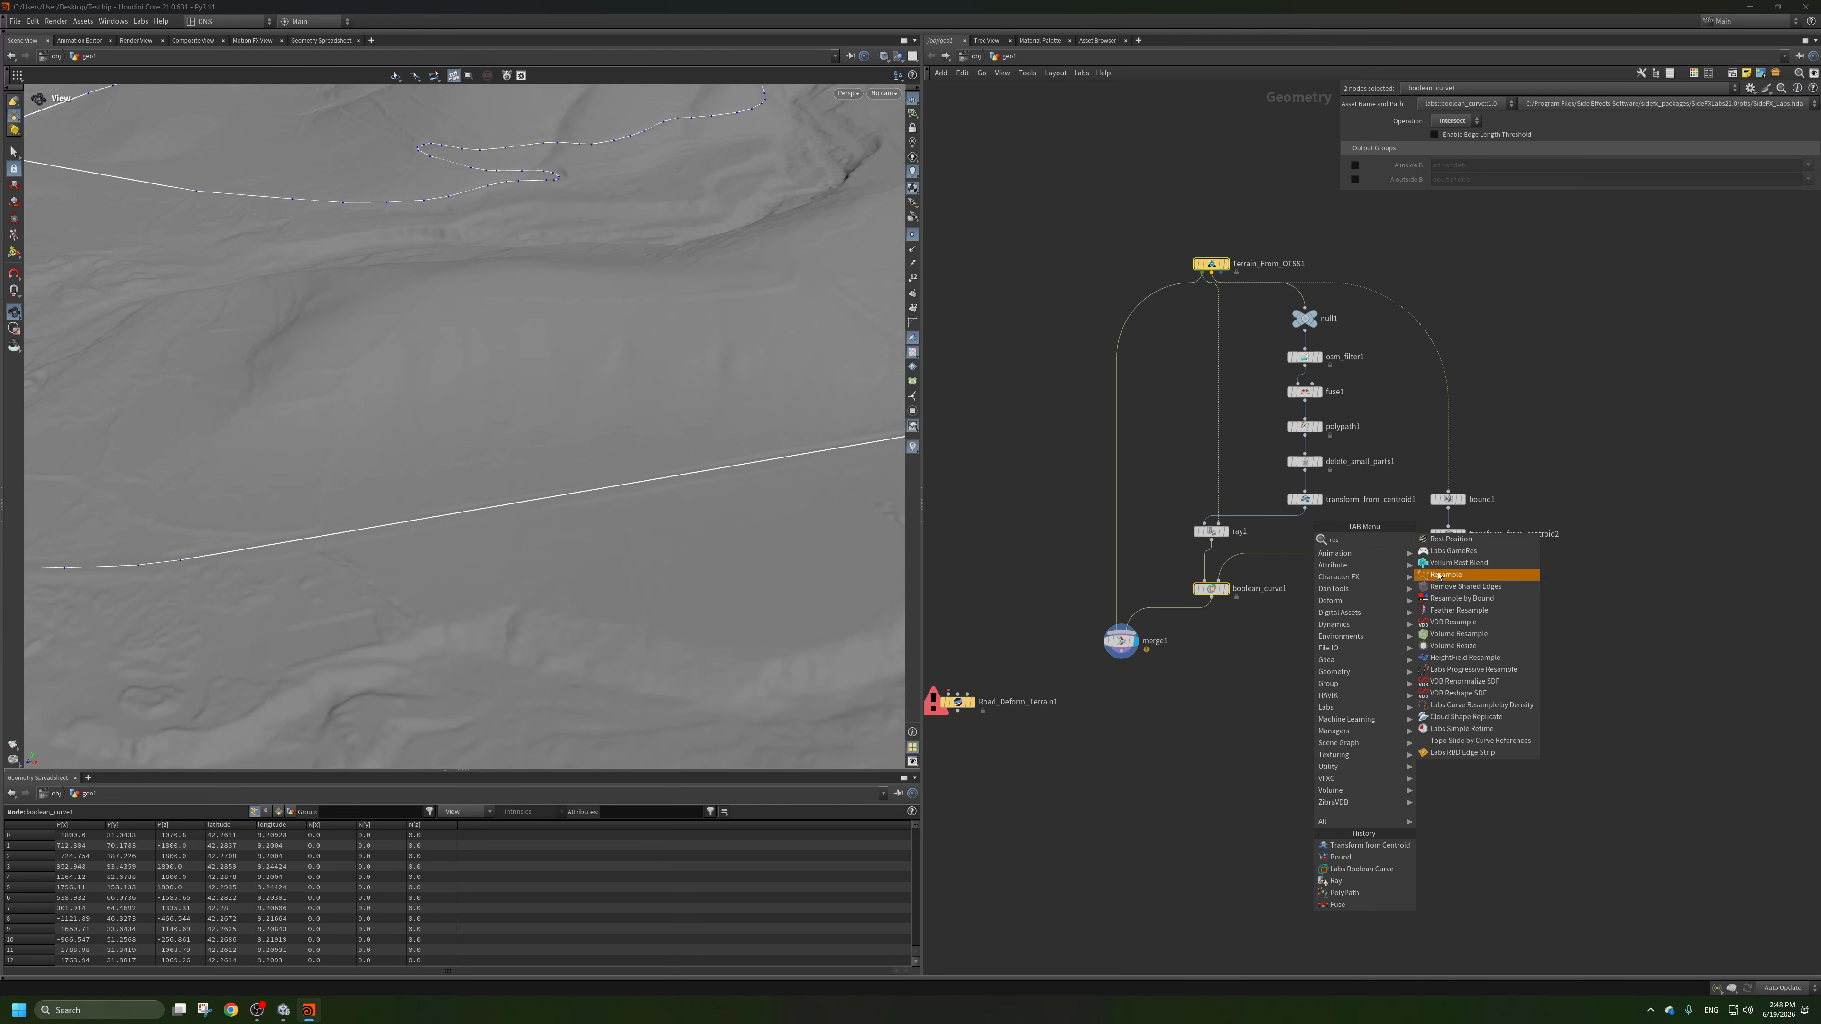
Add a Resample node between transform_from_centroid1 and ray1, and move the ray, boolean and merge nodes down to make room.
{"action": "left_click", "coordinate": [1445, 575]}
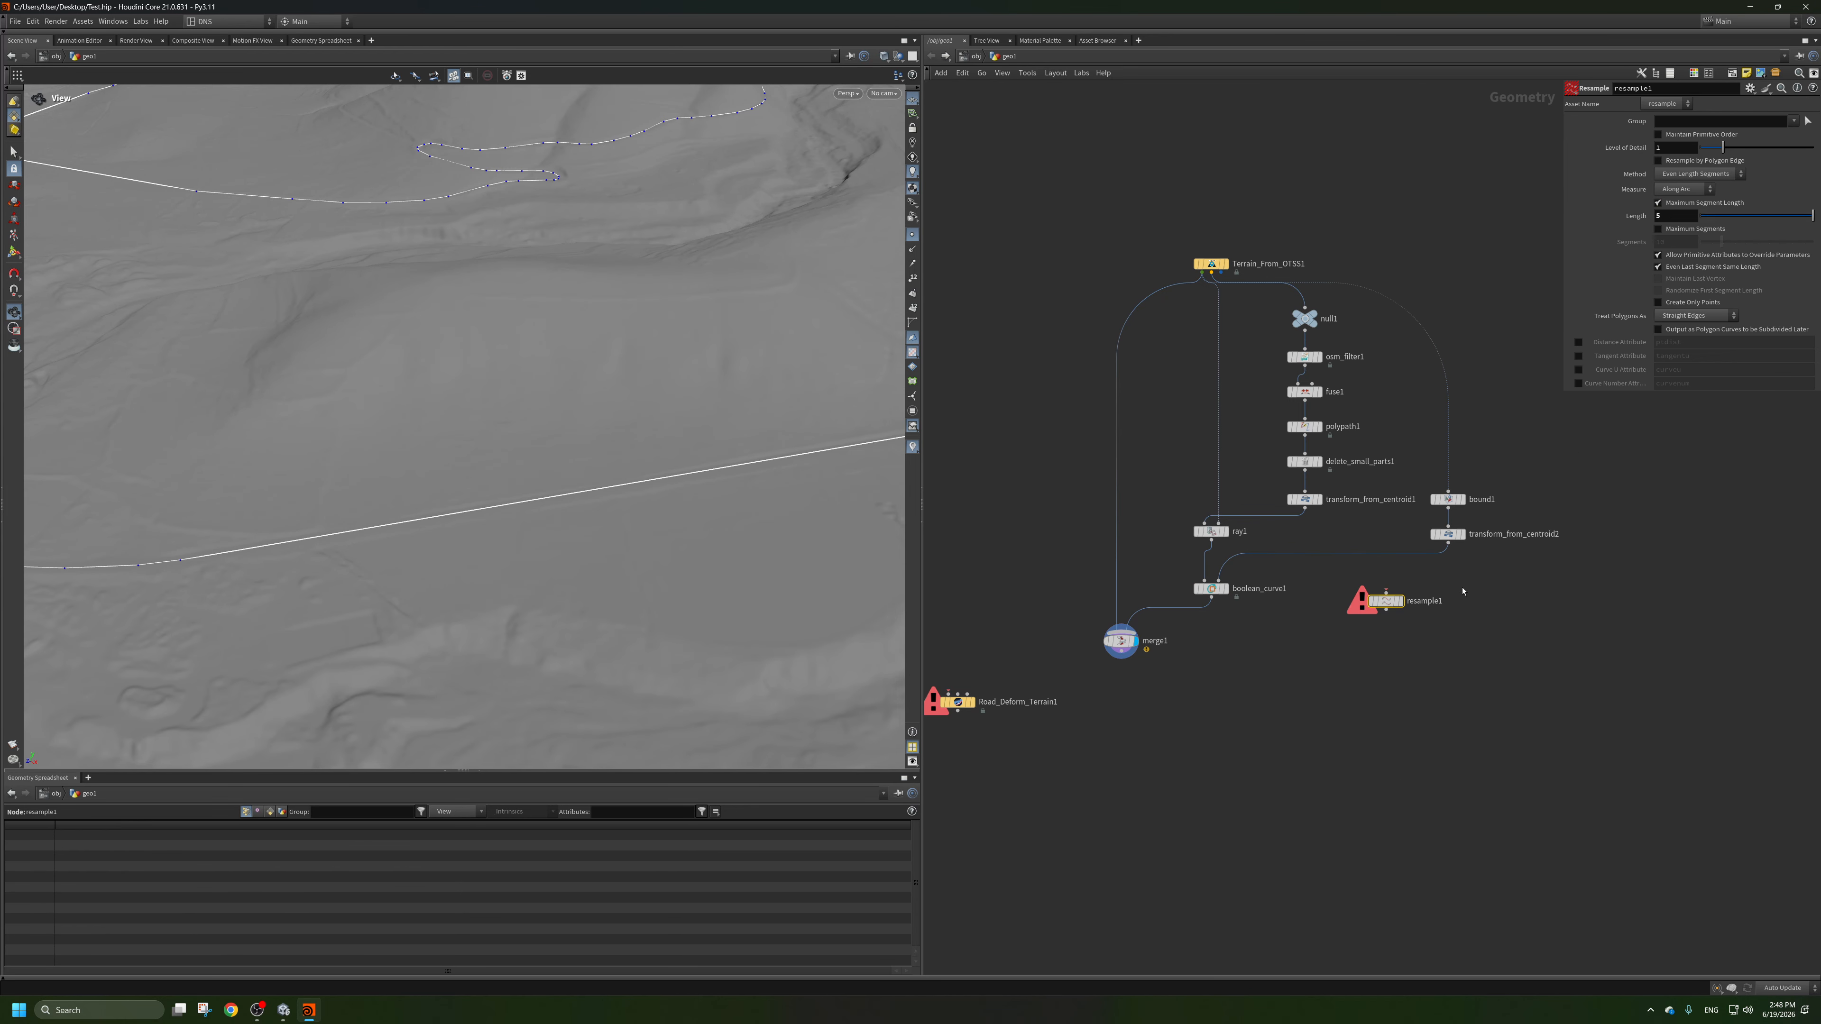
{"action": "left_click_drag", "start_coordinate": [1385, 601], "coordinate": [1306, 535]}
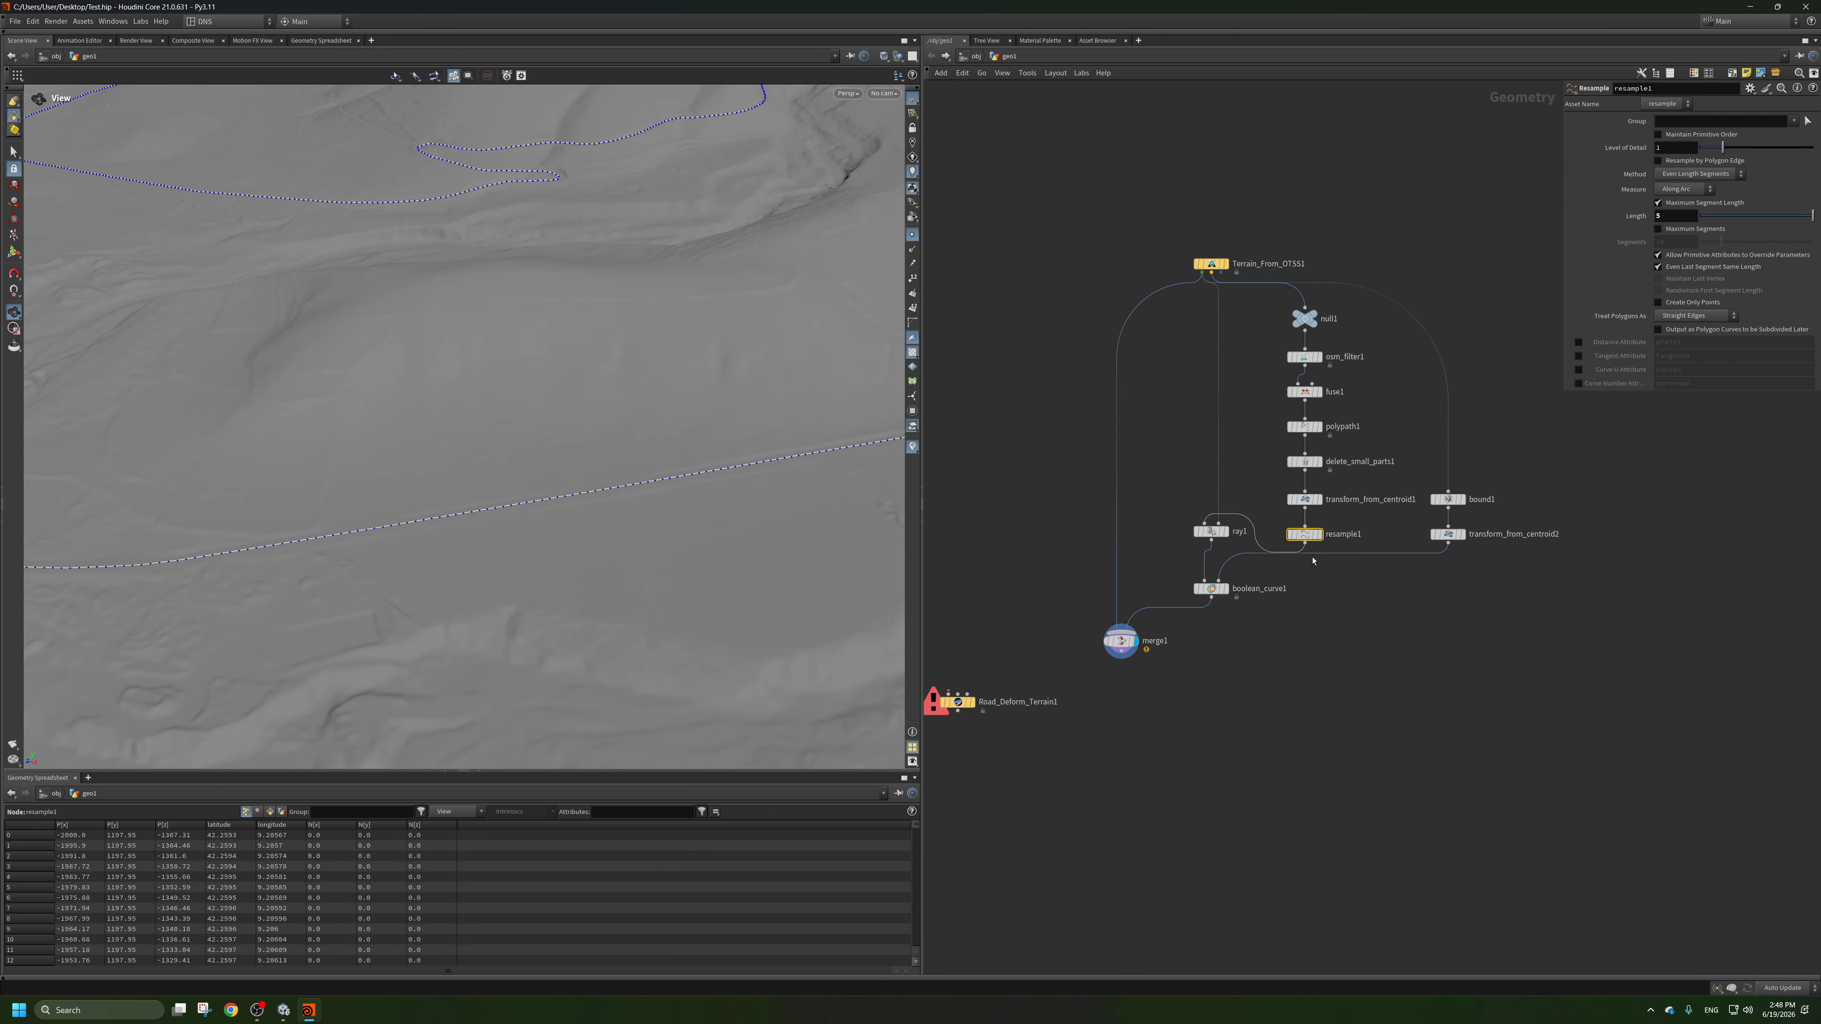
{"action": "left_click_drag", "start_coordinate": [1218, 693], "coordinate": [1207, 589]}
{"action": "left_click", "coordinate": [1474, 573]}
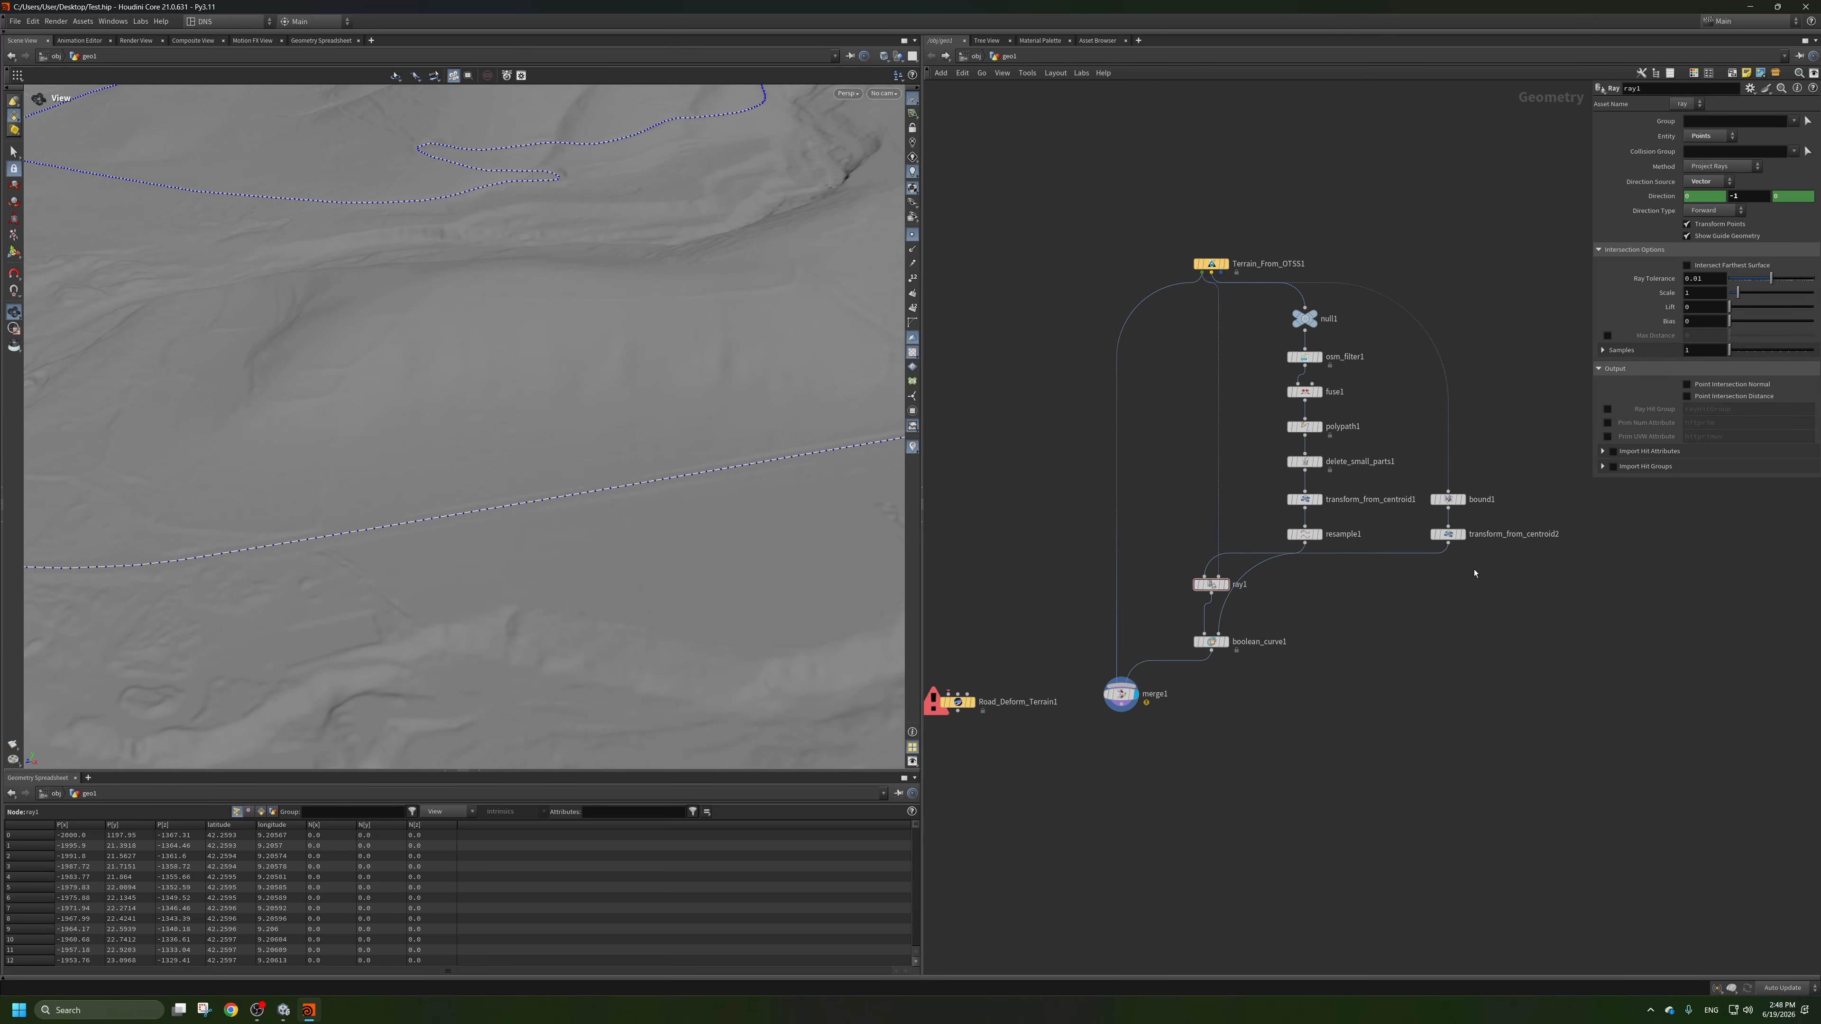
Add a Smooth node on the connection between boolean_curve1 and merge1.
{"action": "left_click_drag", "start_coordinate": [896, 539], "coordinate": [508, 577]}
{"action": "scroll", "coordinate": [496, 505], "scroll_direction": "up", "scroll_amount": 6}
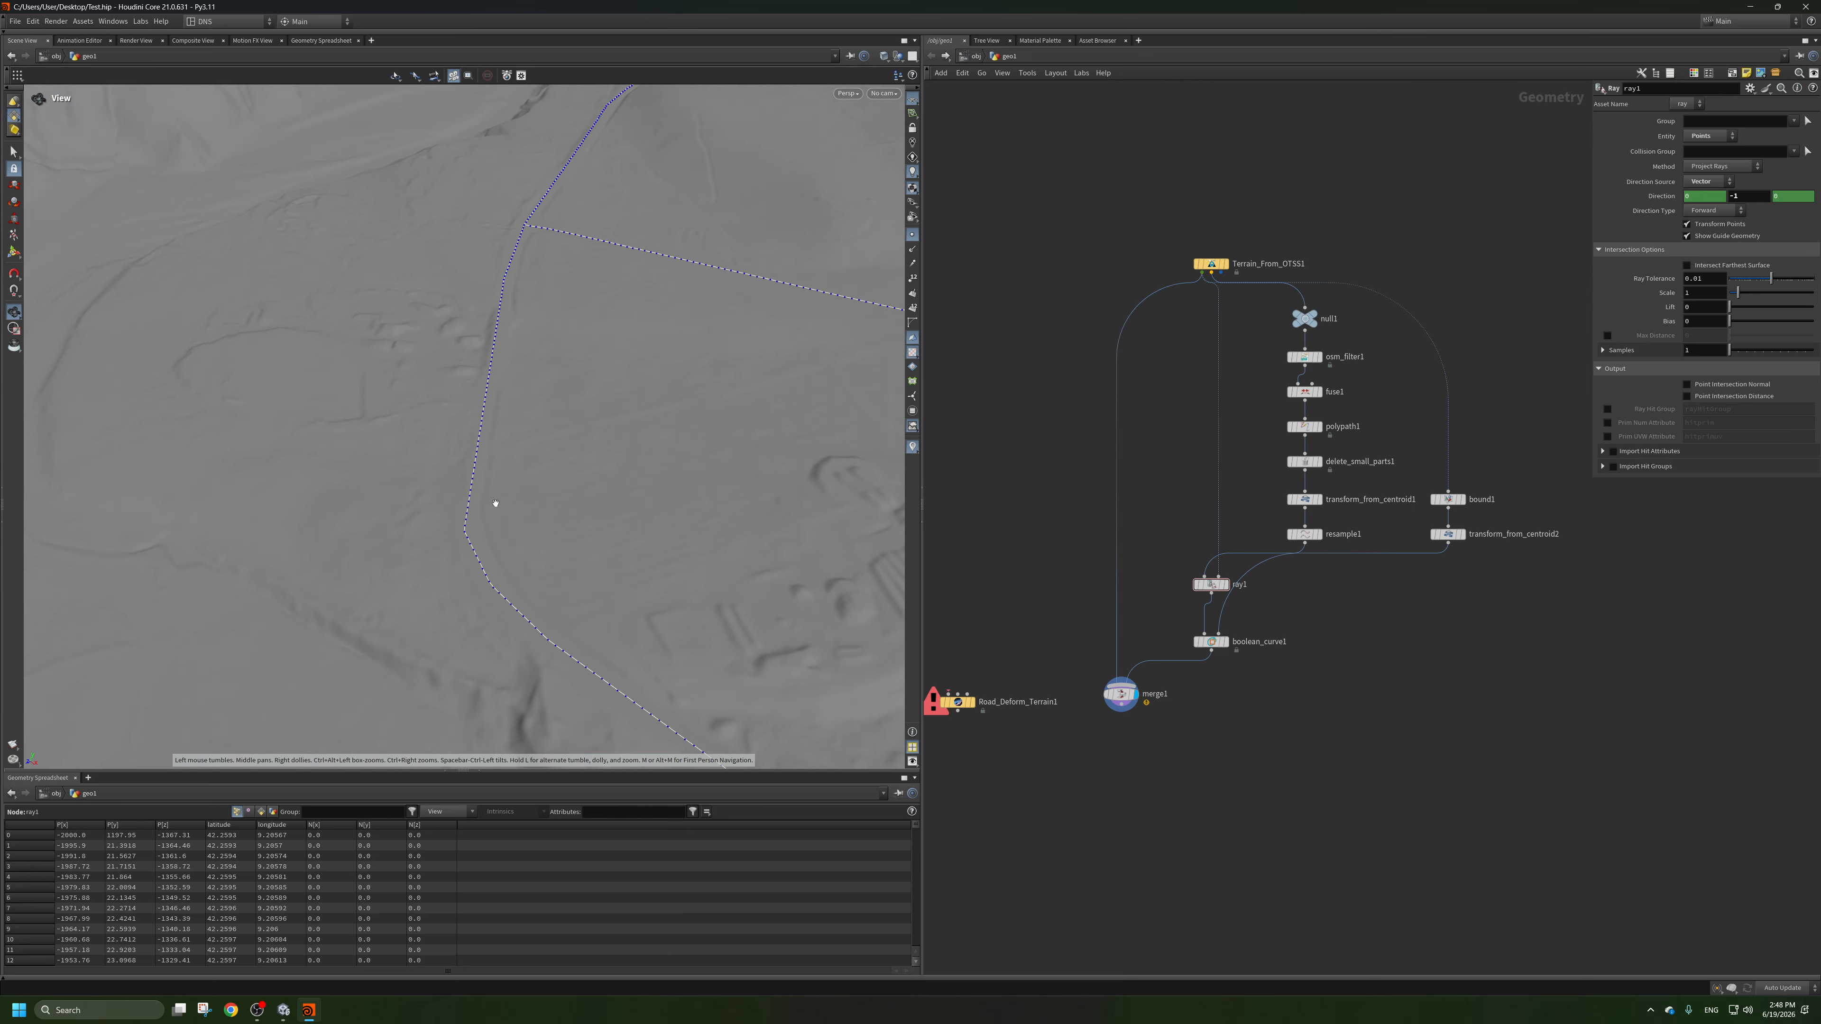
{"action": "left_click_drag", "start_coordinate": [496, 504], "coordinate": [492, 589]}
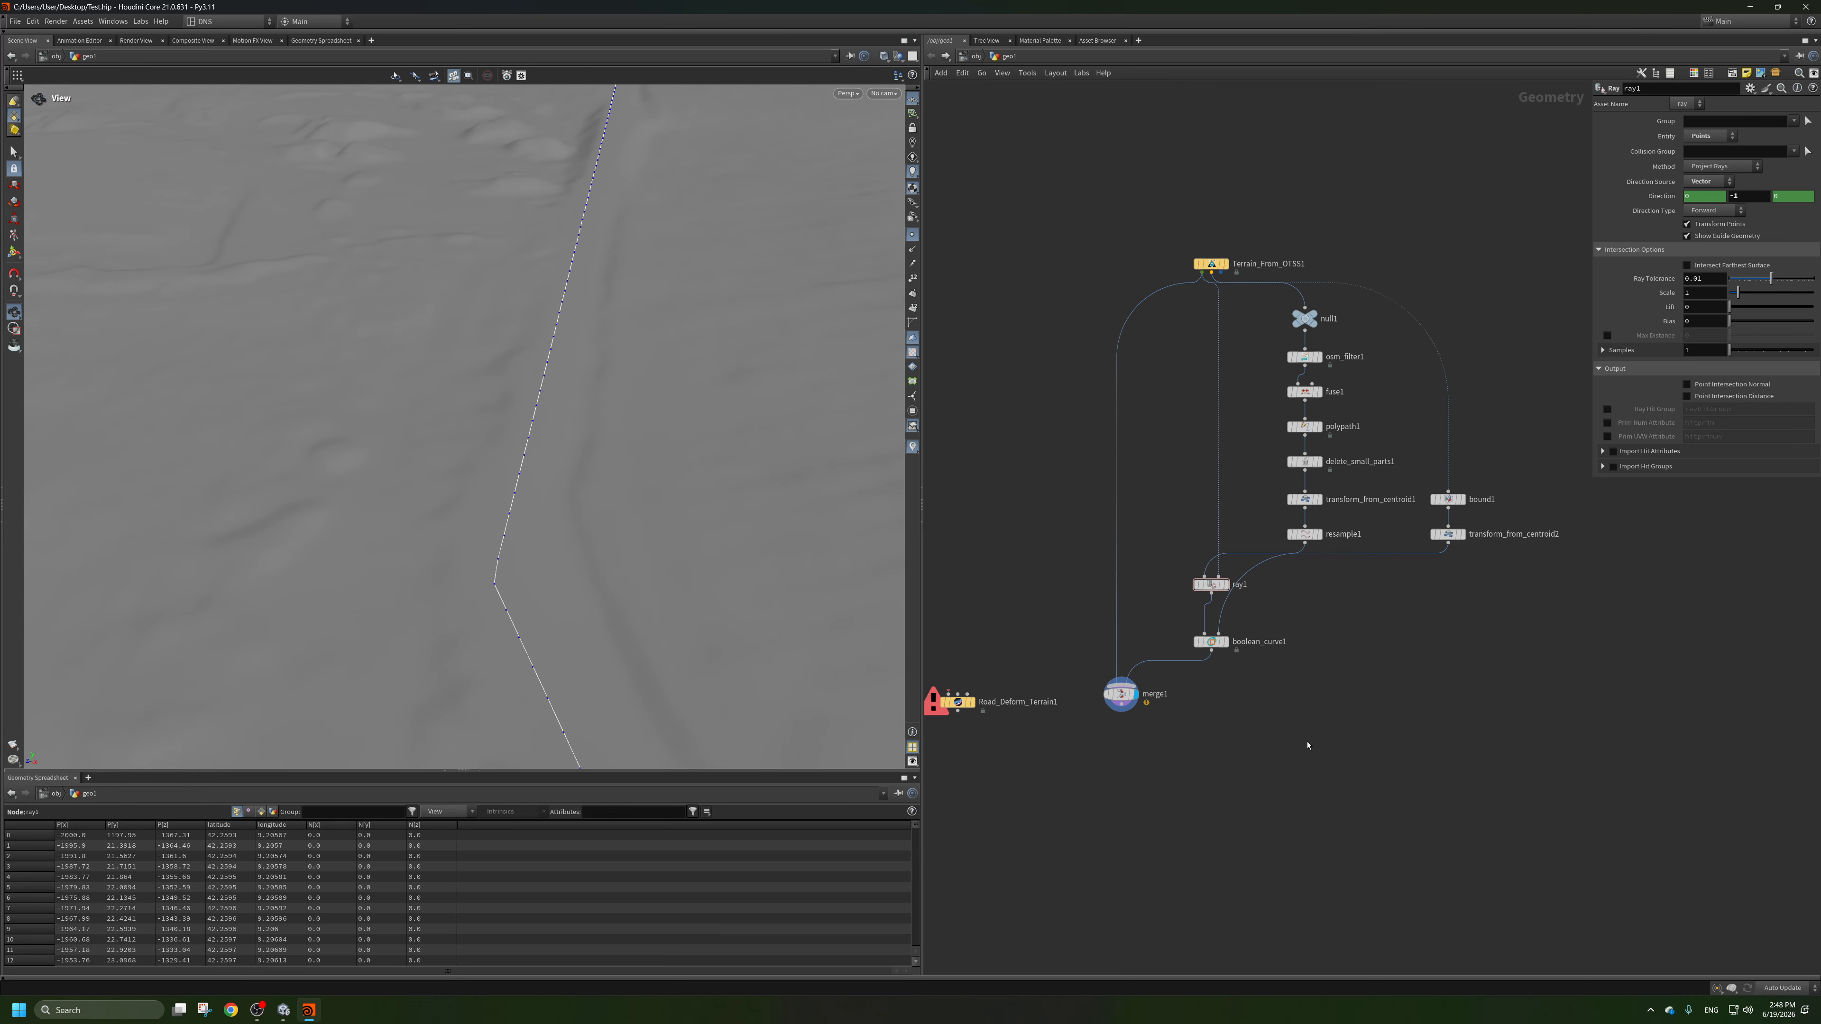
{"action": "middle_click_drag", "start_coordinate": [1282, 583], "coordinate": [1274, 568]}
{"action": "key", "text": "Tab"}
{"action": "type", "text": "smo"}
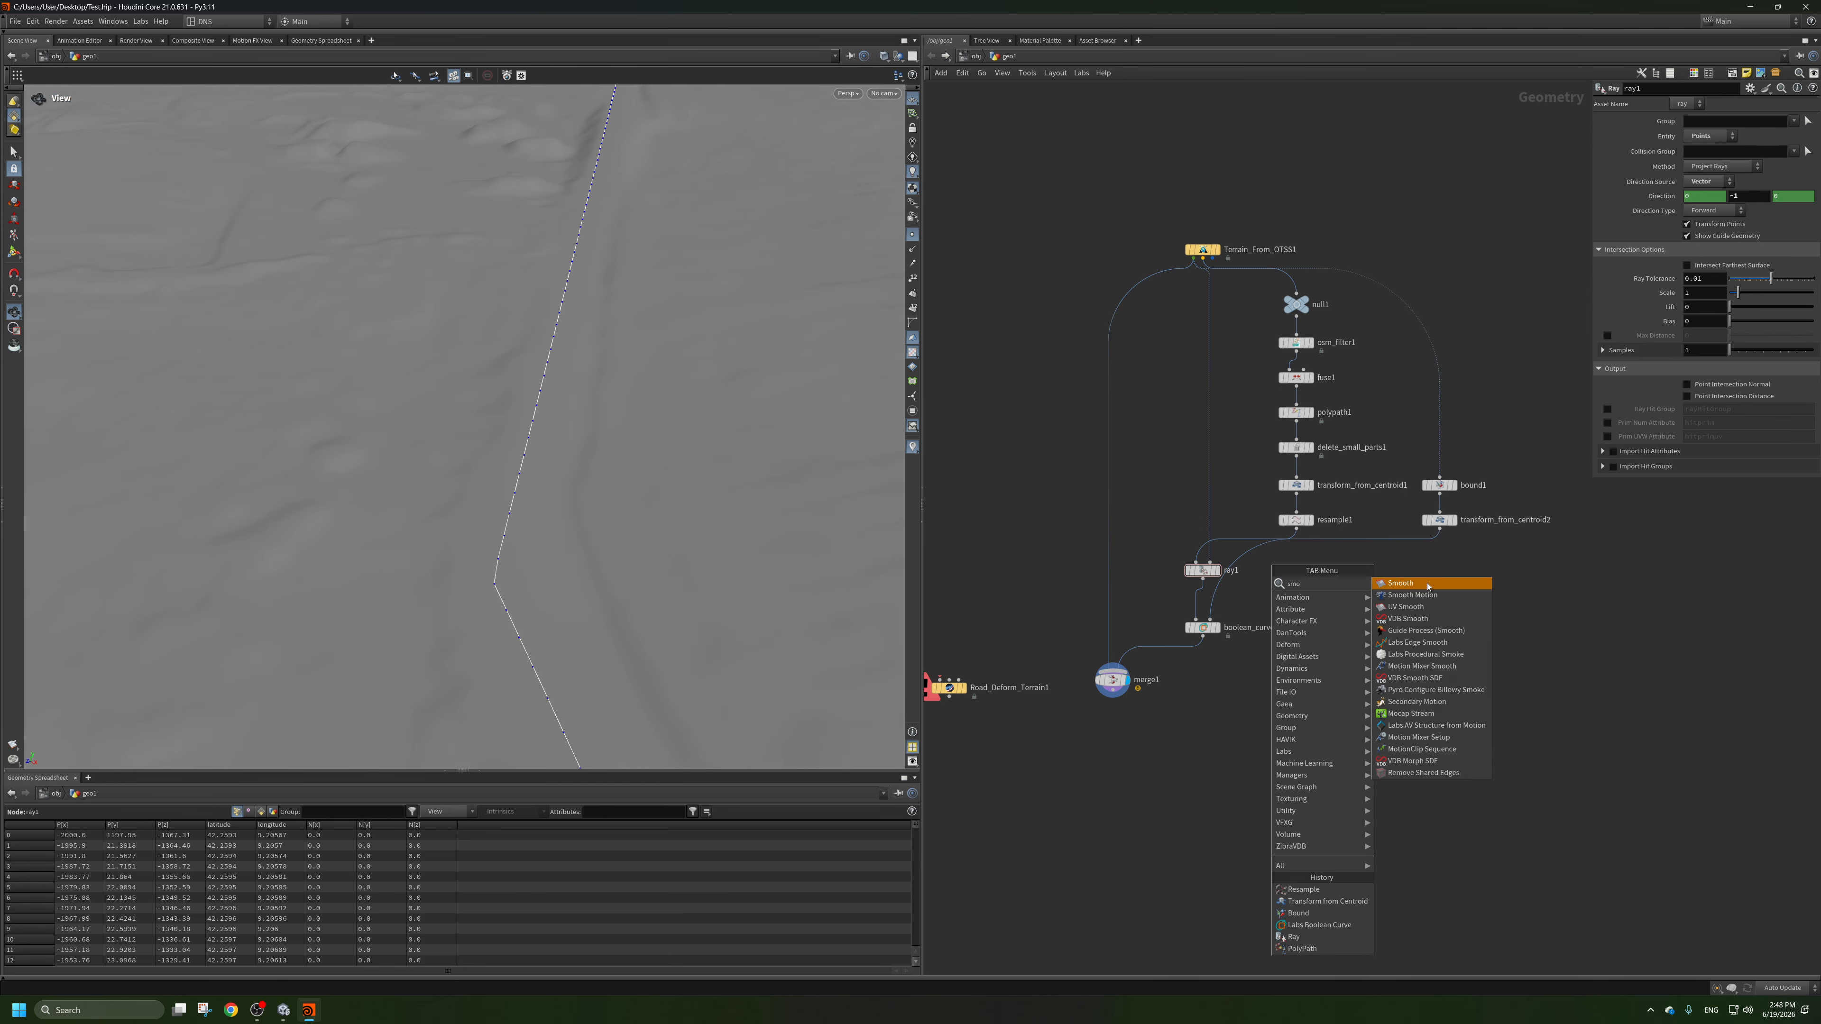
{"action": "left_click", "coordinate": [1427, 586]}
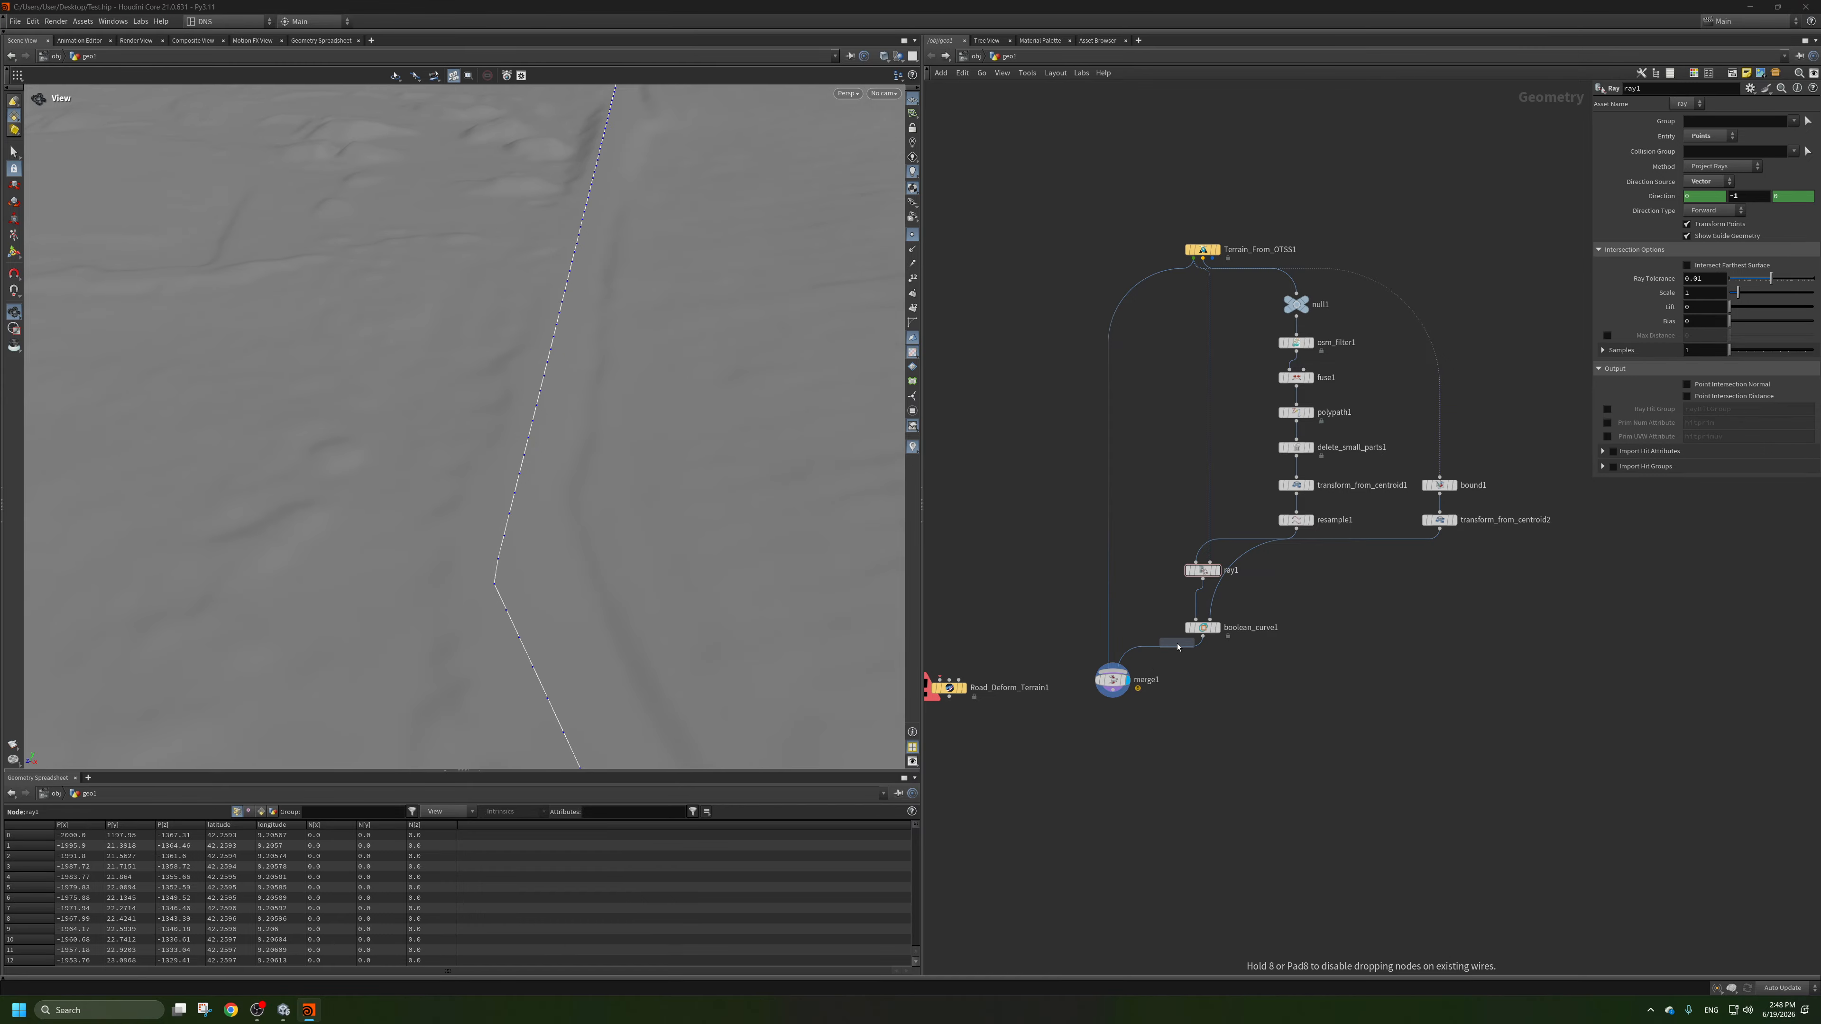
{"action": "left_click", "coordinate": [1179, 661]}
{"action": "left_click_drag", "start_coordinate": [1179, 662], "coordinate": [1202, 665]}
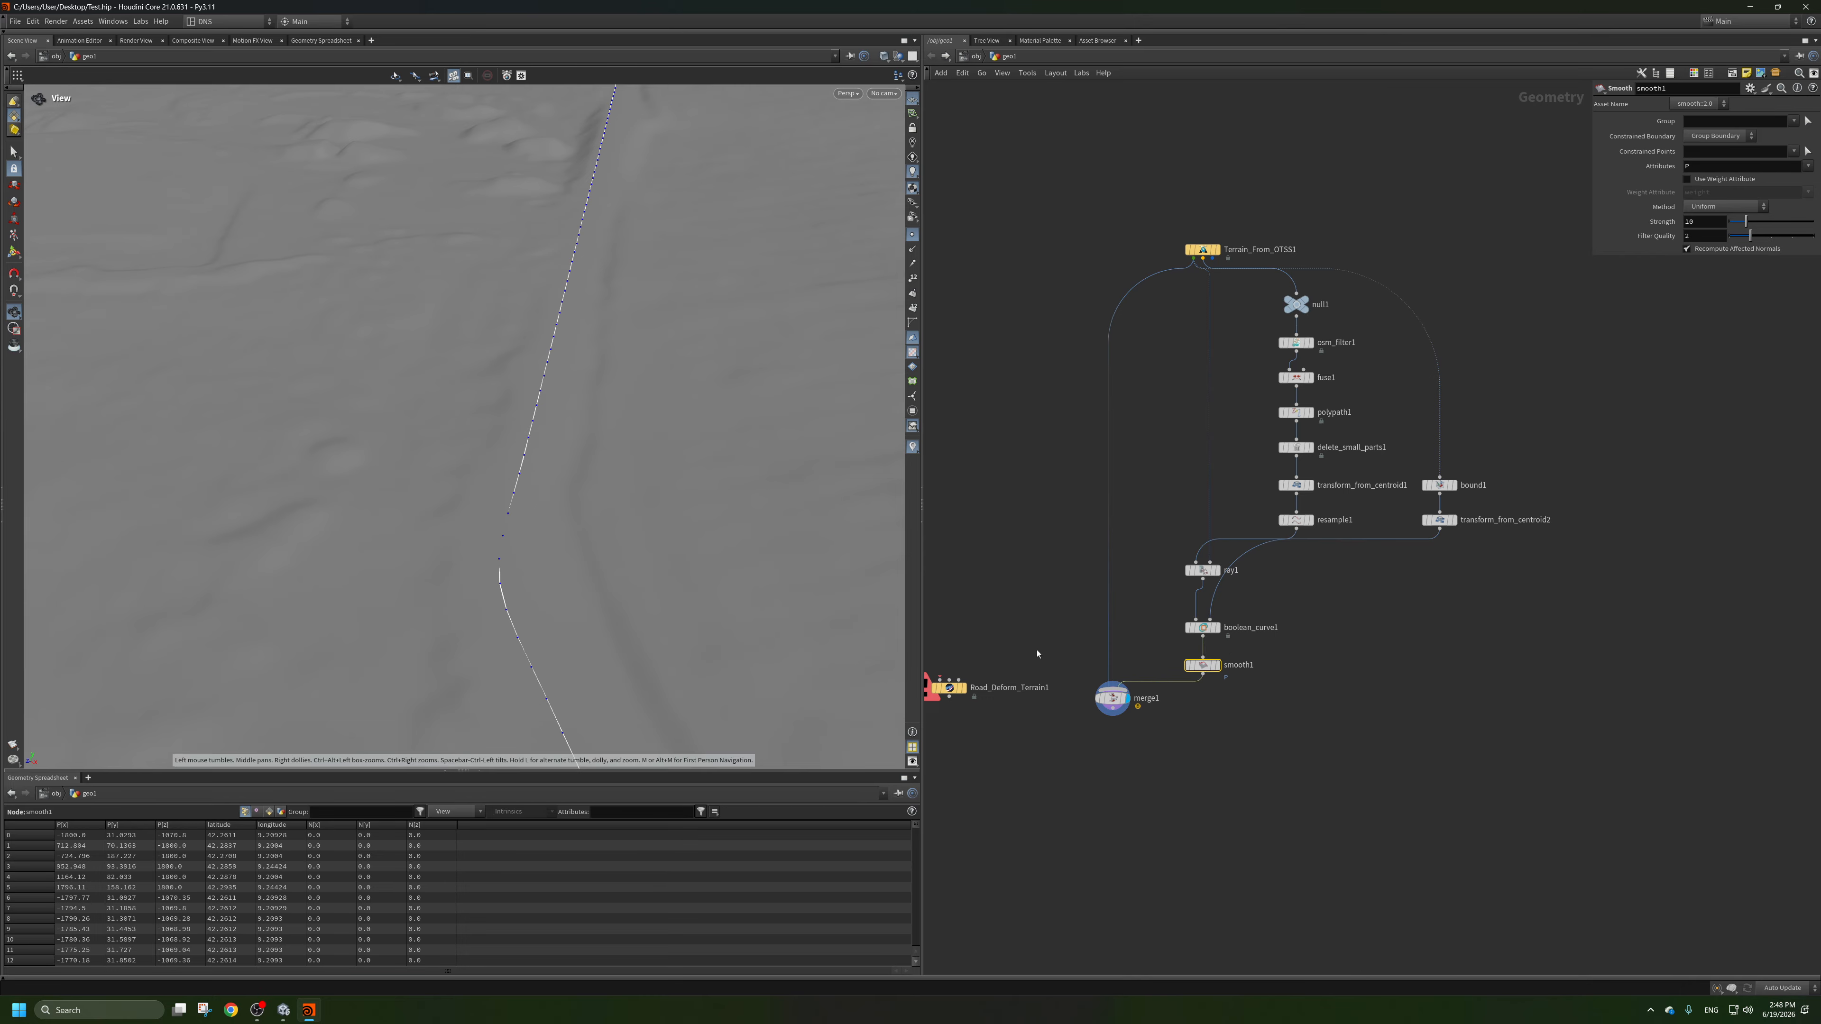
Move the Smooth node between resample1 and ray1, and shift boolean_curve1 aside to tidy the network.
{"action": "left_click_drag", "start_coordinate": [1202, 665], "coordinate": [1251, 555]}
{"action": "left_click_drag", "start_coordinate": [1205, 647], "coordinate": [1290, 660]}
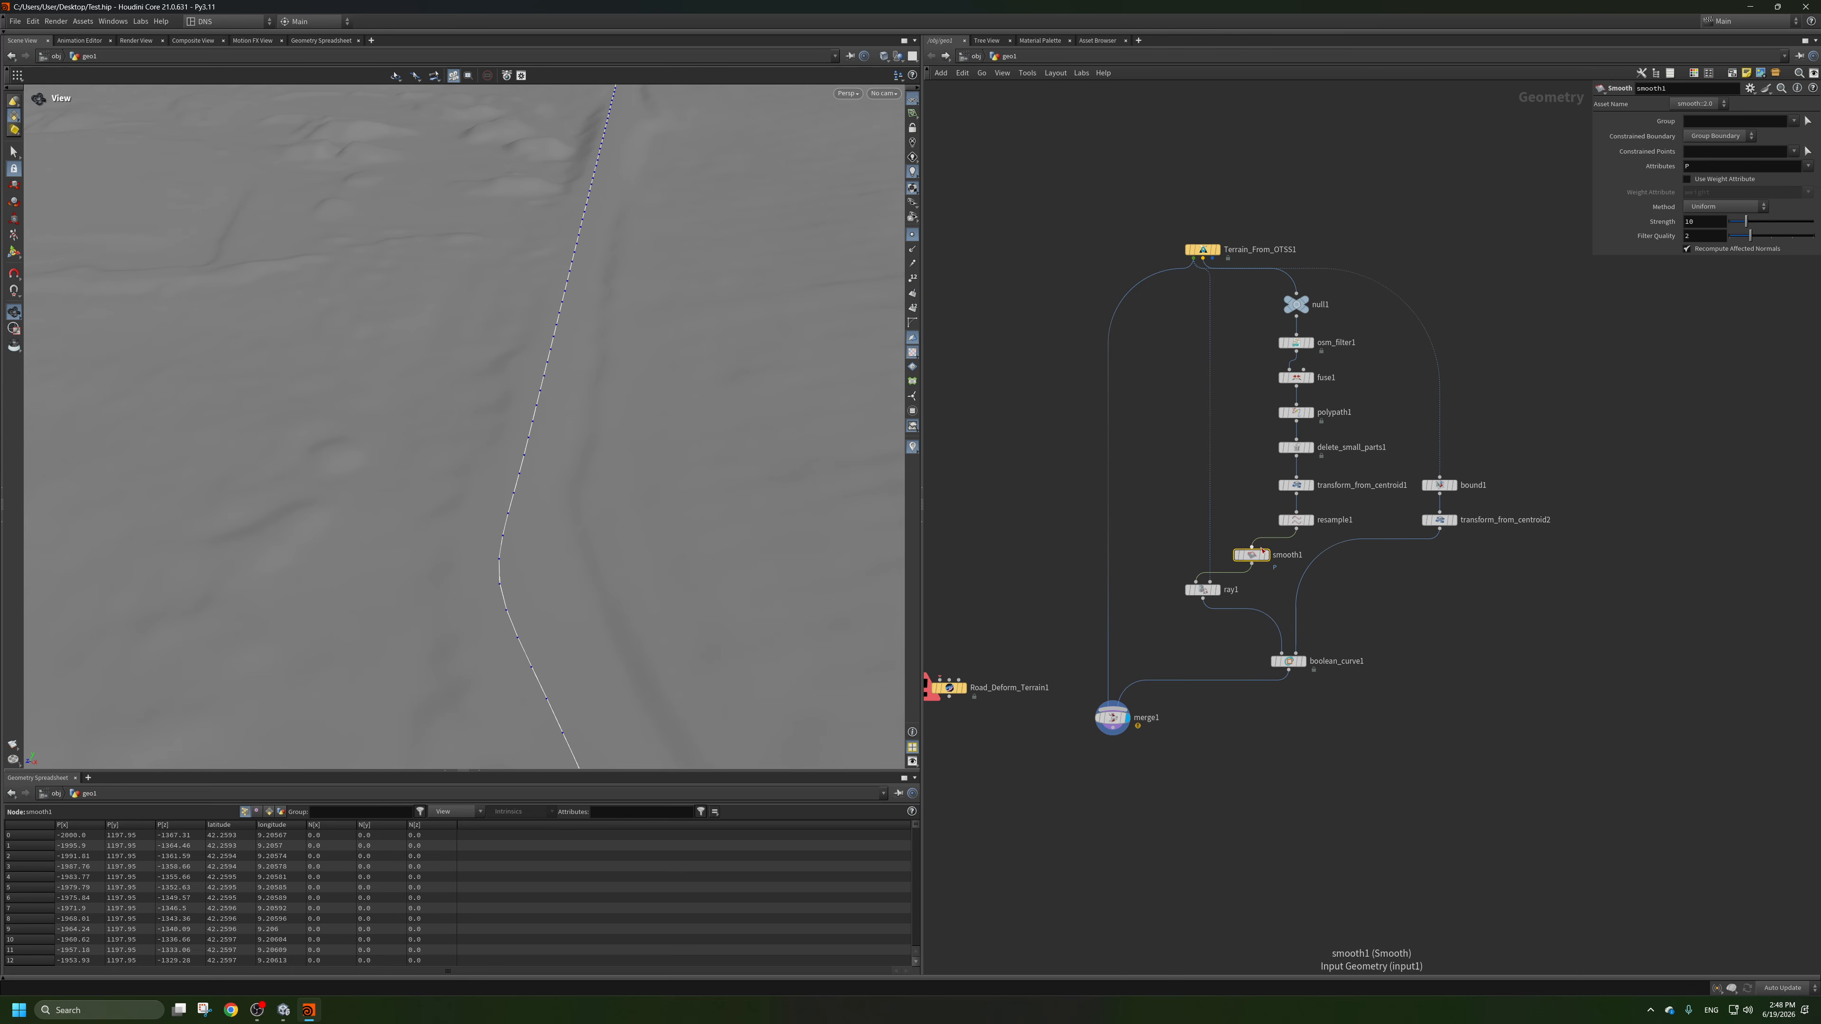
{"action": "left_click_drag", "start_coordinate": [1254, 555], "coordinate": [1299, 551]}
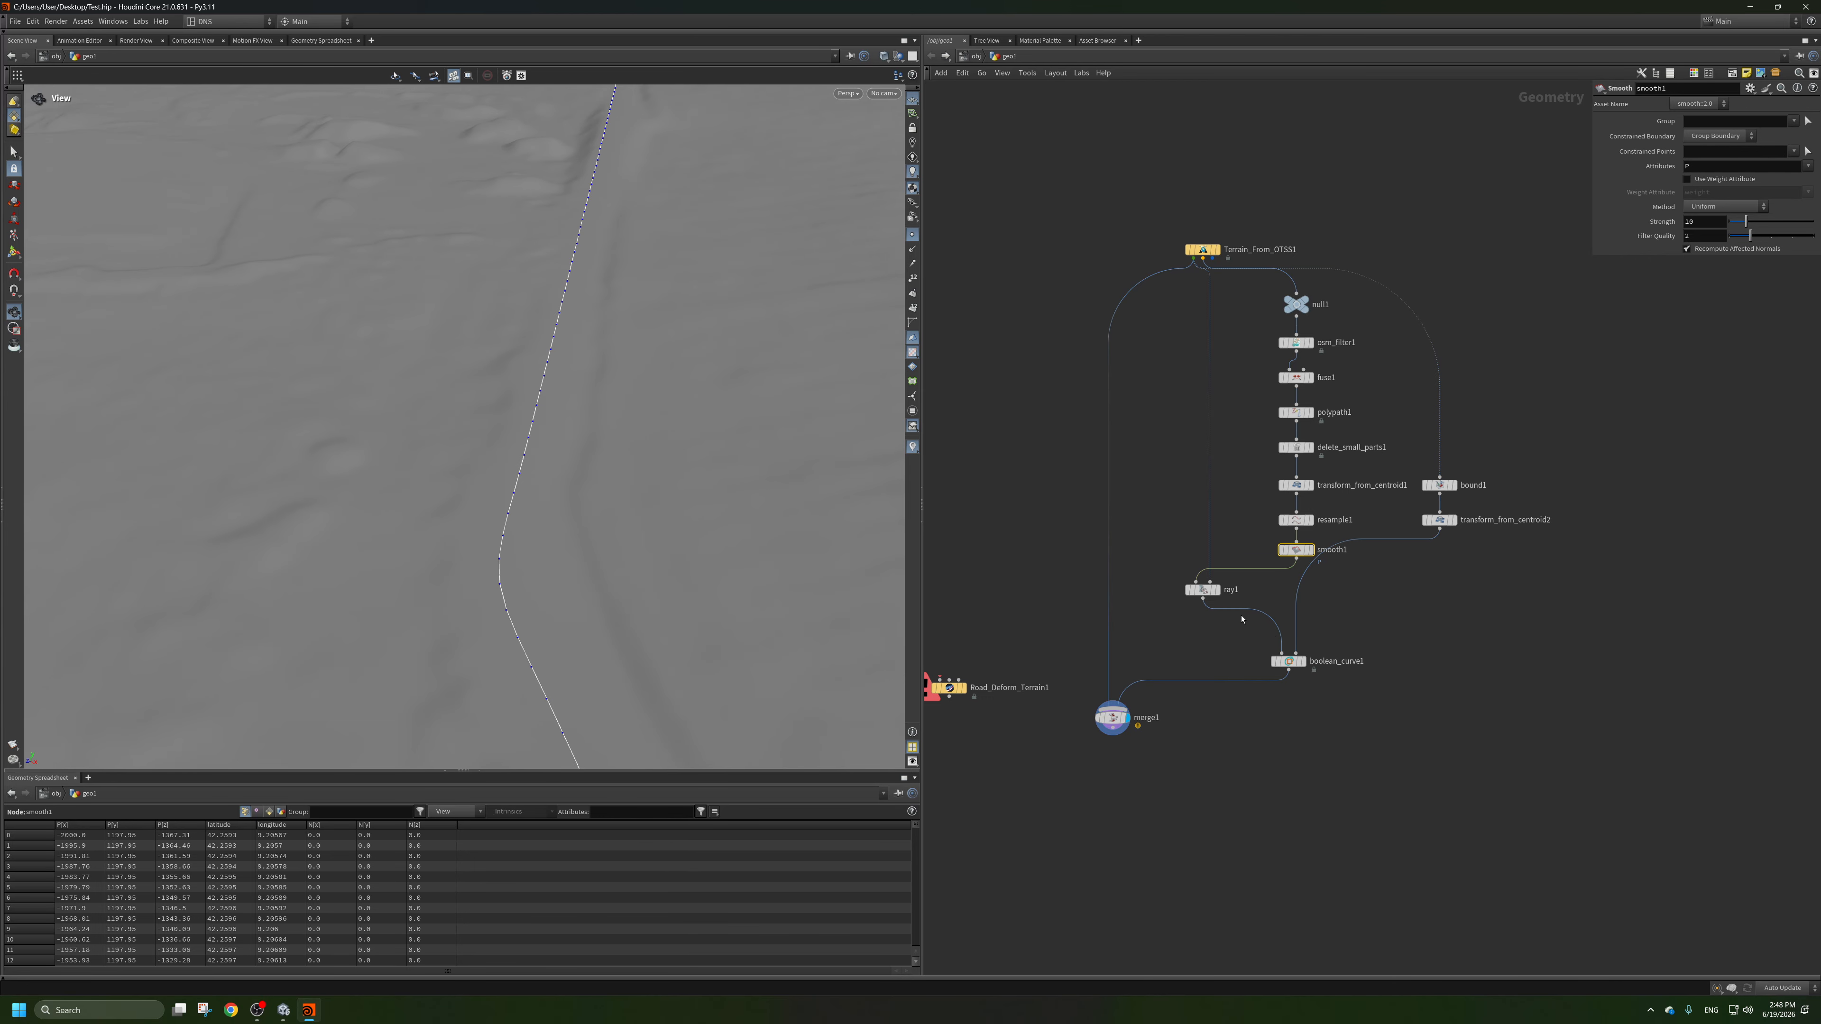
{"action": "left_click_drag", "start_coordinate": [1297, 655], "coordinate": [1303, 666]}
{"action": "key", "text": "ctrl+z"}
Examine how the smoothed road curve follows the terrain along the ridge and valley.
{"action": "left_click_drag", "start_coordinate": [562, 566], "coordinate": [524, 357]}
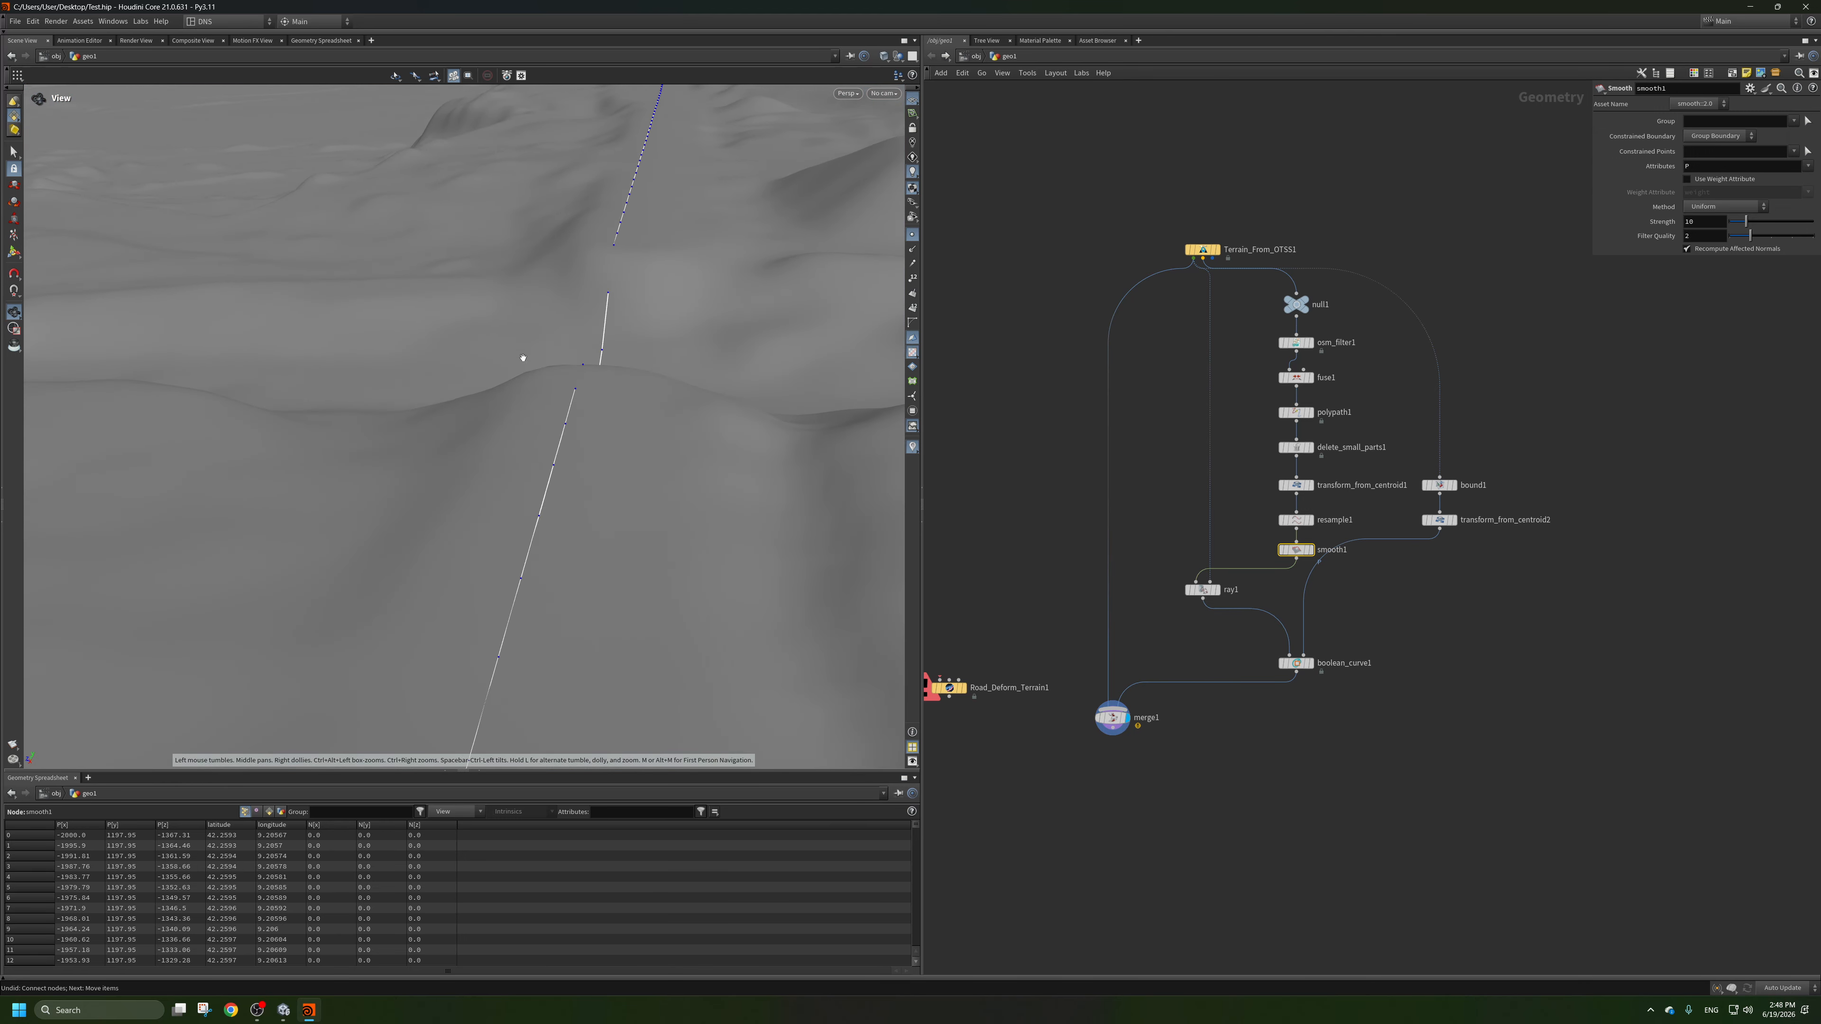
{"action": "left_click_drag", "start_coordinate": [617, 307], "coordinate": [609, 294]}
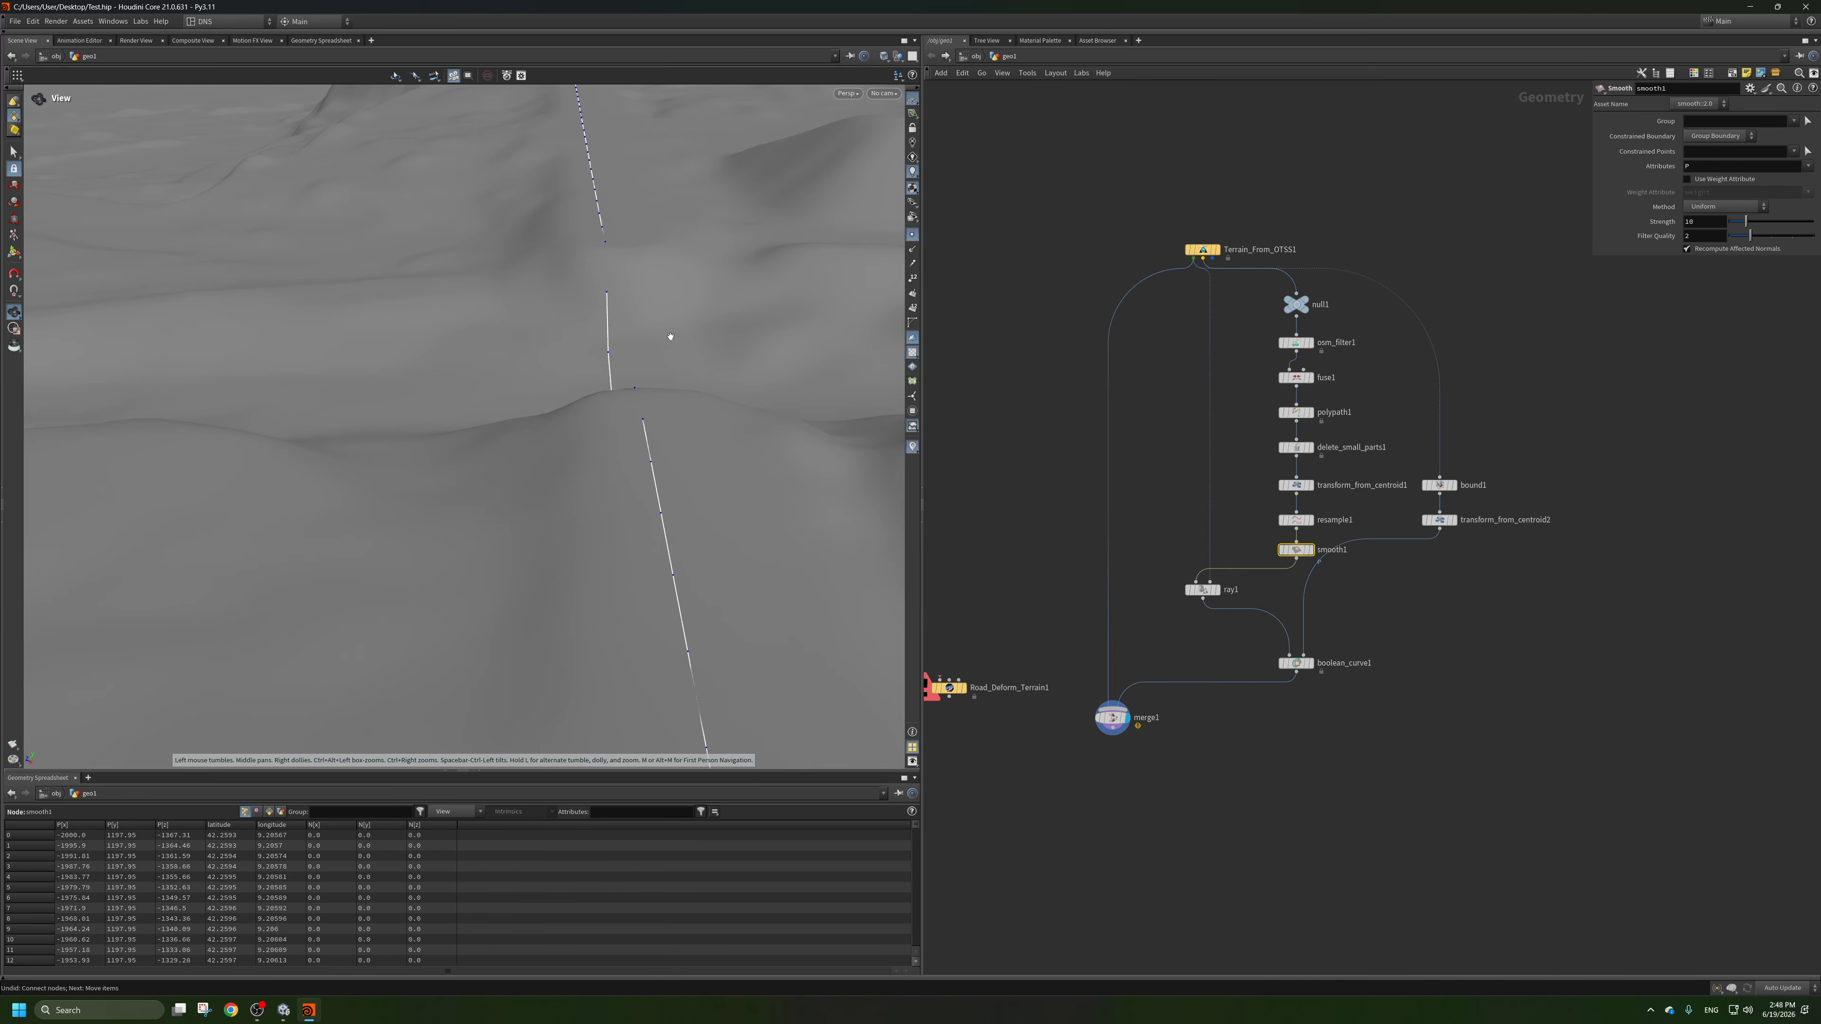
{"action": "left_click_drag", "start_coordinate": [671, 336], "coordinate": [389, 456]}
{"action": "left_click_drag", "start_coordinate": [549, 460], "coordinate": [510, 459]}
{"action": "middle_click_drag", "start_coordinate": [1210, 718], "coordinate": [1206, 667]}
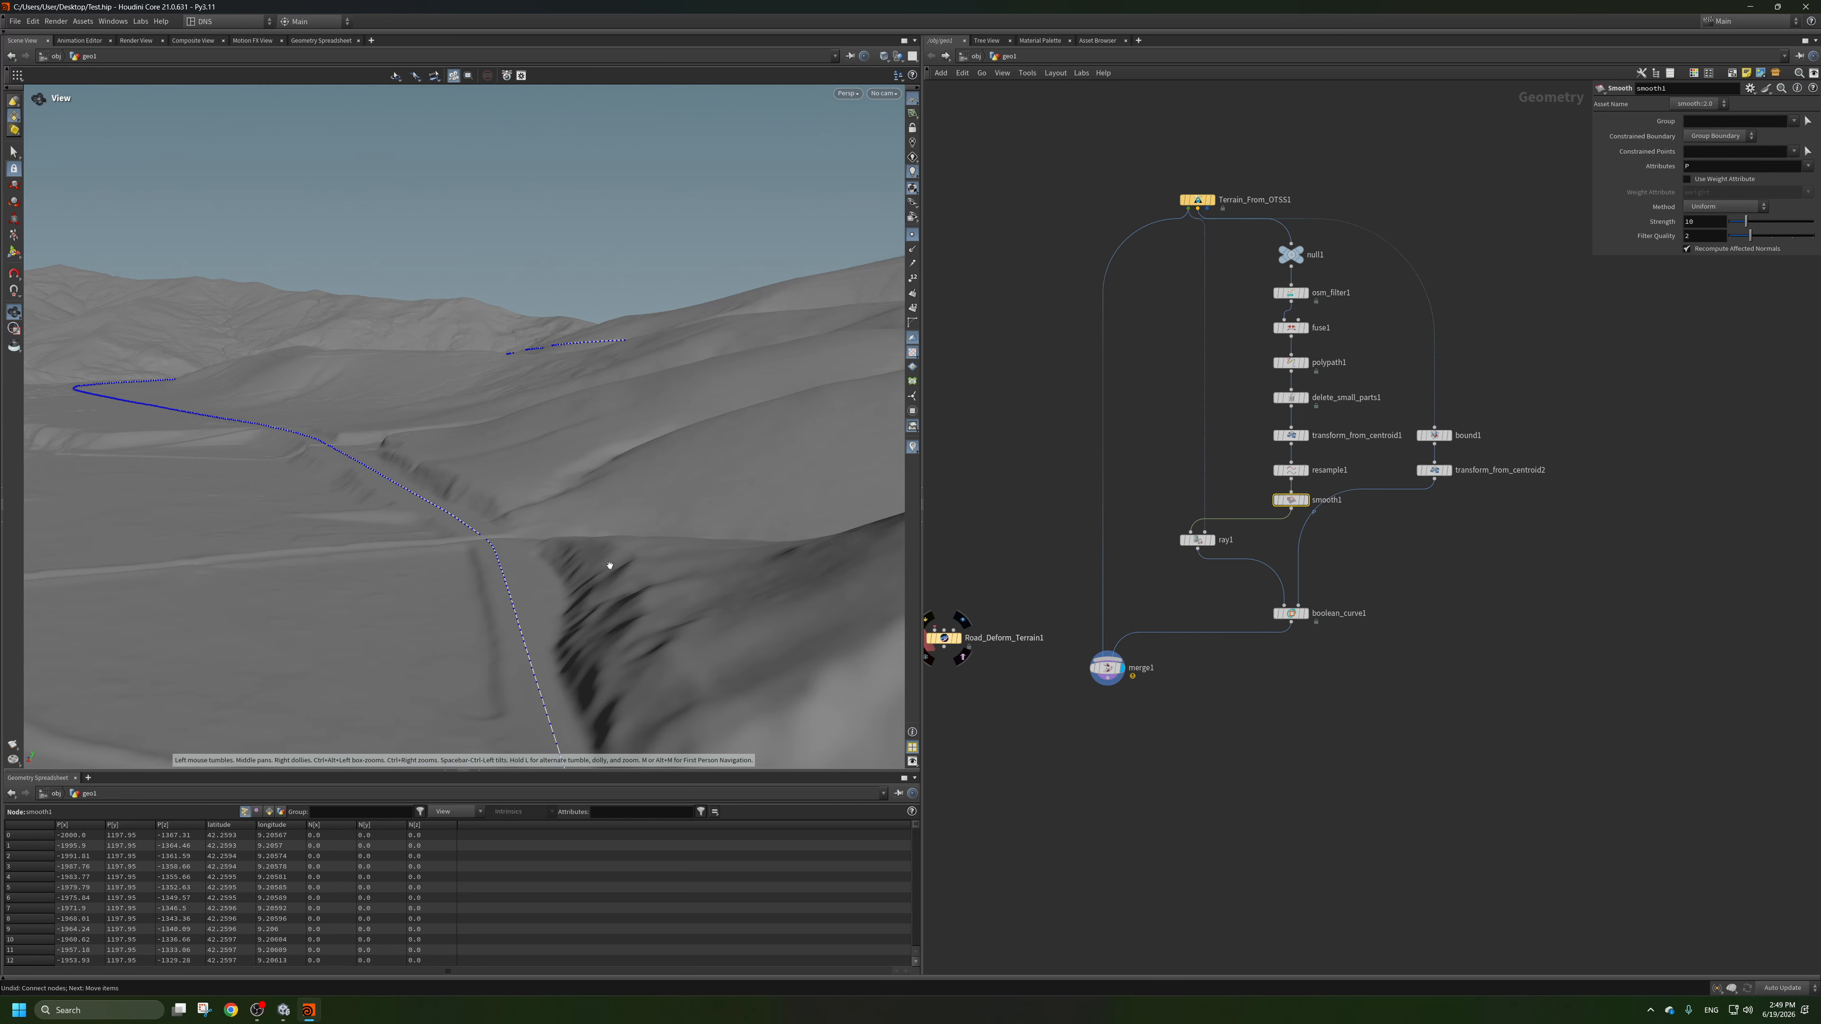
{"action": "left_click_drag", "start_coordinate": [608, 564], "coordinate": [491, 497]}
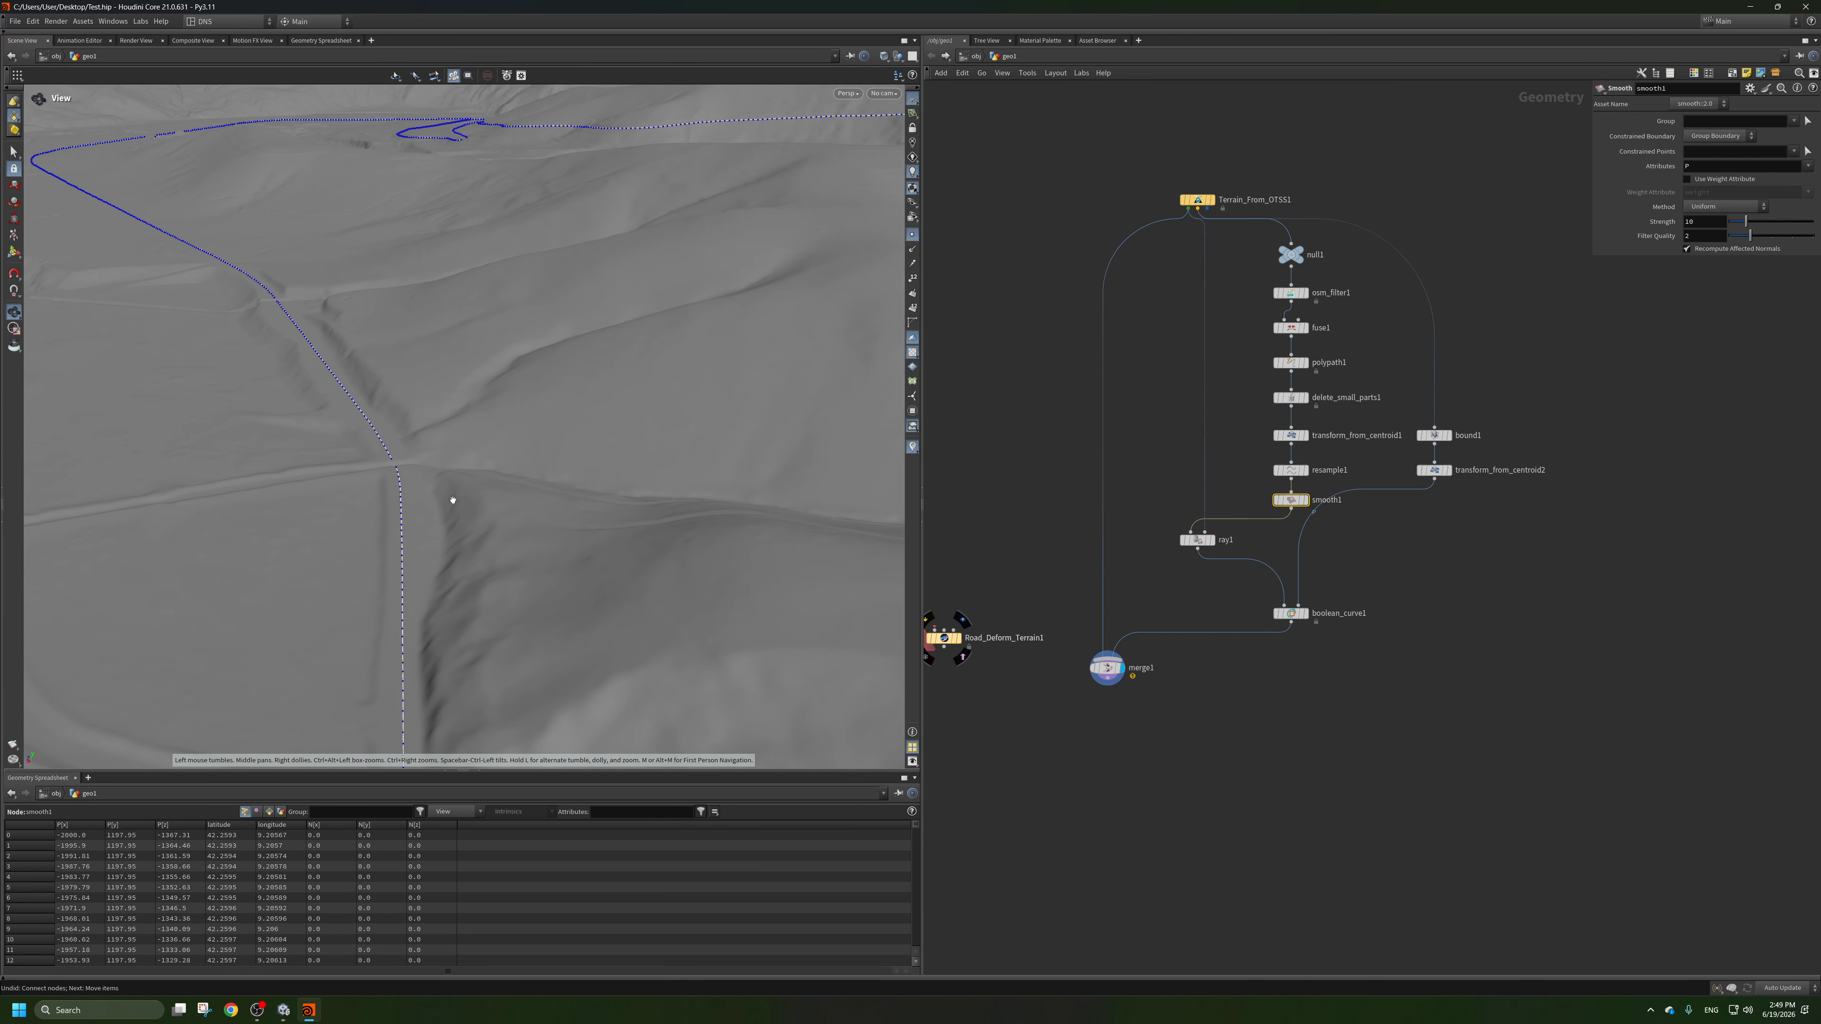
{"action": "key", "text": "Tab"}
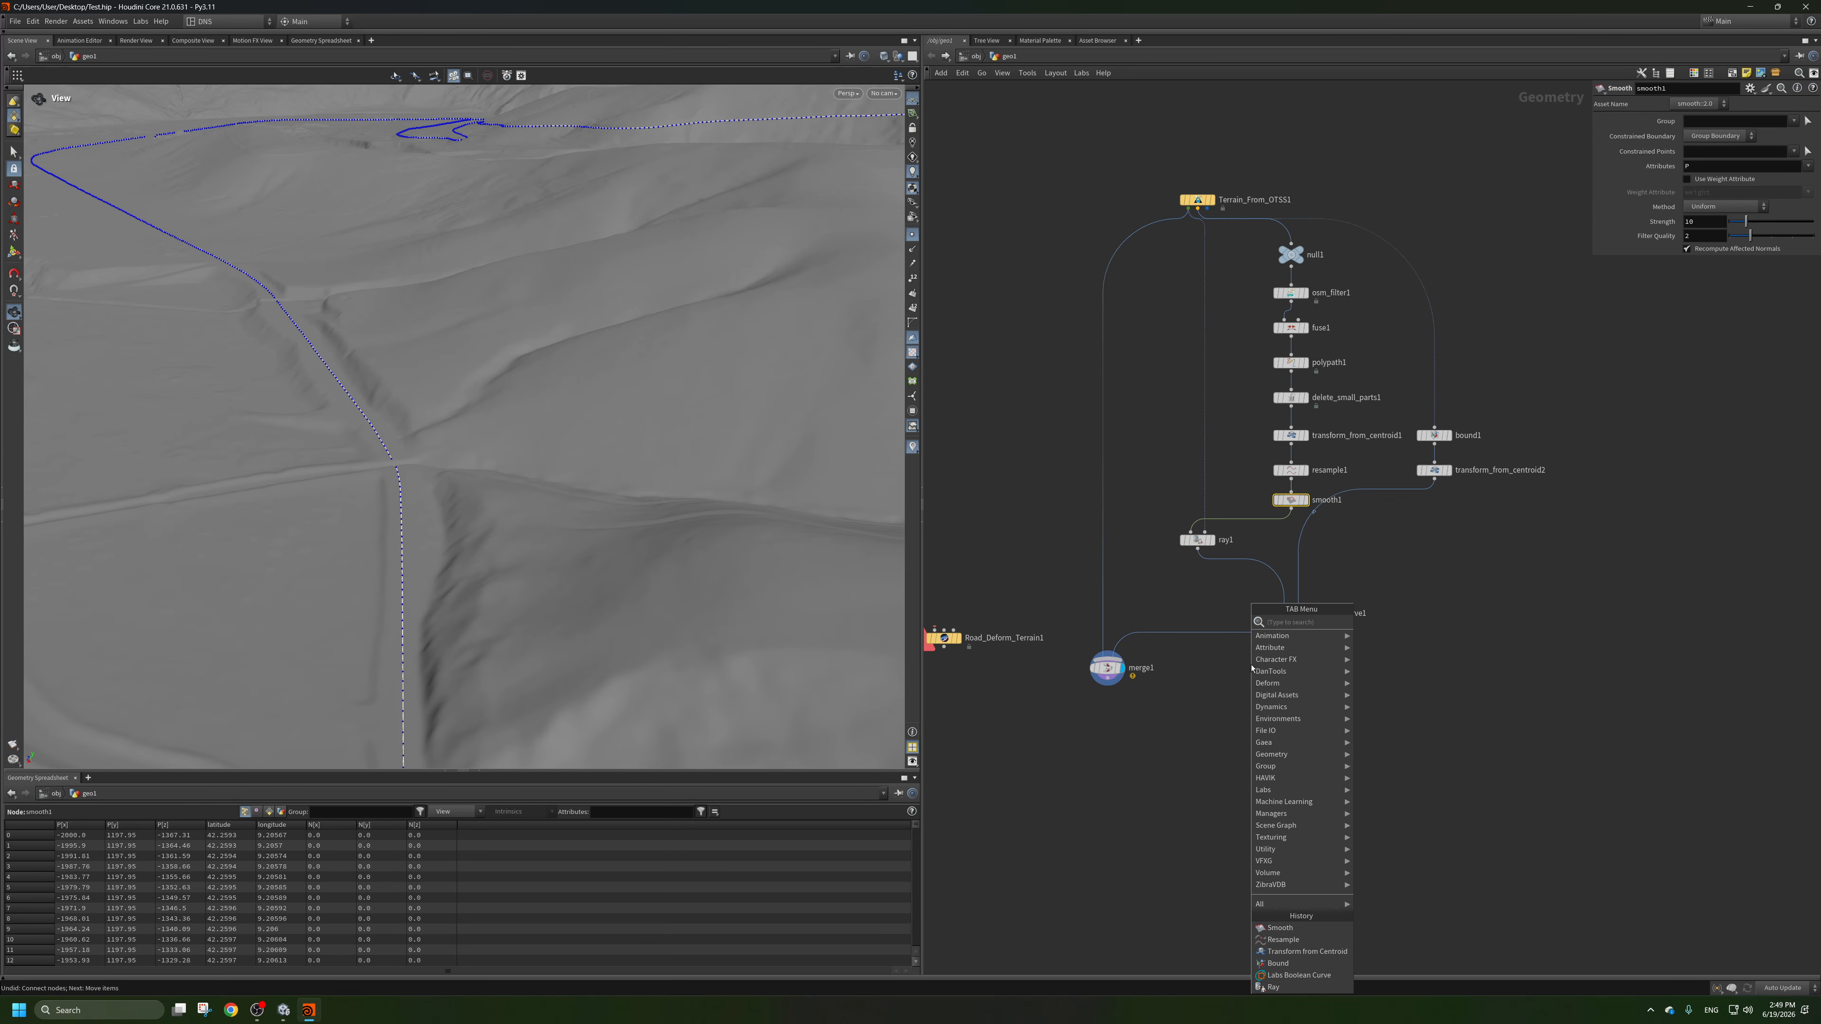
{"action": "type", "text": "eo"}
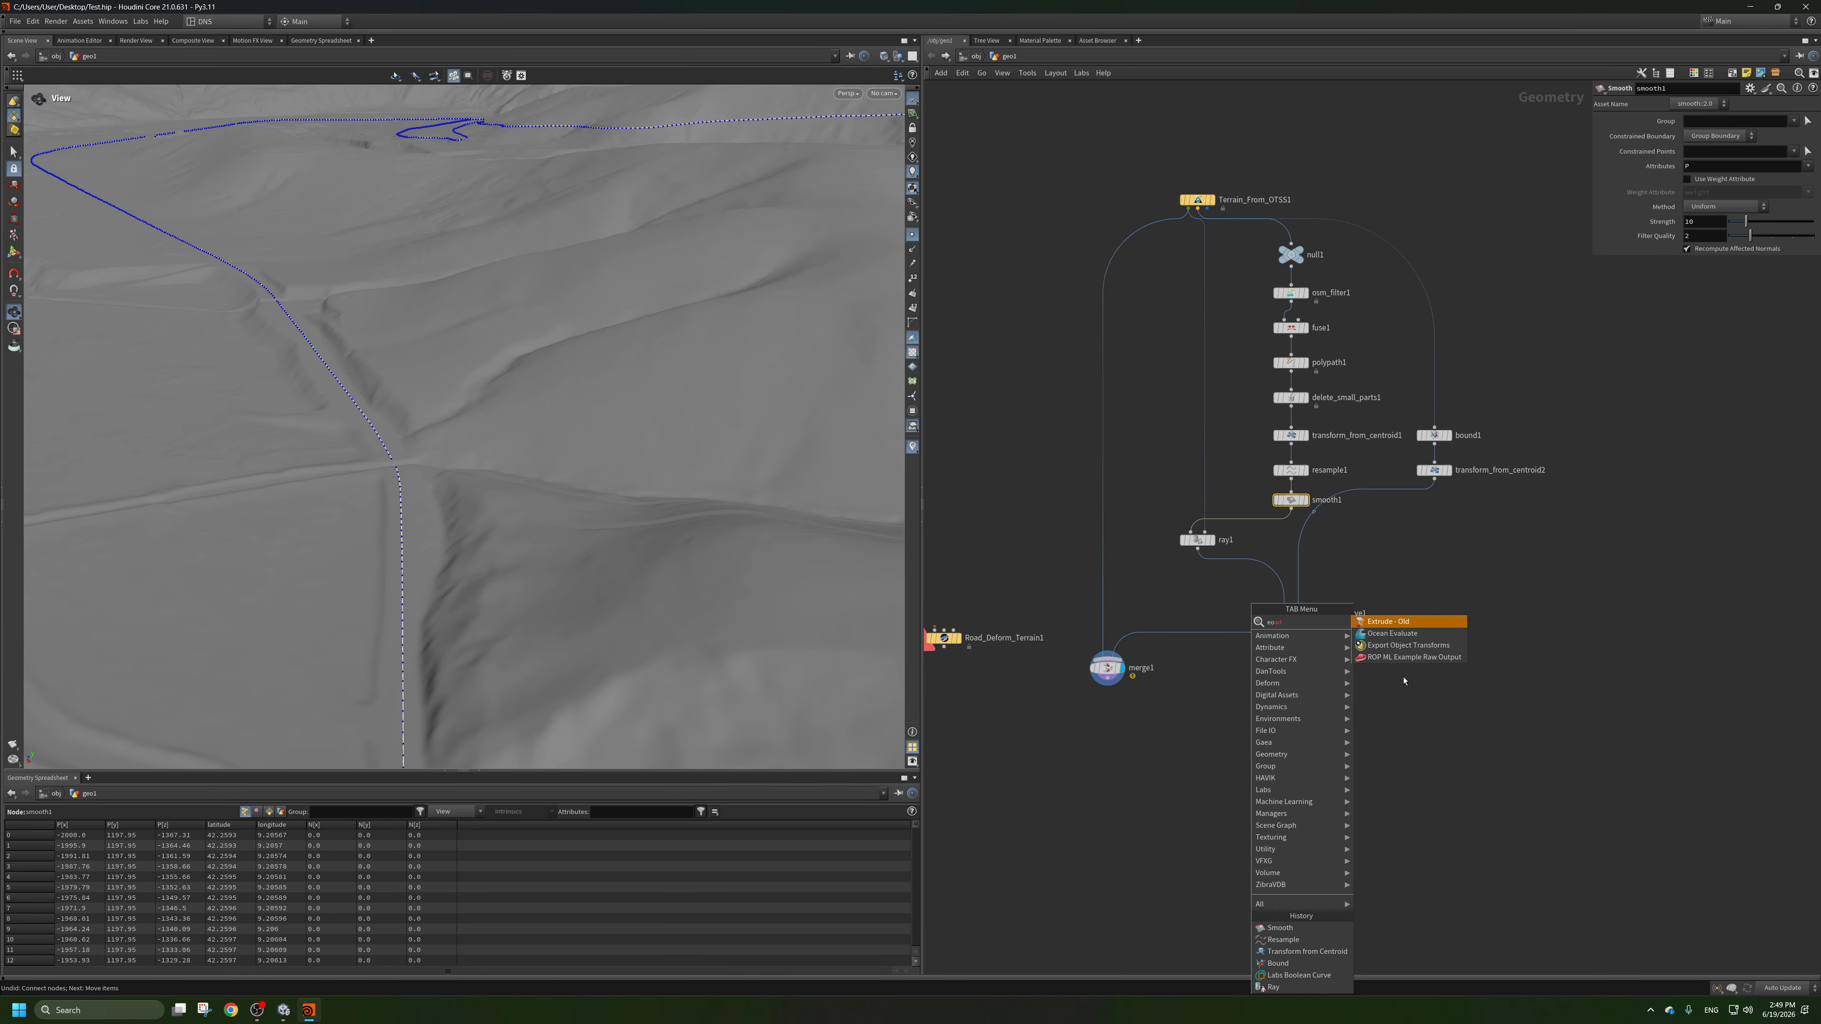
{"action": "key", "text": "Escape"}
Add a Labs Road Generator node fed by the output of boolean_curve1 and display it.
{"action": "key", "text": "Tab"}
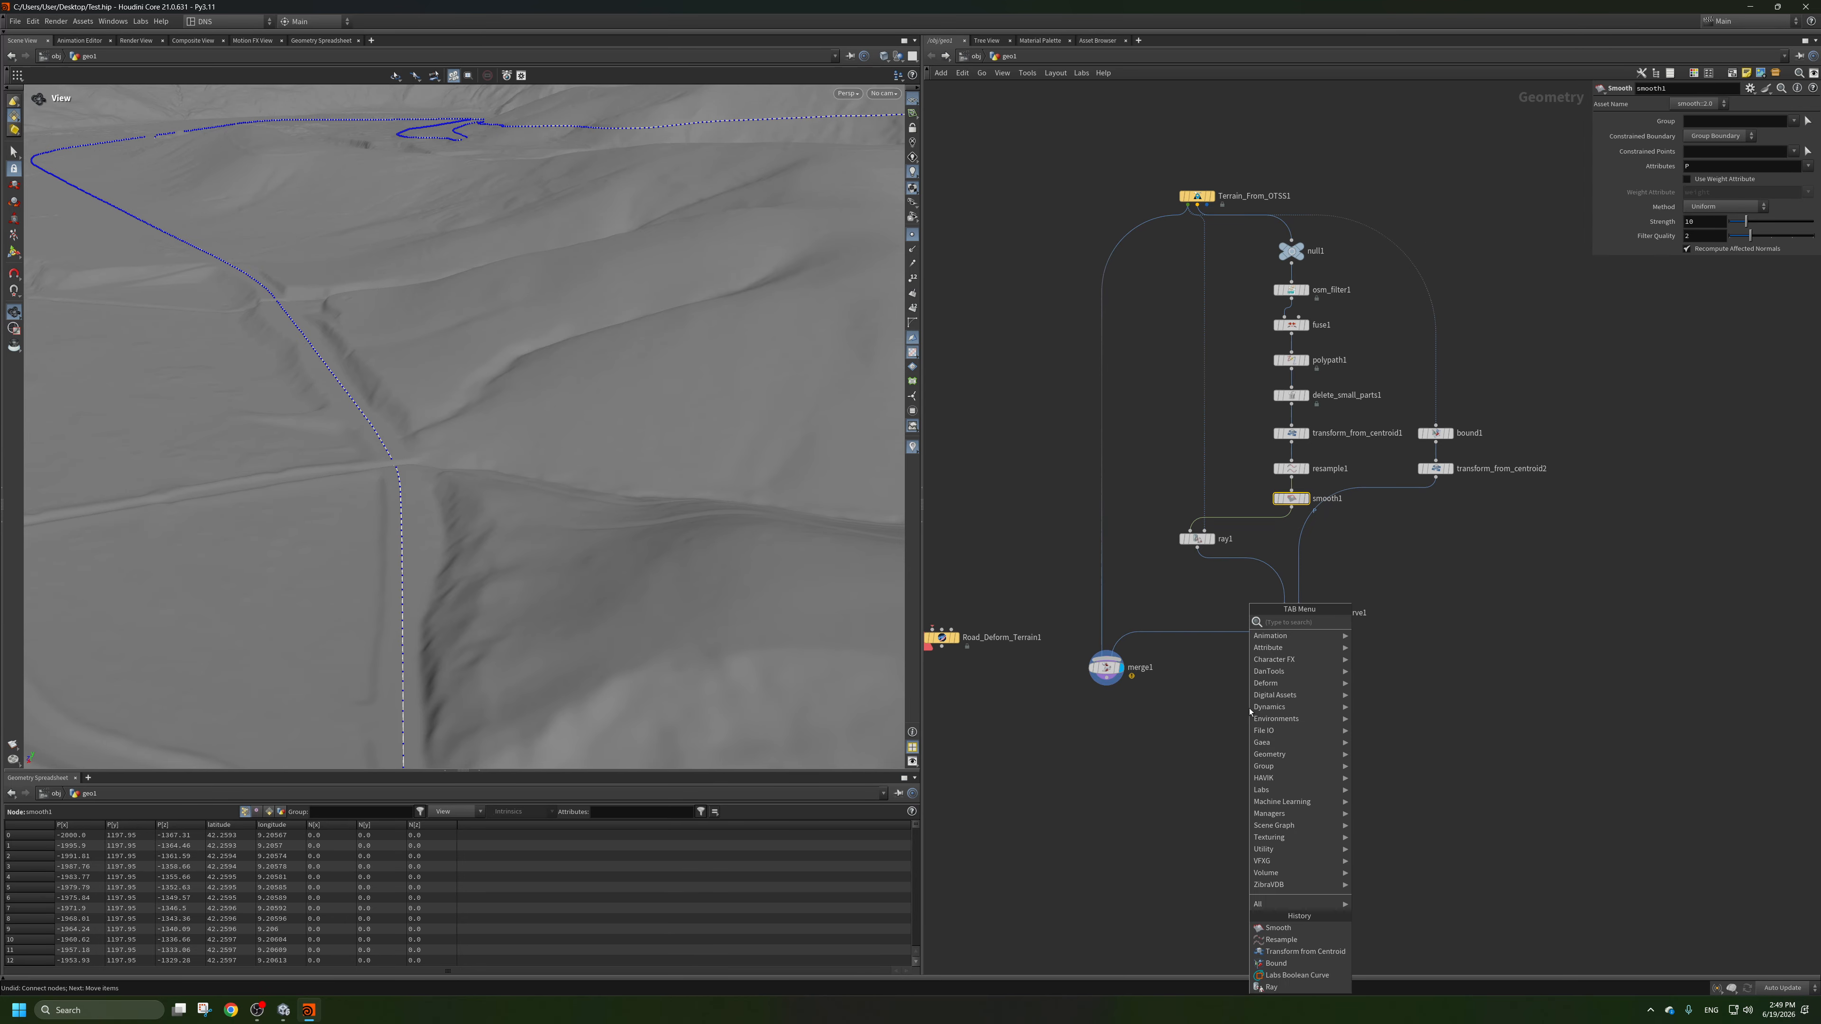
{"action": "type", "text": "road"}
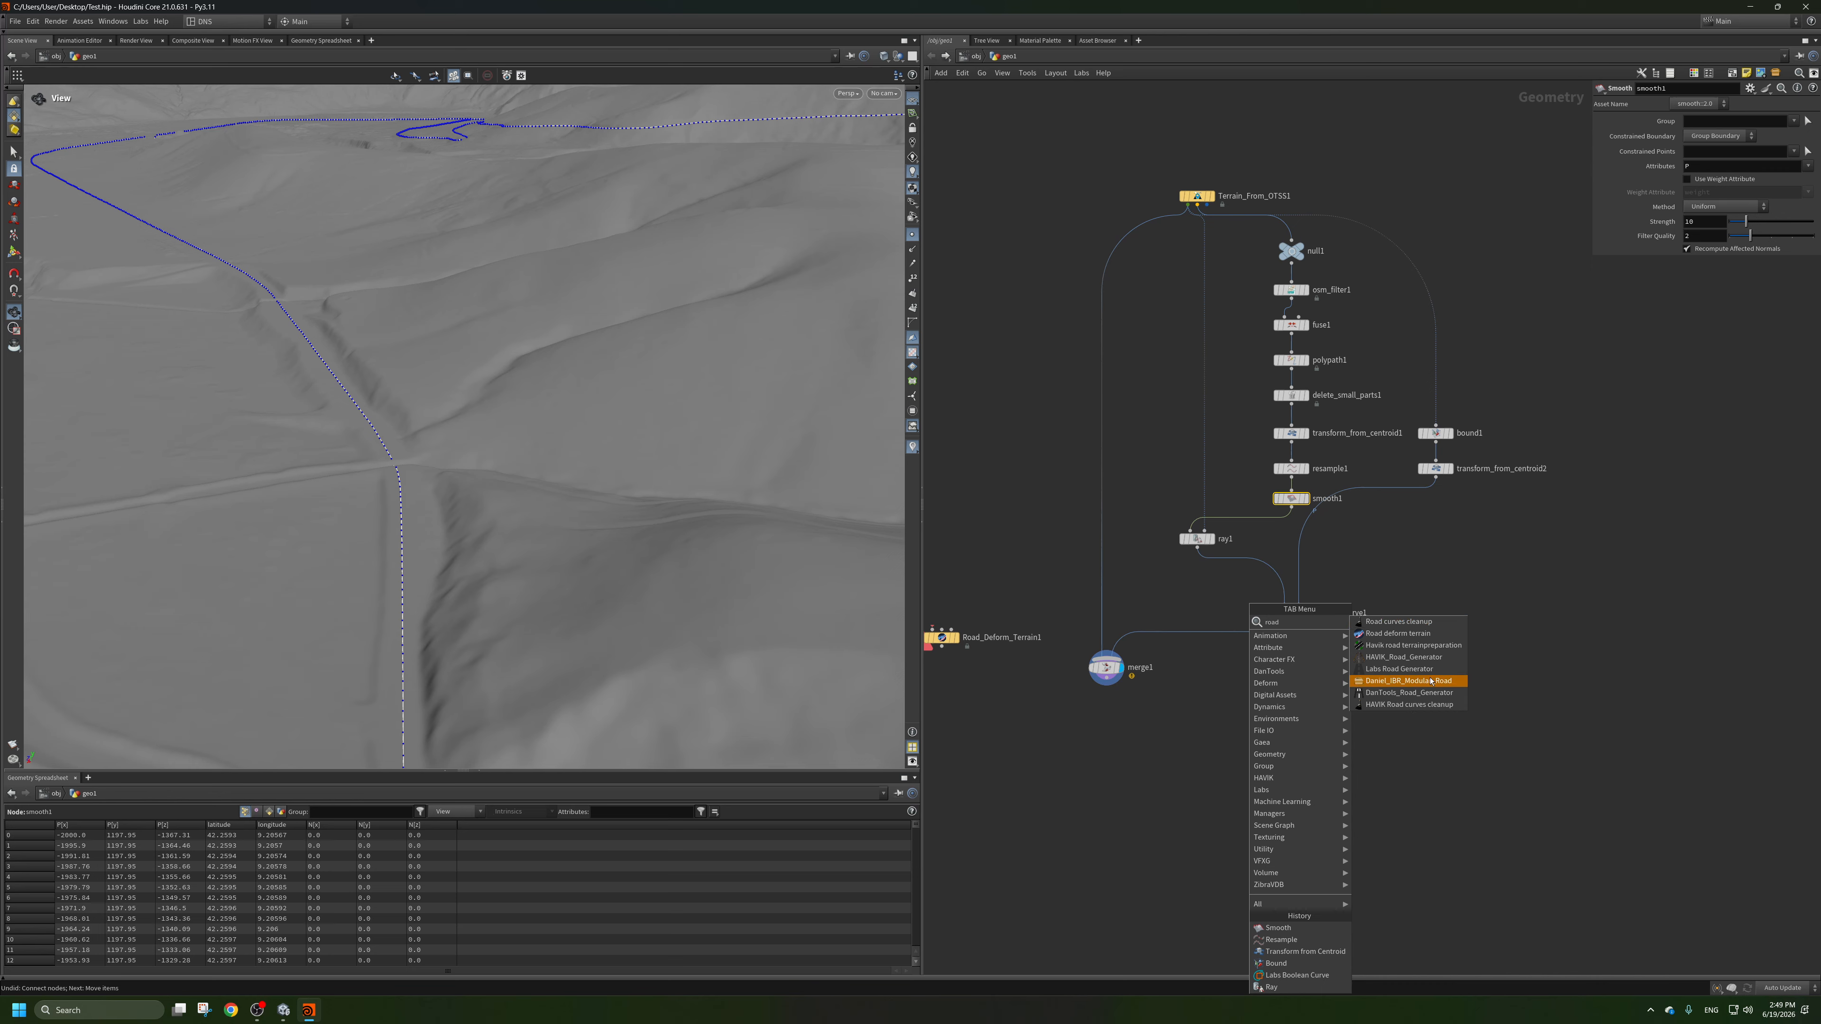
{"action": "left_click", "coordinate": [1398, 669]}
{"action": "left_click", "coordinate": [1402, 689]}
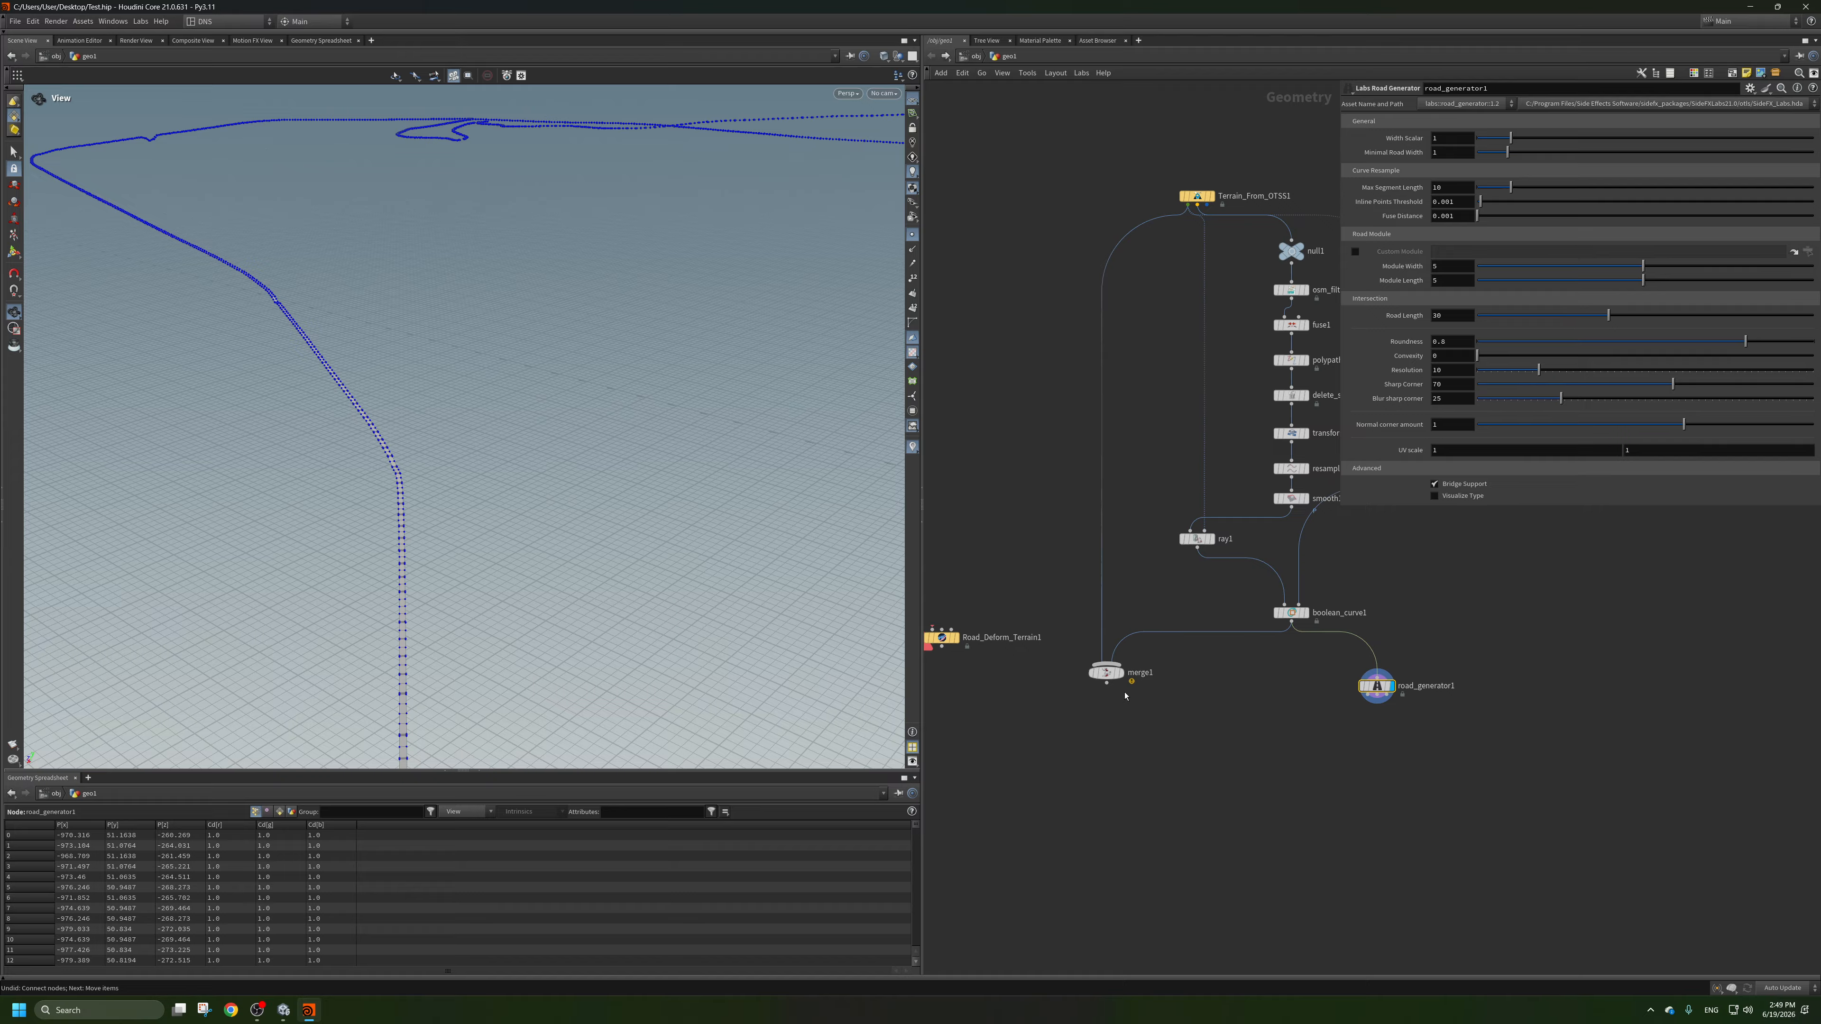
Insert the road generator between boolean_curve1 and merge1, and display the merged road and terrain.
{"action": "left_click_drag", "start_coordinate": [1108, 672], "coordinate": [1113, 749]}
{"action": "left_click_drag", "start_coordinate": [1272, 636], "coordinate": [1370, 712]}
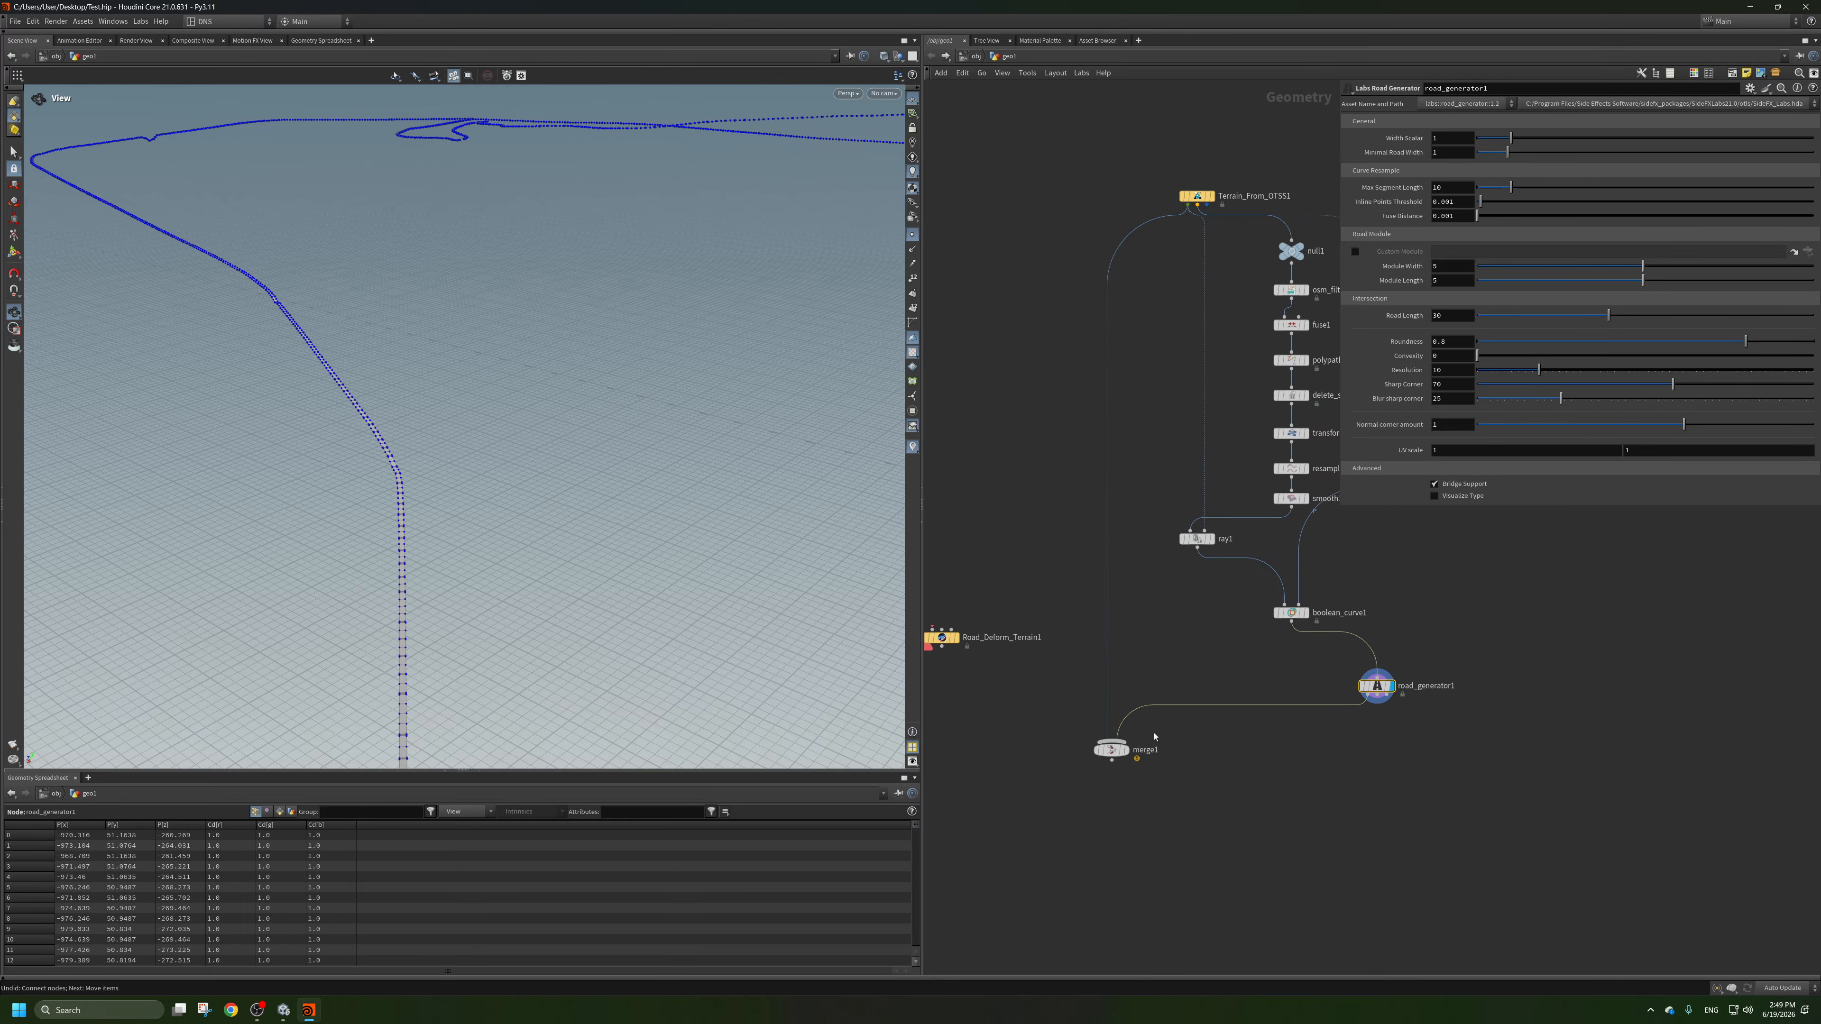
{"action": "left_click", "coordinate": [1125, 754]}
Set the road generator's Width Scale to 4.
{"action": "scroll", "coordinate": [480, 521], "scroll_direction": "up", "scroll_amount": 3}
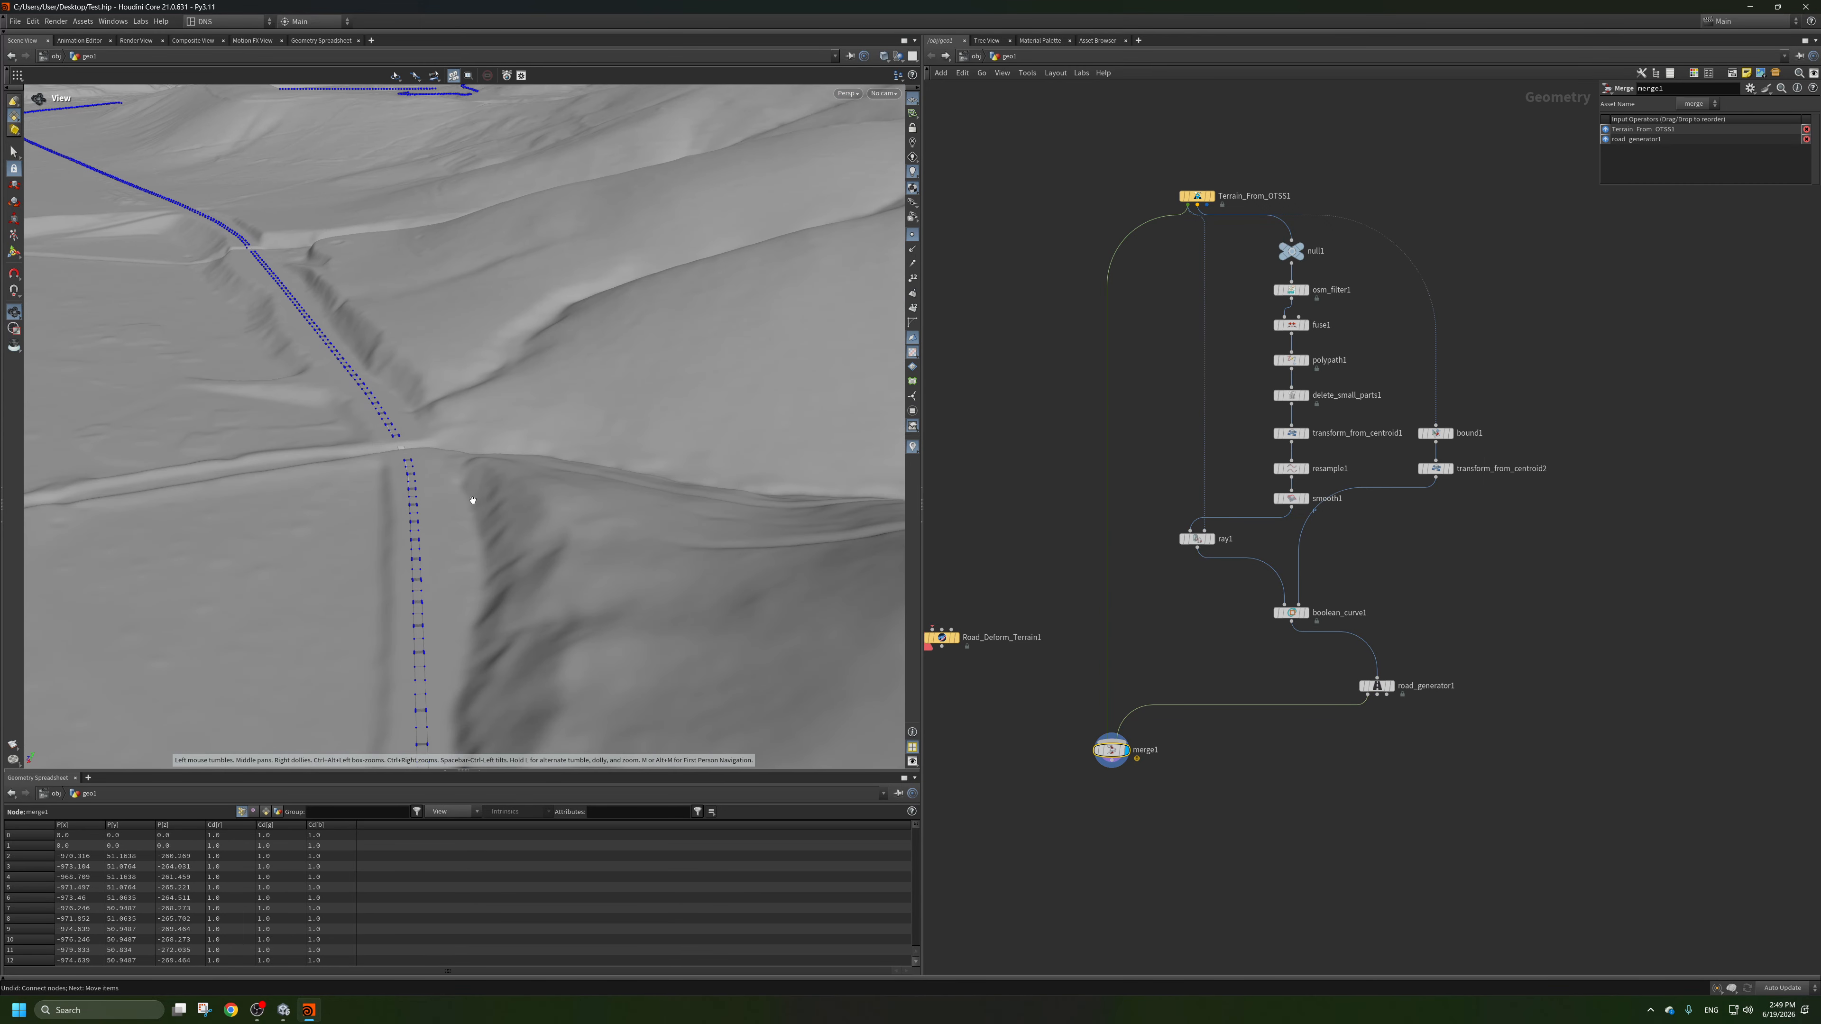
{"action": "left_click_drag", "start_coordinate": [468, 500], "coordinate": [505, 517]}
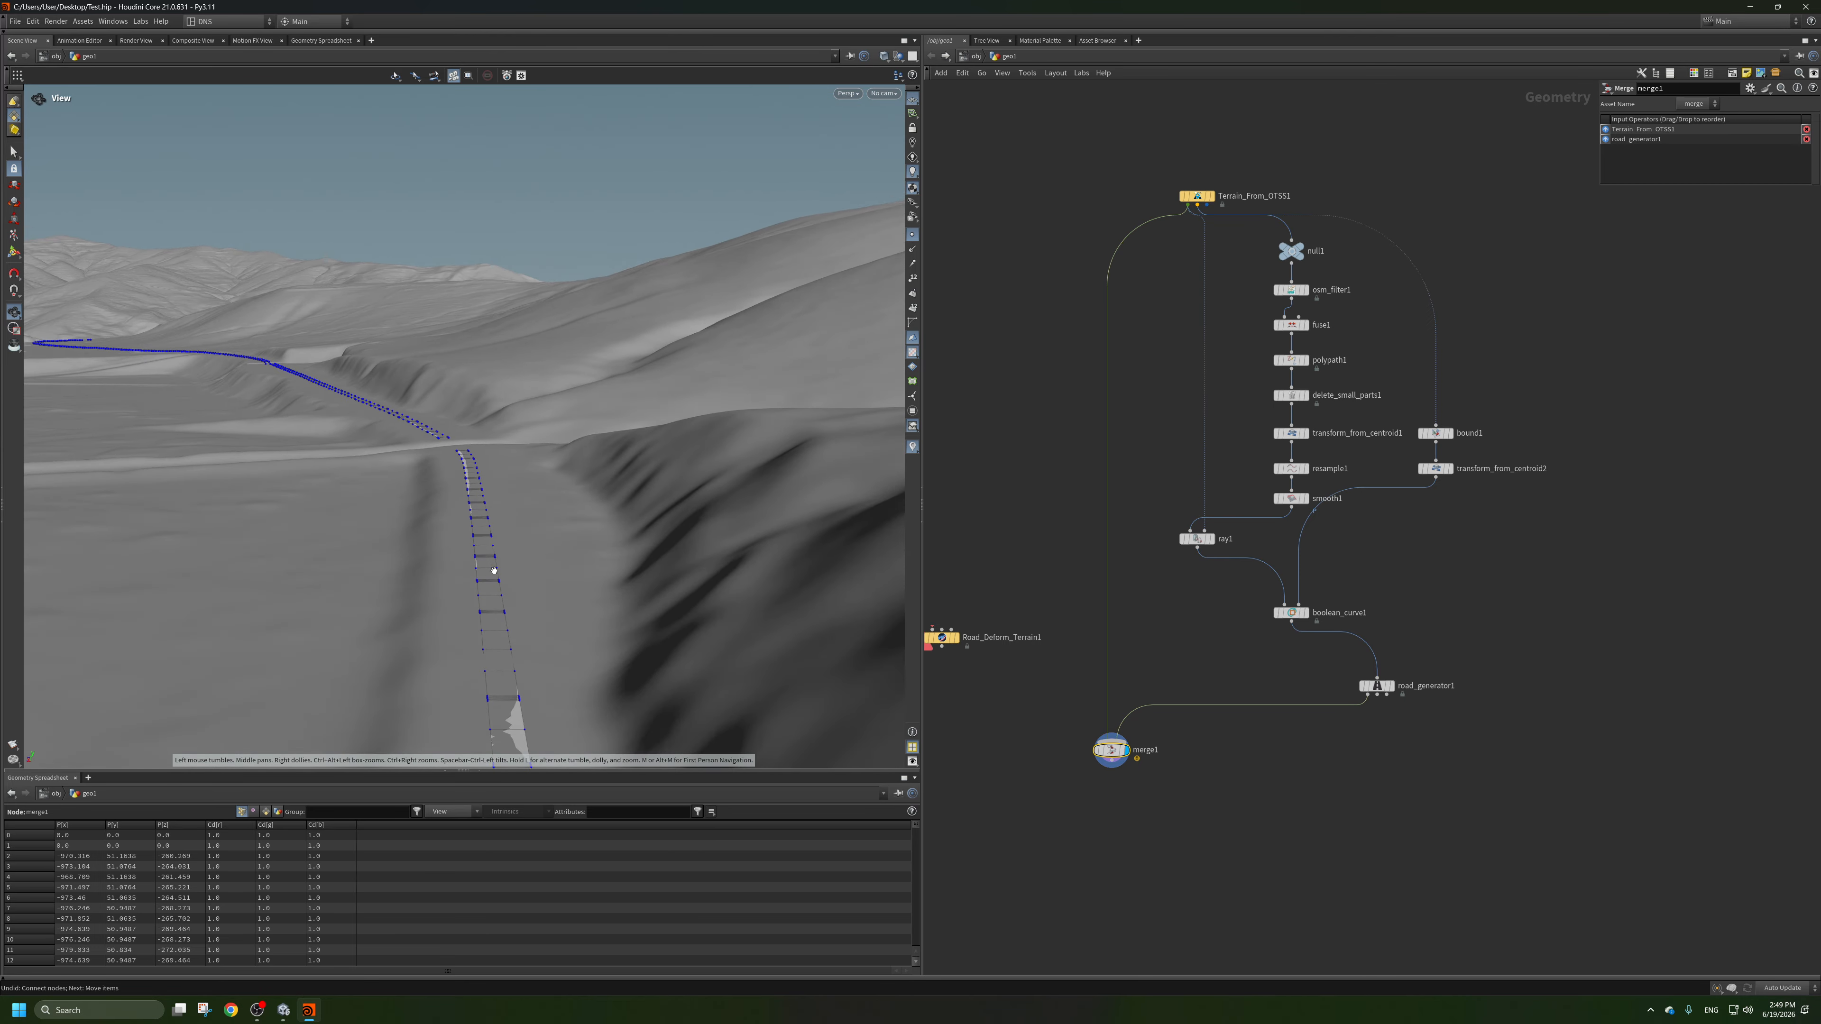
{"action": "right_click_drag", "start_coordinate": [489, 534], "coordinate": [551, 540]}
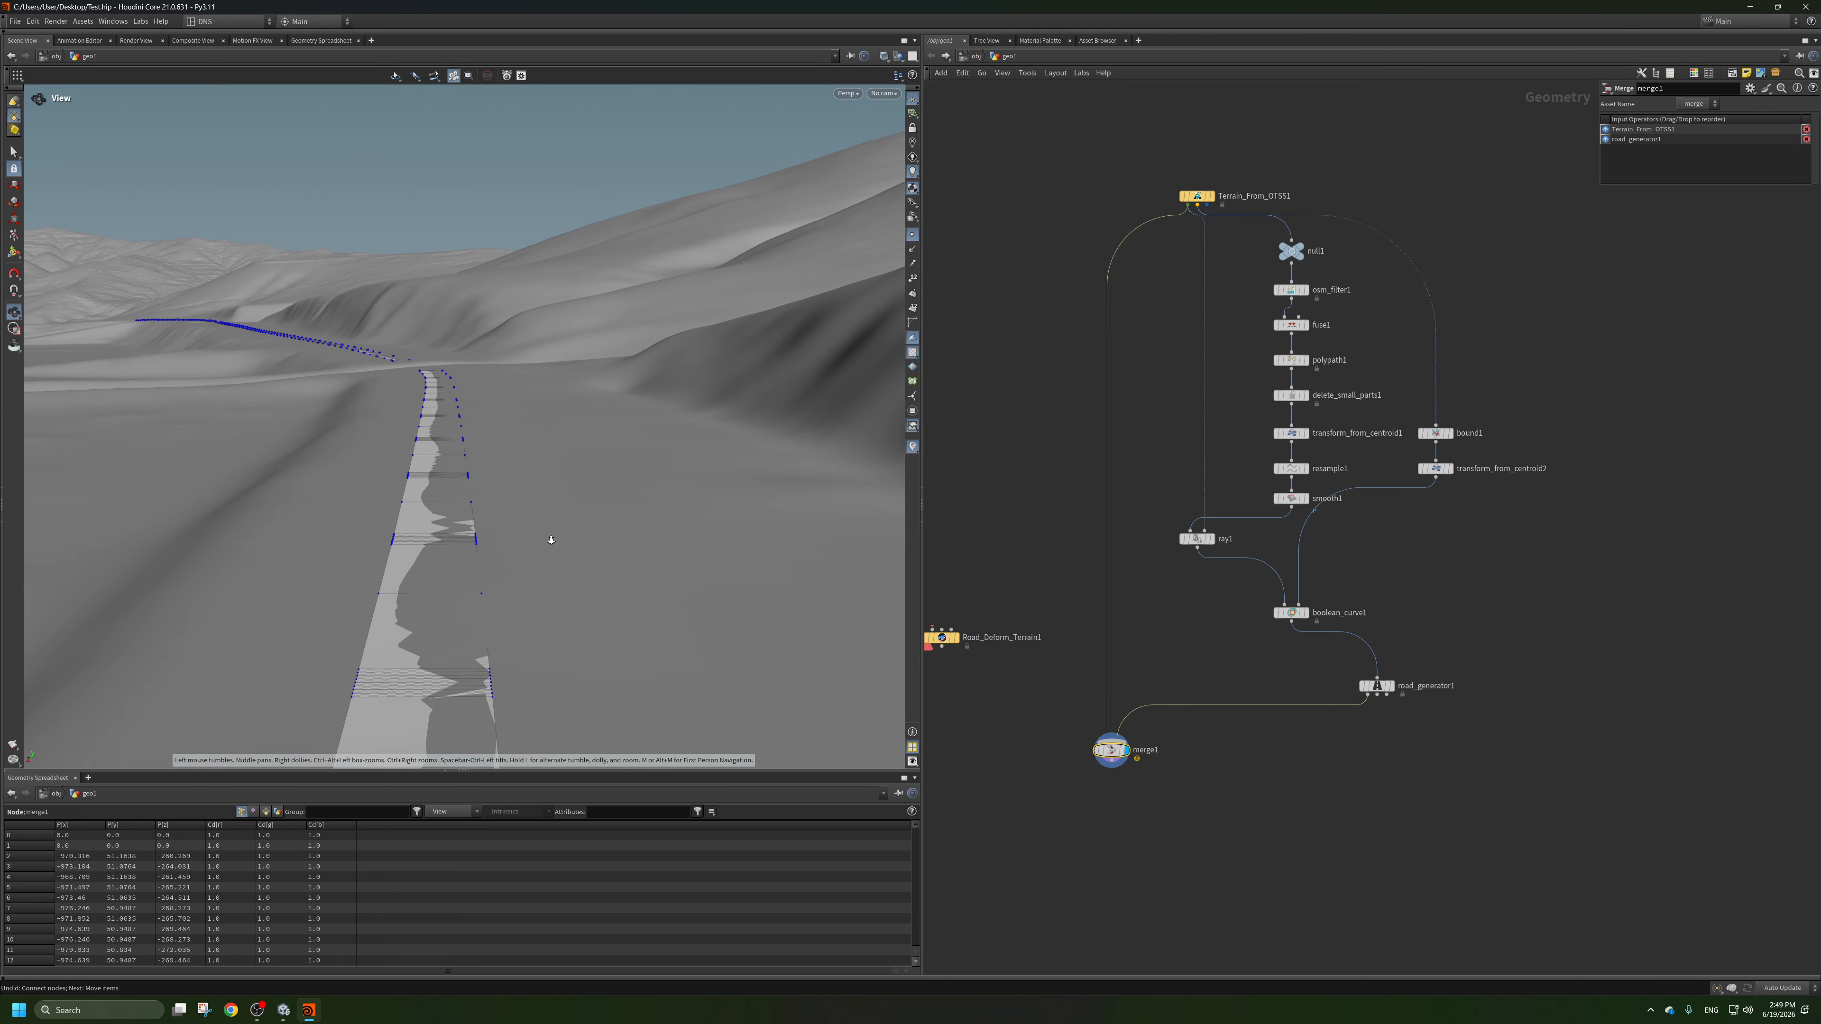
{"action": "middle_click_drag", "start_coordinate": [551, 540], "coordinate": [533, 541]}
{"action": "left_click_drag", "start_coordinate": [529, 540], "coordinate": [543, 567]}
{"action": "middle_click_drag", "start_coordinate": [542, 567], "coordinate": [559, 609]}
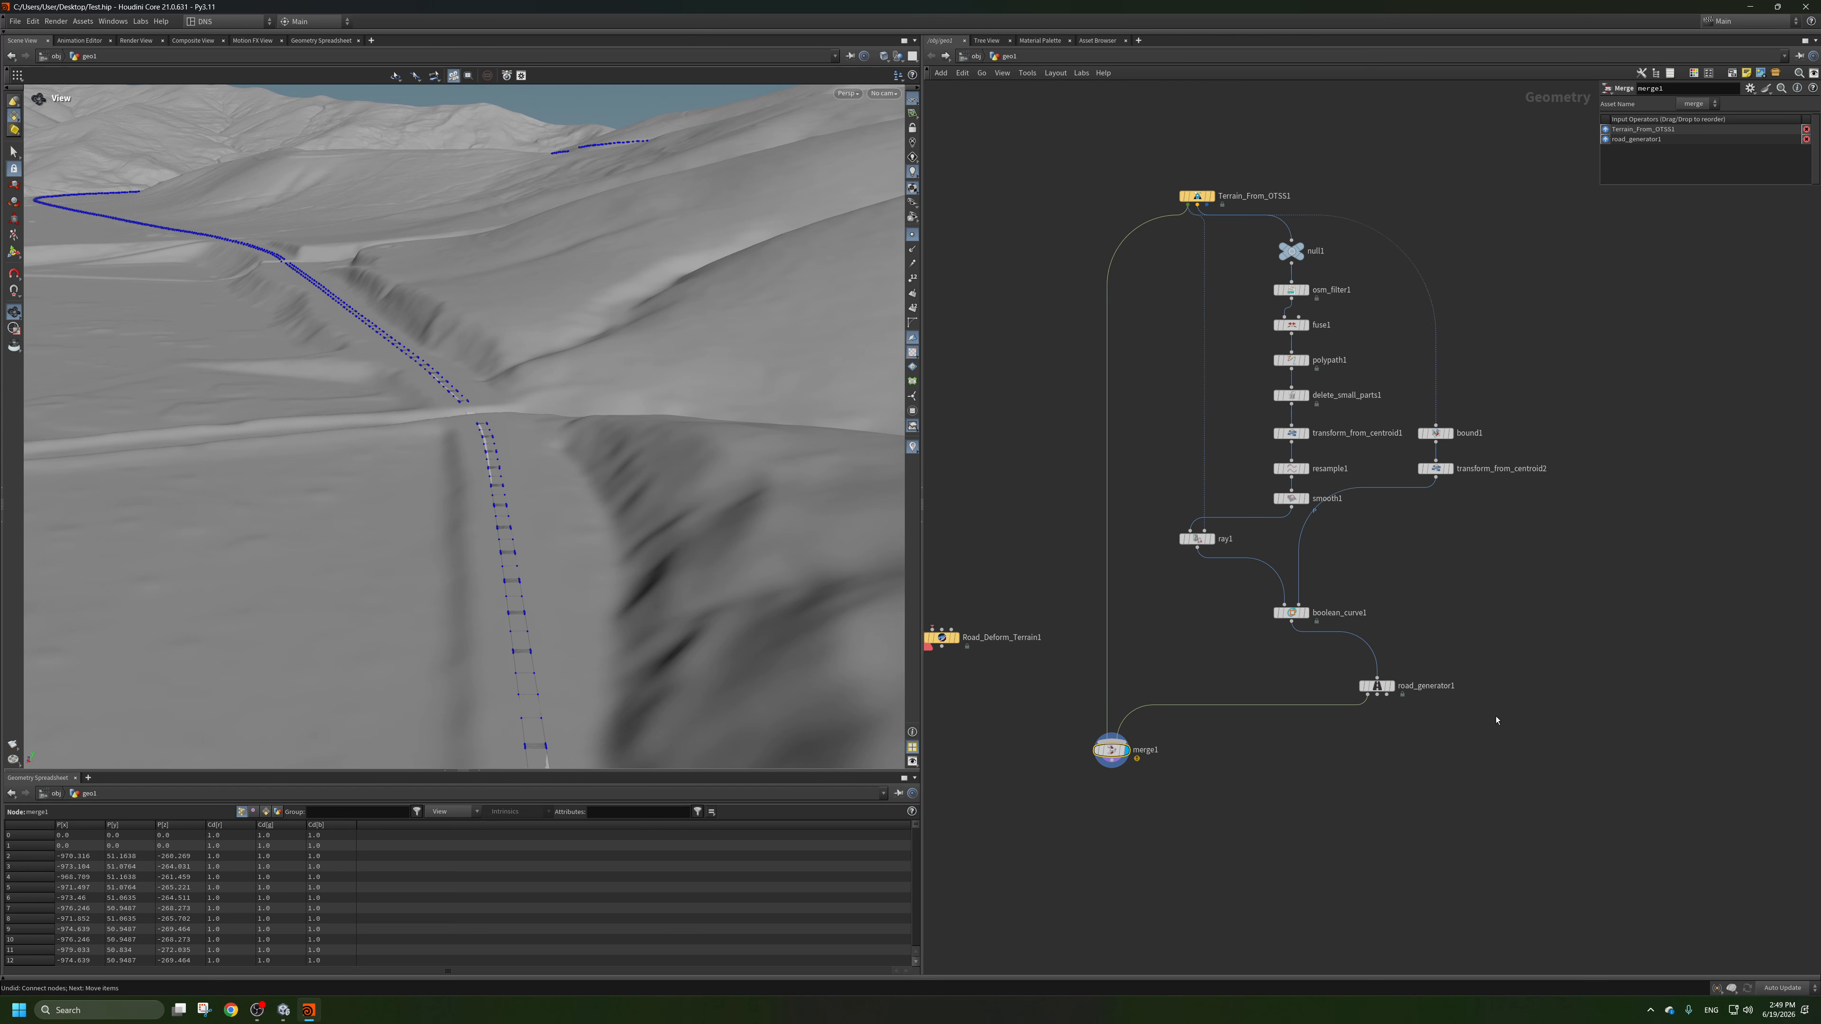
{"action": "left_click", "coordinate": [1377, 687]}
{"action": "scroll", "coordinate": [1378, 687], "scroll_direction": "up", "scroll_amount": 2}
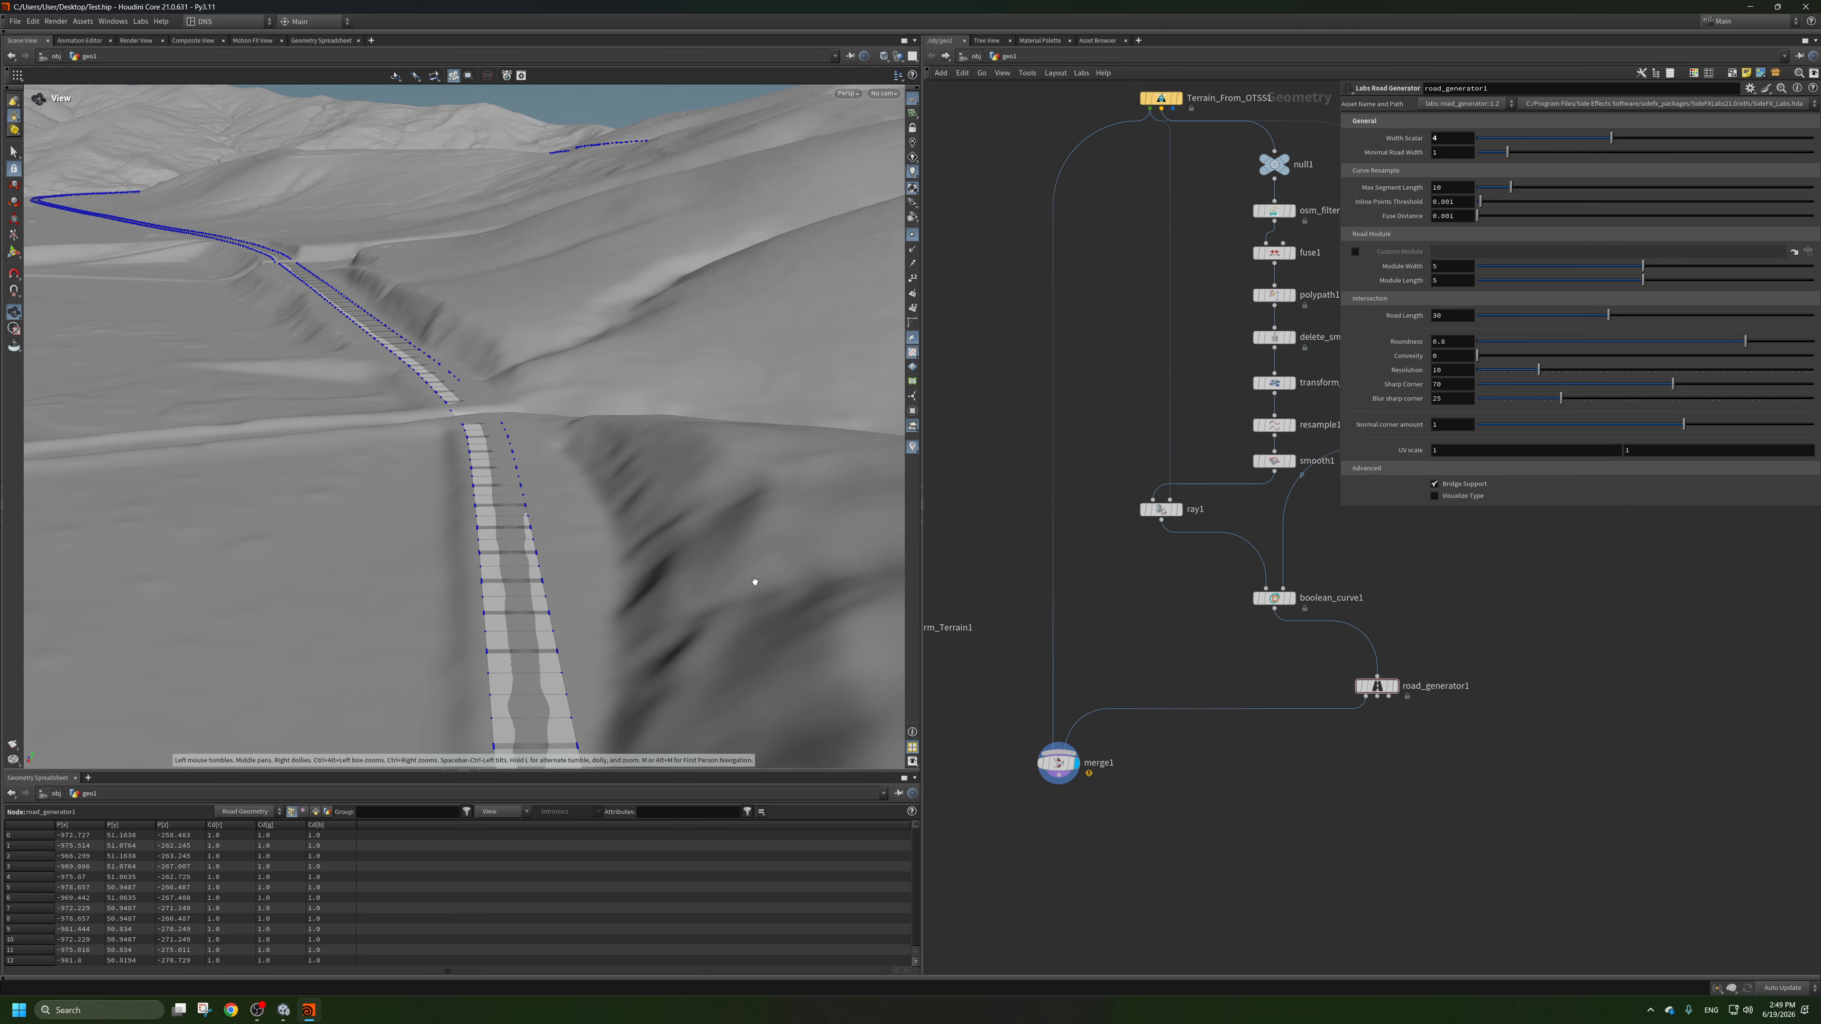
Examine how the widened road sits on the terrain along the main stretch and at the T-junction.
{"action": "left_click_drag", "start_coordinate": [755, 581], "coordinate": [545, 500]}
{"action": "scroll", "coordinate": [585, 402], "scroll_direction": "up", "scroll_amount": 5}
{"action": "left_click_drag", "start_coordinate": [586, 403], "coordinate": [566, 376]}
{"action": "scroll", "coordinate": [480, 383], "scroll_direction": "down", "scroll_amount": 5}
{"action": "middle_click_drag", "start_coordinate": [471, 386], "coordinate": [477, 407]}
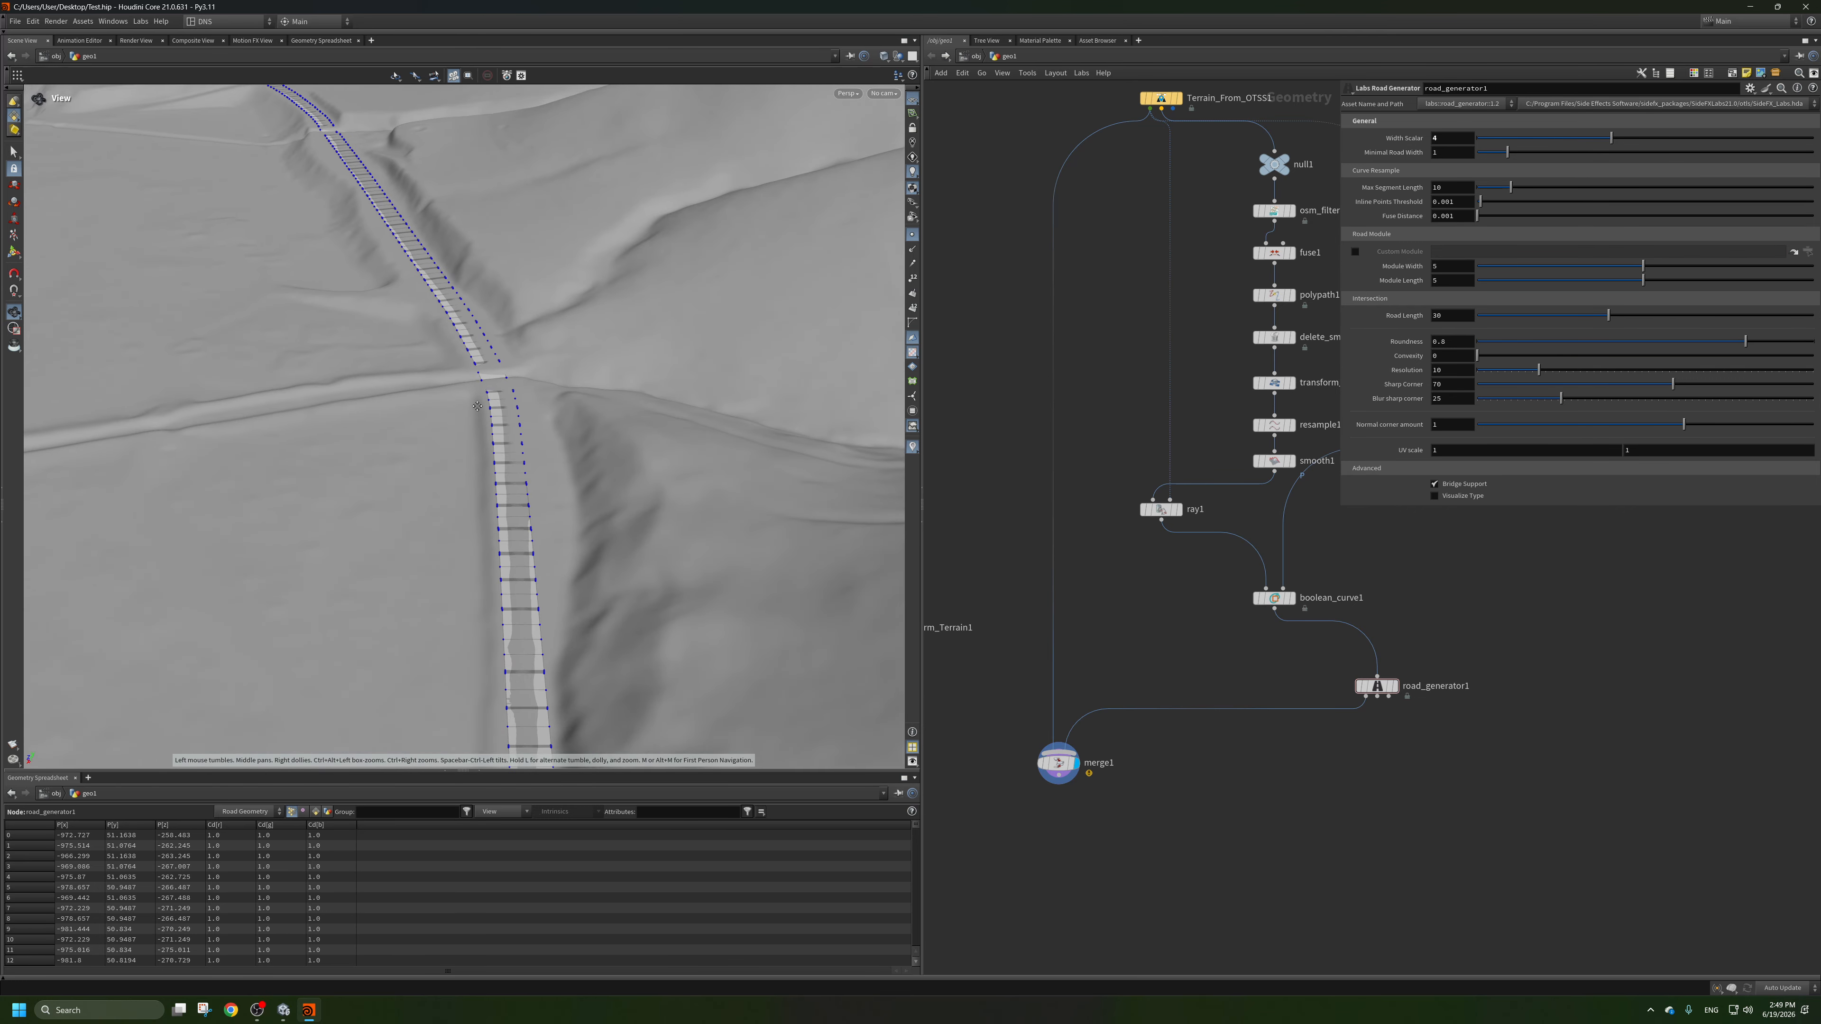
{"action": "scroll", "coordinate": [476, 407], "scroll_direction": "down", "scroll_amount": 5}
{"action": "left_click_drag", "start_coordinate": [477, 407], "coordinate": [78, 323]}
{"action": "middle_click_drag", "start_coordinate": [79, 323], "coordinate": [344, 342]}
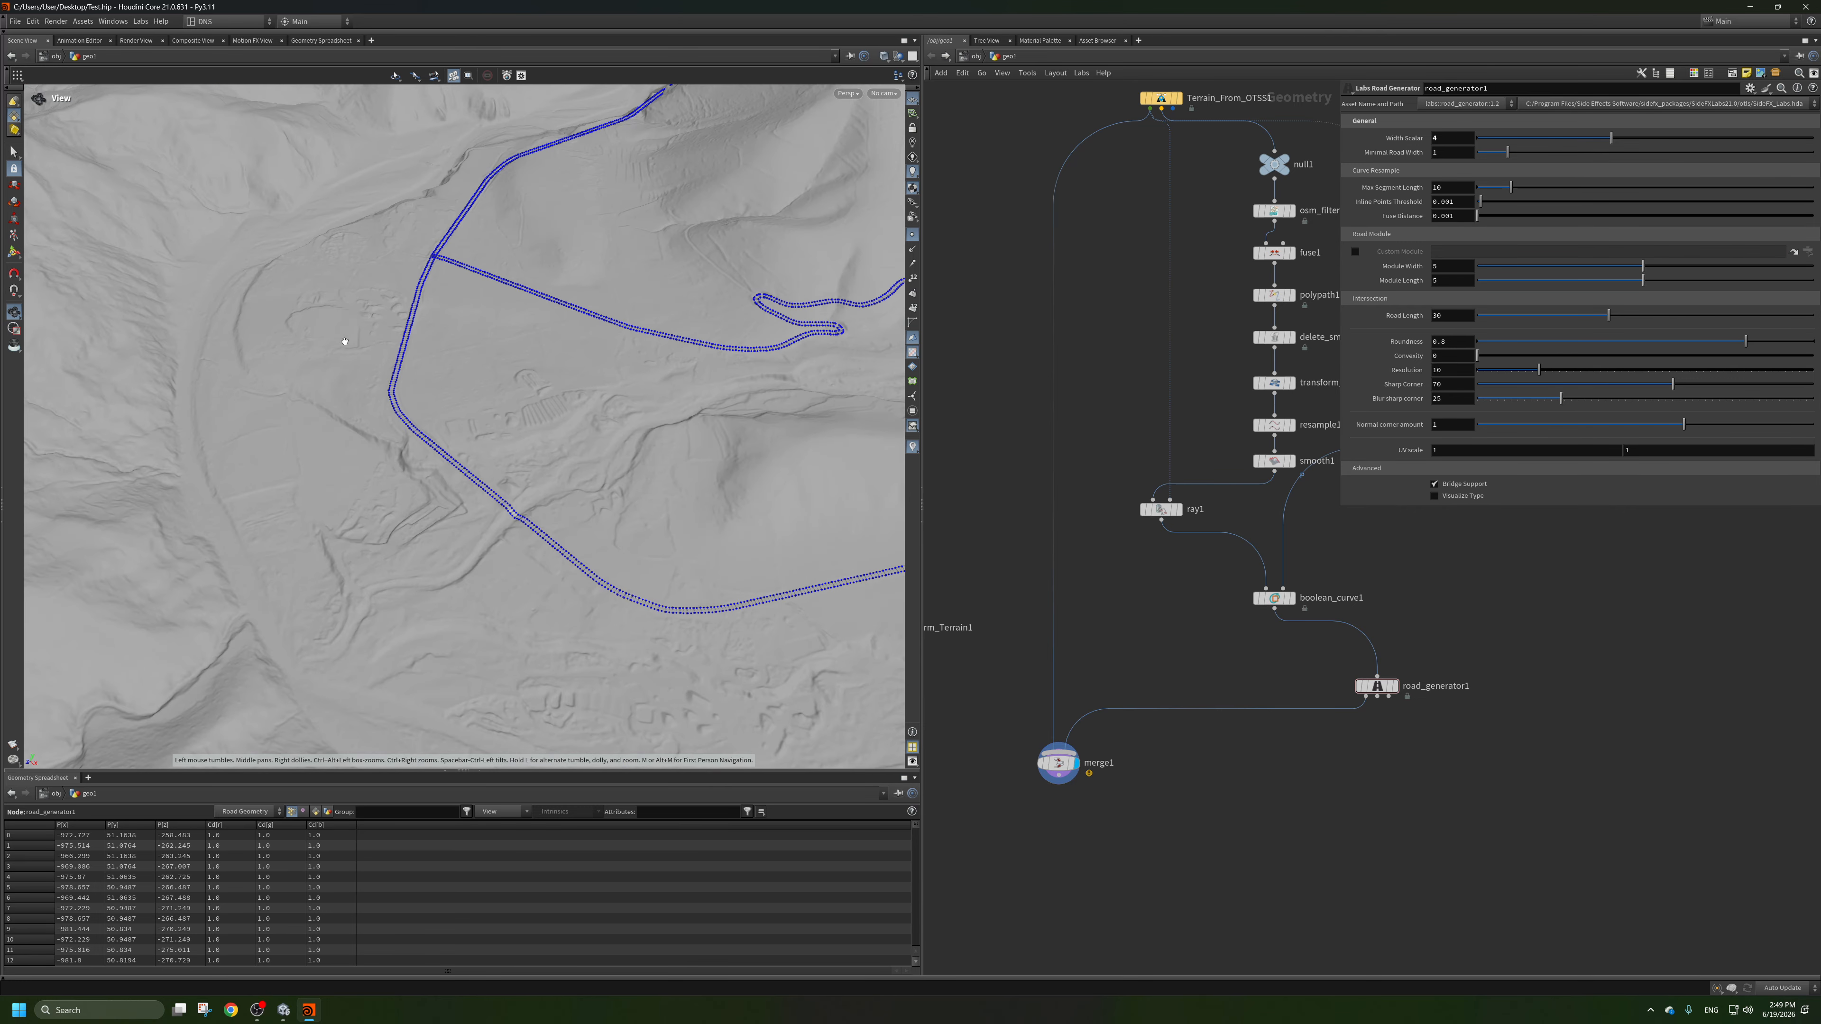
{"action": "scroll", "coordinate": [431, 233], "scroll_direction": "up", "scroll_amount": 12}
{"action": "scroll", "coordinate": [573, 610], "scroll_direction": "up", "scroll_amount": 2}
{"action": "scroll", "coordinate": [591, 551], "scroll_direction": "down", "scroll_amount": 5}
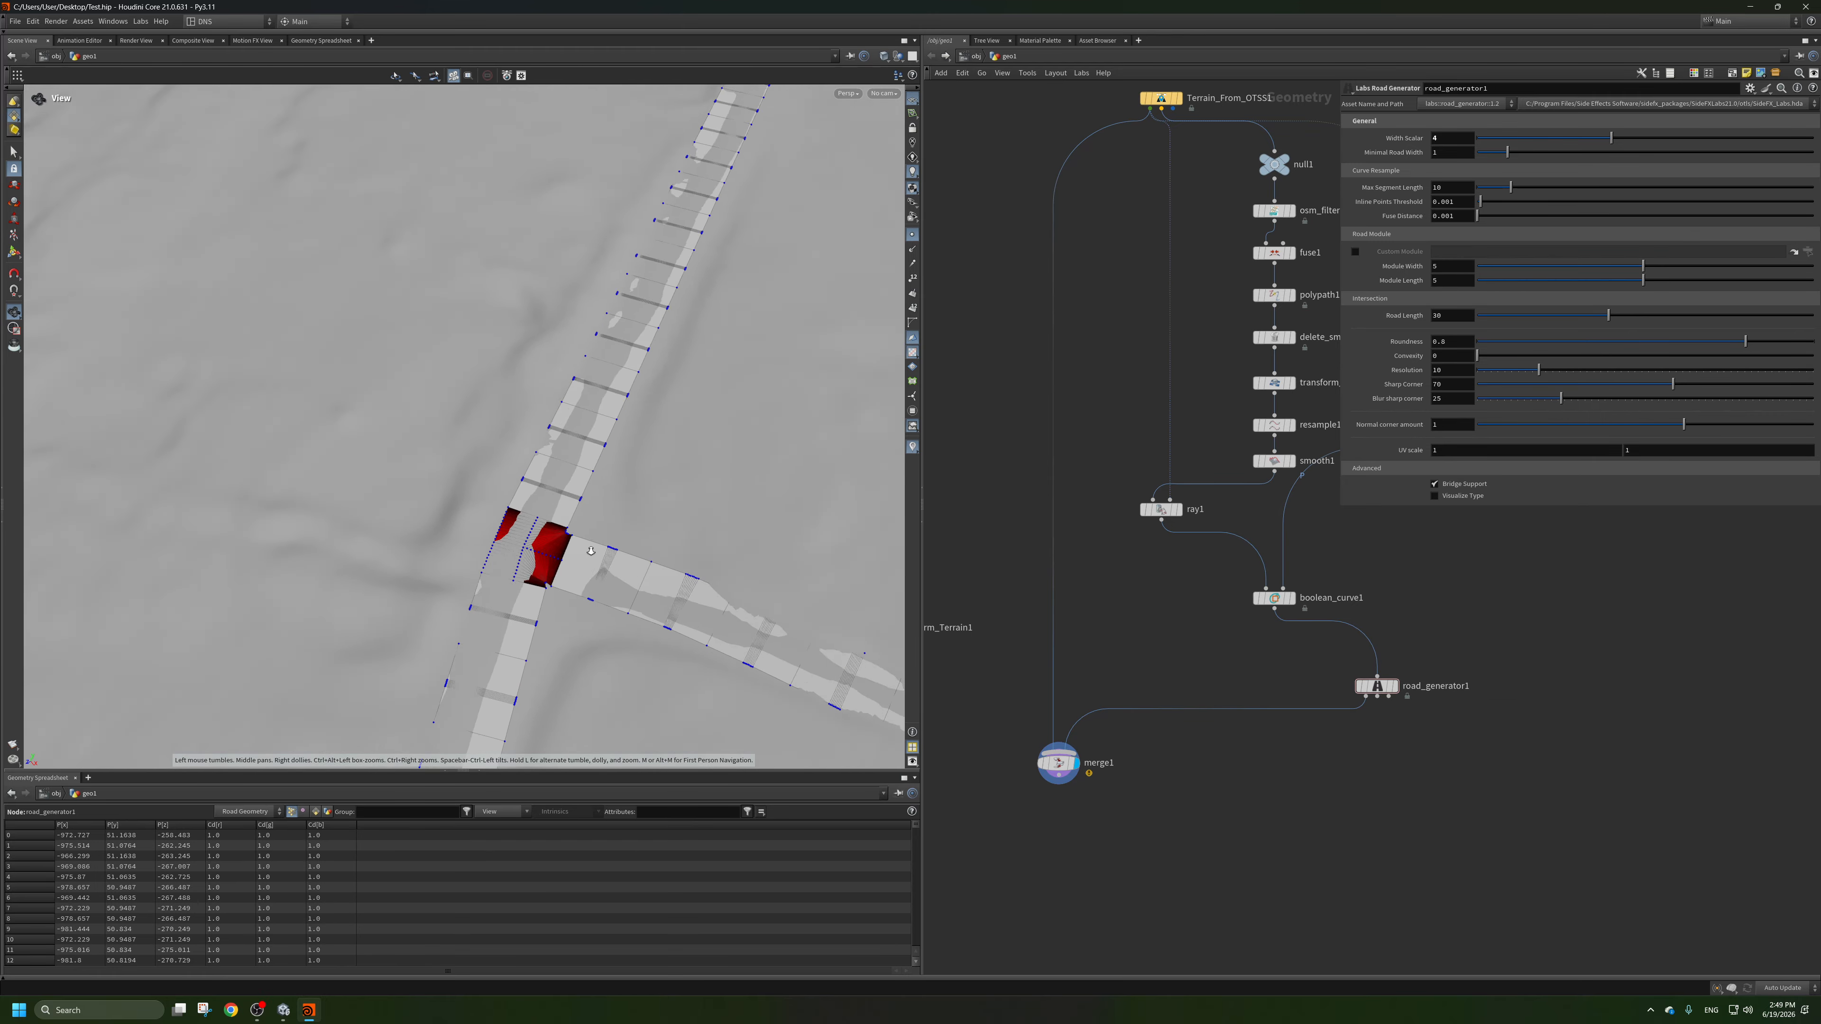
{"action": "scroll", "coordinate": [591, 551], "scroll_direction": "down", "scroll_amount": 3}
{"action": "left_click_drag", "start_coordinate": [591, 551], "coordinate": [563, 515]}
{"action": "scroll", "coordinate": [566, 548], "scroll_direction": "down", "scroll_amount": 5}
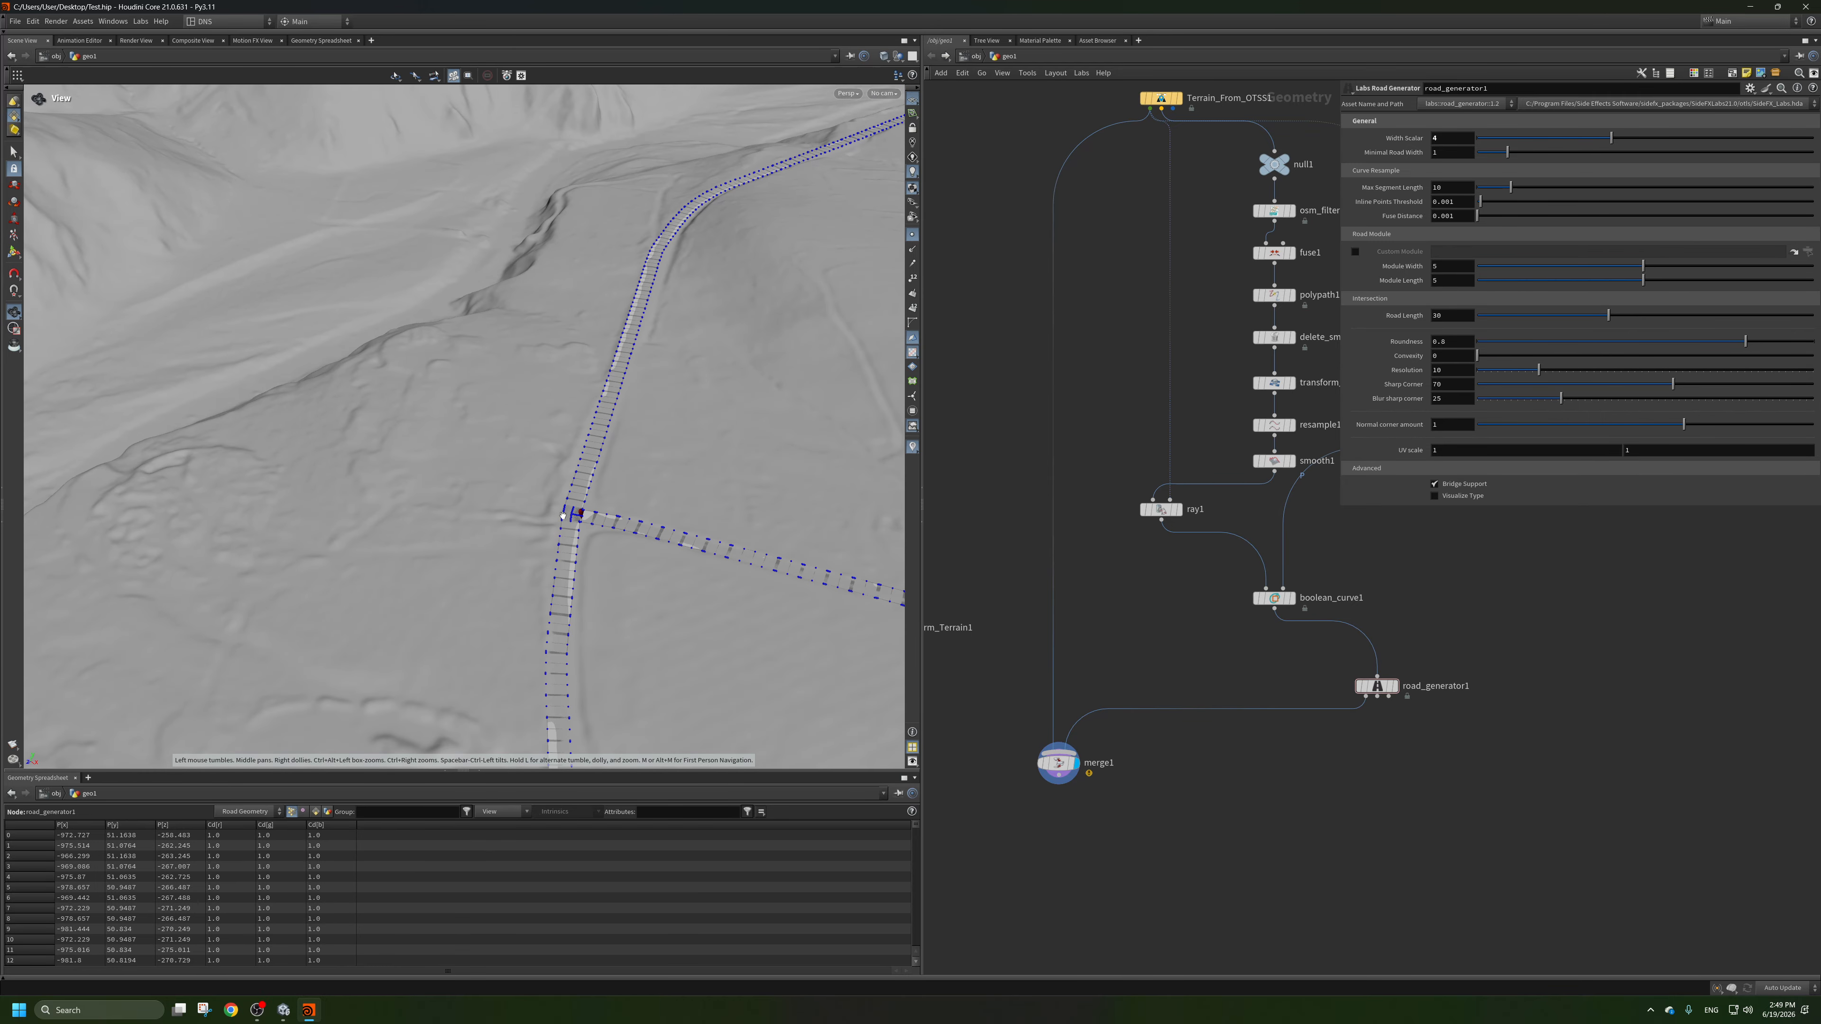
Inspect the side road and its hairpin bends for places where the road and terrain intersect.
{"action": "middle_click_drag", "start_coordinate": [562, 515], "coordinate": [326, 470]}
{"action": "left_click_drag", "start_coordinate": [509, 480], "coordinate": [401, 459]}
{"action": "middle_click_drag", "start_coordinate": [537, 529], "coordinate": [372, 423]}
{"action": "scroll", "coordinate": [372, 423], "scroll_direction": "down", "scroll_amount": 4}
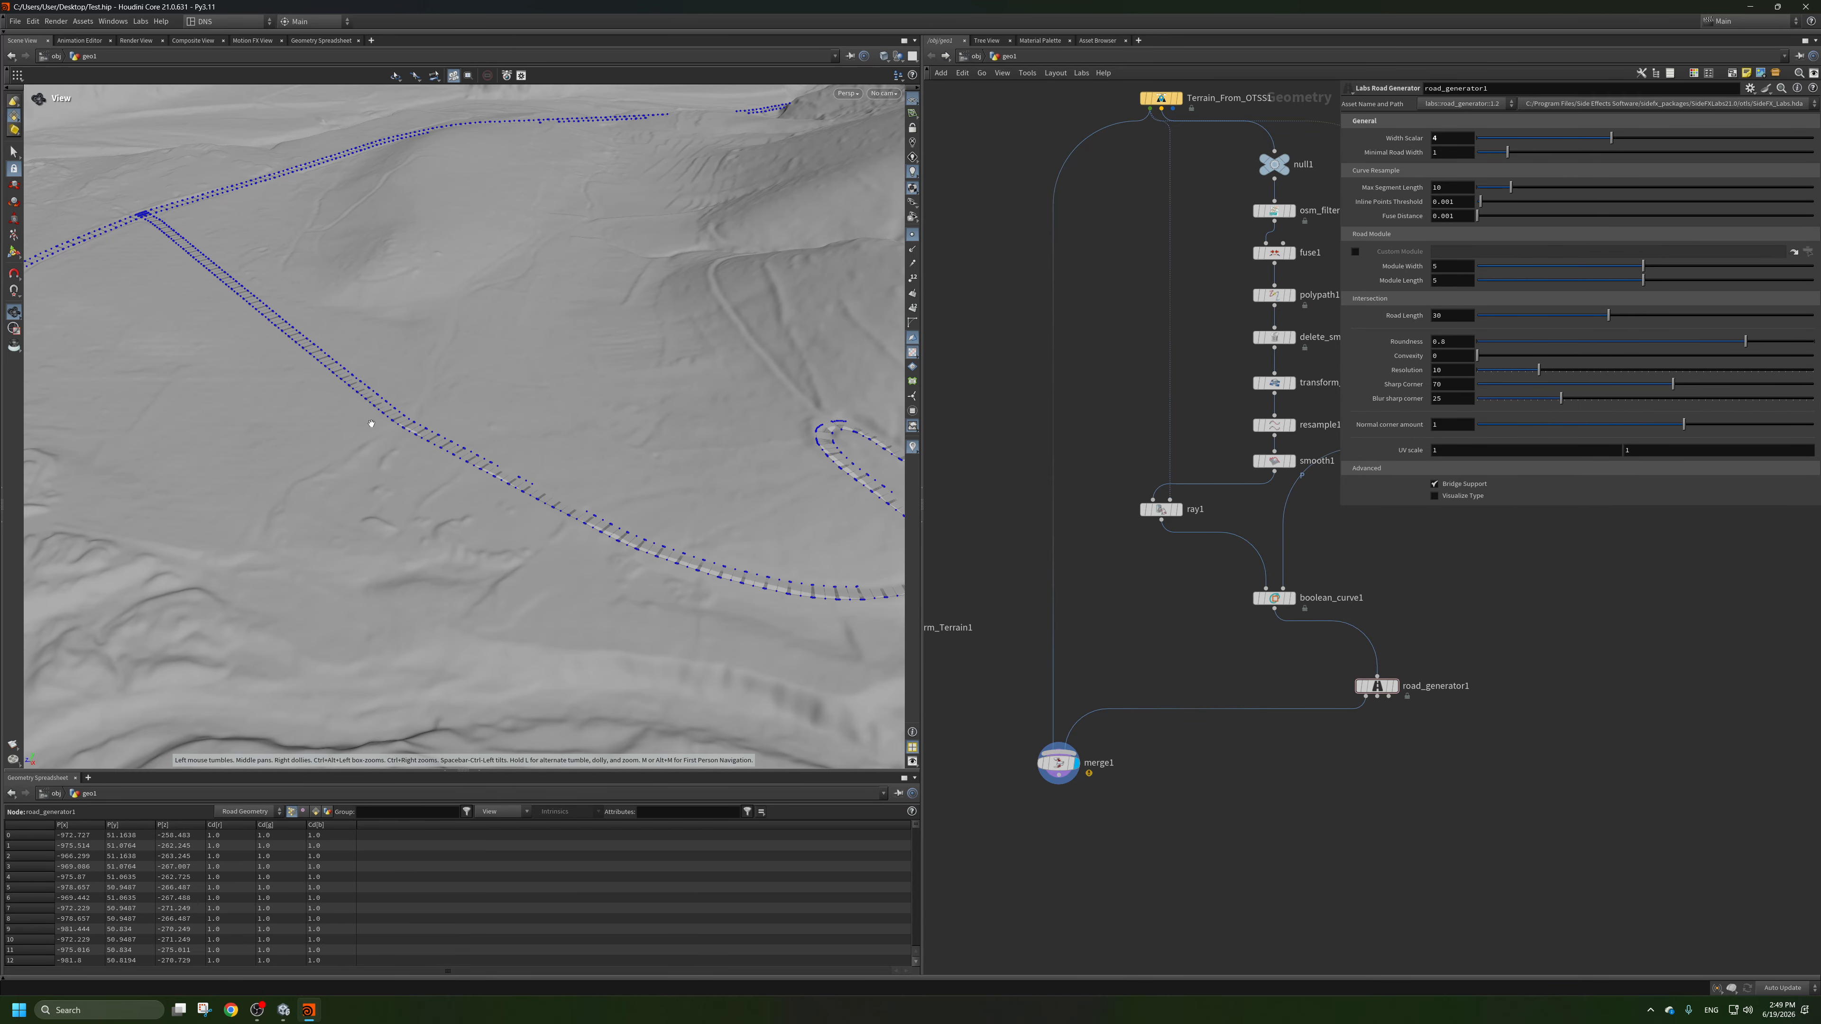
{"action": "left_click_drag", "start_coordinate": [371, 423], "coordinate": [504, 460]}
{"action": "middle_click_drag", "start_coordinate": [782, 717], "coordinate": [619, 631]}
{"action": "scroll", "coordinate": [628, 686], "scroll_direction": "up", "scroll_amount": 3}
{"action": "middle_click_drag", "start_coordinate": [767, 473], "coordinate": [610, 457]}
{"action": "scroll", "coordinate": [610, 457], "scroll_direction": "up", "scroll_amount": 3}
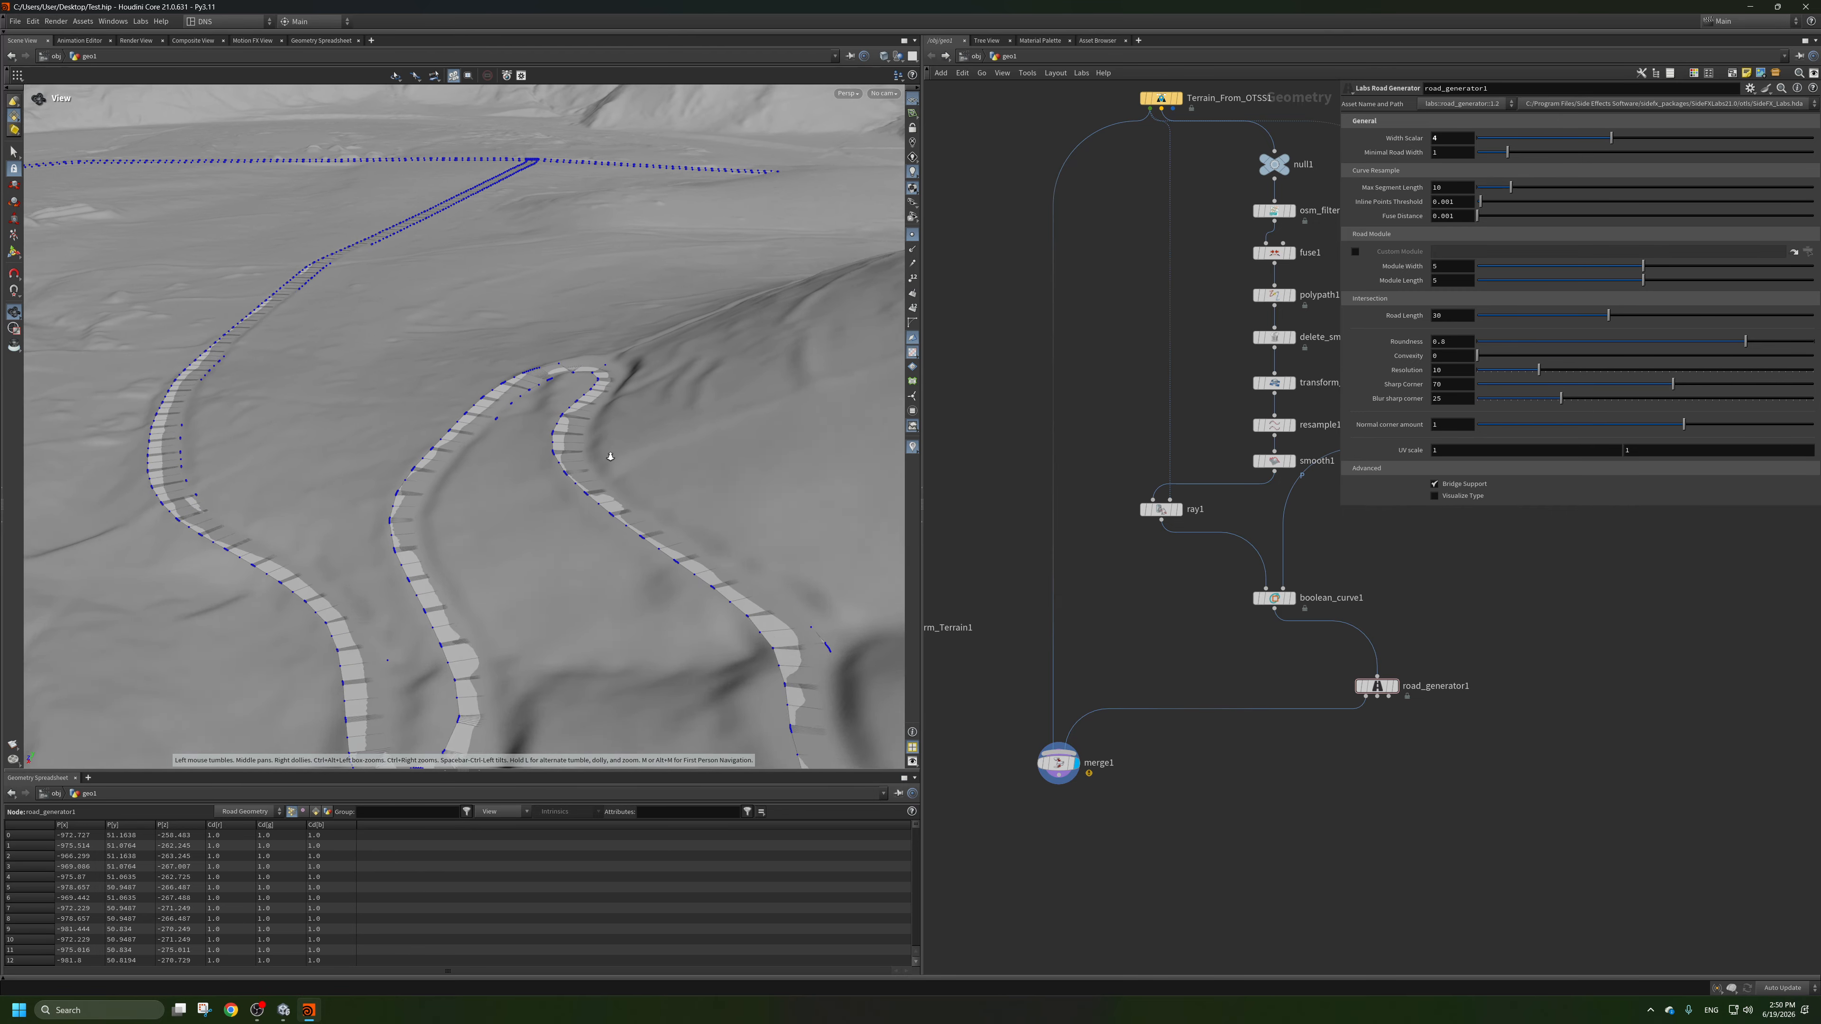
{"action": "scroll", "coordinate": [610, 457], "scroll_direction": "up", "scroll_amount": 2}
{"action": "left_click_drag", "start_coordinate": [611, 457], "coordinate": [533, 399]}
{"action": "scroll", "coordinate": [663, 469], "scroll_direction": "down", "scroll_amount": 5}
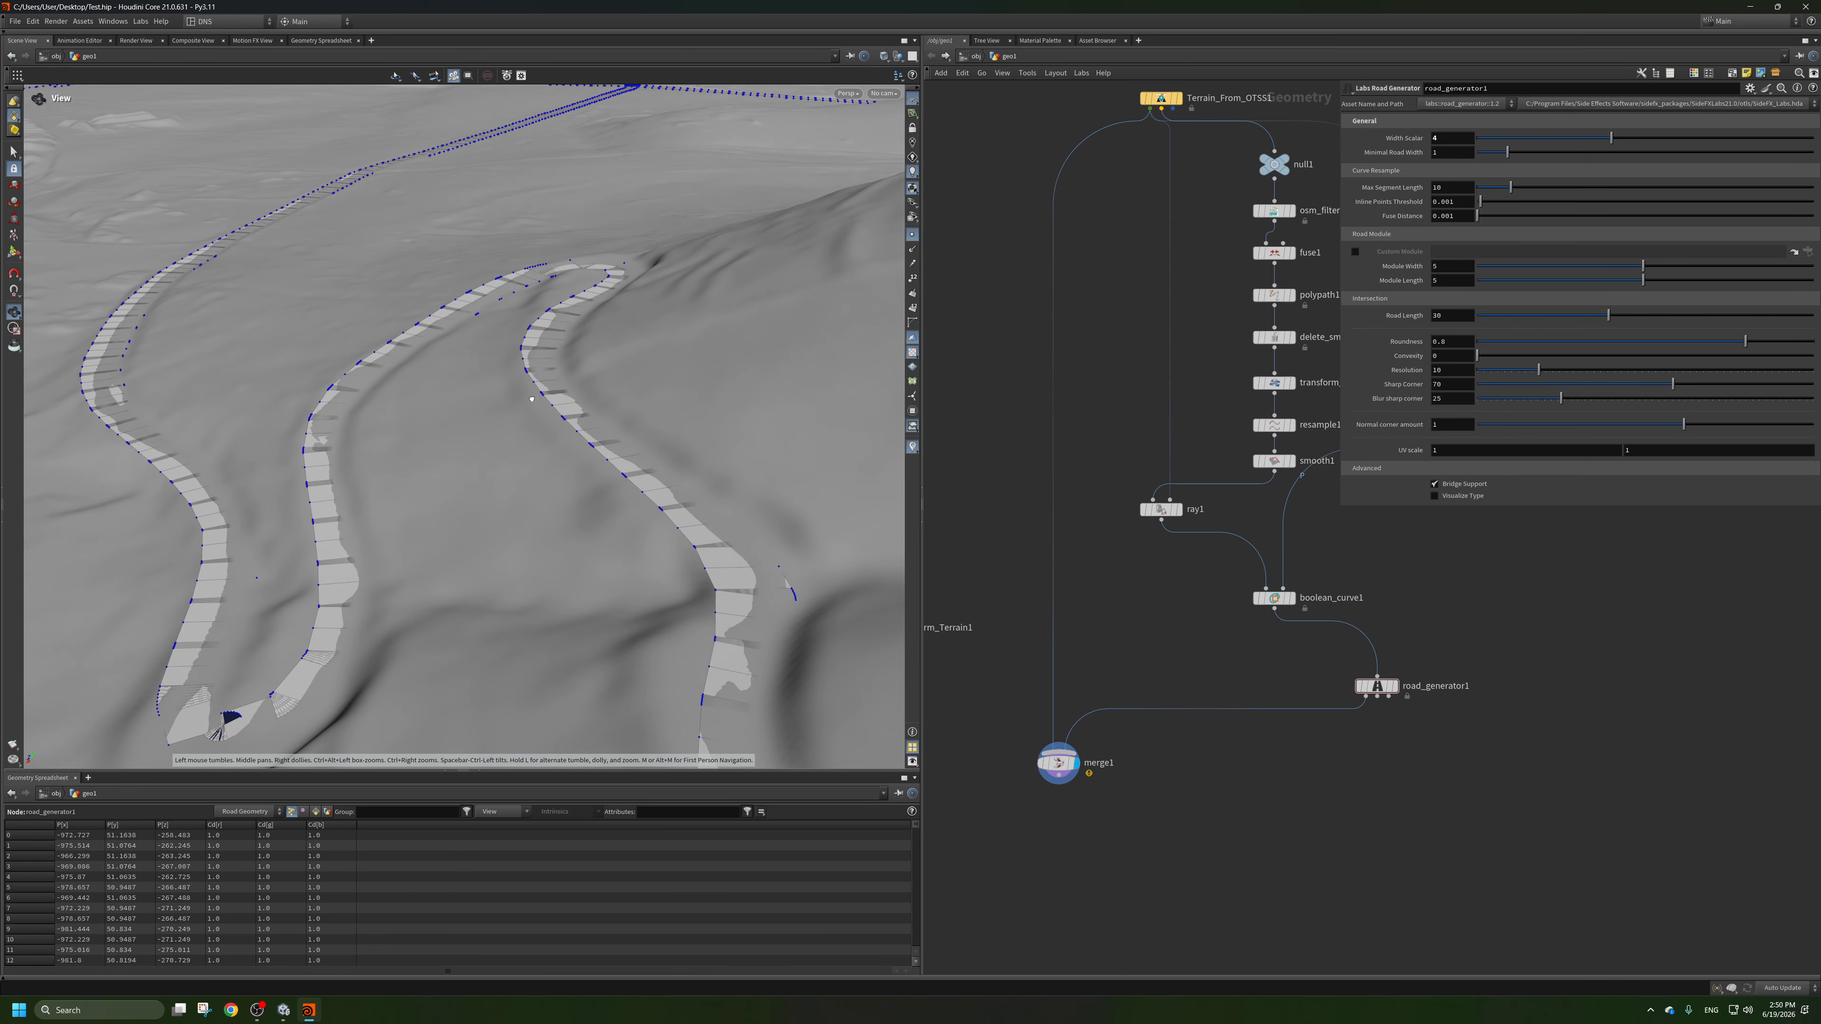
{"action": "scroll", "coordinate": [532, 399], "scroll_direction": "up", "scroll_amount": 4}
{"action": "middle_click_drag", "start_coordinate": [605, 460], "coordinate": [517, 413]}
{"action": "left_click_drag", "start_coordinate": [610, 459], "coordinate": [564, 495]}
{"action": "right_click", "coordinate": [564, 495]}
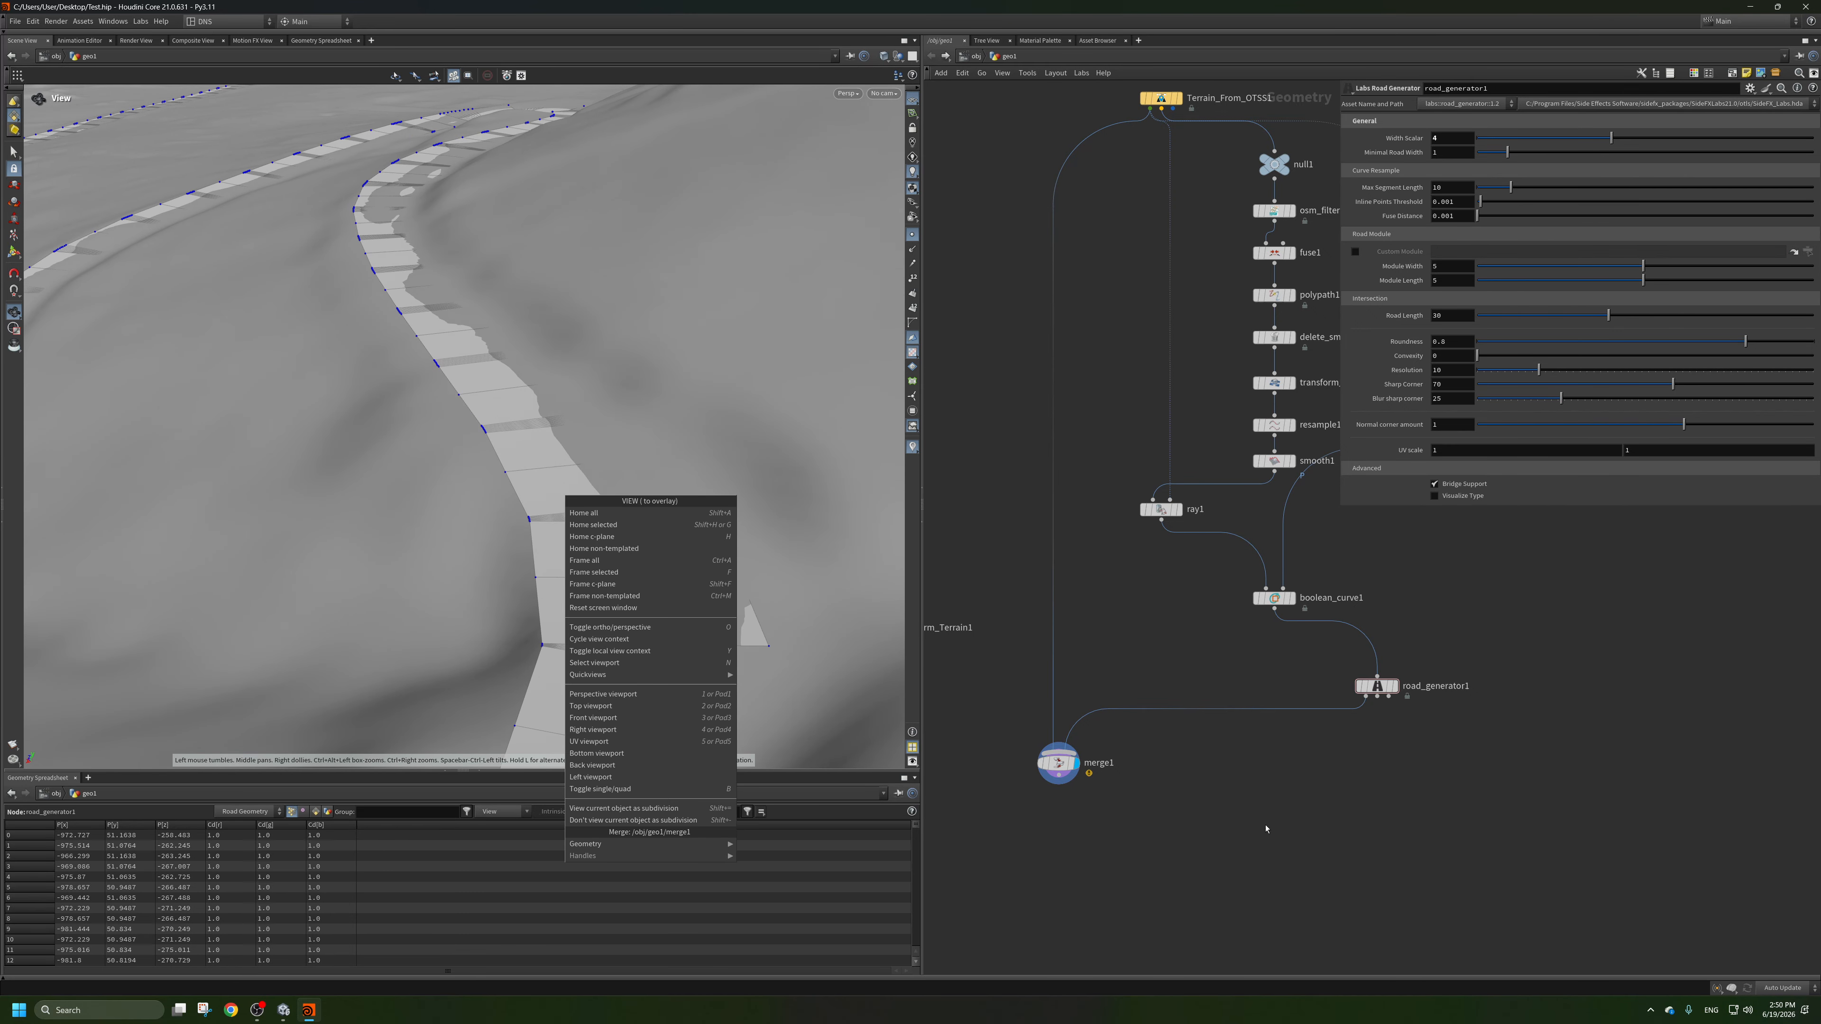
{"action": "left_click", "coordinate": [1023, 492]}
{"action": "left_click_drag", "start_coordinate": [785, 475], "coordinate": [825, 500]}
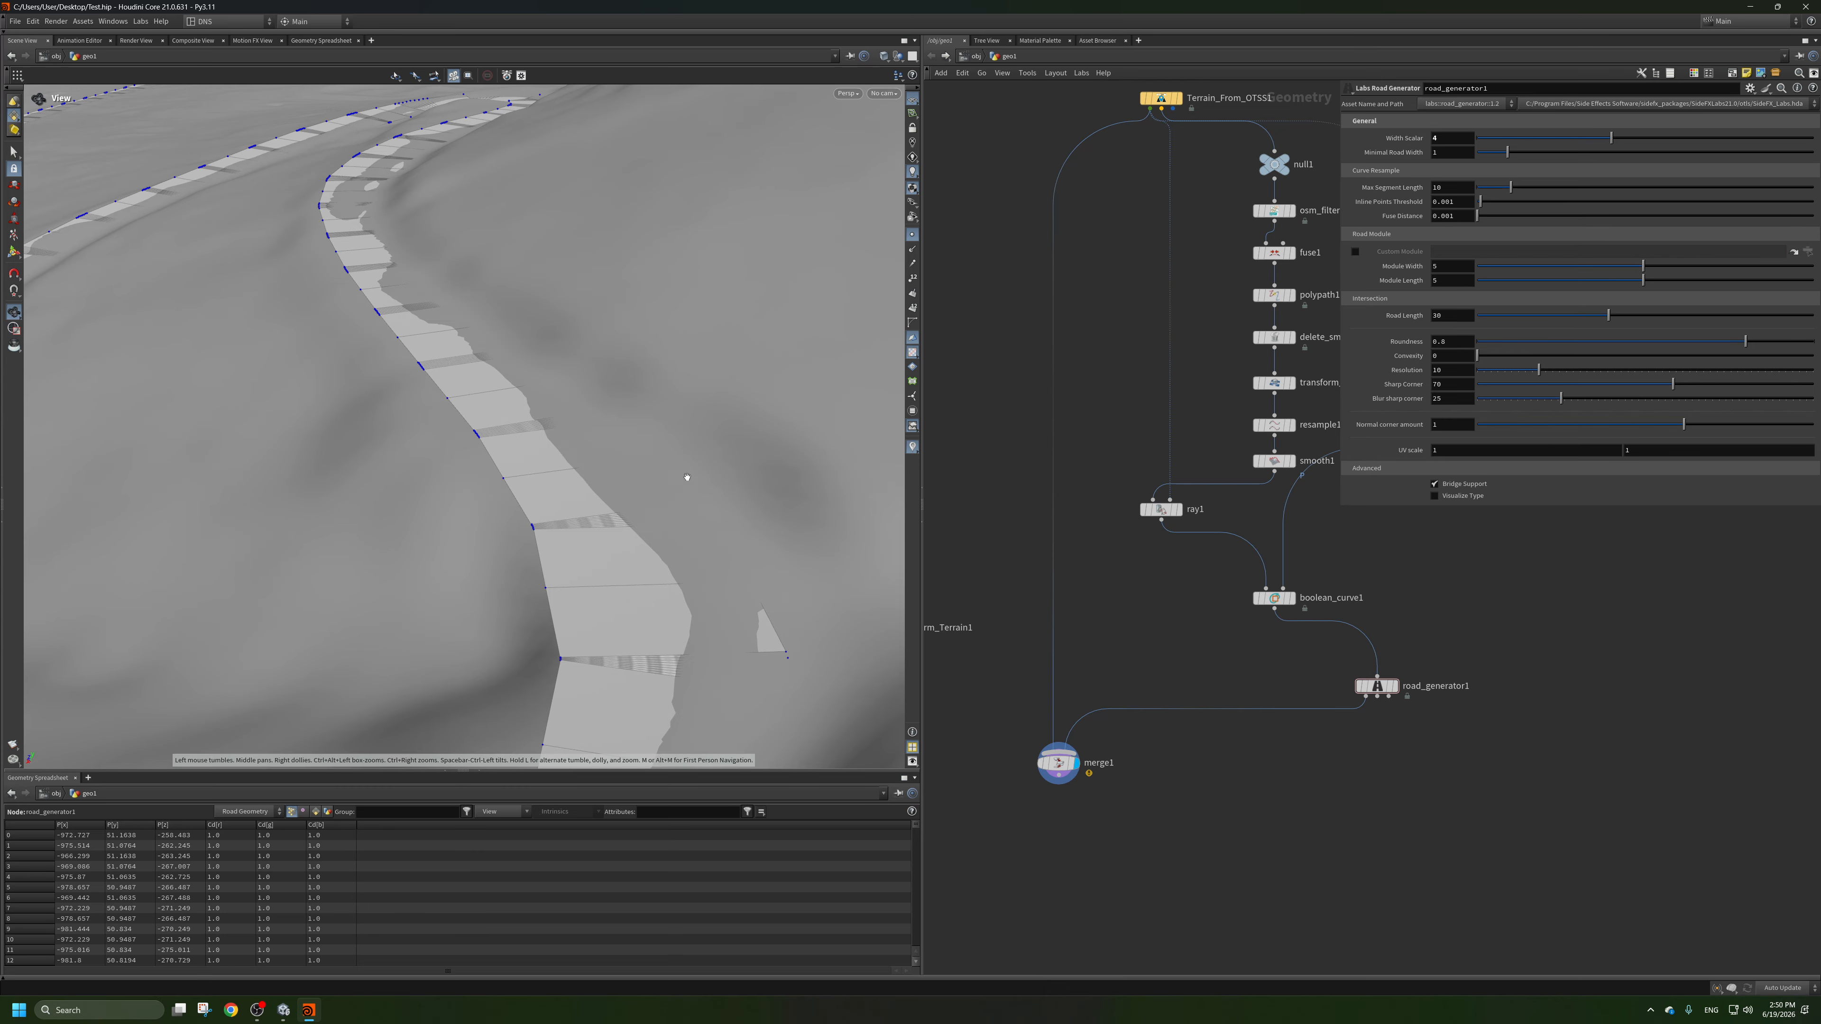
{"action": "scroll", "coordinate": [1158, 362], "scroll_direction": "down", "scroll_amount": 5}
{"action": "scroll", "coordinate": [1028, 498], "scroll_direction": "up", "scroll_amount": 4}
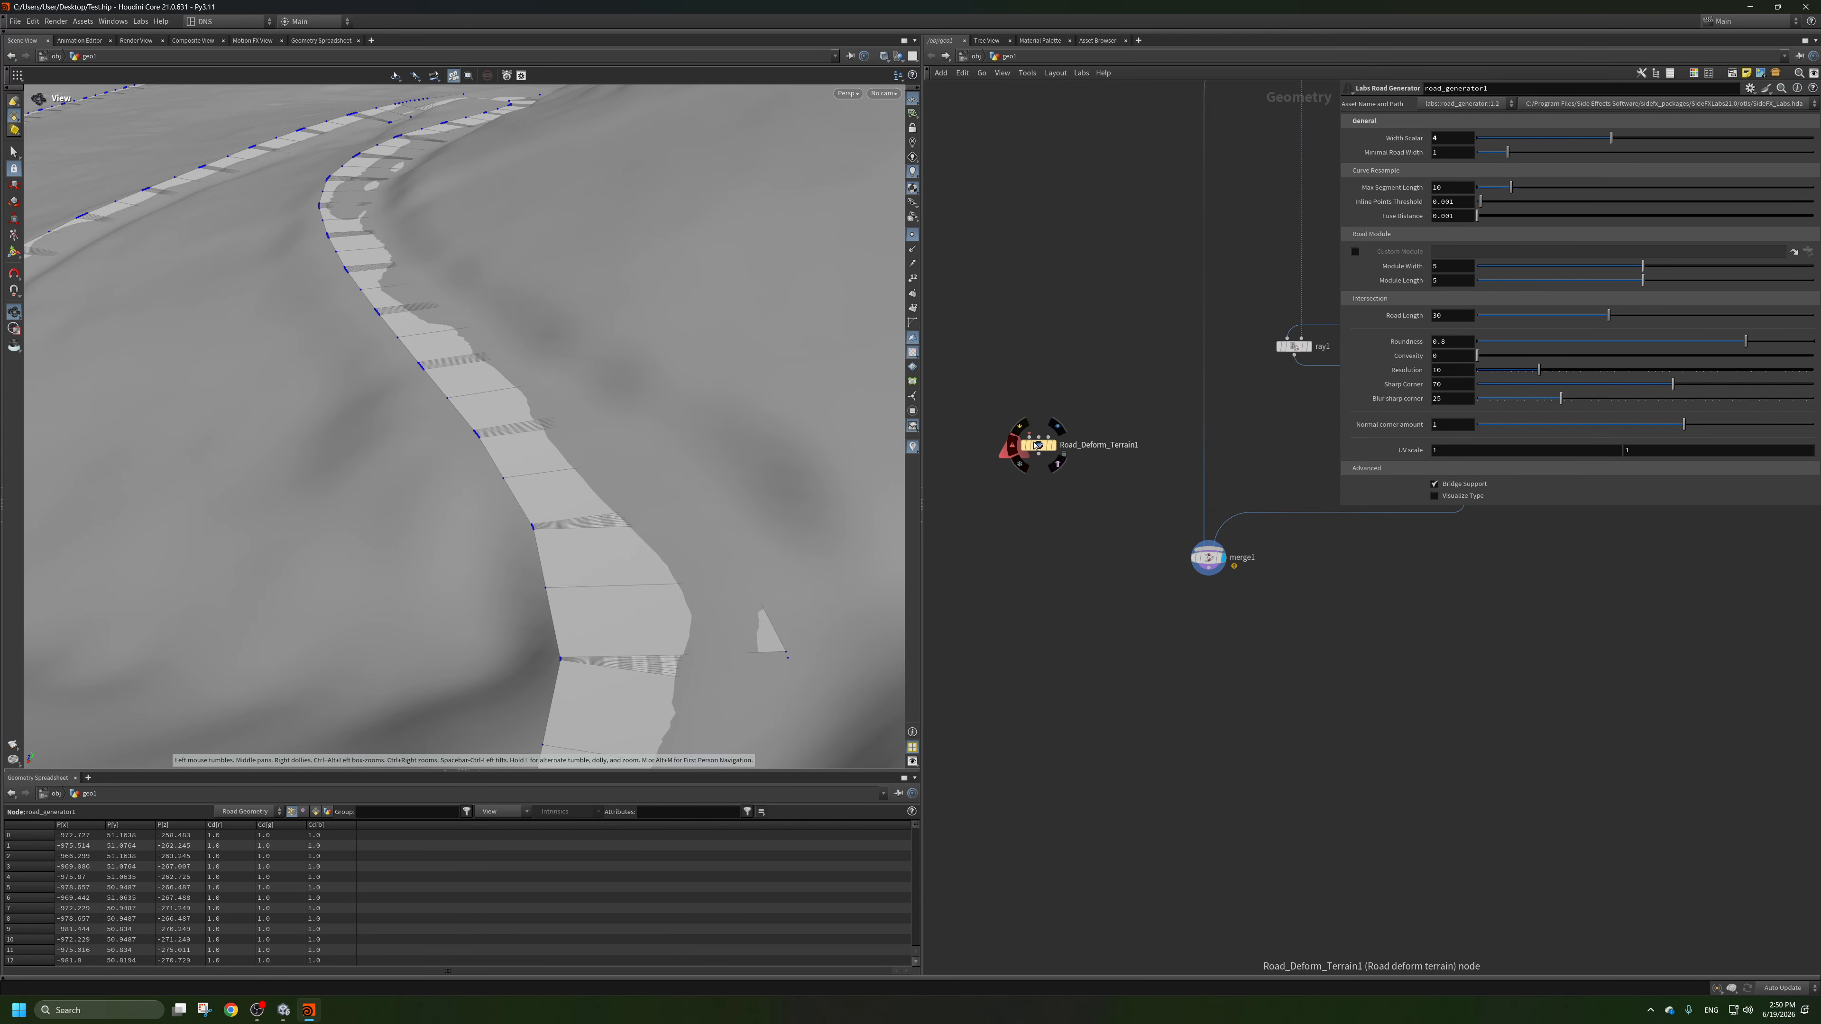
Place Road_Deform_Terrain1 below merge1 and feed the terrain from the top of the network into its first input.
{"action": "left_click_drag", "start_coordinate": [1038, 446], "coordinate": [1083, 637]}
{"action": "scroll", "coordinate": [1196, 548], "scroll_direction": "up", "scroll_amount": 1}
{"action": "scroll", "coordinate": [1196, 549], "scroll_direction": "down", "scroll_amount": 1}
{"action": "middle_click_drag", "start_coordinate": [1228, 212], "coordinate": [1211, 379]}
{"action": "left_click_drag", "start_coordinate": [1265, 185], "coordinate": [1234, 819]}
{"action": "scroll", "coordinate": [1273, 775], "scroll_direction": "up", "scroll_amount": 3}
{"action": "middle_click_drag", "start_coordinate": [1272, 775], "coordinate": [1174, 744]}
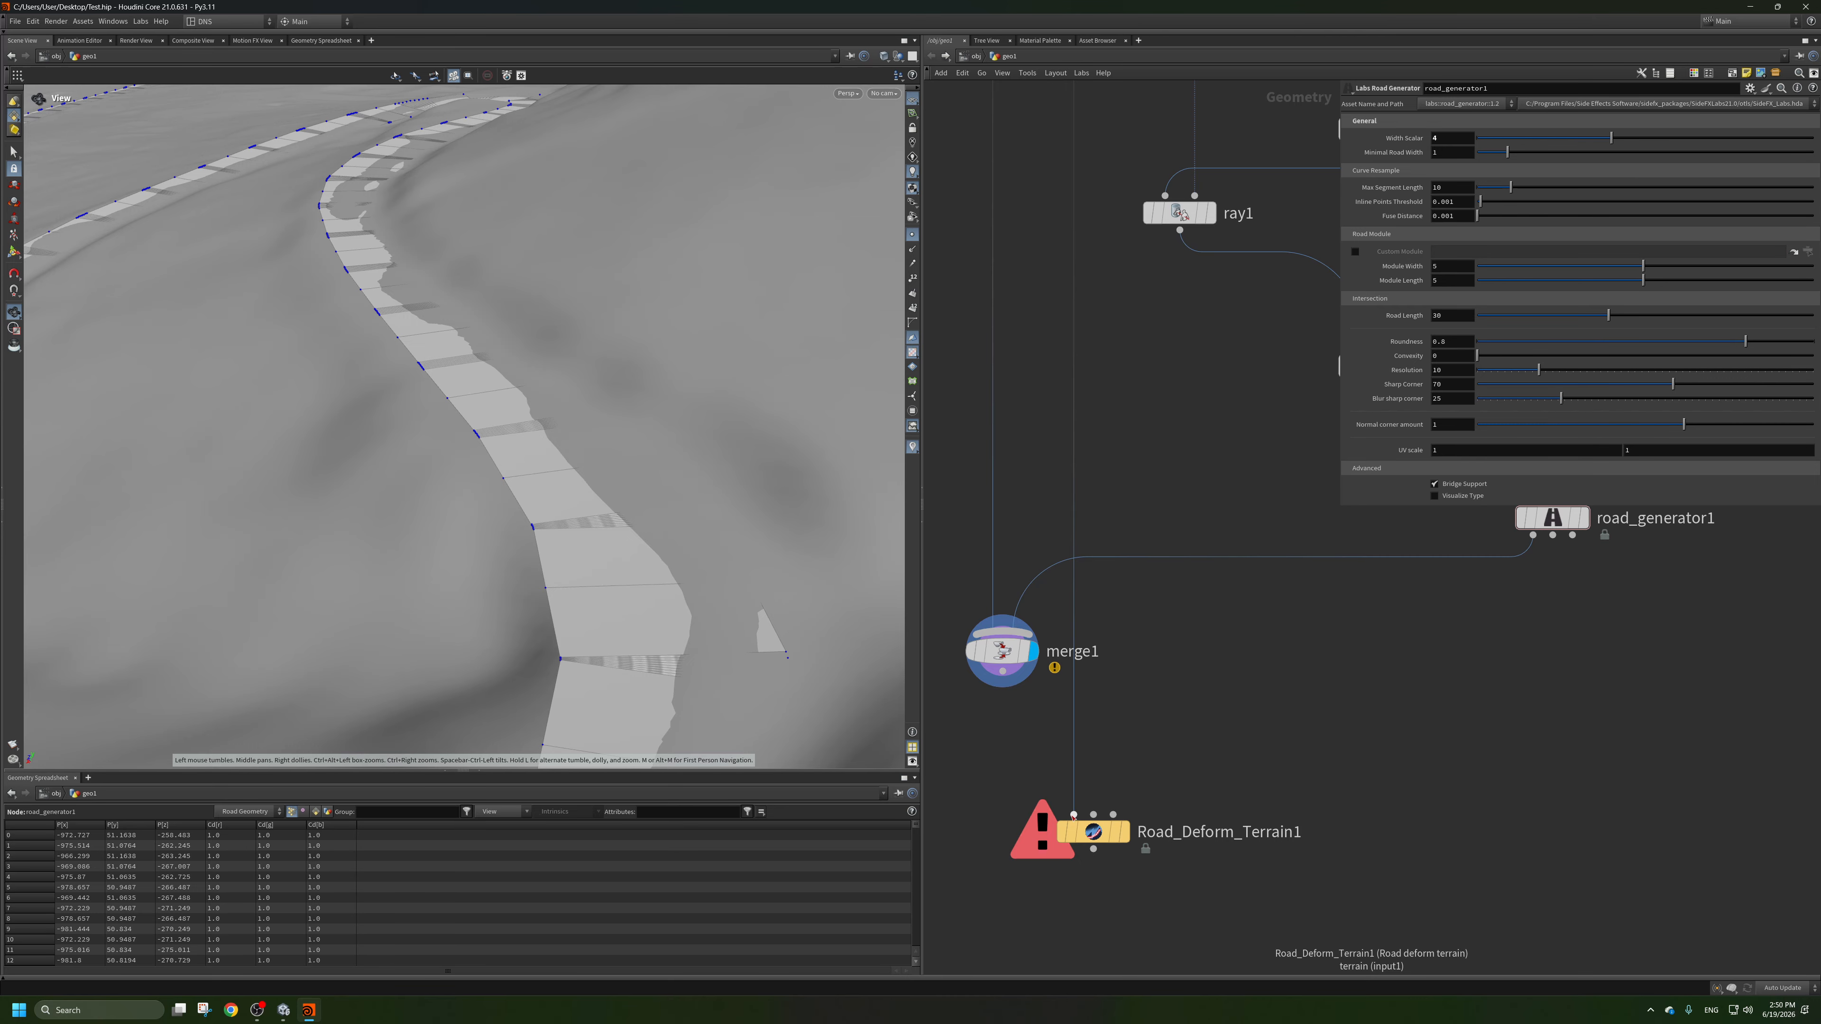
{"action": "scroll", "coordinate": [1061, 819], "scroll_direction": "down", "scroll_amount": 1}
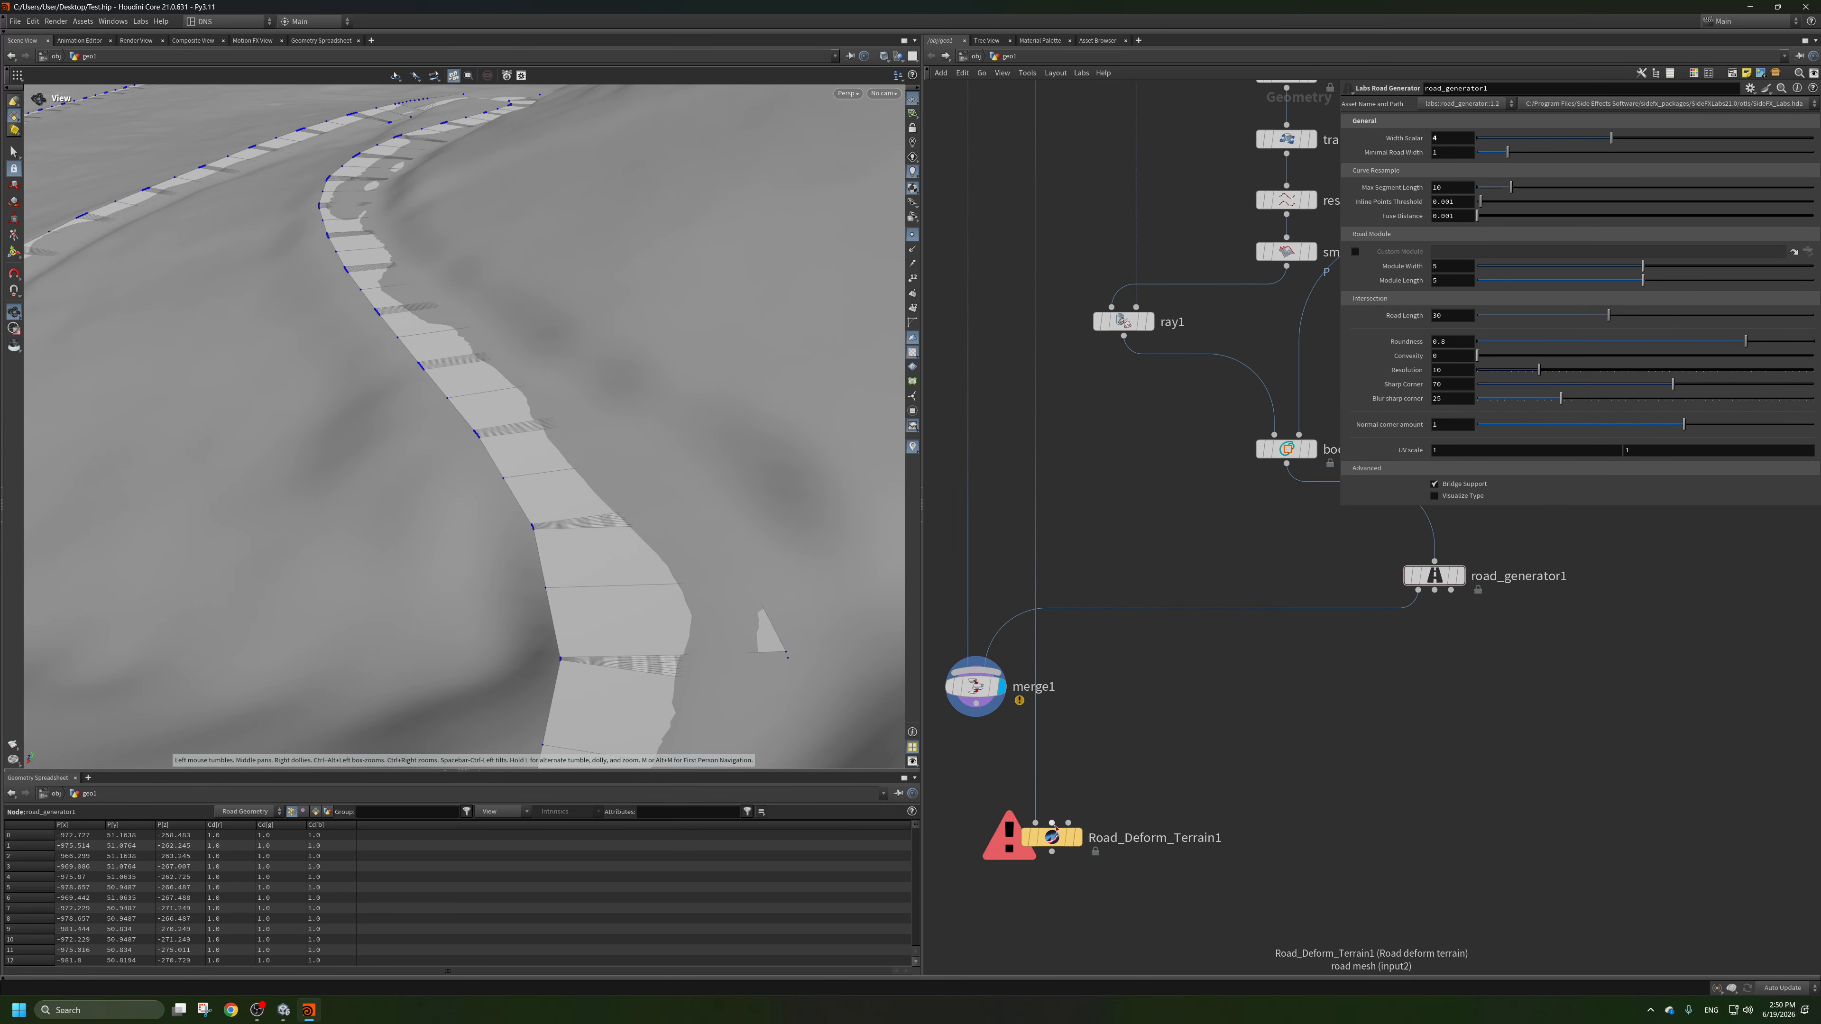
Connect road_generator1 to the road mesh input of Road_Deform_Terrain1 and boolean_curve1 to its third input.
{"action": "left_click_drag", "start_coordinate": [1055, 828], "coordinate": [1406, 623]}
{"action": "scroll", "coordinate": [1241, 585], "scroll_direction": "down", "scroll_amount": 1}
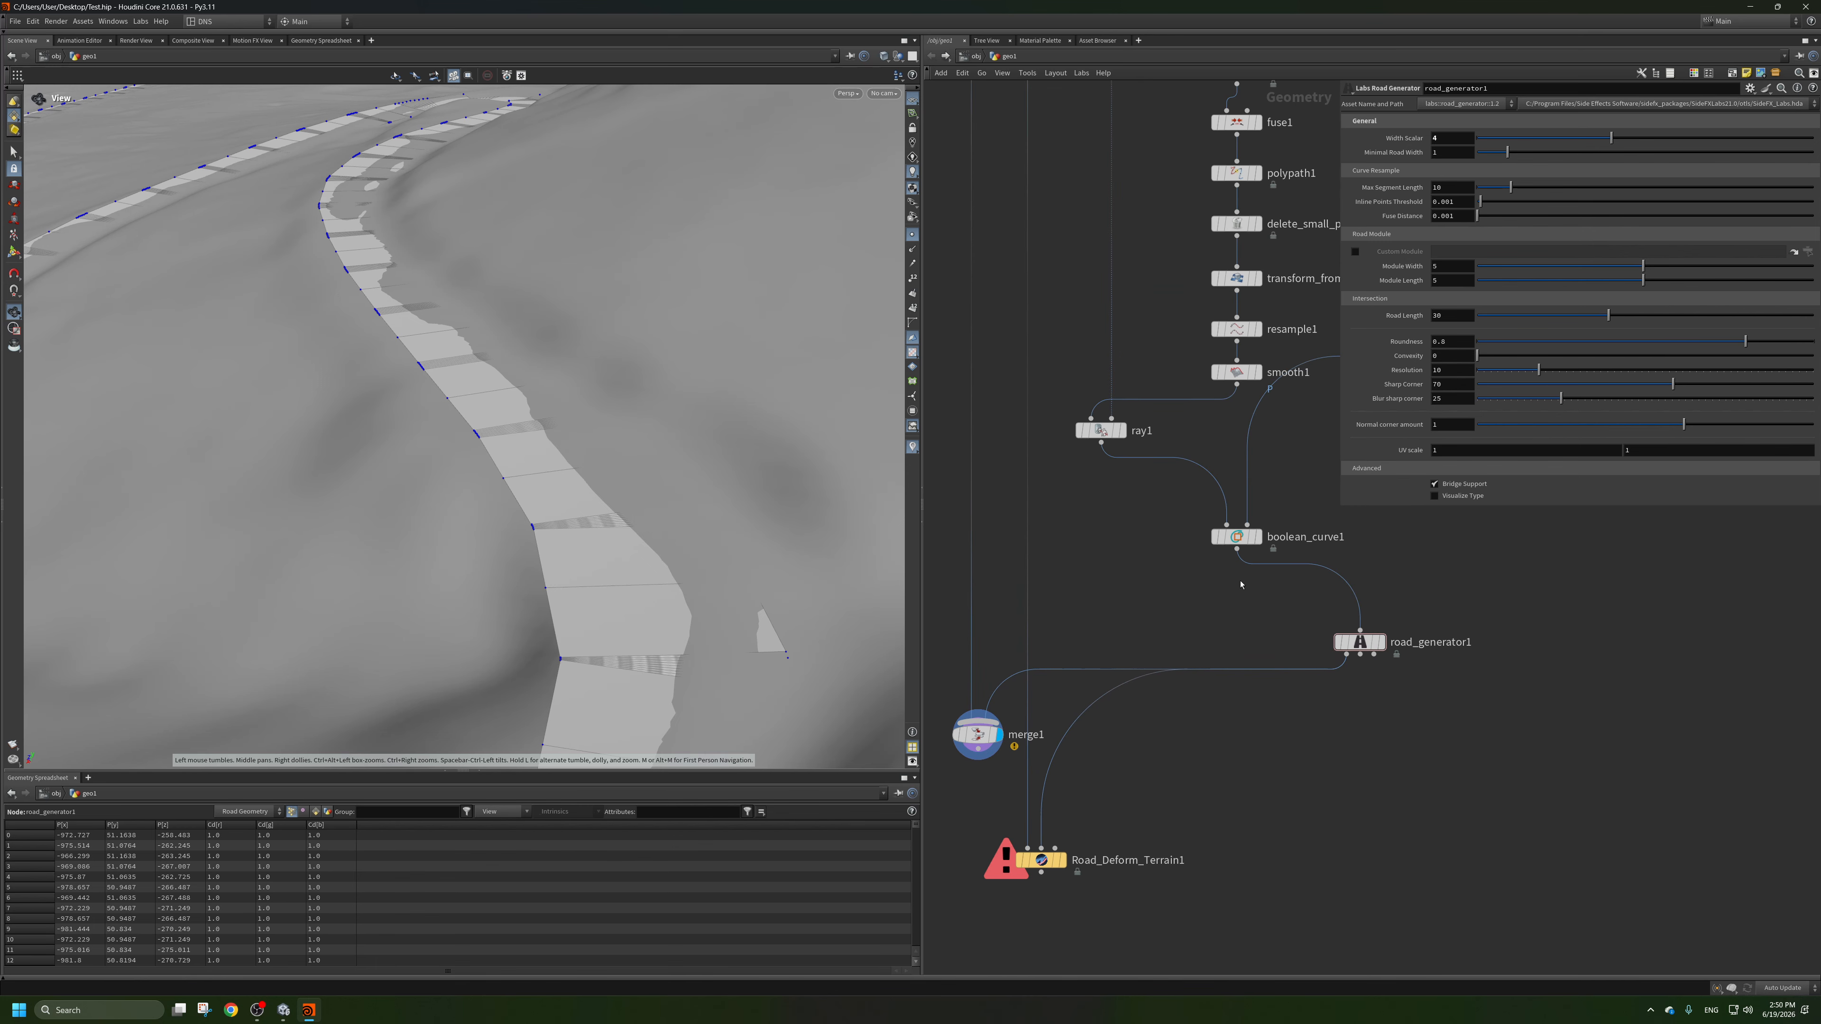
{"action": "left_click_drag", "start_coordinate": [1241, 555], "coordinate": [1058, 828]}
{"action": "scroll", "coordinate": [1192, 821], "scroll_direction": "down", "scroll_amount": 1}
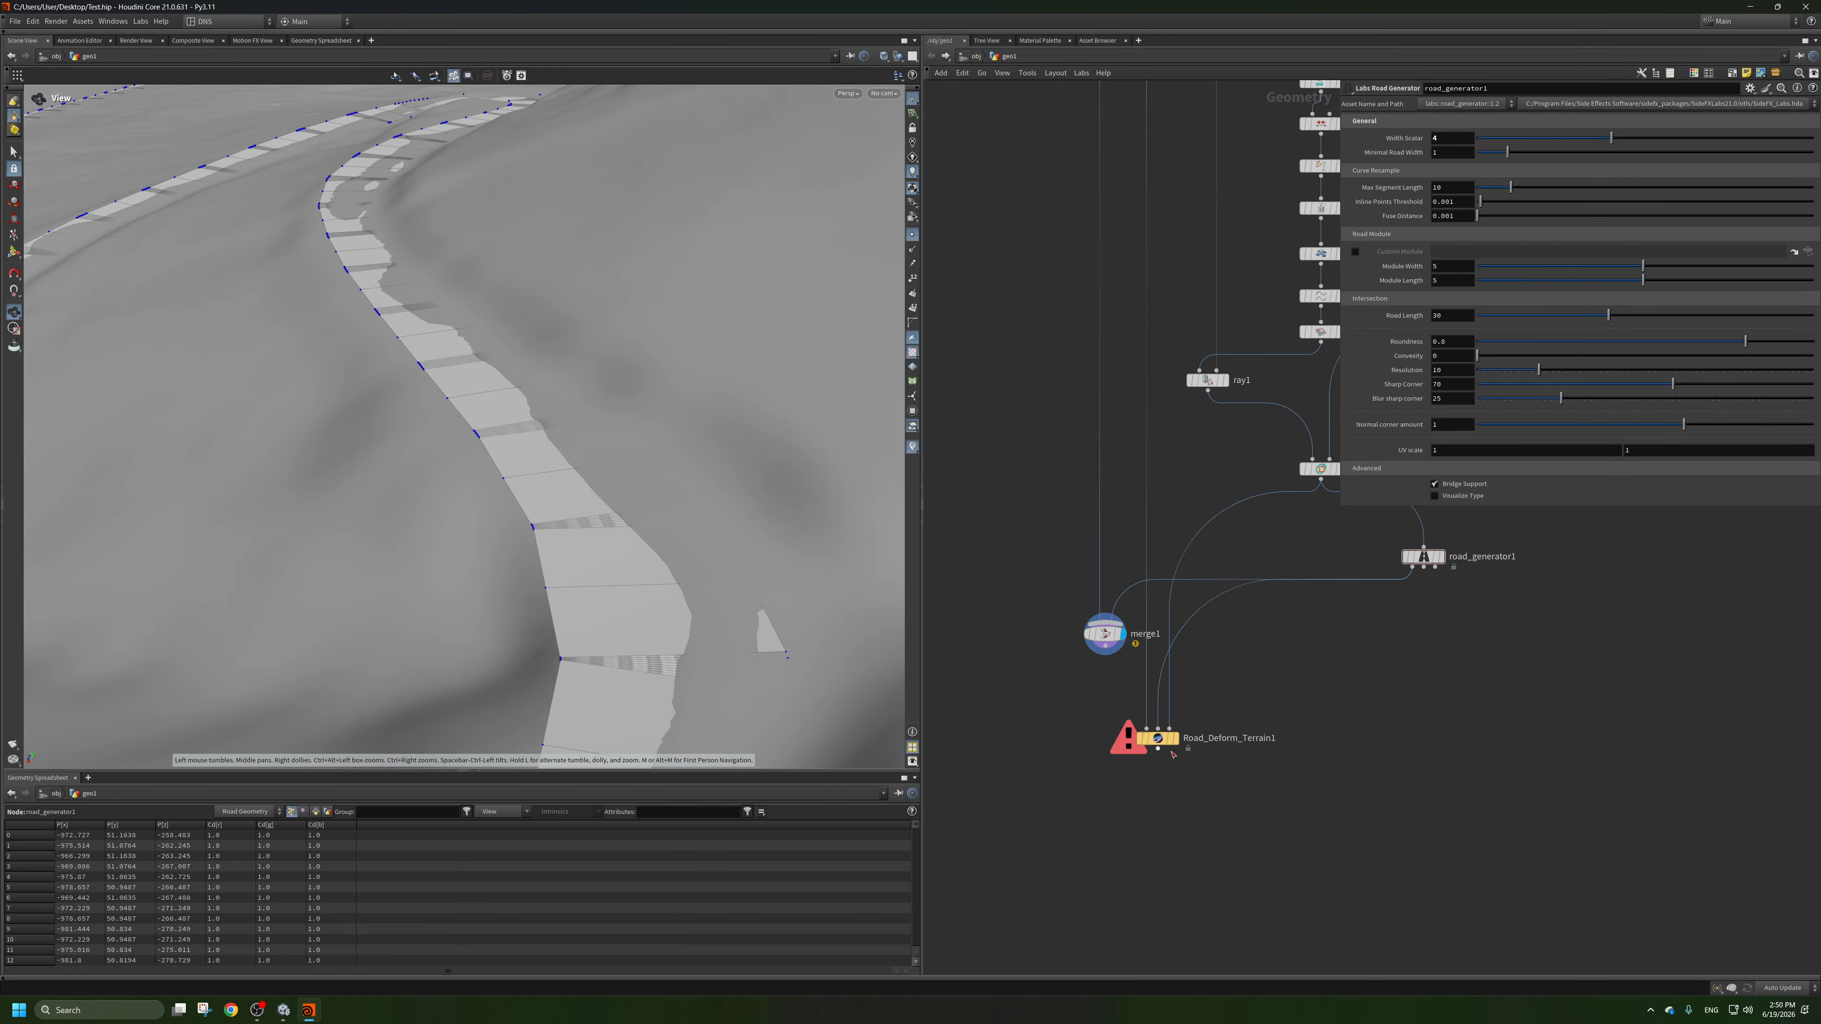
Display the Road_Deform_Terrain1 result and move merge1 out of the way.
{"action": "left_click", "coordinate": [1176, 739]}
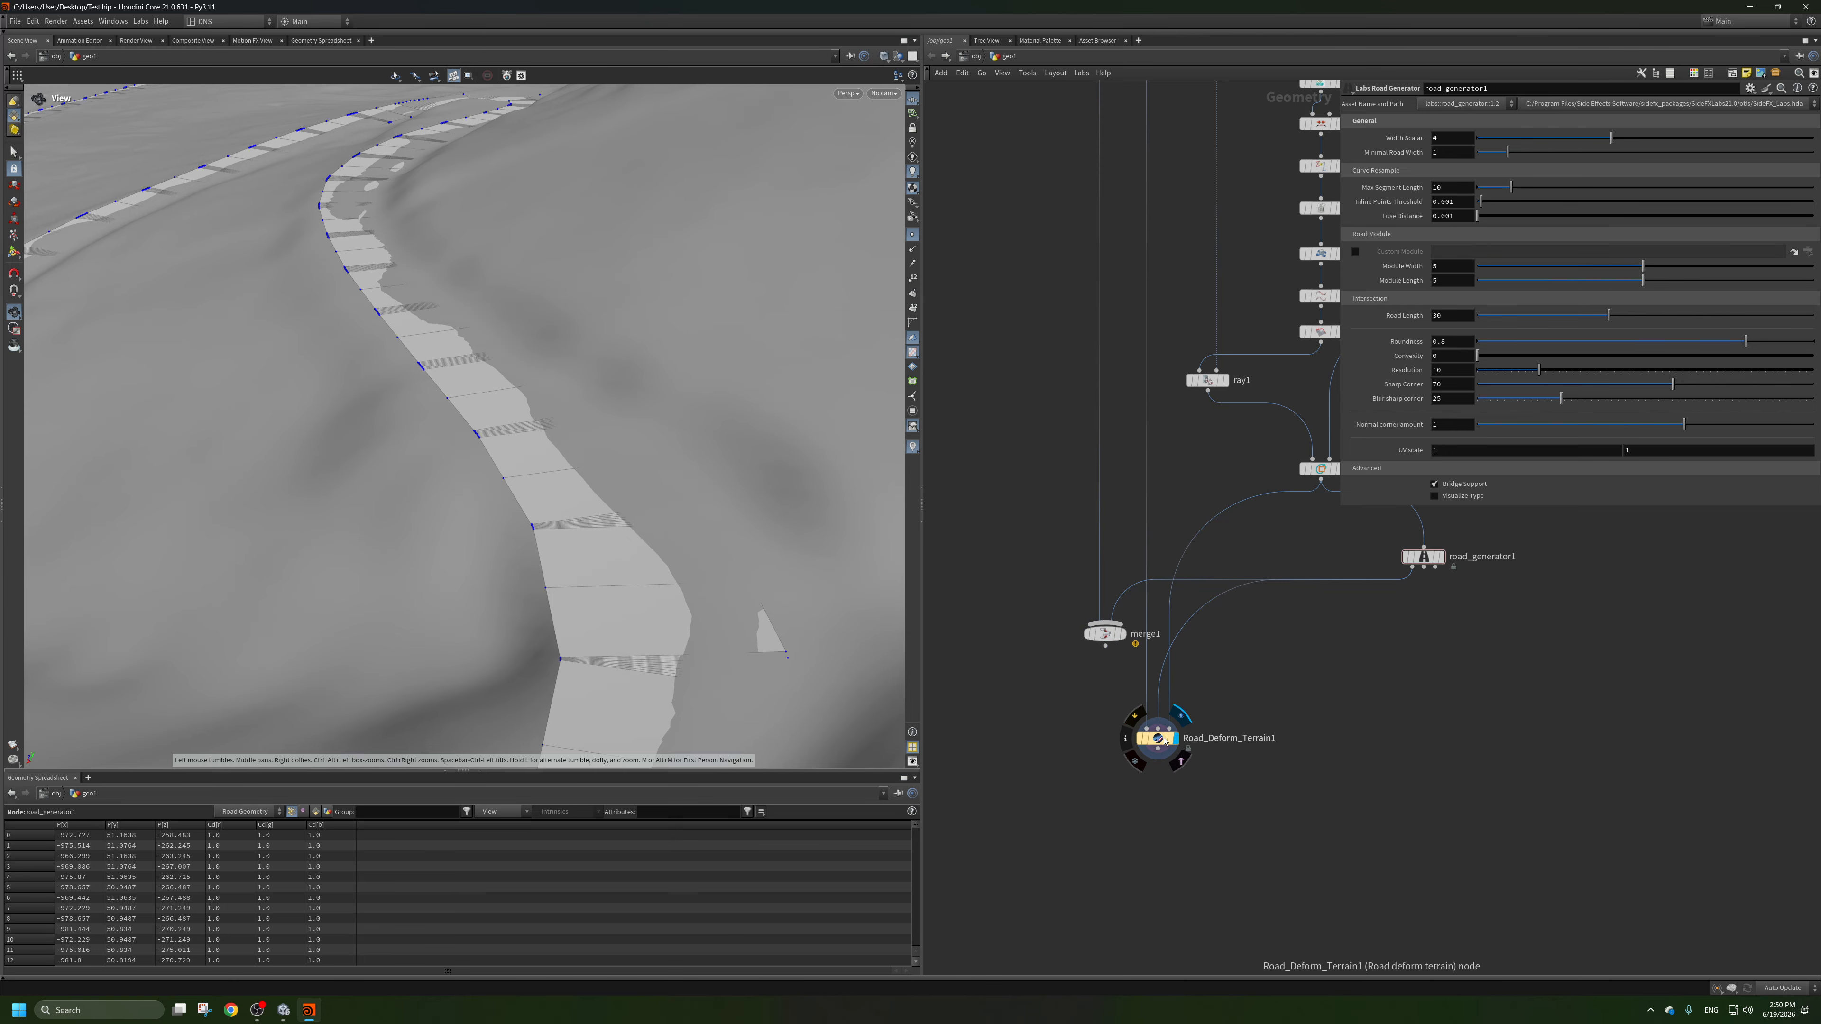
{"action": "scroll", "coordinate": [564, 423], "scroll_direction": "down", "scroll_amount": 5}
{"action": "left_click_drag", "start_coordinate": [565, 423], "coordinate": [646, 393]}
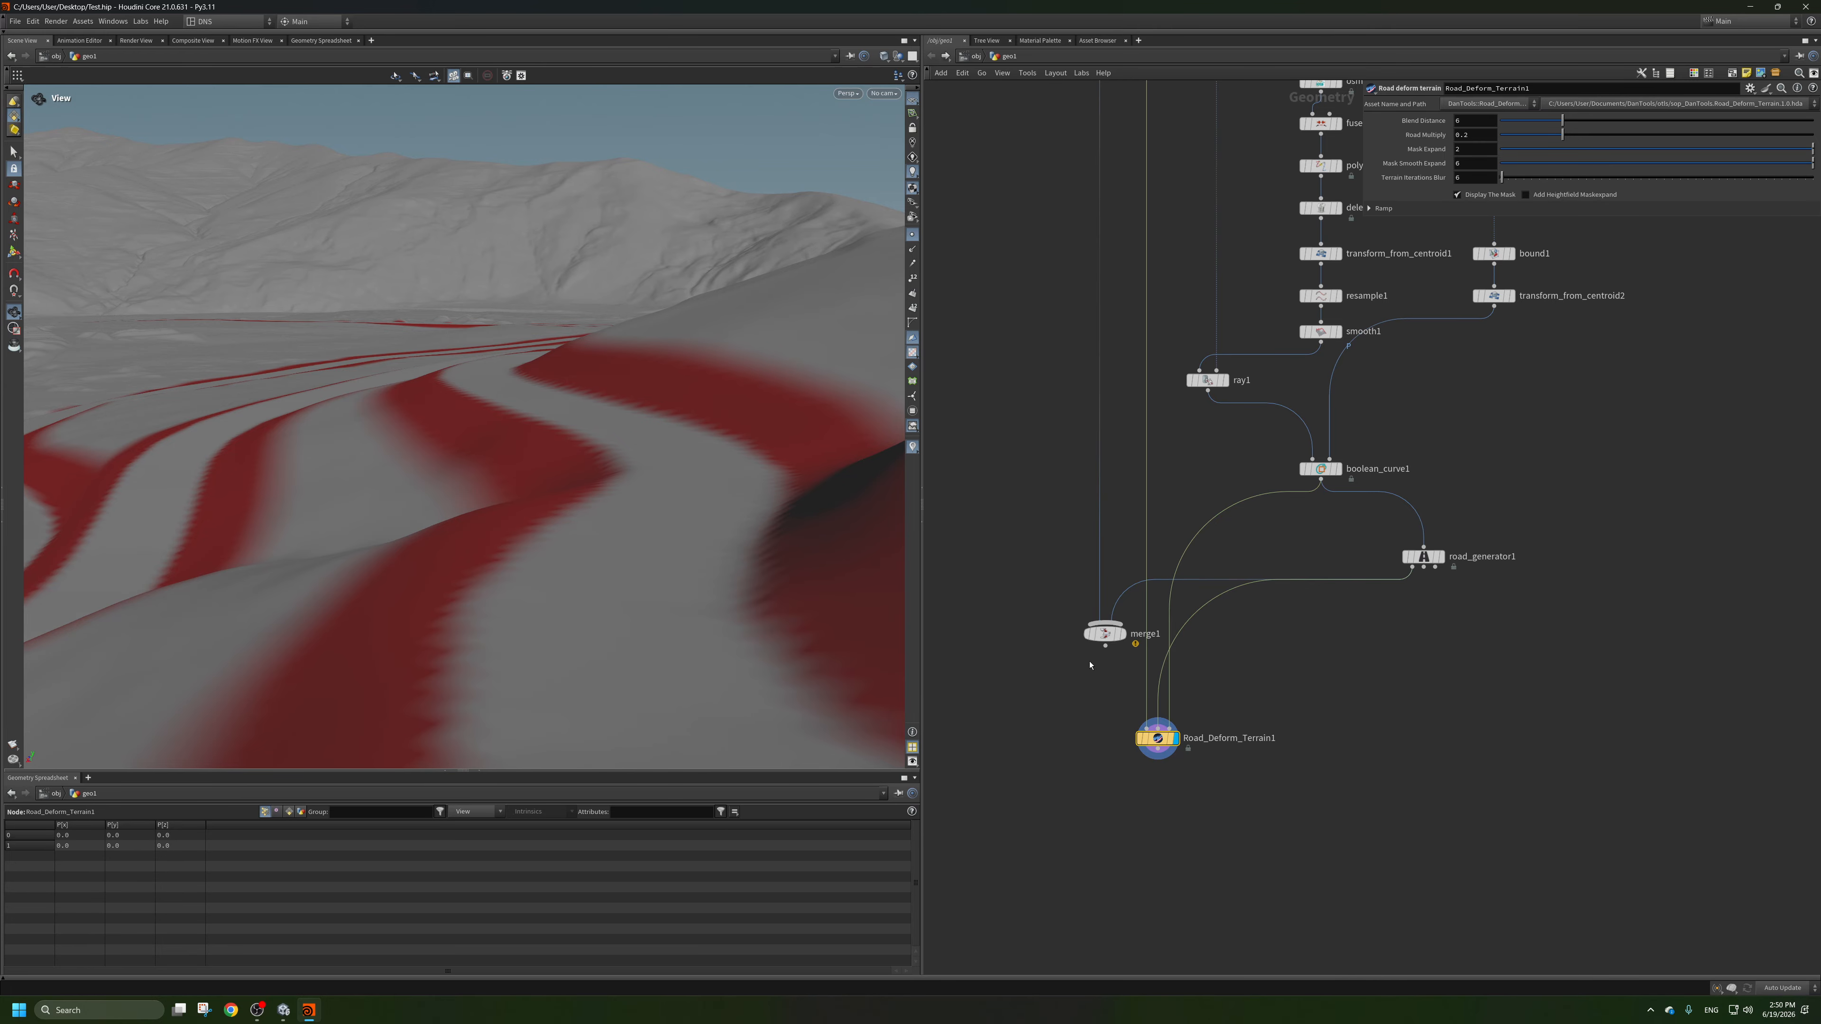
{"action": "left_click_drag", "start_coordinate": [1112, 643], "coordinate": [1014, 725]}
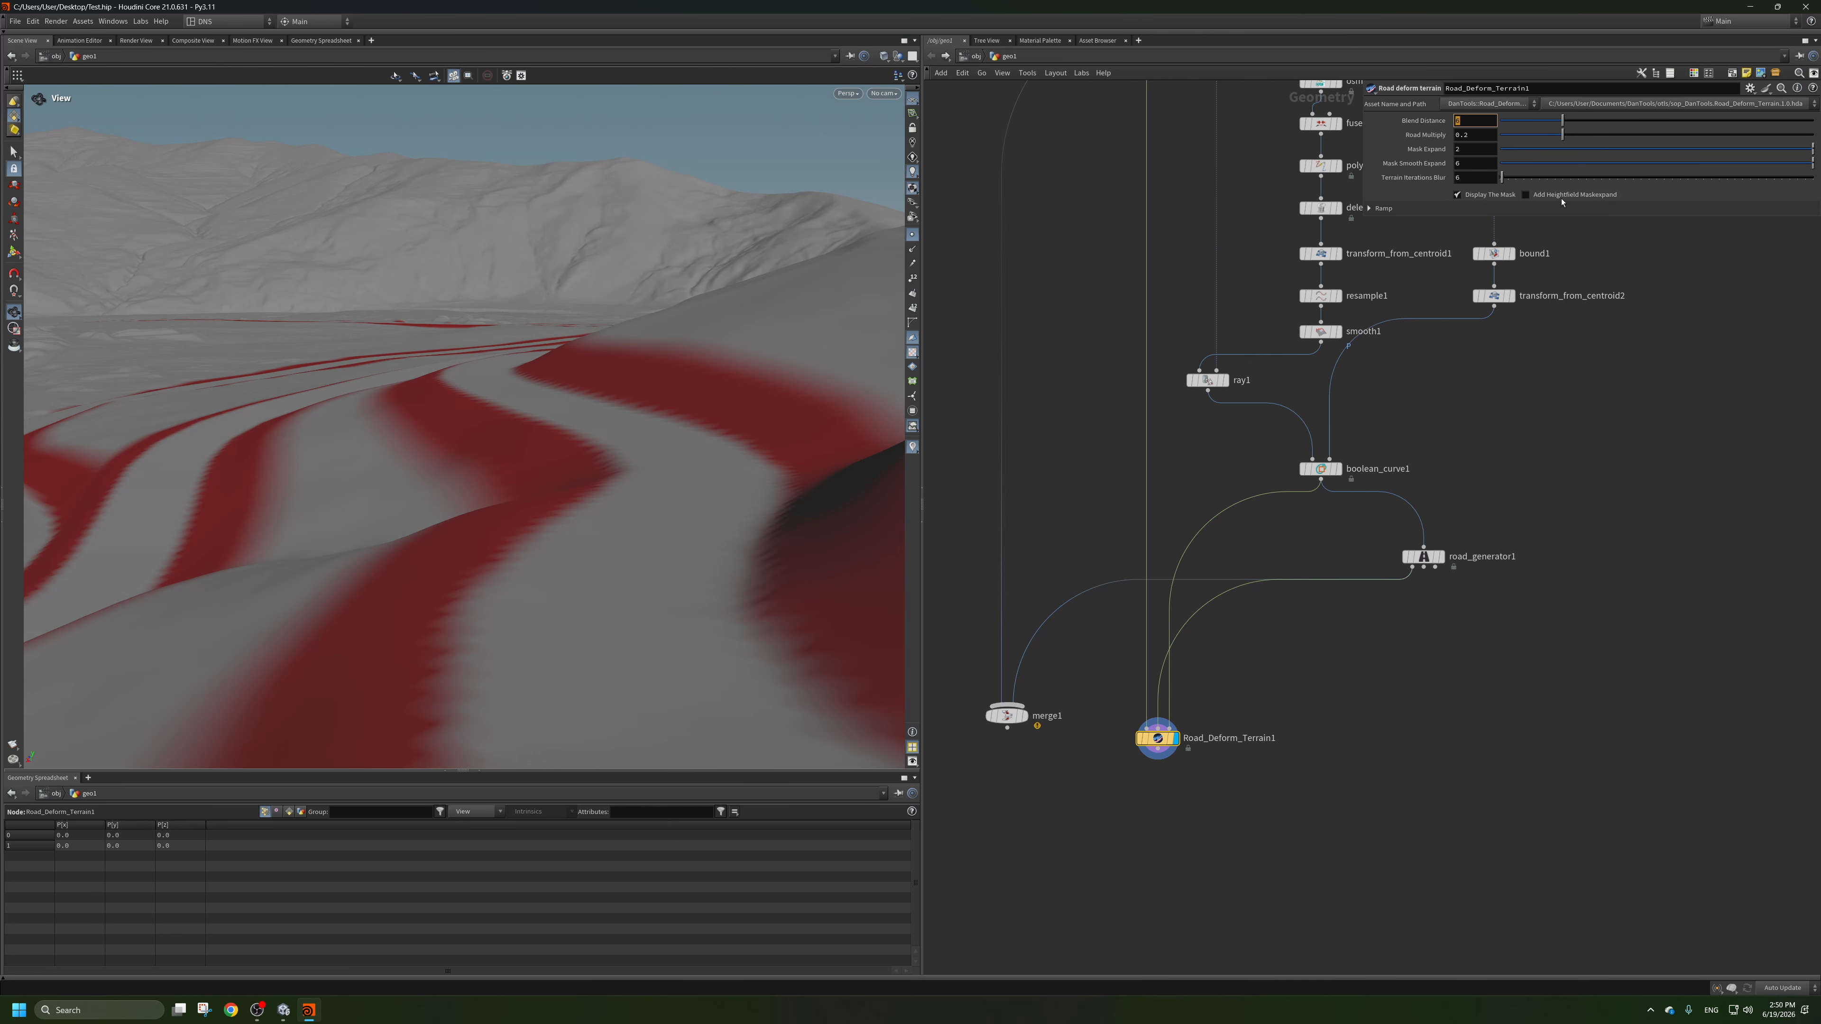
Set the Blend Distance of Road_Deform_Terrain1 to 12.
{"action": "type", "text": "2"}
{"action": "key", "text": "Return"}
{"action": "left_click_drag", "start_coordinate": [723, 538], "coordinate": [717, 495]}
{"action": "left_click", "coordinate": [1526, 194]}
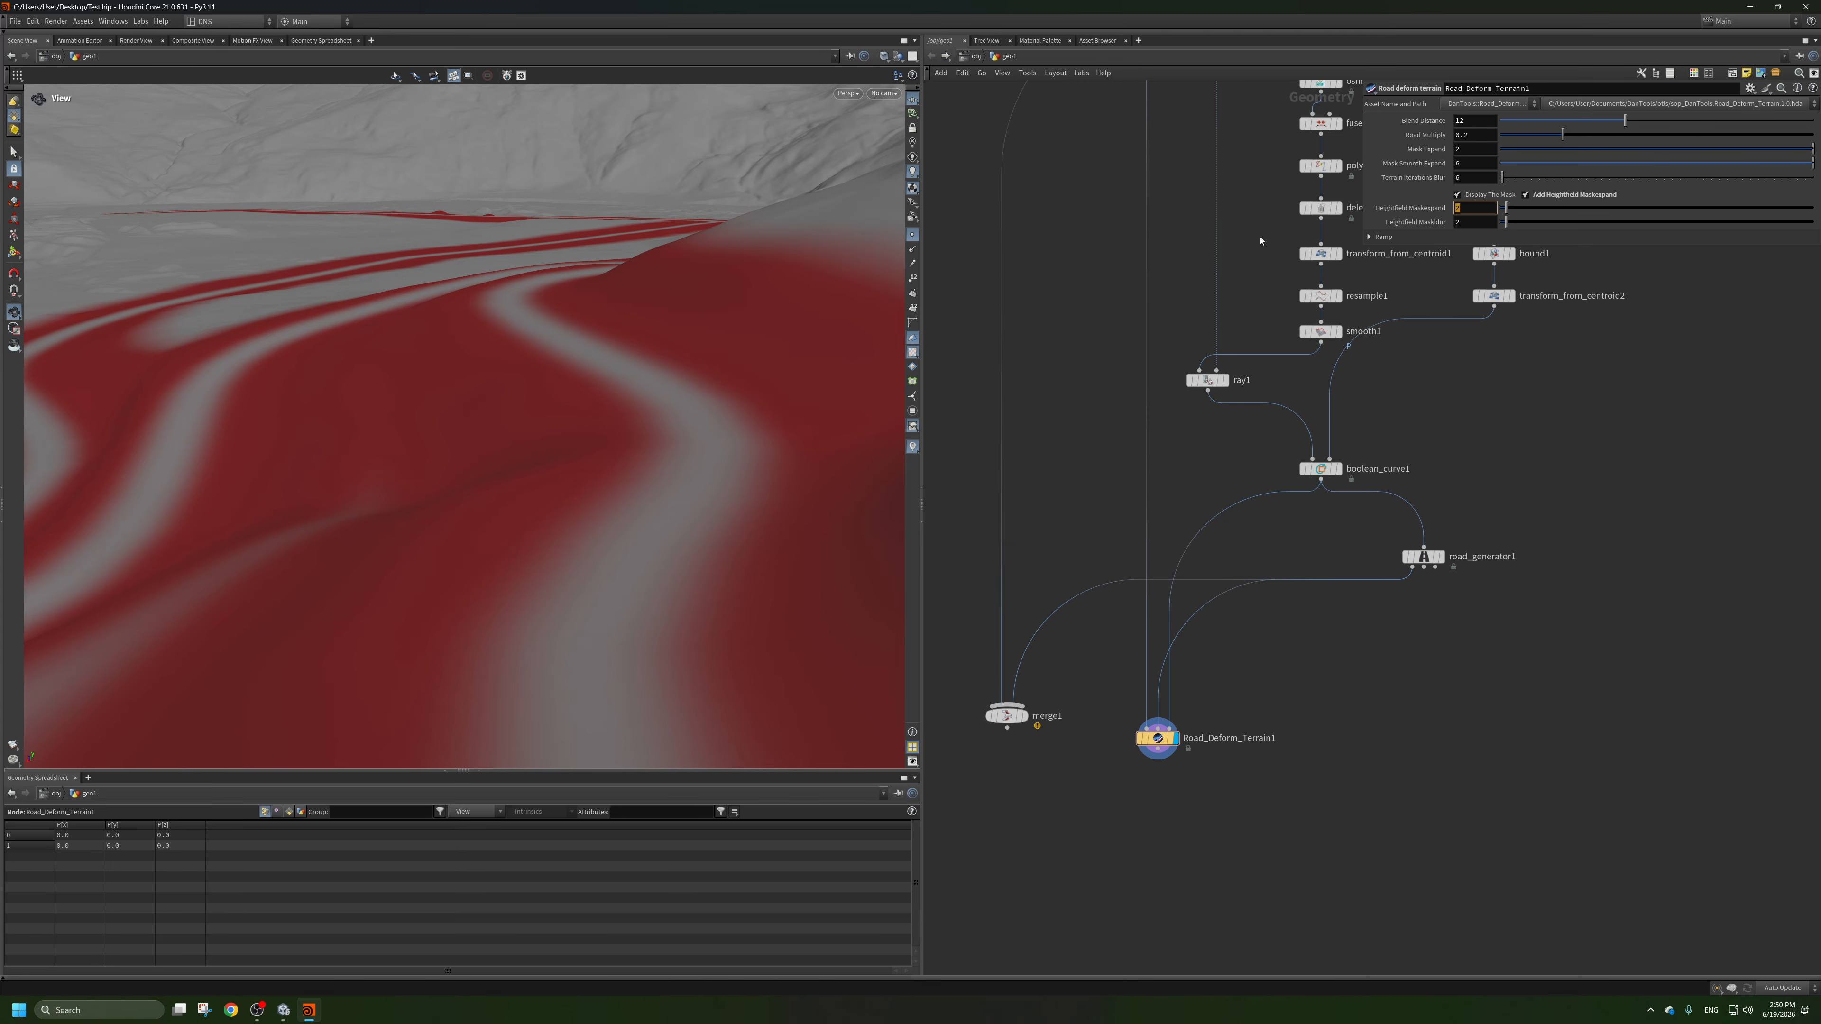
{"action": "double_click", "coordinate": [1469, 222]}
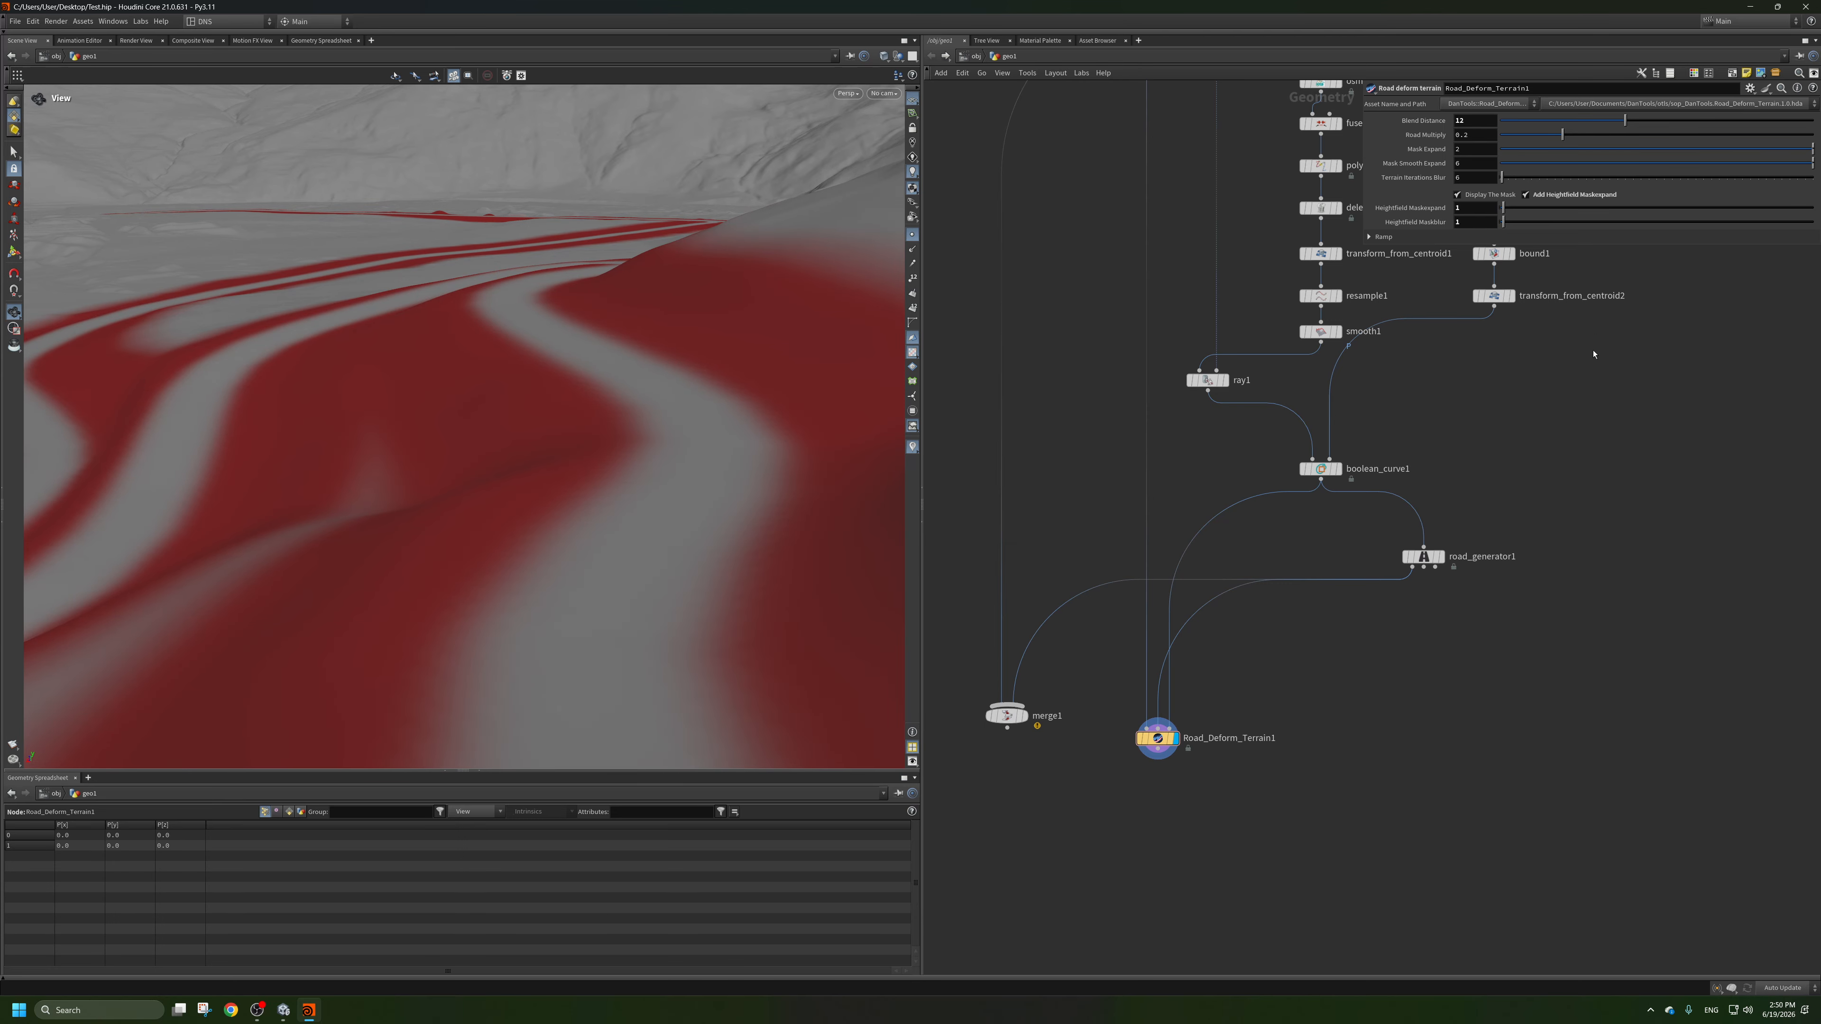
{"action": "left_click", "coordinate": [1544, 197]}
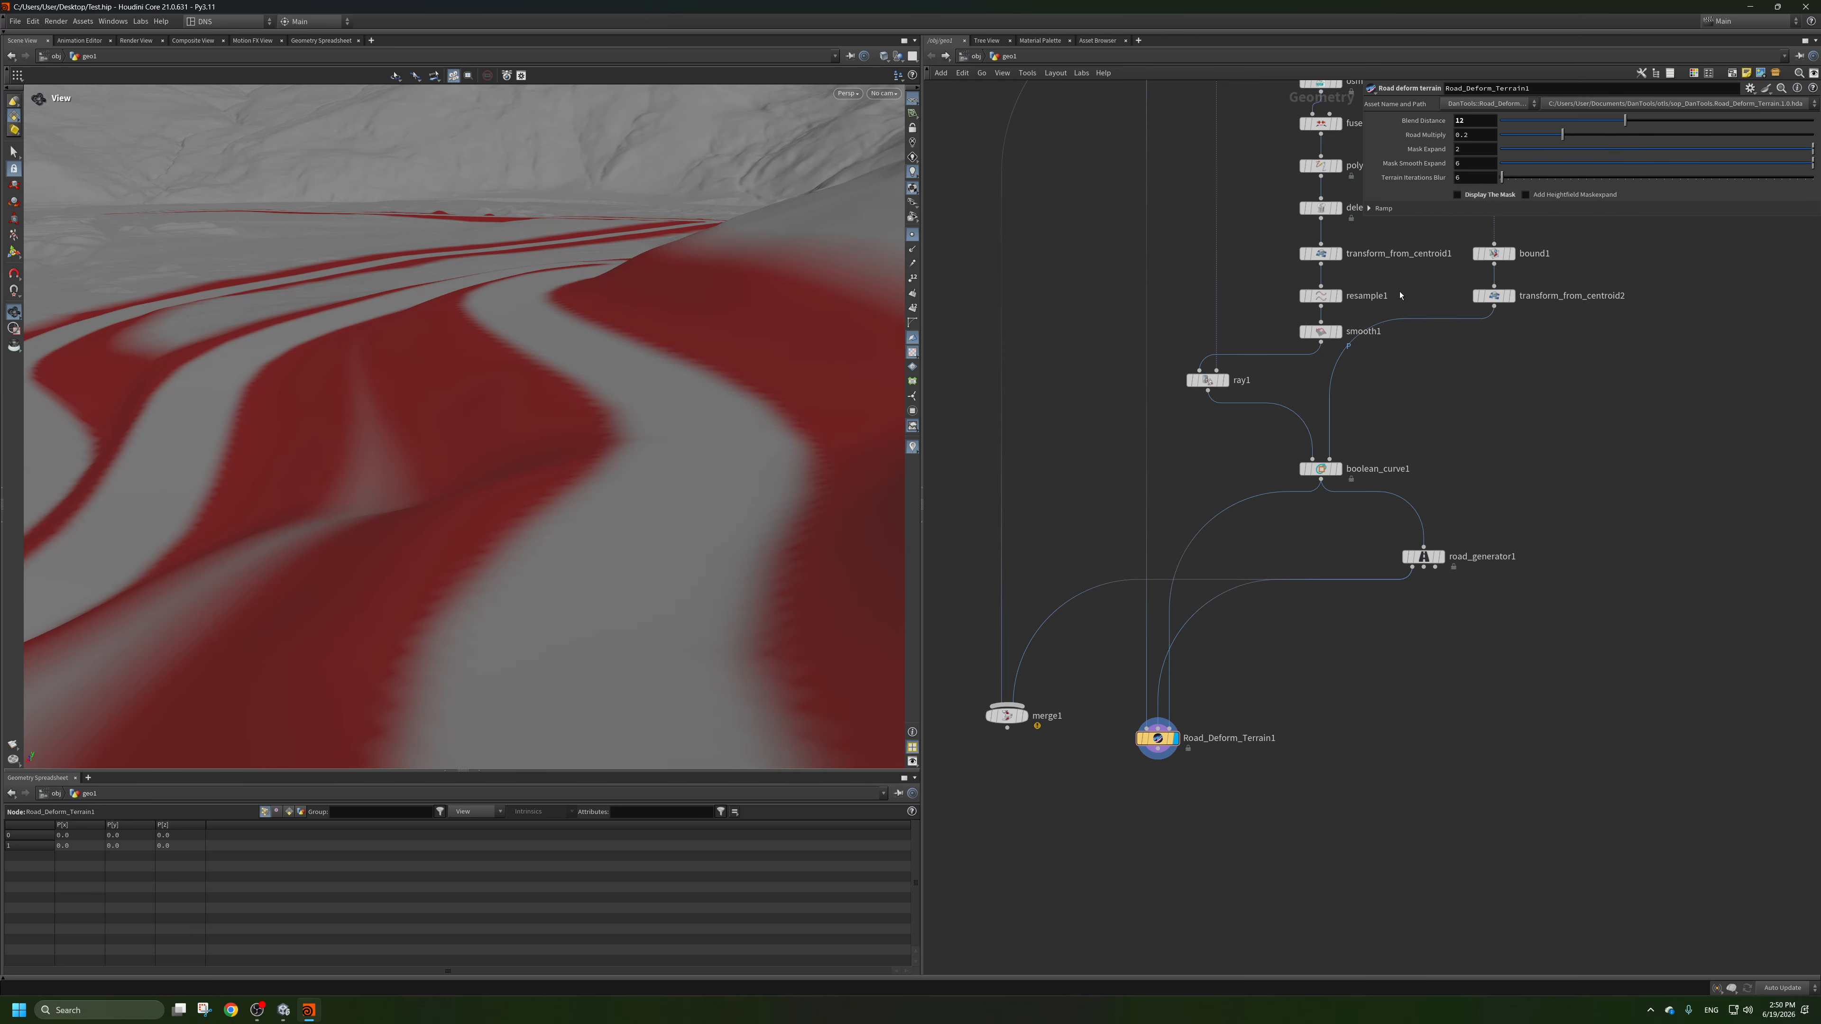
Turn off Display The Mask on Road_Deform_Terrain1 and inspect the deformed terrain surface.
{"action": "left_click_drag", "start_coordinate": [744, 353], "coordinate": [778, 387]}
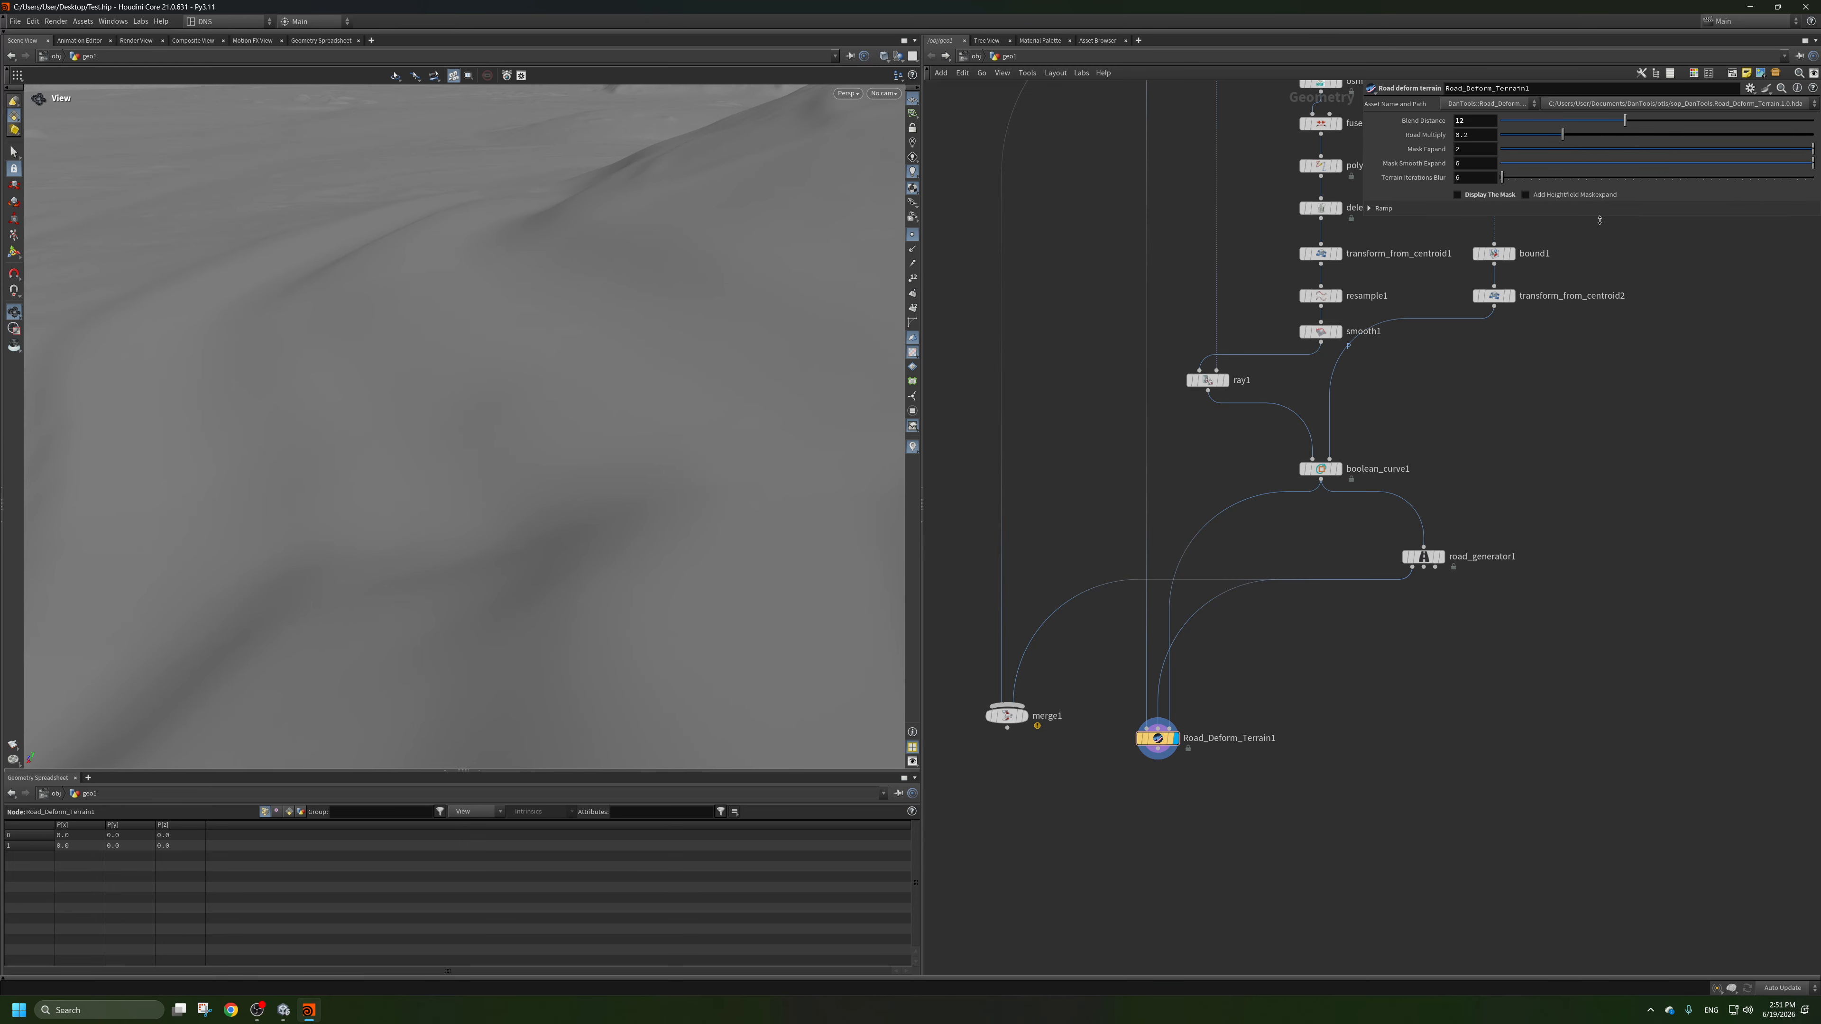
{"action": "left_click_drag", "start_coordinate": [595, 344], "coordinate": [631, 430]}
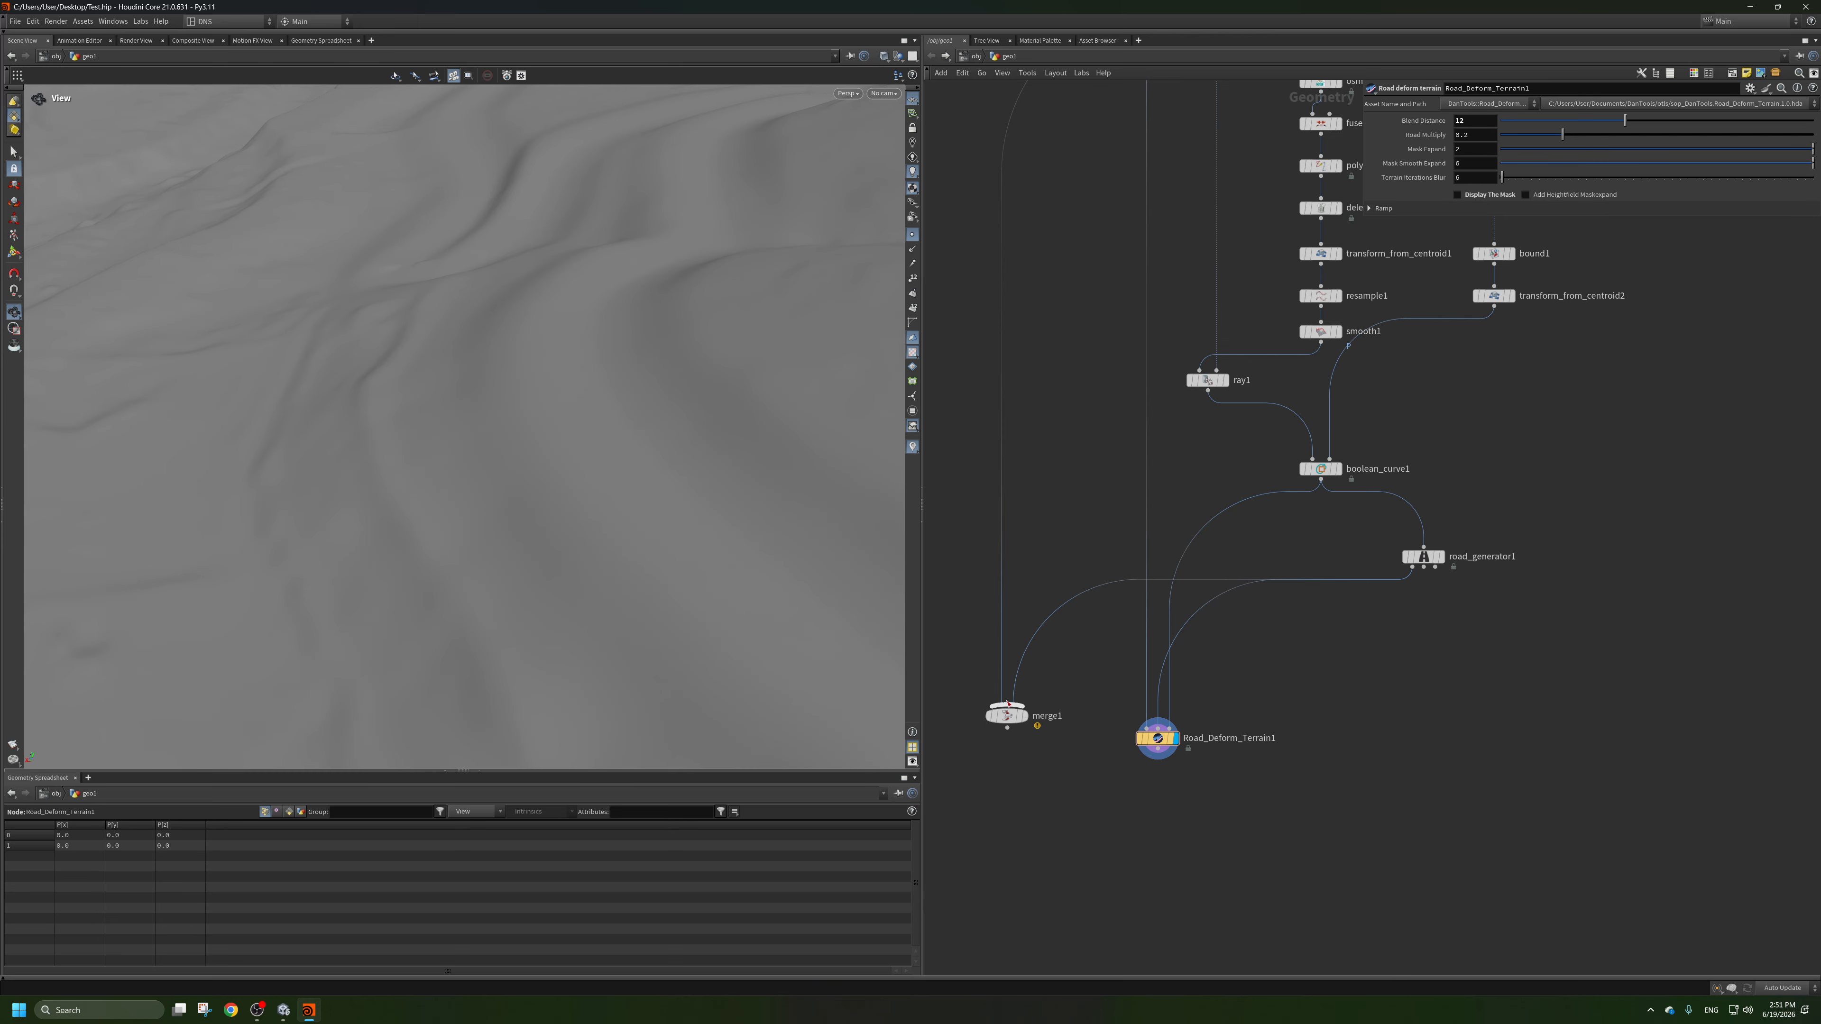
Insert Road_Deform_Terrain1 between the terrain and merge1, align merge1 beneath it, and display merge1.
{"action": "left_click_drag", "start_coordinate": [1009, 703], "coordinate": [1009, 767]}
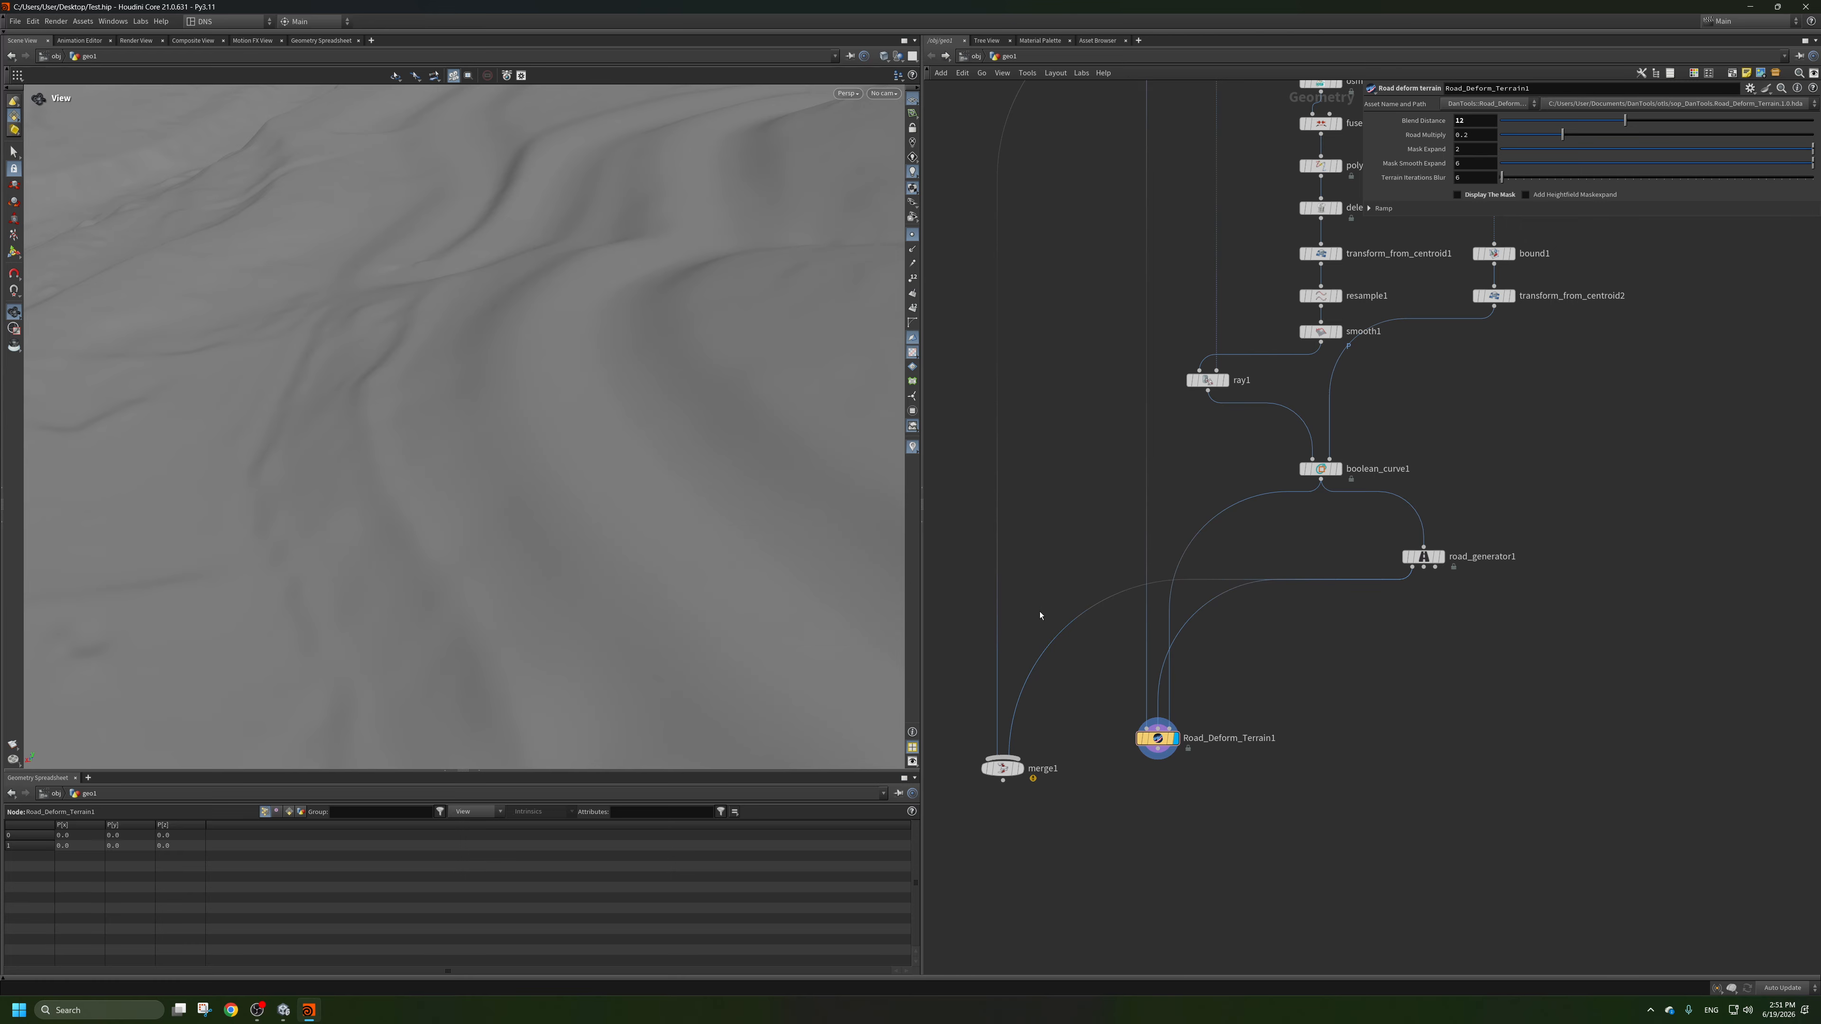
{"action": "left_click_drag", "start_coordinate": [1157, 746], "coordinate": [1040, 562]}
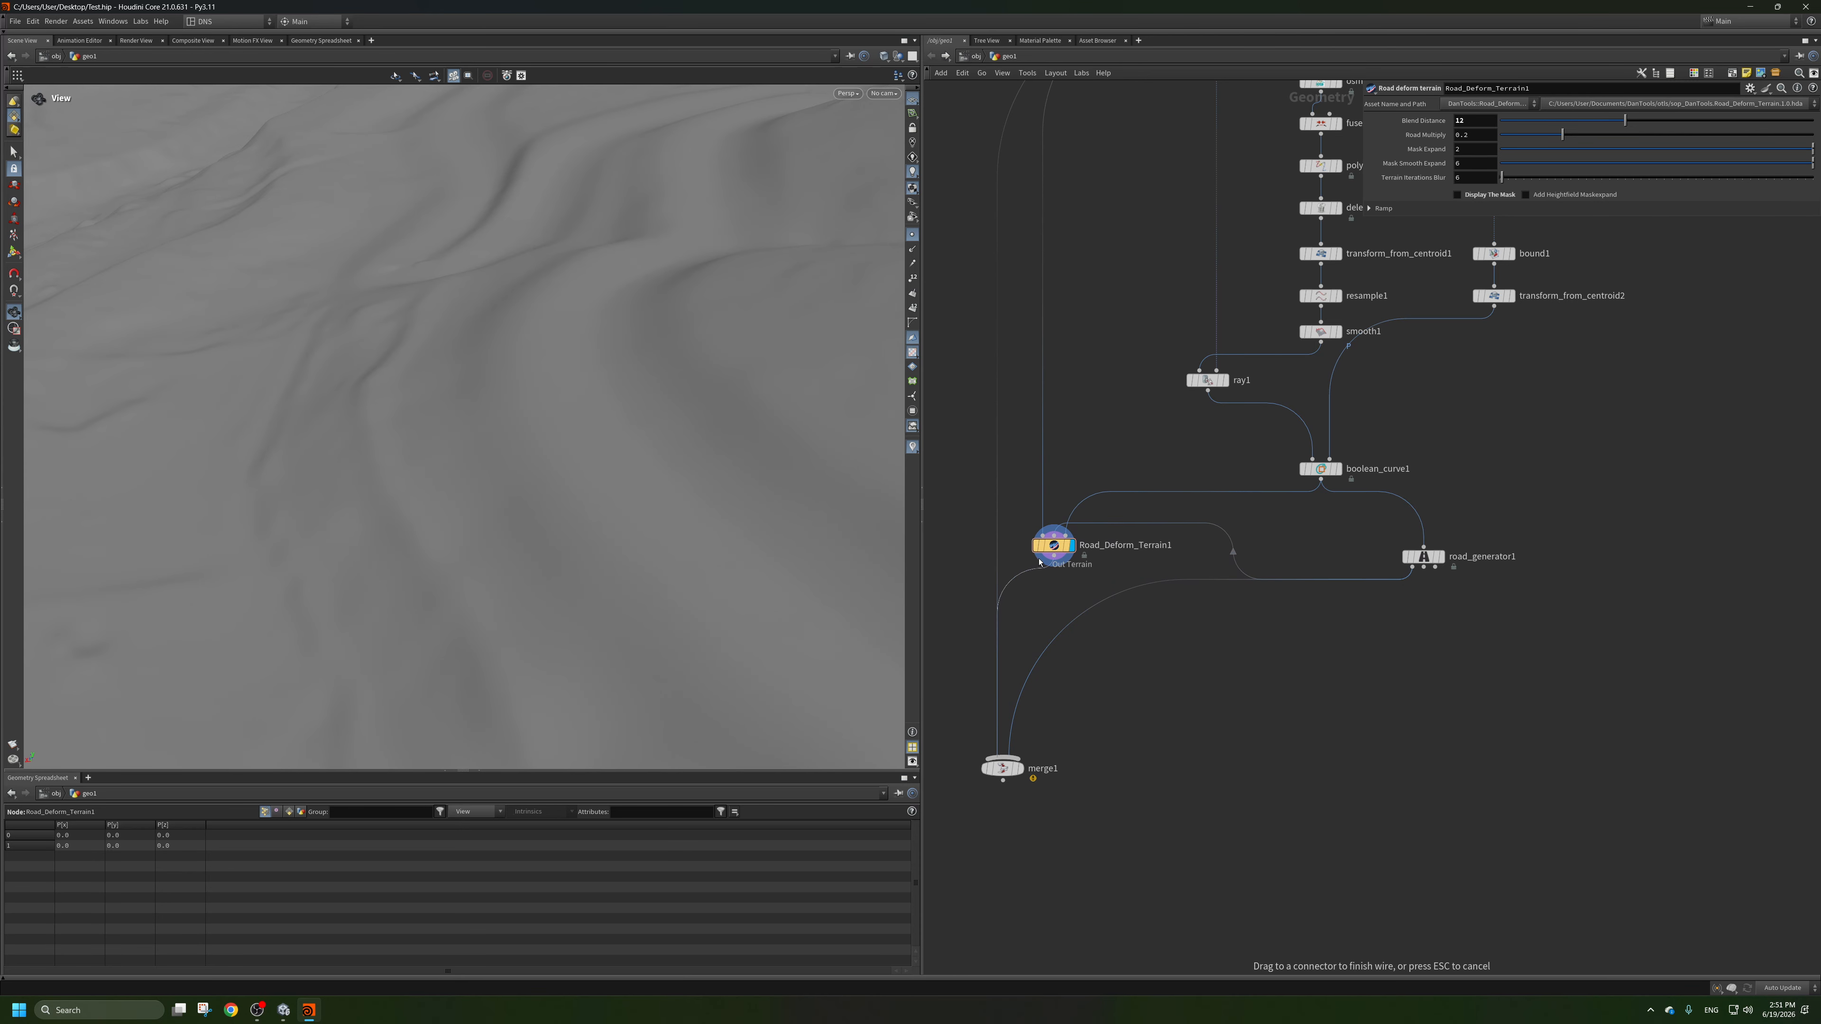
{"action": "left_click", "coordinate": [1023, 770]}
{"action": "left_click_drag", "start_coordinate": [1006, 769], "coordinate": [1056, 741]}
{"action": "scroll", "coordinate": [557, 459], "scroll_direction": "down", "scroll_amount": 5}
{"action": "scroll", "coordinate": [689, 423], "scroll_direction": "up", "scroll_amount": 1}
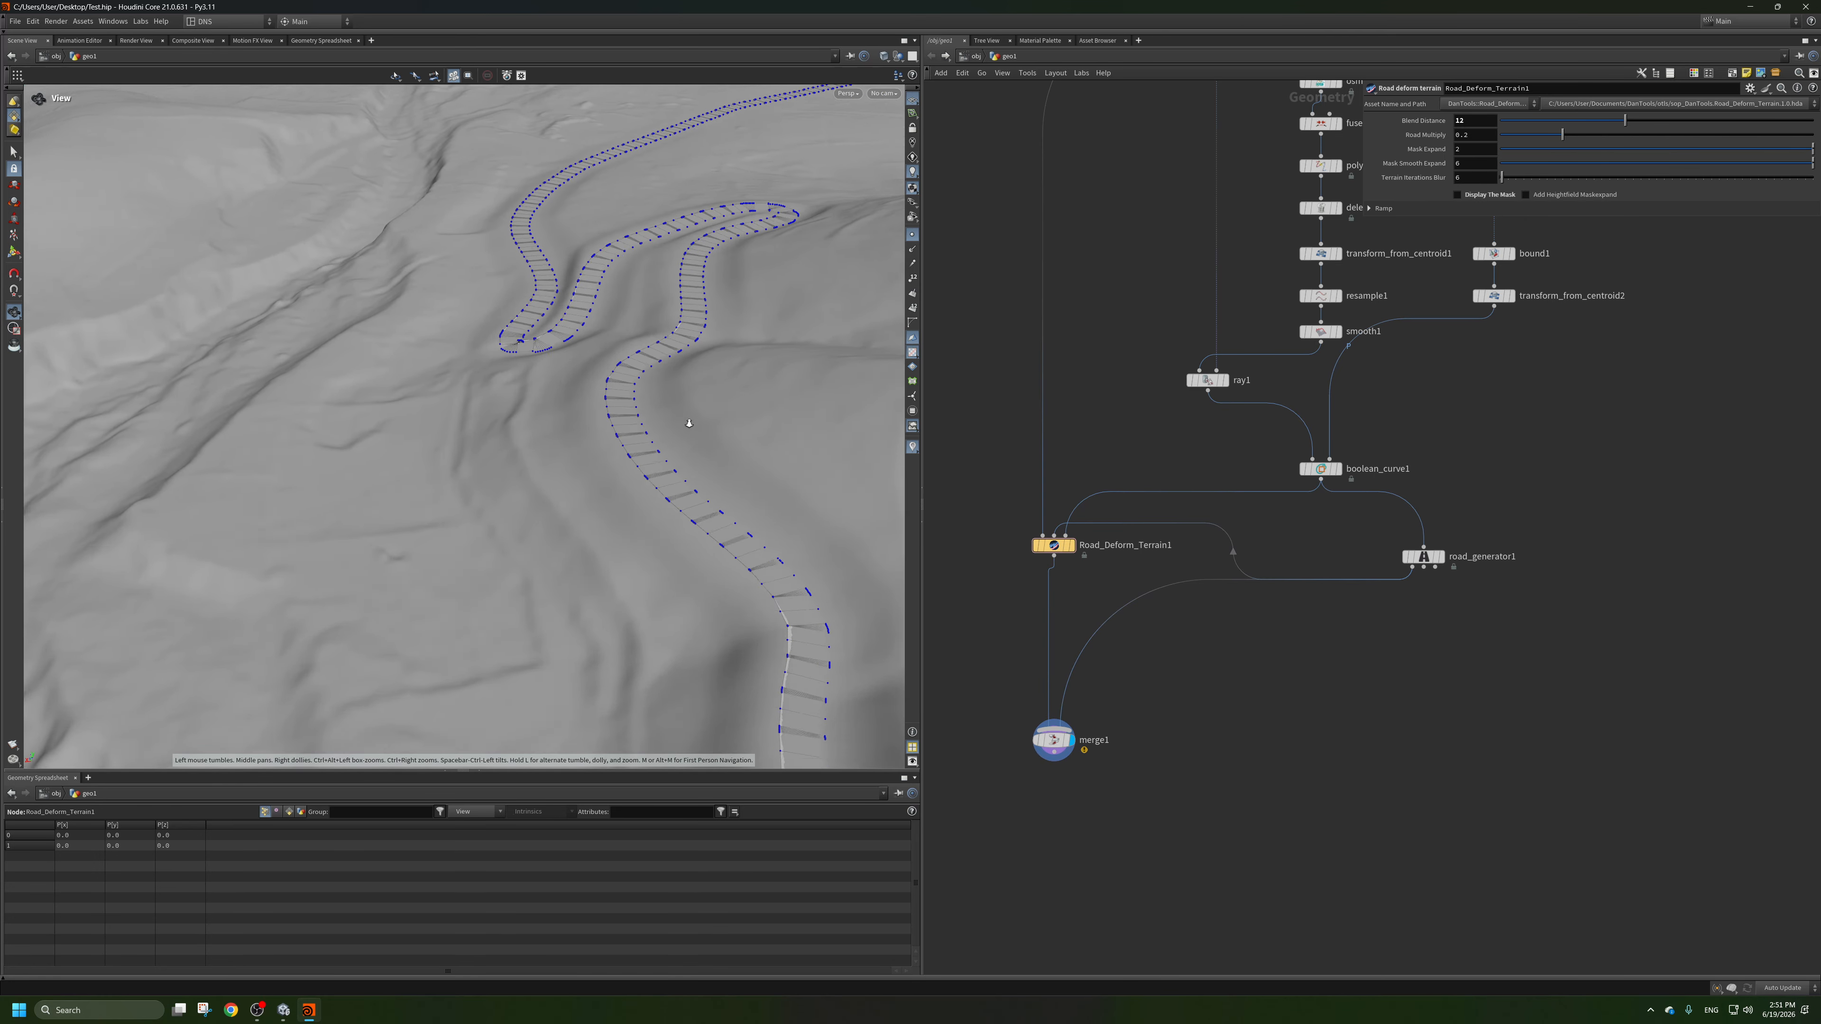
Look along the road on the deformed terrain and turn off the point display in the viewport.
{"action": "scroll", "coordinate": [689, 423], "scroll_direction": "up", "scroll_amount": 4}
{"action": "scroll", "coordinate": [760, 378], "scroll_direction": "down", "scroll_amount": 2}
{"action": "left_click_drag", "start_coordinate": [760, 378], "coordinate": [899, 241]}
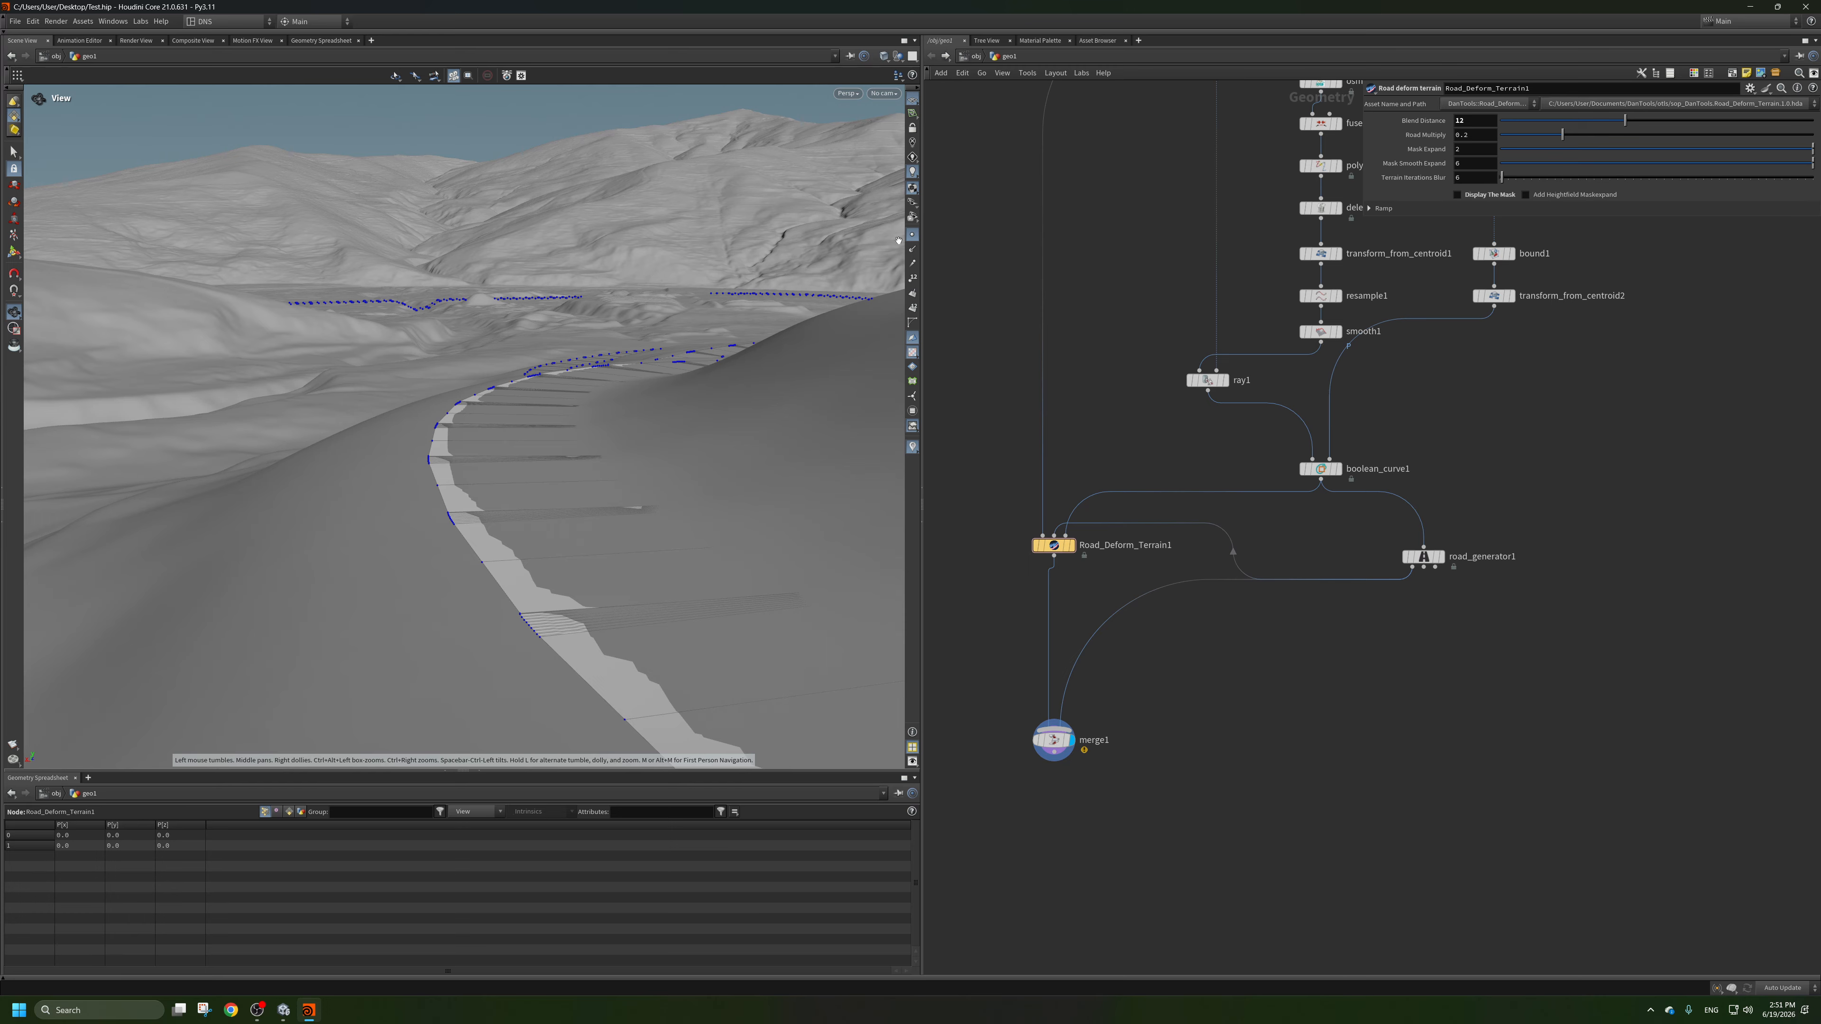
{"action": "left_click", "coordinate": [913, 235]}
Insert a Labs Thicken node between road_generator1 and merge1 and enable Both Directions.
{"action": "key", "text": "Tab"}
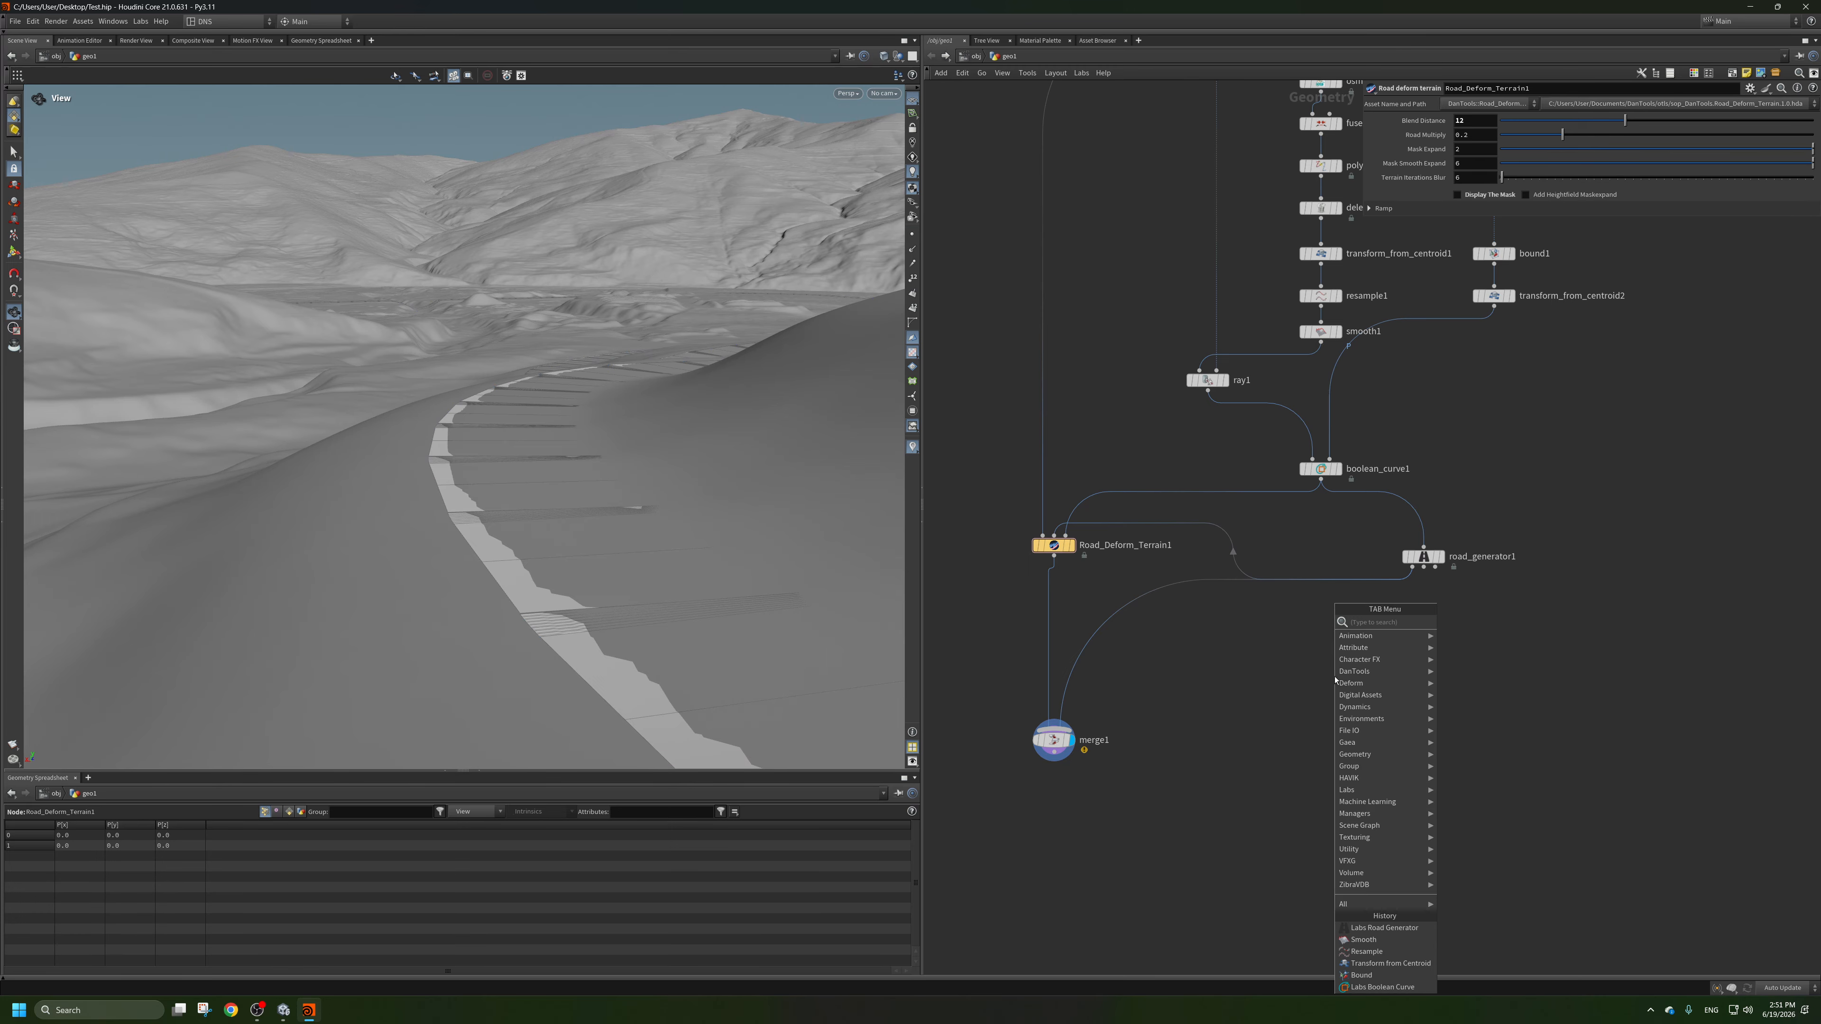
{"action": "mouse_move", "coordinate": [1355, 672]}
{"action": "left_click", "coordinate": [1484, 618]}
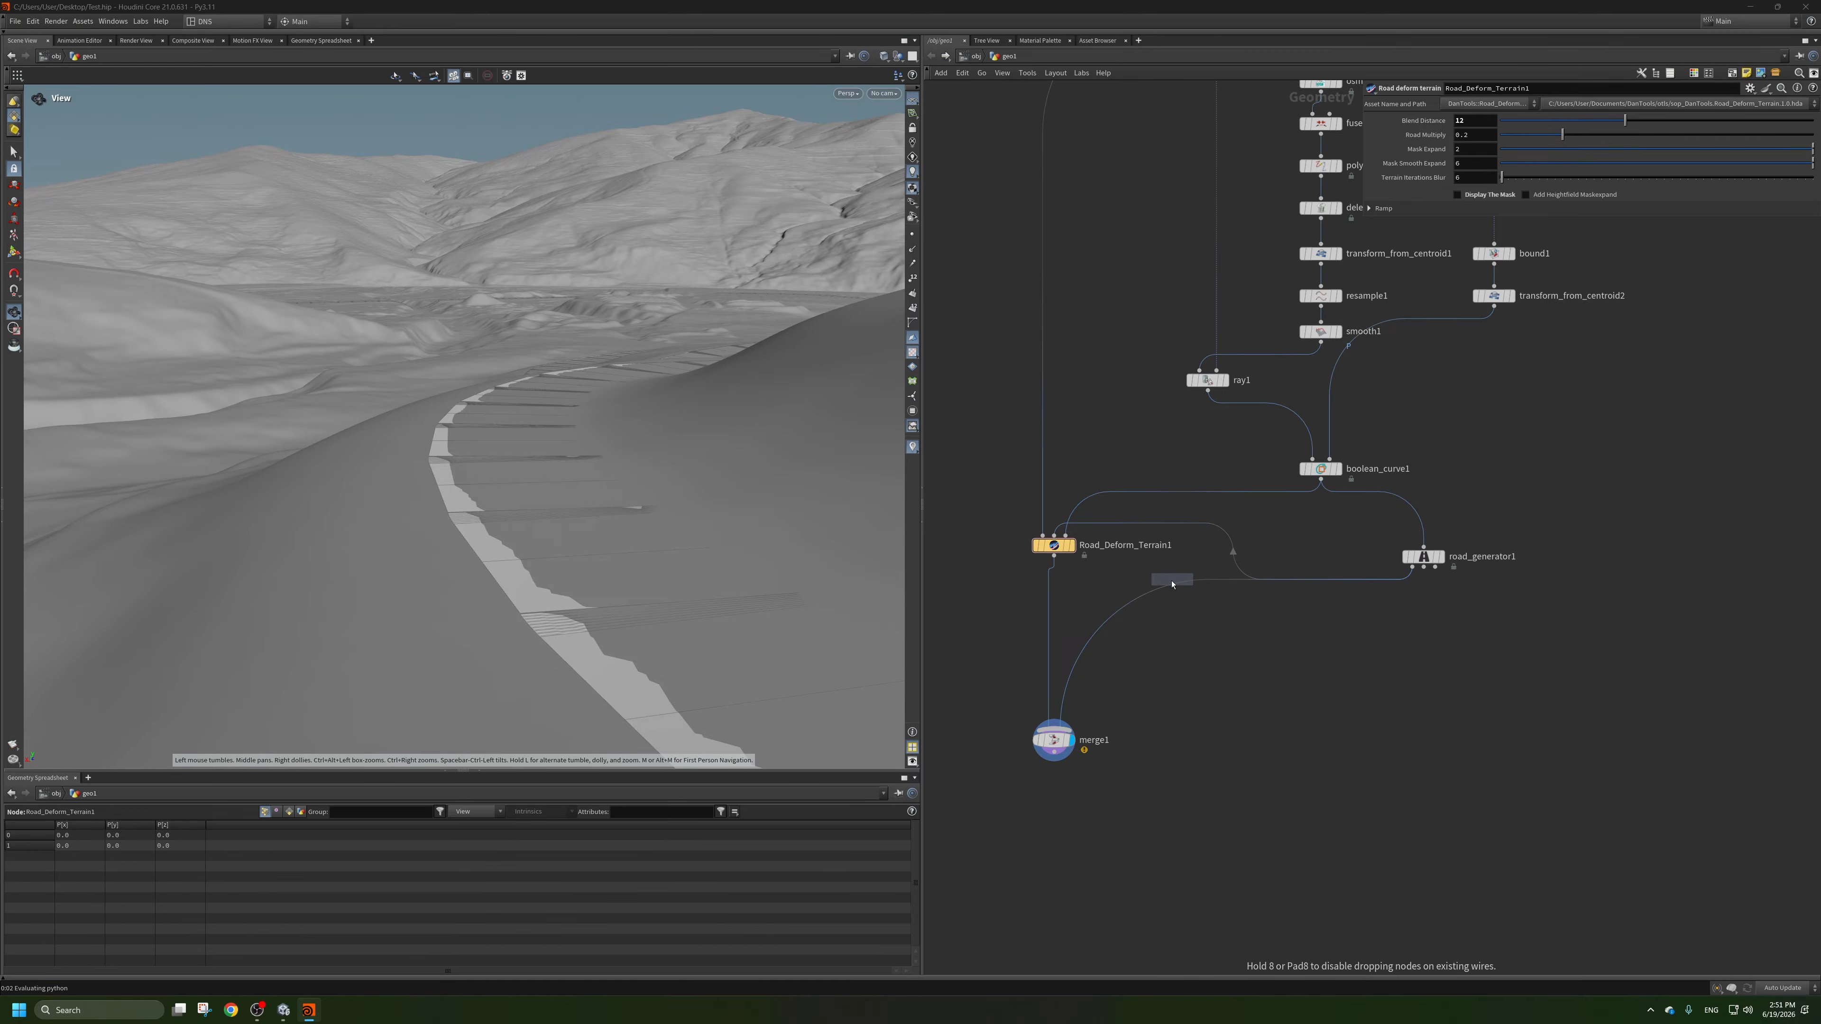
{"action": "left_click", "coordinate": [1170, 594]}
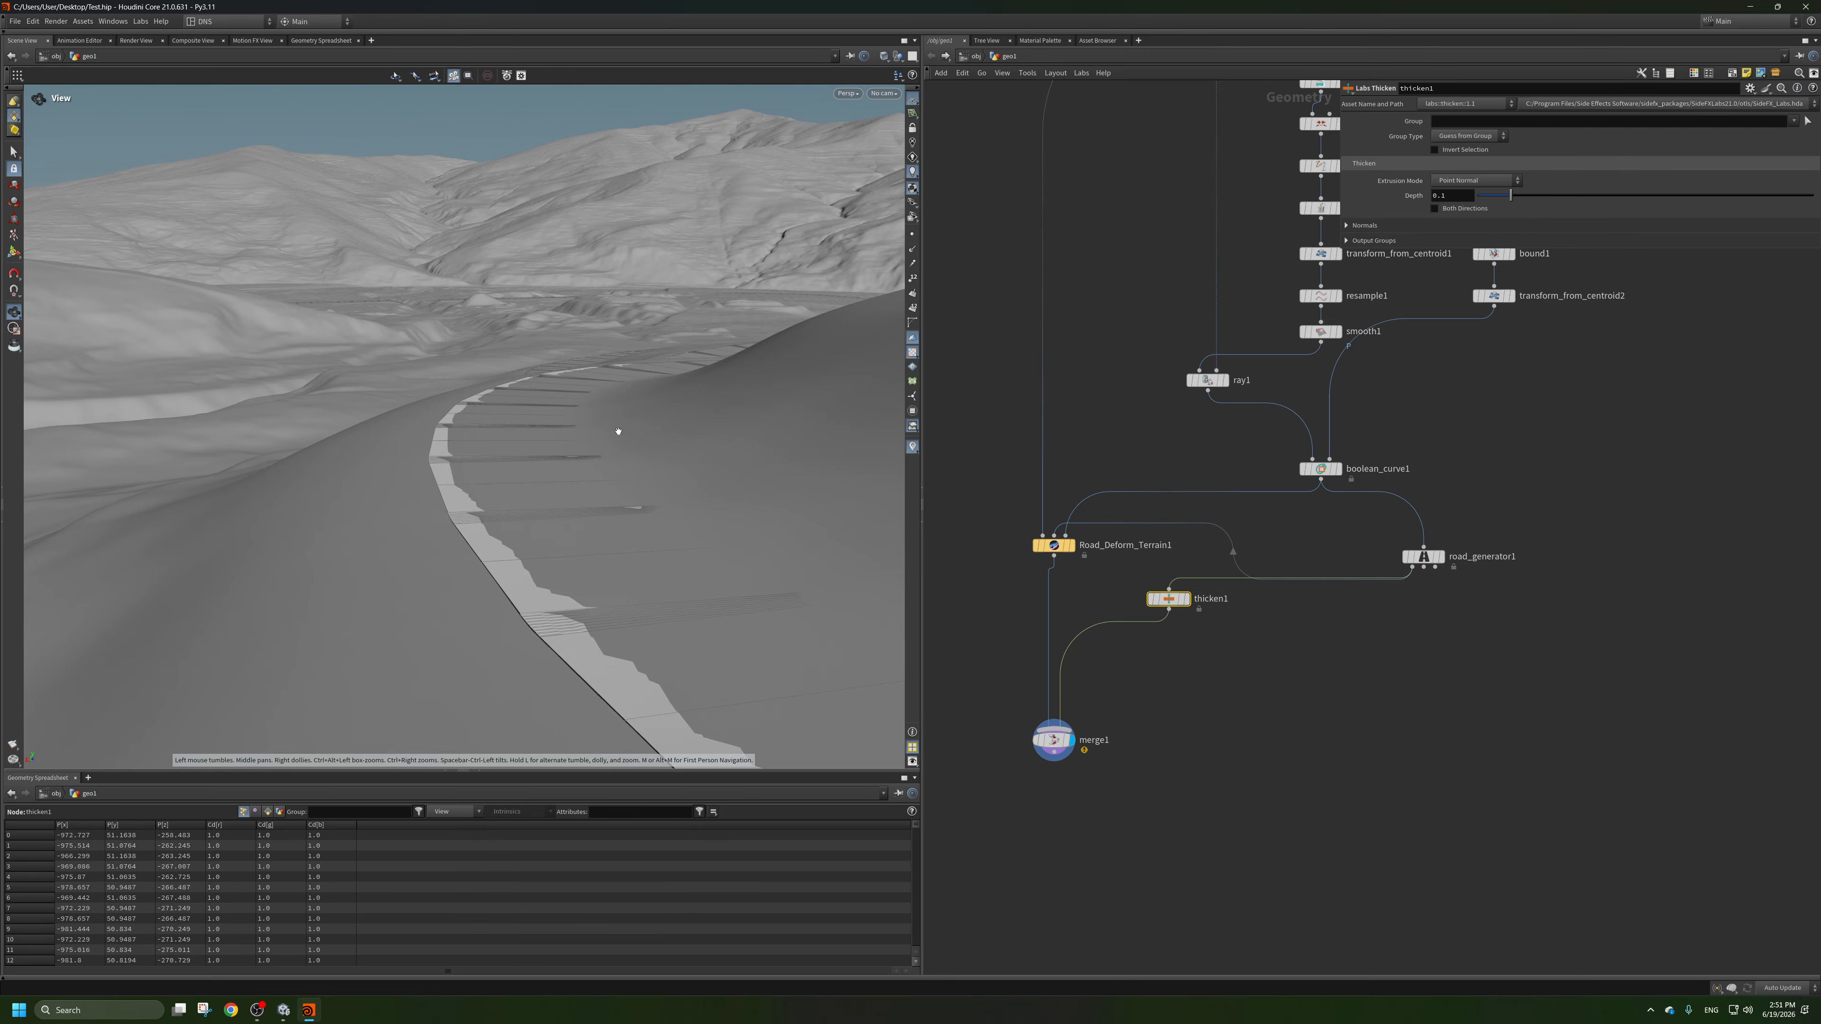
{"action": "left_click", "coordinate": [1471, 210]}
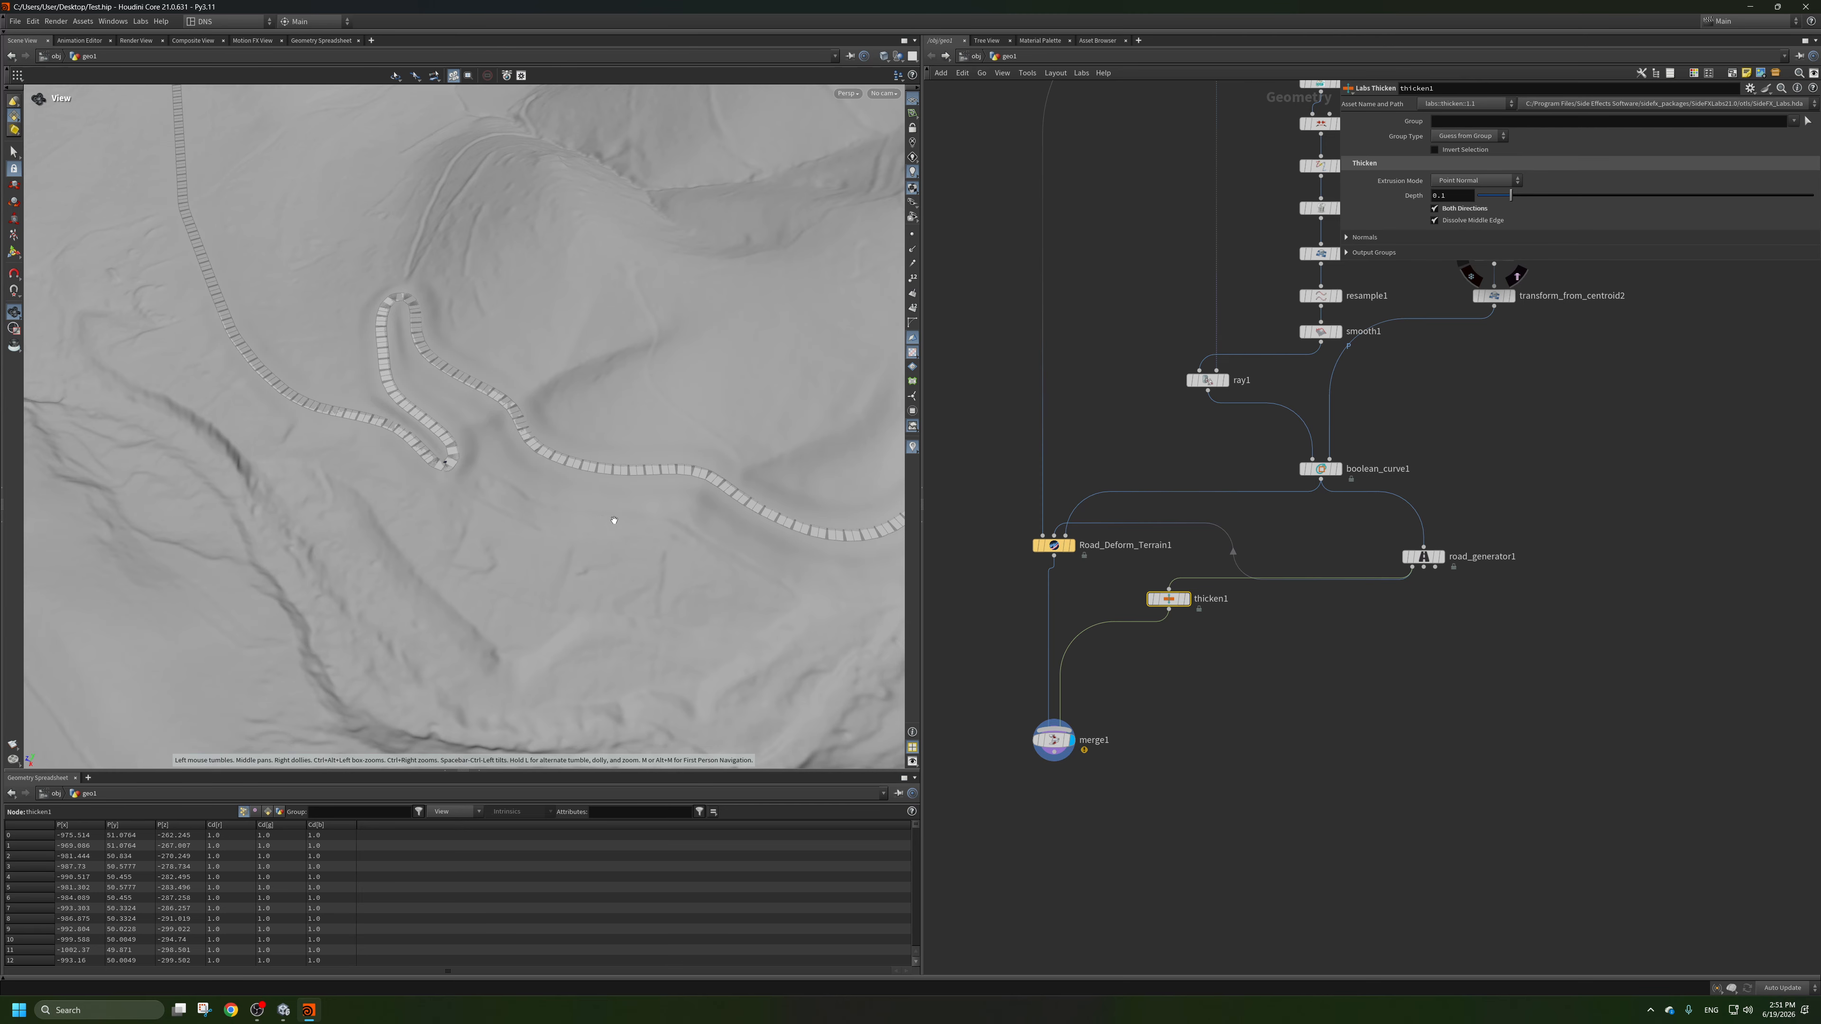
Examine how the thickened road fits the deformed terrain around the bends and along its edges.
{"action": "left_click_drag", "start_coordinate": [567, 507], "coordinate": [696, 576]}
{"action": "right_click_drag", "start_coordinate": [696, 576], "coordinate": [487, 468]}
{"action": "left_click_drag", "start_coordinate": [487, 468], "coordinate": [431, 354]}
{"action": "right_click_drag", "start_coordinate": [431, 353], "coordinate": [538, 358]}
{"action": "middle_click_drag", "start_coordinate": [538, 358], "coordinate": [559, 252]}
{"action": "right_click_drag", "start_coordinate": [558, 252], "coordinate": [540, 399]}
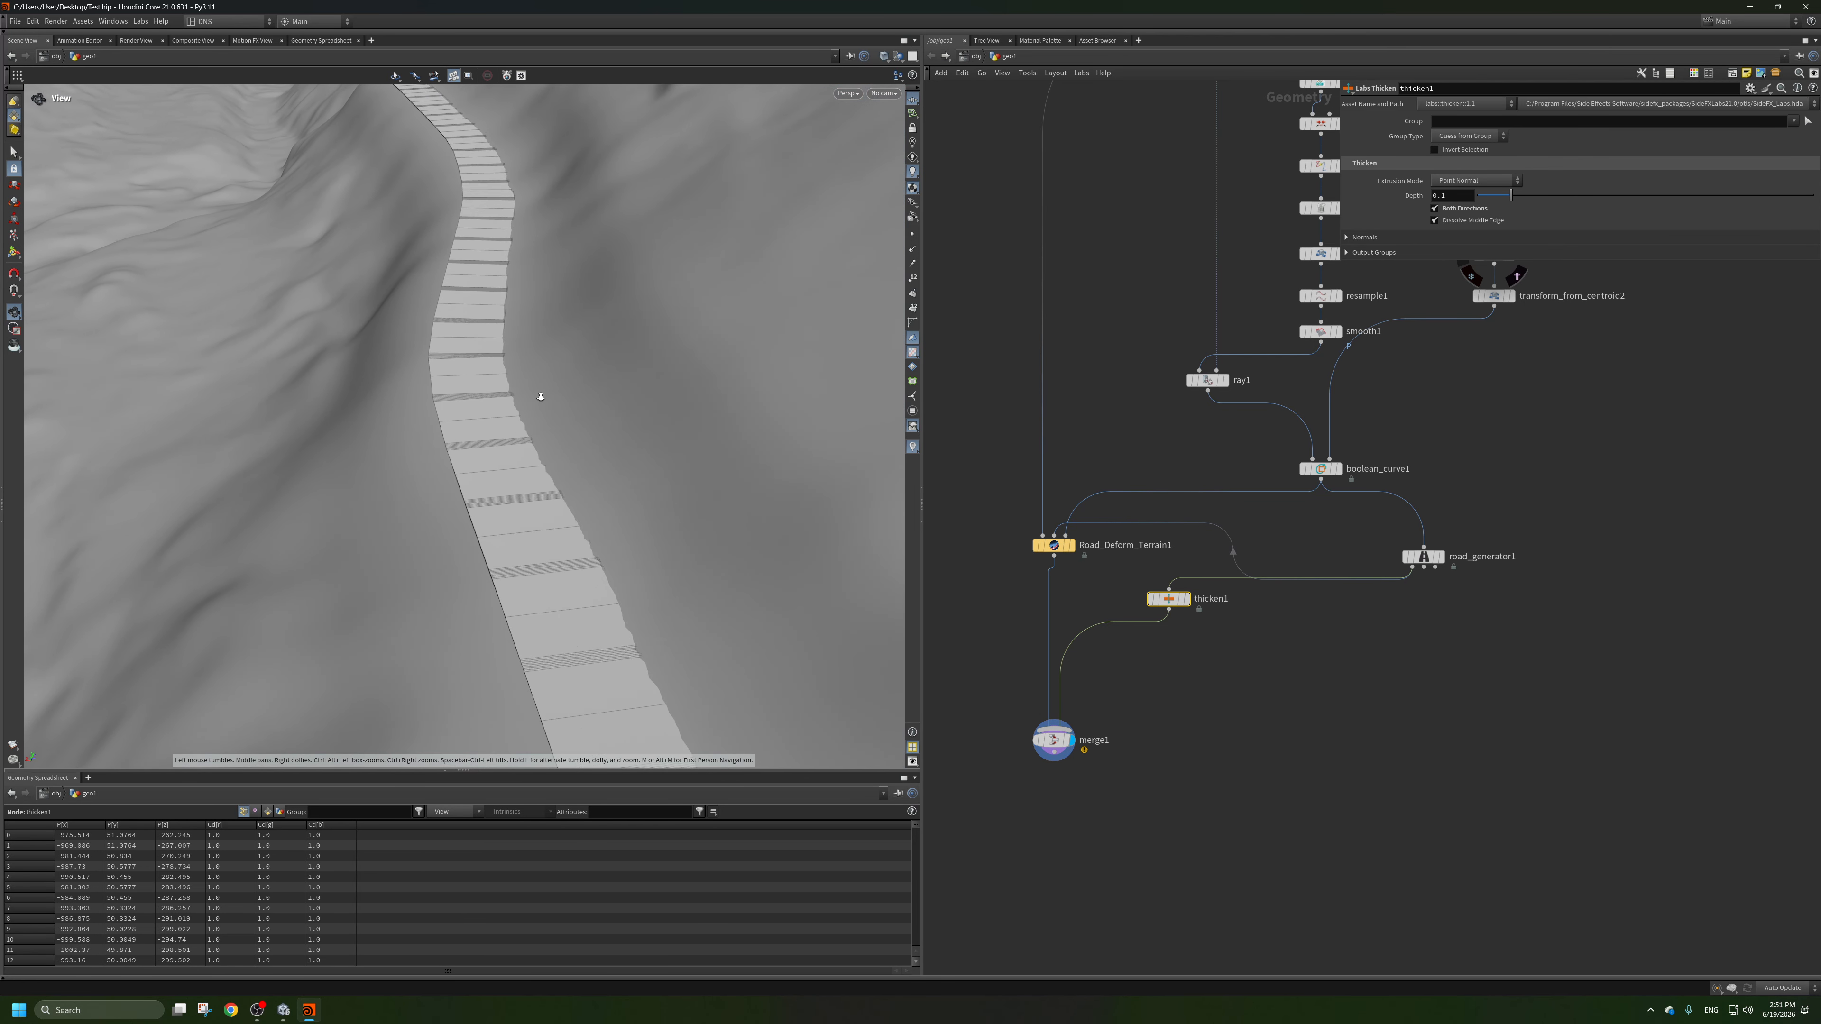
{"action": "left_click_drag", "start_coordinate": [541, 398], "coordinate": [544, 546]}
{"action": "right_click_drag", "start_coordinate": [545, 545], "coordinate": [520, 439]}
{"action": "left_click_drag", "start_coordinate": [519, 439], "coordinate": [502, 459]}
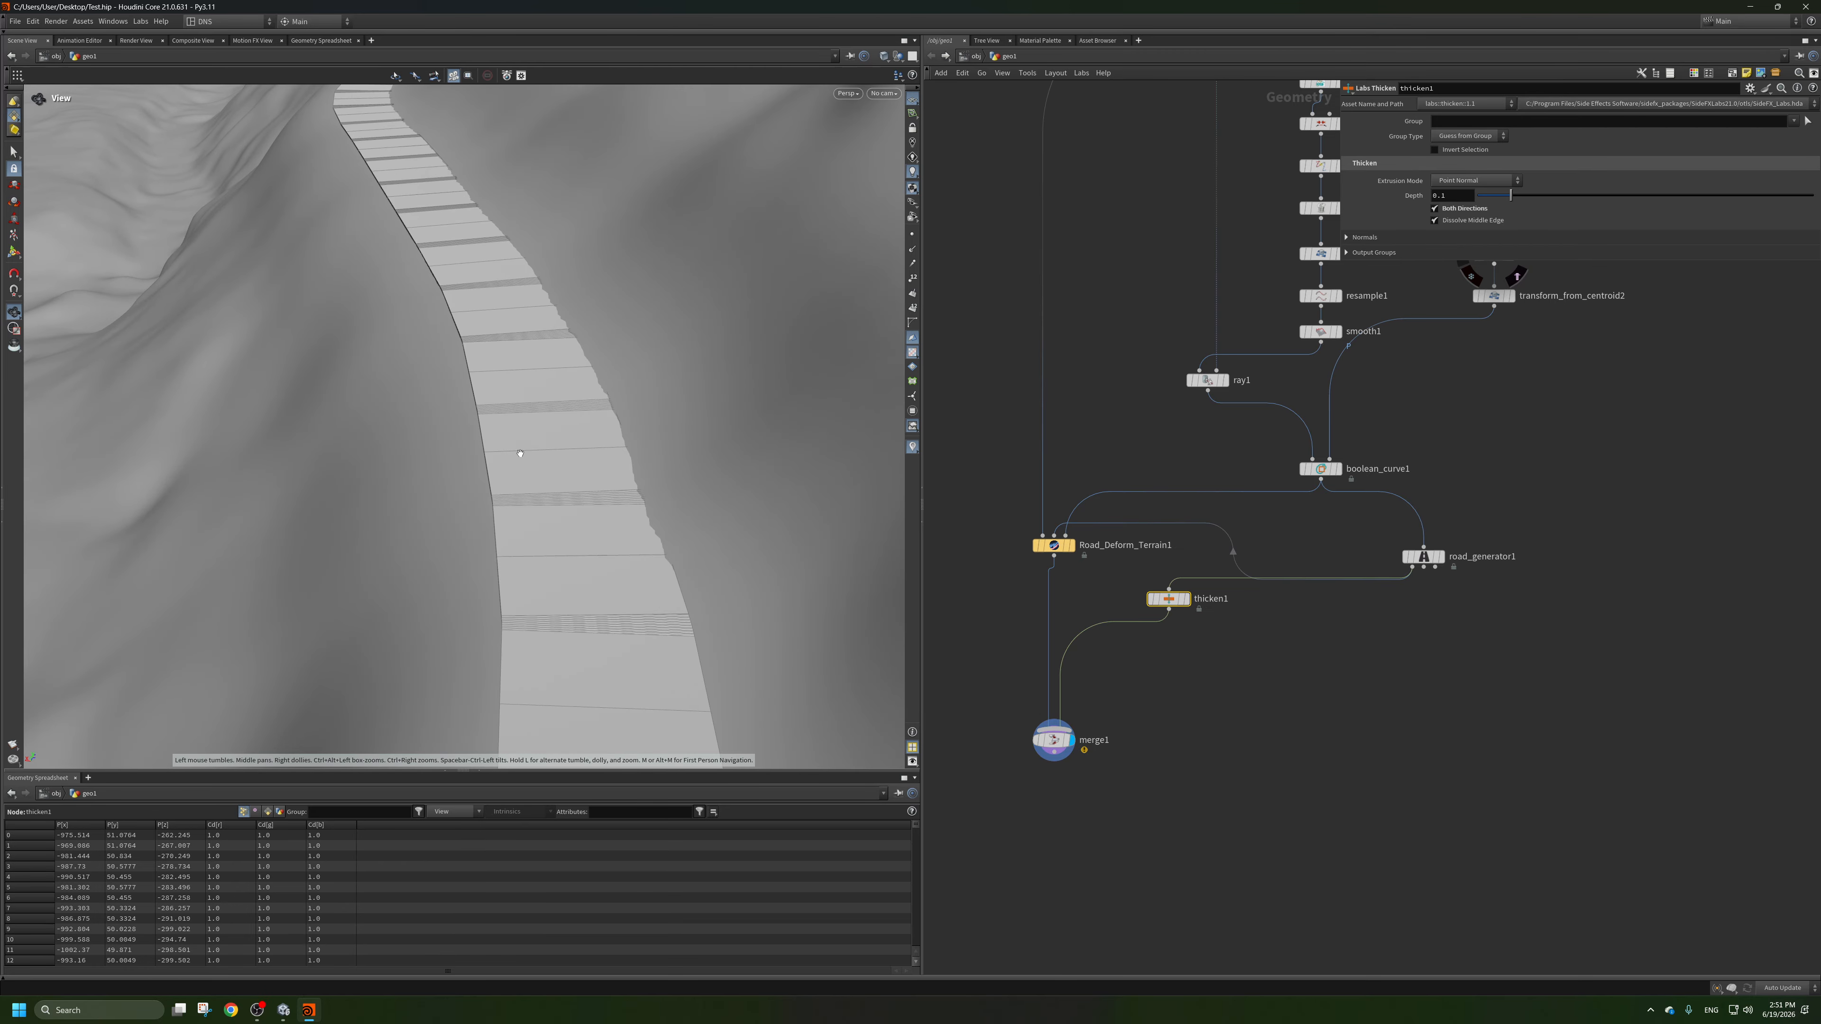
{"action": "right_click_drag", "start_coordinate": [501, 459], "coordinate": [473, 430]}
{"action": "left_click_drag", "start_coordinate": [699, 358], "coordinate": [664, 407]}
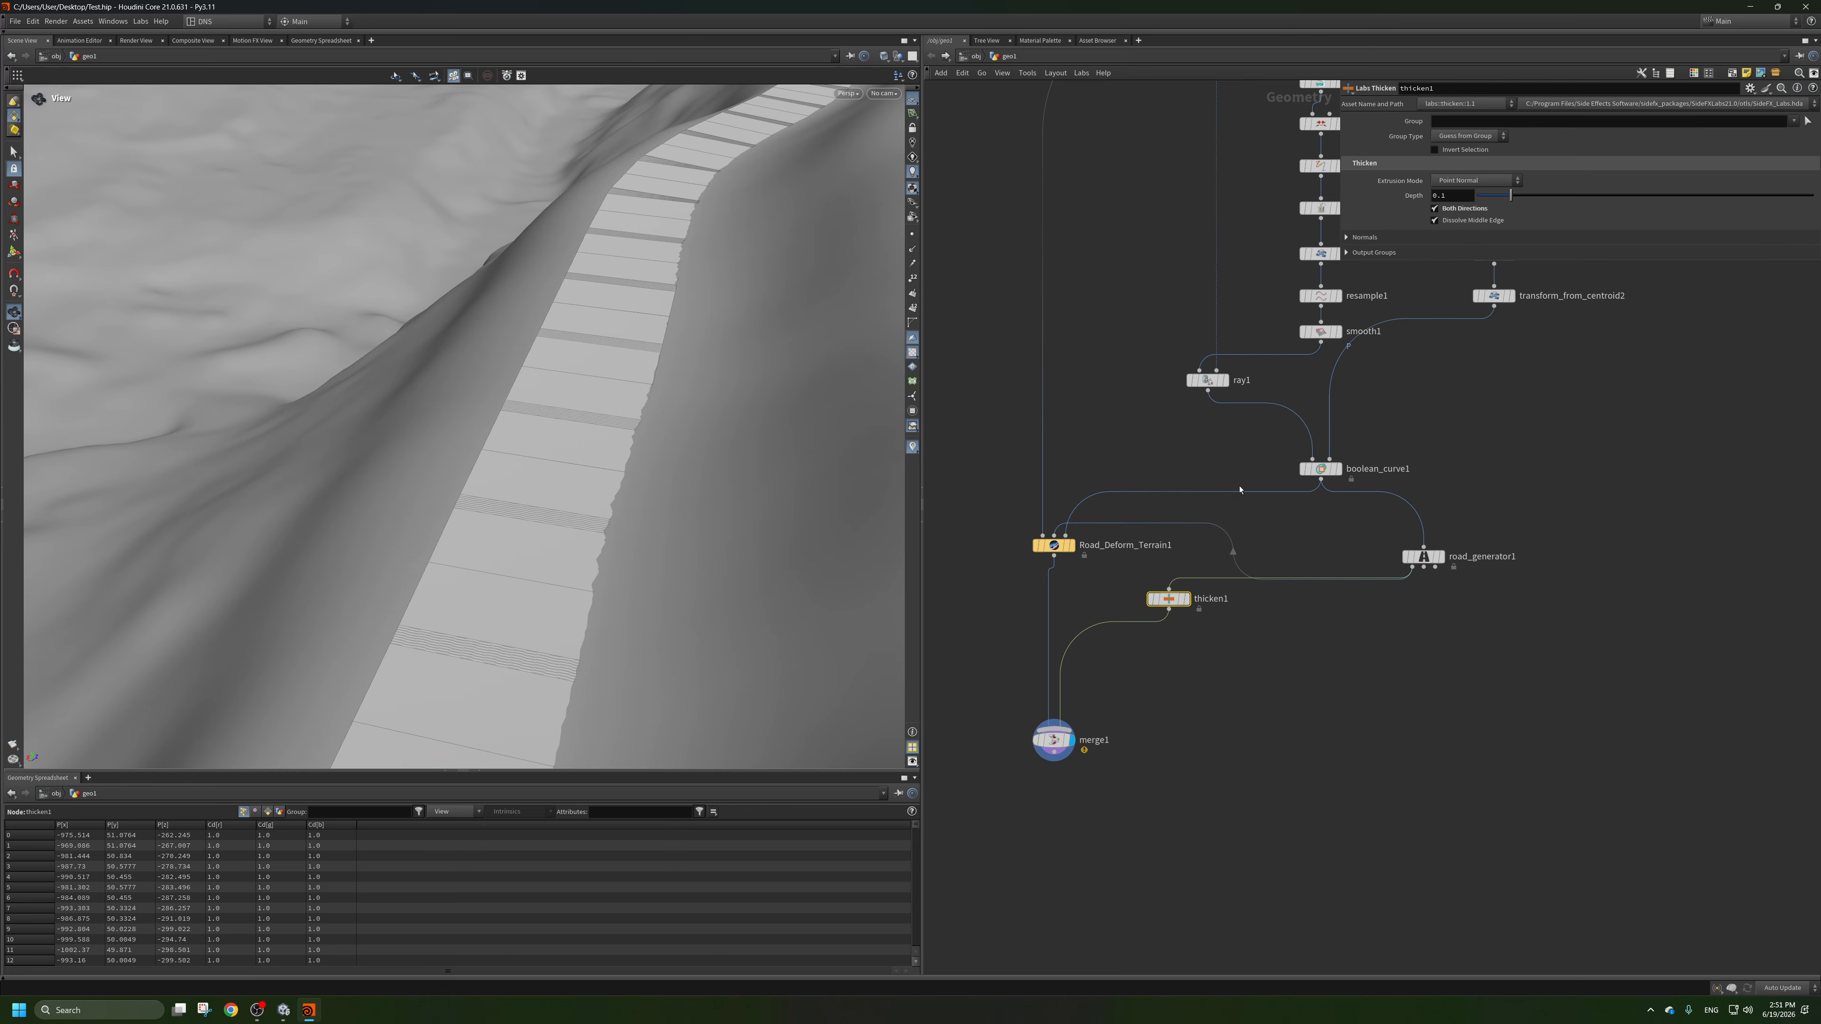
Set the Width Scale of road_generator1 to 3 and check the narrower road on the terrain.
{"action": "left_click", "coordinate": [1418, 561]}
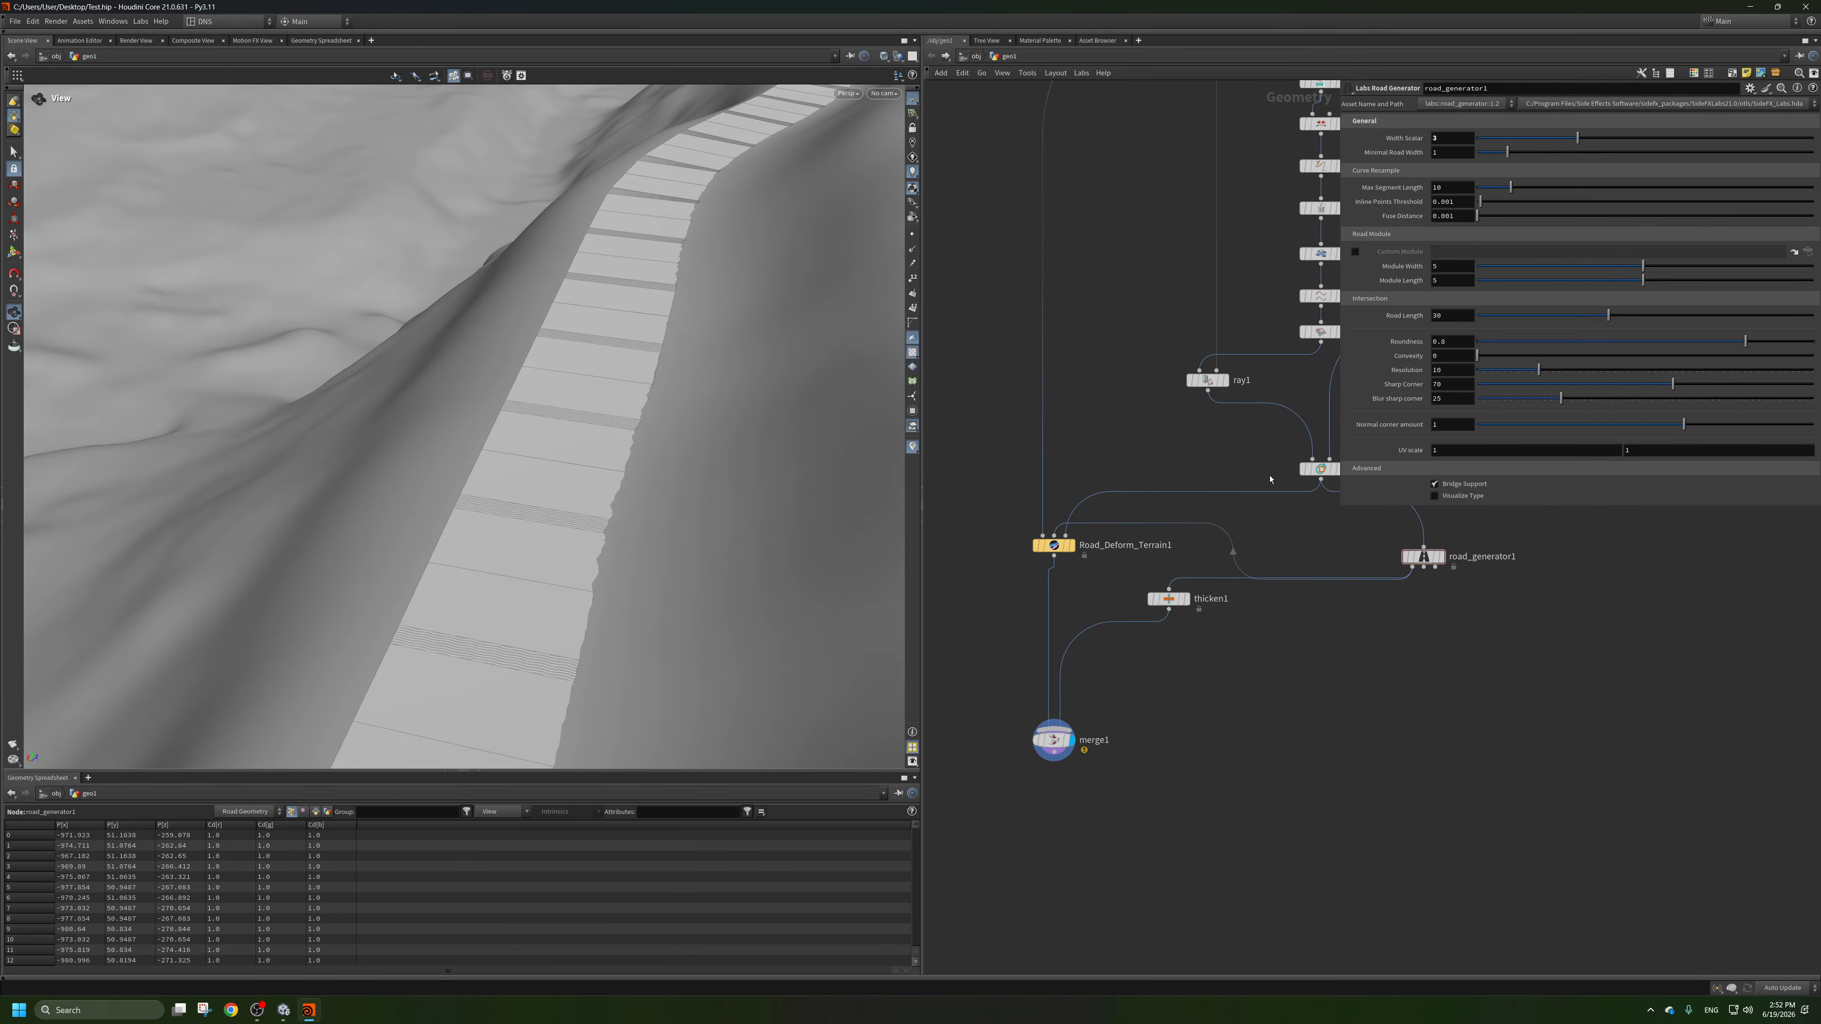
{"action": "left_click_drag", "start_coordinate": [610, 477], "coordinate": [561, 488]}
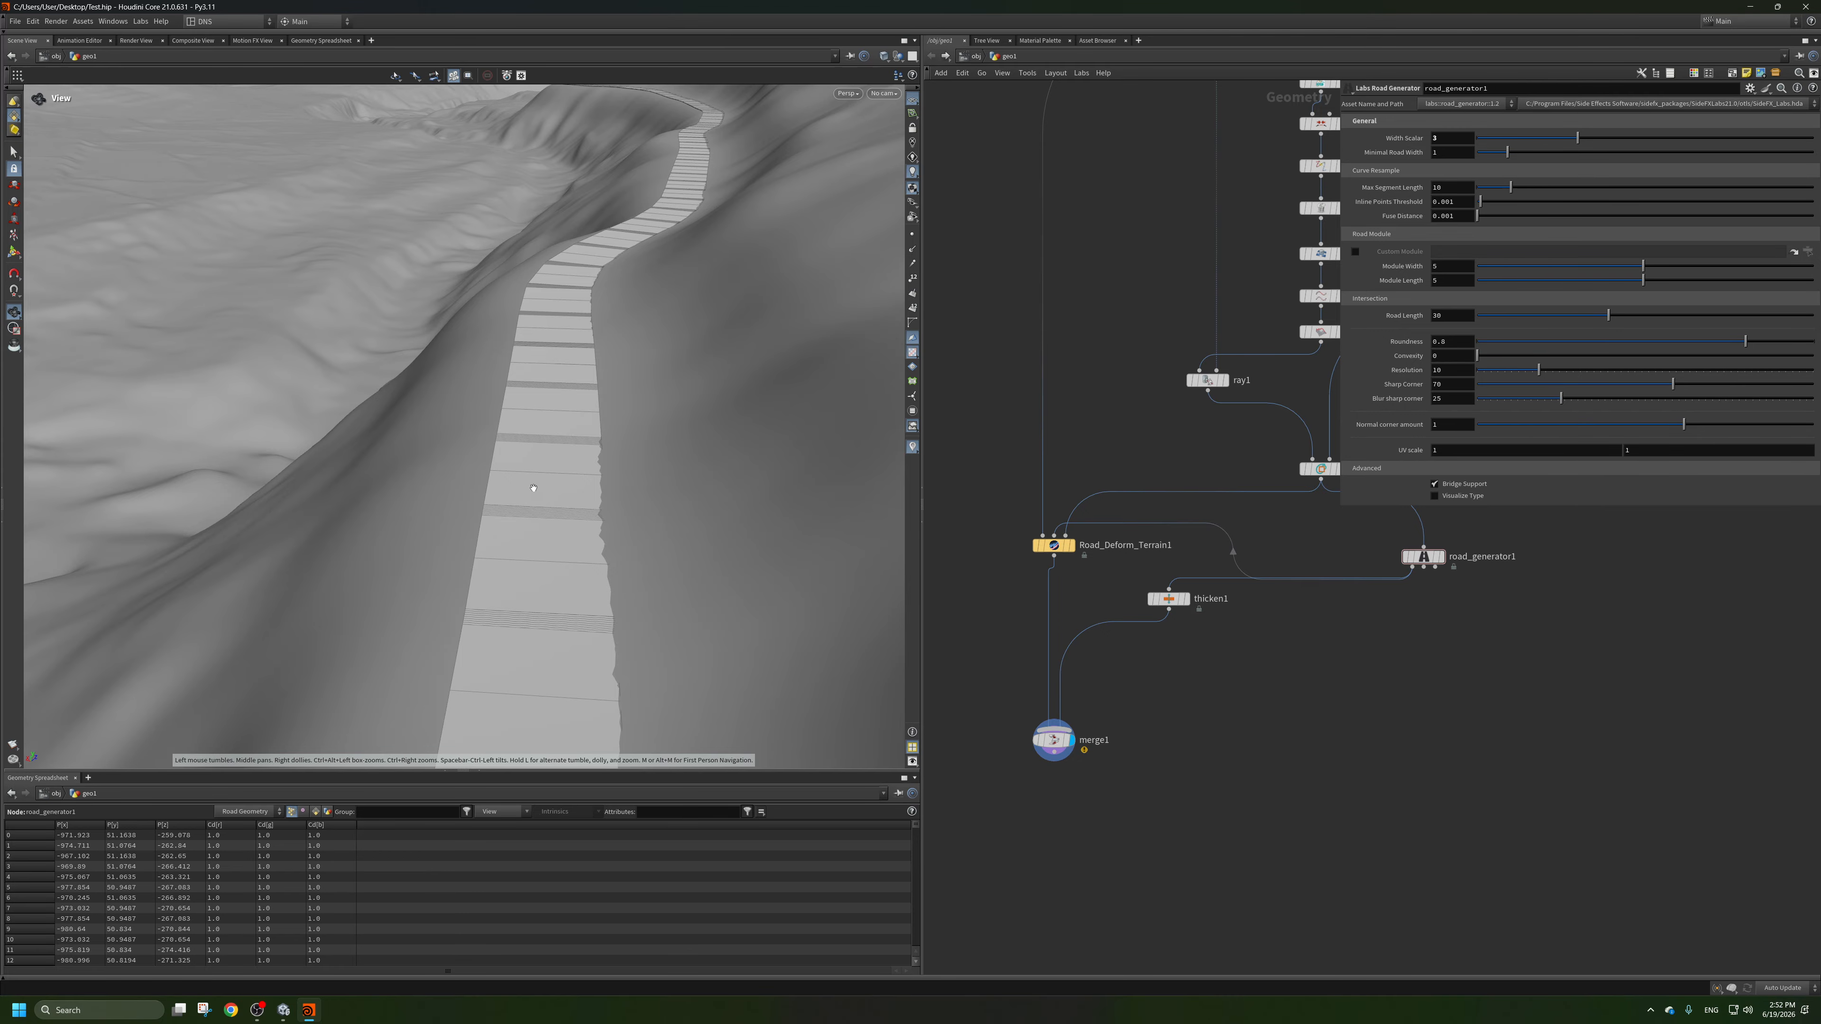
Add a Group node below road_generator1, feed it the generated road, and display it.
{"action": "key", "text": "h"}
{"action": "key", "text": "Tab"}
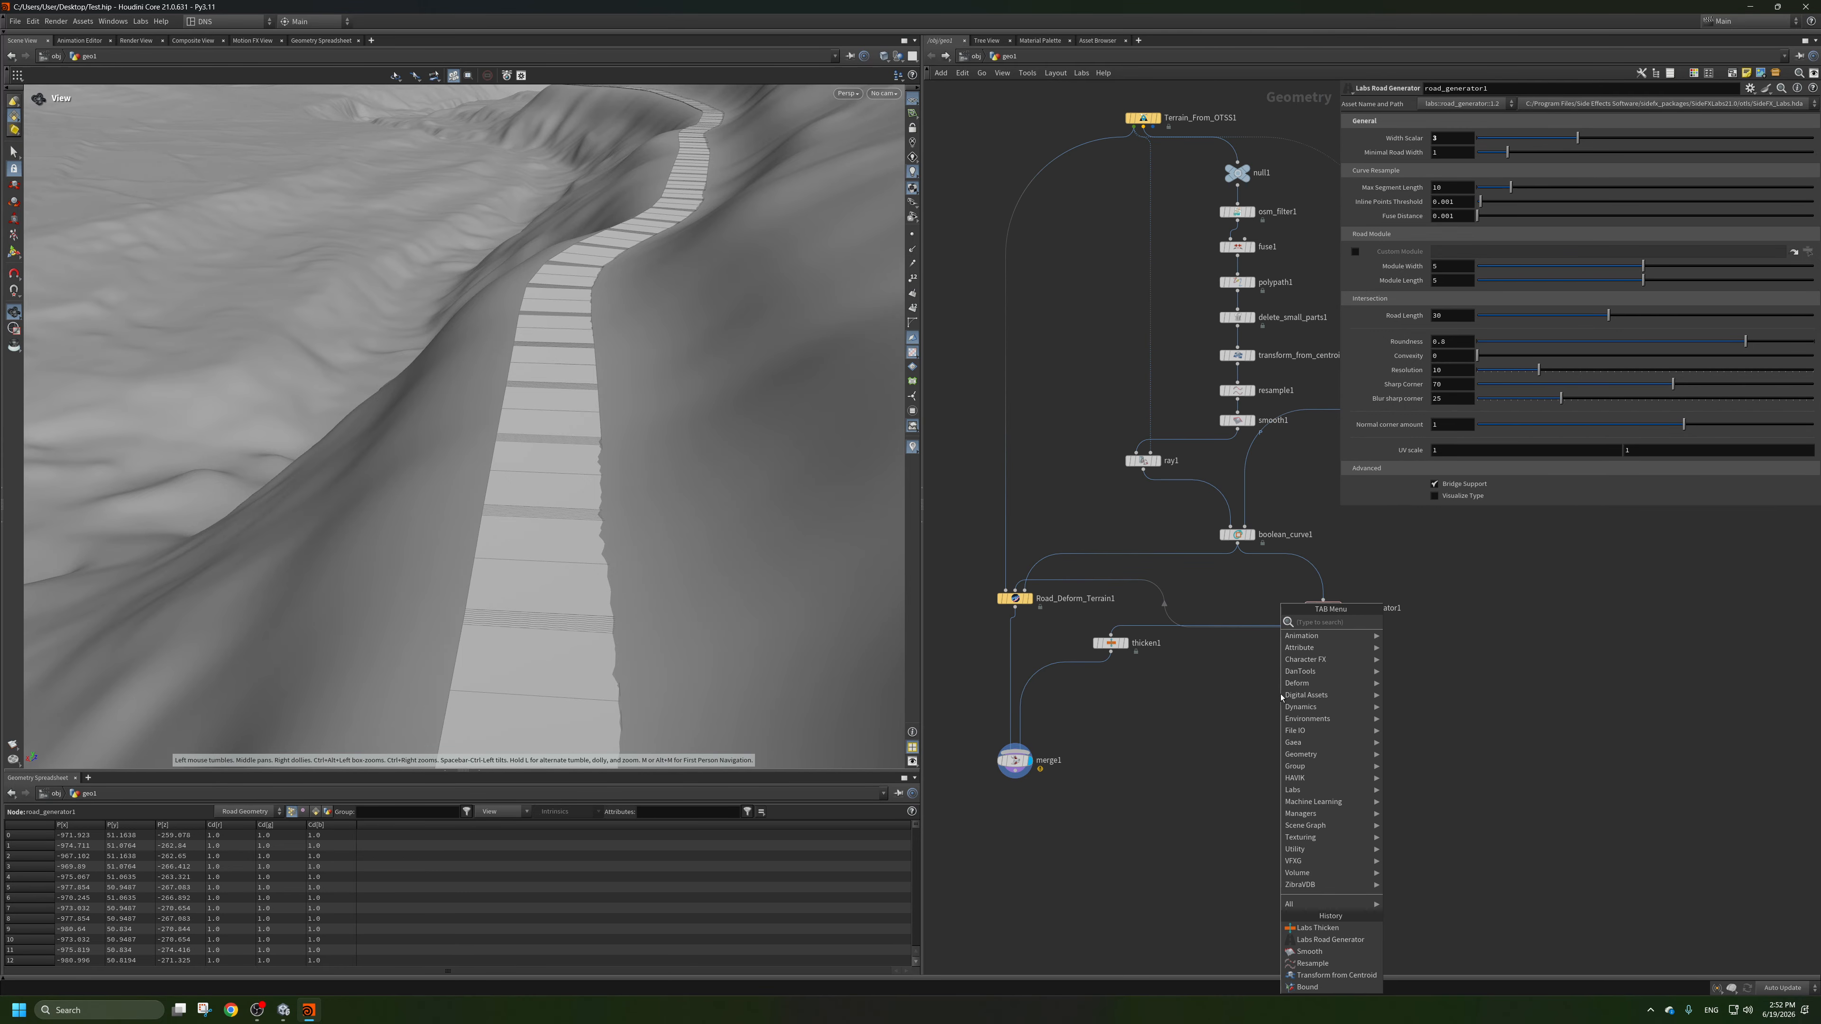
{"action": "type", "text": "g"}
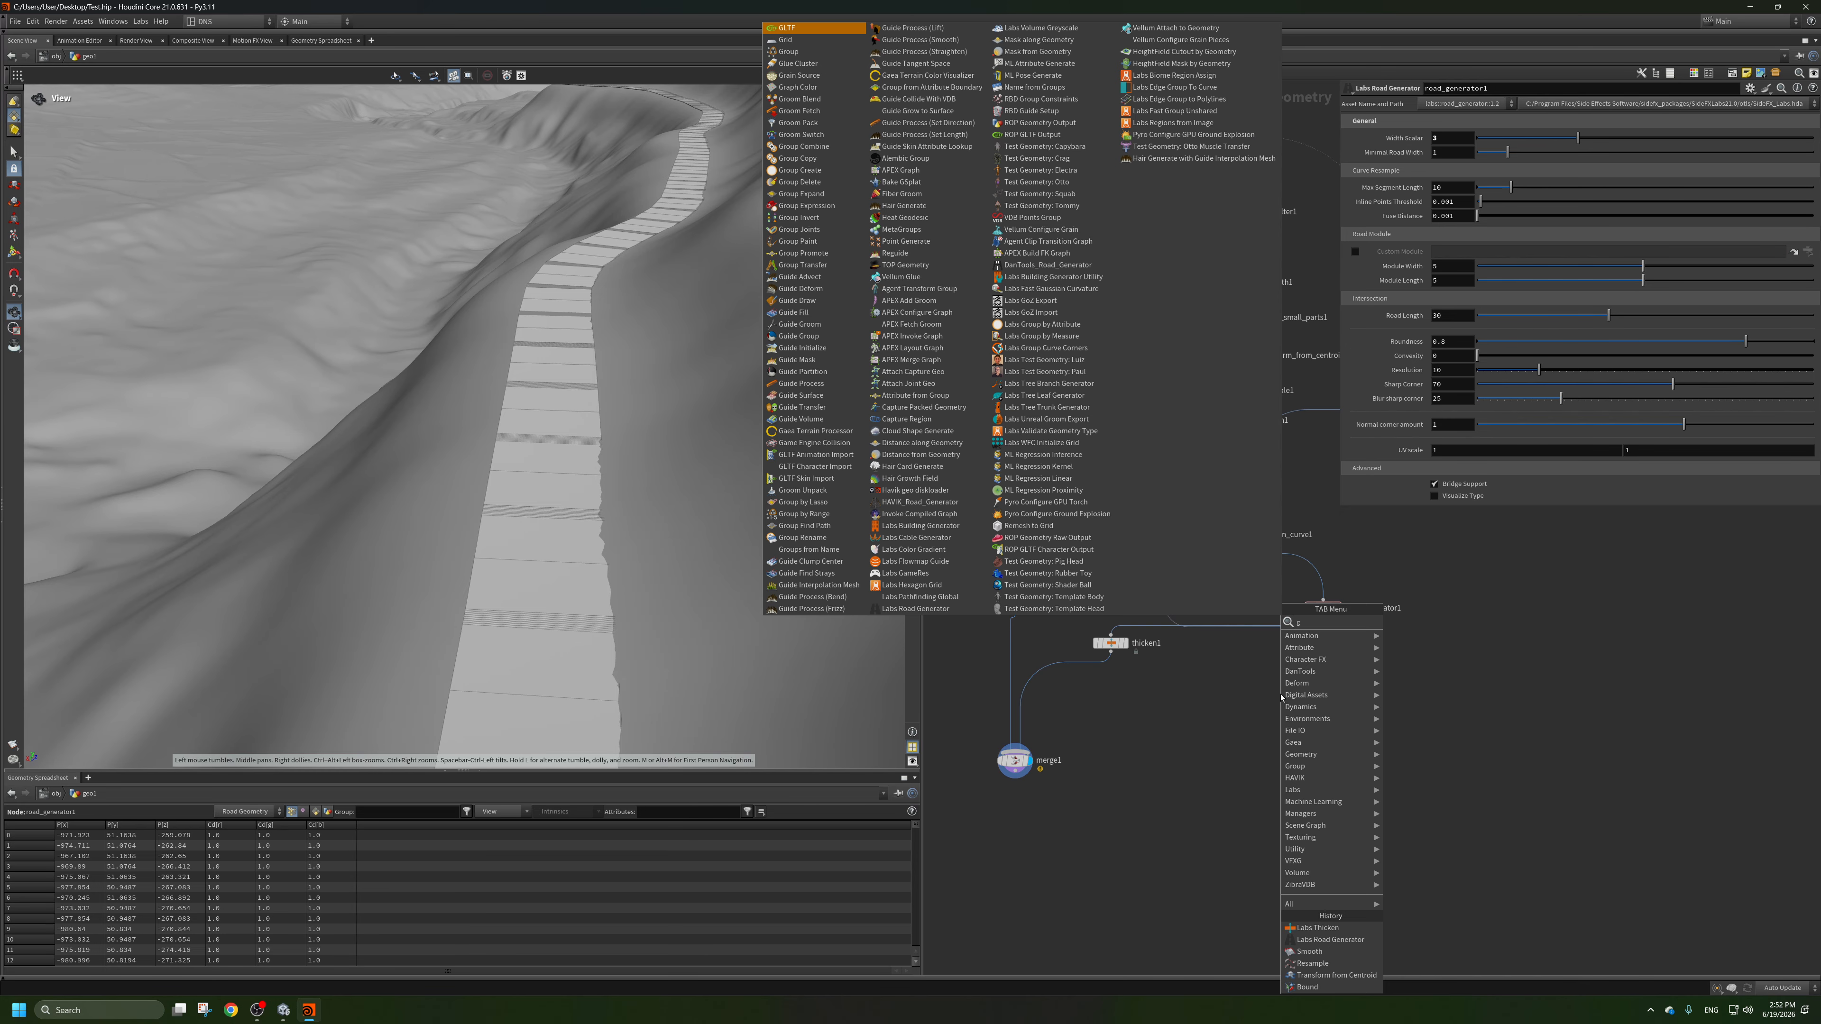
{"action": "type", "text": "r"}
{"action": "left_click", "coordinate": [1427, 42]}
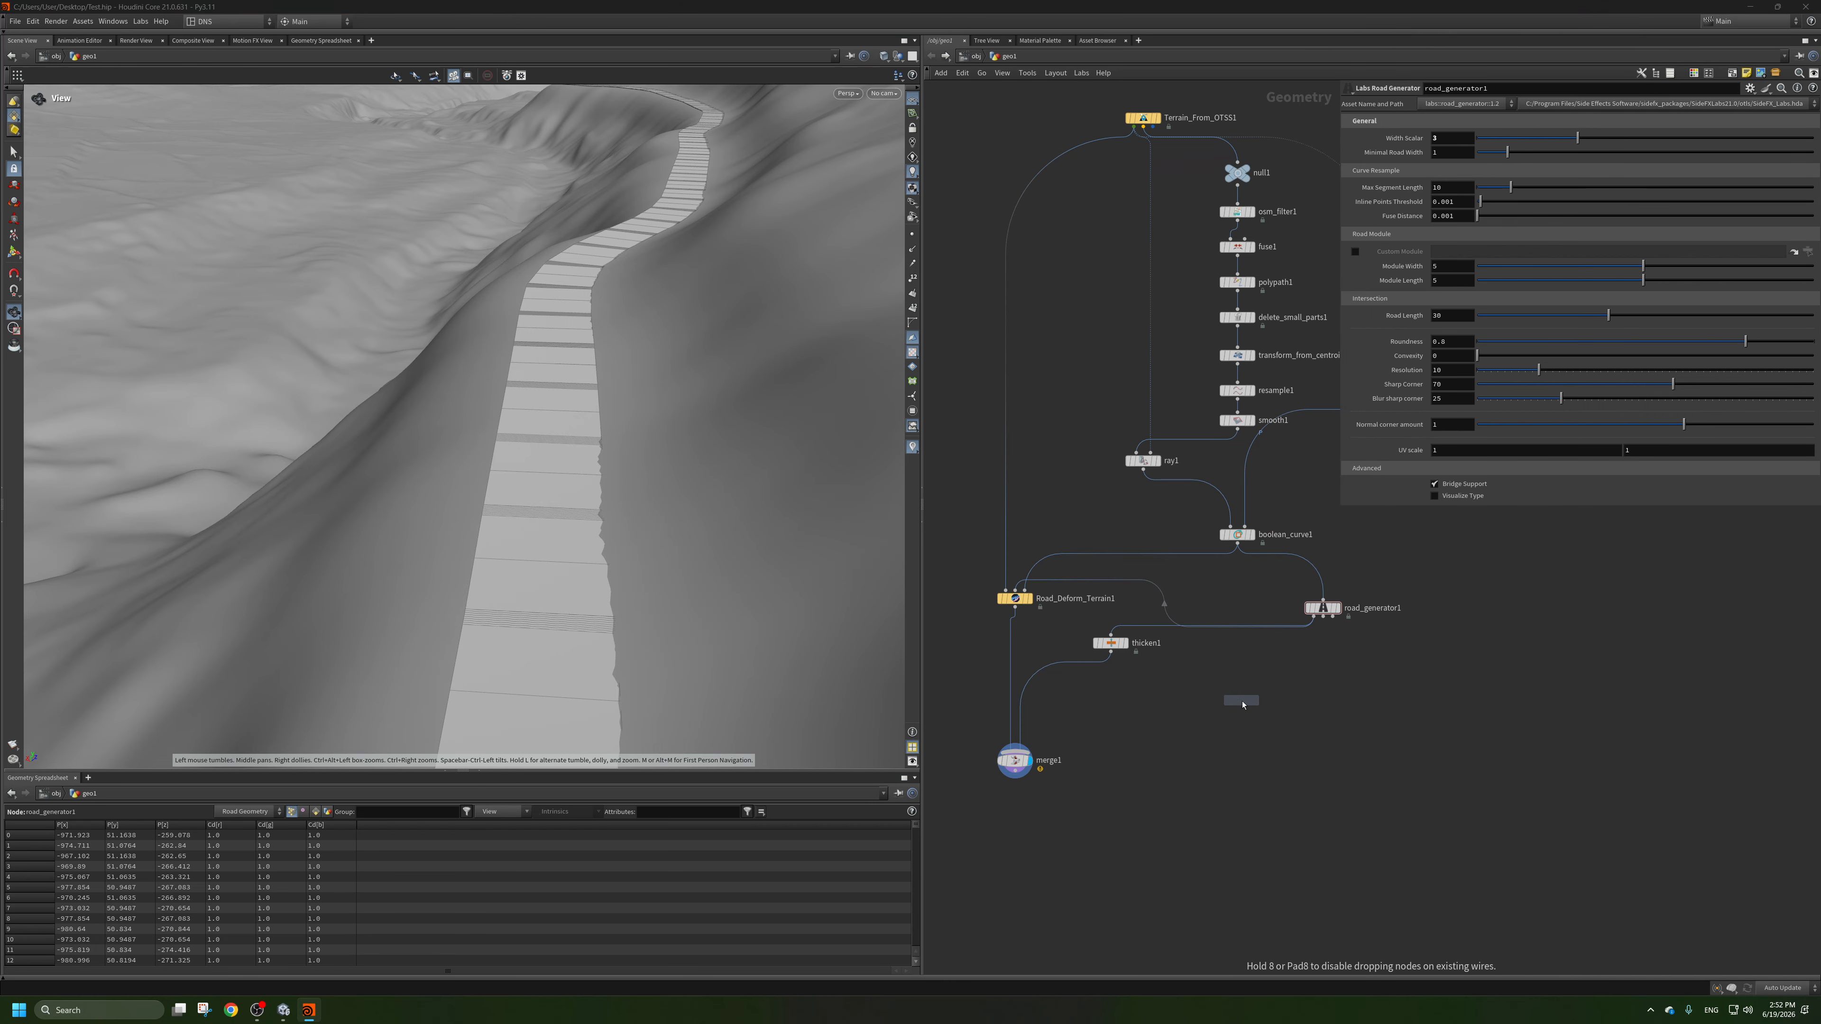
{"action": "left_click", "coordinate": [1252, 700]}
{"action": "left_click_drag", "start_coordinate": [1306, 626], "coordinate": [1245, 691]}
{"action": "left_click", "coordinate": [1264, 700]}
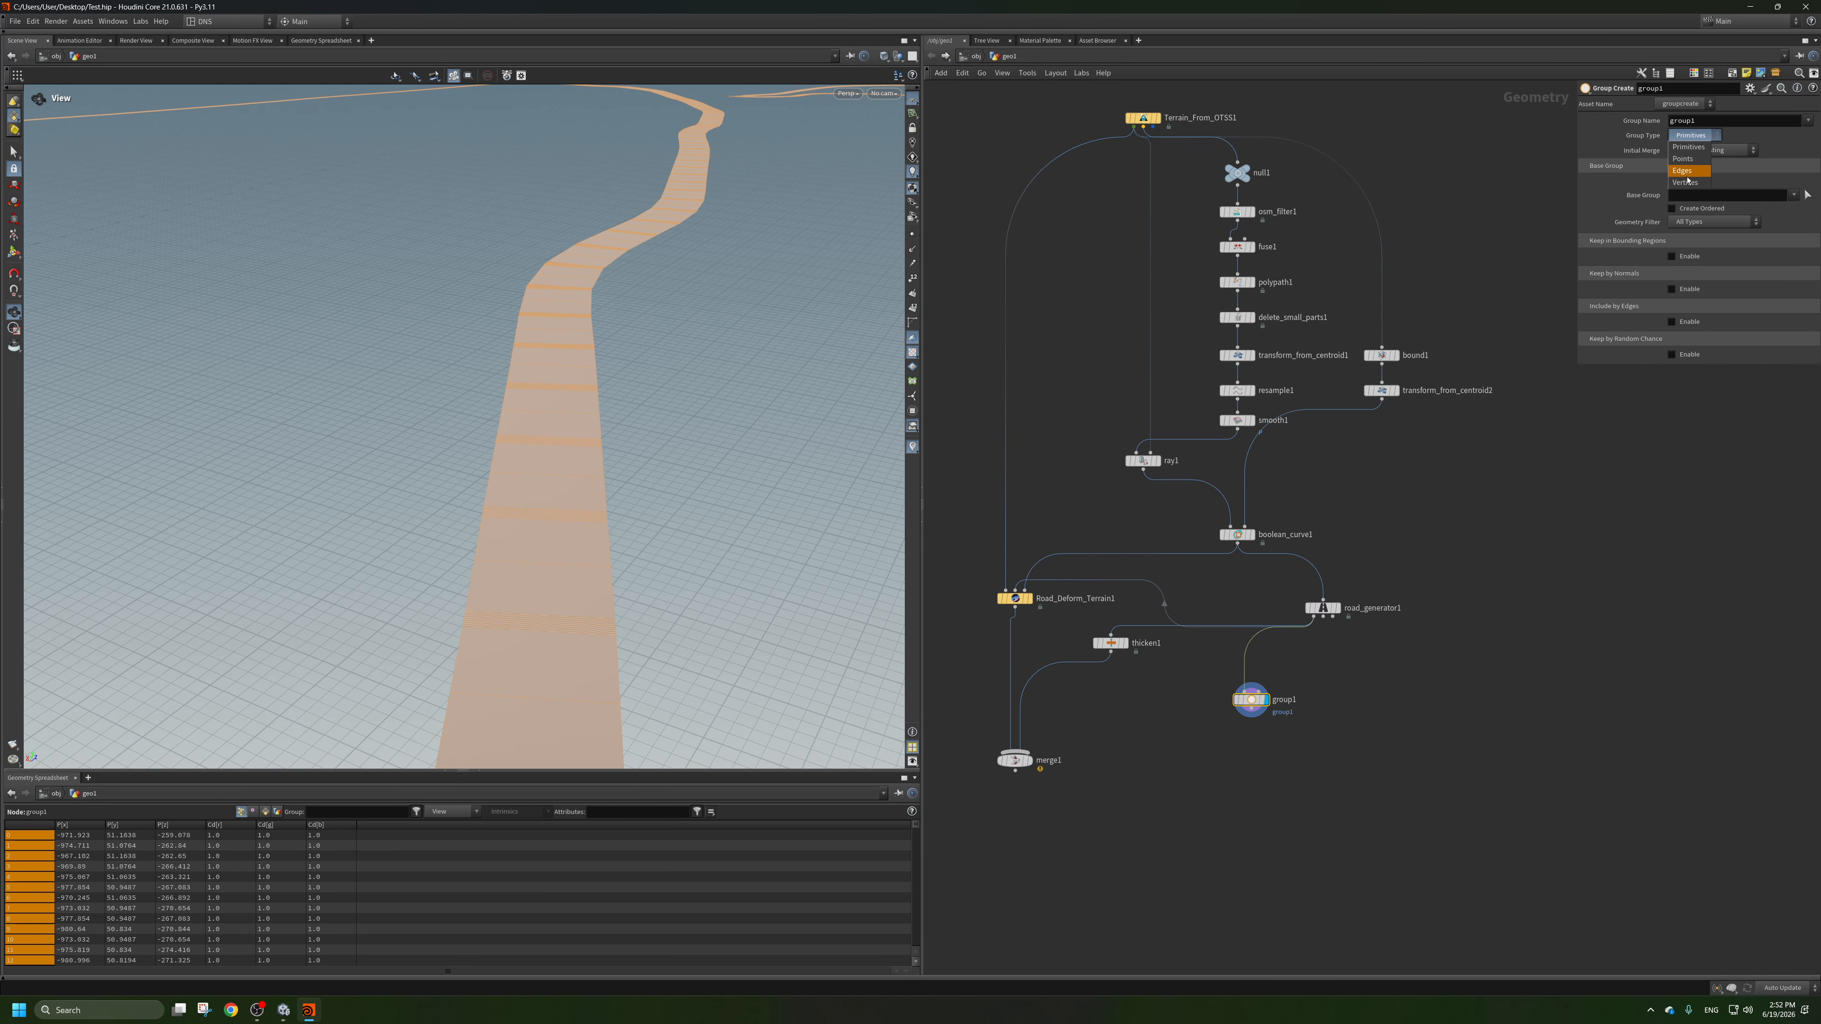
Set group1's Group Type to Edges, enable Include by Edges with Unshared Edges, and inspect the selected road edges.
{"action": "left_click", "coordinate": [1688, 176]}
{"action": "left_click", "coordinate": [1686, 184]}
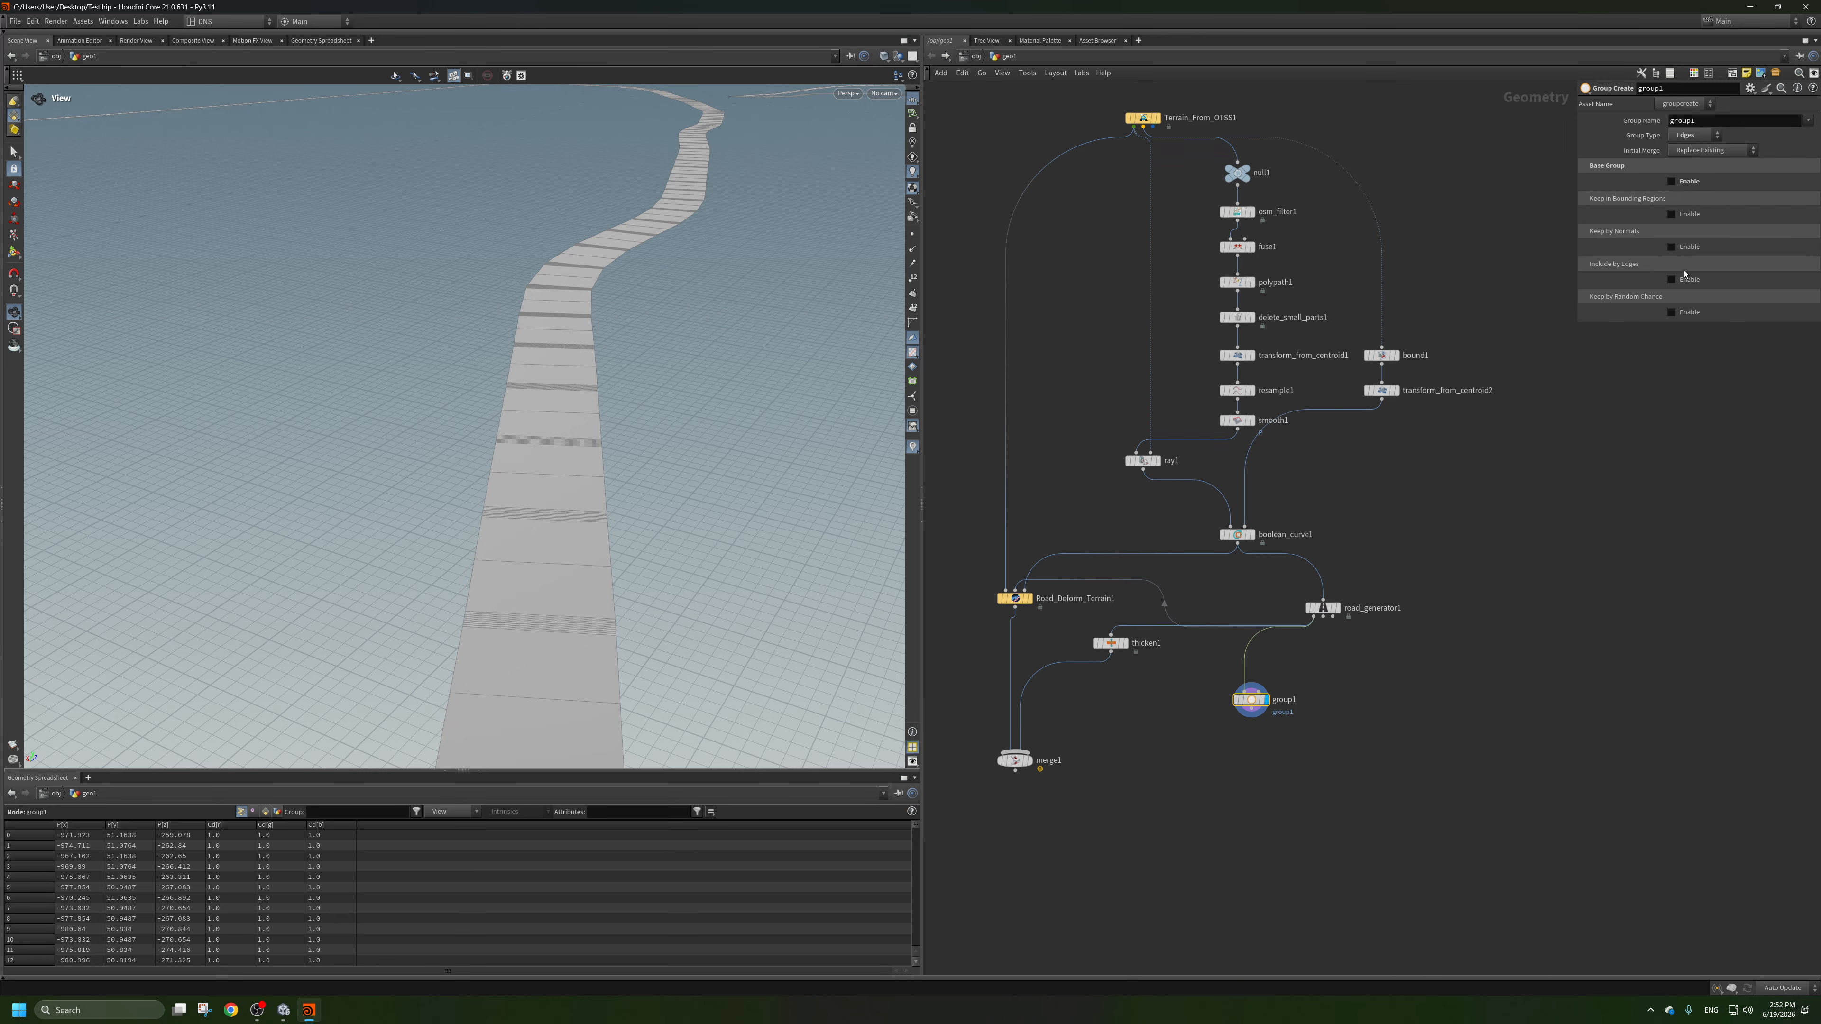
{"action": "left_click", "coordinate": [1689, 280]}
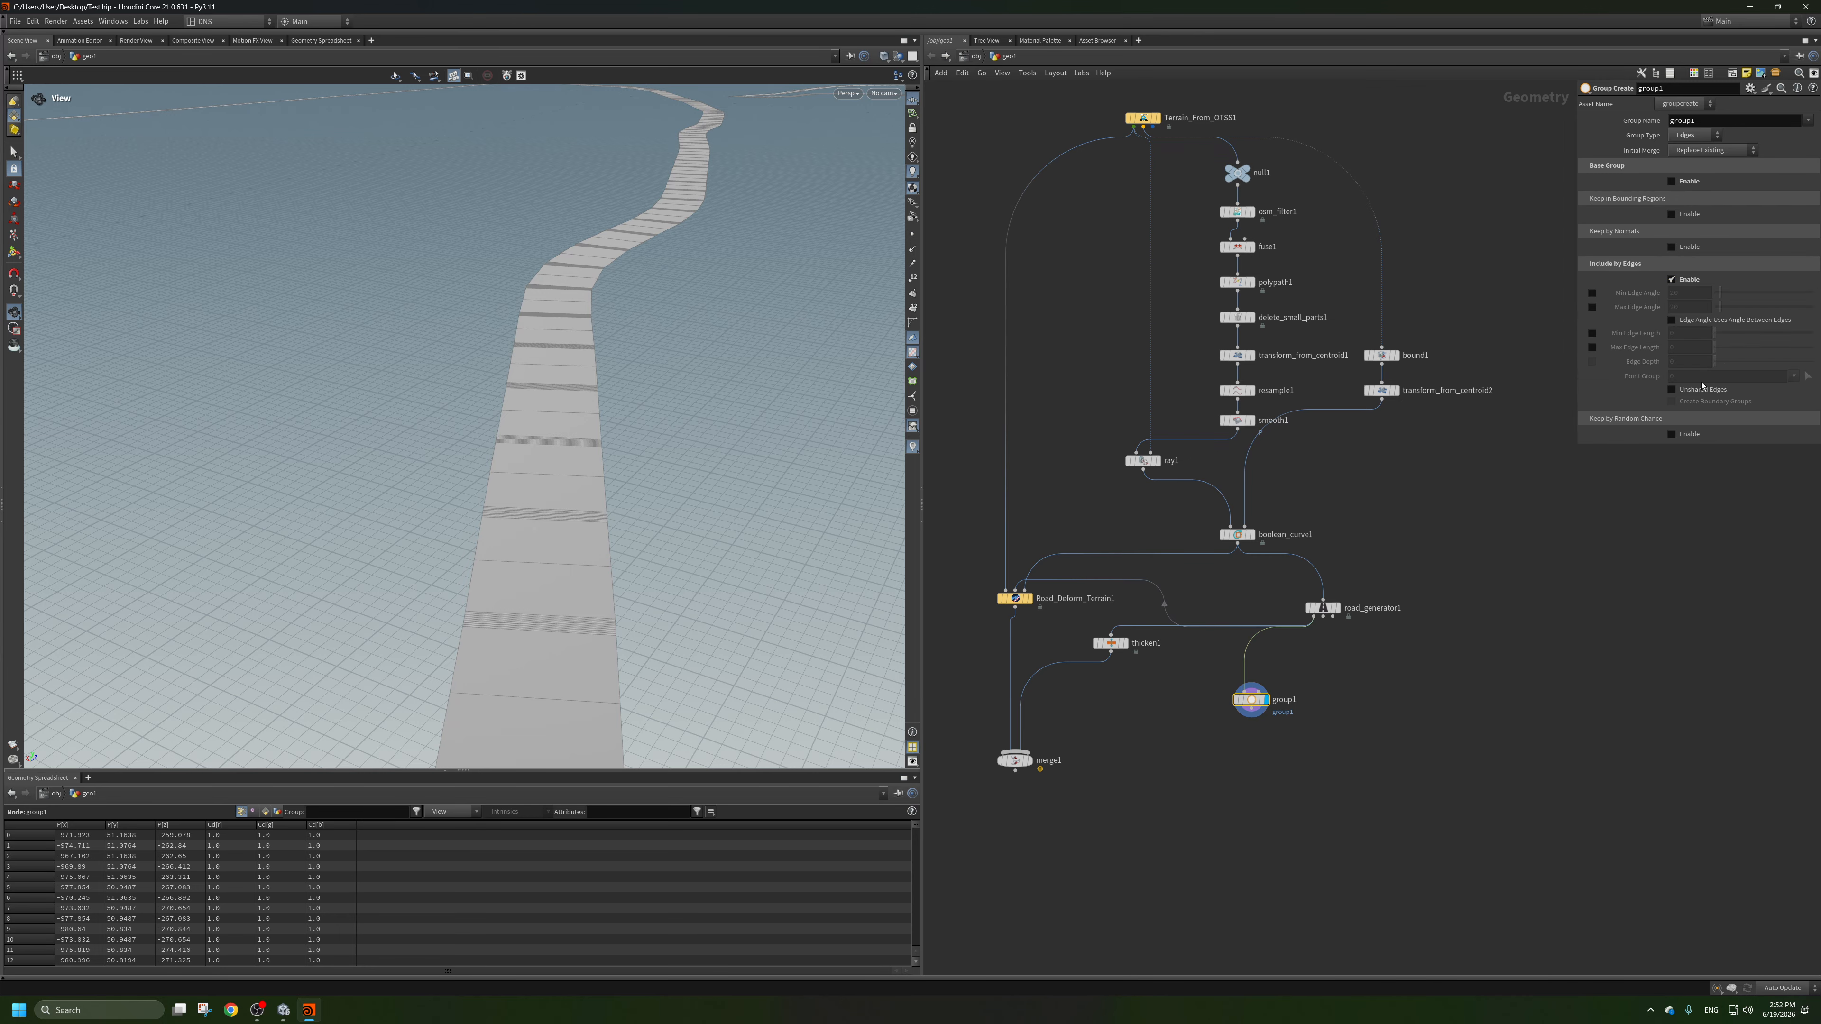
{"action": "left_click", "coordinate": [1704, 393]}
{"action": "left_click_drag", "start_coordinate": [573, 401], "coordinate": [645, 496]}
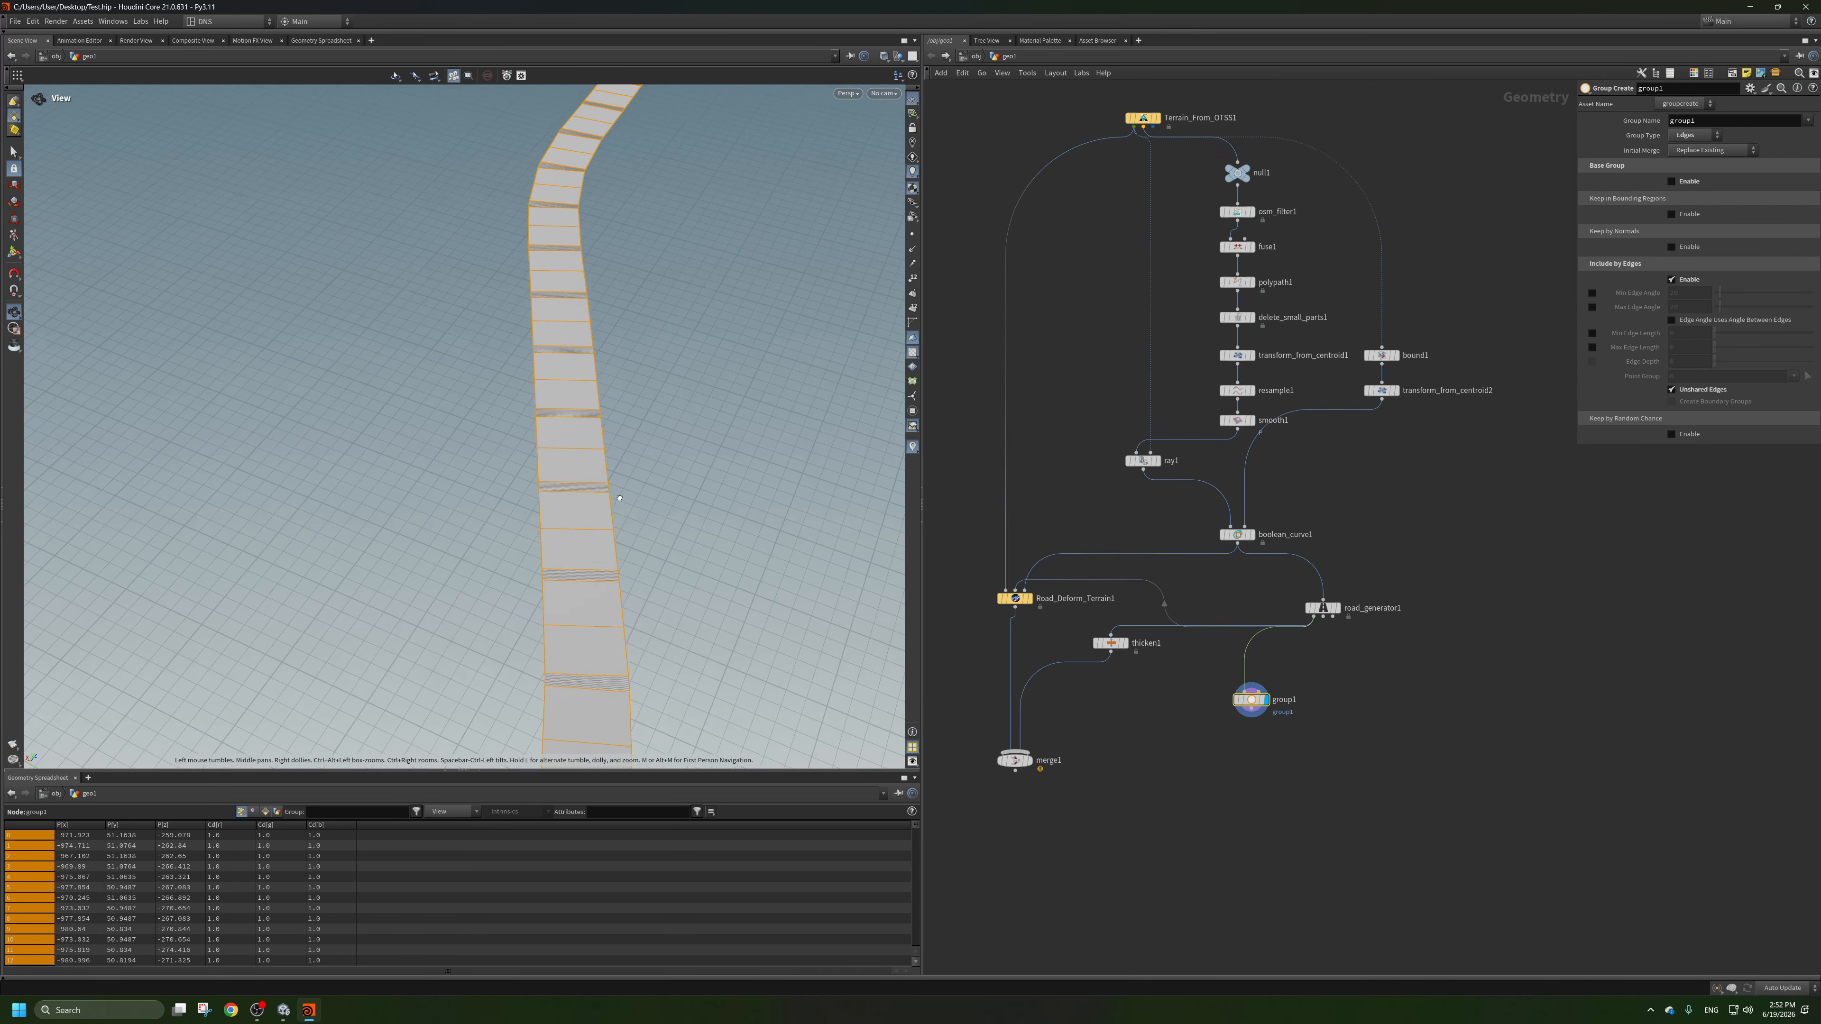
{"action": "right_click_drag", "start_coordinate": [545, 430], "coordinate": [573, 492]}
{"action": "middle_click_drag", "start_coordinate": [573, 493], "coordinate": [599, 465]}
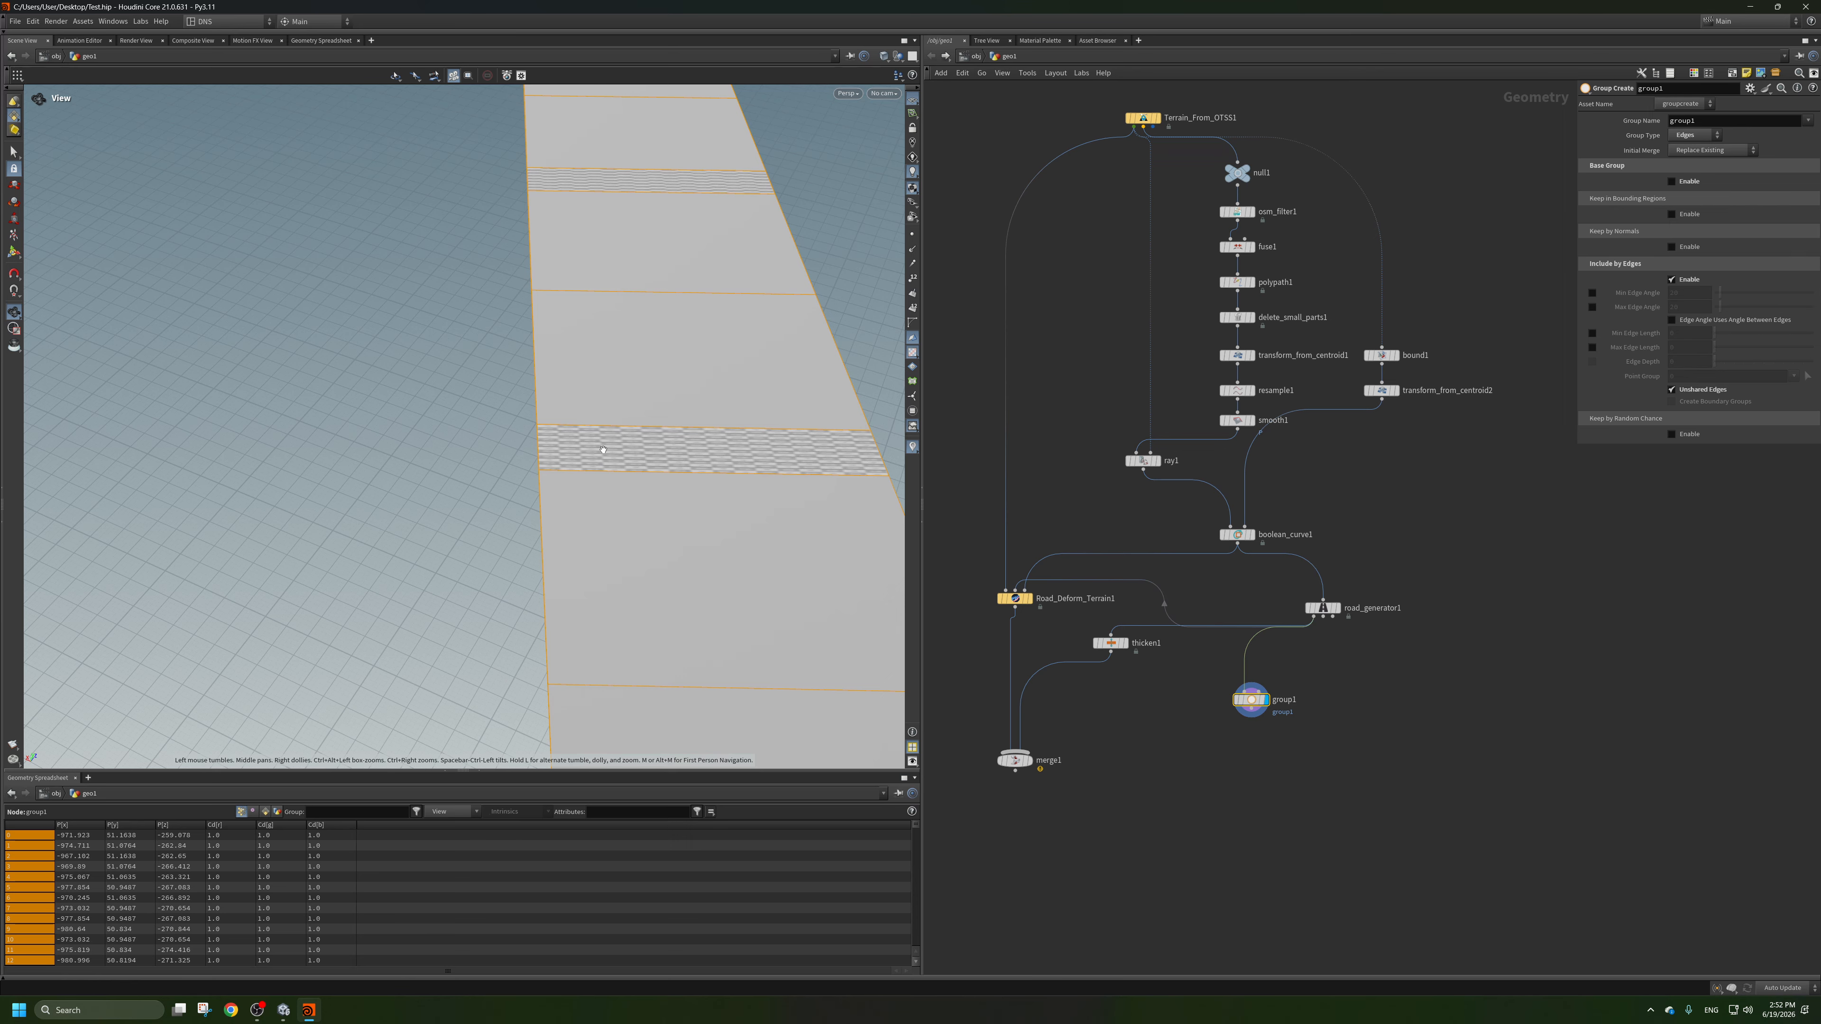
Insert a Fuse node between road_generator1 and group1 with a Snap Distance of about 0.08.
{"action": "key", "text": "Tab"}
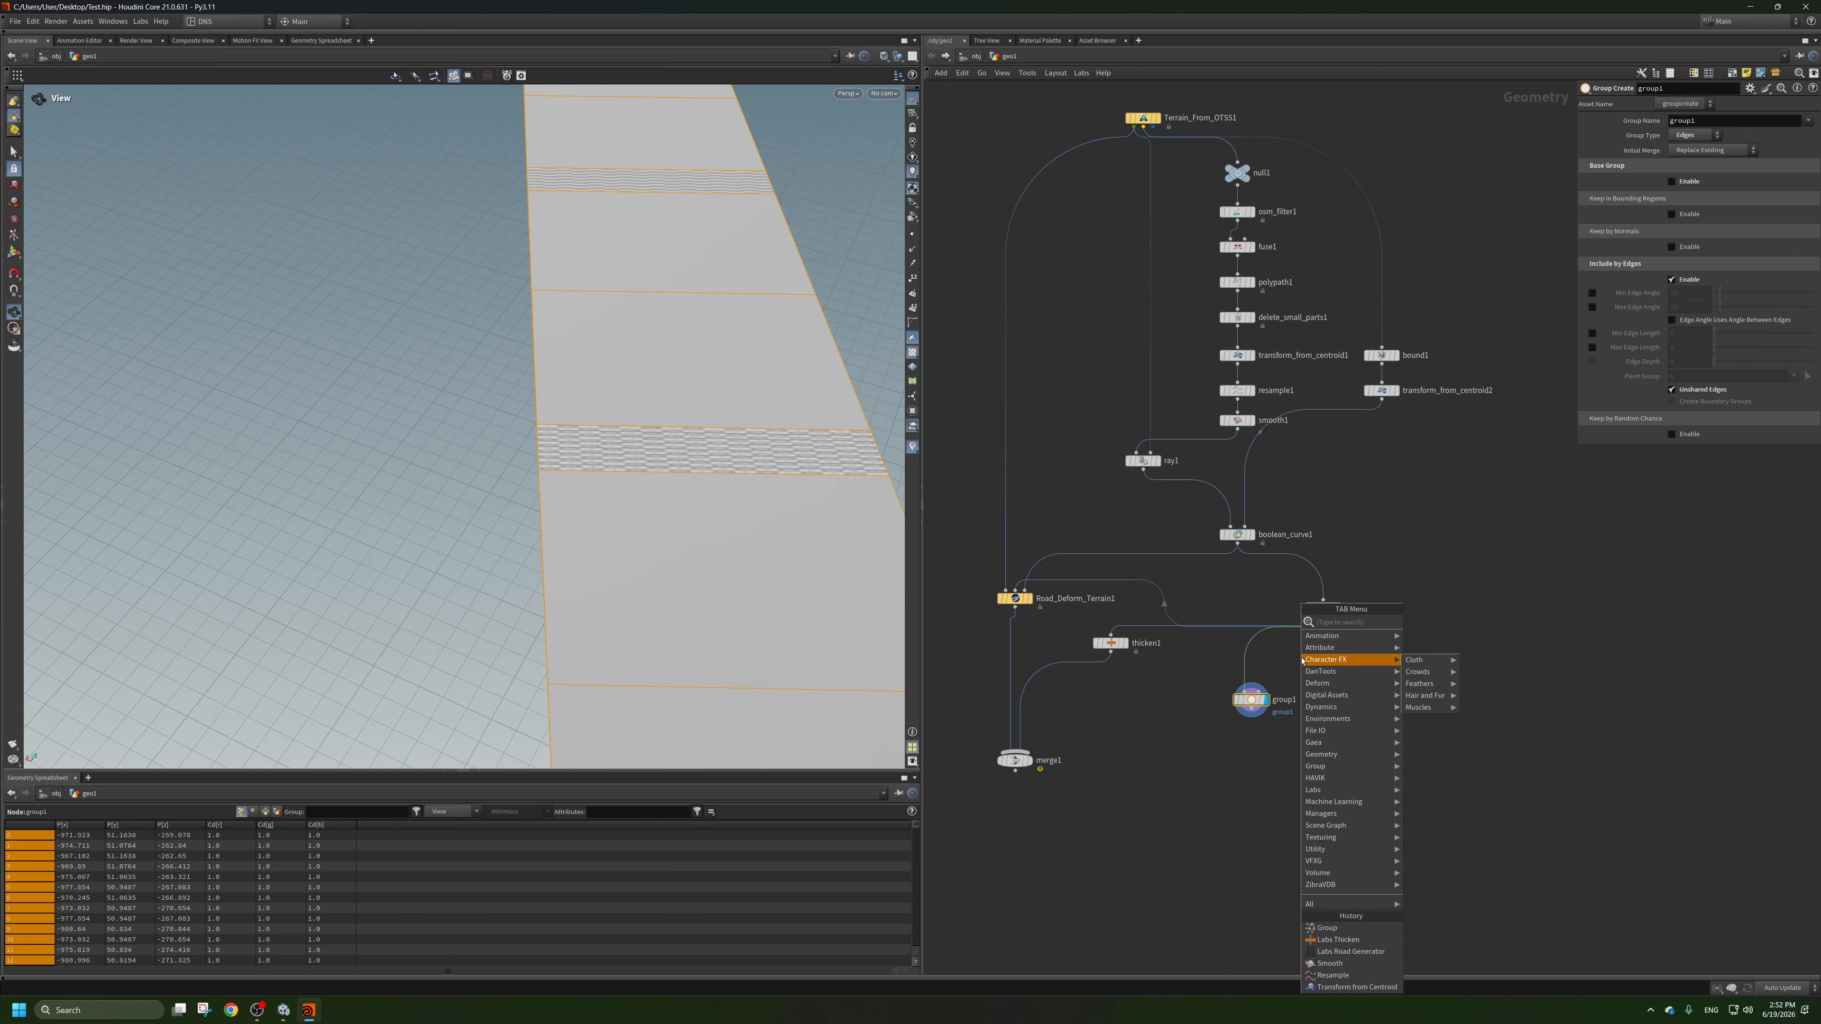
{"action": "type", "text": "fus"}
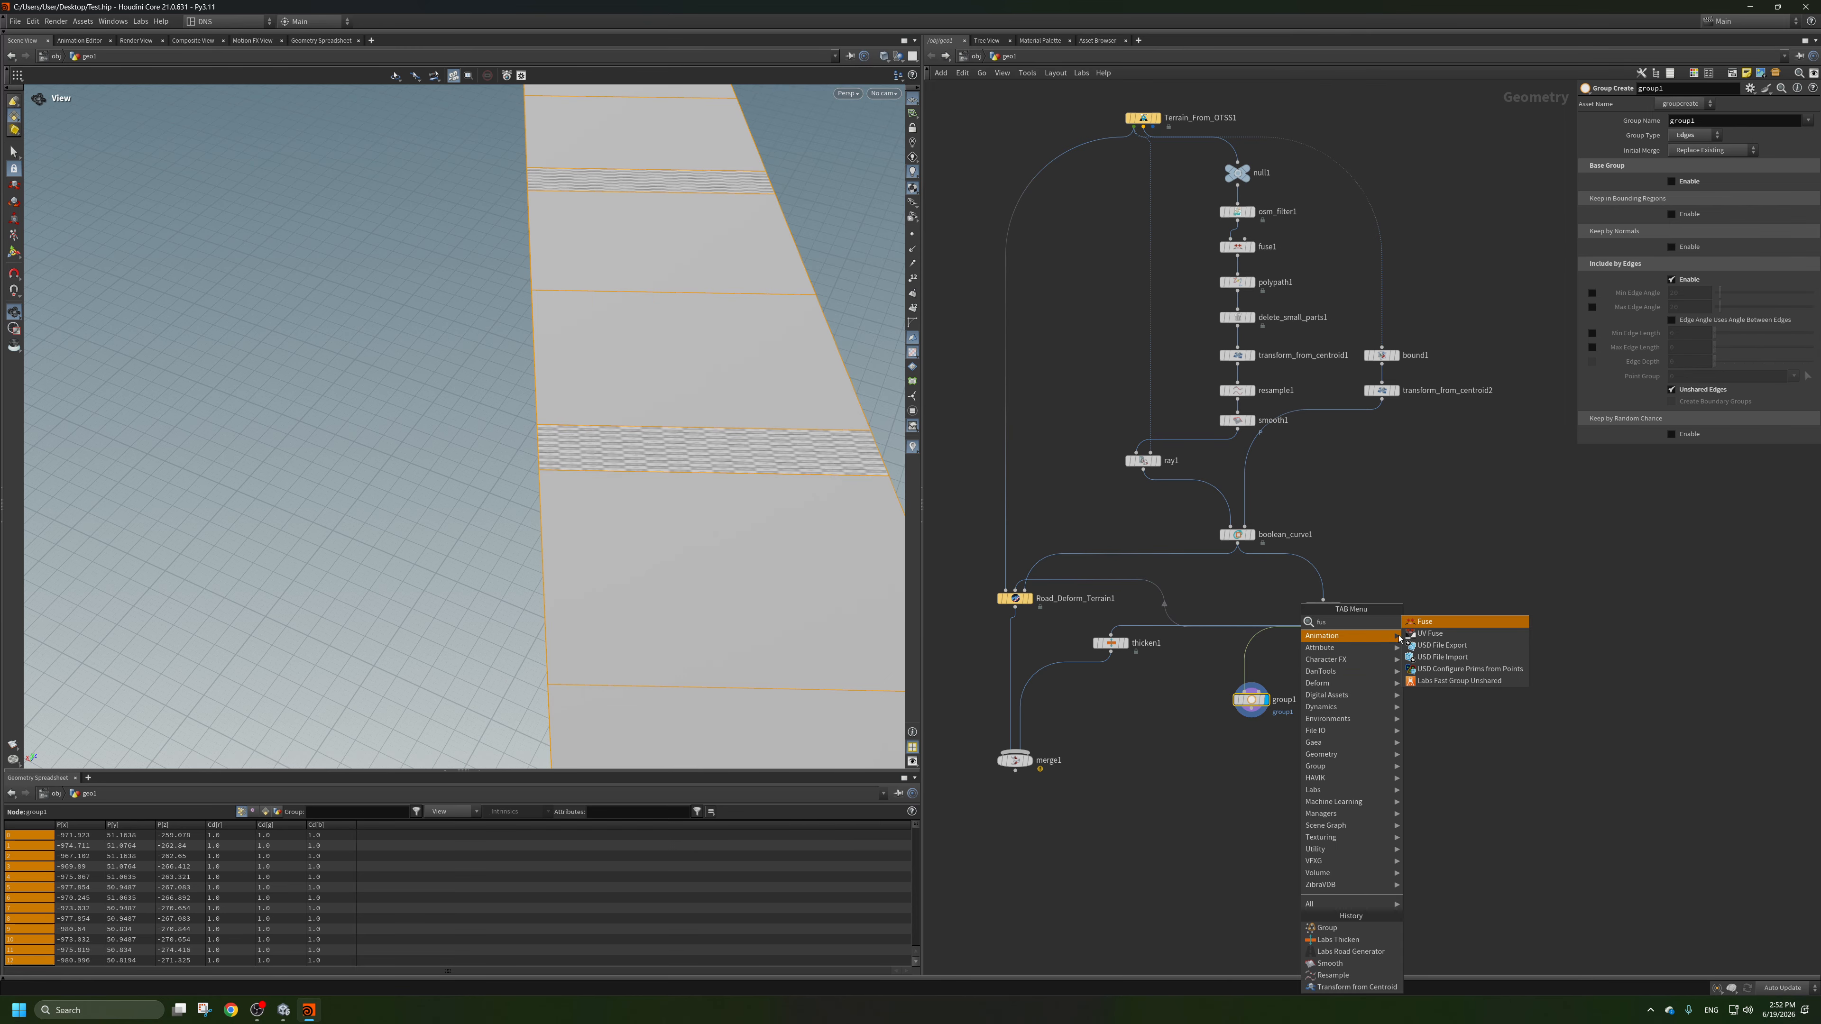
{"action": "left_click", "coordinate": [1410, 623]}
{"action": "left_click", "coordinate": [1247, 663]}
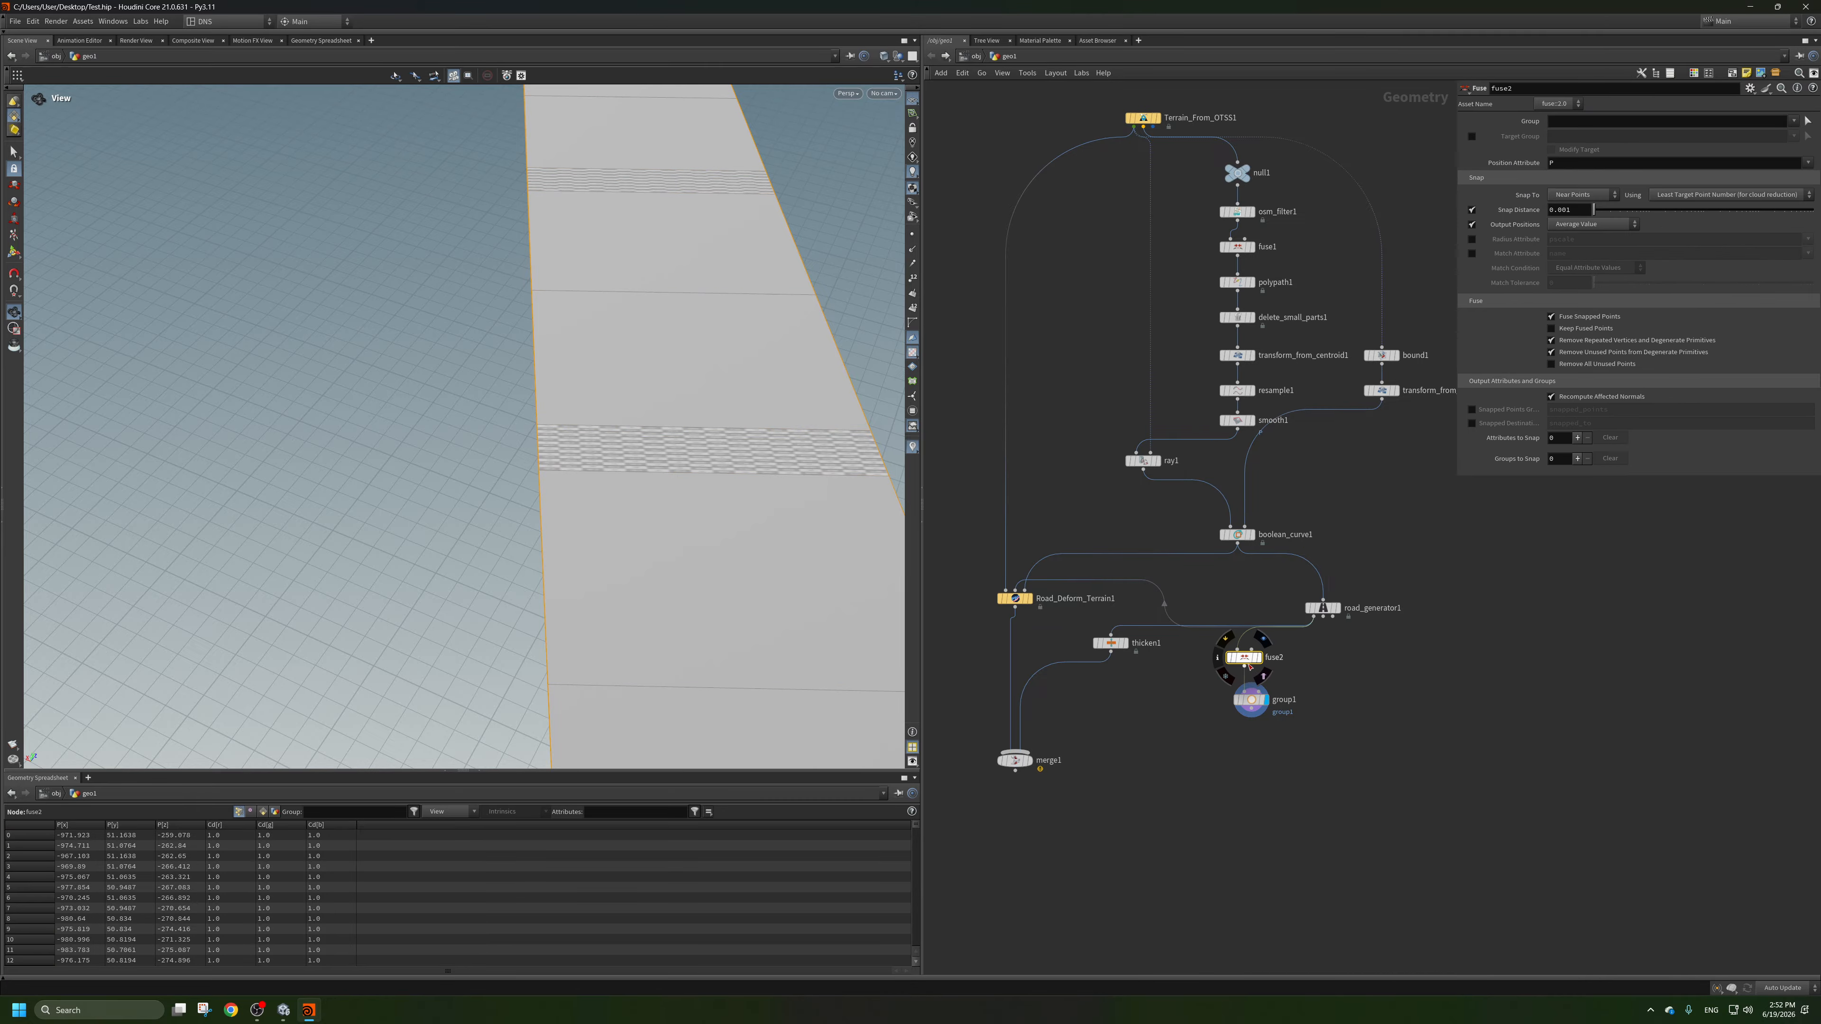
{"action": "right_click_drag", "start_coordinate": [427, 501], "coordinate": [779, 467]}
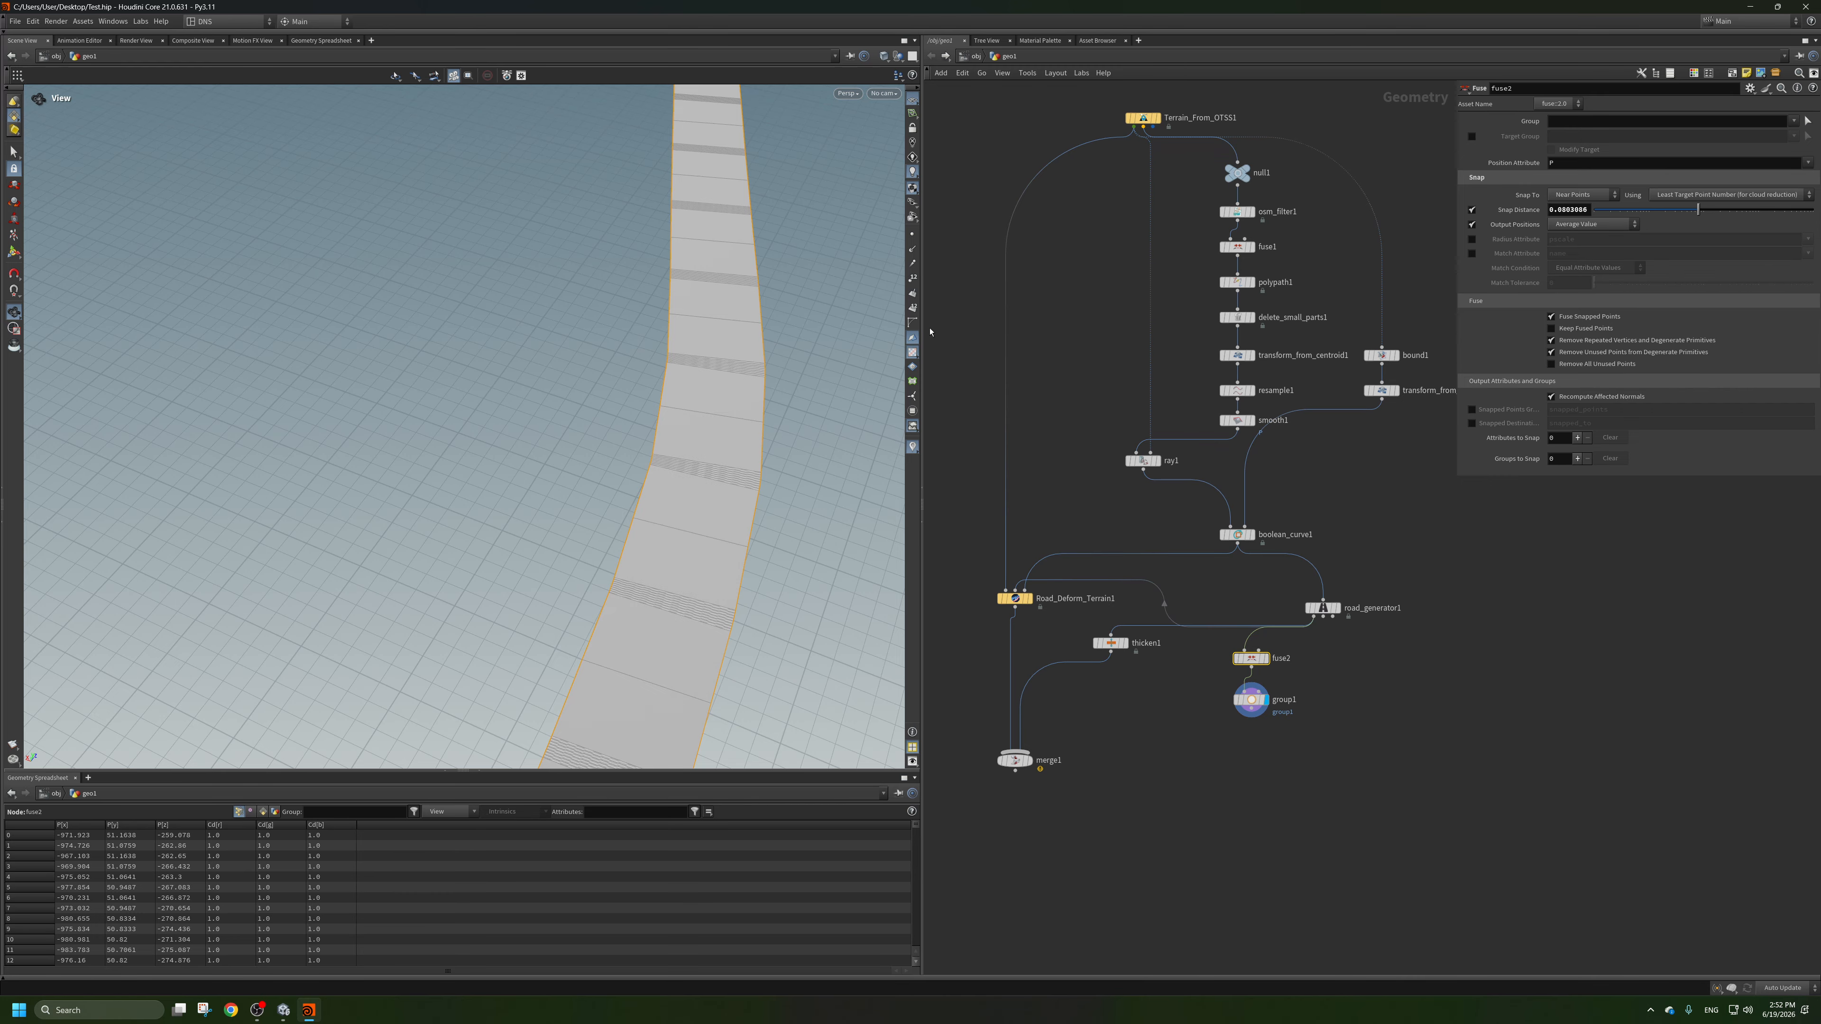
Examine the grouped outer edges of the fused road around the red junction.
{"action": "scroll", "coordinate": [711, 374], "scroll_direction": "down", "scroll_amount": 10}
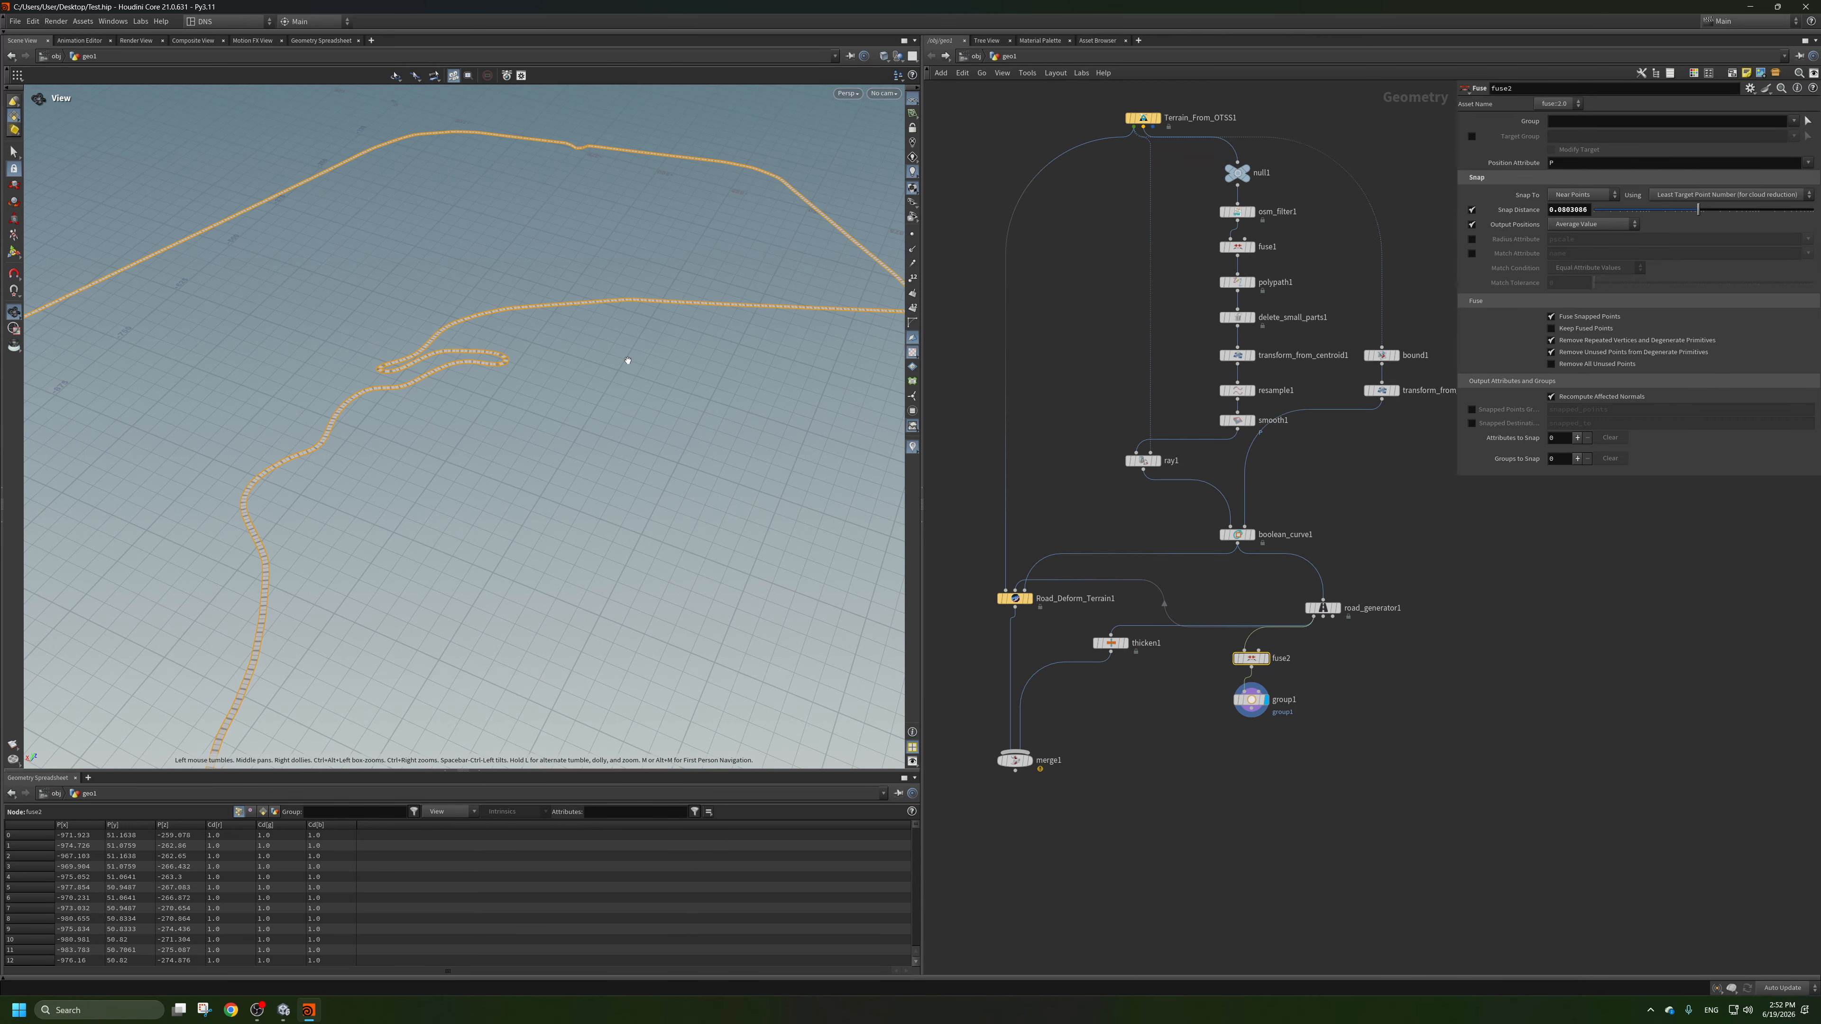
{"action": "scroll", "coordinate": [628, 361], "scroll_direction": "up", "scroll_amount": 10}
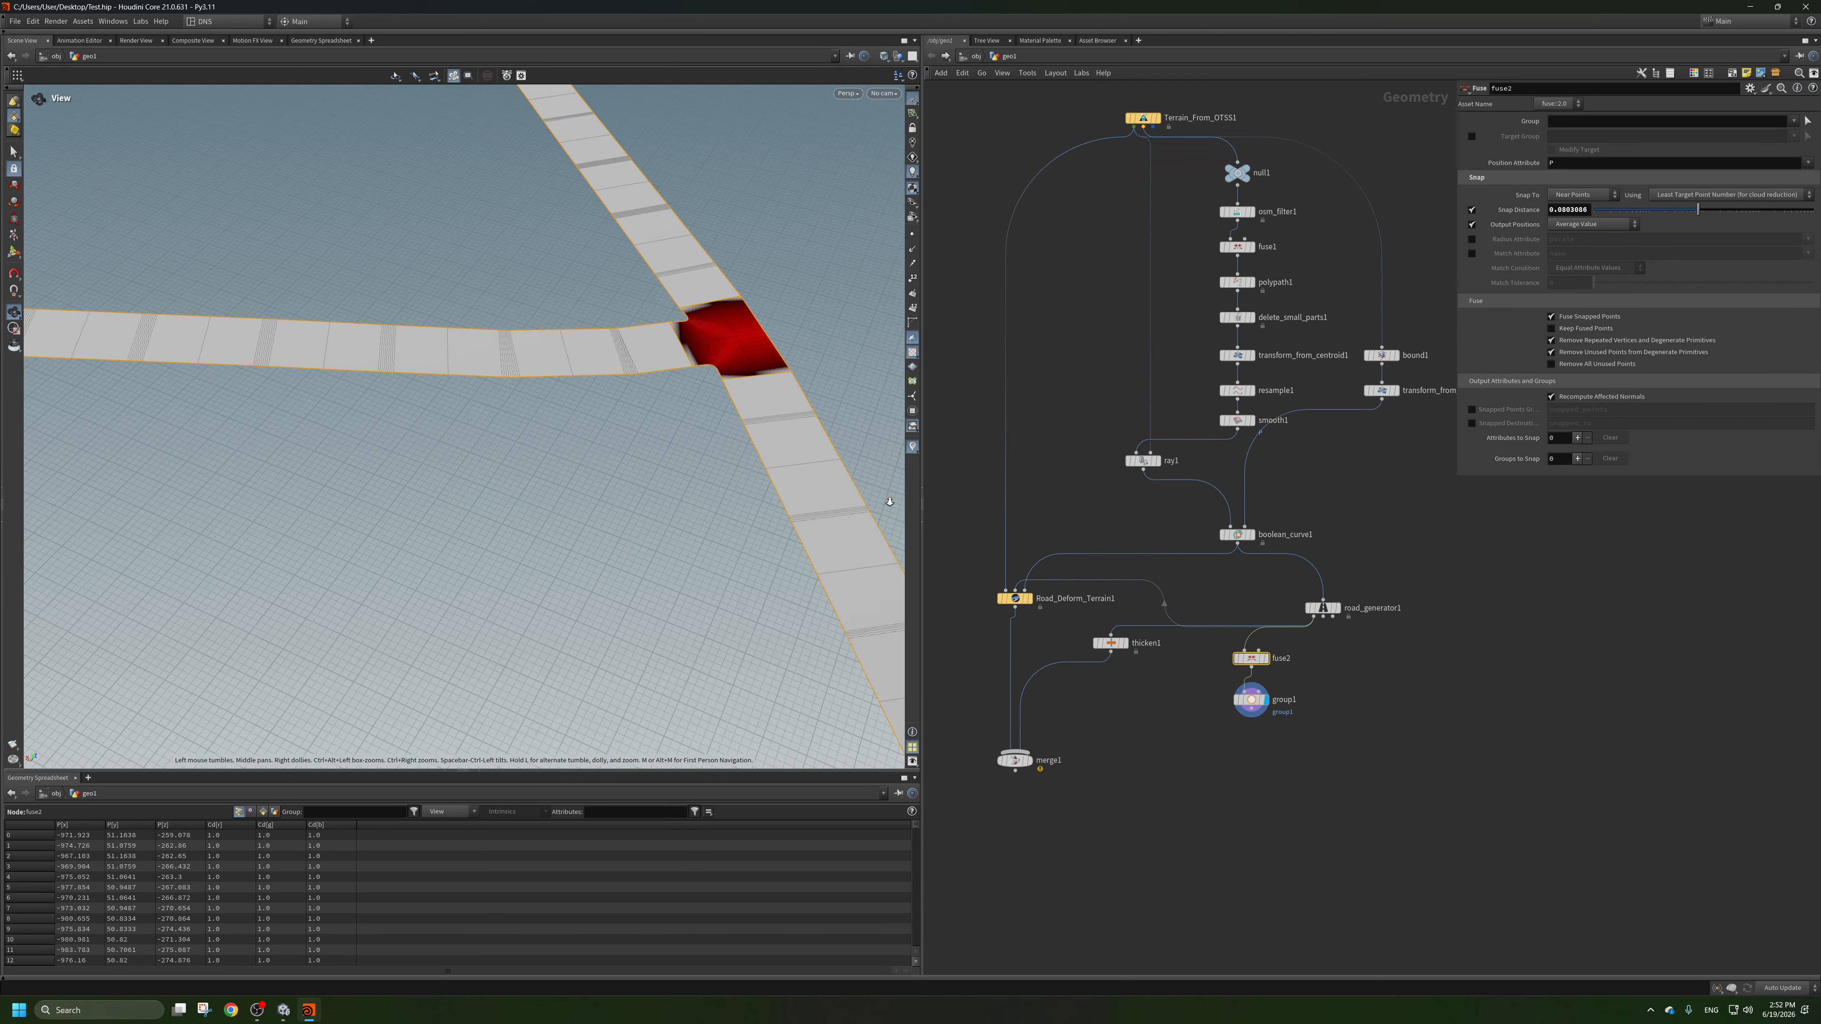
{"action": "scroll", "coordinate": [889, 501], "scroll_direction": "down", "scroll_amount": 5}
{"action": "scroll", "coordinate": [634, 474], "scroll_direction": "up", "scroll_amount": 8}
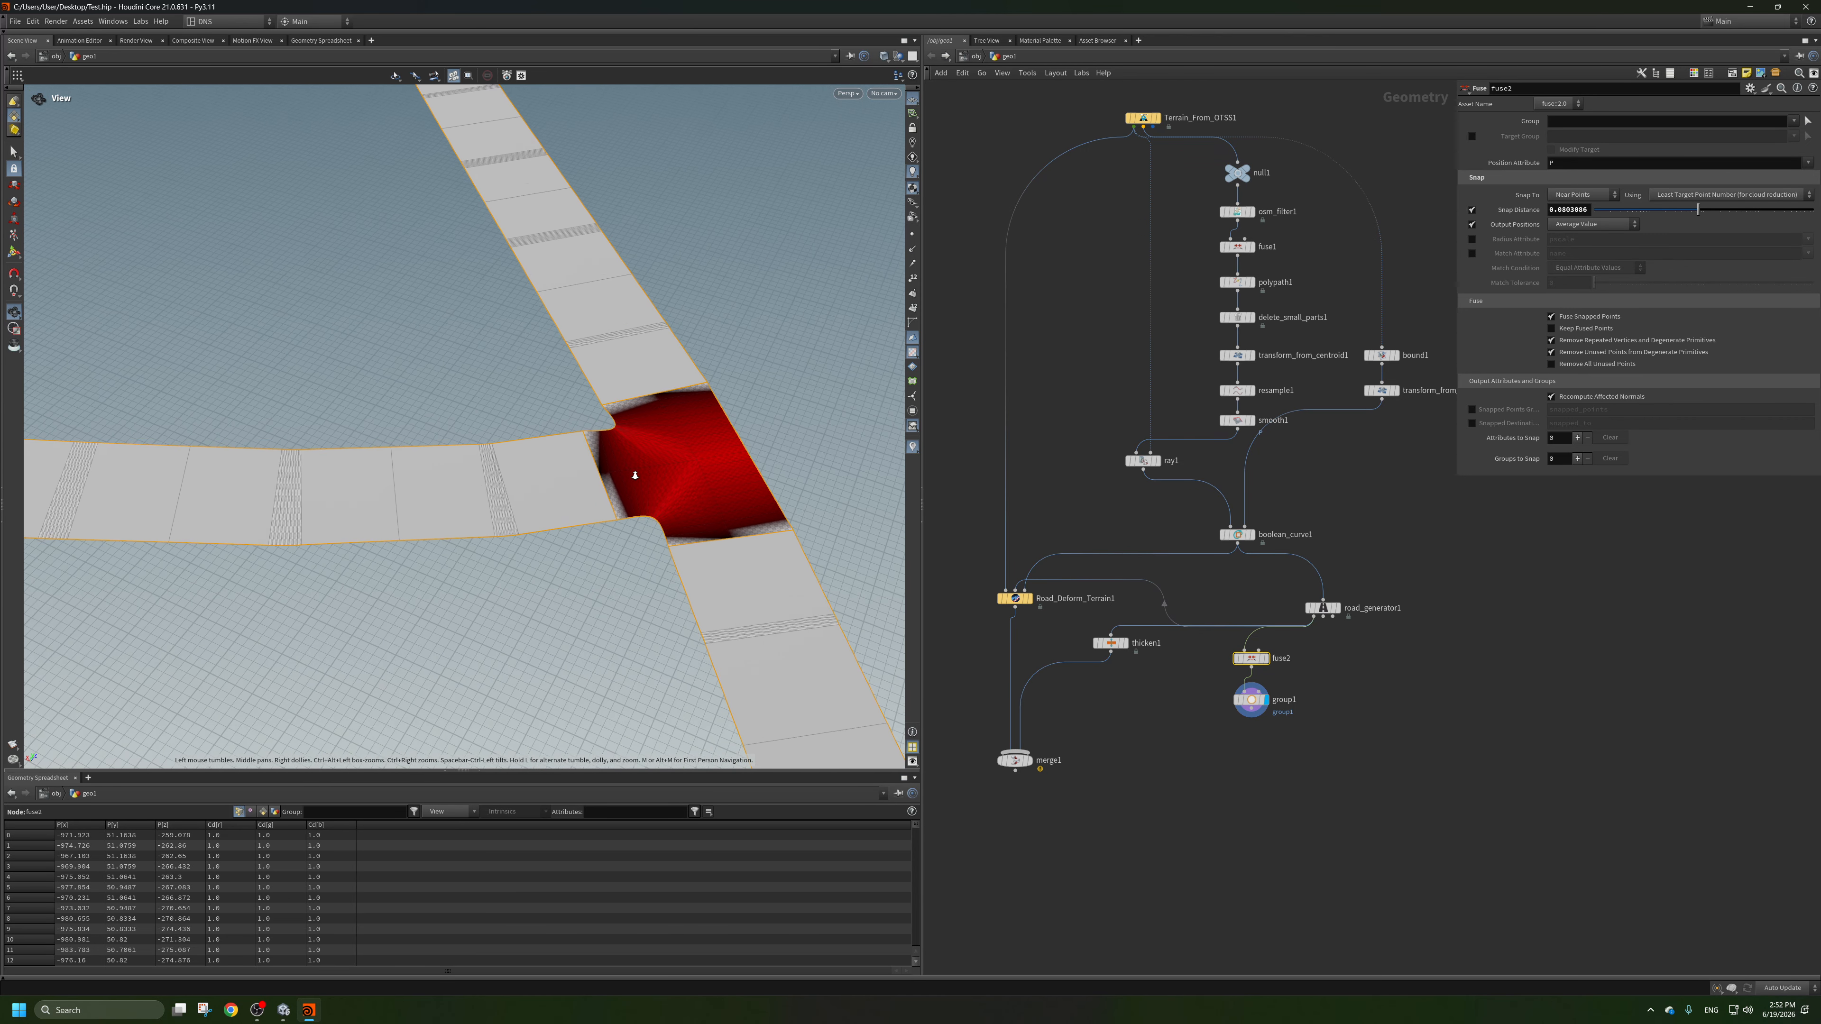
{"action": "scroll", "coordinate": [634, 475], "scroll_direction": "down", "scroll_amount": 12}
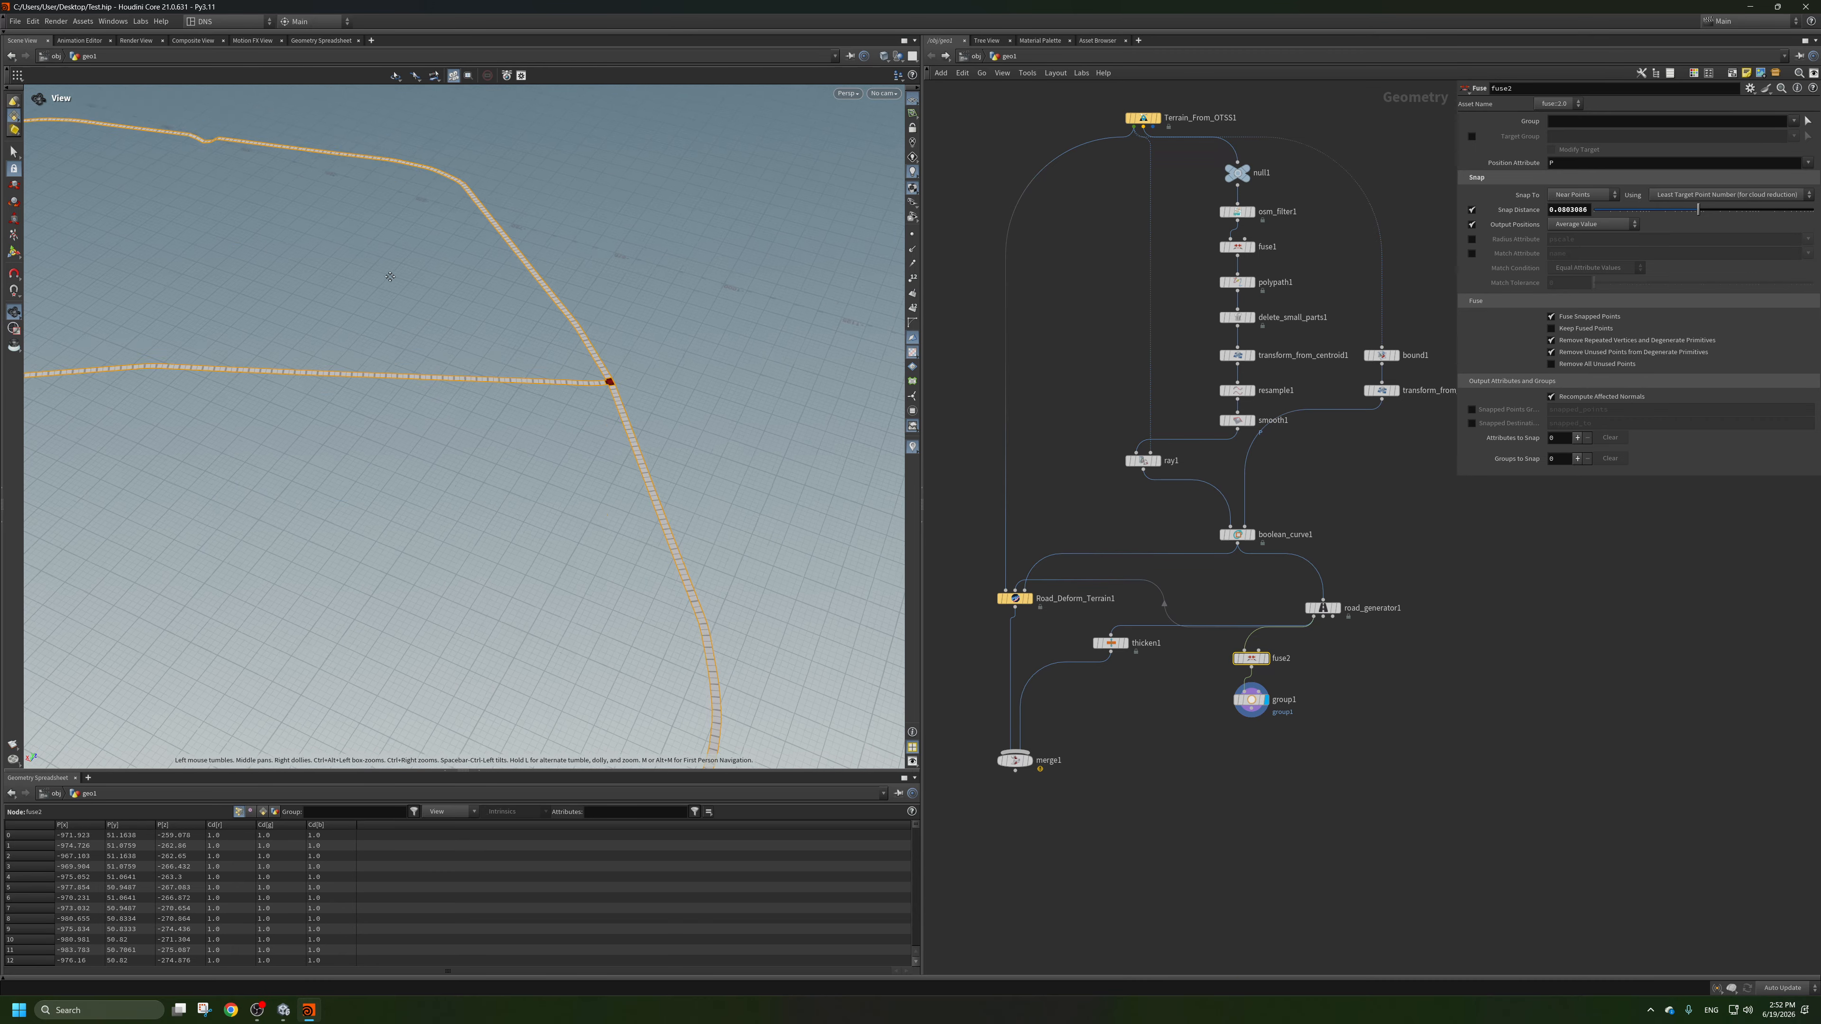
Examine the grouped edges along the rest of the road network, including its bends and other junctions.
{"action": "middle_click_drag", "start_coordinate": [629, 576], "coordinate": [581, 247]}
{"action": "scroll", "coordinate": [529, 480], "scroll_direction": "down", "scroll_amount": 4}
{"action": "middle_click_drag", "start_coordinate": [864, 561], "coordinate": [402, 403]}
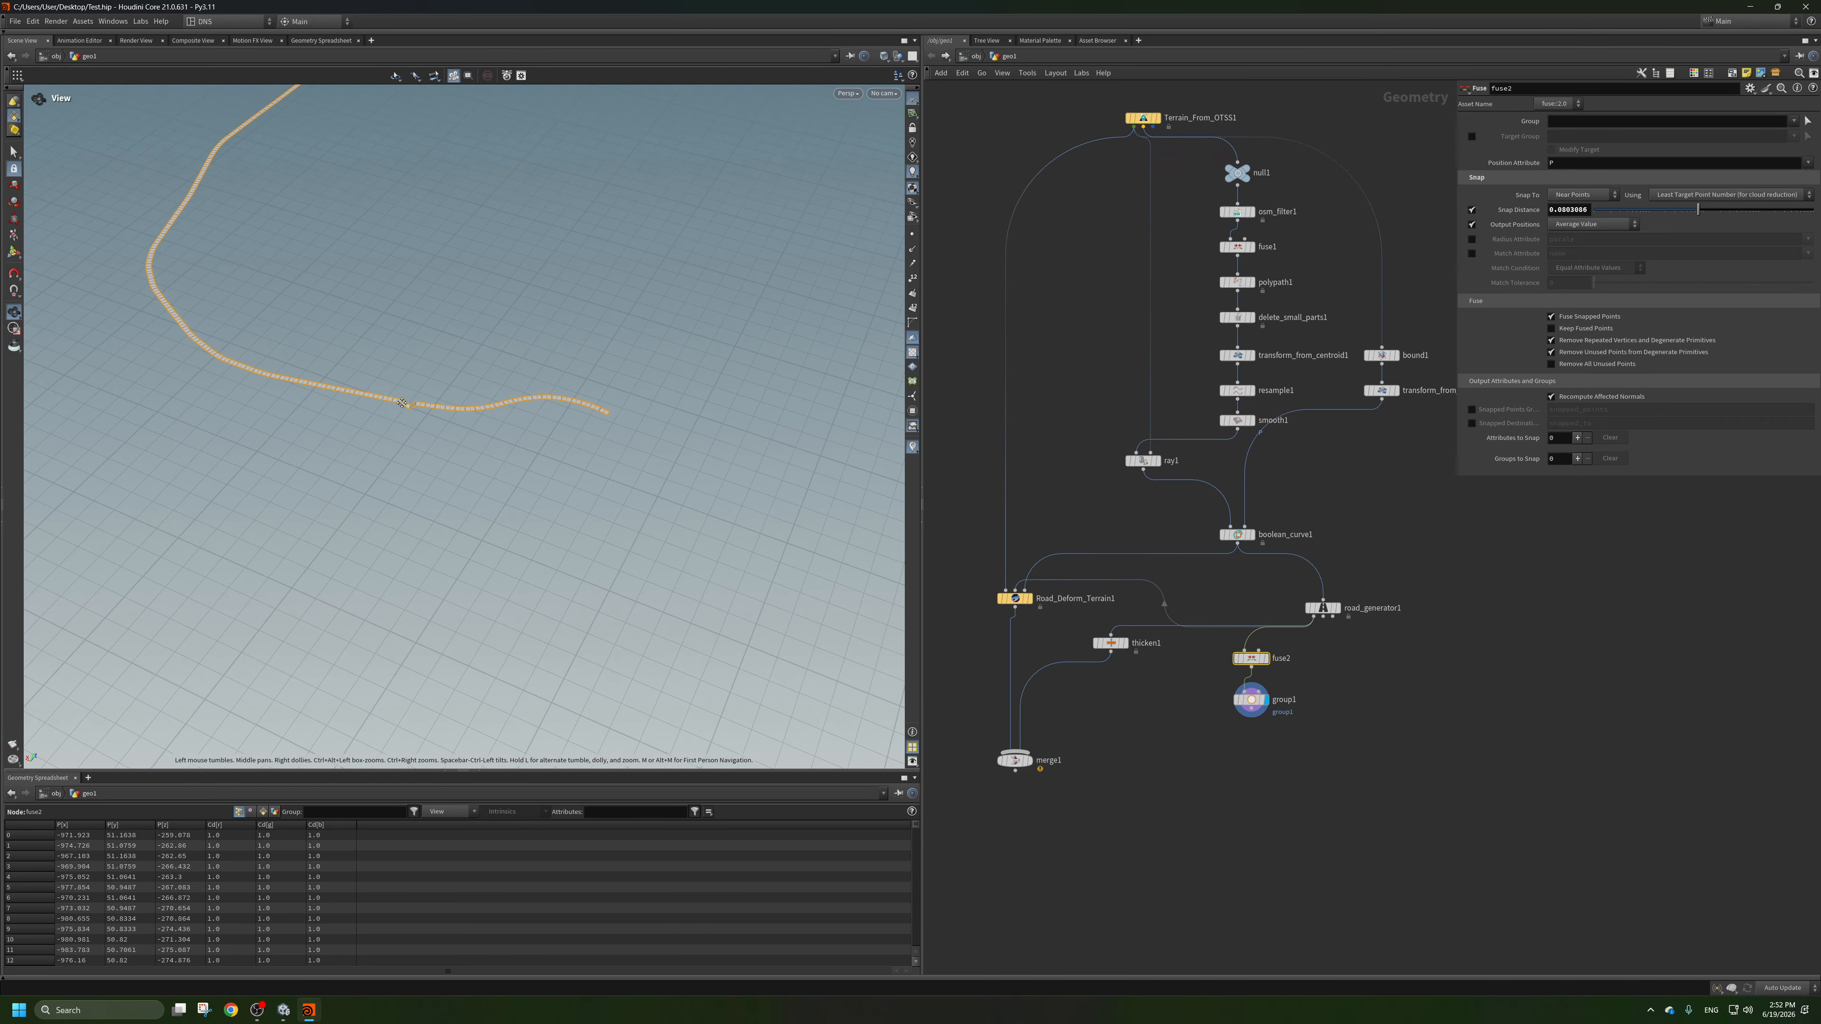
{"action": "right_click_drag", "start_coordinate": [402, 403], "coordinate": [175, 387]}
{"action": "middle_click_drag", "start_coordinate": [175, 386], "coordinate": [674, 513]}
{"action": "right_click_drag", "start_coordinate": [379, 405], "coordinate": [670, 370]}
{"action": "middle_click_drag", "start_coordinate": [358, 496], "coordinate": [566, 616]}
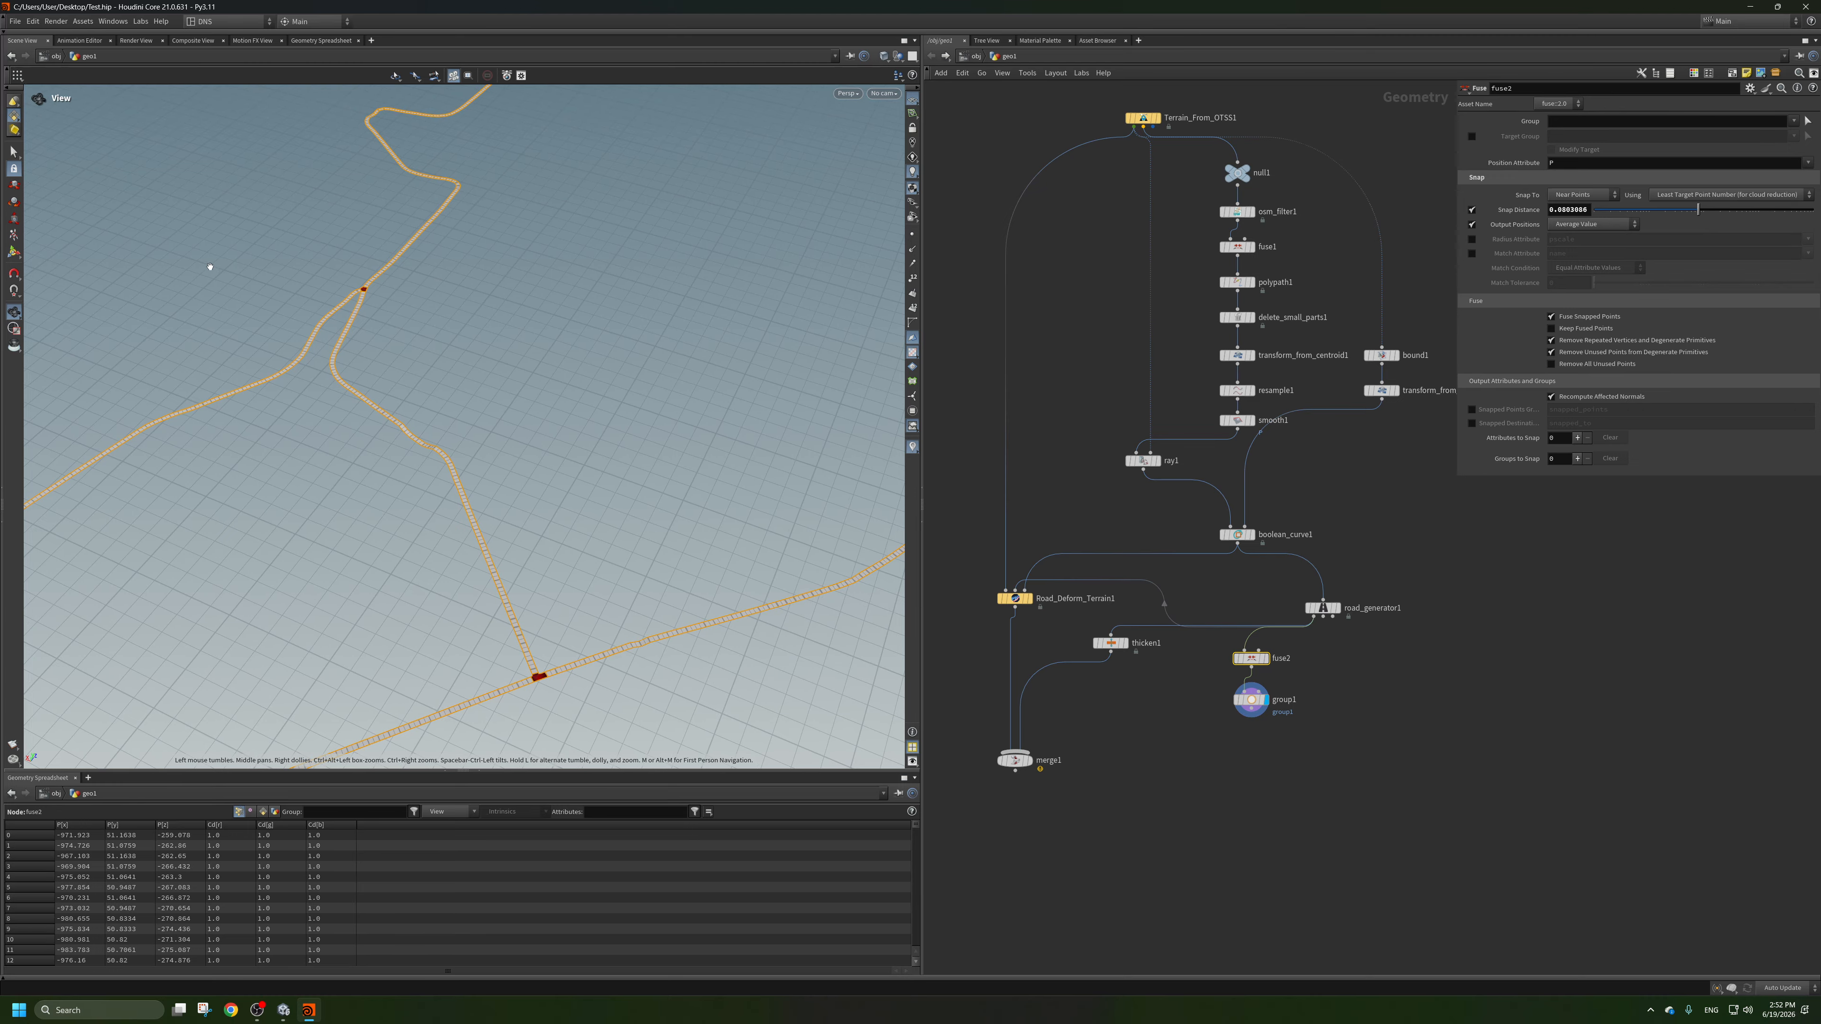
{"action": "right_click_drag", "start_coordinate": [210, 266], "coordinate": [972, 363]}
{"action": "left_click_drag", "start_coordinate": [363, 407], "coordinate": [484, 465]}
{"action": "right_click_drag", "start_coordinate": [484, 465], "coordinate": [286, 502]}
{"action": "middle_click_drag", "start_coordinate": [494, 610], "coordinate": [341, 407]}
{"action": "right_click_drag", "start_coordinate": [342, 407], "coordinate": [287, 445]}
{"action": "middle_click_drag", "start_coordinate": [445, 450], "coordinate": [341, 346]}
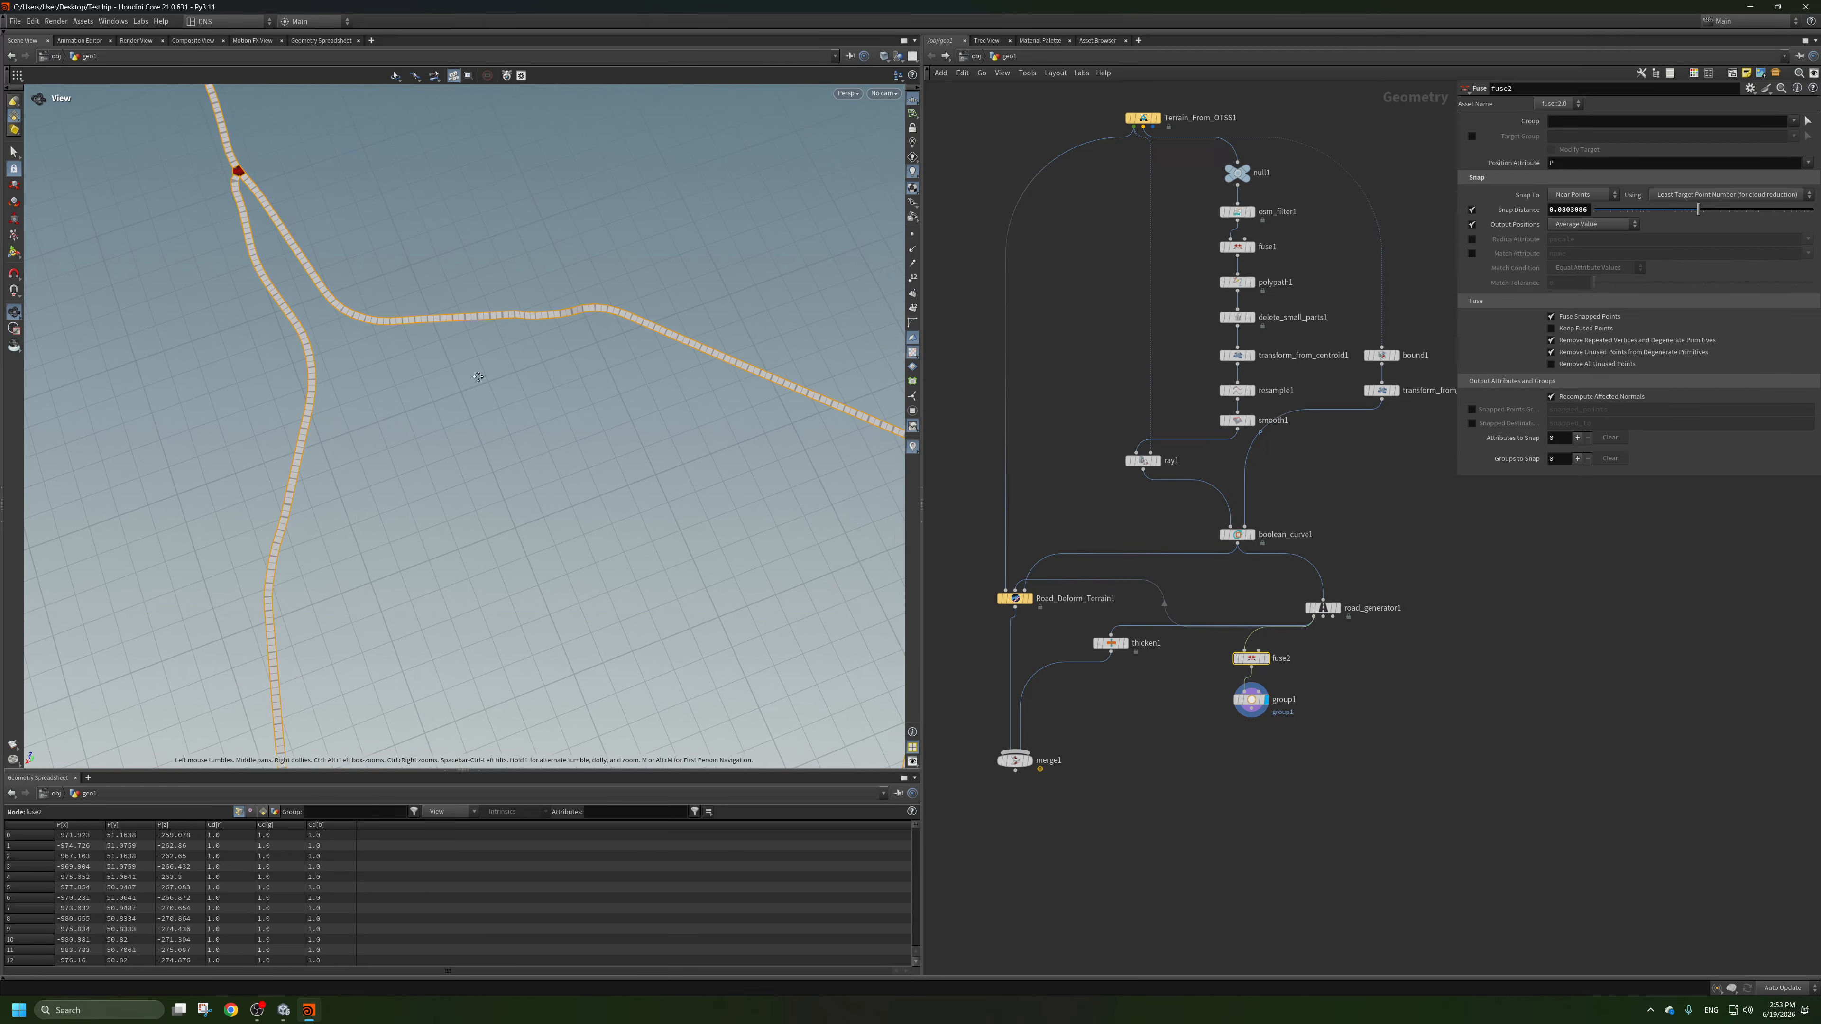
{"action": "middle_click_drag", "start_coordinate": [520, 422], "coordinate": [244, 414]}
{"action": "right_click_drag", "start_coordinate": [502, 459], "coordinate": [800, 388]}
{"action": "middle_click_drag", "start_coordinate": [800, 388], "coordinate": [557, 411]}
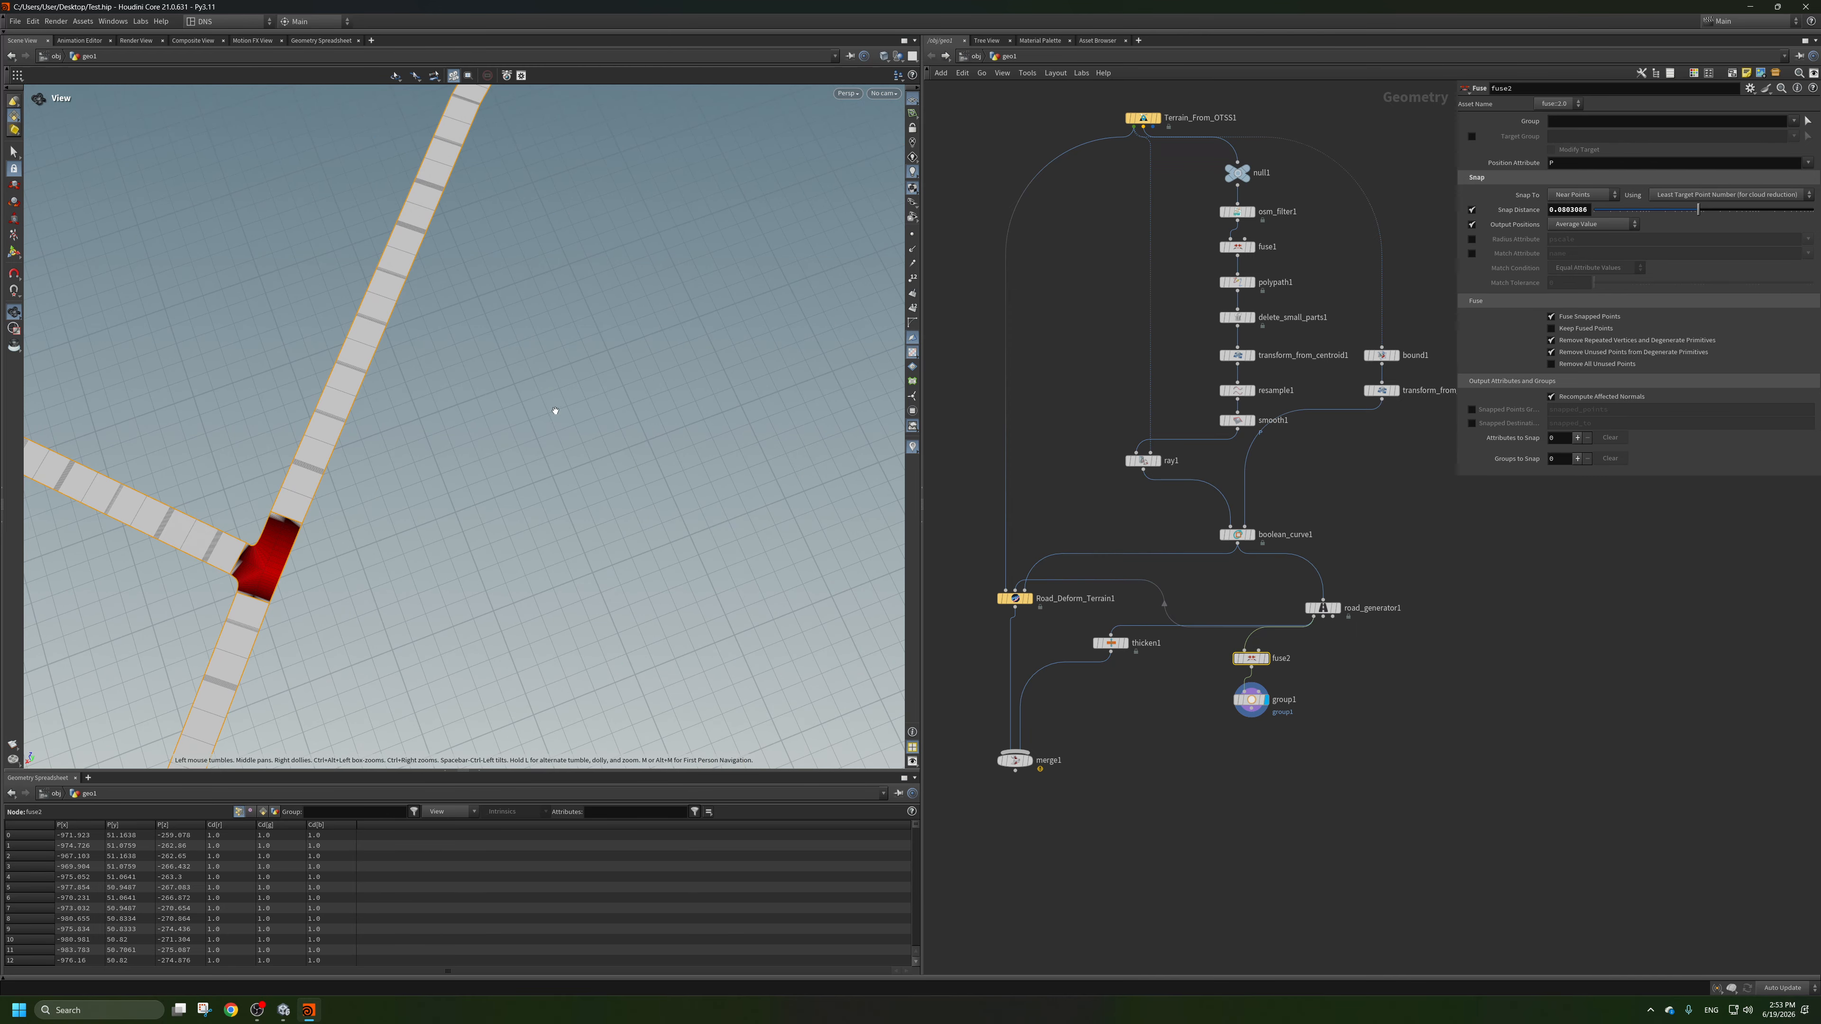
{"action": "right_click_drag", "start_coordinate": [557, 412], "coordinate": [515, 437]}
{"action": "middle_click_drag", "start_coordinate": [515, 438], "coordinate": [663, 466]}
Try a DanTools_Road_Generator node on the curves from boolean_curve1, and delete it after viewing its junction.
{"action": "key", "text": "Tab"}
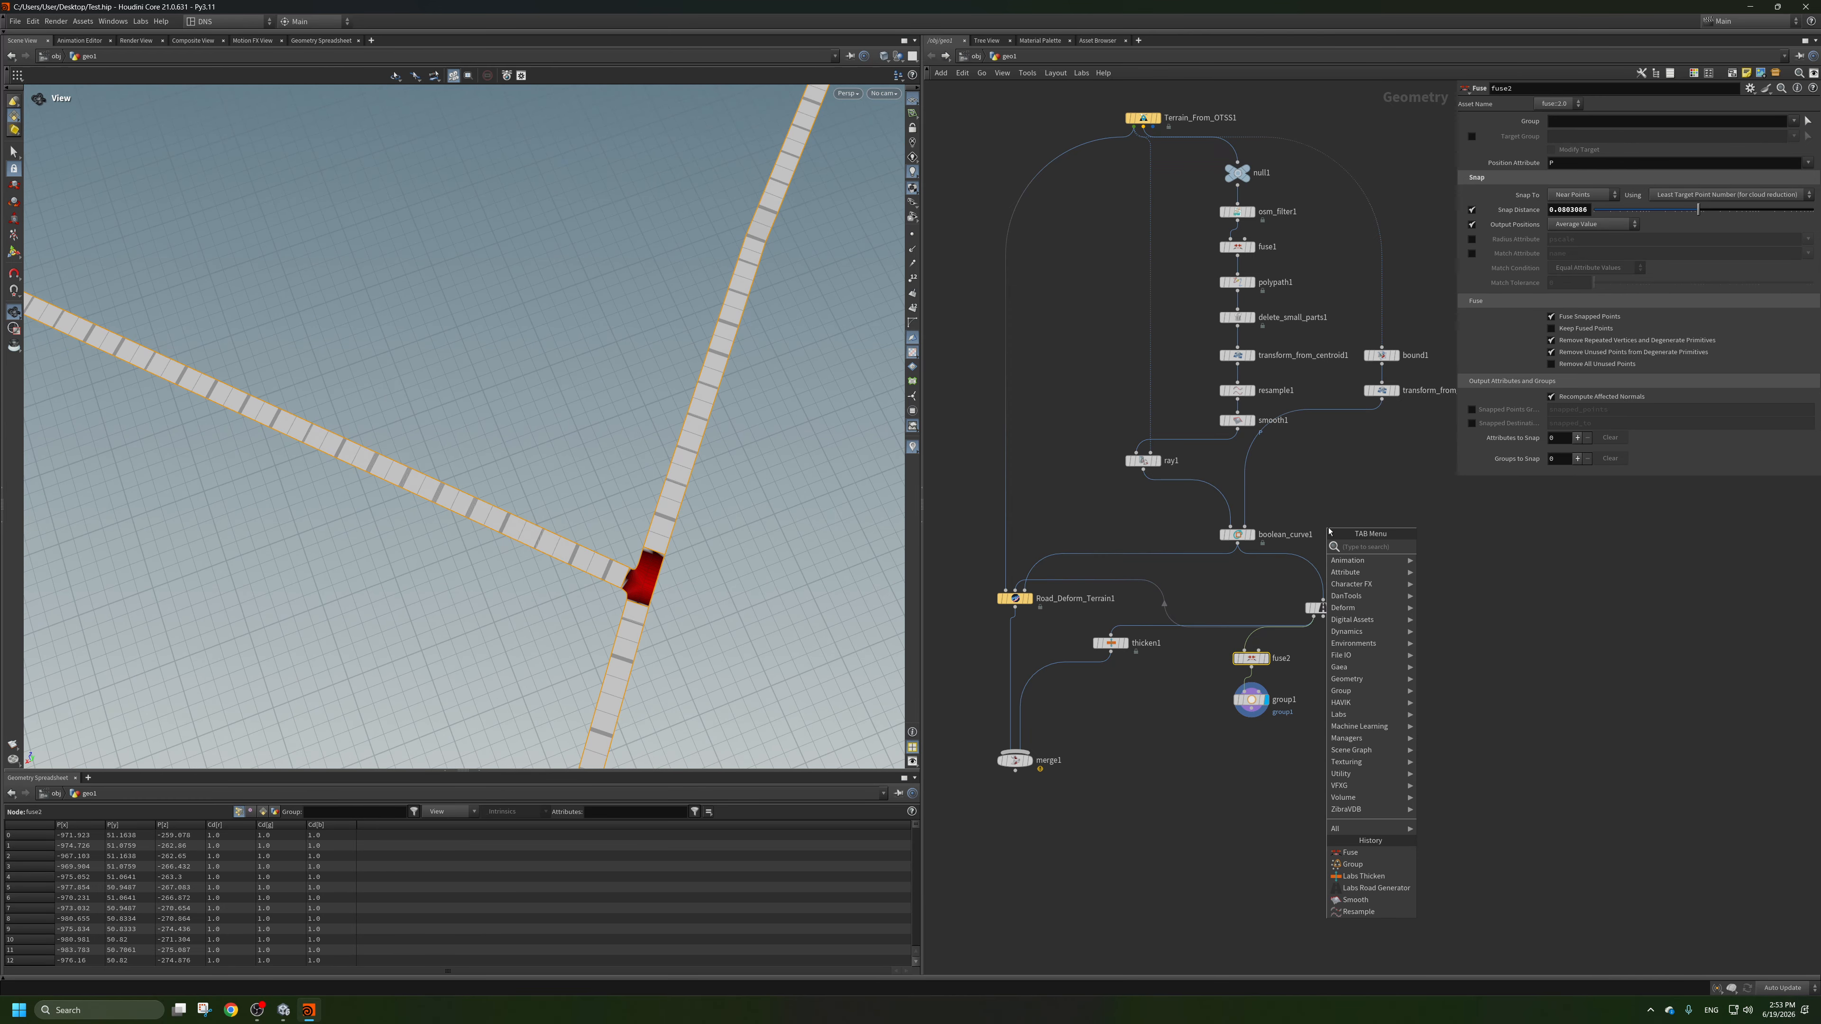
{"action": "type", "text": "roa"}
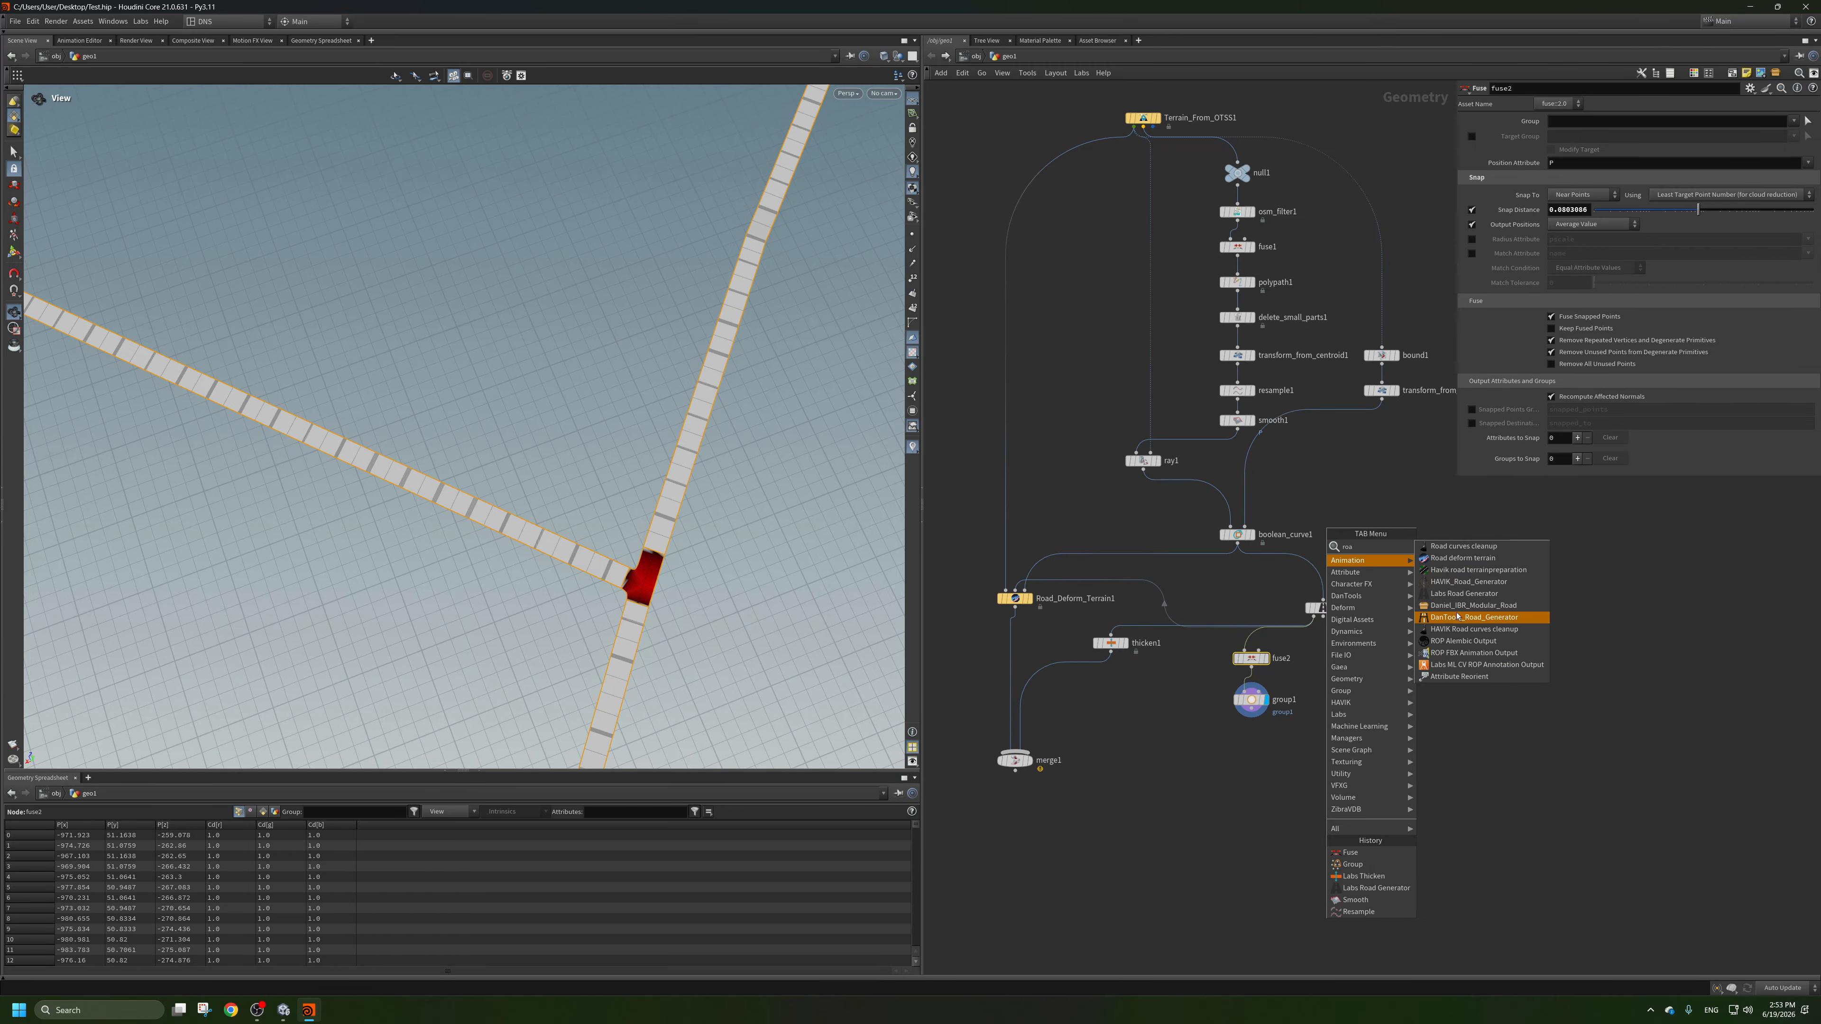
{"action": "left_click", "coordinate": [1462, 616]}
{"action": "left_click", "coordinate": [1425, 659]}
{"action": "left_click_drag", "start_coordinate": [1425, 658], "coordinate": [1428, 700]}
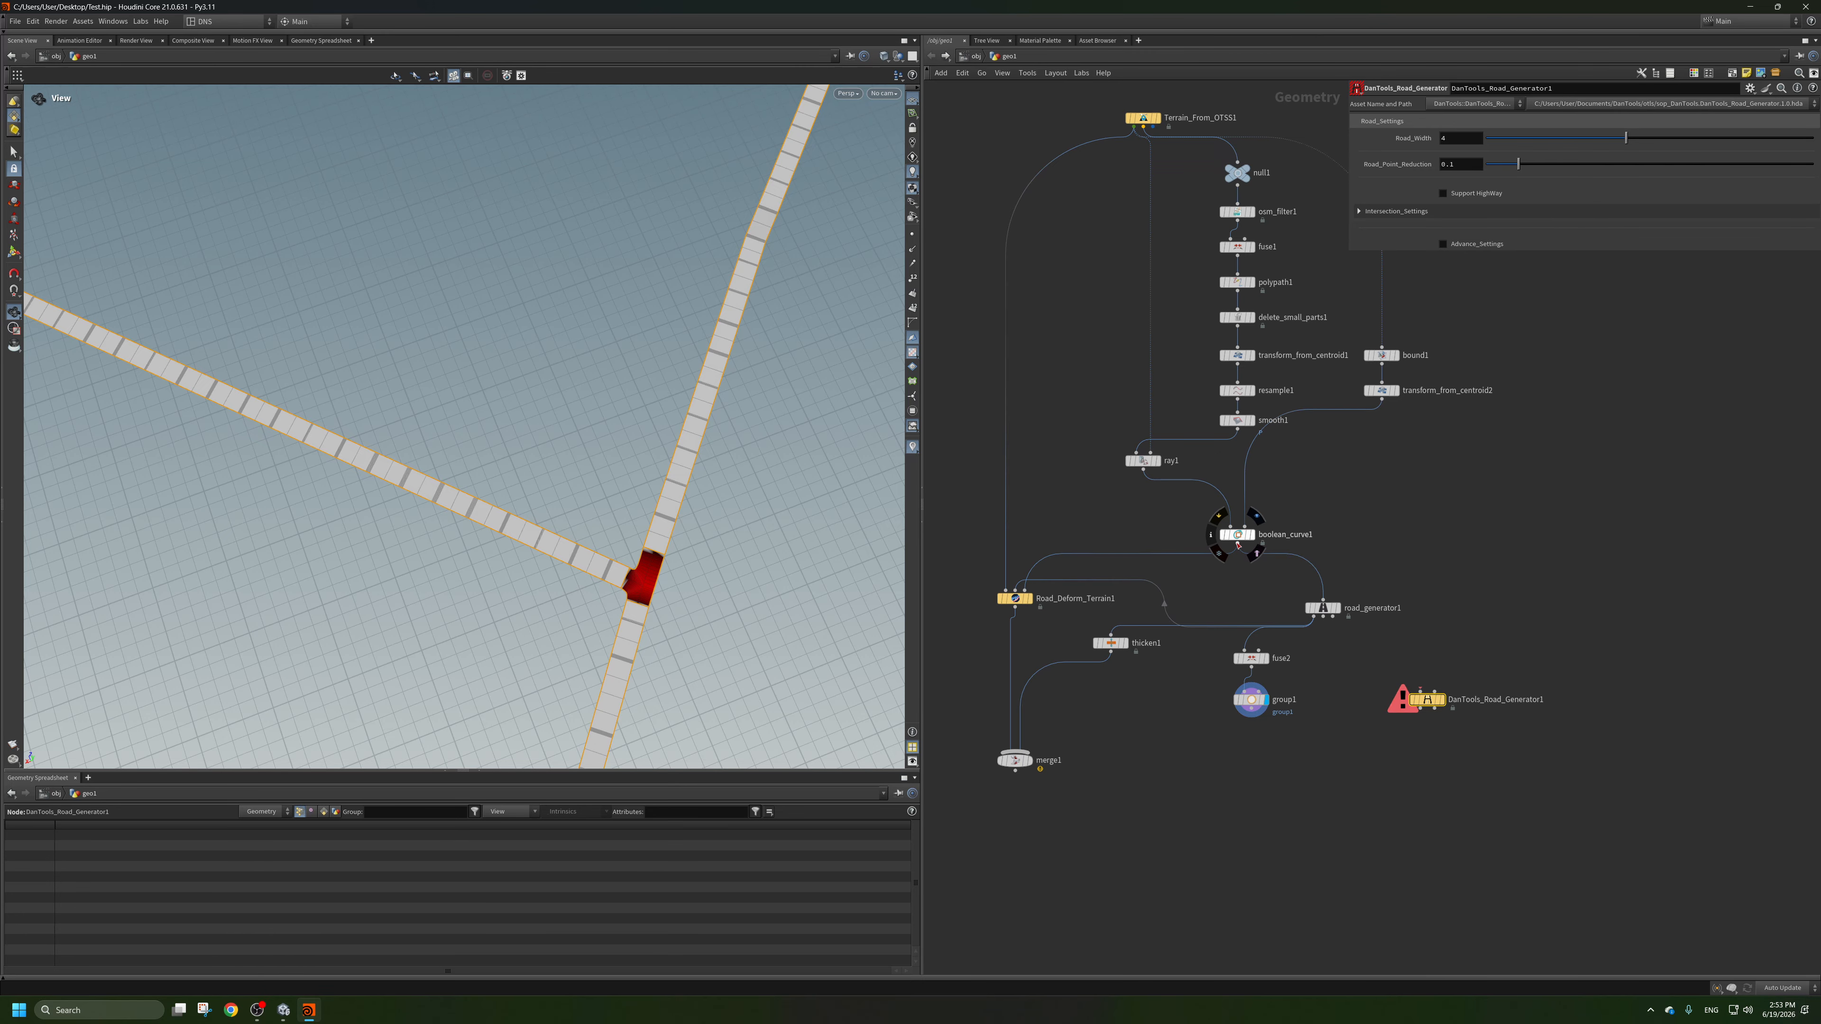
{"action": "left_click_drag", "start_coordinate": [1237, 544], "coordinate": [1425, 690]}
{"action": "left_click", "coordinate": [1441, 700]}
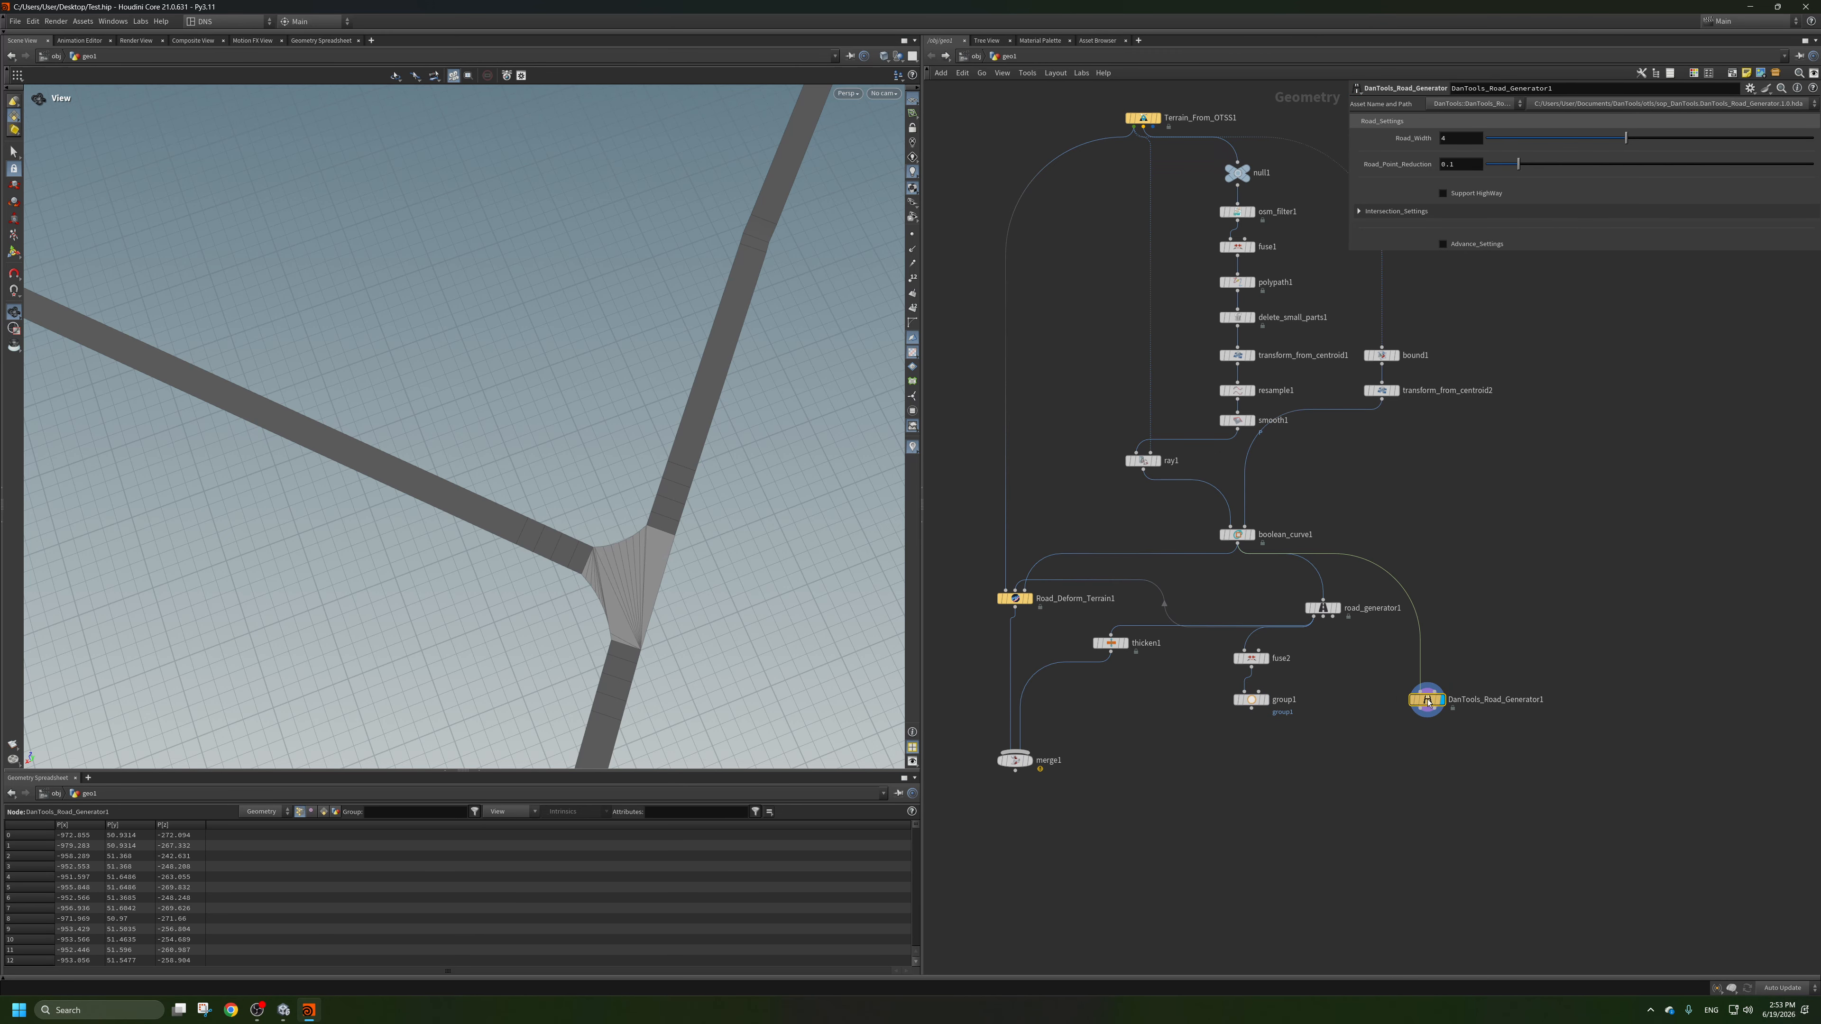
{"action": "left_click_drag", "start_coordinate": [615, 527], "coordinate": [848, 432]}
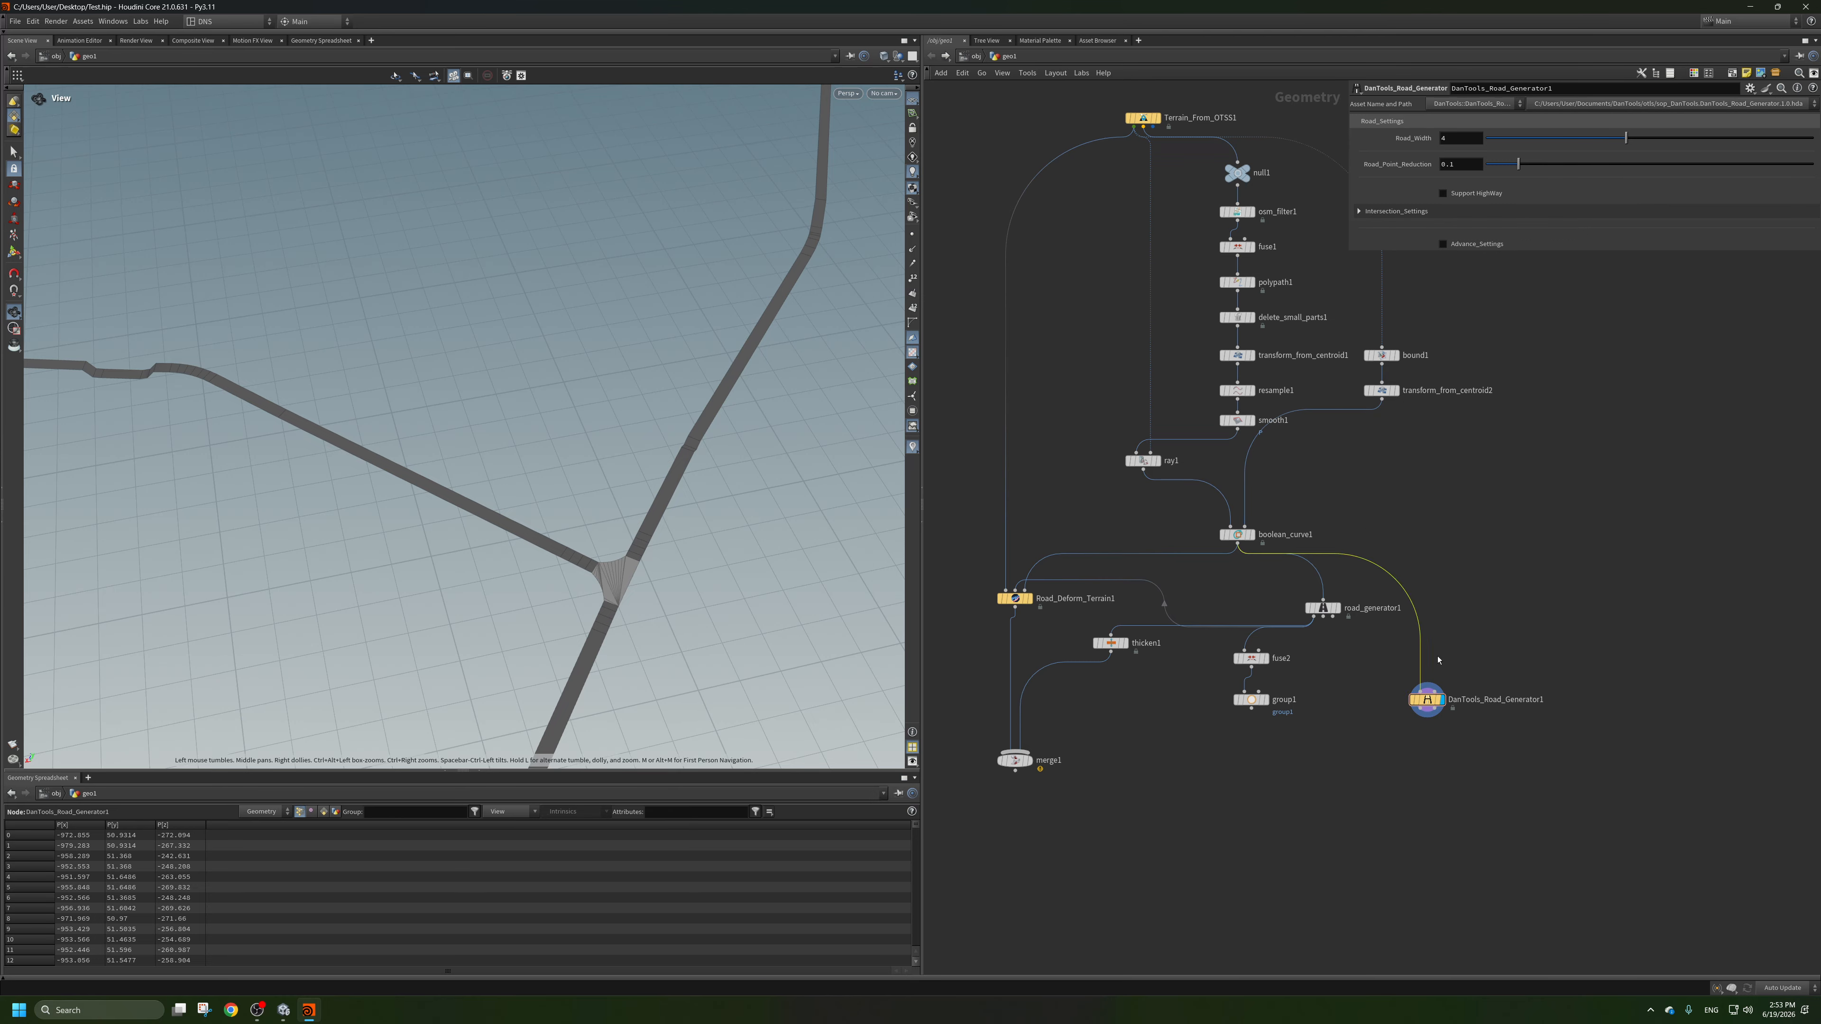
{"action": "key", "text": "Delete"}
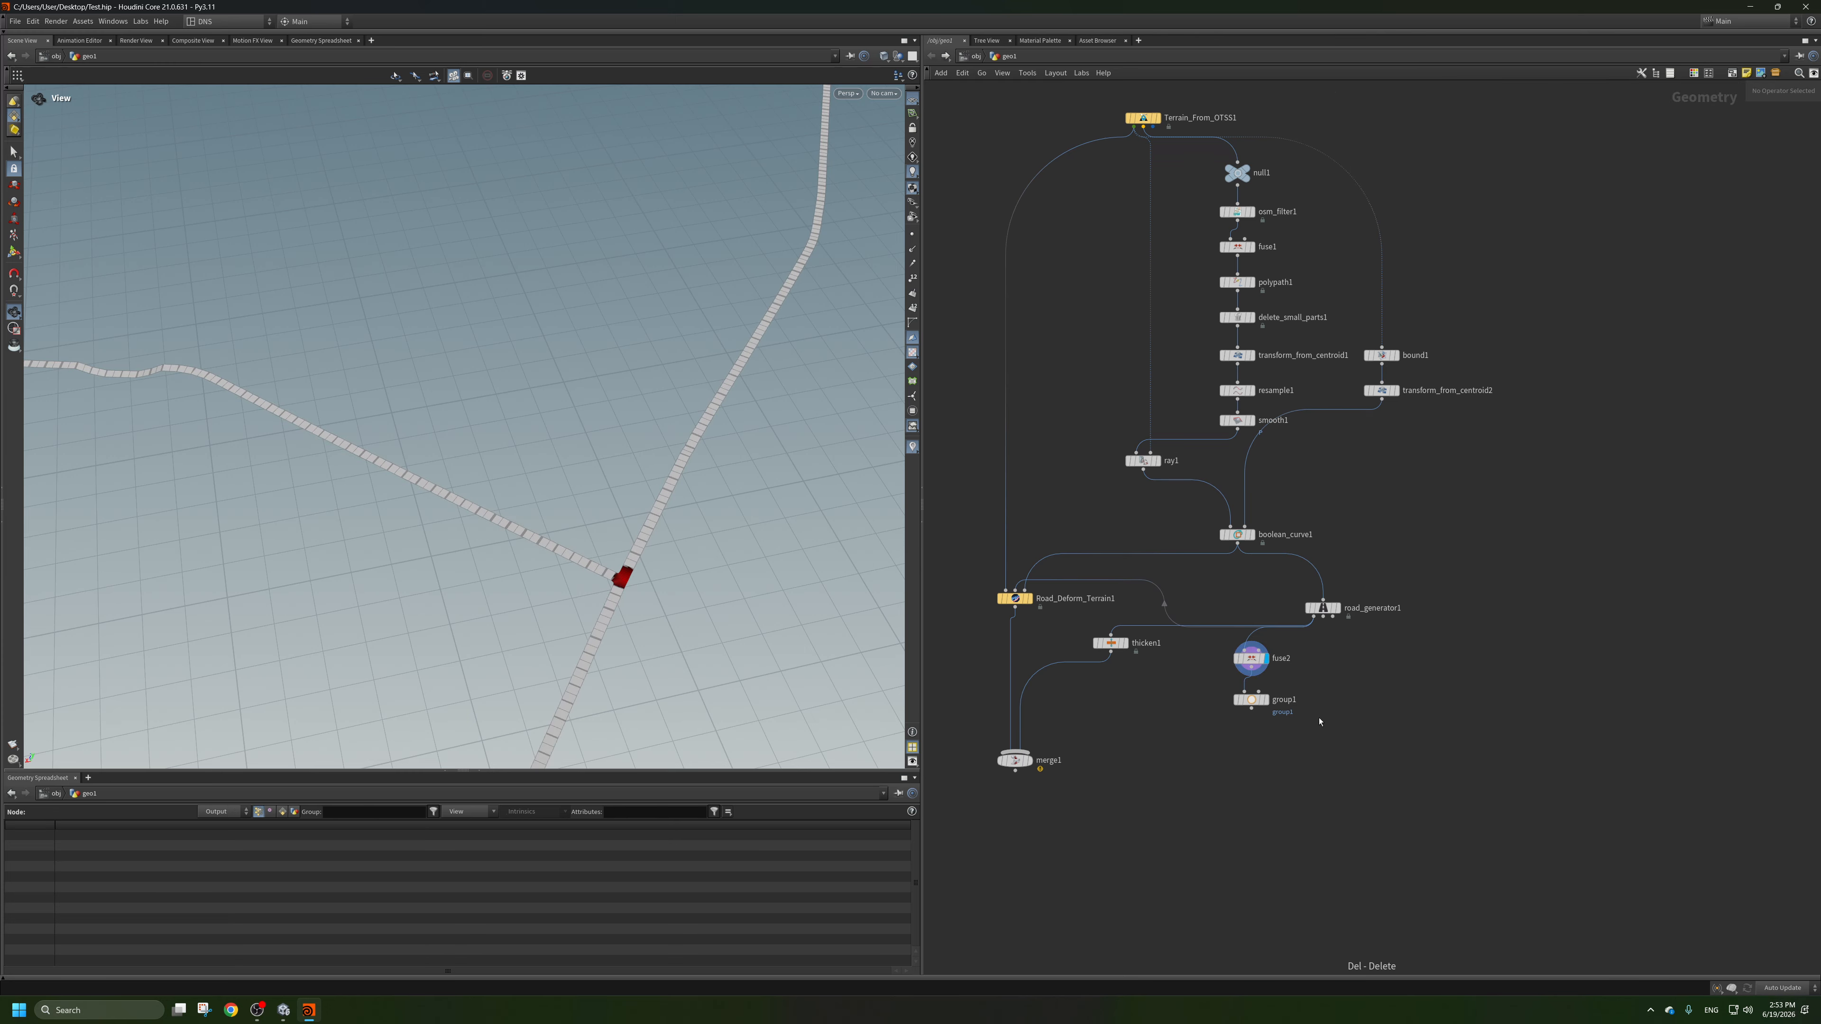
Line up fuse2 and group1 beneath road_generator1, move merge1 lower, and display group1 to check the junction.
{"action": "left_click", "coordinate": [1251, 658]}
{"action": "left_click_drag", "start_coordinate": [1251, 658], "coordinate": [1323, 648]}
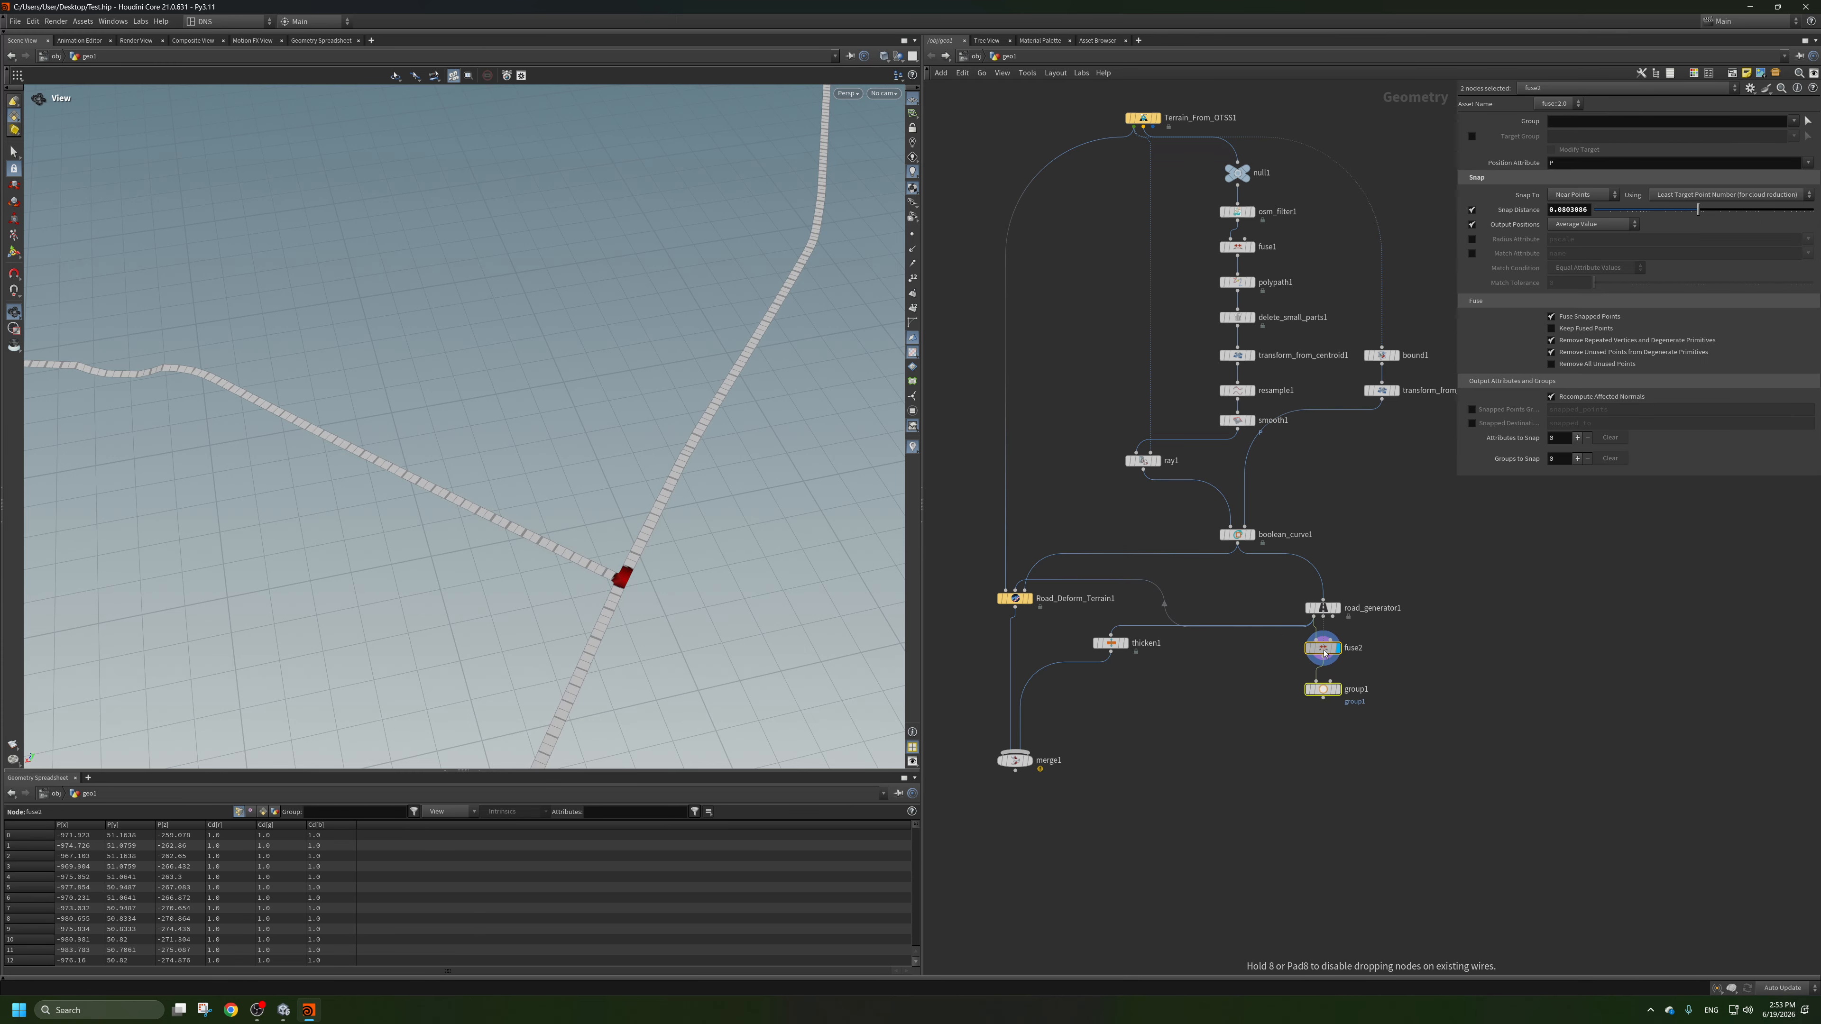
{"action": "left_click_drag", "start_coordinate": [1018, 772], "coordinate": [1013, 850]}
{"action": "left_click", "coordinate": [1339, 690]}
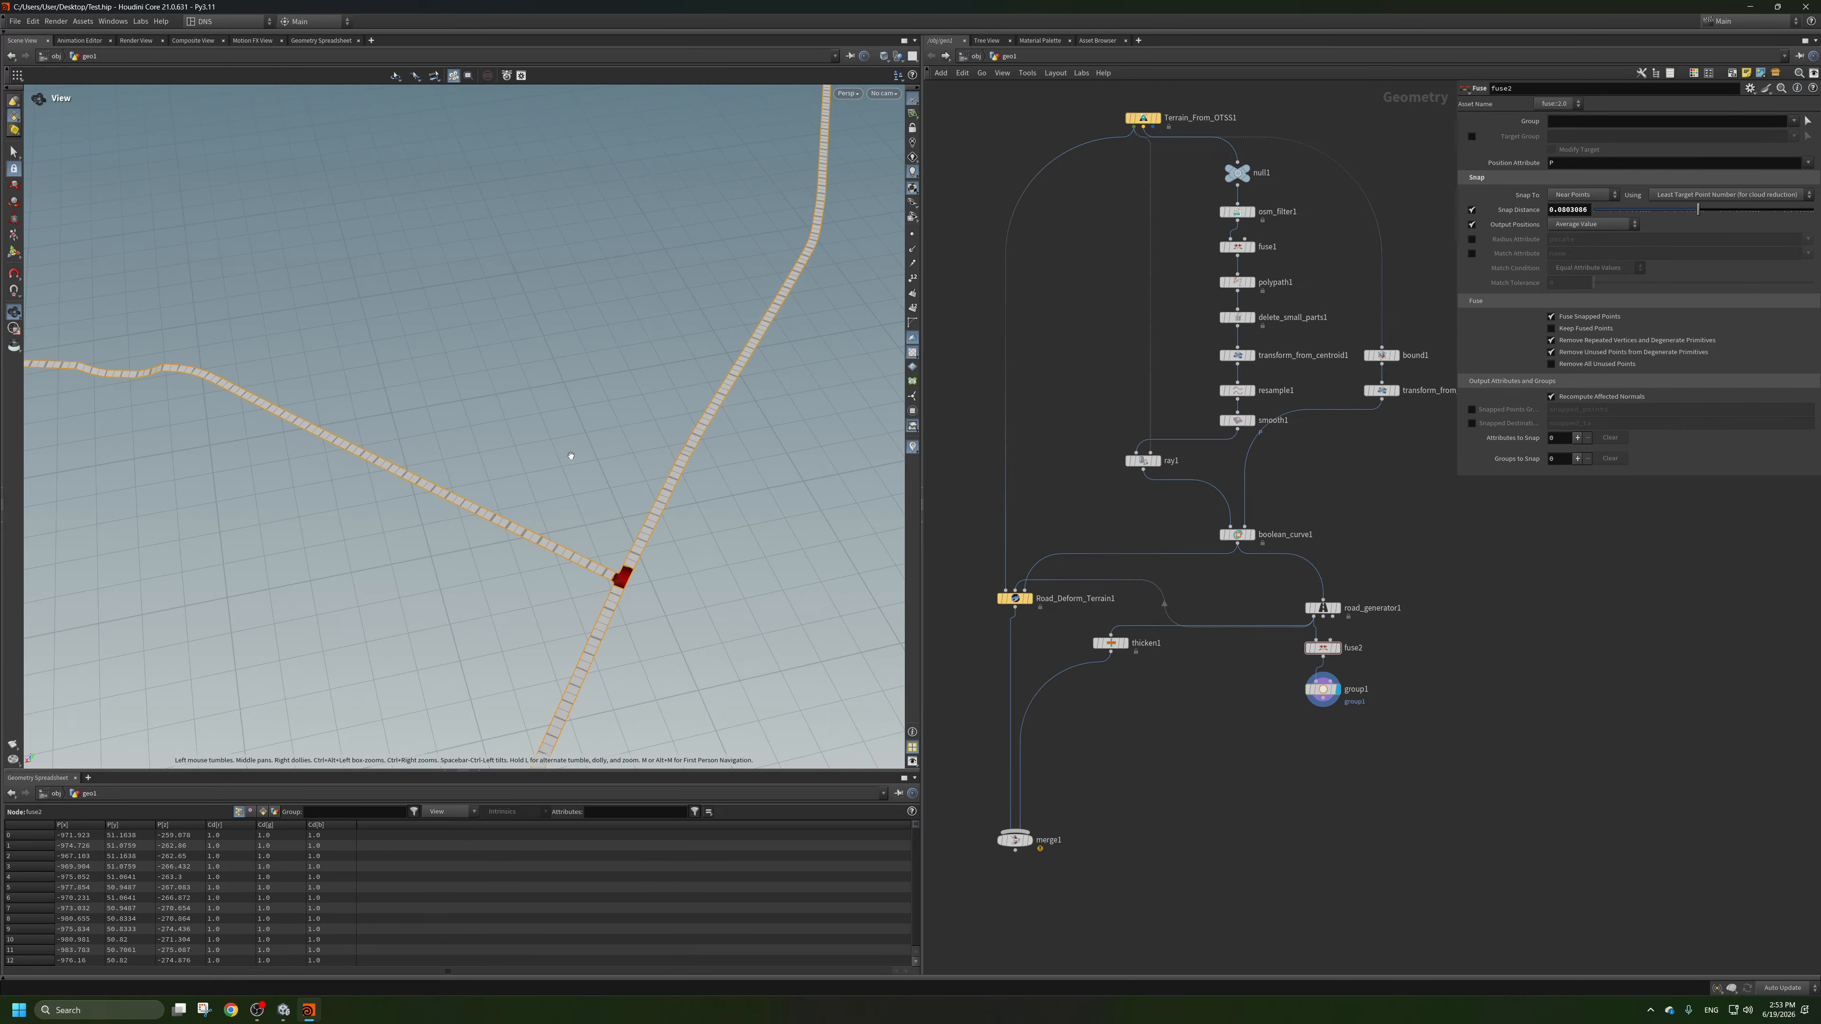
{"action": "scroll", "coordinate": [571, 461], "scroll_direction": "down", "scroll_amount": 2}
{"action": "scroll", "coordinate": [574, 495], "scroll_direction": "up", "scroll_amount": 4}
{"action": "left_click_drag", "start_coordinate": [722, 524], "coordinate": [785, 514]}
{"action": "scroll", "coordinate": [785, 513], "scroll_direction": "up", "scroll_amount": 3}
Add a PolyExtrude node below group1, display it, and set its Group to group1.
{"action": "middle_click_drag", "start_coordinate": [1266, 749], "coordinate": [1145, 702]}
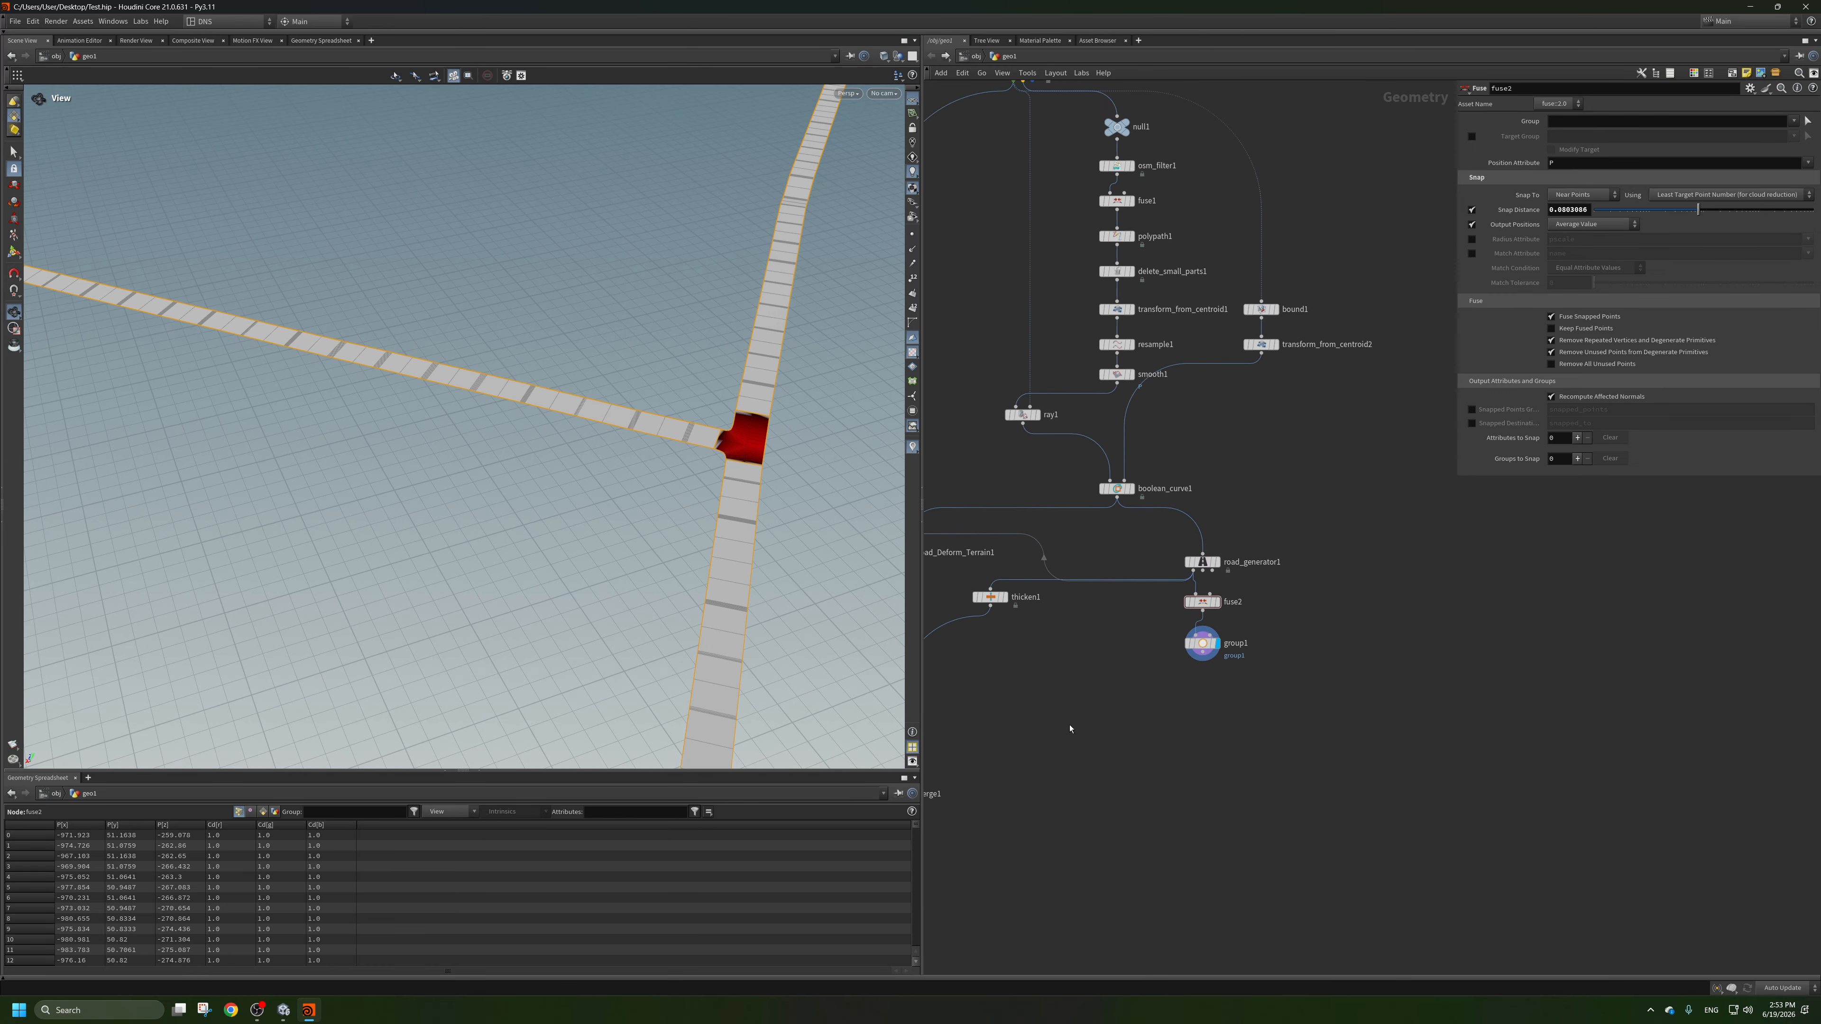
{"action": "key", "text": "Tab"}
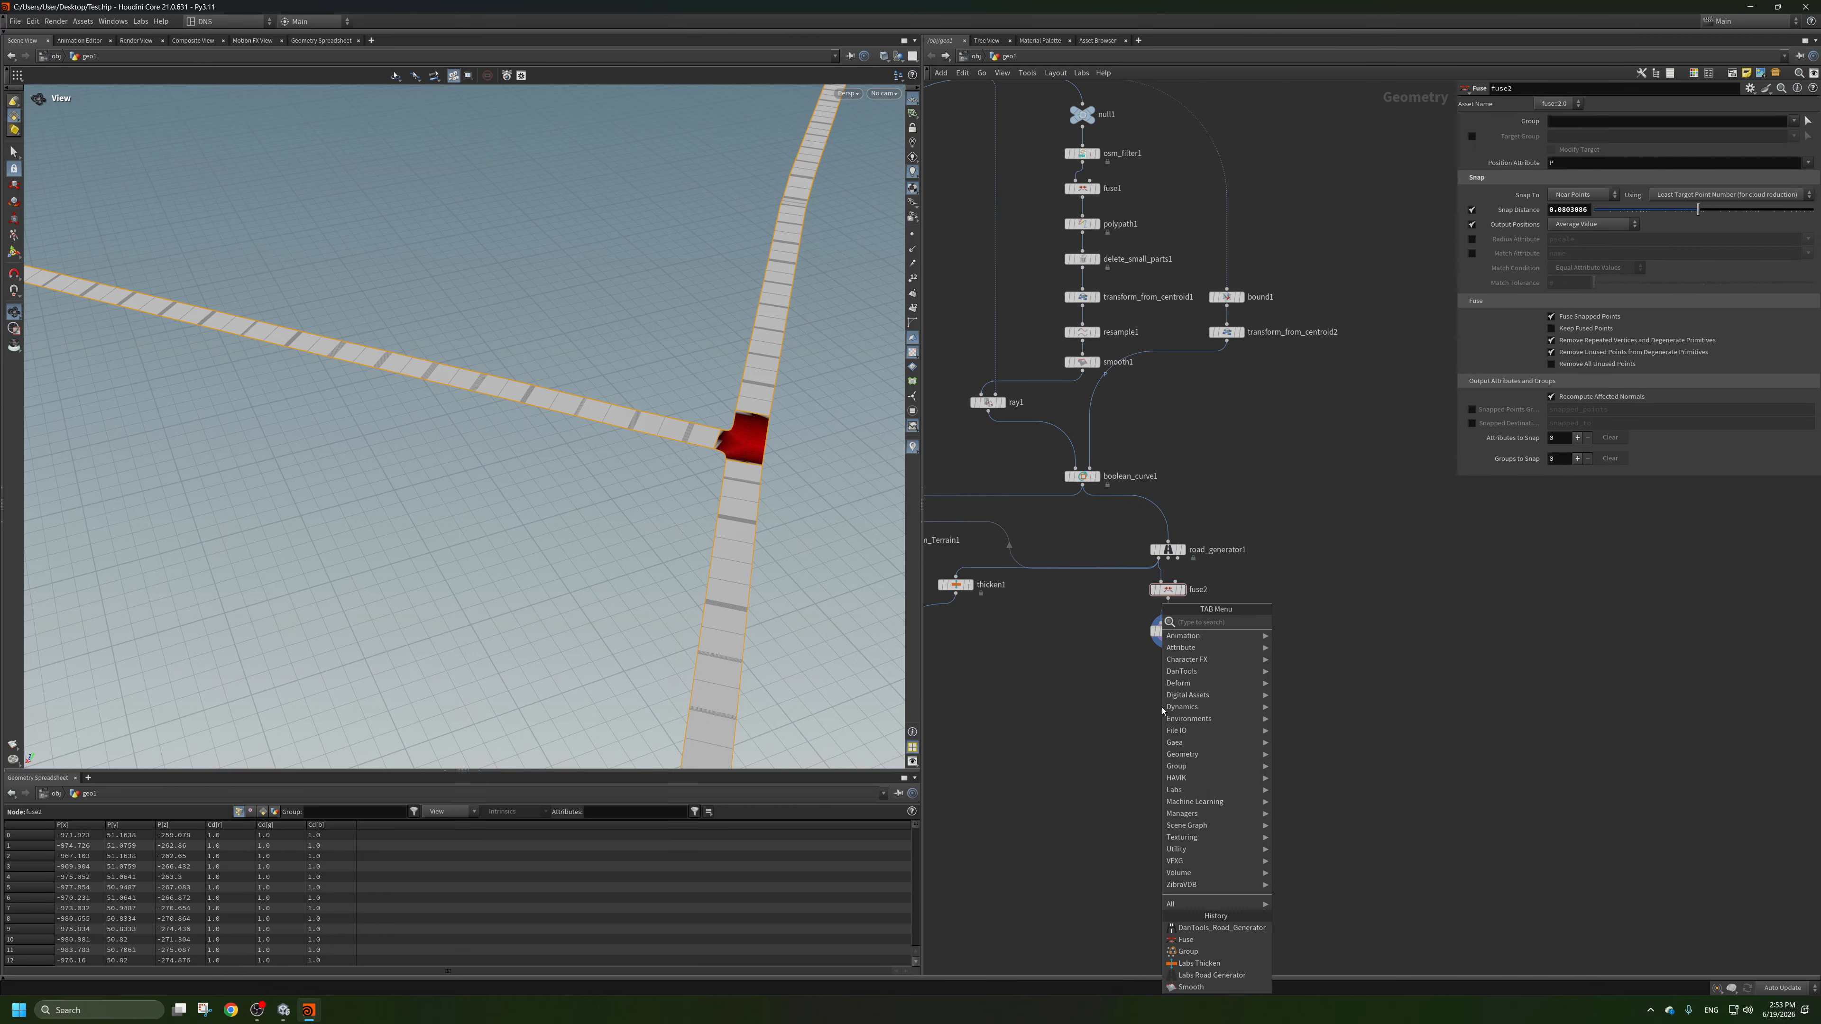
{"action": "type", "text": "extr"}
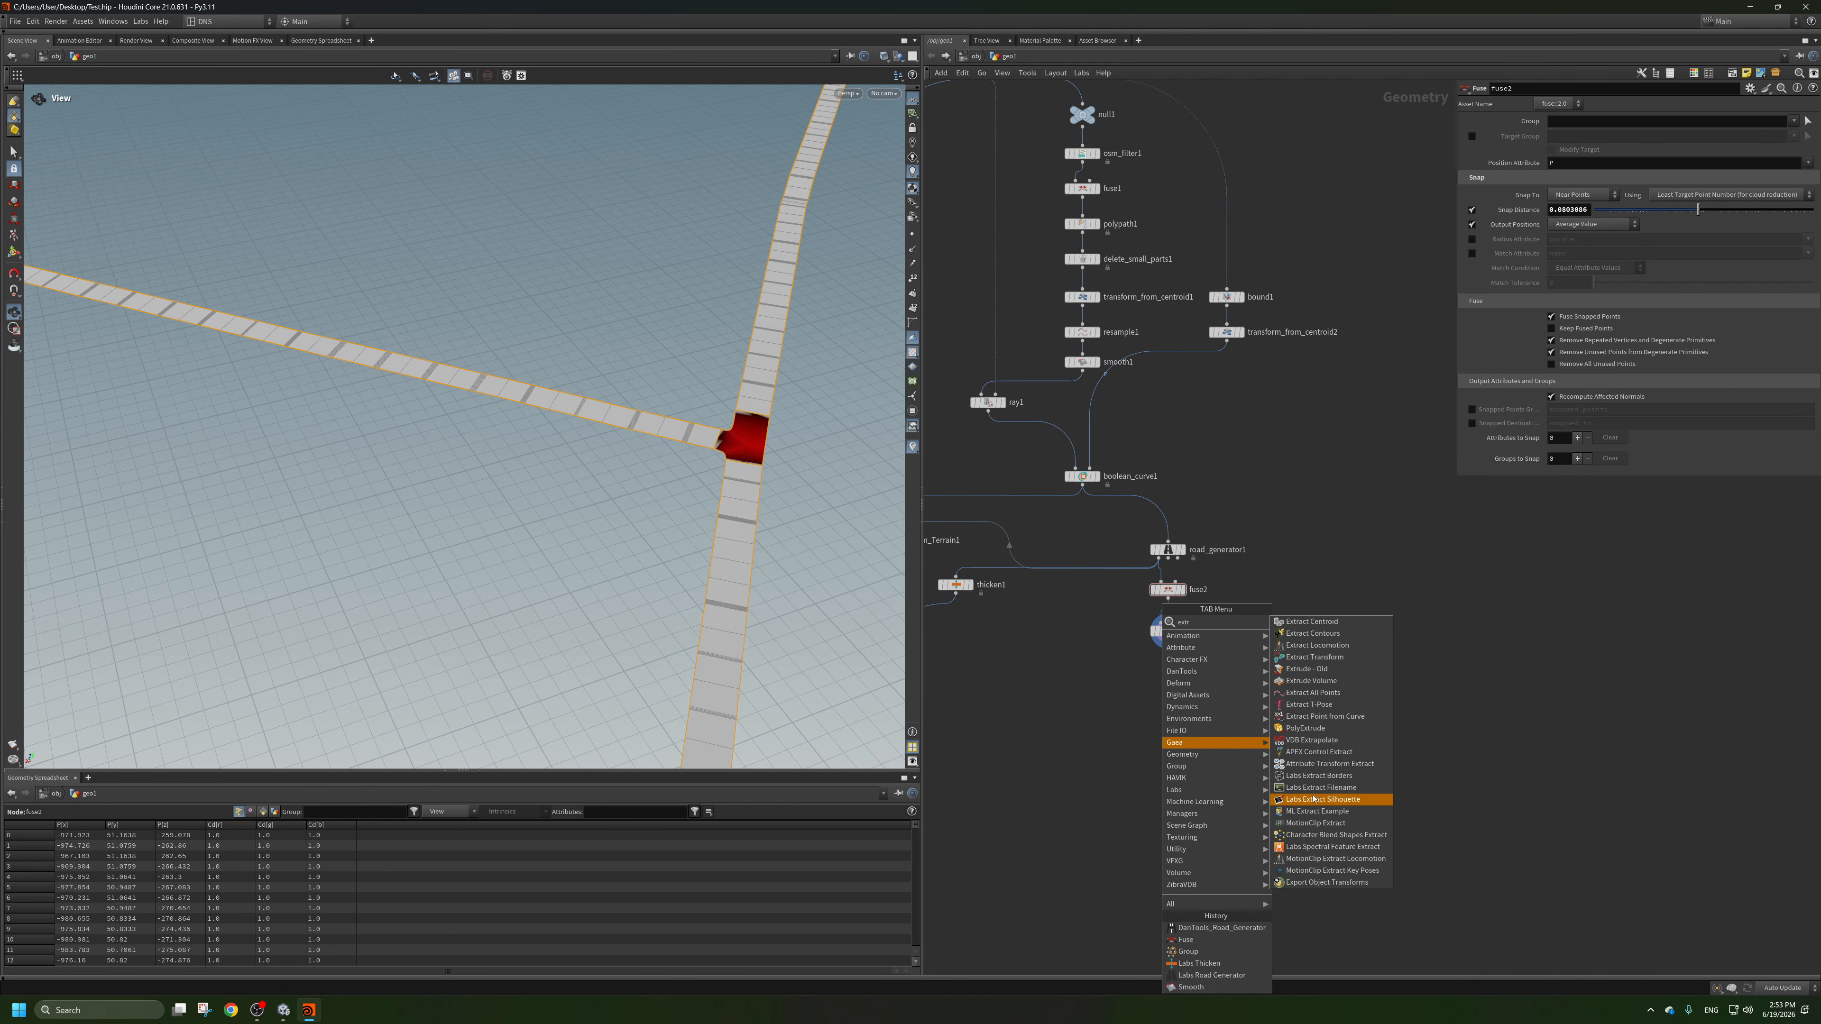
{"action": "left_click", "coordinate": [1301, 730]}
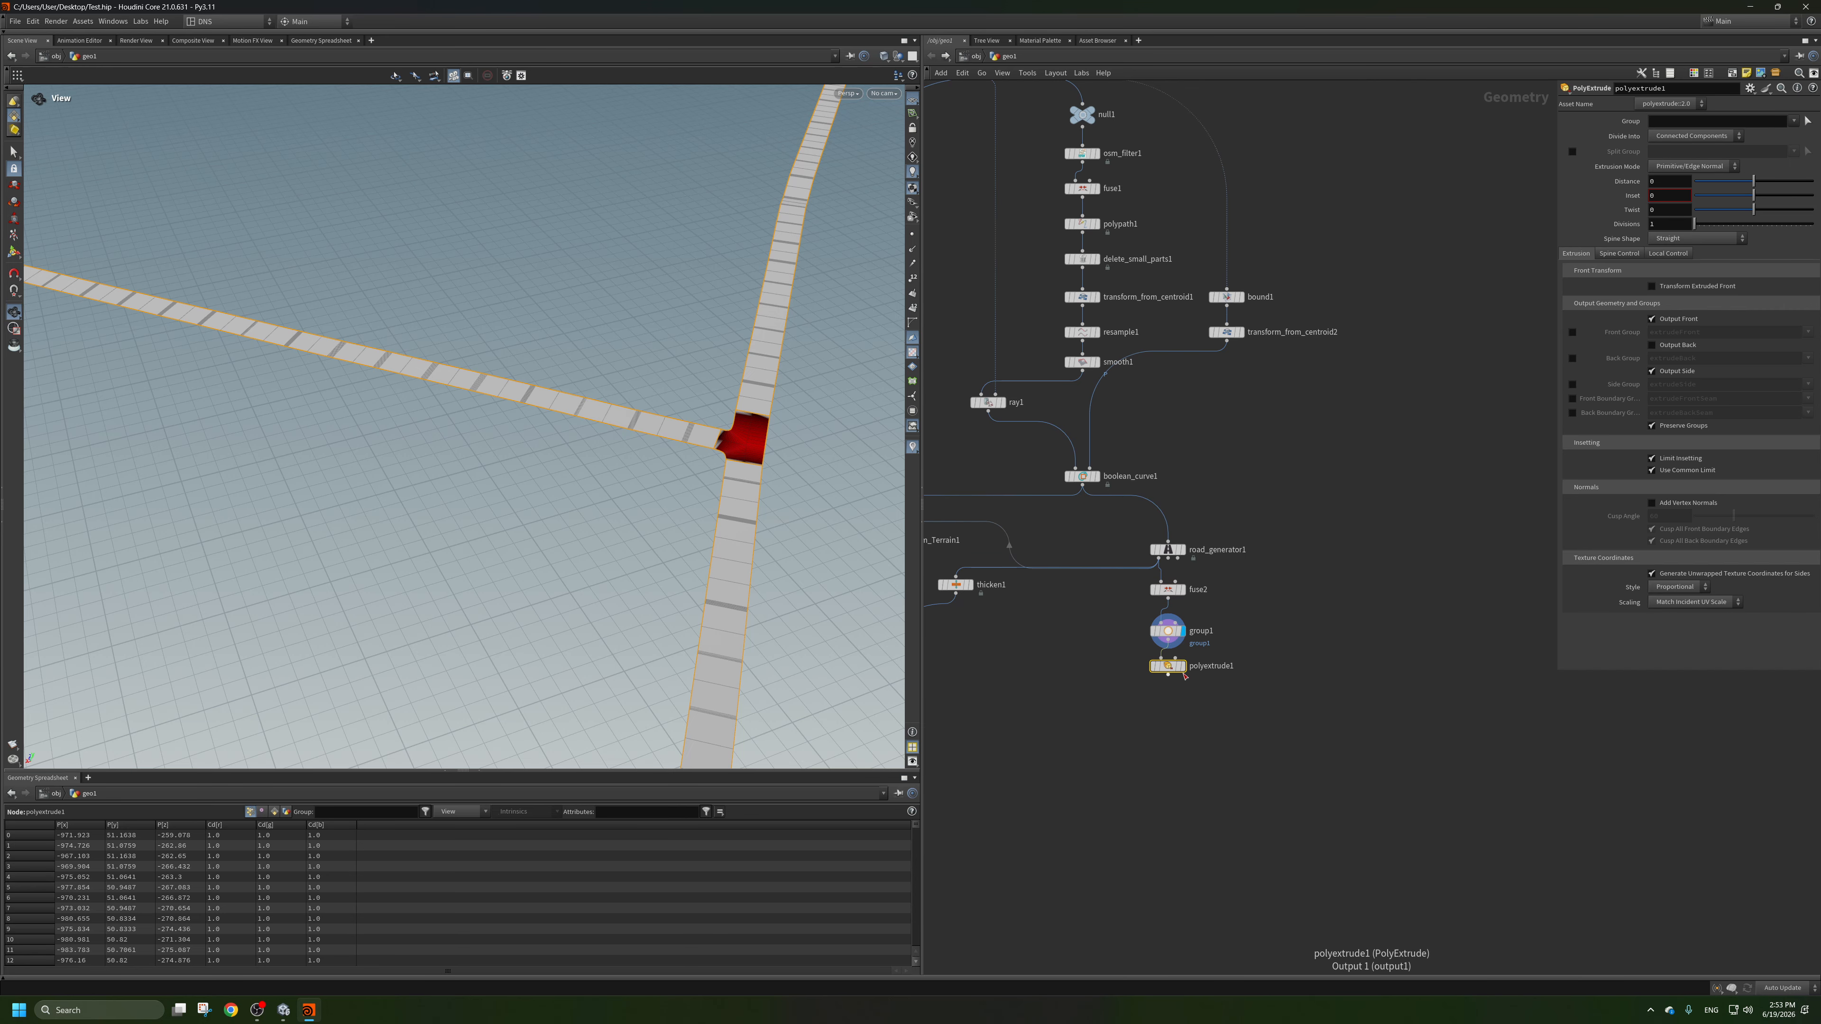
{"action": "left_click", "coordinate": [1167, 665]}
{"action": "left_click", "coordinate": [1793, 122]}
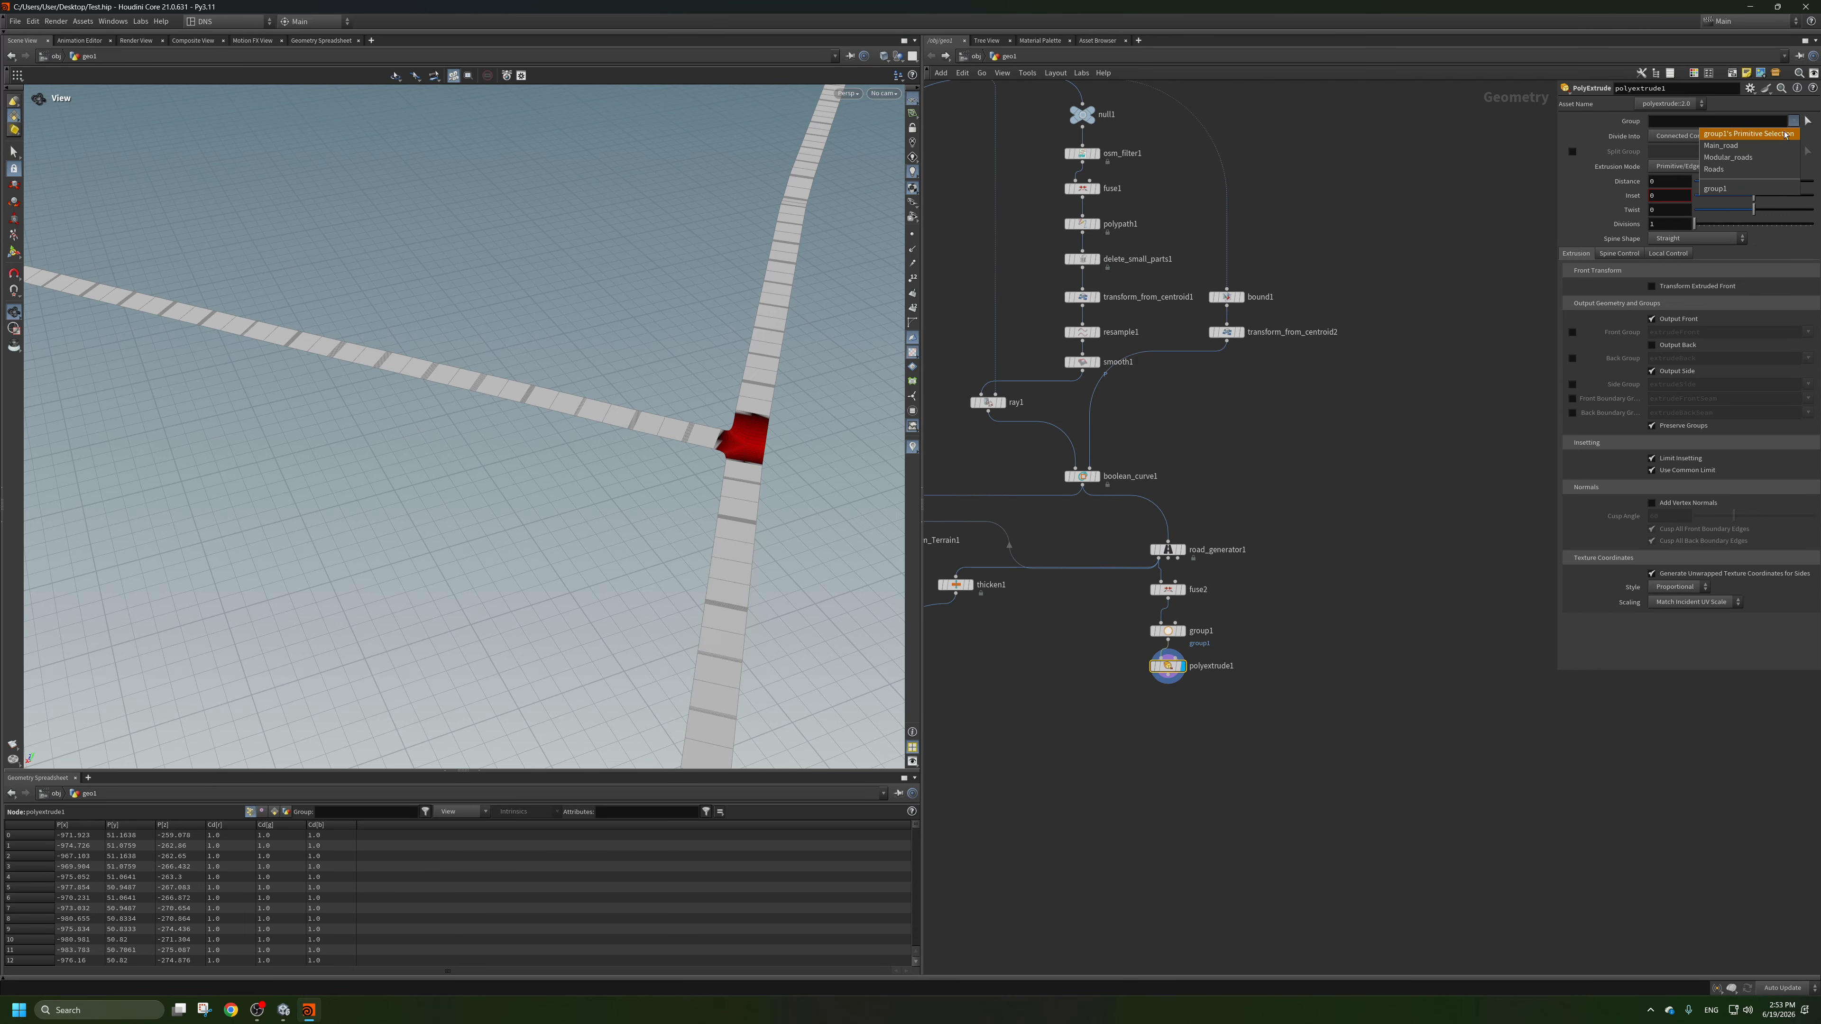
{"action": "left_click", "coordinate": [1738, 189]}
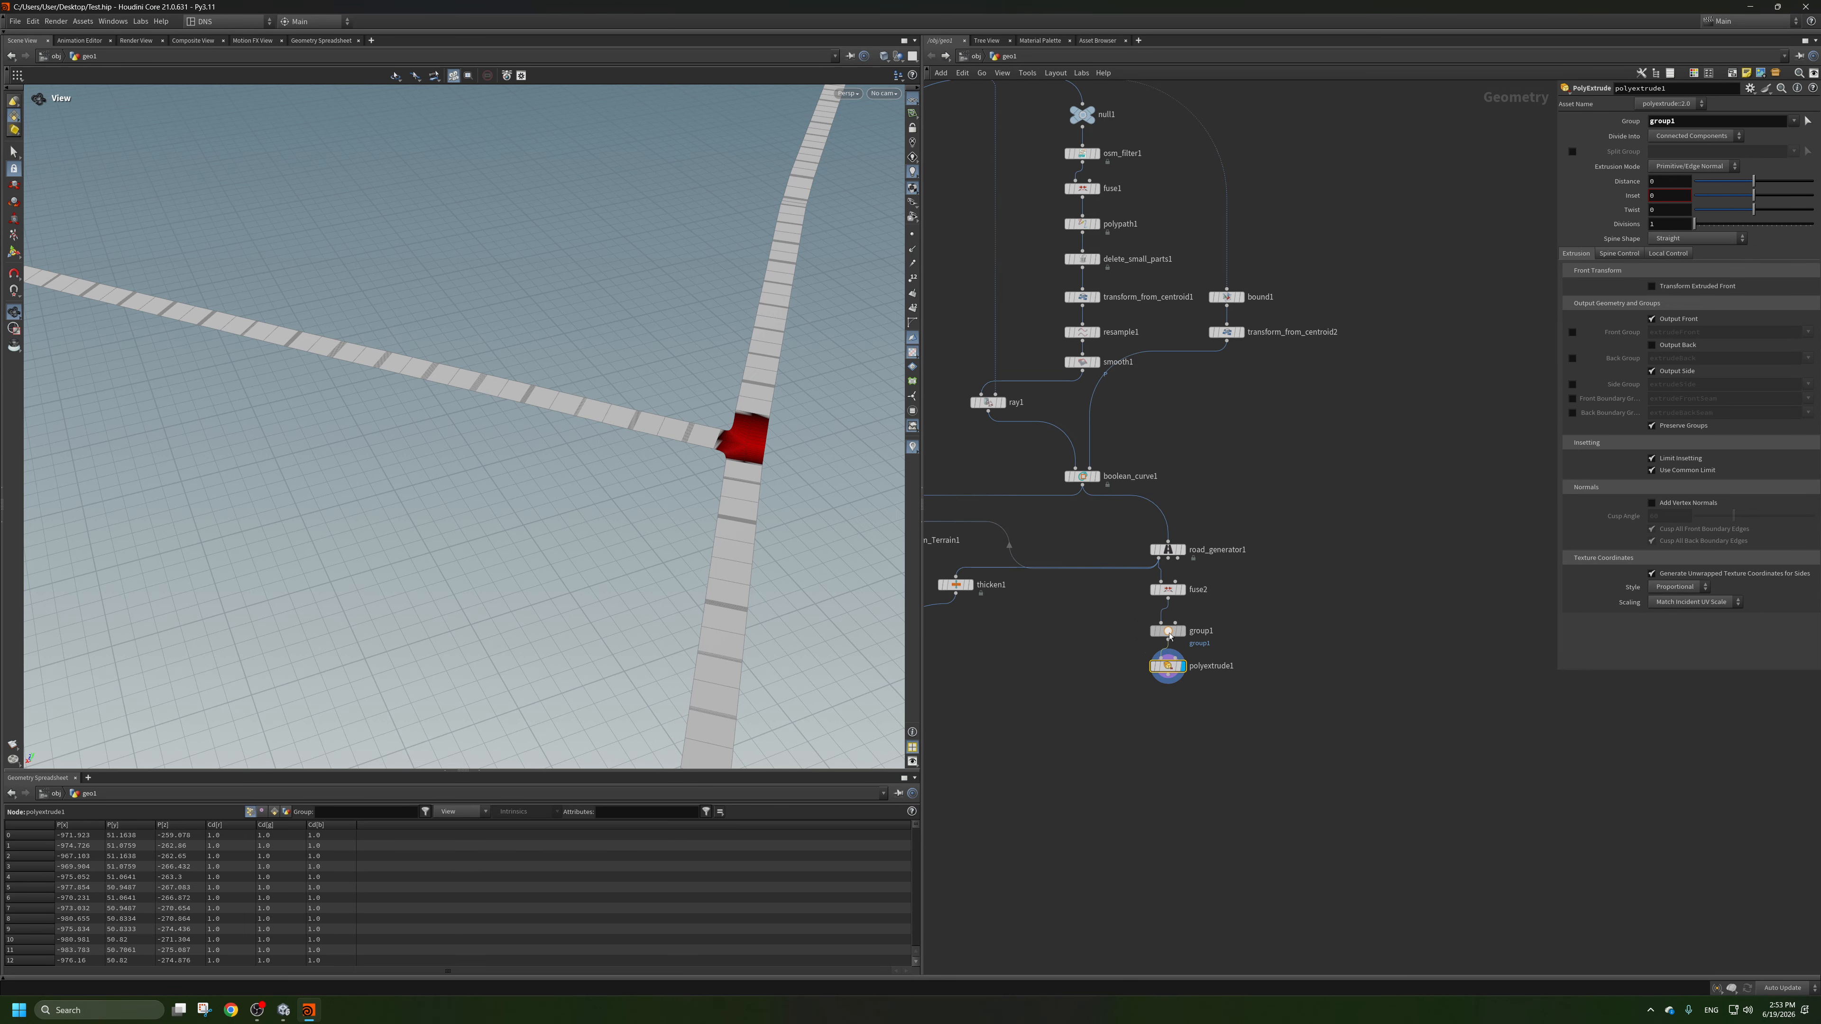
Set polyextrude1's Distance to 1 and check the extruded road edges around the junction.
{"action": "left_click", "coordinate": [1168, 631]}
{"action": "left_click", "coordinate": [1169, 667]}
{"action": "left_click_drag", "start_coordinate": [1795, 181], "coordinate": [1819, 185]}
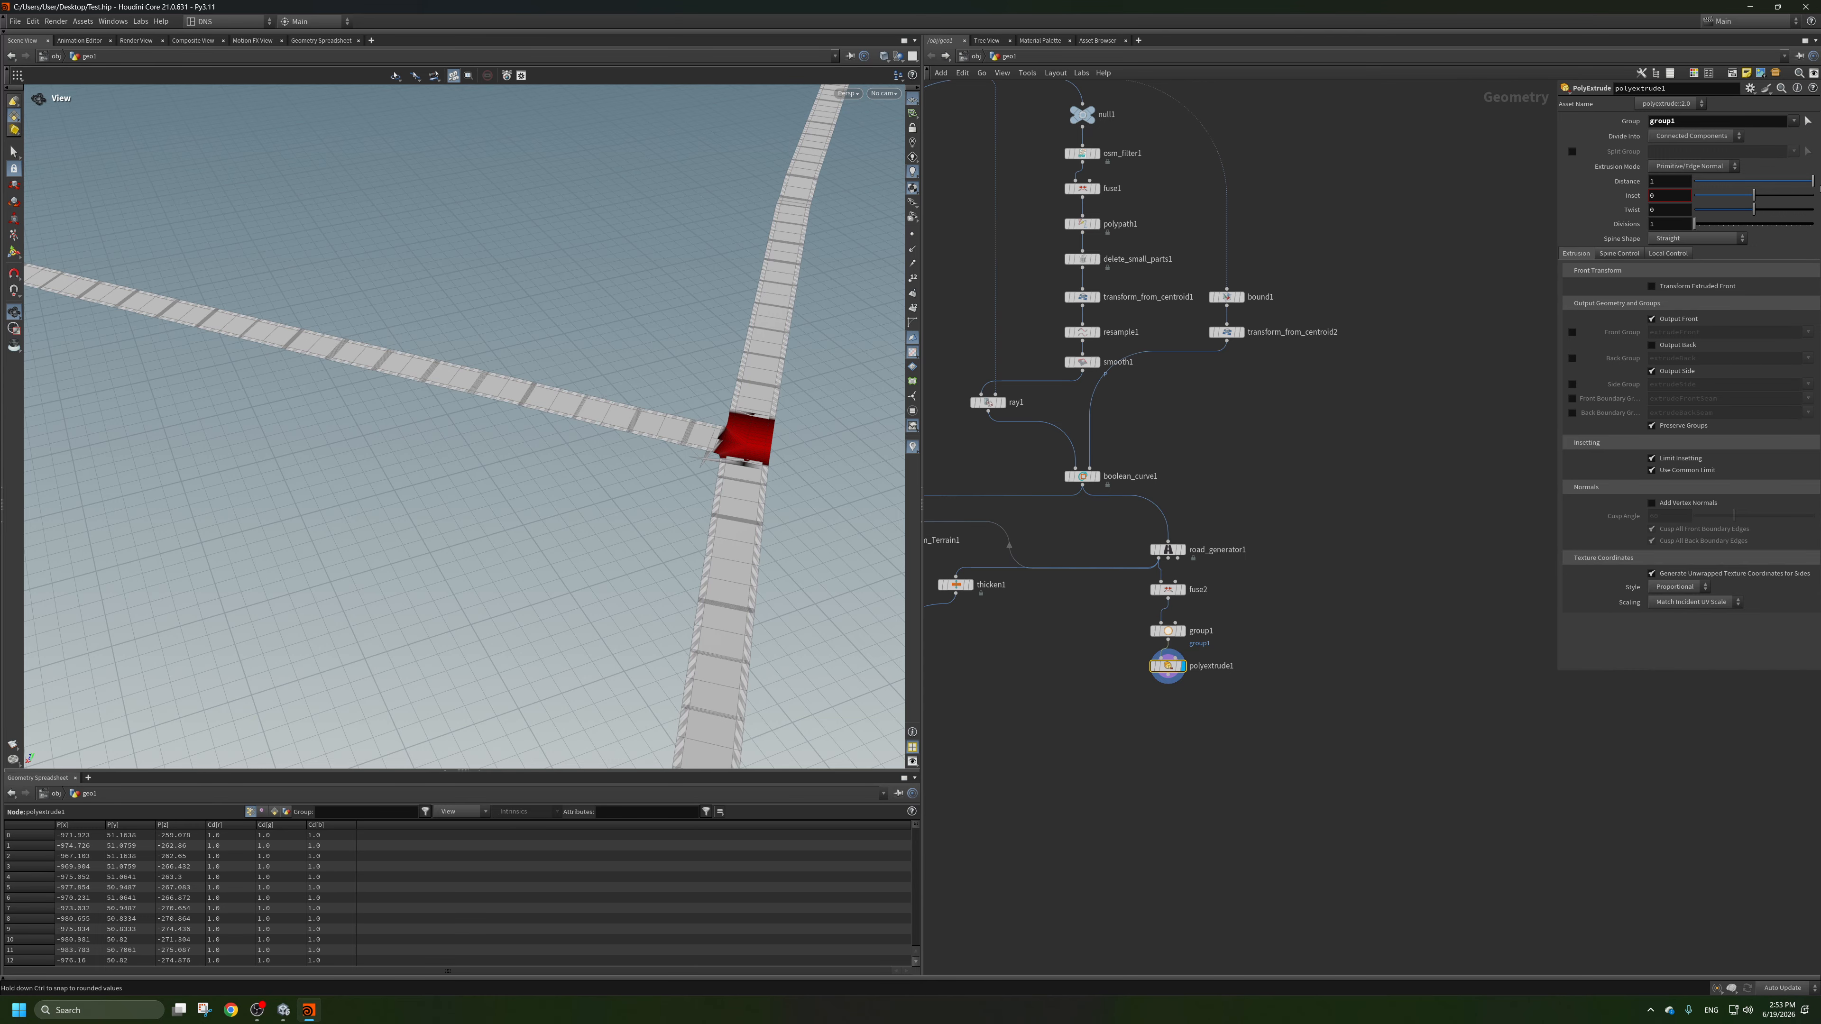
{"action": "scroll", "coordinate": [675, 525], "scroll_direction": "up", "scroll_amount": 5}
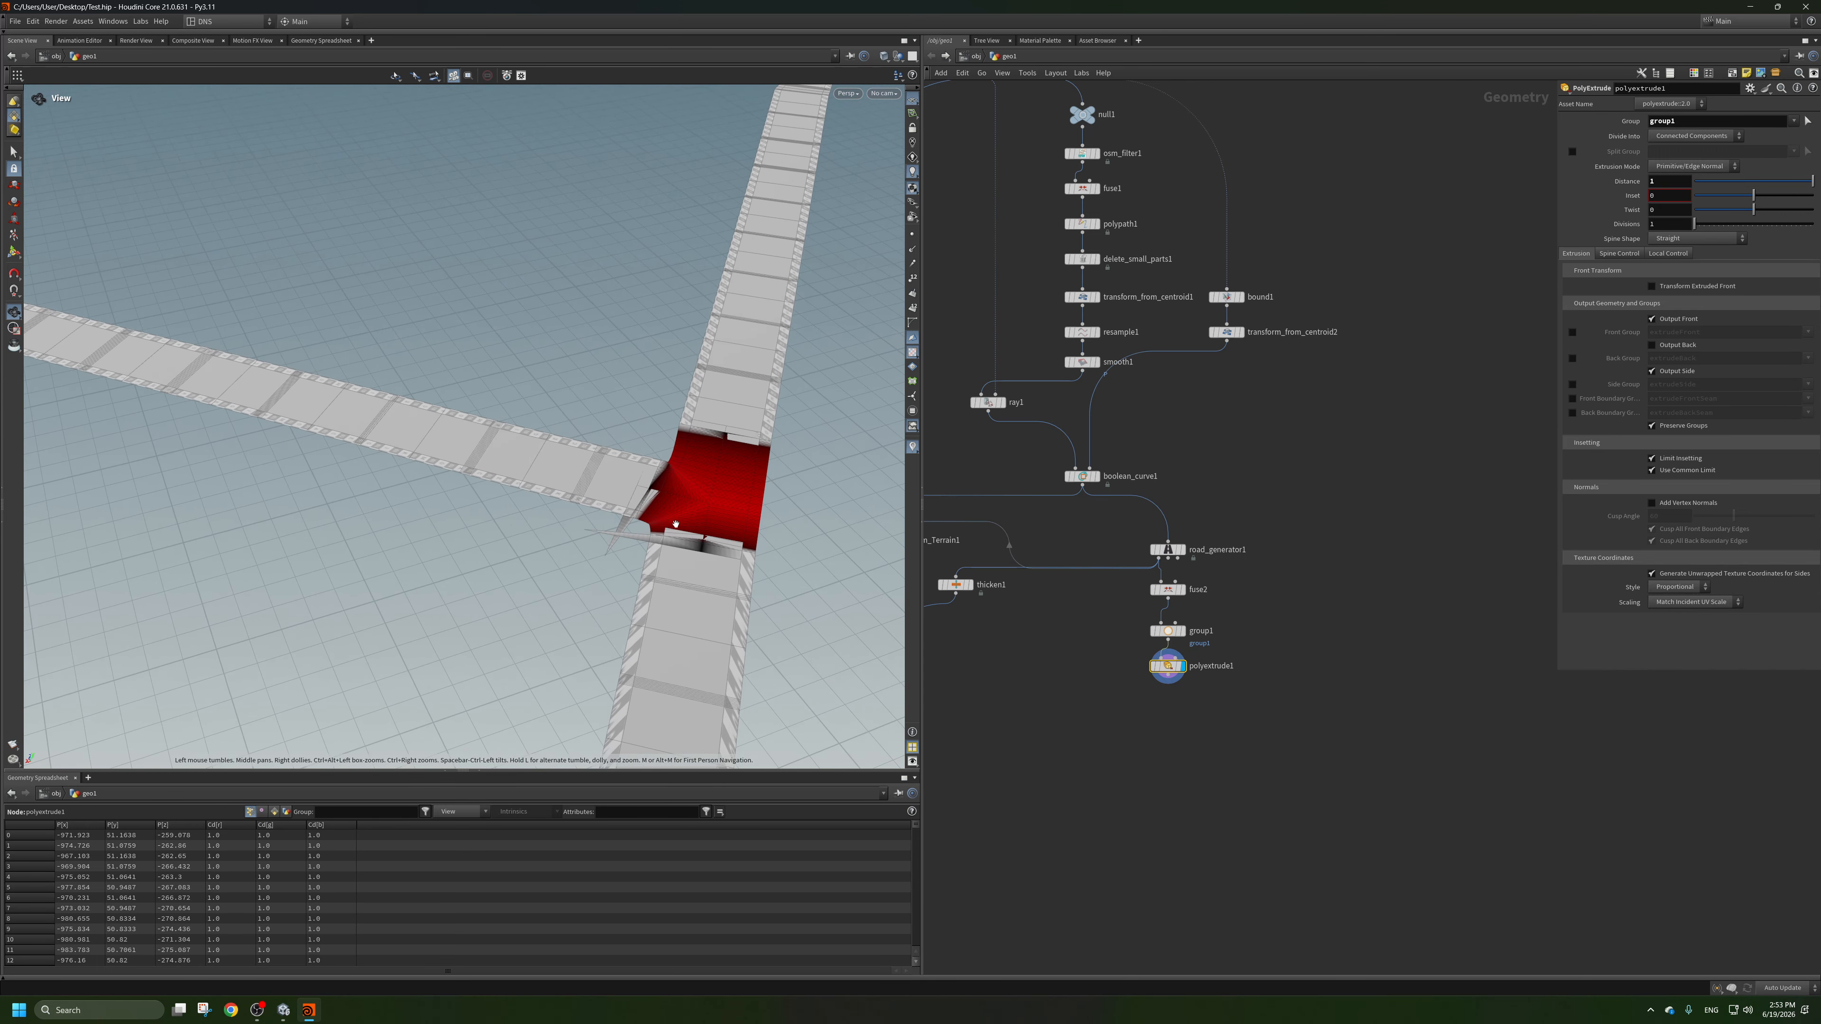
{"action": "scroll", "coordinate": [655, 543], "scroll_direction": "down", "scroll_amount": 5}
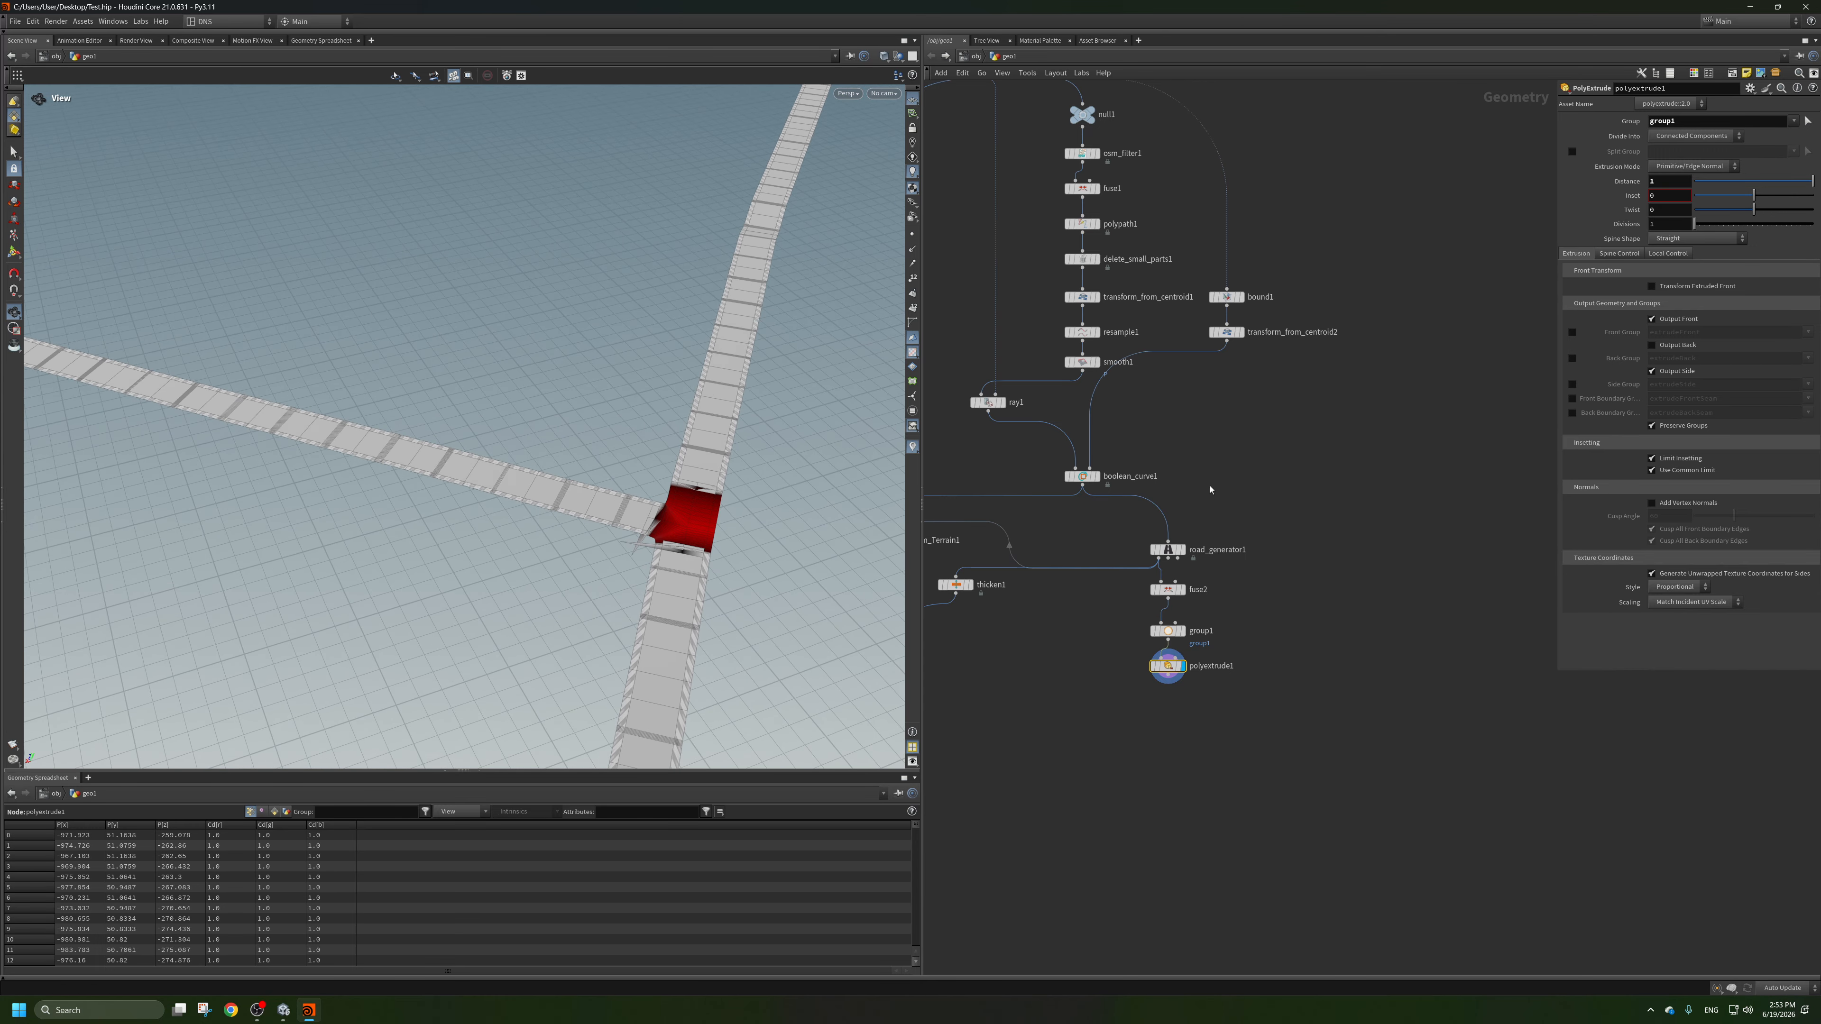
Add a Fuse node fed by polyextrude1 and space both nodes evenly beneath group1.
{"action": "scroll", "coordinate": [1154, 699], "scroll_direction": "up", "scroll_amount": 2}
{"action": "scroll", "coordinate": [1160, 705], "scroll_direction": "up", "scroll_amount": 1}
{"action": "left_click_drag", "start_coordinate": [1173, 665], "coordinate": [1173, 702]}
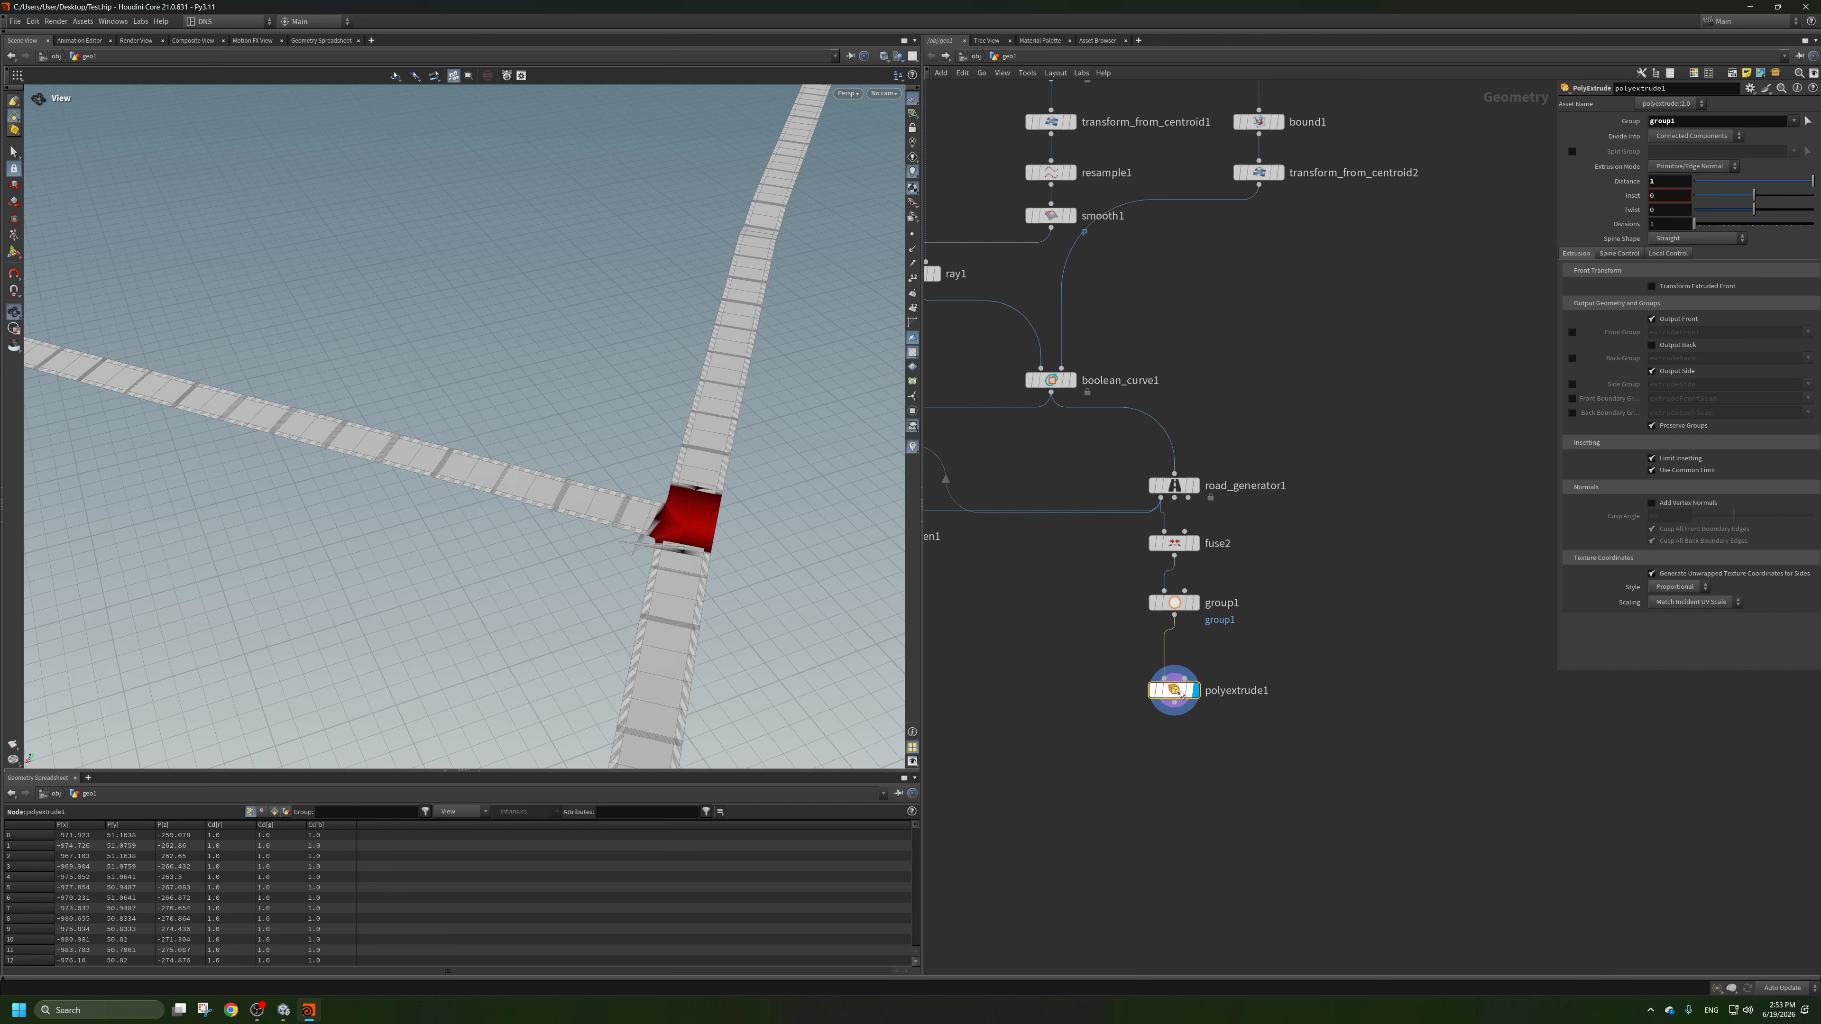
{"action": "key", "text": "Tab"}
{"action": "type", "text": "fu"}
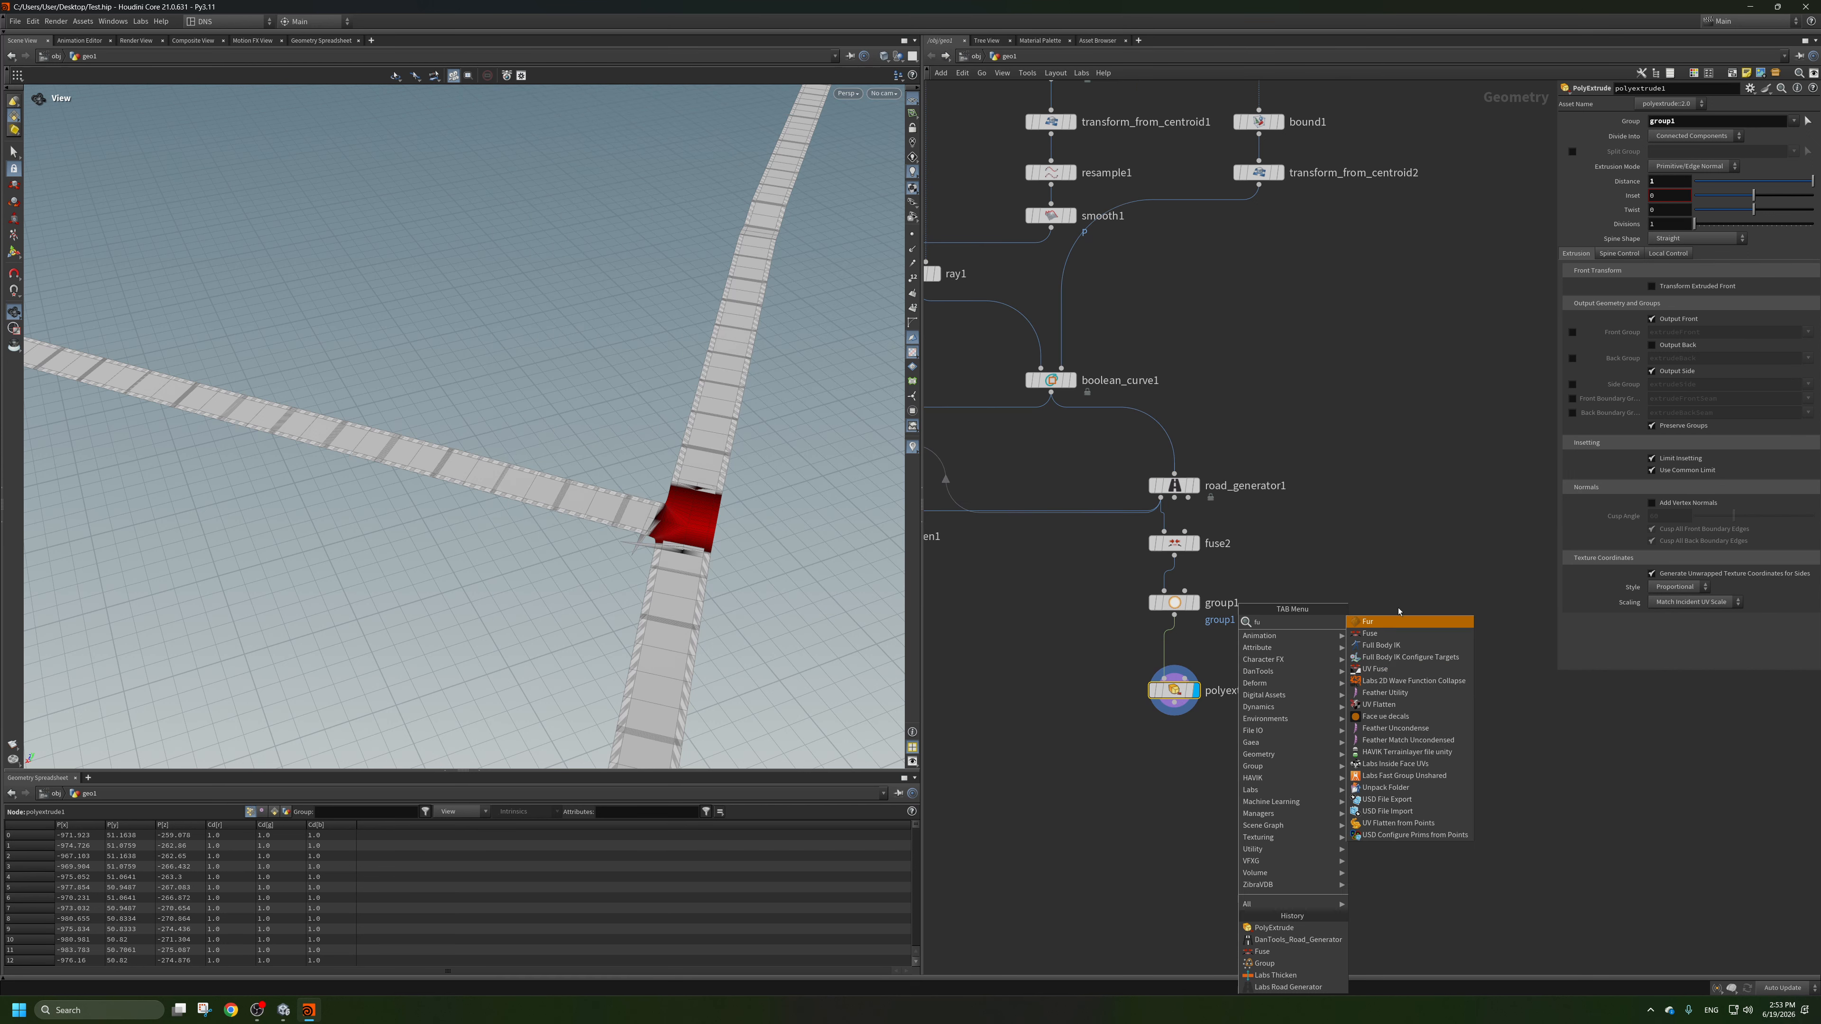
{"action": "left_click", "coordinate": [1382, 634]}
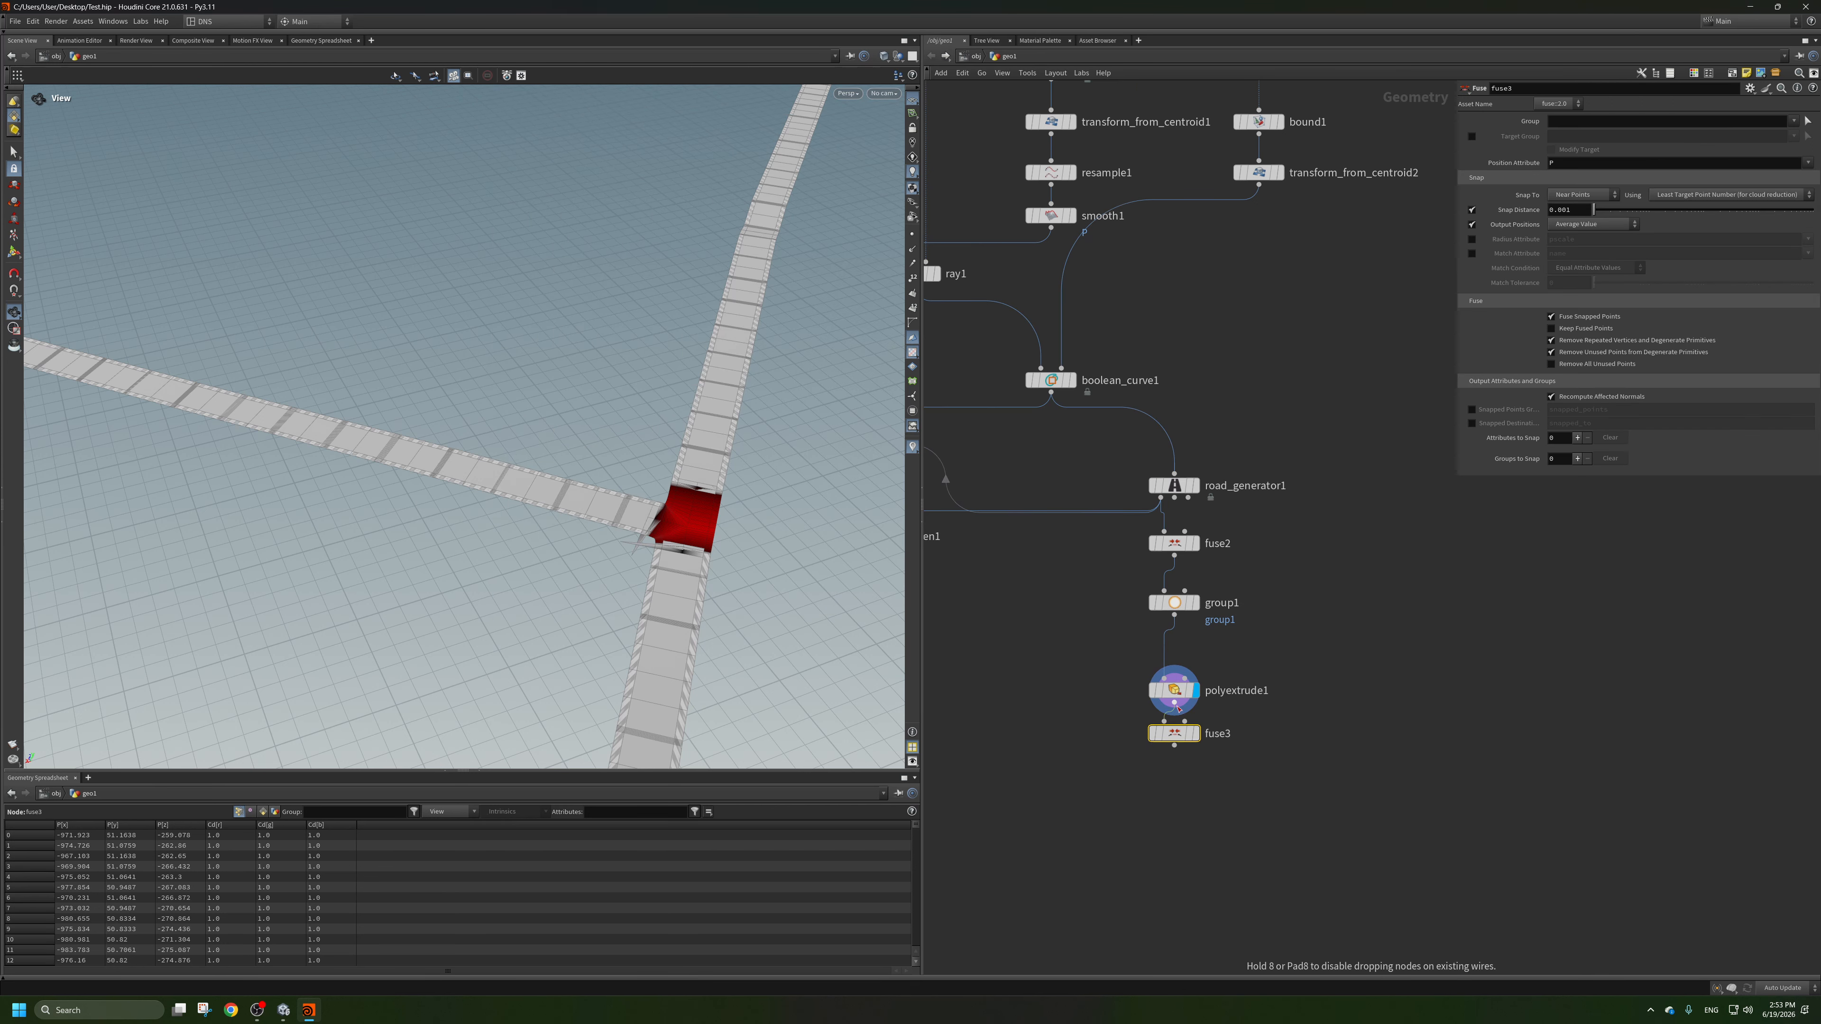
{"action": "left_click_drag", "start_coordinate": [1176, 690], "coordinate": [1183, 658]}
{"action": "left_click_drag", "start_coordinate": [1192, 744], "coordinate": [1192, 710]}
Display fuse3, set its Snap Distance to about 0.42, and check the fused road.
{"action": "left_click", "coordinate": [1198, 708]}
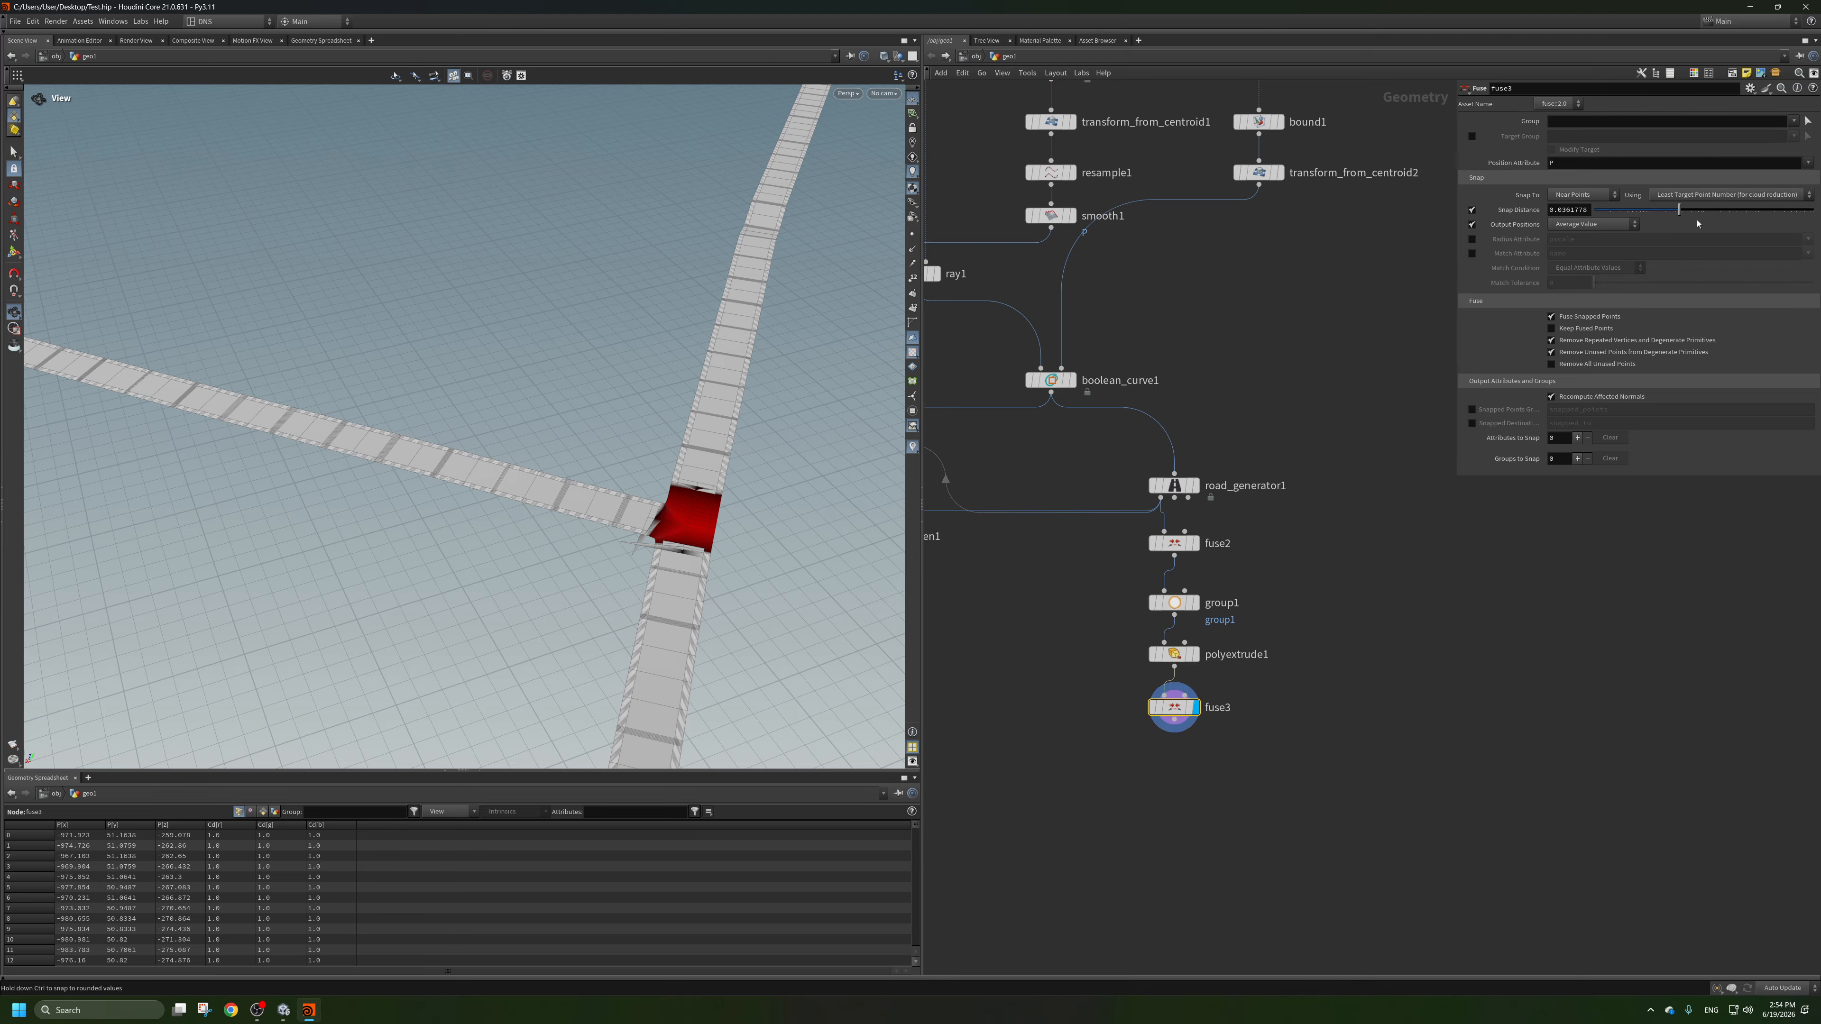
{"action": "left_click_drag", "start_coordinate": [1697, 223], "coordinate": [1745, 230]}
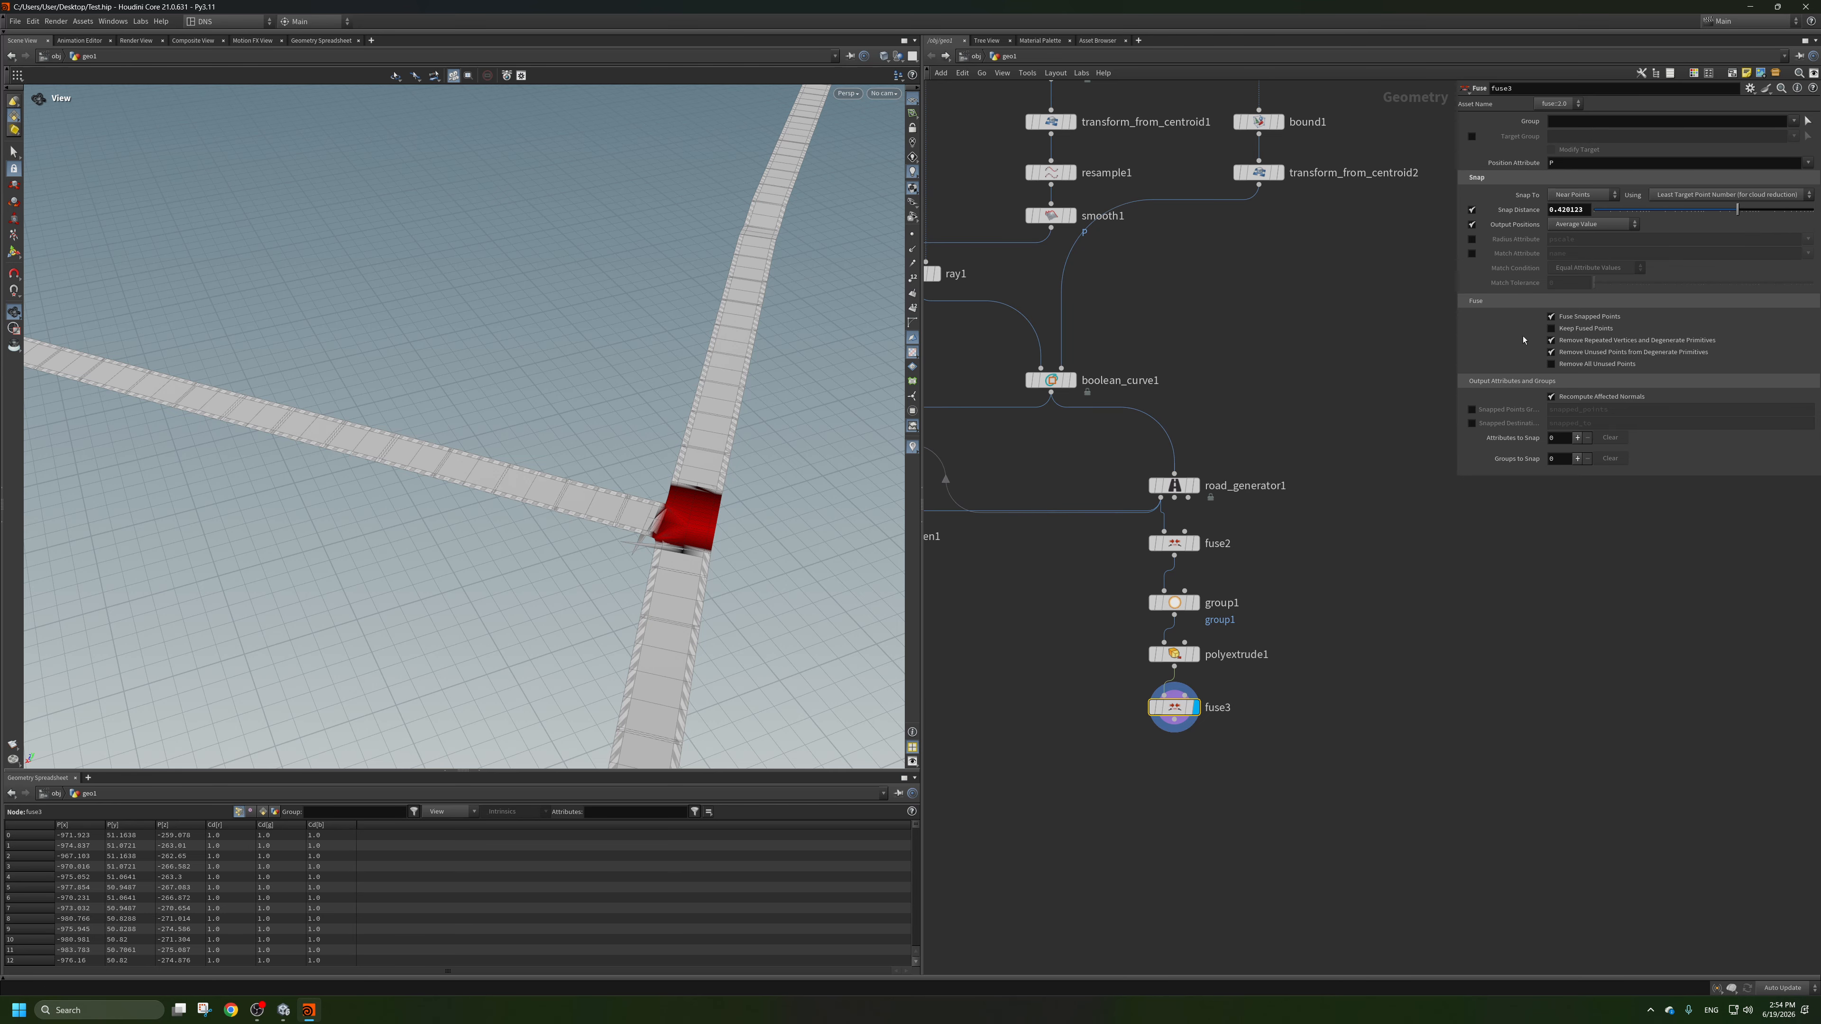
{"action": "scroll", "coordinate": [233, 333], "scroll_direction": "down", "scroll_amount": 6}
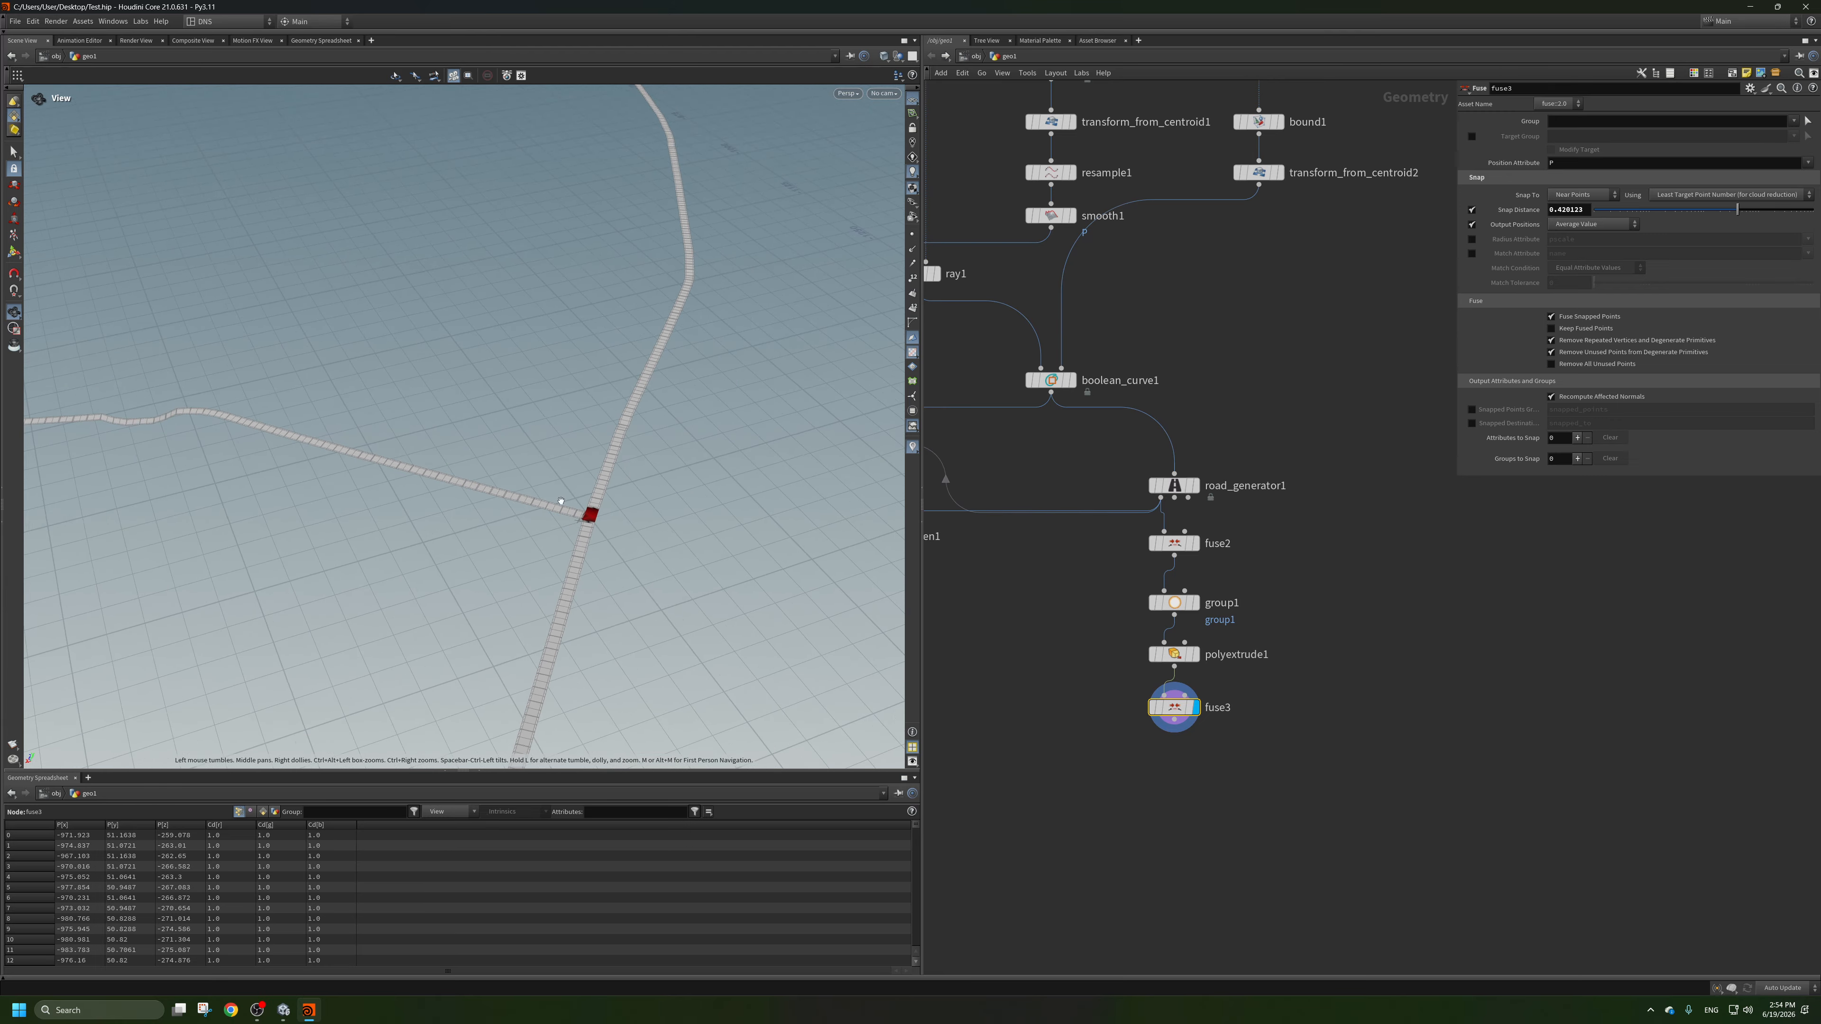
Inspect the fused road around the junction and display polyextrude1 to compare the unfused extrusion.
{"action": "middle_click_drag", "start_coordinate": [233, 334], "coordinate": [341, 483]}
{"action": "left_click_drag", "start_coordinate": [341, 483], "coordinate": [585, 383]}
{"action": "right_click_drag", "start_coordinate": [603, 610], "coordinate": [840, 618]}
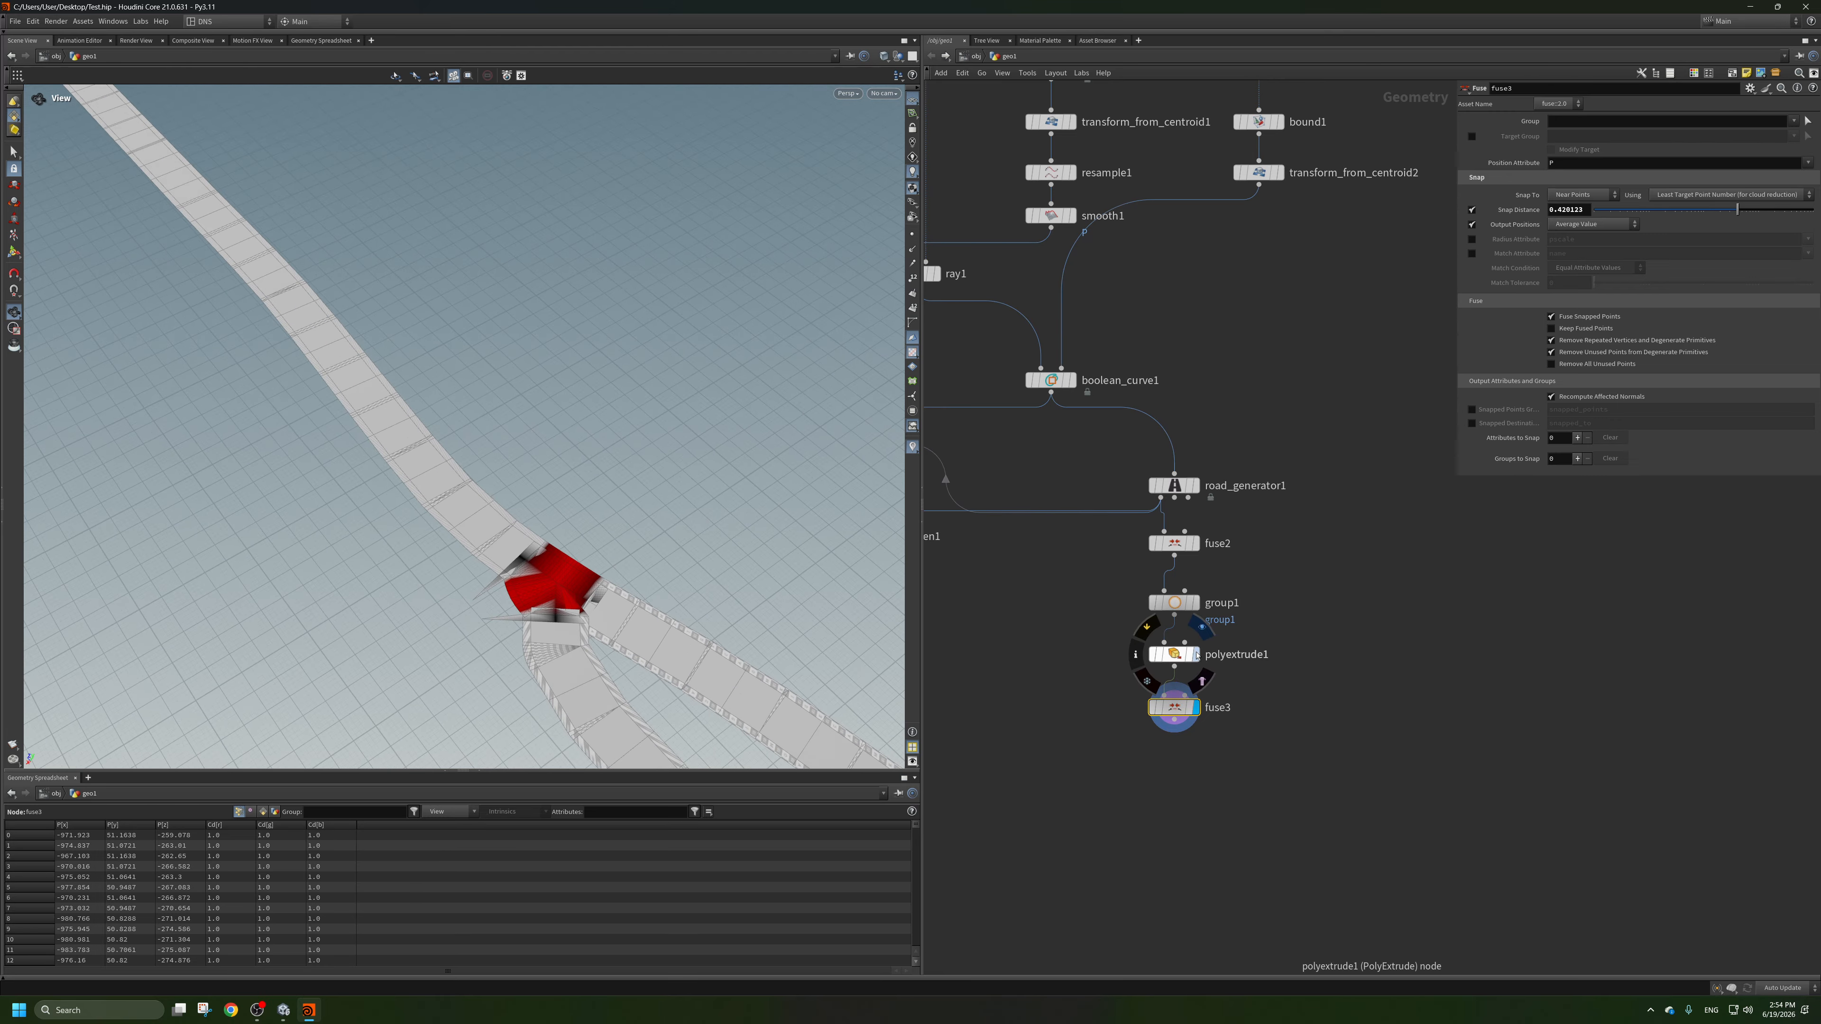
{"action": "left_click", "coordinate": [1197, 656]}
{"action": "scroll", "coordinate": [1344, 617], "scroll_direction": "down", "scroll_amount": 5}
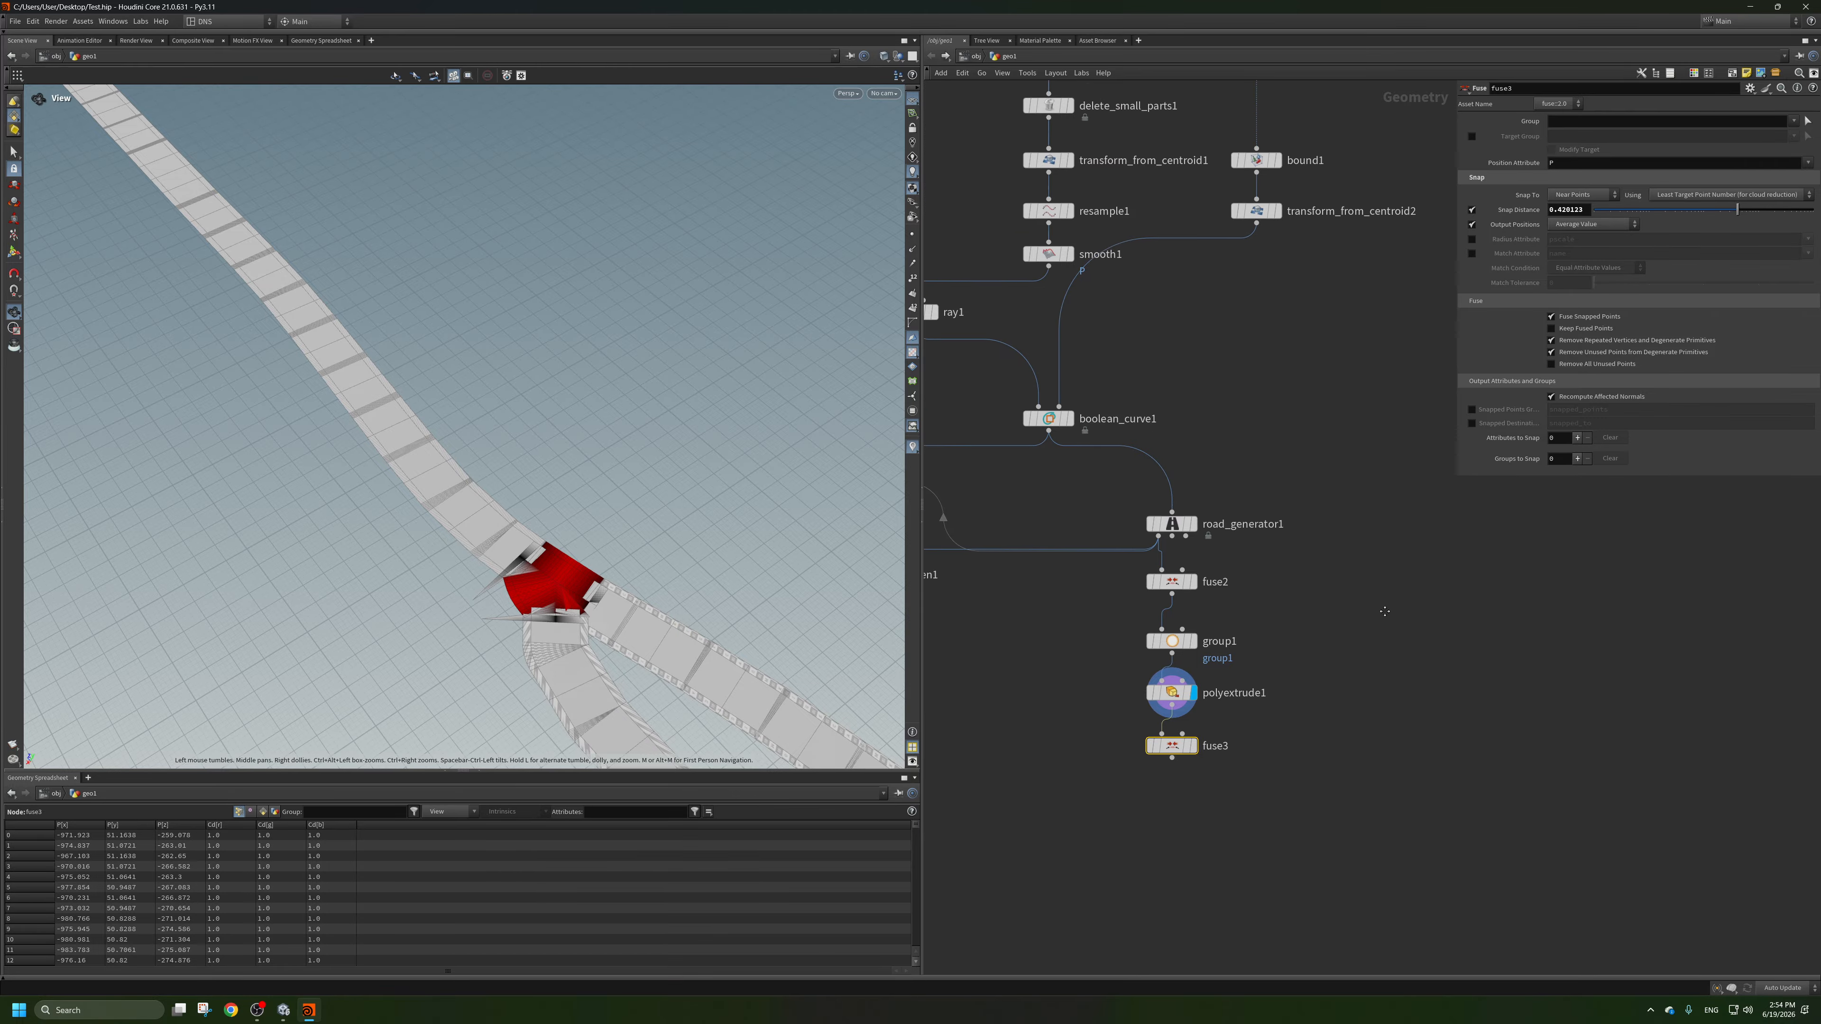
Add a DanTools_Road_Generator node, feed it from boolean_curve1's output, and display it.
{"action": "key", "text": "Tab"}
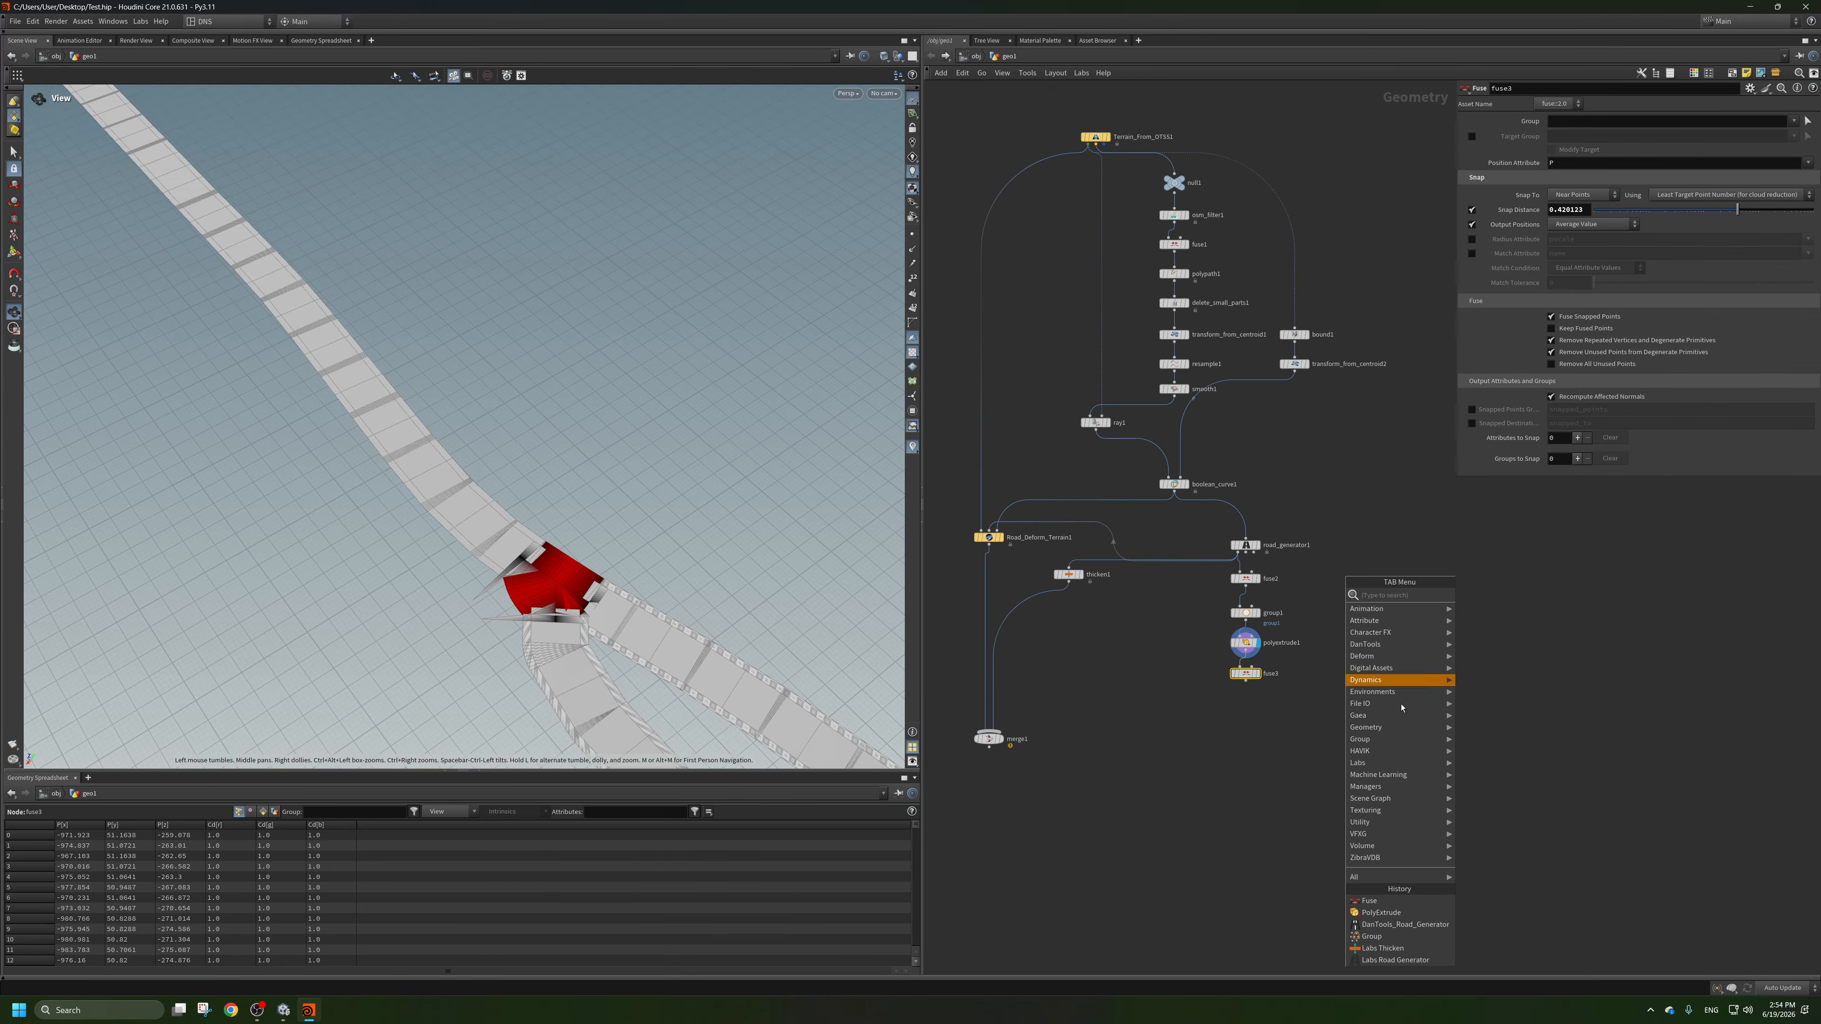
{"action": "left_click", "coordinate": [1402, 924]}
{"action": "left_click", "coordinate": [1353, 668]}
{"action": "scroll", "coordinate": [1256, 560], "scroll_direction": "up", "scroll_amount": 3}
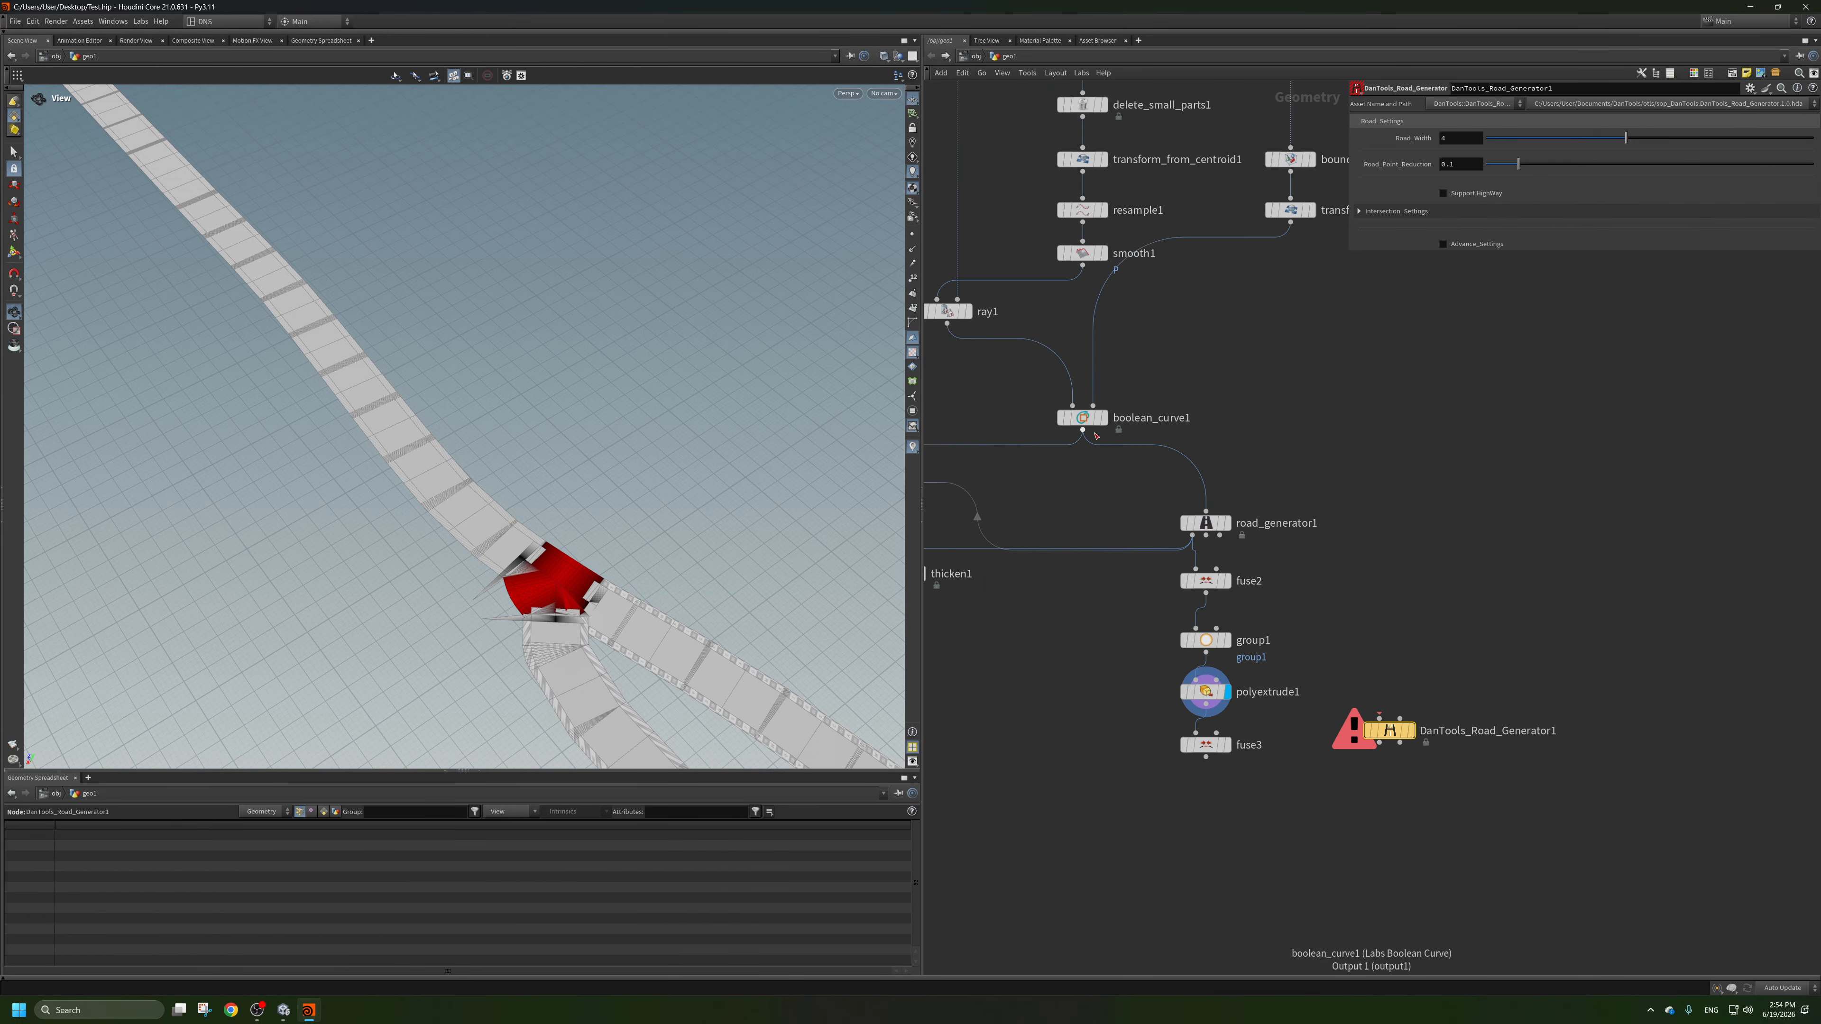
{"action": "left_click_drag", "start_coordinate": [1083, 430], "coordinate": [1368, 692]}
{"action": "left_click", "coordinate": [1412, 731]}
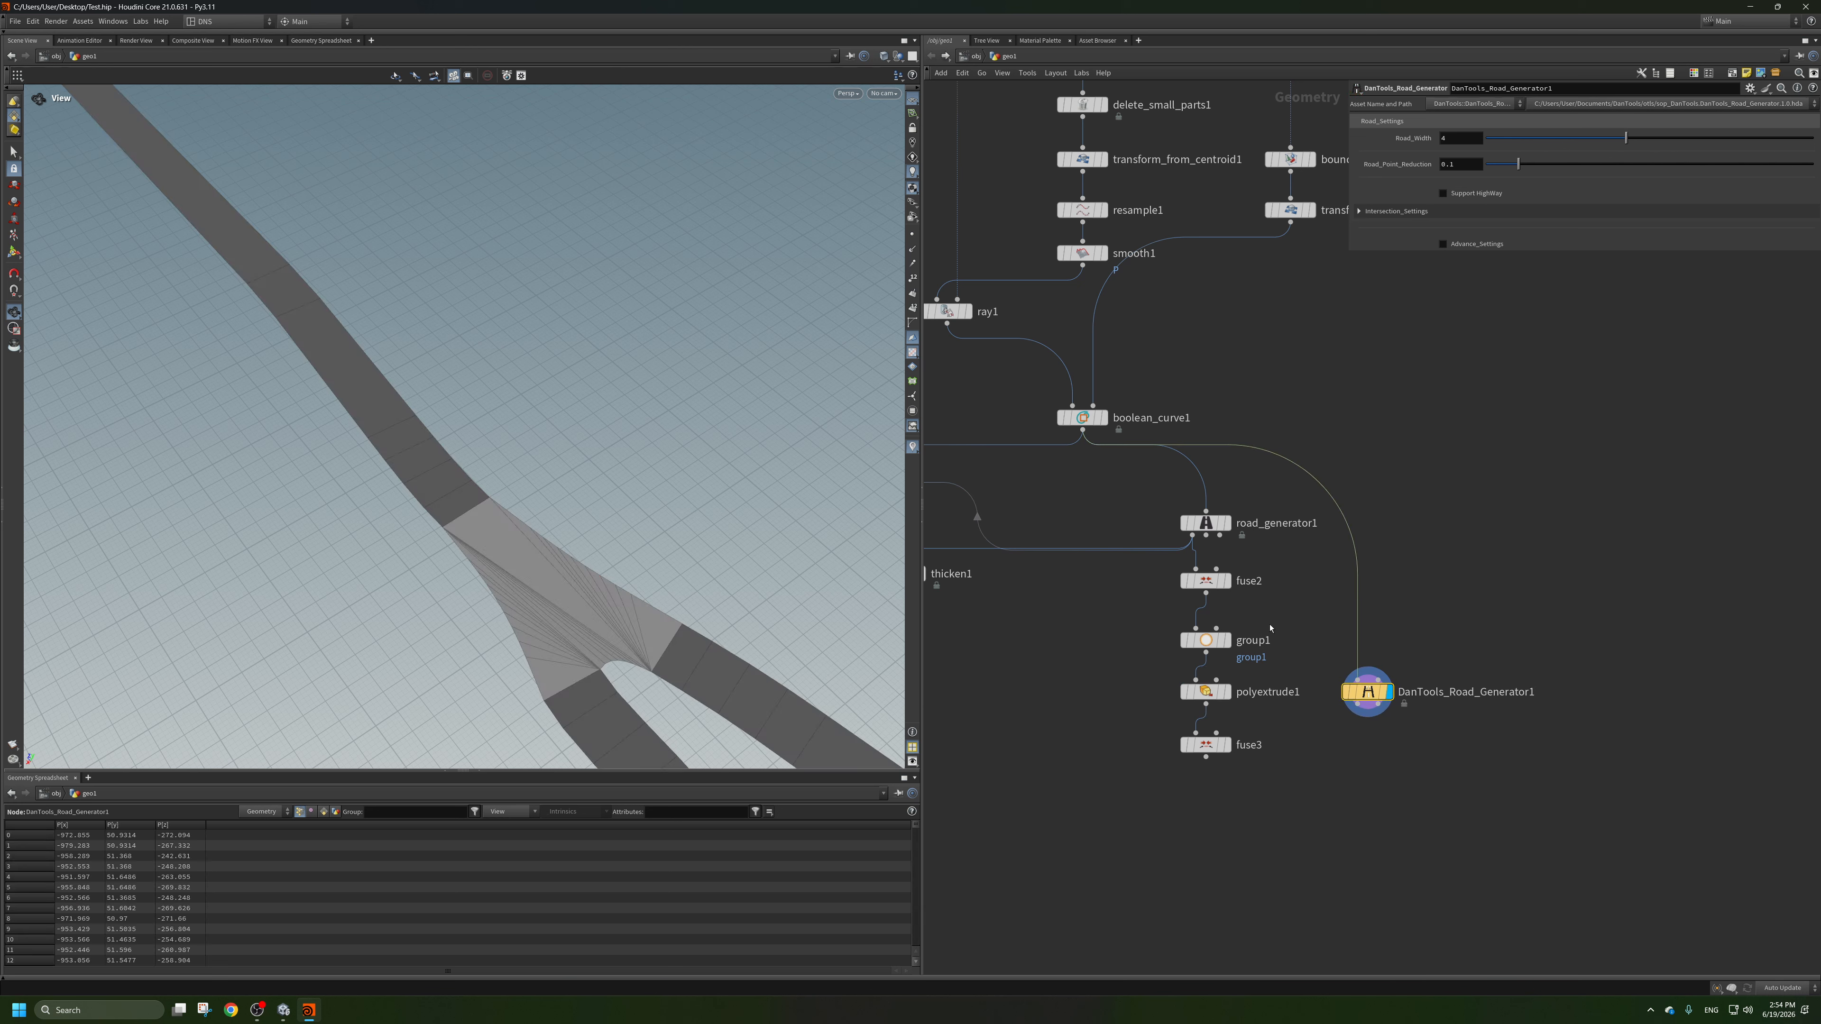
Compare against road_generator1's output, place DanTools_Road_Generator1 beside that node, and set its Road_Width to 3.
{"action": "mouse_move", "coordinate": [1231, 688]}
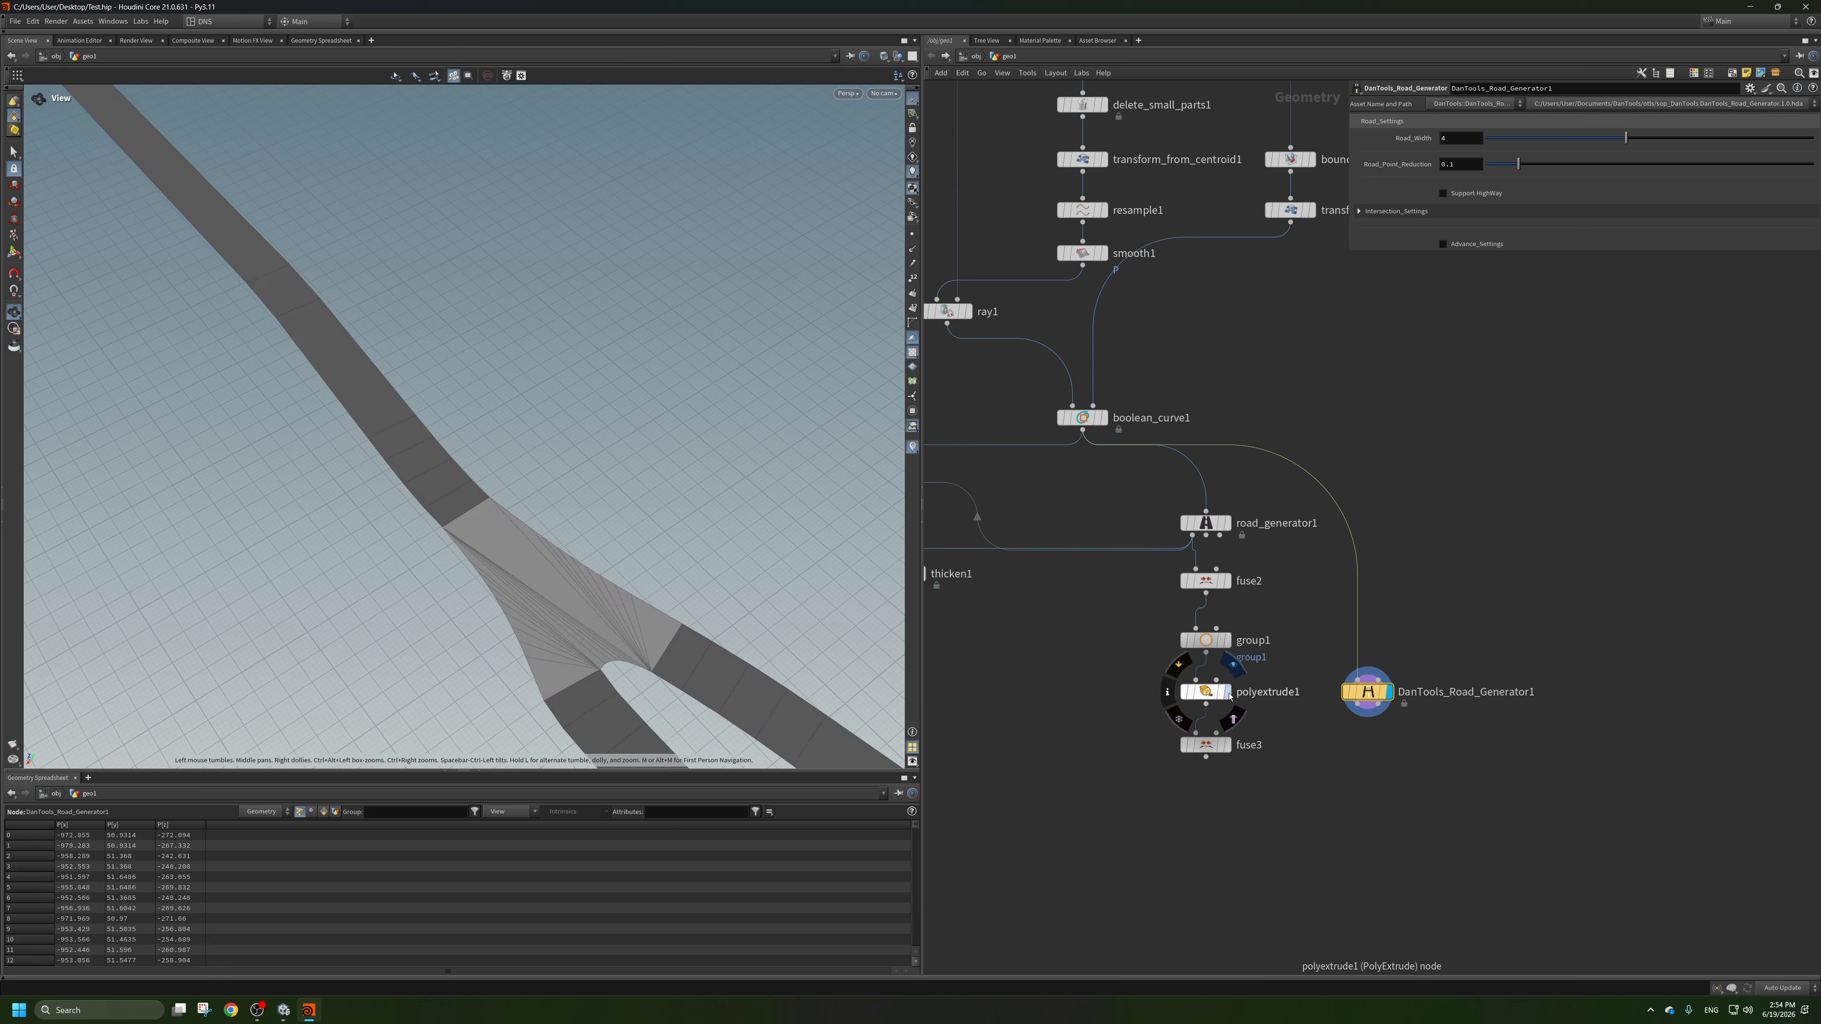
{"action": "left_click", "coordinate": [1230, 523]}
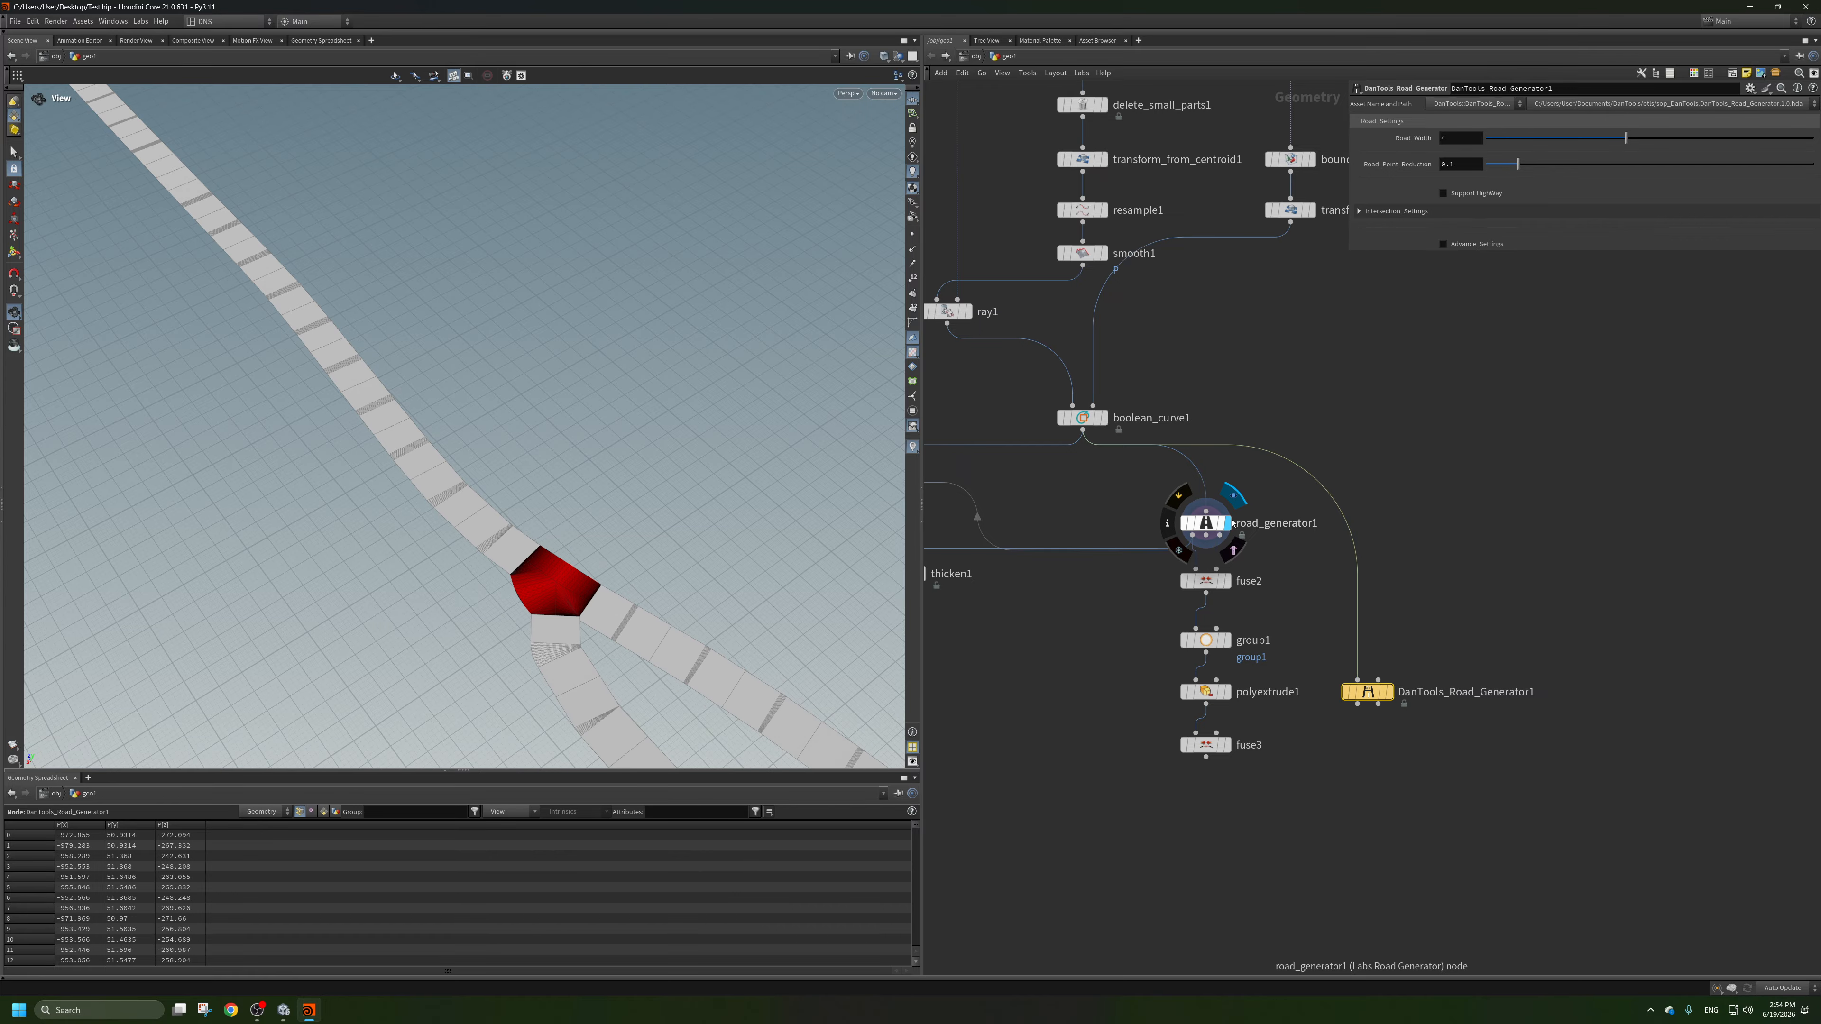
{"action": "left_click", "coordinate": [1388, 691]}
{"action": "left_click_drag", "start_coordinate": [1374, 697], "coordinate": [1362, 524]}
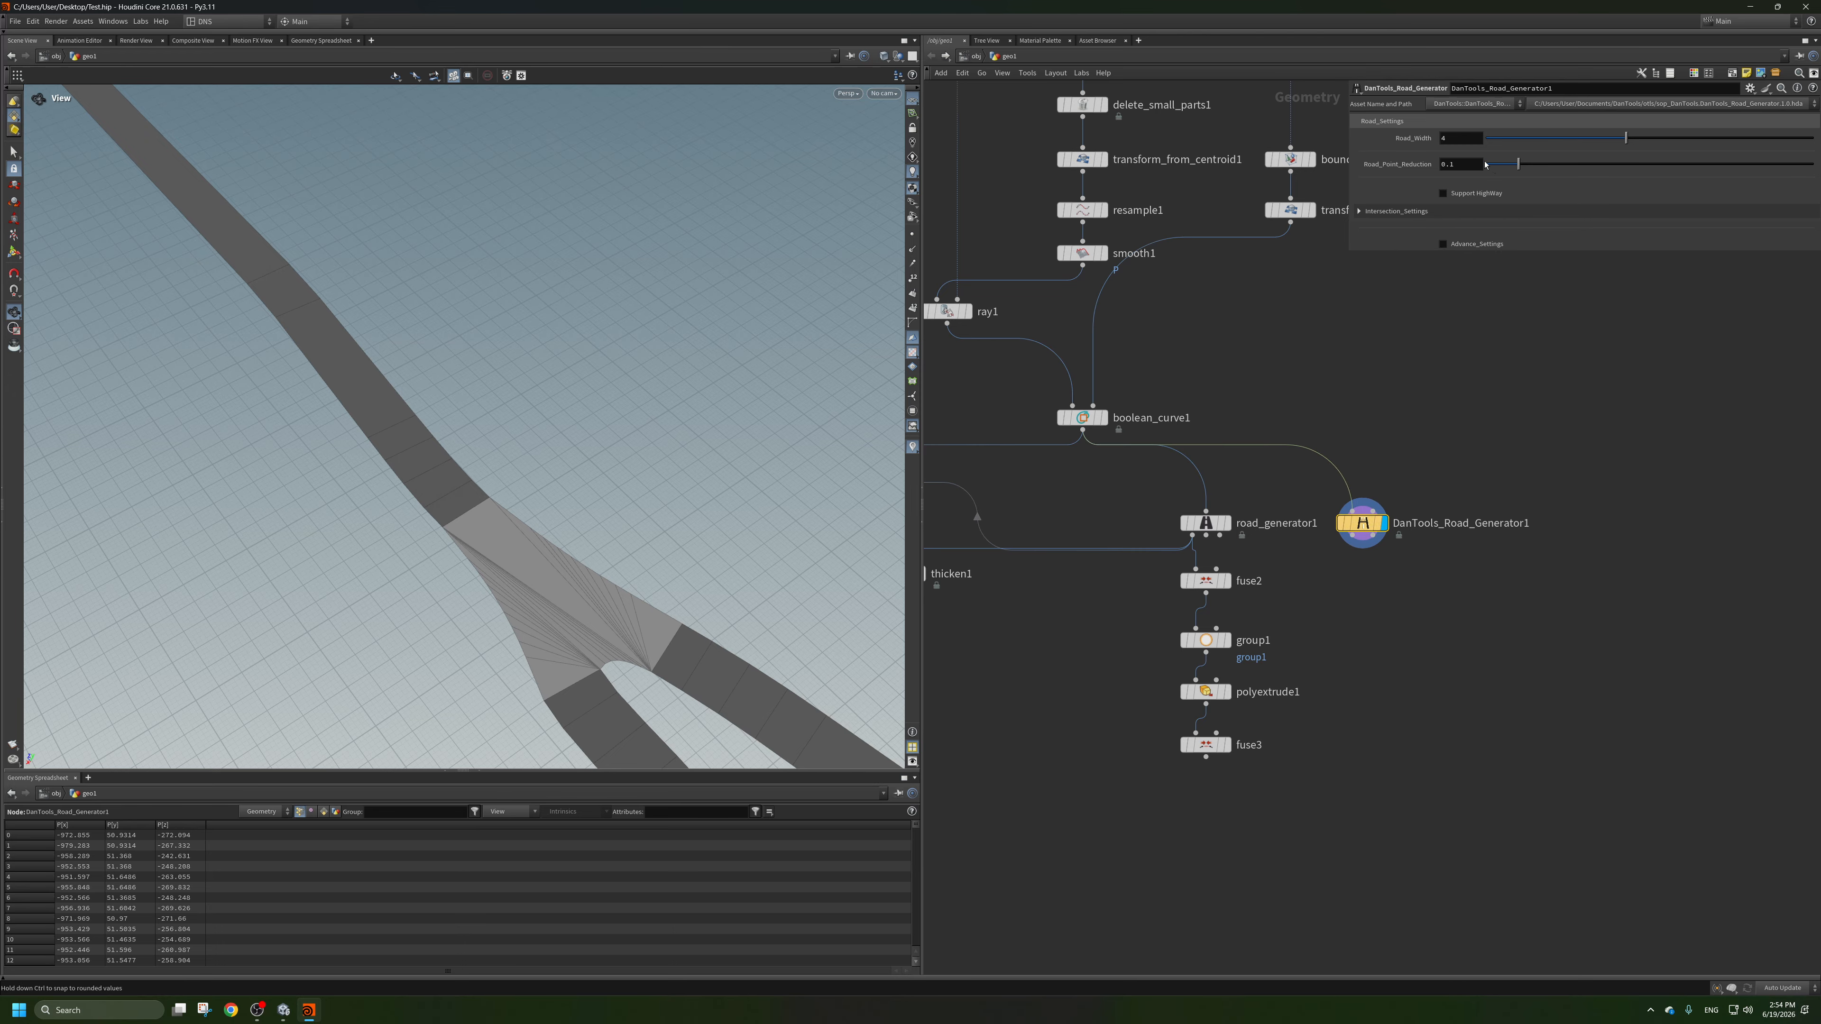
{"action": "type", "text": "3"}
{"action": "key", "text": "Return"}
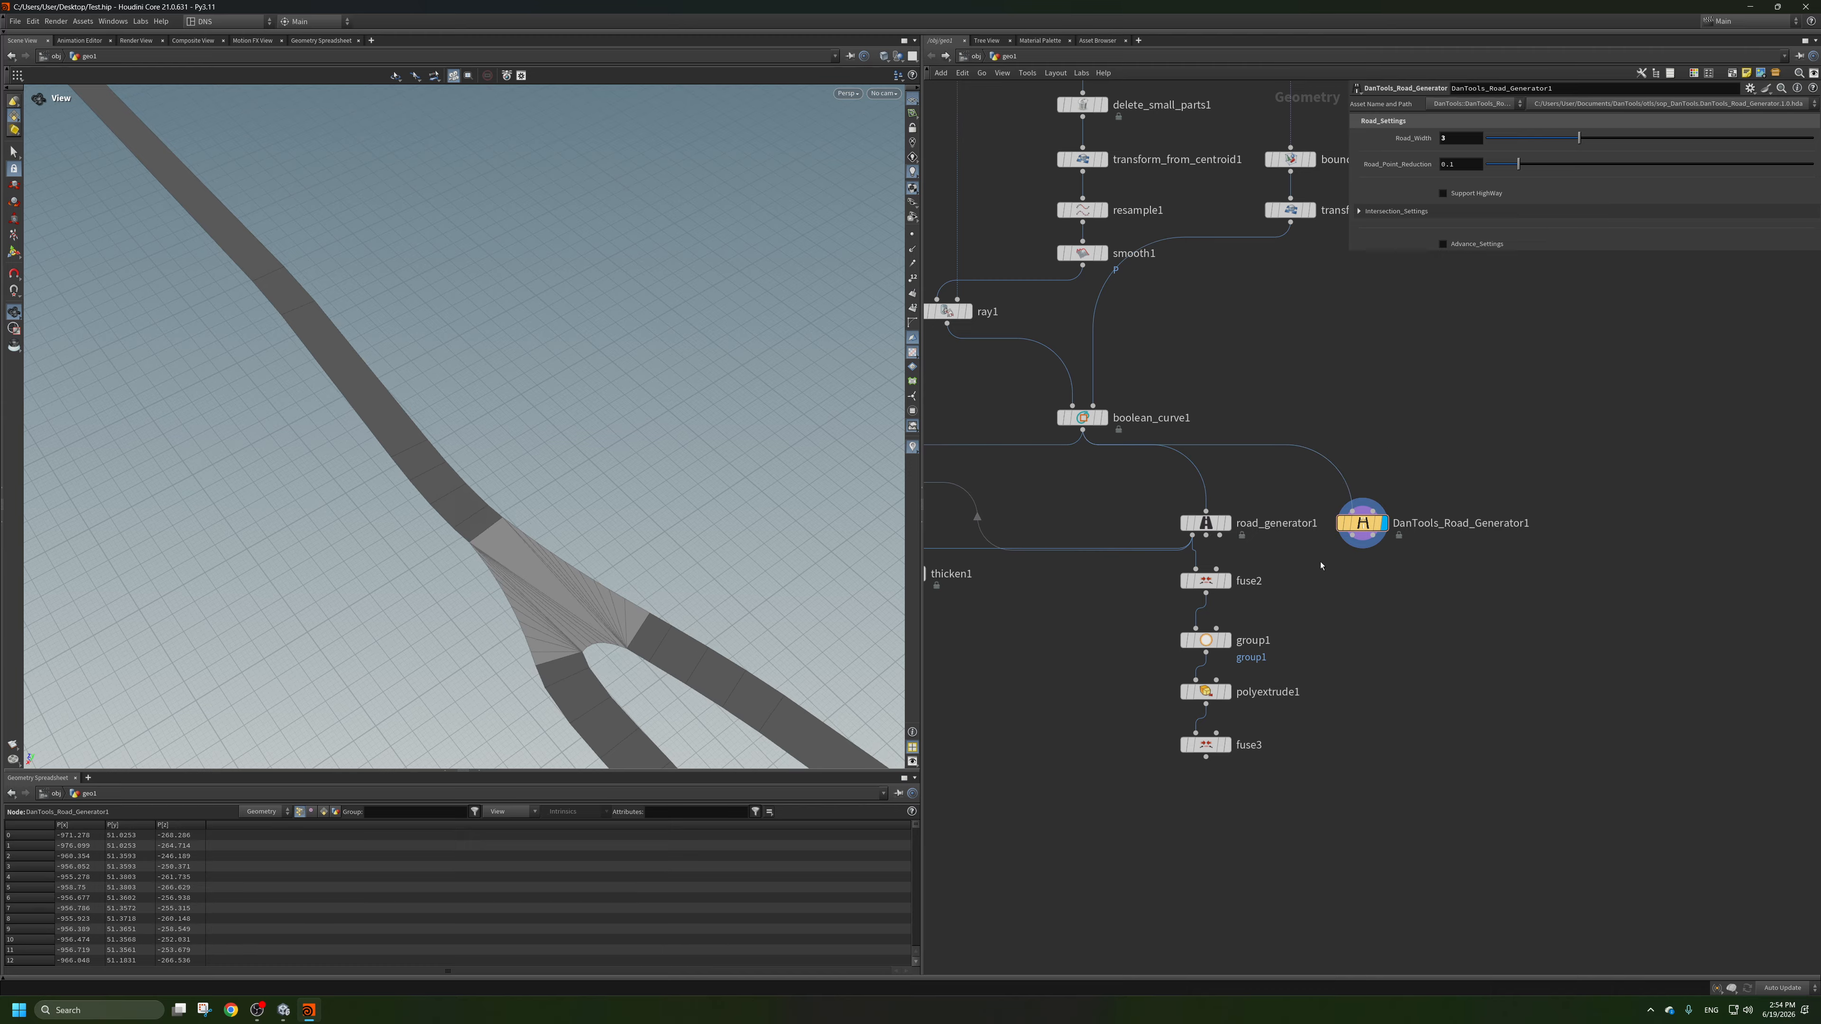
Display fuse3, feed fuse2 from DanTools_Road_Generator1's first output, and check the resulting road and junction.
{"action": "left_click", "coordinate": [1227, 744]}
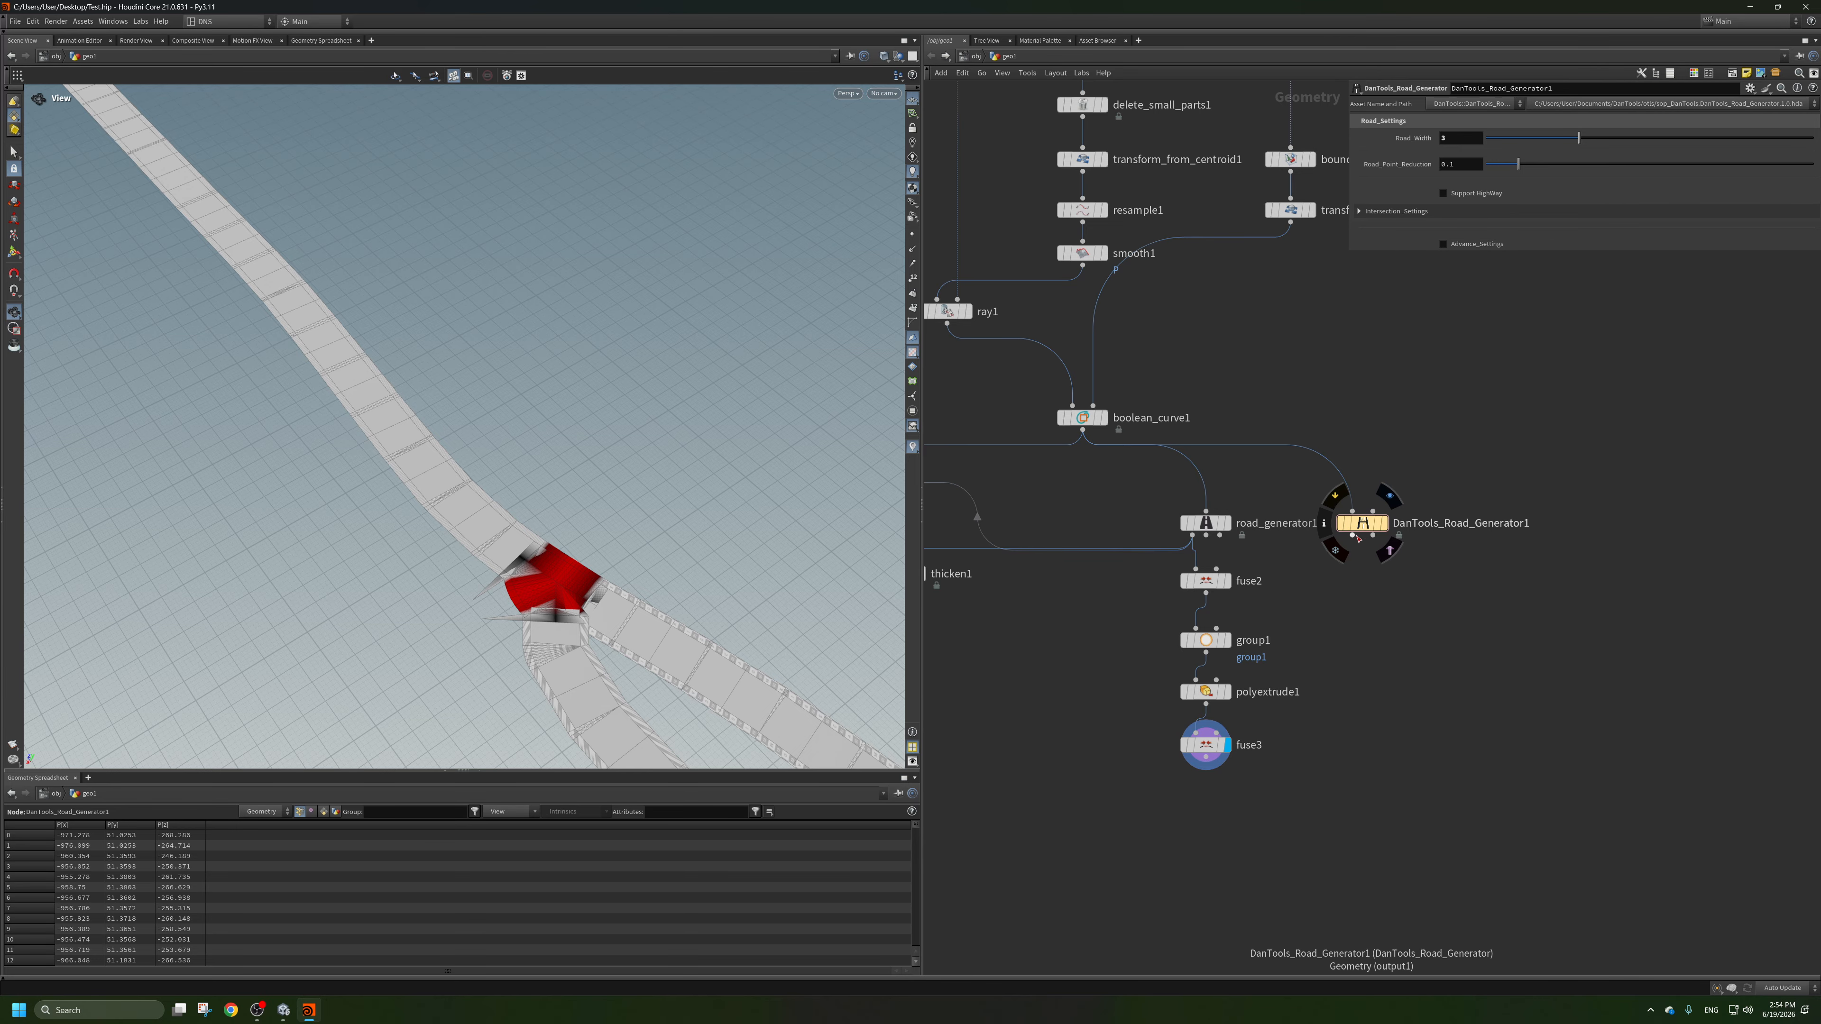
{"action": "left_click_drag", "start_coordinate": [1352, 535], "coordinate": [1179, 599]}
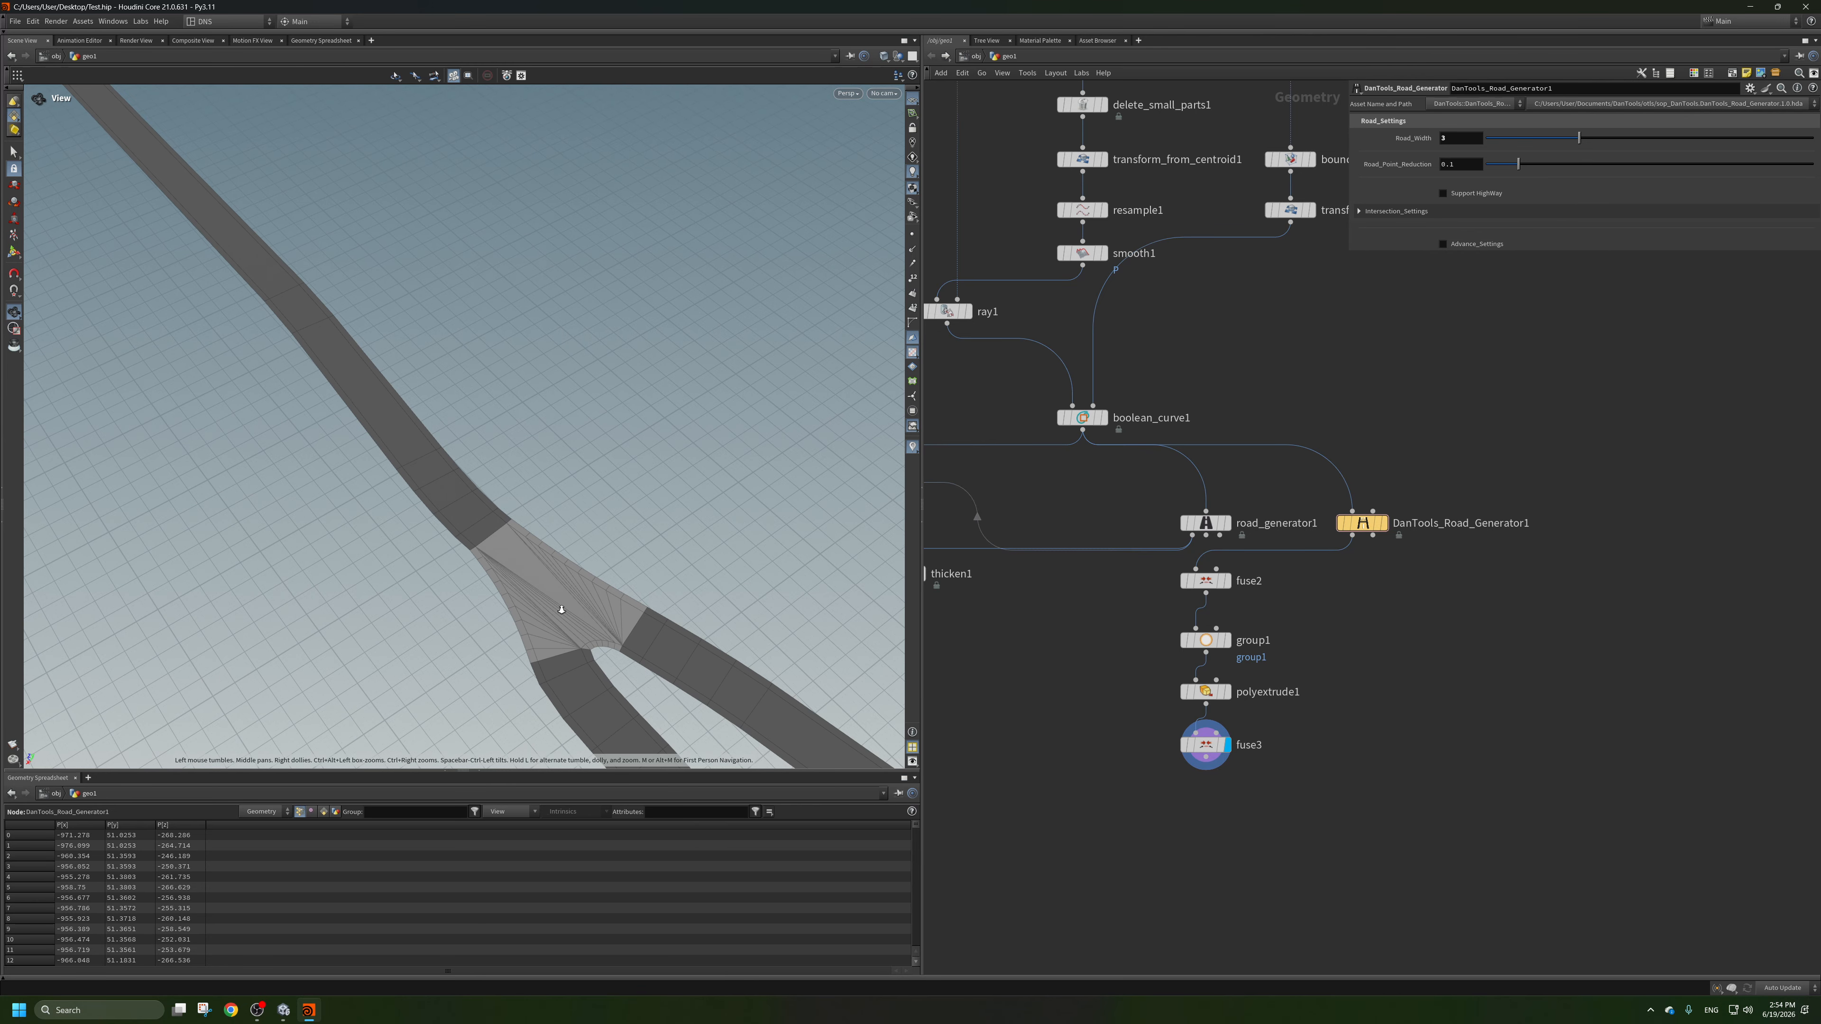
{"action": "left_click_drag", "start_coordinate": [573, 610], "coordinate": [637, 641]}
{"action": "scroll", "coordinate": [636, 642], "scroll_direction": "down", "scroll_amount": 8}
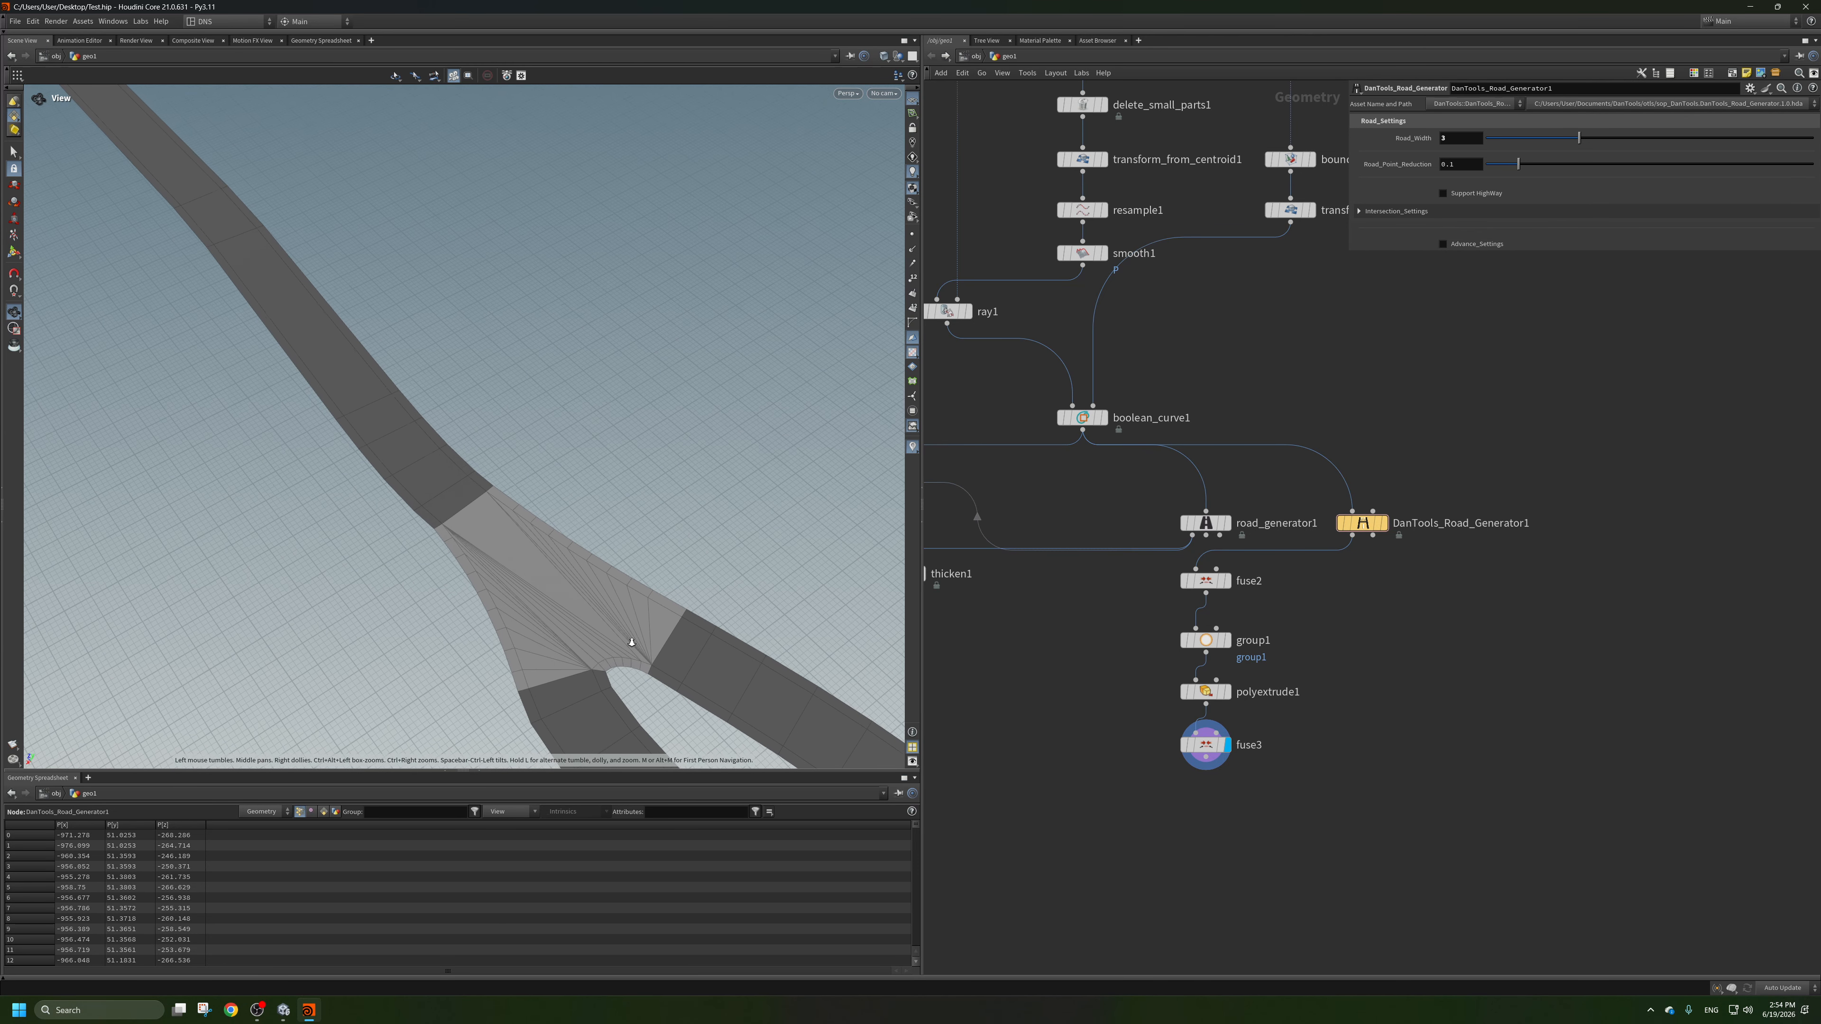
{"action": "middle_click_drag", "start_coordinate": [276, 348], "coordinate": [504, 487]}
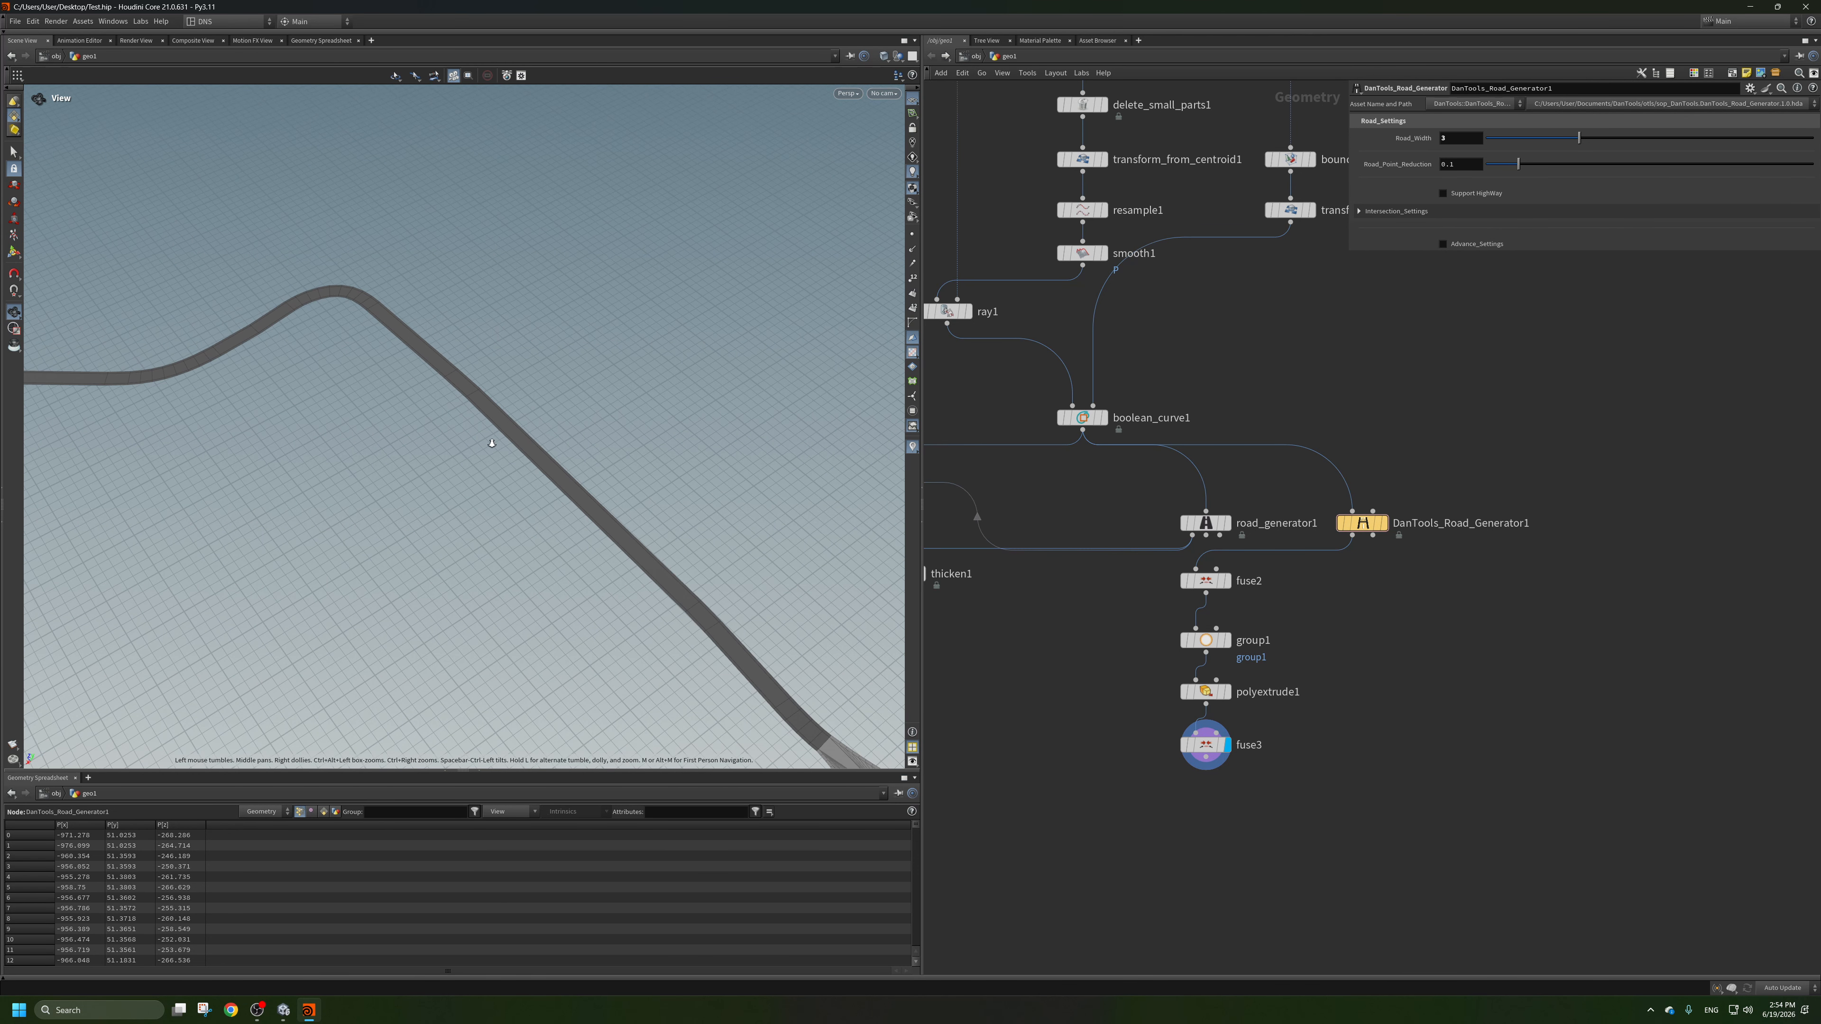
{"action": "scroll", "coordinate": [618, 488], "scroll_direction": "up", "scroll_amount": 1}
{"action": "middle_click_drag", "start_coordinate": [618, 488], "coordinate": [481, 352]}
Set DanTools_Road_Generator1's Road_Point_Reduction to 0 and check the road segments around the junction.
{"action": "left_click", "coordinate": [1373, 525]}
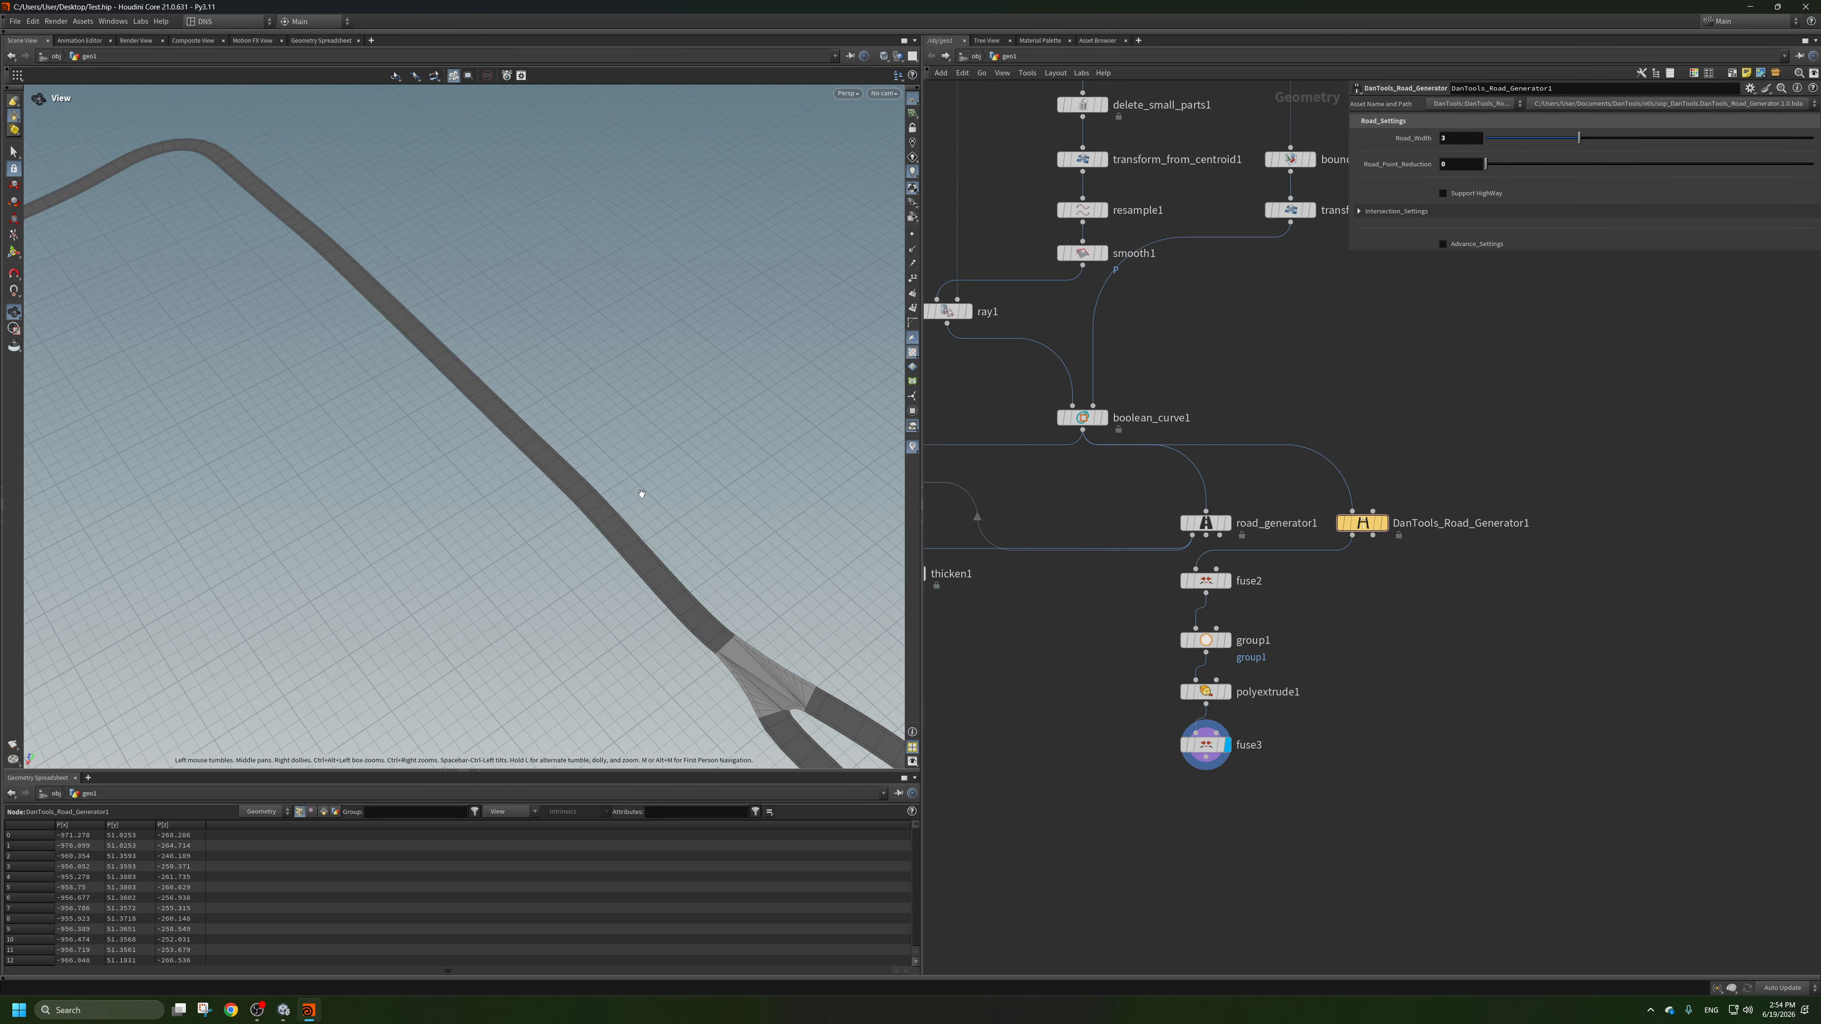
{"action": "scroll", "coordinate": [642, 493], "scroll_direction": "down", "scroll_amount": 3}
{"action": "middle_click_drag", "start_coordinate": [641, 494], "coordinate": [444, 405]}
{"action": "scroll", "coordinate": [444, 406], "scroll_direction": "up", "scroll_amount": 5}
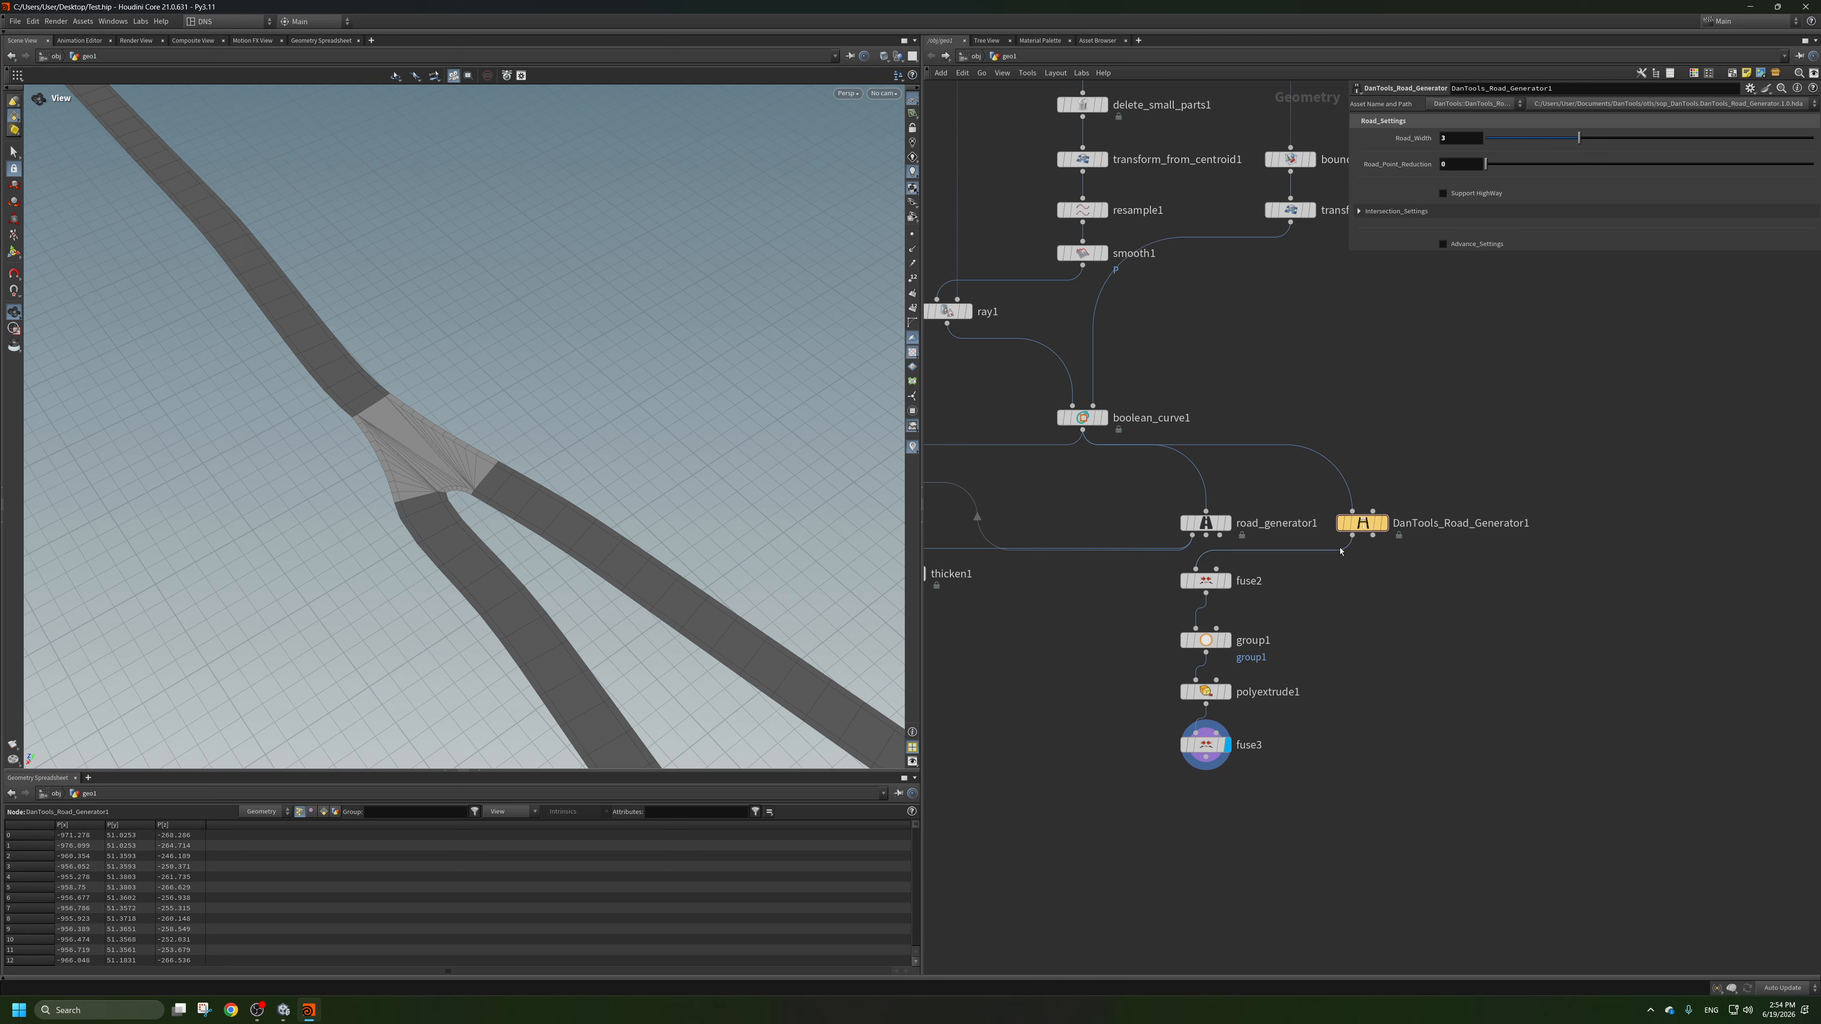
Move thicken1 lower in the network toward merge1 and view the extruded road borders up close.
{"action": "key", "text": "h"}
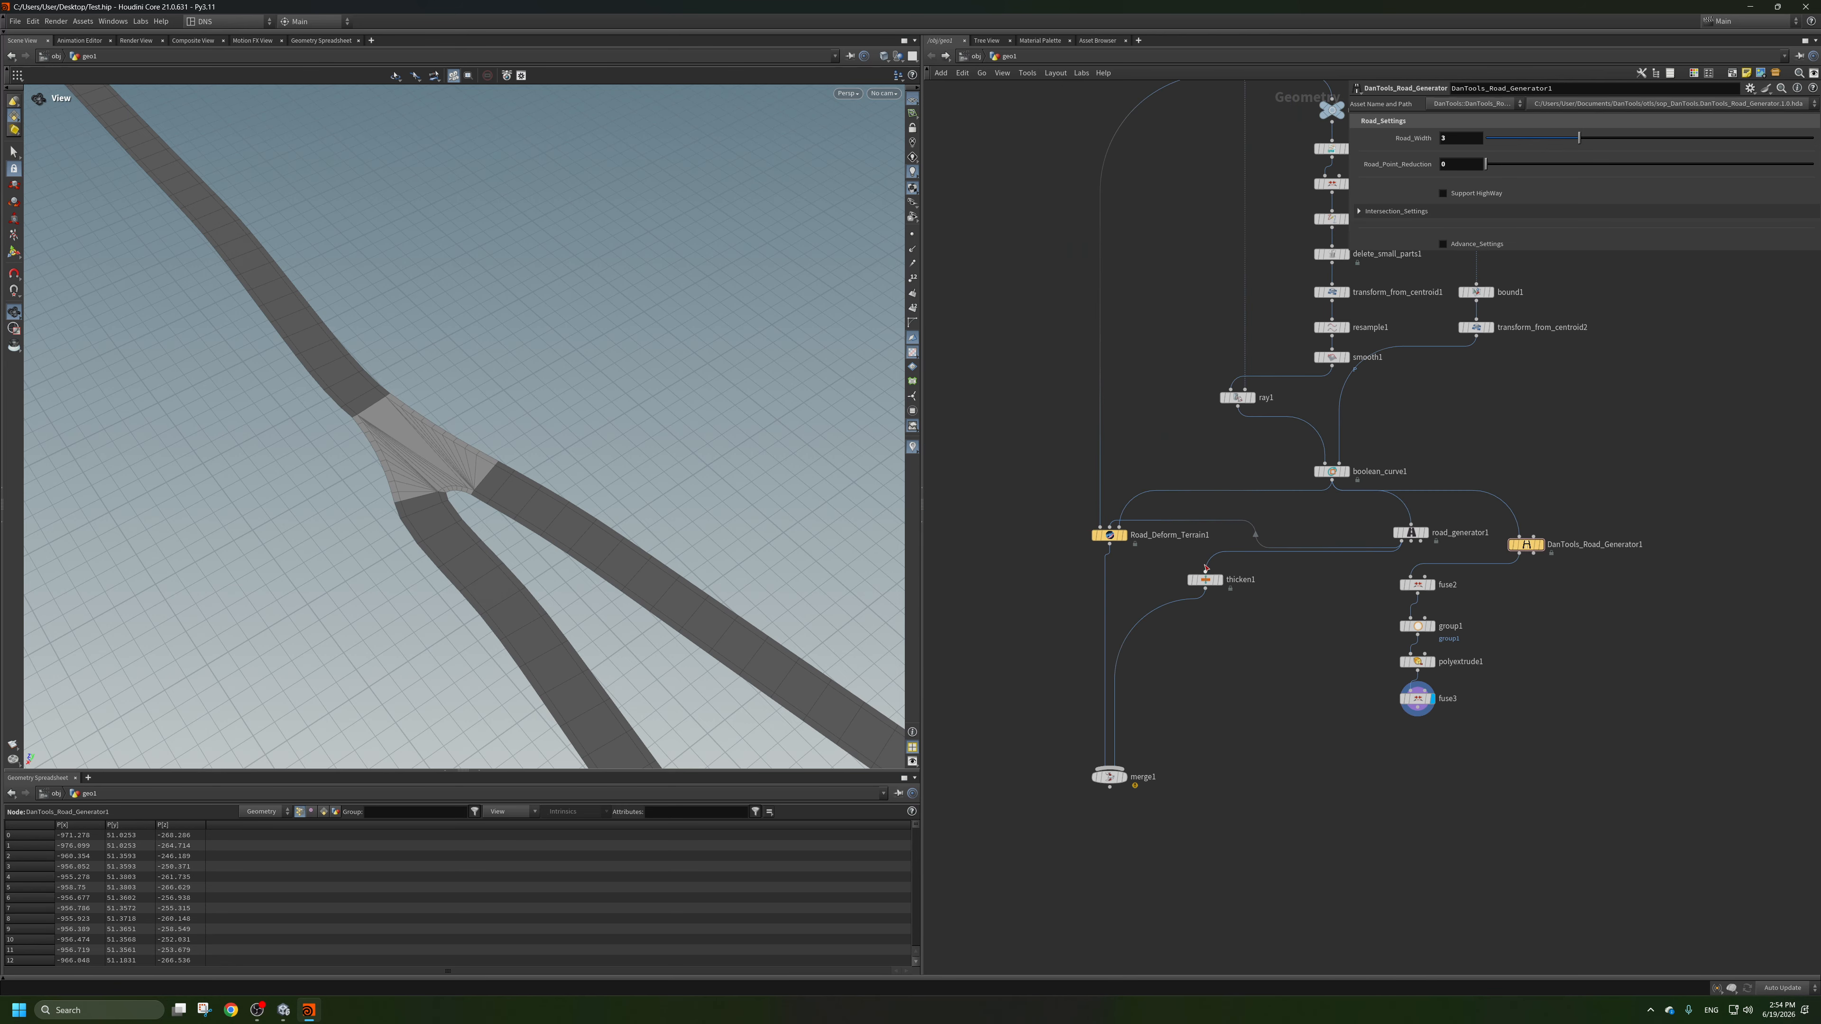
{"action": "left_click_drag", "start_coordinate": [1211, 587], "coordinate": [1192, 669]}
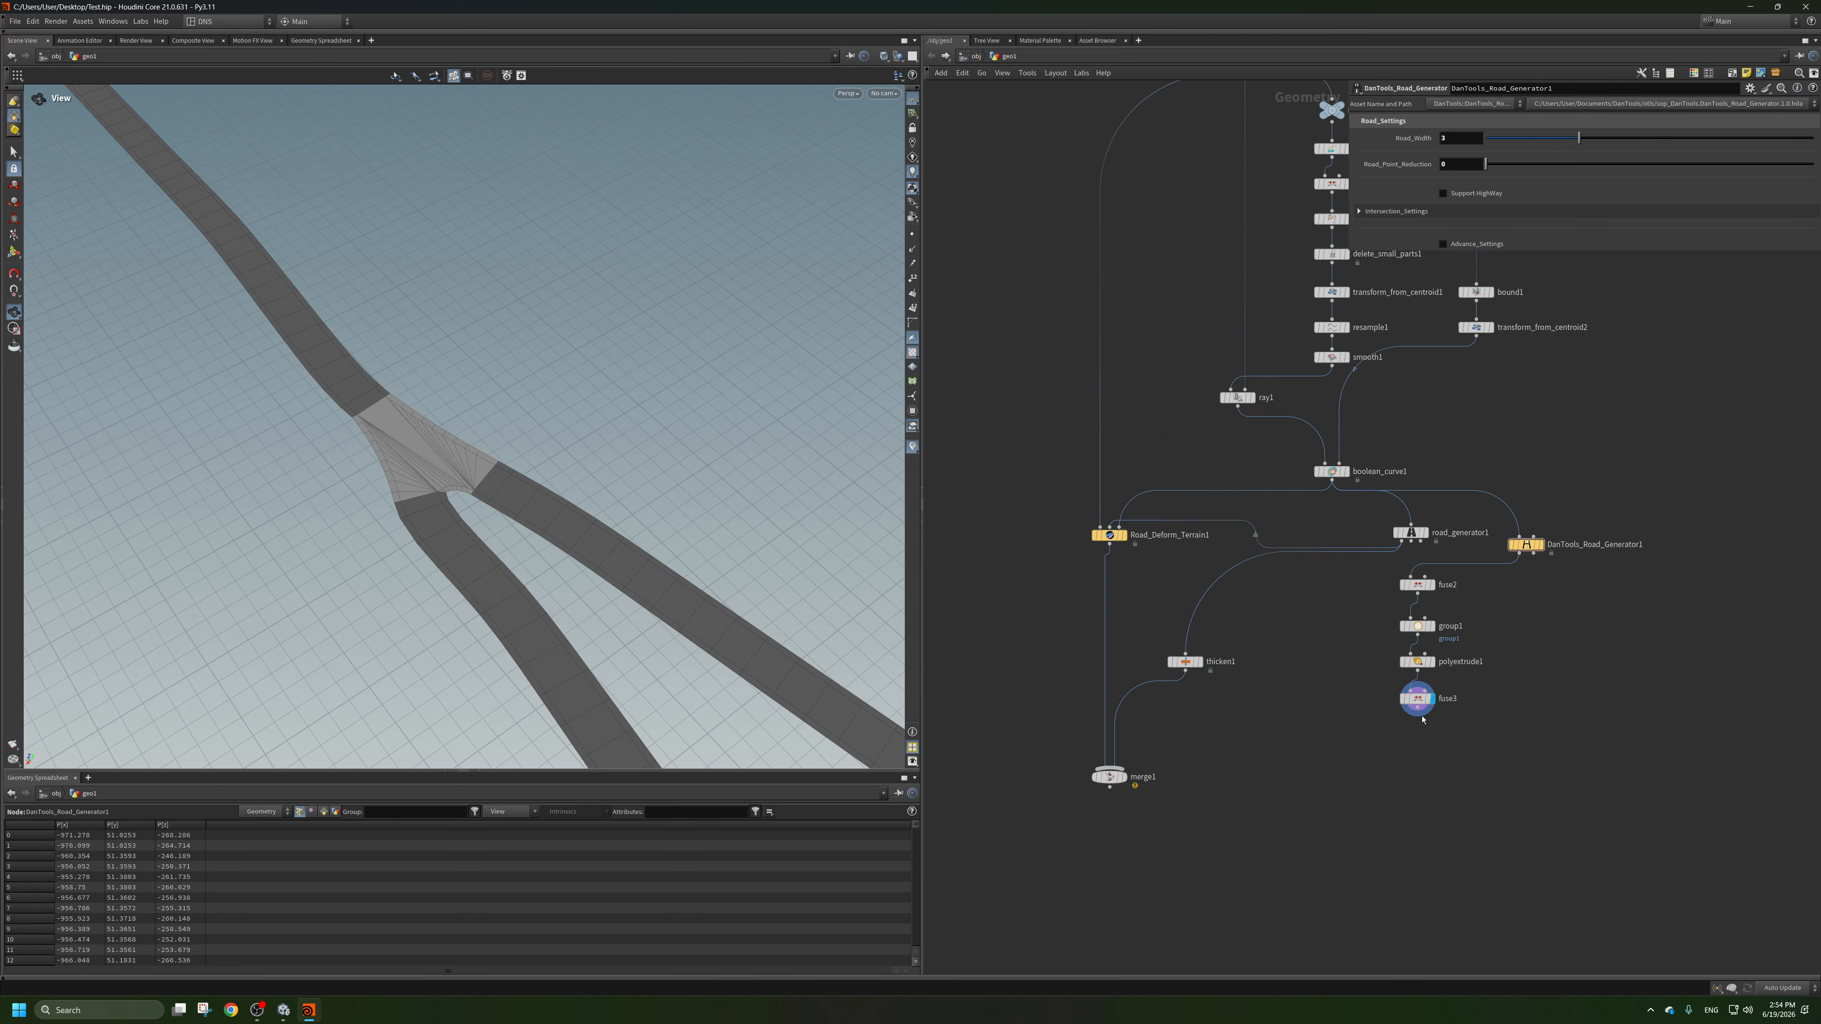
{"action": "left_click_drag", "start_coordinate": [724, 606], "coordinate": [545, 603]}
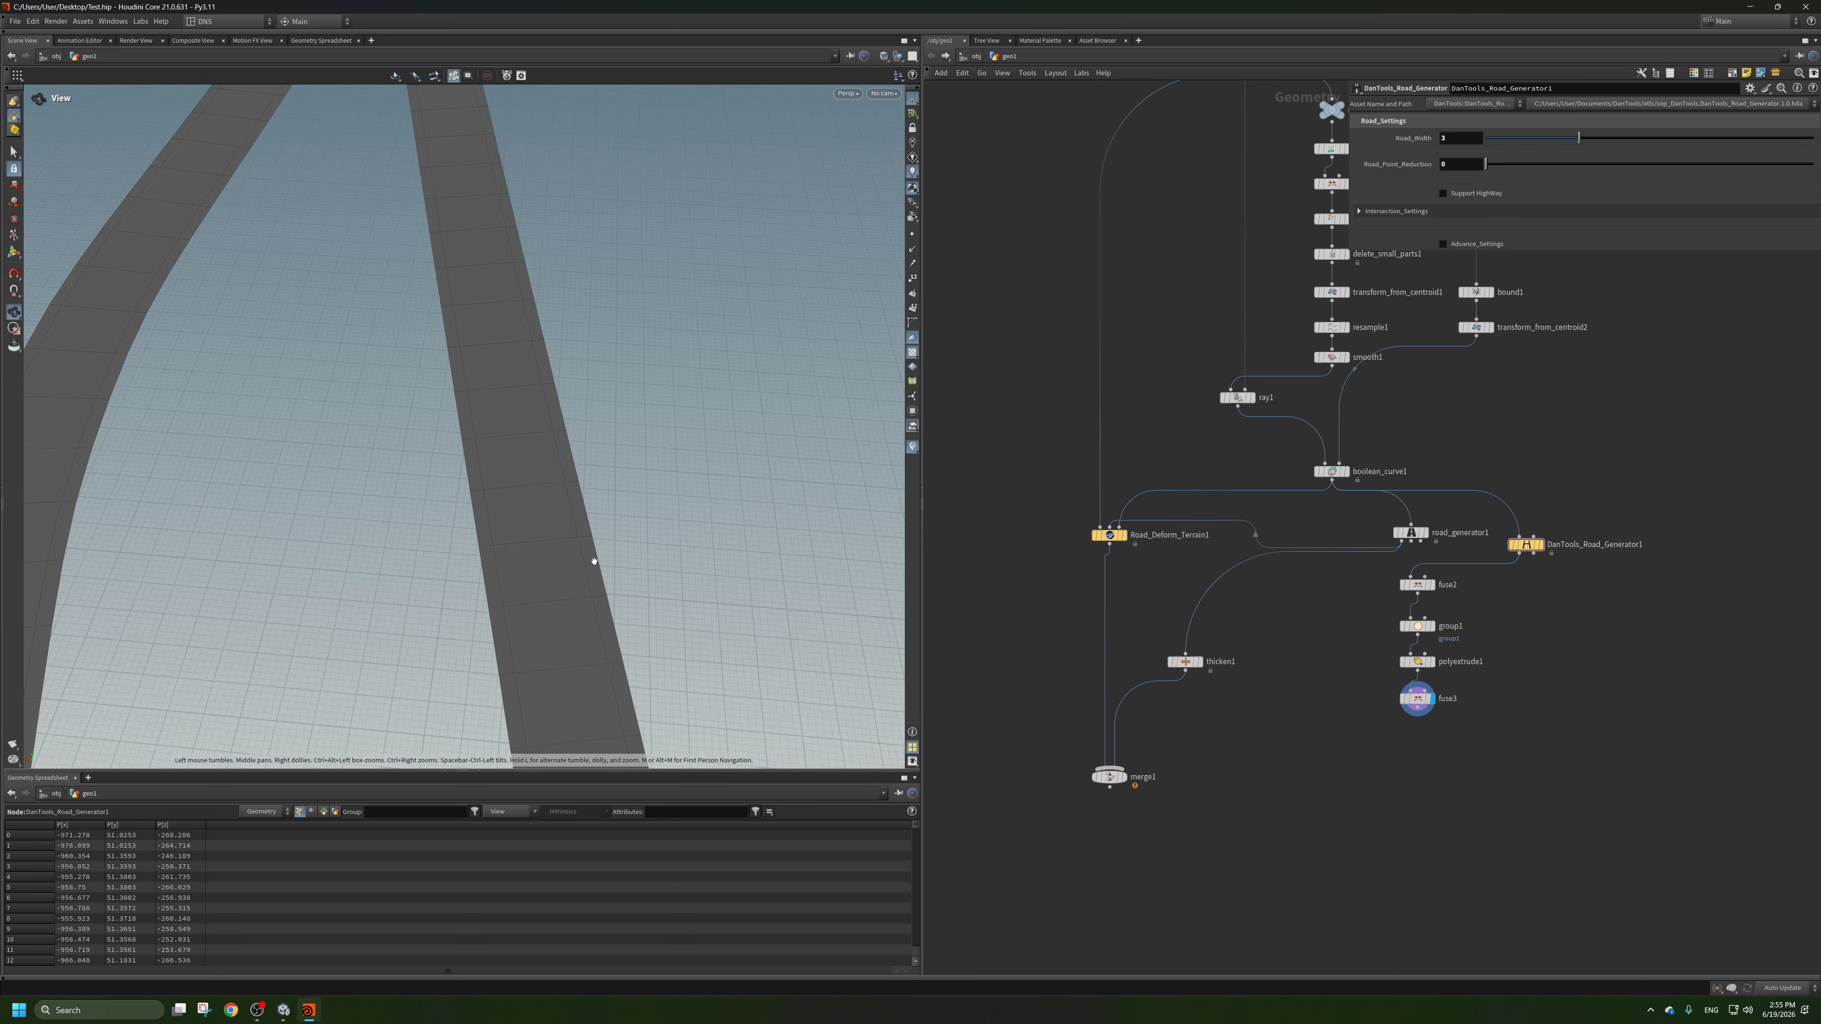
Add a Transform from Centroid node fed by fuse3, display it, and set its Group to group1.
{"action": "middle_click_drag", "start_coordinate": [1375, 765], "coordinate": [1259, 691]}
{"action": "key", "text": "Tab"}
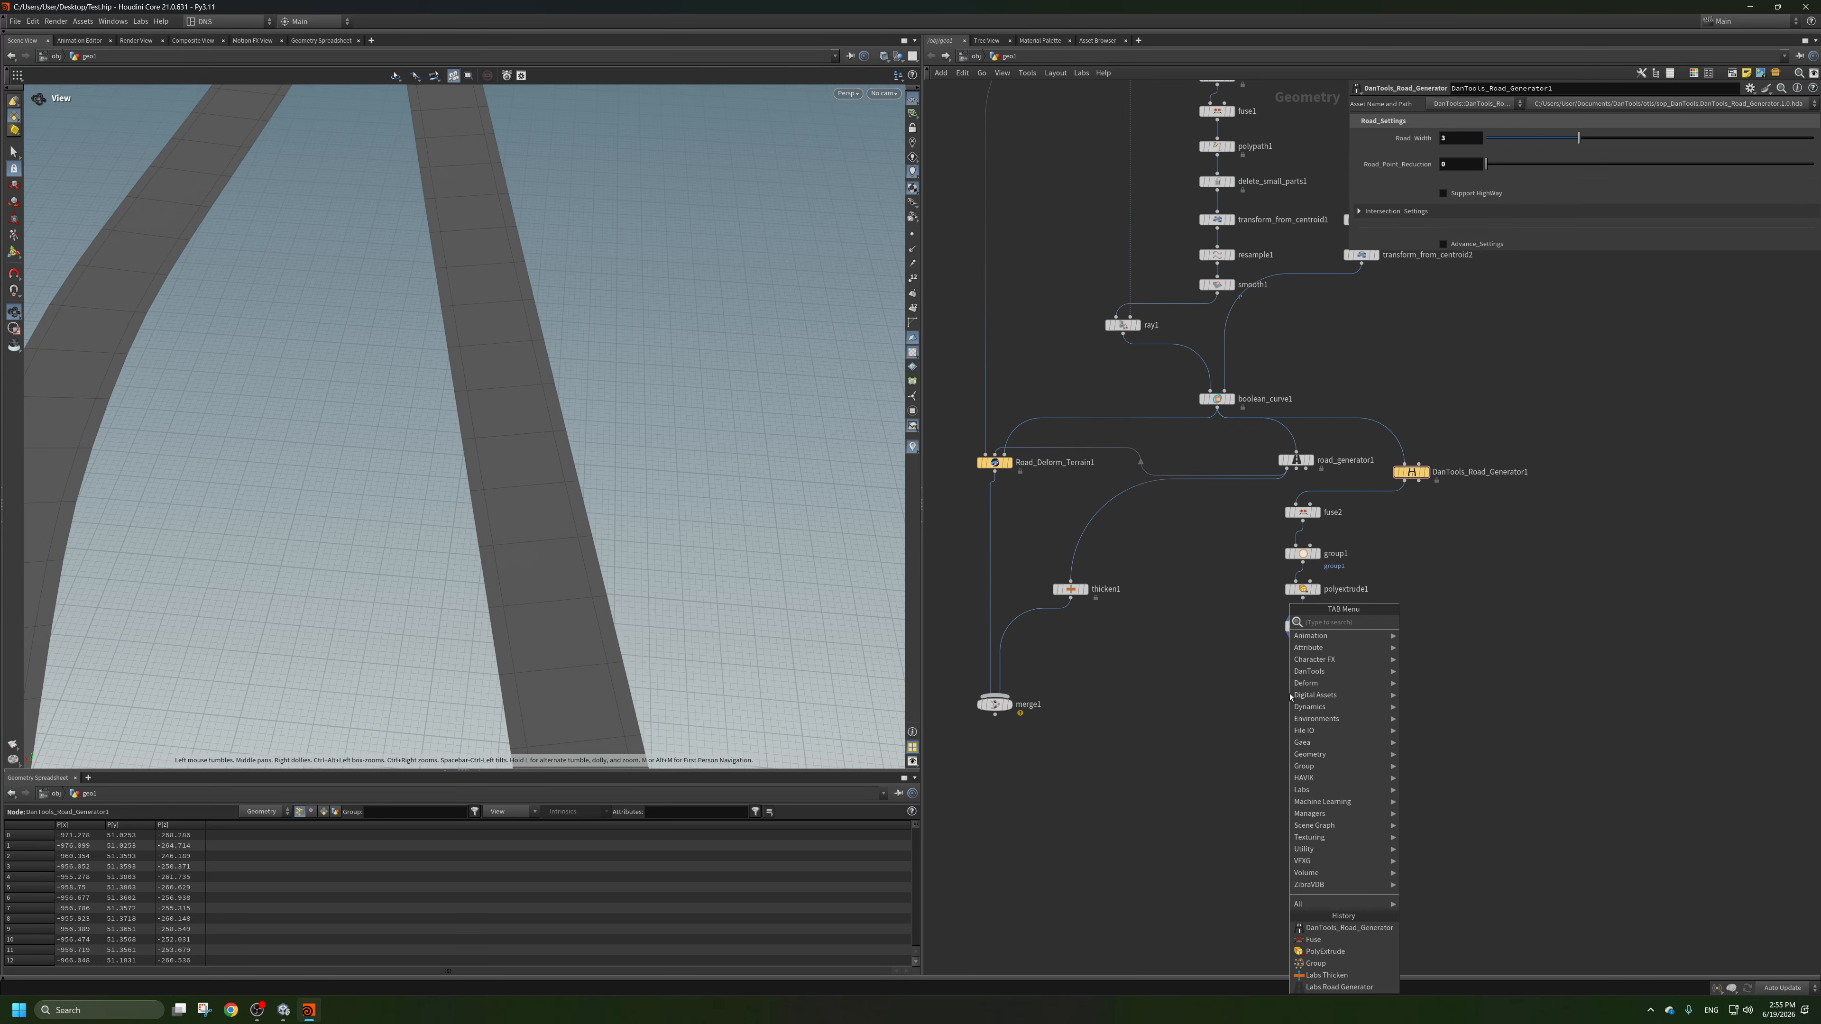
{"action": "type", "text": "trfr"}
{"action": "left_click", "coordinate": [1468, 621]}
{"action": "left_click", "coordinate": [1319, 667]}
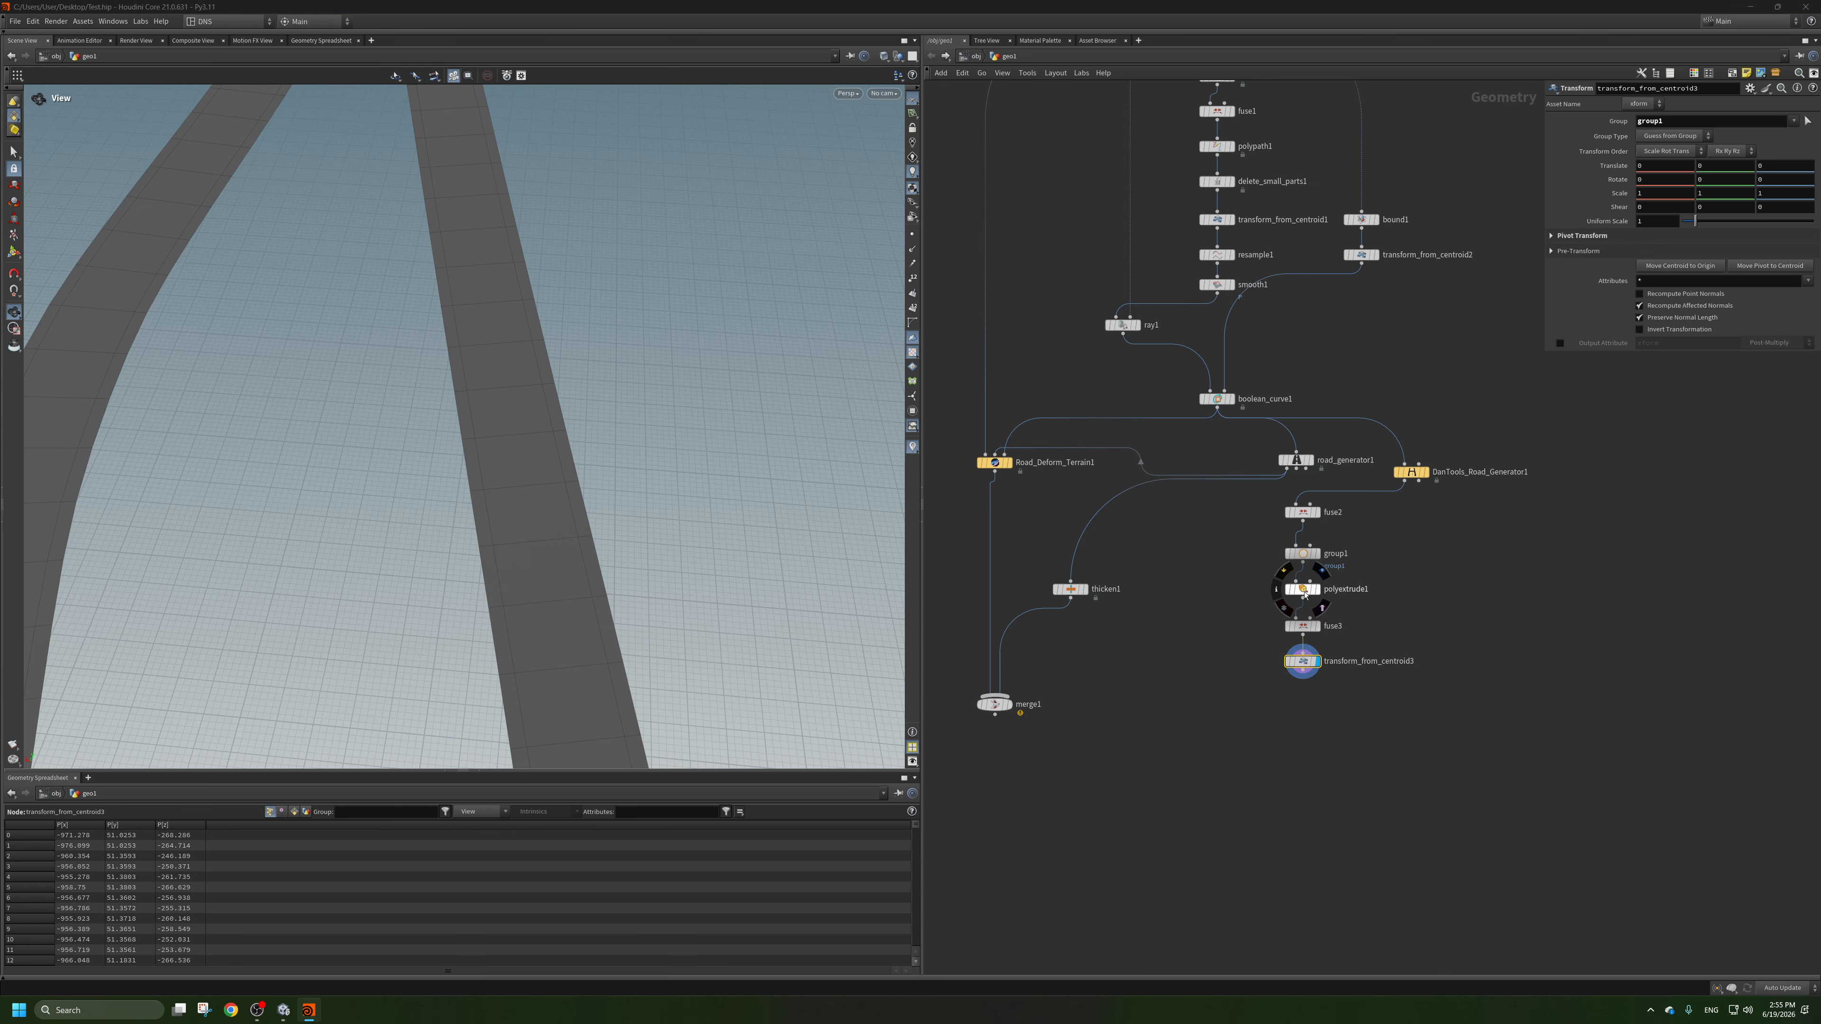
Enable polyextrude1's extrudeFront Front Group, then make transform_from_centroid3 lower that group with a small negative Y translation.
{"action": "left_click", "coordinate": [1303, 589]}
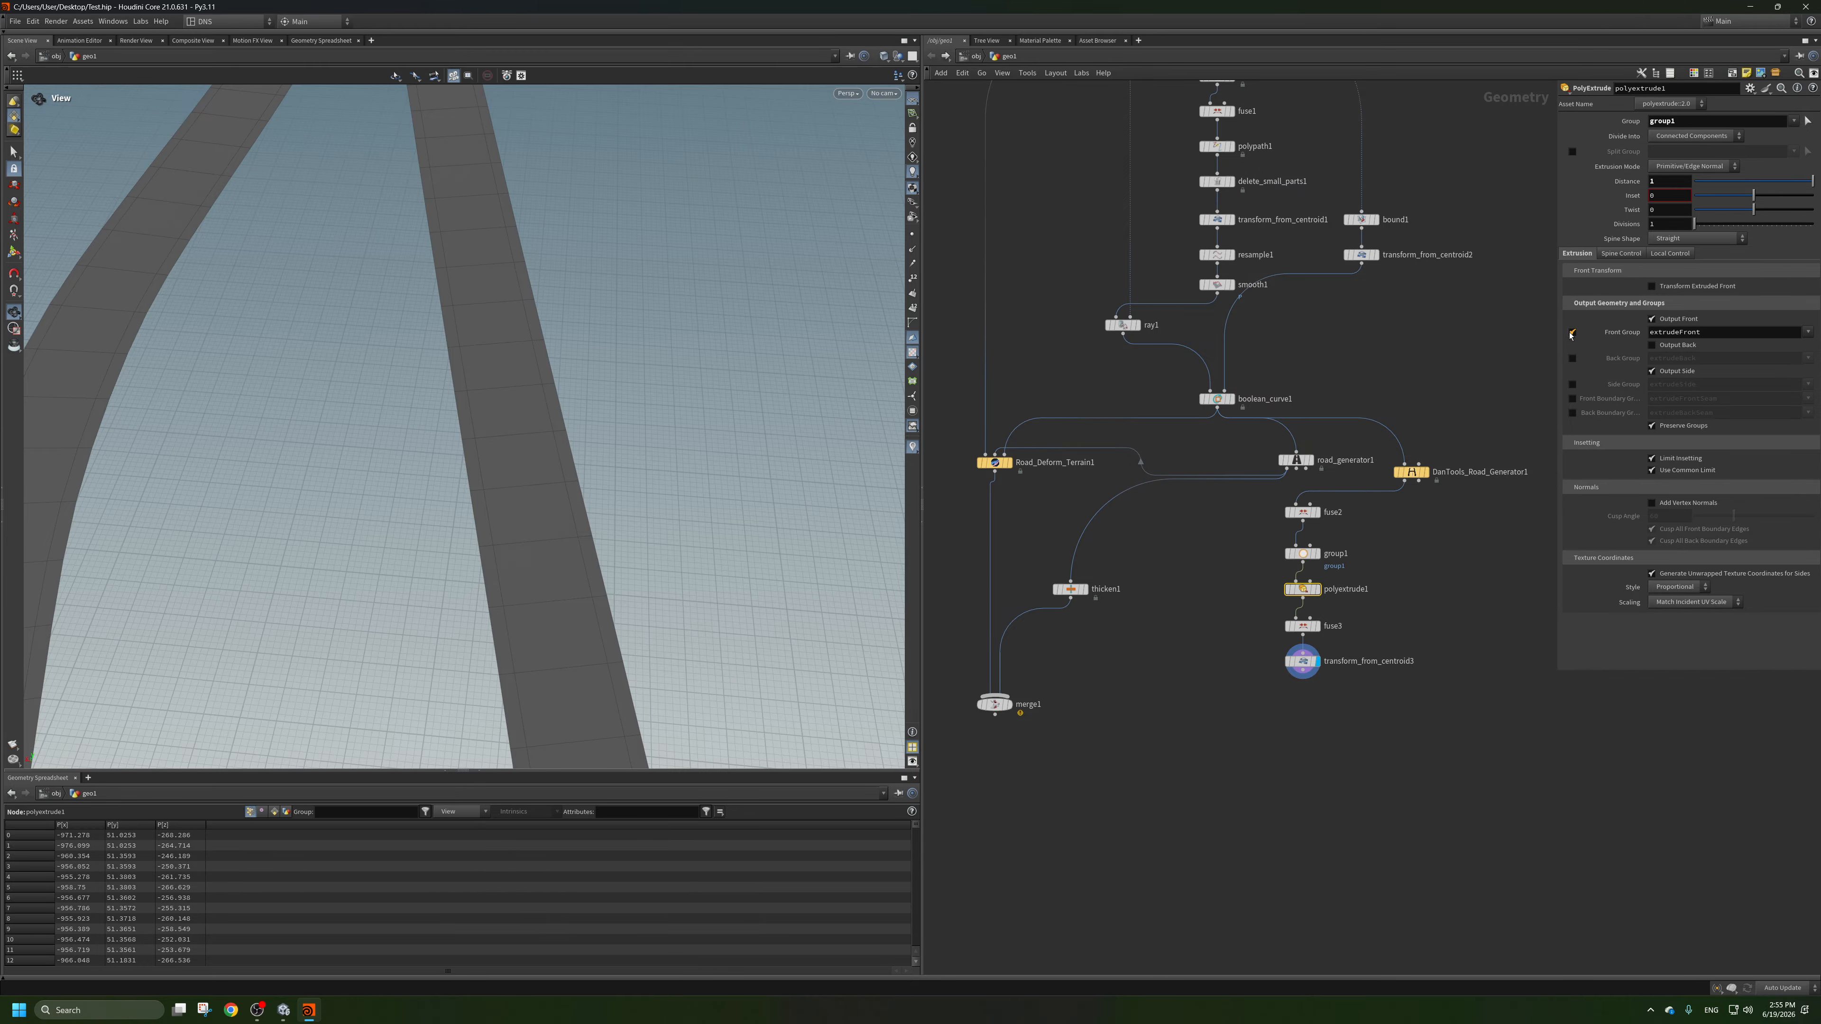
{"action": "left_click", "coordinate": [1303, 667]}
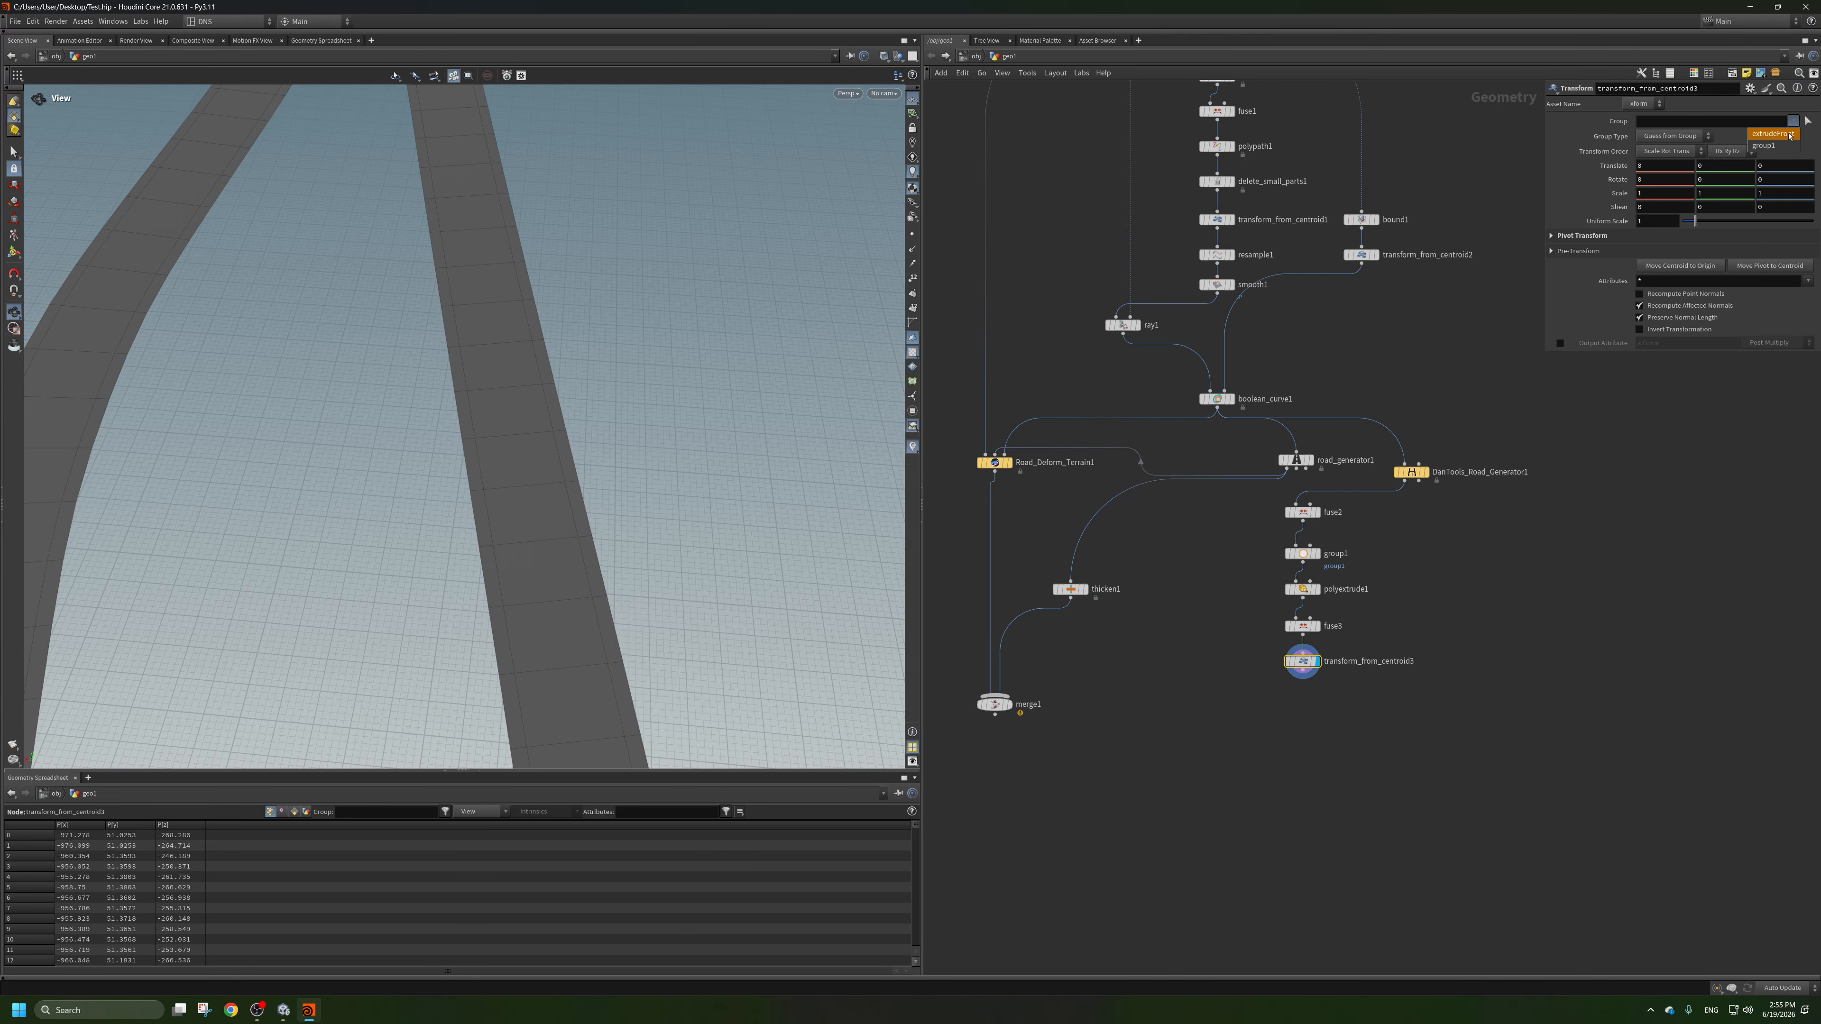
{"action": "left_click", "coordinate": [1788, 135]}
{"action": "left_click", "coordinate": [1518, 666]}
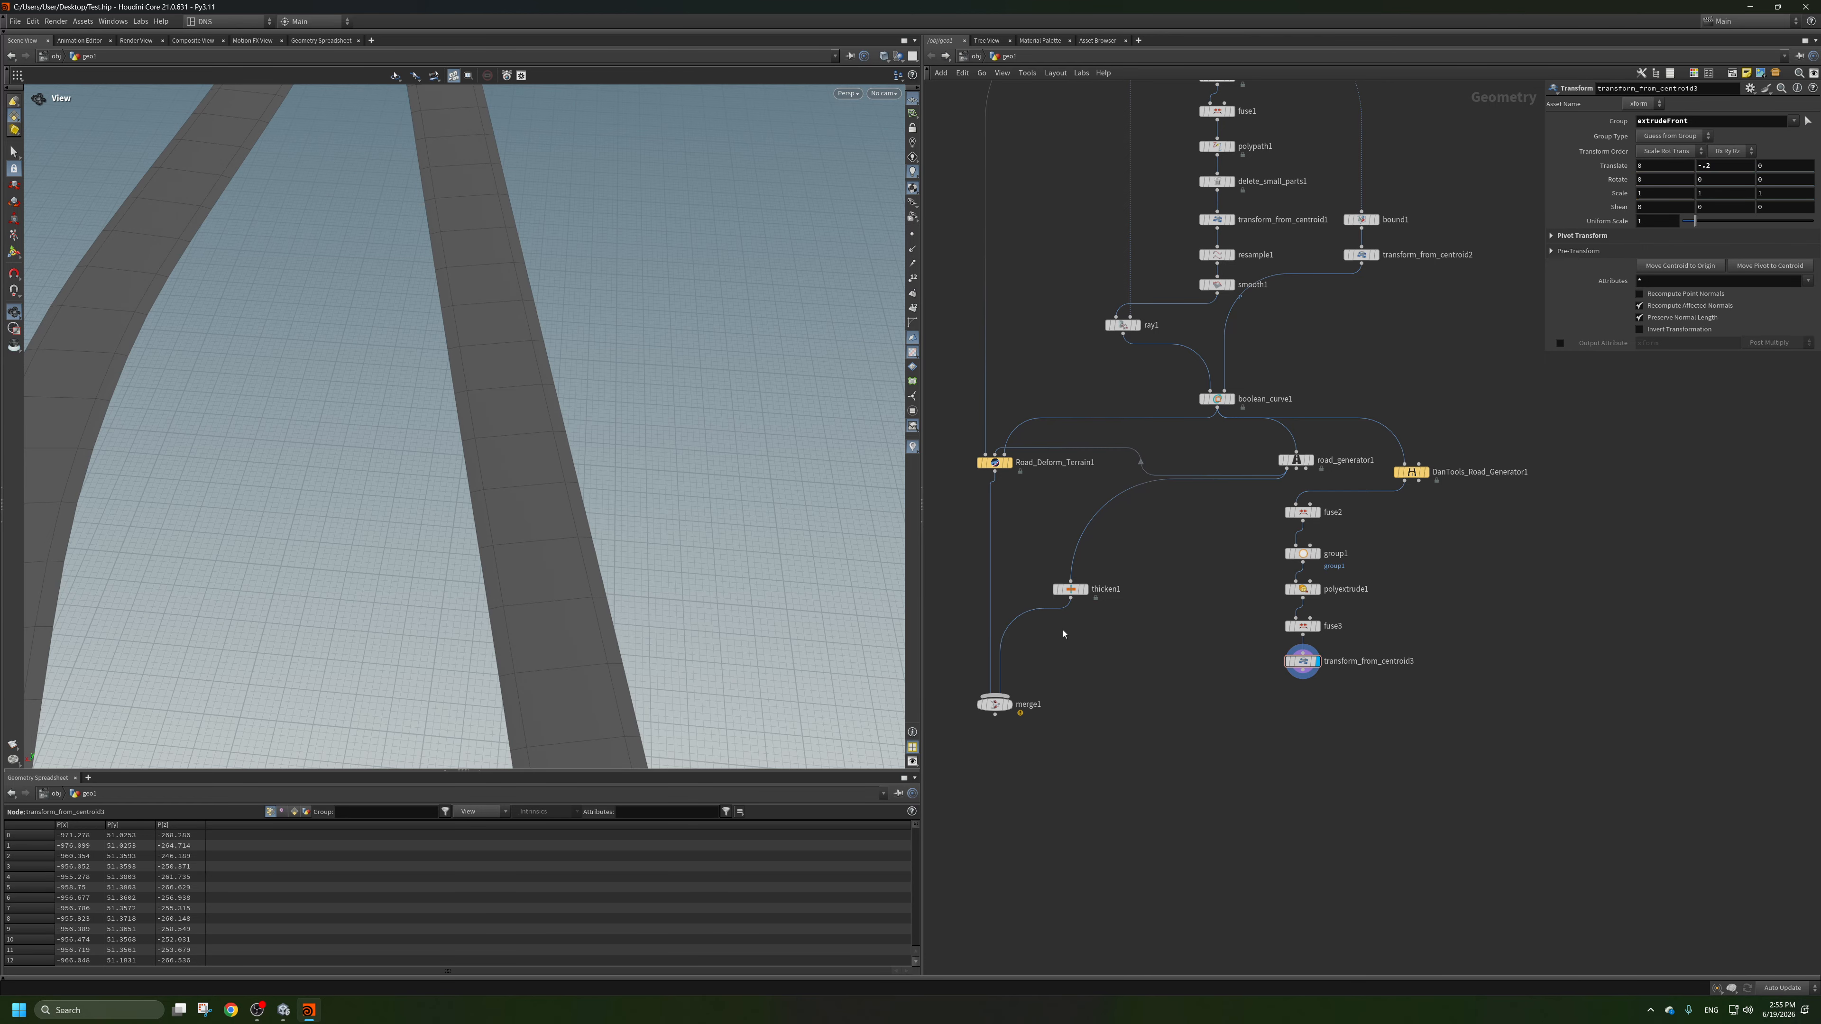
Feed thicken1 from transform_from_centroid3 instead of road_generator1 and move it down beside merge1.
{"action": "middle_click_drag", "start_coordinate": [1252, 715], "coordinate": [1361, 675]}
{"action": "scroll", "coordinate": [1361, 674], "scroll_direction": "down", "scroll_amount": 2}
{"action": "scroll", "coordinate": [1160, 667], "scroll_direction": "up", "scroll_amount": 2}
{"action": "left_click_drag", "start_coordinate": [1160, 667], "coordinate": [1150, 746]}
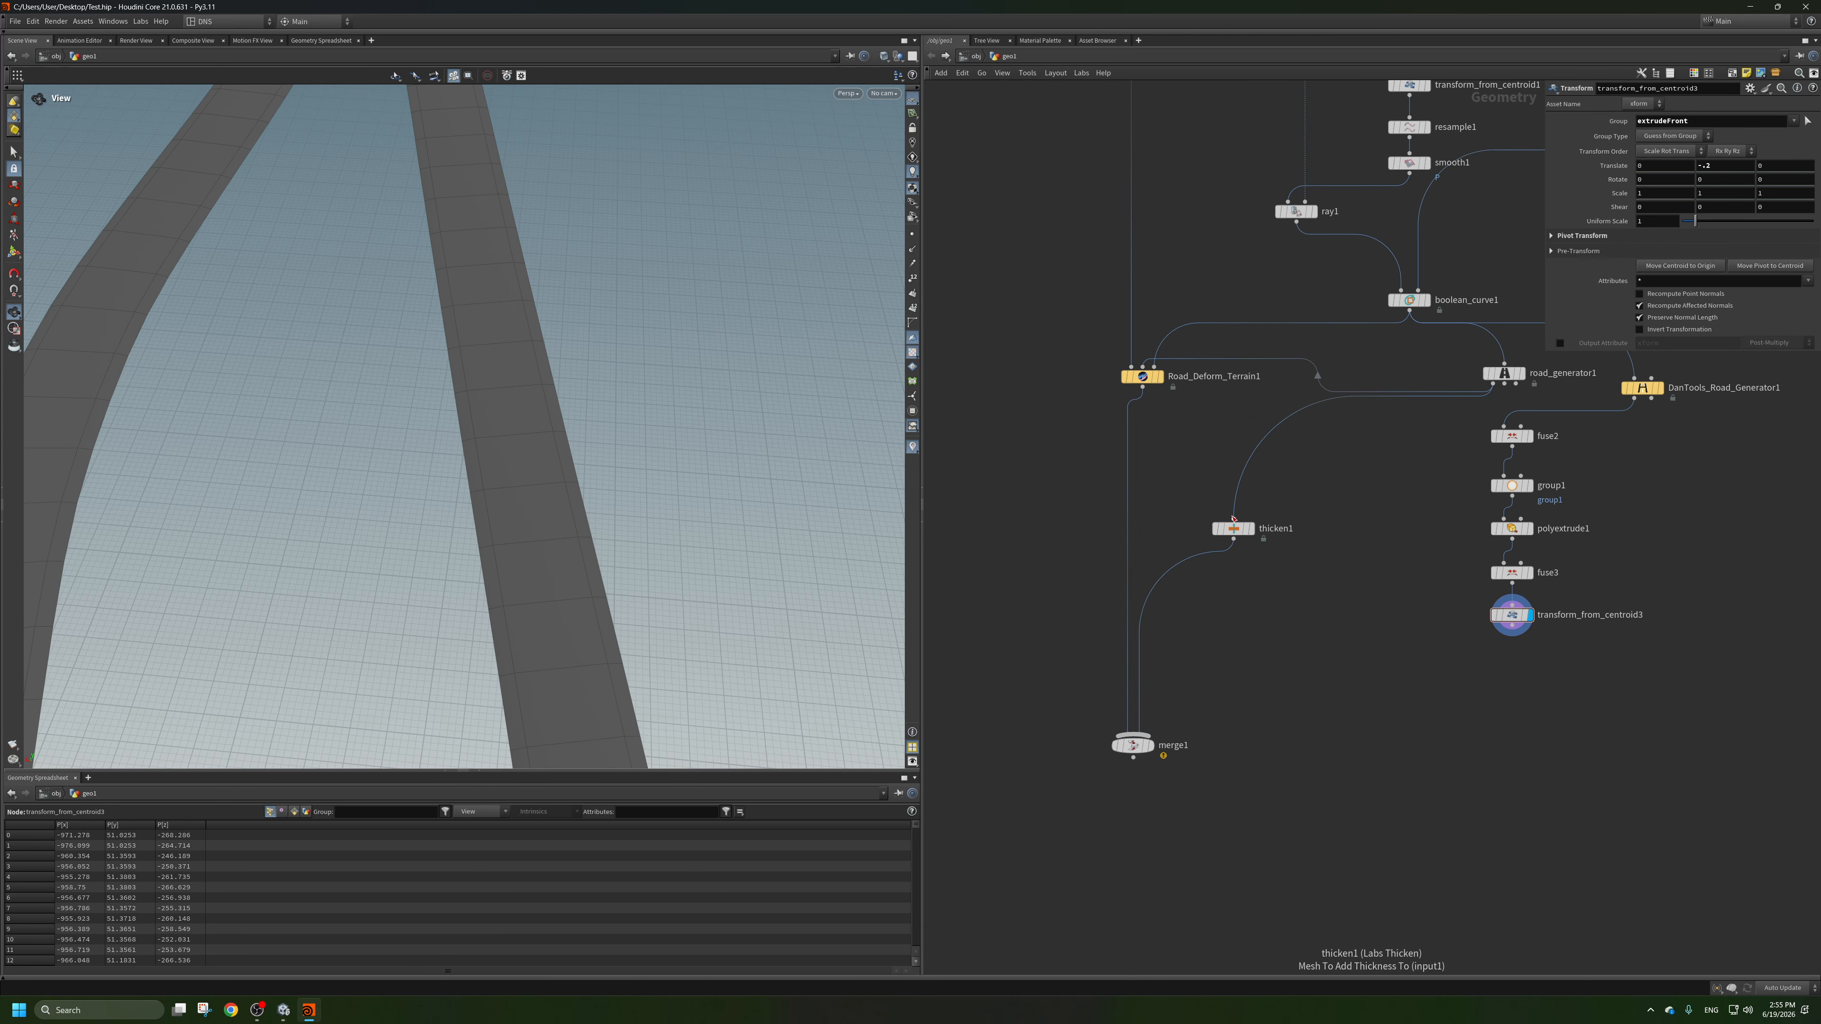
{"action": "left_click_drag", "start_coordinate": [1234, 527], "coordinate": [1241, 657]}
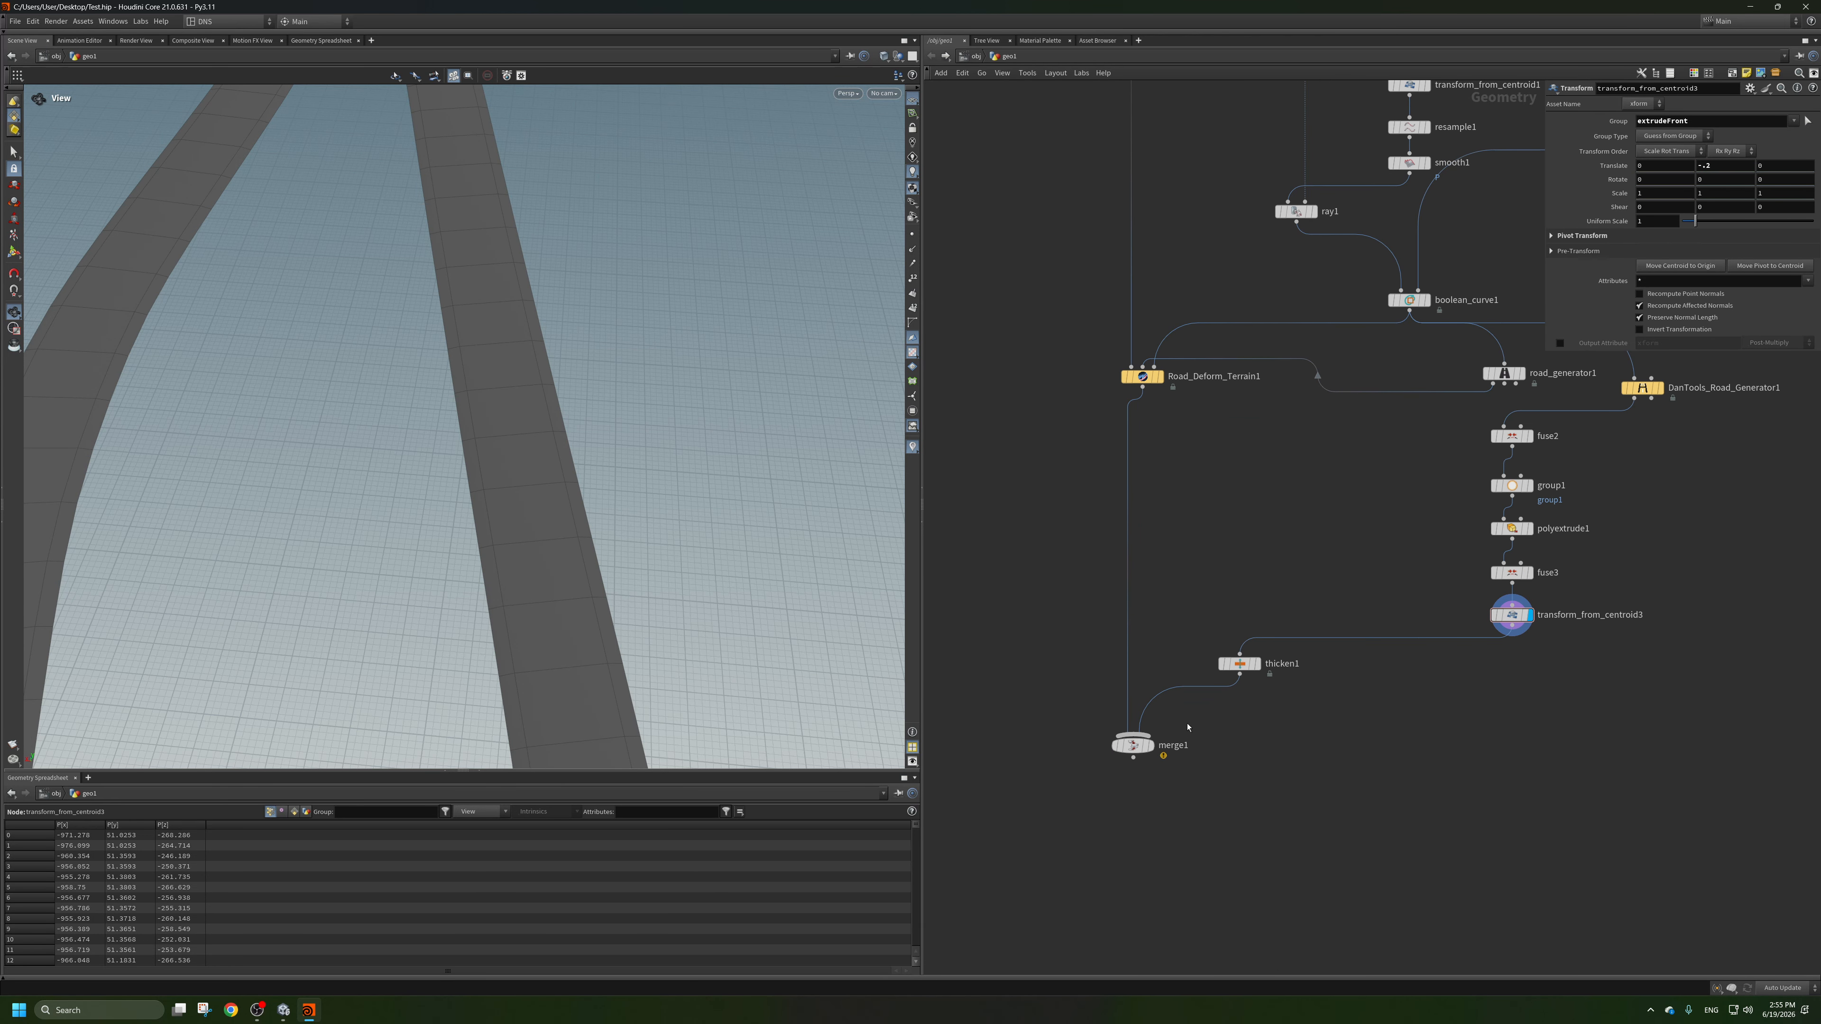
Display merge1, inspect the road against the terrain, and set transform_from_centroid3's Y translation to -0.1.
{"action": "left_click", "coordinate": [1132, 748]}
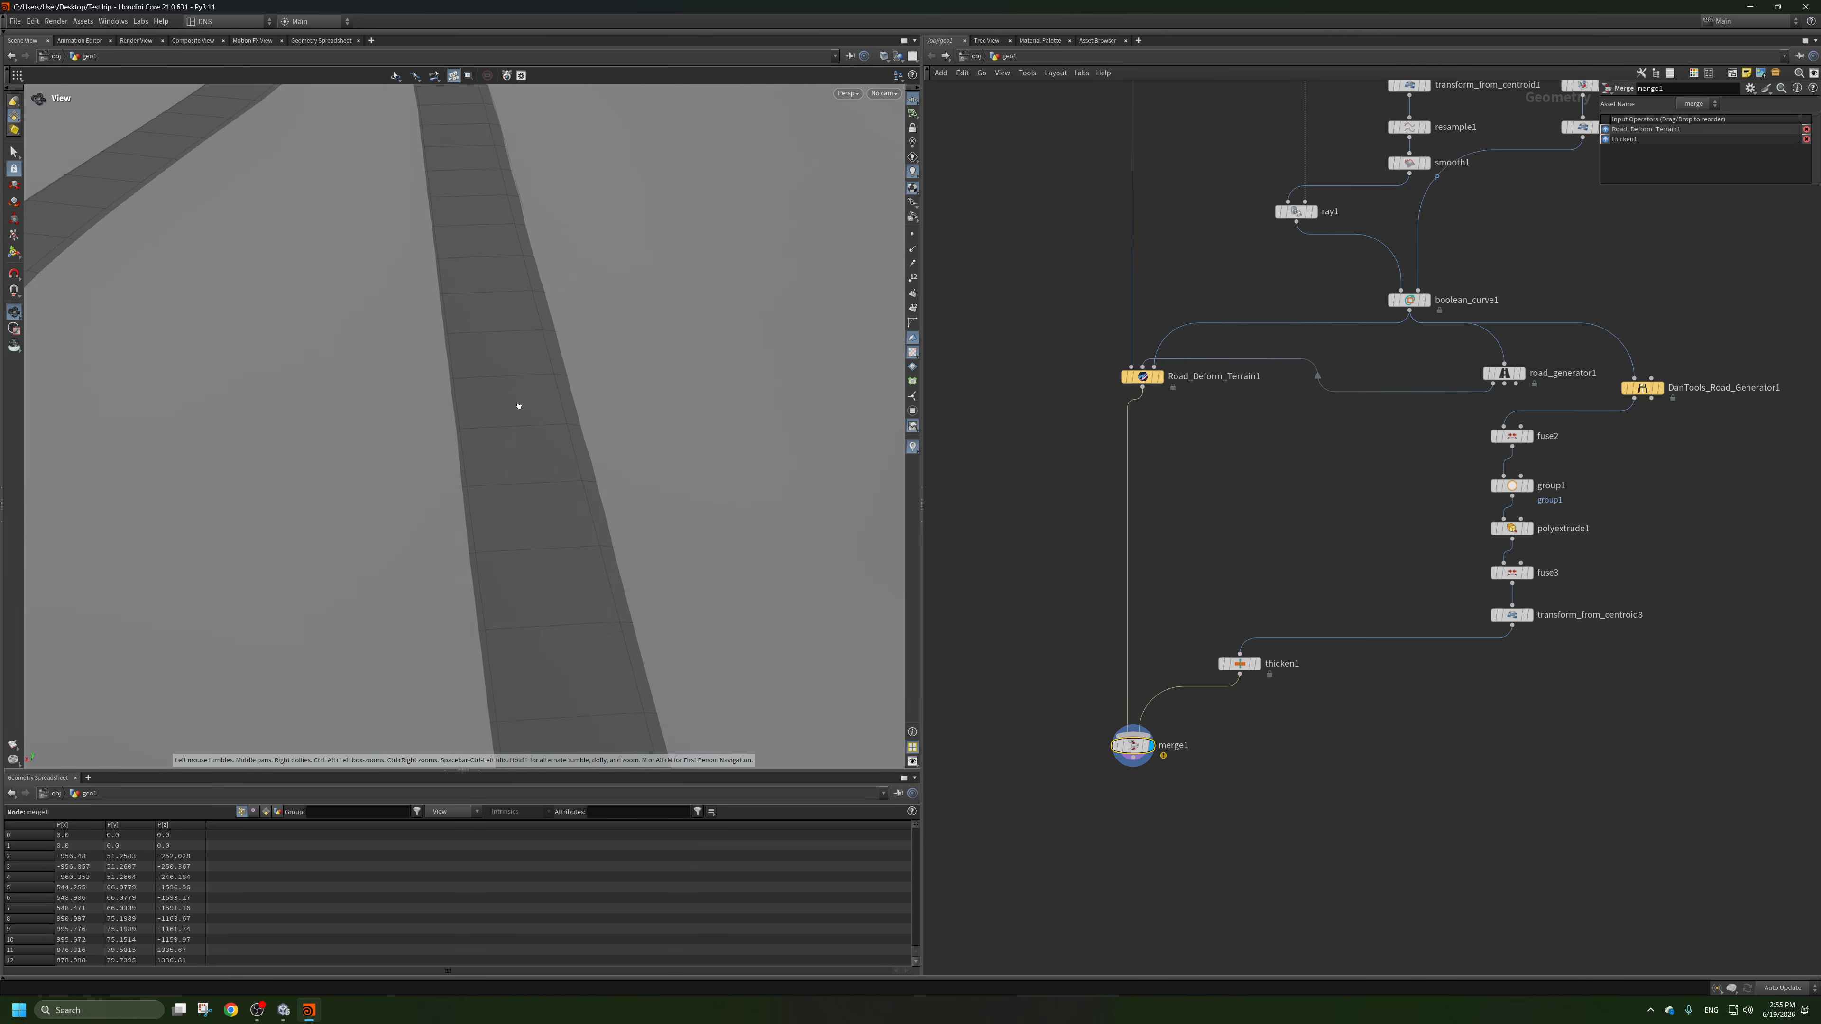
{"action": "left_click_drag", "start_coordinate": [516, 406], "coordinate": [509, 322]}
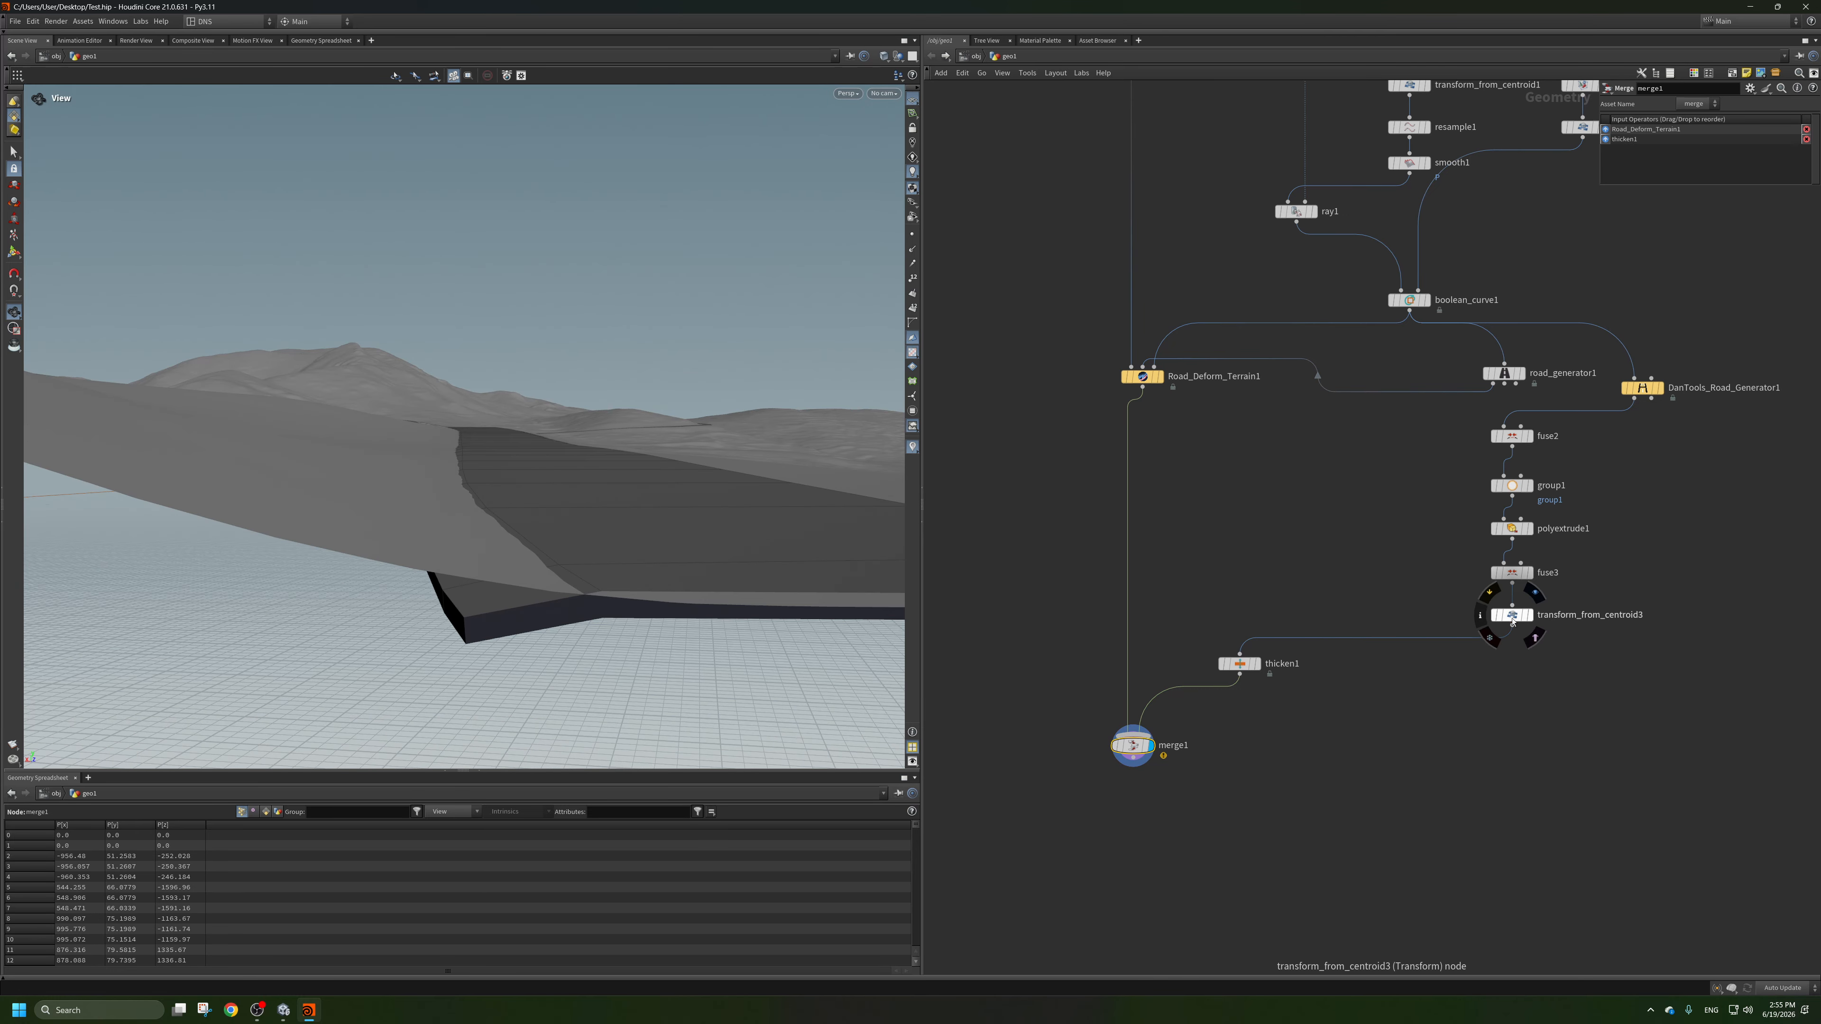
{"action": "left_click", "coordinate": [1512, 617]}
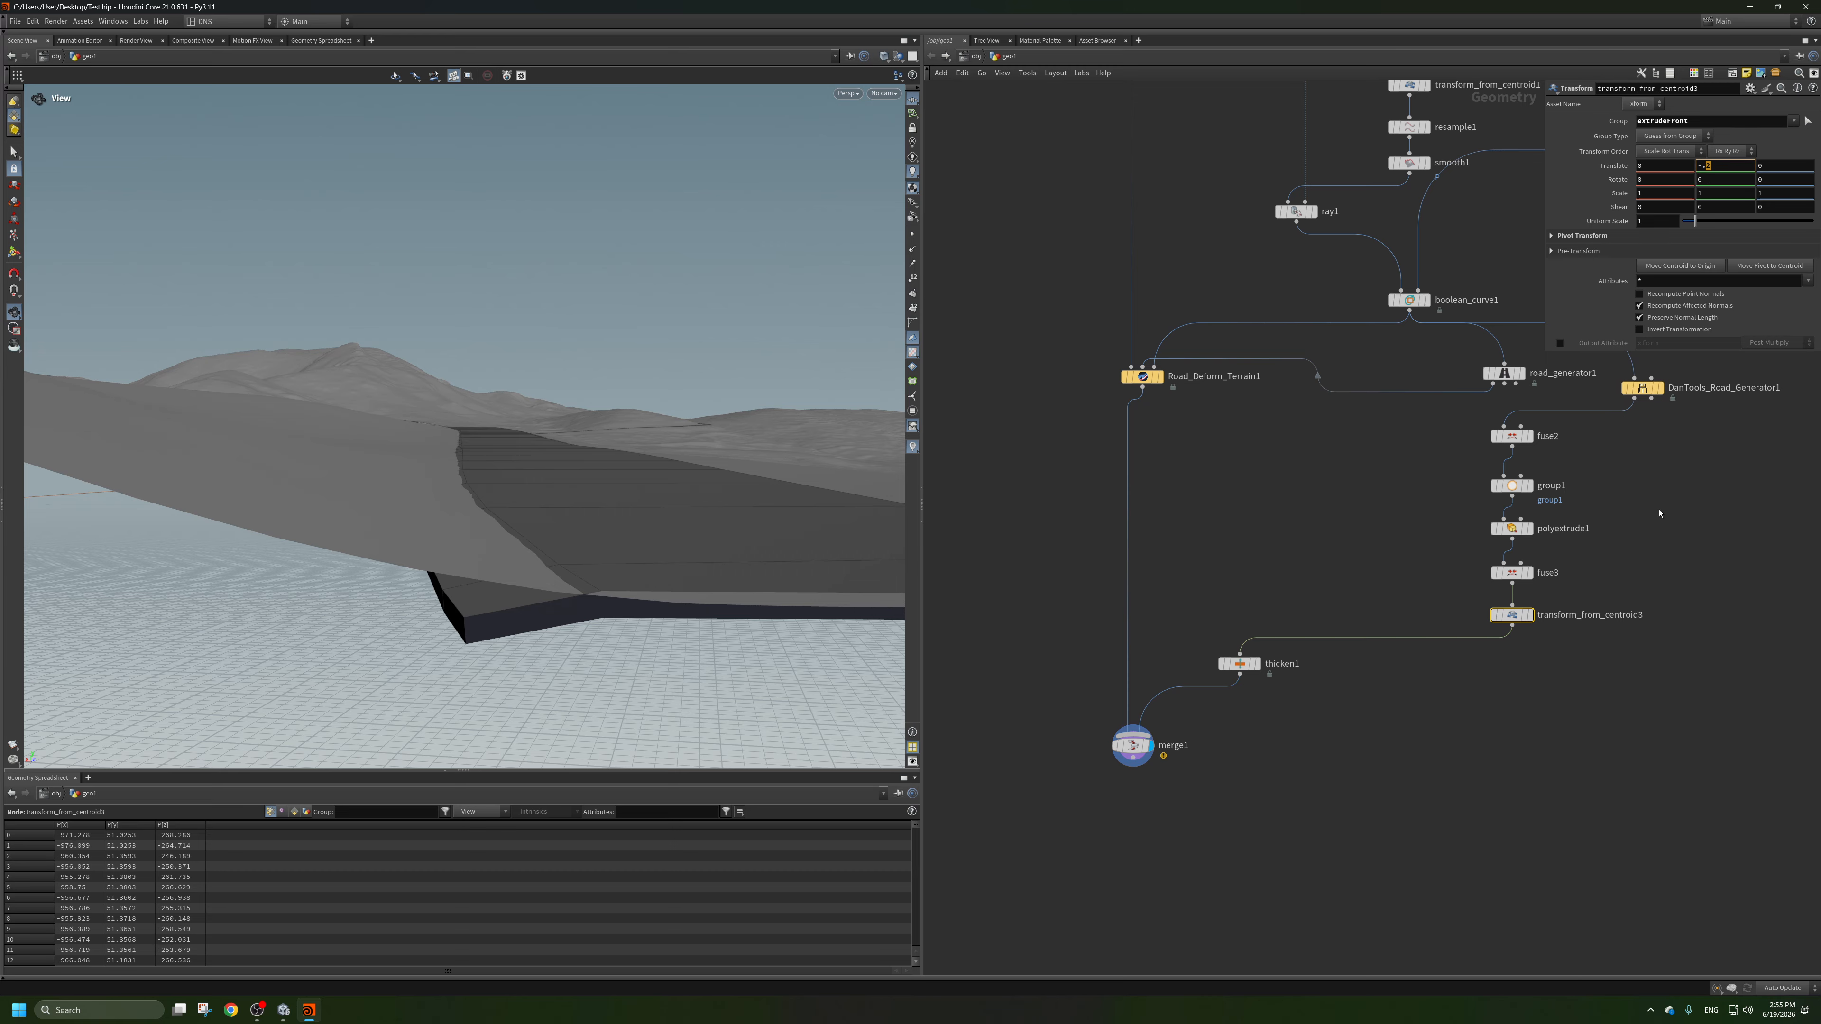
{"action": "left_click", "coordinate": [1598, 747]}
{"action": "left_click_drag", "start_coordinate": [613, 506], "coordinate": [587, 561]}
{"action": "right_click_drag", "start_coordinate": [587, 561], "coordinate": [581, 513]}
{"action": "left_click_drag", "start_coordinate": [581, 513], "coordinate": [422, 539]}
{"action": "middle_click_drag", "start_coordinate": [1224, 485], "coordinate": [1161, 531]}
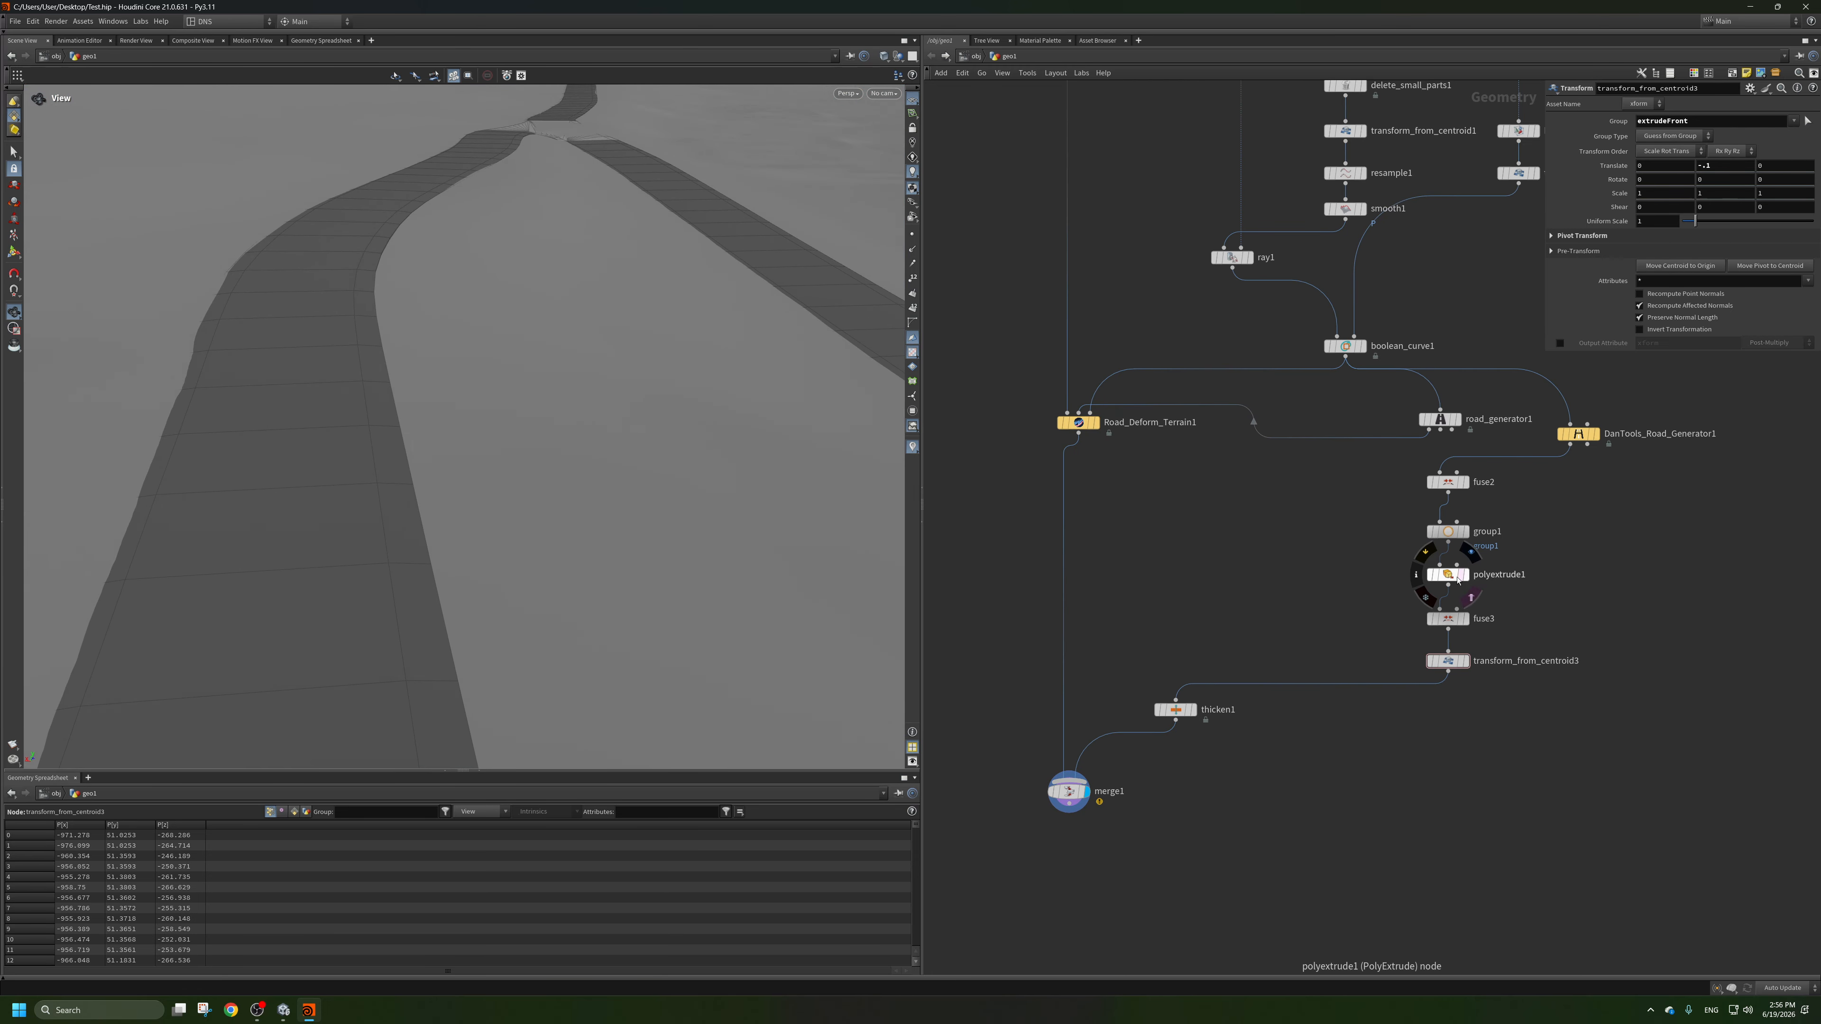
Try a Distance of 1.5 on polyextrude1, check the road edges, and set it back to 1.
{"action": "left_click", "coordinate": [1448, 575]}
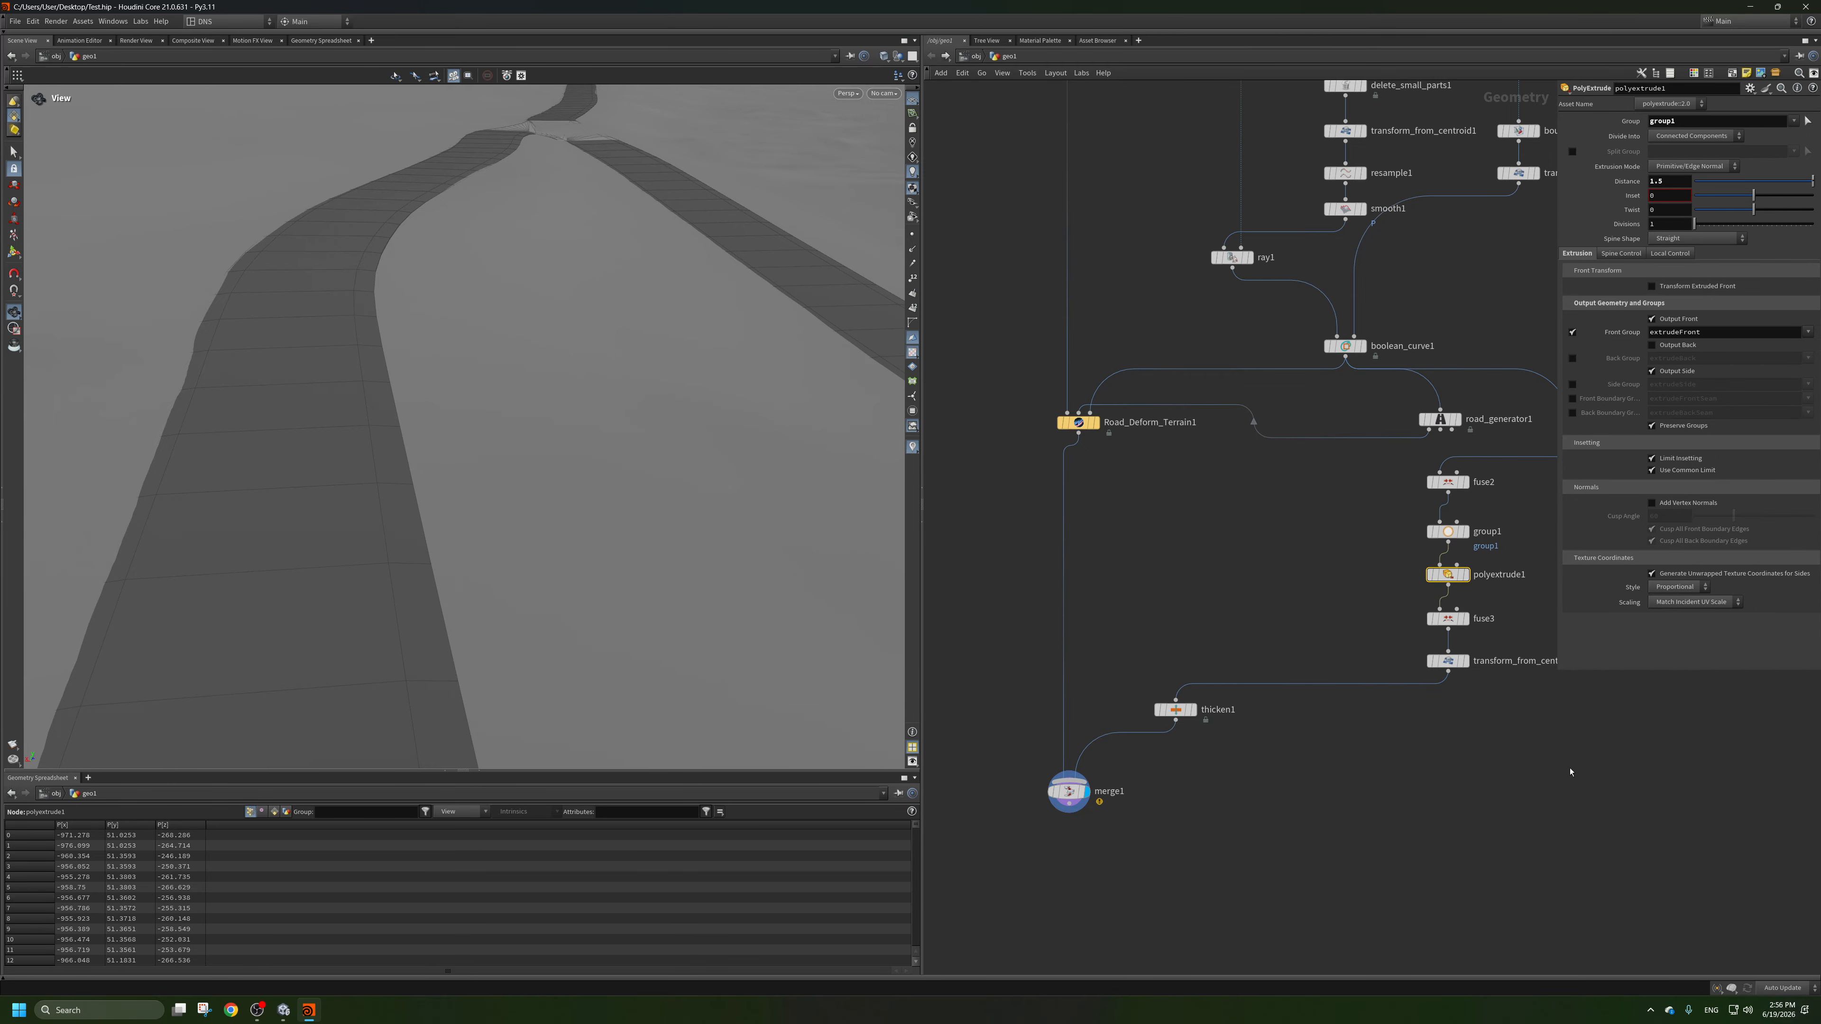
{"action": "scroll", "coordinate": [550, 573], "scroll_direction": "down", "scroll_amount": 4}
{"action": "scroll", "coordinate": [551, 574], "scroll_direction": "up", "scroll_amount": 3}
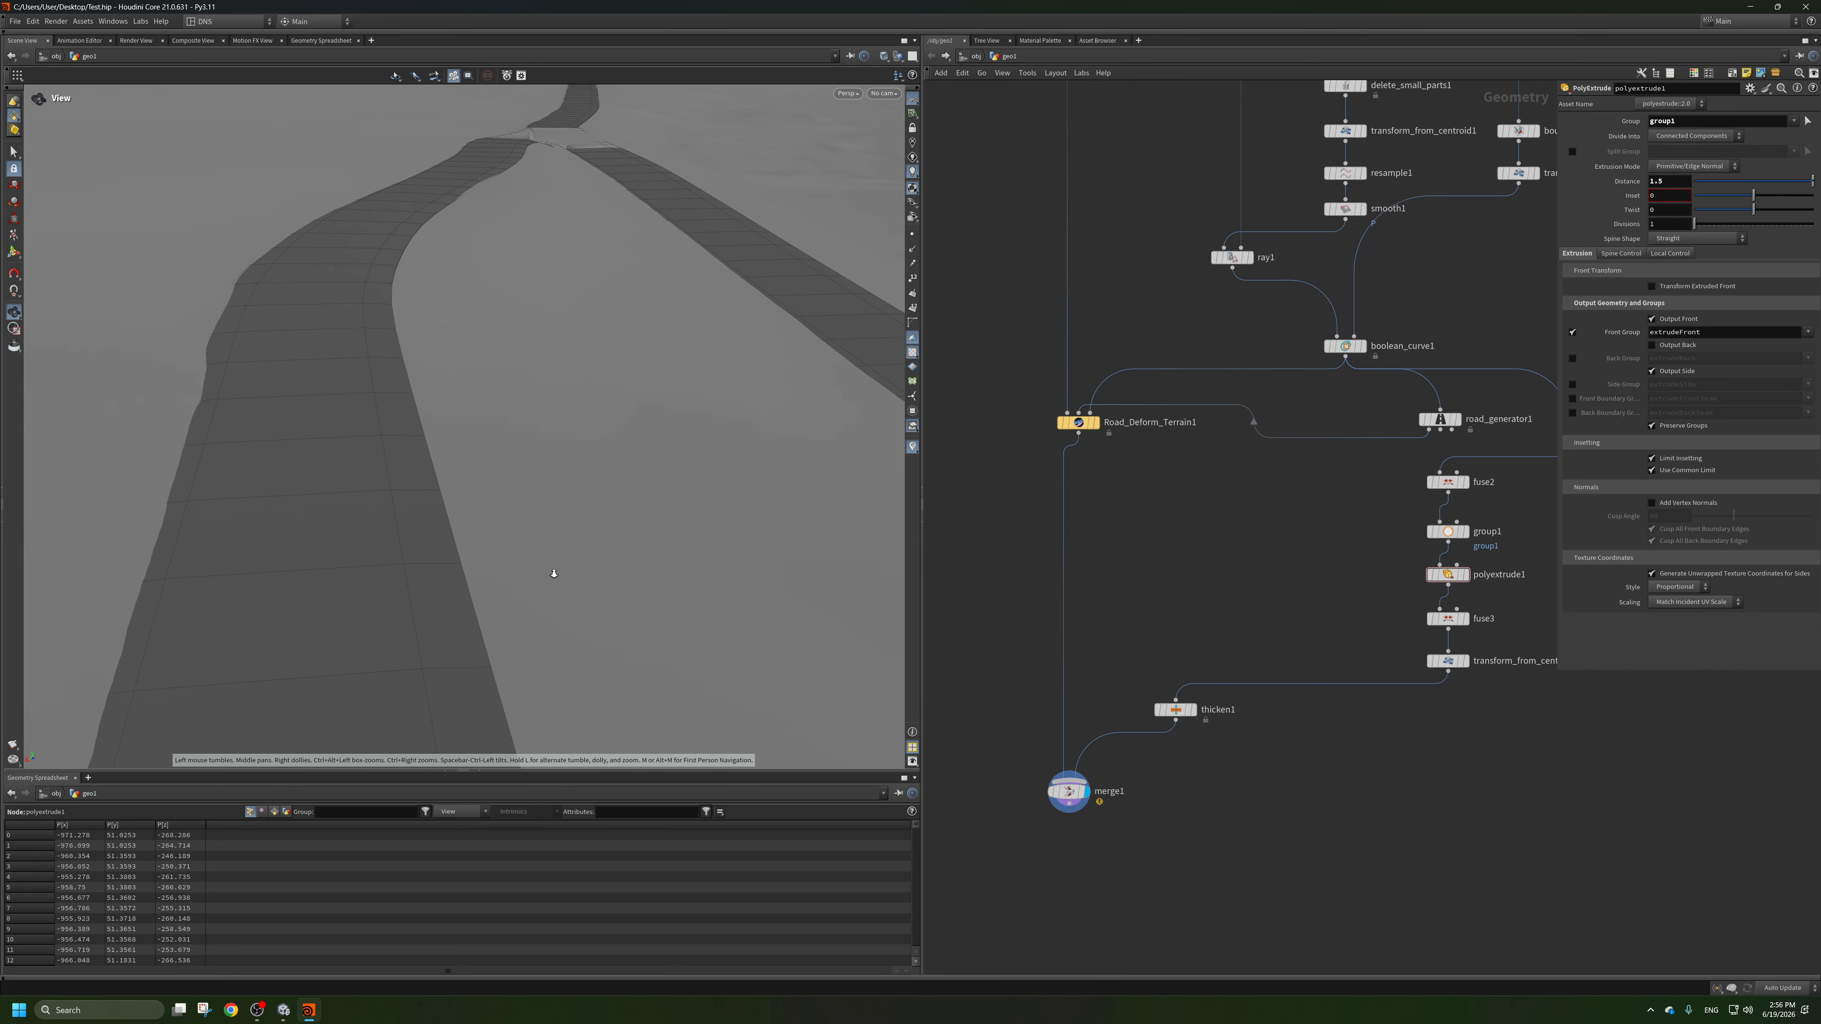
{"action": "scroll", "coordinate": [554, 574], "scroll_direction": "up", "scroll_amount": 1}
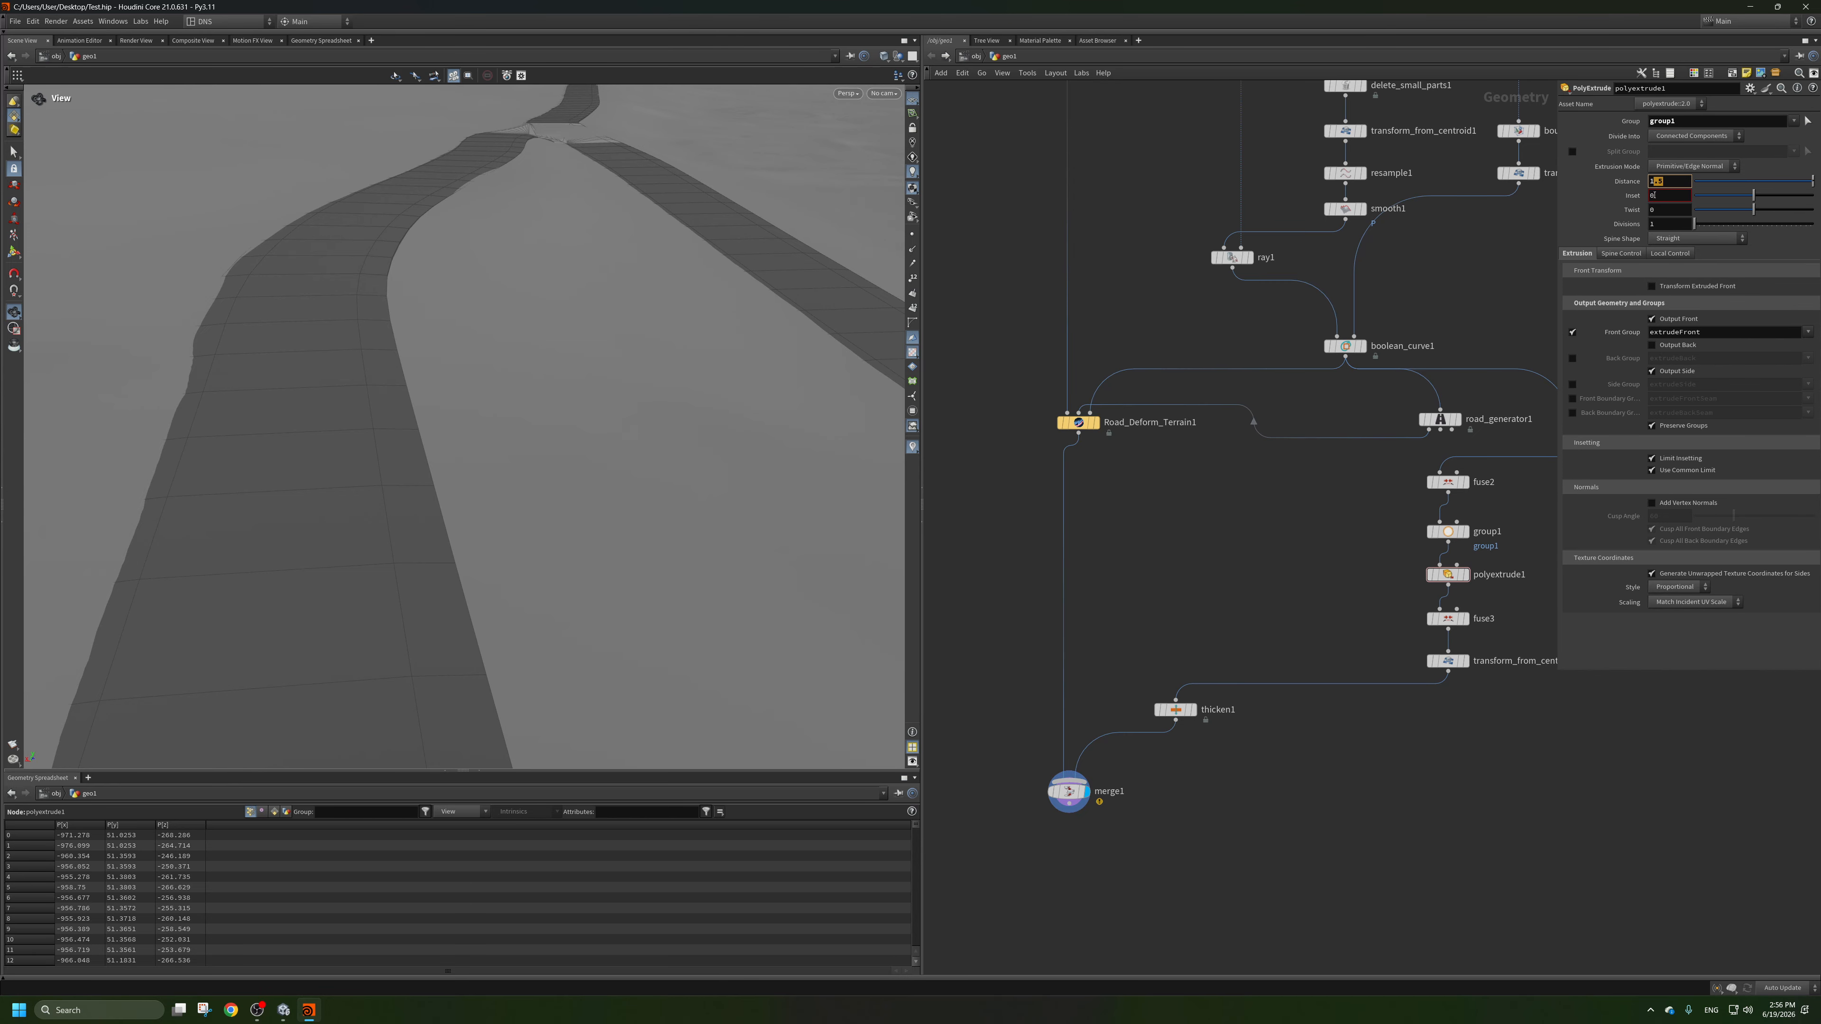
{"action": "scroll", "coordinate": [548, 365], "scroll_direction": "down", "scroll_amount": 6}
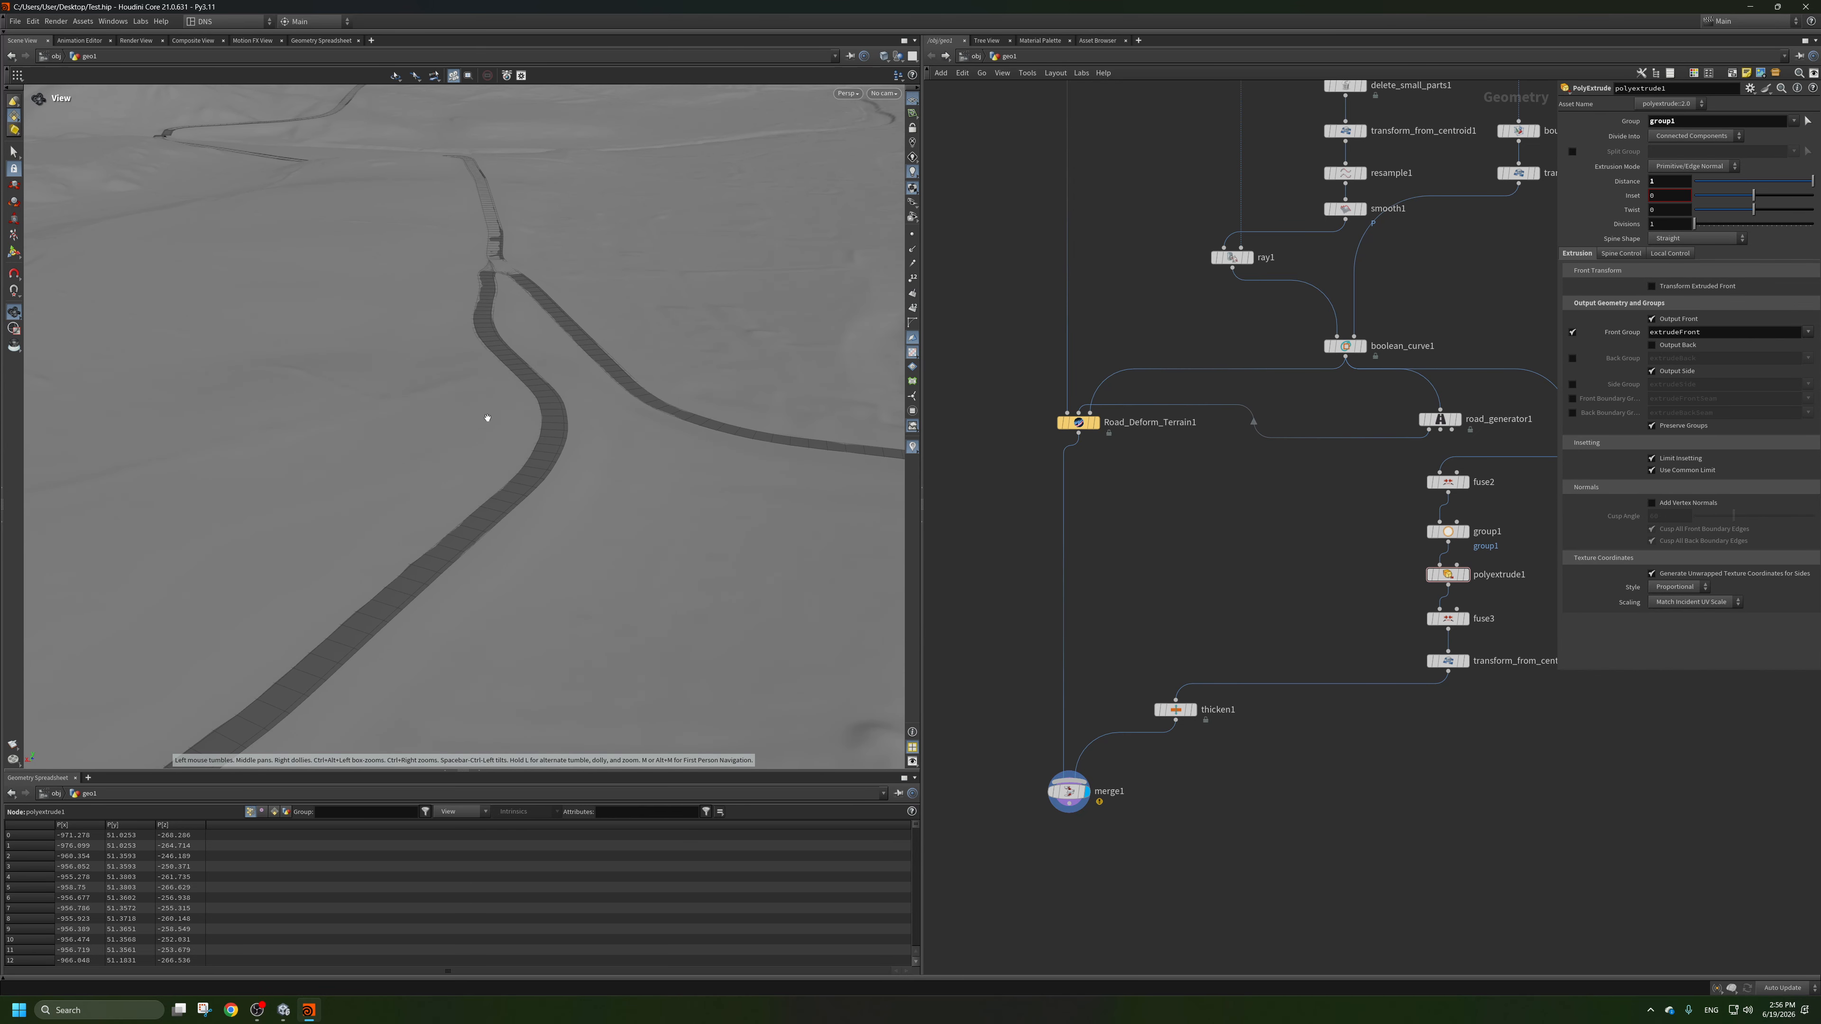
Examine how the roads sit on the deformed terrain along the straights, bends, and junctions.
{"action": "left_click_drag", "start_coordinate": [488, 414], "coordinate": [496, 483]}
{"action": "middle_click_drag", "start_coordinate": [496, 483], "coordinate": [655, 468]}
{"action": "scroll", "coordinate": [655, 468], "scroll_direction": "up", "scroll_amount": 3}
{"action": "left_click_drag", "start_coordinate": [654, 468], "coordinate": [402, 423]}
{"action": "scroll", "coordinate": [191, 362], "scroll_direction": "up", "scroll_amount": 3}
{"action": "middle_click_drag", "start_coordinate": [402, 423], "coordinate": [609, 345]}
{"action": "scroll", "coordinate": [609, 344], "scroll_direction": "down", "scroll_amount": 3}
{"action": "left_click_drag", "start_coordinate": [609, 345], "coordinate": [688, 359]}
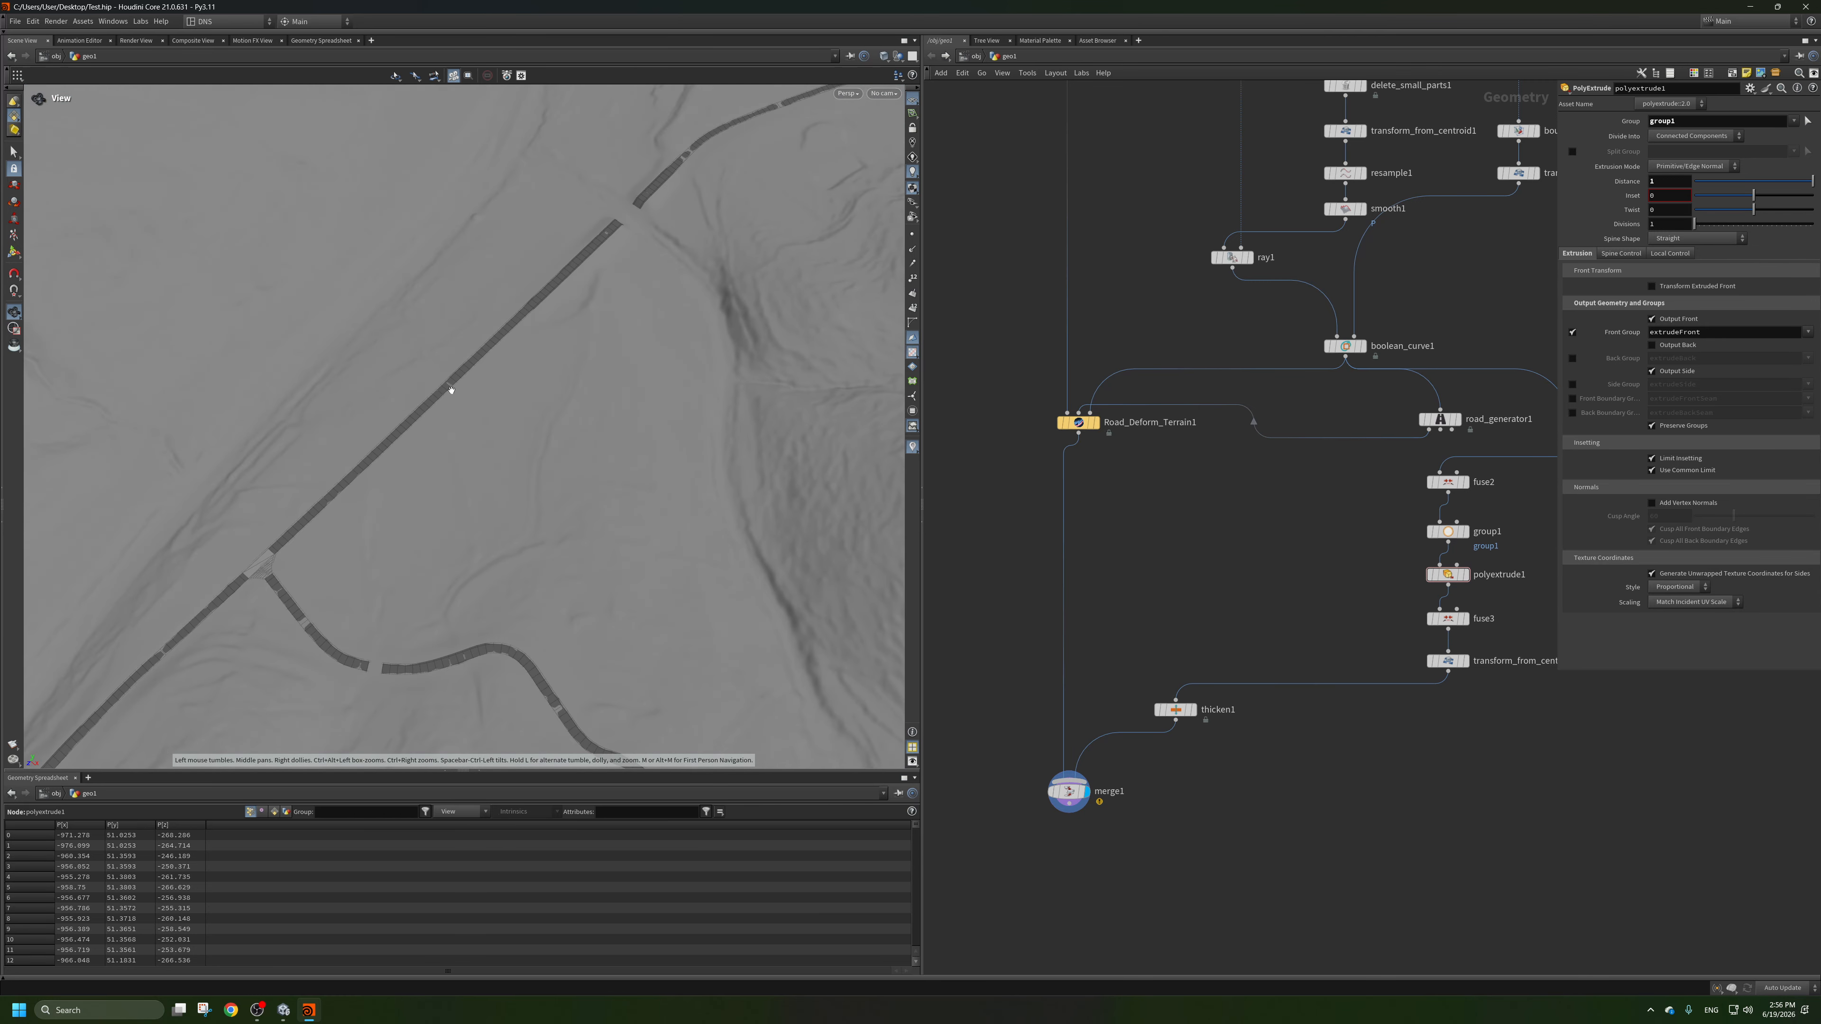
{"action": "scroll", "coordinate": [426, 537], "scroll_direction": "up", "scroll_amount": 4}
{"action": "middle_click_drag", "start_coordinate": [426, 536], "coordinate": [549, 468]}
{"action": "scroll", "coordinate": [401, 409], "scroll_direction": "up", "scroll_amount": 3}
{"action": "scroll", "coordinate": [548, 468], "scroll_direction": "down", "scroll_amount": 5}
{"action": "left_click_drag", "start_coordinate": [549, 468], "coordinate": [411, 549]}
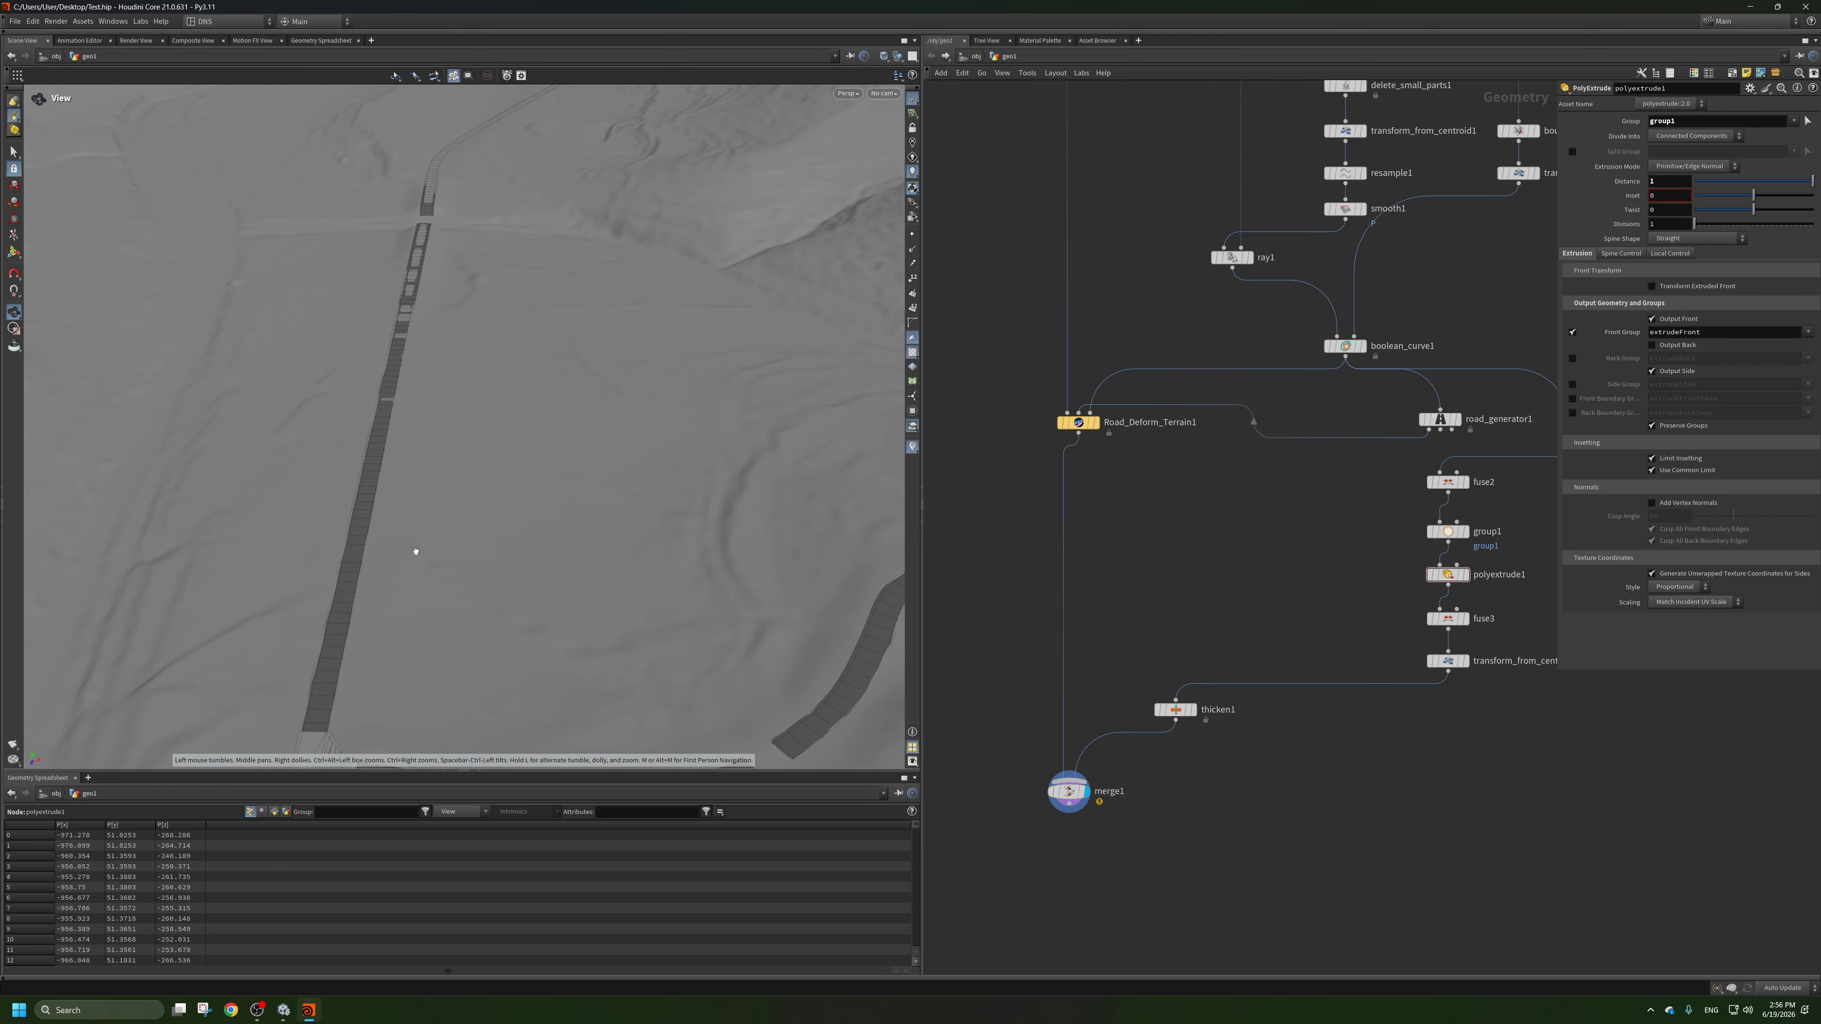
{"action": "middle_click_drag", "start_coordinate": [410, 548], "coordinate": [212, 285]}
{"action": "scroll", "coordinate": [524, 384], "scroll_direction": "up", "scroll_amount": 2}
{"action": "left_click_drag", "start_coordinate": [212, 285], "coordinate": [447, 553]}
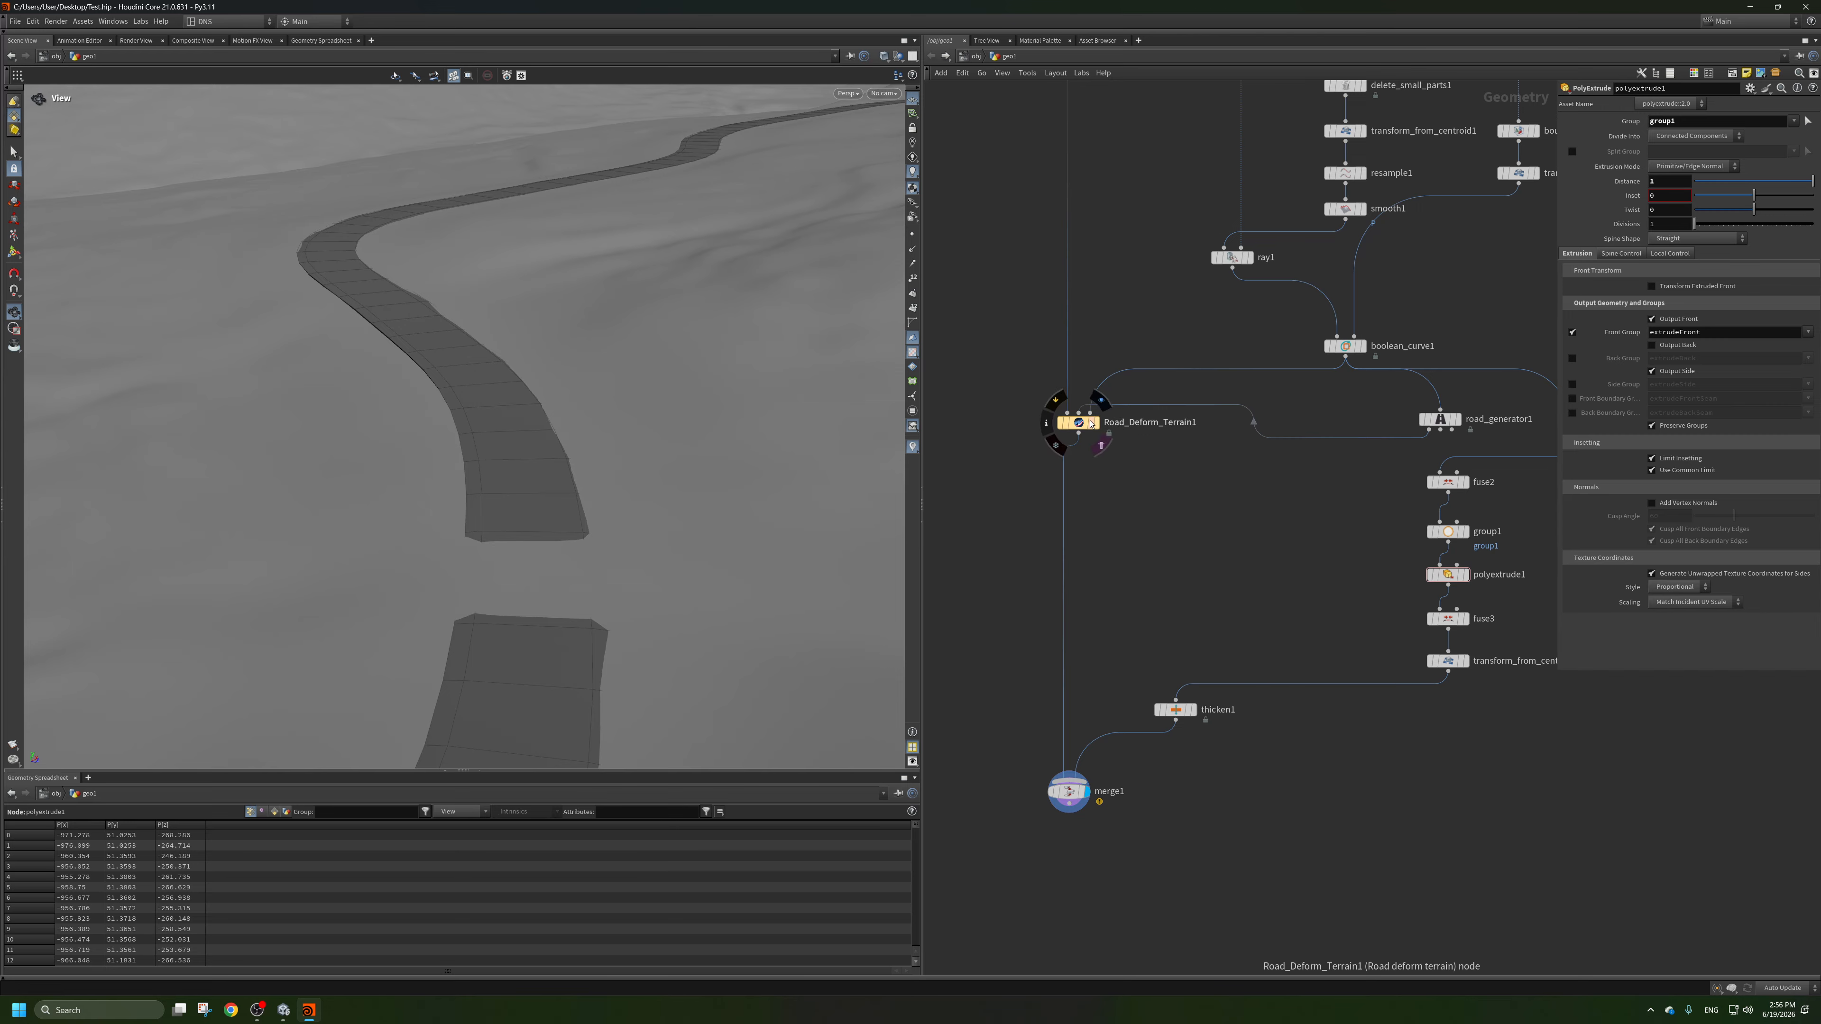
Open Road_Deform_Terrain1's Blend Distance for editing.
{"action": "left_click", "coordinate": [1091, 424]}
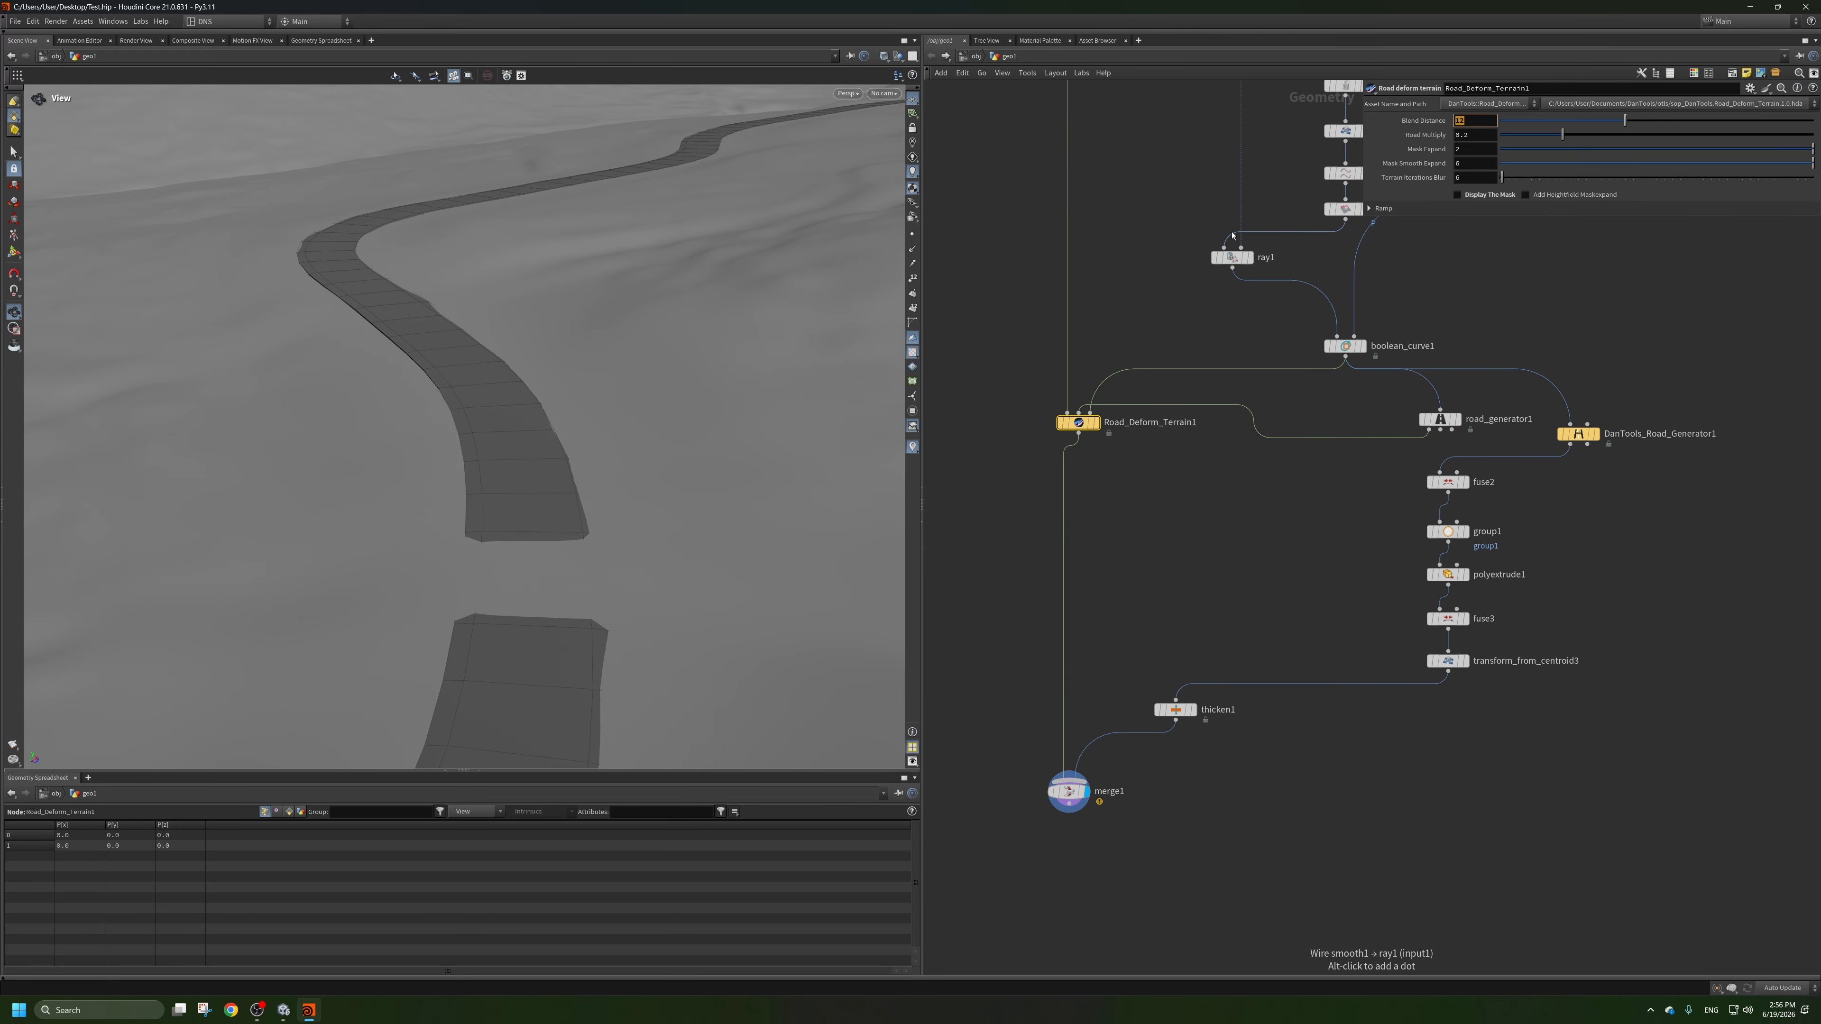
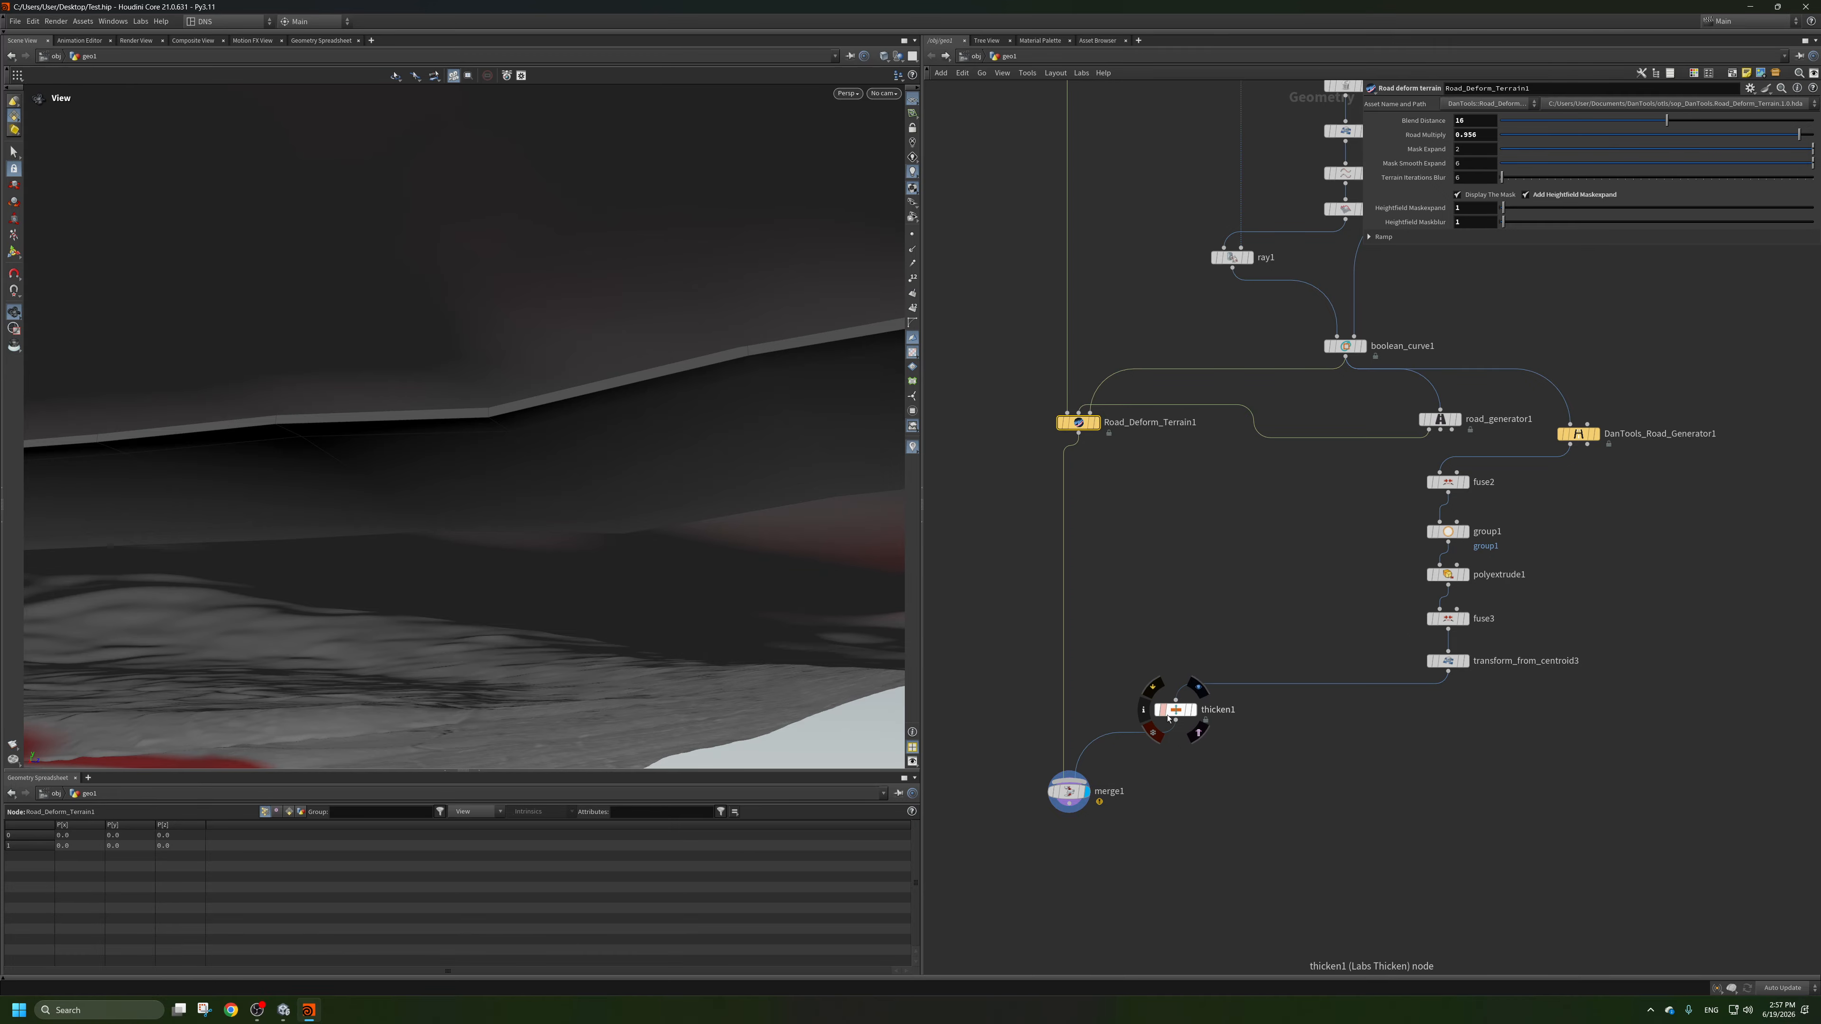
Display transform_from_centroid3 and then boolean_curve1 to compare the road mesh with the curve it is built from.
{"action": "left_click", "coordinate": [1465, 660]}
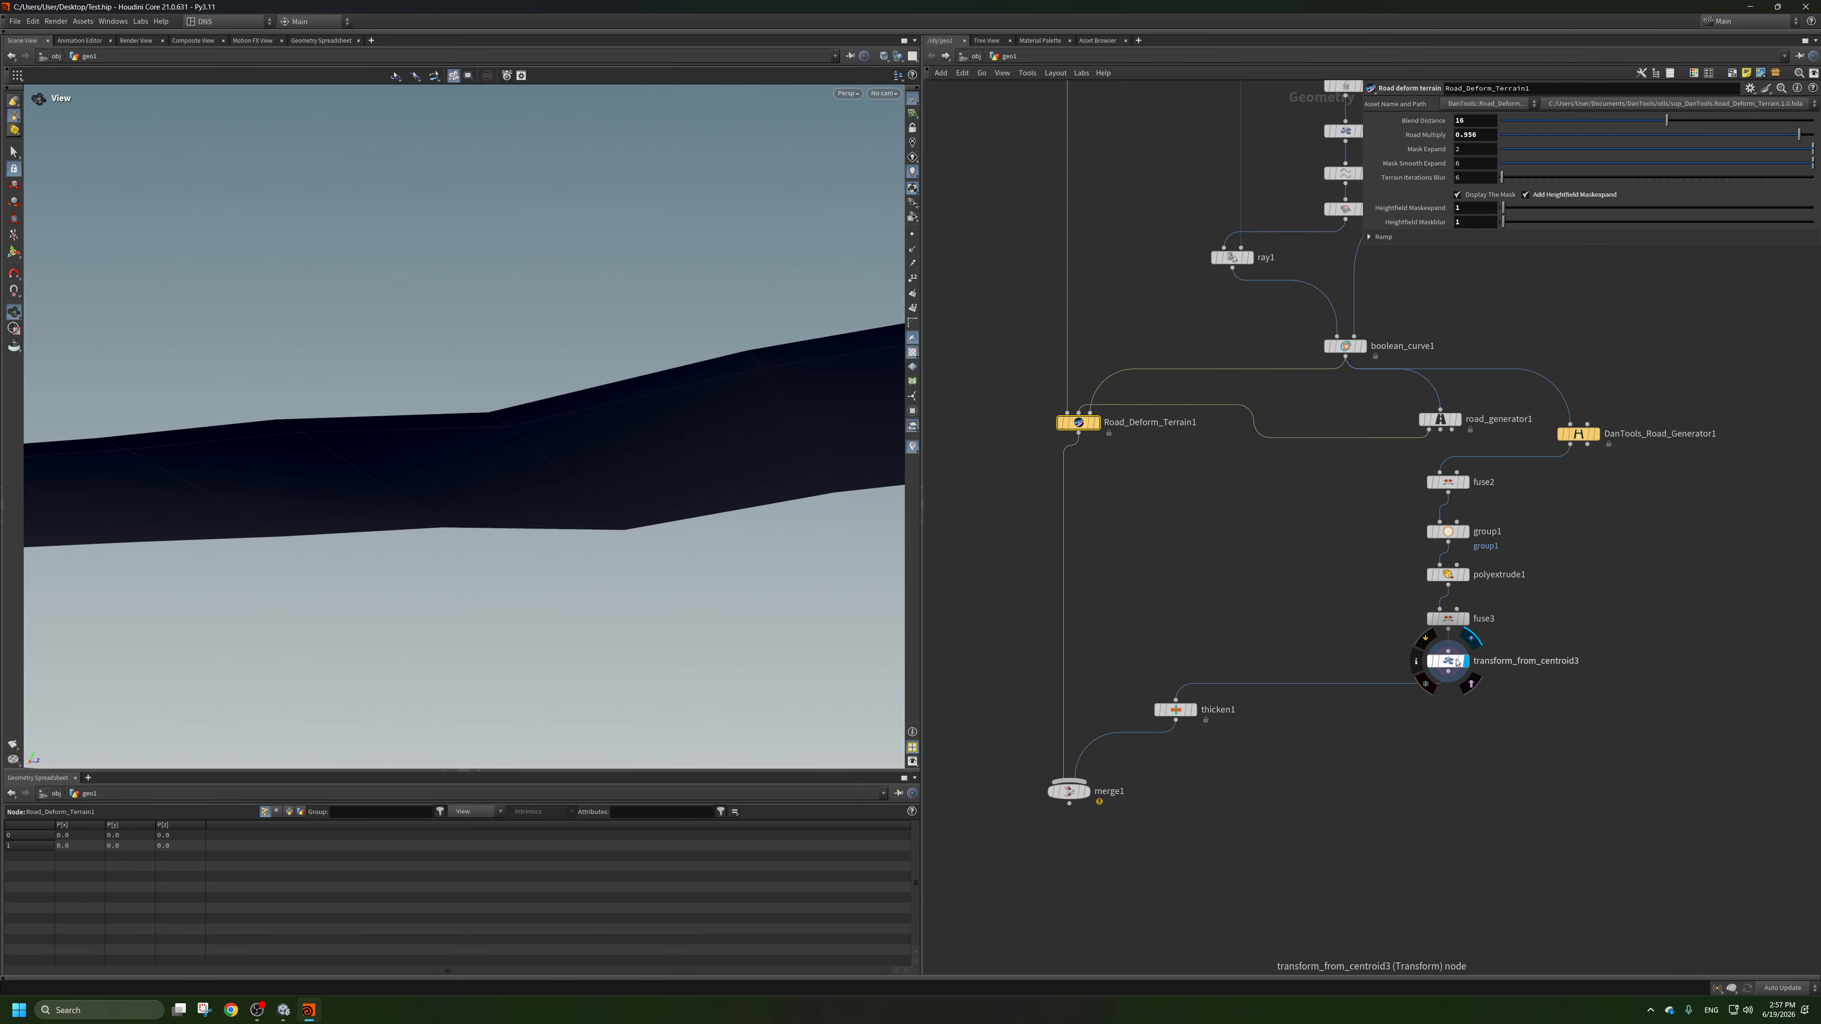
{"action": "left_click", "coordinate": [1448, 661]}
{"action": "left_click_drag", "start_coordinate": [573, 512], "coordinate": [564, 539]}
{"action": "scroll", "coordinate": [432, 298], "scroll_direction": "down", "scroll_amount": 6}
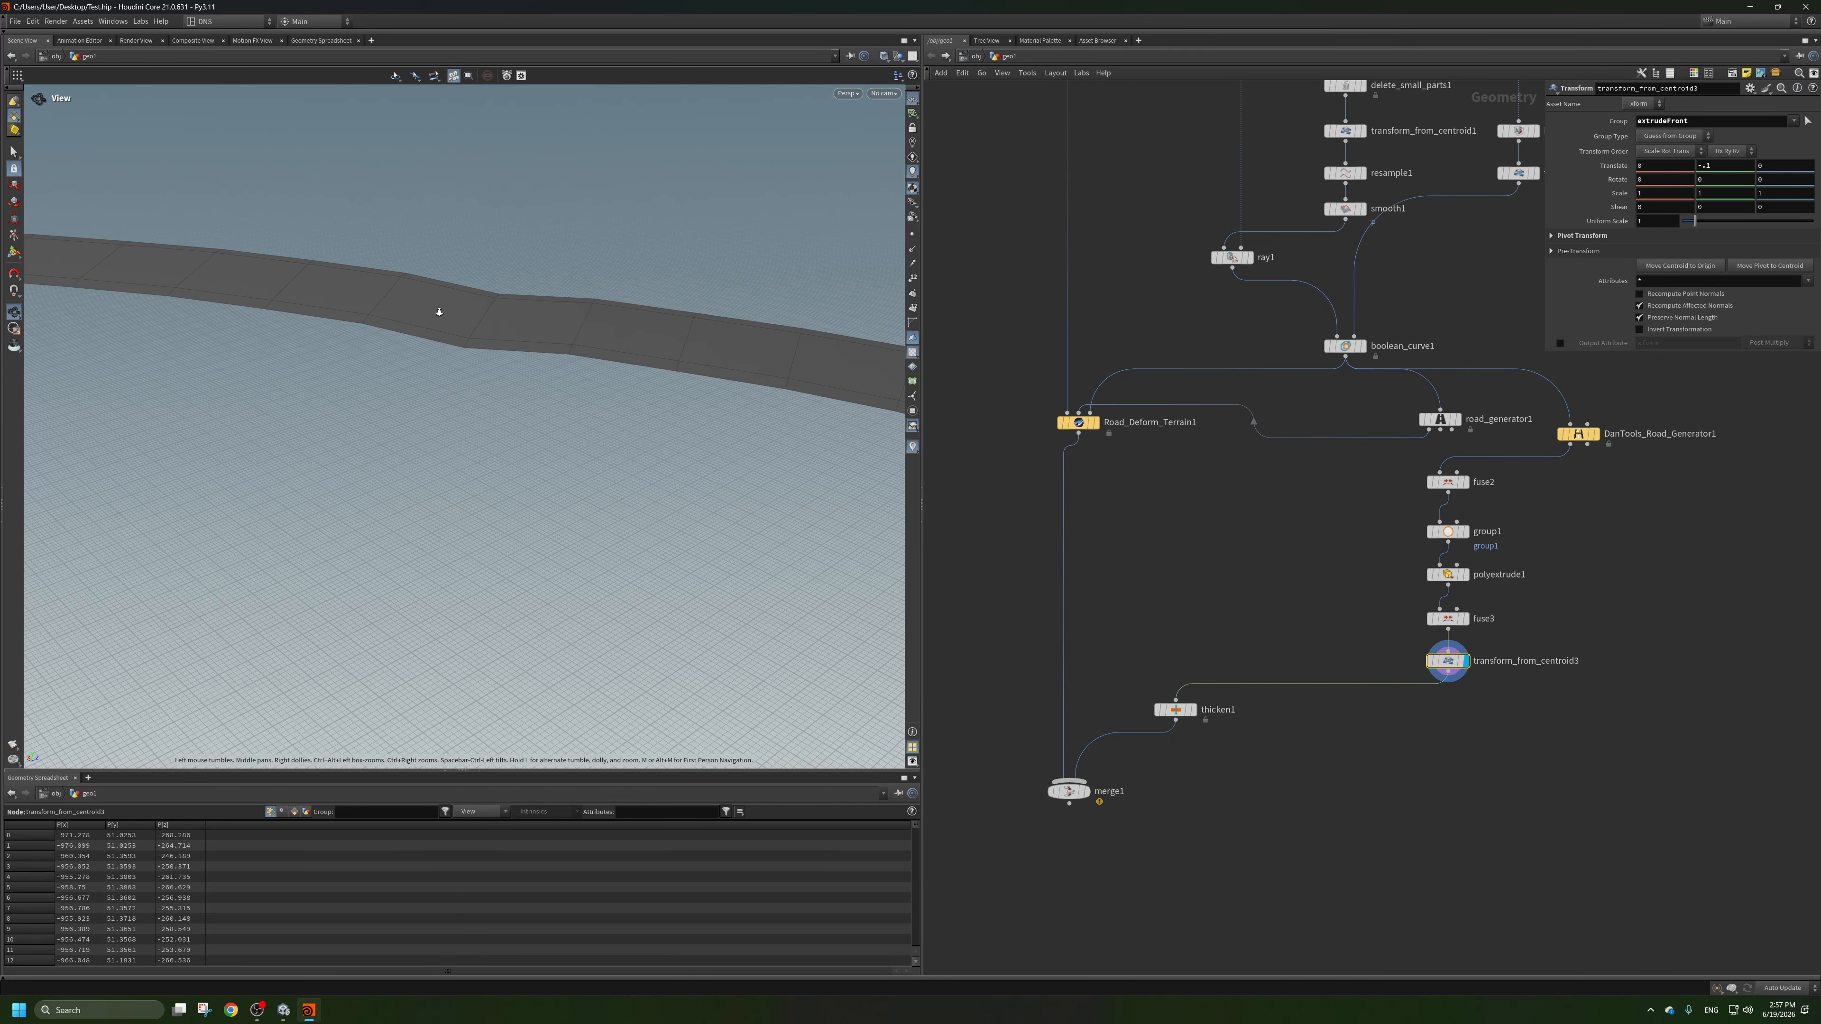
{"action": "middle_click_drag", "start_coordinate": [1542, 485], "coordinate": [1409, 557]}
{"action": "scroll", "coordinate": [1403, 515], "scroll_direction": "up", "scroll_amount": 3}
{"action": "left_click", "coordinate": [1492, 502]}
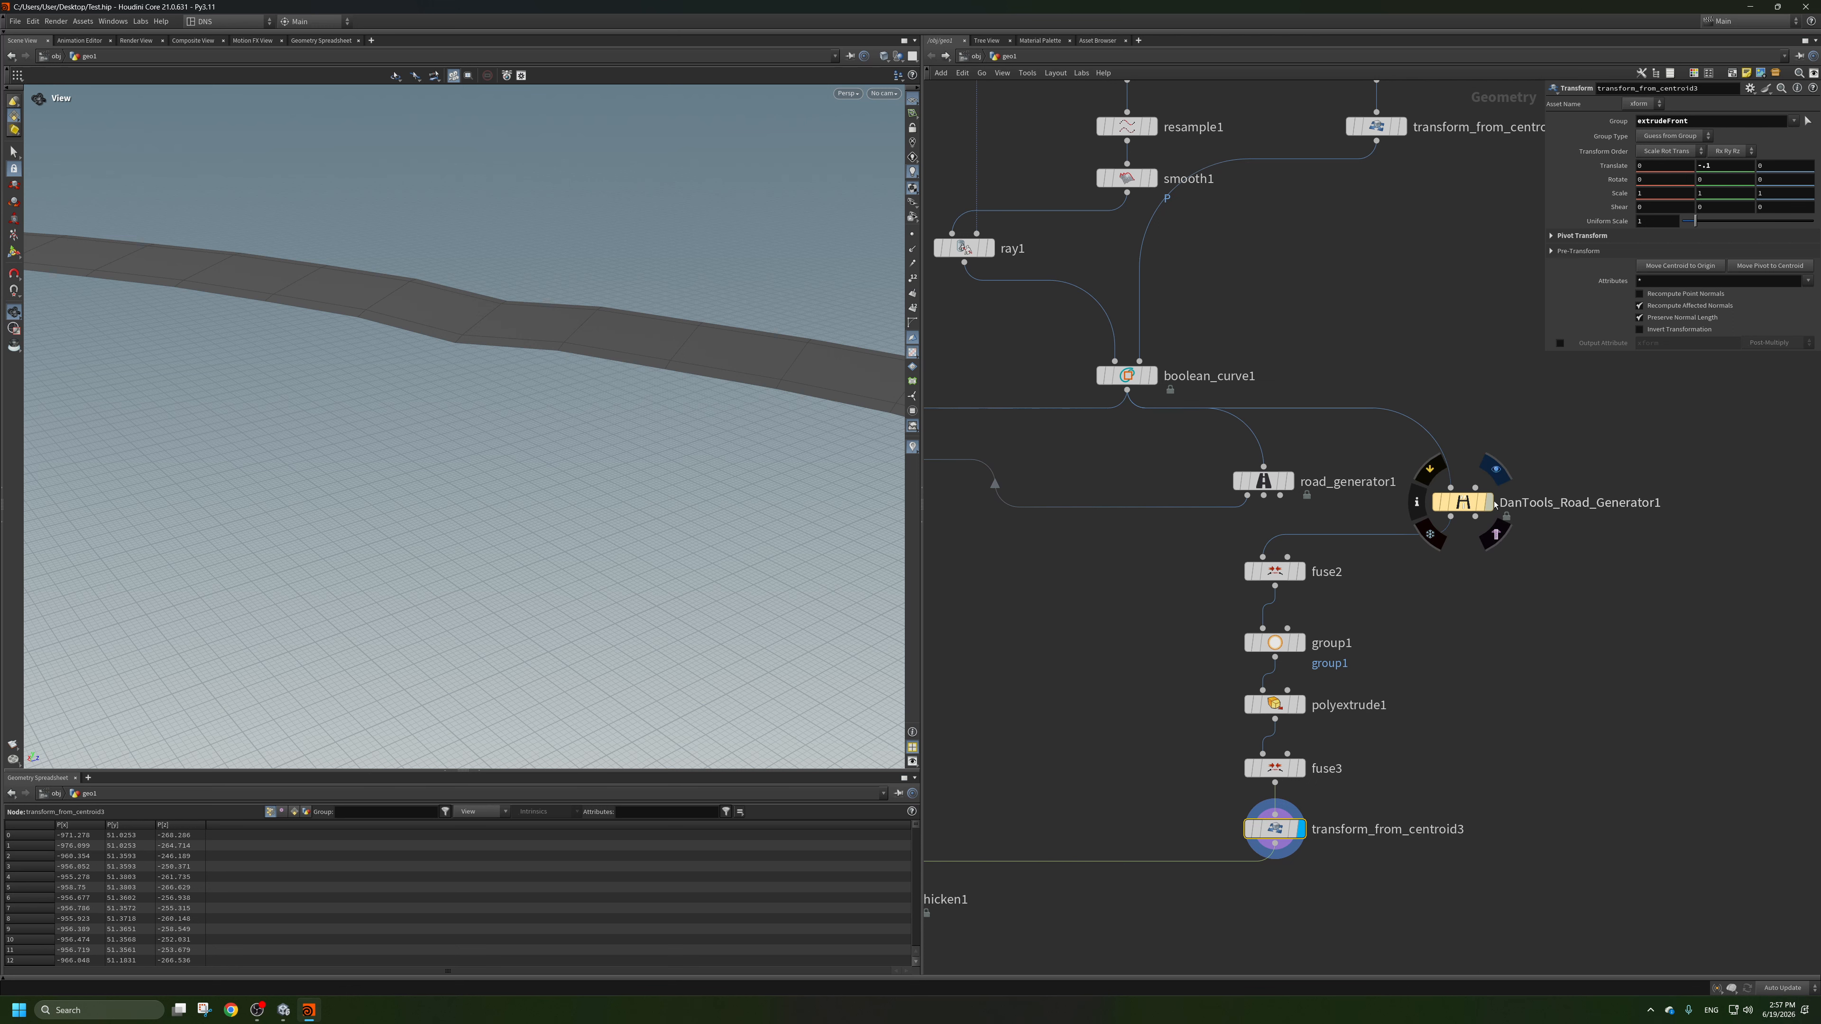
{"action": "left_click", "coordinate": [1154, 376]}
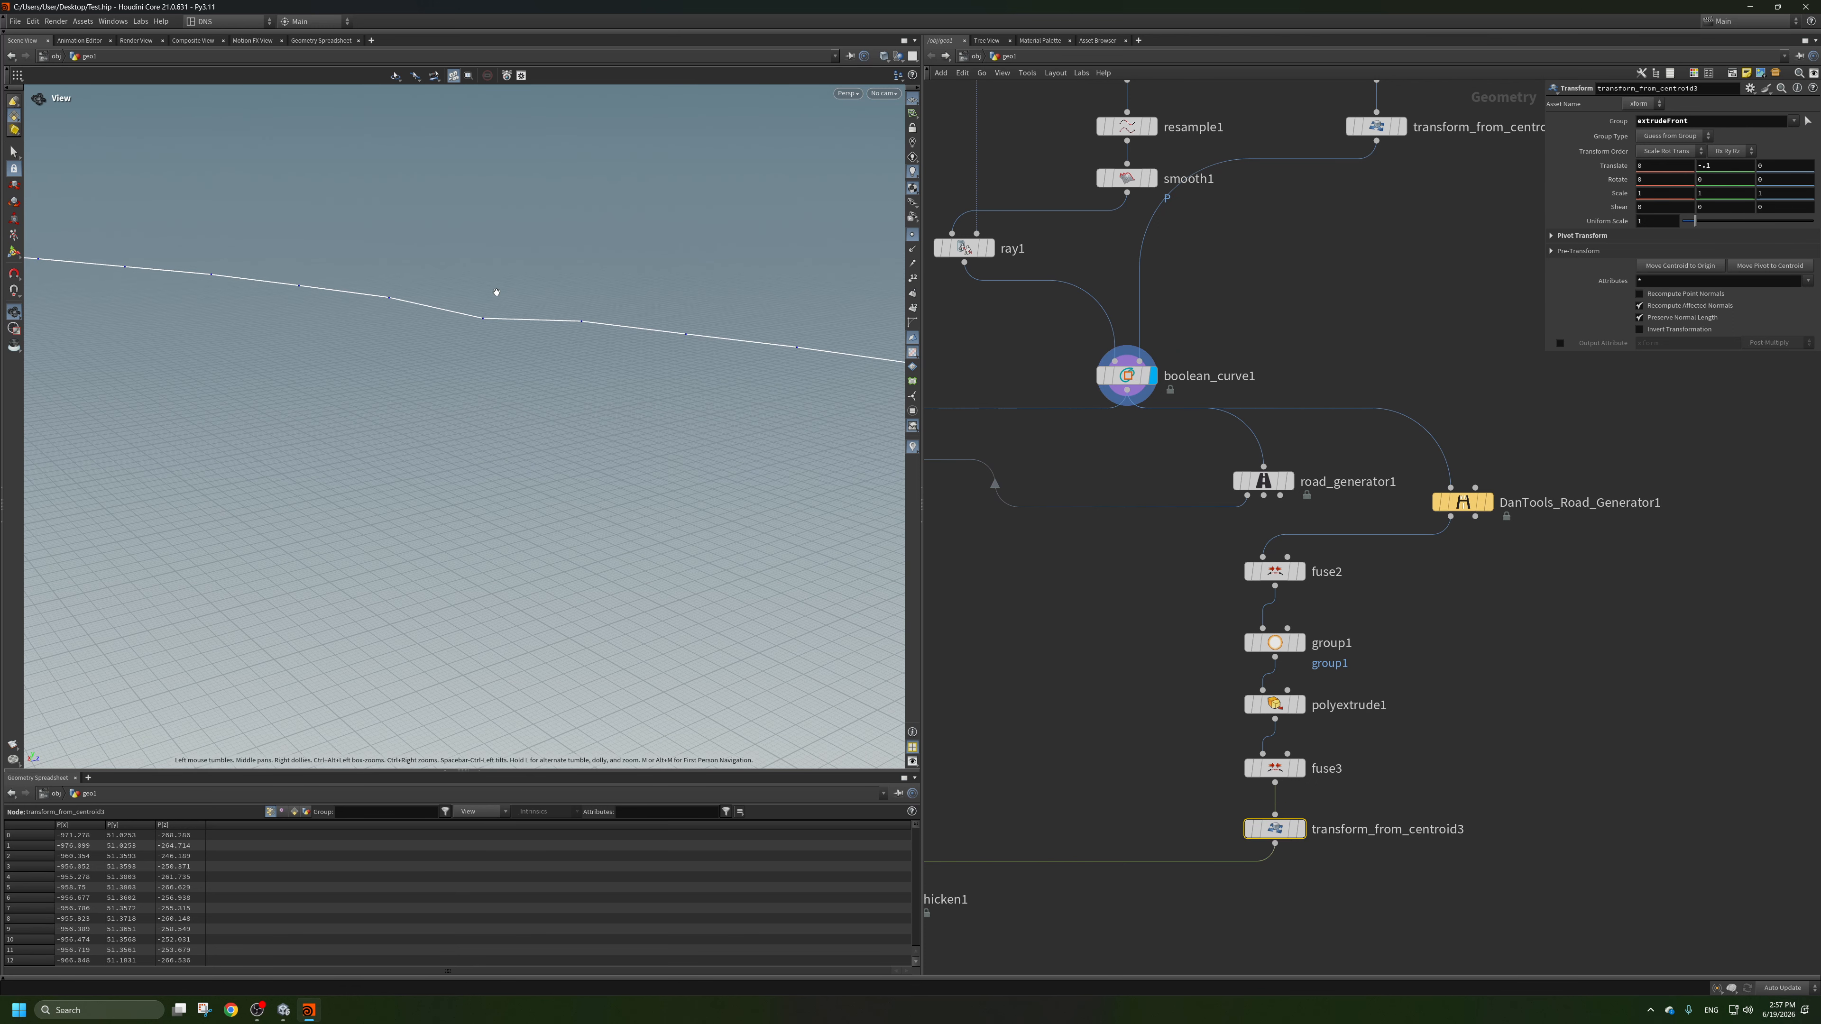
Set the segment Length of resample1 to 1 while boolean_curve1 is displayed.
{"action": "scroll", "coordinate": [1280, 327], "scroll_direction": "down", "scroll_amount": 2}
{"action": "middle_click_drag", "start_coordinate": [1298, 328], "coordinate": [1289, 655]}
{"action": "scroll", "coordinate": [1118, 503], "scroll_direction": "up", "scroll_amount": 2}
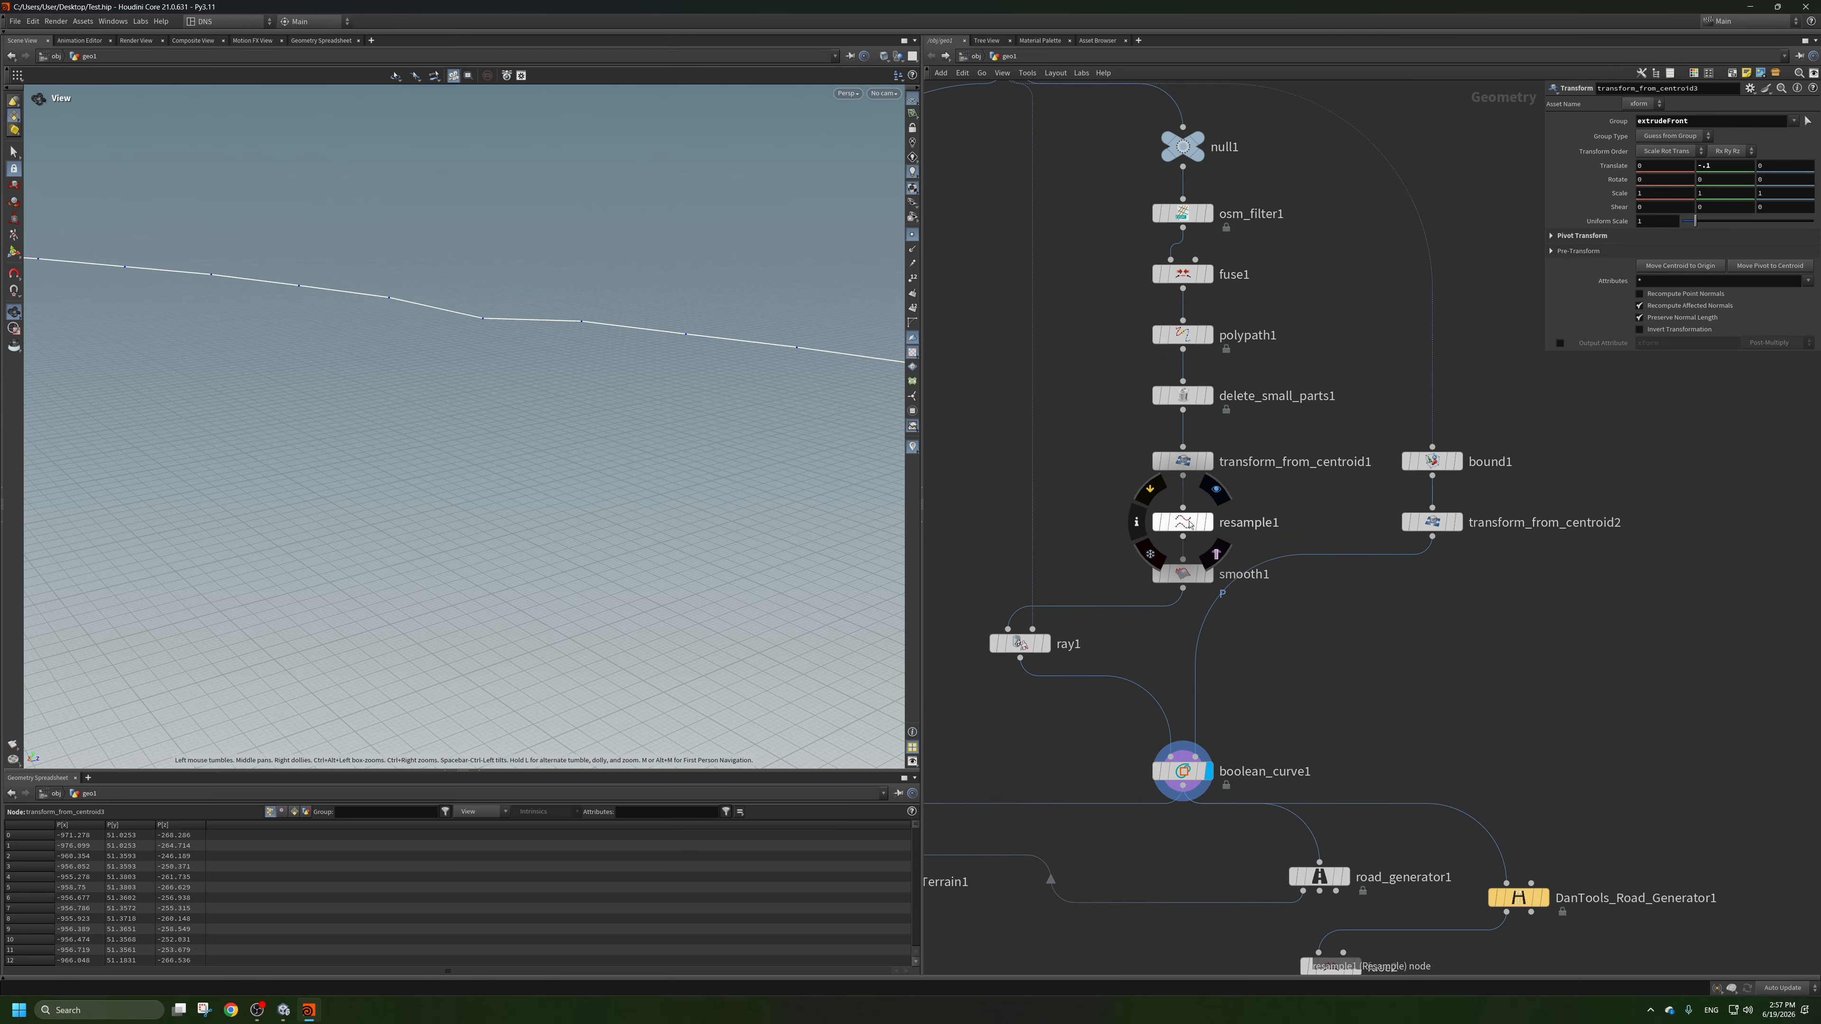
{"action": "left_click", "coordinate": [1182, 522]}
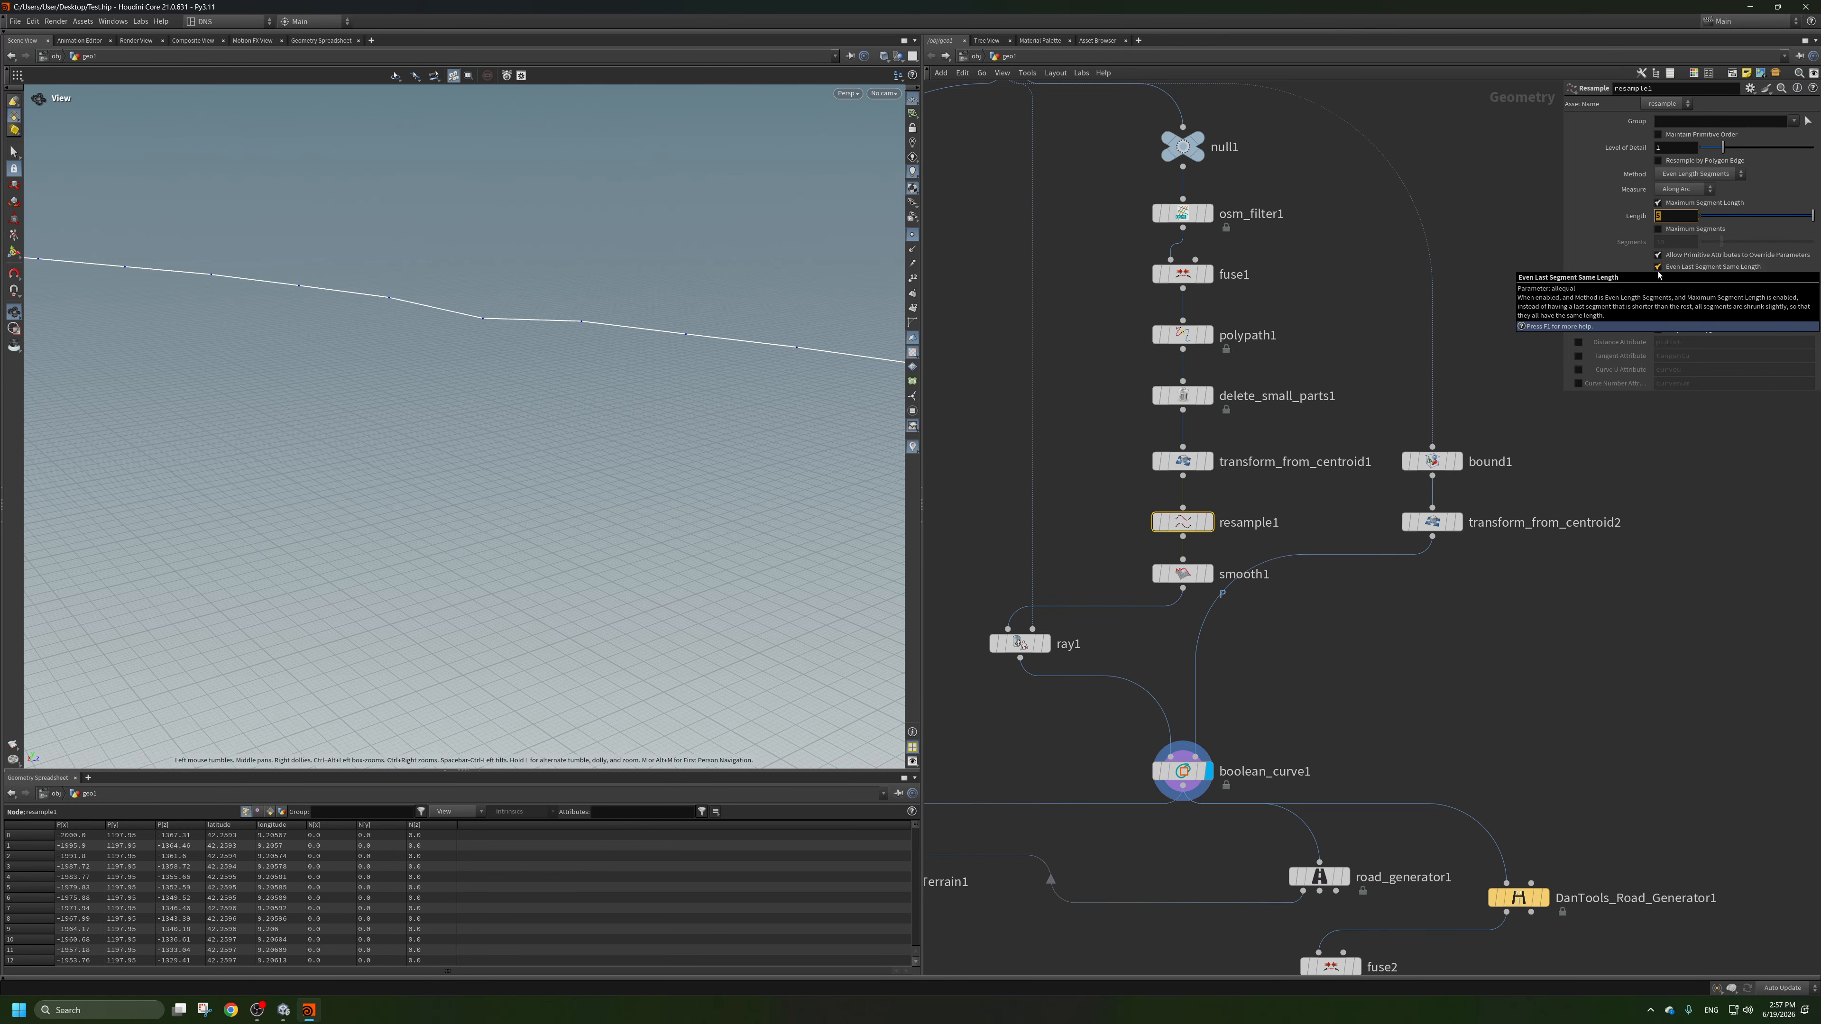
{"action": "left_click", "coordinate": [1587, 630]}
Display merge1 and inspect the resampled road on the terrain along its bends and at the intersection between road sections.
{"action": "middle_click_drag", "start_coordinate": [1504, 767], "coordinate": [1460, 631]}
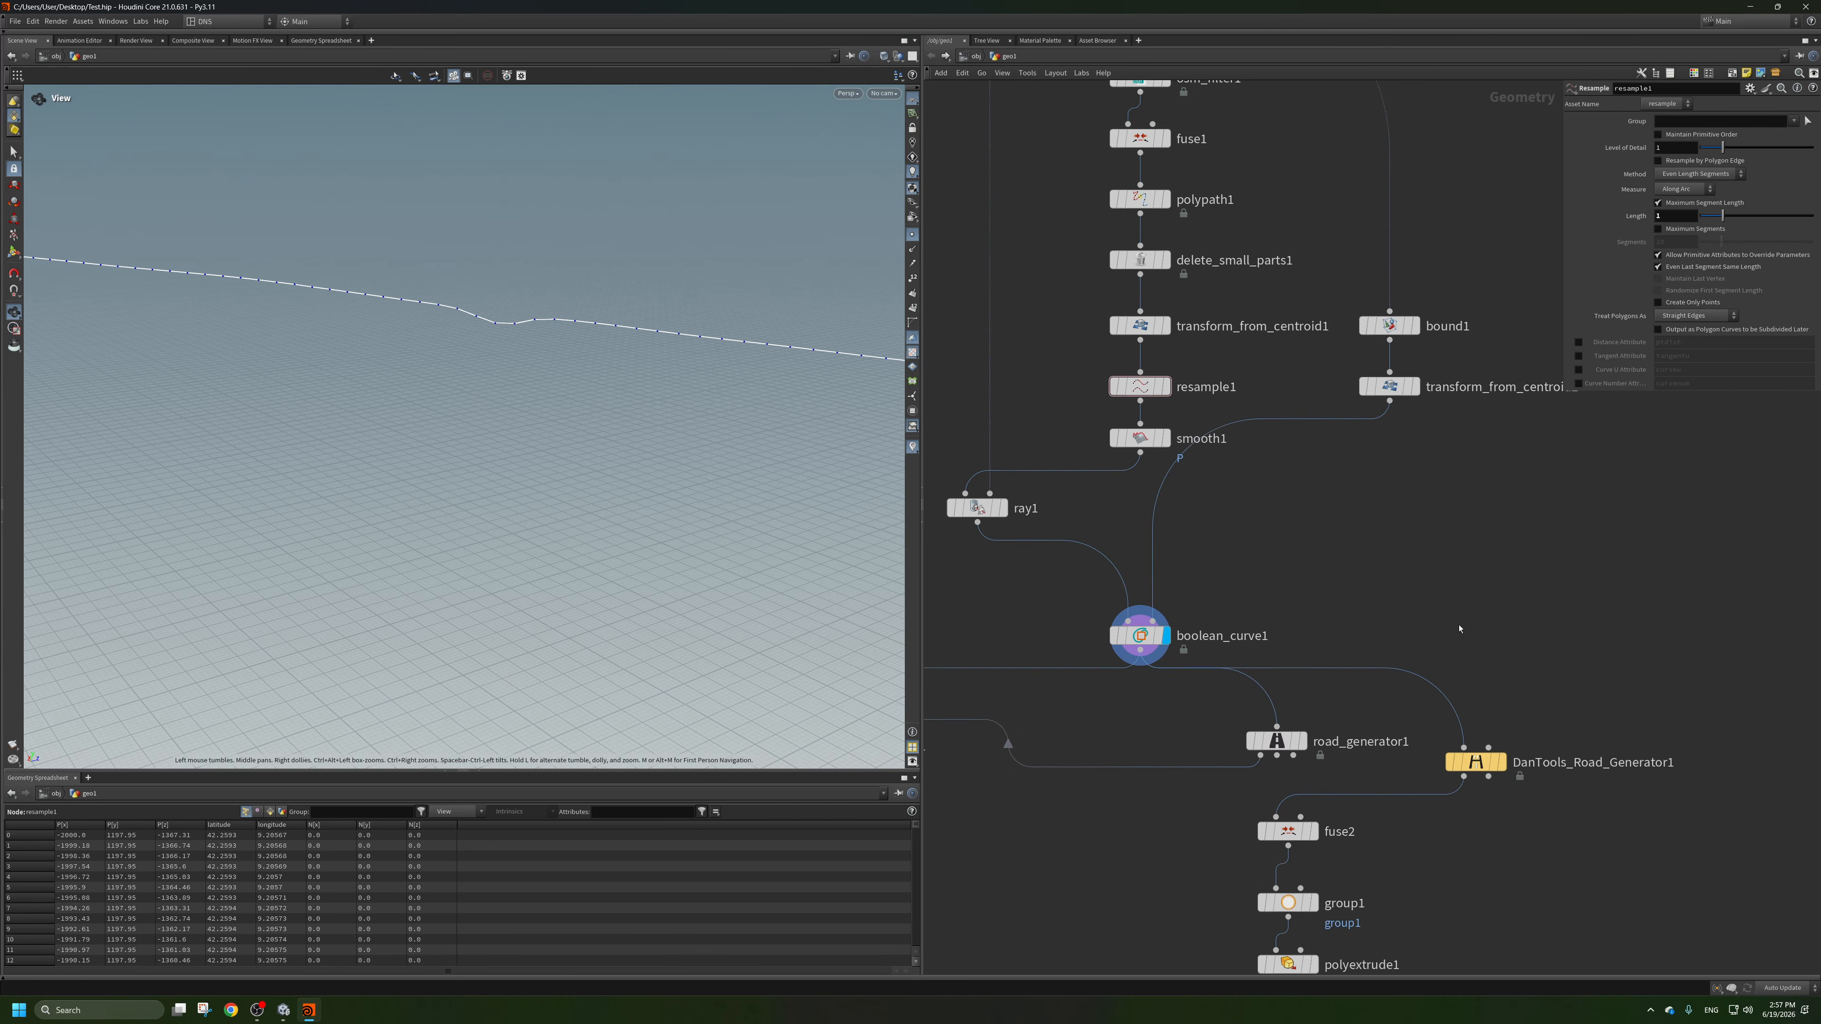
{"action": "scroll", "coordinate": [1455, 718], "scroll_direction": "down", "scroll_amount": 1}
{"action": "middle_click_drag", "start_coordinate": [1443, 911], "coordinate": [1489, 677]}
{"action": "middle_click_drag", "start_coordinate": [1099, 917], "coordinate": [1356, 827]}
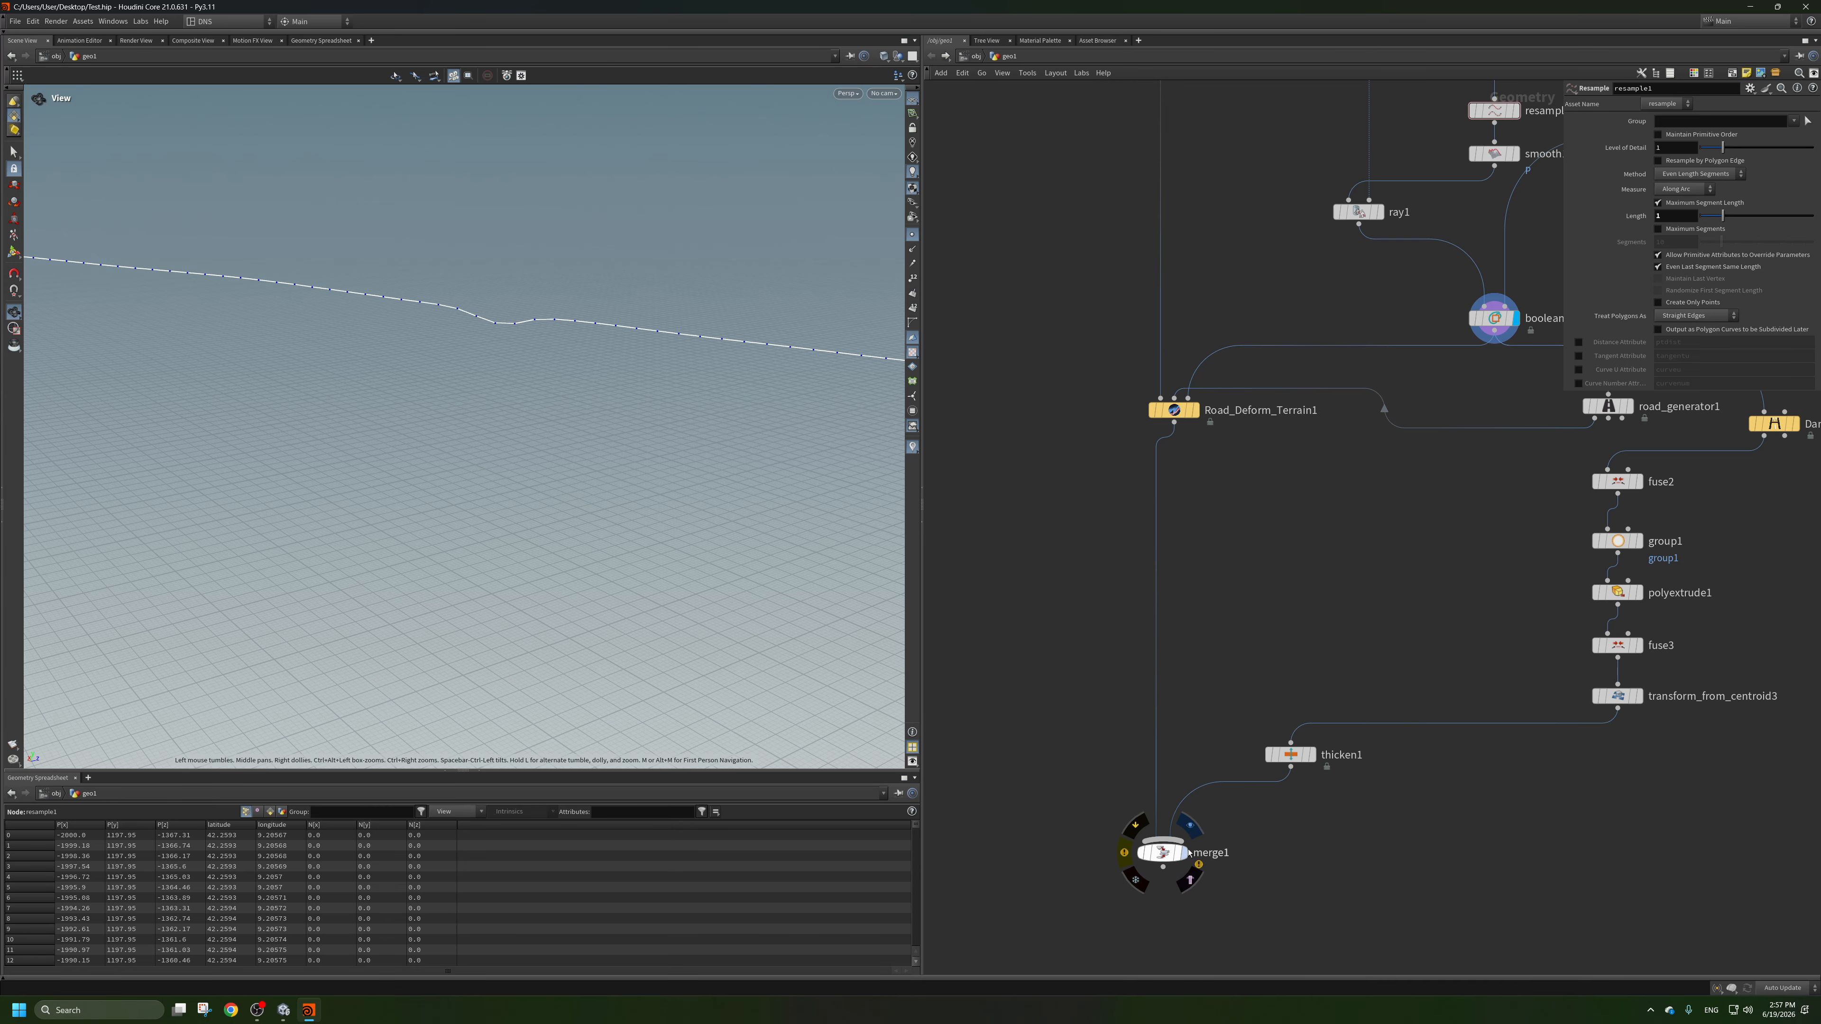
{"action": "left_click", "coordinate": [1188, 853]}
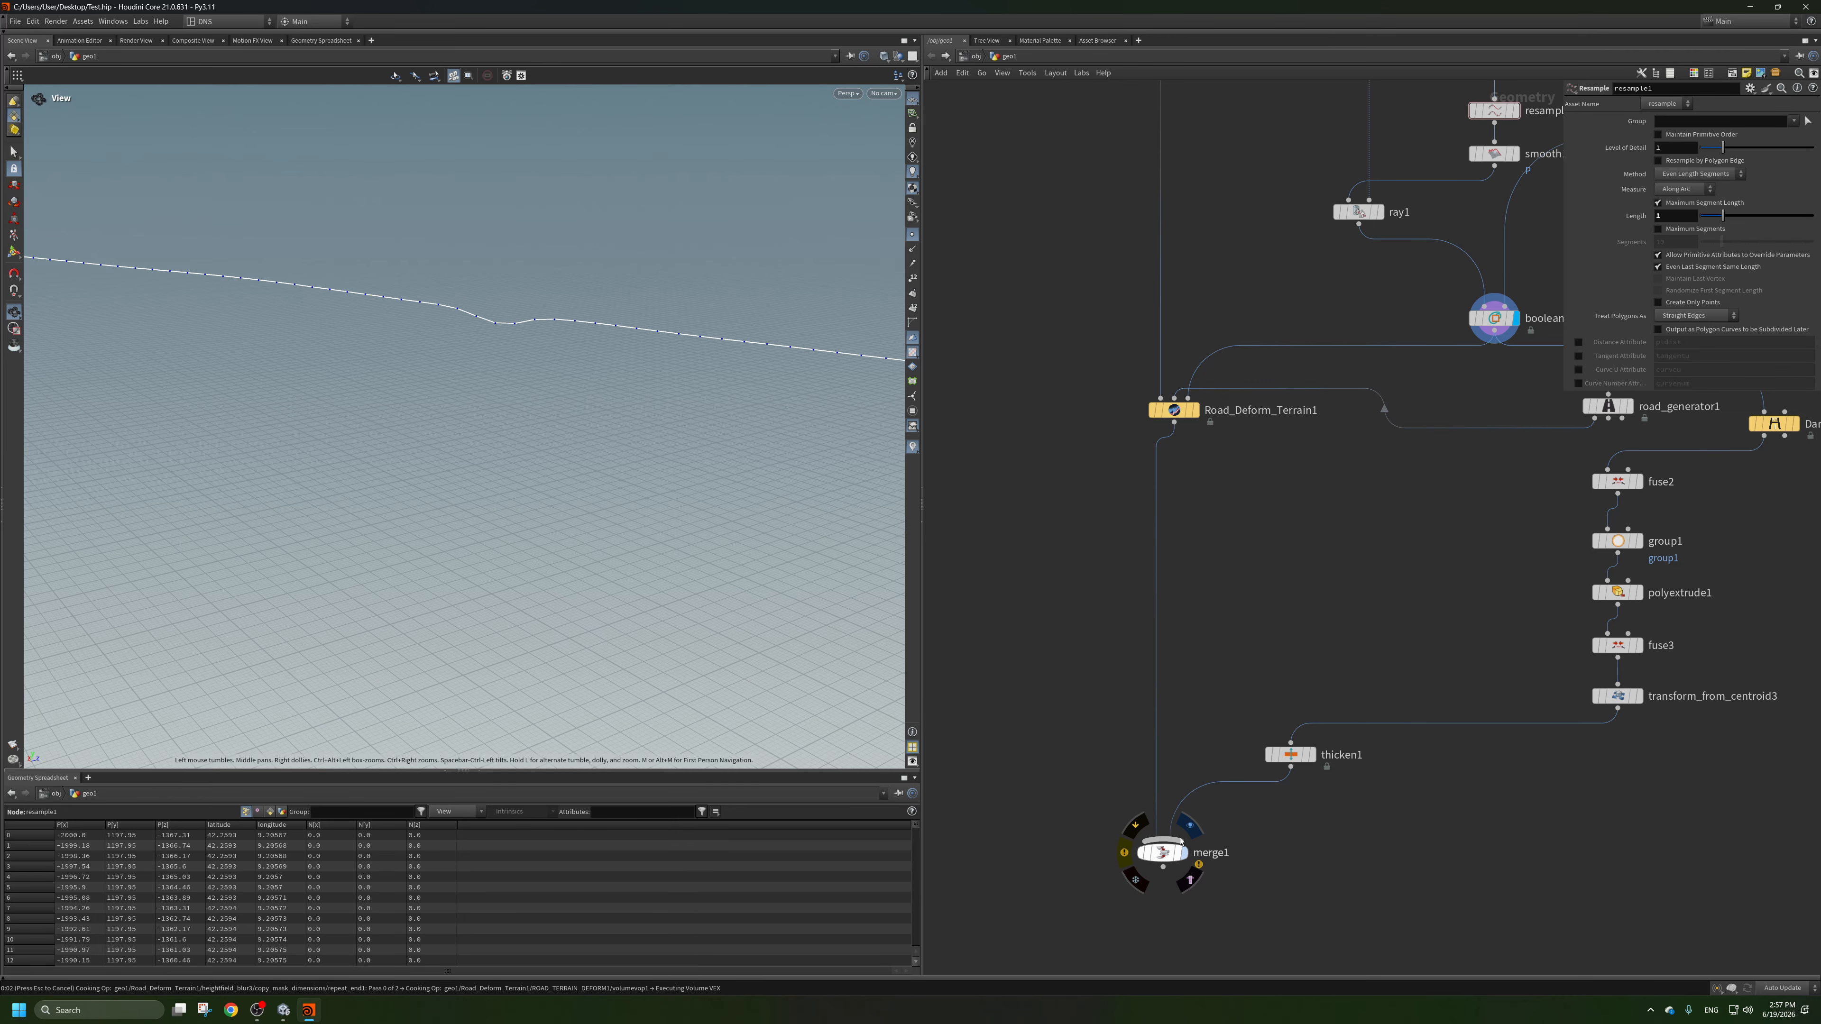
{"action": "left_click", "coordinate": [1190, 880]}
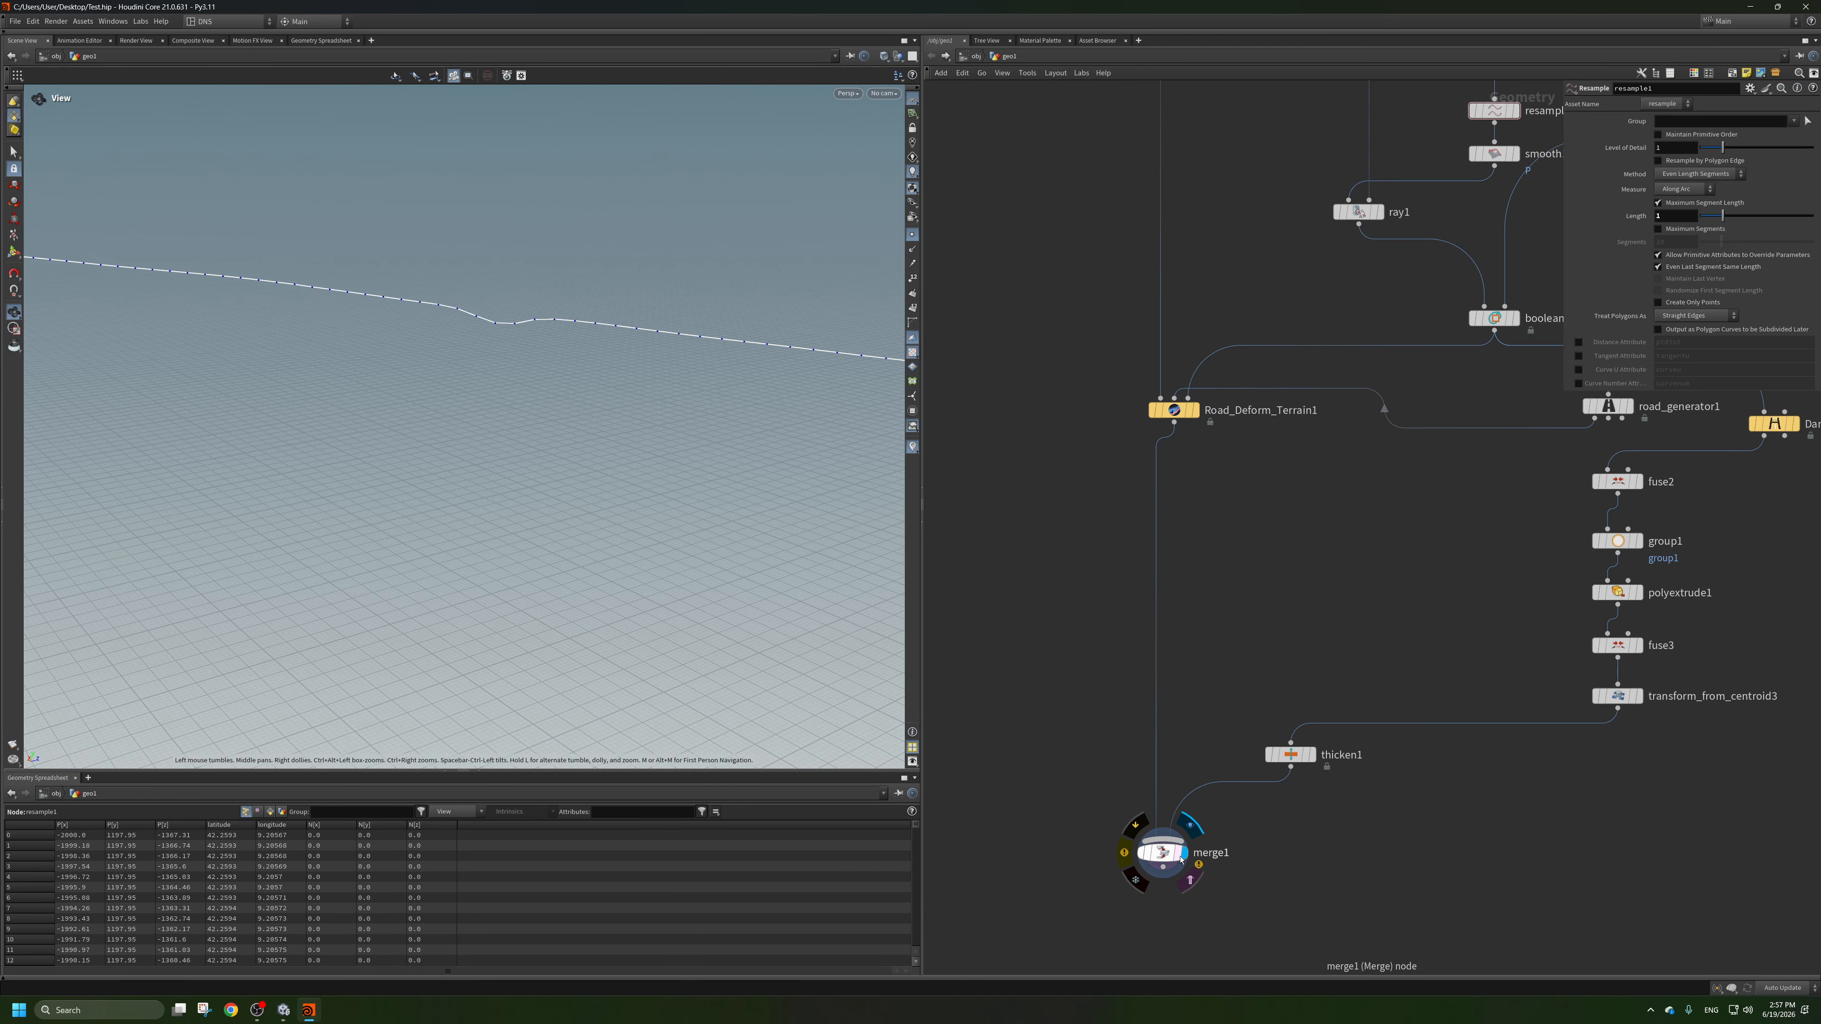
{"action": "scroll", "coordinate": [602, 476], "scroll_direction": "up", "scroll_amount": 3}
{"action": "middle_click_drag", "start_coordinate": [549, 517], "coordinate": [614, 411]}
{"action": "scroll", "coordinate": [614, 411], "scroll_direction": "down", "scroll_amount": 4}
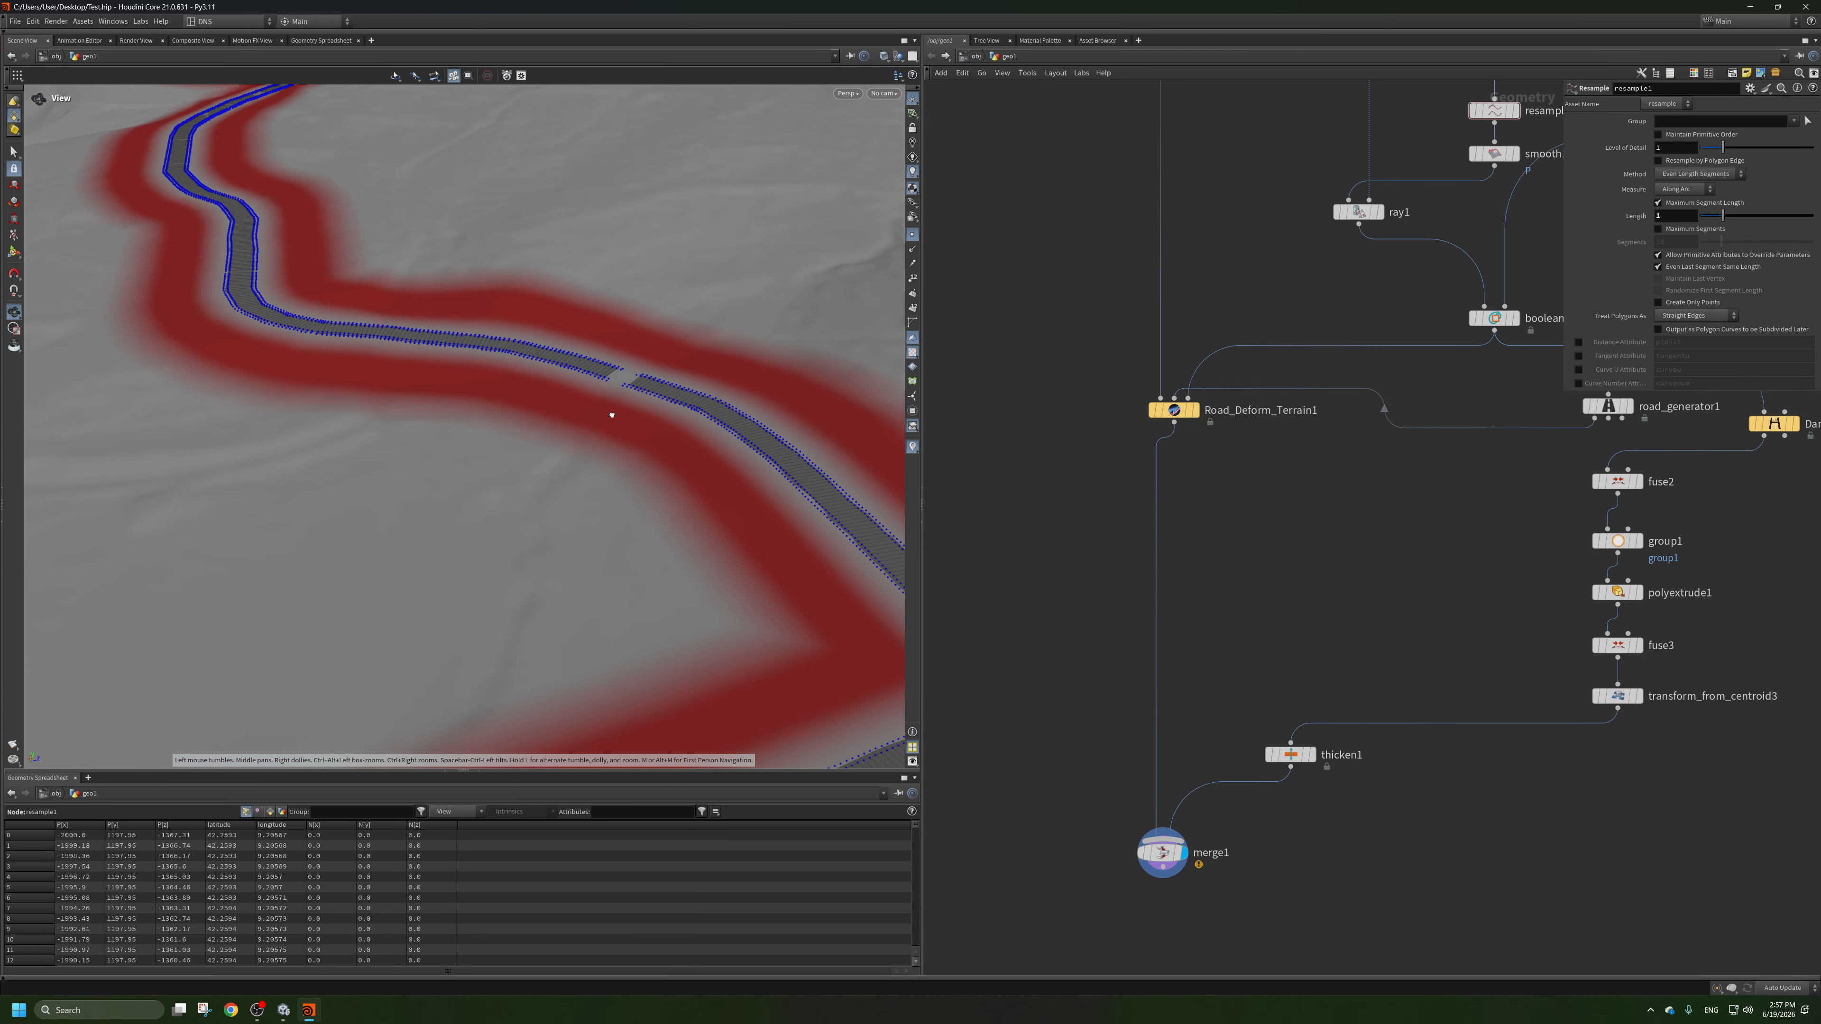
{"action": "left_click_drag", "start_coordinate": [614, 411], "coordinate": [423, 448]}
{"action": "scroll", "coordinate": [622, 403], "scroll_direction": "up", "scroll_amount": 4}
{"action": "scroll", "coordinate": [621, 403], "scroll_direction": "down", "scroll_amount": 2}
{"action": "left_click_drag", "start_coordinate": [622, 402], "coordinate": [520, 407]}
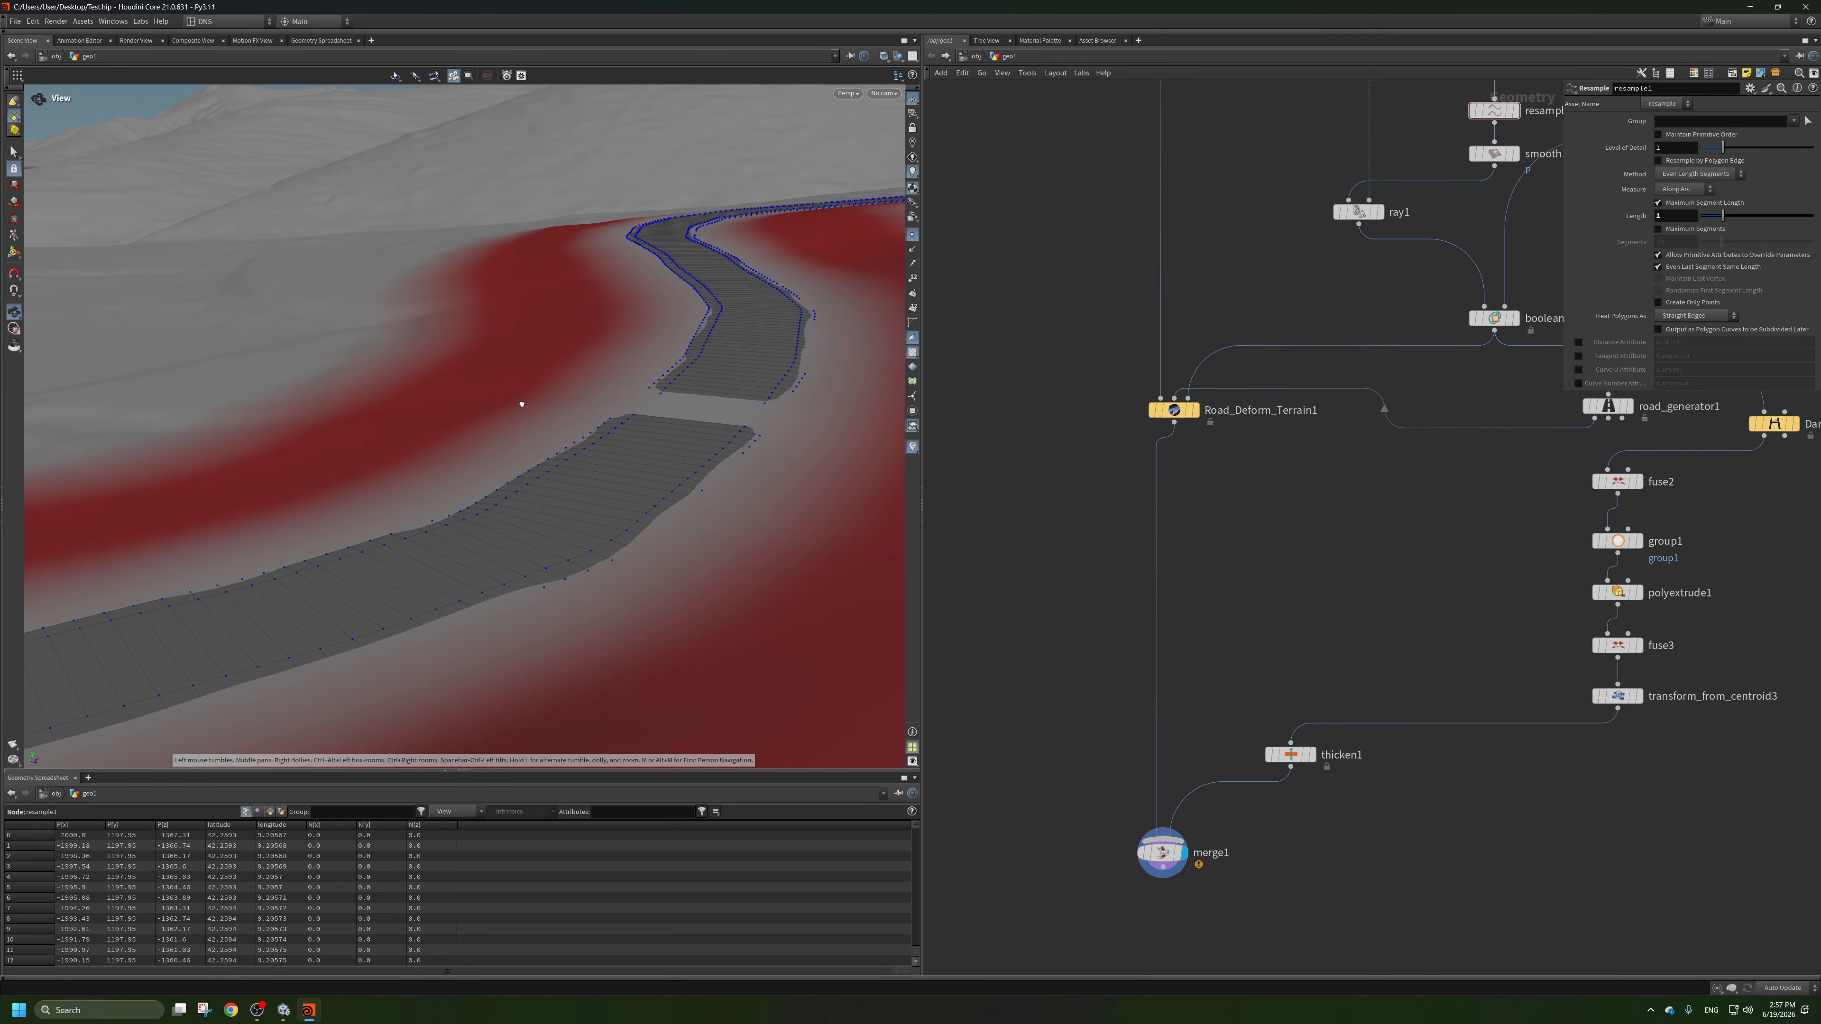
Replace road_generator1 with DanTools_Road_Generator1 as the road input of Road_Deform_Terrain1, place it under boolean_curve1, and check the road seam.
{"action": "scroll", "coordinate": [1360, 604], "scroll_direction": "down", "scroll_amount": 4}
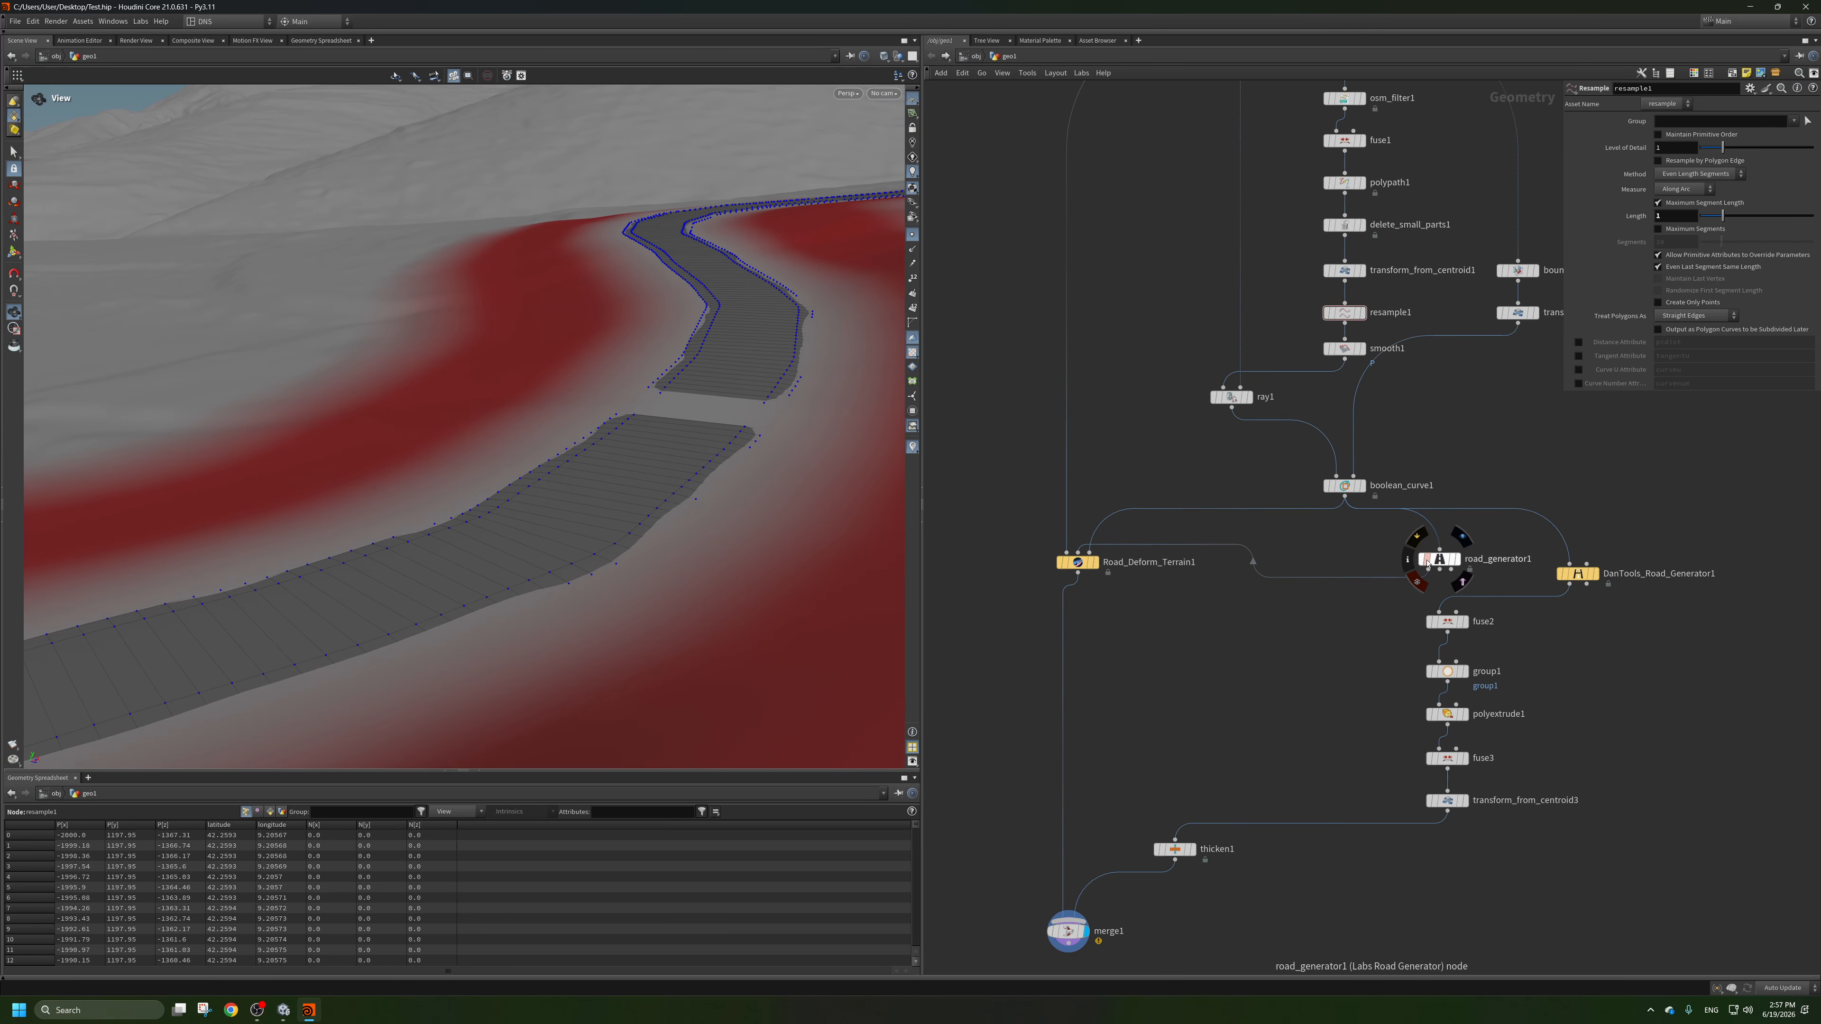
{"action": "left_click_drag", "start_coordinate": [1427, 563], "coordinate": [1264, 555]}
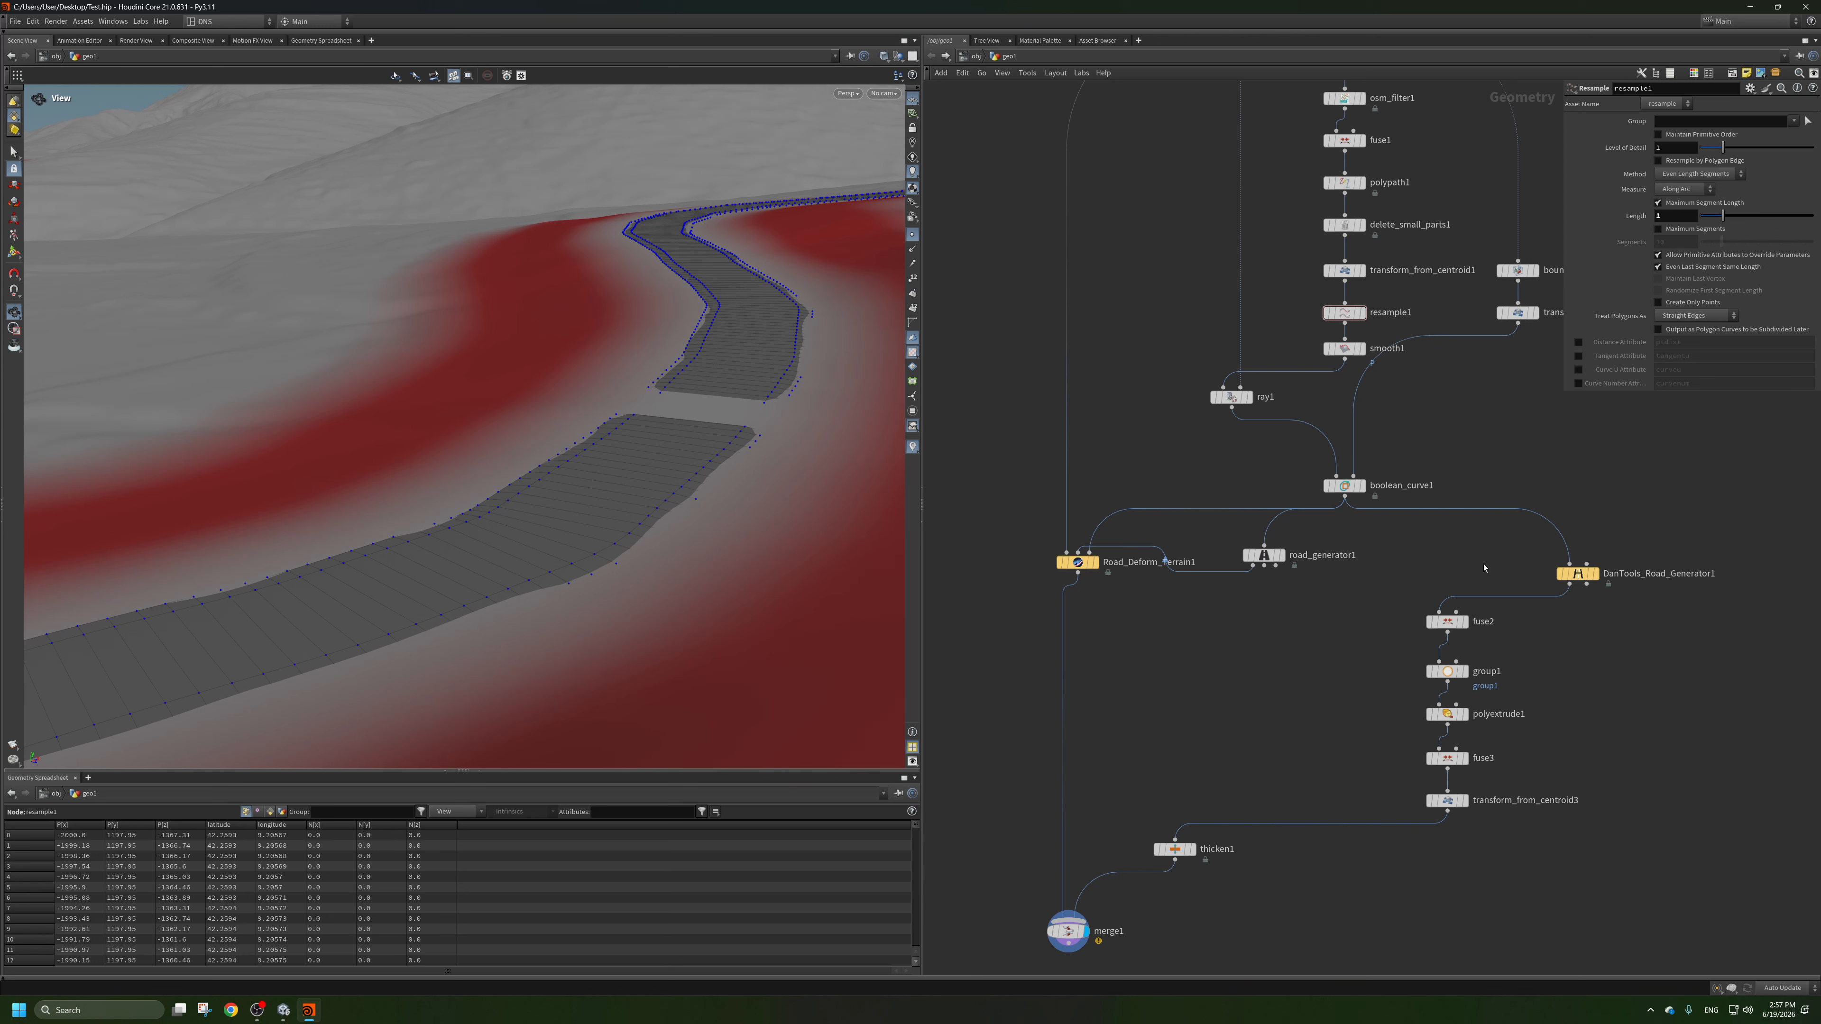
{"action": "left_click_drag", "start_coordinate": [1276, 566], "coordinate": [1186, 474]}
{"action": "left_click_drag", "start_coordinate": [1582, 582], "coordinate": [1088, 552]}
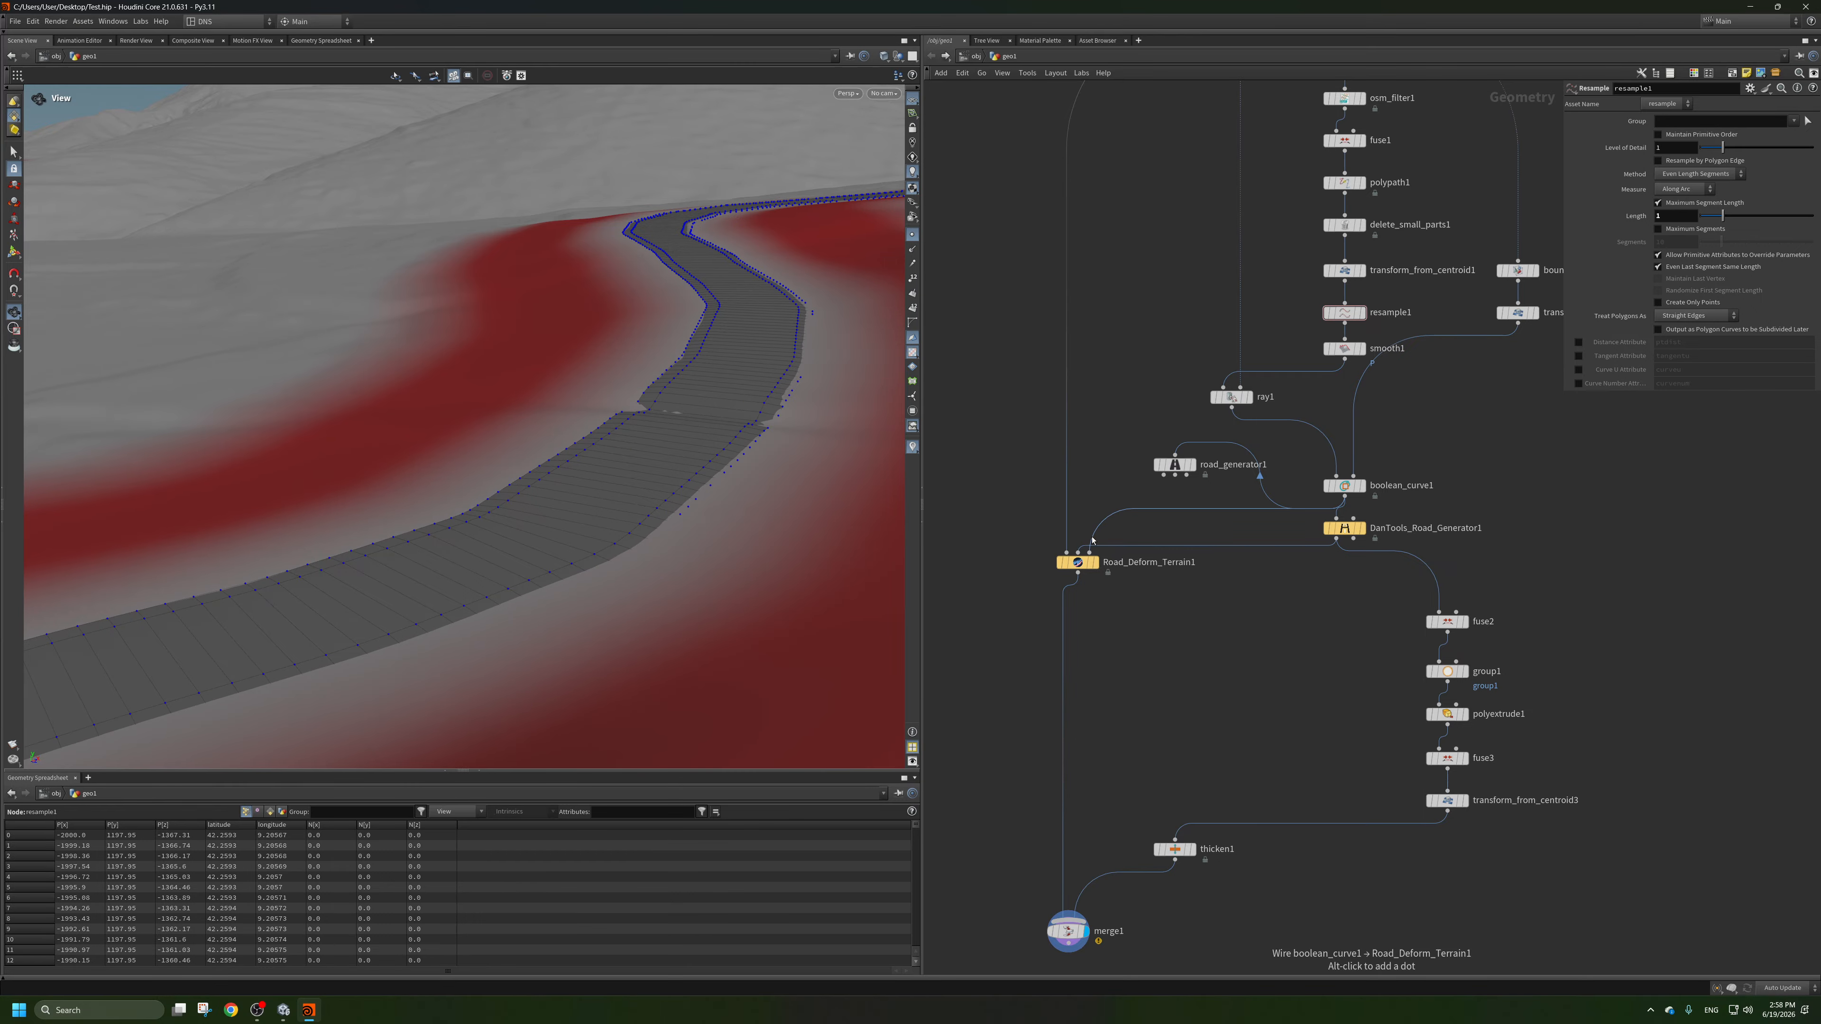
{"action": "scroll", "coordinate": [710, 505], "scroll_direction": "up", "scroll_amount": 3}
{"action": "scroll", "coordinate": [681, 388], "scroll_direction": "up", "scroll_amount": 10}
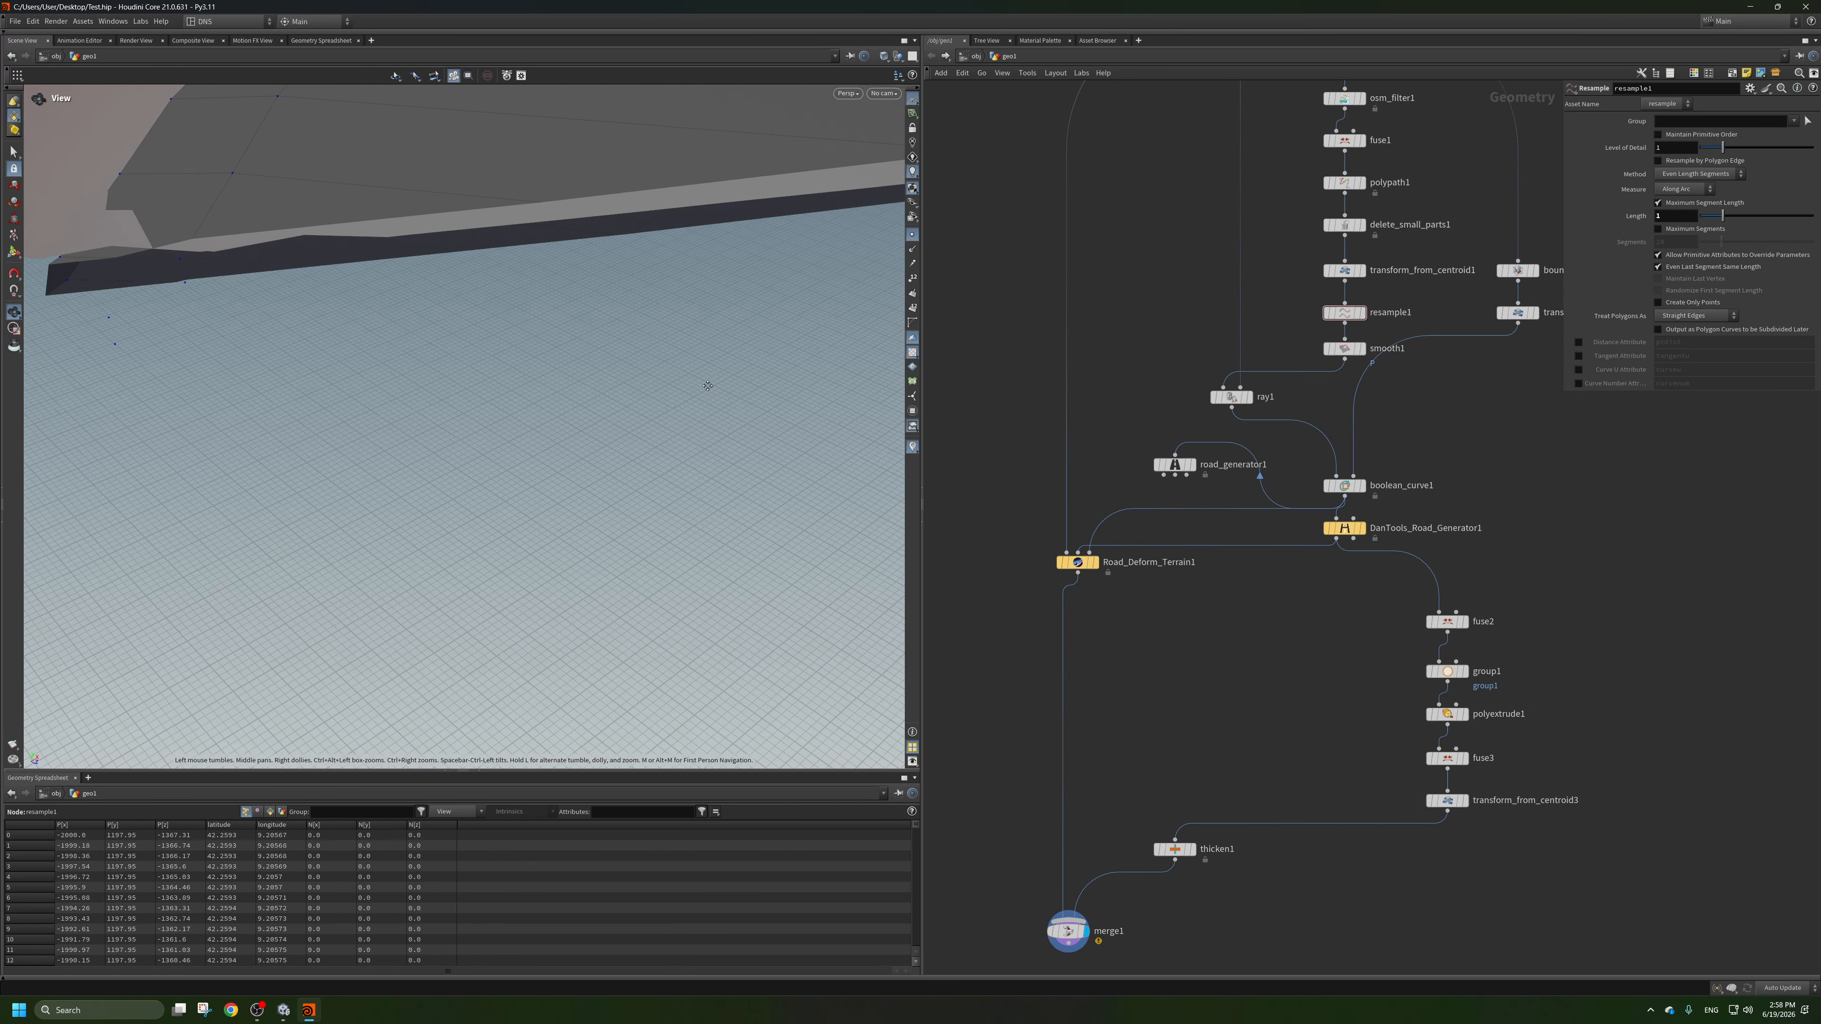
{"action": "scroll", "coordinate": [704, 391], "scroll_direction": "down", "scroll_amount": 4}
{"action": "scroll", "coordinate": [691, 417], "scroll_direction": "down", "scroll_amount": 5}
{"action": "left_click_drag", "start_coordinate": [691, 418], "coordinate": [1302, 568]}
{"action": "scroll", "coordinate": [618, 435], "scroll_direction": "down", "scroll_amount": 4}
{"action": "scroll", "coordinate": [664, 436], "scroll_direction": "up", "scroll_amount": 4}
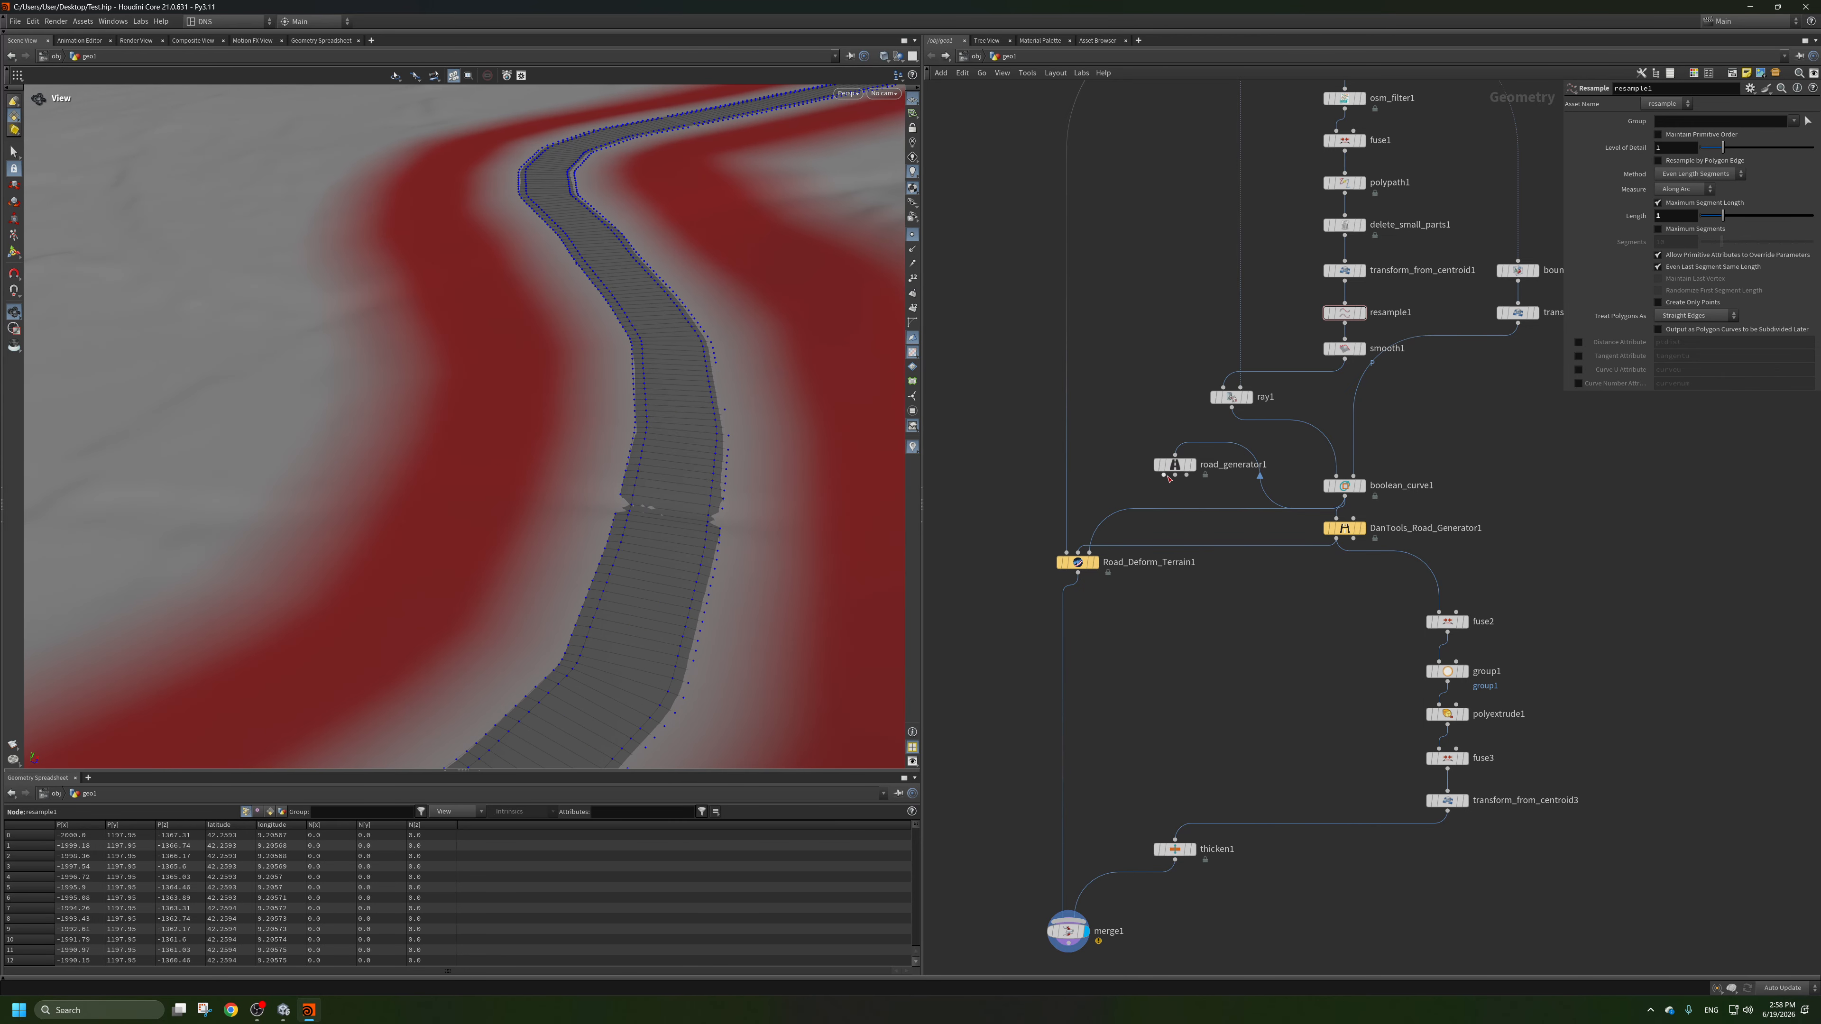
Delete road_generator1 and move Road_Deform_Terrain1 slightly lower in the network.
{"action": "left_click_drag", "start_coordinate": [1193, 447], "coordinate": [1196, 442]}
{"action": "key", "text": "Delete"}
{"action": "middle_click_drag", "start_coordinate": [1254, 645], "coordinate": [1199, 593]}
{"action": "scroll", "coordinate": [1175, 571], "scroll_direction": "down", "scroll_amount": 2}
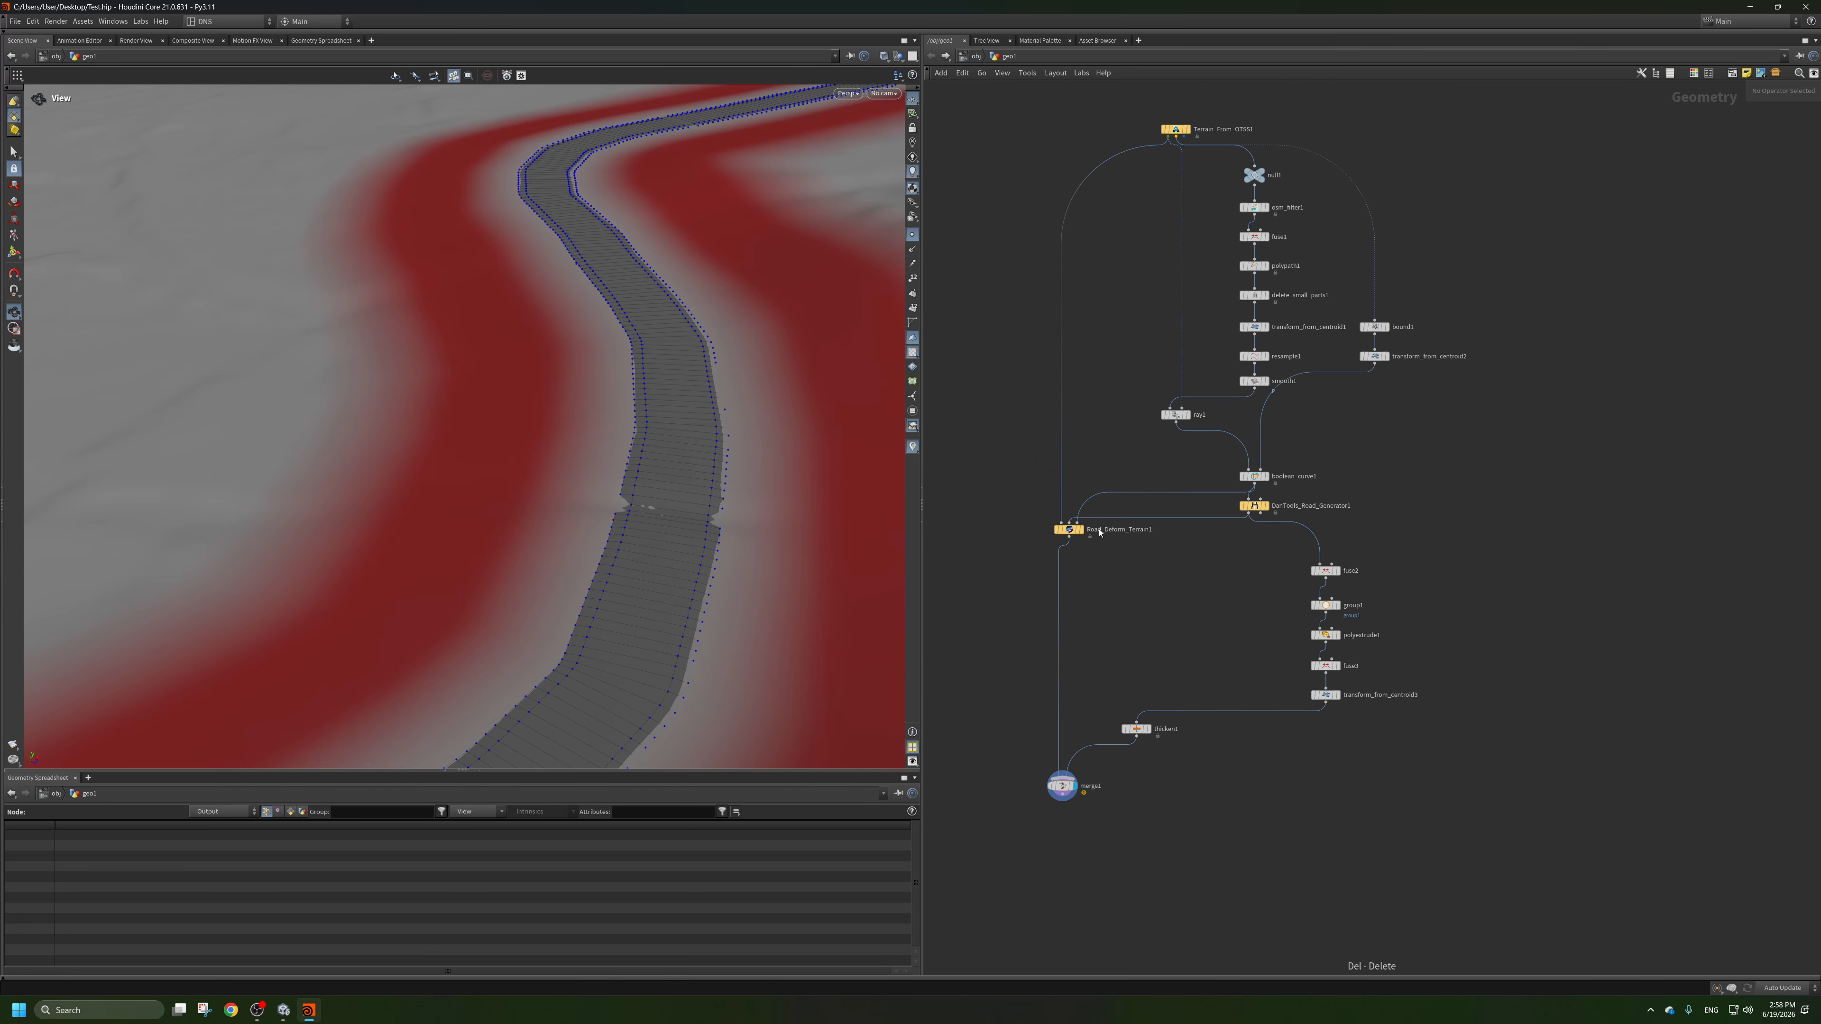
{"action": "scroll", "coordinate": [1099, 528], "scroll_direction": "up", "scroll_amount": 3}
{"action": "left_click_drag", "start_coordinate": [1047, 531], "coordinate": [1037, 585]}
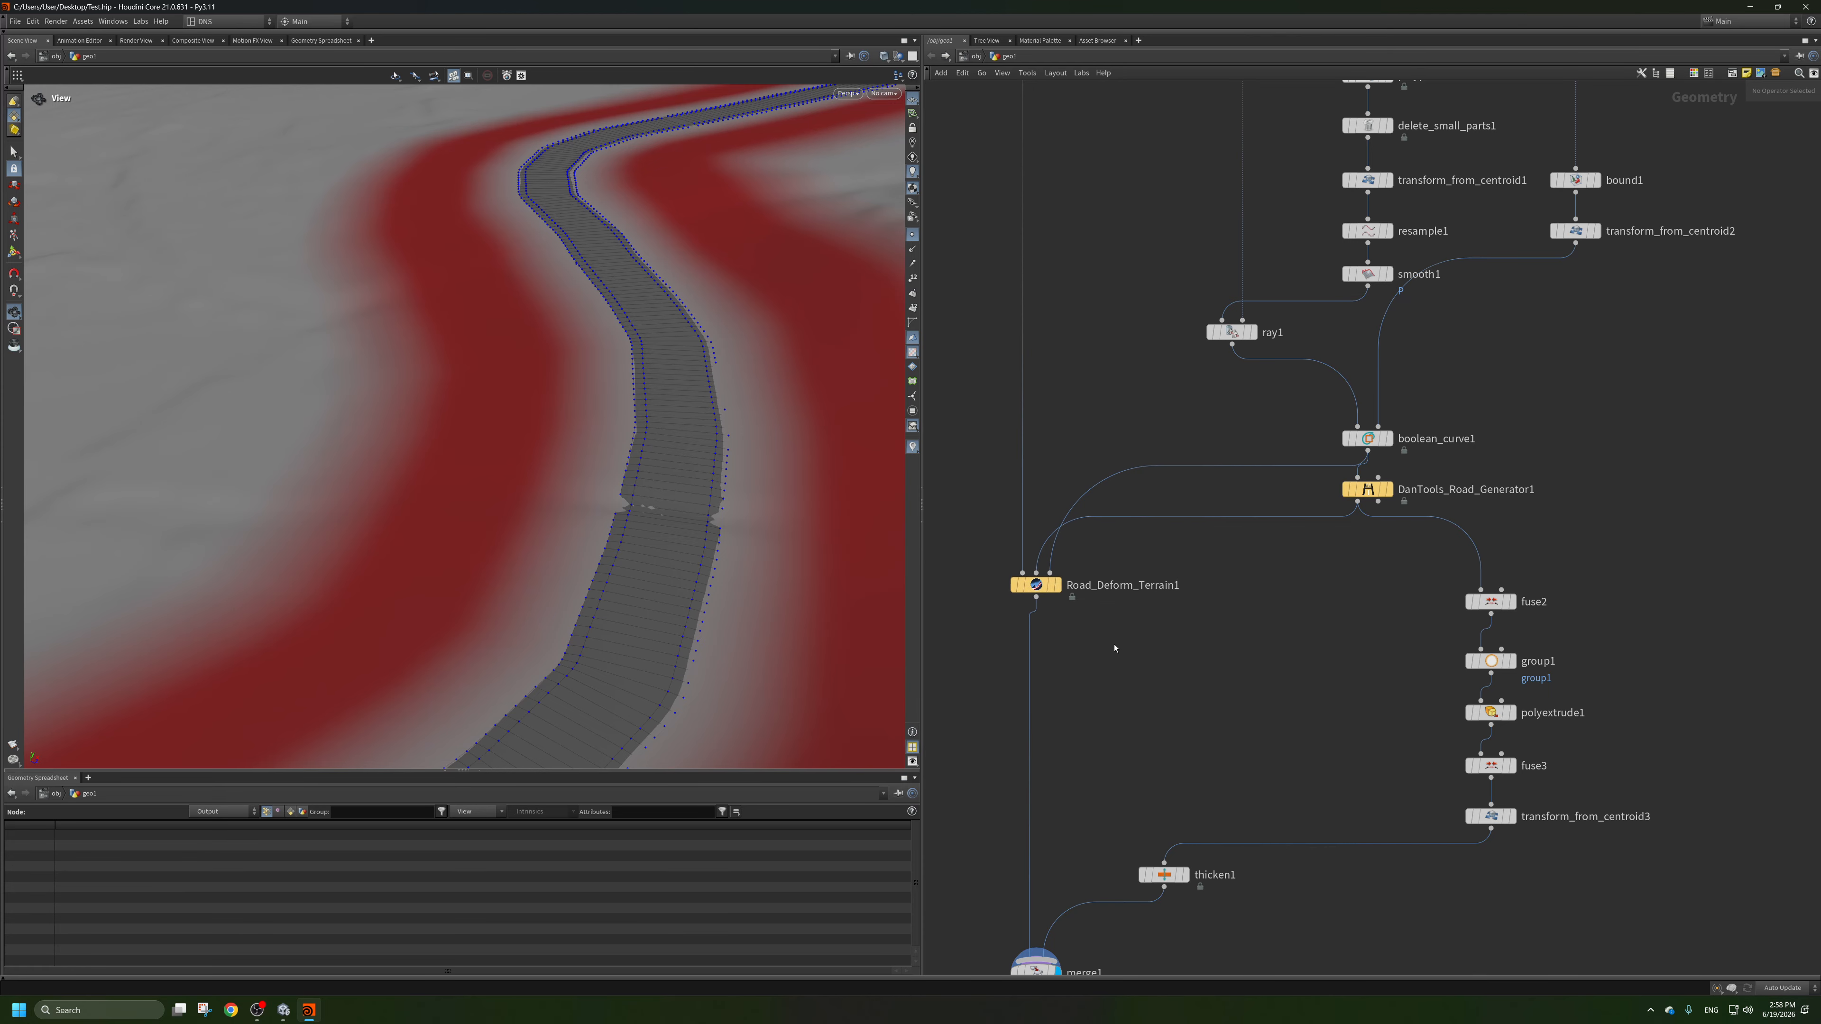
Hide the point markers in the viewport and delete thicken1 after checking the road edge from a low angle.
{"action": "middle_click_drag", "start_coordinate": [1188, 883], "coordinate": [1198, 764]}
{"action": "left_click", "coordinate": [1175, 757]}
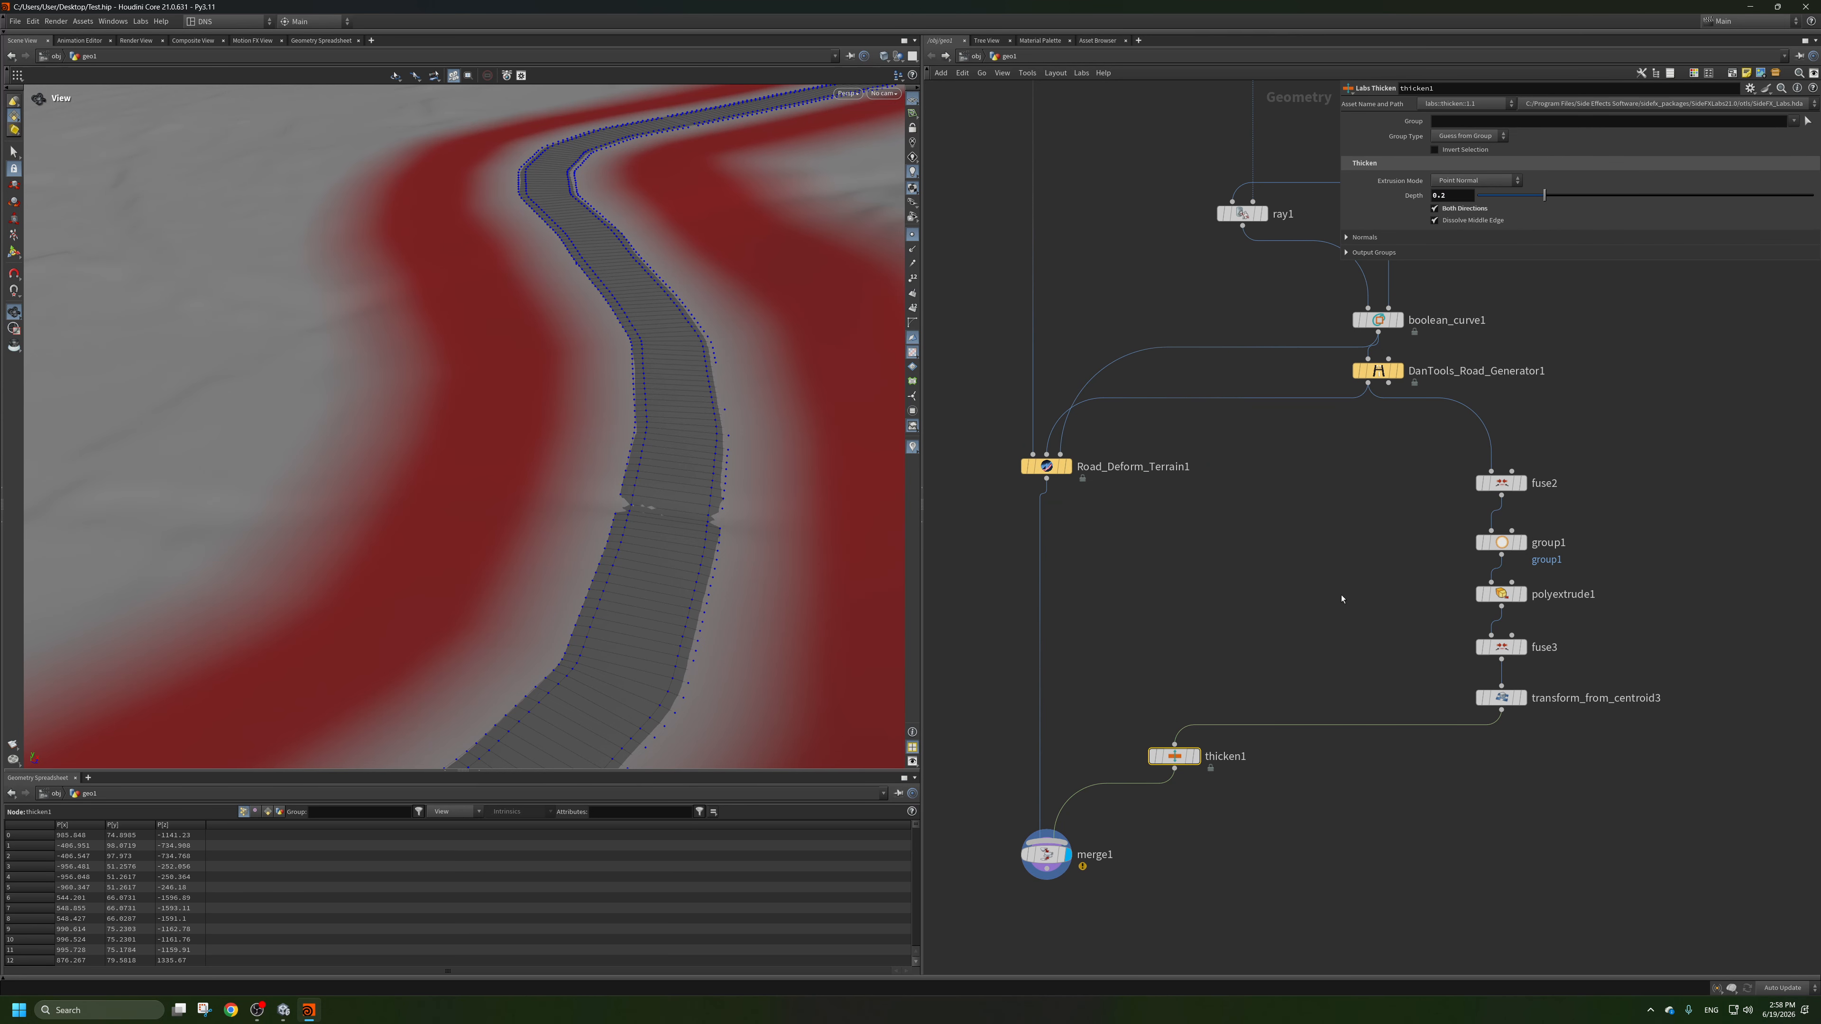
{"action": "left_click_drag", "start_coordinate": [670, 571], "coordinate": [760, 463]}
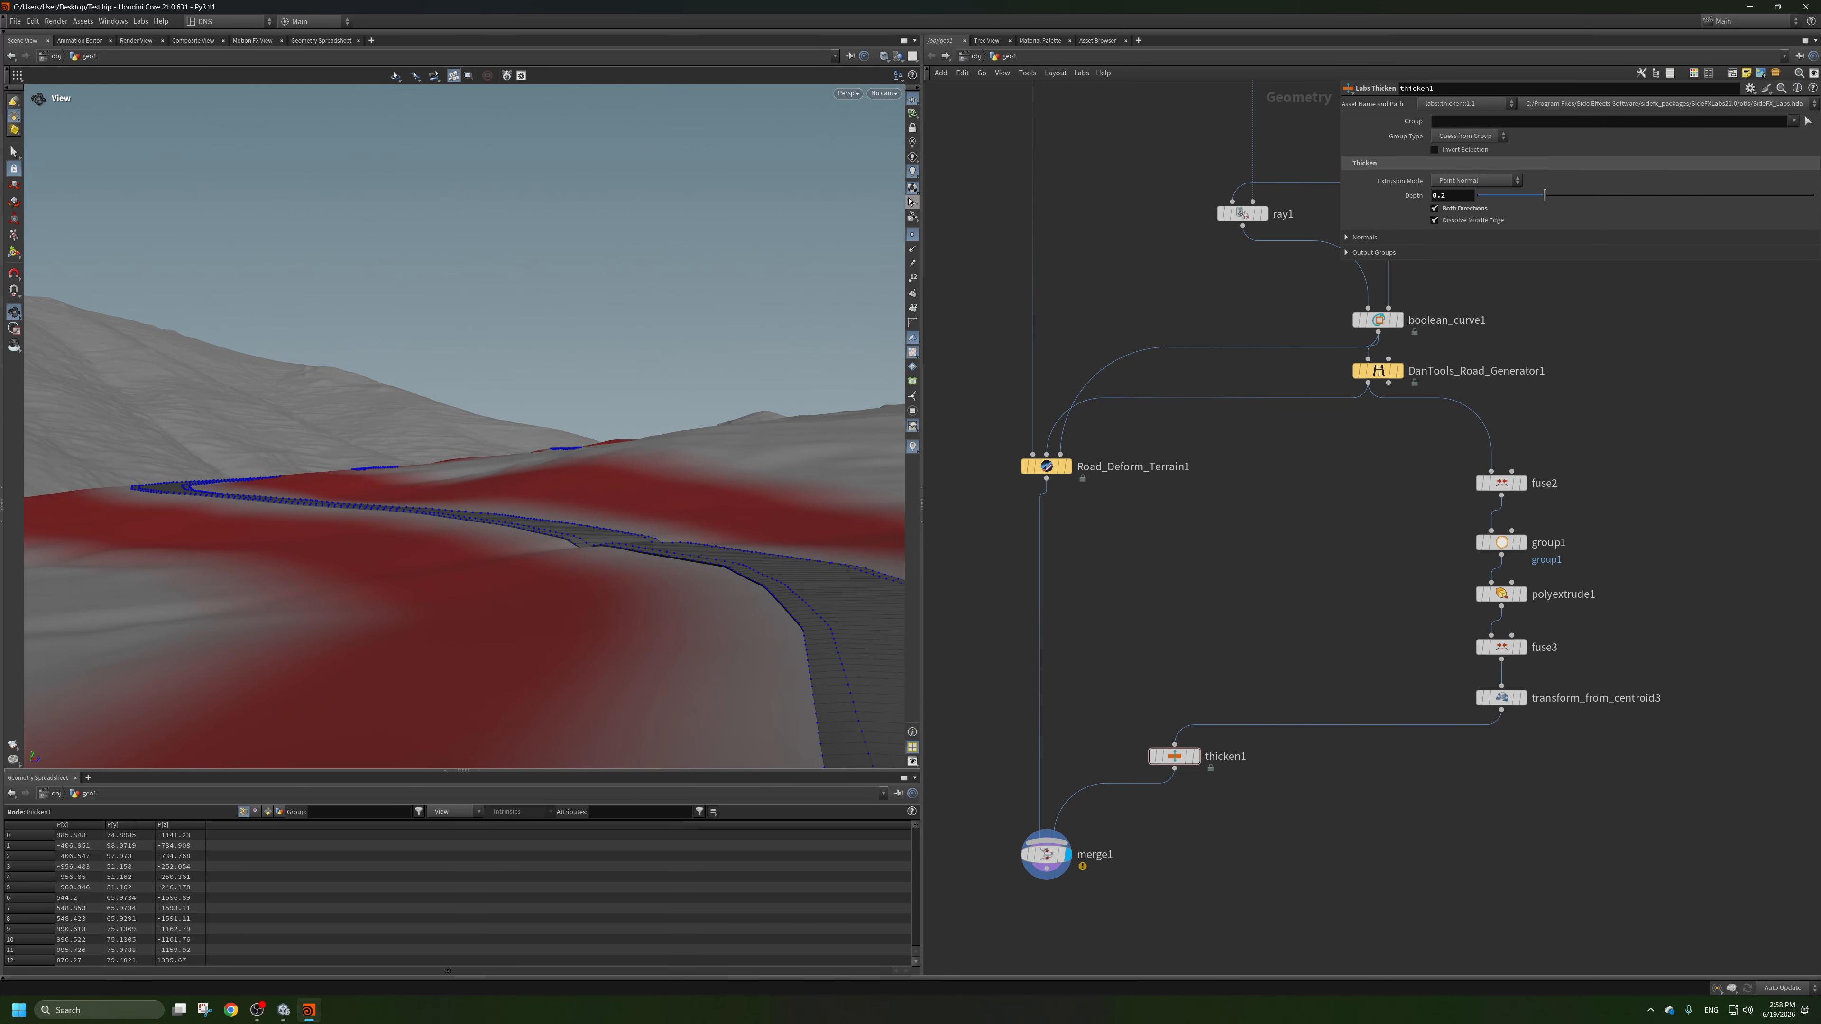
{"action": "left_click", "coordinate": [911, 238]}
{"action": "right_click_drag", "start_coordinate": [716, 508], "coordinate": [744, 521]}
{"action": "middle_click_drag", "start_coordinate": [743, 521], "coordinate": [701, 530]}
{"action": "mouse_move", "coordinate": [701, 530]}
{"action": "left_mouse_down"}
{"action": "mouse_move", "coordinate": [715, 522]}
{"action": "mouse_move", "coordinate": [716, 554]}
{"action": "left_mouse_up"}
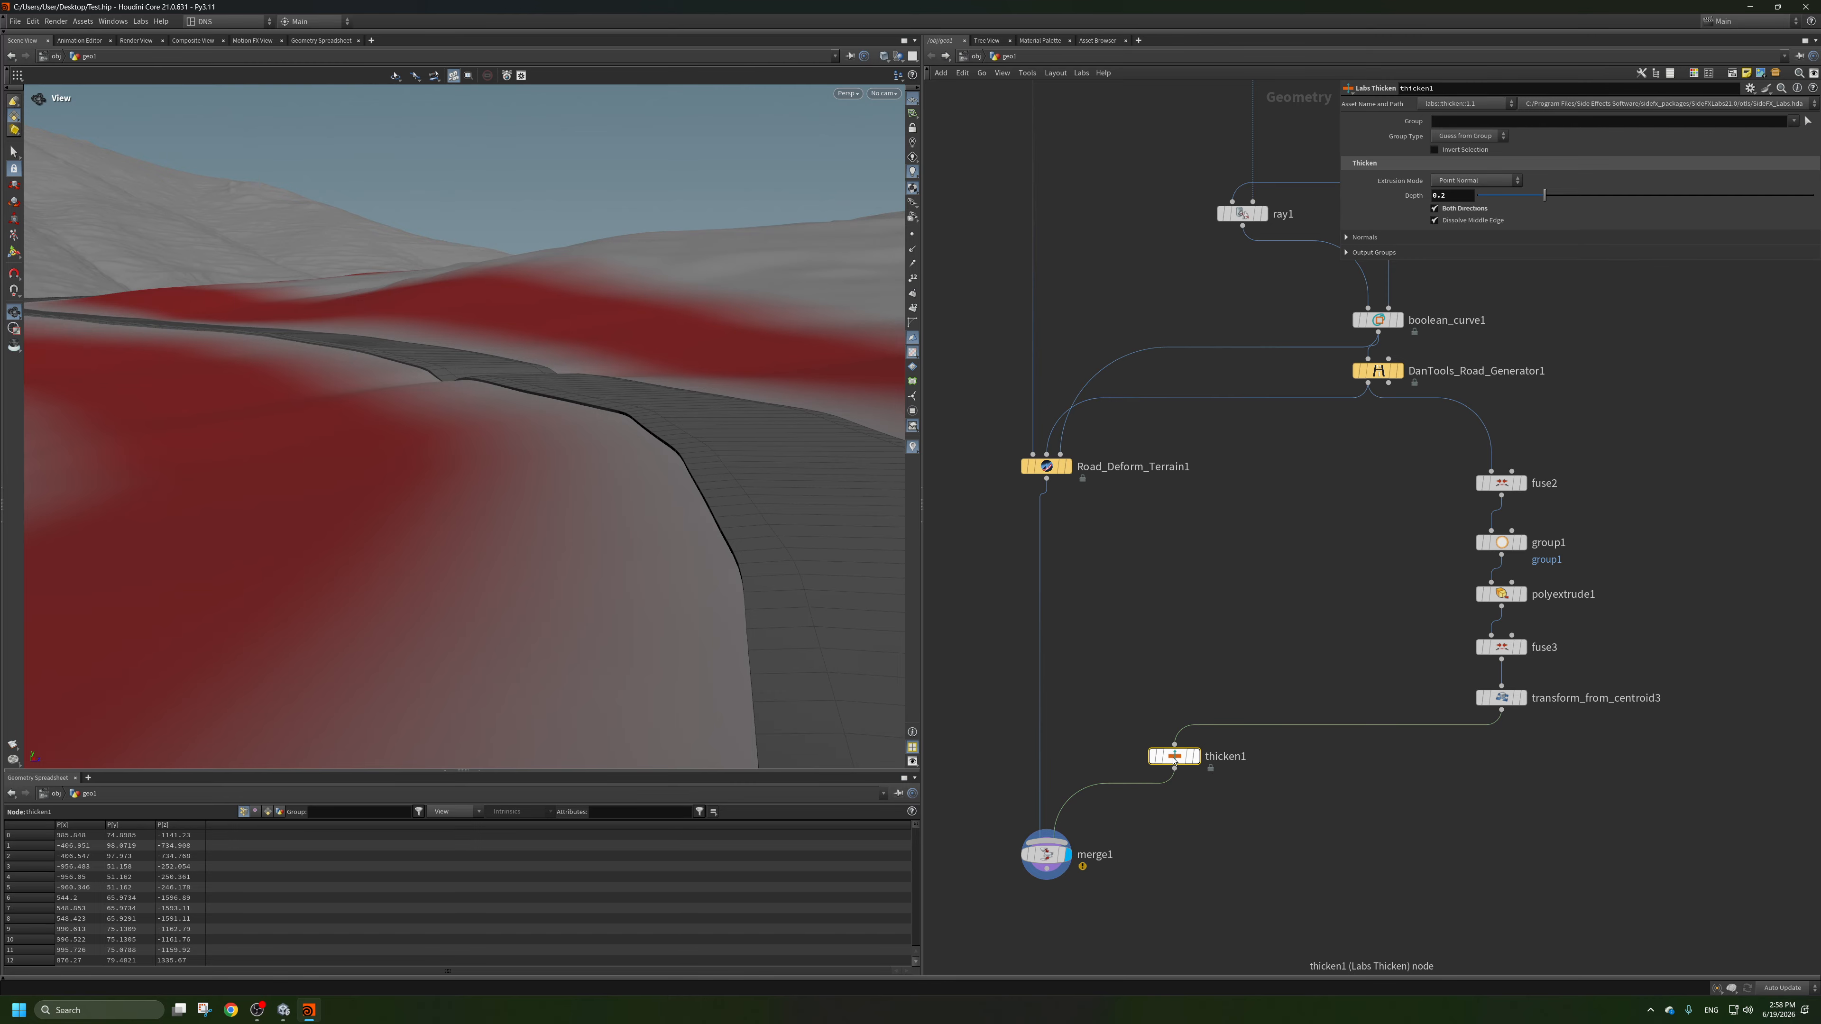
{"action": "key", "text": "Delete"}
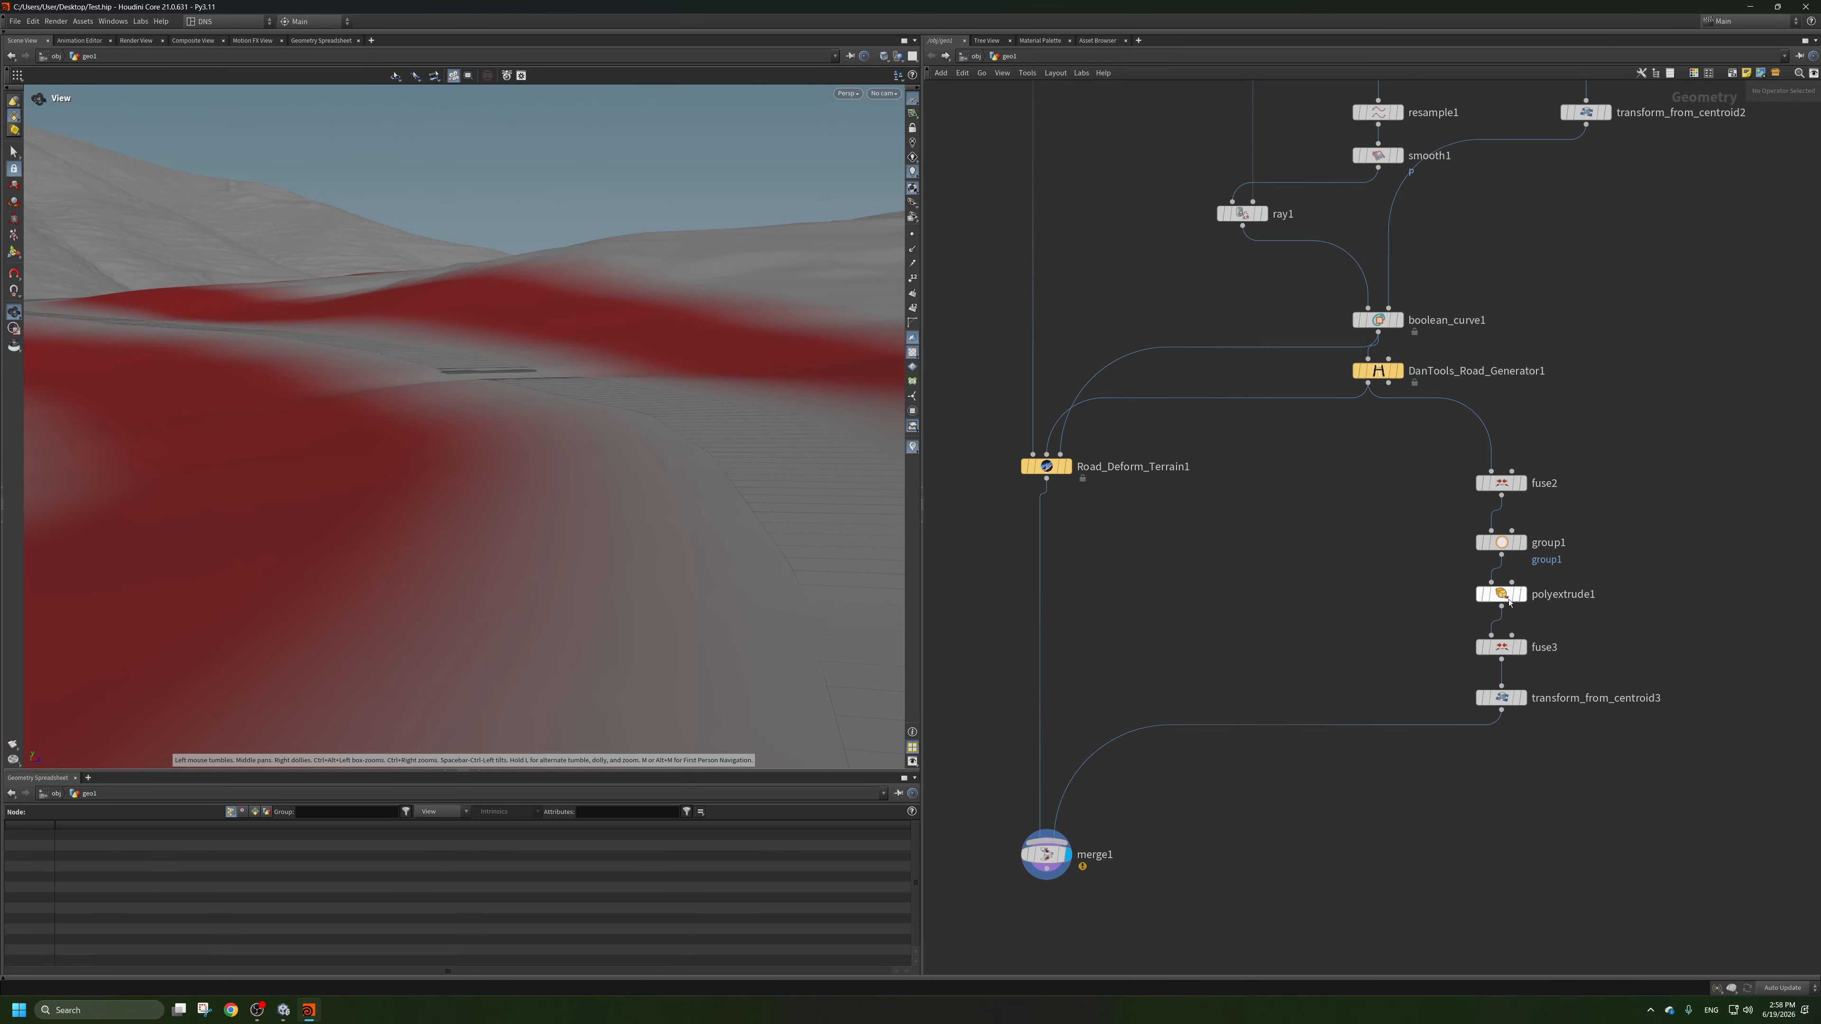
Display polyextrude1 to check the extruded road edges on their own, and return the display to merge1.
{"action": "left_click", "coordinate": [1502, 595]}
{"action": "middle_click_drag", "start_coordinate": [1379, 645], "coordinate": [1316, 668]}
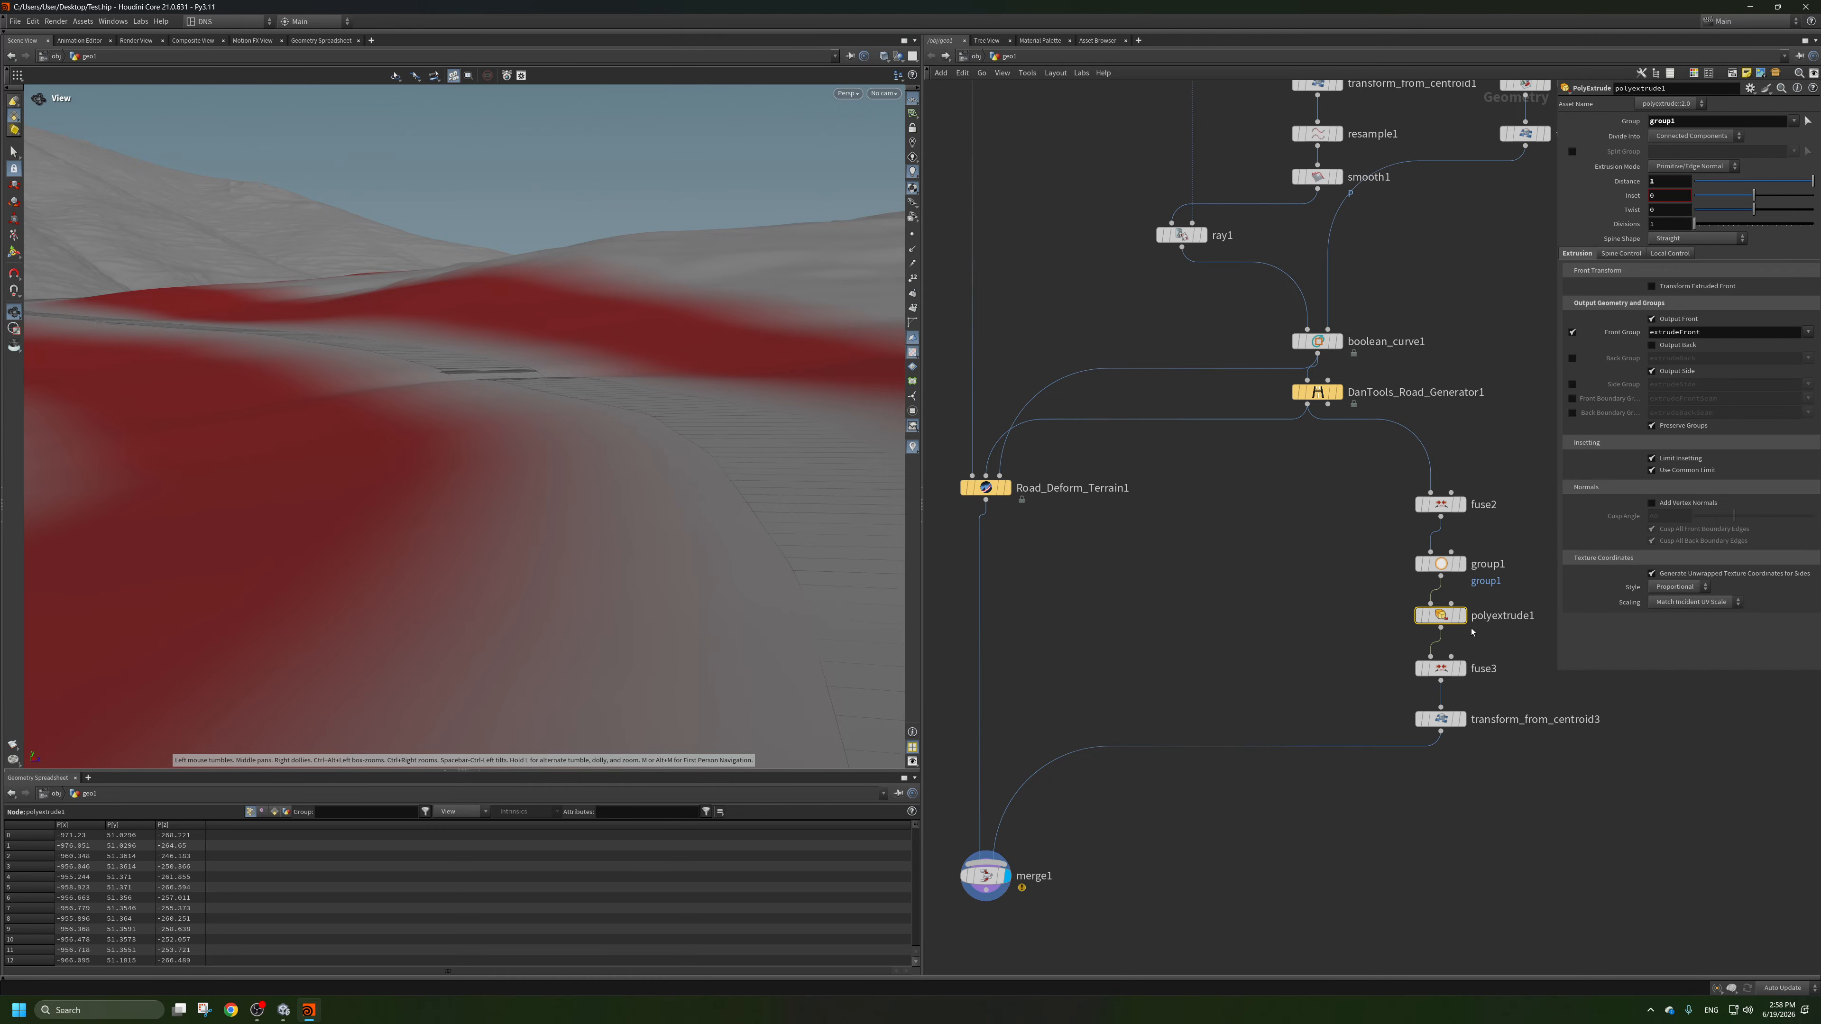
{"action": "left_click", "coordinate": [1462, 616]}
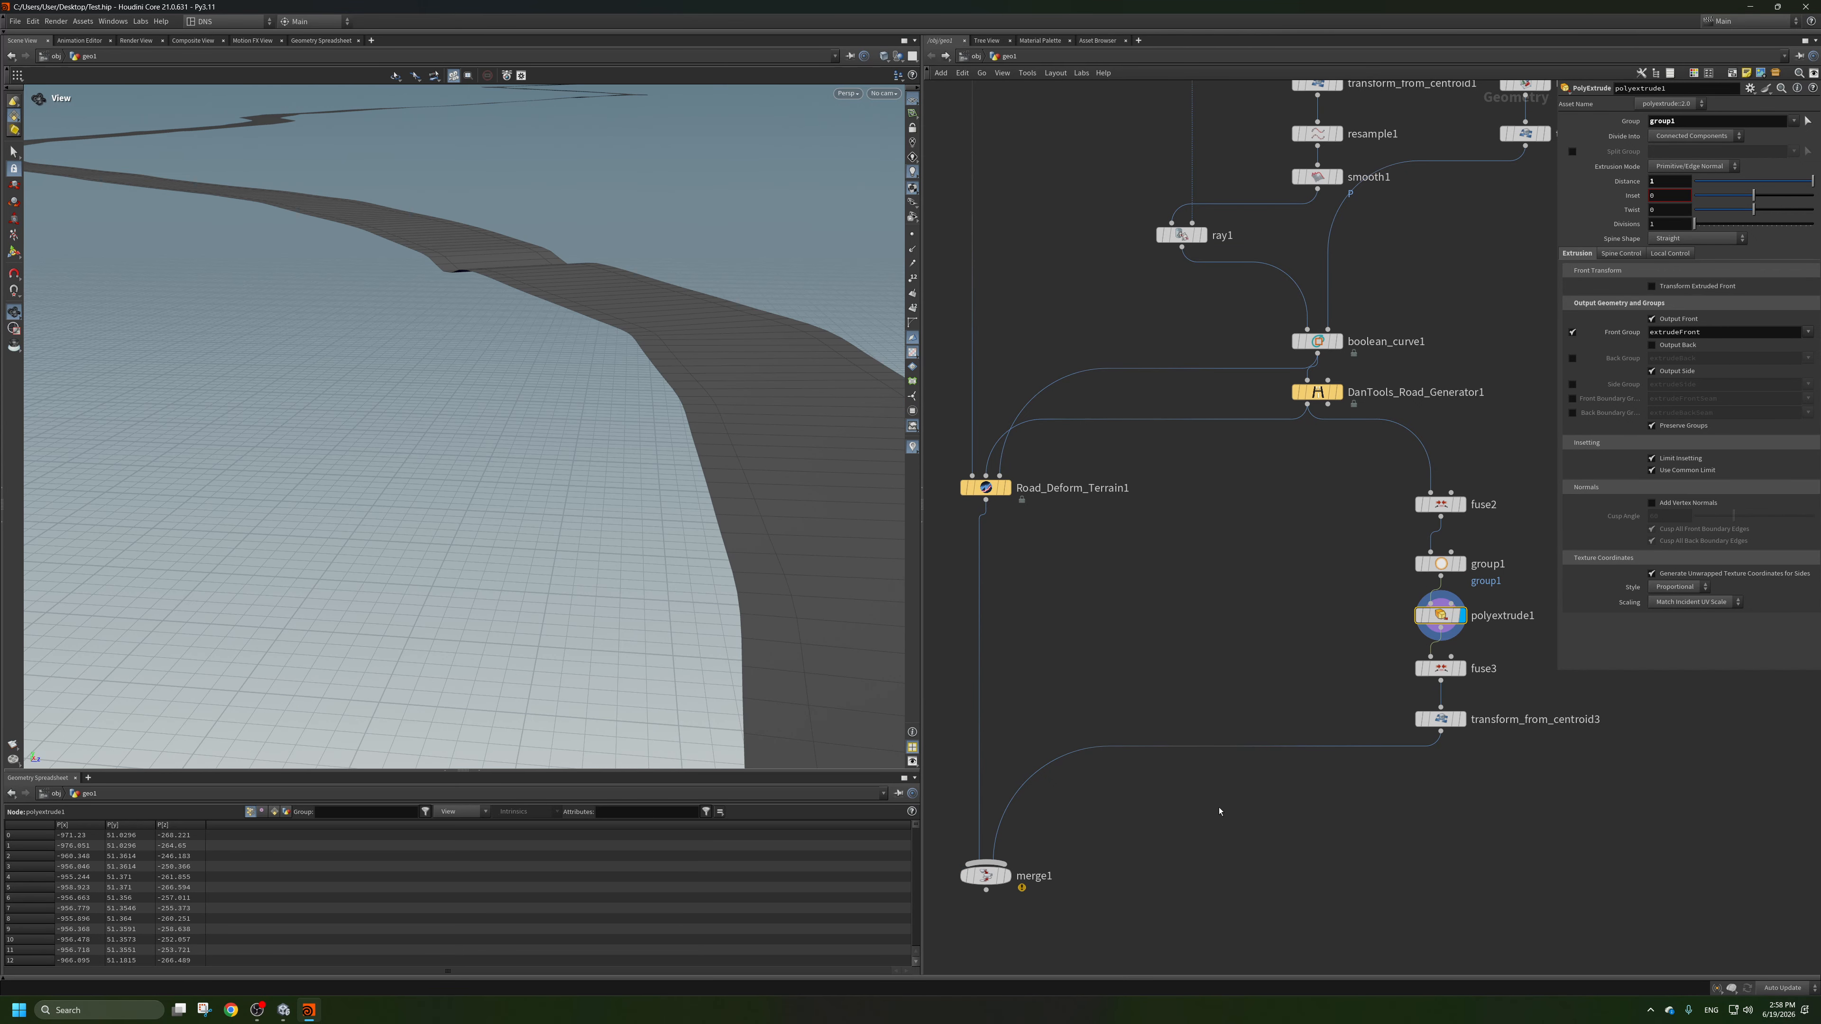
{"action": "middle_click_drag", "start_coordinate": [1219, 811], "coordinate": [1257, 780]}
{"action": "left_click", "coordinate": [1044, 846]}
Try a Y translation of 0.1 on transform_from_centroid3, check the road edges, and set it back to -0.1.
{"action": "middle_click_drag", "start_coordinate": [1478, 689], "coordinate": [1303, 715]}
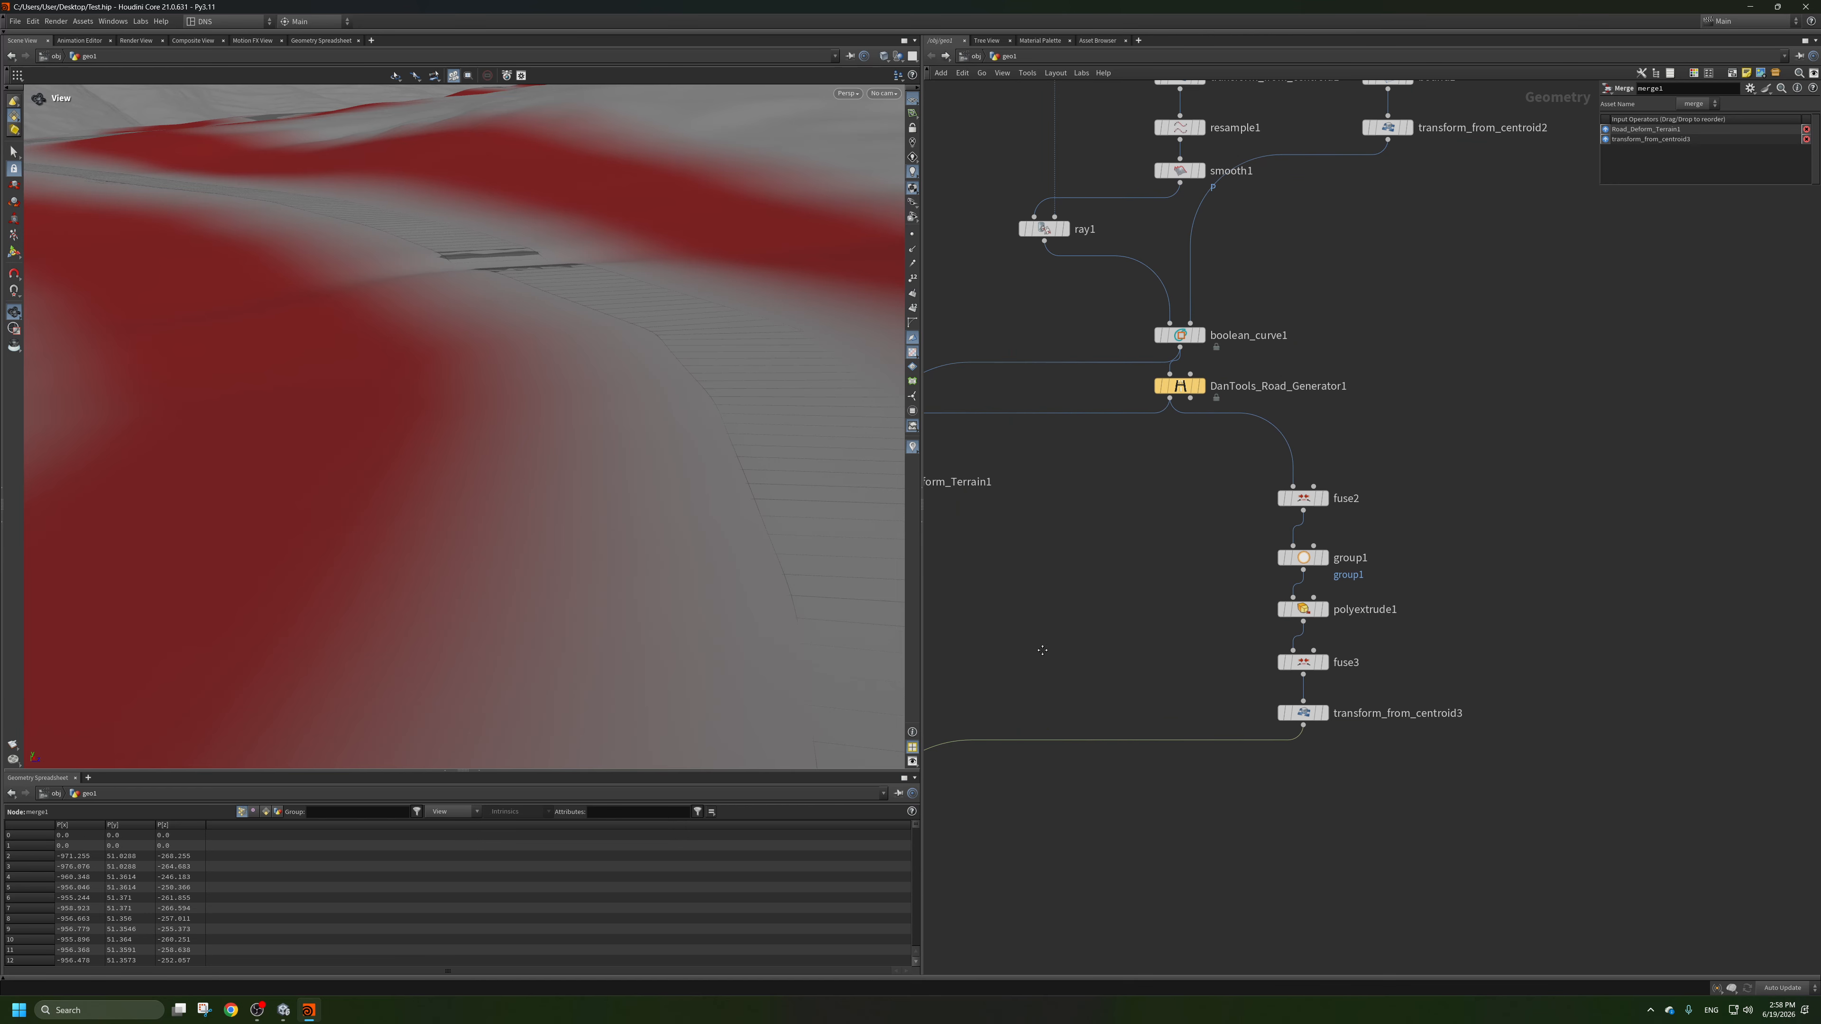
{"action": "left_click", "coordinate": [1303, 713]}
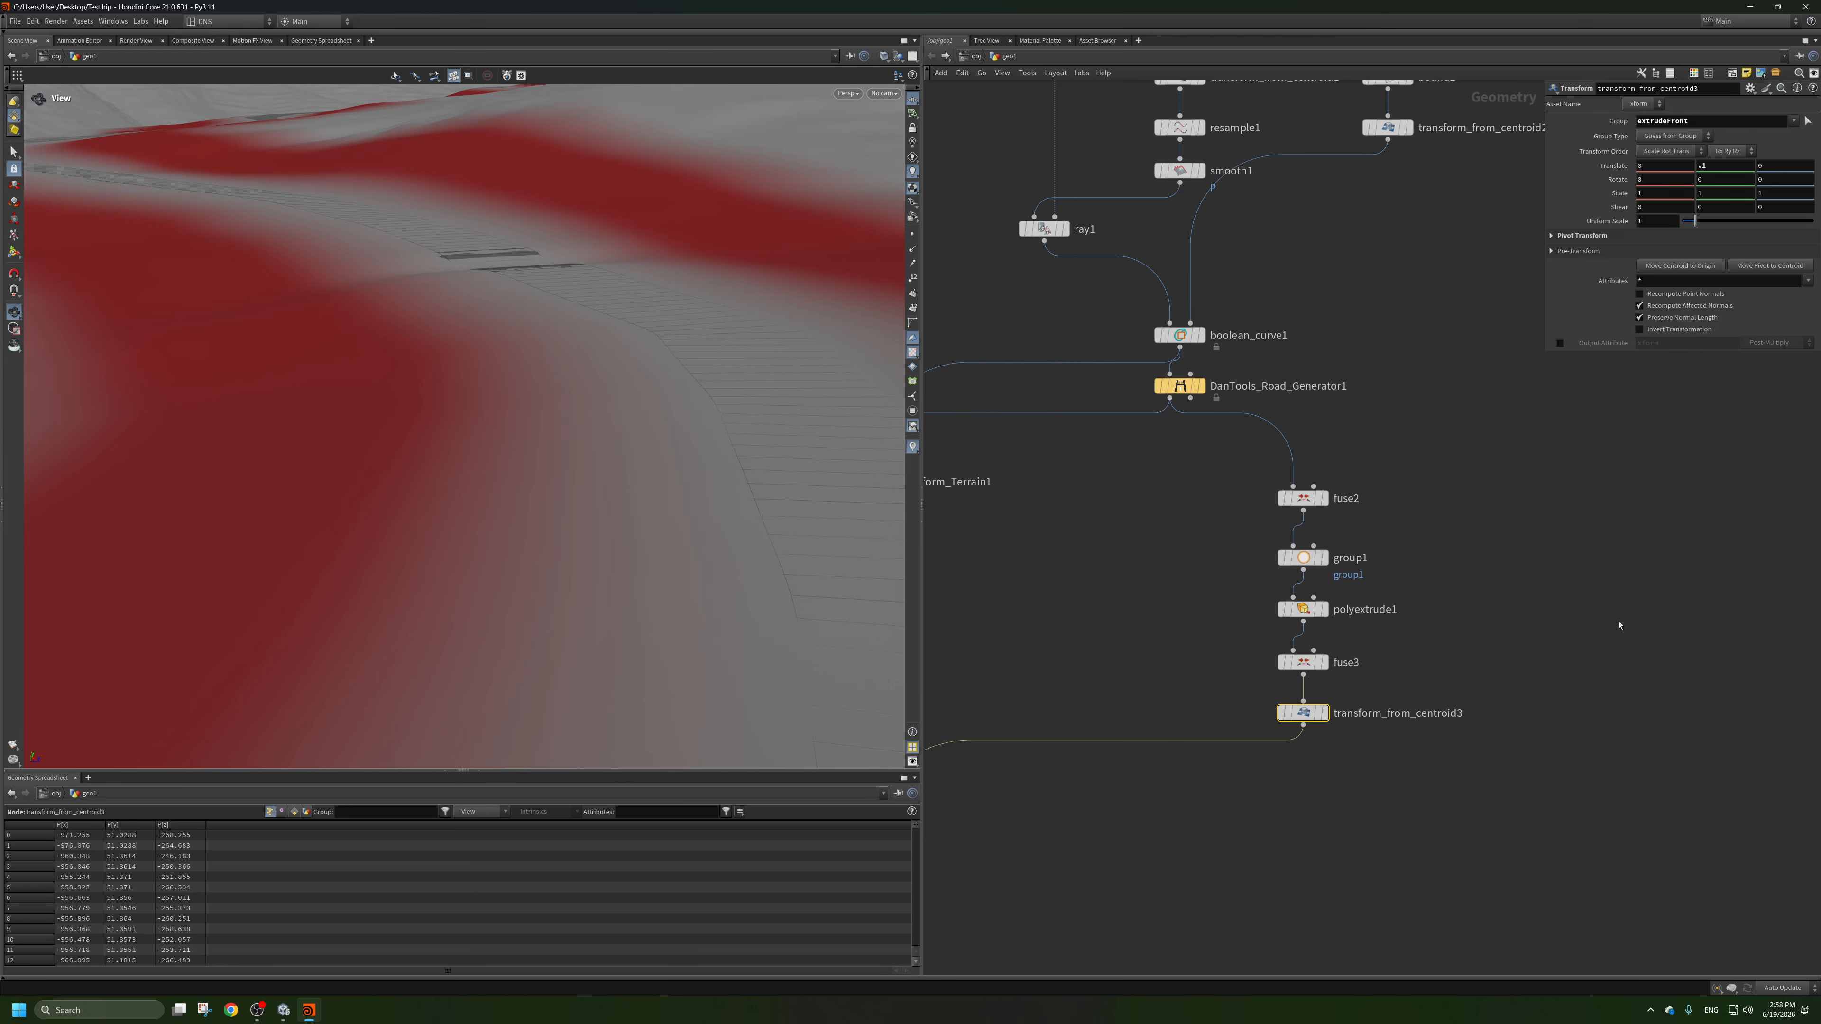
{"action": "left_click_drag", "start_coordinate": [729, 376], "coordinate": [616, 287]}
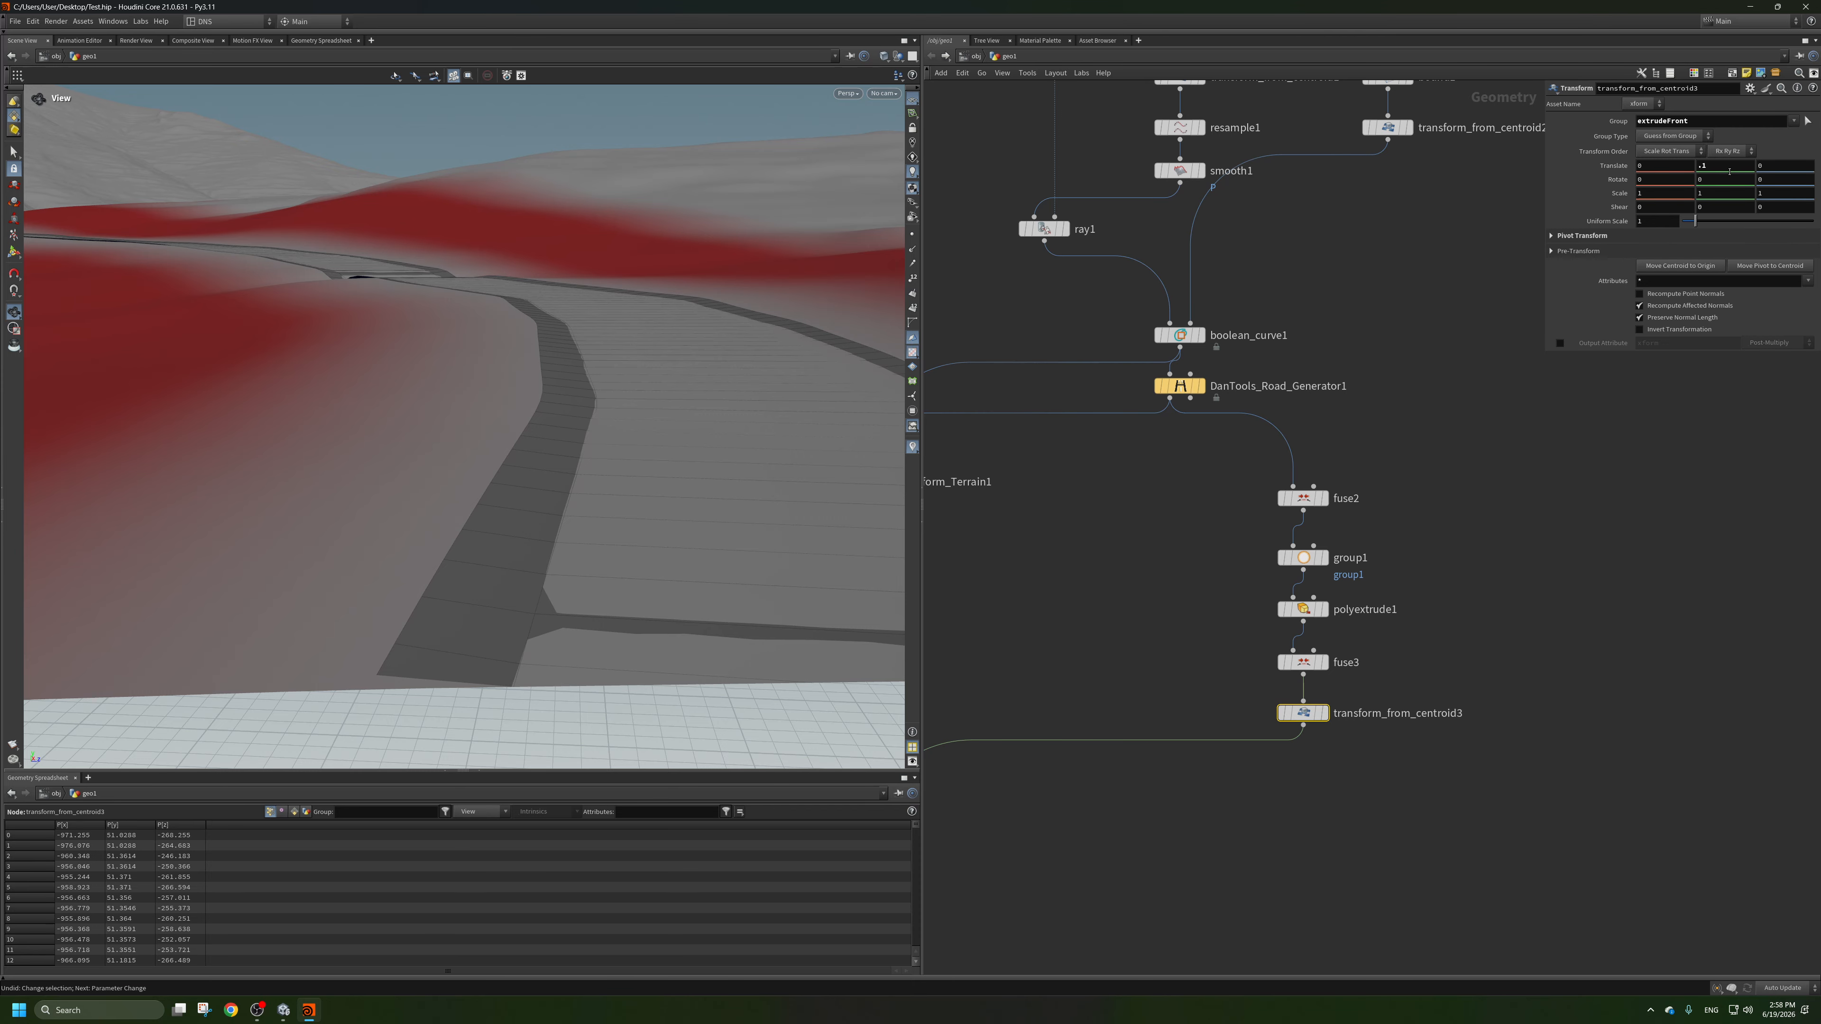
{"action": "key", "text": "Return"}
{"action": "middle_click_drag", "start_coordinate": [1573, 536], "coordinate": [1582, 517]}
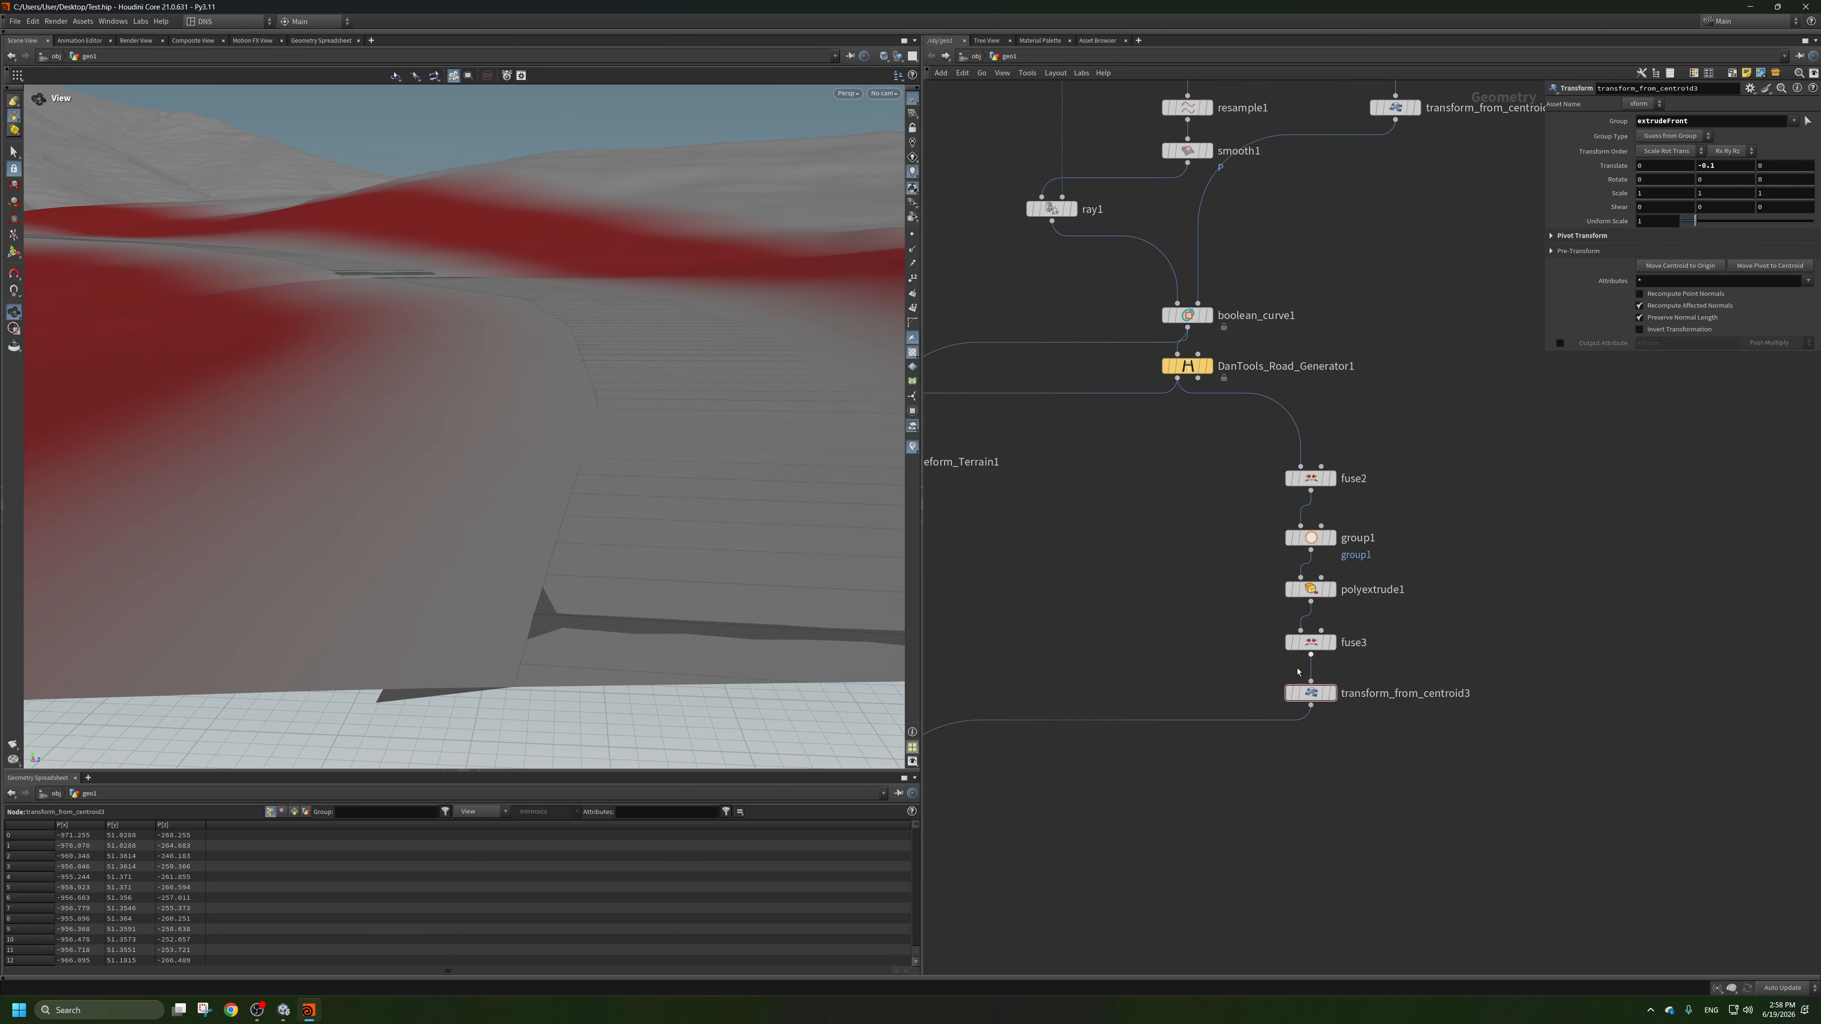
Add a copy of transform_from_centroid3 directly below it with an empty Group and a Y translation of 0.1.
{"action": "left_click_drag", "start_coordinate": [1312, 699], "coordinate": [1312, 741], "text": "alt"}
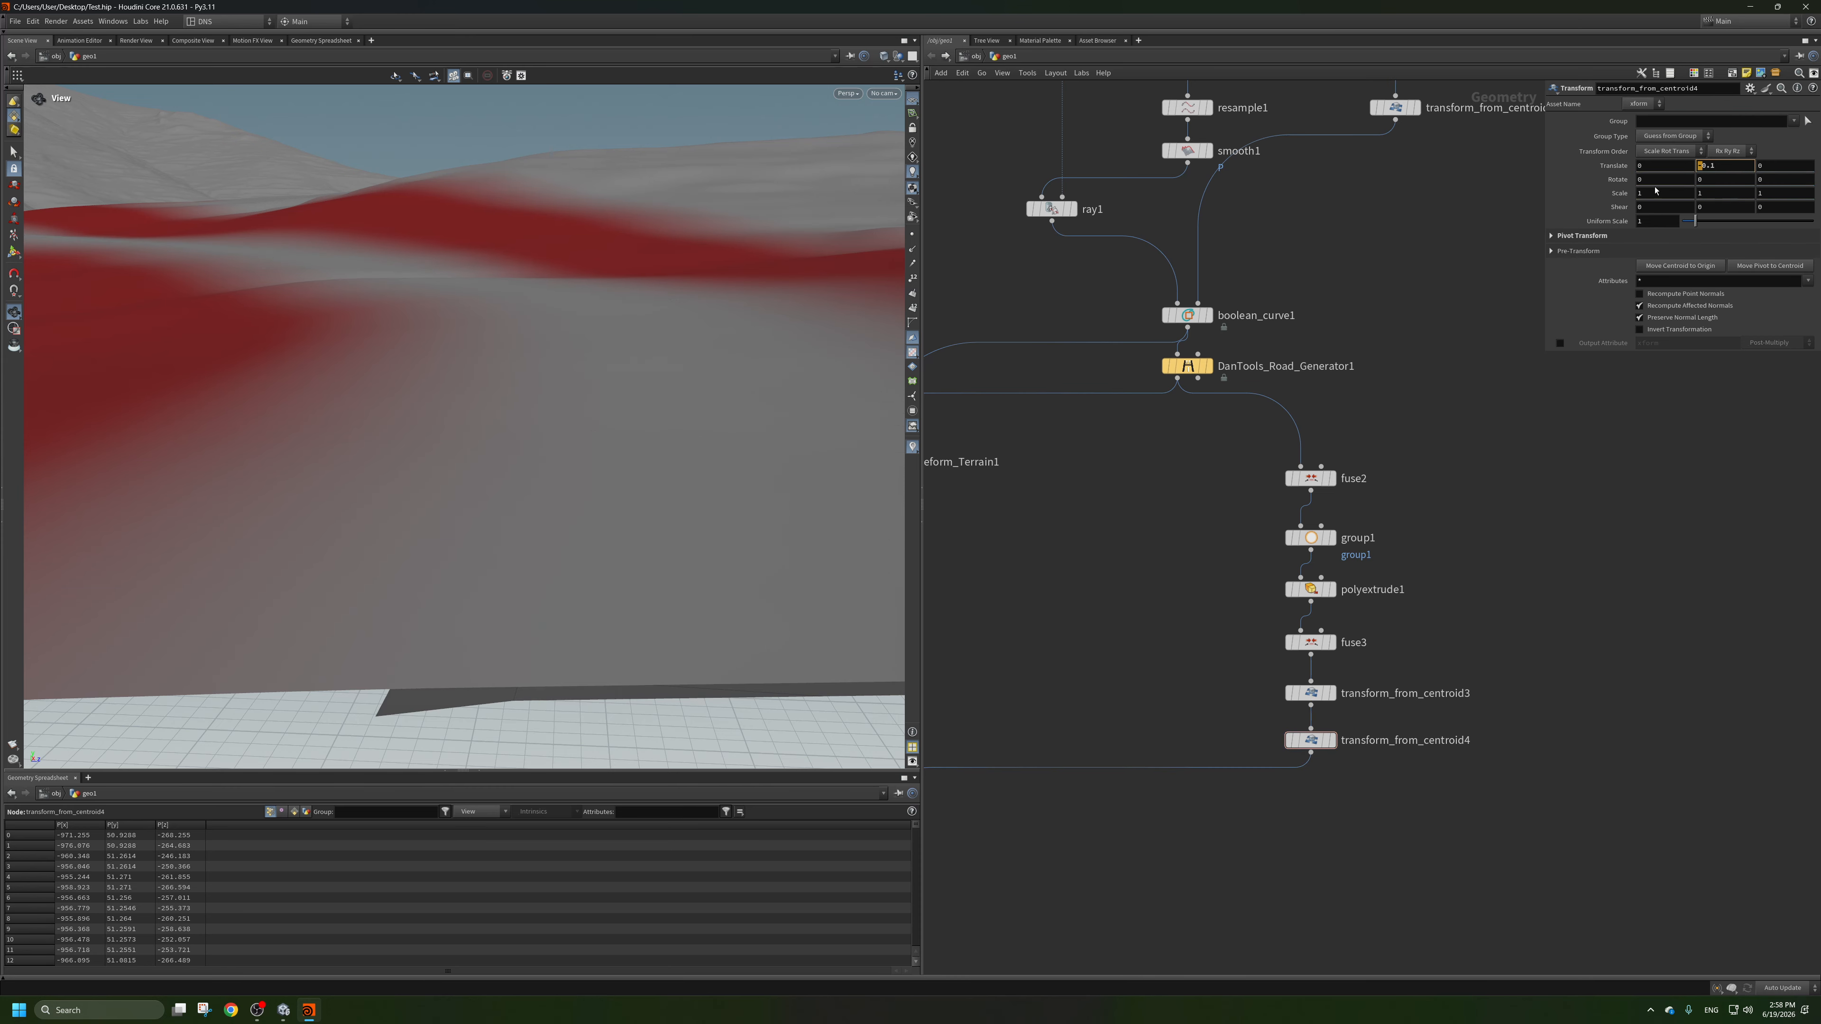
{"action": "left_click_drag", "start_coordinate": [768, 546], "coordinate": [681, 395]}
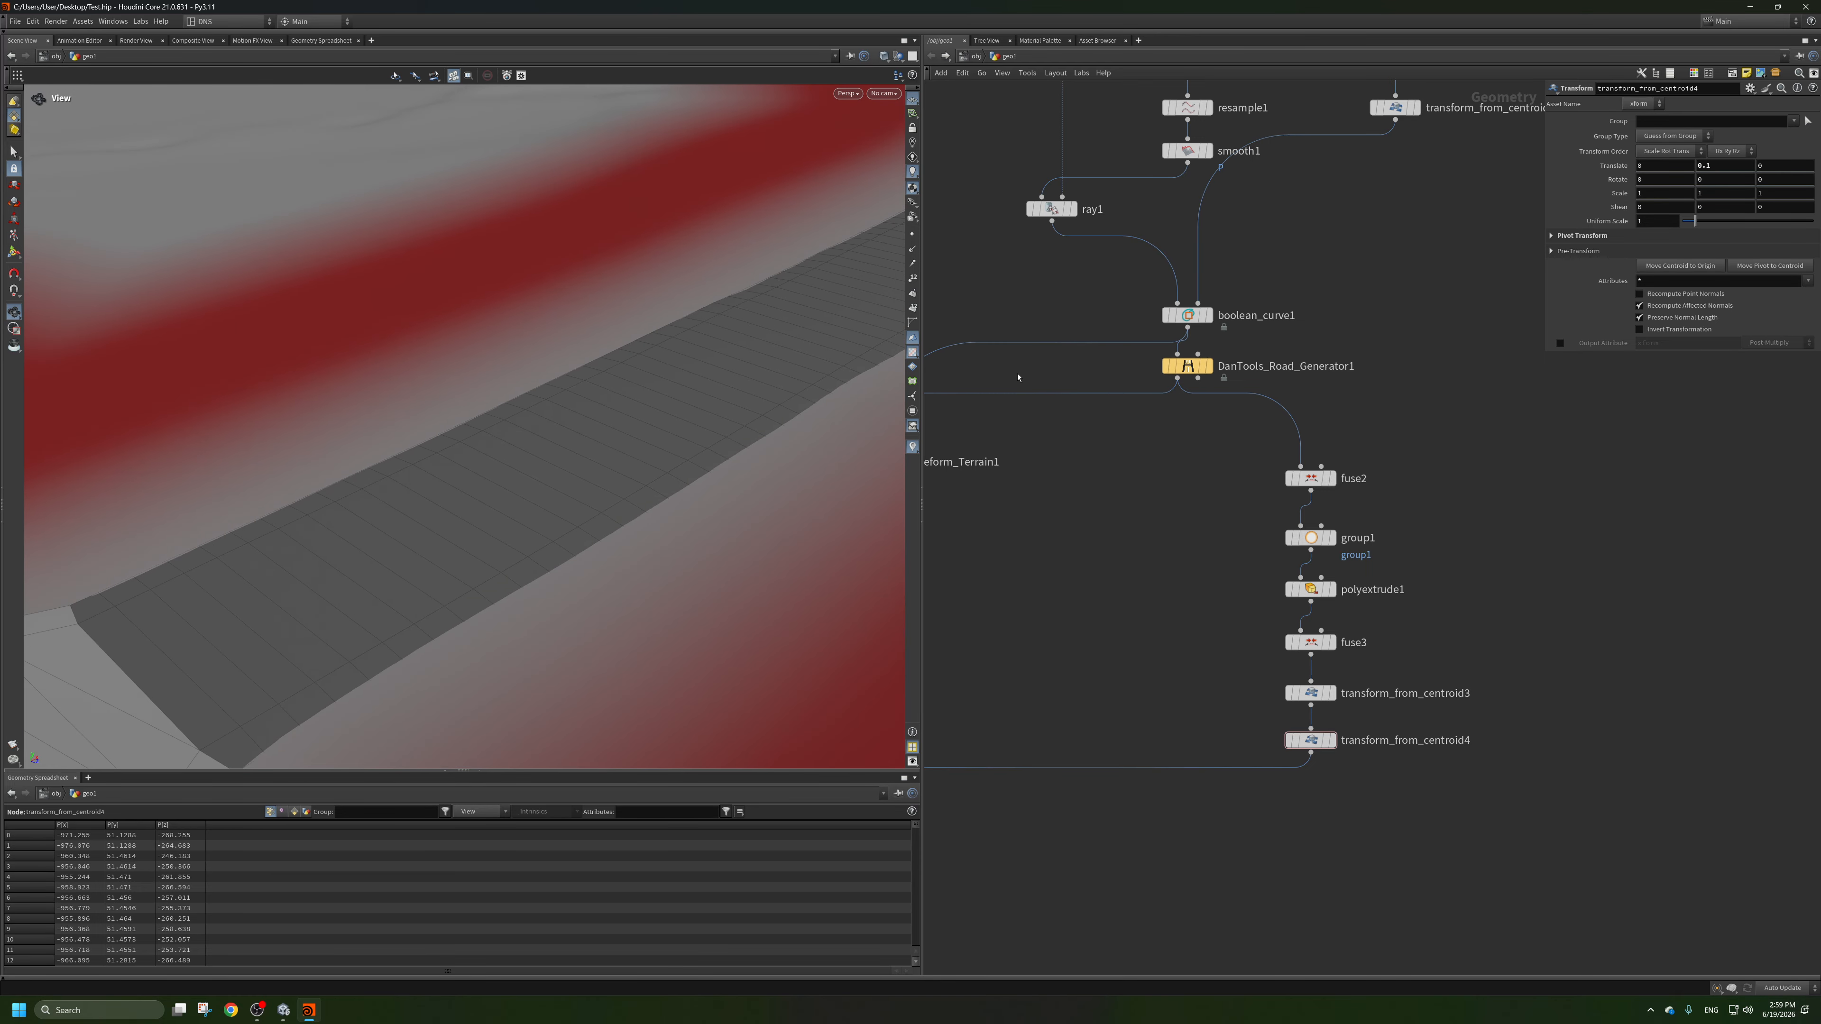
{"action": "scroll", "coordinate": [1017, 377], "scroll_direction": "down", "scroll_amount": 1}
Turn off Display The Mask on Road_Deform_Terrain1.
{"action": "middle_click_drag", "start_coordinate": [1017, 378], "coordinate": [1296, 370]}
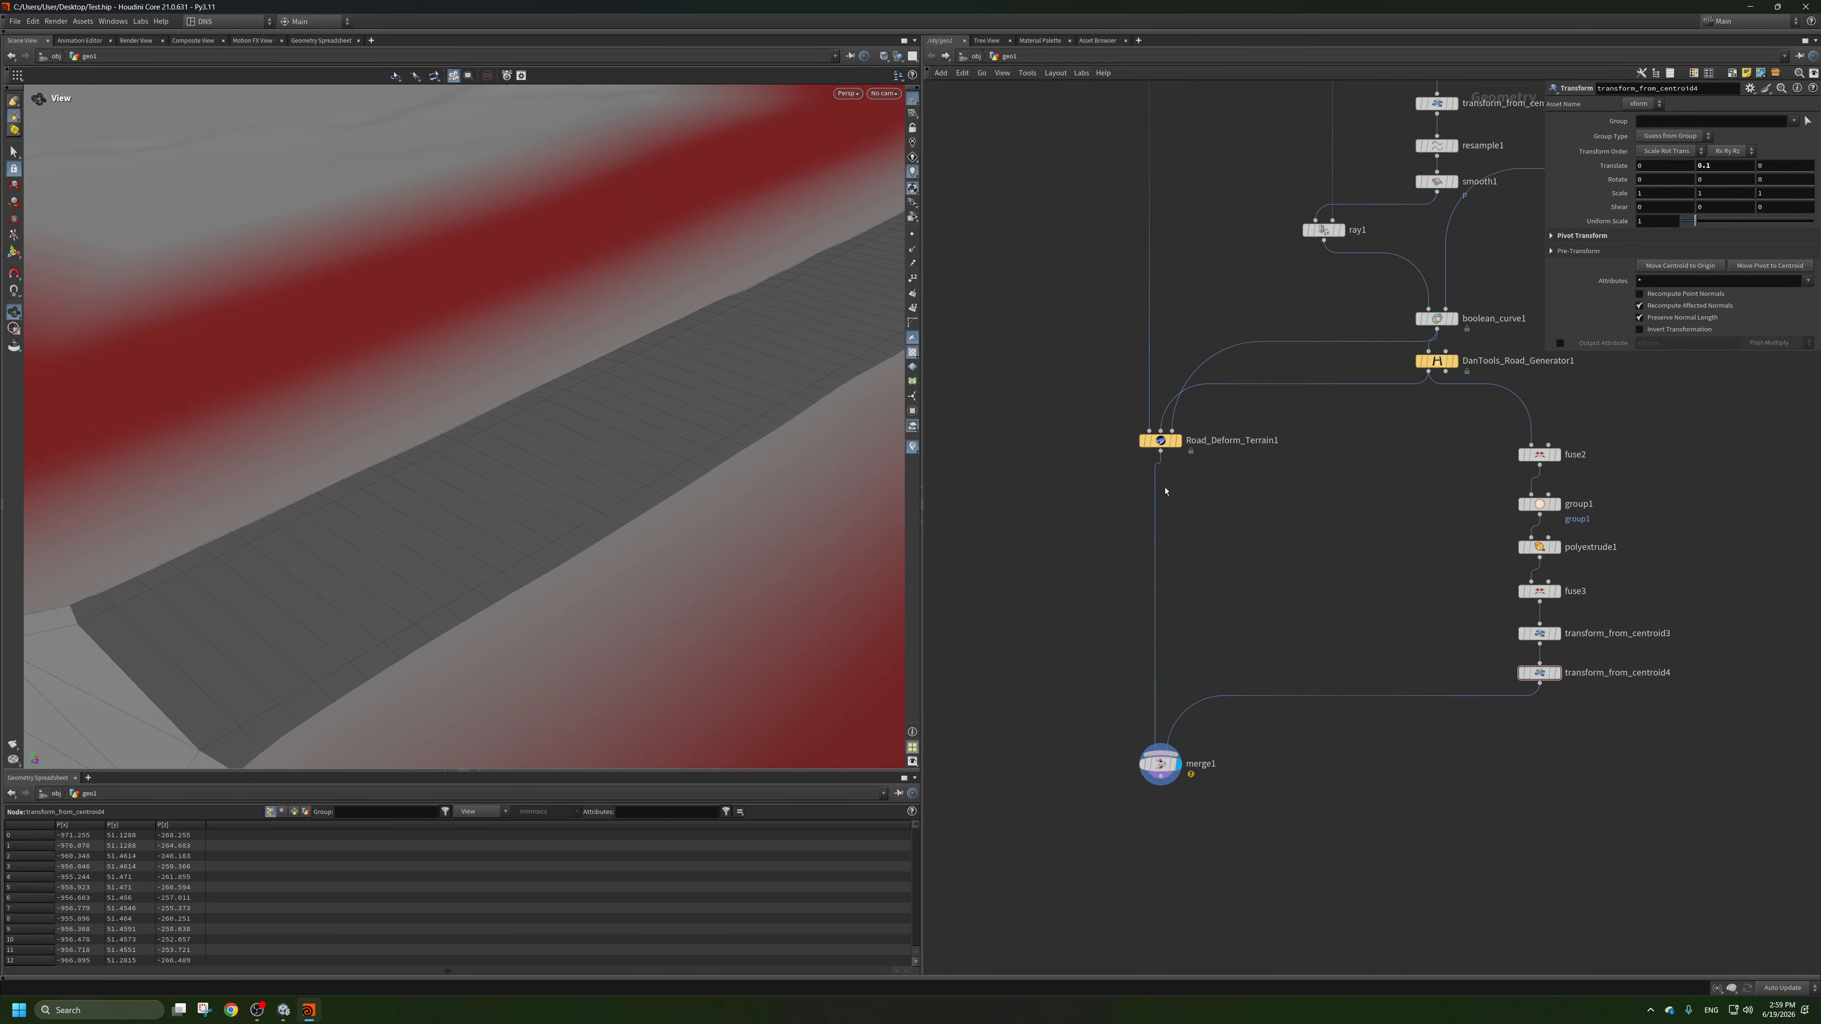
{"action": "left_click", "coordinate": [1161, 441]}
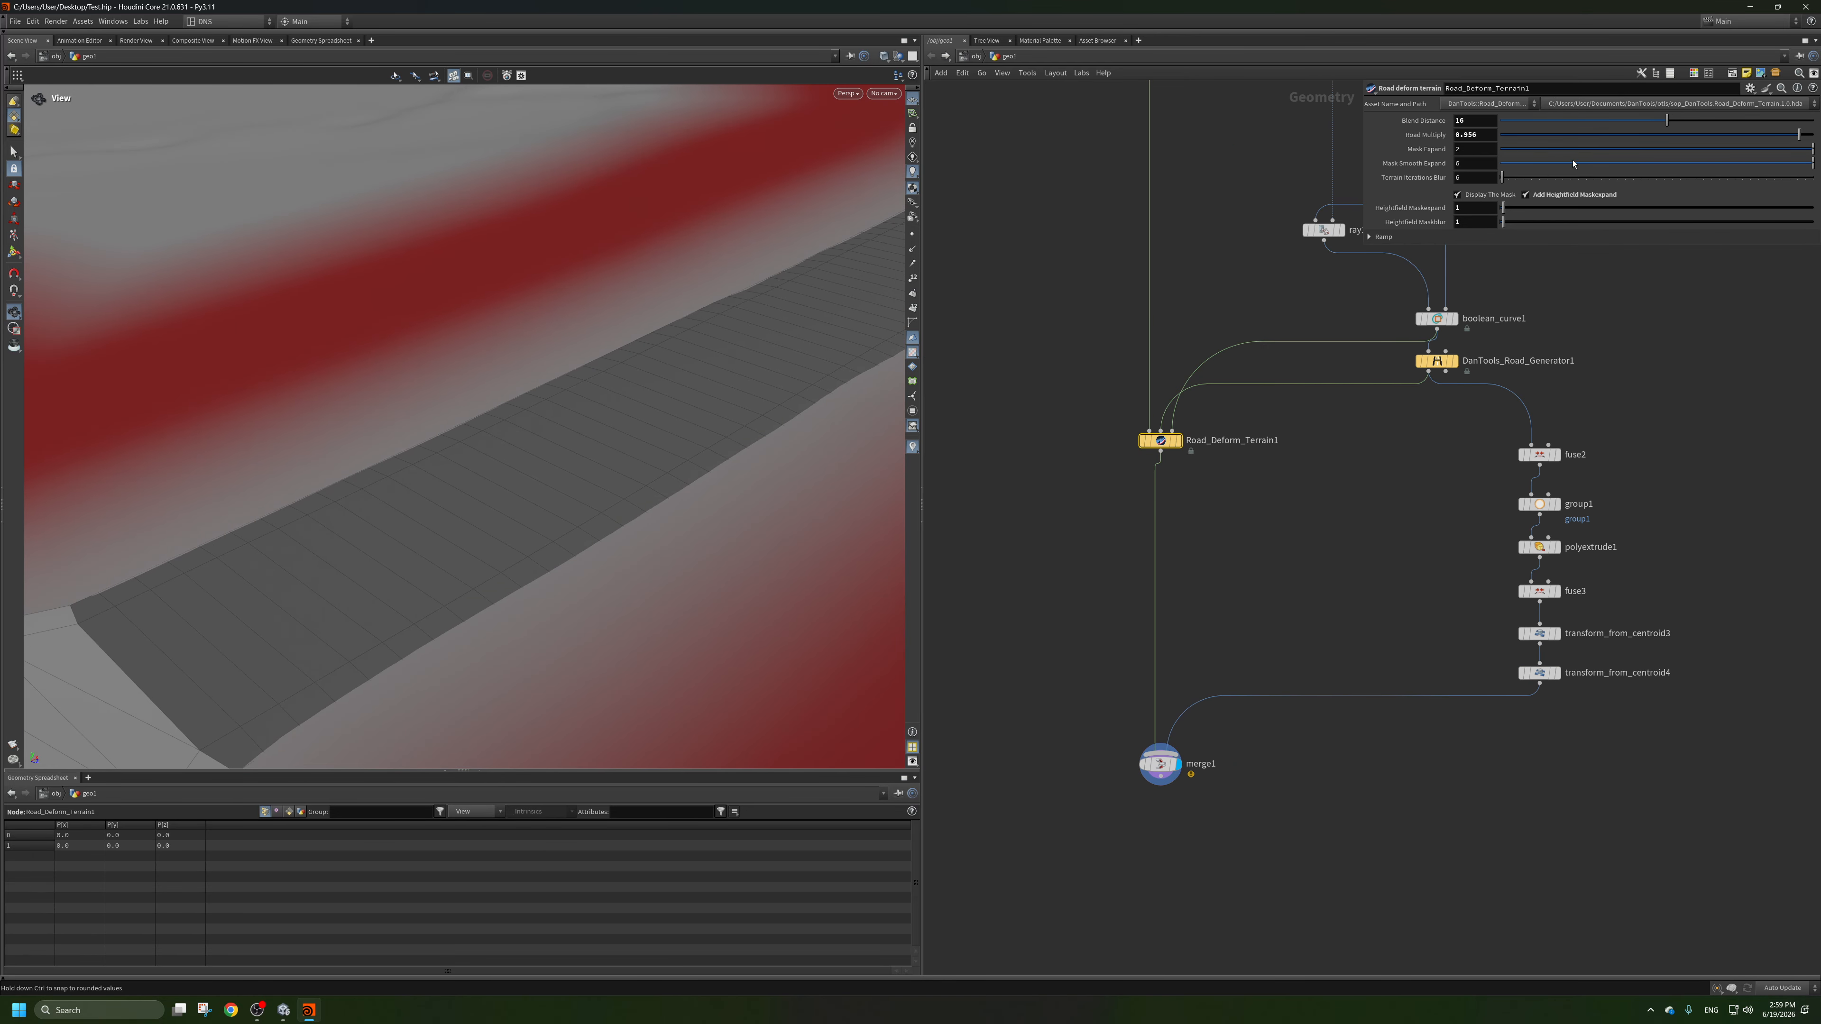
{"action": "left_click", "coordinate": [1490, 200]}
Examine how the raised road sits on the unmasked terrain along the bends and at the seam between road sections.
{"action": "scroll", "coordinate": [716, 297], "scroll_direction": "down", "scroll_amount": 8}
{"action": "middle_click_drag", "start_coordinate": [626, 144], "coordinate": [553, 387]}
{"action": "scroll", "coordinate": [553, 387], "scroll_direction": "up", "scroll_amount": 4}
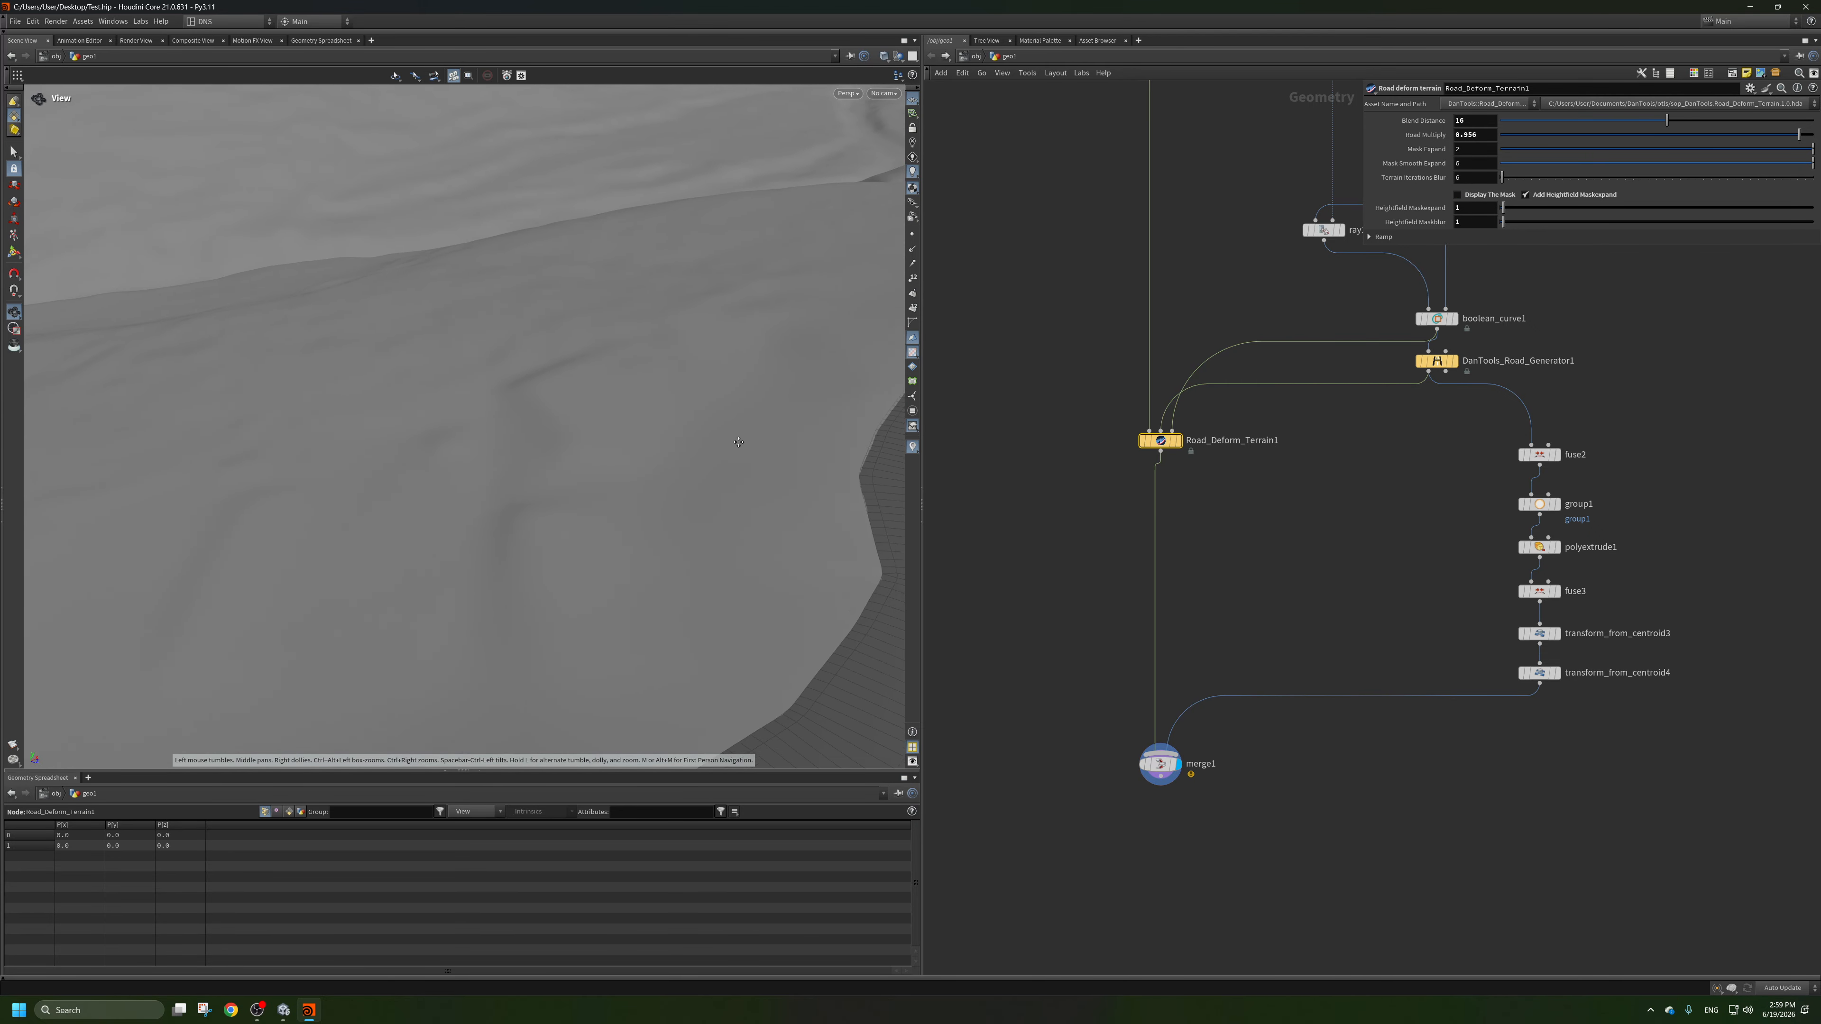
{"action": "scroll", "coordinate": [739, 442], "scroll_direction": "down", "scroll_amount": 3}
{"action": "middle_click_drag", "start_coordinate": [739, 442], "coordinate": [508, 435]}
{"action": "scroll", "coordinate": [509, 435], "scroll_direction": "down", "scroll_amount": 3}
{"action": "middle_click_drag", "start_coordinate": [545, 495], "coordinate": [569, 300]}
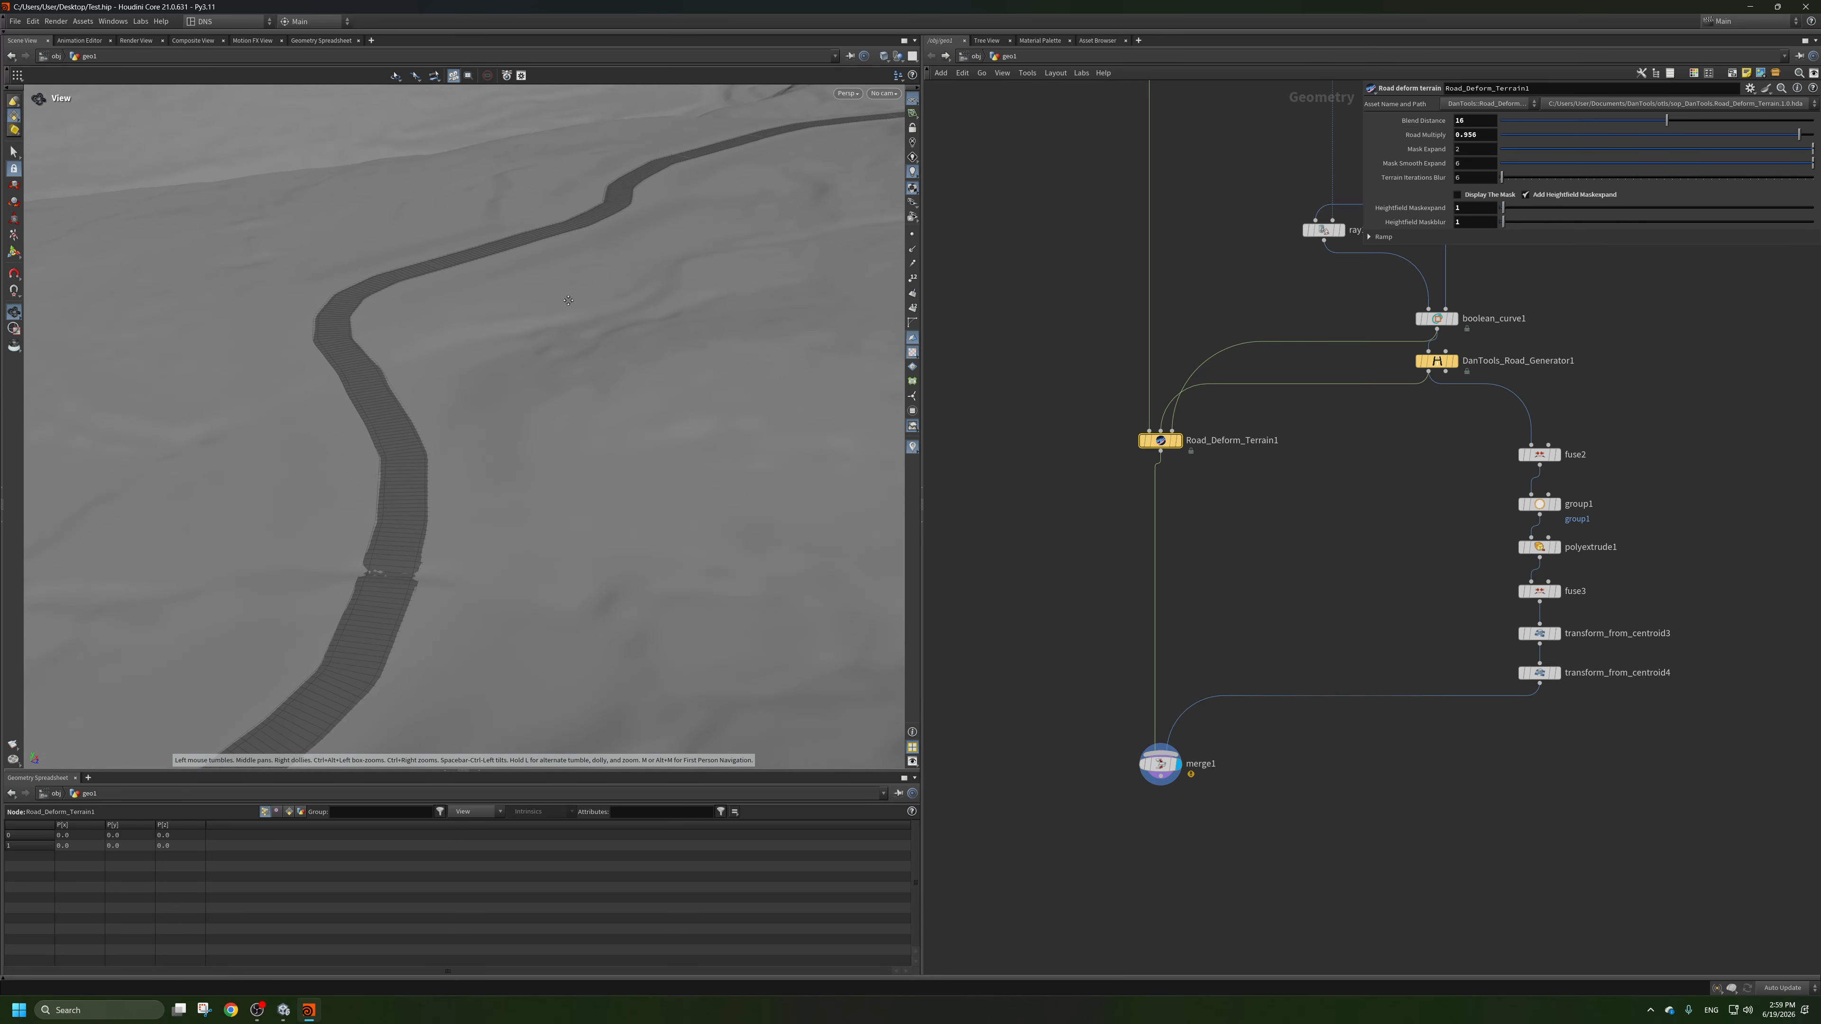
{"action": "left_click_drag", "start_coordinate": [568, 301], "coordinate": [650, 497]}
{"action": "scroll", "coordinate": [1313, 474], "scroll_direction": "down", "scroll_amount": 1}
{"action": "middle_click_drag", "start_coordinate": [1312, 474], "coordinate": [1203, 638]}
{"action": "middle_click_drag", "start_coordinate": [1184, 452], "coordinate": [1180, 495]}
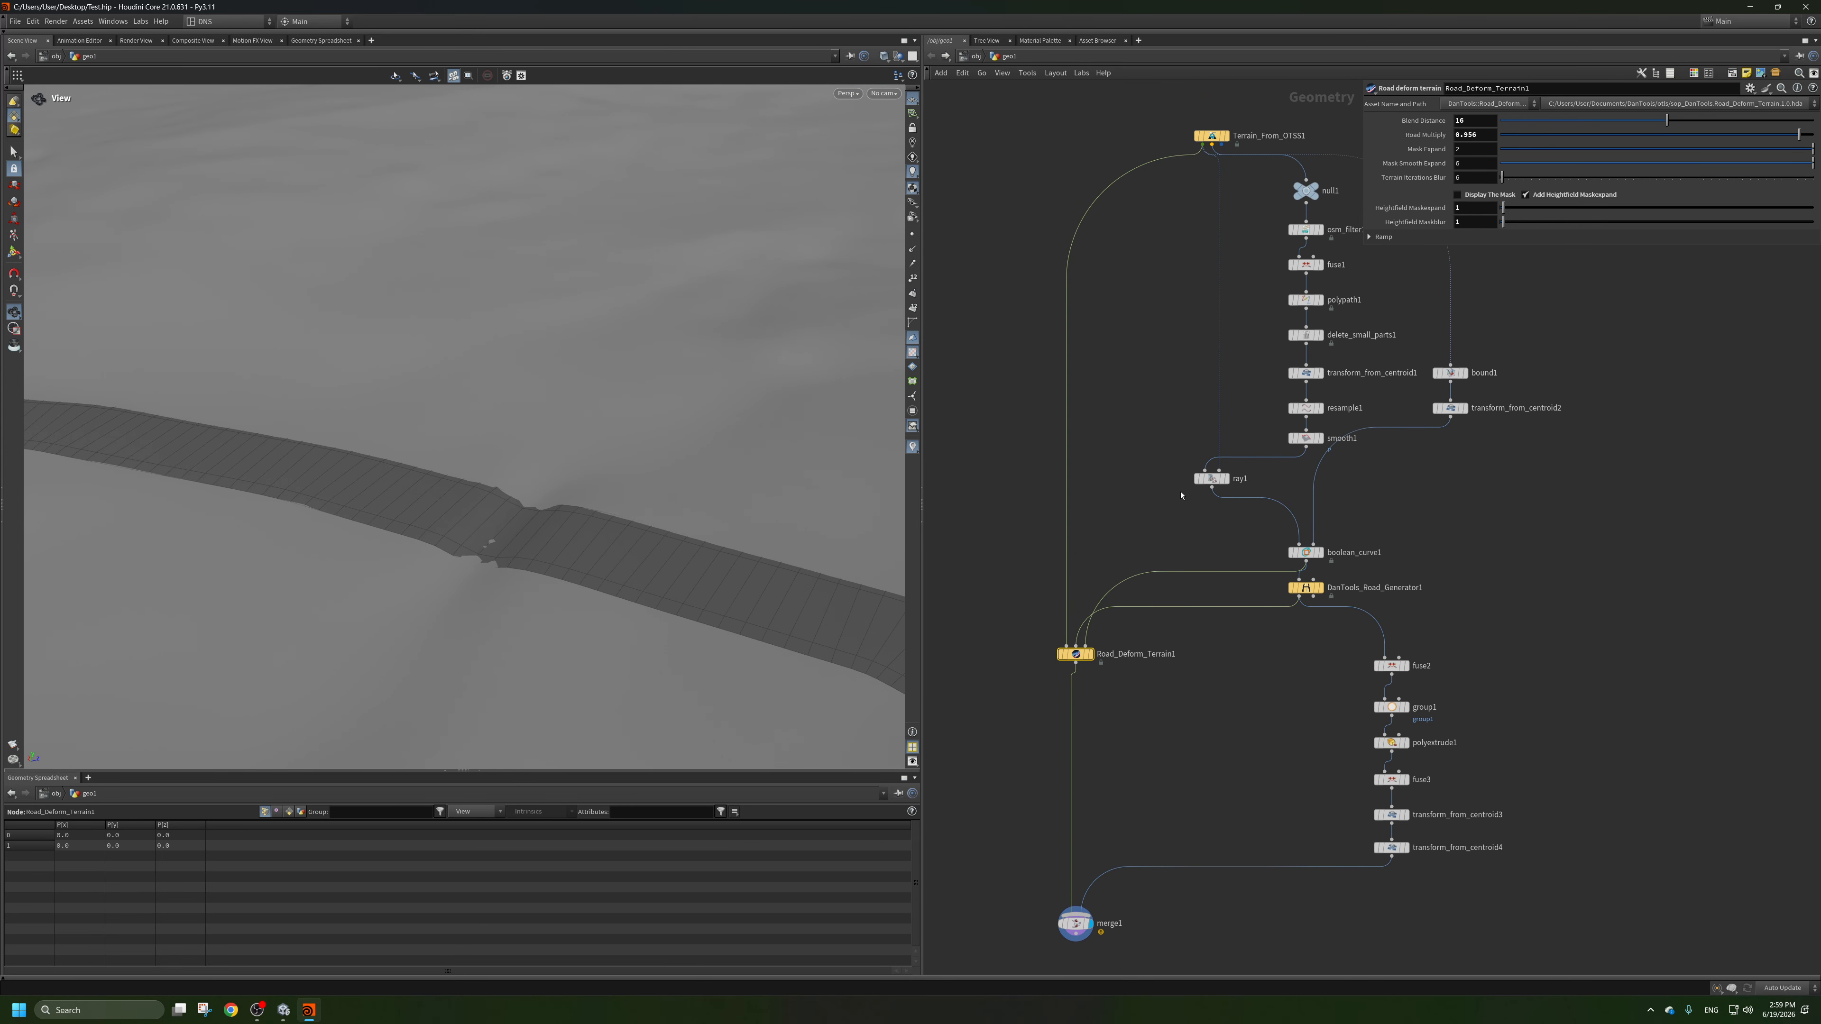
Display the smooth1 node and review its Strength setting together with the smoothed road curves.
{"action": "scroll", "coordinate": [1181, 495], "scroll_direction": "up", "scroll_amount": 3}
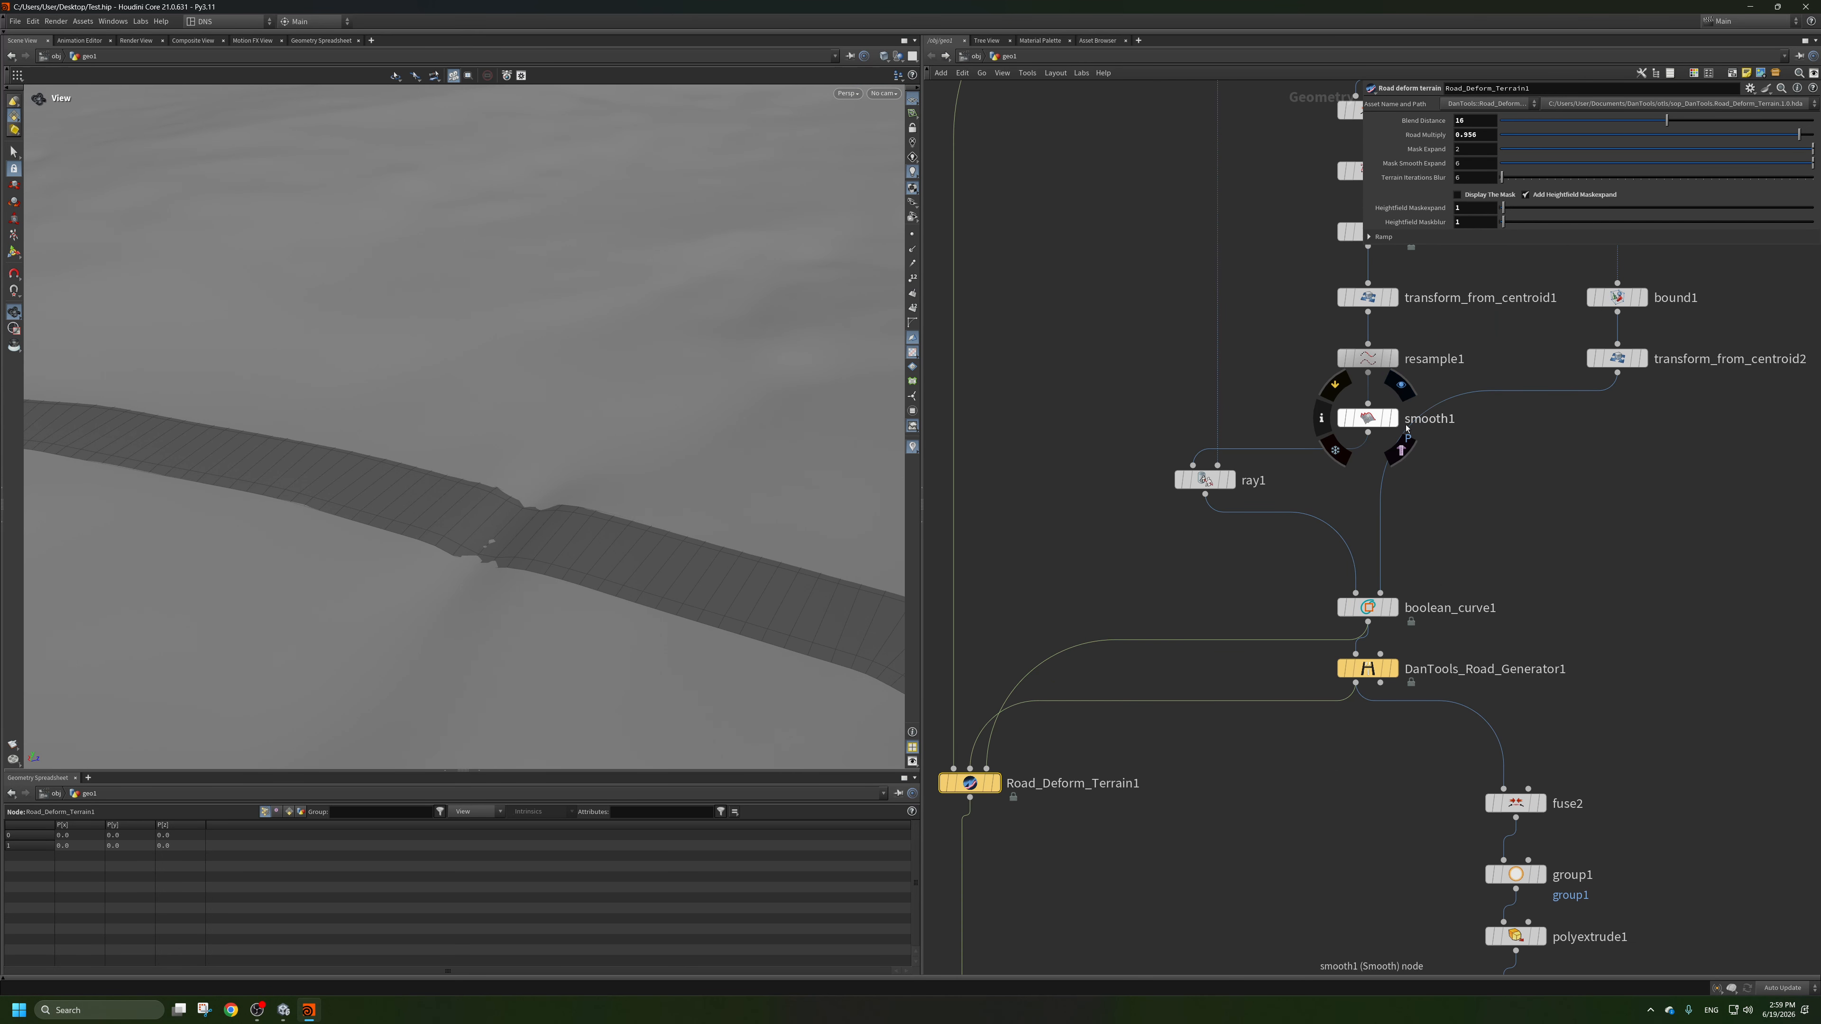
{"action": "left_click", "coordinate": [1394, 395]}
{"action": "left_click", "coordinate": [1371, 421]}
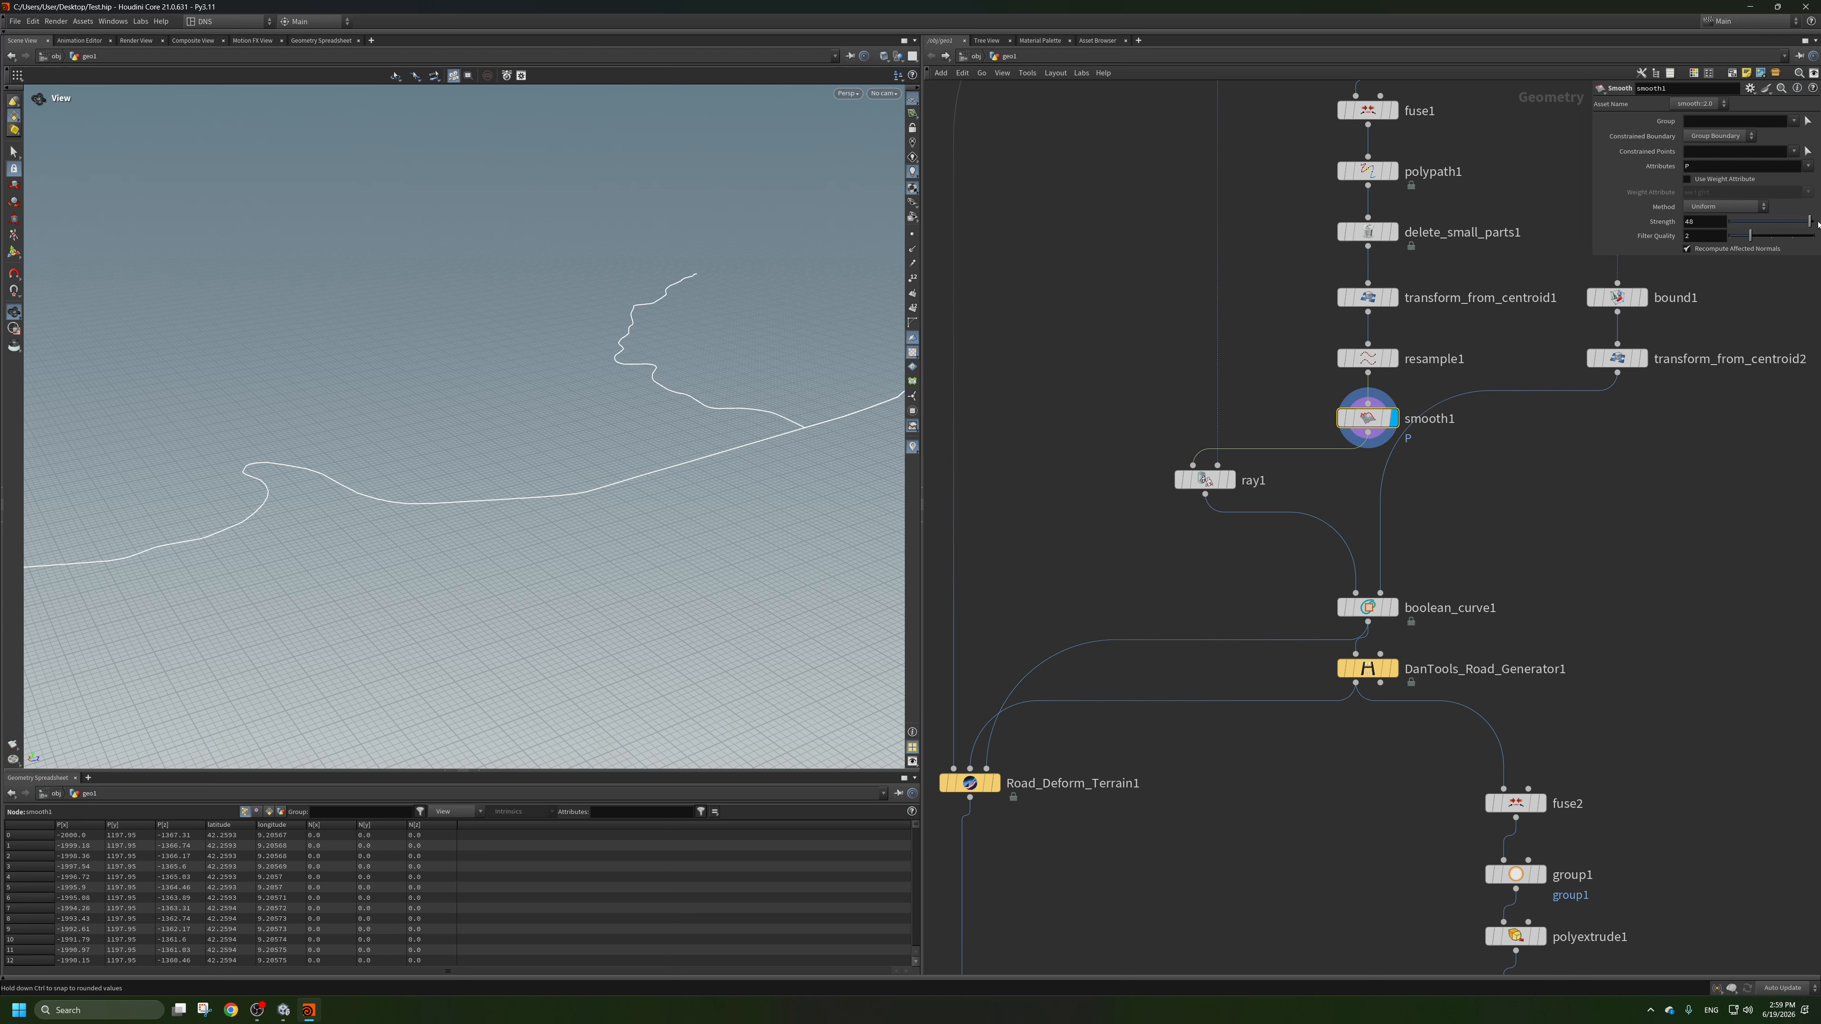
Display Road_Deform_Terrain1 and examine the road beds carved into the terrain, especially where they cross ridges and ditches.
{"action": "middle_click_drag", "start_coordinate": [1290, 571], "coordinate": [1264, 388]}
{"action": "scroll", "coordinate": [1263, 388], "scroll_direction": "down", "scroll_amount": 1}
{"action": "middle_click_drag", "start_coordinate": [995, 691], "coordinate": [1057, 487]}
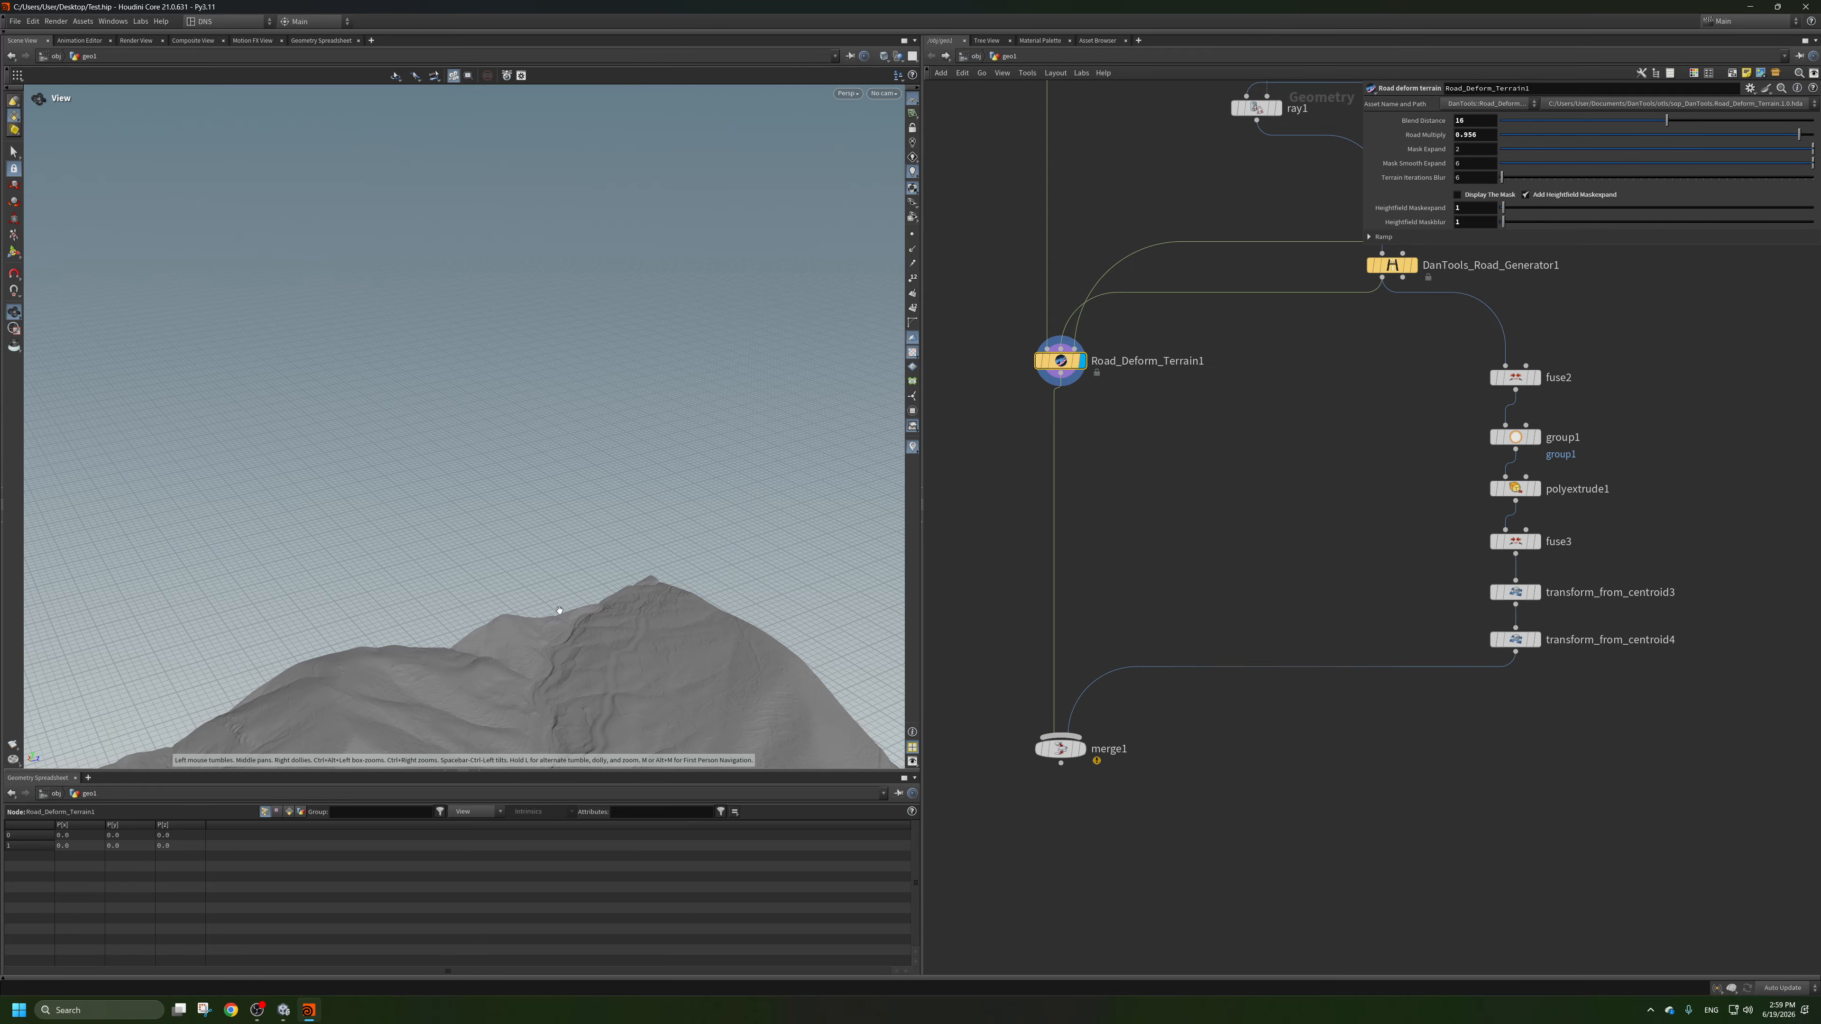
{"action": "middle_click_drag", "start_coordinate": [444, 689], "coordinate": [467, 537]}
{"action": "right_click_drag", "start_coordinate": [467, 536], "coordinate": [606, 403]}
{"action": "left_click_drag", "start_coordinate": [529, 332], "coordinate": [560, 414]}
{"action": "middle_click_drag", "start_coordinate": [667, 488], "coordinate": [496, 334]}
{"action": "left_click_drag", "start_coordinate": [496, 333], "coordinate": [630, 387]}
{"action": "middle_click_drag", "start_coordinate": [630, 387], "coordinate": [505, 321]}
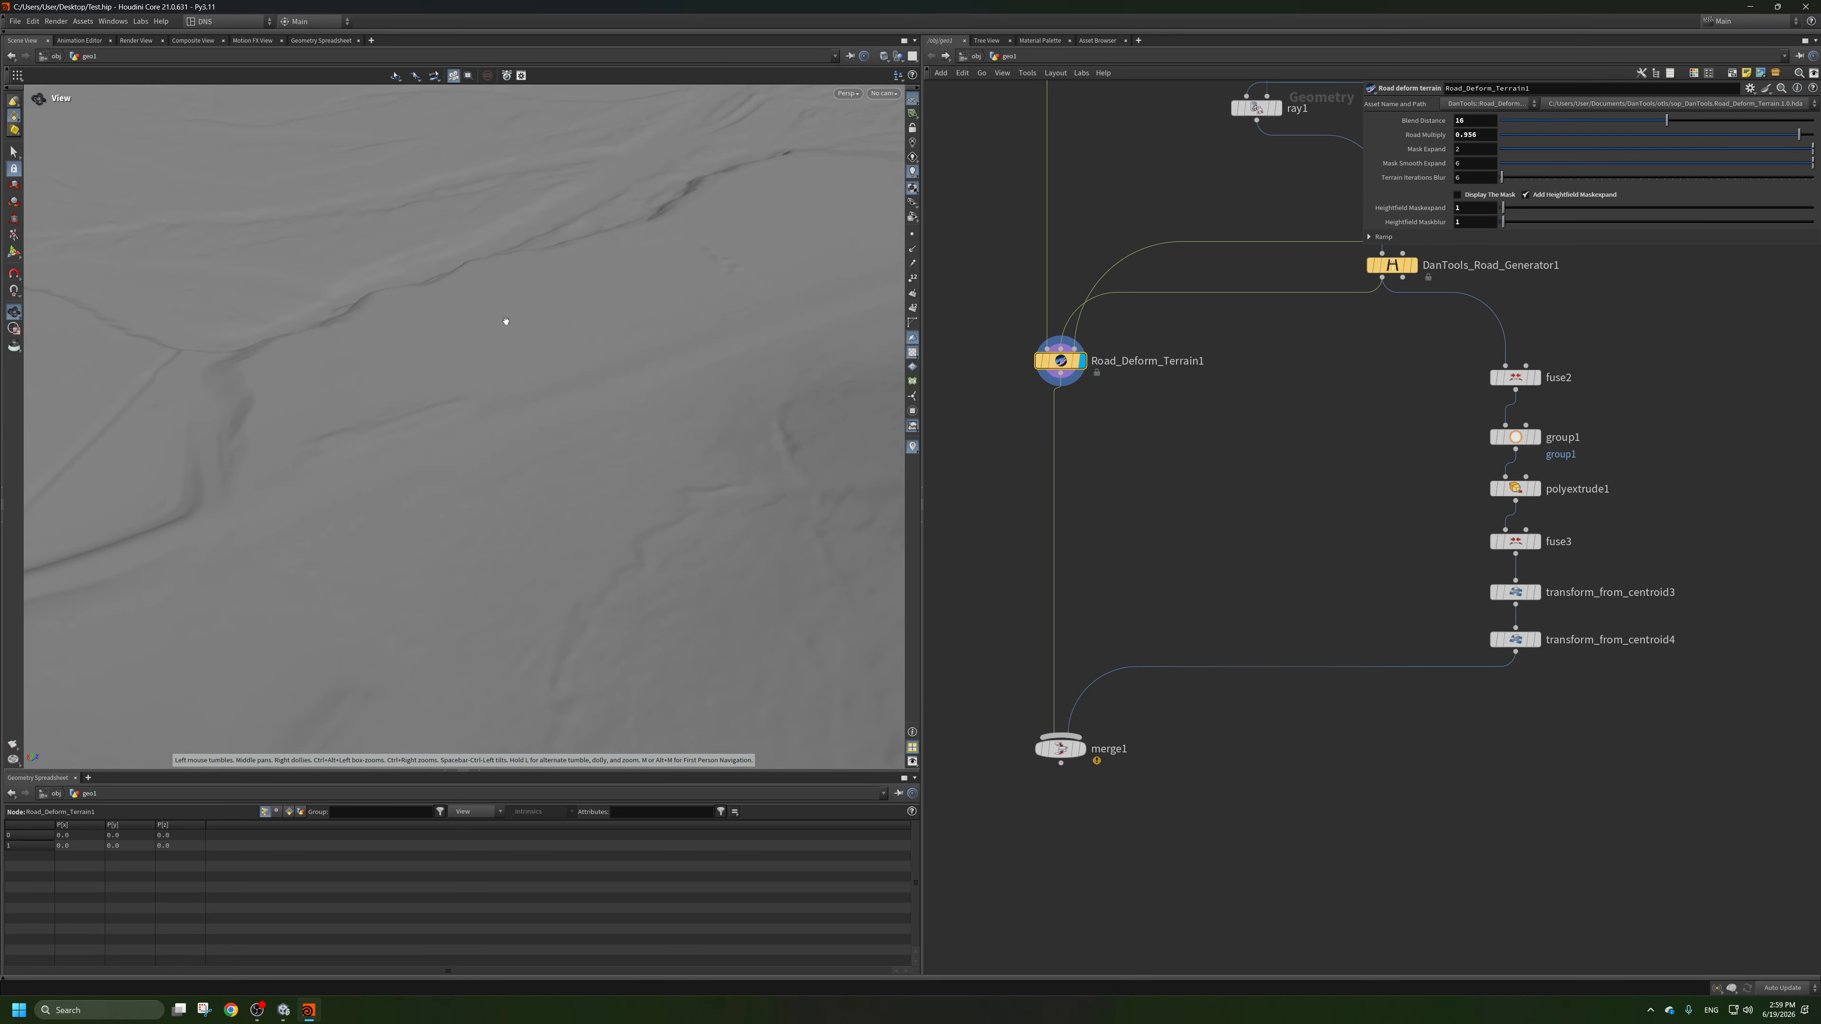
{"action": "left_click_drag", "start_coordinate": [504, 322], "coordinate": [517, 325]}
{"action": "middle_click_drag", "start_coordinate": [517, 326], "coordinate": [699, 298]}
{"action": "right_click_drag", "start_coordinate": [699, 298], "coordinate": [516, 435]}
{"action": "left_click_drag", "start_coordinate": [517, 435], "coordinate": [559, 394]}
{"action": "right_click_drag", "start_coordinate": [559, 395], "coordinate": [691, 444]}
{"action": "middle_click_drag", "start_coordinate": [691, 443], "coordinate": [667, 544]}
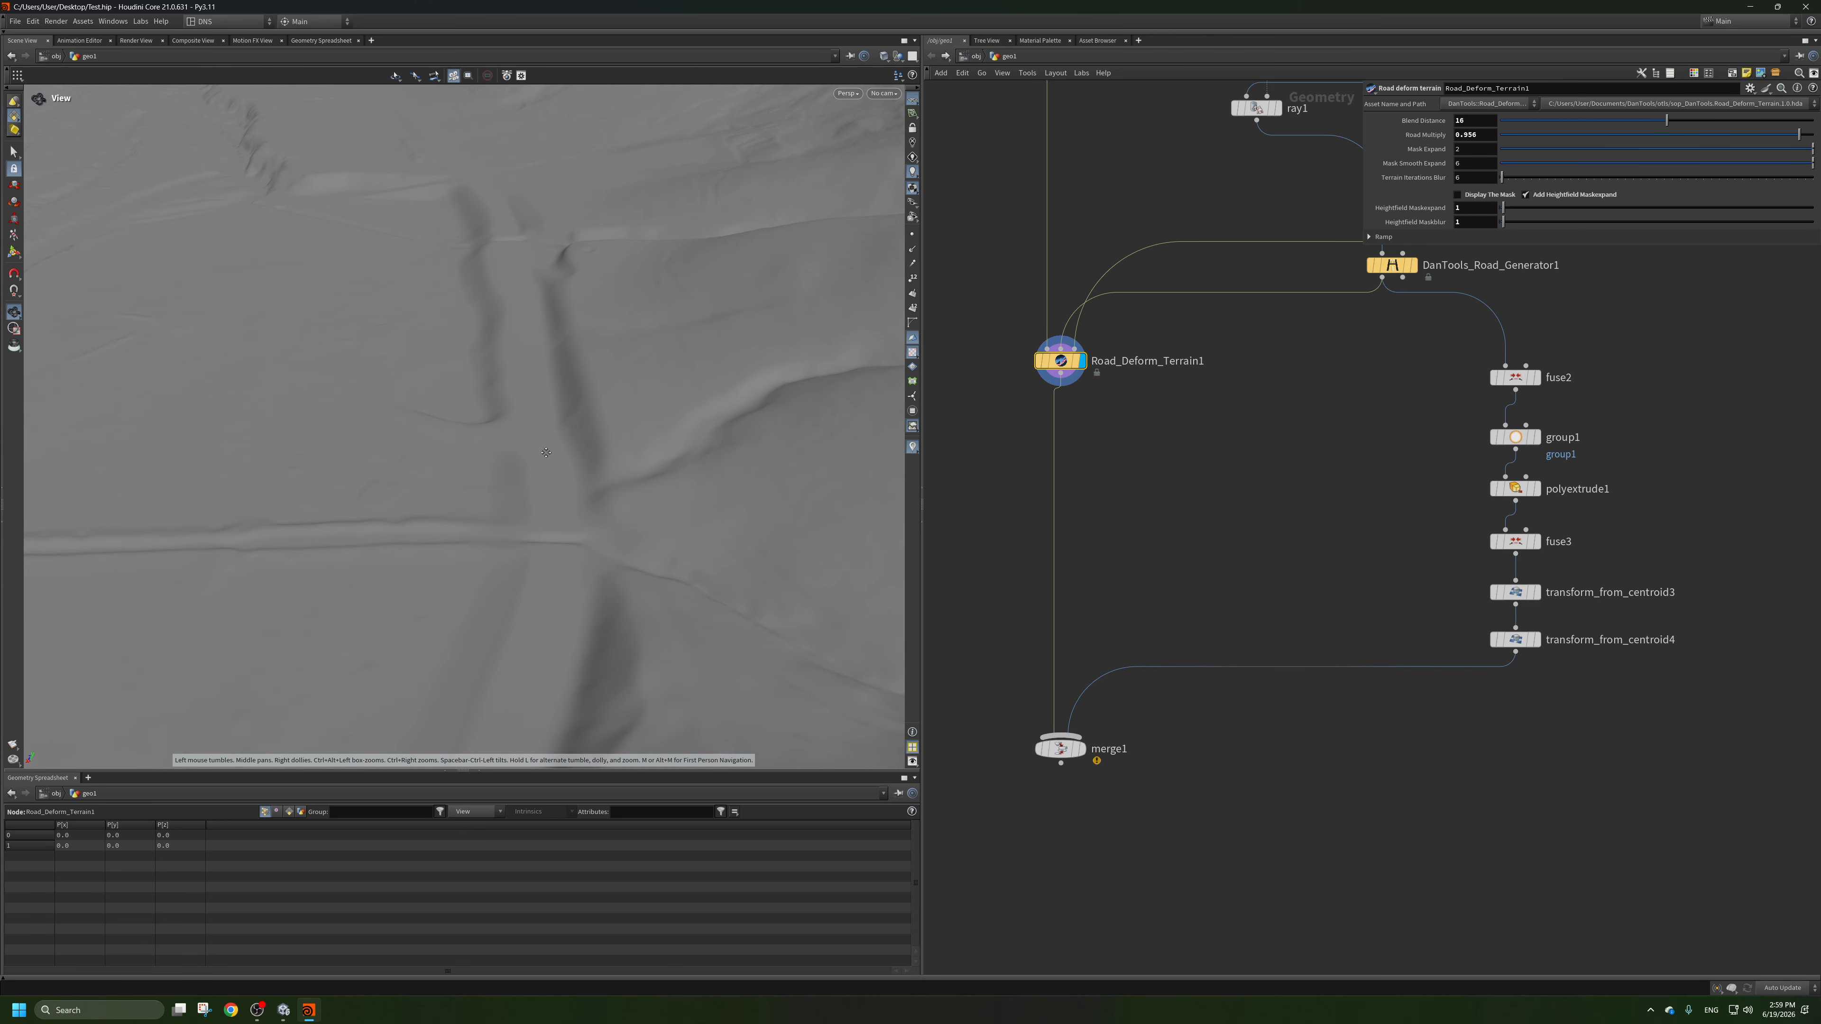
{"action": "left_click_drag", "start_coordinate": [667, 545], "coordinate": [549, 460]}
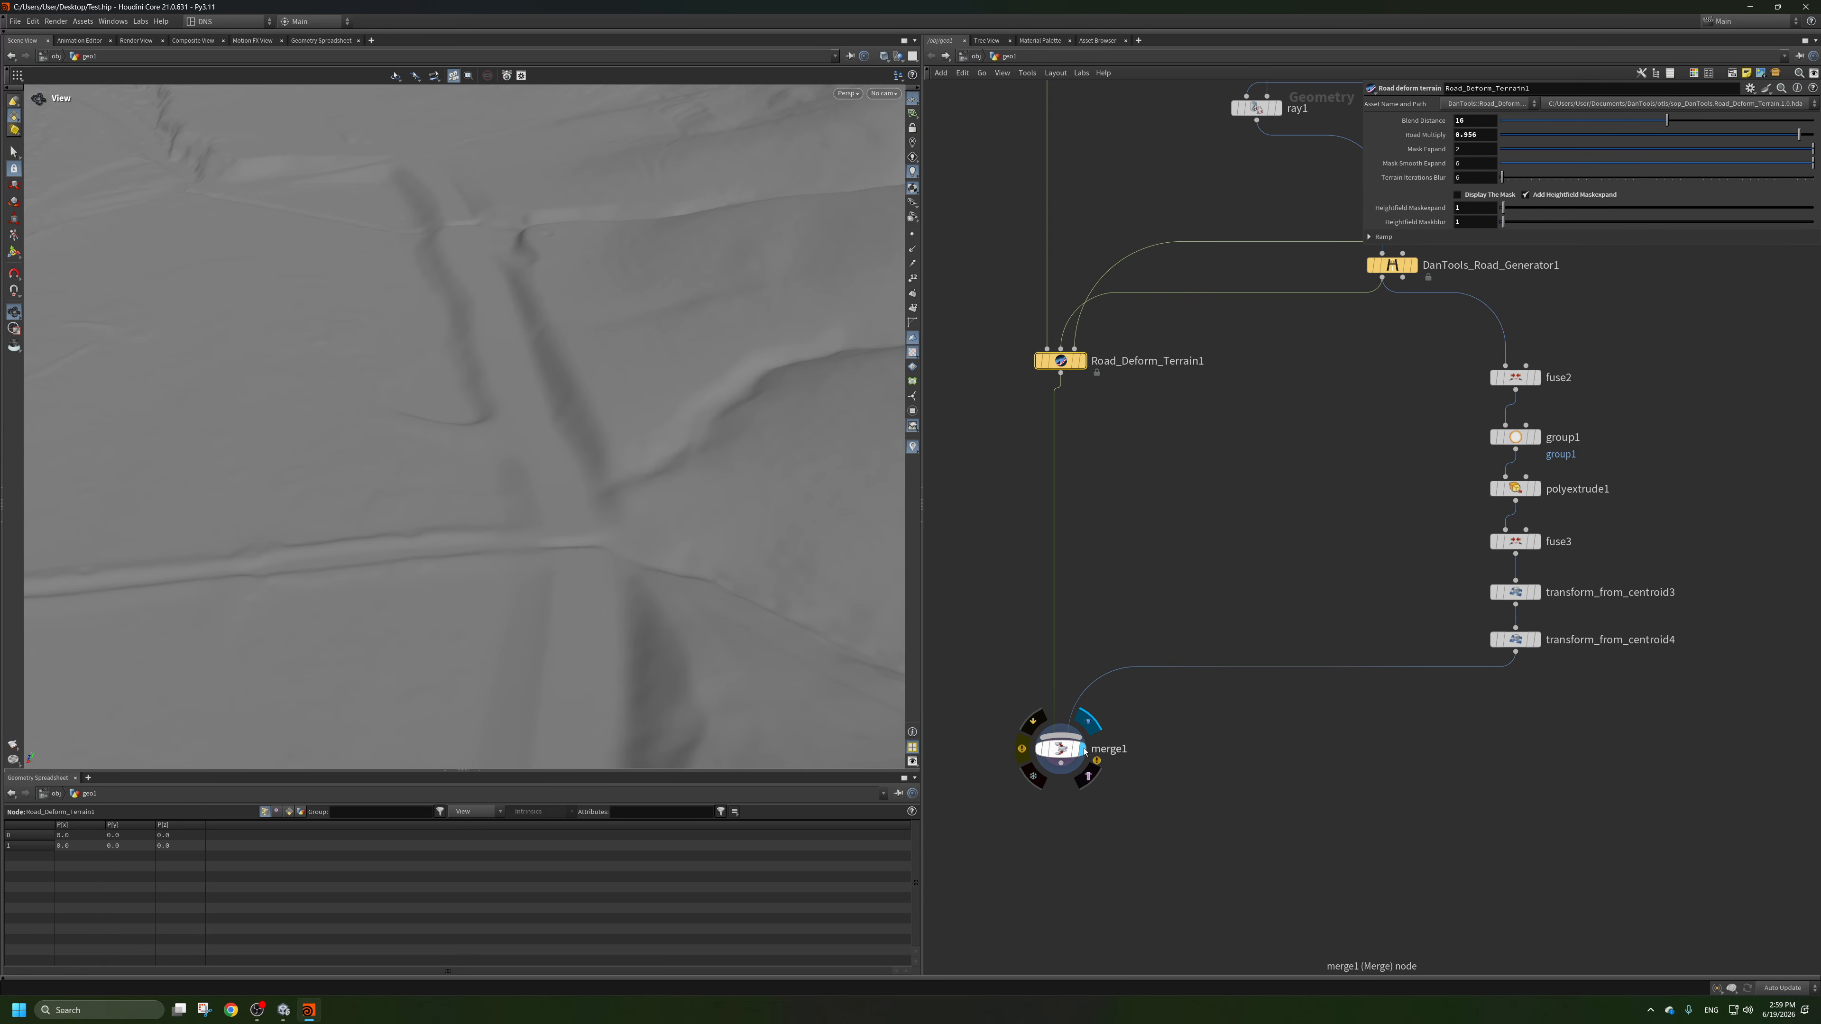
Display merge1 and inspect the ragged road end and the gap between the road sections from several angles.
{"action": "left_click_drag", "start_coordinate": [727, 605], "coordinate": [556, 402]}
{"action": "right_click_drag", "start_coordinate": [556, 401], "coordinate": [500, 175]}
{"action": "middle_click_drag", "start_coordinate": [500, 175], "coordinate": [490, 301]}
{"action": "left_click_drag", "start_coordinate": [490, 301], "coordinate": [515, 299]}
{"action": "middle_click_drag", "start_coordinate": [514, 298], "coordinate": [512, 423]}
{"action": "right_click_drag", "start_coordinate": [512, 423], "coordinate": [614, 319]}
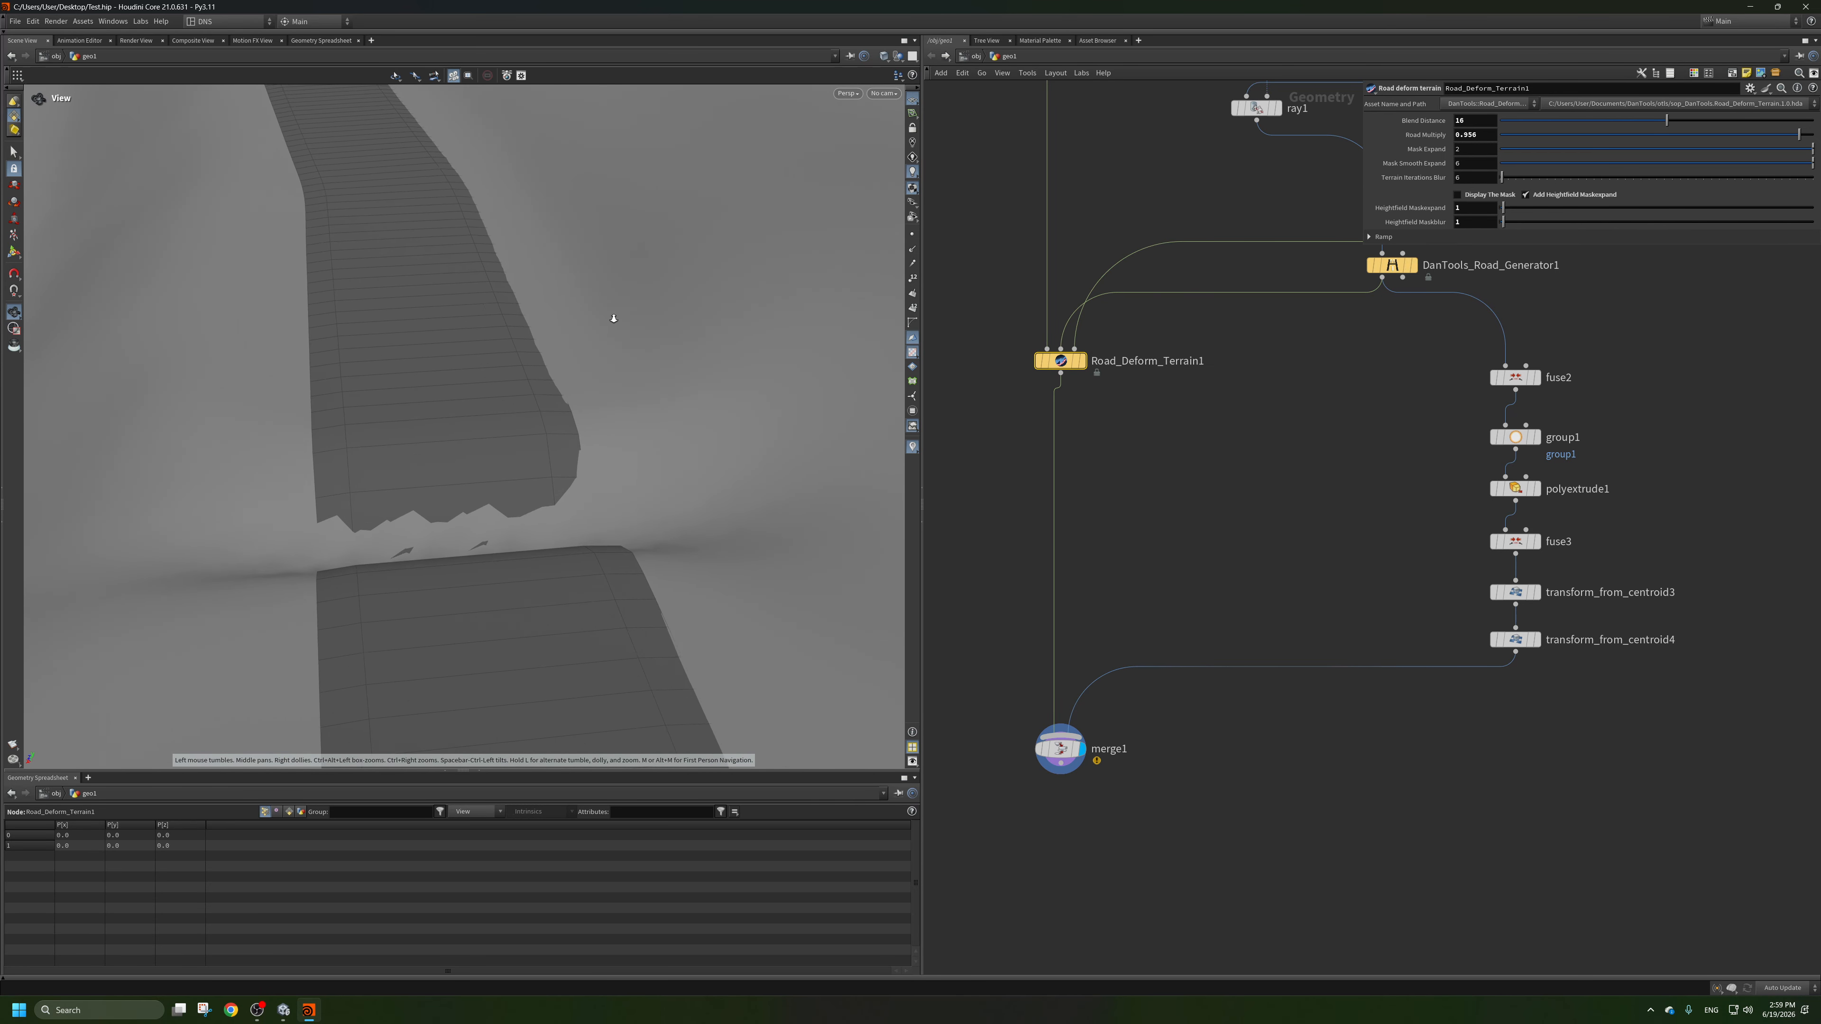
{"action": "left_click_drag", "start_coordinate": [614, 318], "coordinate": [601, 492]}
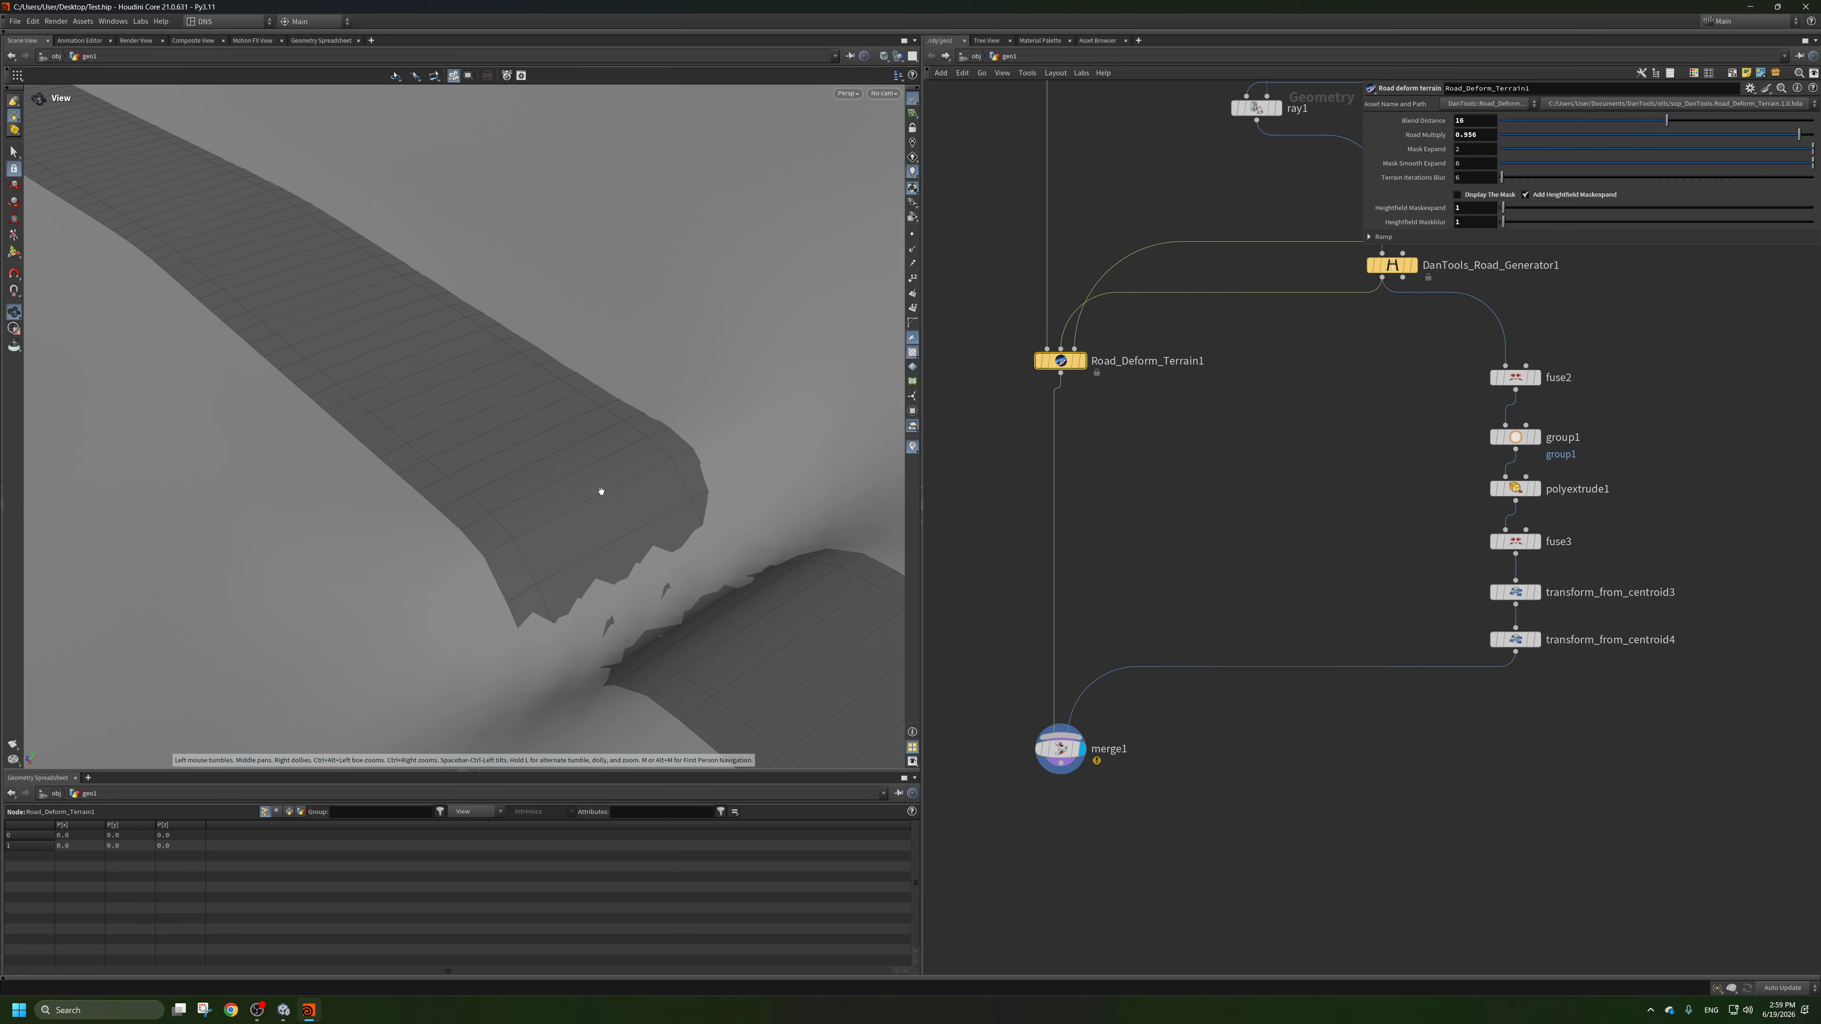
{"action": "right_click_drag", "start_coordinate": [601, 491], "coordinate": [565, 512]}
{"action": "left_click_drag", "start_coordinate": [565, 512], "coordinate": [622, 548]}
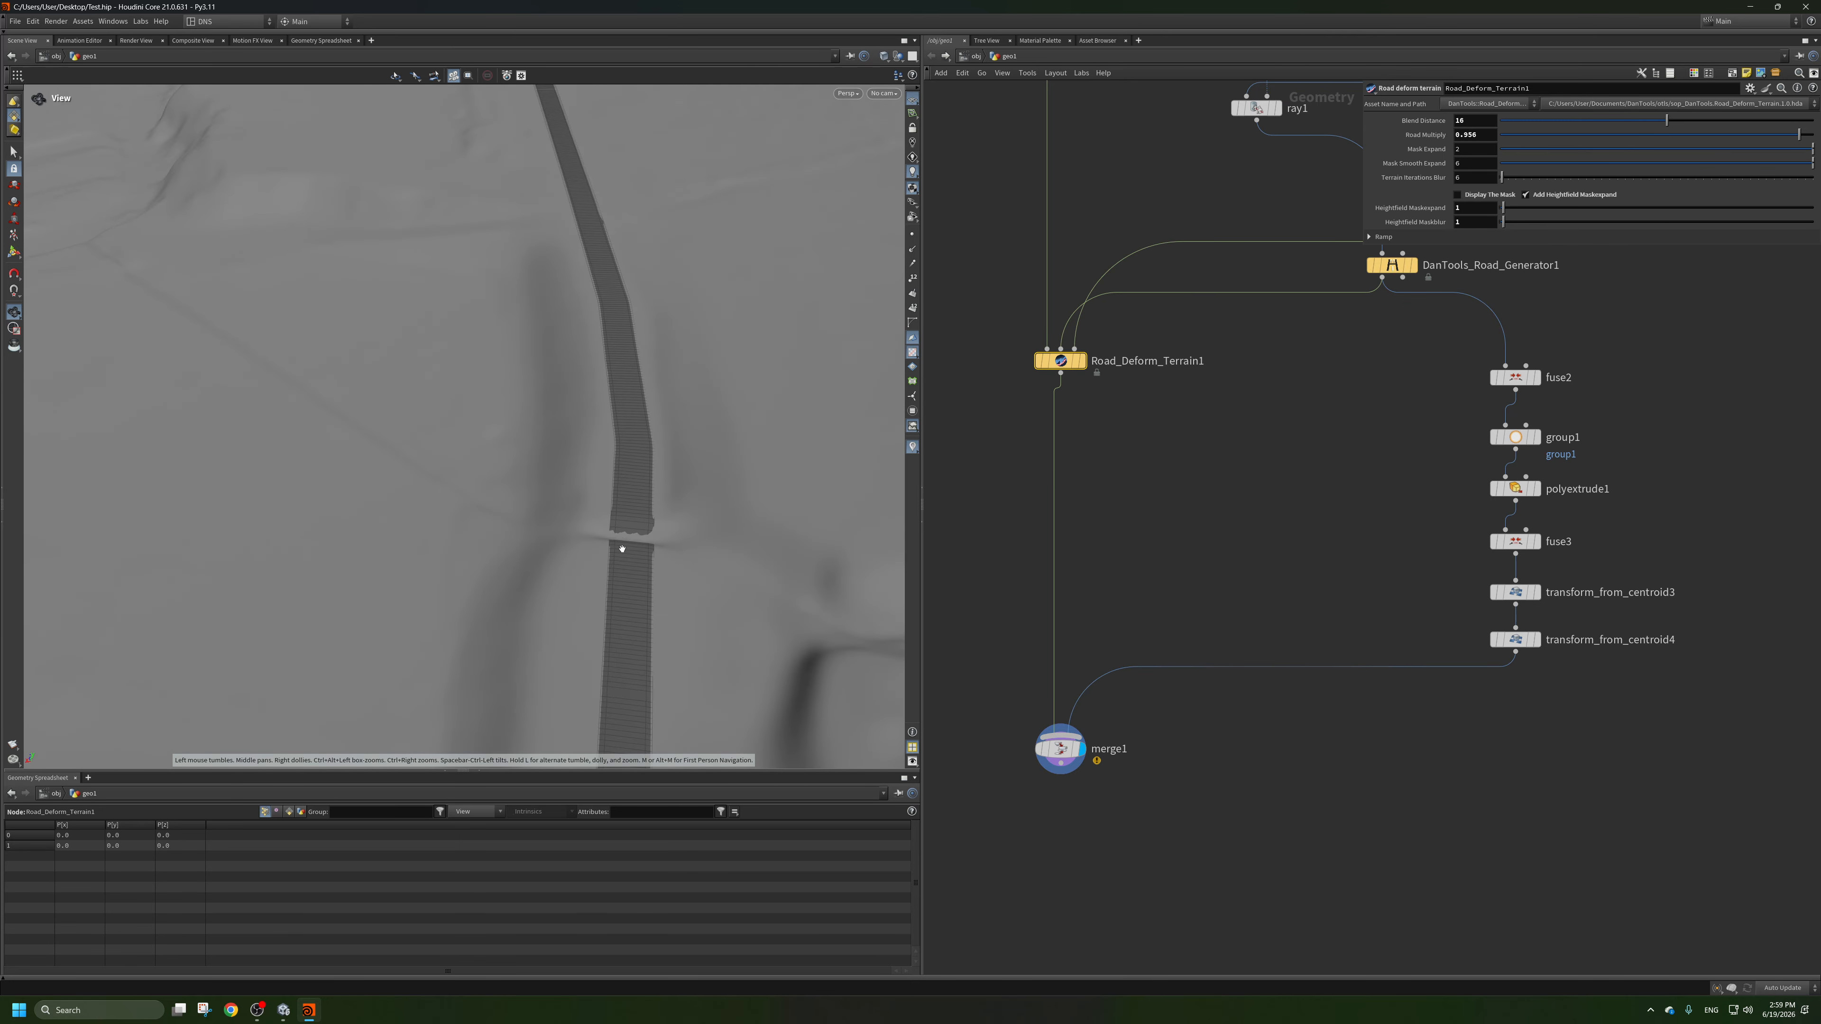
Examine how the merged road follows the terrain from above and at ground level.
{"action": "middle_click_drag", "start_coordinate": [618, 566], "coordinate": [613, 411]}
{"action": "right_click_drag", "start_coordinate": [614, 412], "coordinate": [622, 585]}
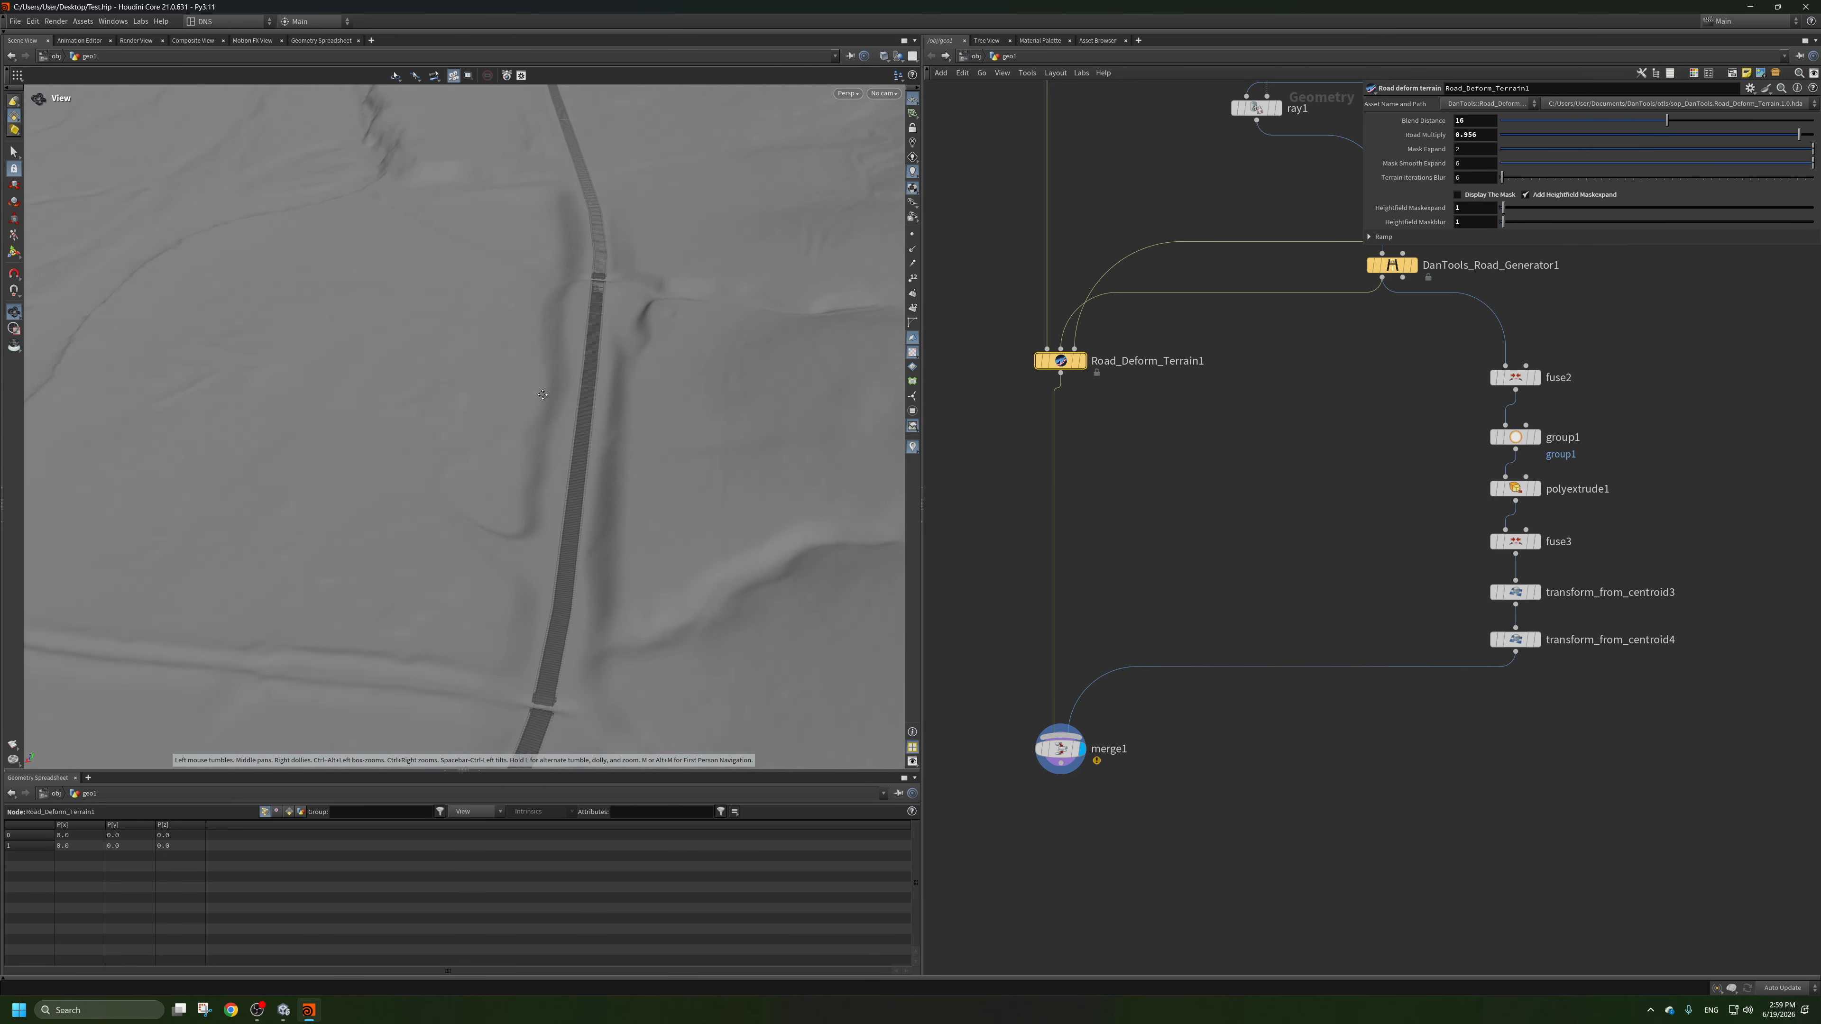
{"action": "middle_click_drag", "start_coordinate": [622, 585], "coordinate": [663, 226]}
{"action": "right_click_drag", "start_coordinate": [649, 269], "coordinate": [591, 340]}
{"action": "middle_click_drag", "start_coordinate": [591, 341], "coordinate": [697, 157]}
{"action": "right_click_drag", "start_coordinate": [696, 156], "coordinate": [609, 293]}
{"action": "middle_click_drag", "start_coordinate": [559, 423], "coordinate": [638, 243]}
{"action": "right_click_drag", "start_coordinate": [638, 243], "coordinate": [548, 352]}
{"action": "left_click_drag", "start_coordinate": [549, 351], "coordinate": [711, 512]}
{"action": "middle_click_drag", "start_coordinate": [711, 512], "coordinate": [619, 447]}
{"action": "left_click_drag", "start_coordinate": [663, 295], "coordinate": [521, 416]}
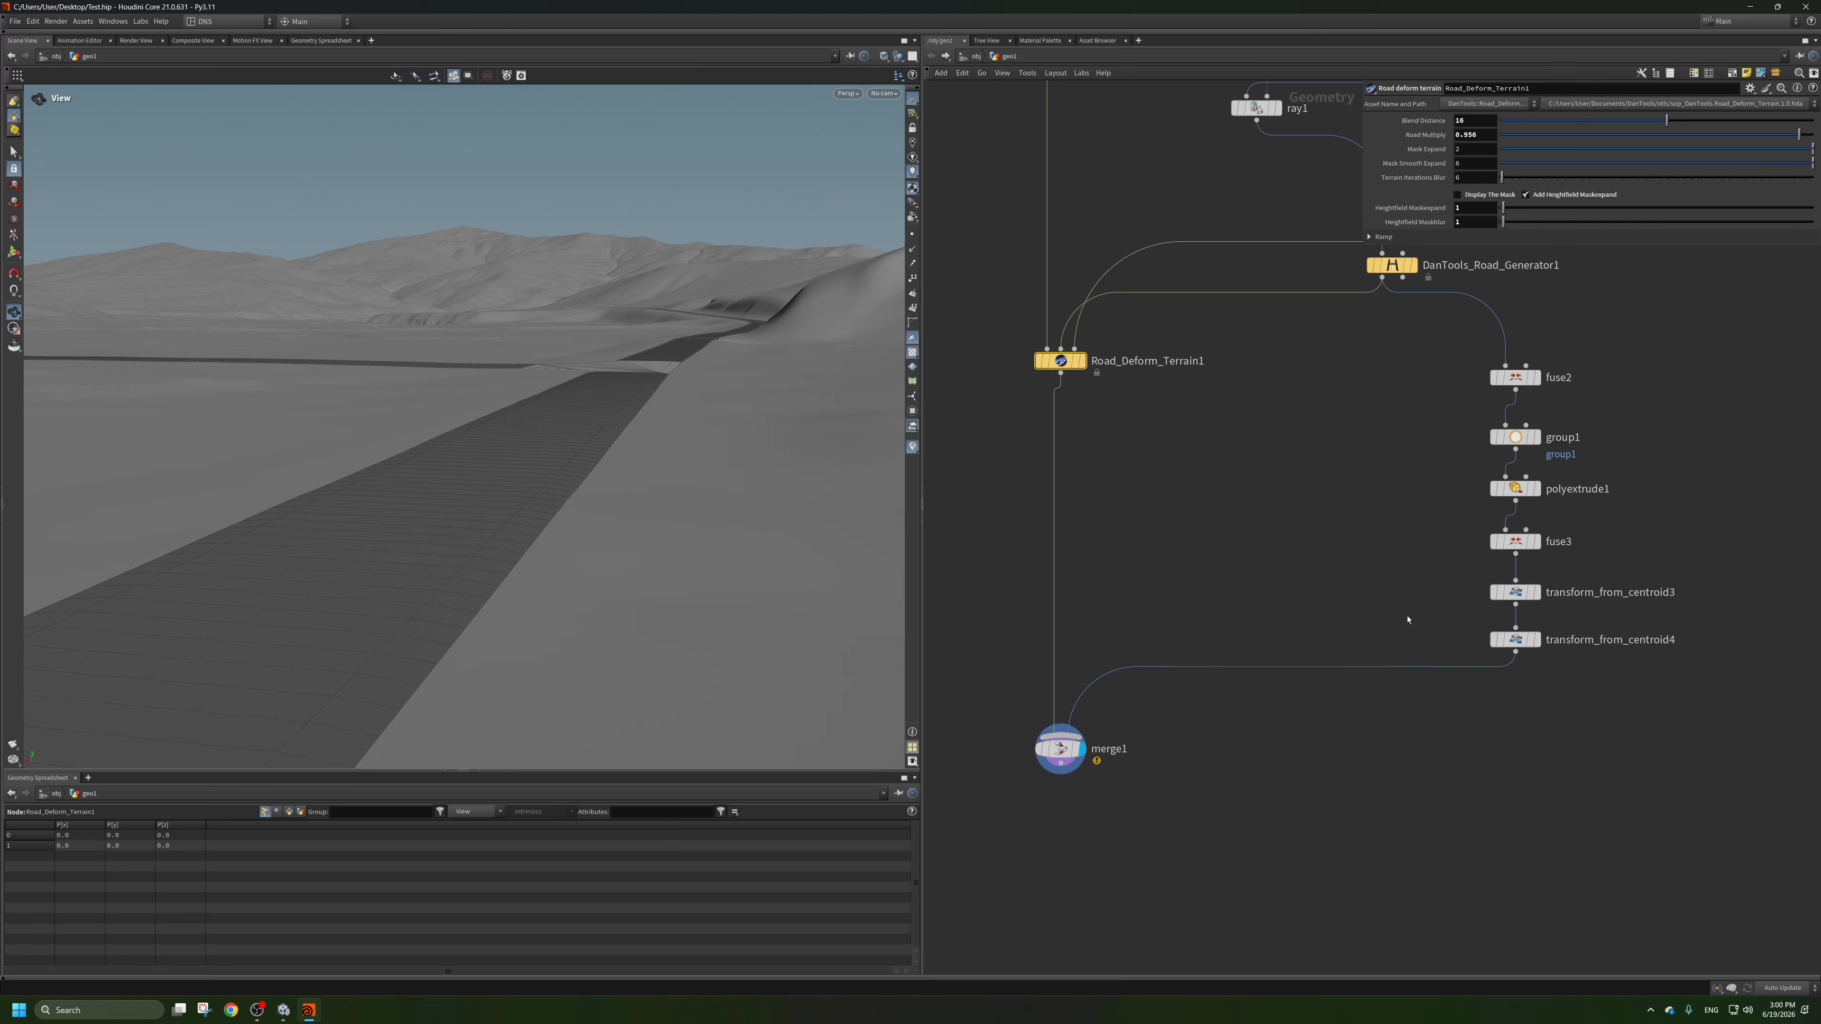
Try Y translations of 0.05 and 0.08 on transform_from_centroid4, checking the road height against the terrain, and settle on 0.07.
{"action": "left_click", "coordinate": [1519, 642]}
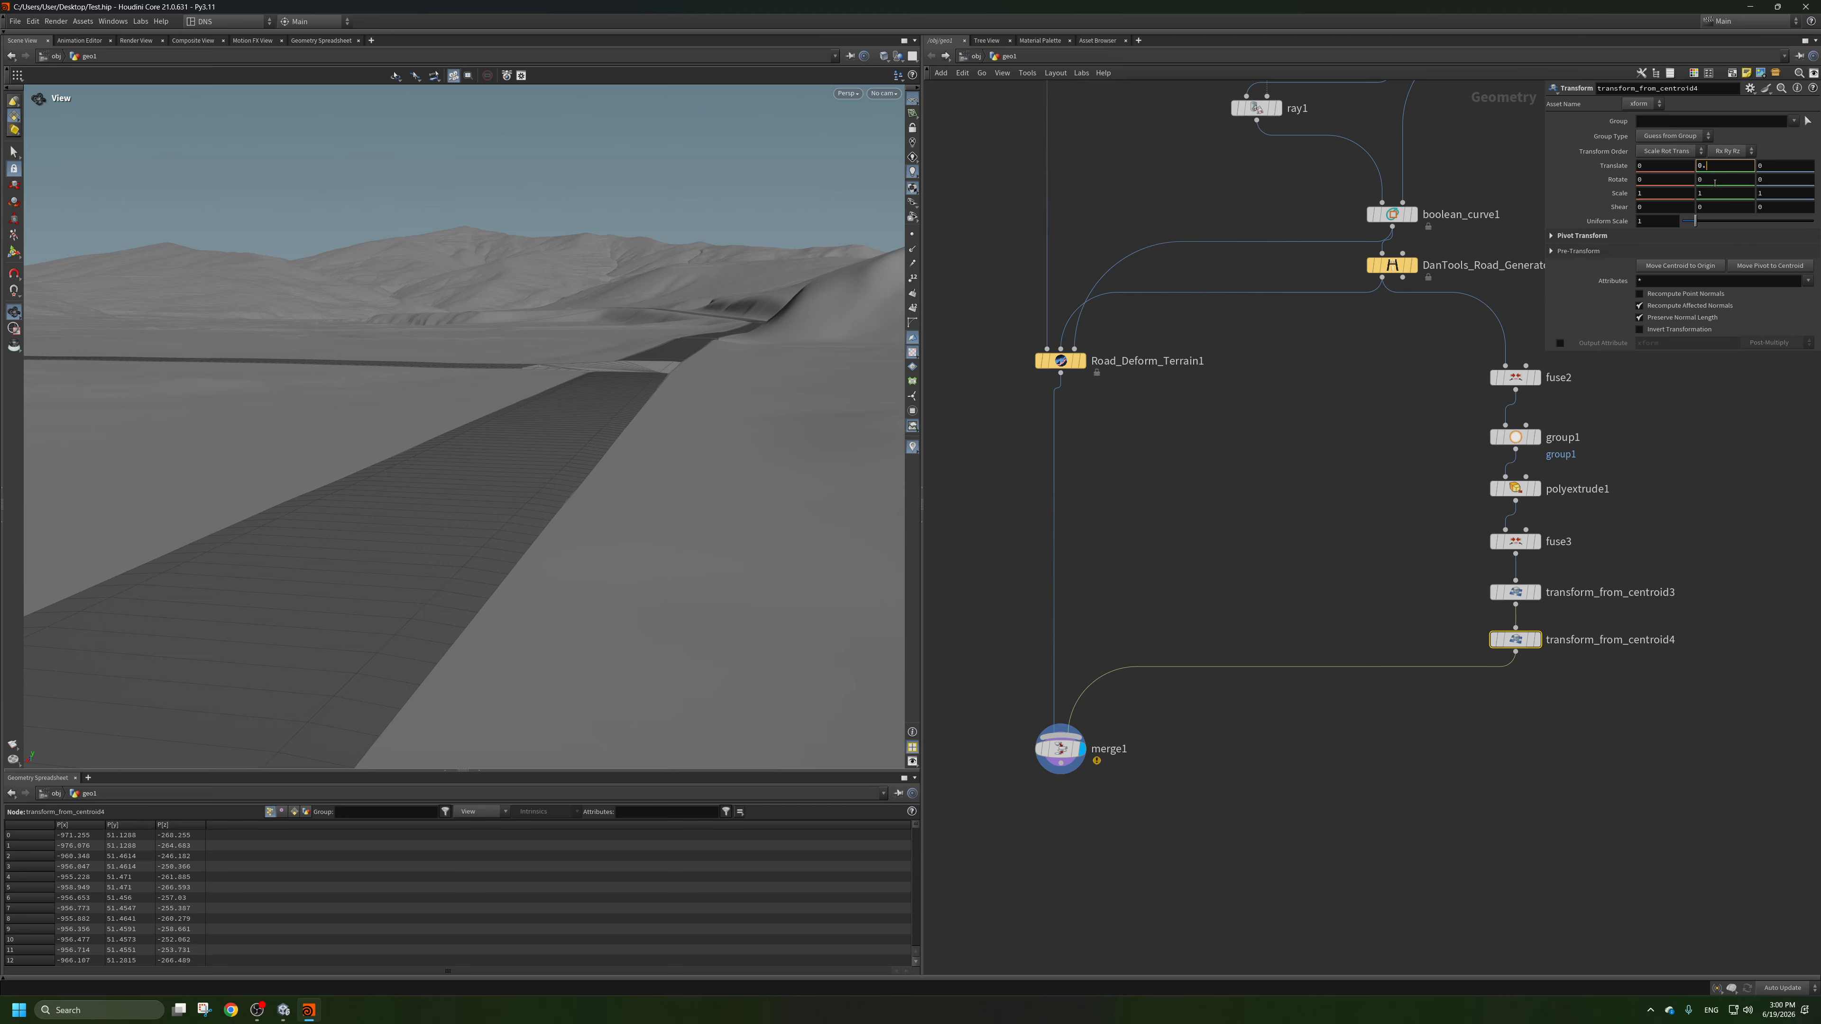
{"action": "key", "text": "Return"}
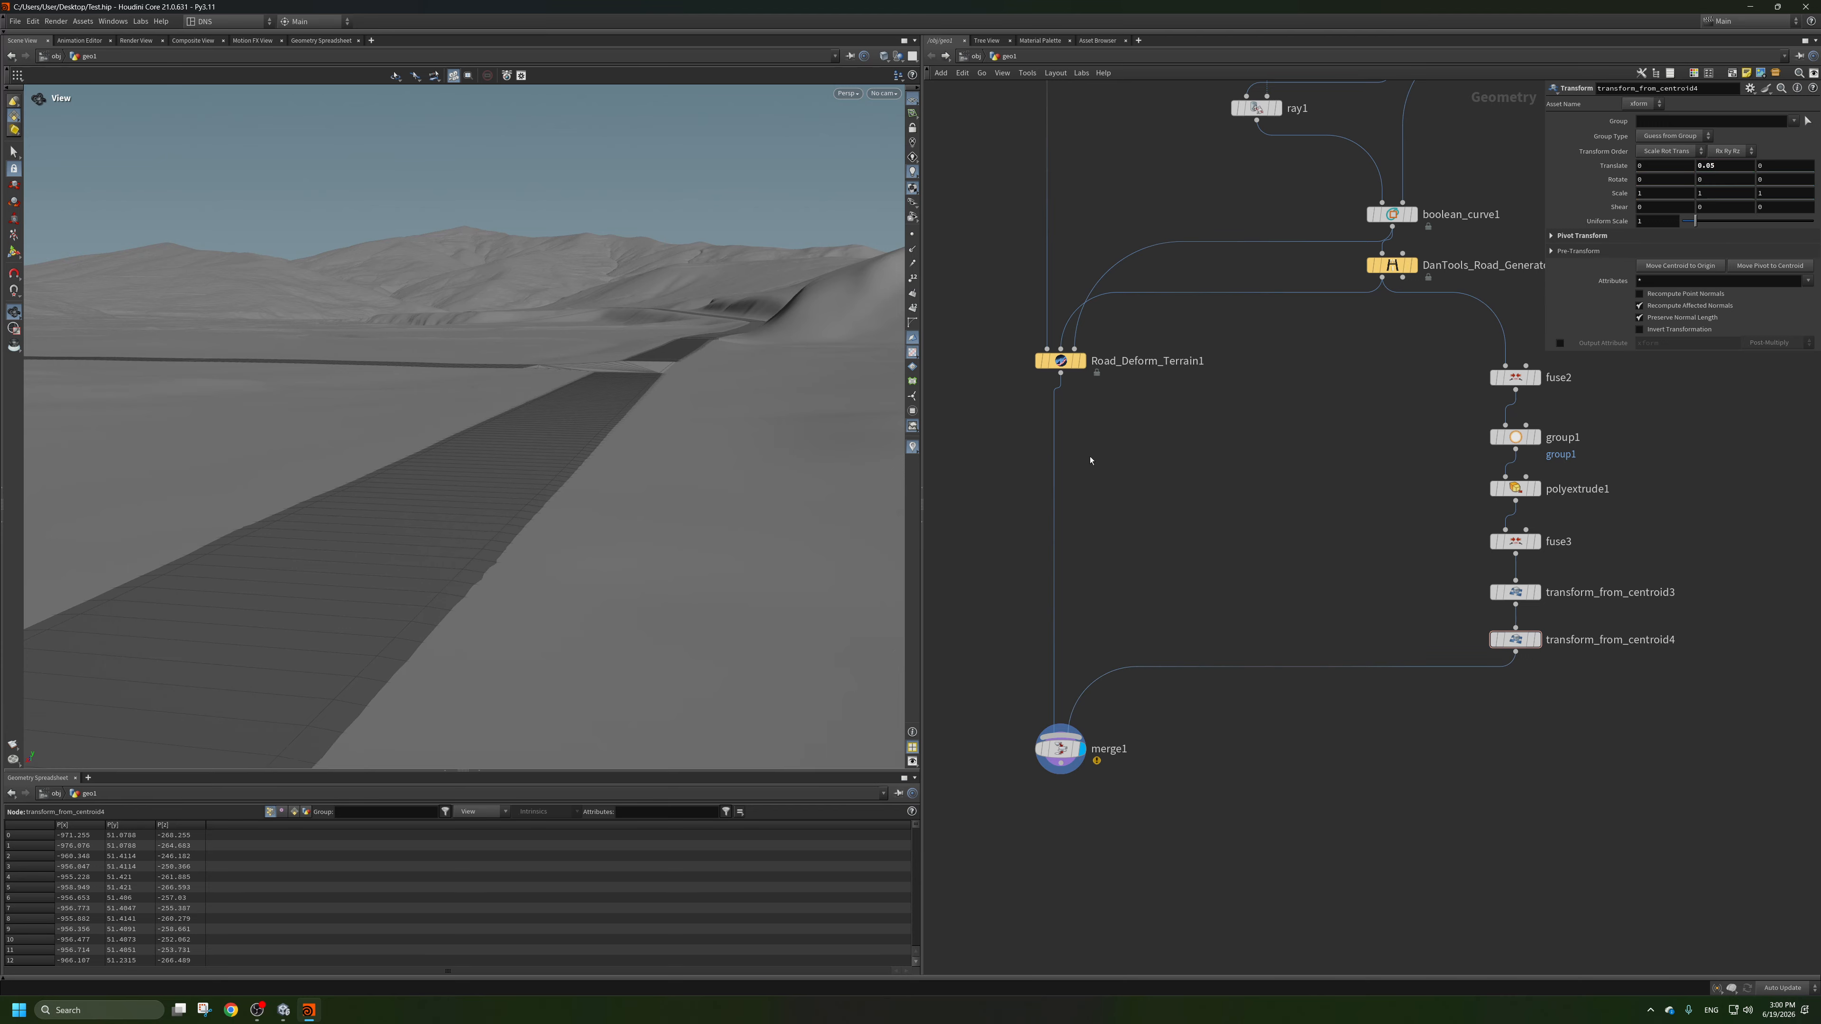
{"action": "mouse_move", "coordinate": [645, 459]}
{"action": "left_mouse_down"}
{"action": "mouse_move", "coordinate": [622, 460]}
{"action": "mouse_move", "coordinate": [674, 460]}
{"action": "mouse_move", "coordinate": [665, 446]}
{"action": "left_mouse_up"}
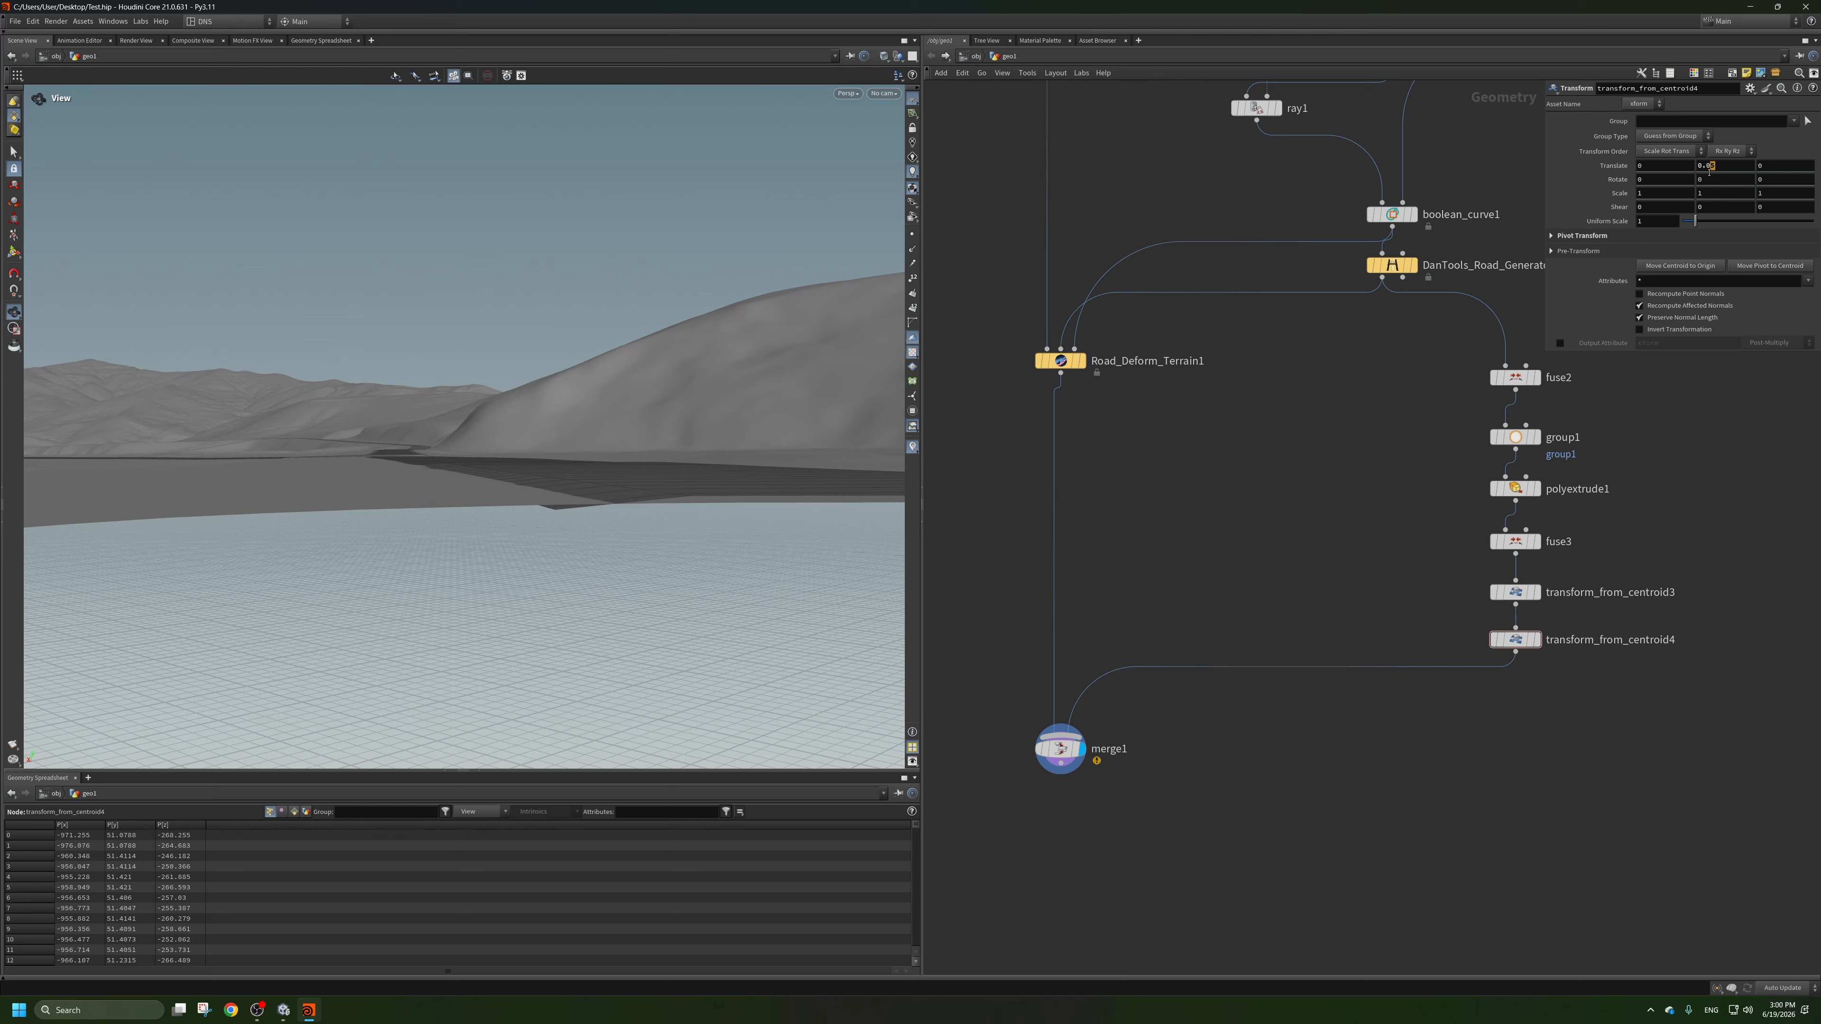
{"action": "key", "text": "Return"}
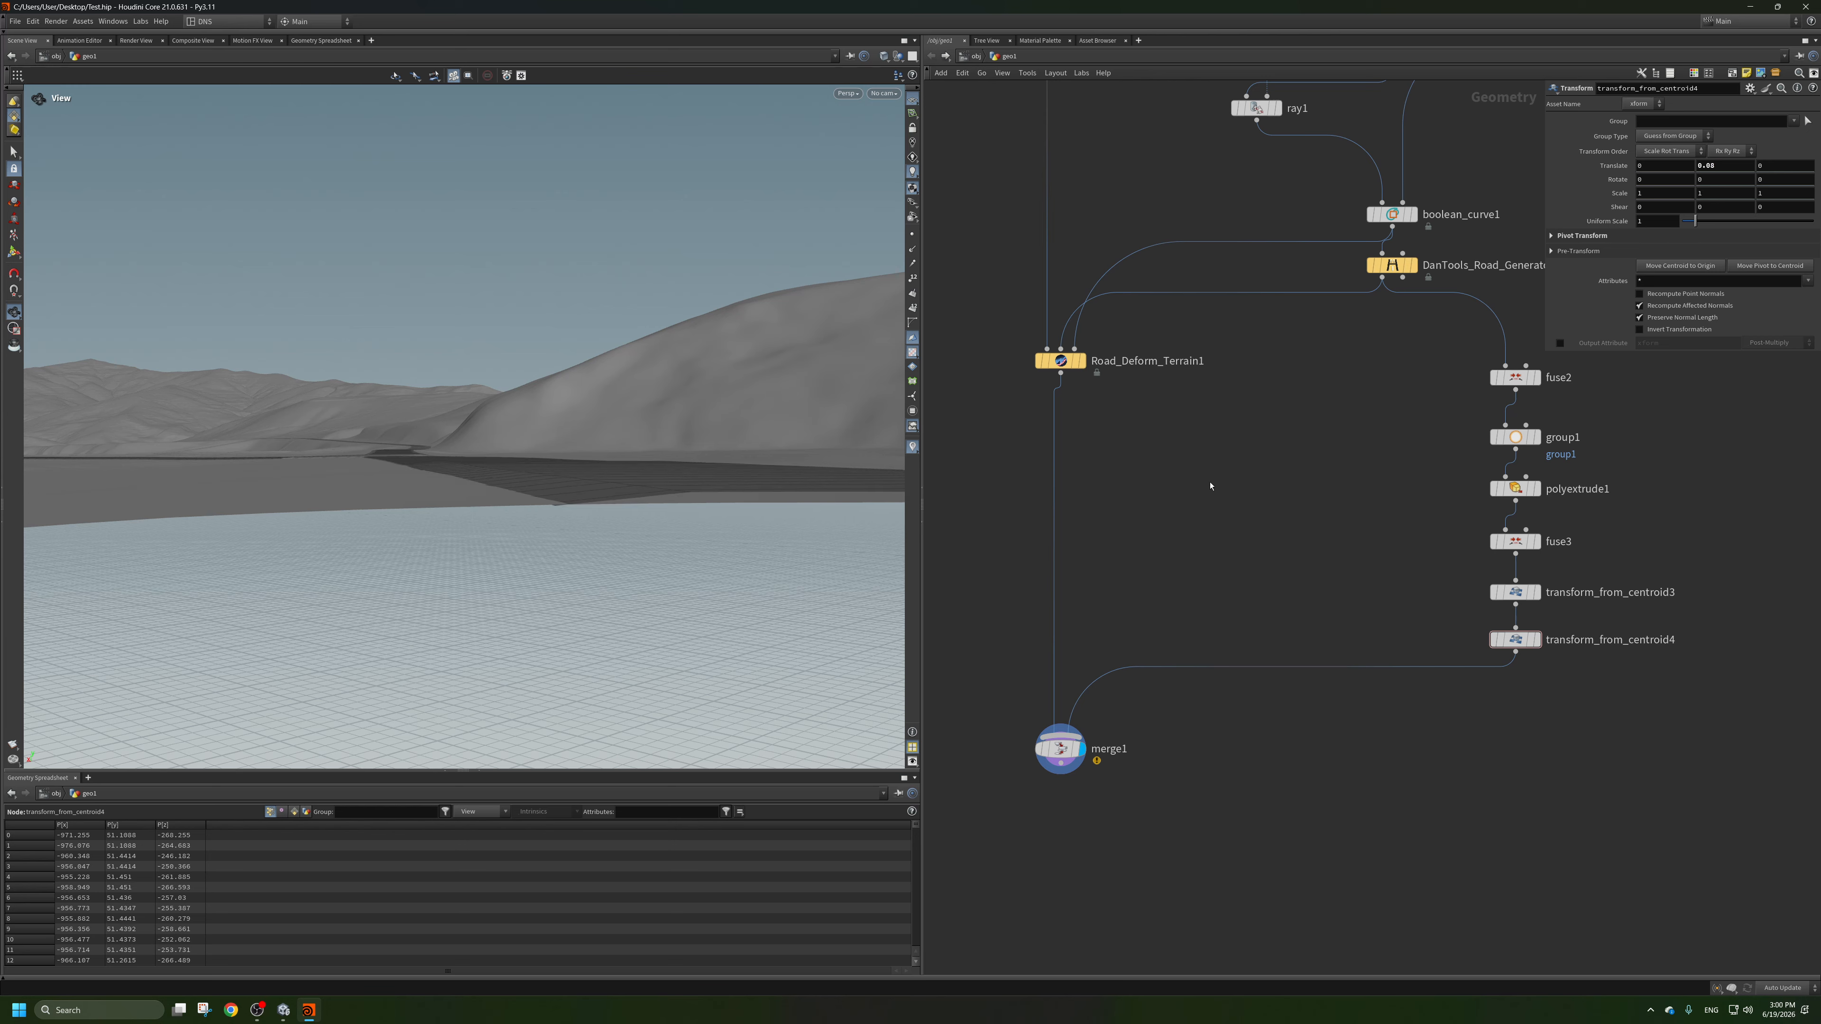
{"action": "left_click_drag", "start_coordinate": [560, 526], "coordinate": [382, 557]}
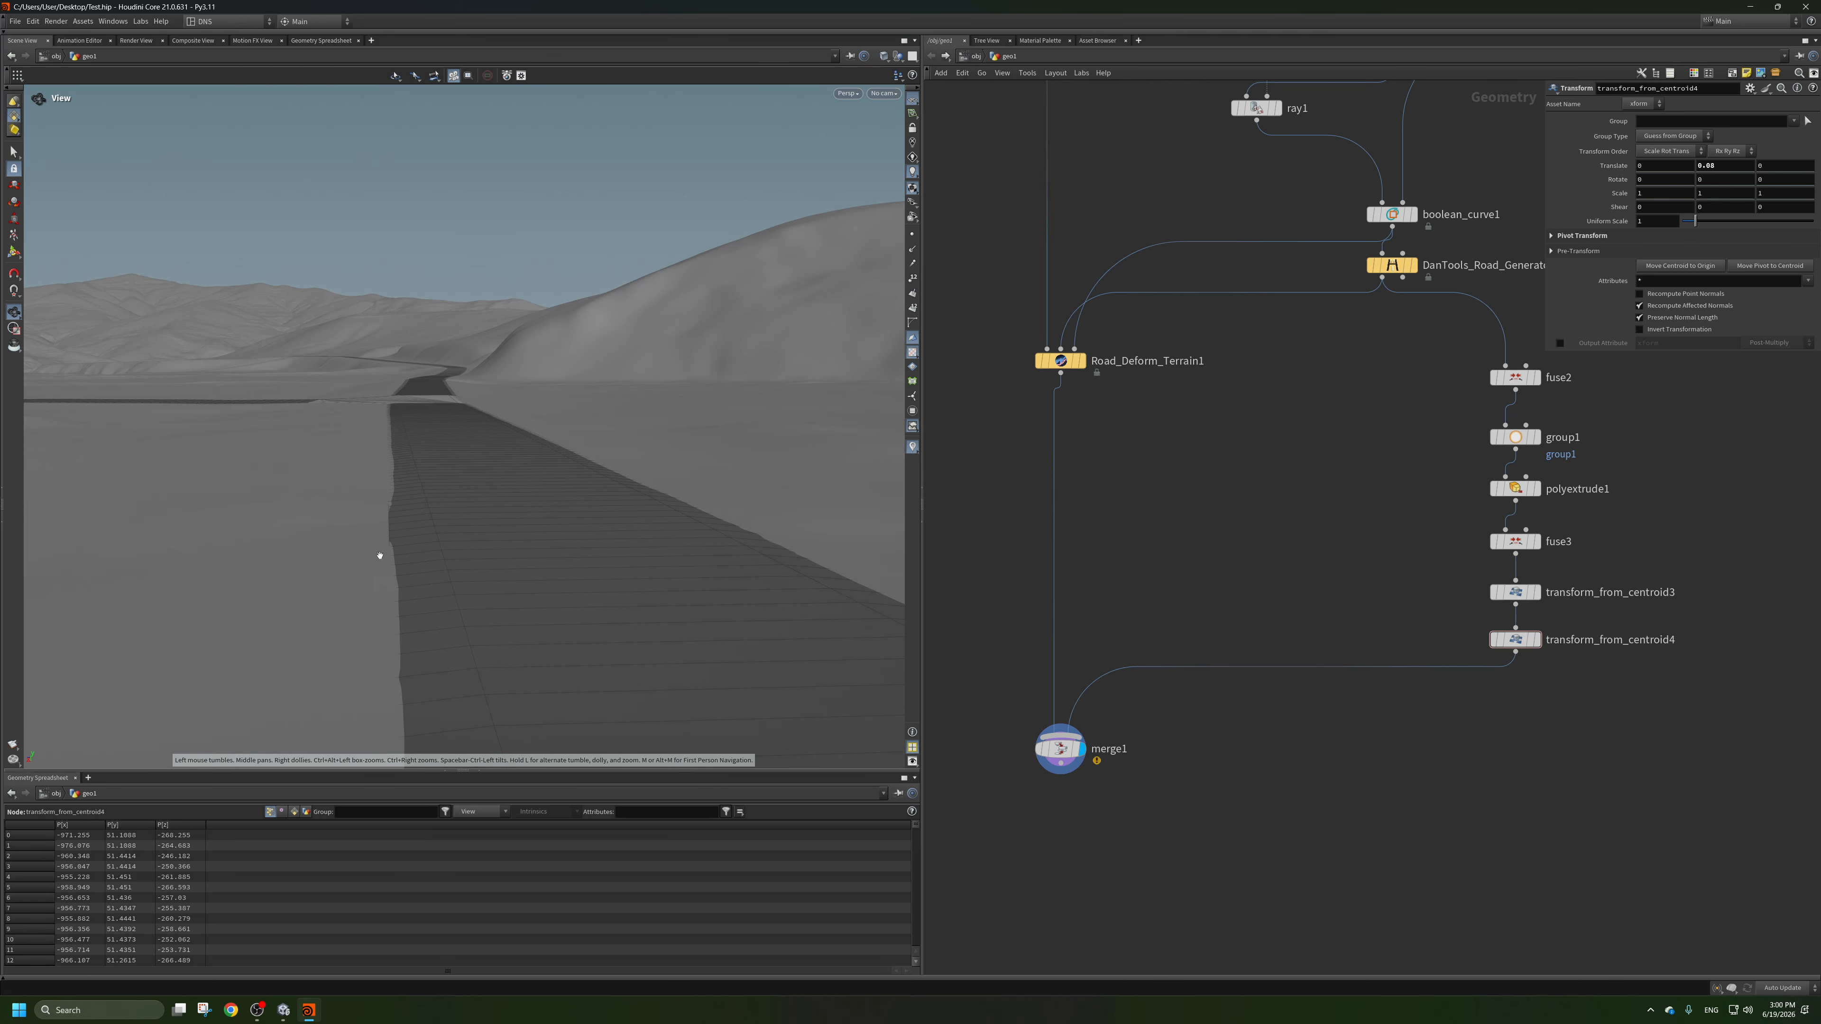
{"action": "right_click_drag", "start_coordinate": [382, 557], "coordinate": [558, 528]}
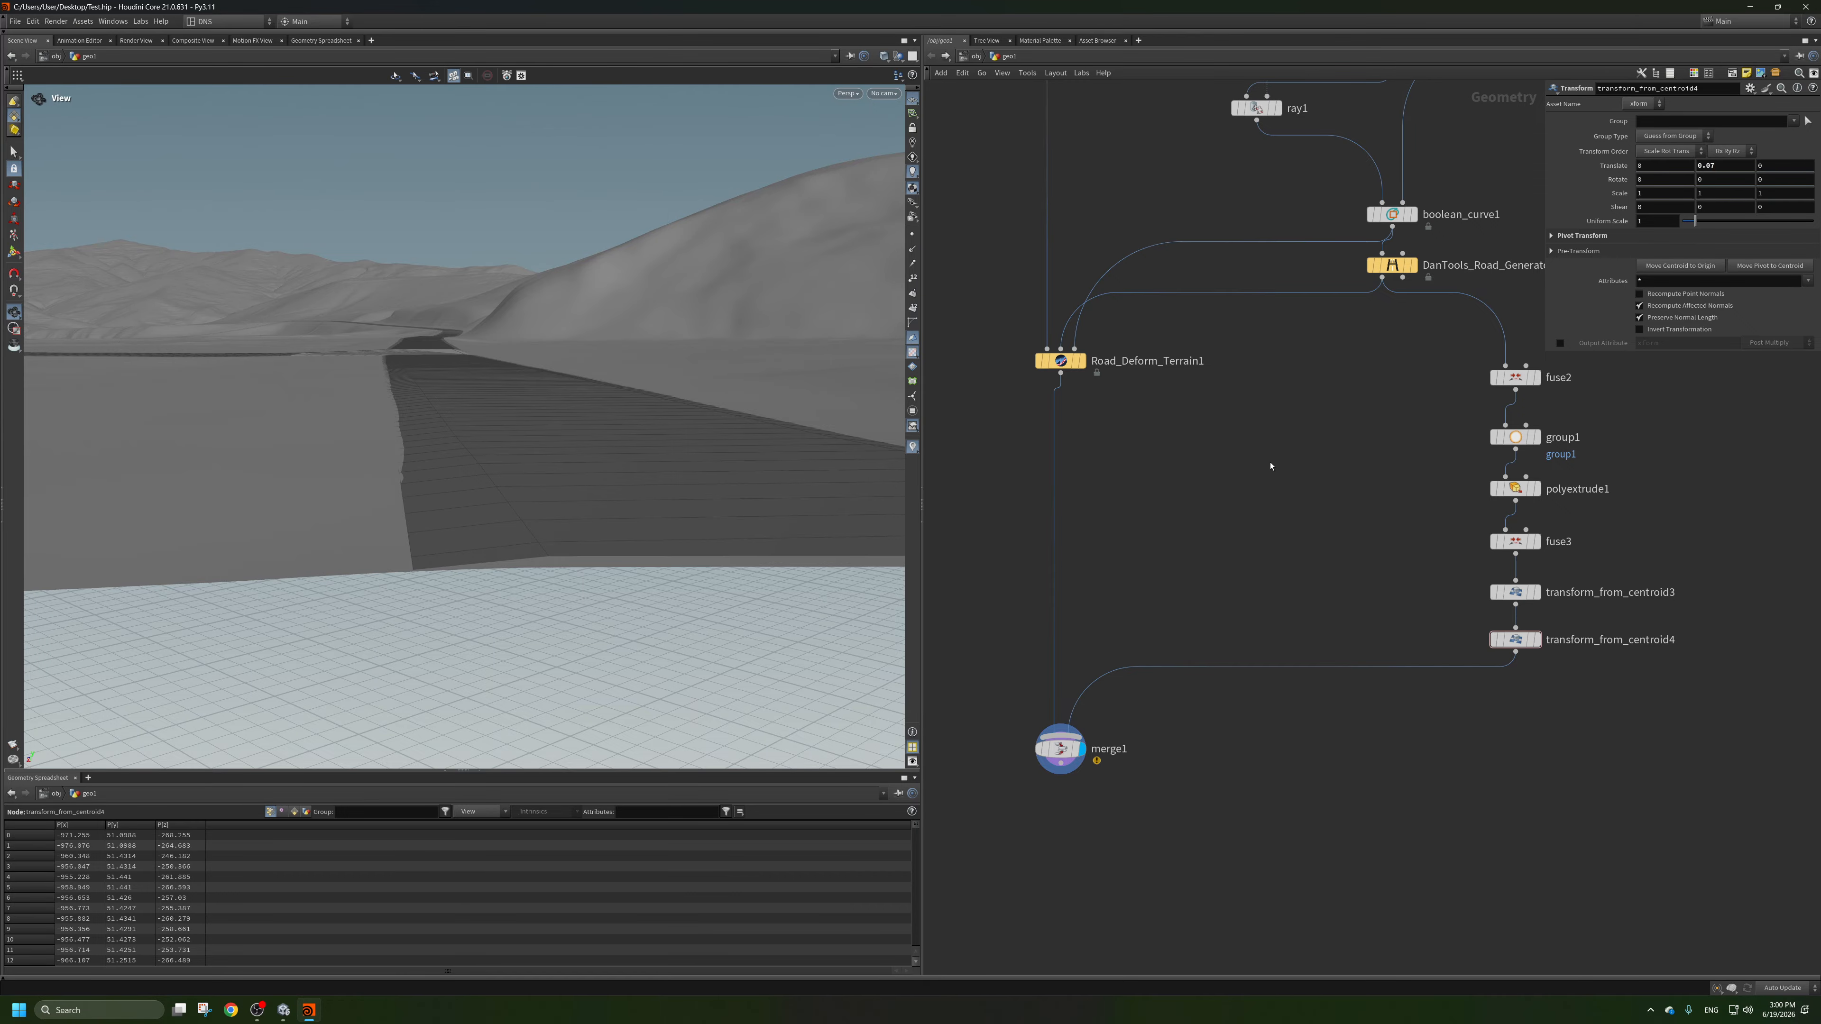
{"action": "left_click_drag", "start_coordinate": [517, 508], "coordinate": [496, 561]}
{"action": "right_click_drag", "start_coordinate": [496, 561], "coordinate": [572, 489]}
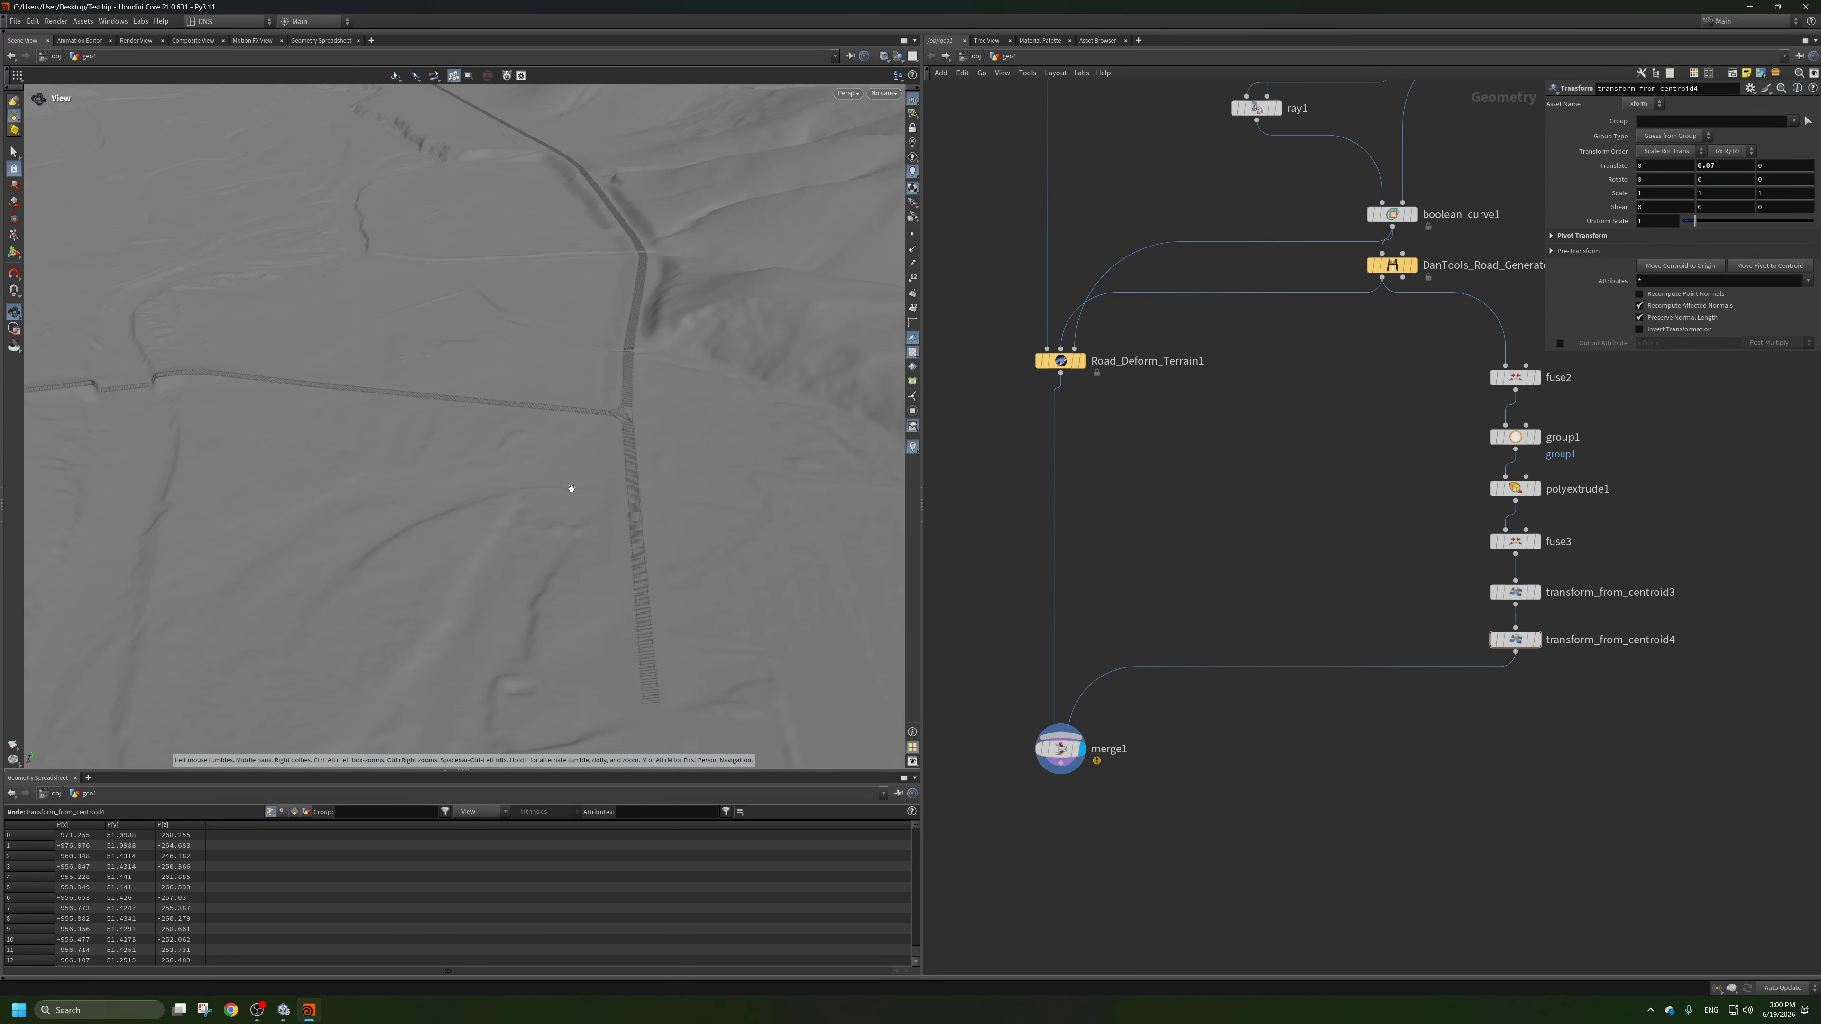
Check the roads and their junctions from above and save the scene file.
{"action": "middle_click_drag", "start_coordinate": [571, 488], "coordinate": [861, 502]}
{"action": "left_click_drag", "start_coordinate": [415, 402], "coordinate": [403, 442]}
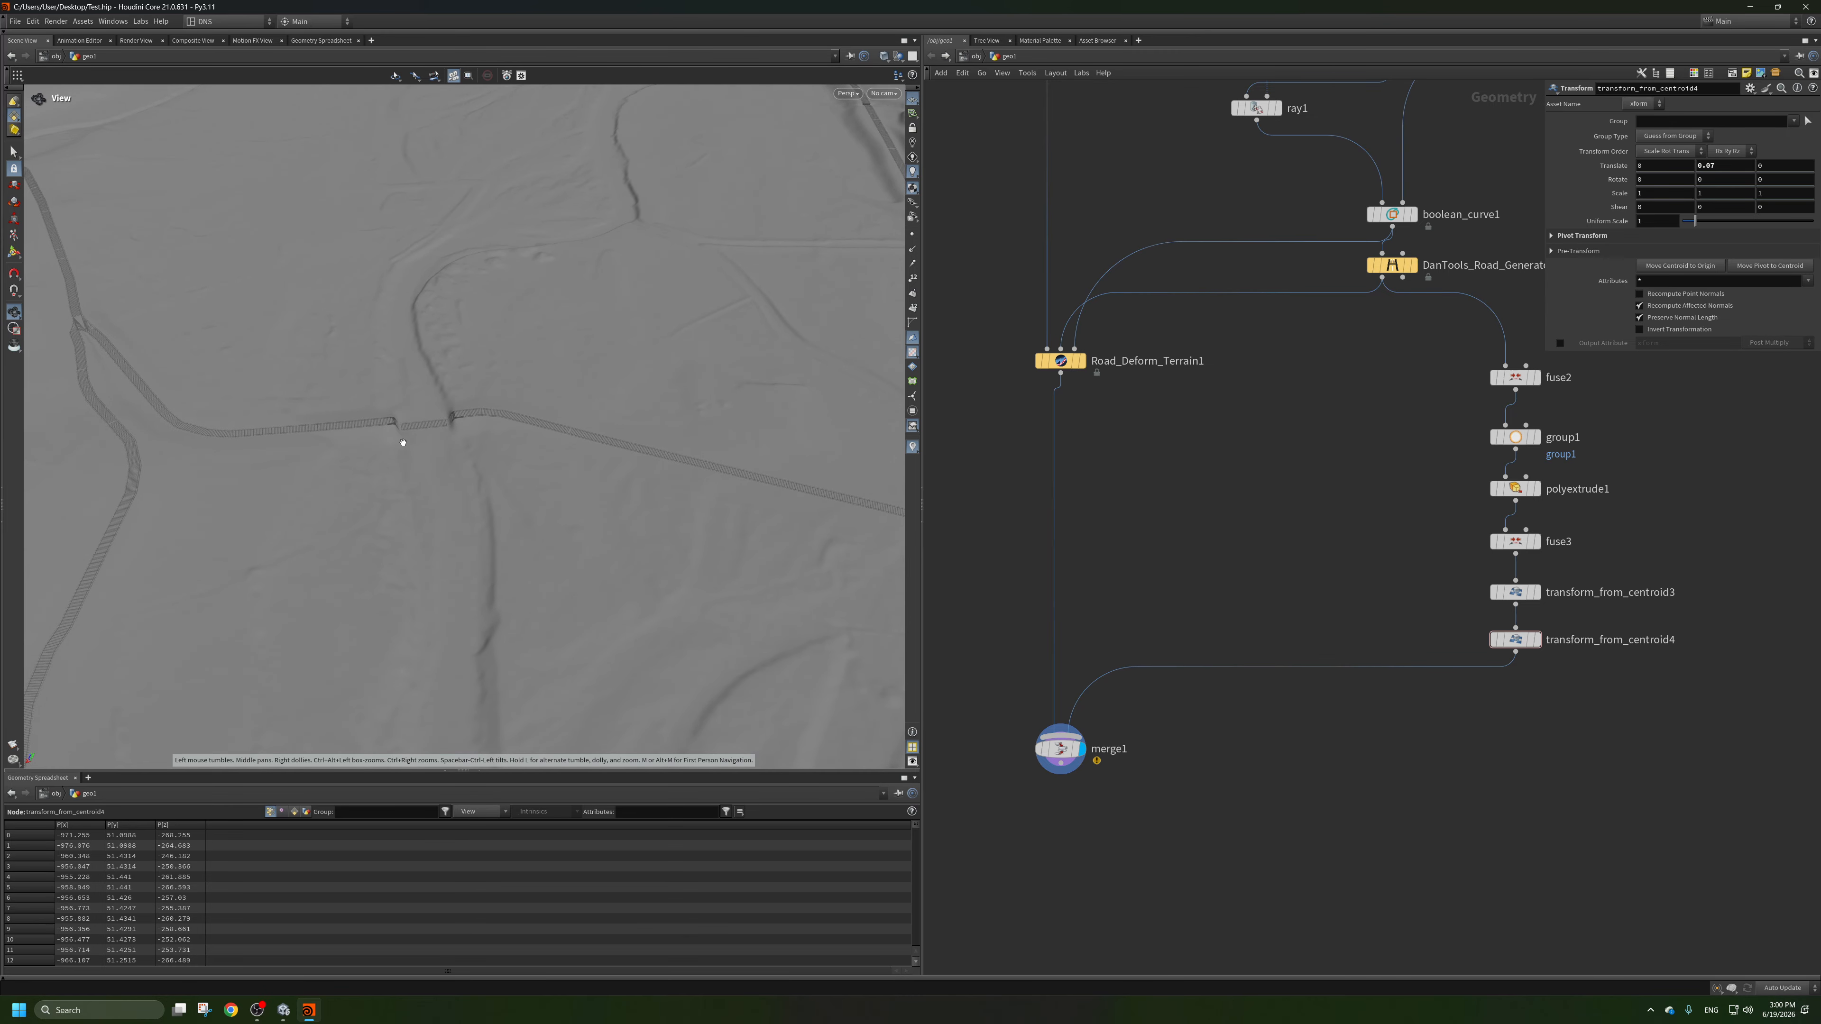
{"action": "middle_click_drag", "start_coordinate": [403, 443], "coordinate": [586, 471]}
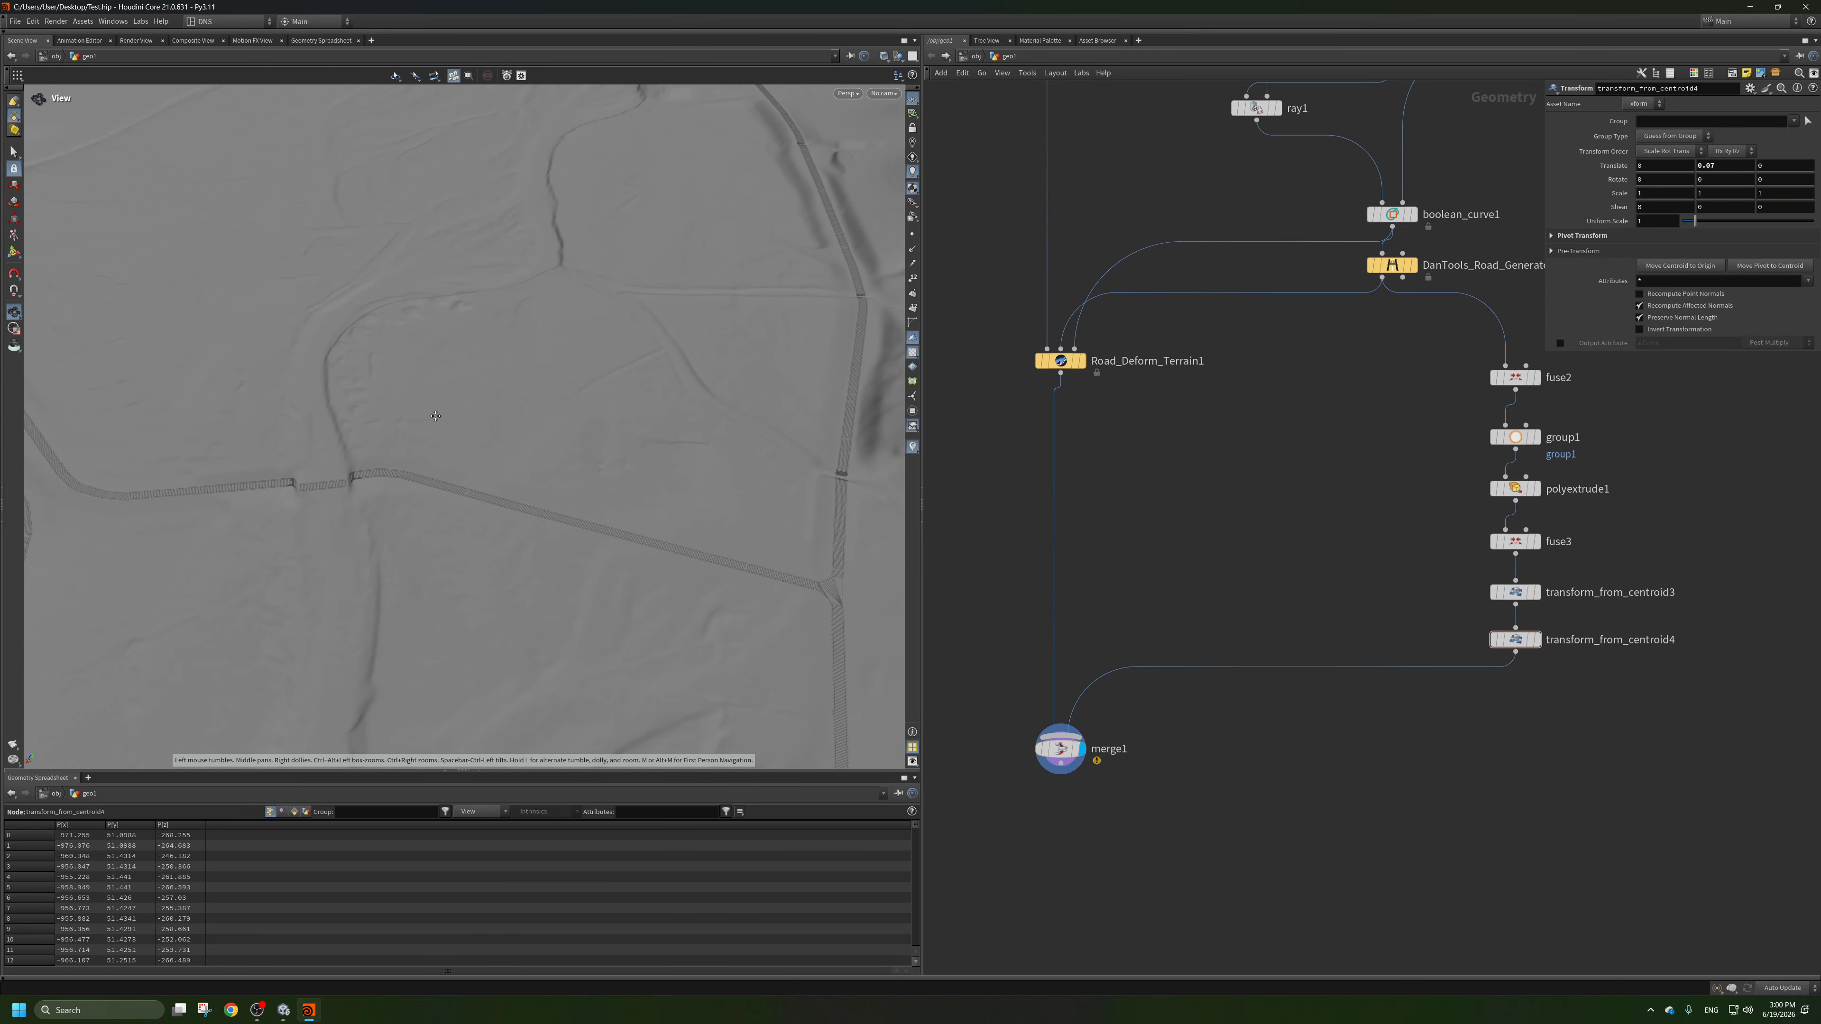
{"action": "key", "text": "ctrl+s"}
{"action": "scroll", "coordinate": [1121, 540], "scroll_direction": "down", "scroll_amount": 3}
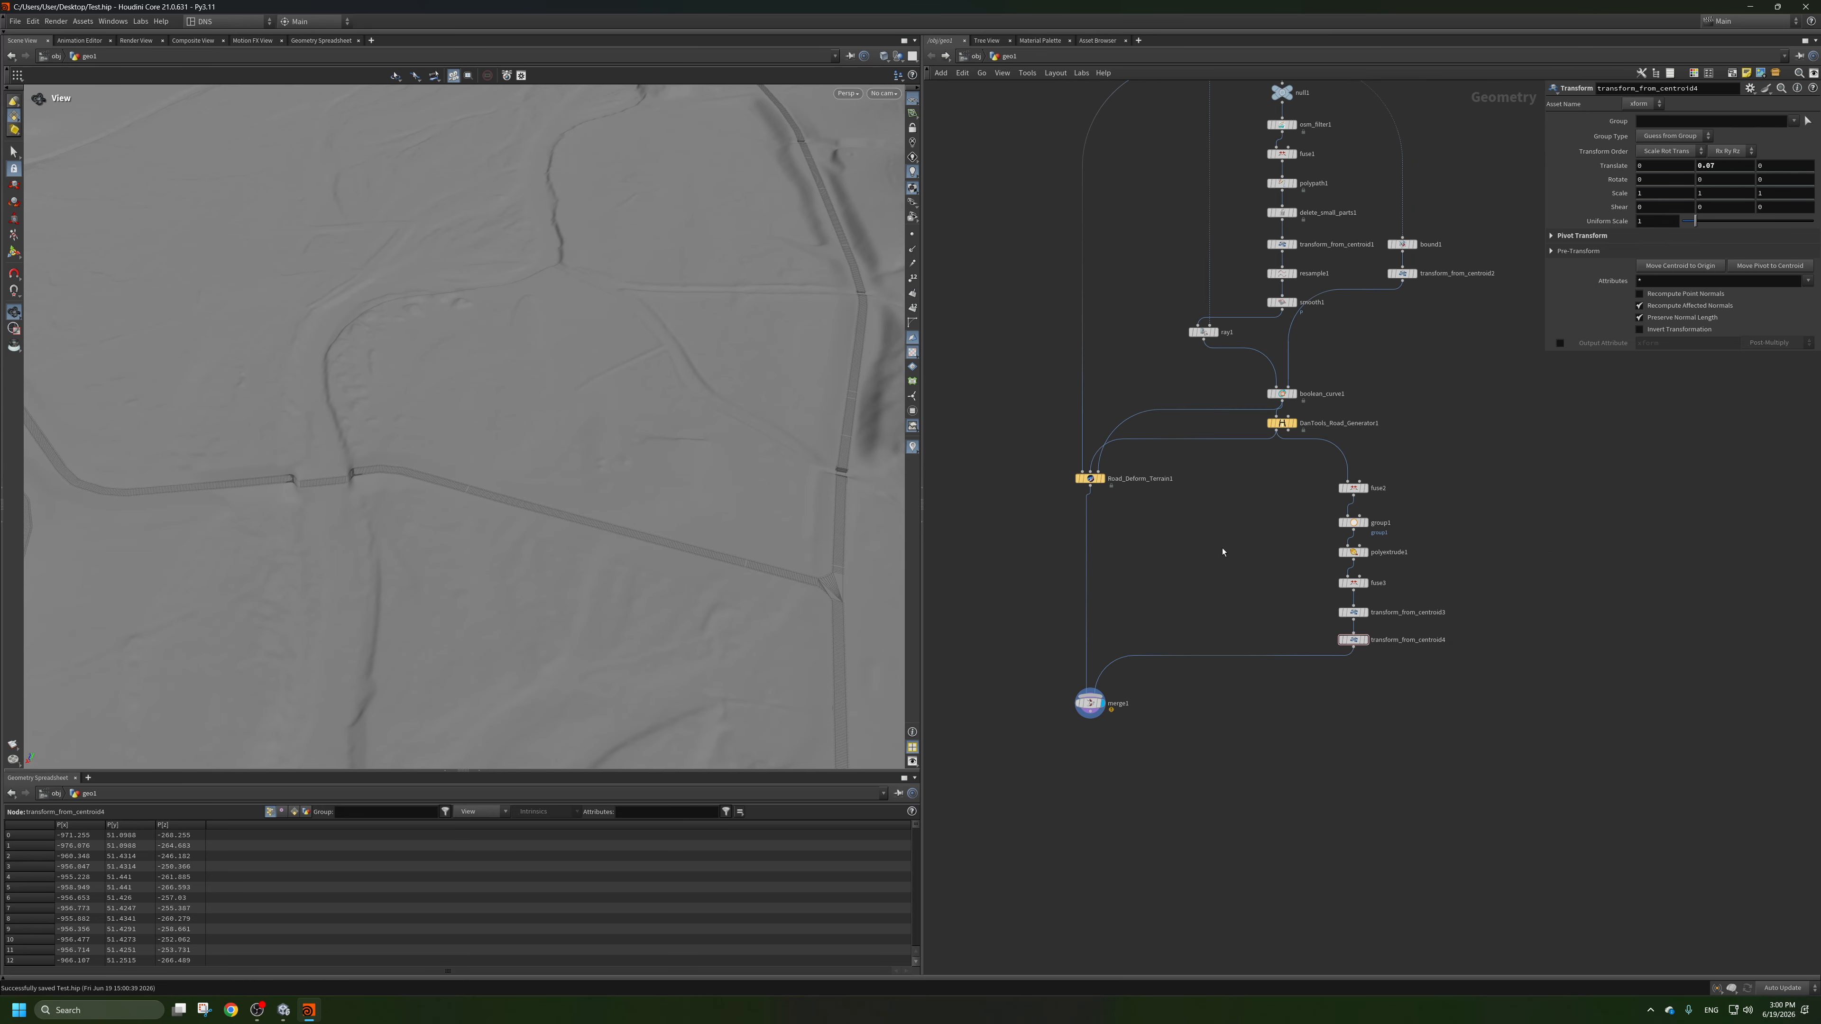
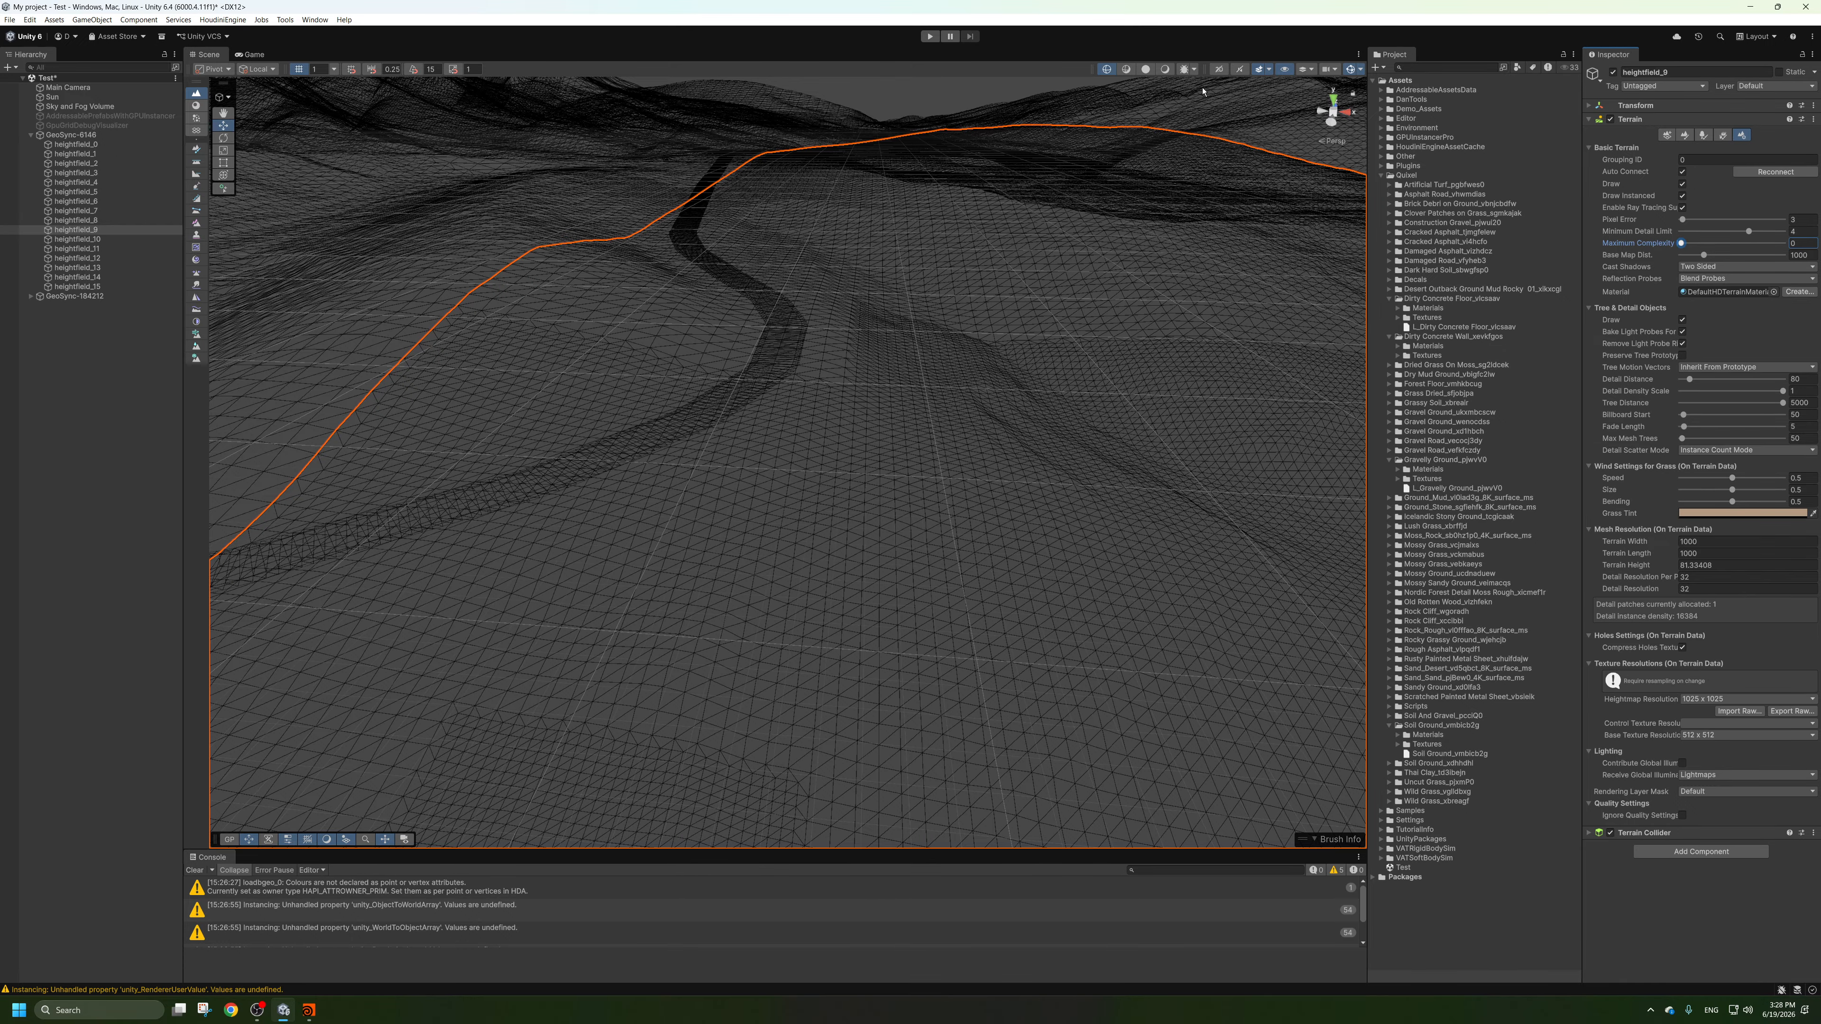
Switch to the Unity scene's shaded view and examine how the roads sit on the terrain, both close up and from afar.
{"action": "left_click", "coordinate": [1165, 69]}
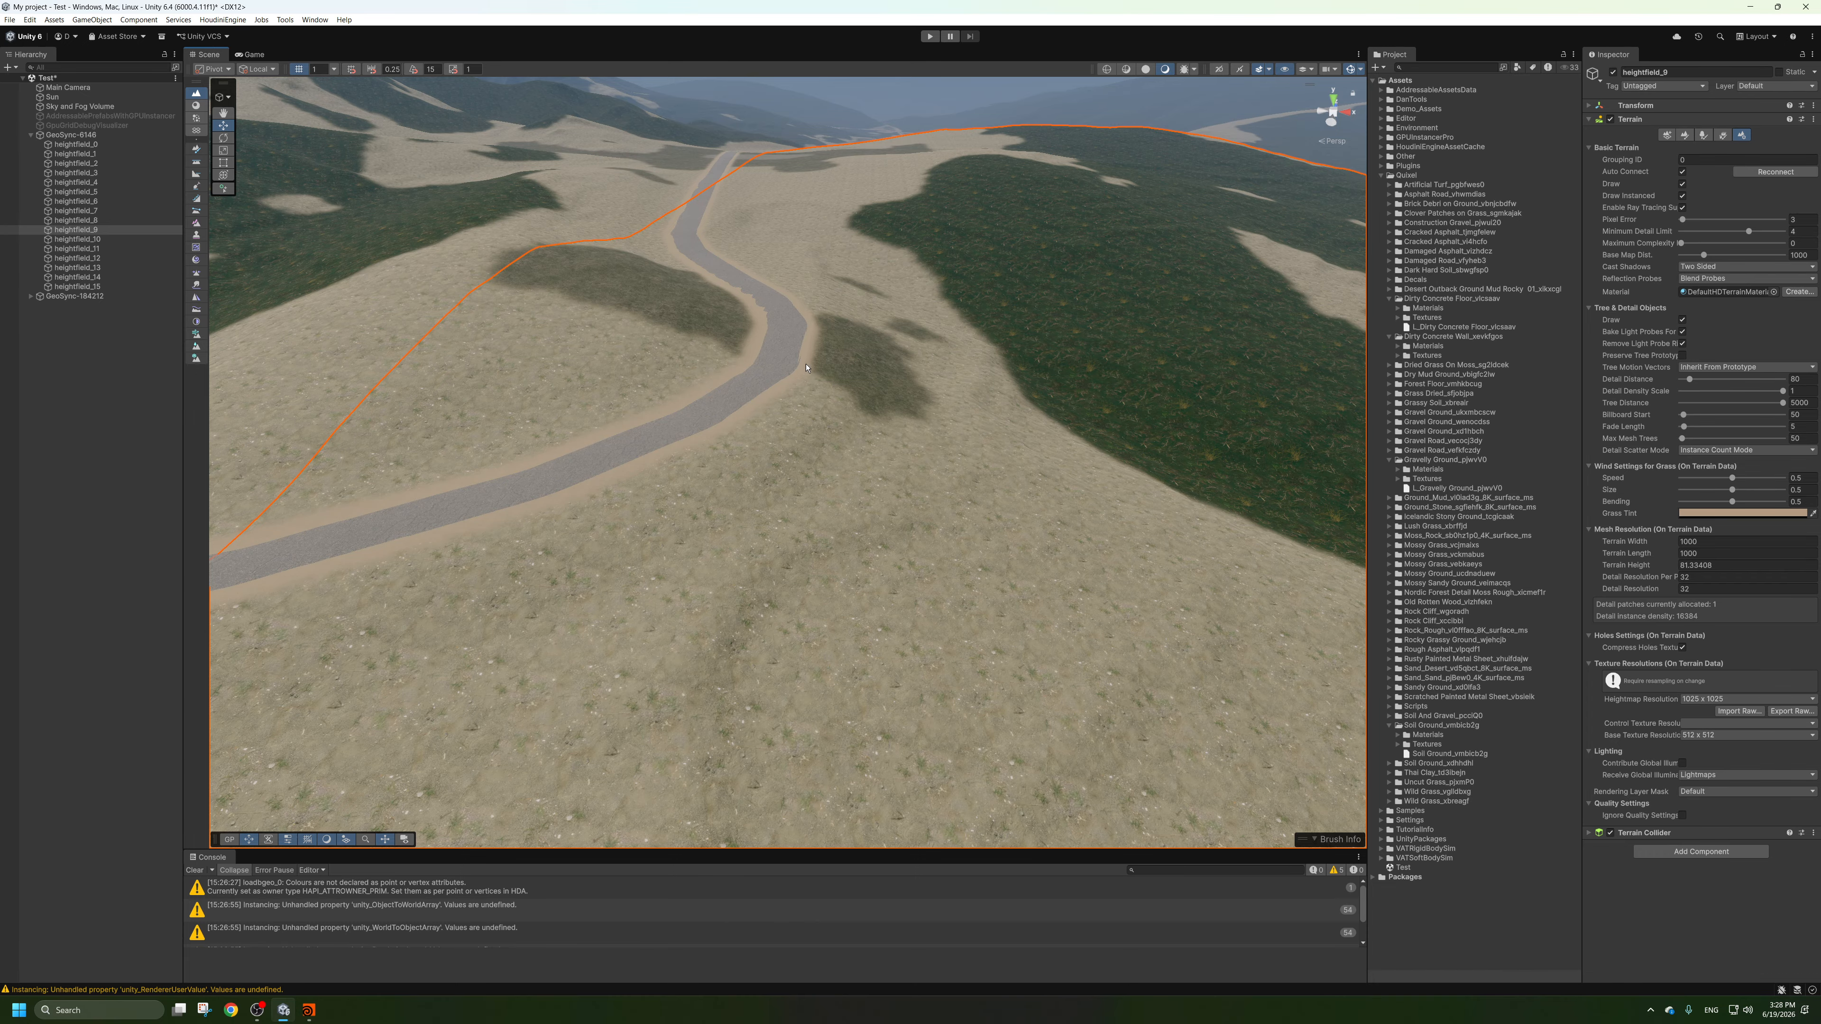
{"action": "scroll", "coordinate": [806, 368], "scroll_direction": "down", "scroll_amount": 10}
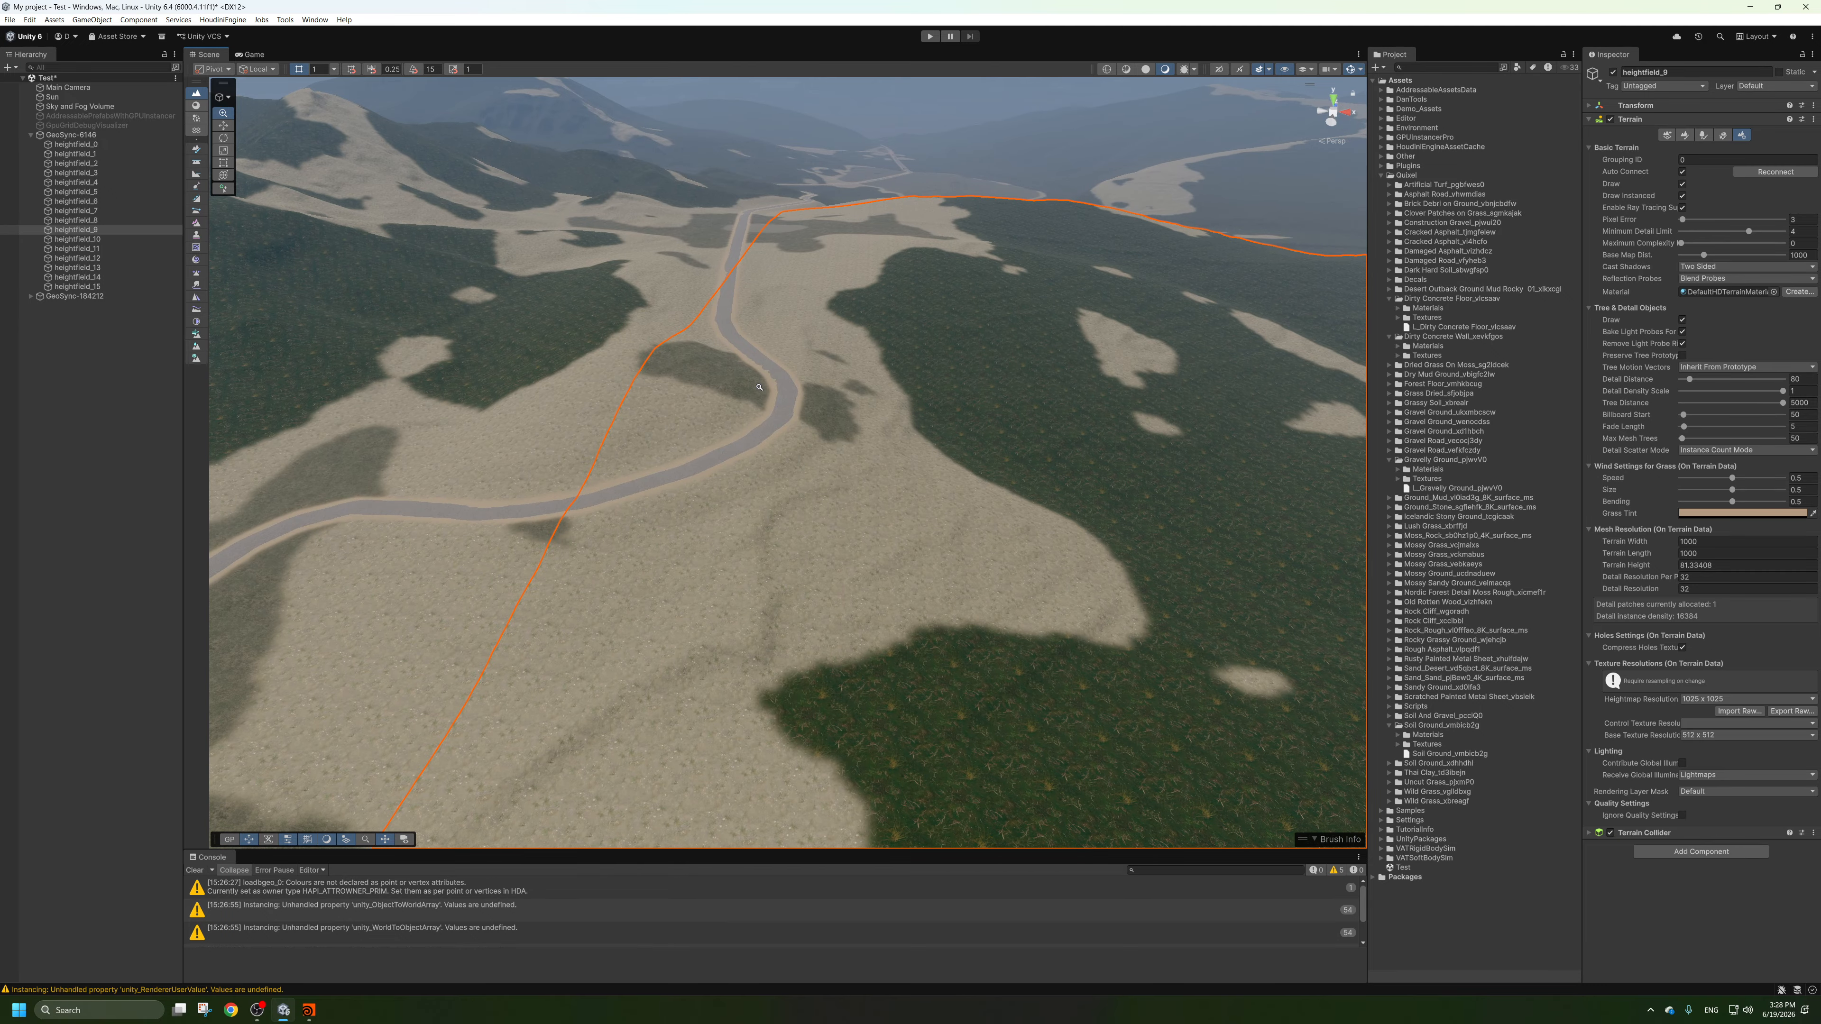
{"action": "scroll", "coordinate": [759, 387], "scroll_direction": "up", "scroll_amount": 10}
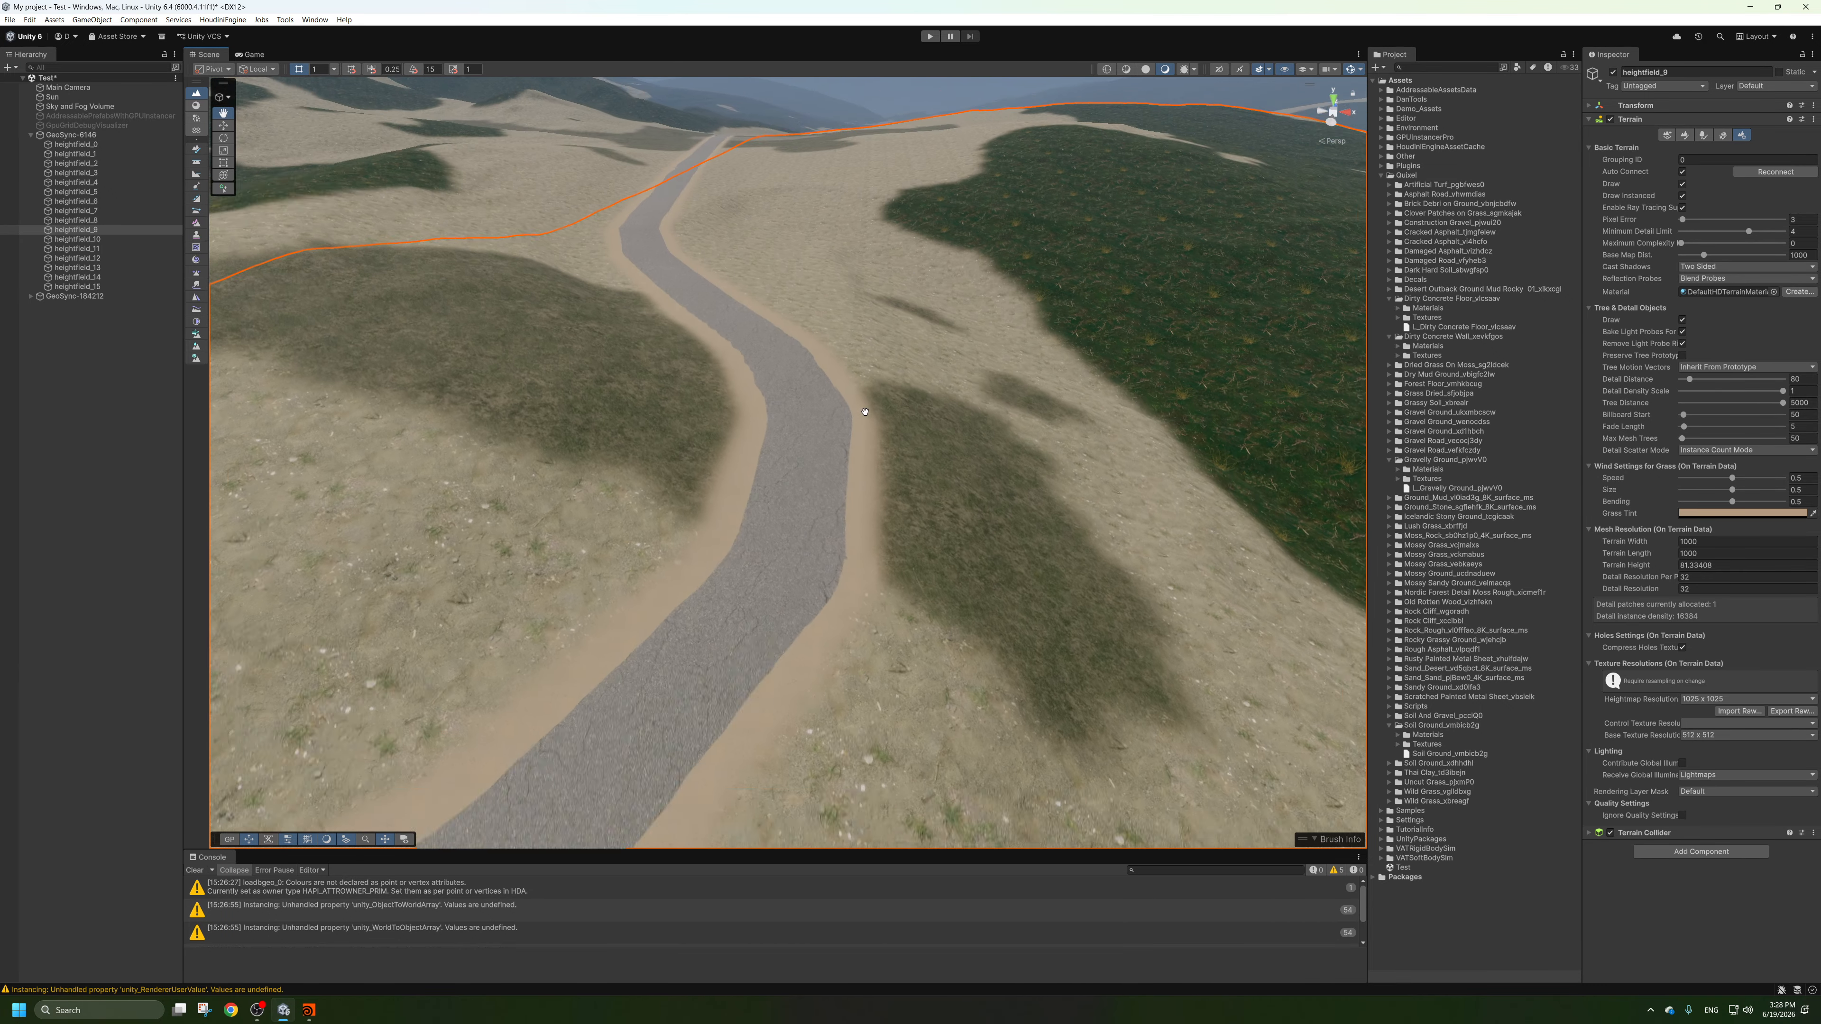
{"action": "scroll", "coordinate": [865, 412], "scroll_direction": "up", "scroll_amount": 5}
{"action": "scroll", "coordinate": [580, 507], "scroll_direction": "down", "scroll_amount": 15}
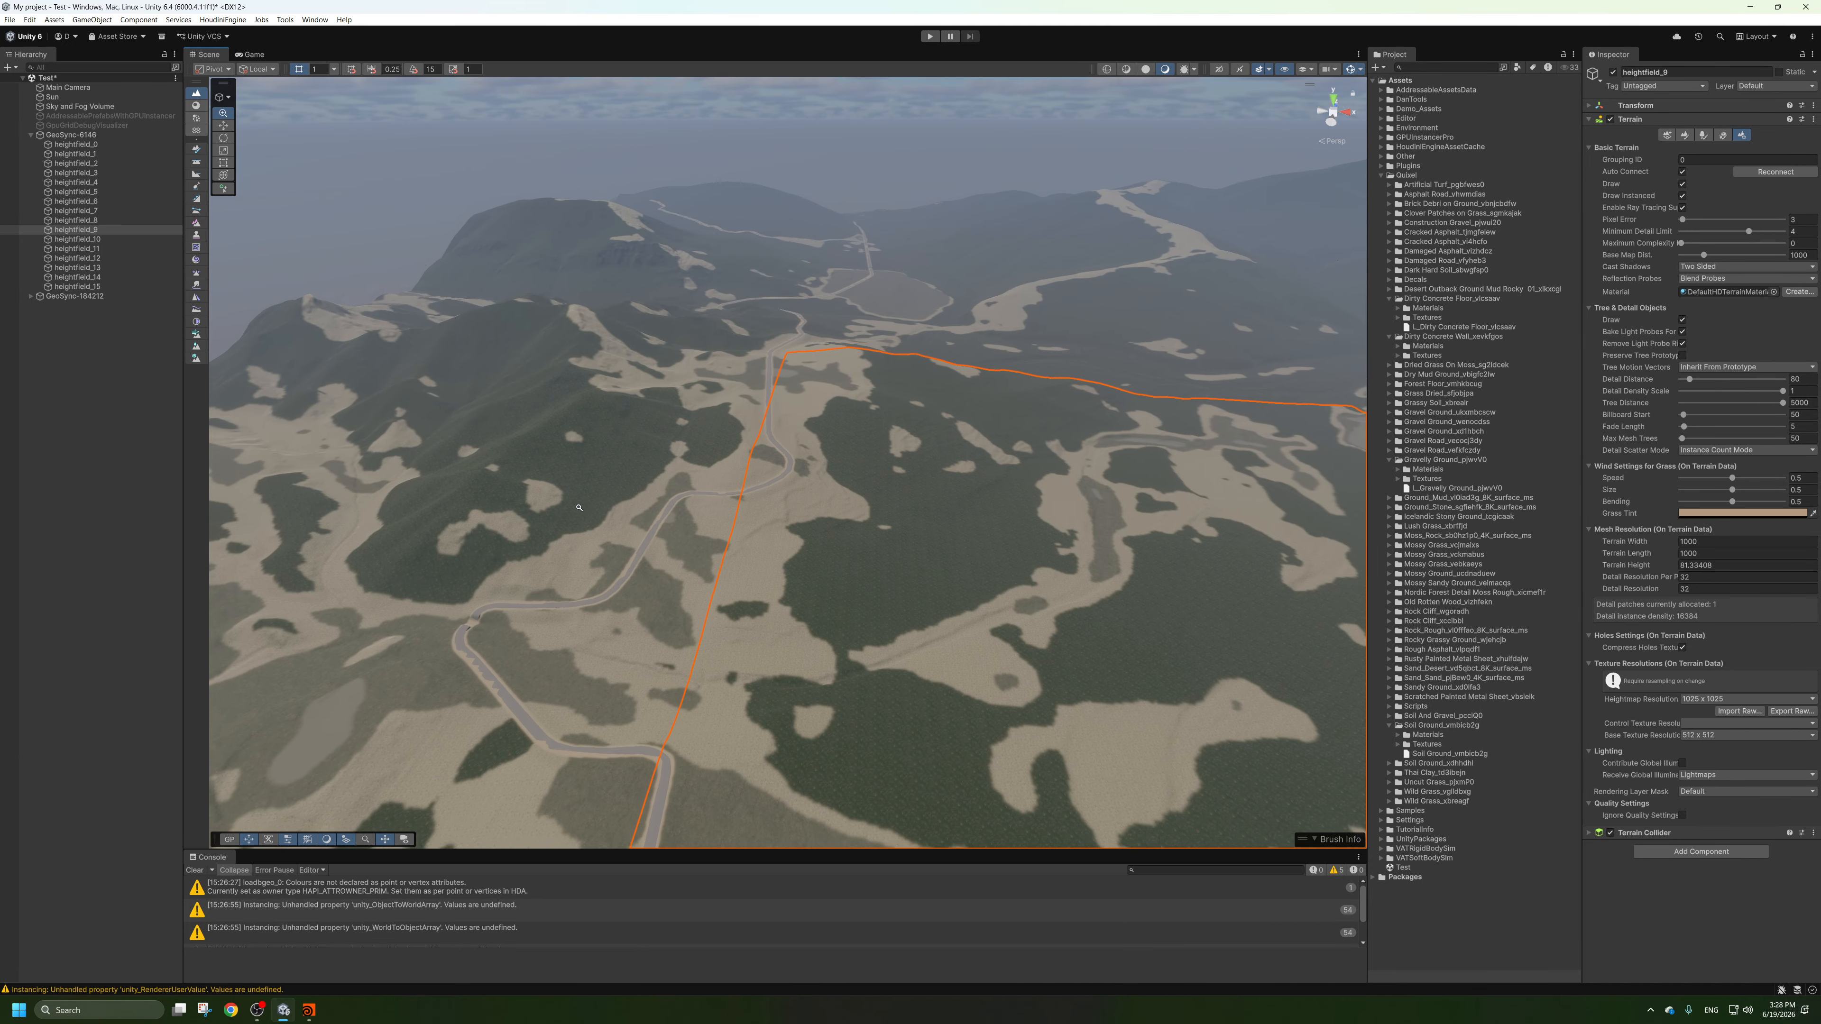
{"action": "scroll", "coordinate": [580, 507], "scroll_direction": "up", "scroll_amount": 10}
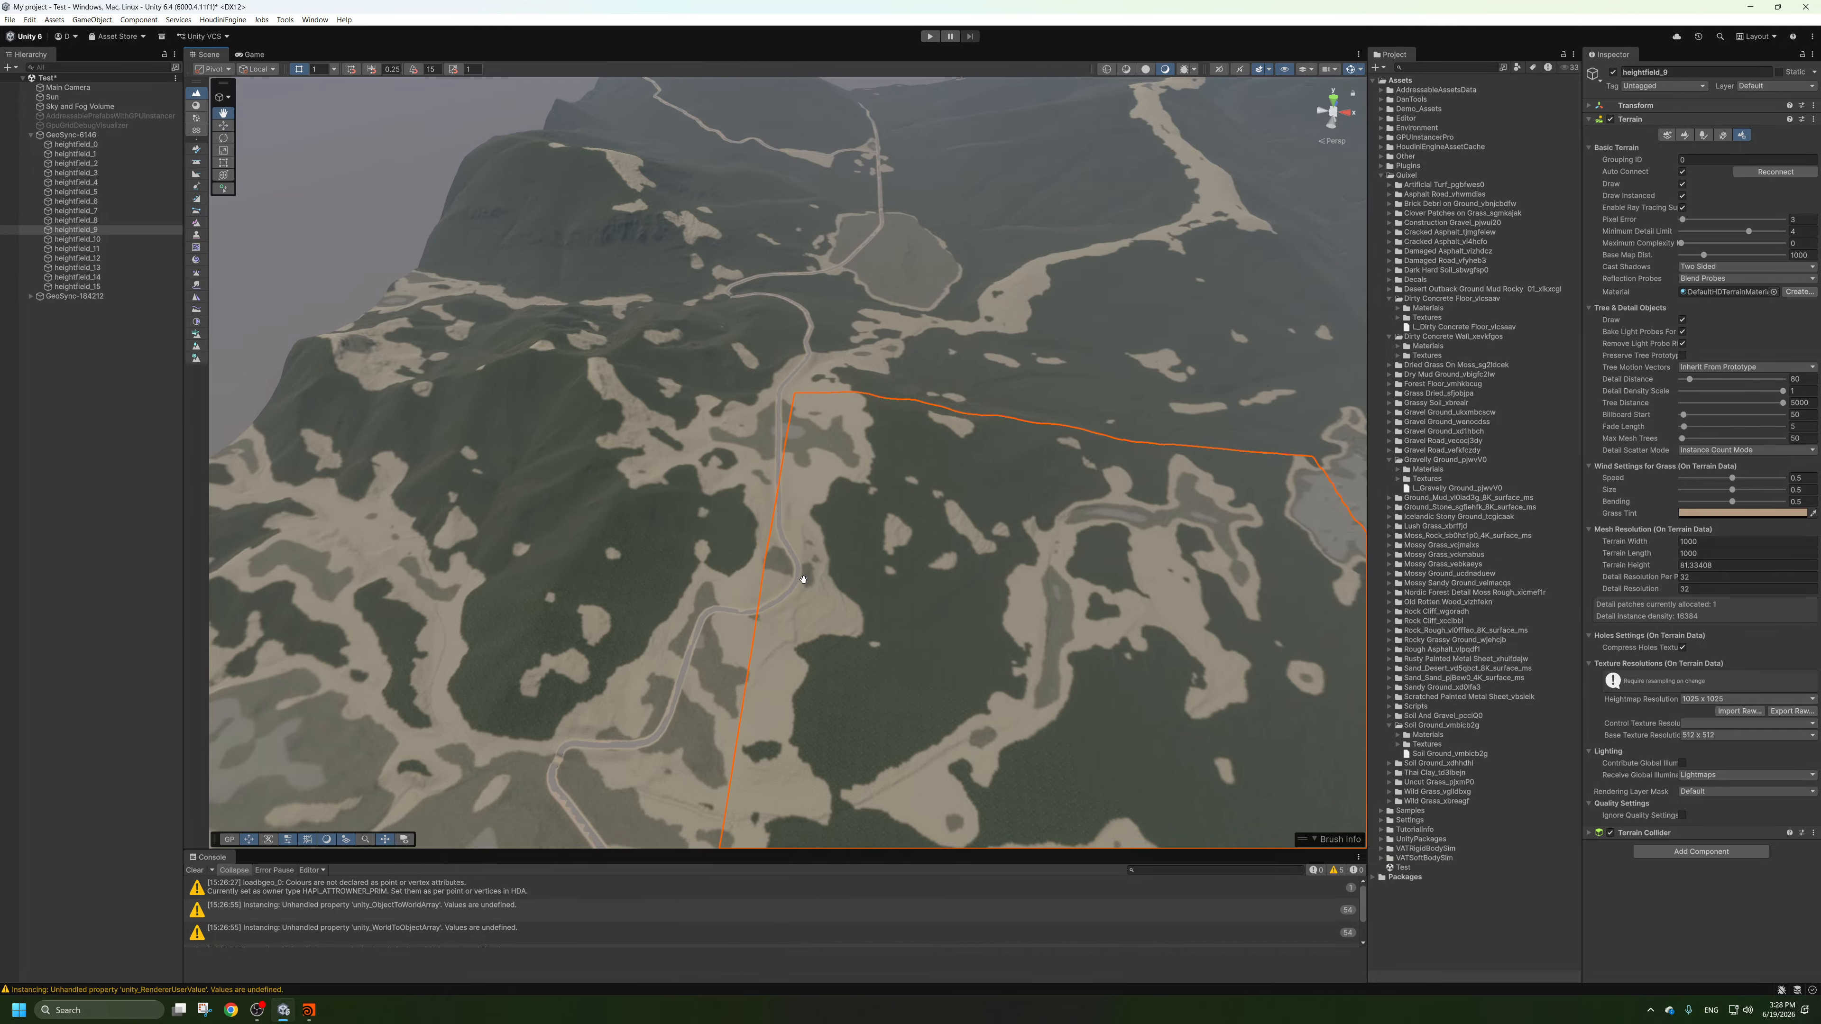
{"action": "scroll", "coordinate": [803, 579], "scroll_direction": "down", "scroll_amount": 10}
{"action": "key", "text": "w"}
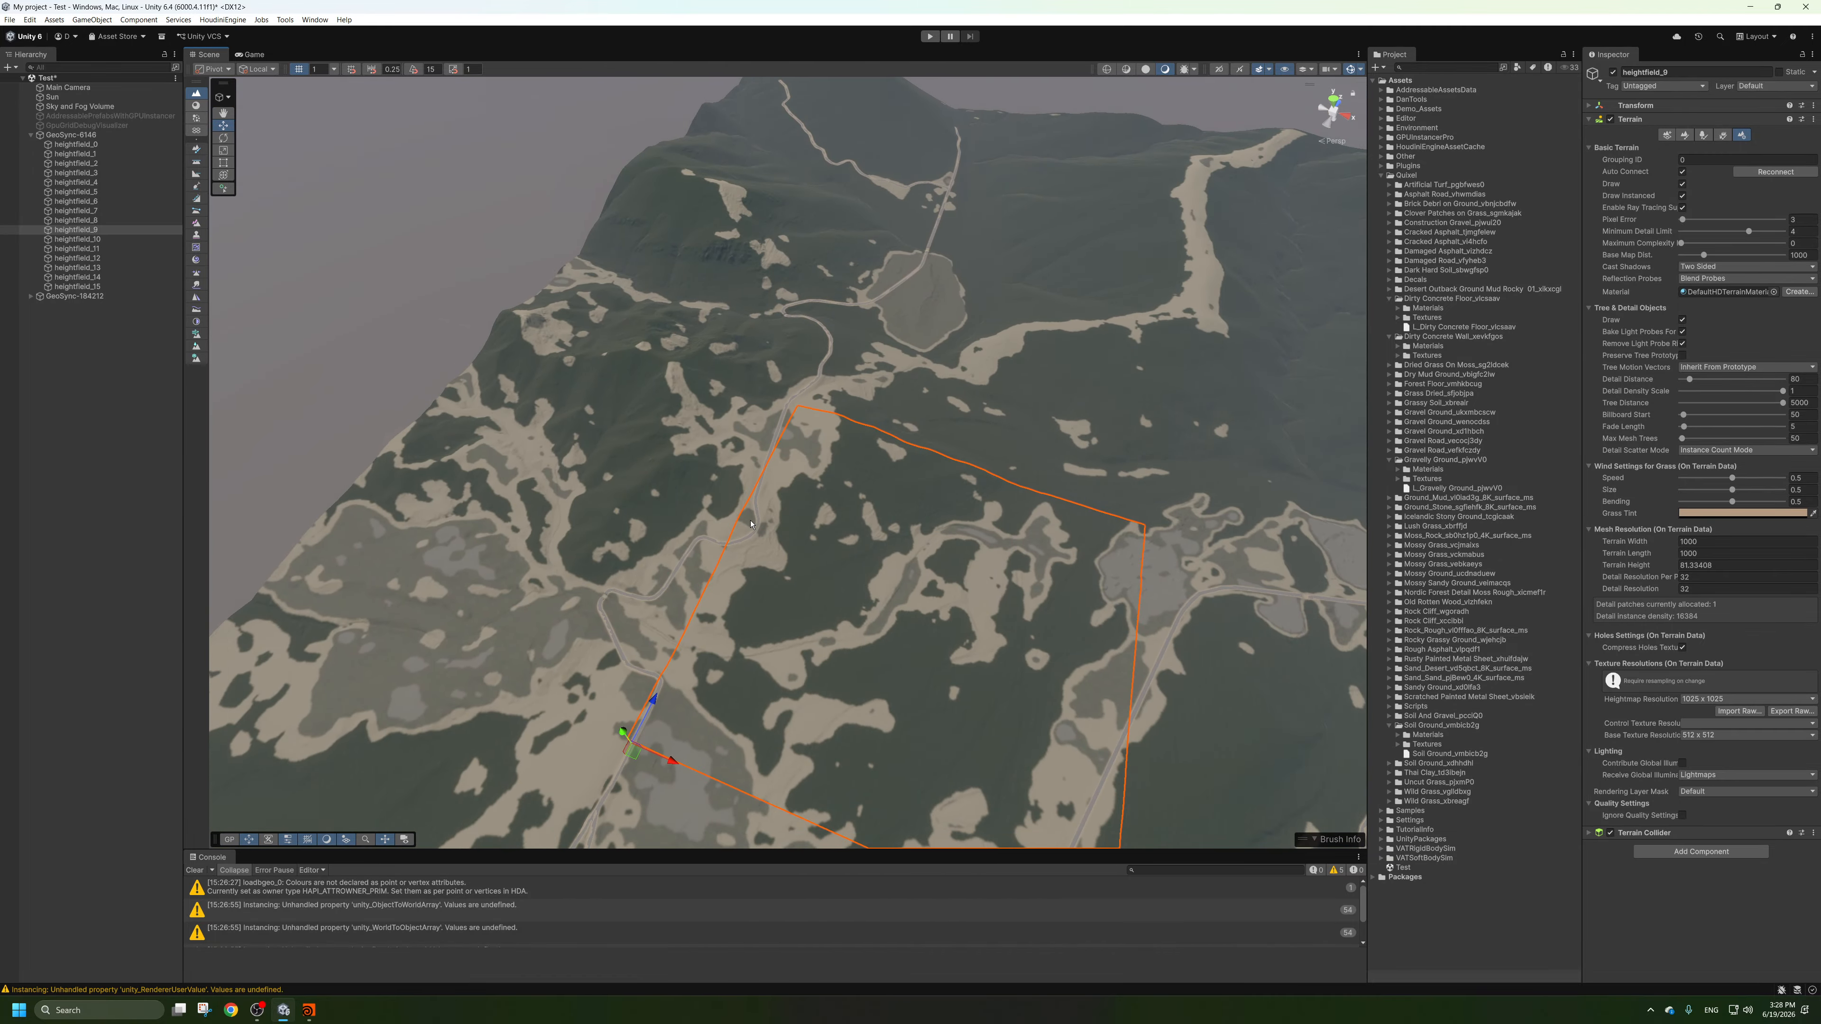
{"action": "scroll", "coordinate": [750, 524], "scroll_direction": "up", "scroll_amount": 5}
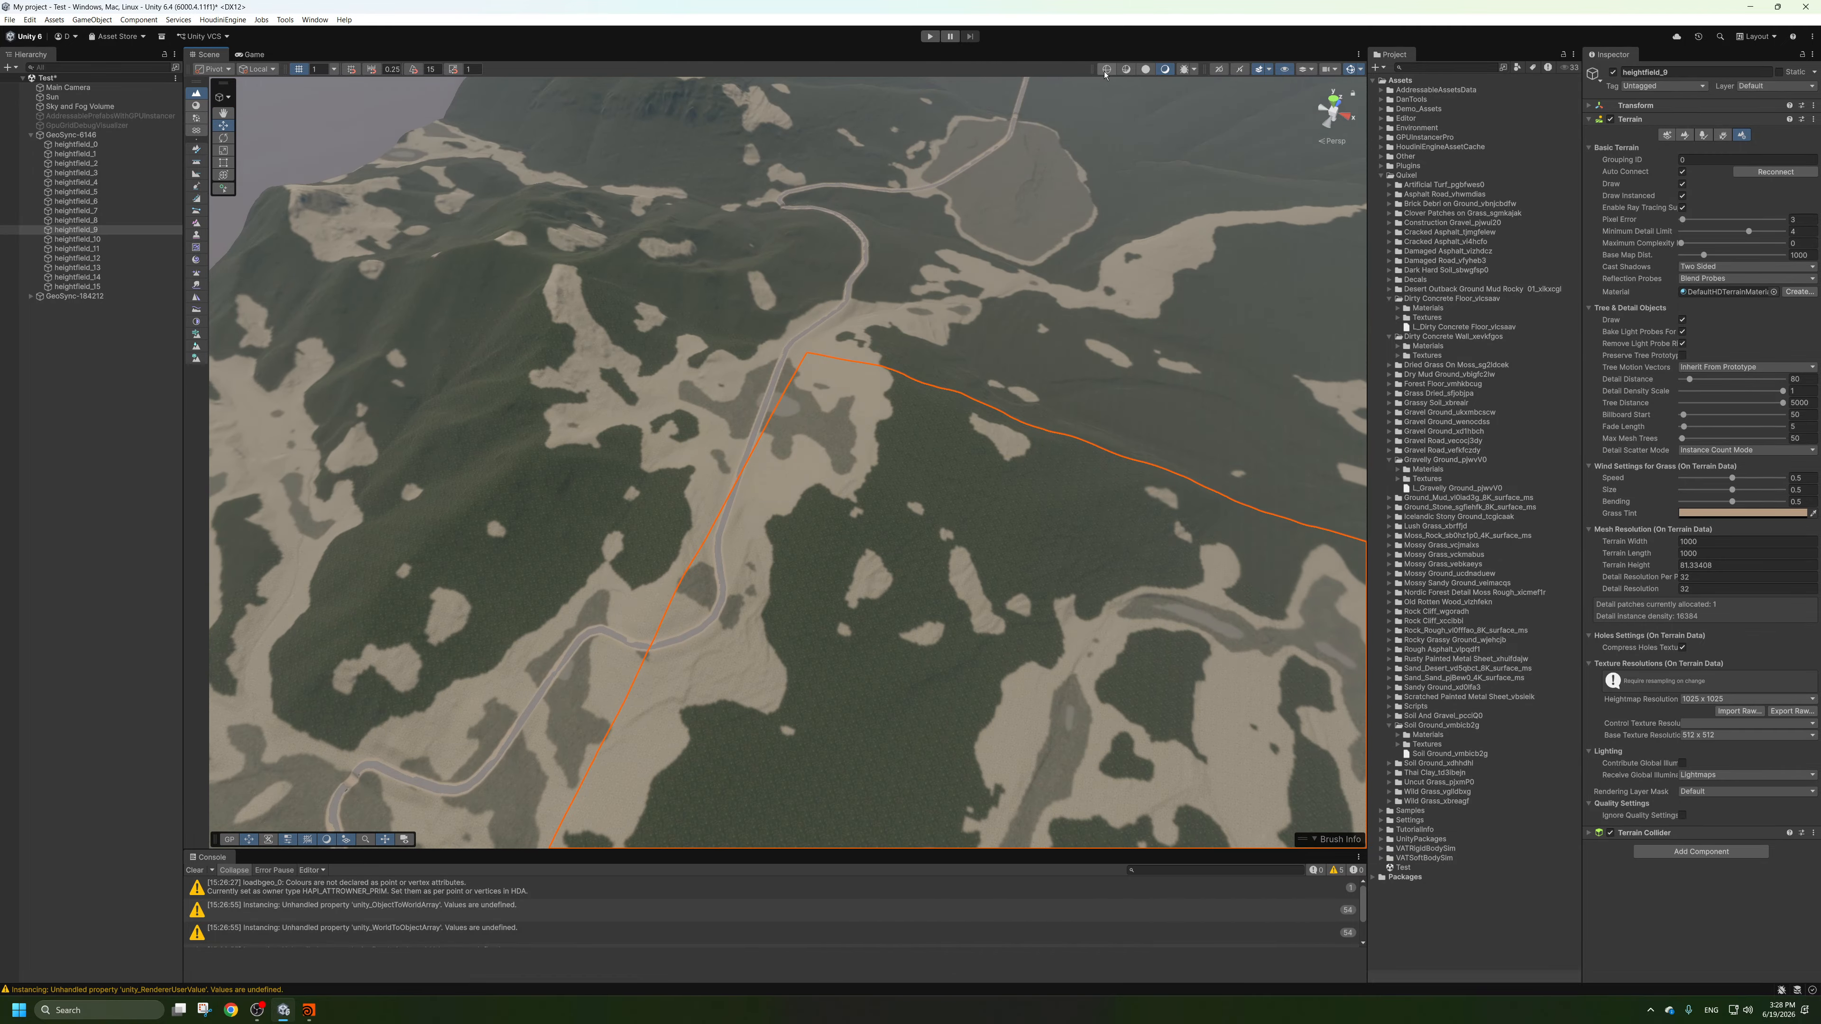
Show the terrain as wireframe and set heightfield_9's Minimum Detail Limit to 0 and Pixel Error to 5.
{"action": "left_click", "coordinate": [1106, 70]}
{"action": "right_click_drag", "start_coordinate": [857, 421], "coordinate": [617, 495], "text": "alt"}
{"action": "left_click_drag", "start_coordinate": [1748, 232], "coordinate": [1682, 249]}
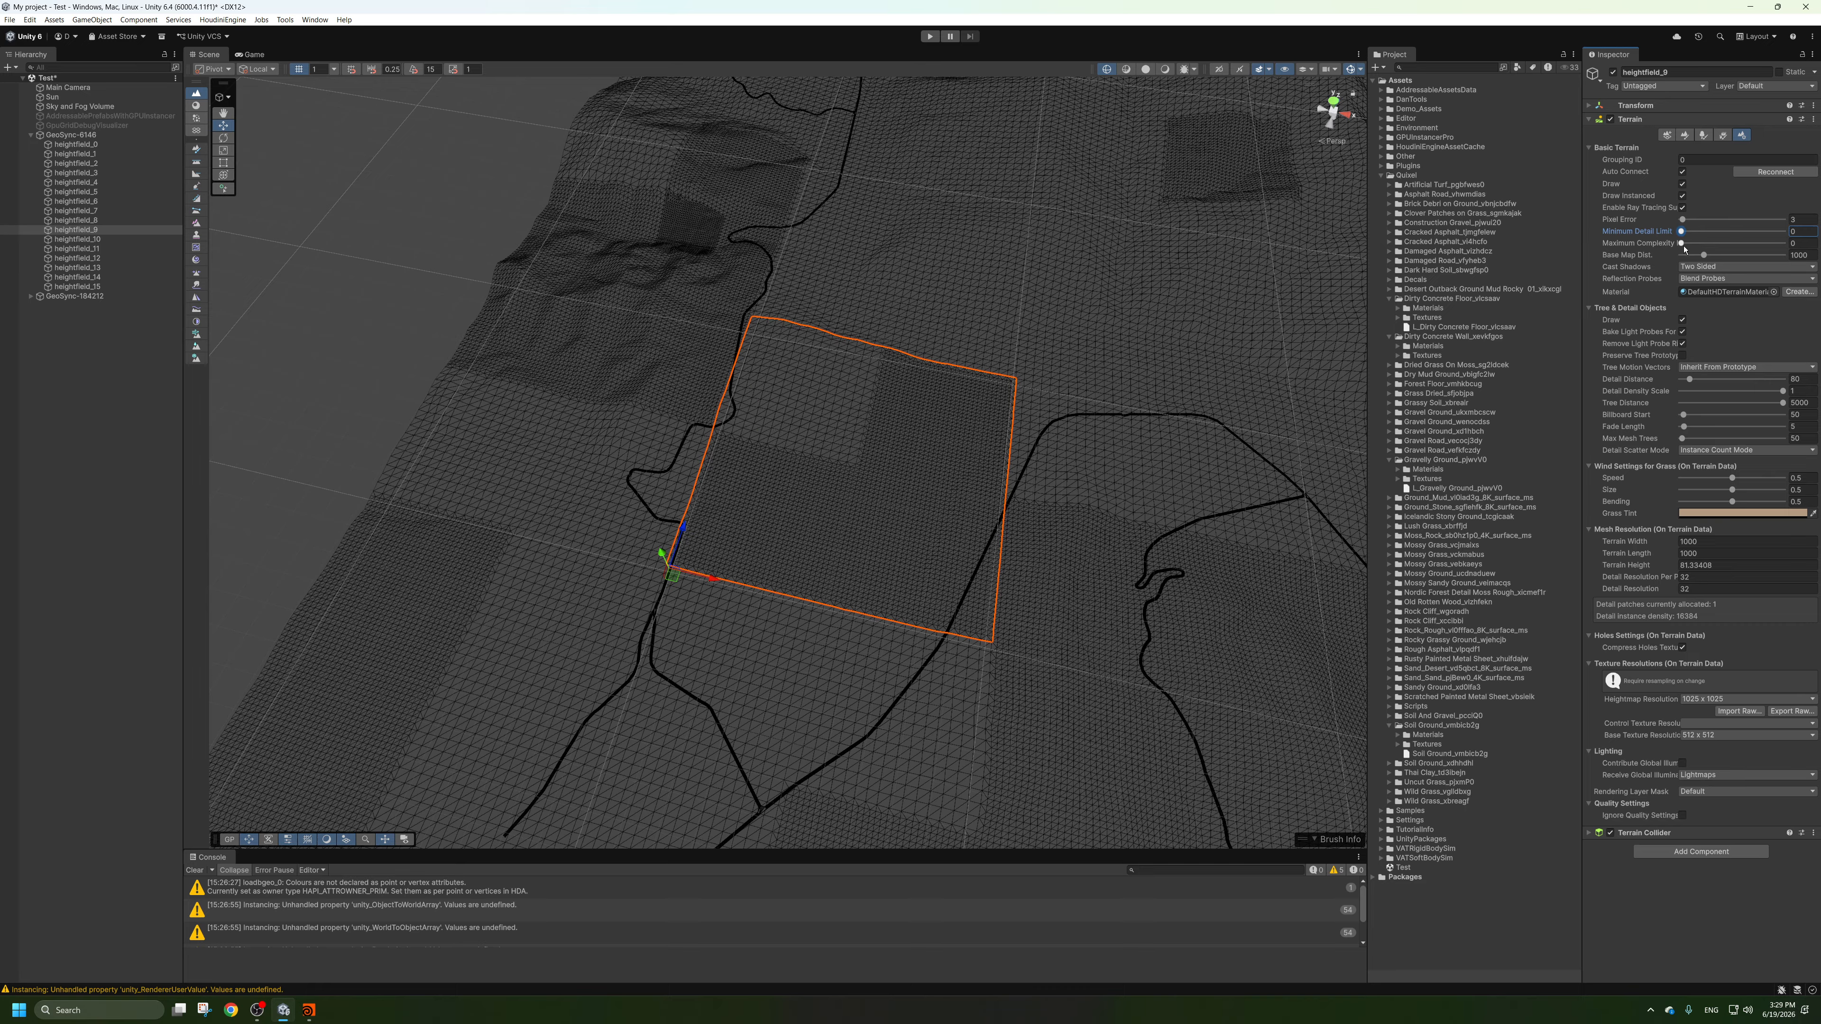
{"action": "key", "text": "shift+Tab"}
{"action": "type", "text": "5"}
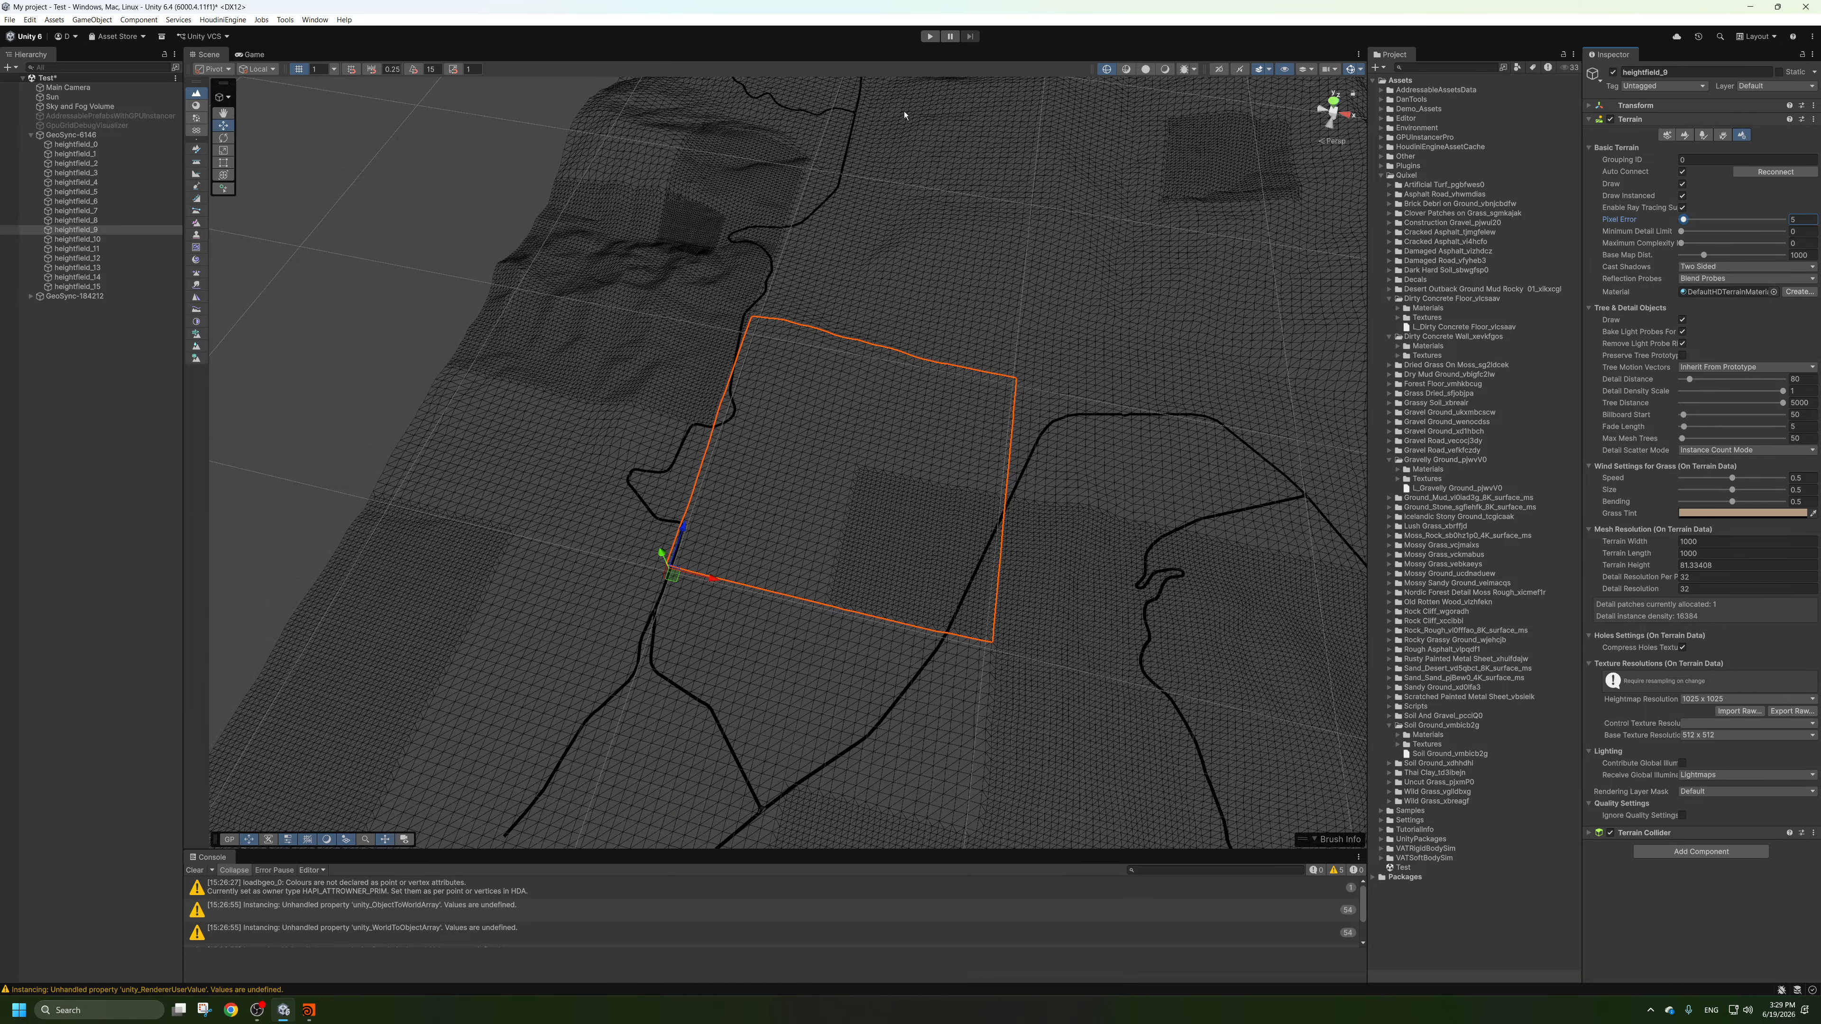
Check the selected tile's mesh density up close, and return to shaded view to inspect its winding road.
{"action": "scroll", "coordinate": [1183, 430], "scroll_direction": "up", "scroll_amount": 8}
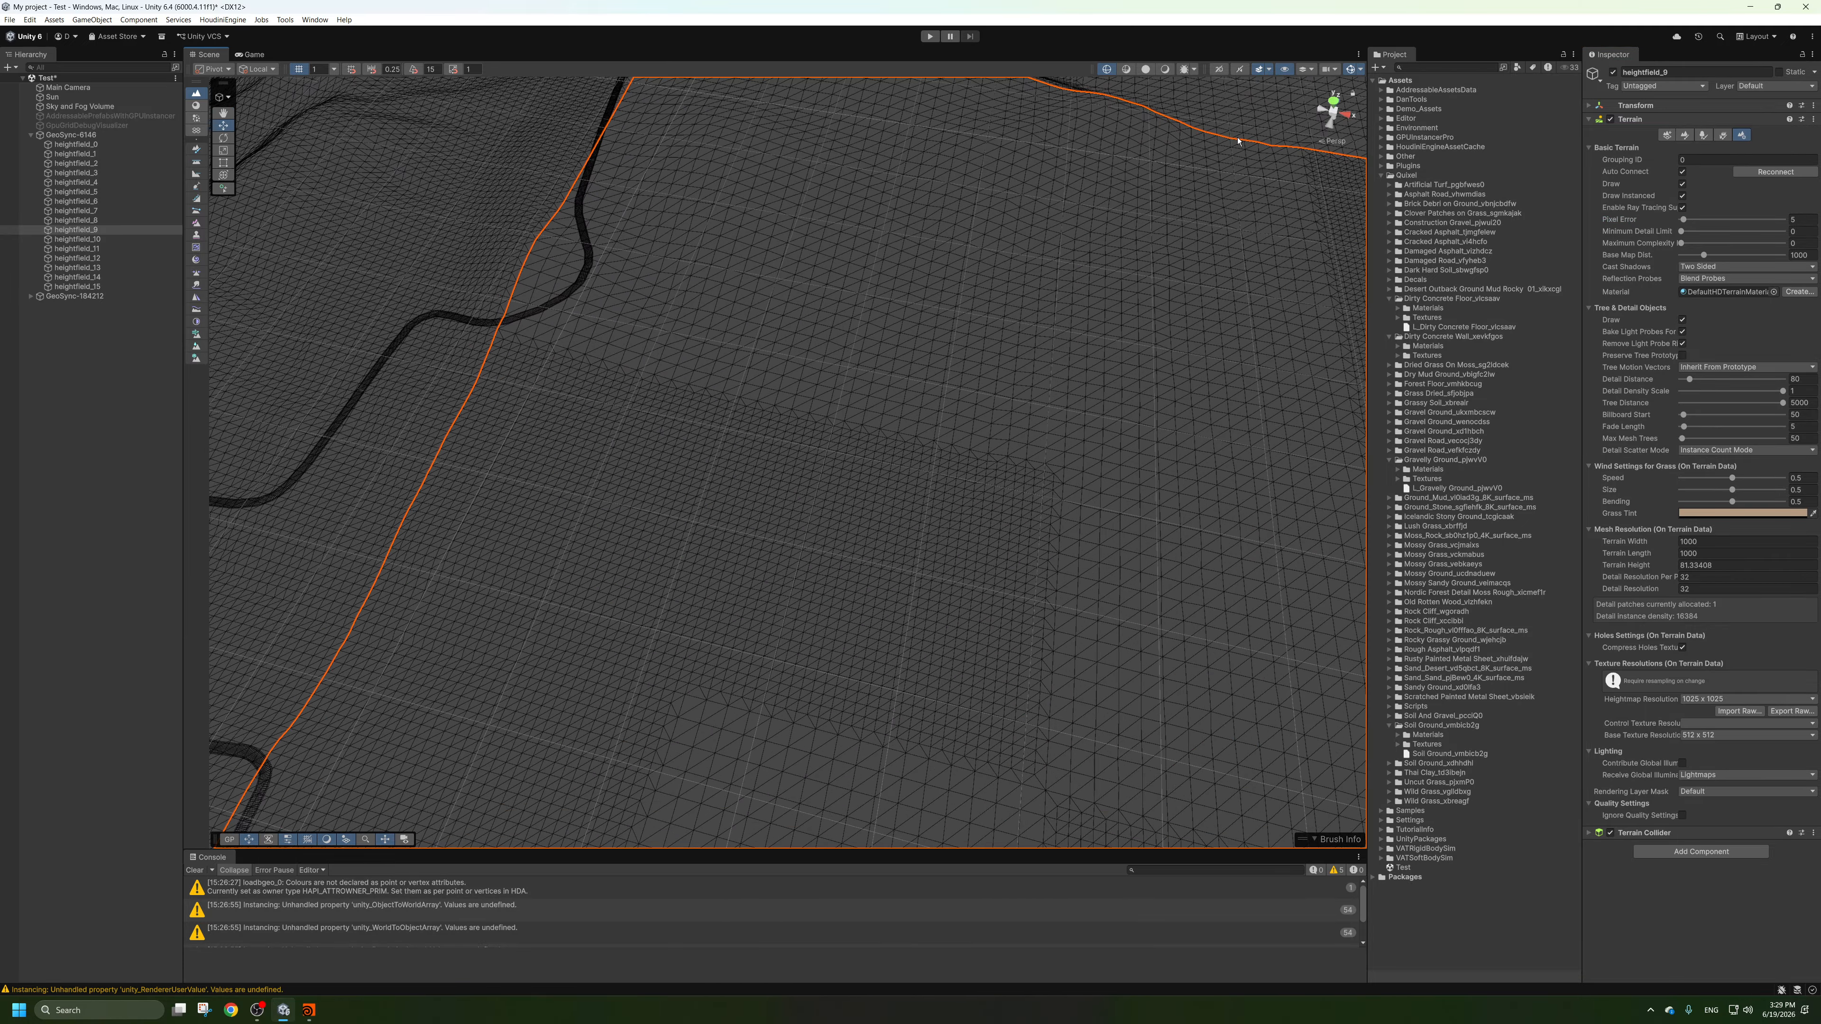
{"action": "left_click", "coordinate": [1164, 69]}
{"action": "scroll", "coordinate": [722, 388], "scroll_direction": "down", "scroll_amount": 6}
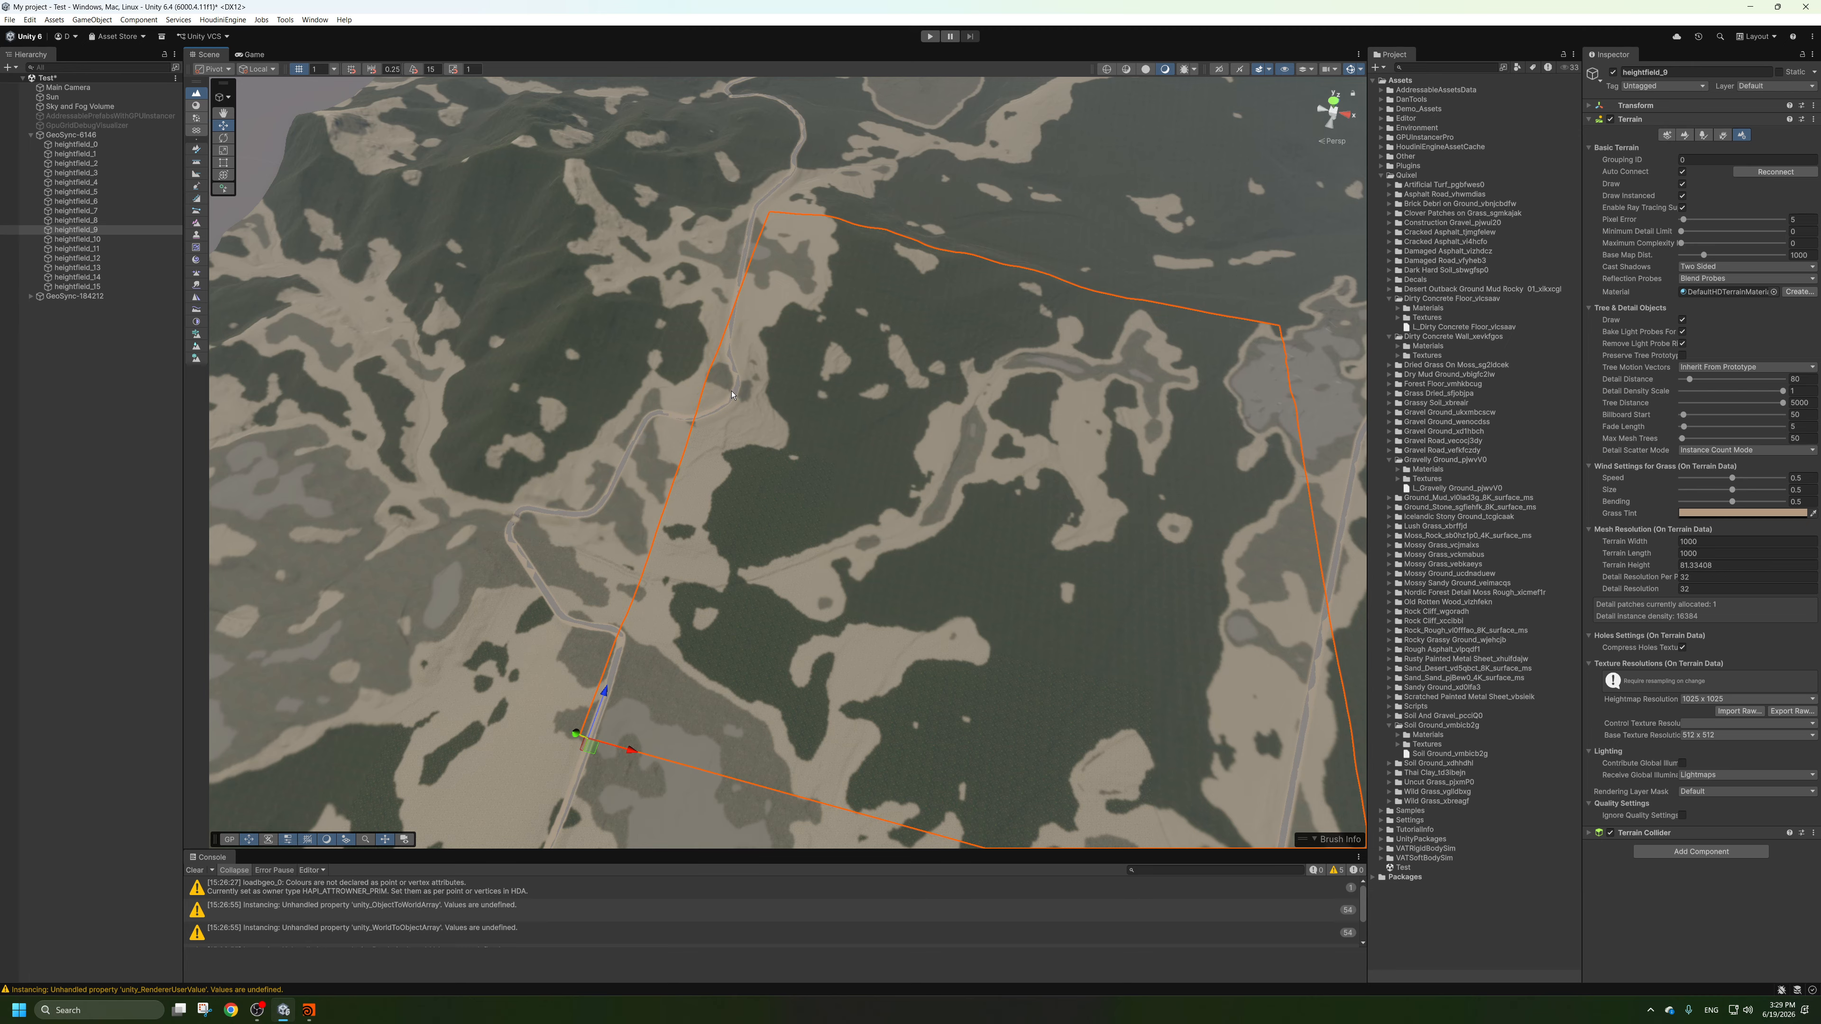
{"action": "scroll", "coordinate": [732, 394], "scroll_direction": "up", "scroll_amount": 8}
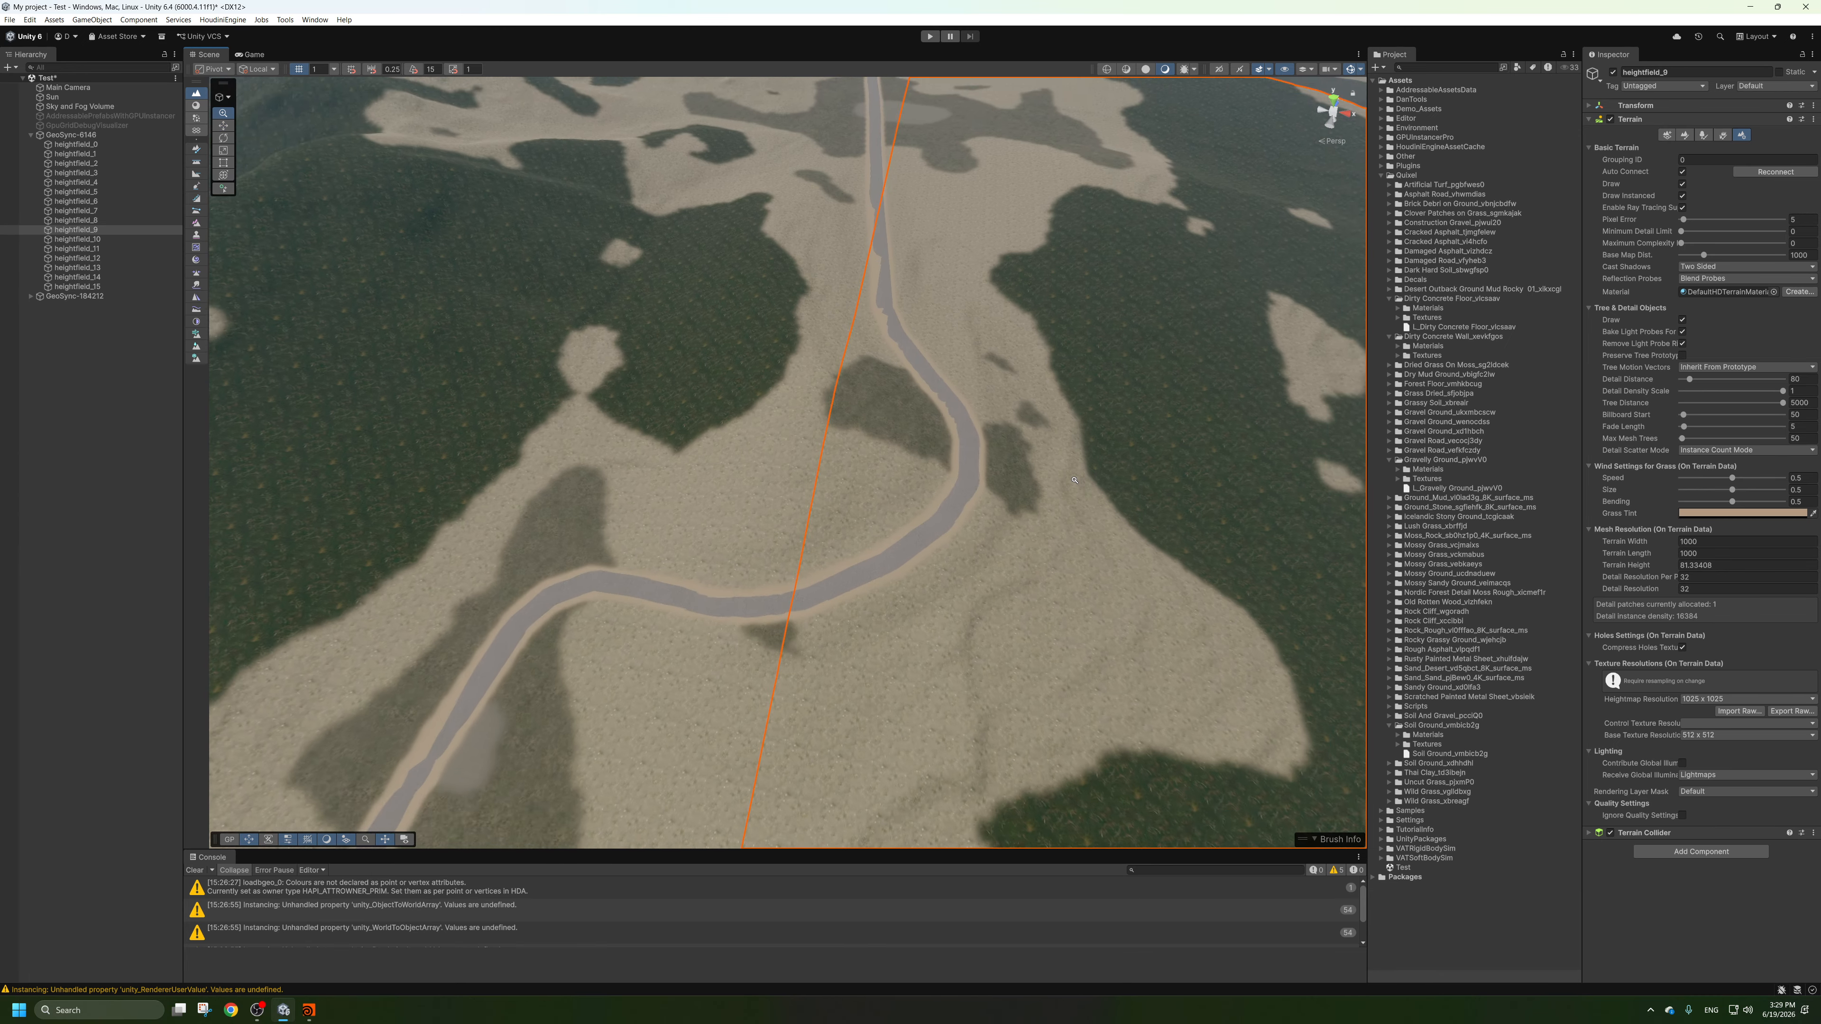
{"action": "scroll", "coordinate": [1075, 480], "scroll_direction": "down", "scroll_amount": 8}
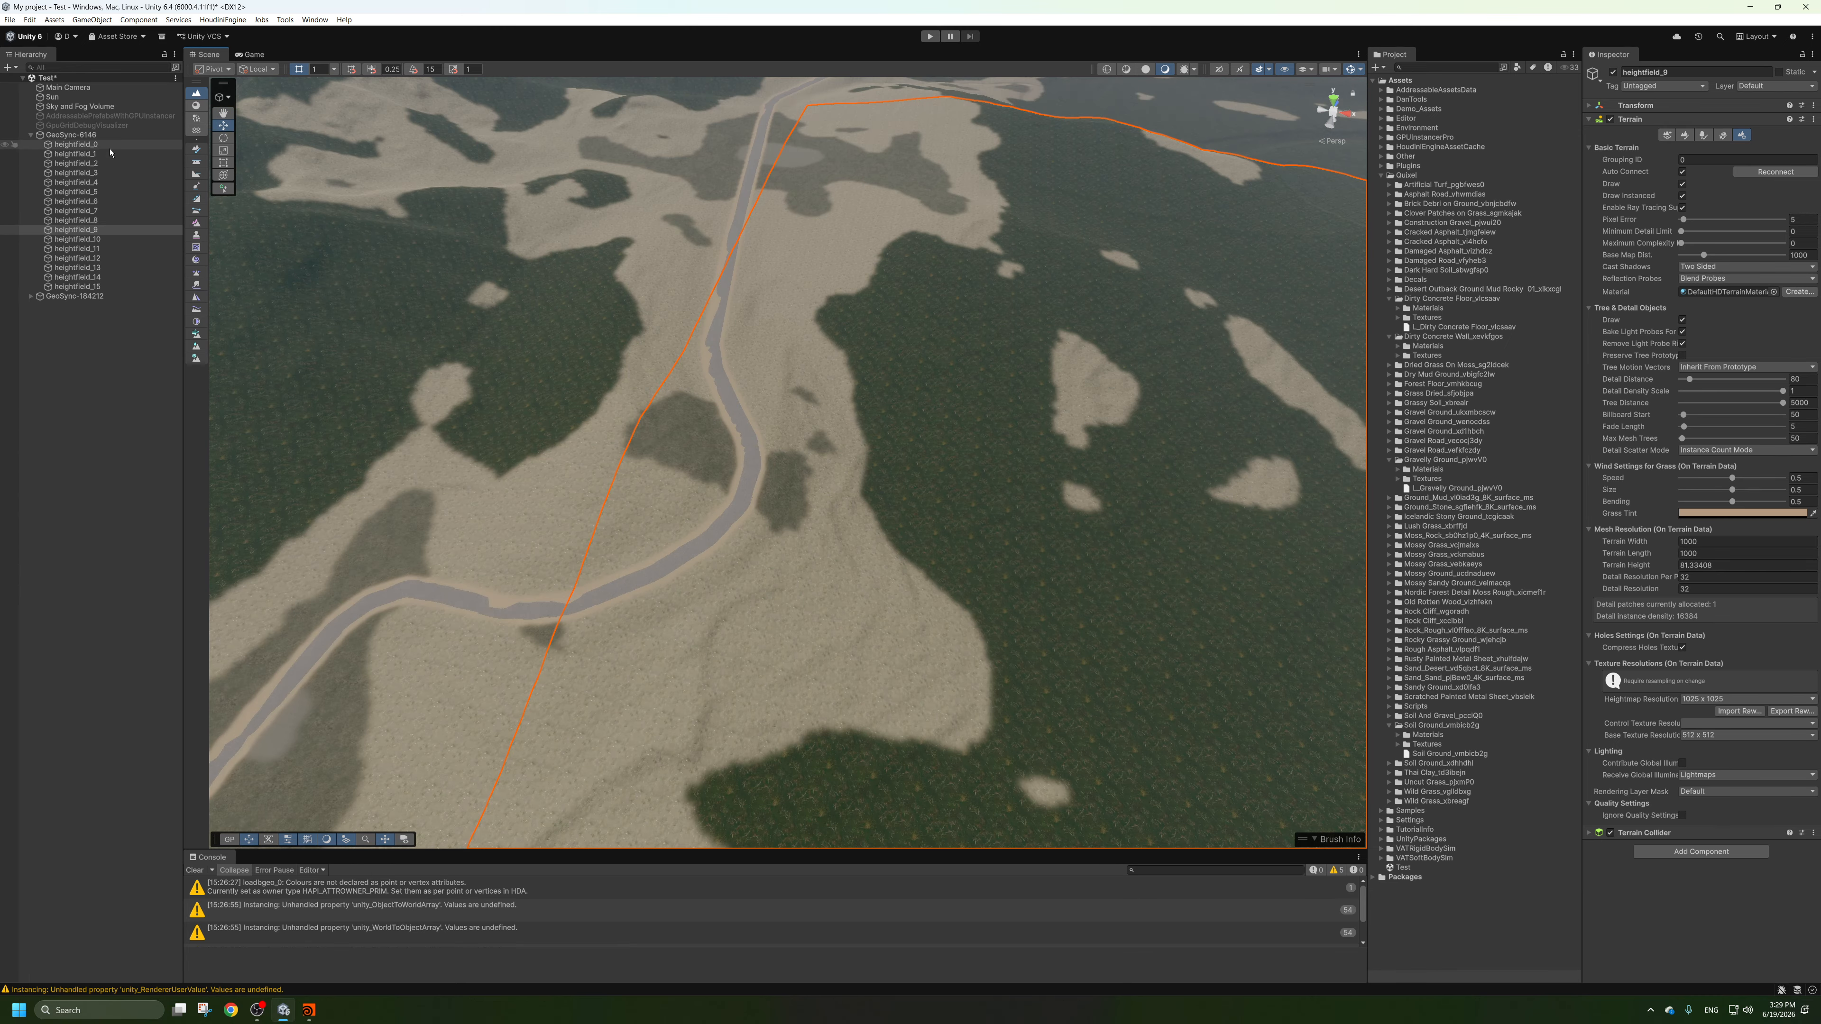
Collapse the heightfield tile group, clear the selection and survey the textured terrain and its roads across the whole landscape.
{"action": "left_click", "coordinate": [31, 135]}
{"action": "left_click", "coordinate": [54, 279]}
{"action": "scroll", "coordinate": [683, 579], "scroll_direction": "down", "scroll_amount": 8}
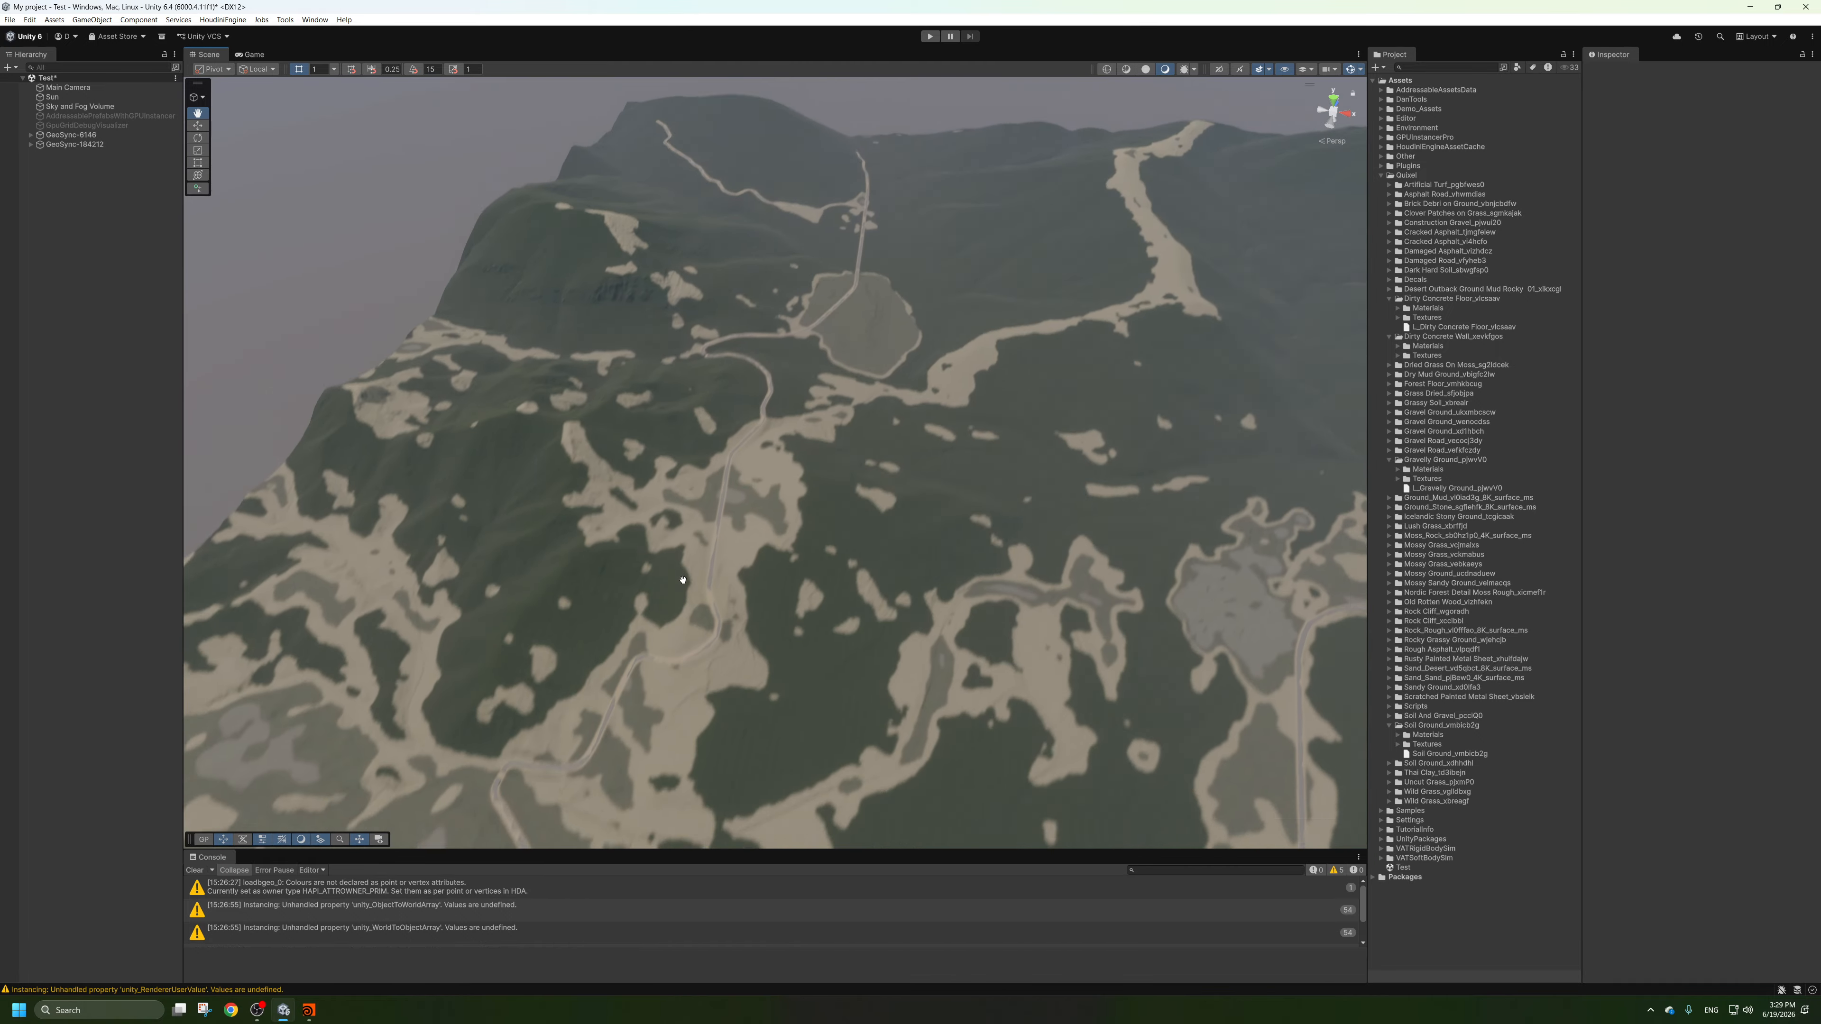
{"action": "mouse_move", "coordinate": [683, 579]}
{"action": "left_mouse_down", "text": "alt"}
{"action": "mouse_move", "coordinate": [674, 520]}
{"action": "mouse_move", "coordinate": [655, 567]}
{"action": "left_mouse_up", "text": "alt"}
{"action": "scroll", "coordinate": [717, 516], "scroll_direction": "up", "scroll_amount": 3}
{"action": "left_click_drag", "start_coordinate": [760, 473], "coordinate": [813, 432], "text": "alt"}
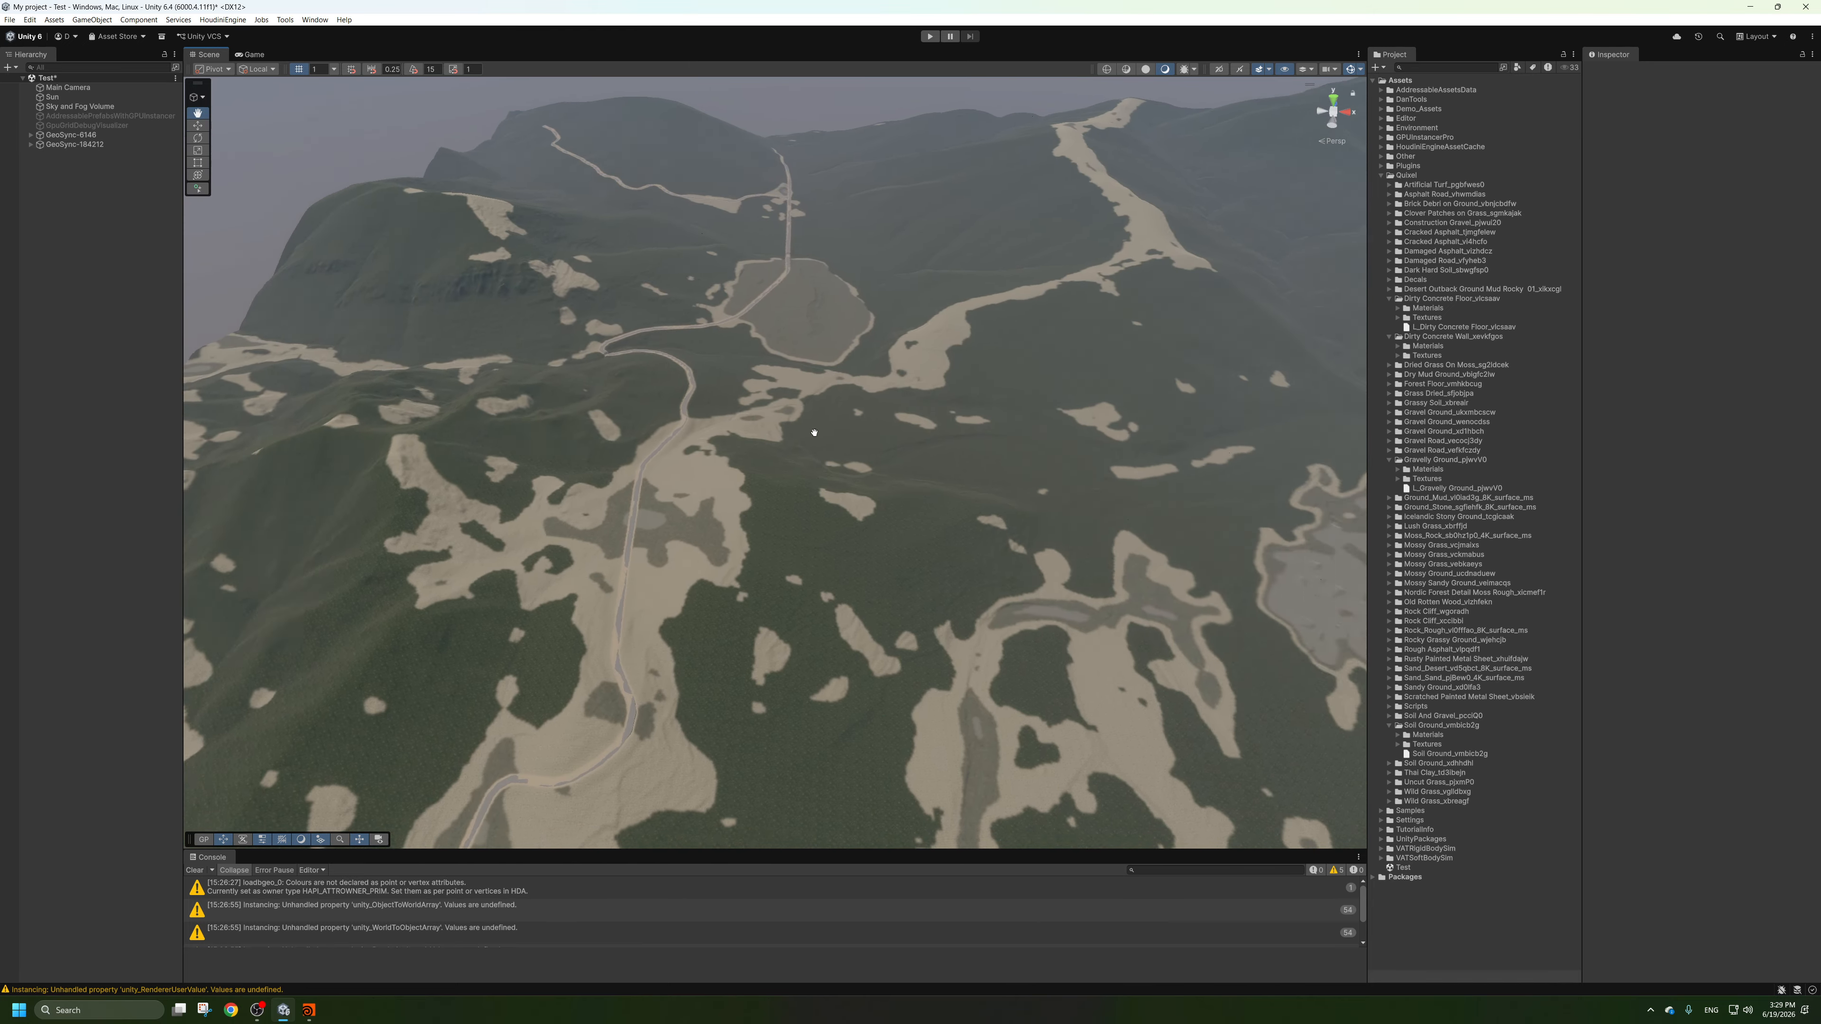
{"action": "scroll", "coordinate": [814, 432], "scroll_direction": "down", "scroll_amount": 6}
{"action": "scroll", "coordinate": [831, 423], "scroll_direction": "up", "scroll_amount": 8}
{"action": "middle_click_drag", "start_coordinate": [845, 411], "coordinate": [817, 473]}
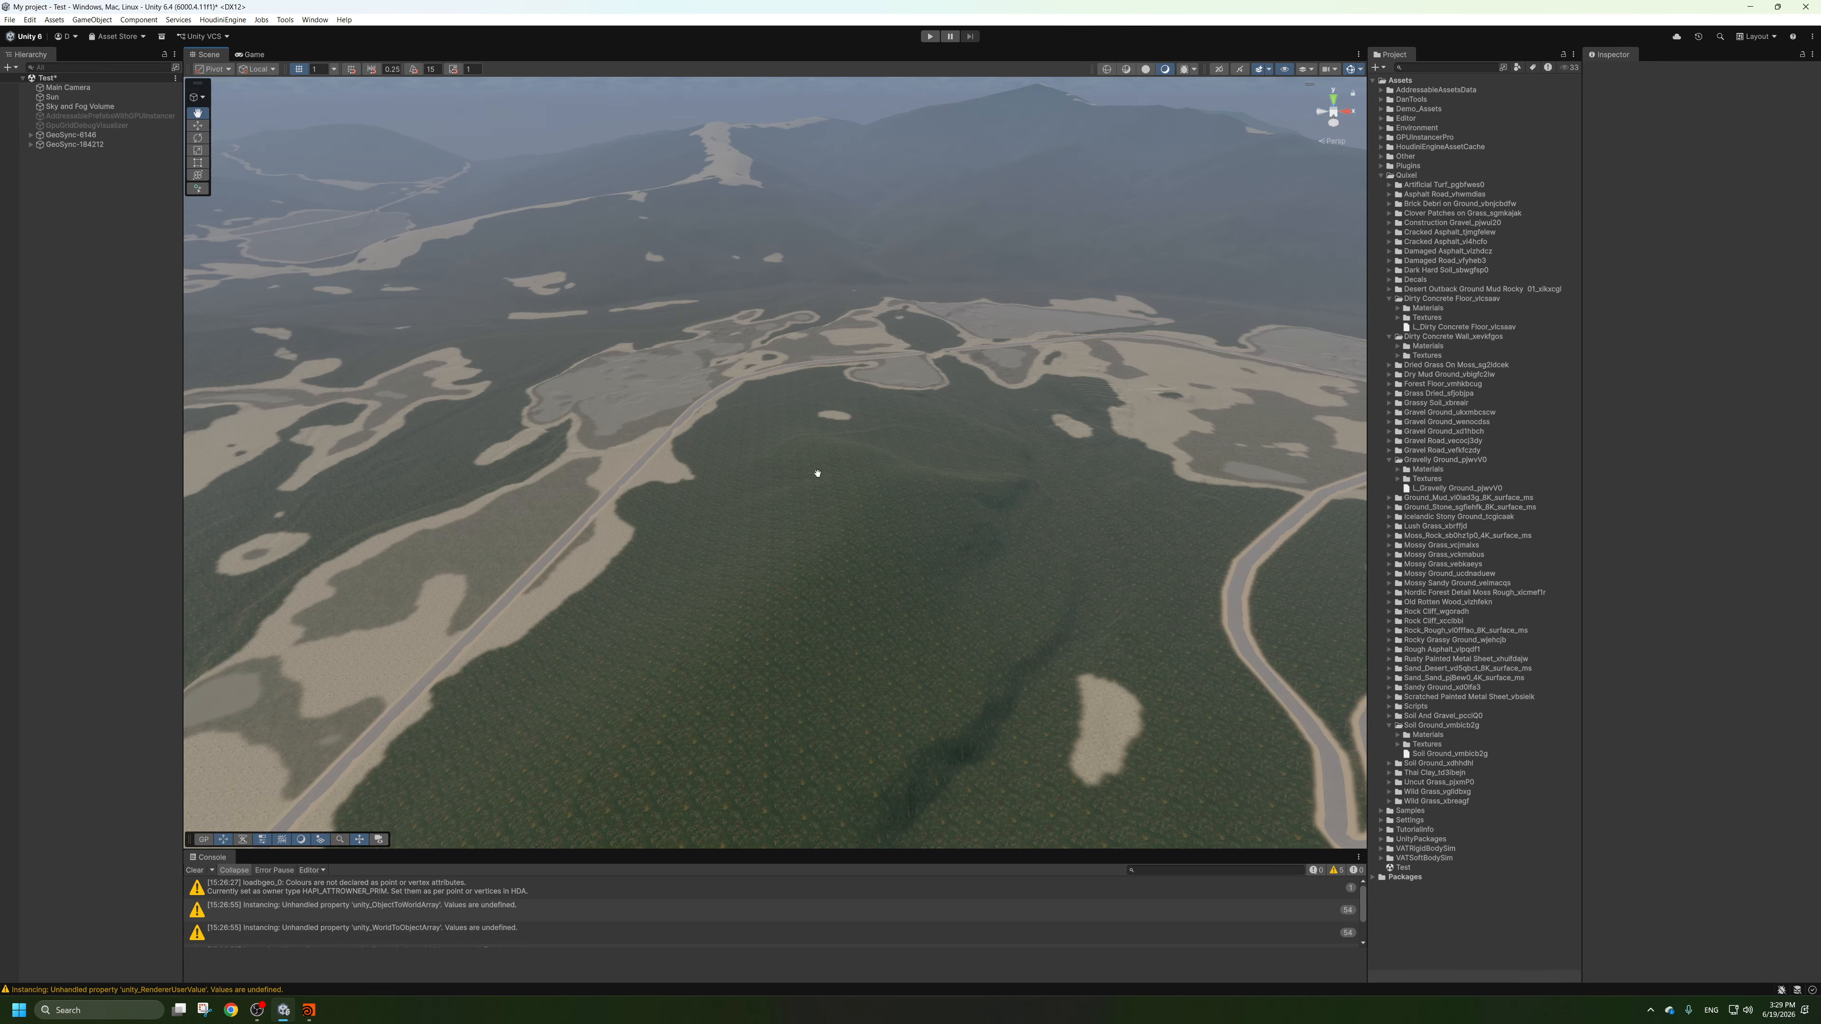
{"action": "scroll", "coordinate": [817, 473], "scroll_direction": "up", "scroll_amount": 4}
{"action": "middle_click_drag", "start_coordinate": [1032, 435], "coordinate": [1057, 484]}
{"action": "left_click_drag", "start_coordinate": [1056, 484], "coordinate": [1034, 417], "text": "alt"}
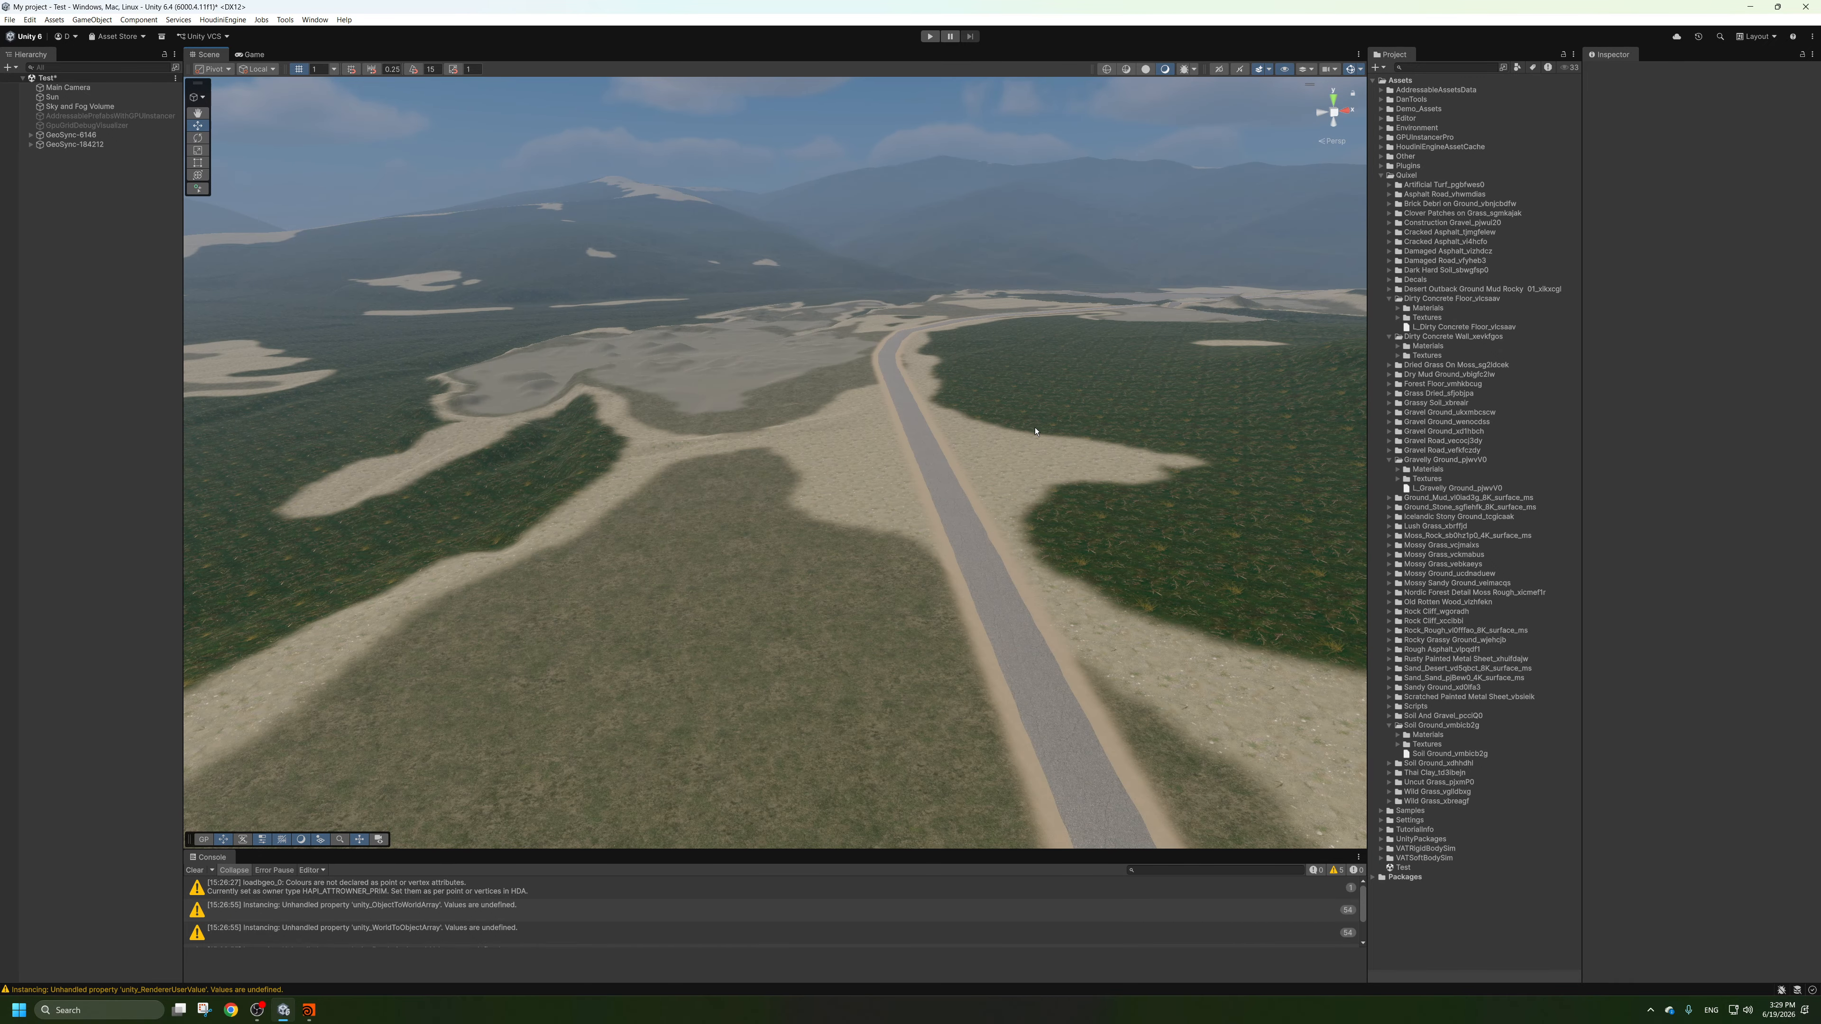
{"action": "left_click_drag", "start_coordinate": [1071, 466], "coordinate": [877, 535], "text": "alt"}
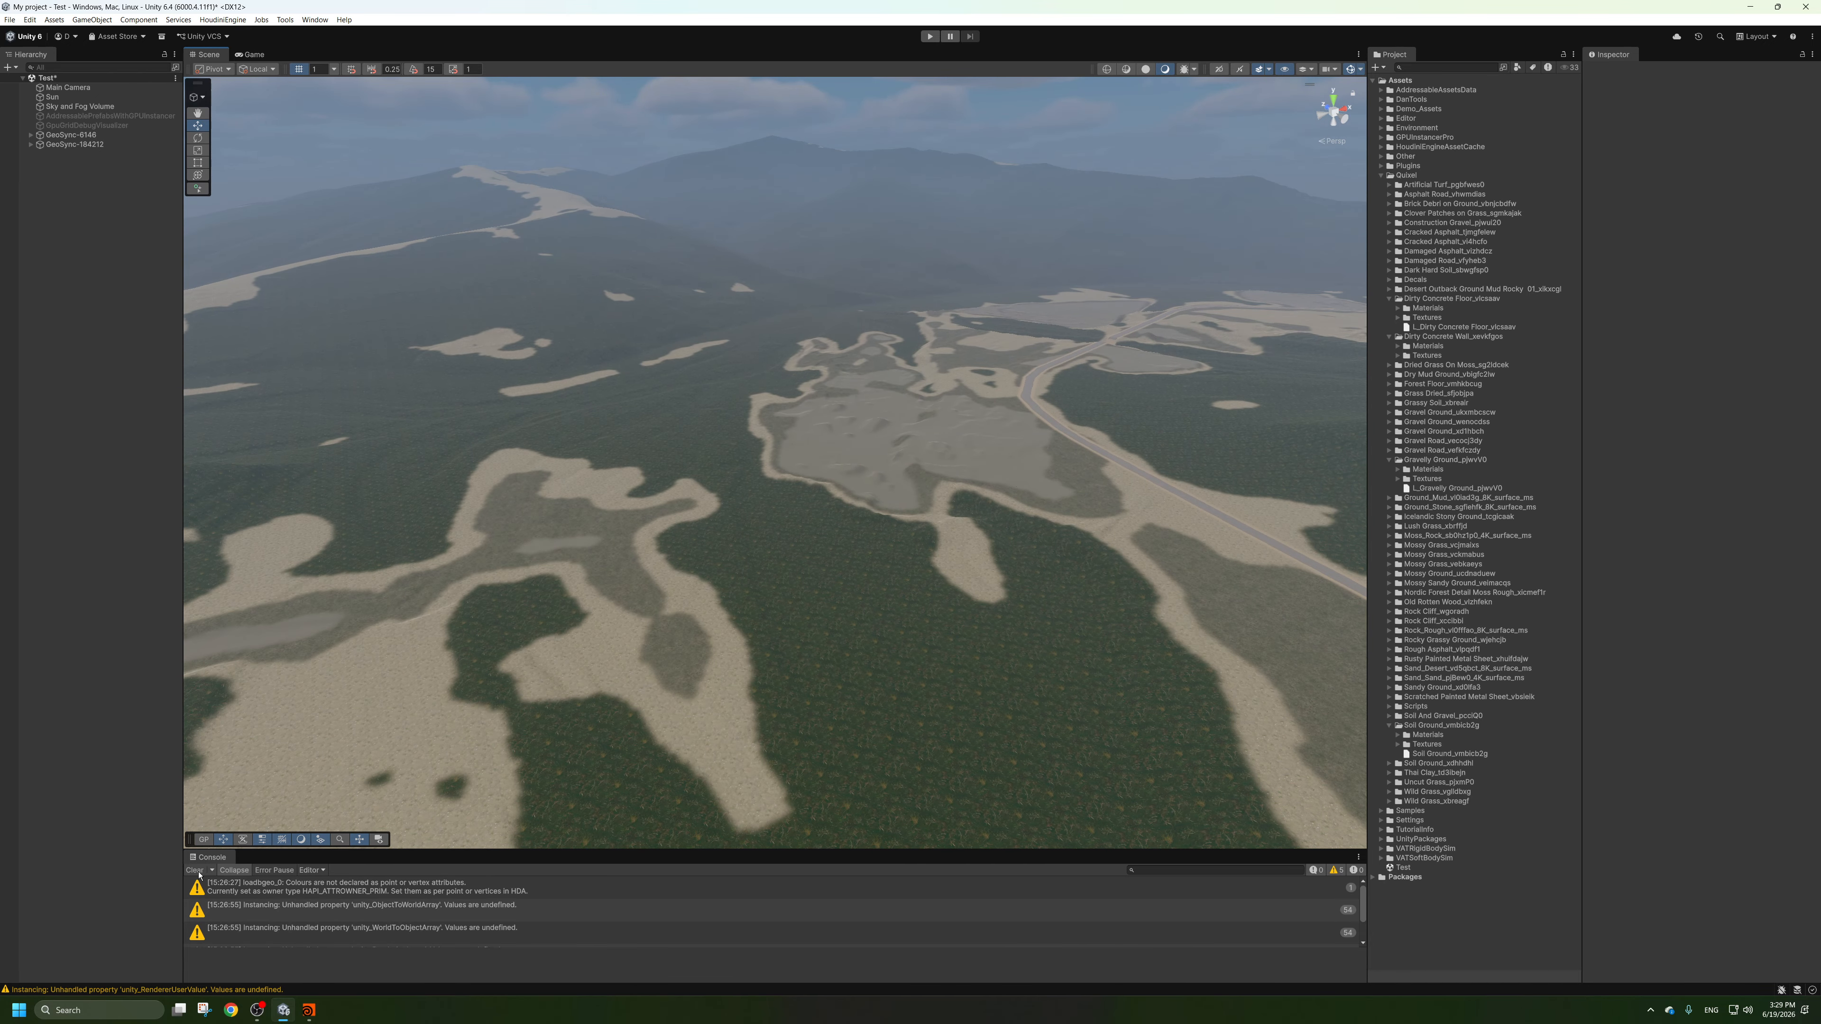
Switch to Houdini and add a DetailLayers Unity node from DanTools near the terrain output branch.
{"action": "left_click", "coordinate": [308, 1010]}
{"action": "scroll", "coordinate": [1186, 647], "scroll_direction": "down", "scroll_amount": 10}
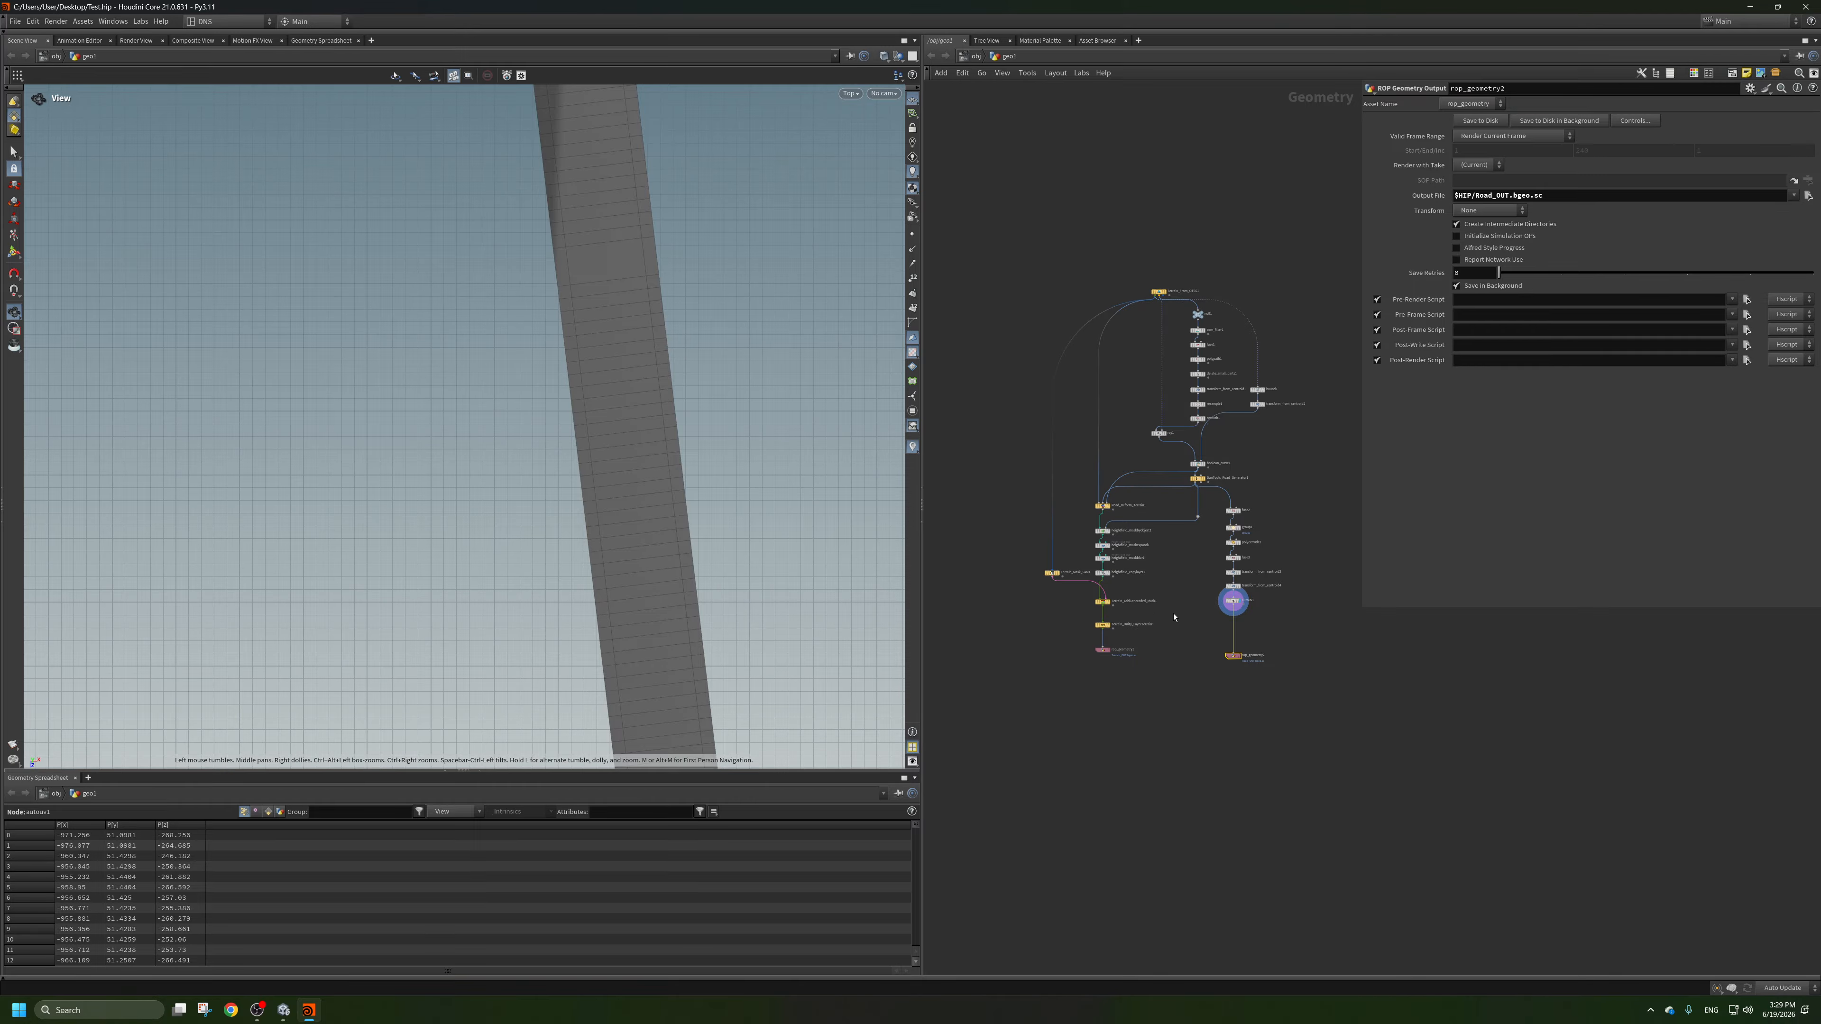
{"action": "scroll", "coordinate": [1174, 617], "scroll_direction": "up", "scroll_amount": 8}
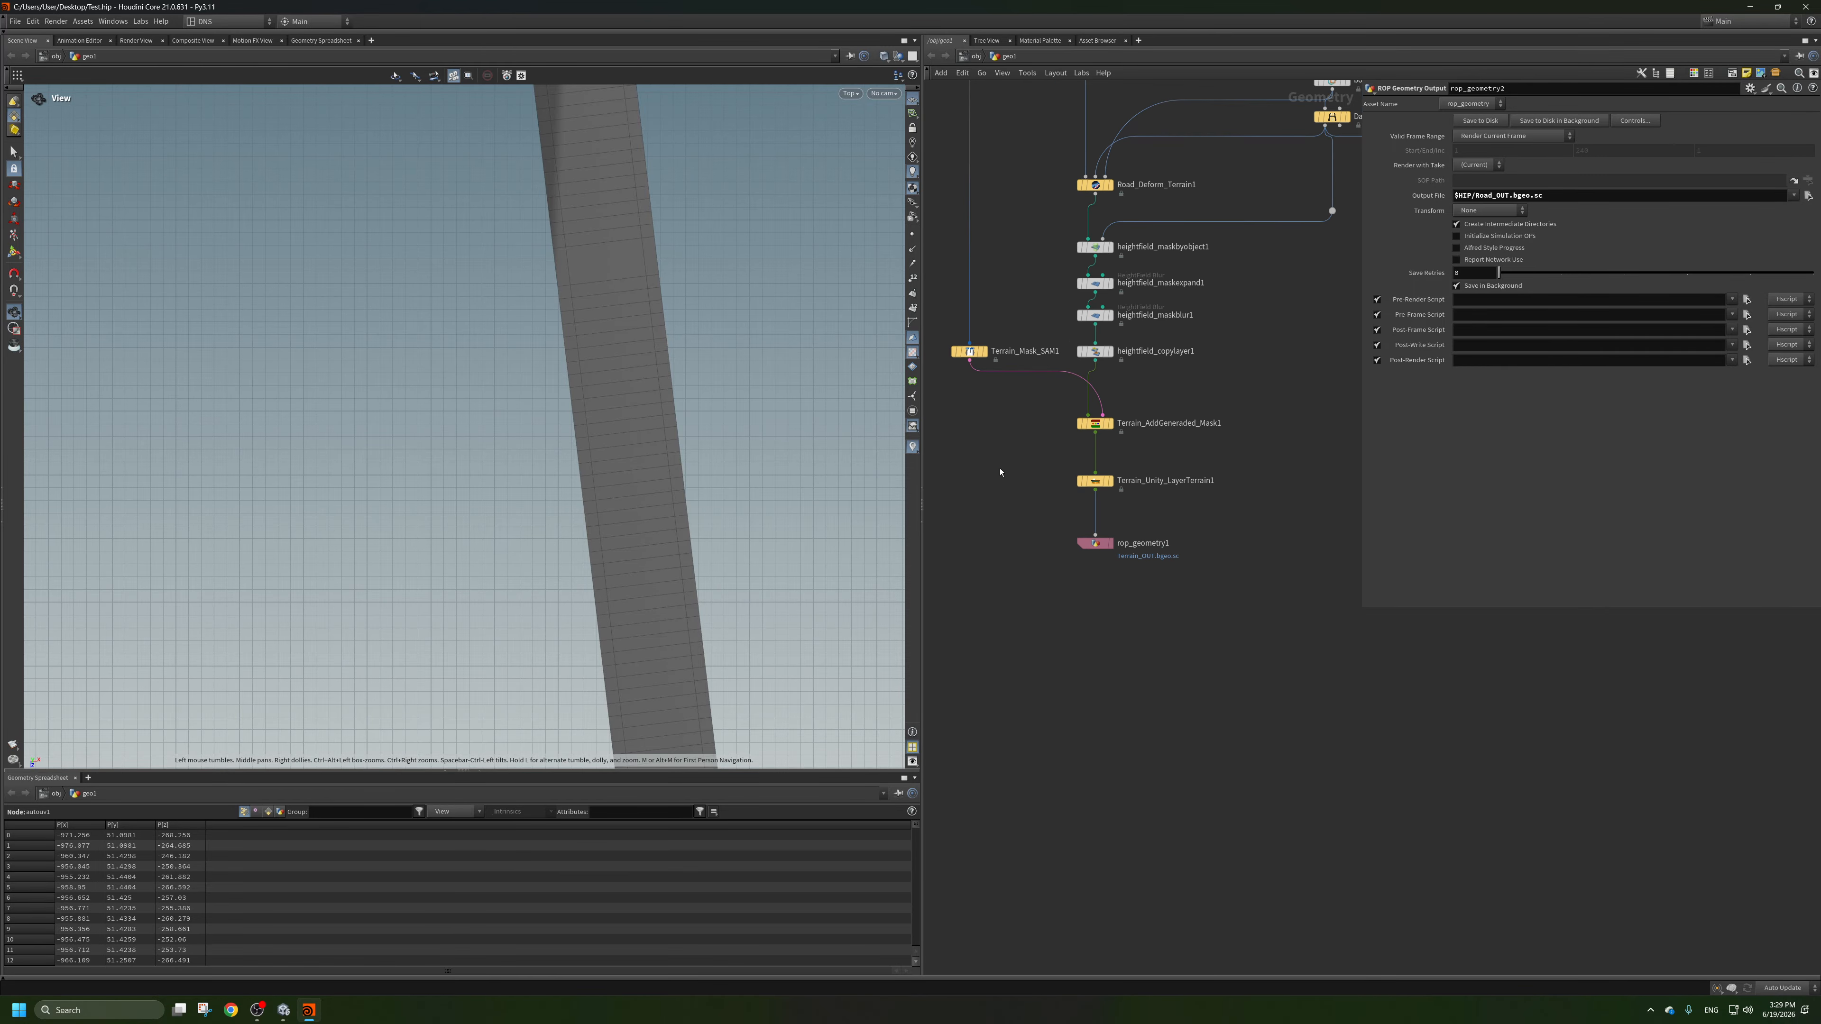
{"action": "key", "text": "Tab"}
{"action": "mouse_move", "coordinate": [1053, 535]}
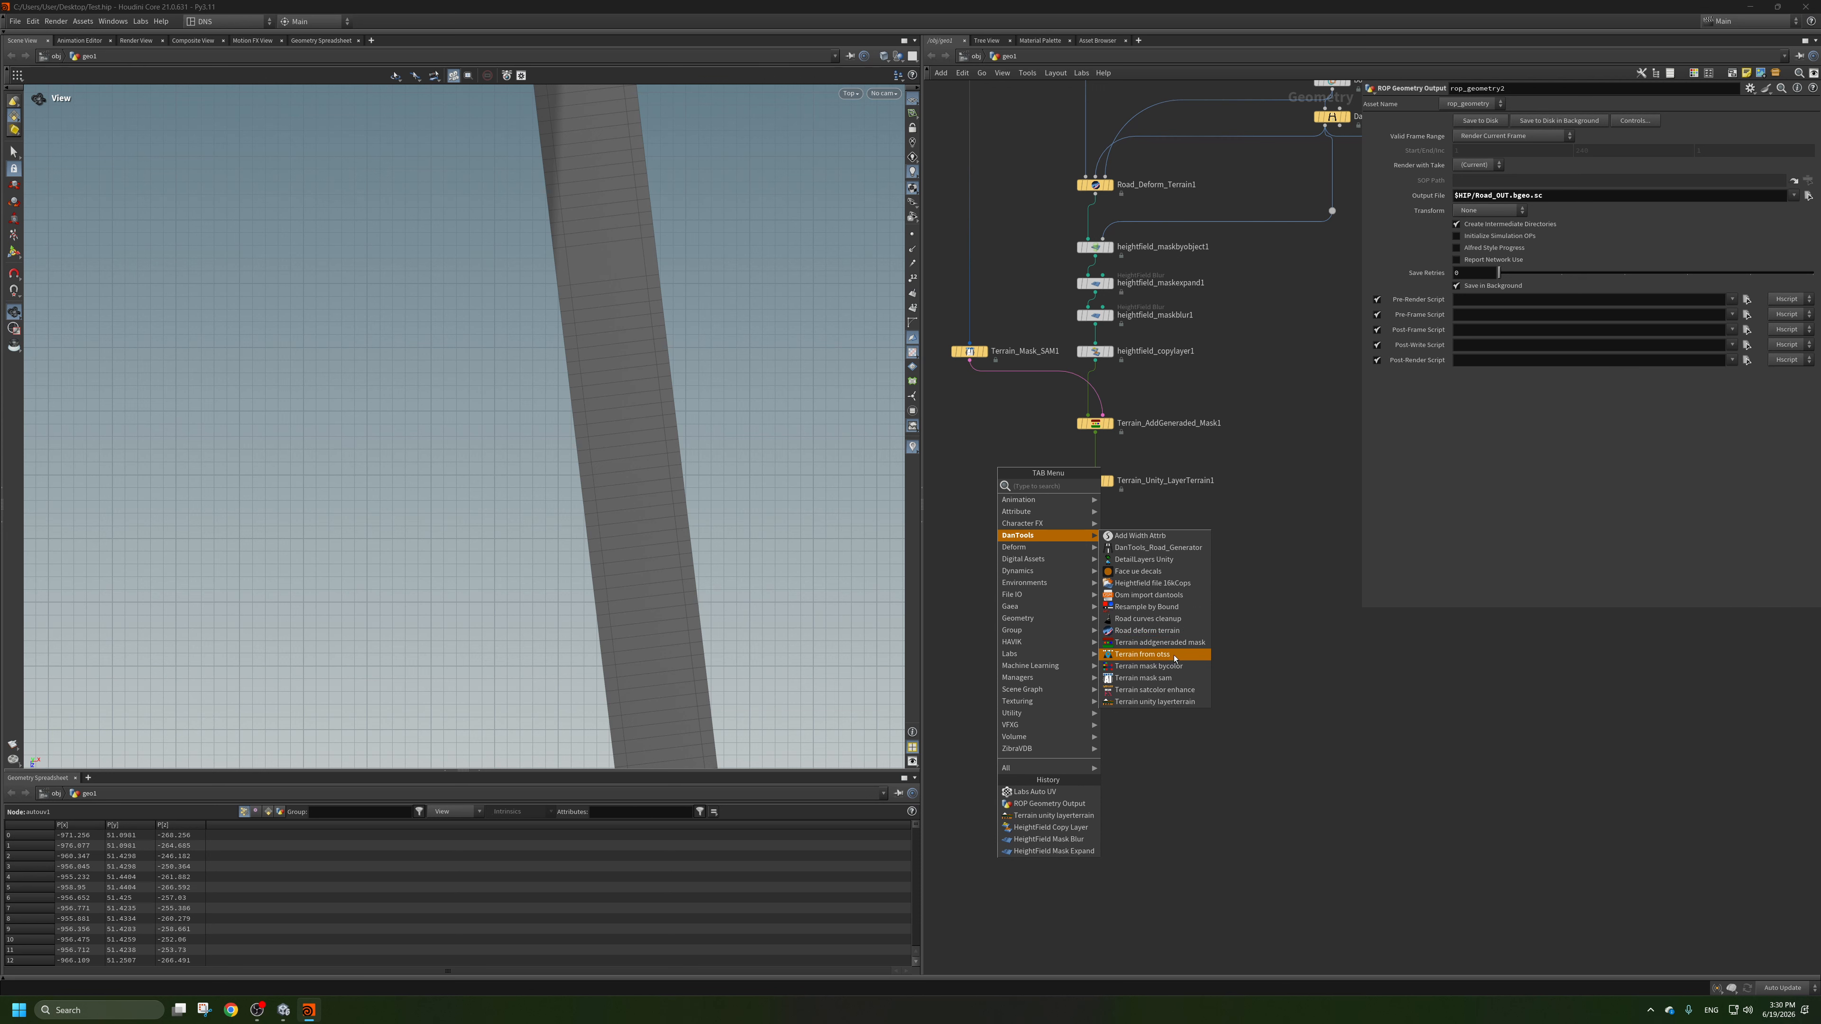
{"action": "left_click", "coordinate": [1146, 560]}
{"action": "left_click", "coordinate": [1005, 459]}
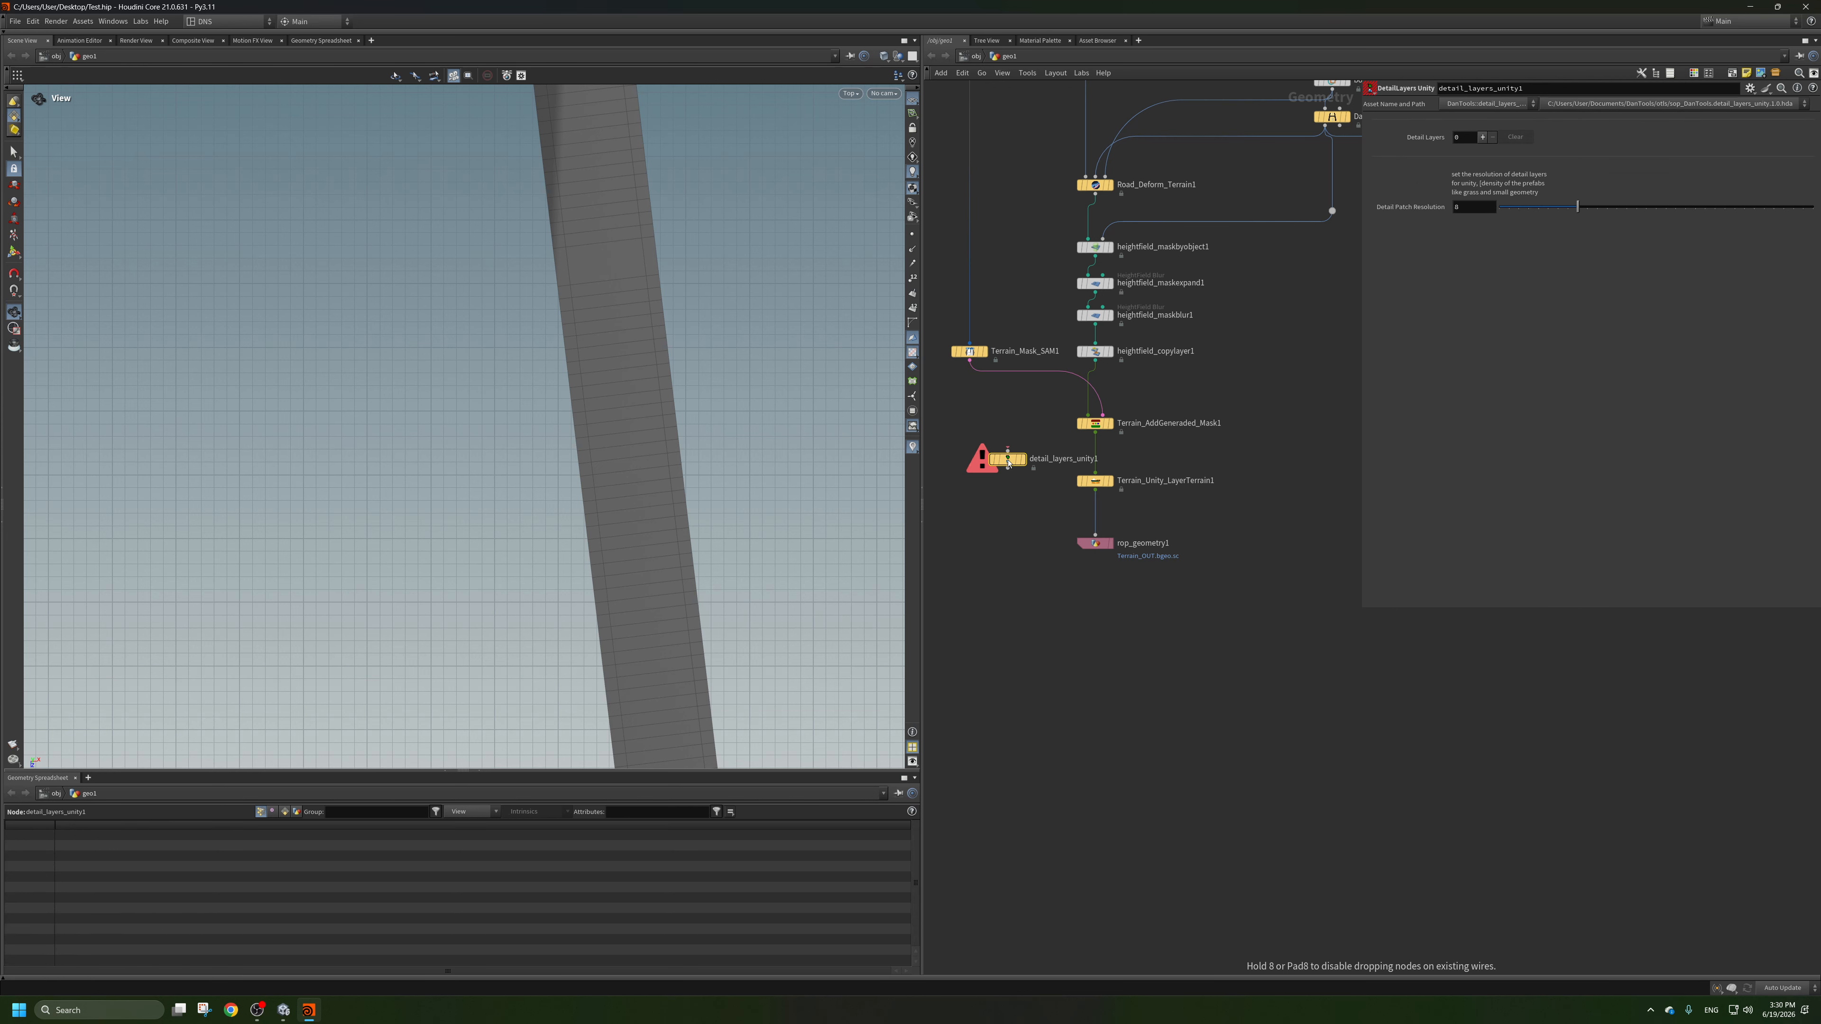
Make room below Terrain_AddGeneraded_Mask1 and insert detail_layers_unity1 between it and Terrain_Unity_LayerTerrain1.
{"action": "scroll", "coordinate": [1008, 460], "scroll_direction": "up", "scroll_amount": 3}
{"action": "middle_click_drag", "start_coordinate": [1178, 815], "coordinate": [1119, 842]}
{"action": "left_click_drag", "start_coordinate": [1146, 818], "coordinate": [1098, 658]}
{"action": "middle_click_drag", "start_coordinate": [1027, 515], "coordinate": [1058, 546]}
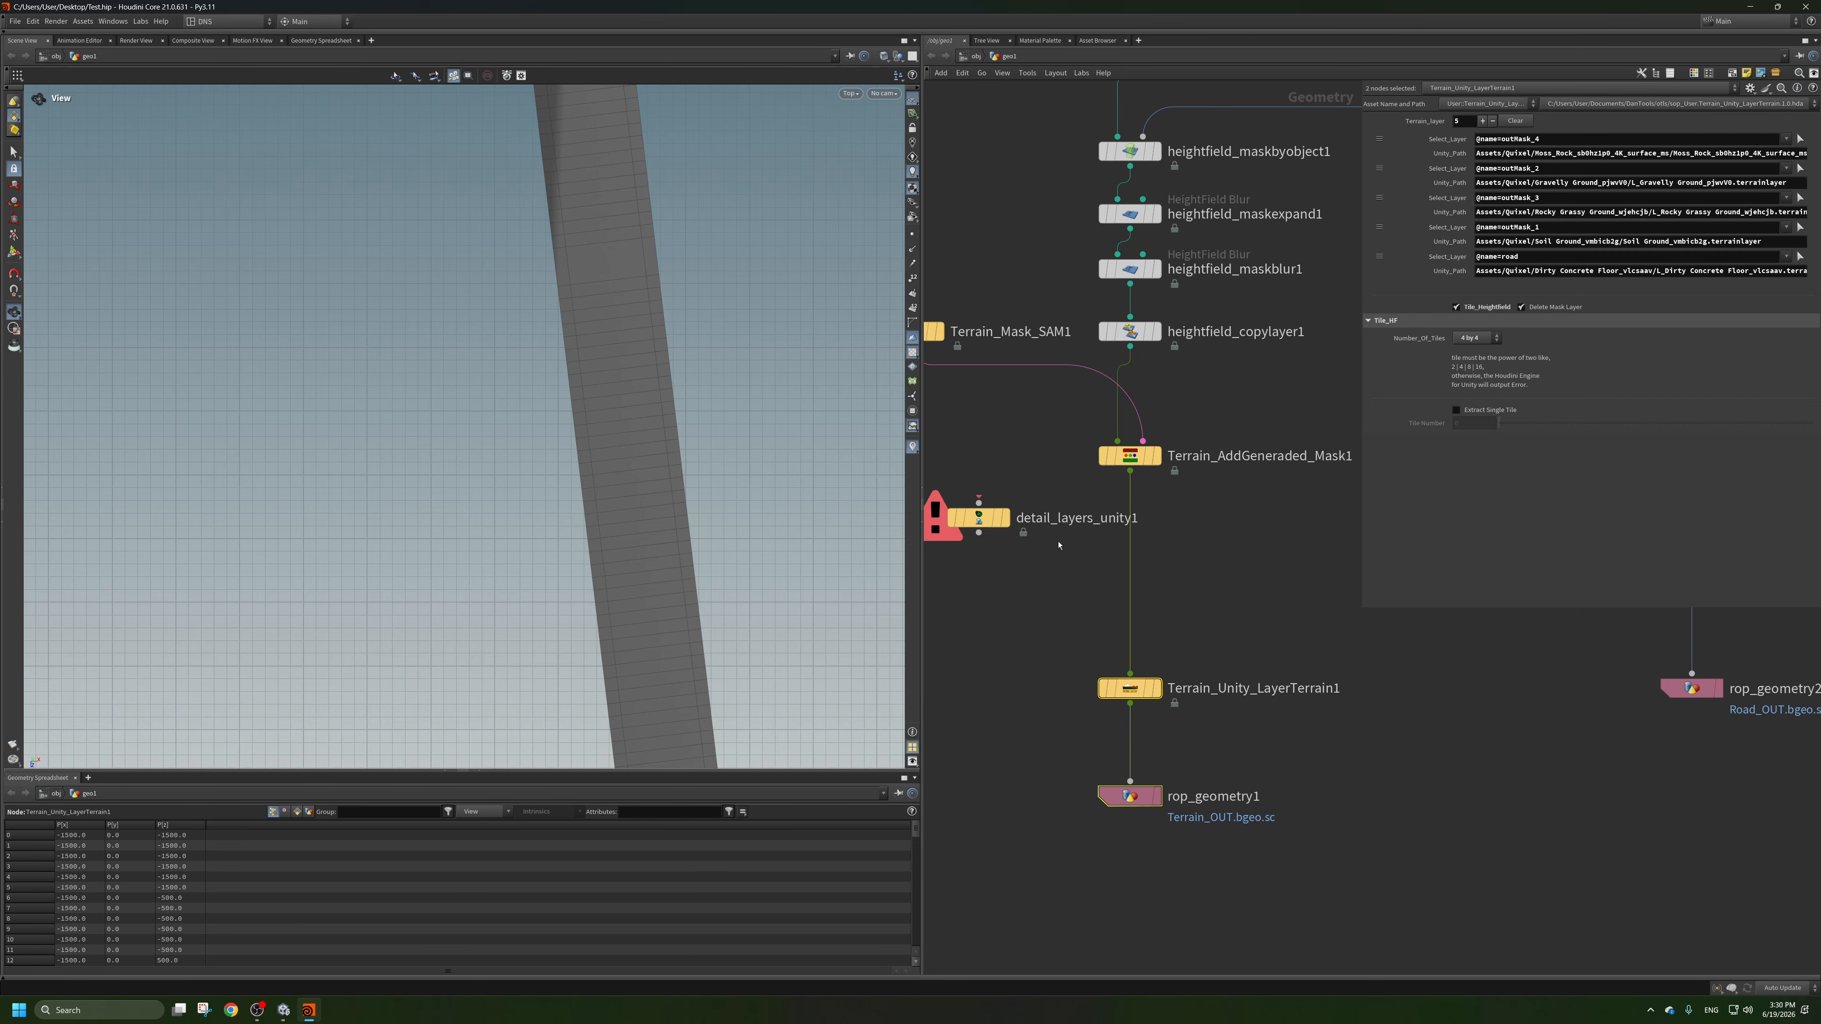
{"action": "left_click_drag", "start_coordinate": [979, 517], "coordinate": [1052, 581]}
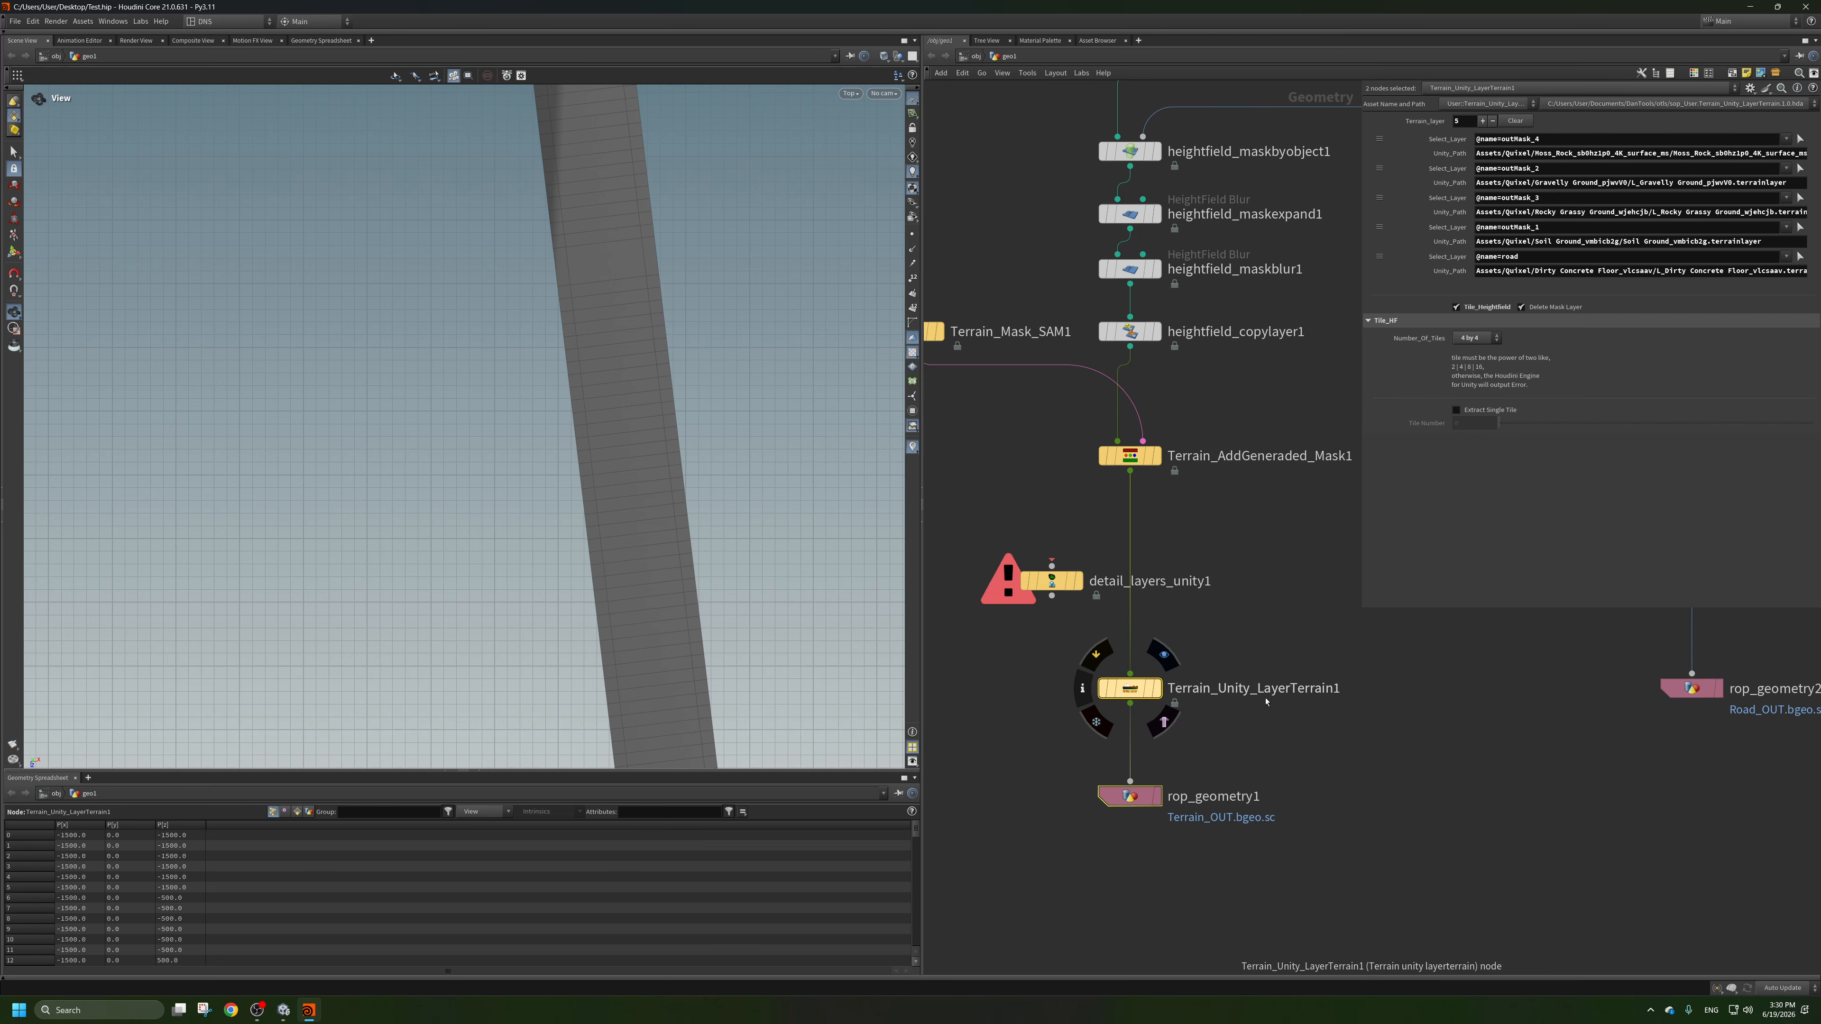
{"action": "left_click_drag", "start_coordinate": [1053, 591], "coordinate": [1130, 564]}
Display detail_layers_unity1, inspect the coloured terrain masks around the road from above and save the scene file.
{"action": "right_click_drag", "start_coordinate": [542, 388], "coordinate": [439, 430]}
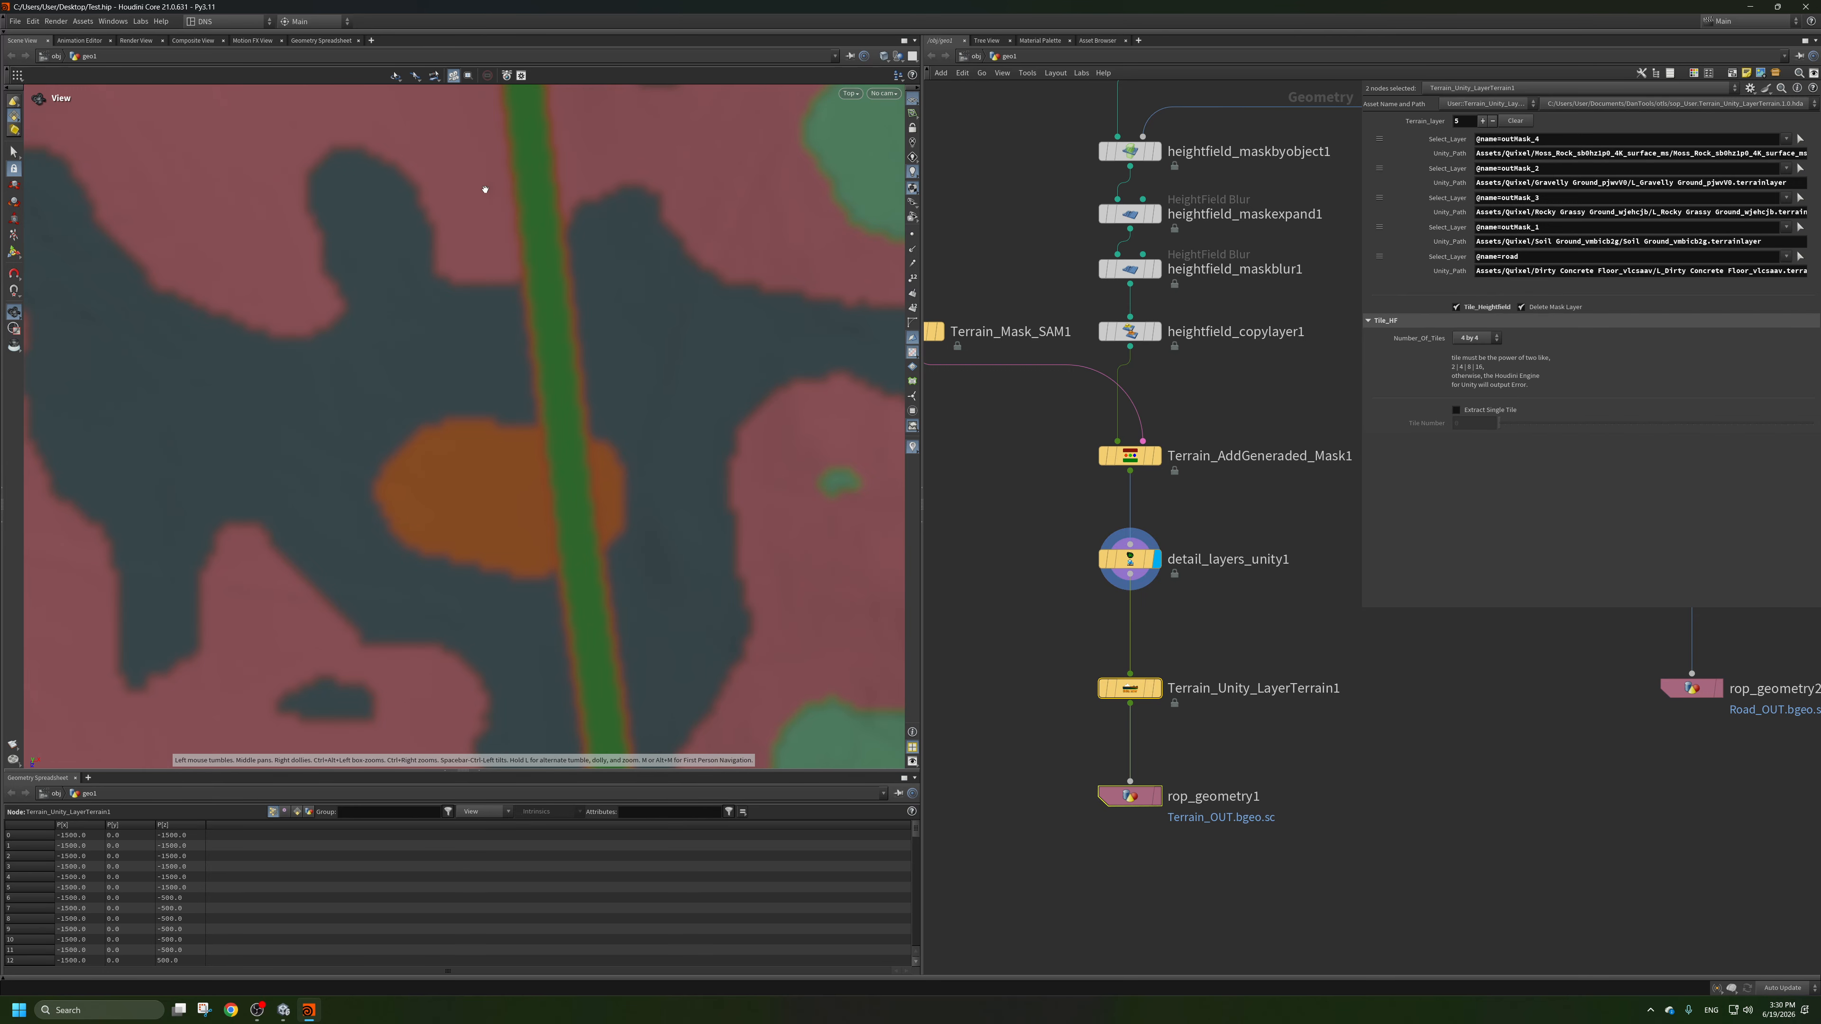
{"action": "scroll", "coordinate": [1079, 563], "scroll_direction": "down", "scroll_amount": 2}
{"action": "right_click_drag", "start_coordinate": [668, 373], "coordinate": [511, 319]}
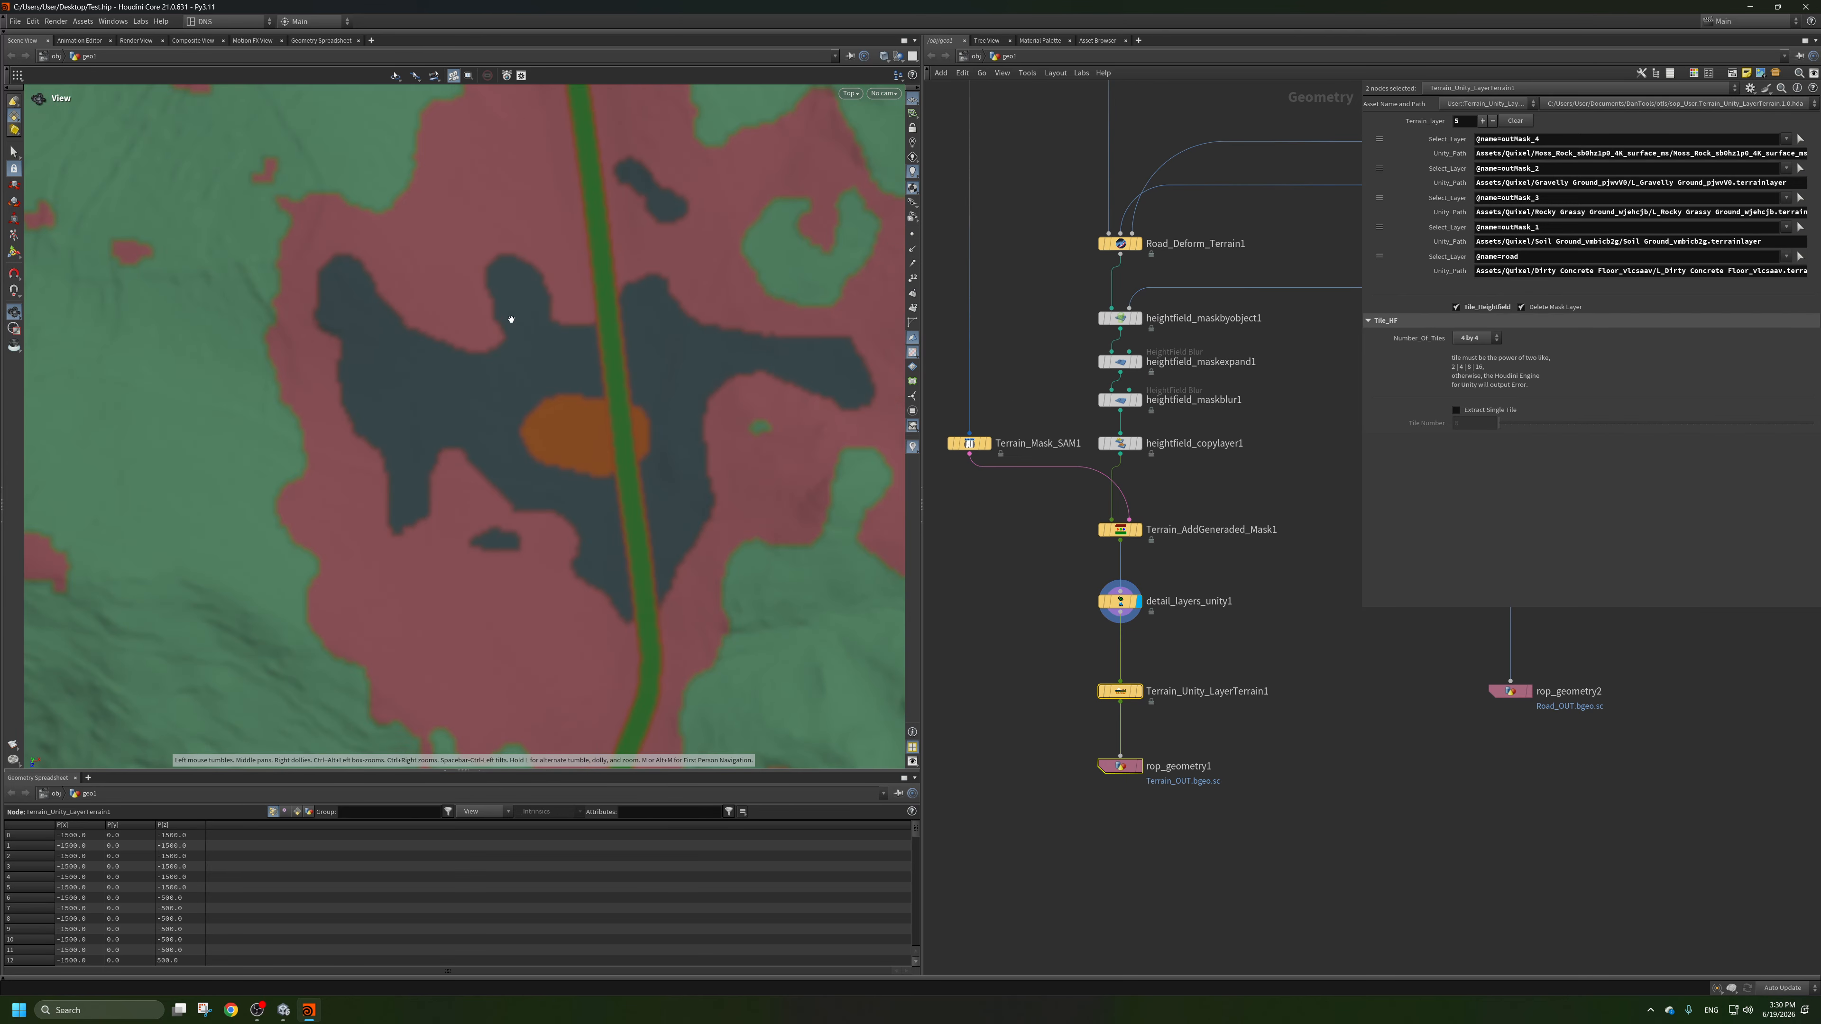
{"action": "right_click_drag", "start_coordinate": [633, 396], "coordinate": [553, 419]}
{"action": "key", "text": "ctrl+s"}
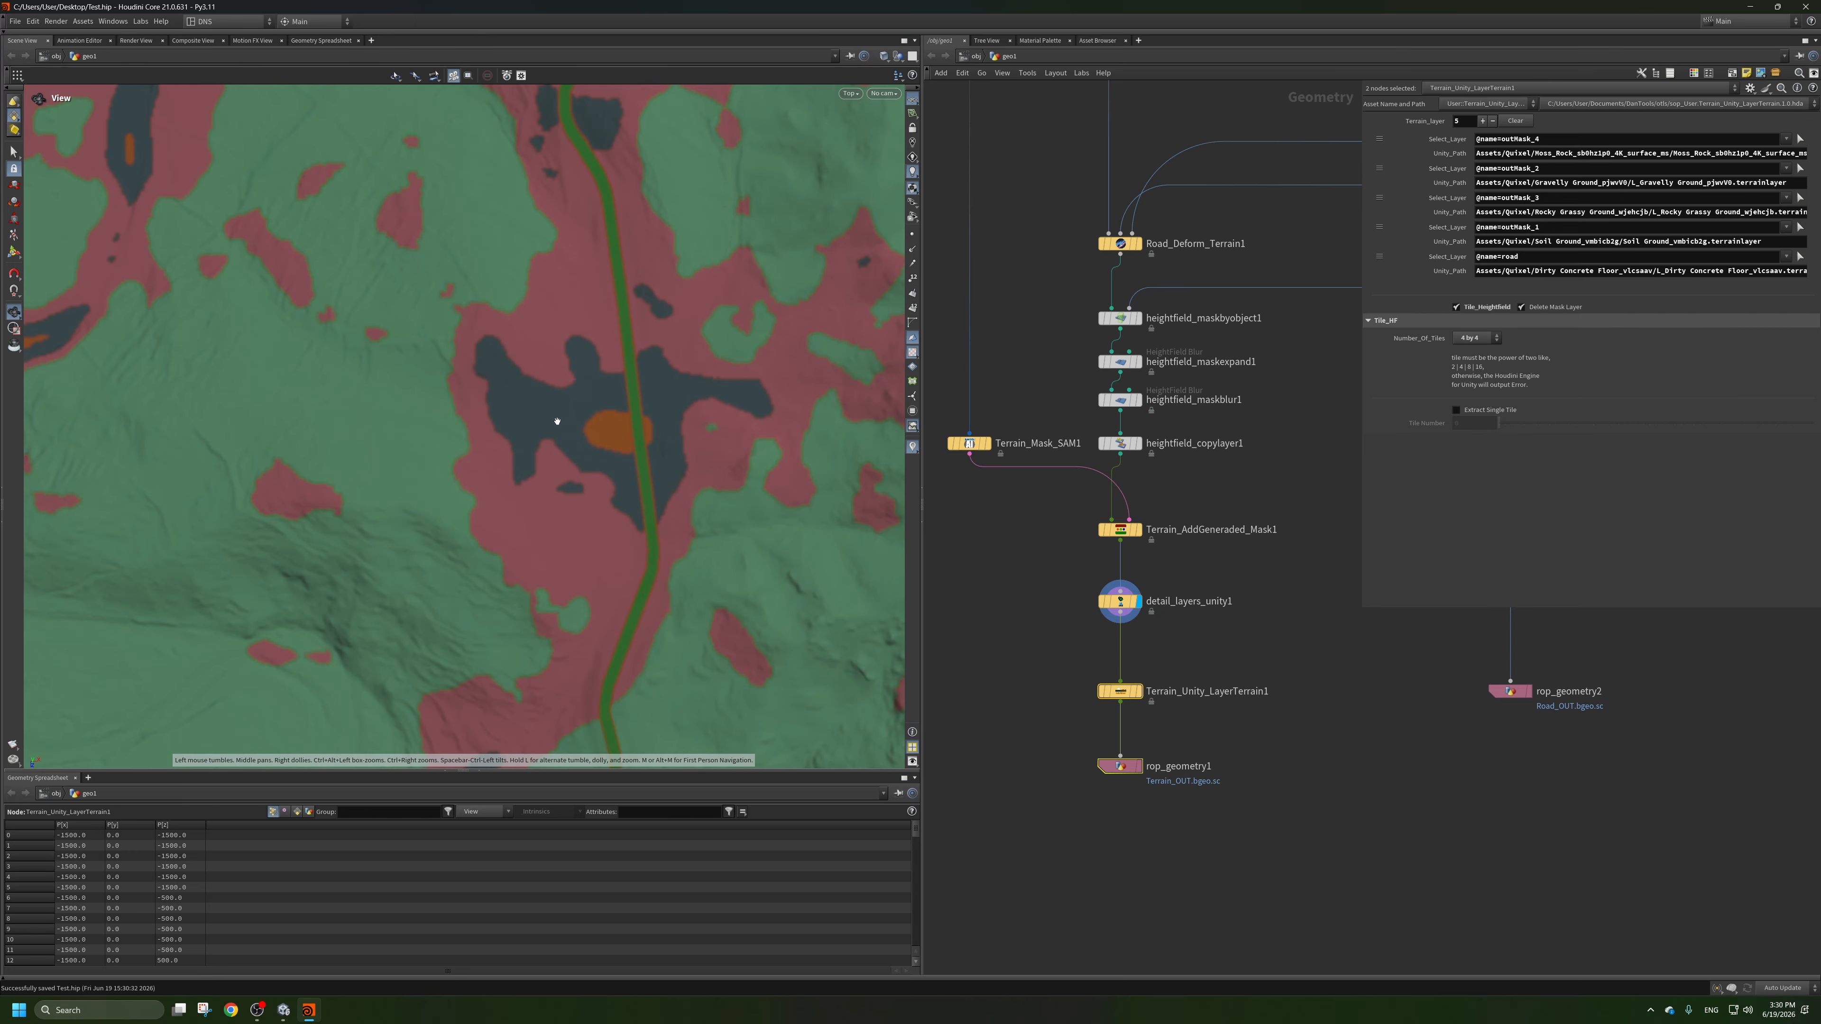
Examine the mask layers and road network over the wider terrain in the perspective view.
{"action": "key", "text": "space+1"}
{"action": "left_click_drag", "start_coordinate": [560, 423], "coordinate": [608, 385]}
{"action": "middle_click_drag", "start_coordinate": [608, 385], "coordinate": [451, 399]}
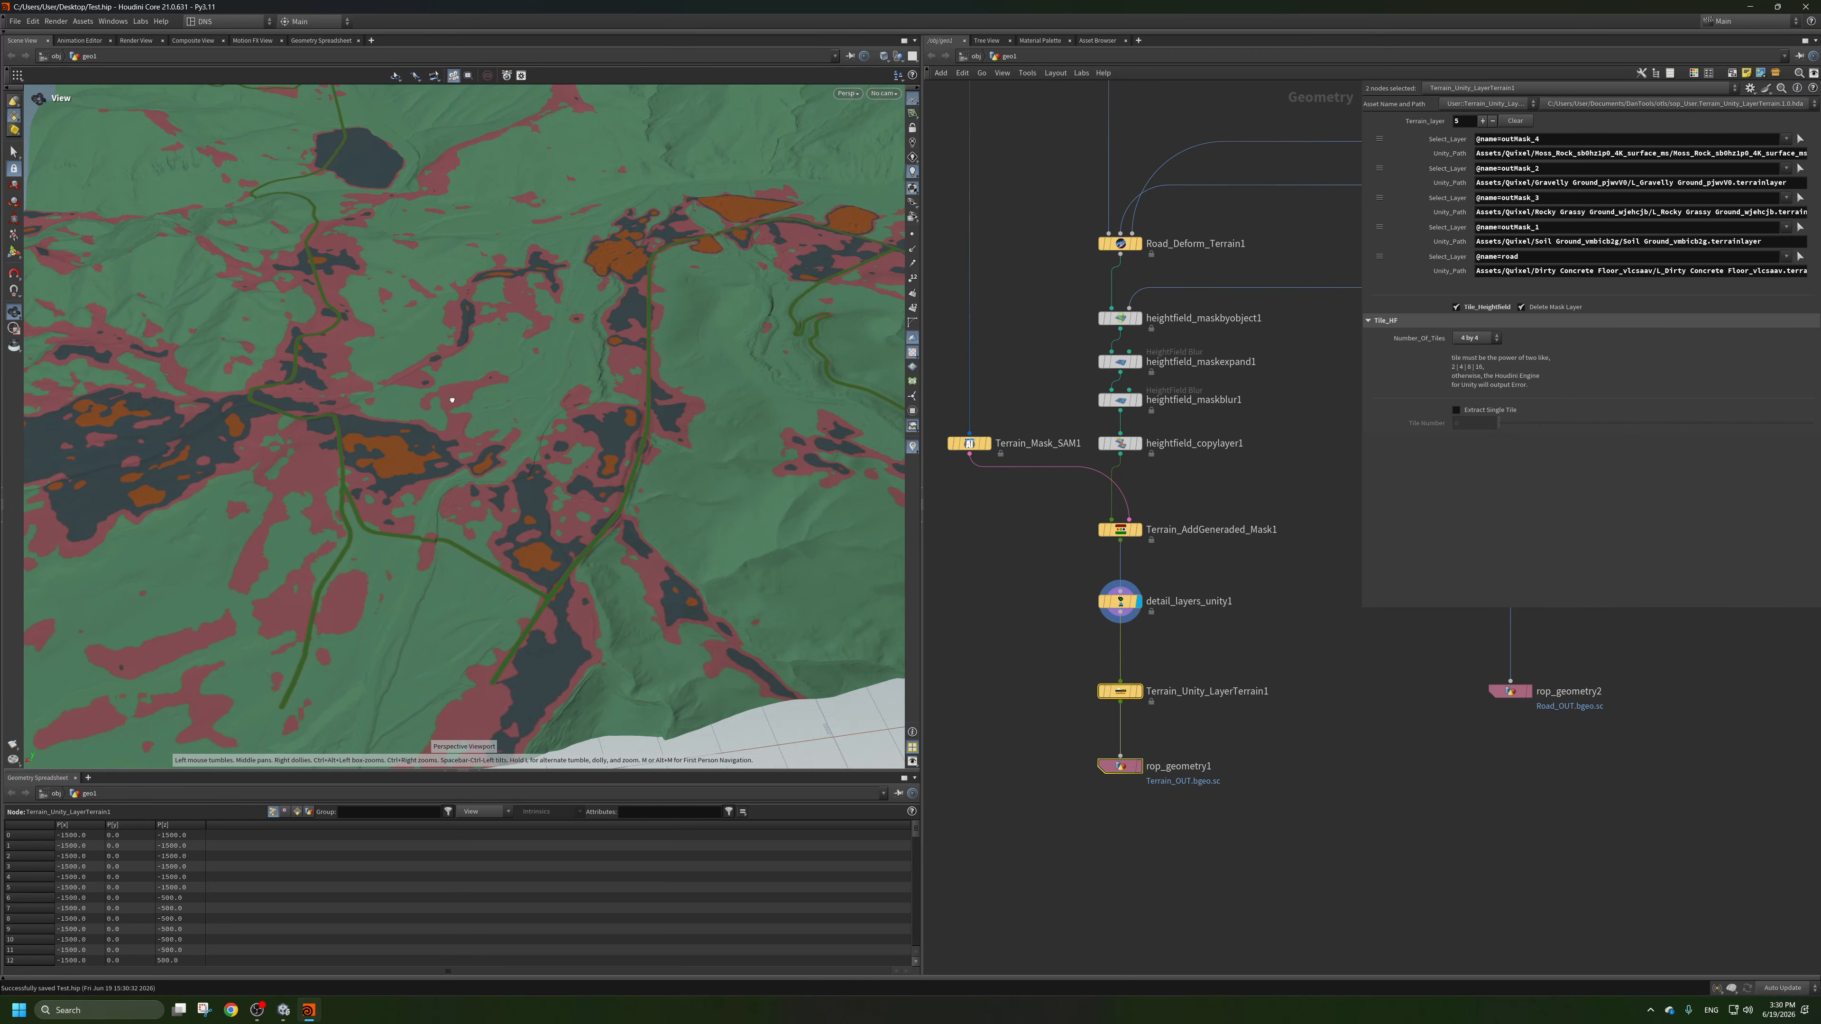
{"action": "right_click_drag", "start_coordinate": [451, 399], "coordinate": [535, 391]}
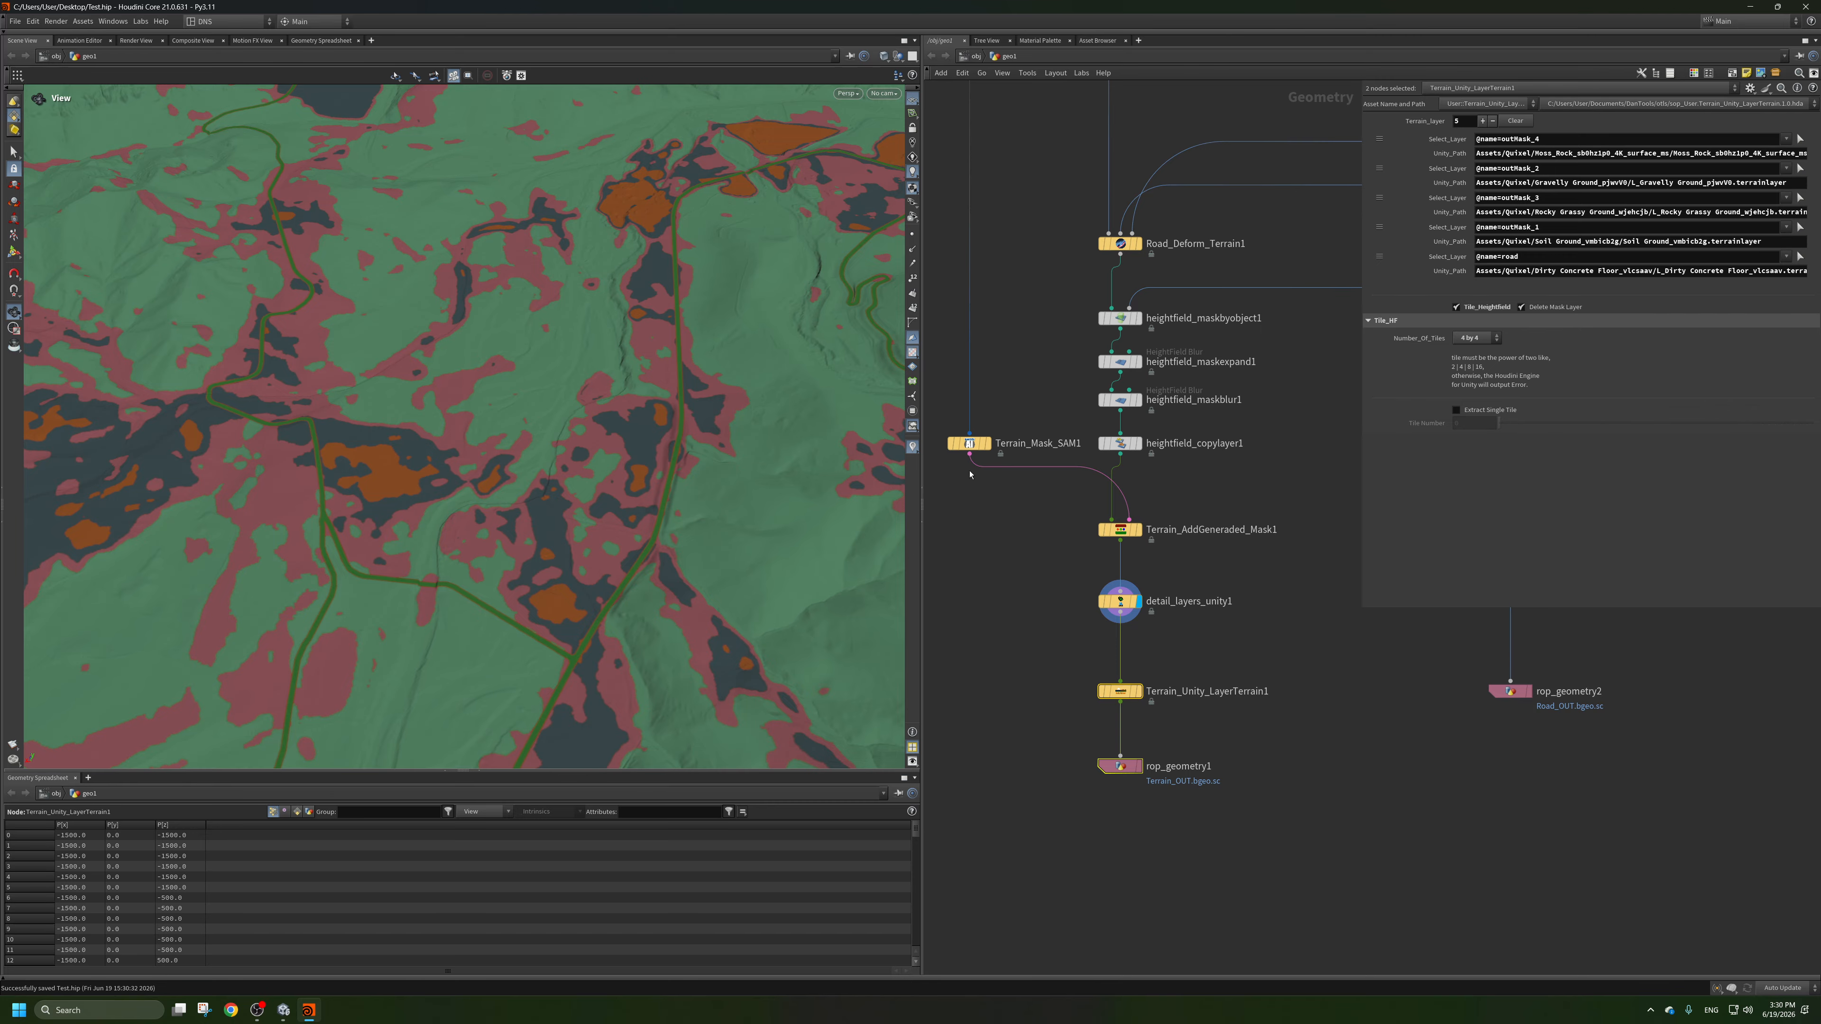
Open Terrain_Mask_SAM1's segmentation preview, view the individual dirt_light, dirt and road masks, and close the preview.
{"action": "left_click", "coordinate": [981, 445]}
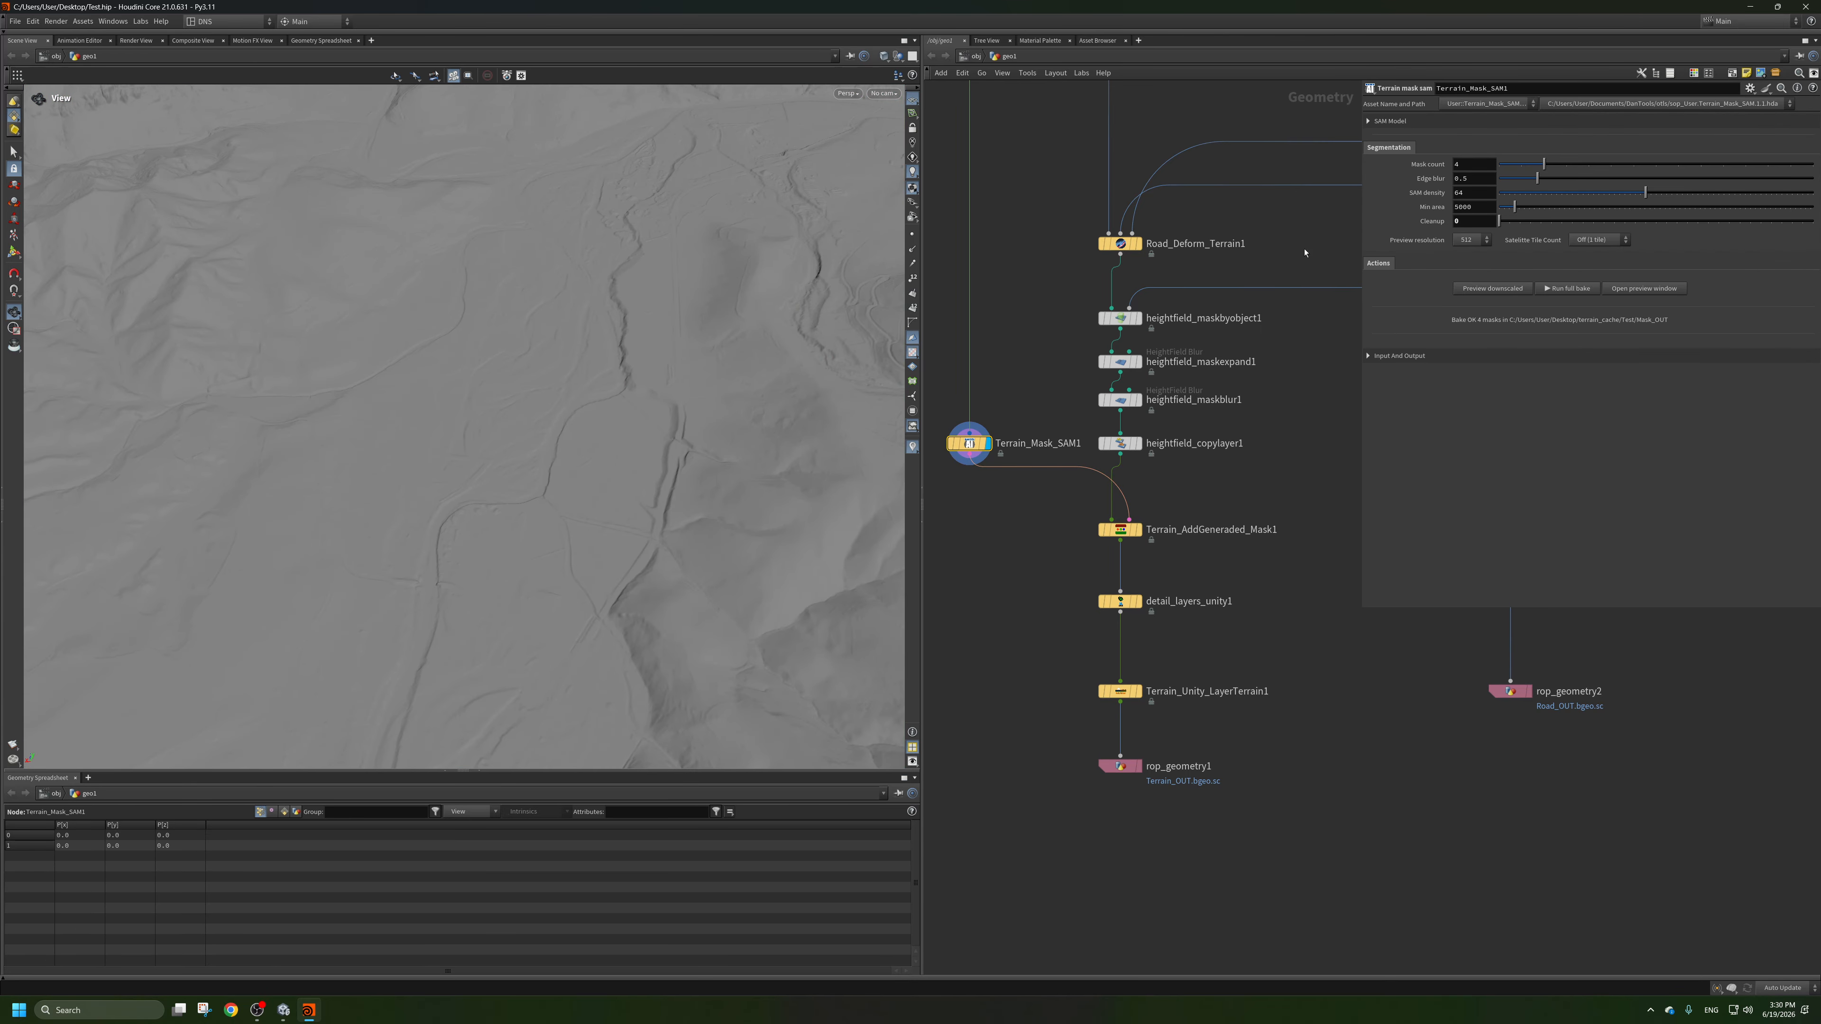
{"action": "left_click", "coordinate": [1650, 289]}
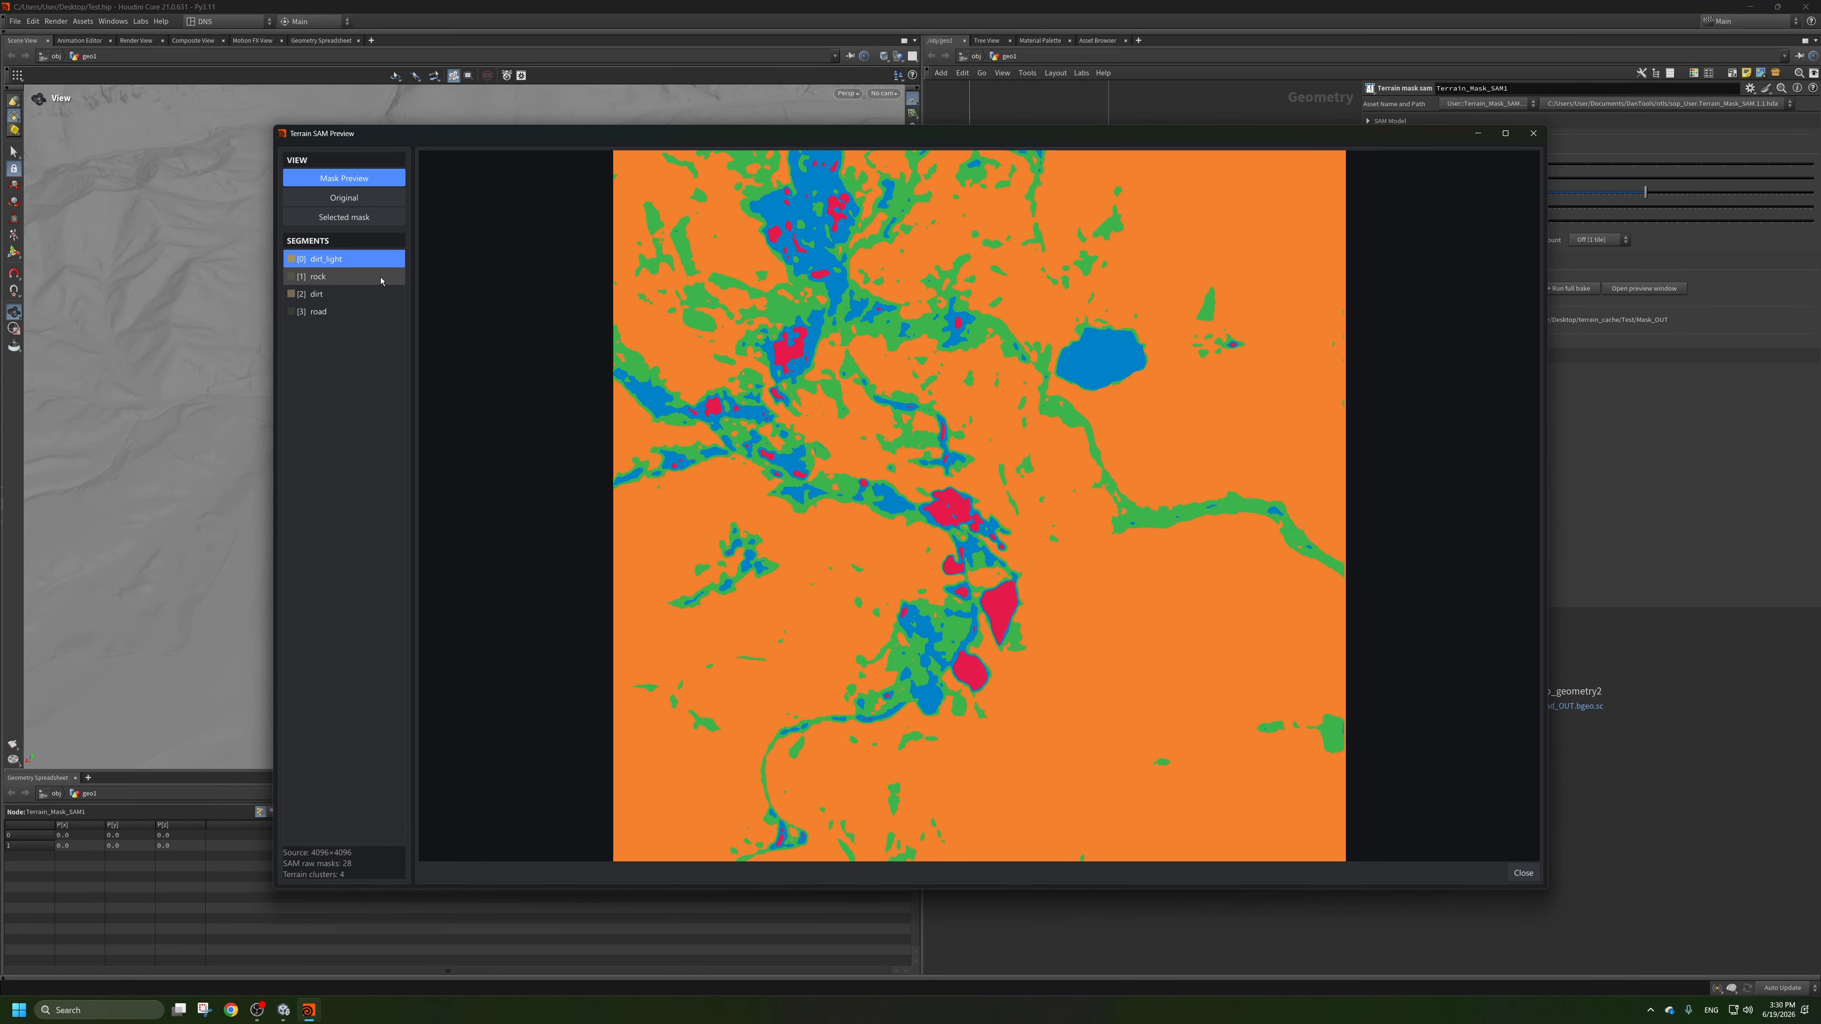
{"action": "left_click", "coordinate": [345, 217]}
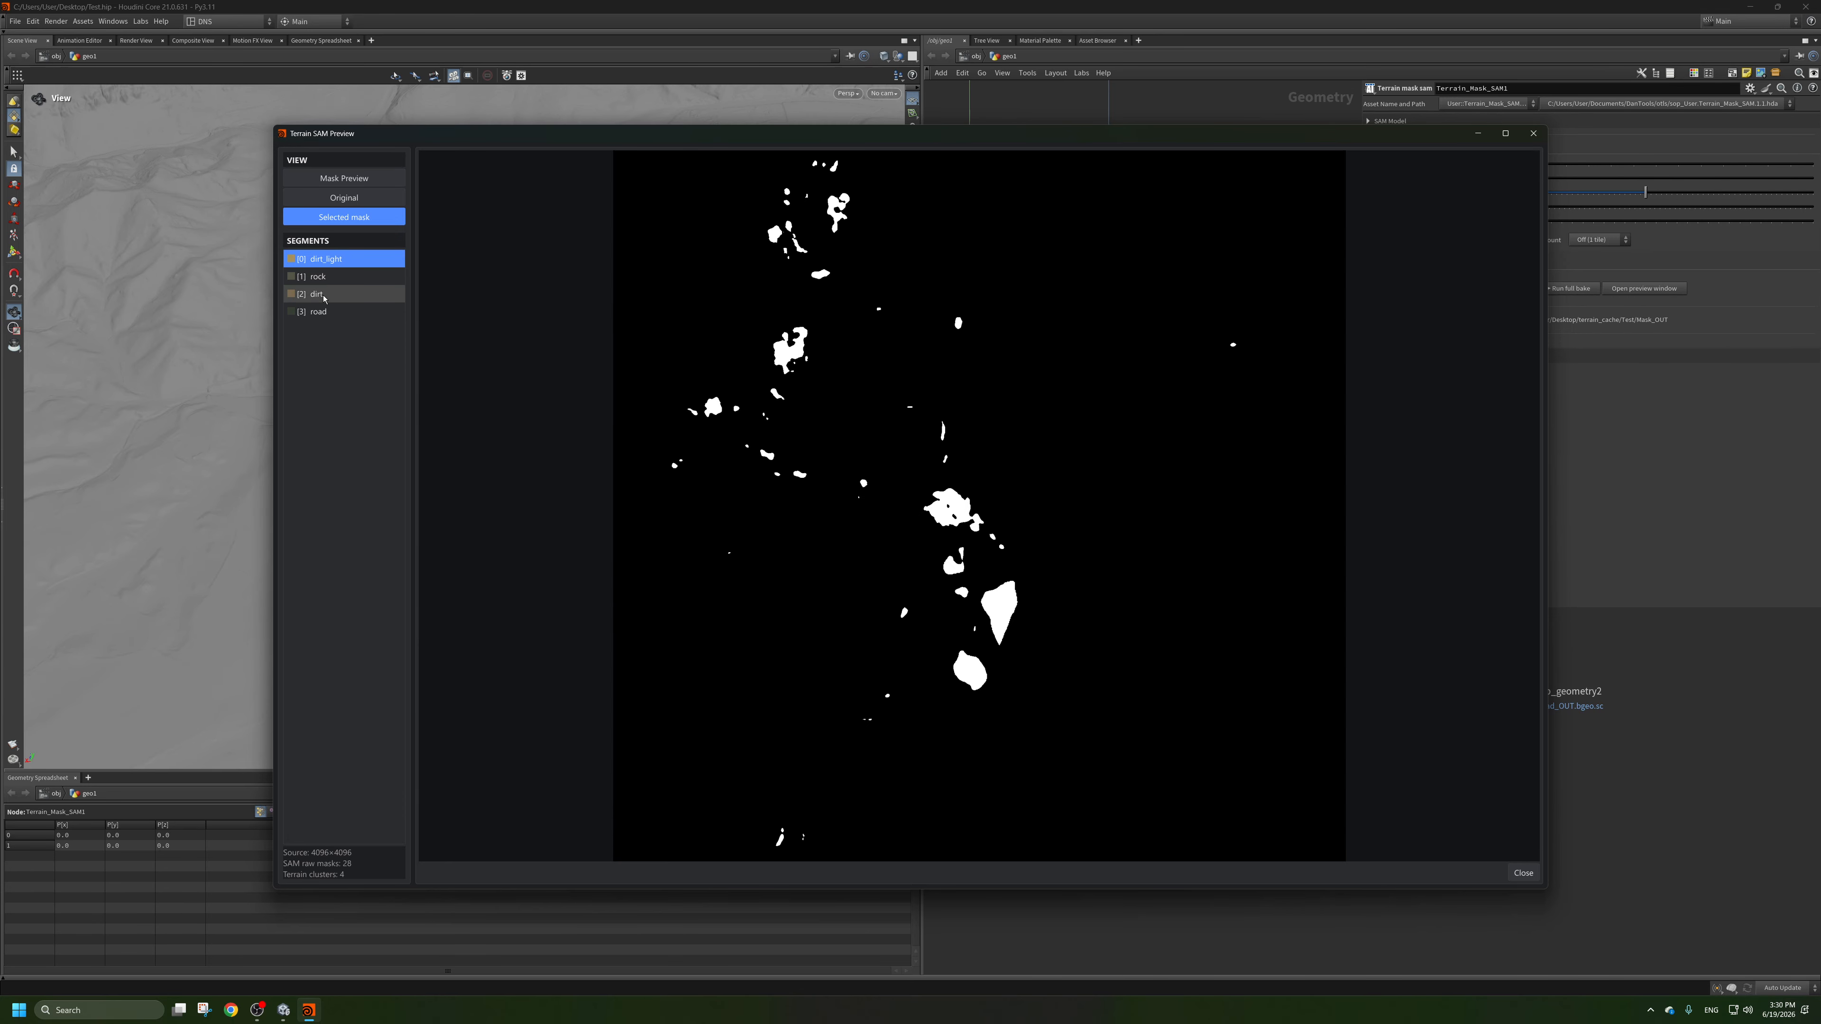
{"action": "left_click", "coordinate": [322, 297]}
{"action": "left_click", "coordinate": [326, 312]}
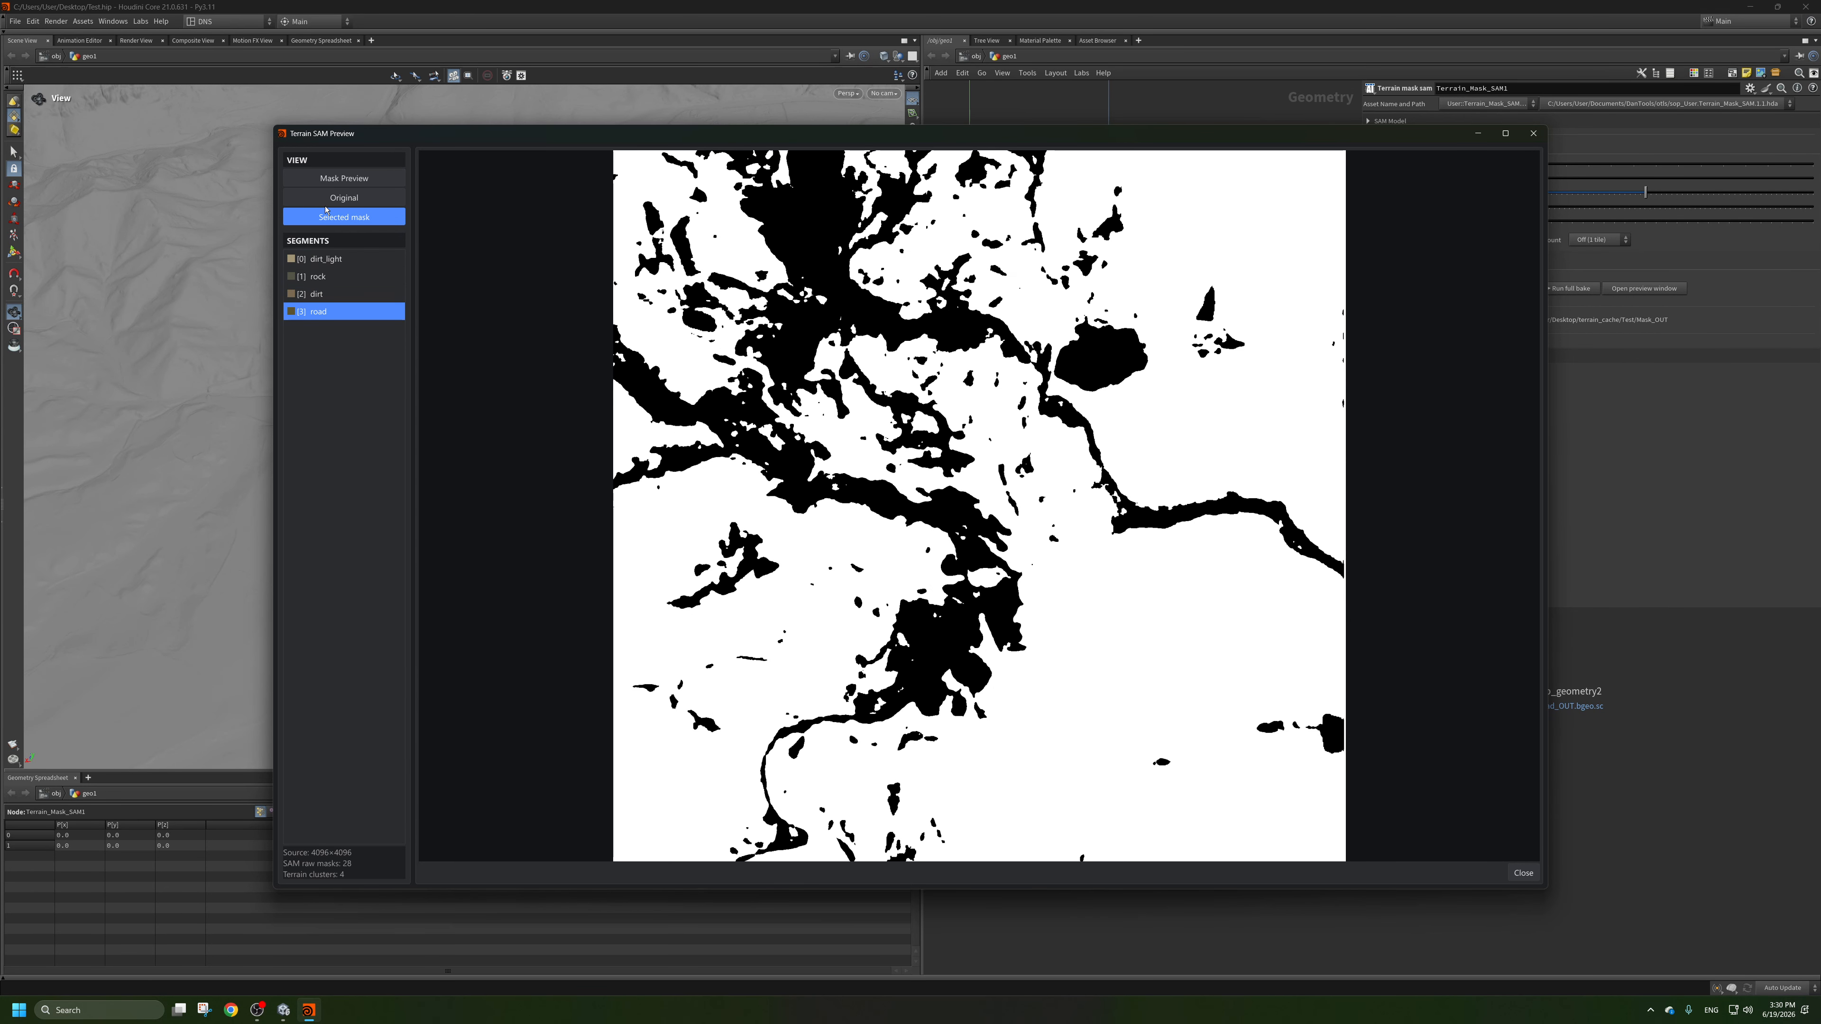
{"action": "left_click", "coordinate": [1534, 133]}
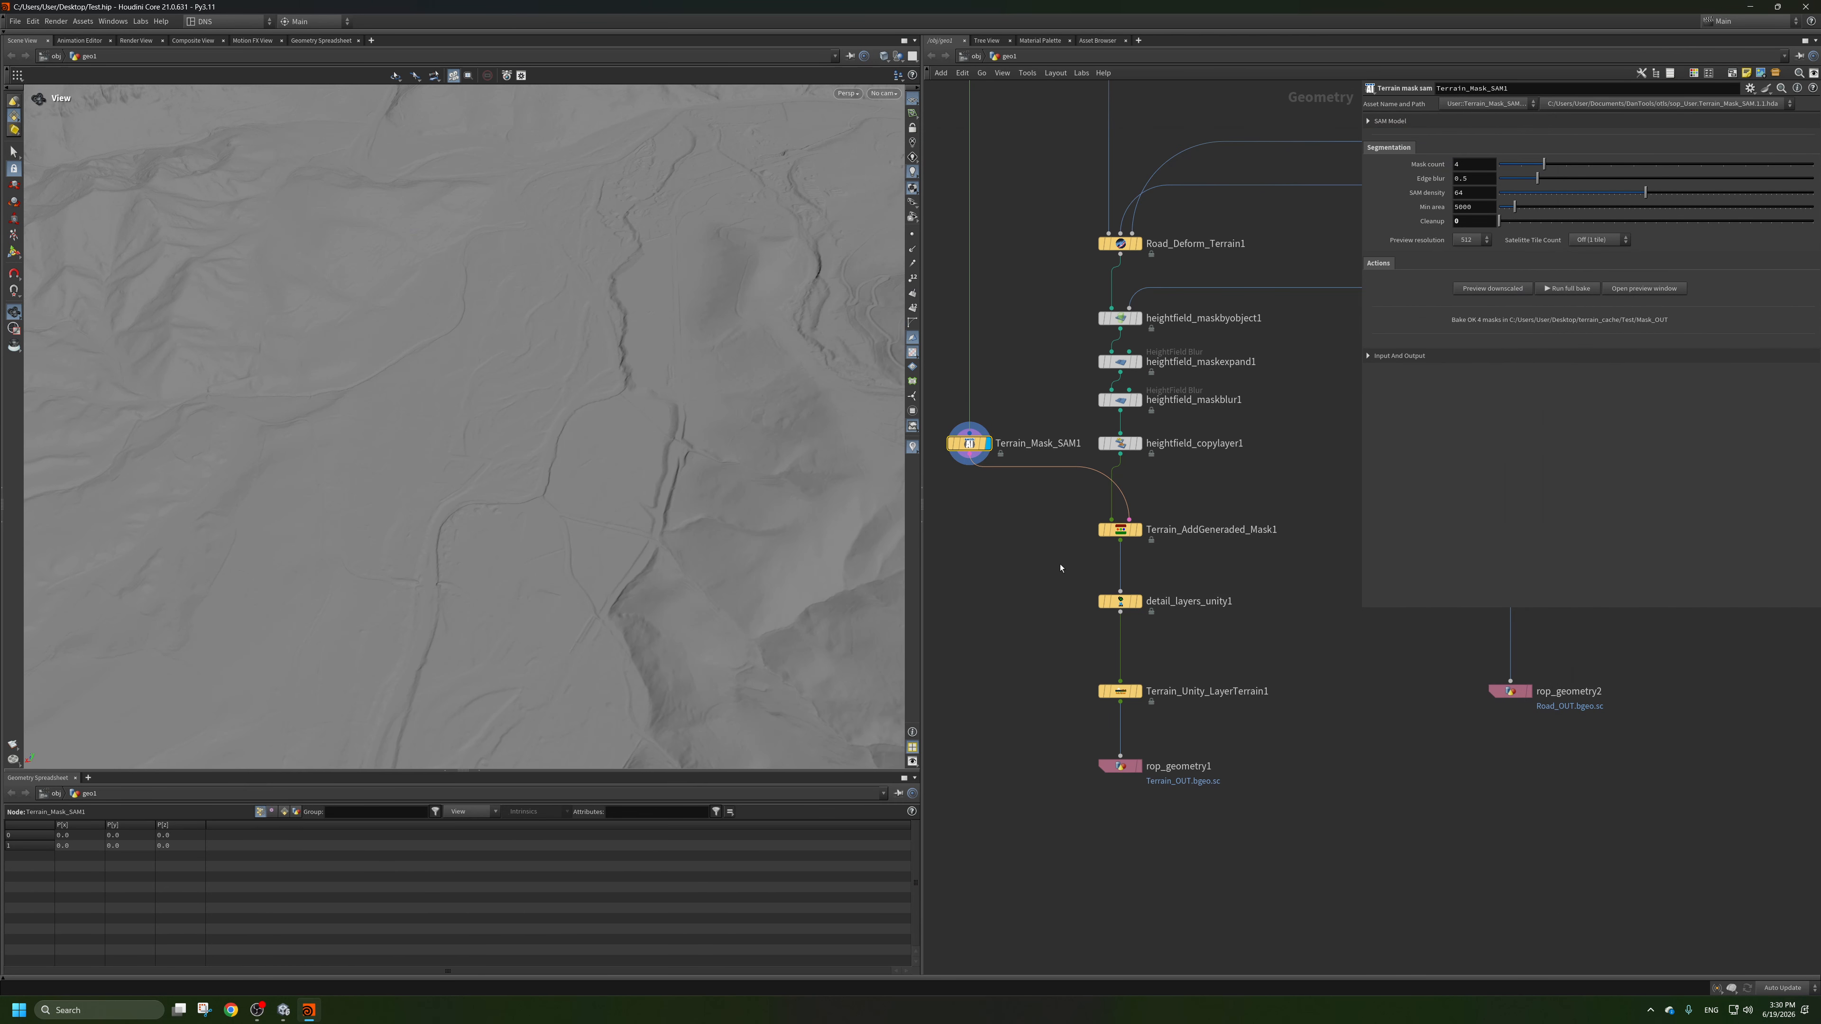
Display the output of detail_layers_unity1 again.
{"action": "scroll", "coordinate": [1236, 579], "scroll_direction": "up", "scroll_amount": 5}
{"action": "left_click", "coordinate": [1236, 581]}
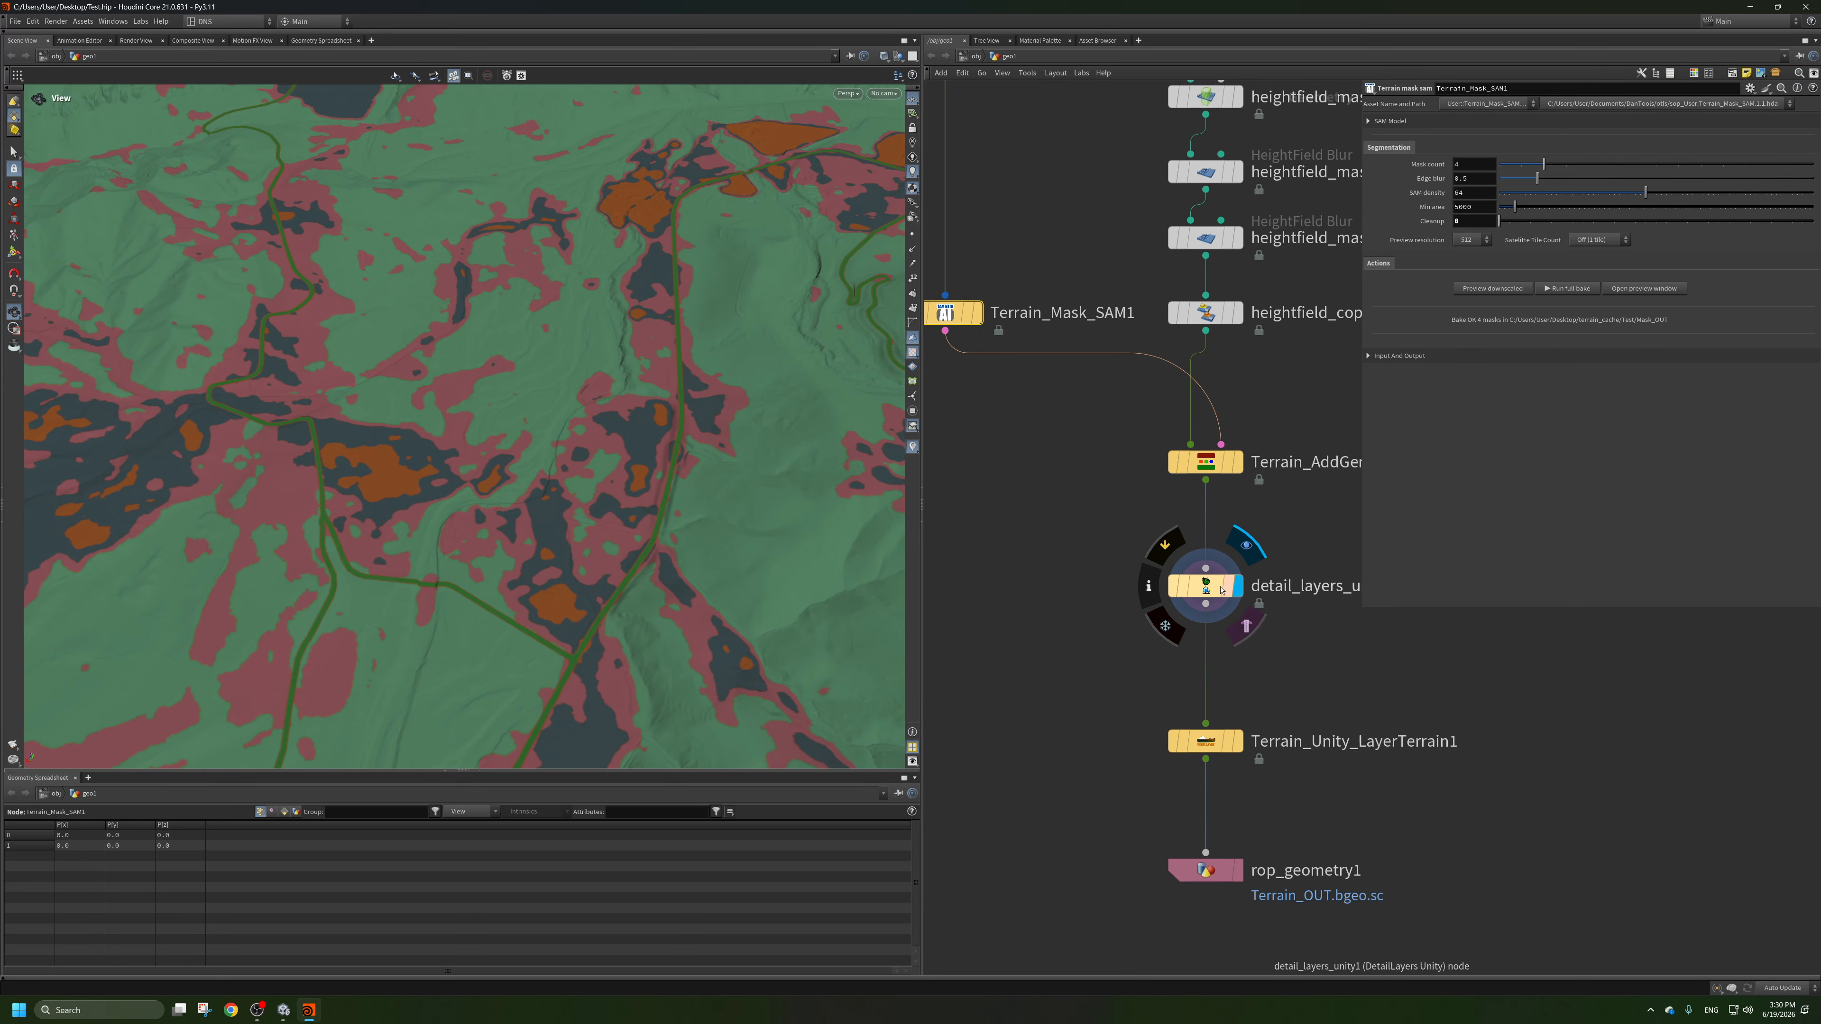
Increase the number of detail layers on detail_layers_unity1 to 3.
{"action": "left_click", "coordinate": [1483, 137]}
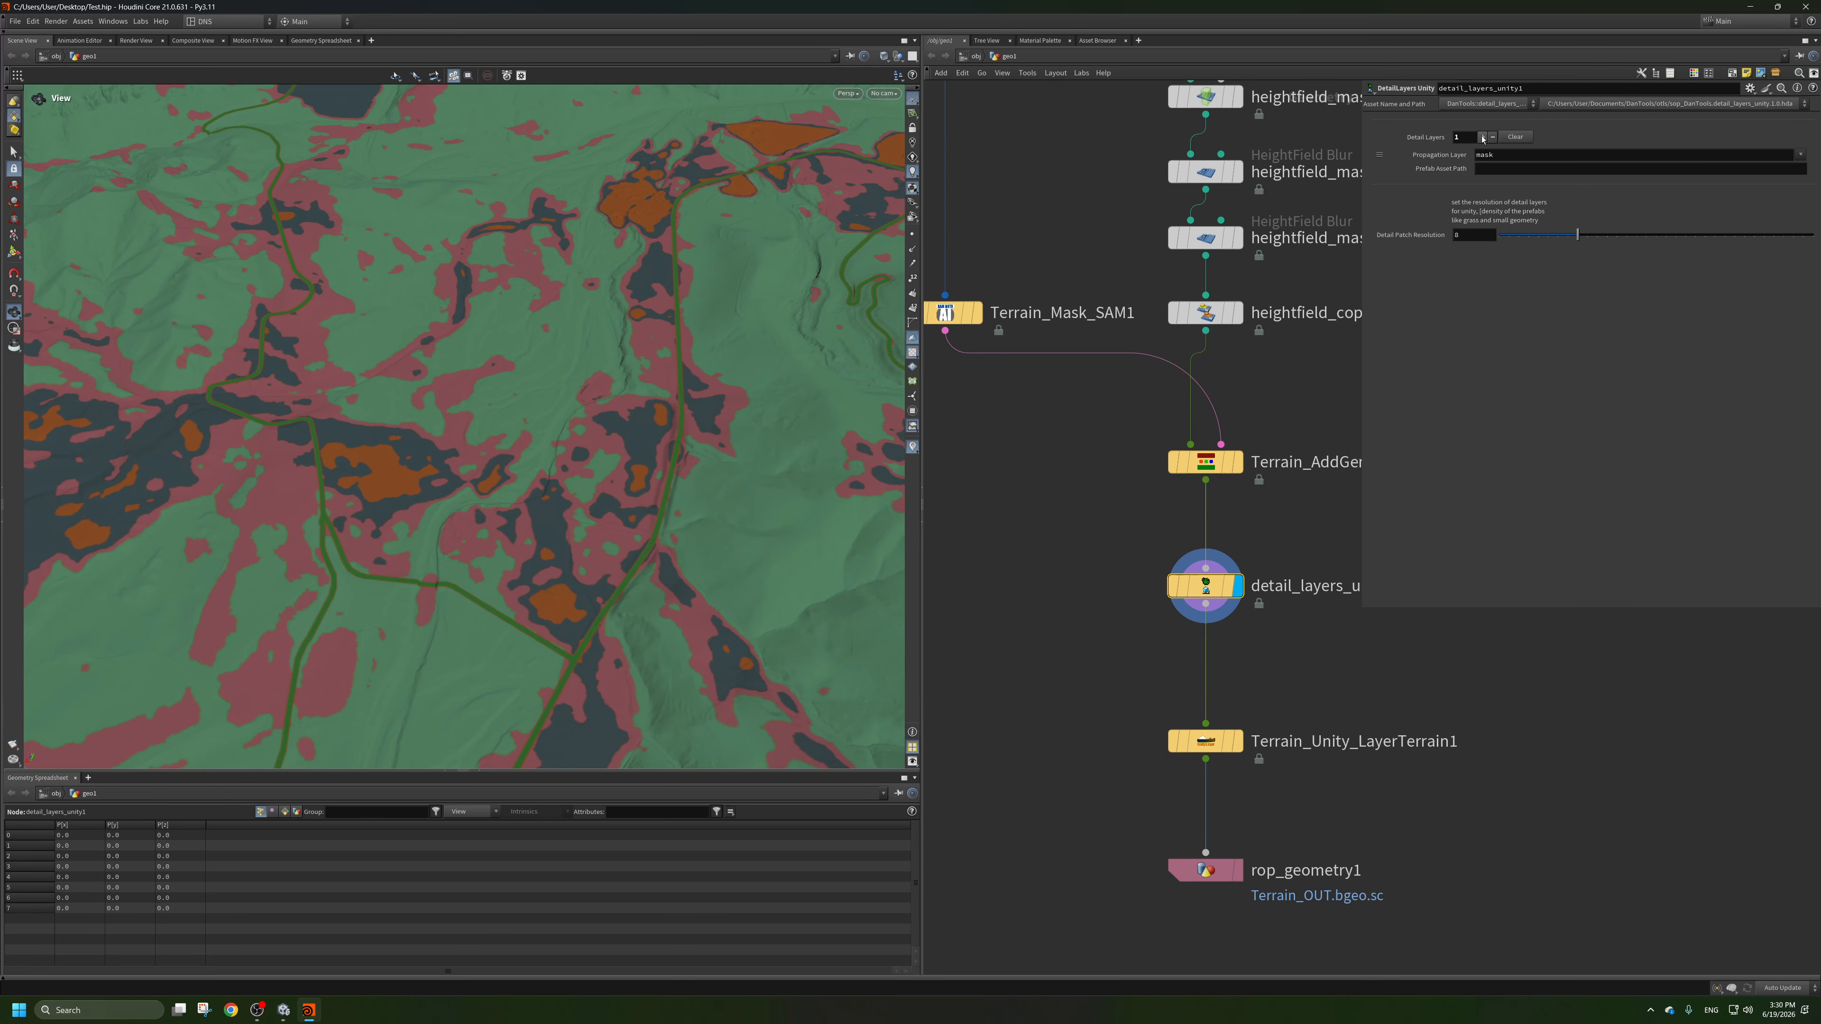
{"action": "left_click", "coordinate": [1483, 137]}
{"action": "left_click", "coordinate": [1482, 137]}
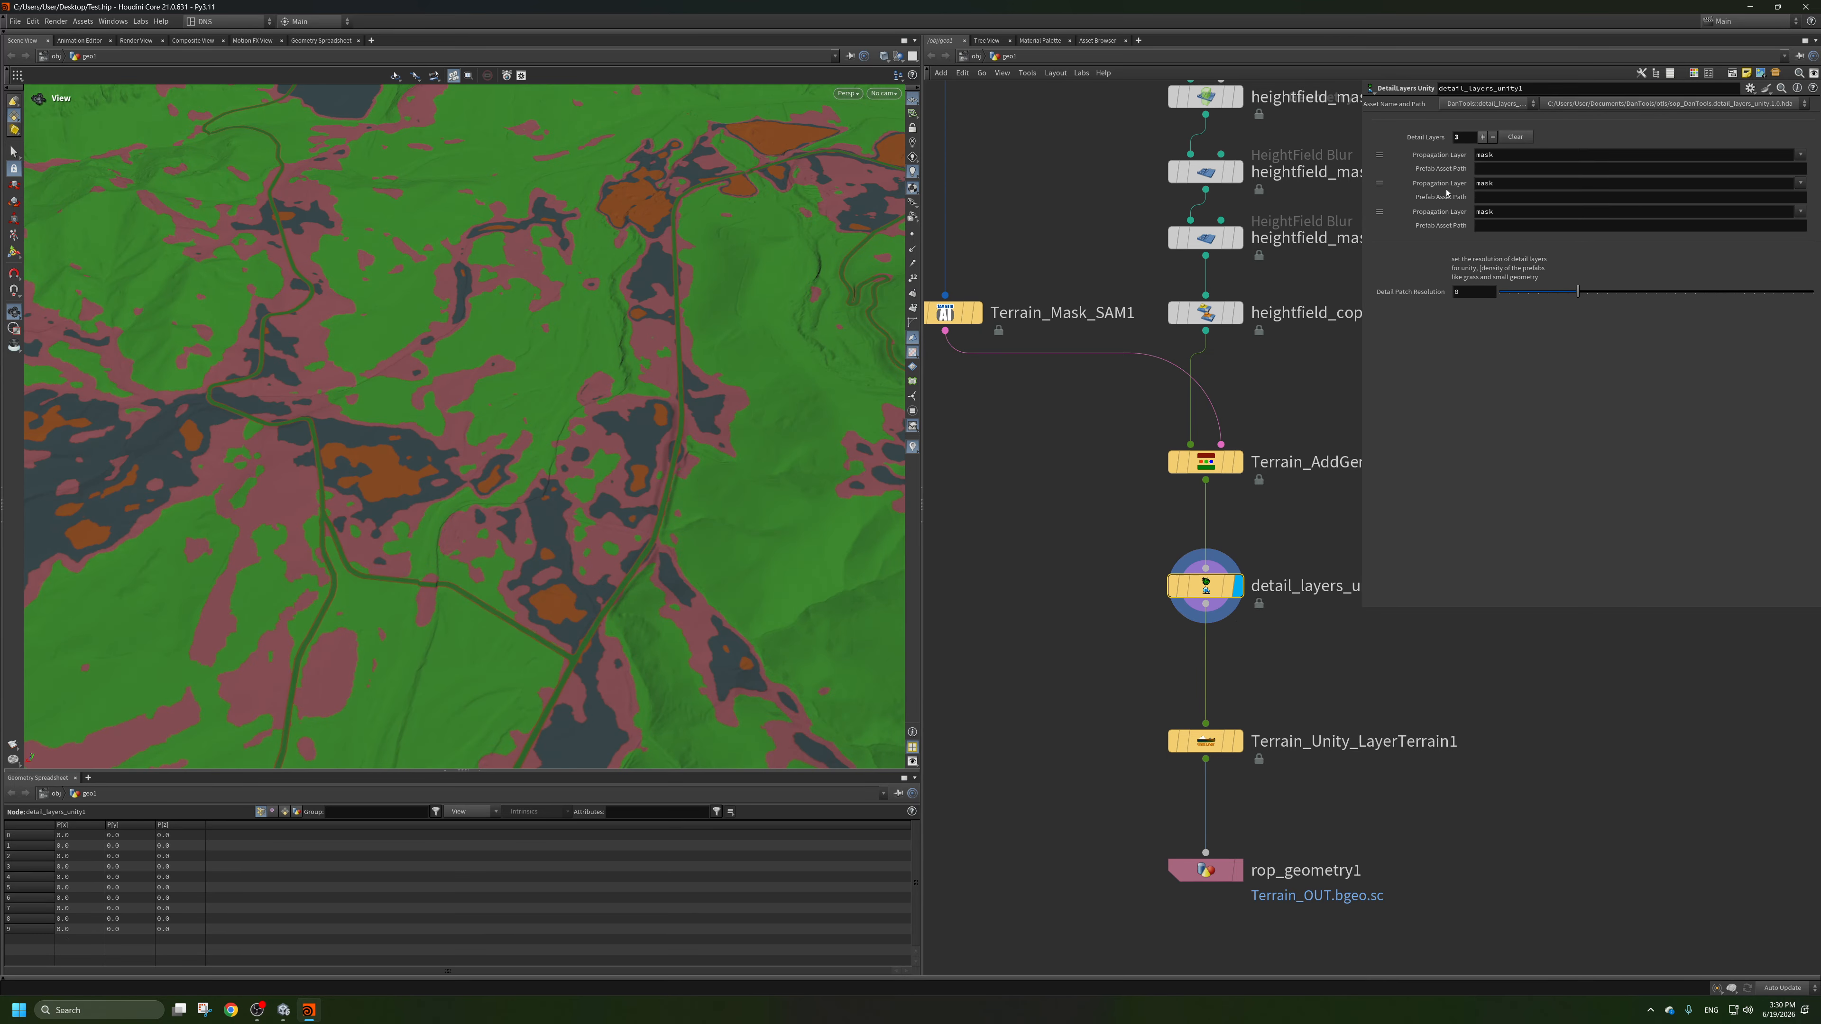
Choose outMask_4 as the propagation layer for all three detail layers.
{"action": "left_click", "coordinate": [1800, 184]}
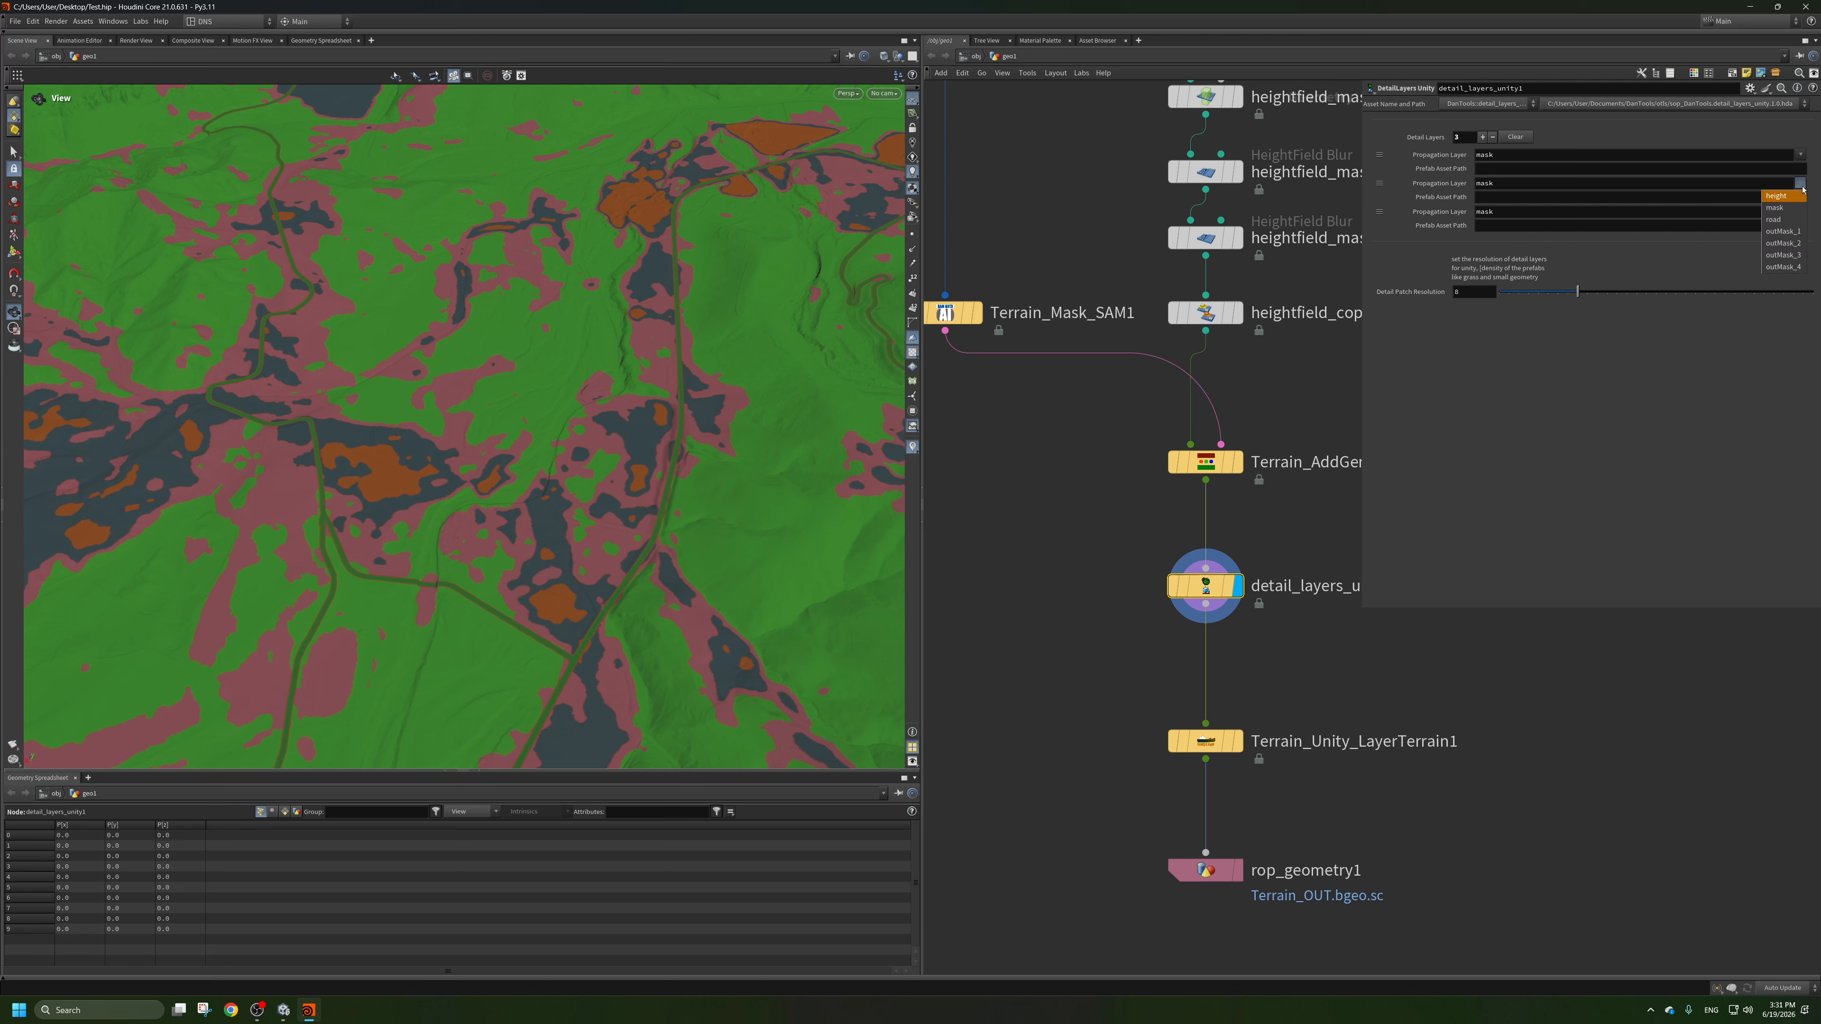
{"action": "left_click", "coordinate": [1784, 267]}
{"action": "left_click", "coordinate": [1801, 156]}
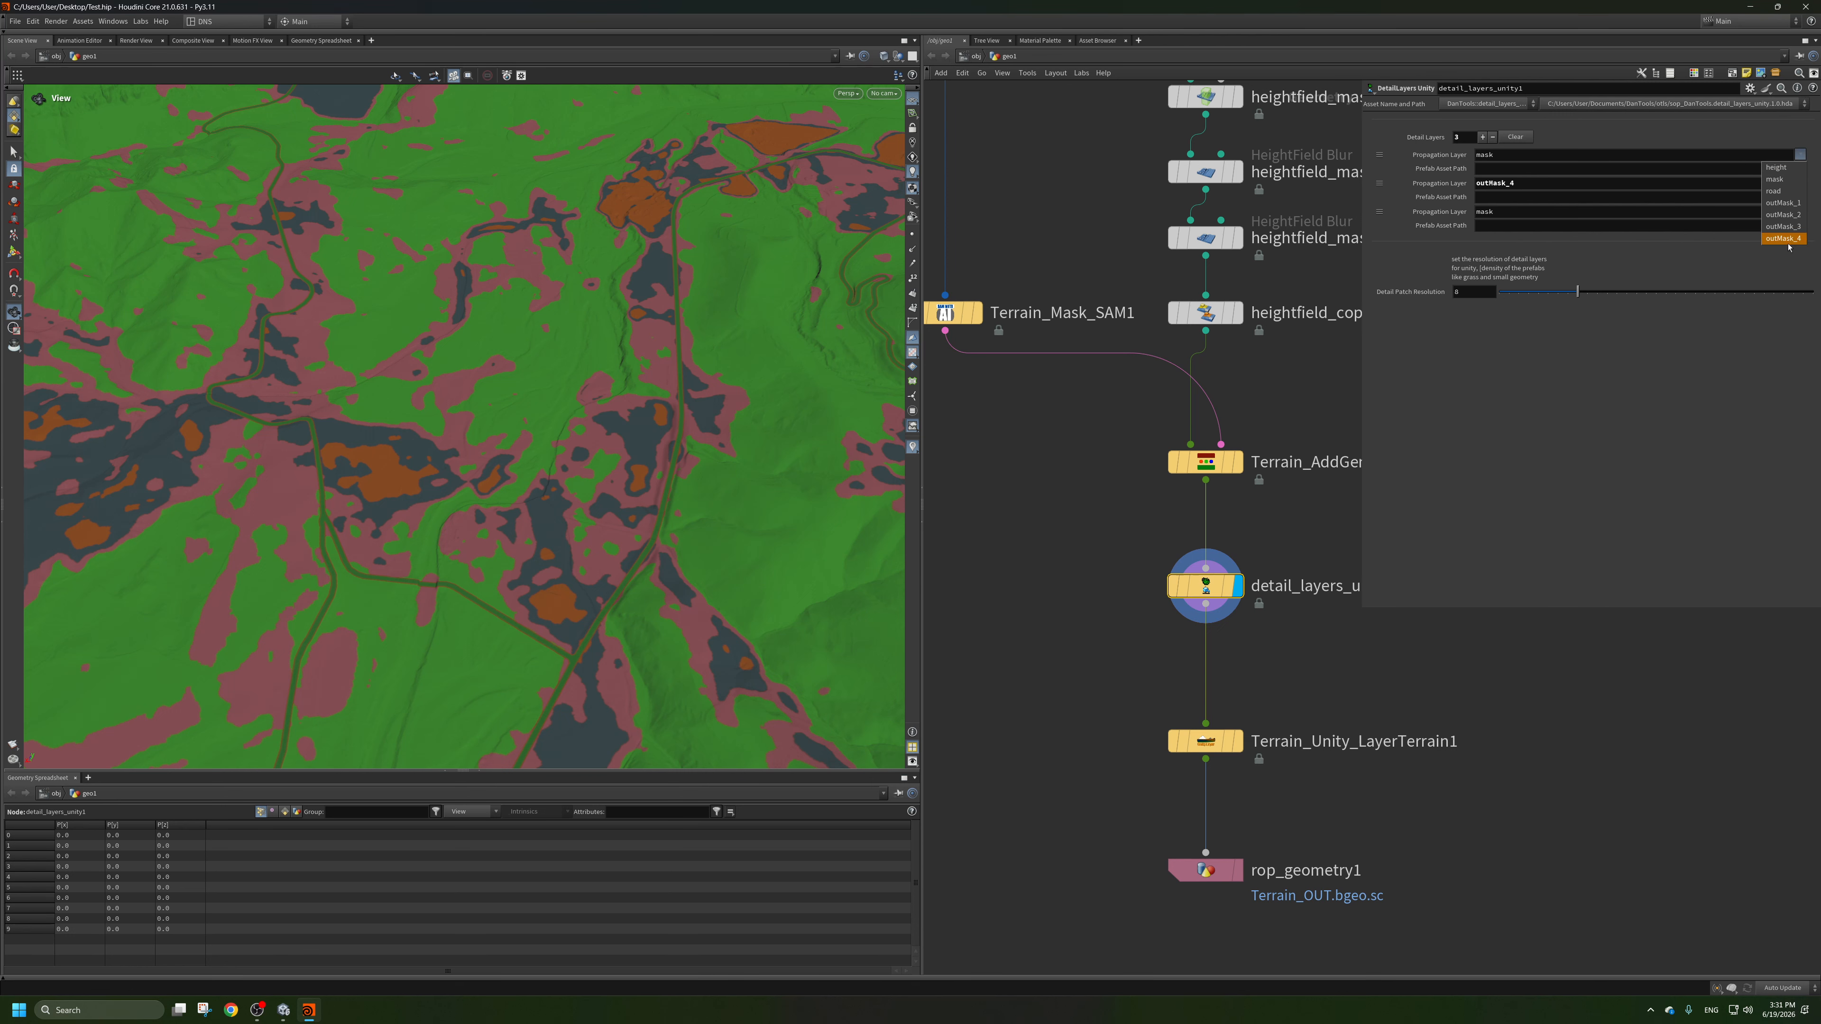
{"action": "left_click", "coordinate": [1784, 240]}
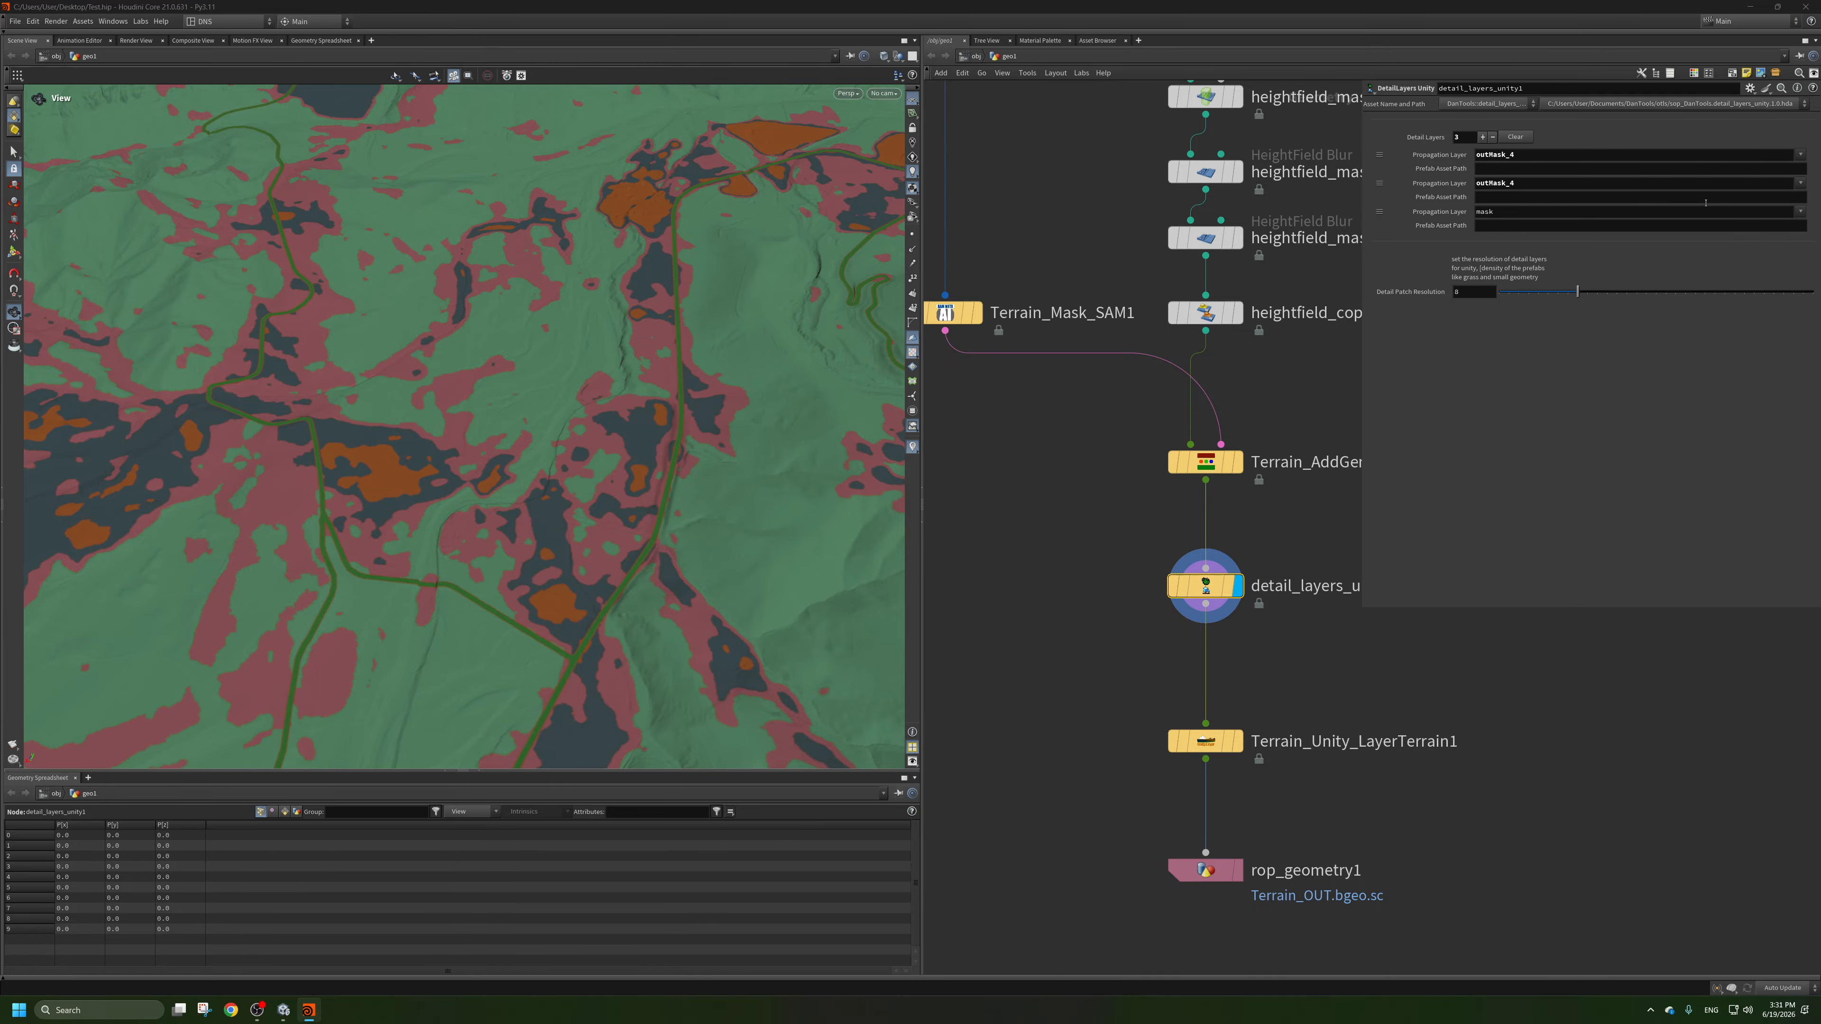
{"action": "left_click", "coordinate": [1799, 212]}
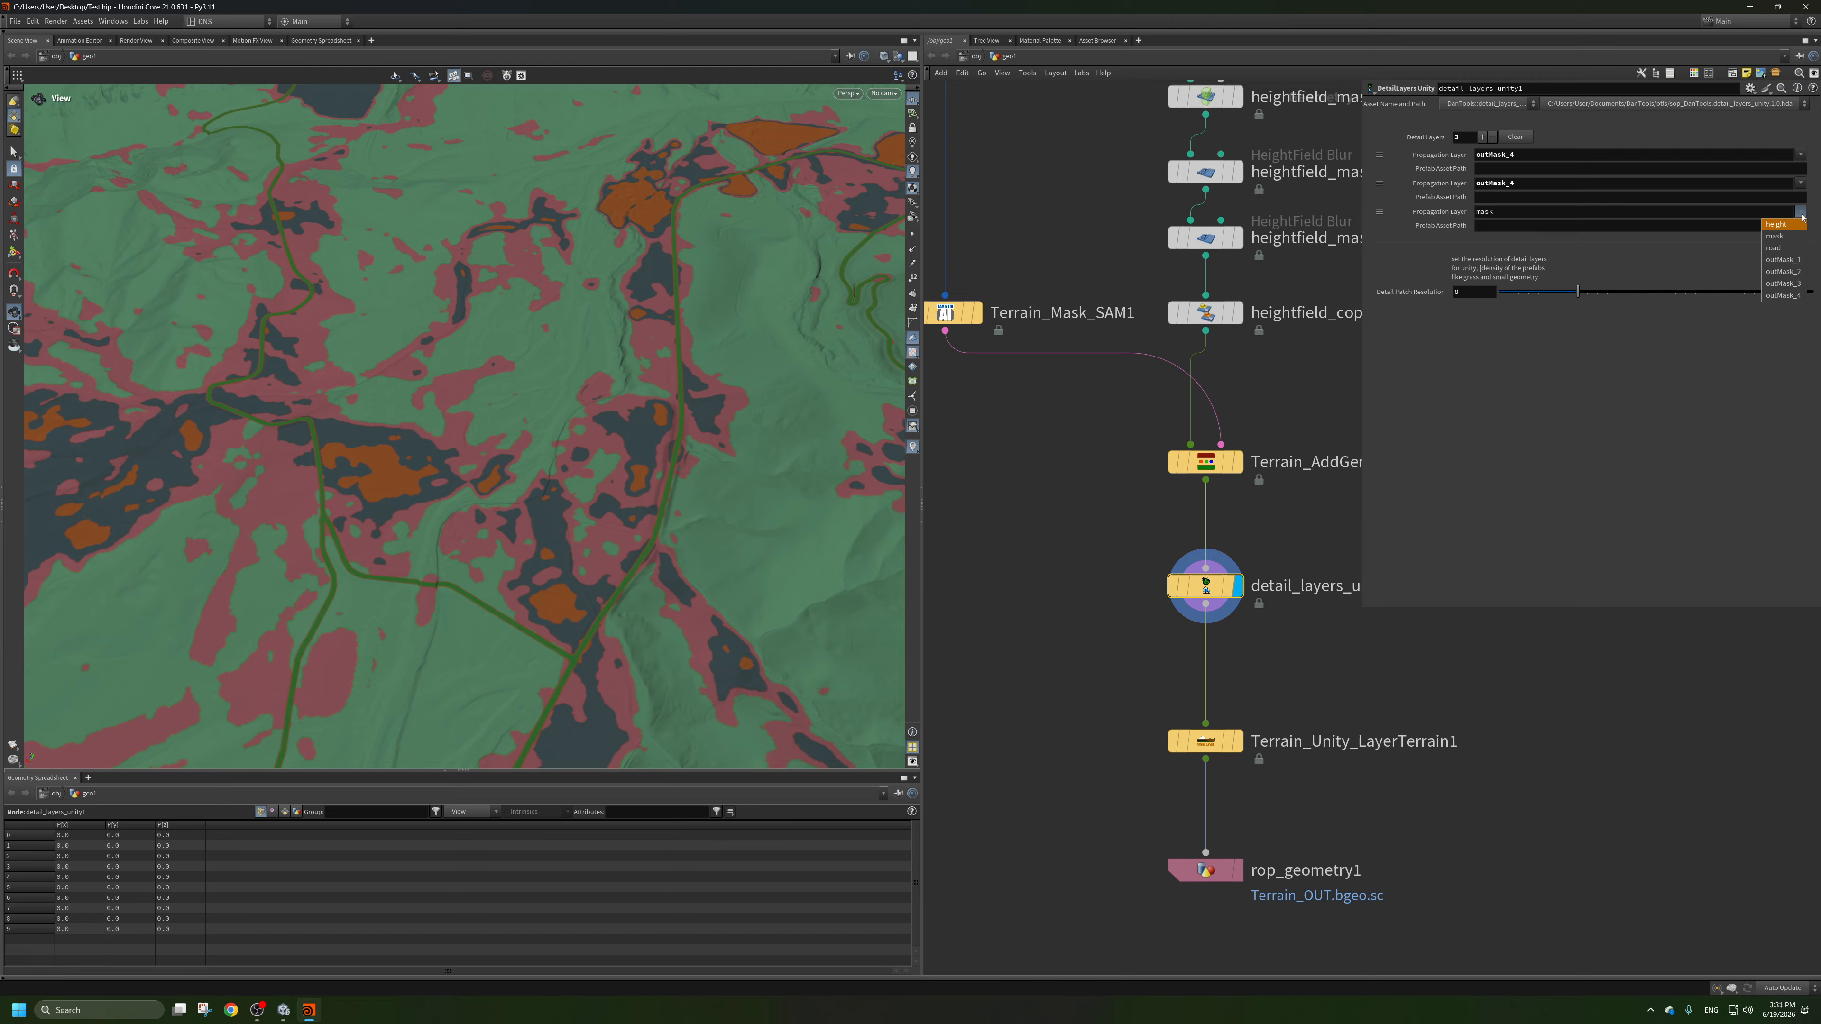
{"action": "left_click", "coordinate": [1798, 296]}
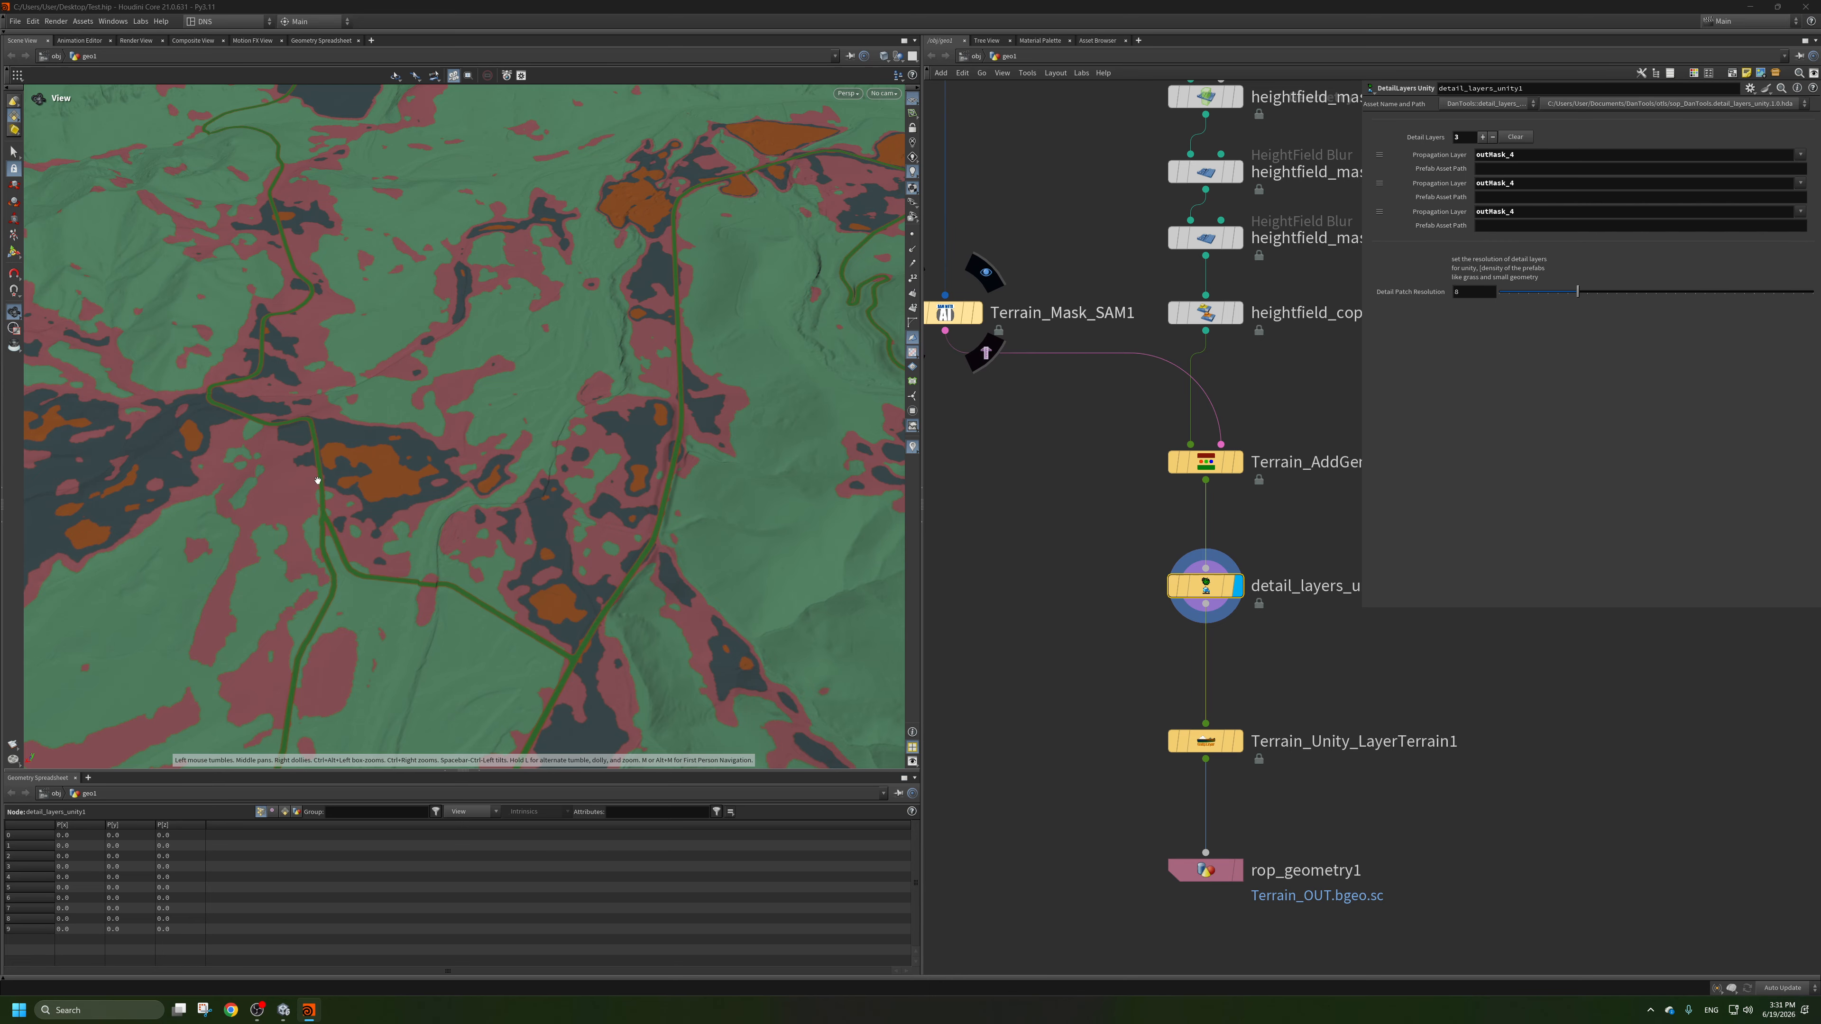
Open Terrain_Mask_SAM1's segmentation preview beside the viewport and compare its mask colours with the terrain layers.
{"action": "left_click", "coordinate": [975, 313]}
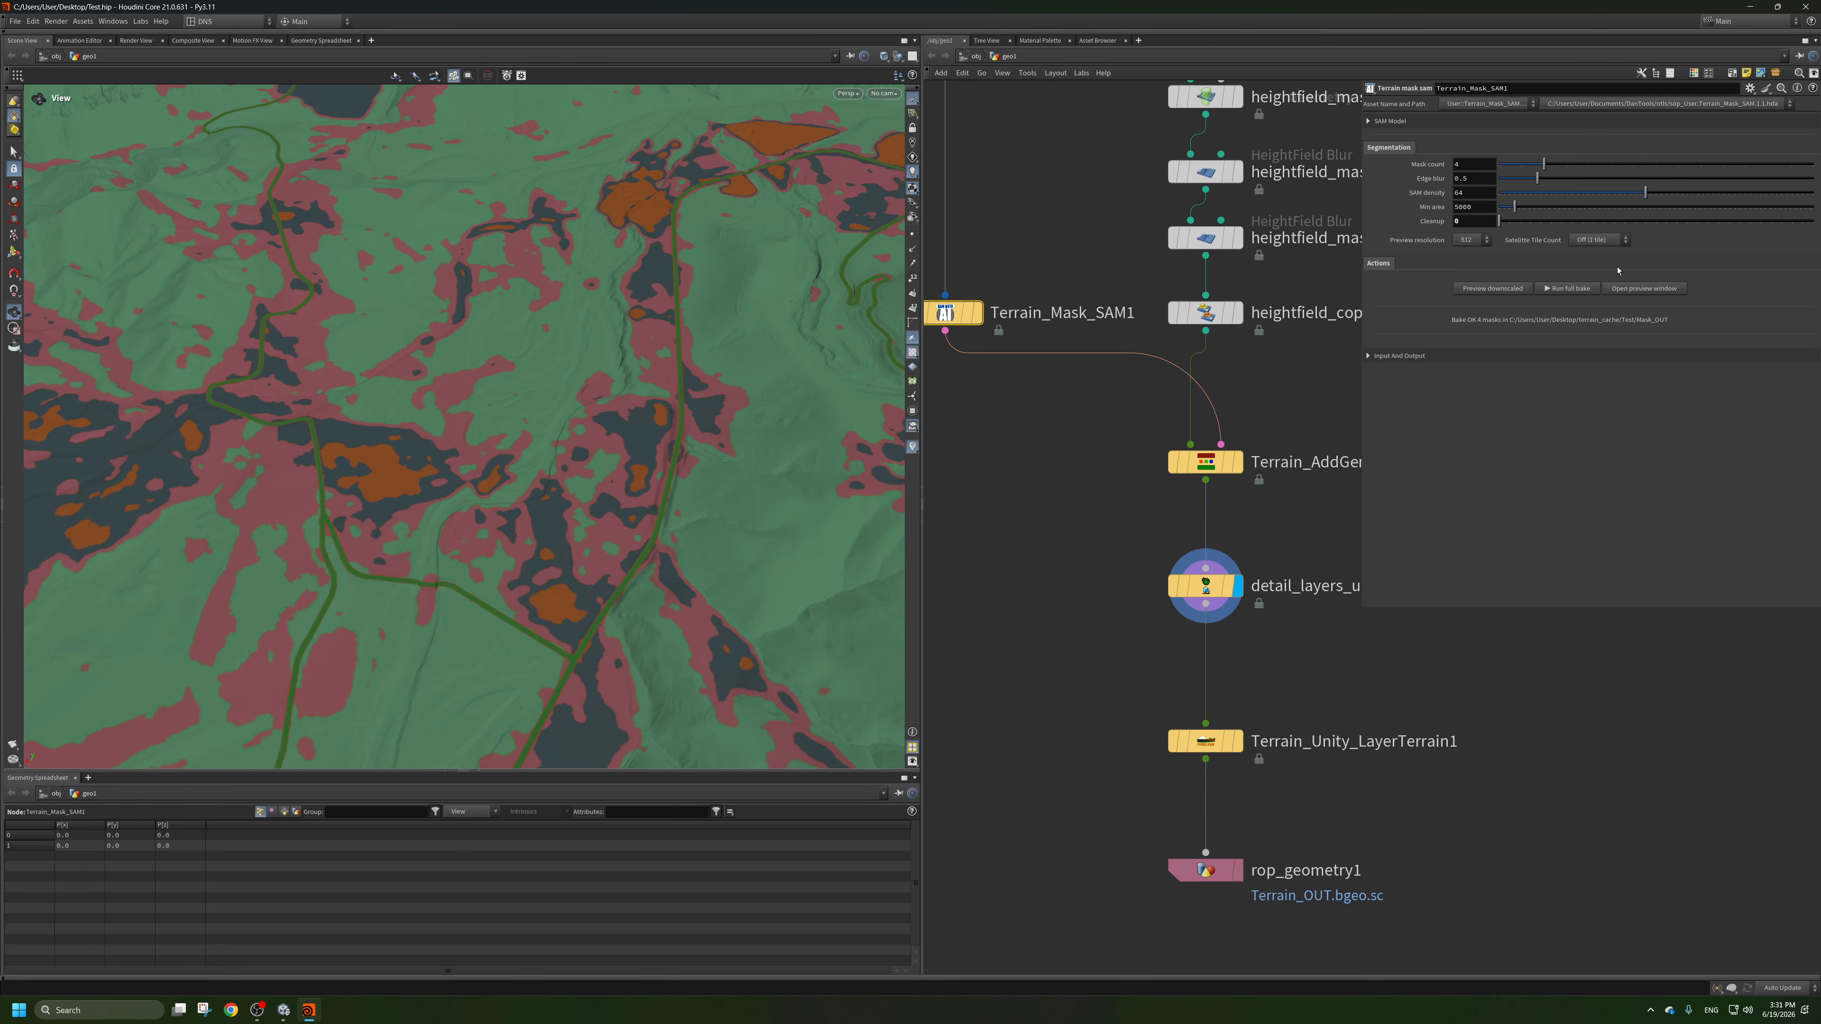
{"action": "left_click", "coordinate": [1649, 288]}
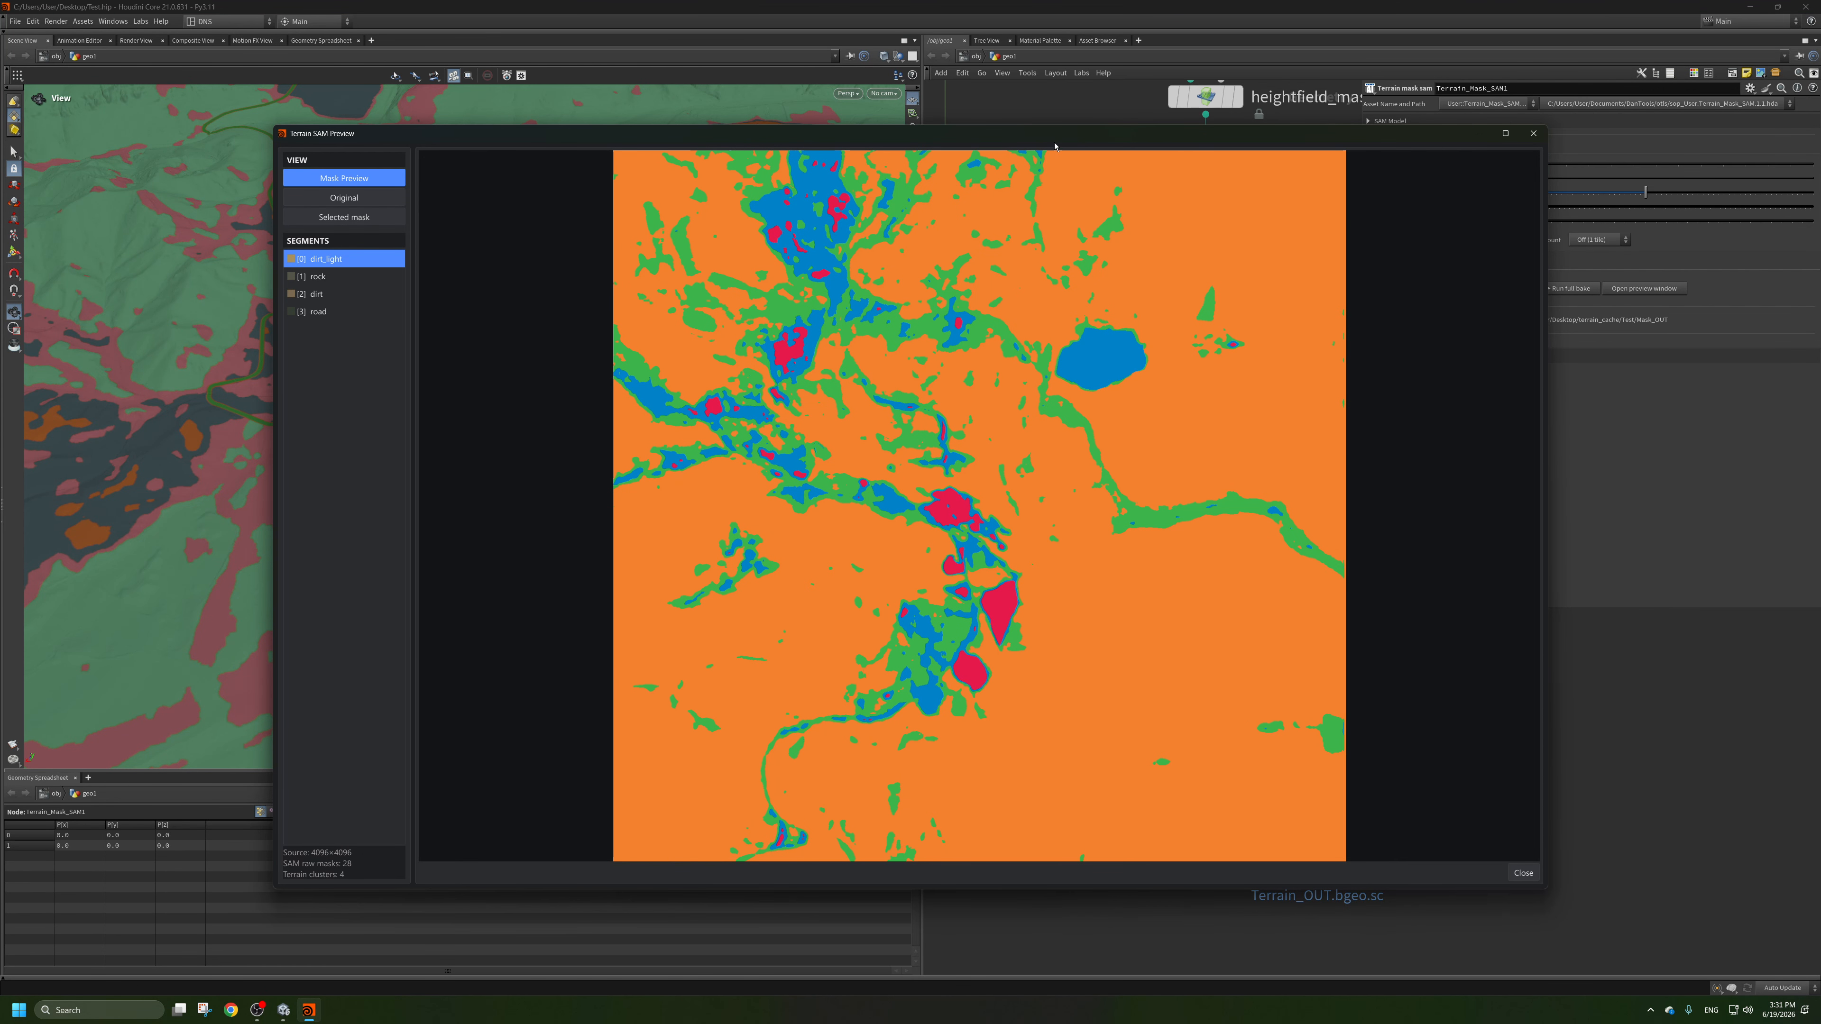
{"action": "left_click_drag", "start_coordinate": [1054, 145], "coordinate": [1349, 175]}
{"action": "left_click_drag", "start_coordinate": [401, 273], "coordinate": [299, 329]}
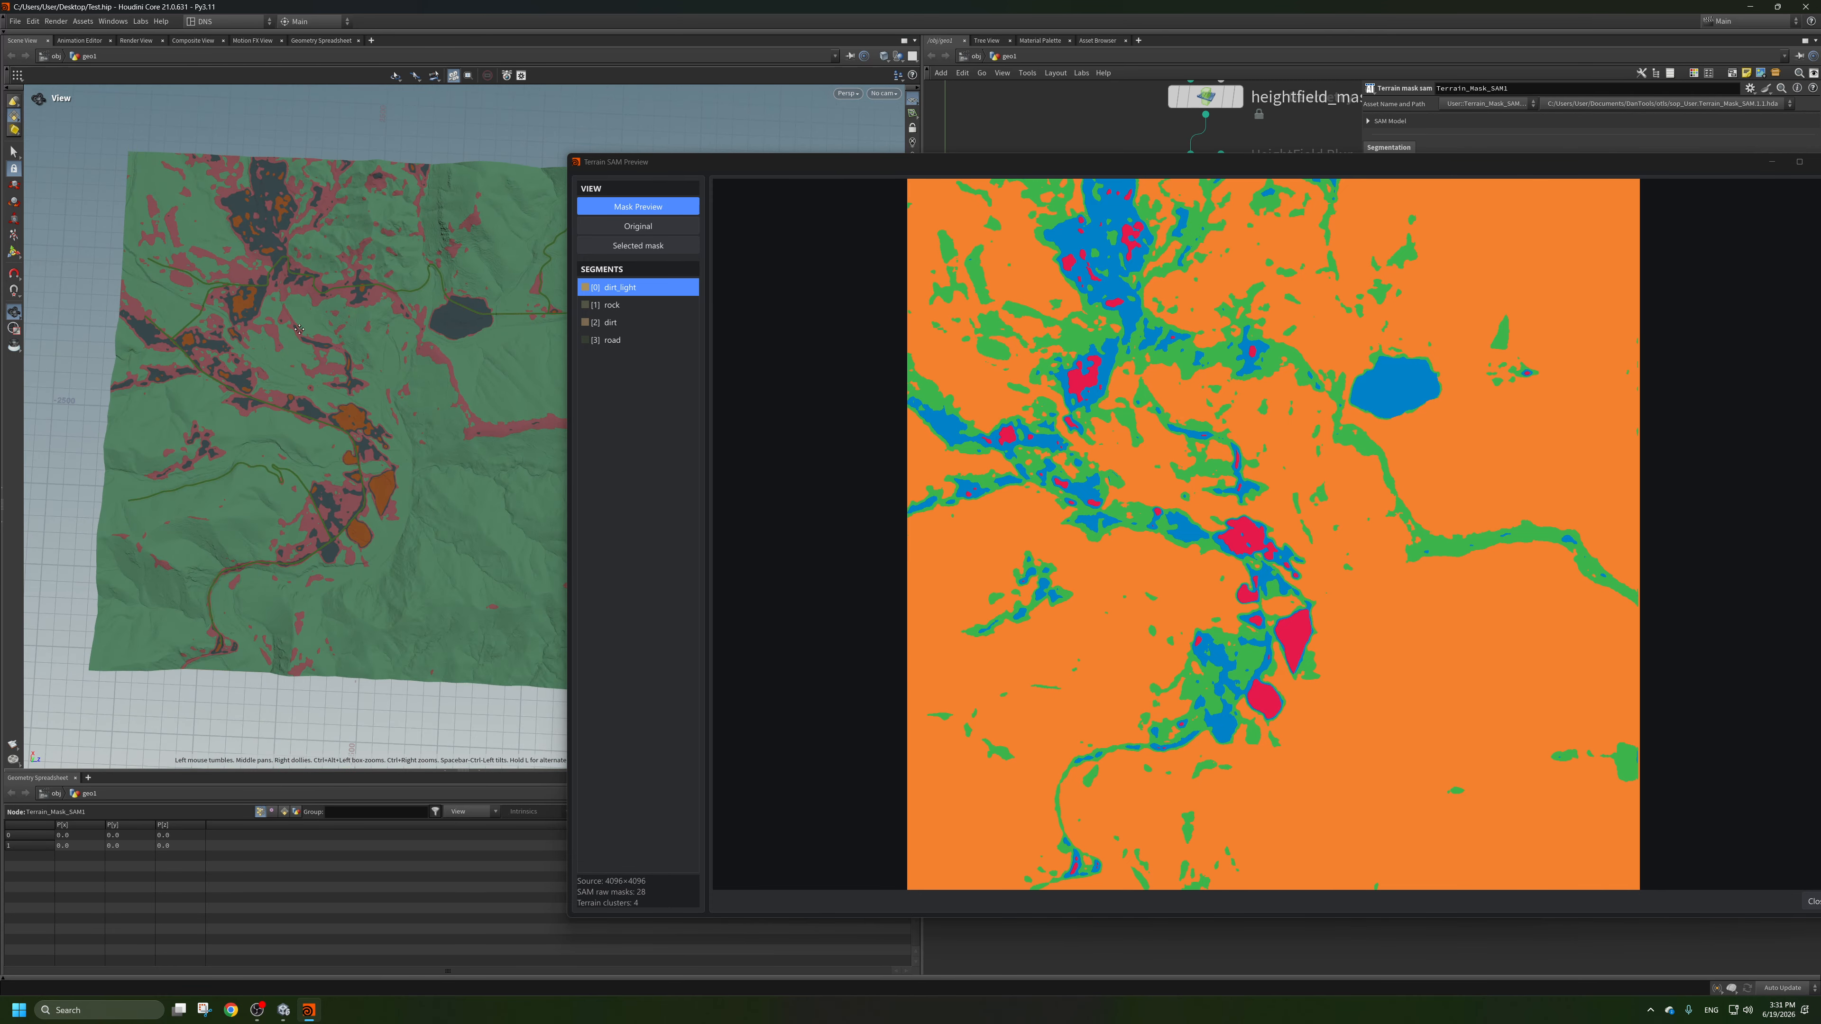
{"action": "scroll", "coordinate": [294, 324], "scroll_direction": "up", "scroll_amount": 10}
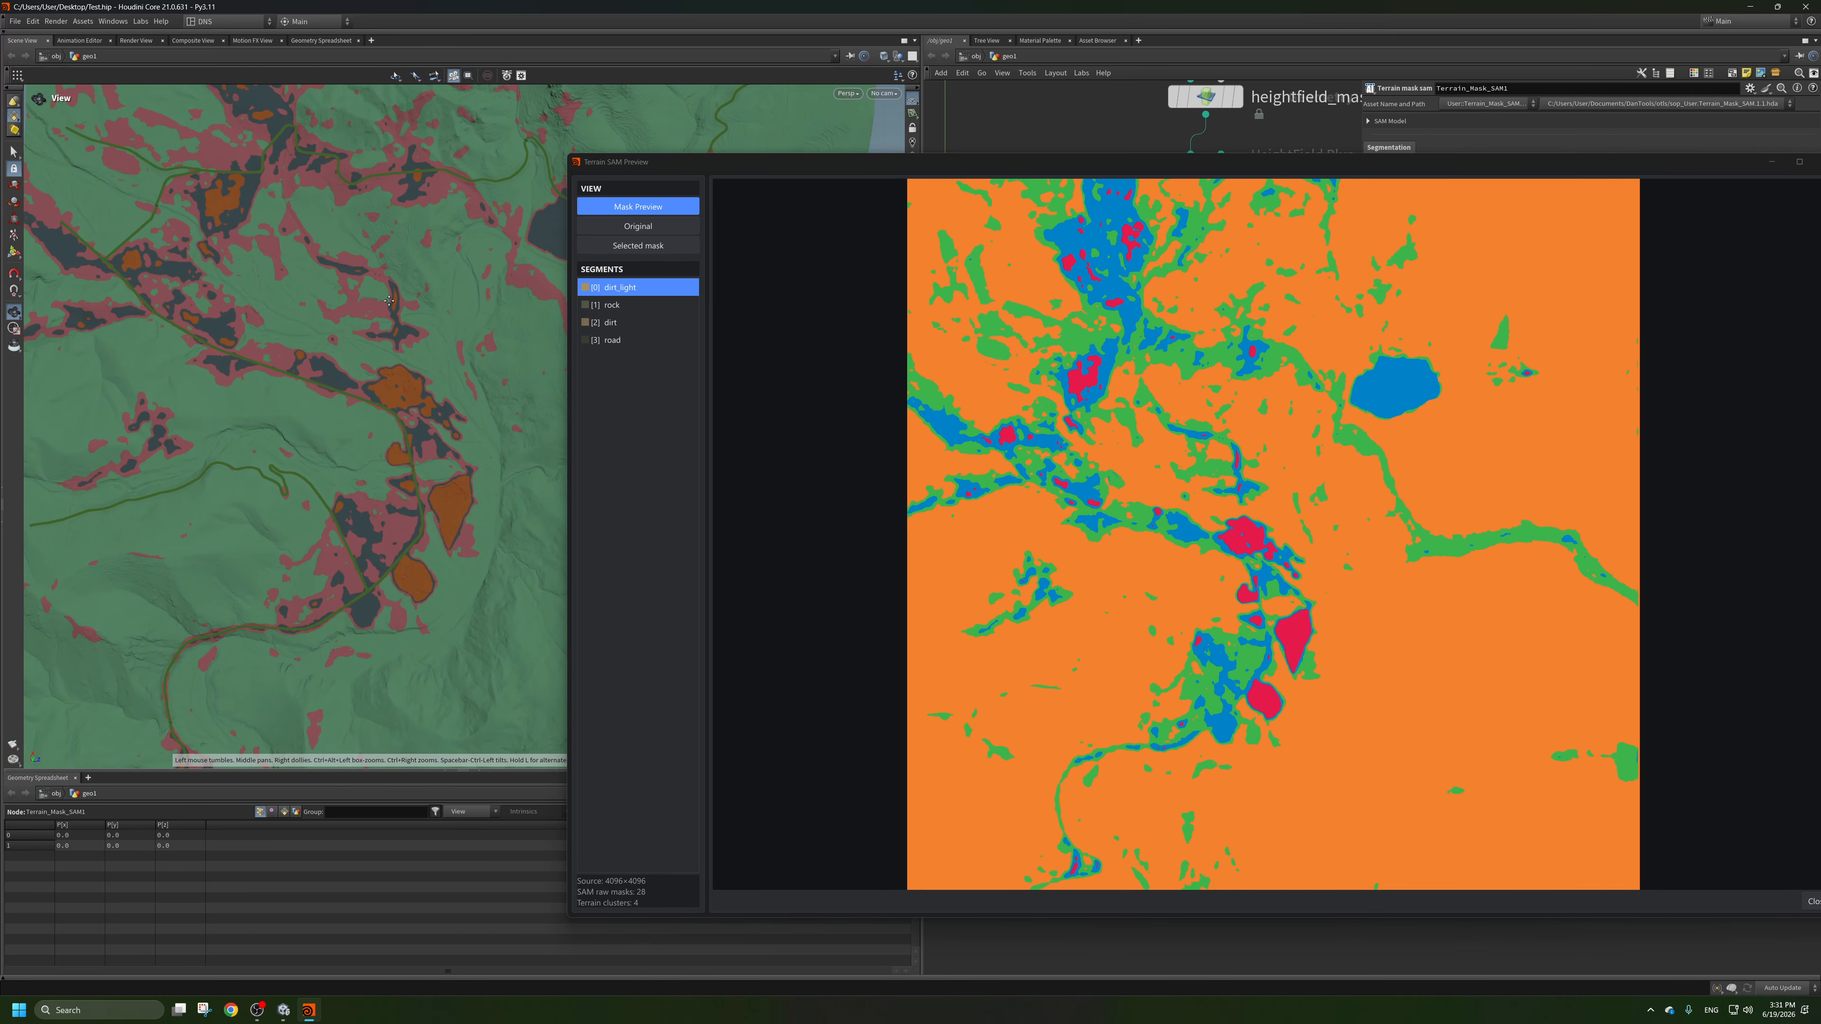
{"action": "scroll", "coordinate": [293, 349], "scroll_direction": "up", "scroll_amount": 3}
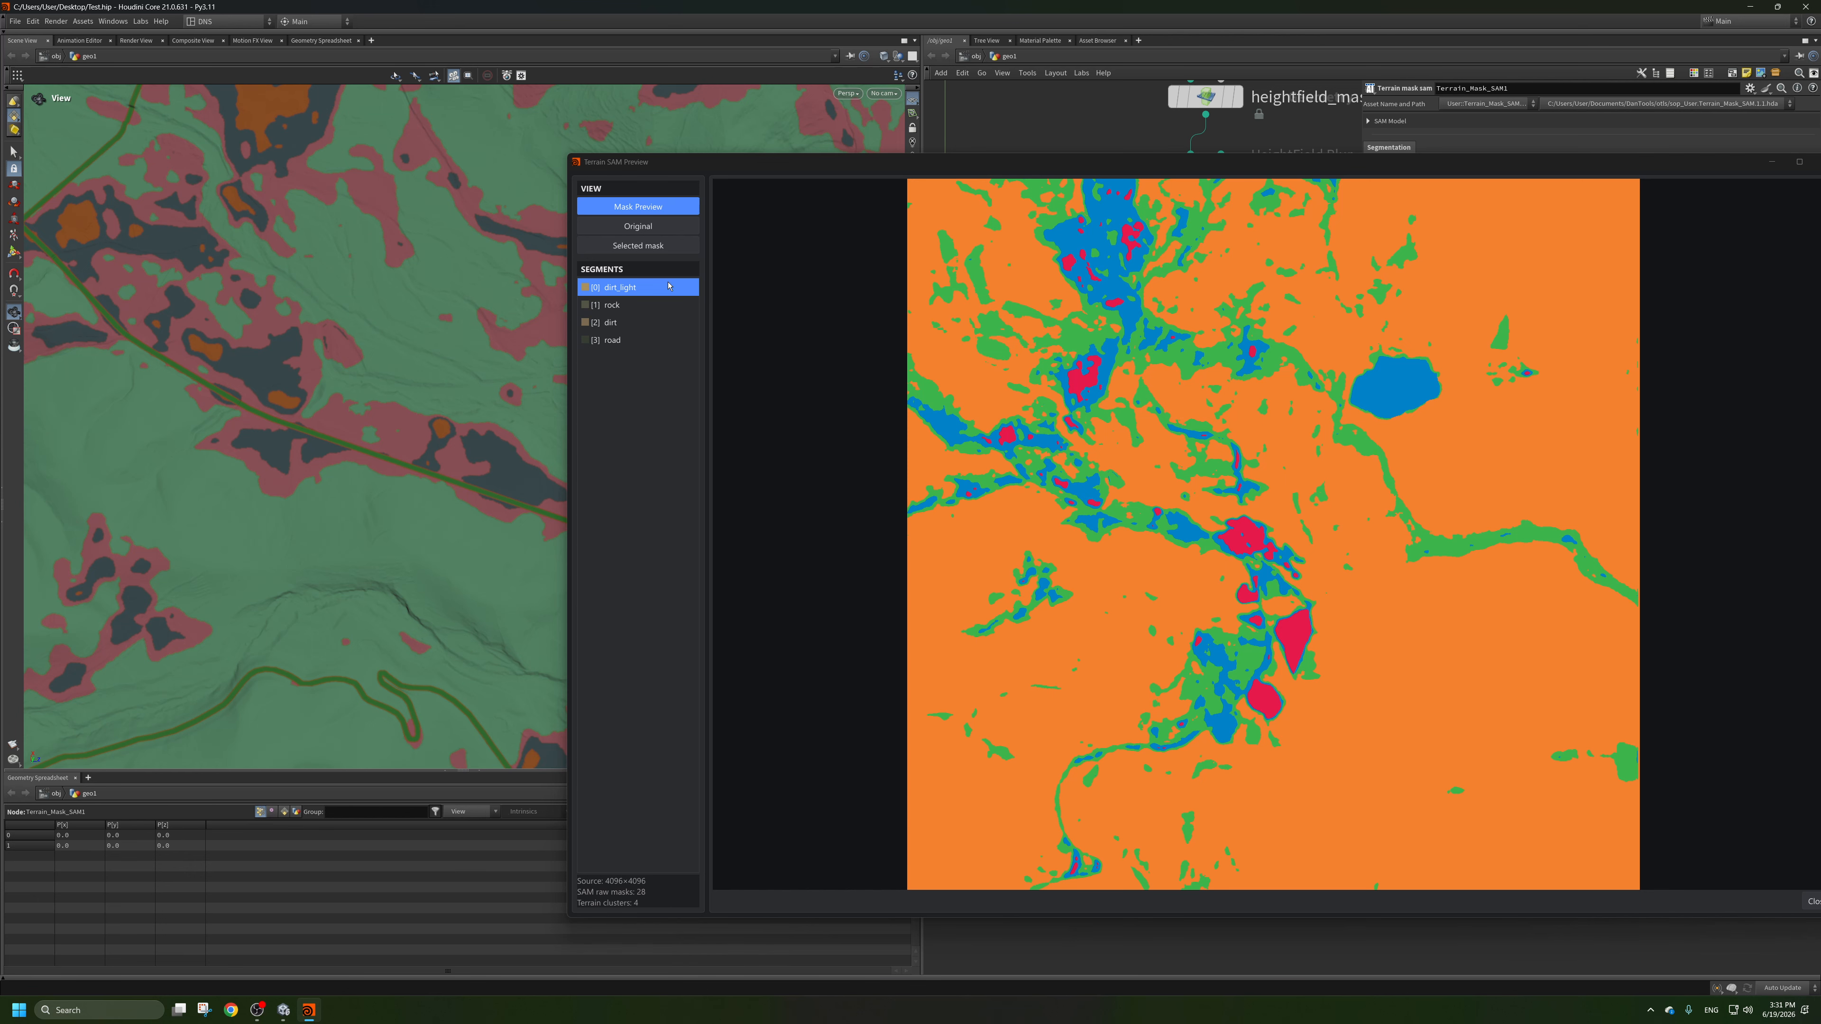
View the rock mask, the original satellite image and the dirt mask against the terrain, and close the preview.
{"action": "left_click", "coordinate": [626, 306]}
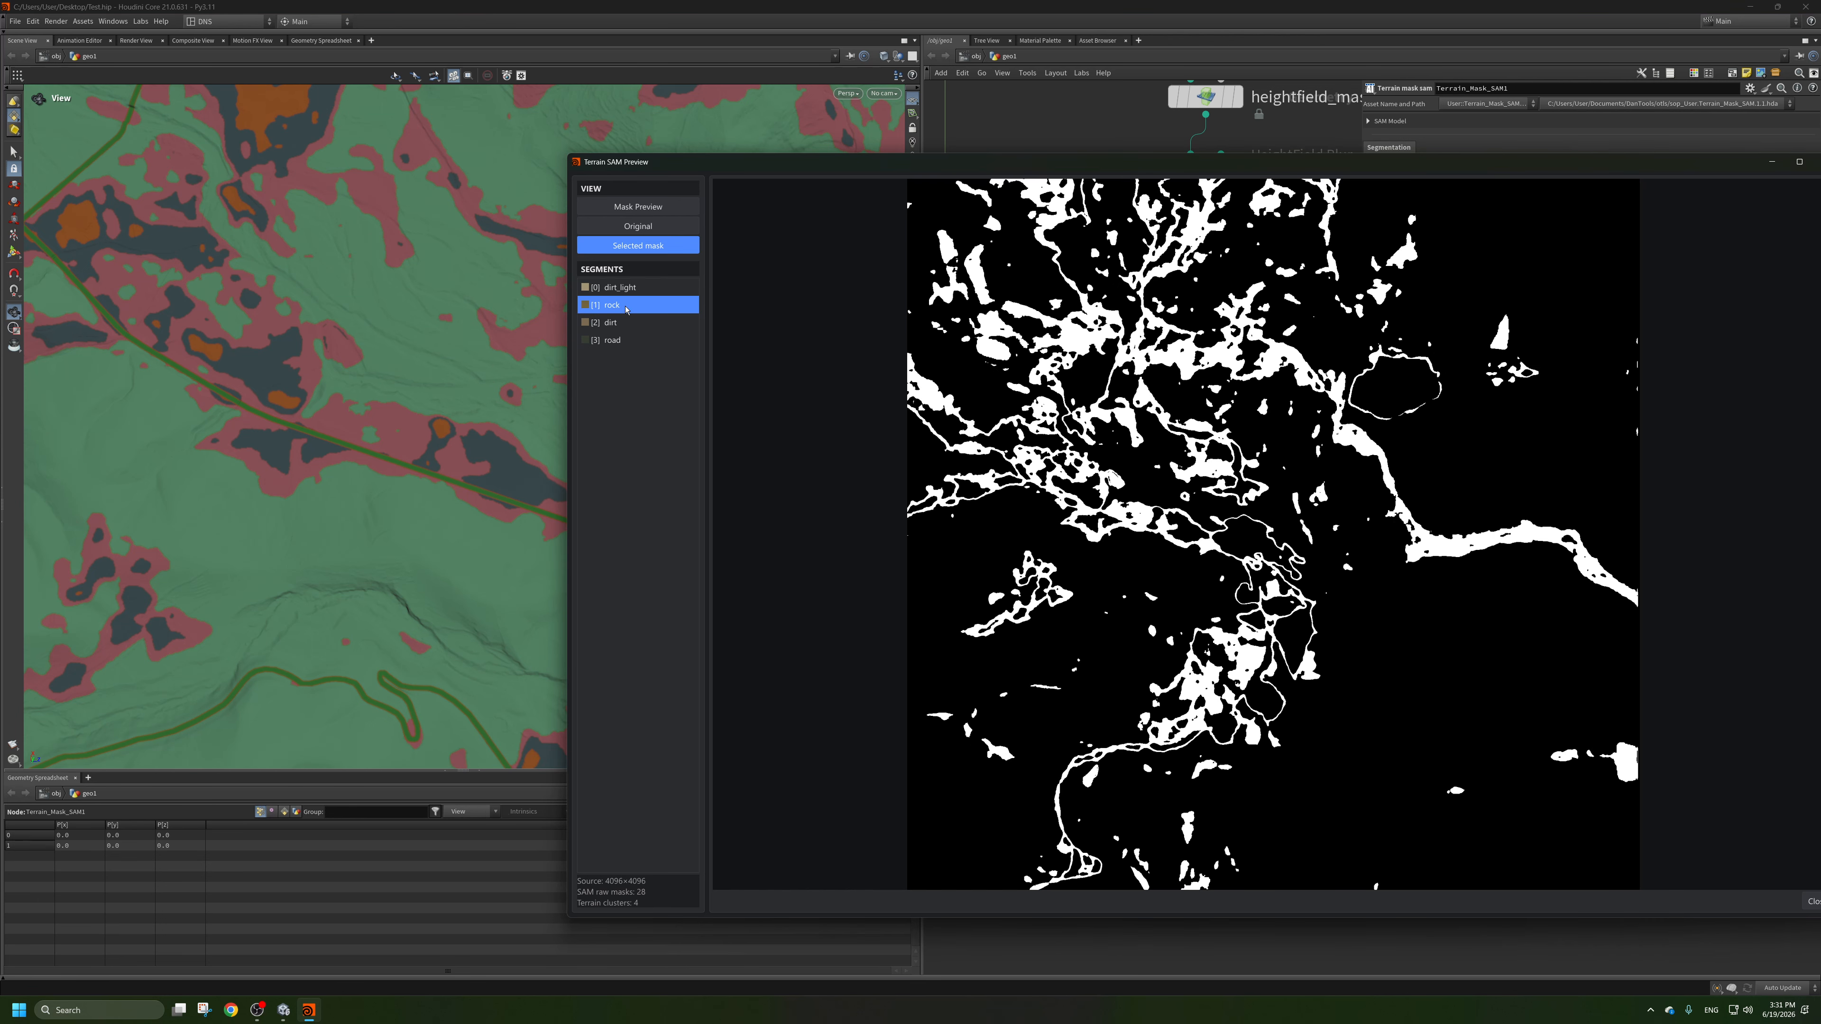
{"action": "left_click", "coordinate": [638, 227]}
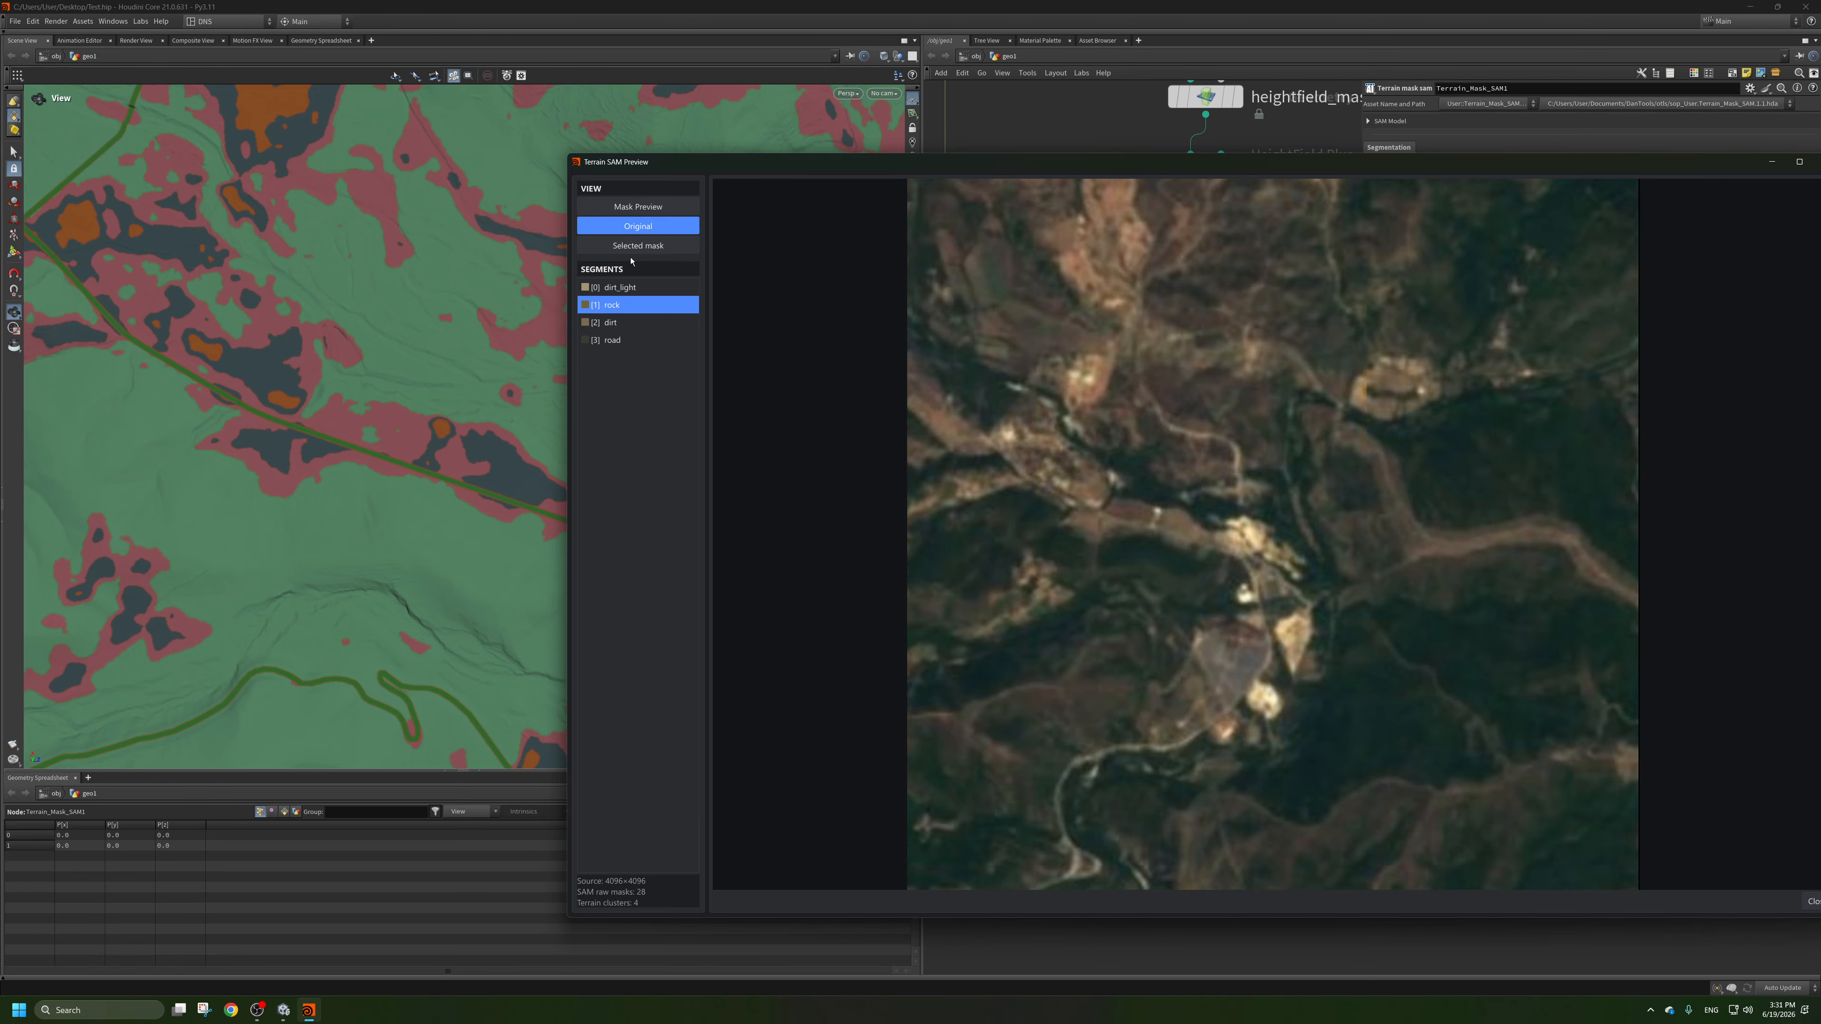
{"action": "scroll", "coordinate": [333, 326], "scroll_direction": "down", "scroll_amount": 6}
{"action": "middle_click_drag", "start_coordinate": [341, 333], "coordinate": [323, 368]}
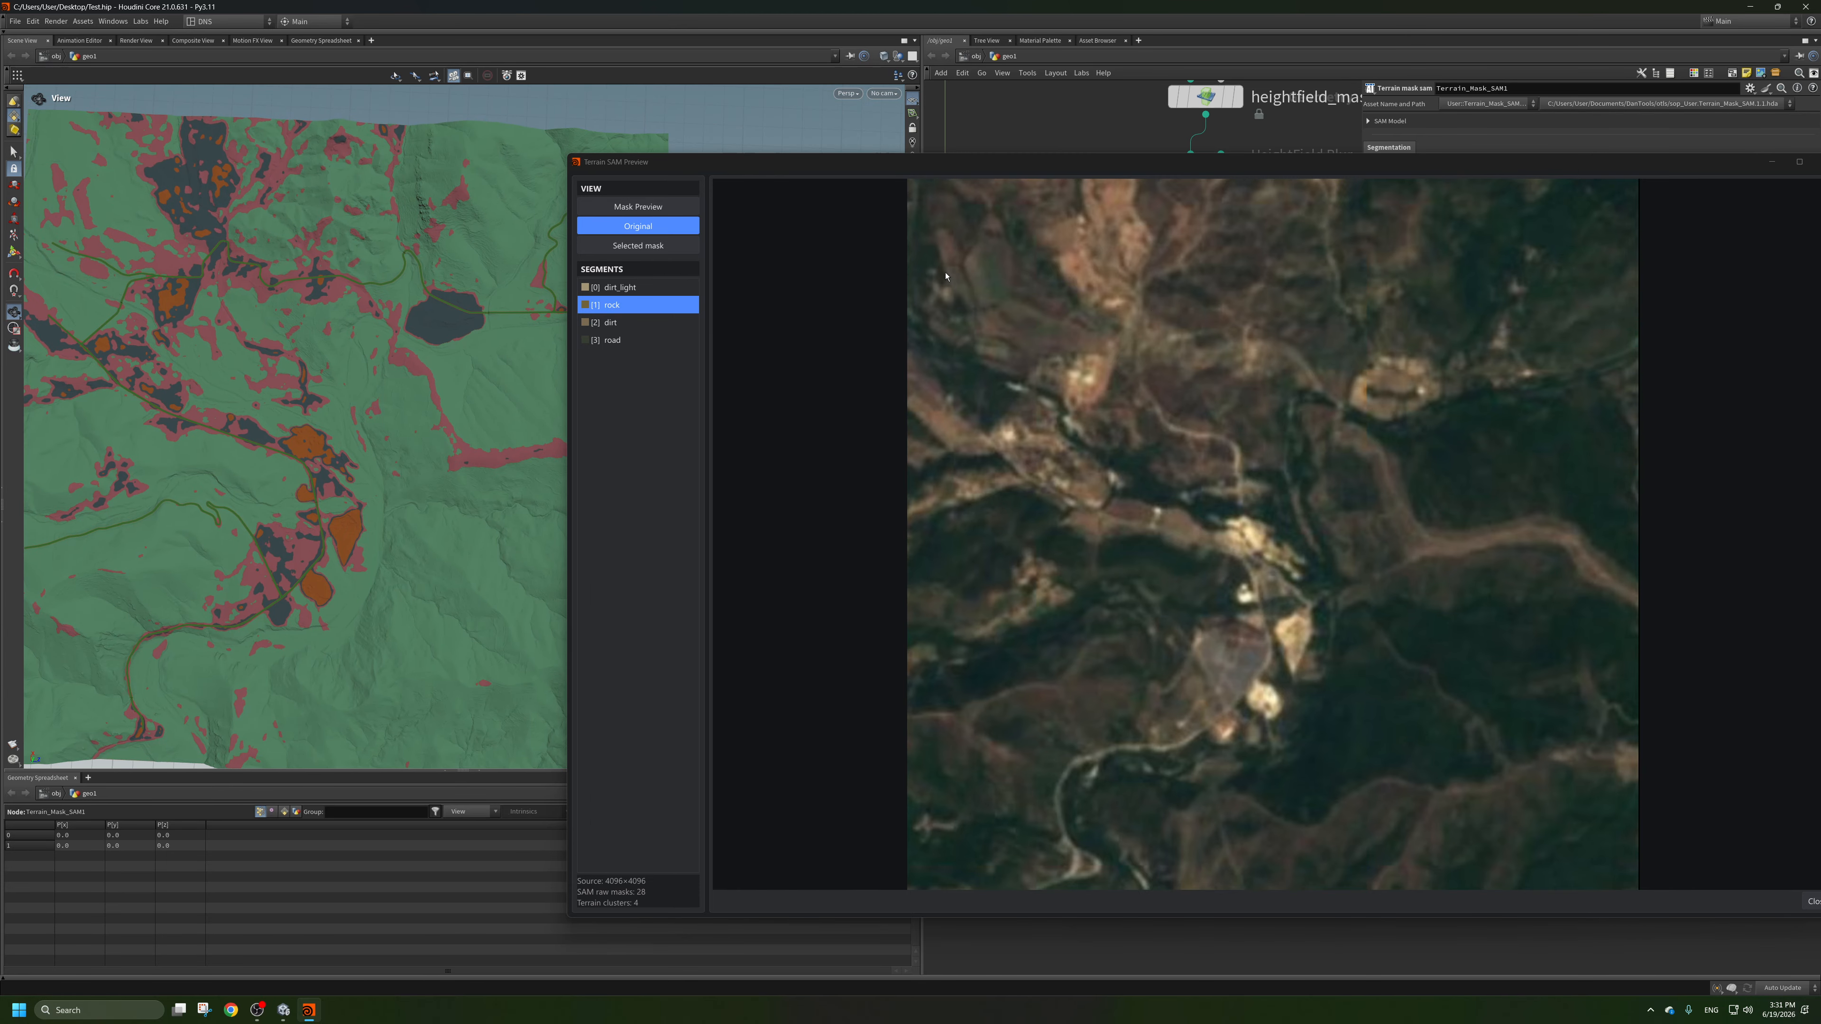
{"action": "left_click", "coordinate": [640, 246]}
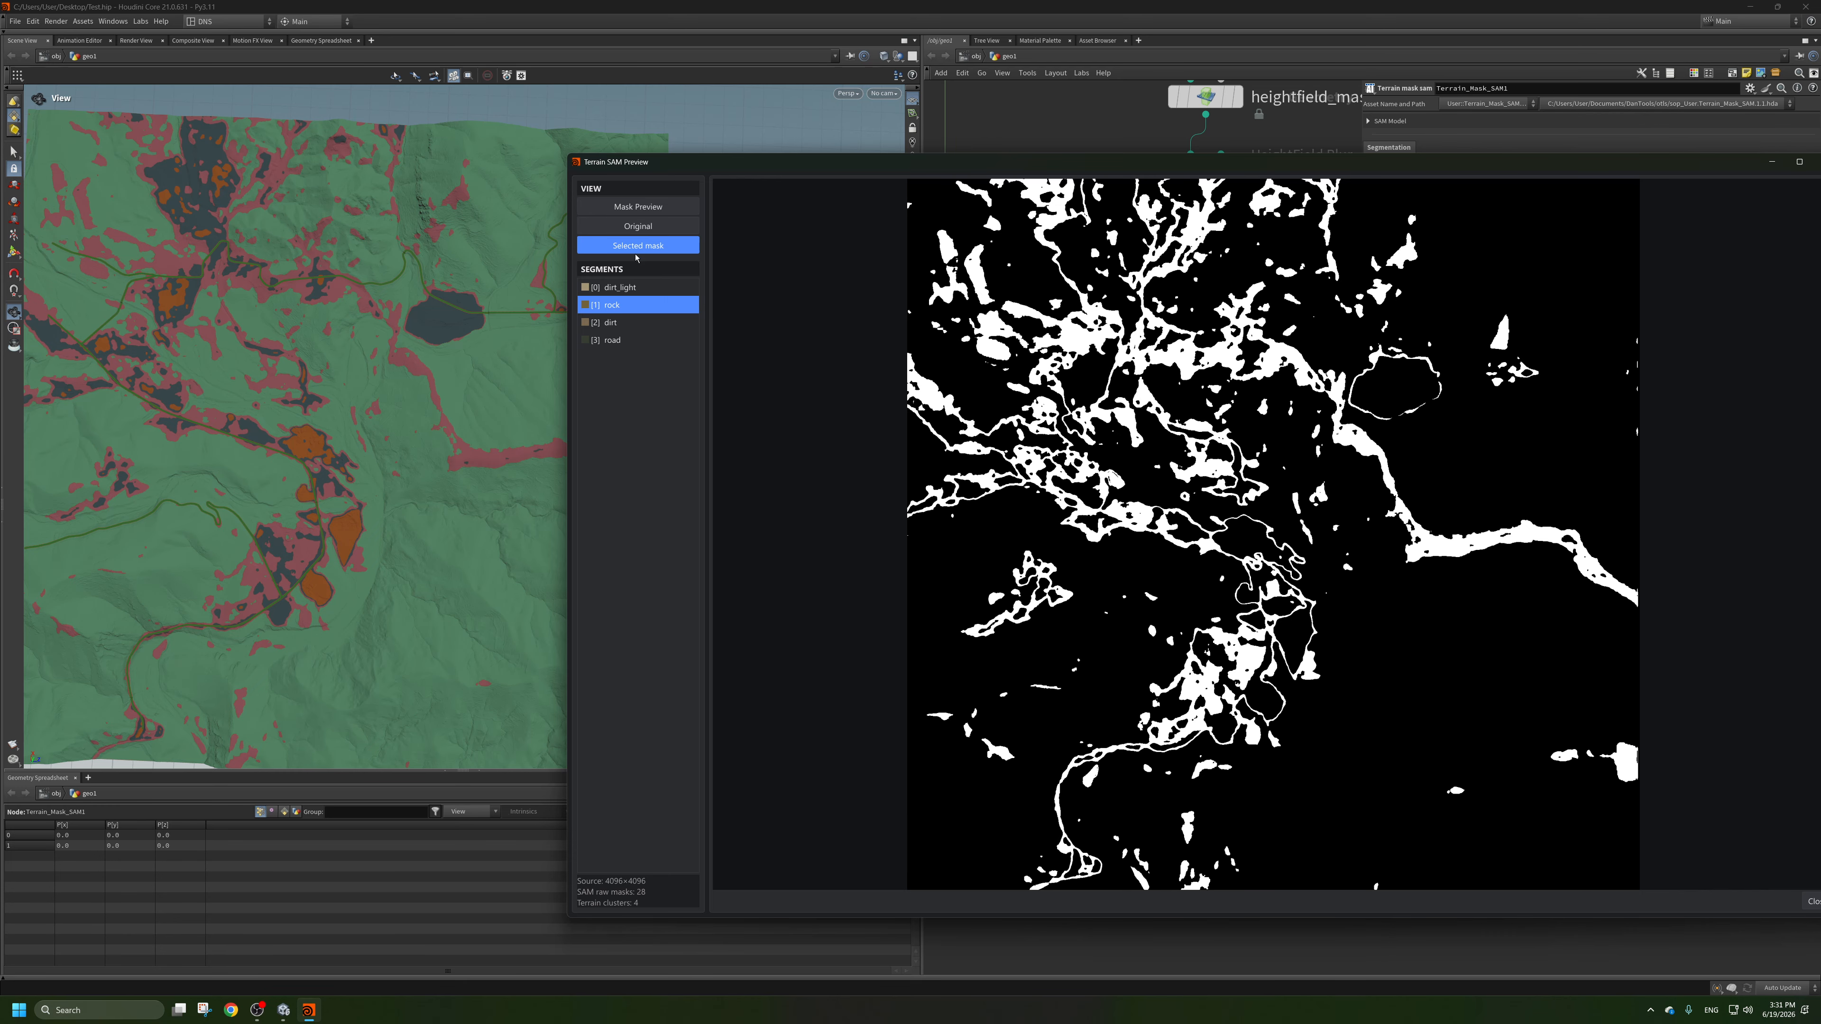
{"action": "left_click", "coordinate": [619, 324]}
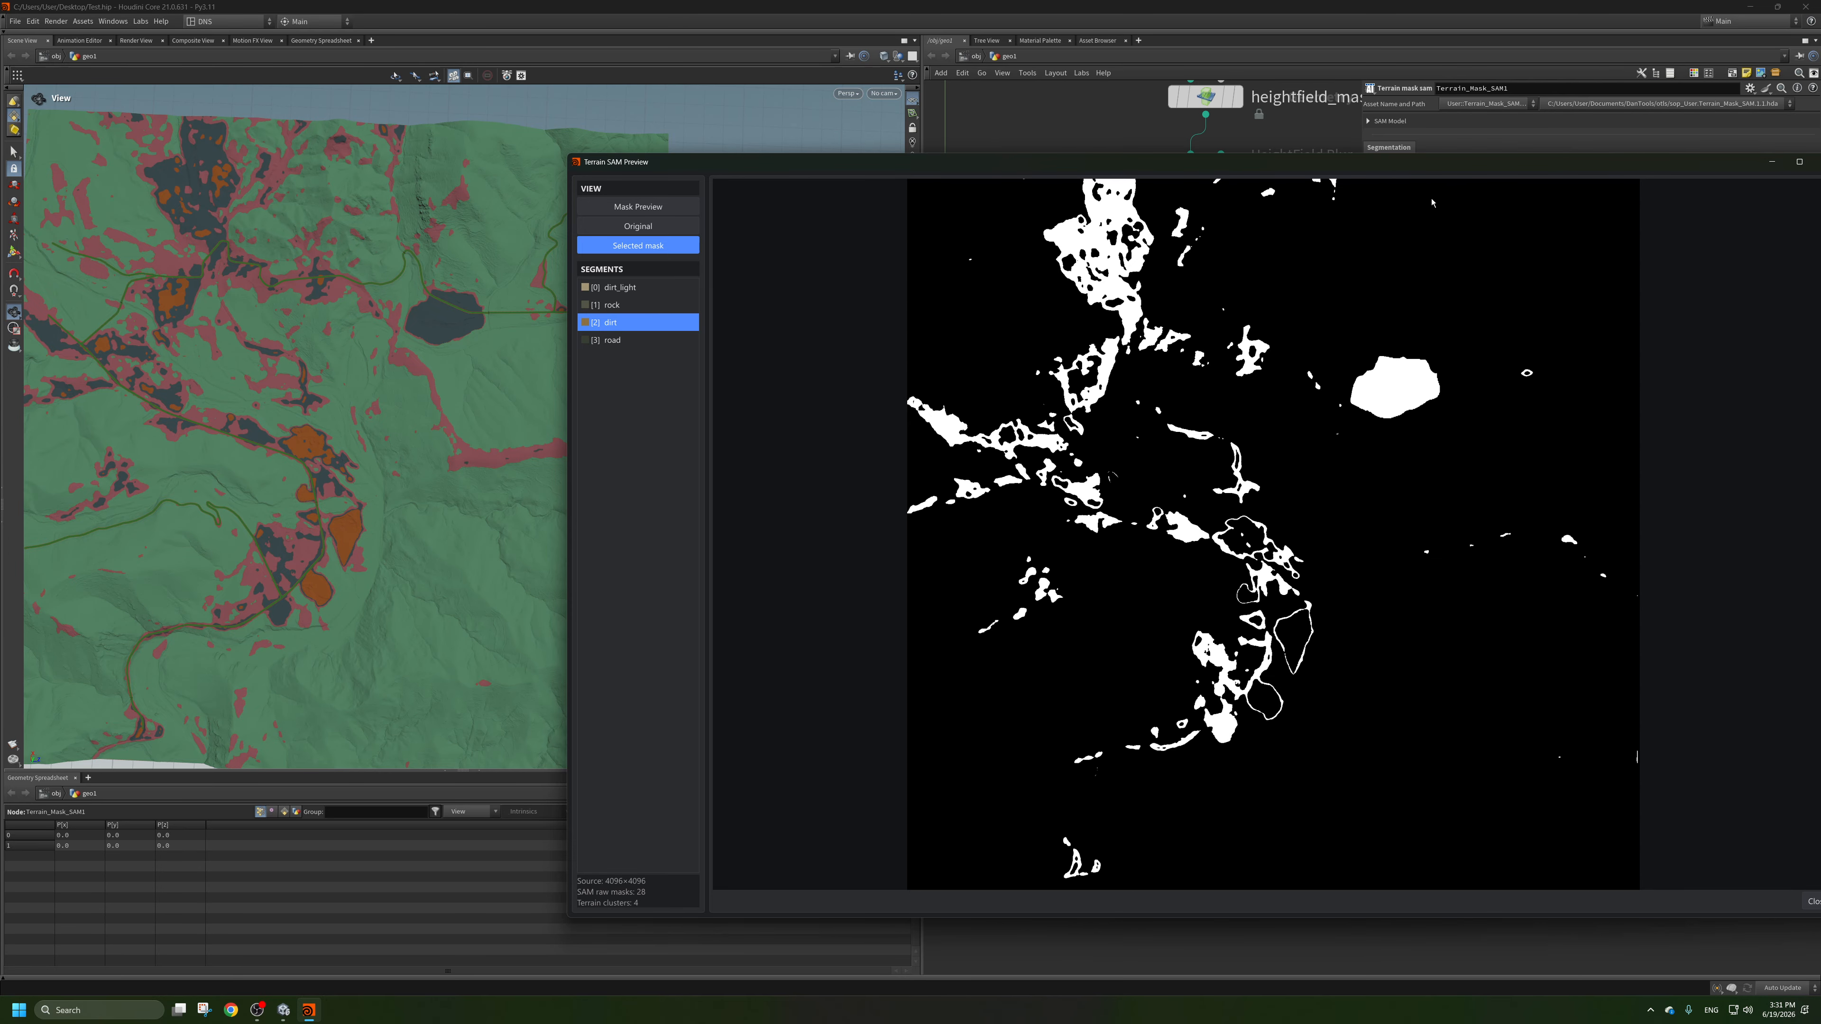
{"action": "left_click_drag", "start_coordinate": [1700, 163], "coordinate": [1424, 179]}
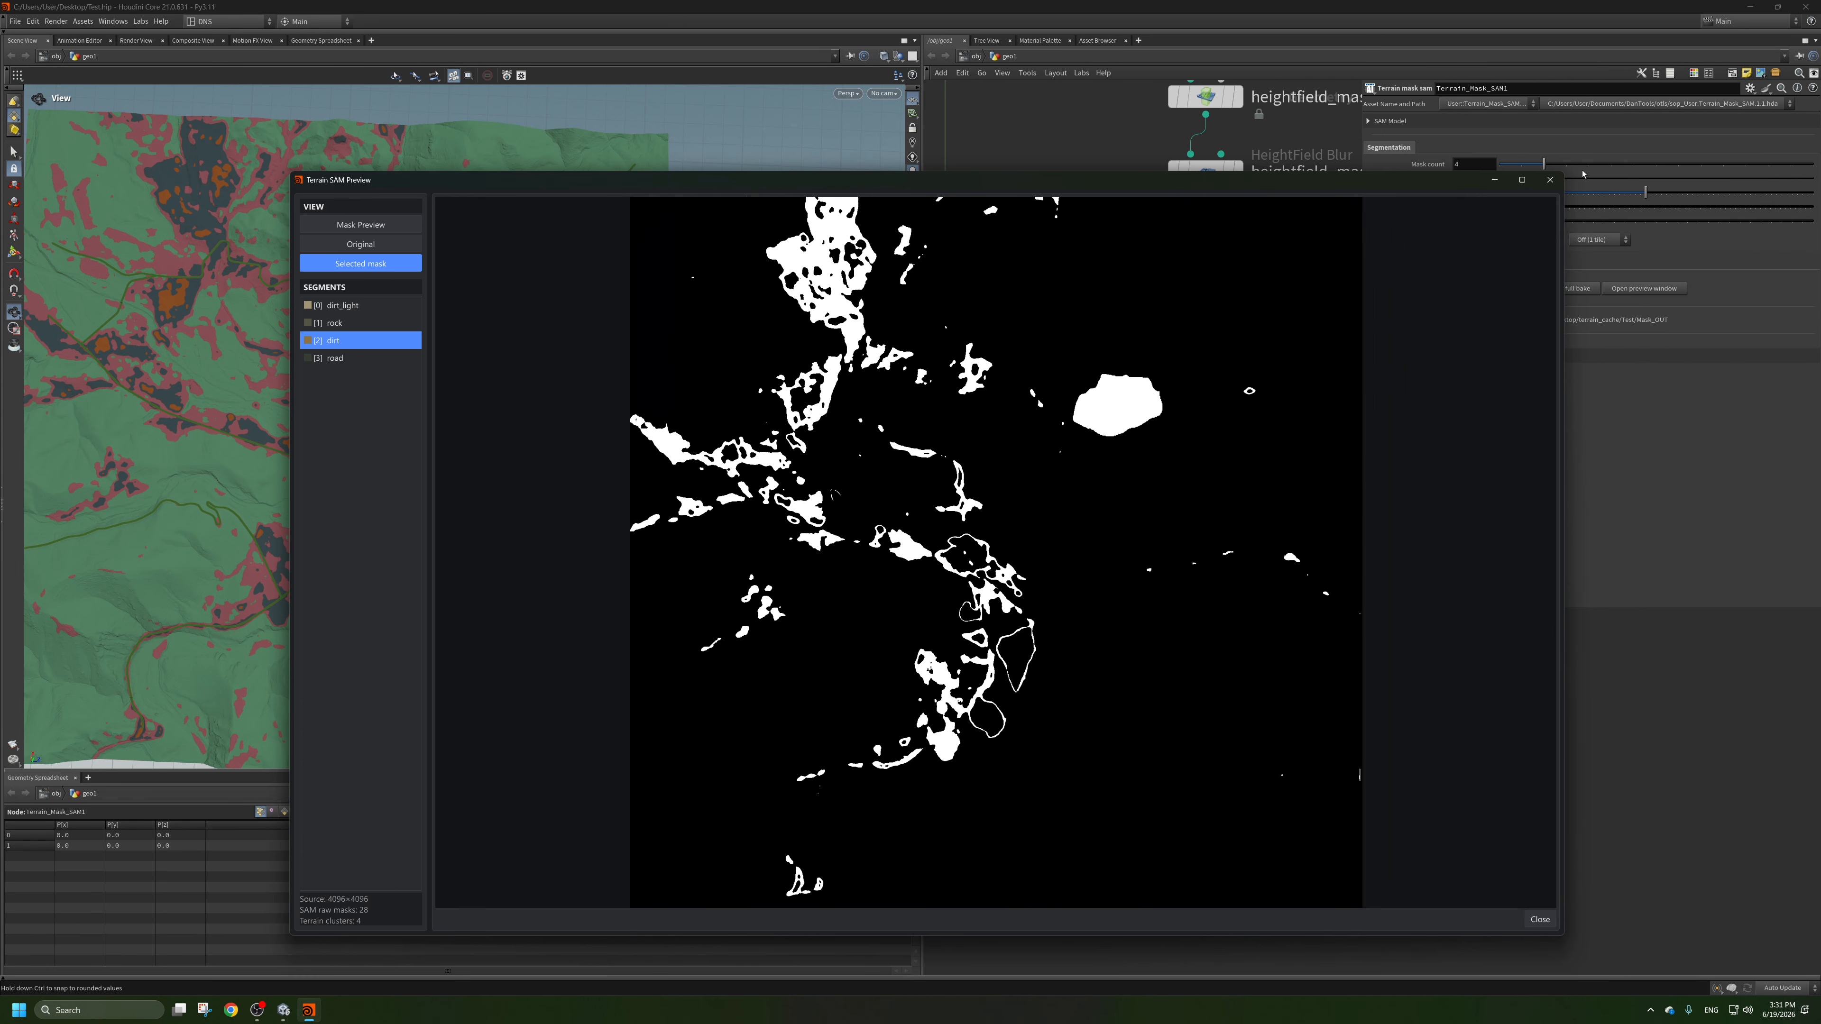
{"action": "left_click", "coordinate": [1550, 178]}
Set the third detail layer's propagation layer on detail_layers_unity1 to outMask_3.
{"action": "left_click", "coordinate": [1192, 585]}
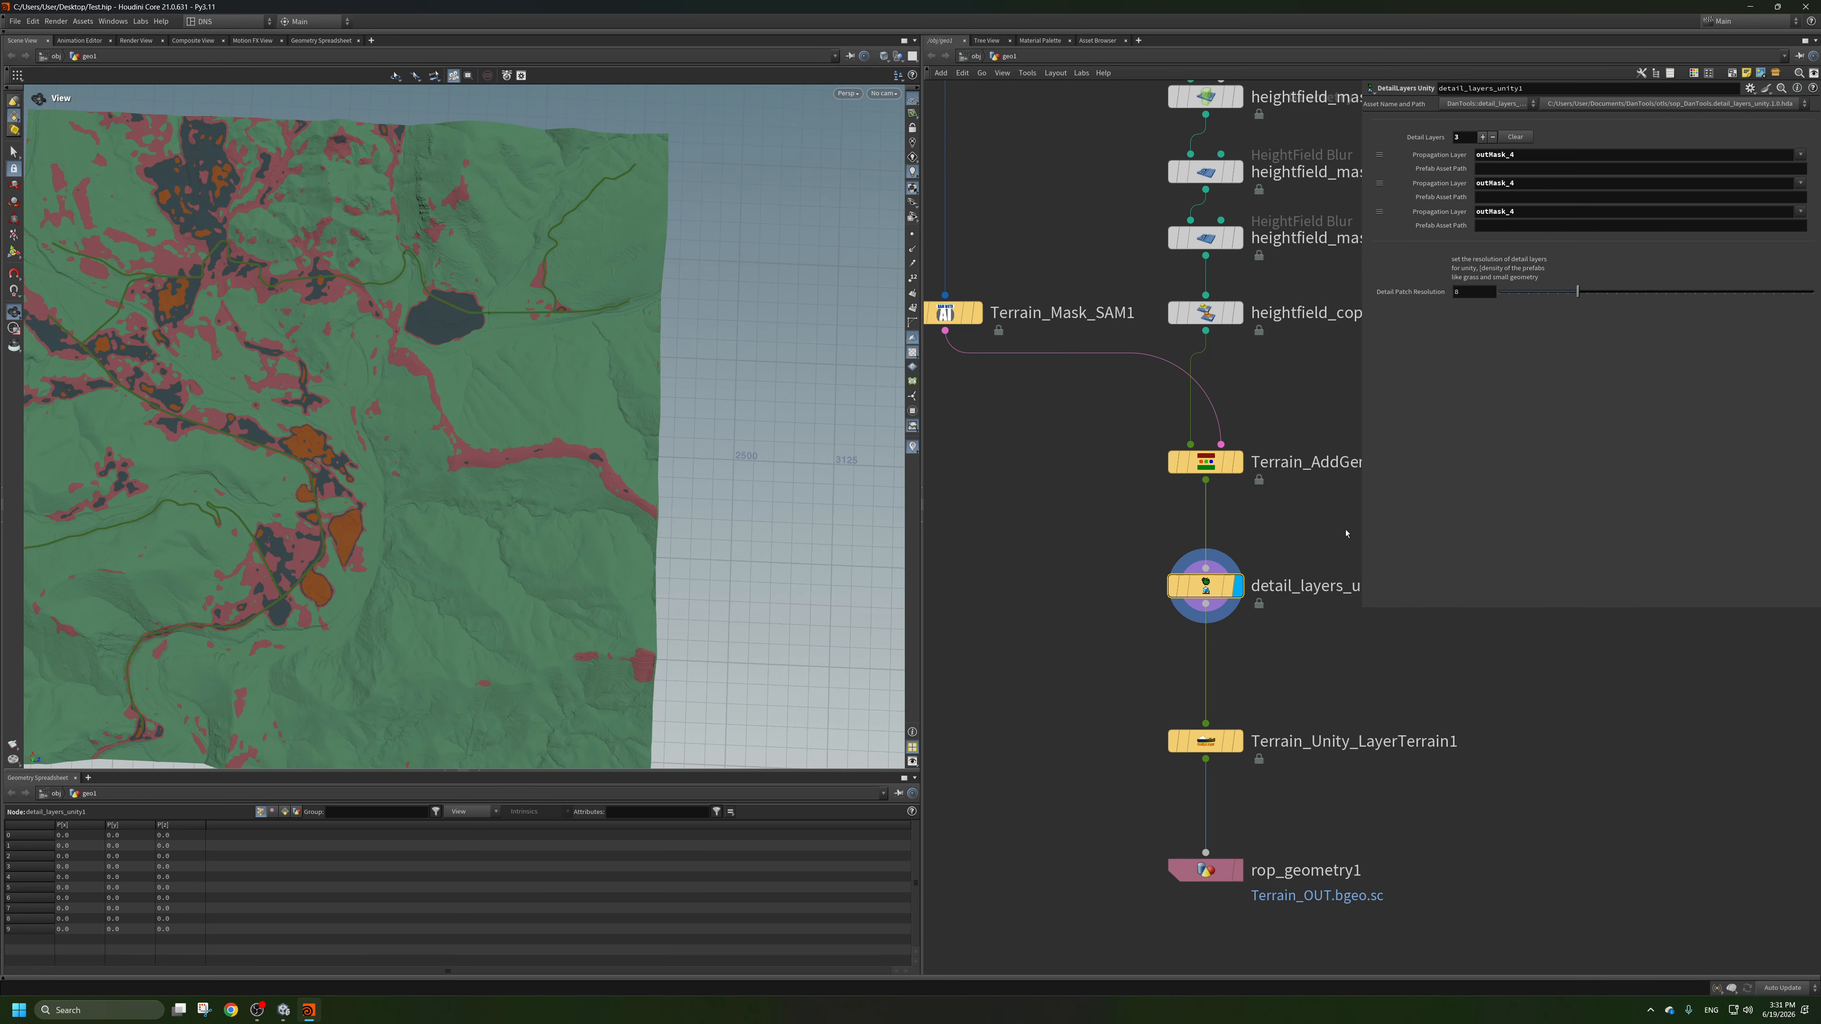
{"action": "left_click", "coordinate": [1528, 214]}
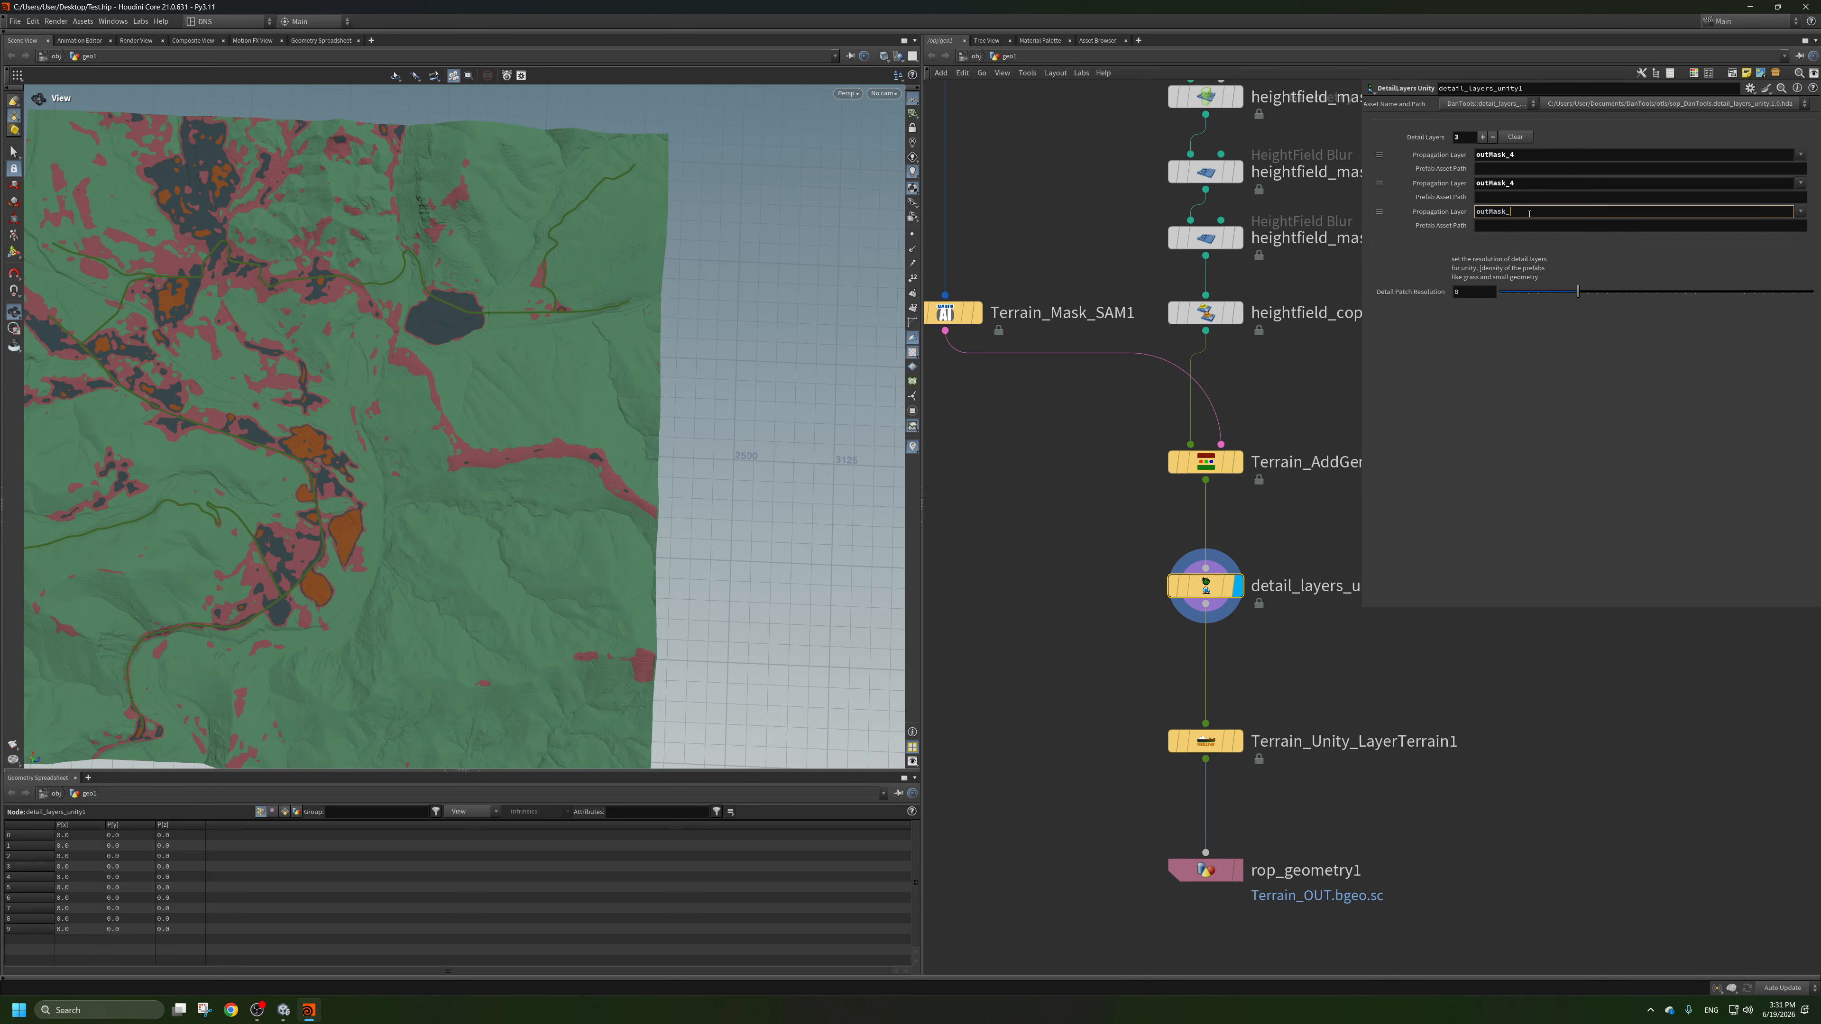
{"action": "key", "text": "Return"}
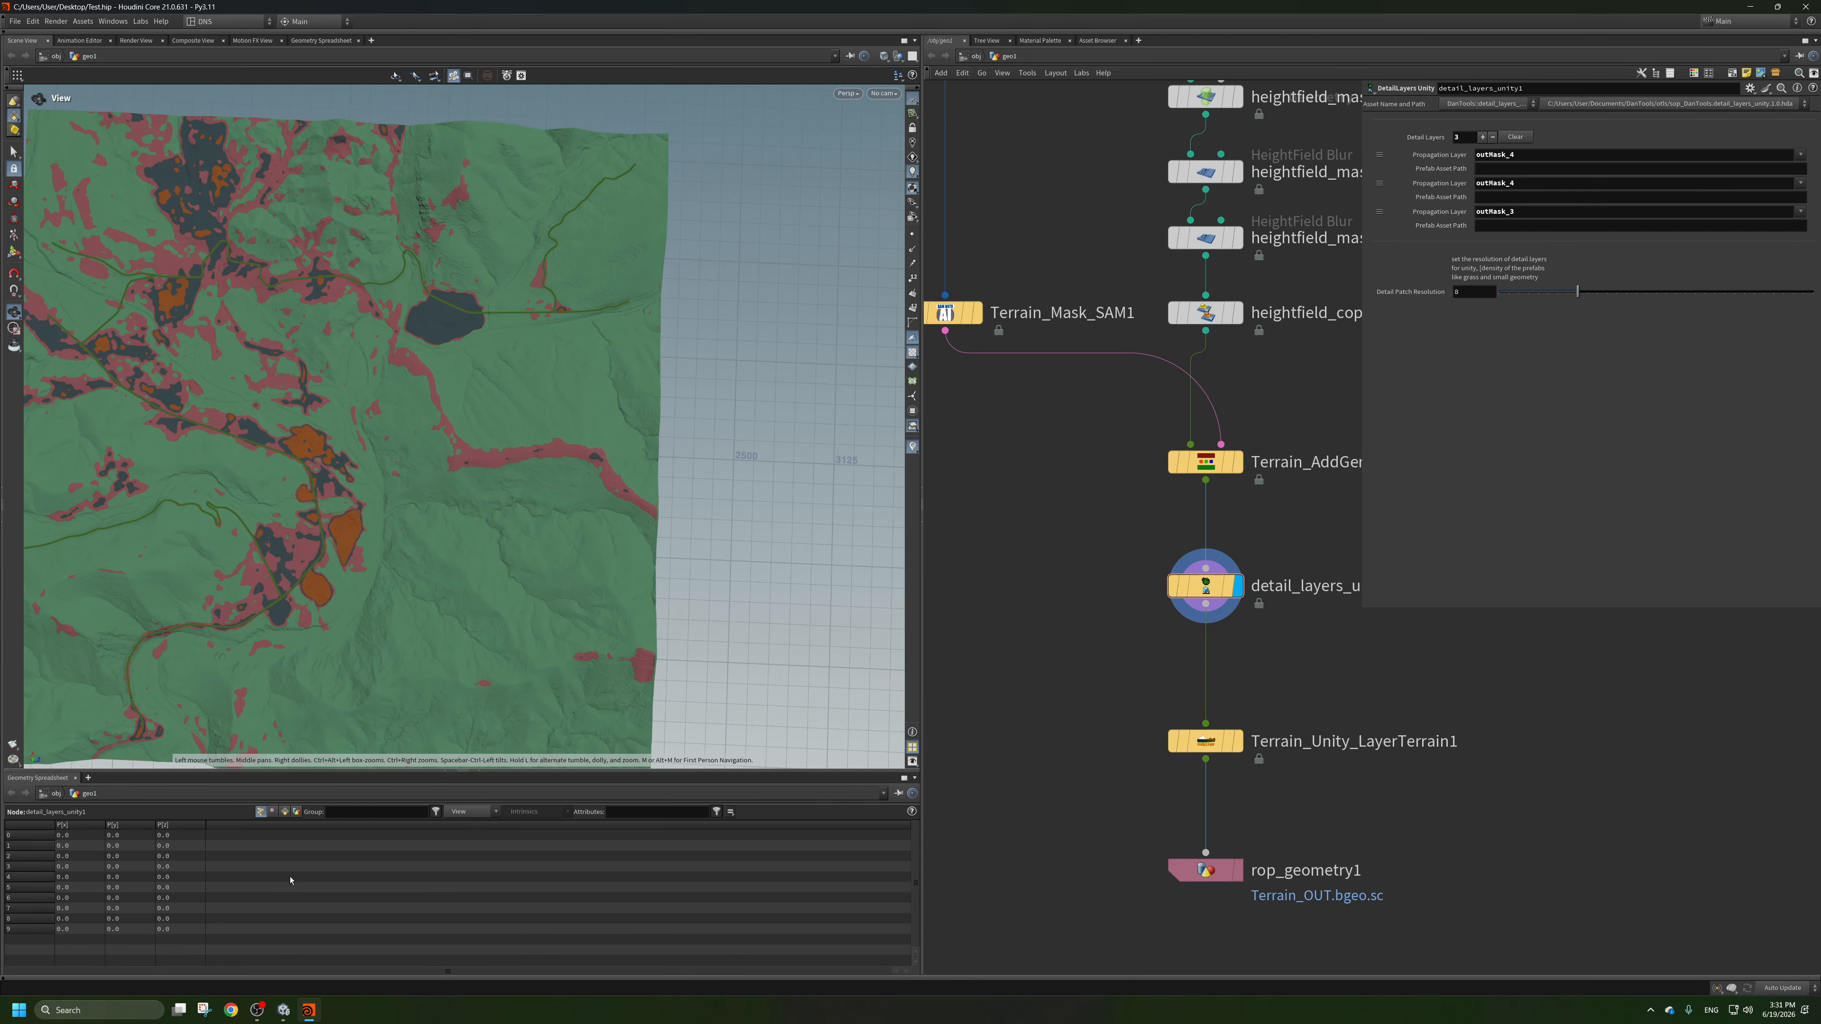
Switch to Unity, collapse the other expanded asset folders and expand Demo_Assets to list its prefabs.
{"action": "left_click", "coordinate": [284, 1010]}
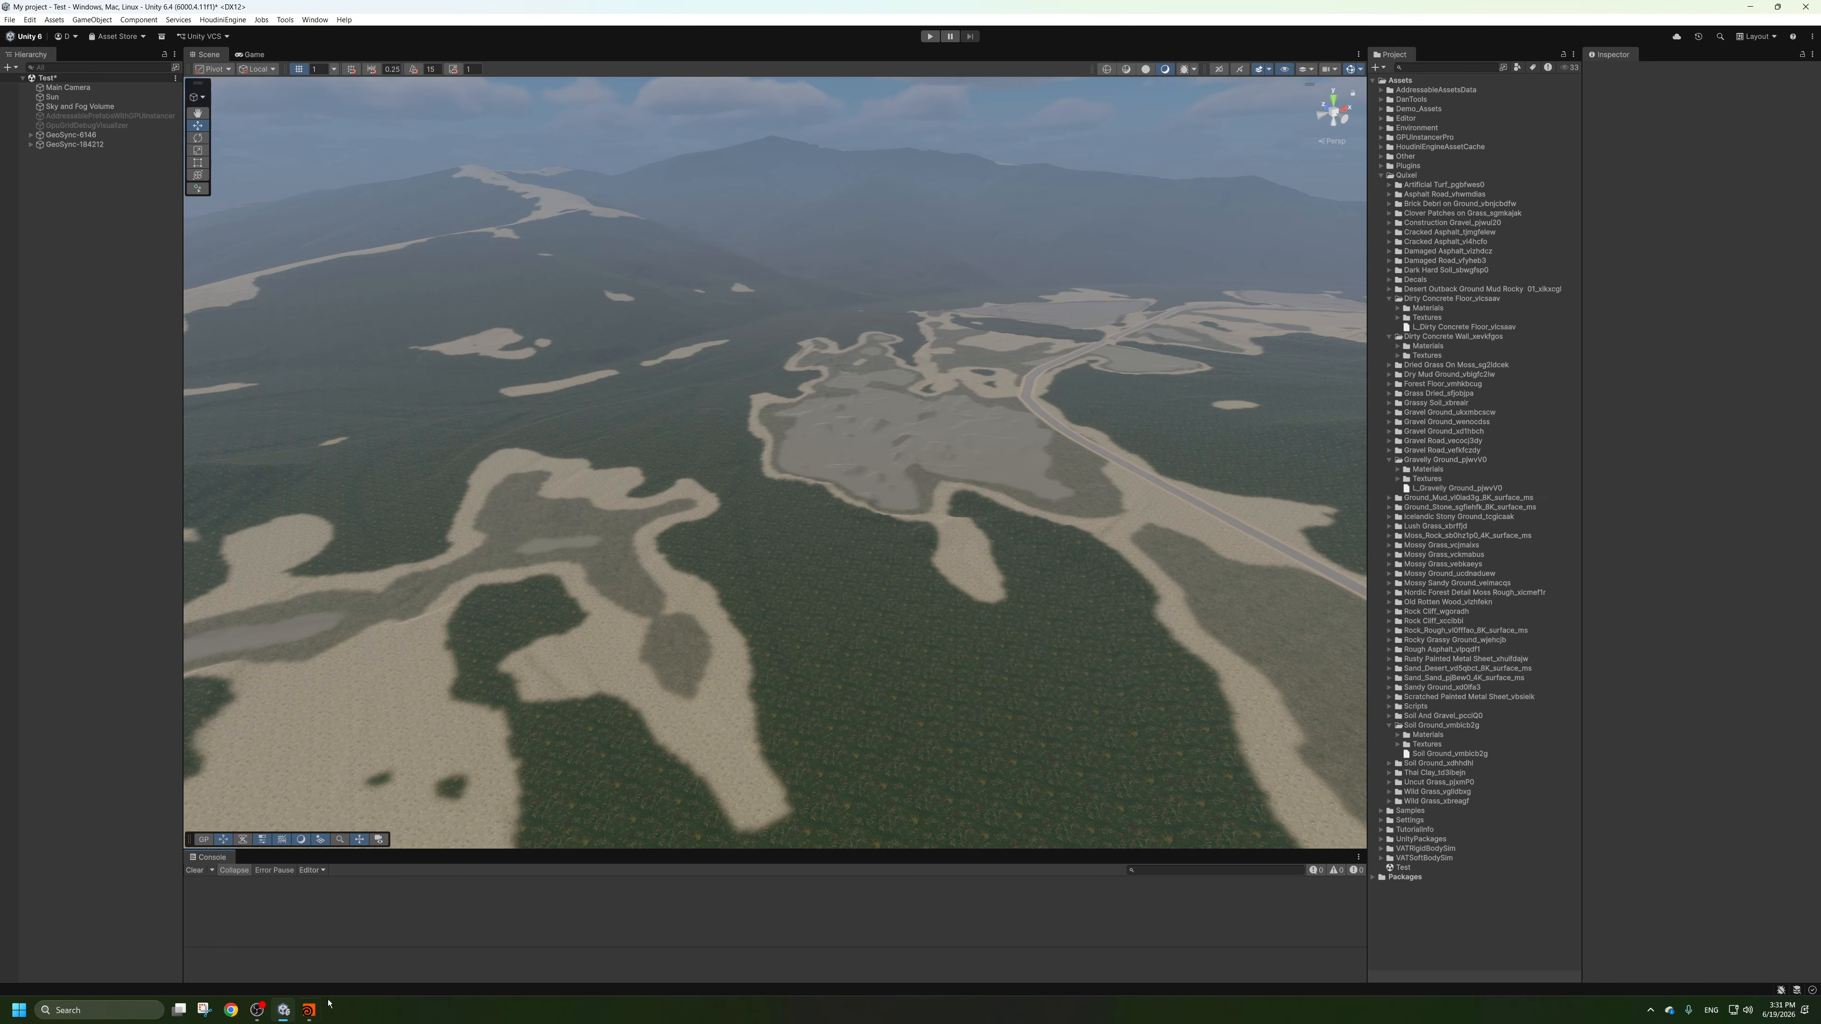
{"action": "left_click", "coordinate": [1382, 175]}
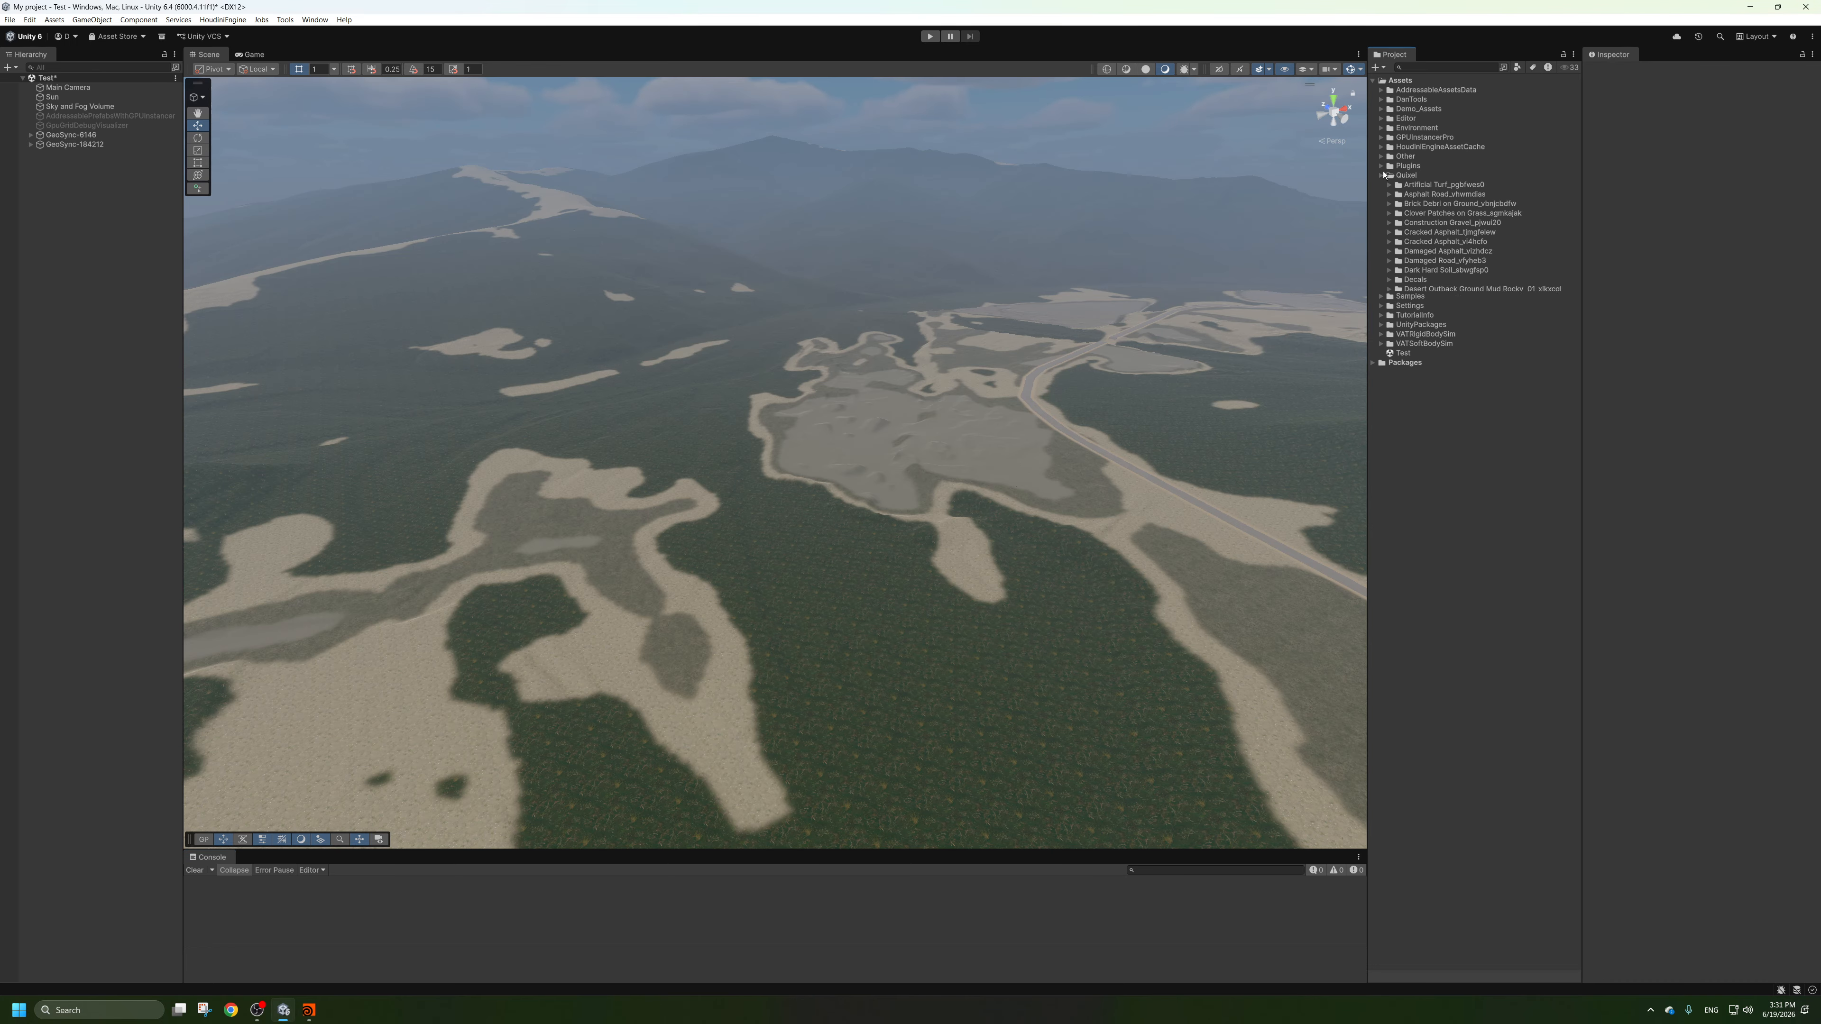
{"action": "left_click", "coordinate": [1381, 128]}
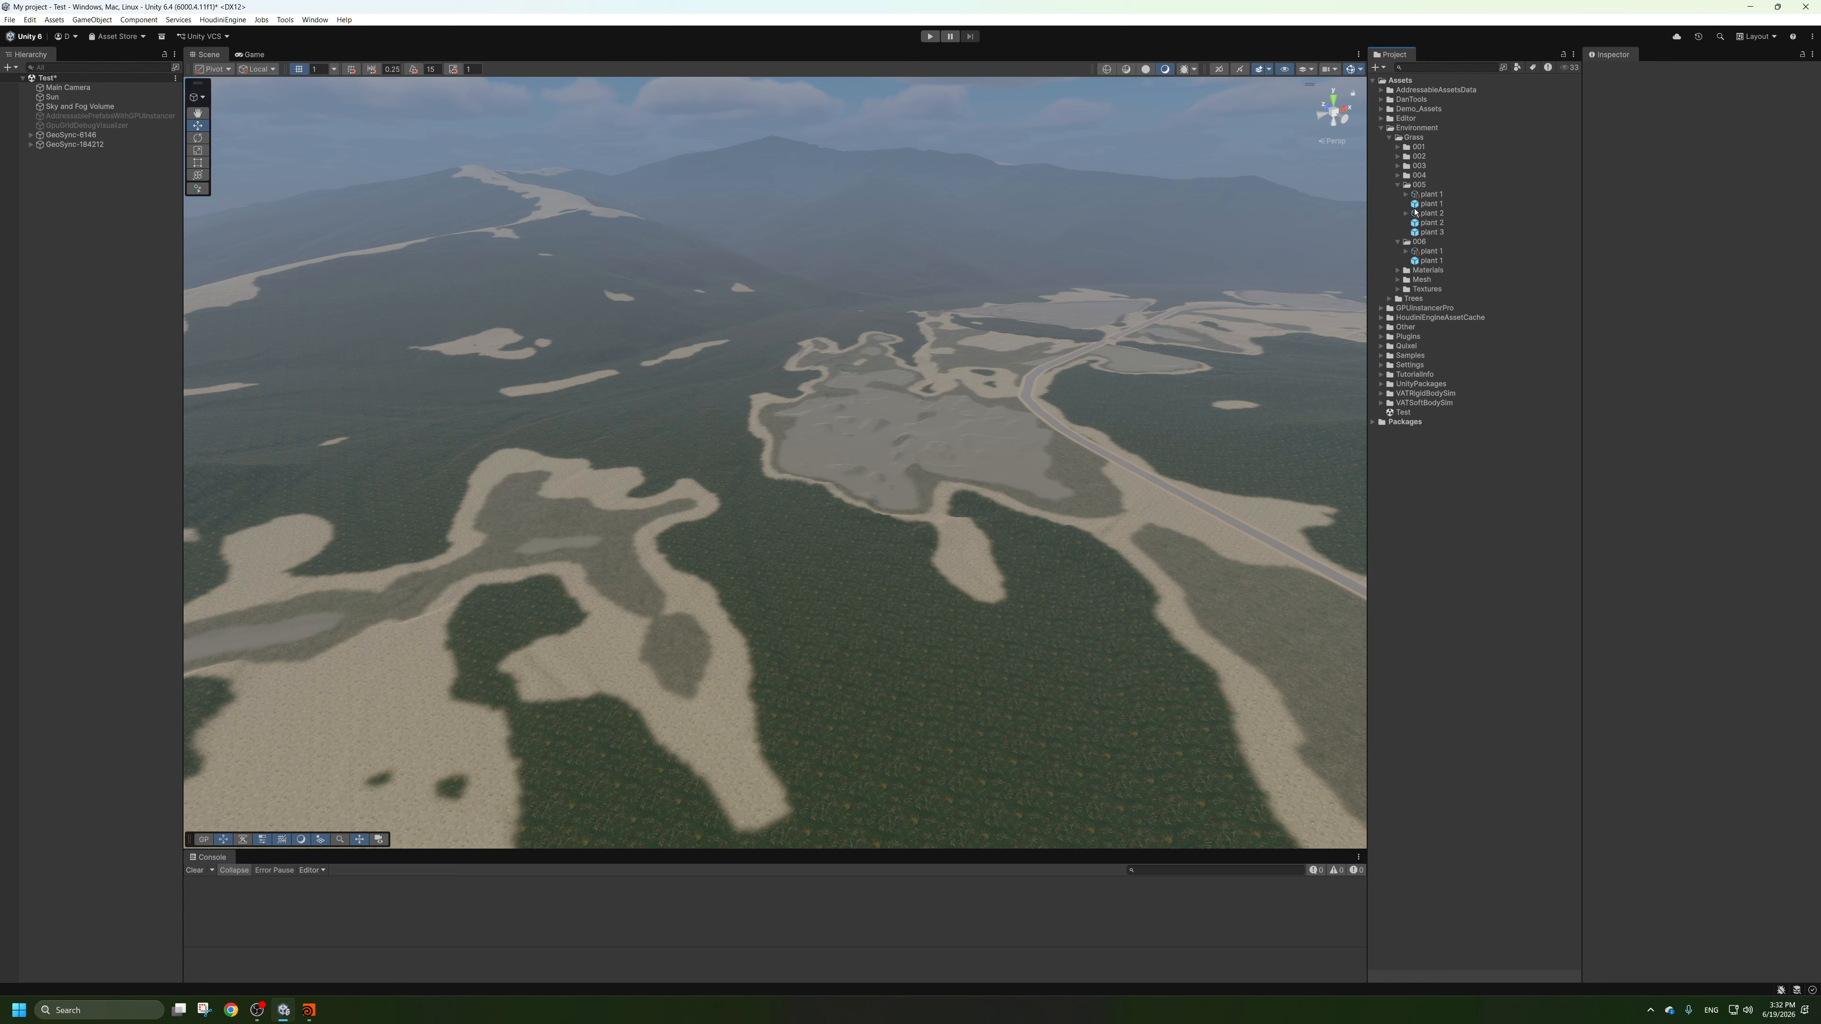
{"action": "left_click", "coordinate": [1399, 185]}
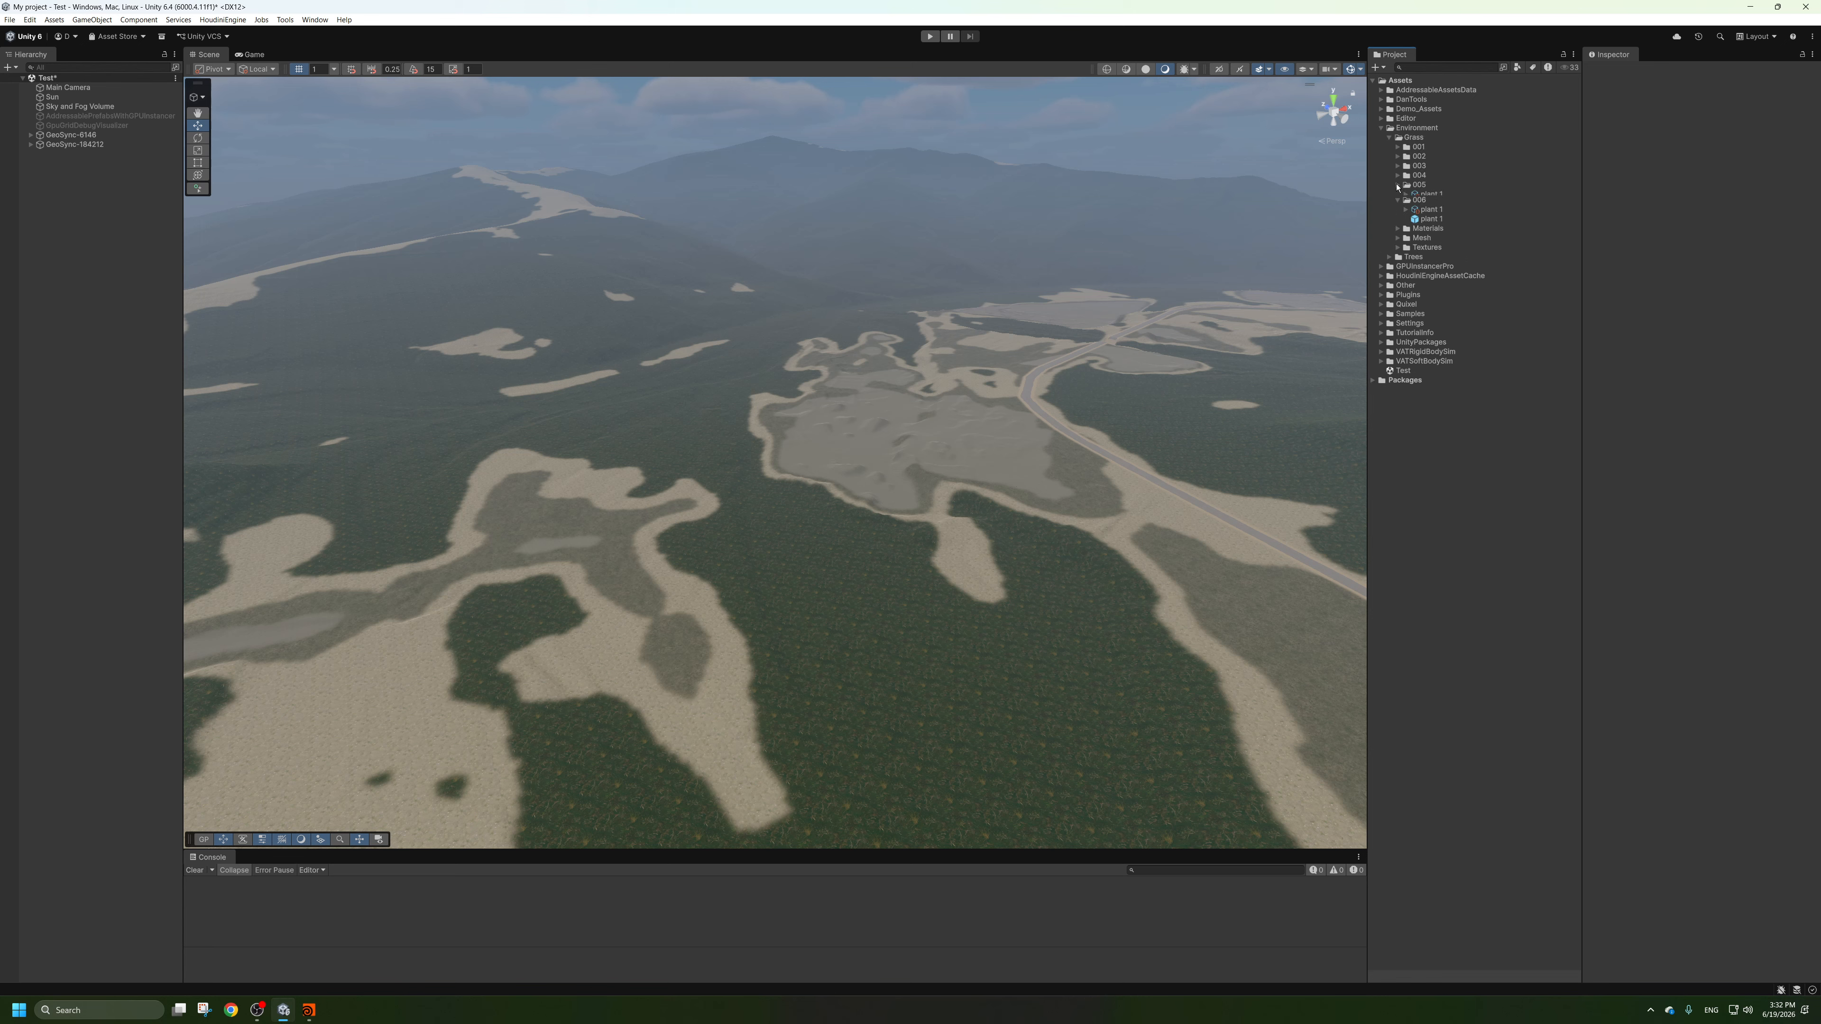
{"action": "left_click", "coordinate": [1383, 128]}
{"action": "left_click", "coordinate": [1381, 109]}
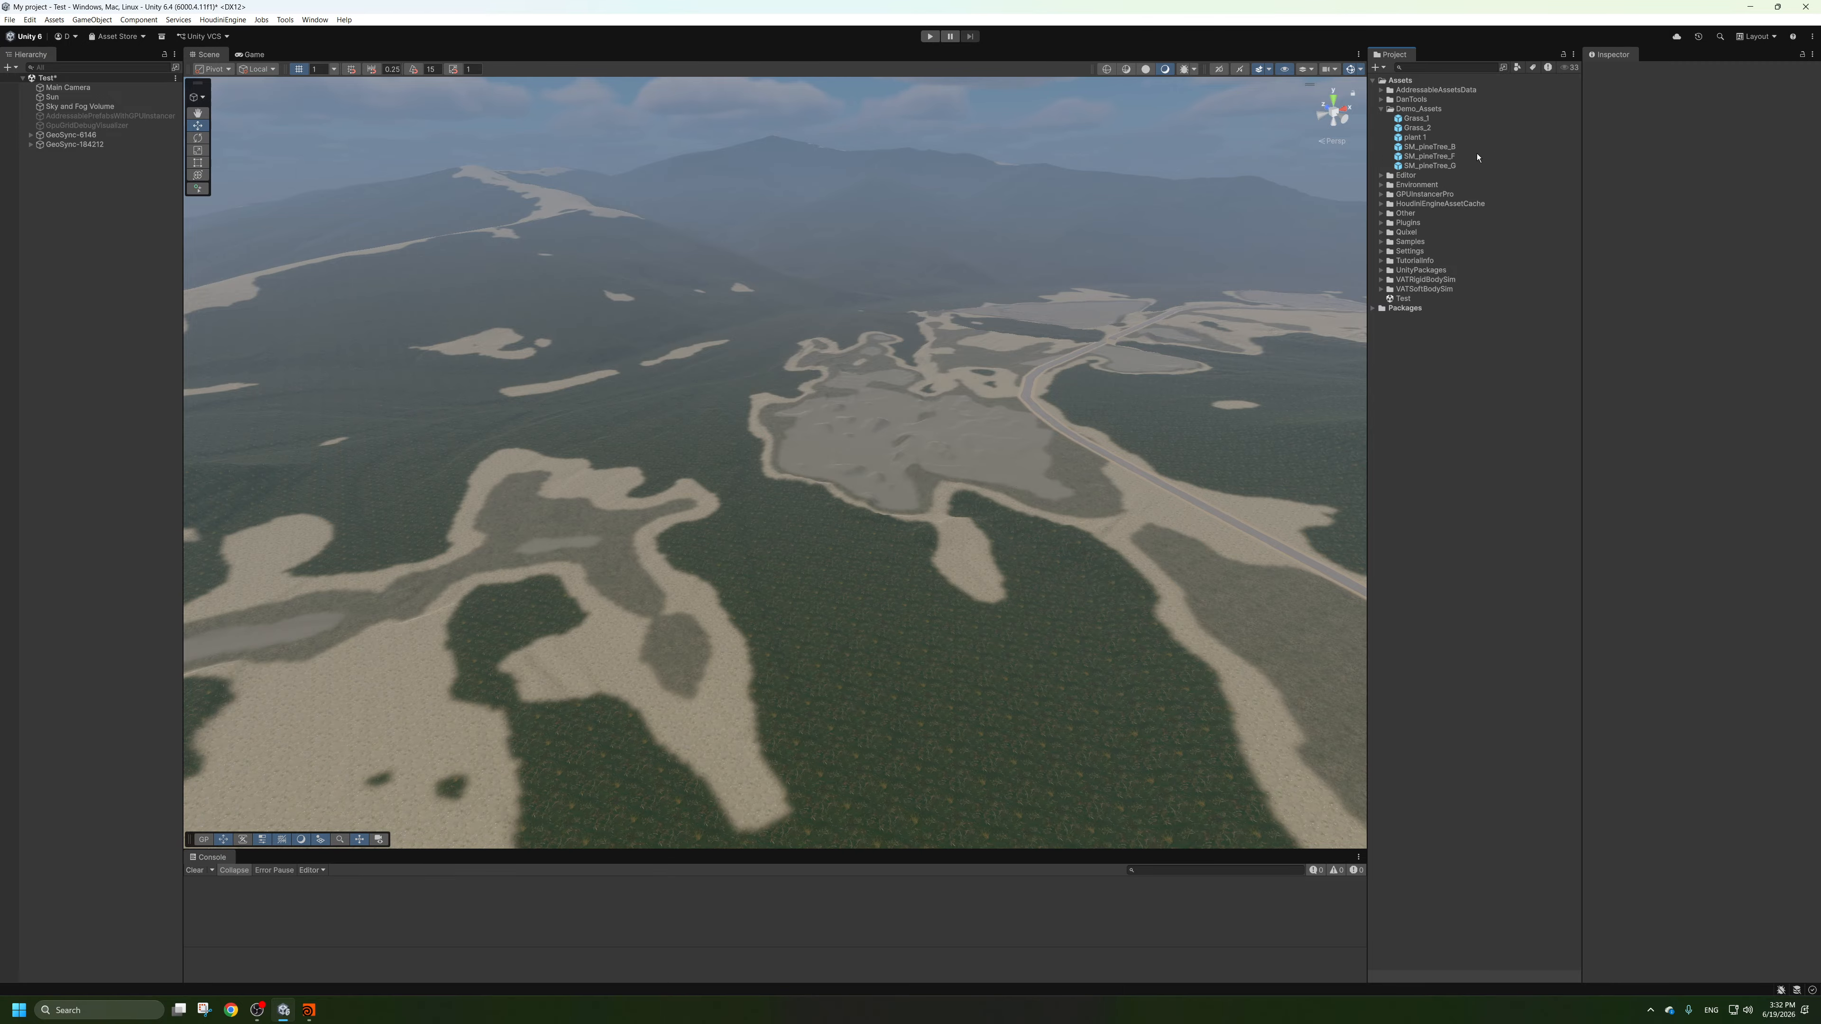
Place the Grass_1, Grass_2 and plant 1 prefabs close together on the terrain beside the road.
{"action": "scroll", "coordinate": [808, 454], "scroll_direction": "up", "scroll_amount": 5}
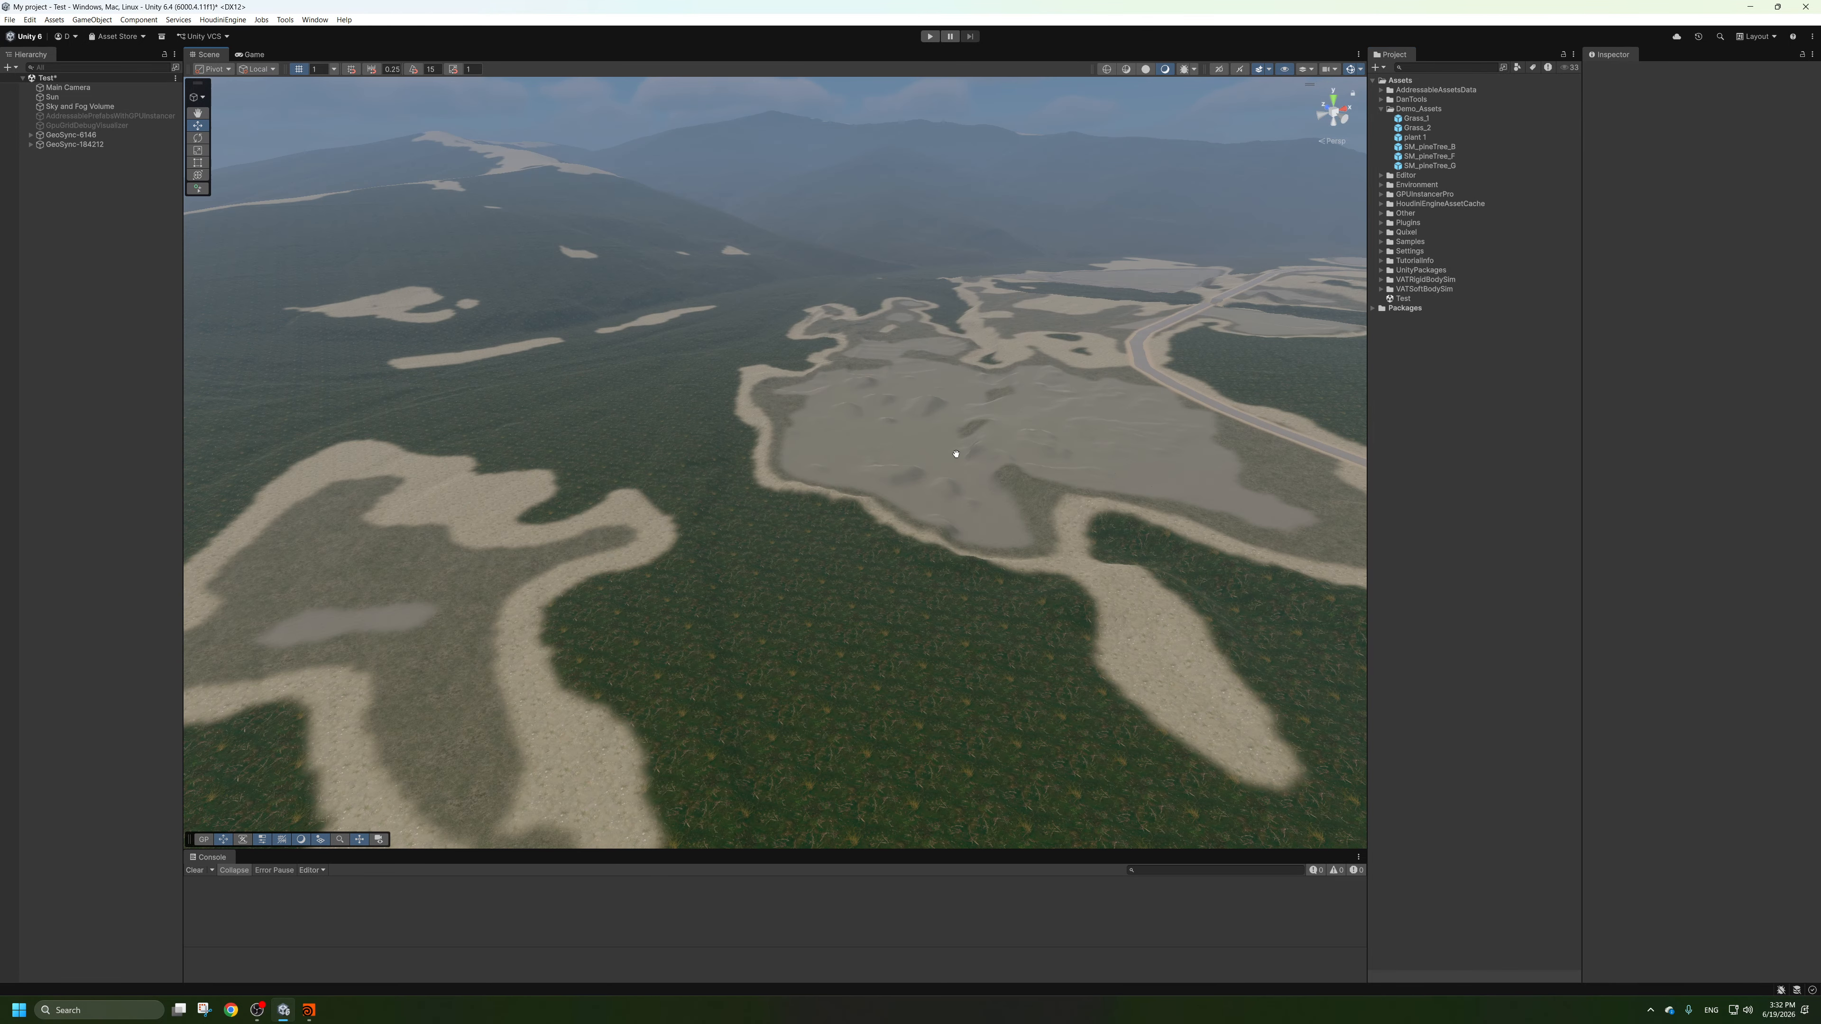
{"action": "middle_click_drag", "start_coordinate": [1147, 431], "coordinate": [918, 449]}
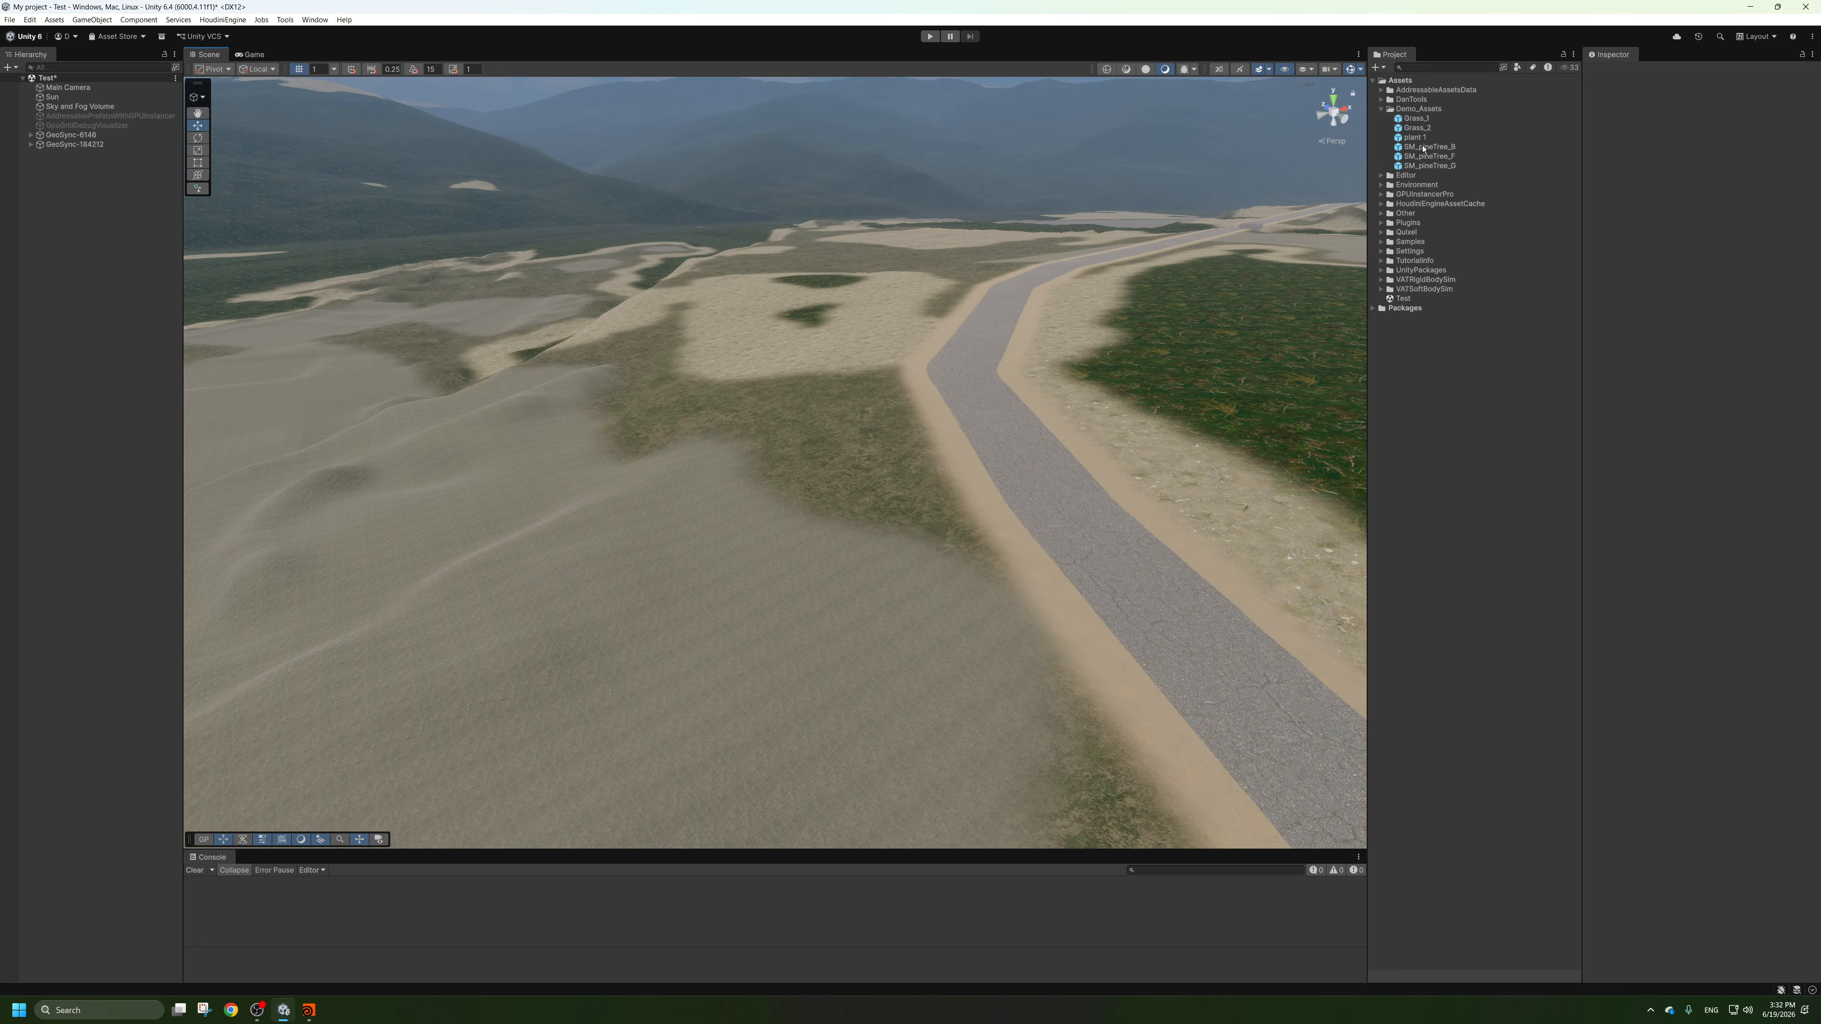
{"action": "left_click_drag", "start_coordinate": [1413, 121], "coordinate": [1038, 396]}
{"action": "key", "text": "f"}
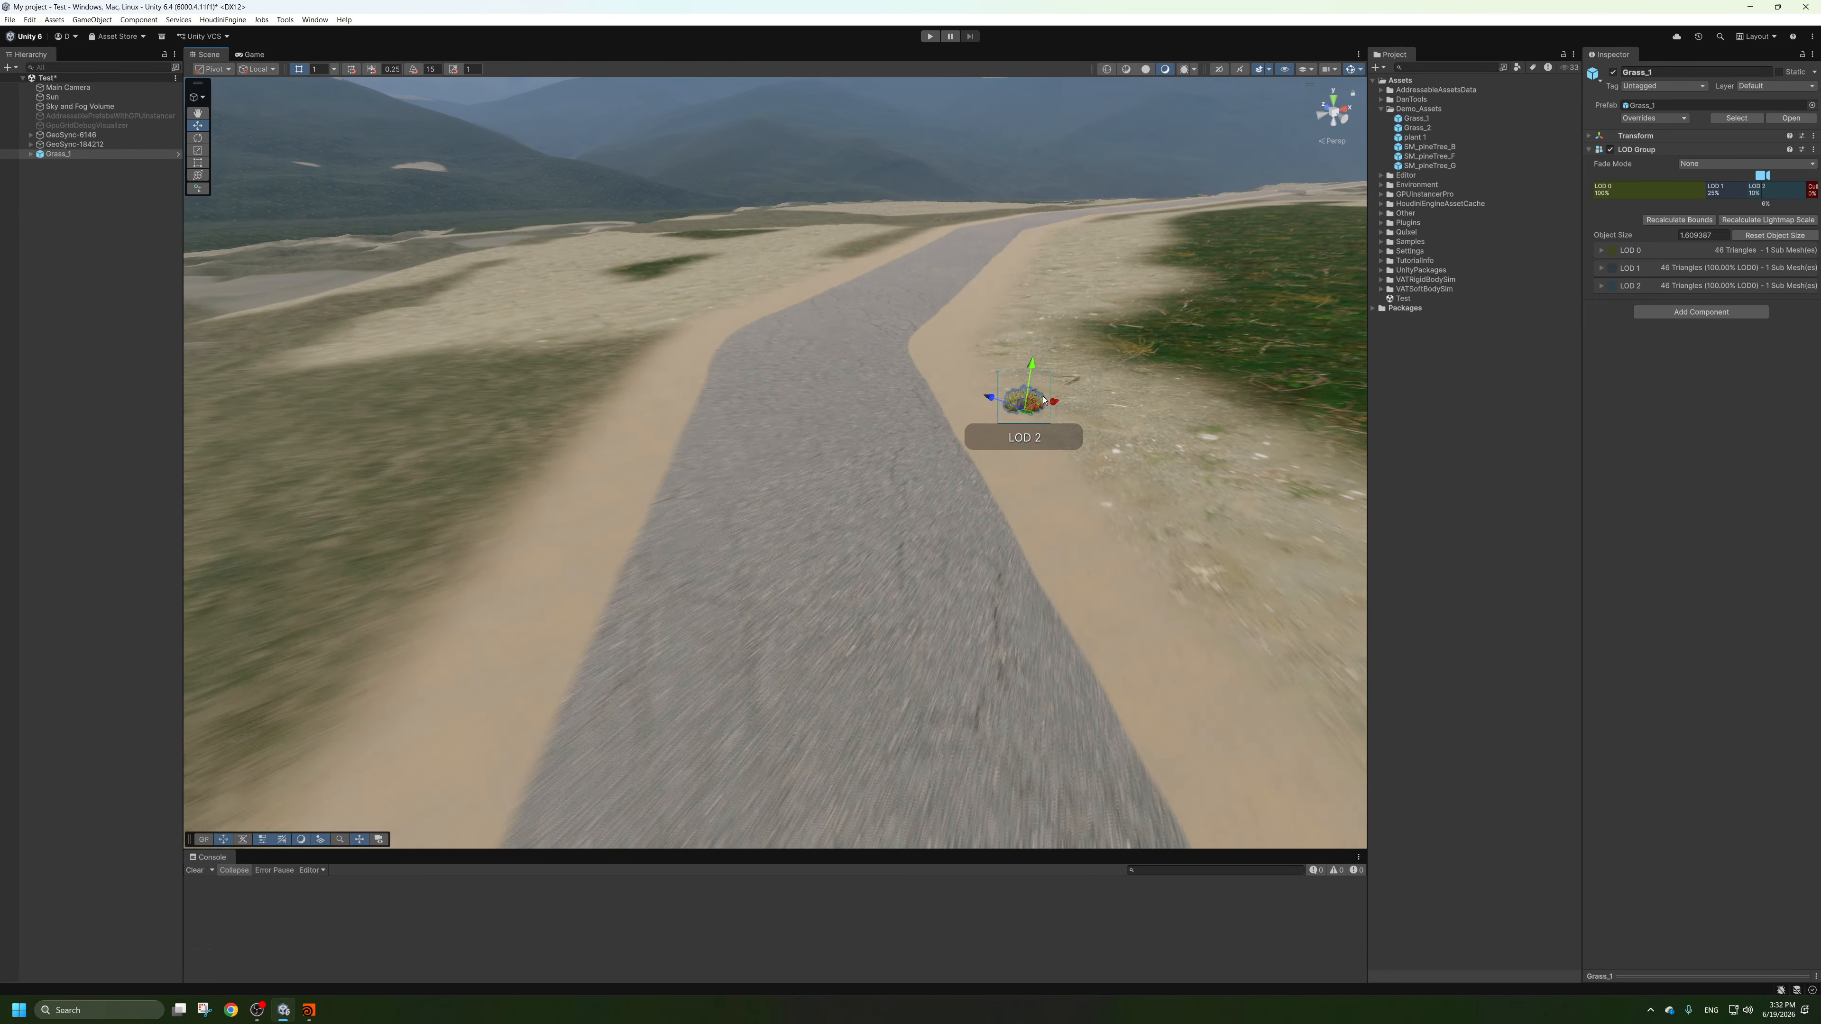
{"action": "left_click_drag", "start_coordinate": [1422, 129], "coordinate": [1045, 389]}
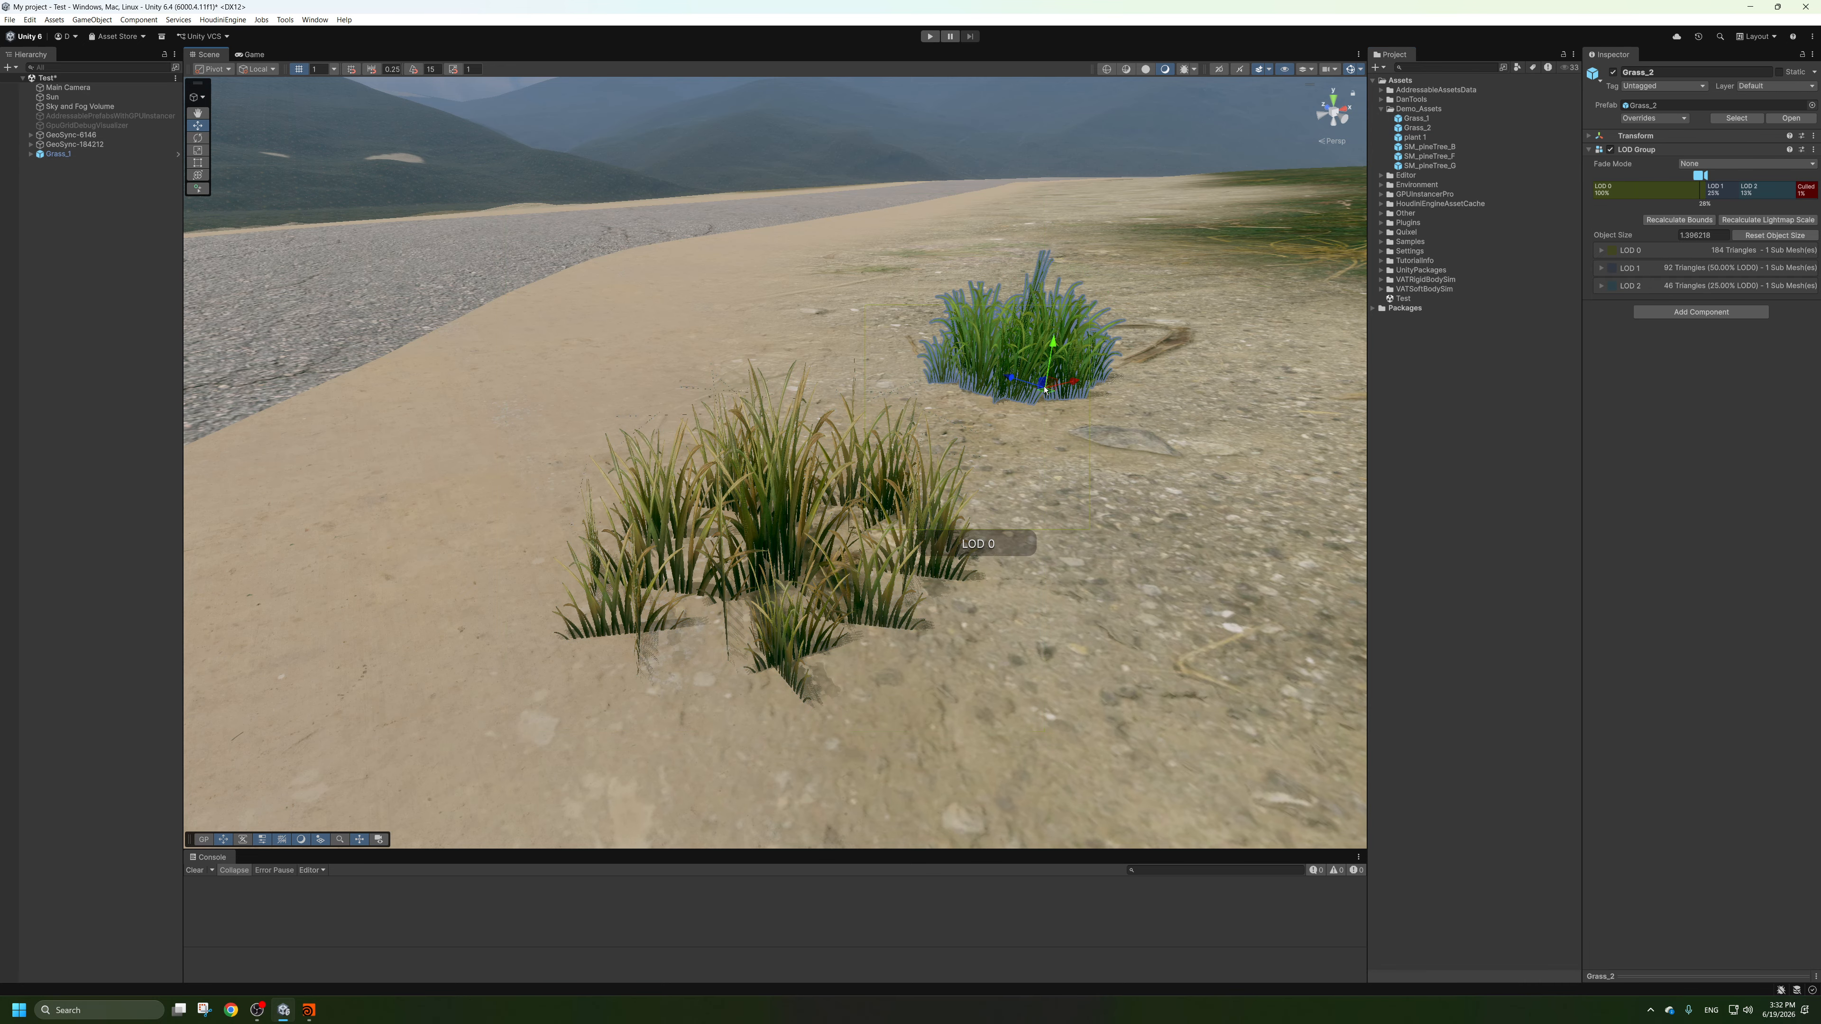
{"action": "left_click_drag", "start_coordinate": [1412, 138], "coordinate": [853, 381]}
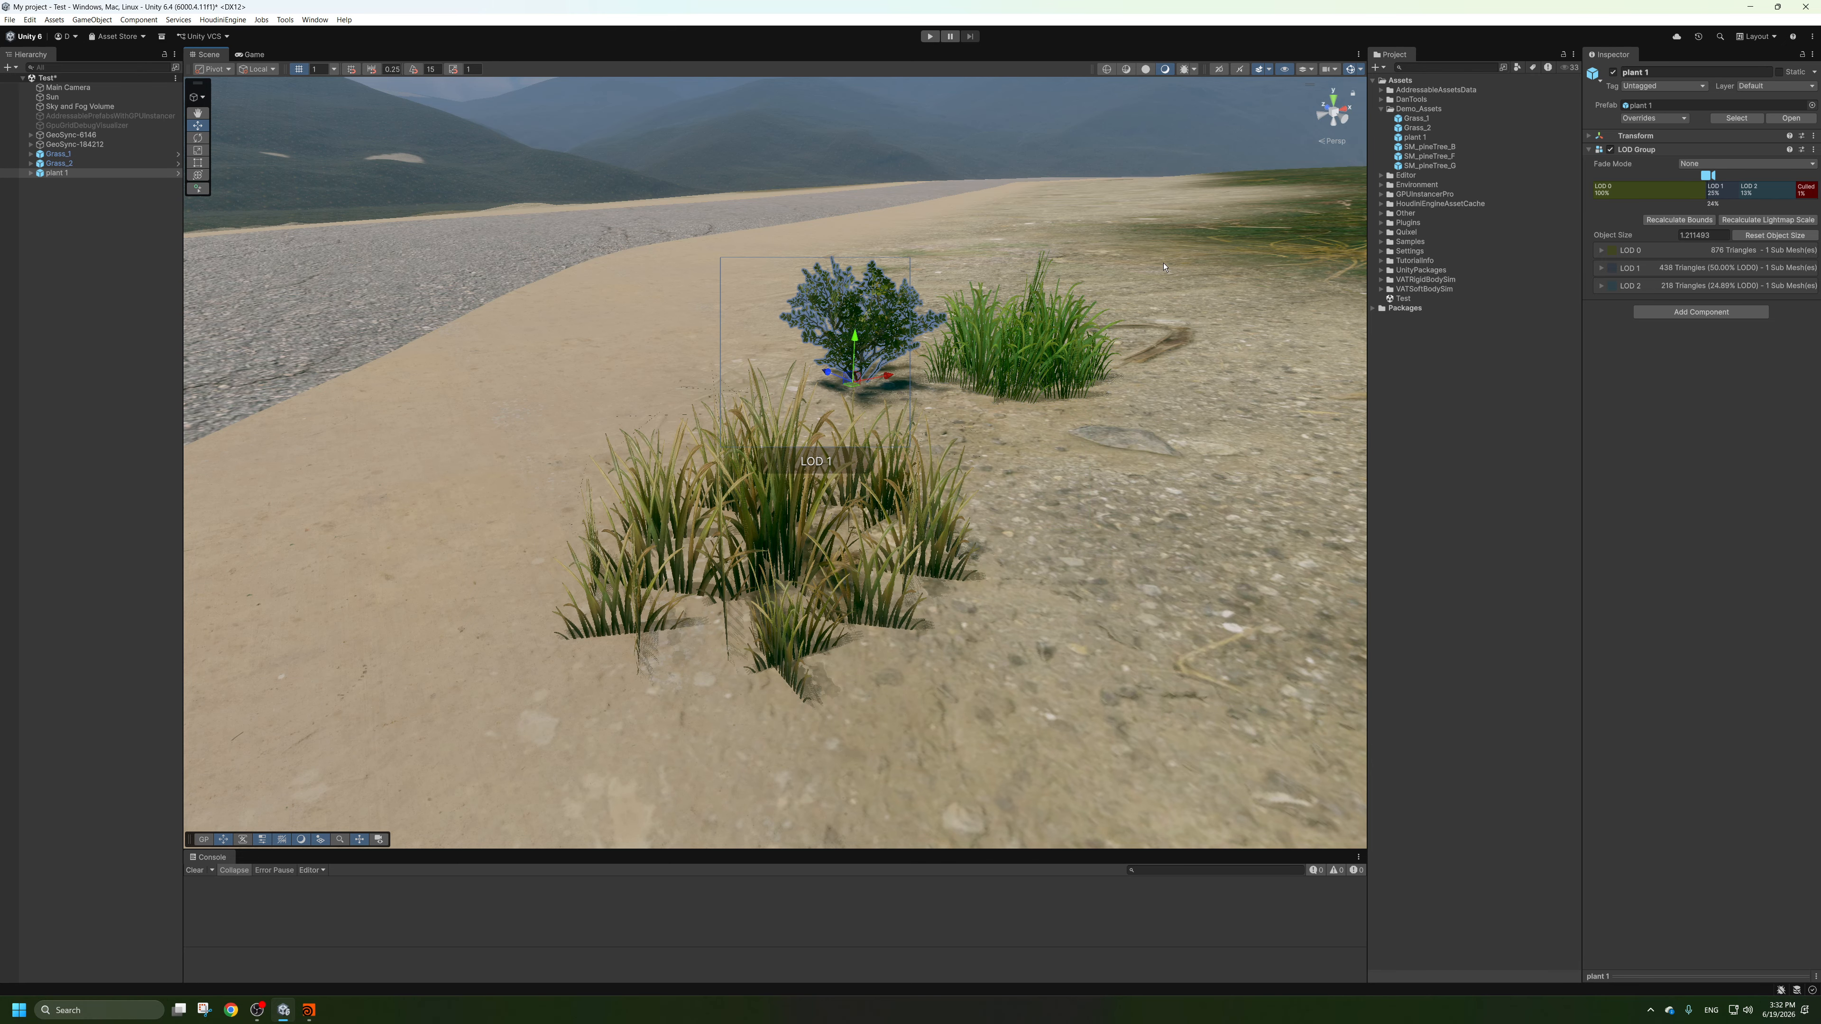
Copy the plant 1 prefab's path and paste it in Houdini as the third layer's prefab asset path, Assets/Demo_Assets/plant 1.prefab.
{"action": "right_click", "coordinate": [1413, 137]}
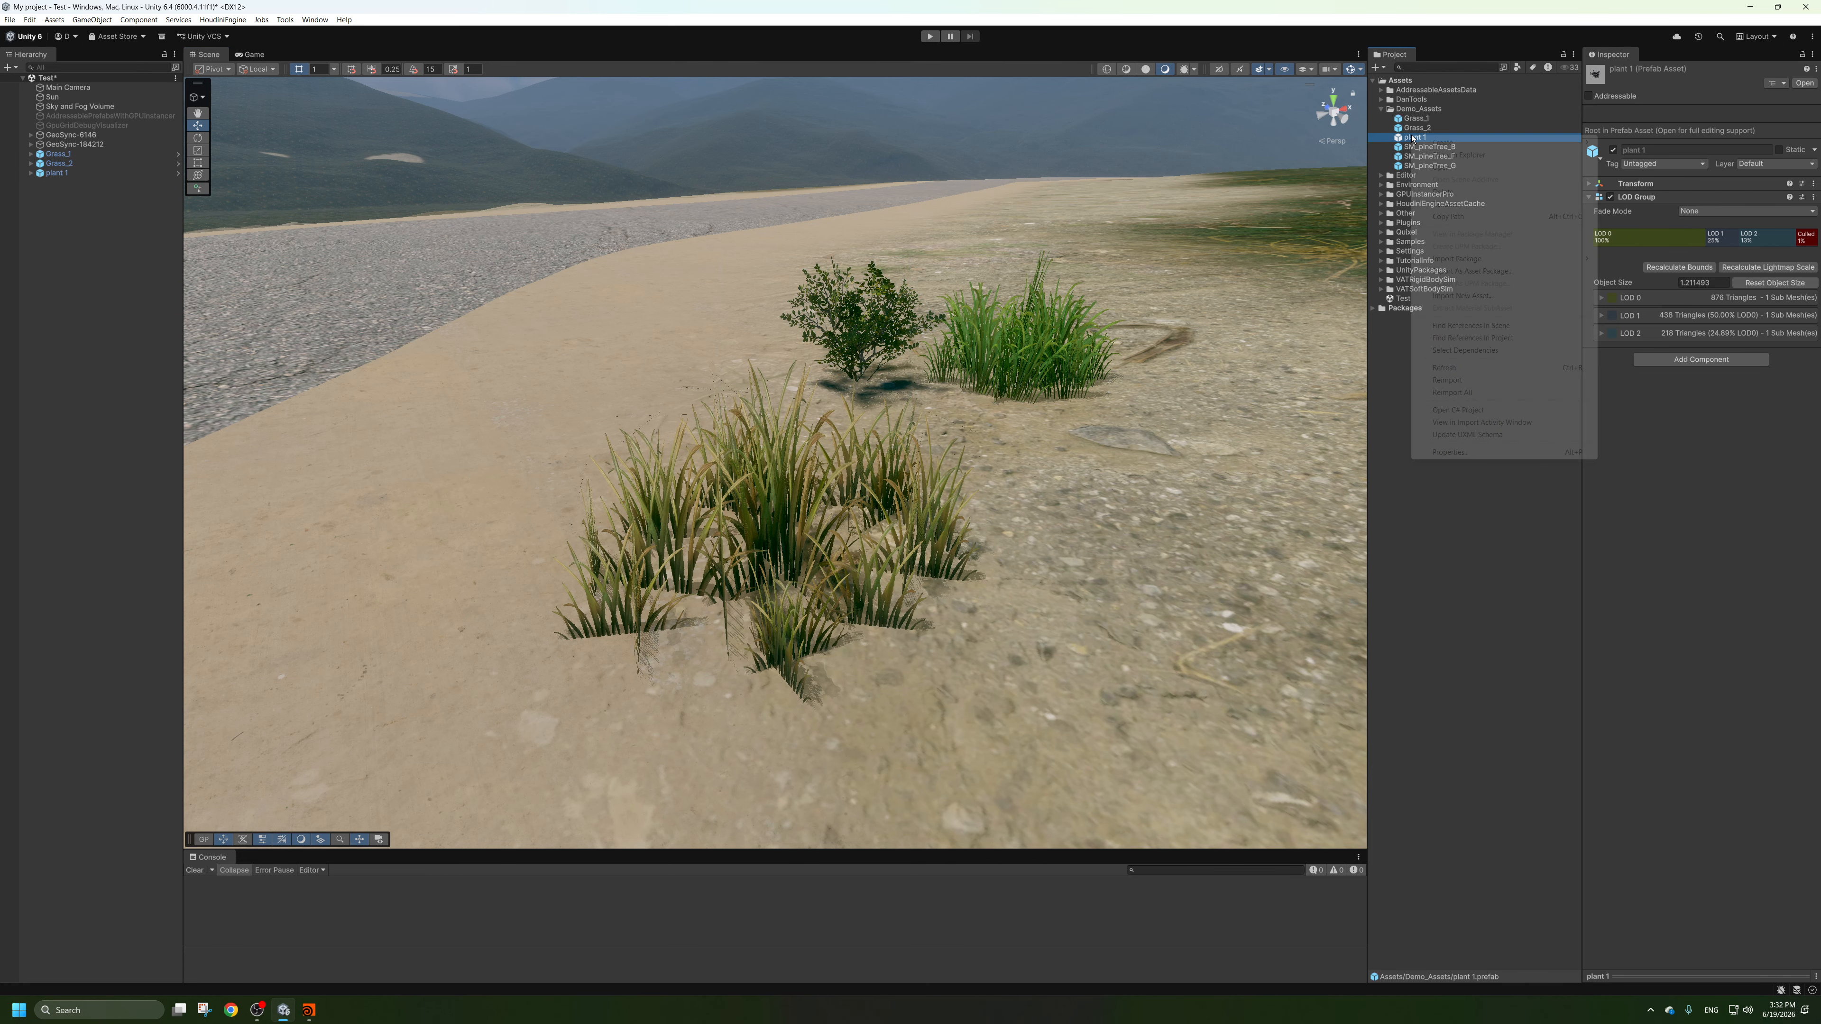
{"action": "left_click", "coordinate": [1456, 214]}
{"action": "key", "text": "alt+Tab"}
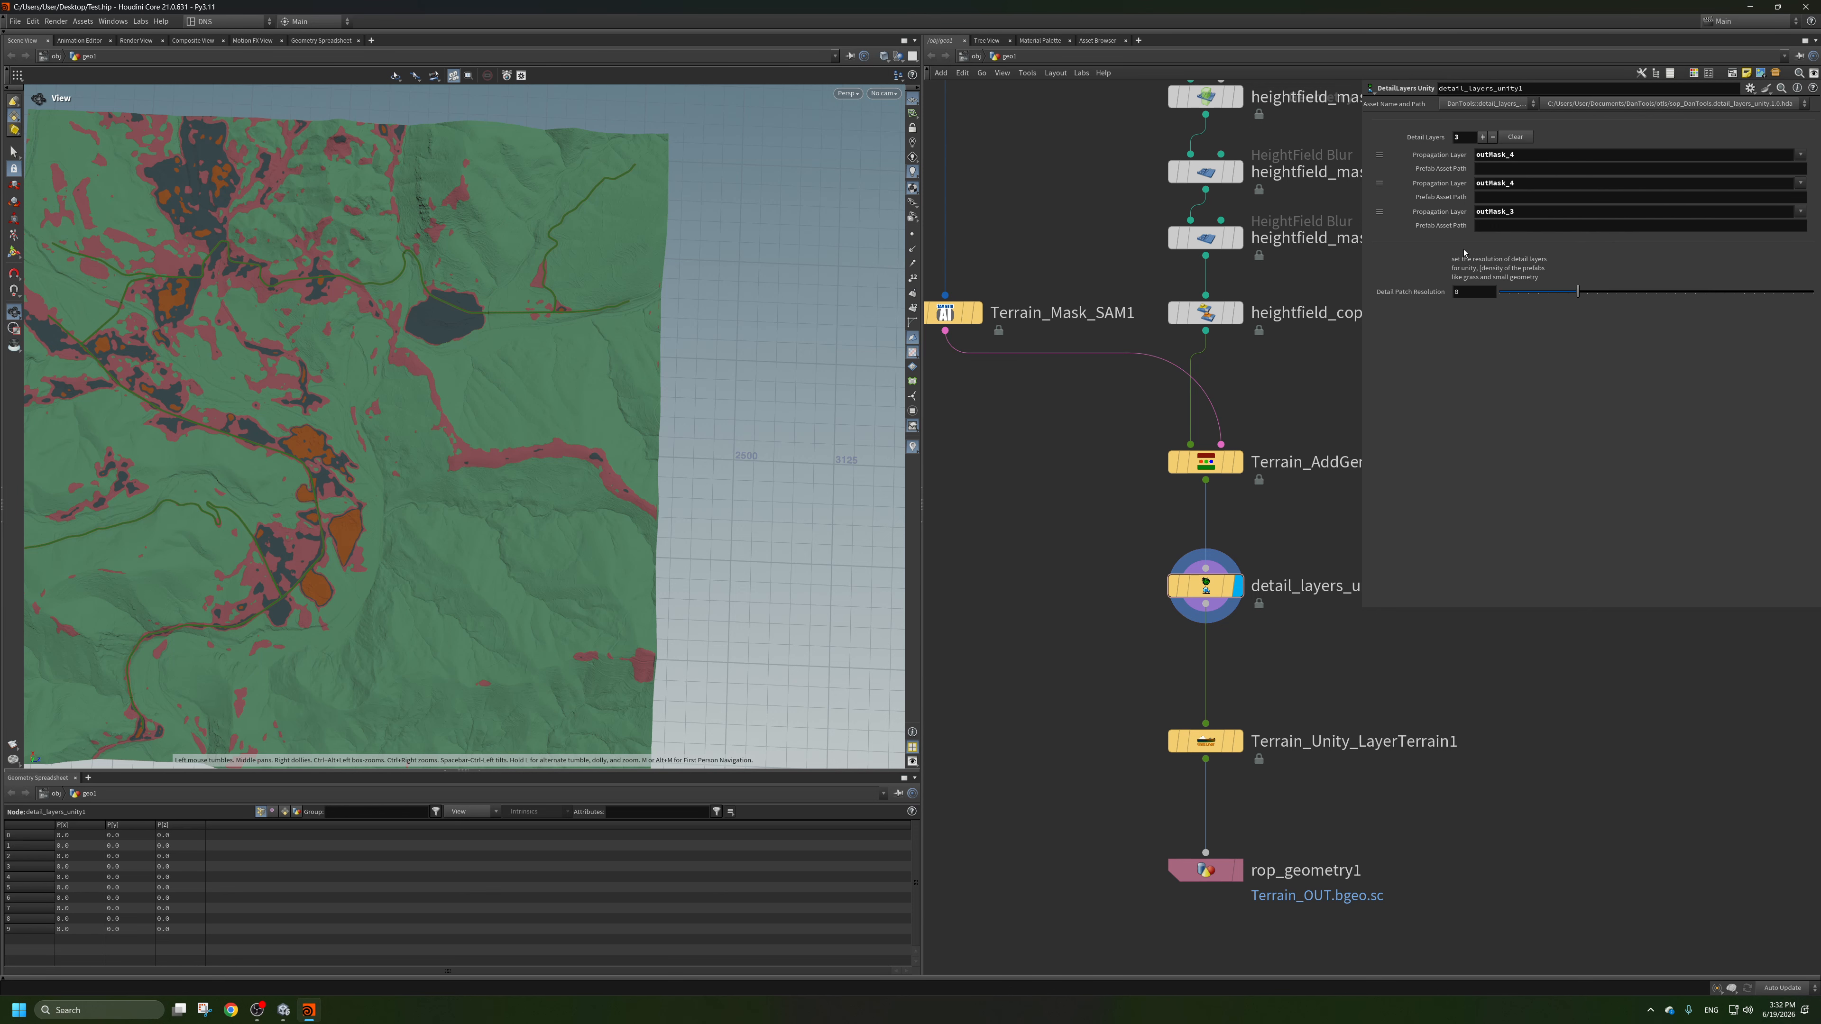
{"action": "left_click", "coordinate": [1496, 227]}
{"action": "key", "text": "ctrl+v"}
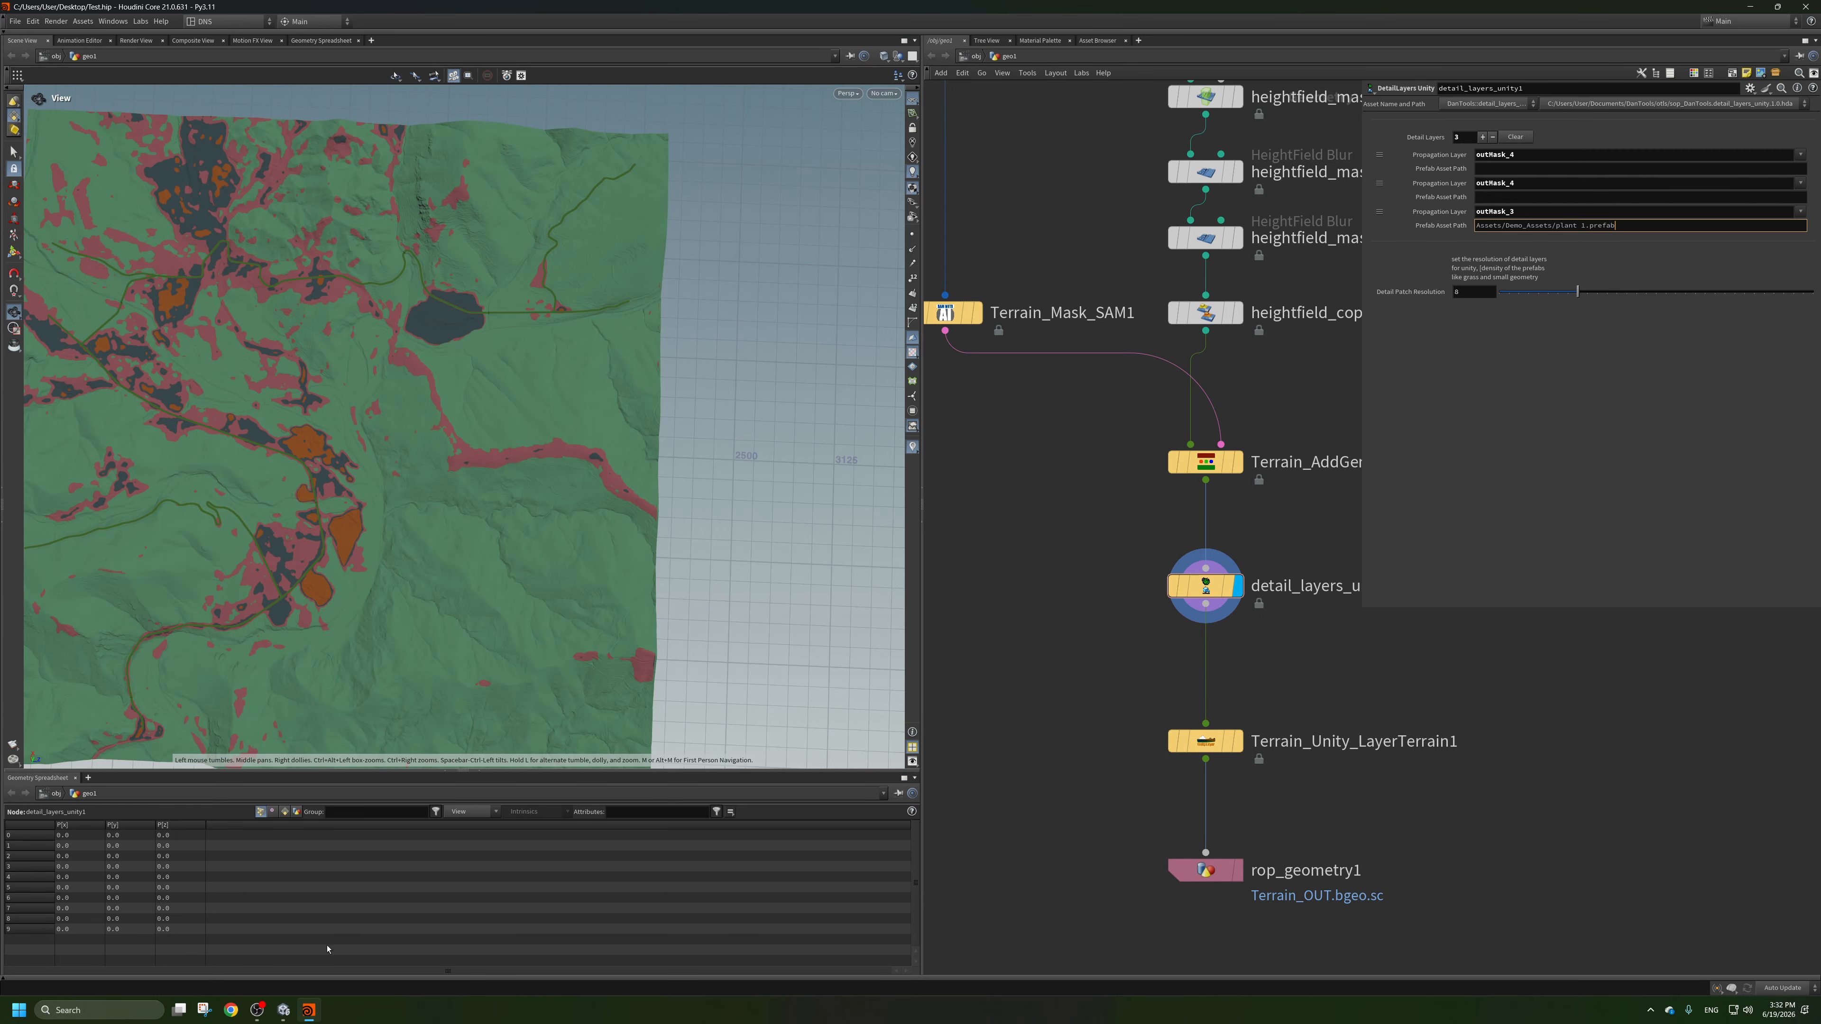
Copy the Grass_1 prefab's path in Unity and set it in Houdini as the first layer's prefab asset path, Assets/Demo_Assets/Grass_1.prefab.
{"action": "left_click", "coordinate": [283, 1011]}
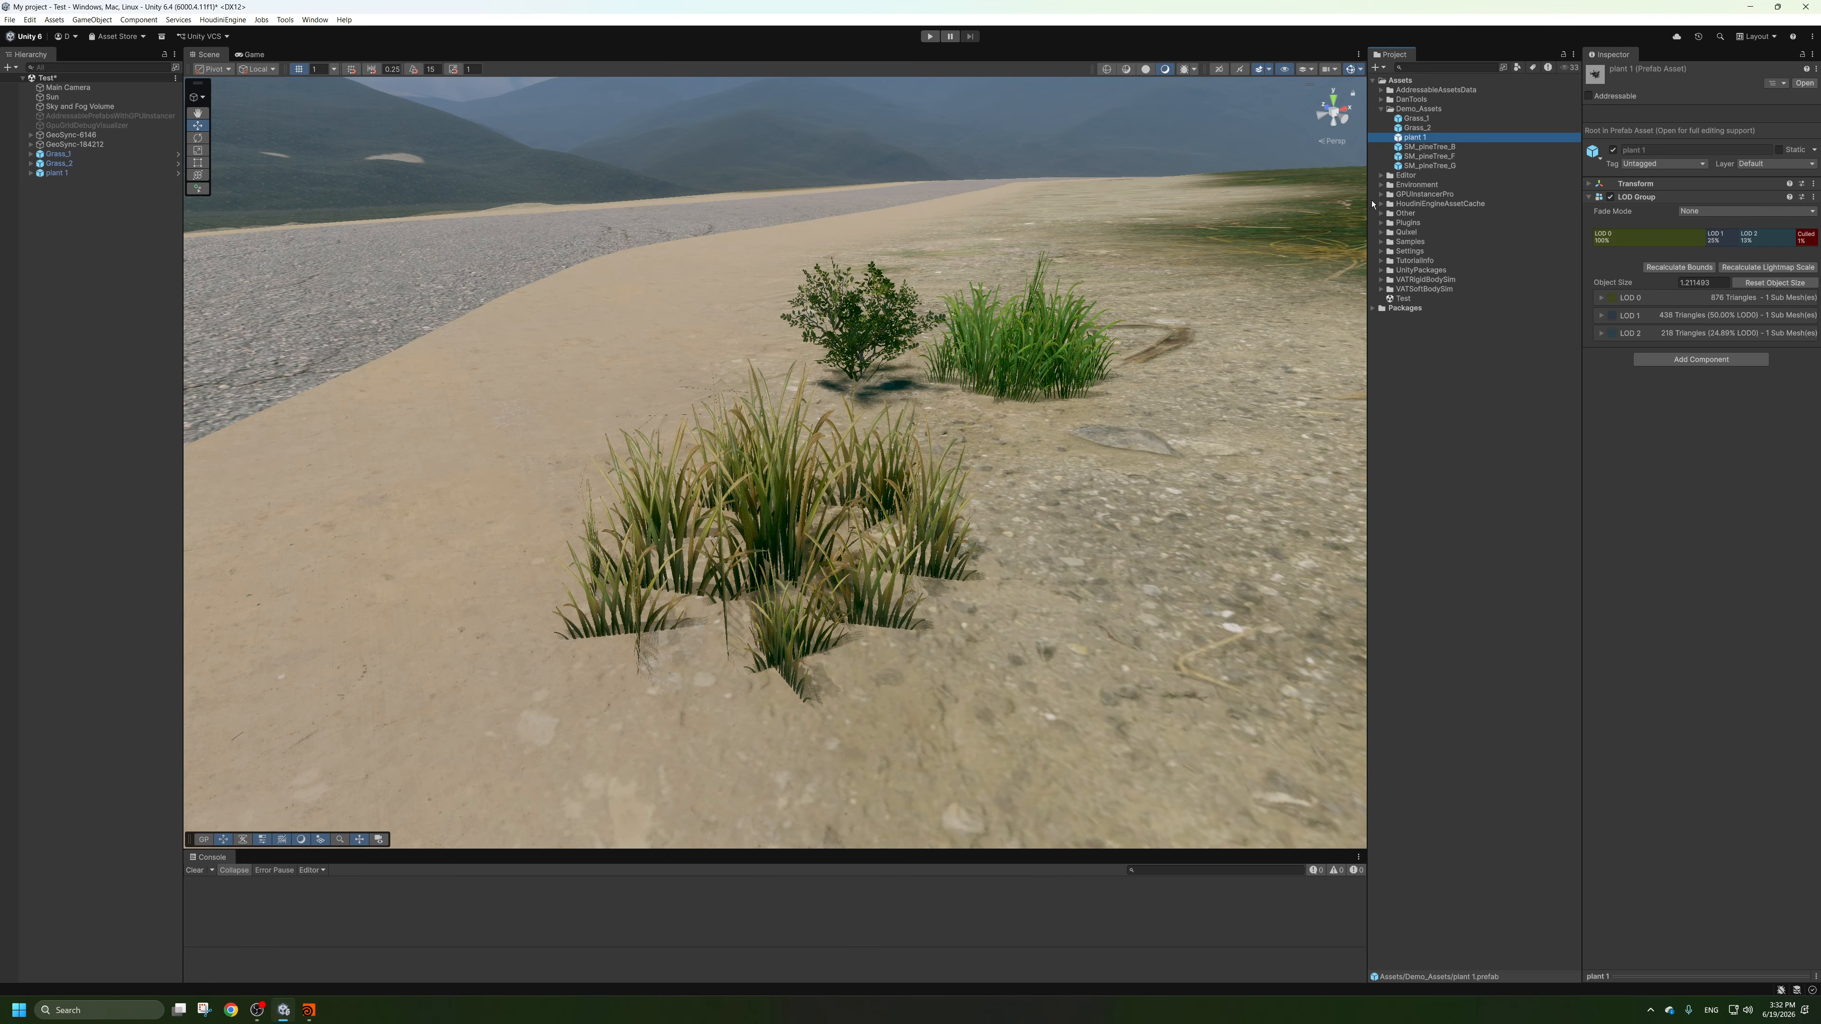
{"action": "right_click", "coordinate": [1416, 118]}
{"action": "left_click", "coordinate": [1442, 201]}
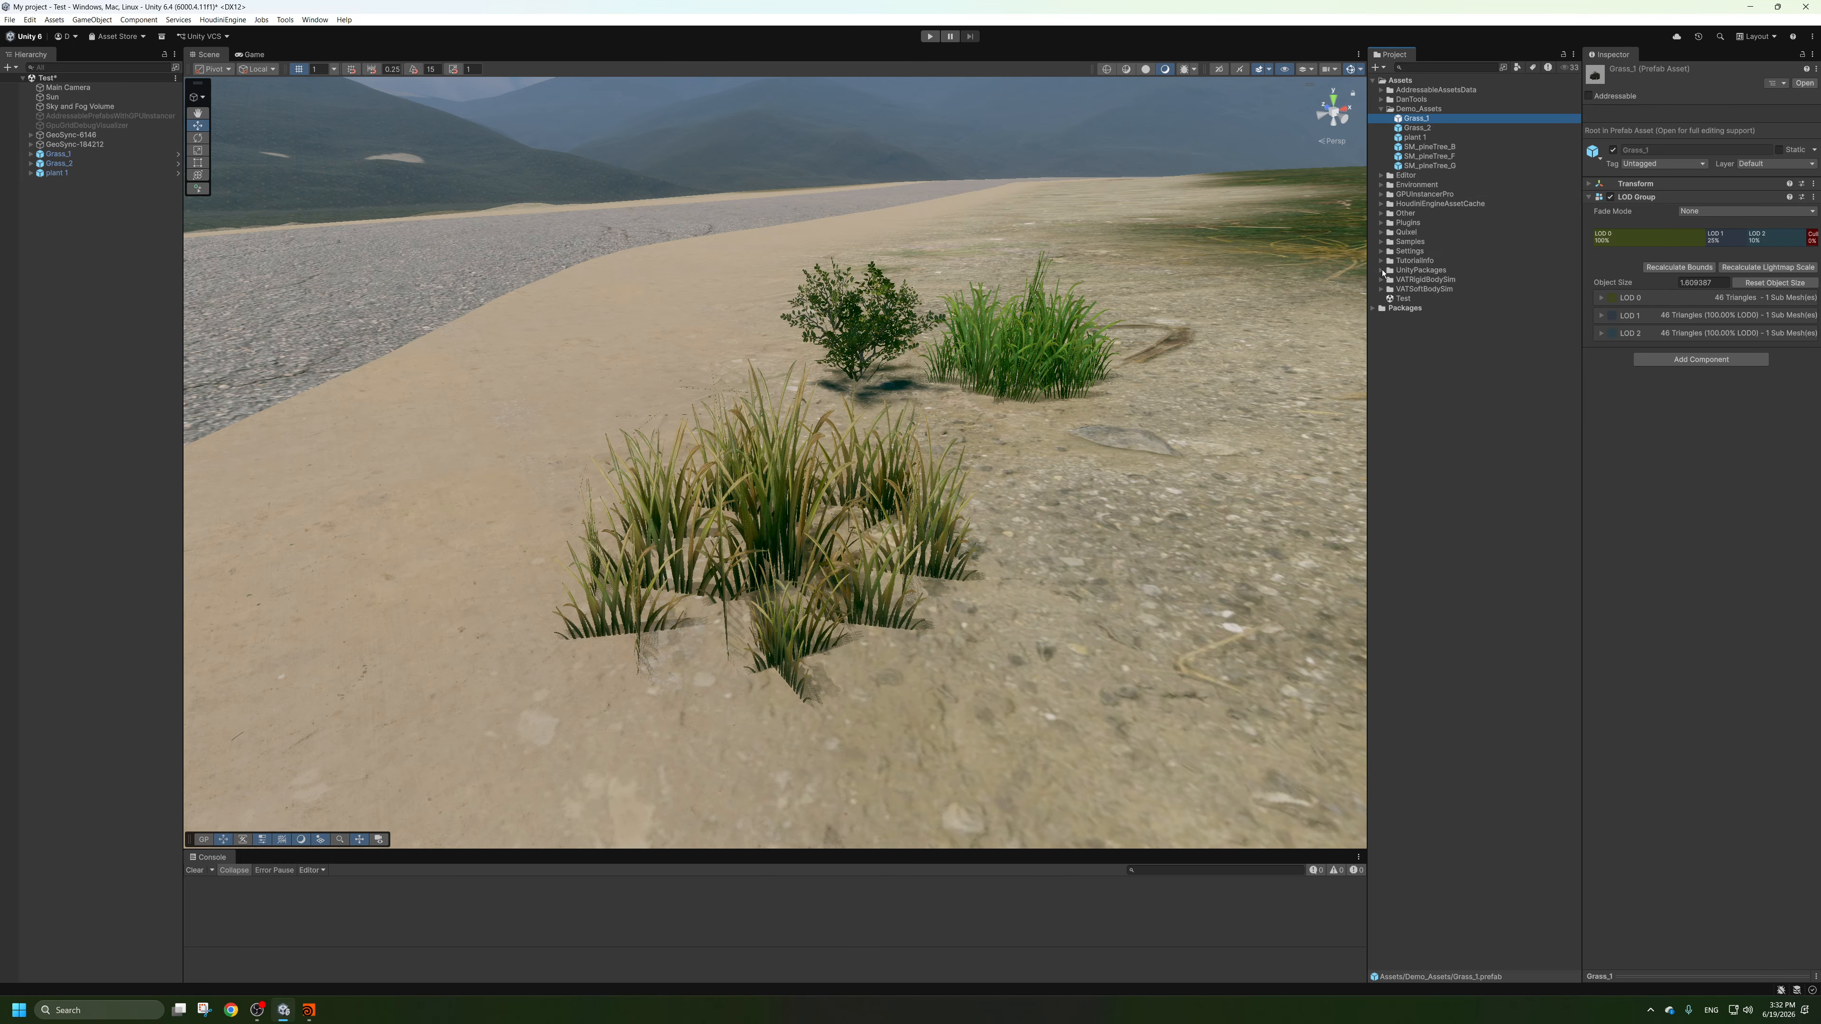
{"action": "left_click", "coordinate": [310, 1010]}
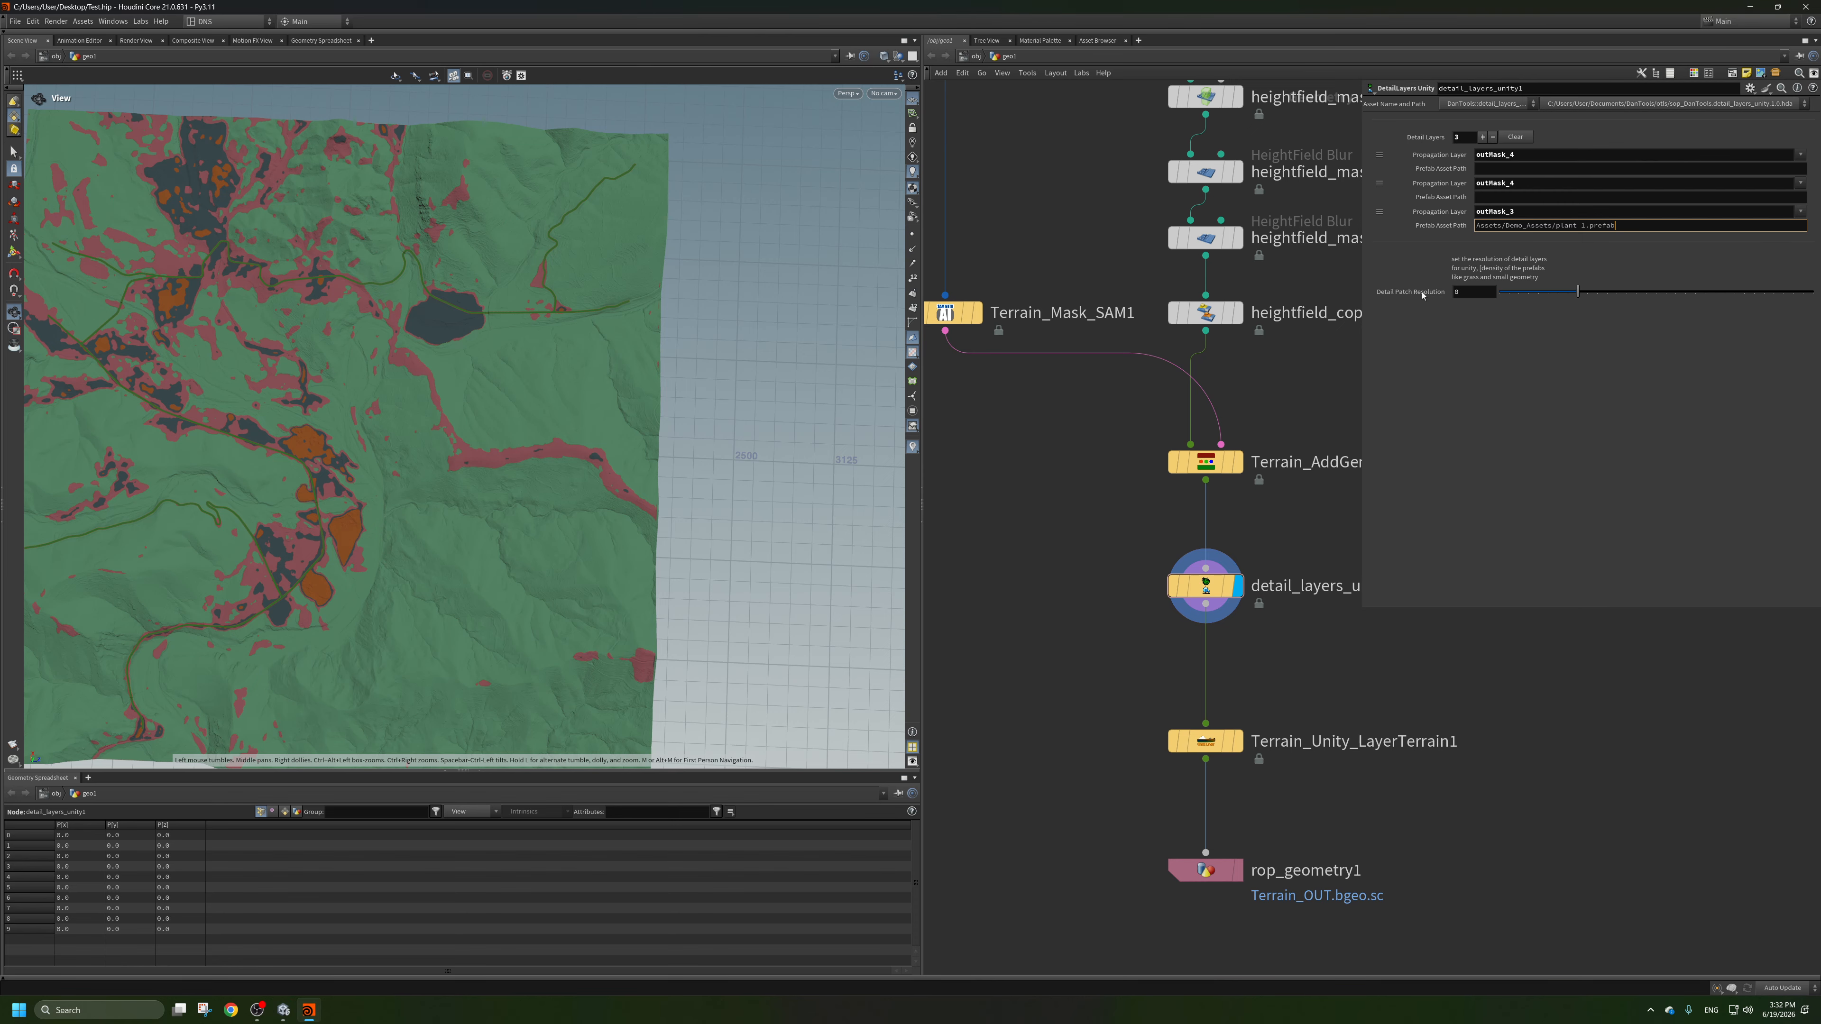
{"action": "left_click", "coordinate": [1531, 168]}
{"action": "key", "text": "ctrl+v"}
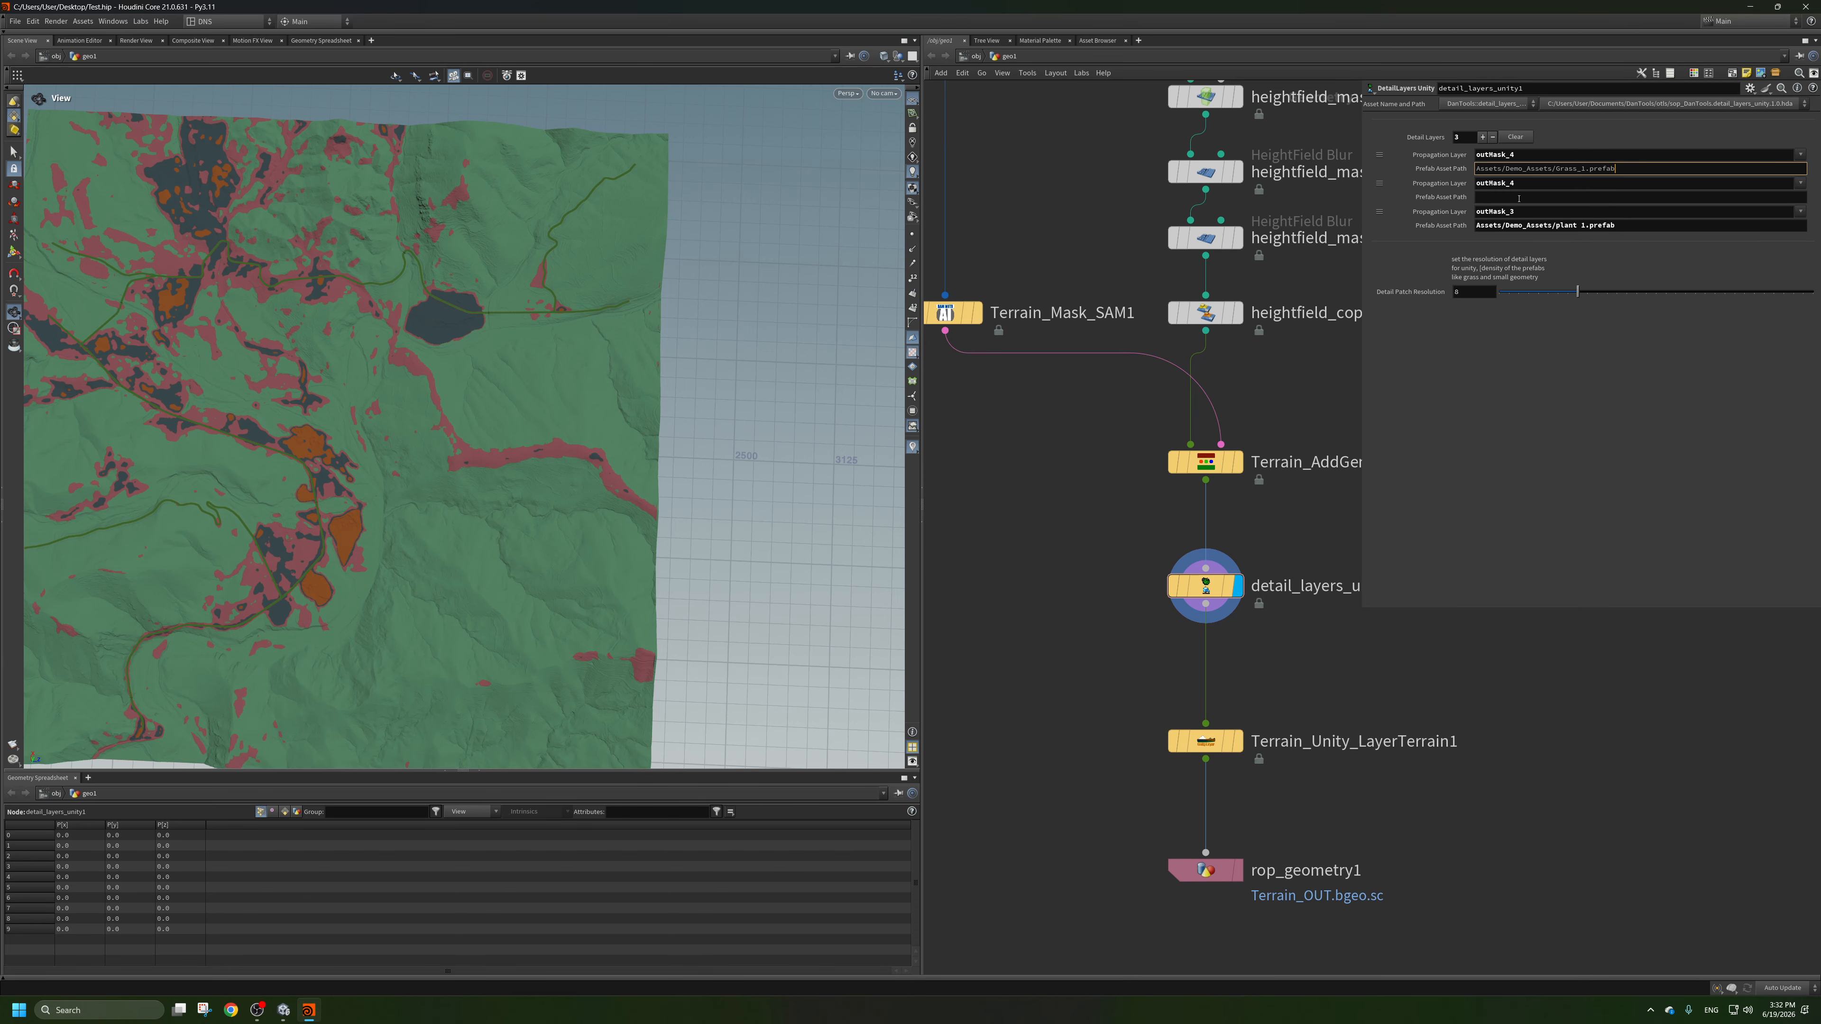
Set the second layer's prefab asset path to Assets/Demo_Assets/Grass_2.prefab and save the scene.
{"action": "left_click", "coordinate": [1519, 197]}
{"action": "key", "text": "ctrl+v"}
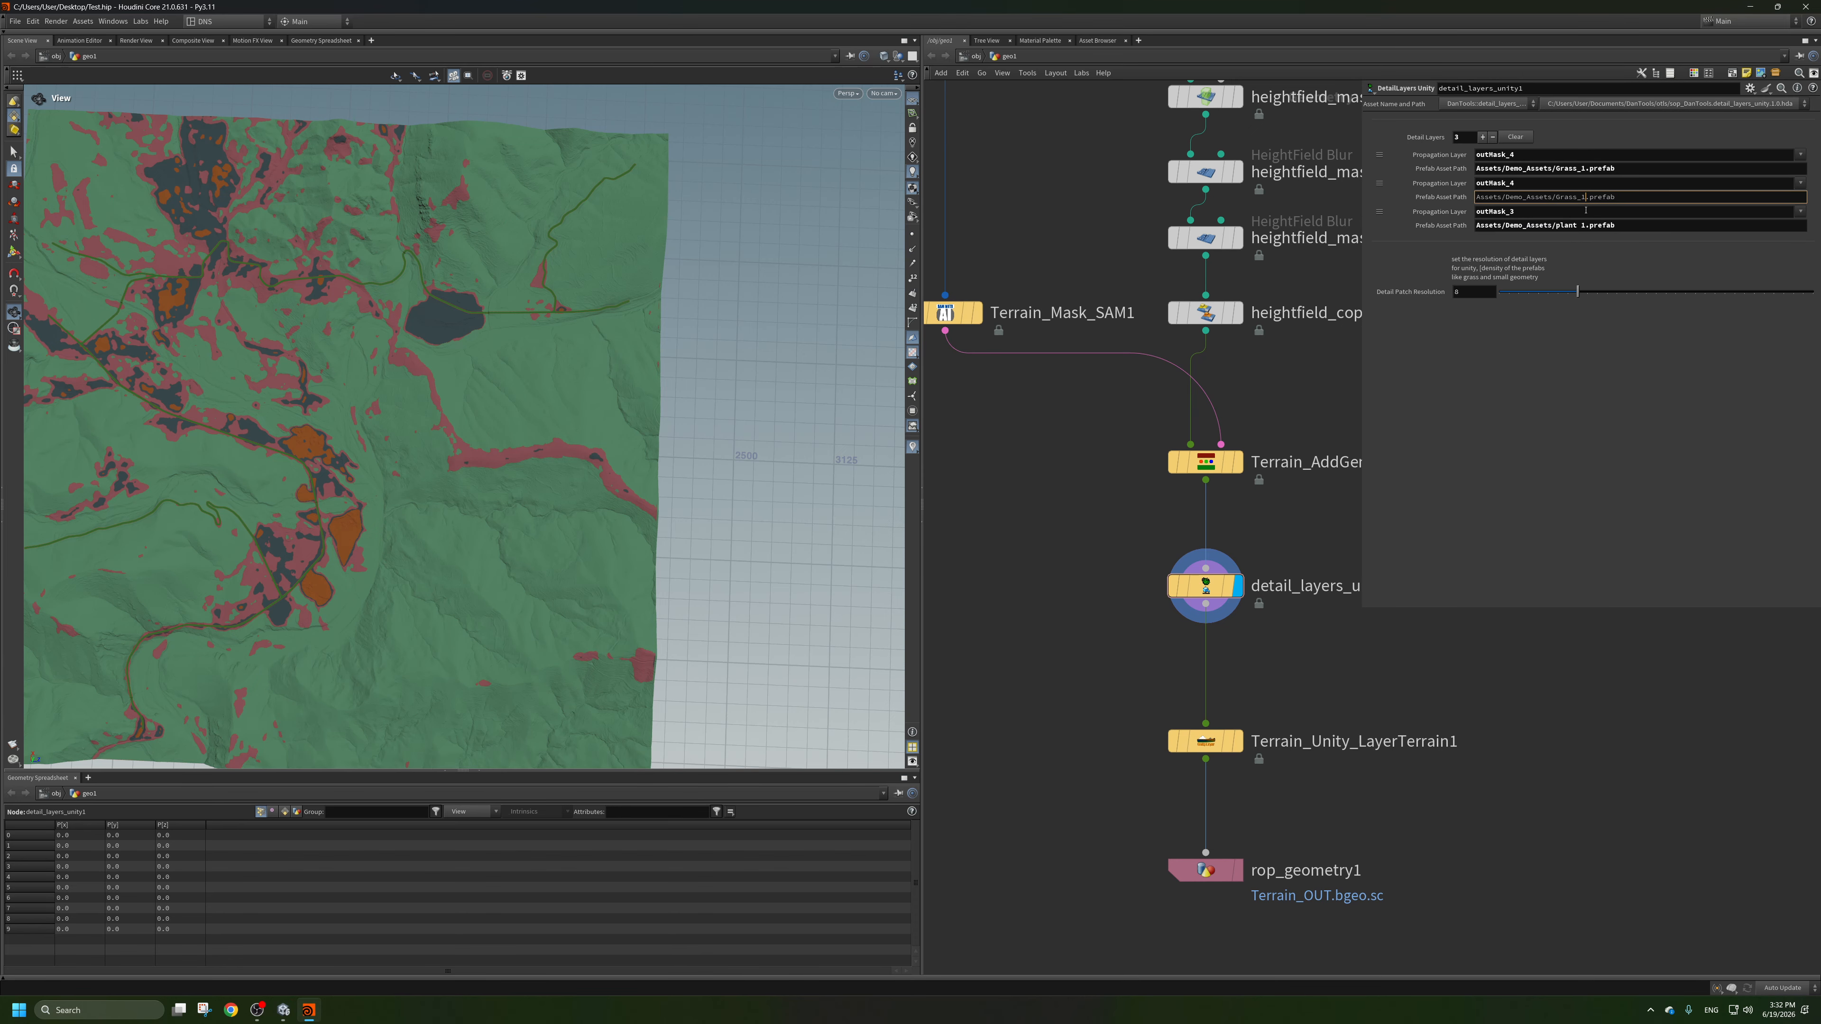
{"action": "key", "text": "BackSpace"}
{"action": "type", "text": "2"}
{"action": "key", "text": "Return"}
{"action": "scroll", "coordinate": [1111, 474], "scroll_direction": "down", "scroll_amount": 1}
{"action": "key", "text": "ctrl+s"}
{"action": "scroll", "coordinate": [1221, 544], "scroll_direction": "down", "scroll_amount": 1}
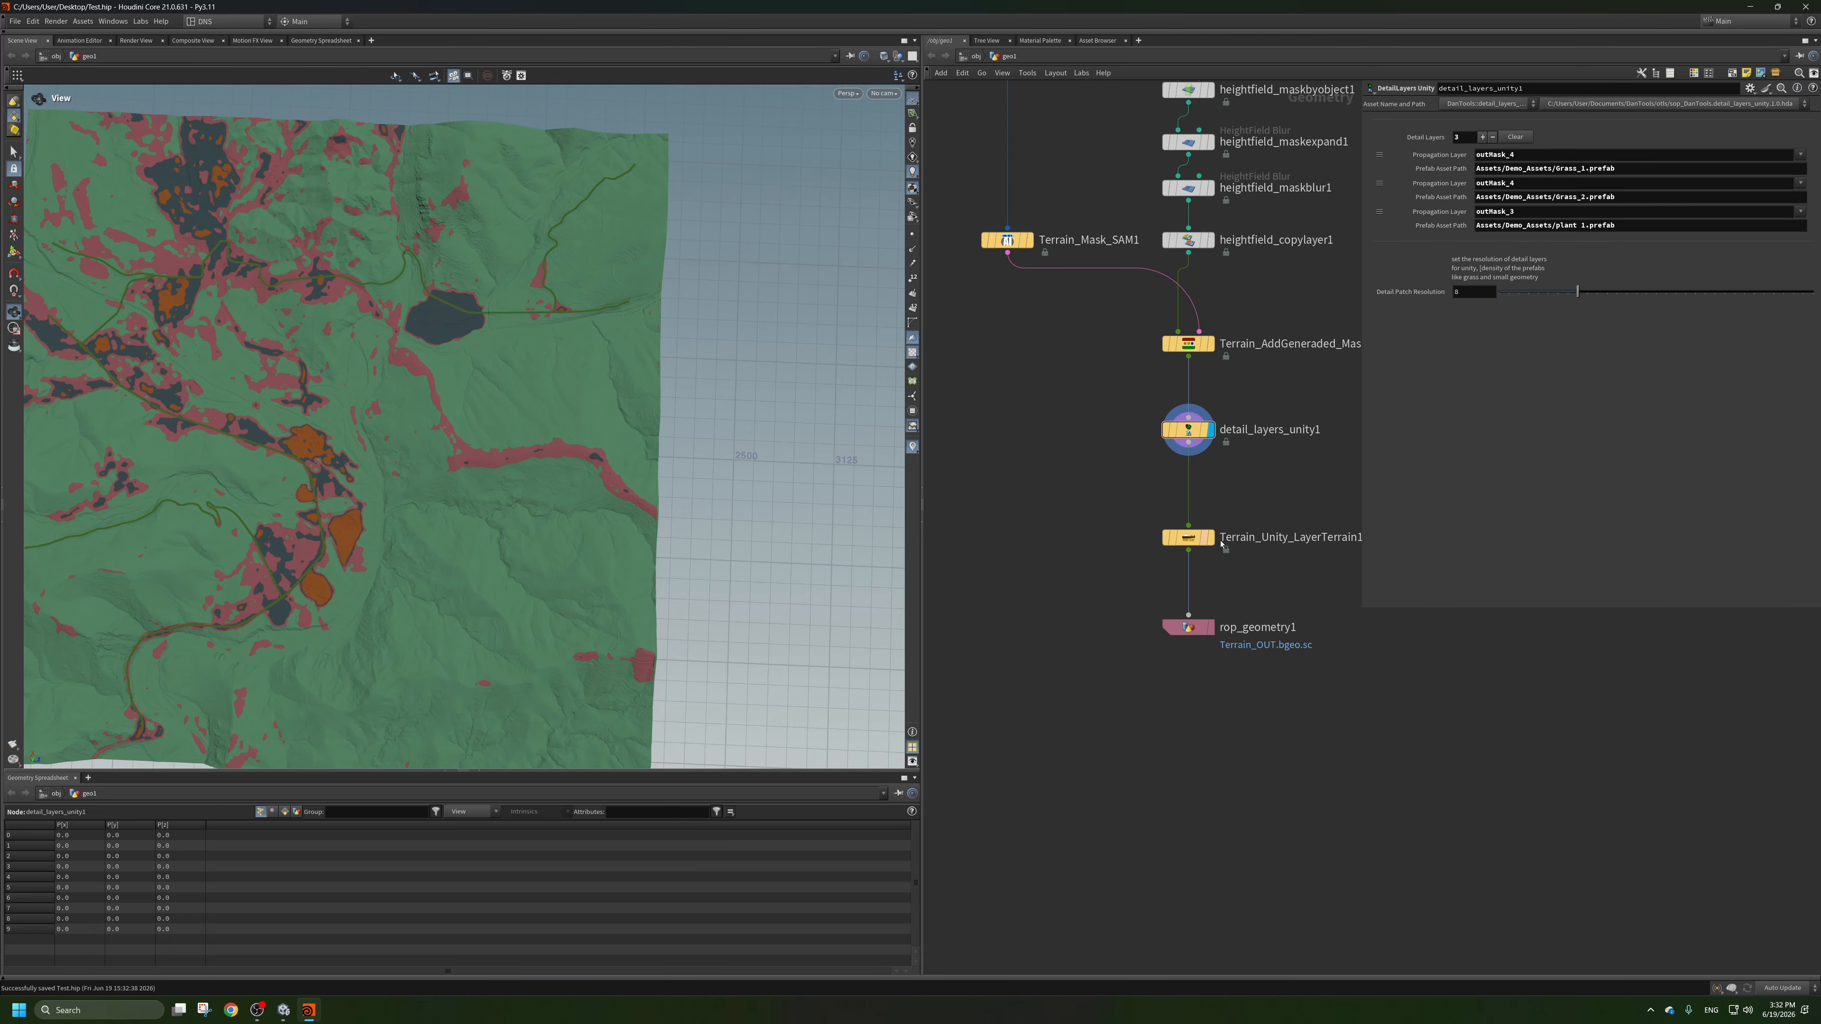
Display the Terrain_Unity_LayerTerrain1 node and inspect the volumes listed in its node info.
{"action": "mouse_move", "coordinate": [1183, 546]}
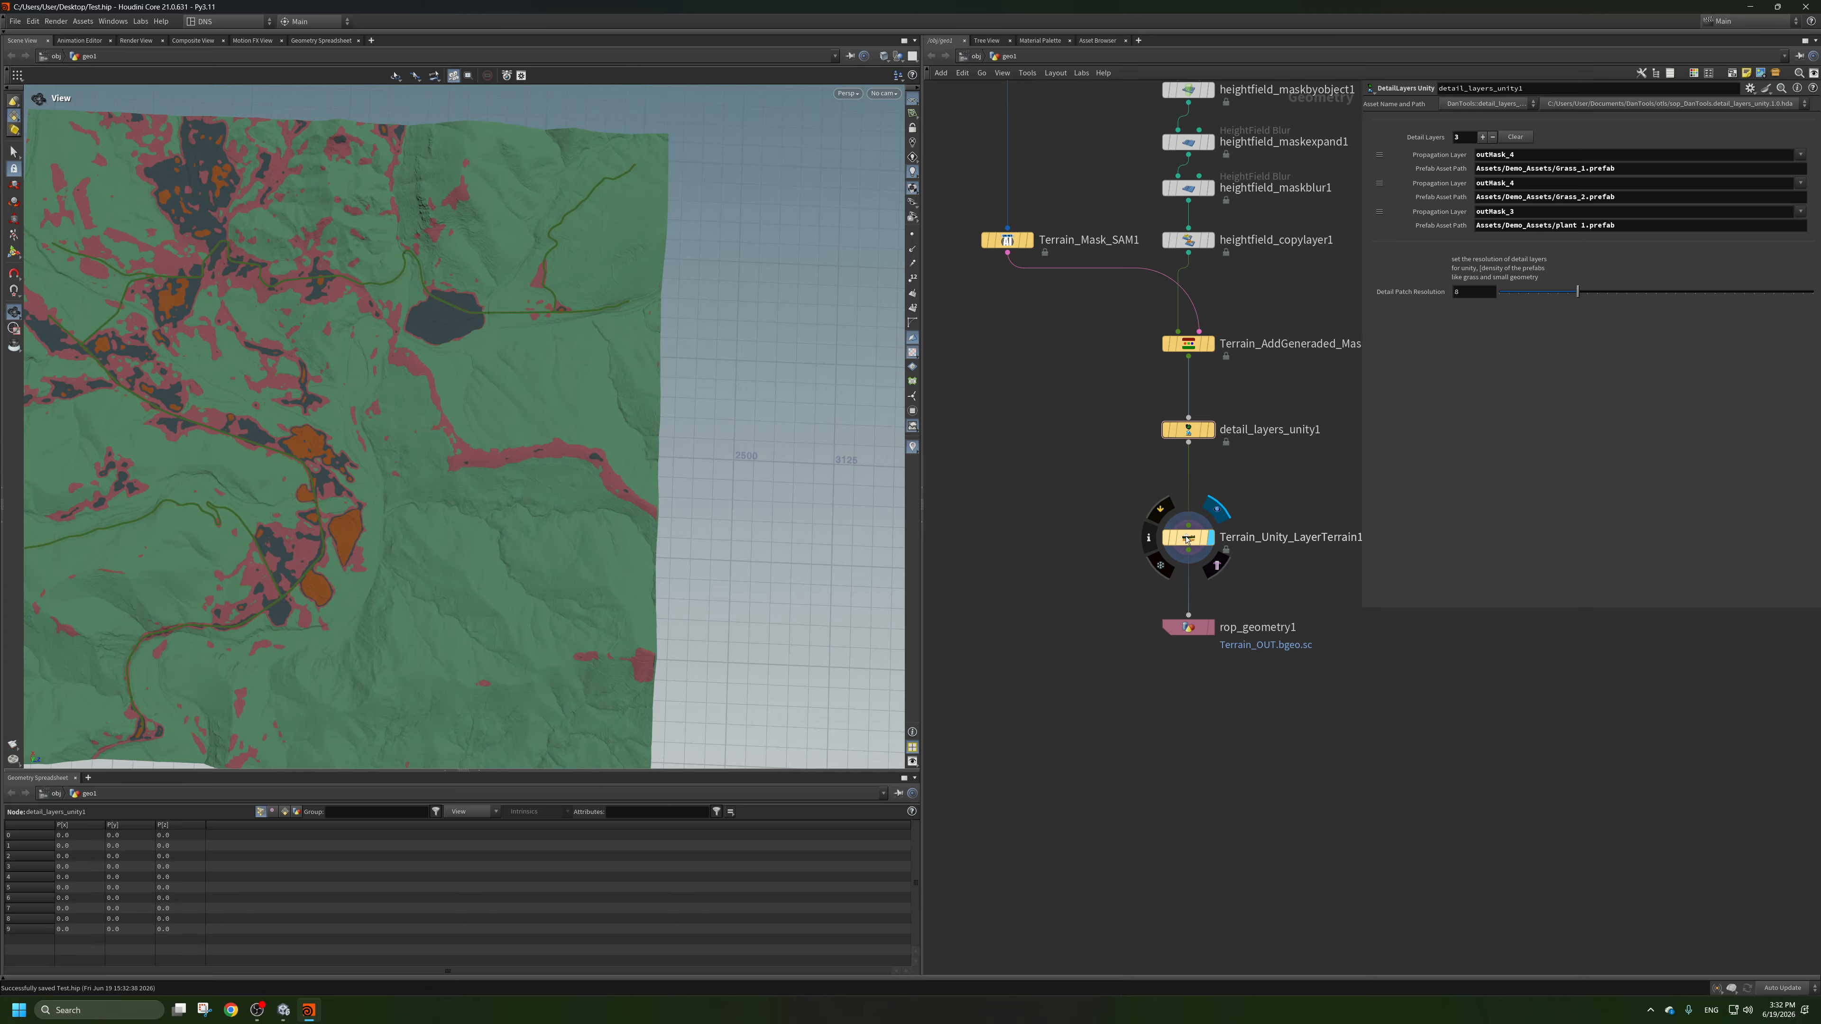
{"action": "left_click", "coordinate": [1203, 541]}
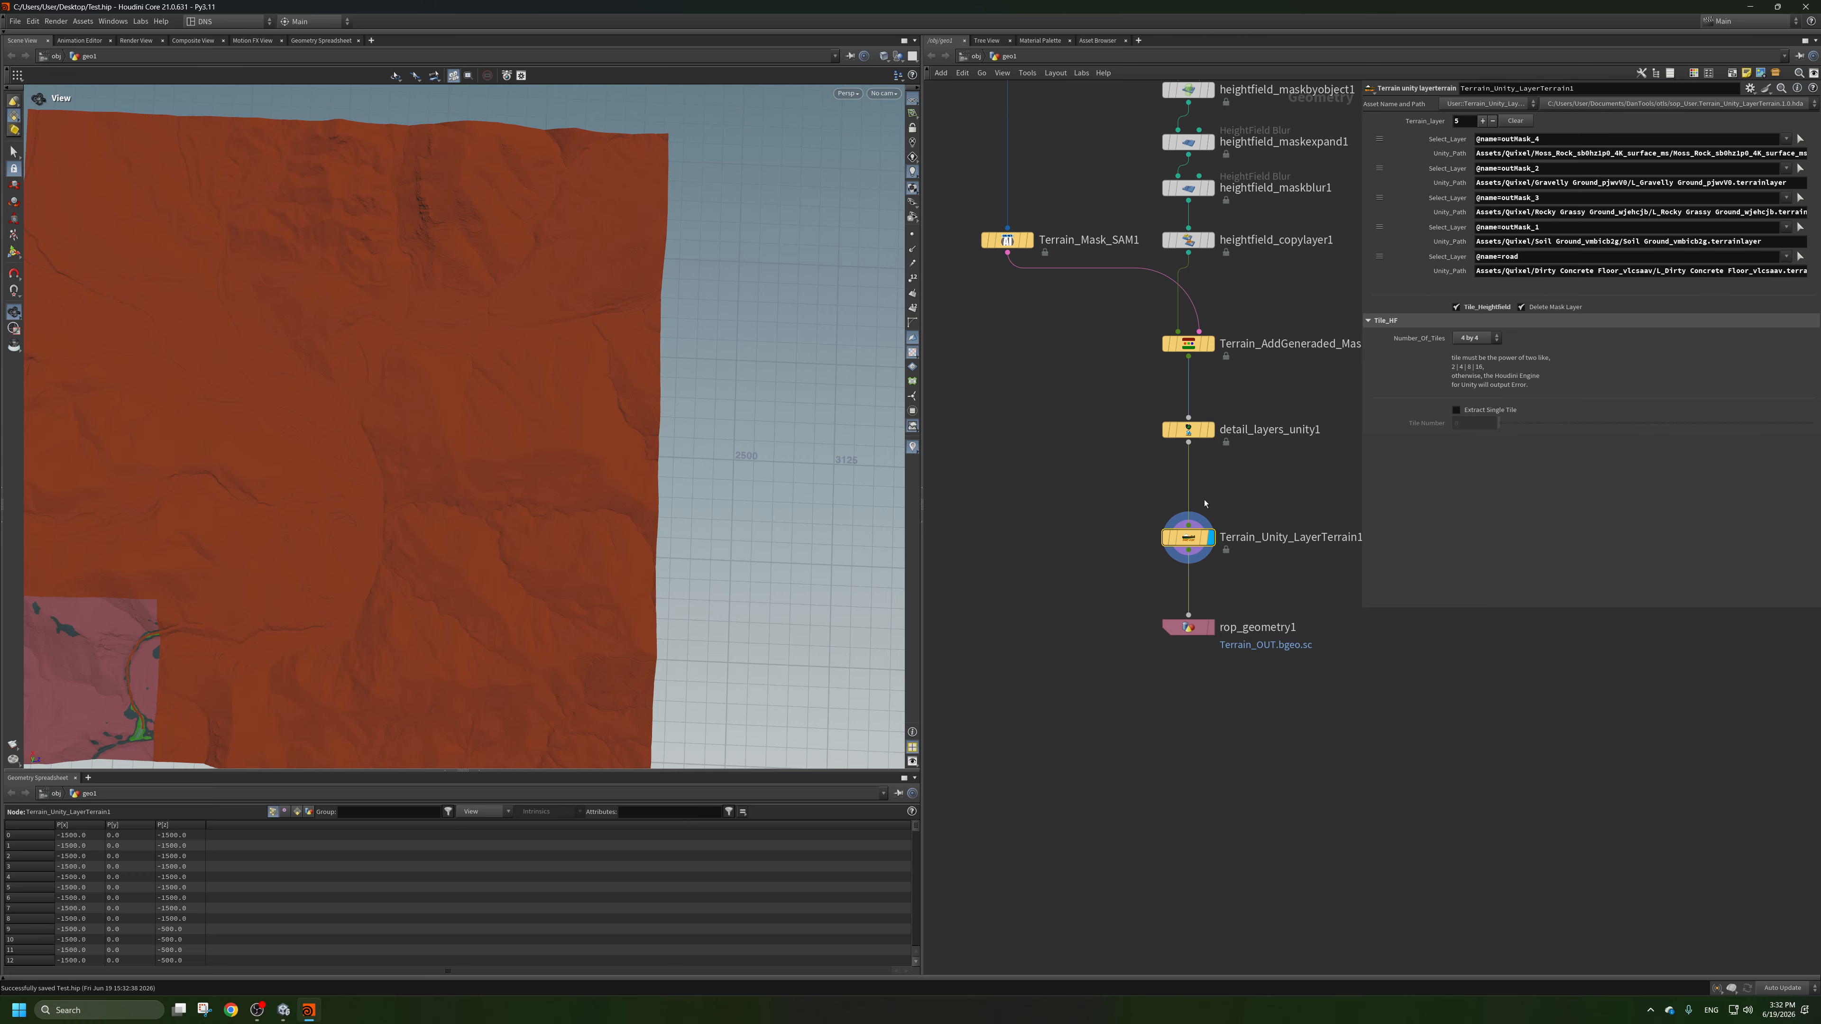
{"action": "left_click", "coordinate": [1172, 541]}
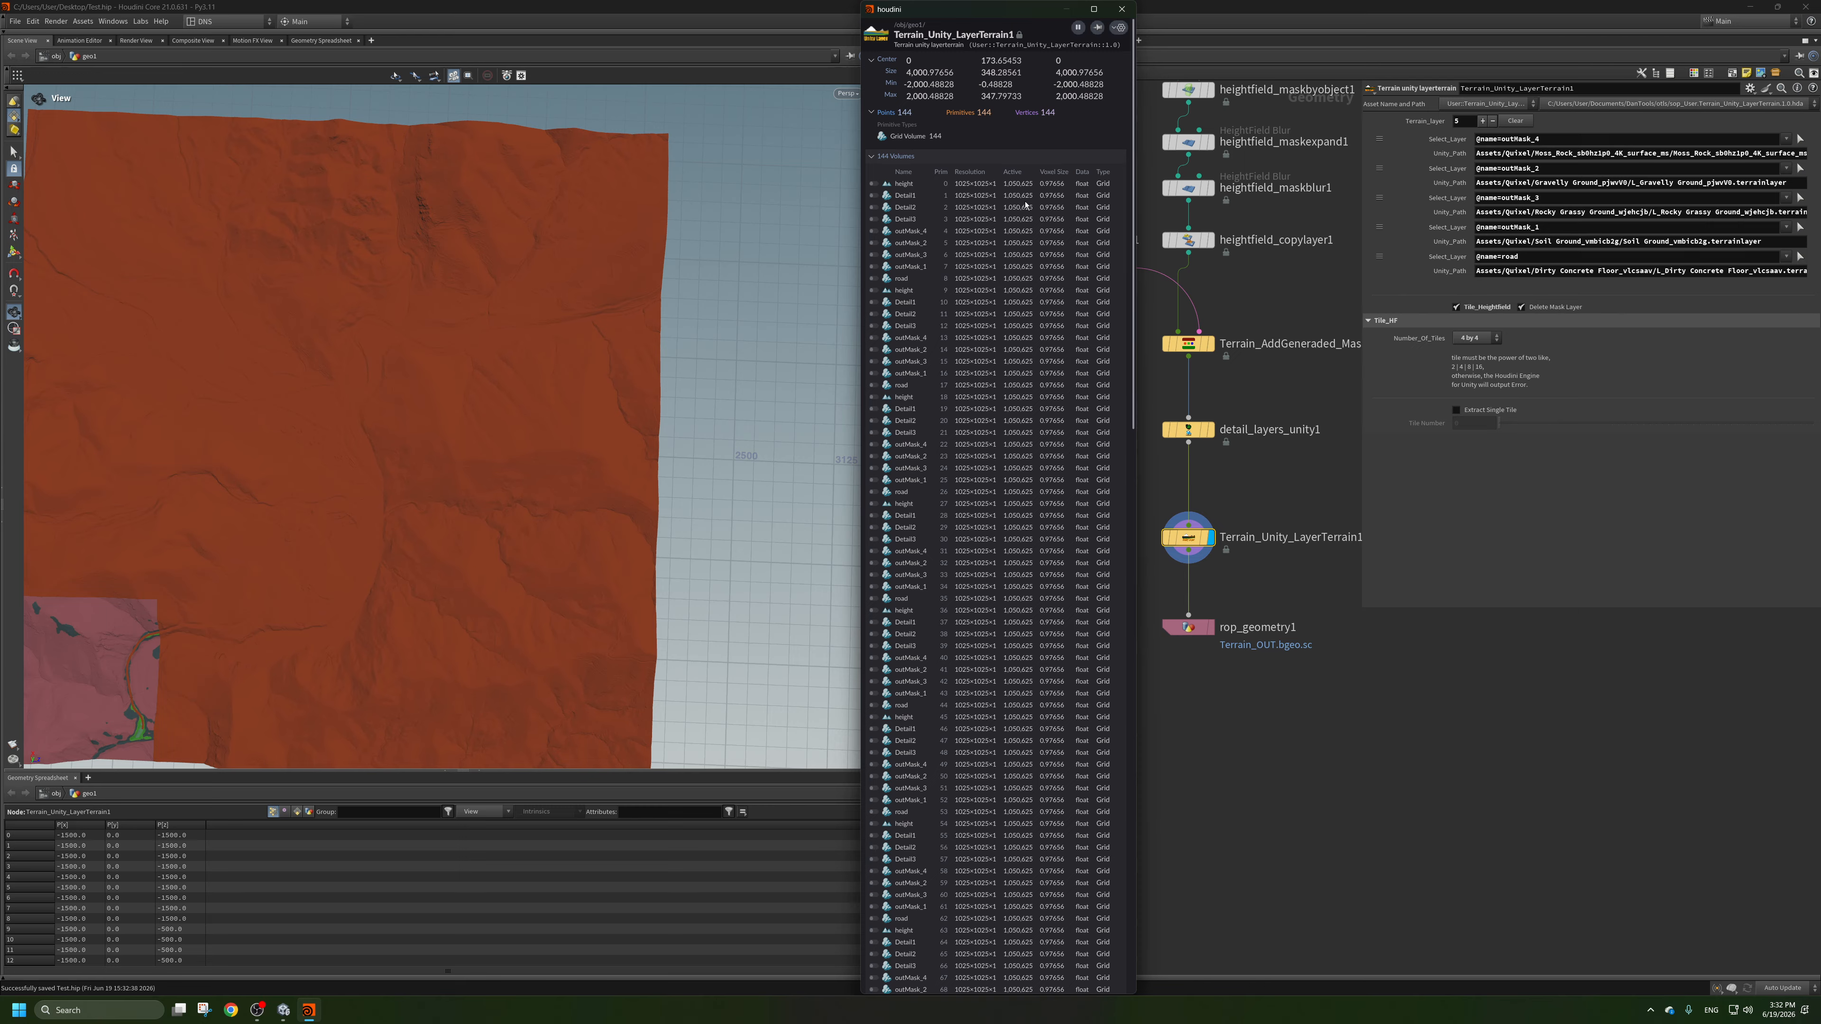
{"action": "left_click", "coordinate": [1122, 10]}
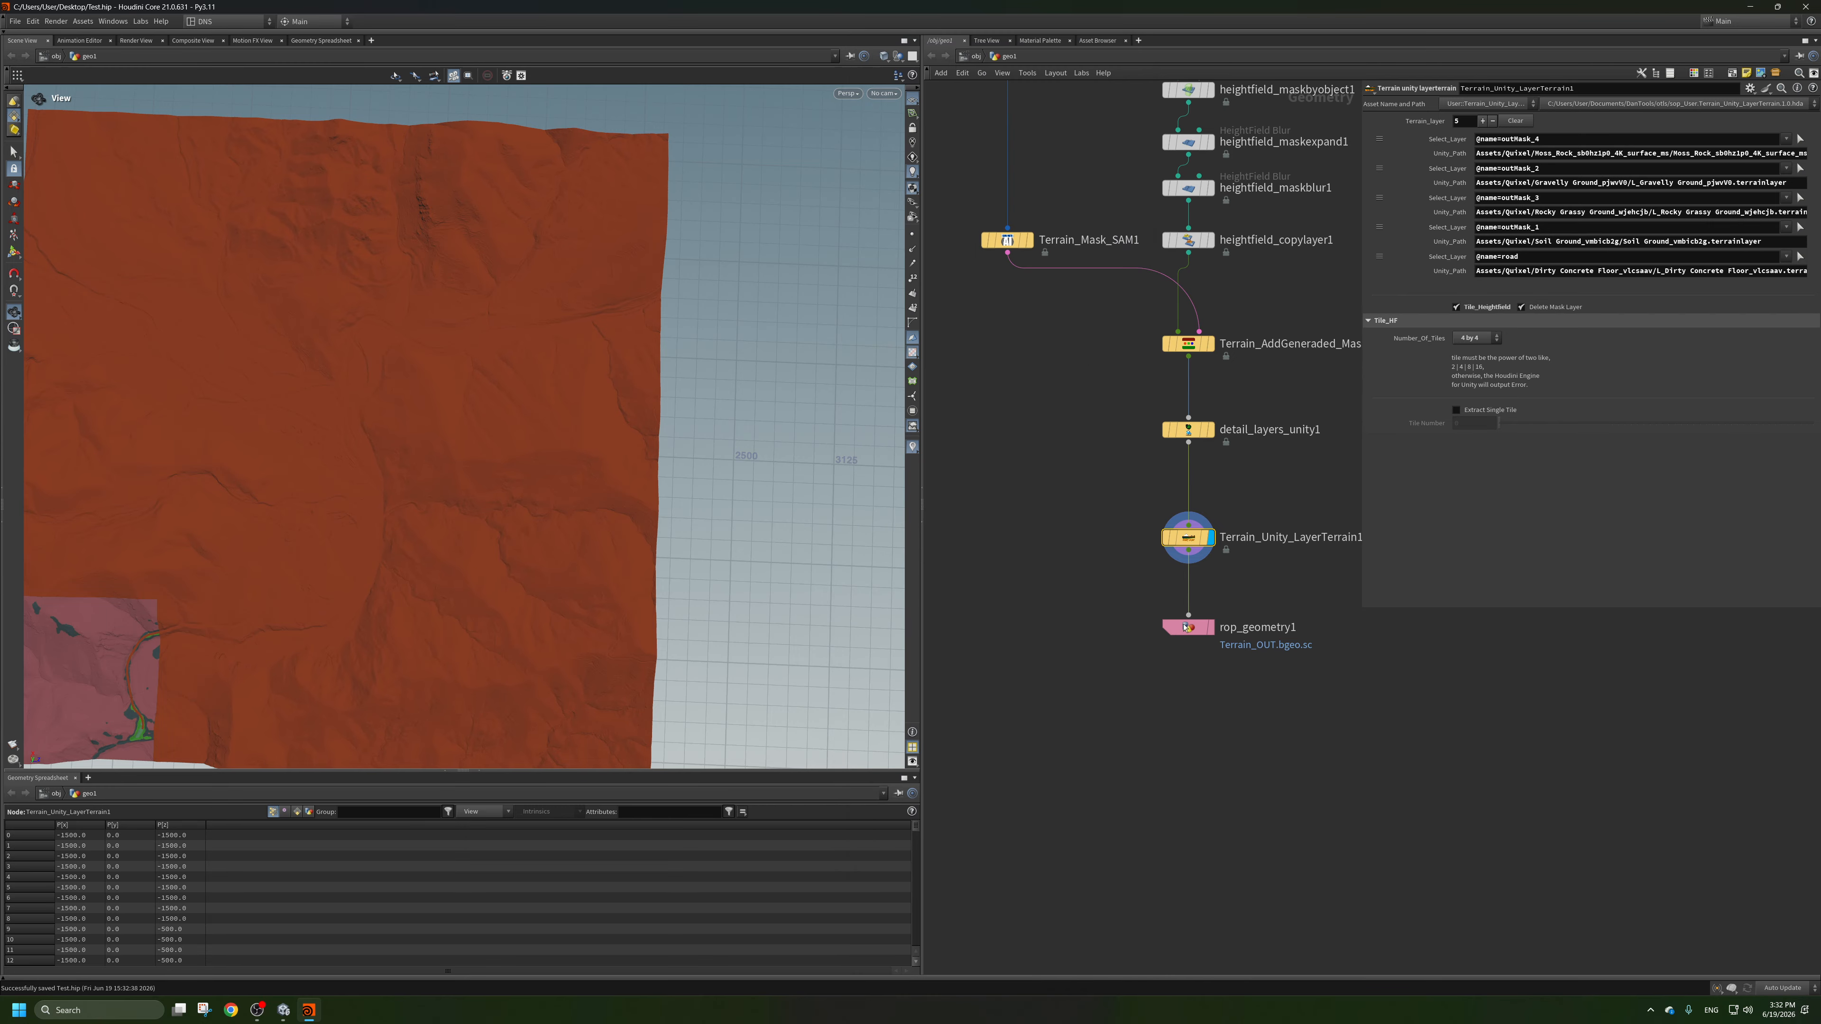
Save the rop_geometry1 output to disk, and set the display back to detail_layers_unity1.
{"action": "left_click", "coordinate": [1188, 627]}
{"action": "left_click", "coordinate": [1481, 120]}
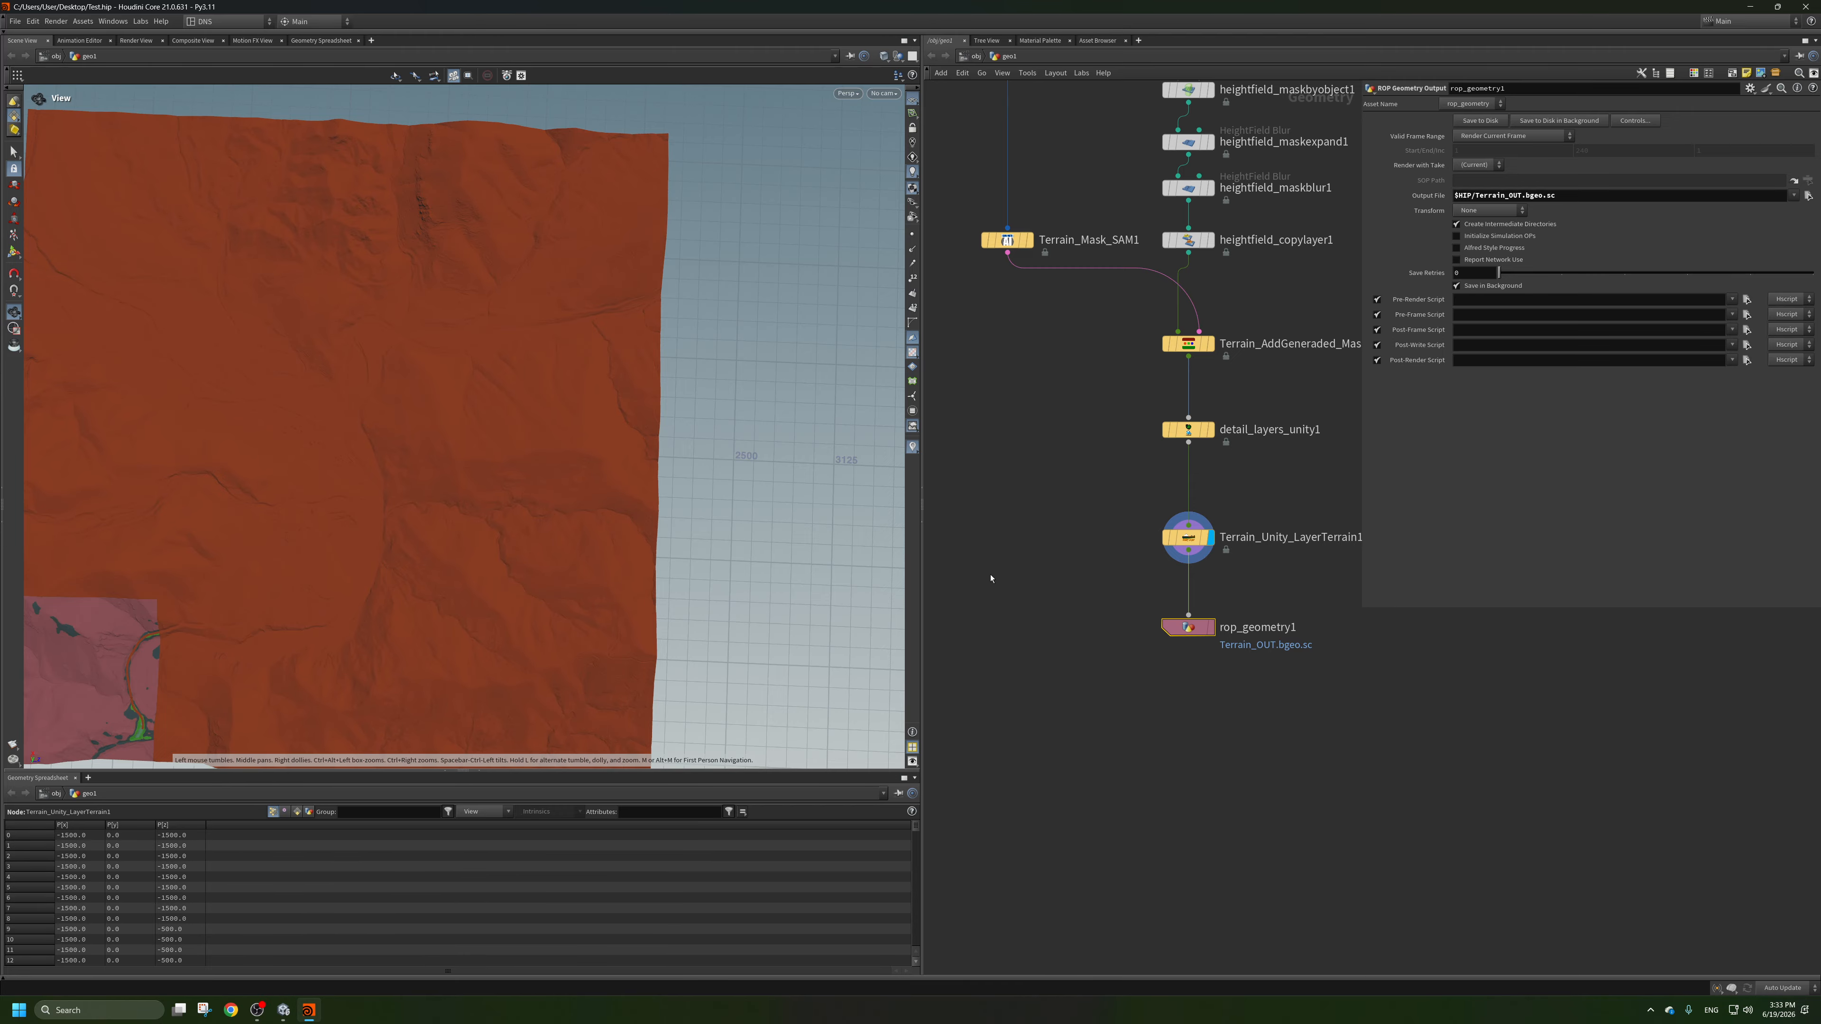
{"action": "left_click", "coordinate": [1211, 429]}
{"action": "left_click", "coordinate": [1186, 430]}
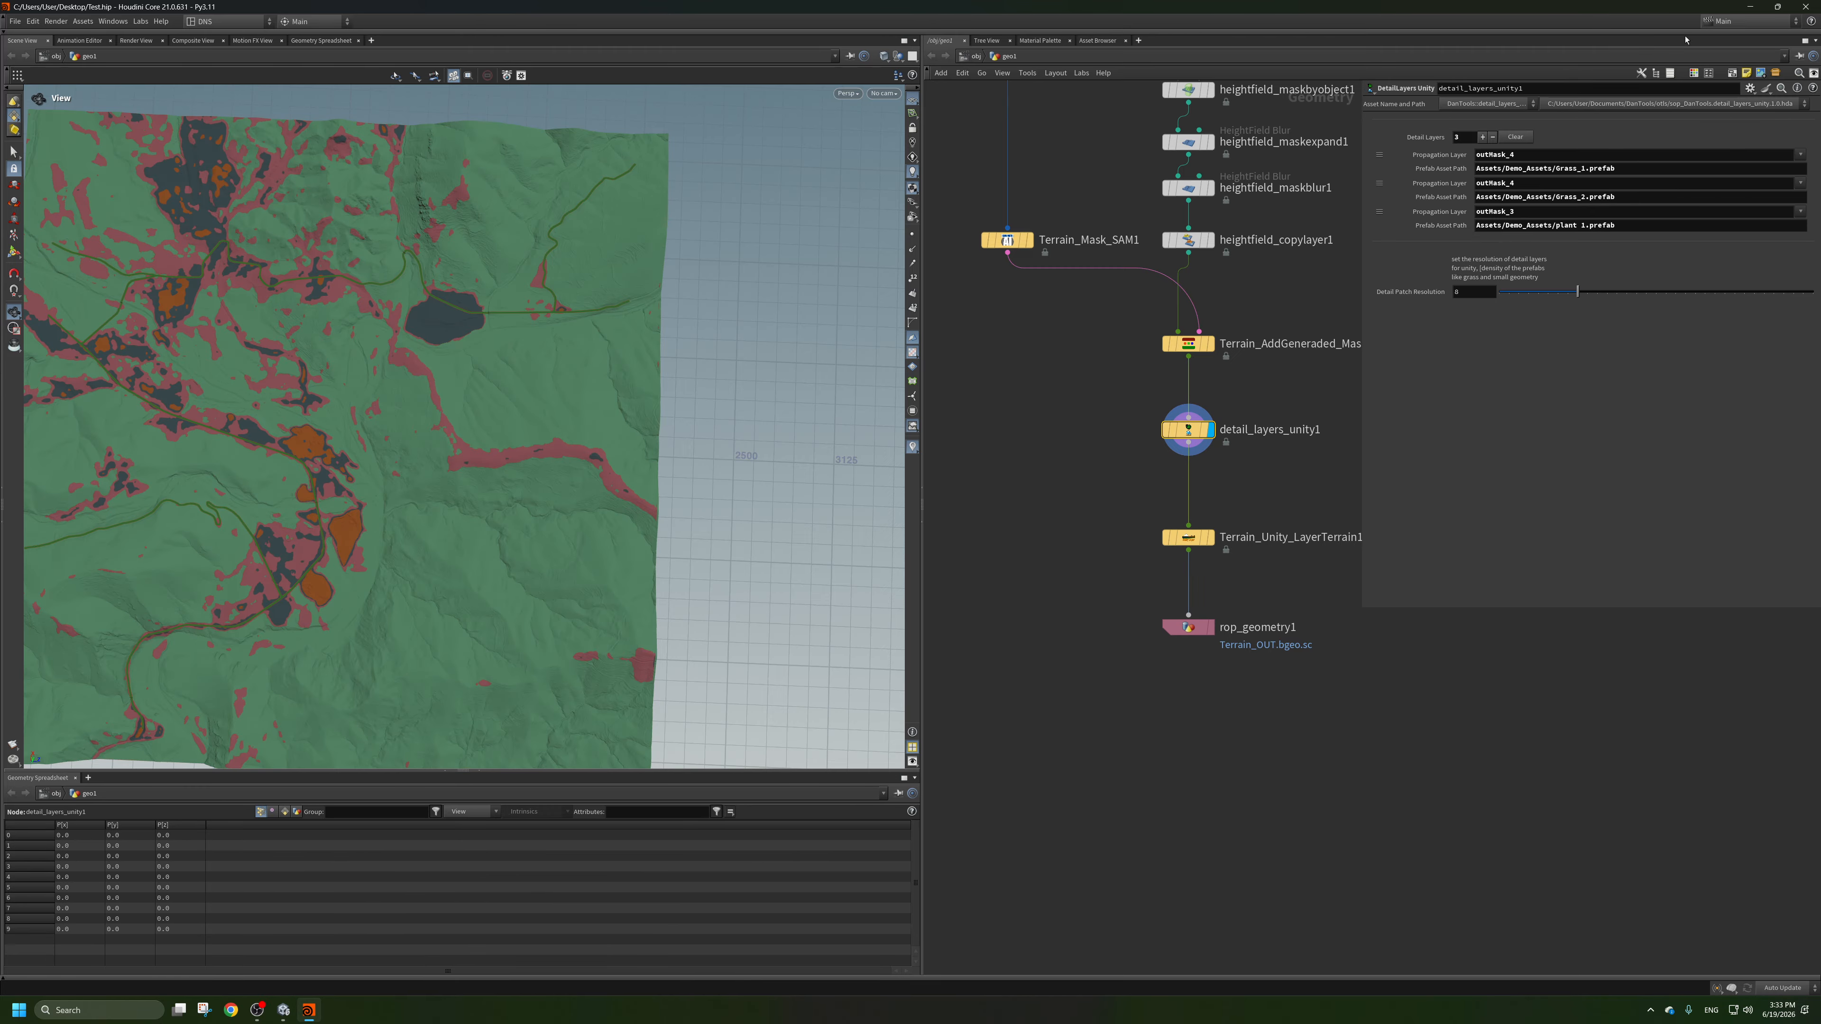
Switch to Unity and delete the placed Grass_1, Grass_2 and plant 1 instances and the old terrain GeoSync object.
{"action": "left_click", "coordinate": [1750, 7]}
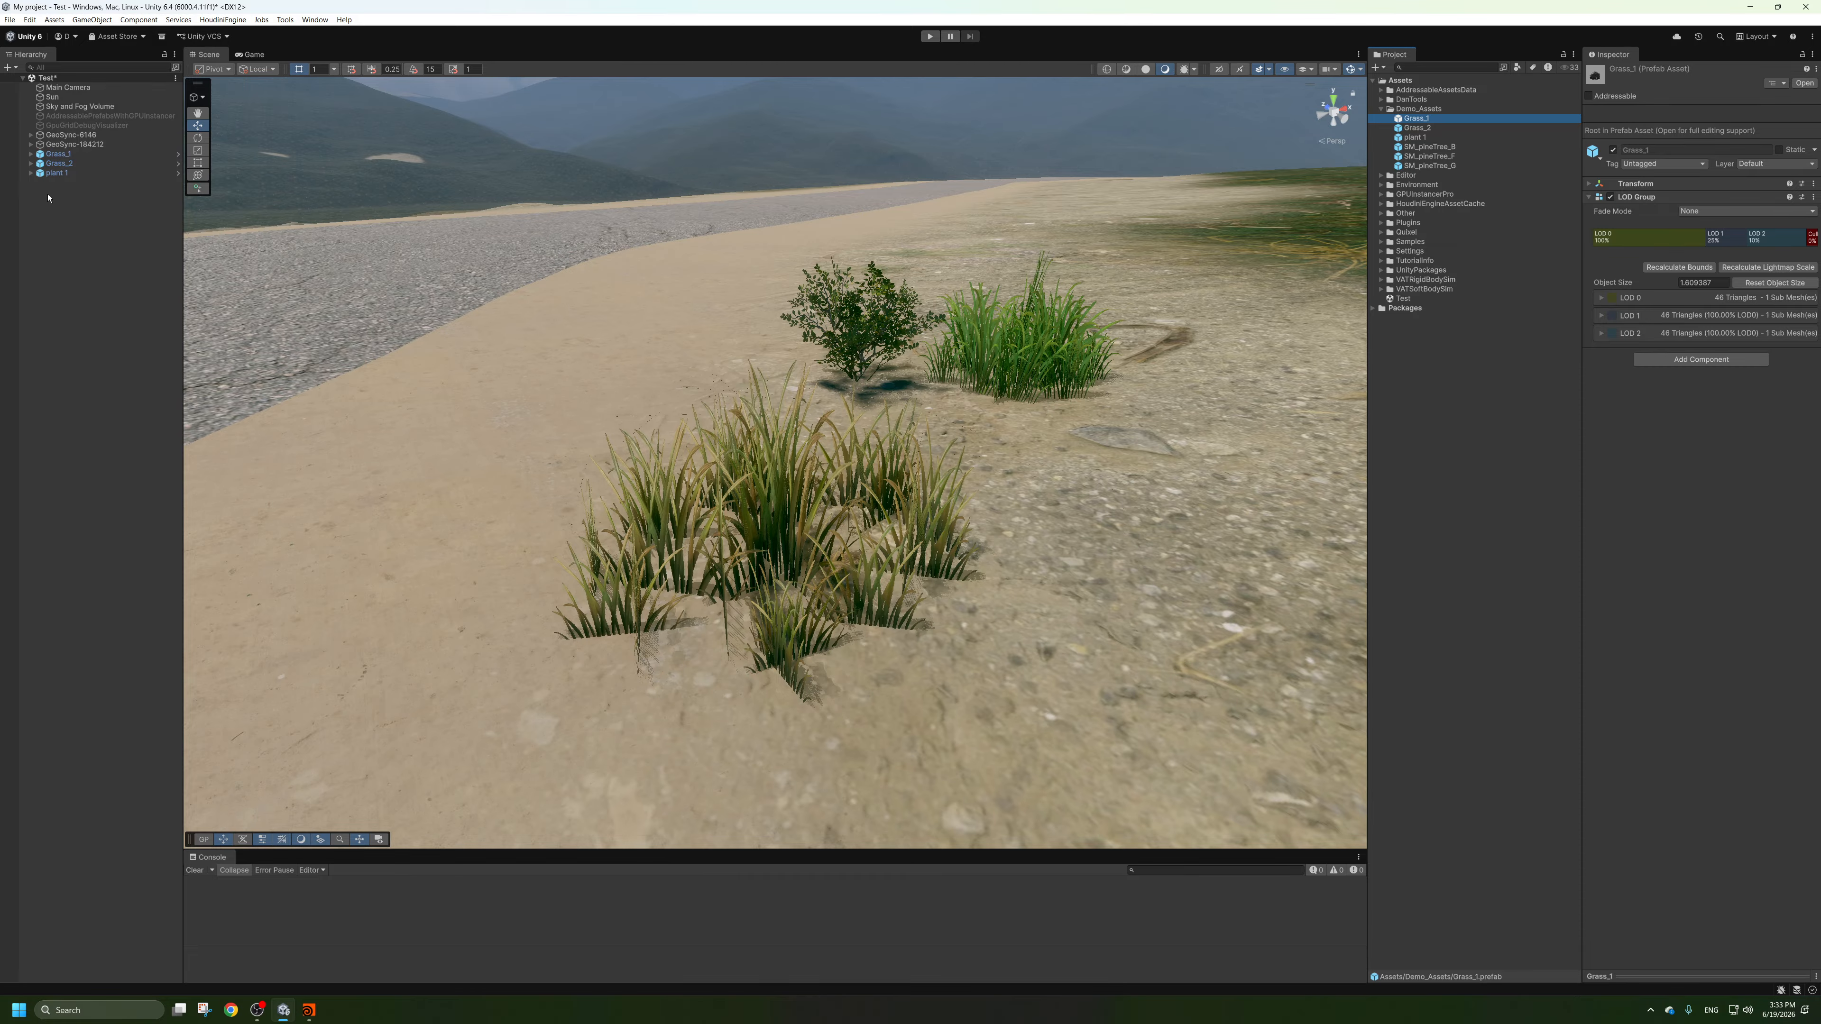
{"action": "left_click", "coordinate": [57, 173]}
{"action": "left_click", "coordinate": [60, 154], "text": "shift"}
{"action": "key", "text": "Delete"}
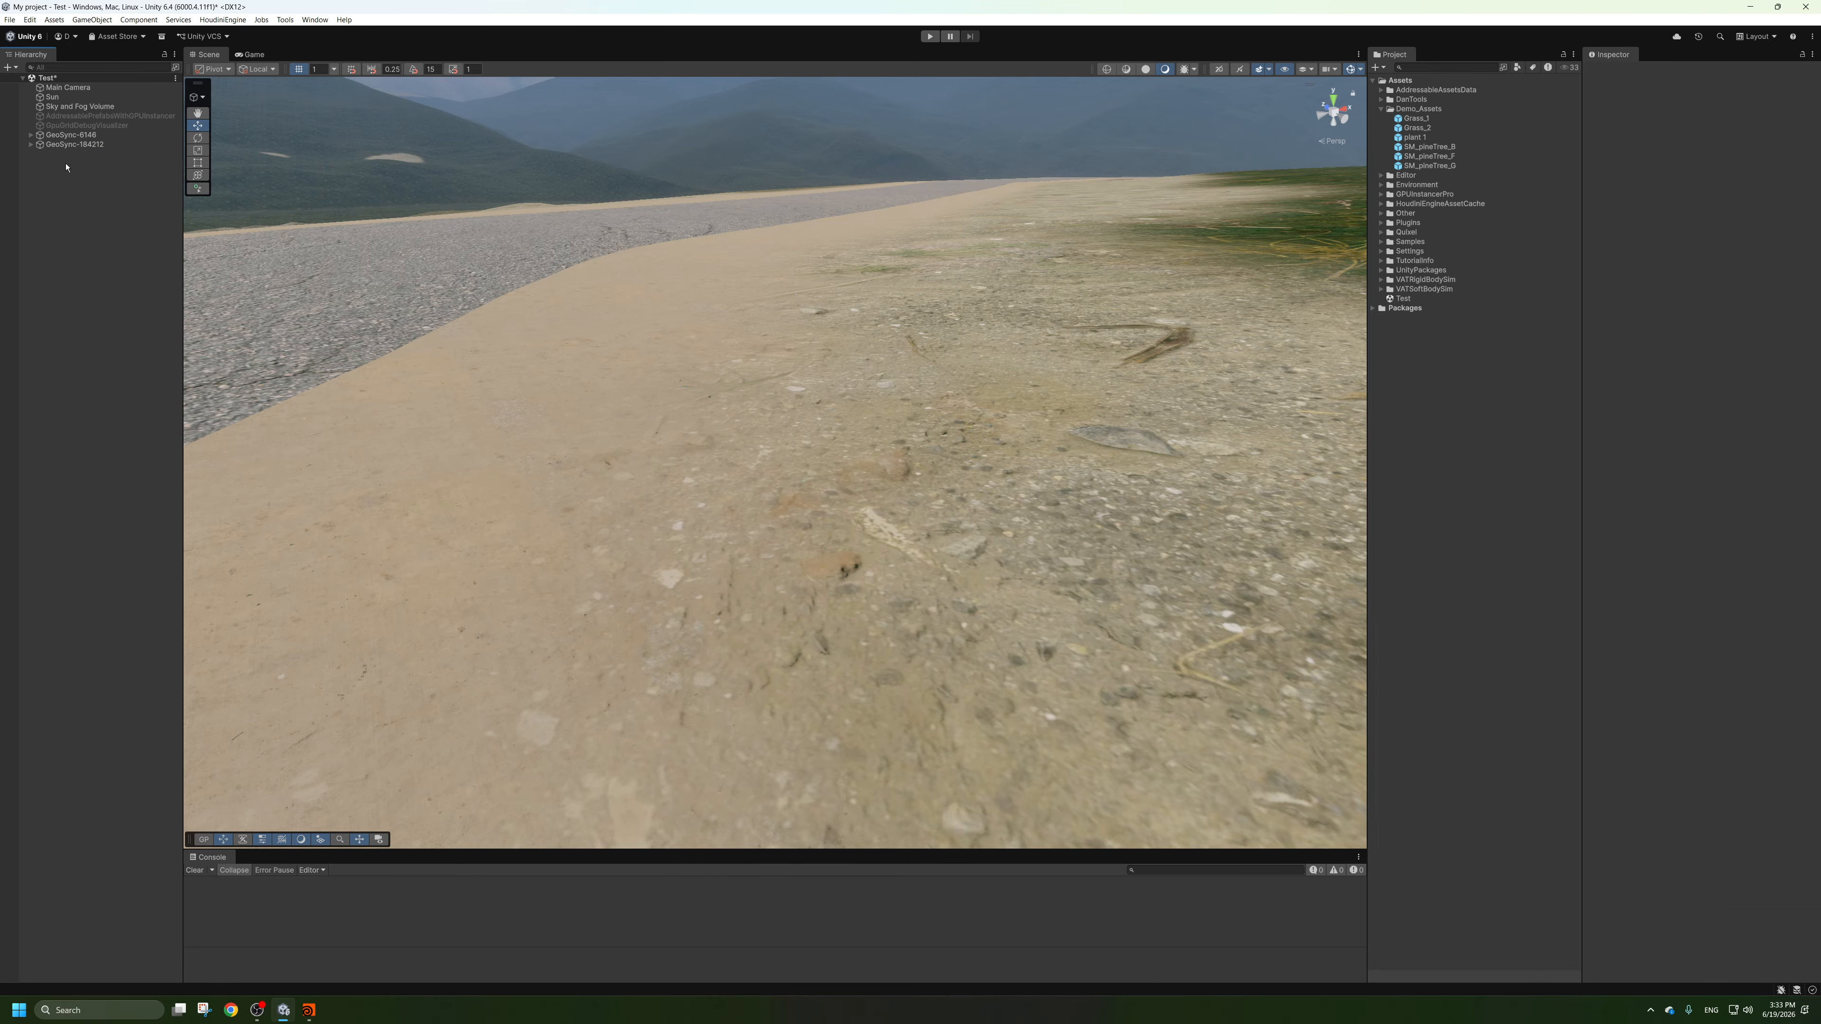
{"action": "left_click", "coordinate": [80, 144]}
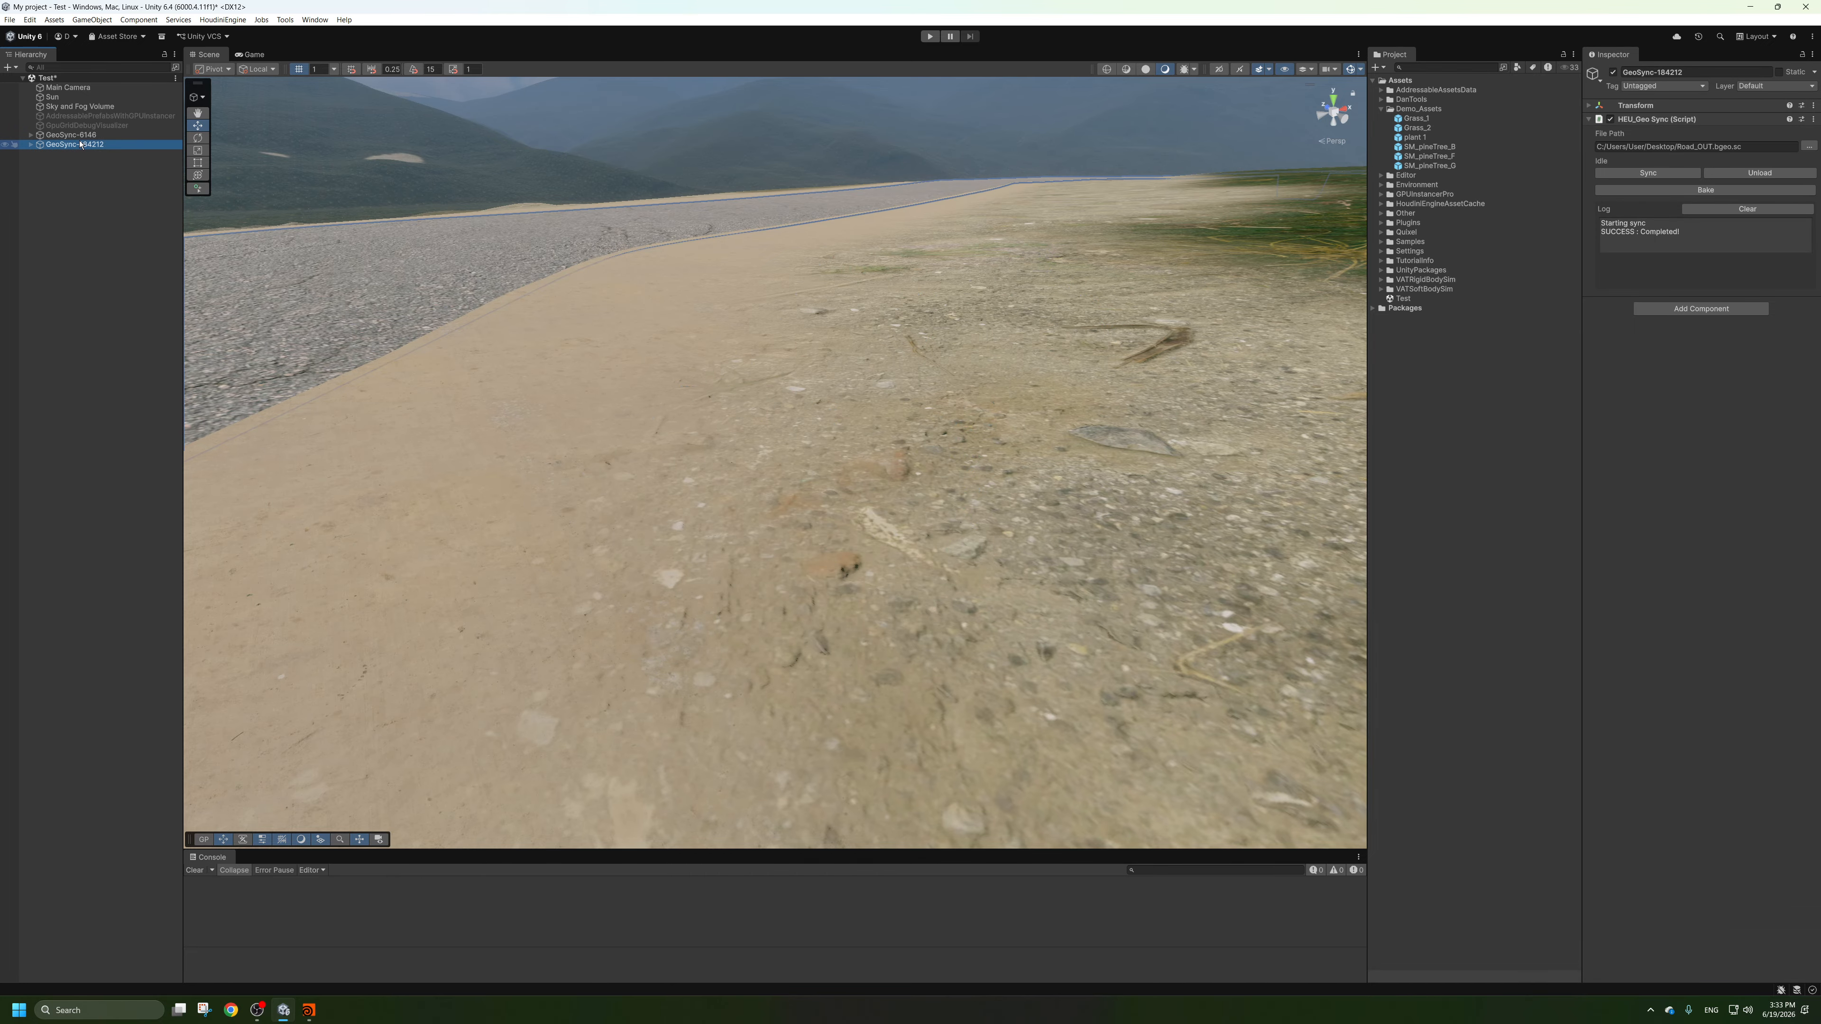
{"action": "left_click", "coordinate": [57, 136]}
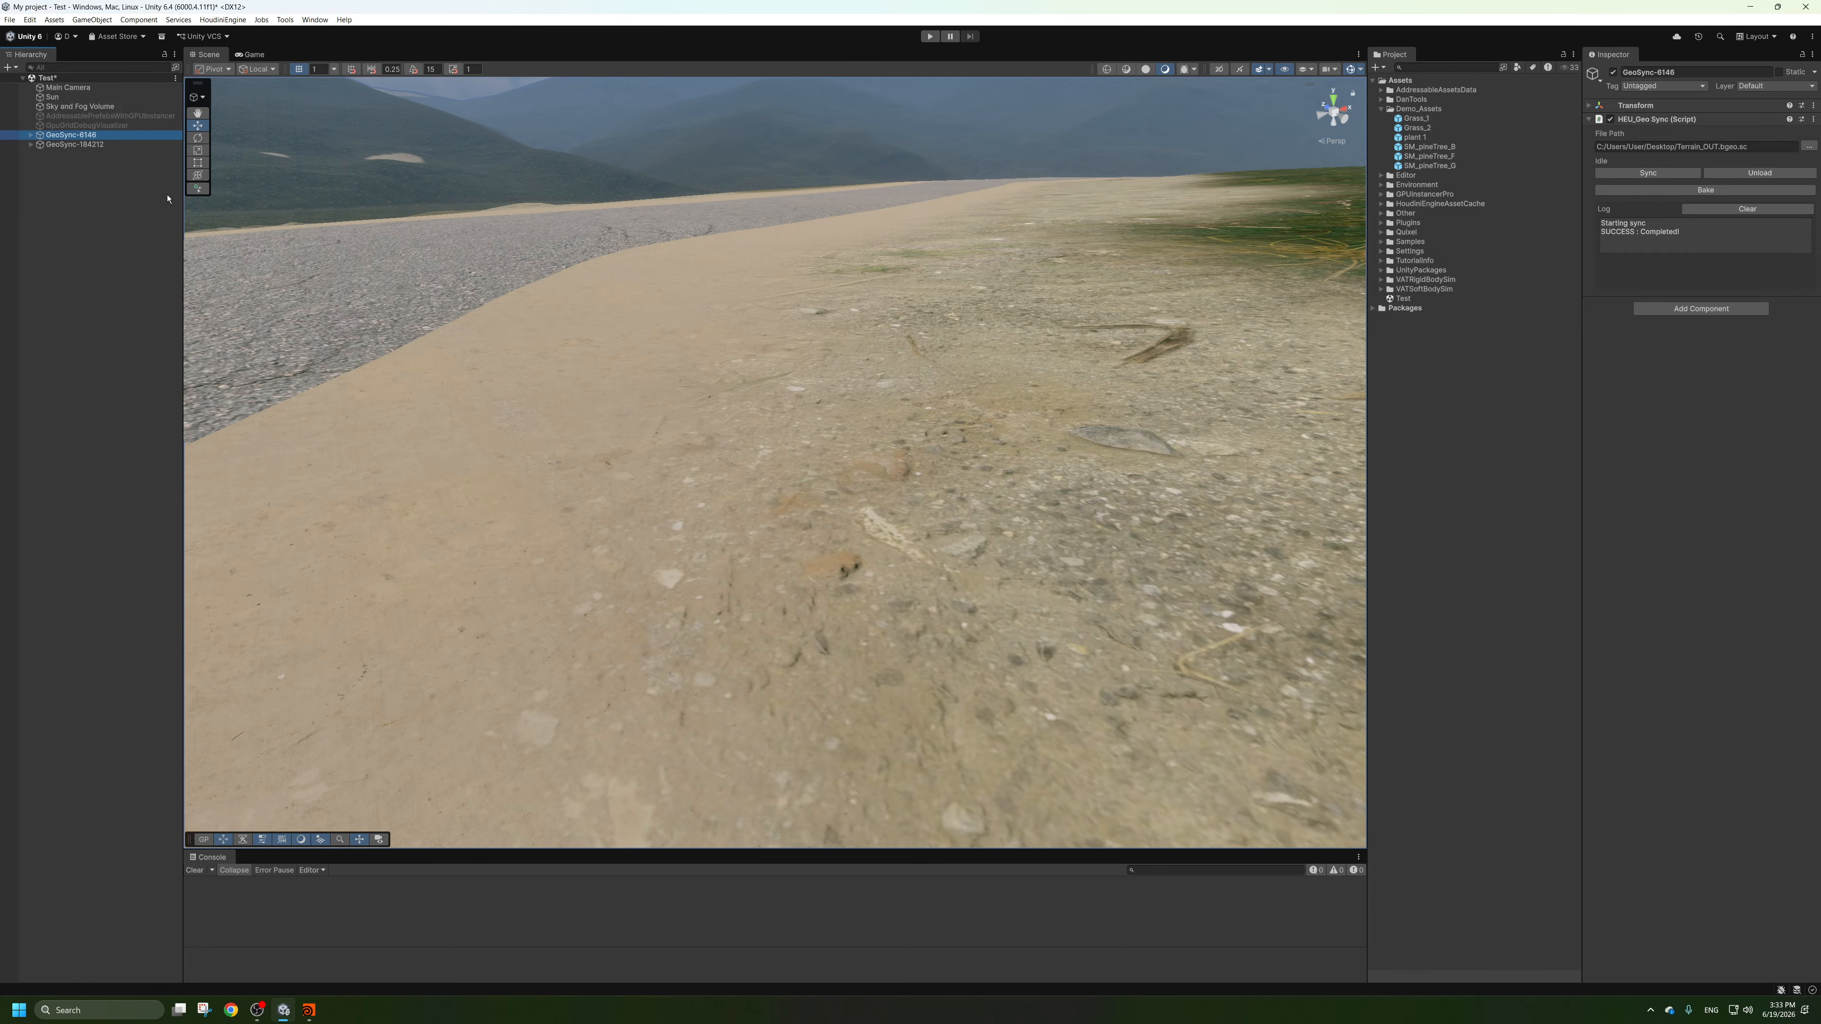
{"action": "key", "text": "Delete"}
Load the updated Terrain_OUT.bgeo.sc into the scene through Houdini Engine and clear the console.
{"action": "left_click", "coordinate": [222, 19]}
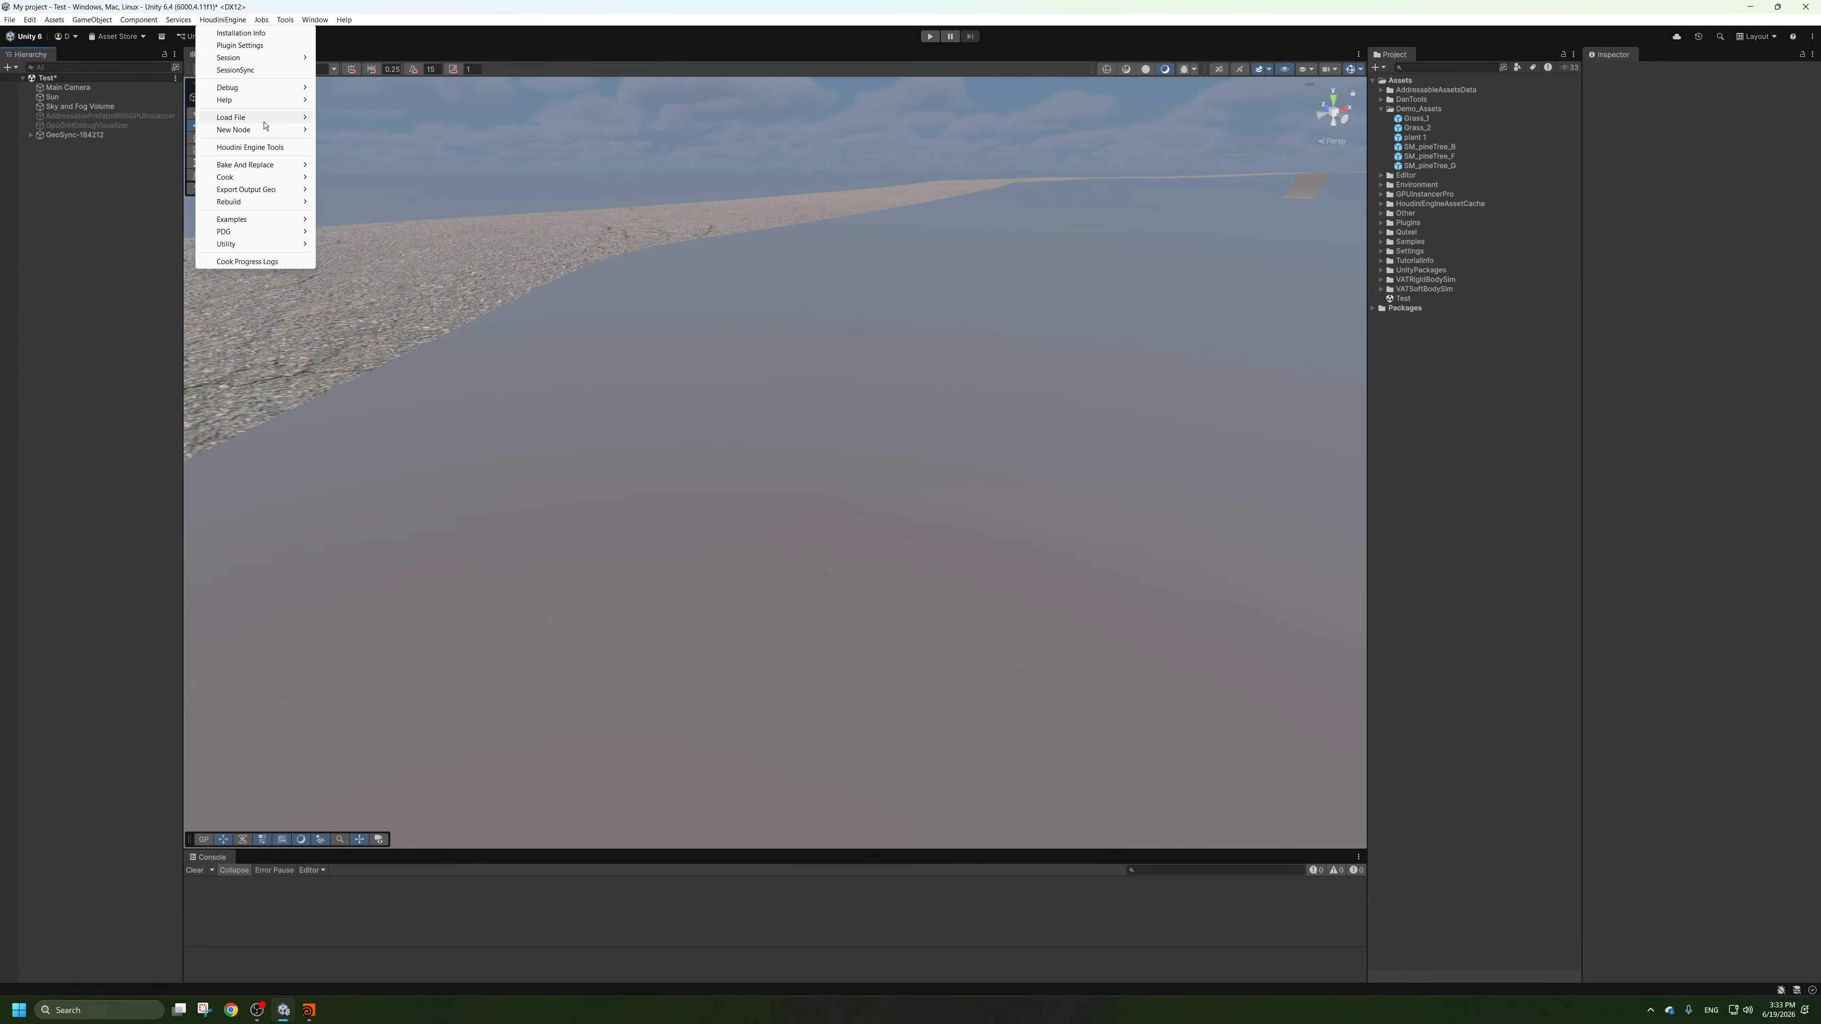
{"action": "mouse_move", "coordinate": [287, 114]}
{"action": "left_click", "coordinate": [358, 117]}
{"action": "double_click", "coordinate": [640, 216]}
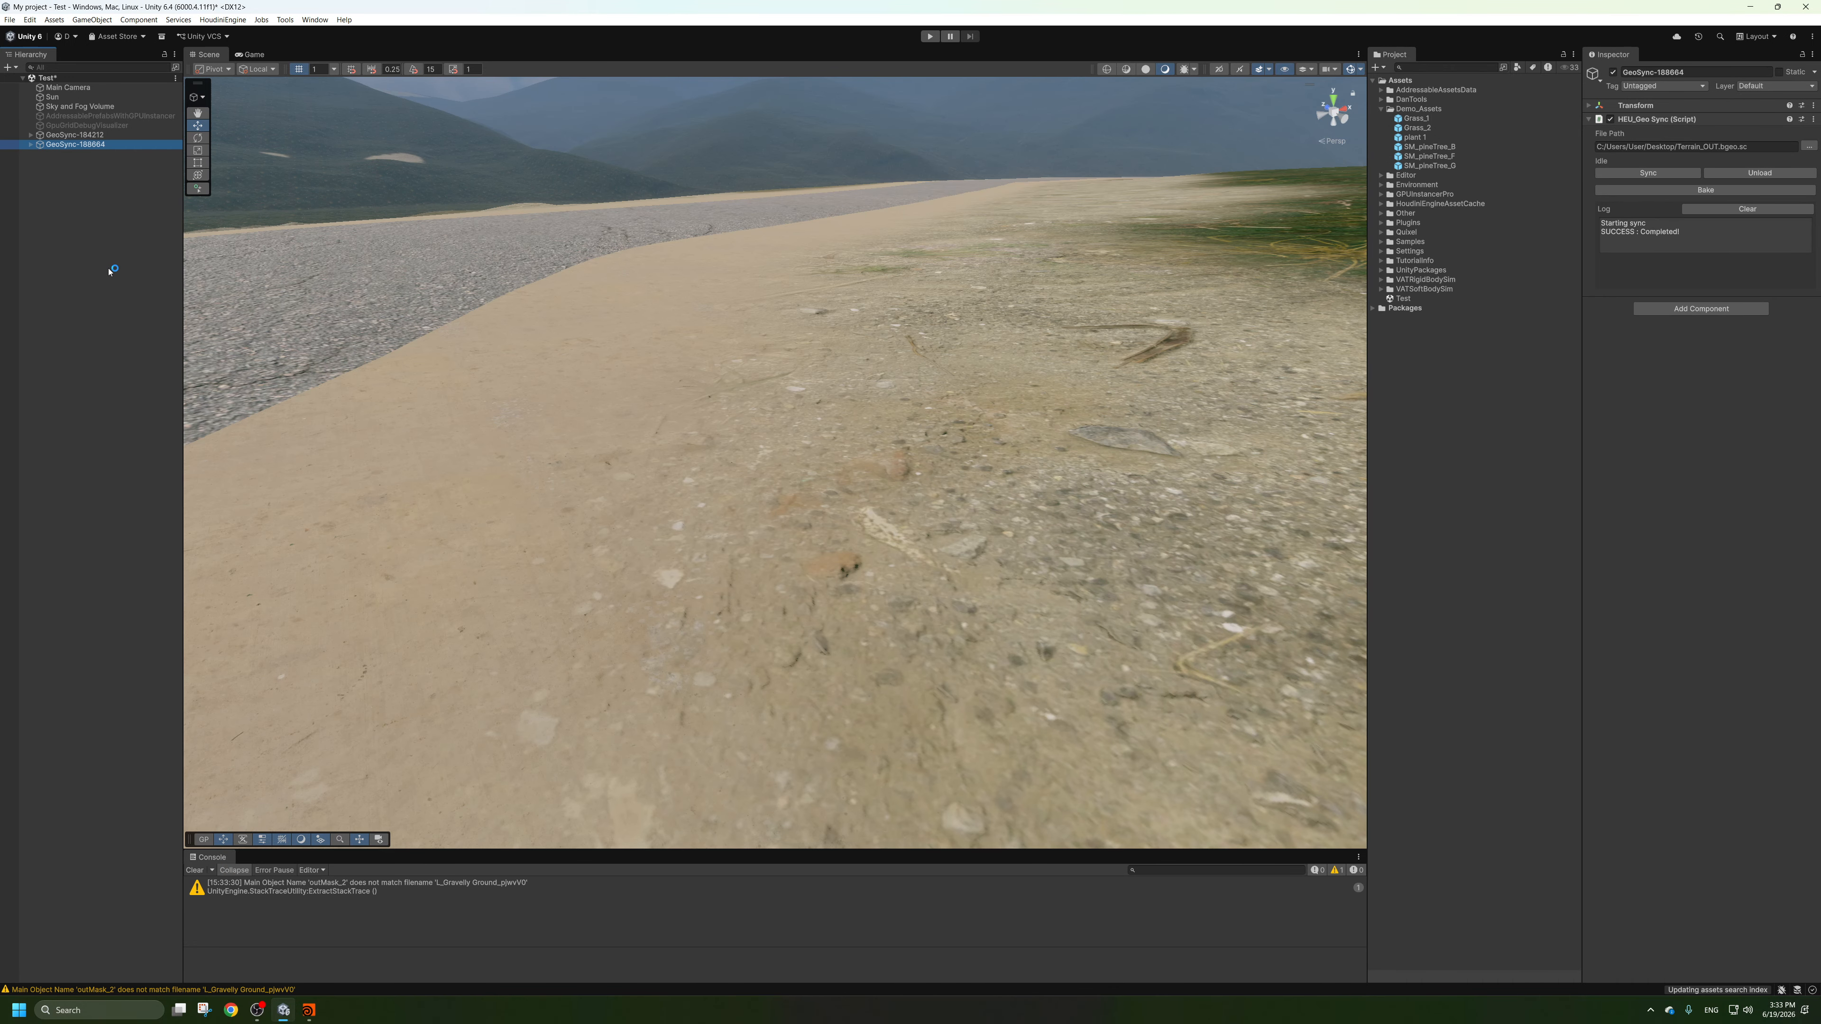
{"action": "left_click", "coordinate": [111, 271]}
{"action": "left_click", "coordinate": [195, 871]}
Examine the re-imported terrain from several angles along the road and over the grassy areas.
{"action": "right_click_drag", "start_coordinate": [854, 402], "coordinate": [810, 380], "text": "alt"}
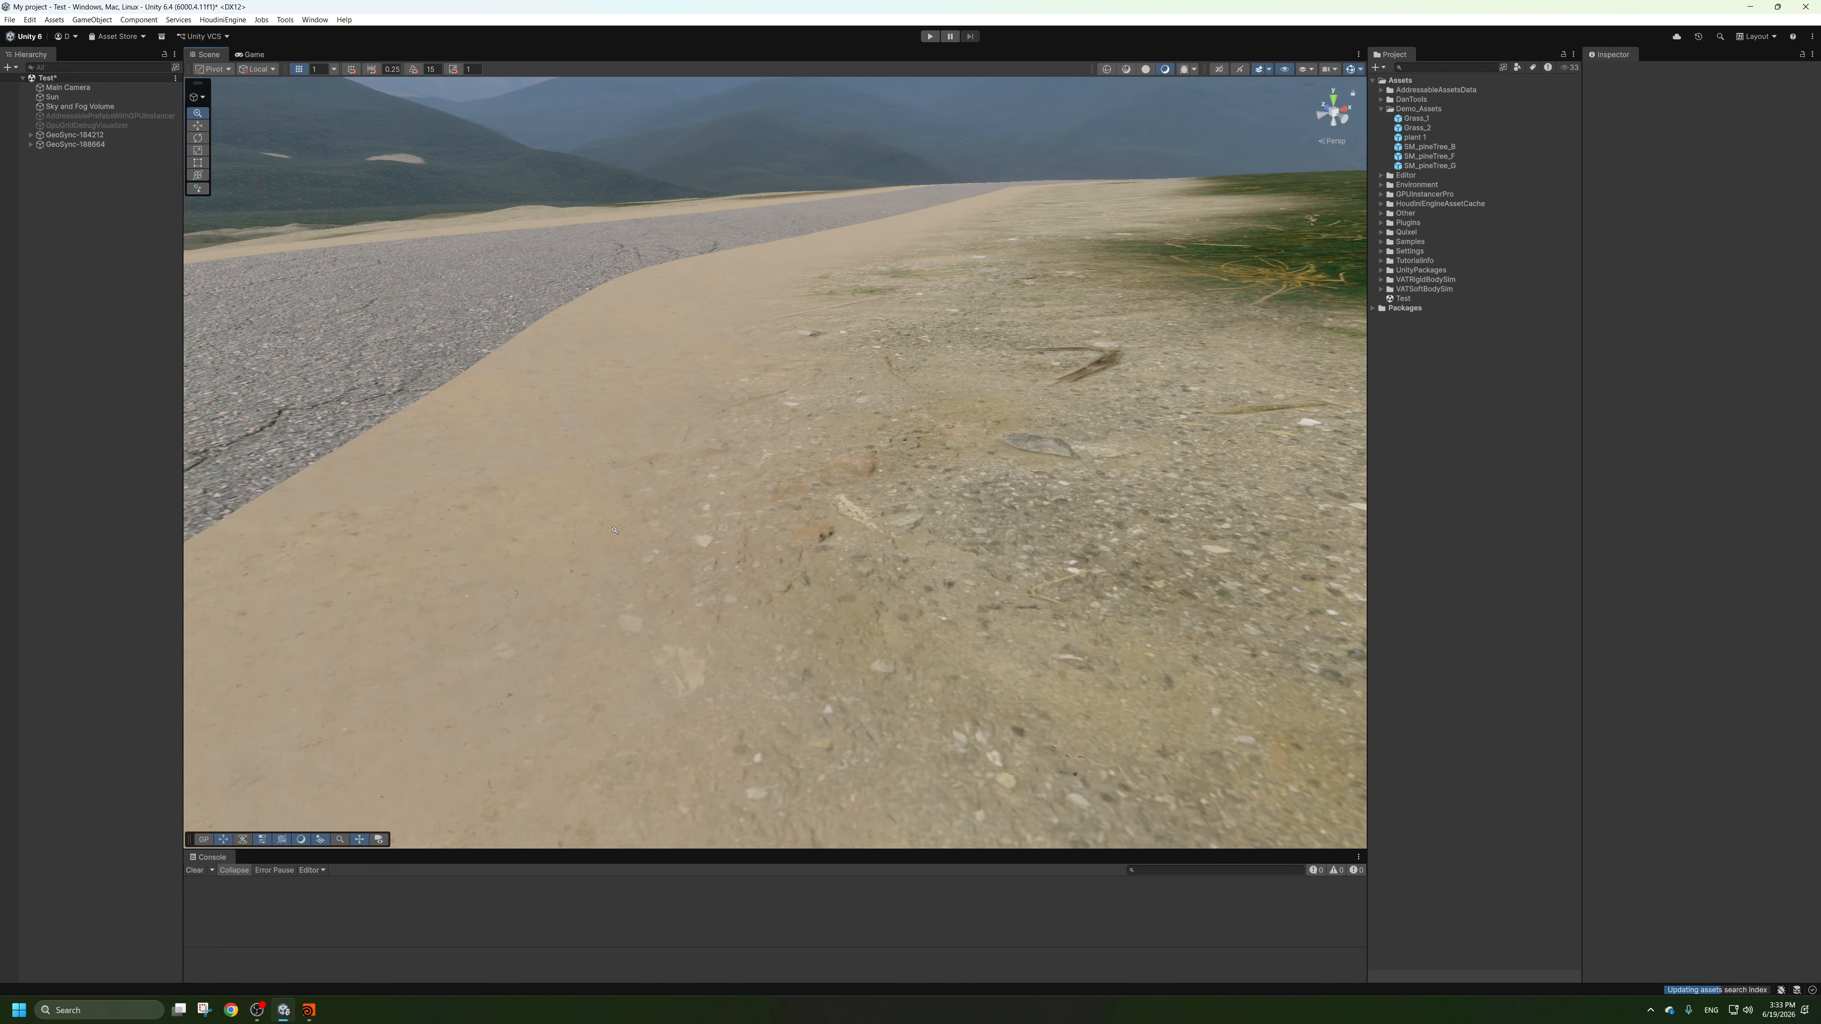
{"action": "left_click_drag", "start_coordinate": [809, 381], "coordinate": [853, 531], "text": "alt"}
{"action": "right_click_drag", "start_coordinate": [853, 530], "coordinate": [638, 466], "text": "alt"}
{"action": "left_click_drag", "start_coordinate": [639, 466], "coordinate": [595, 359], "text": "alt"}
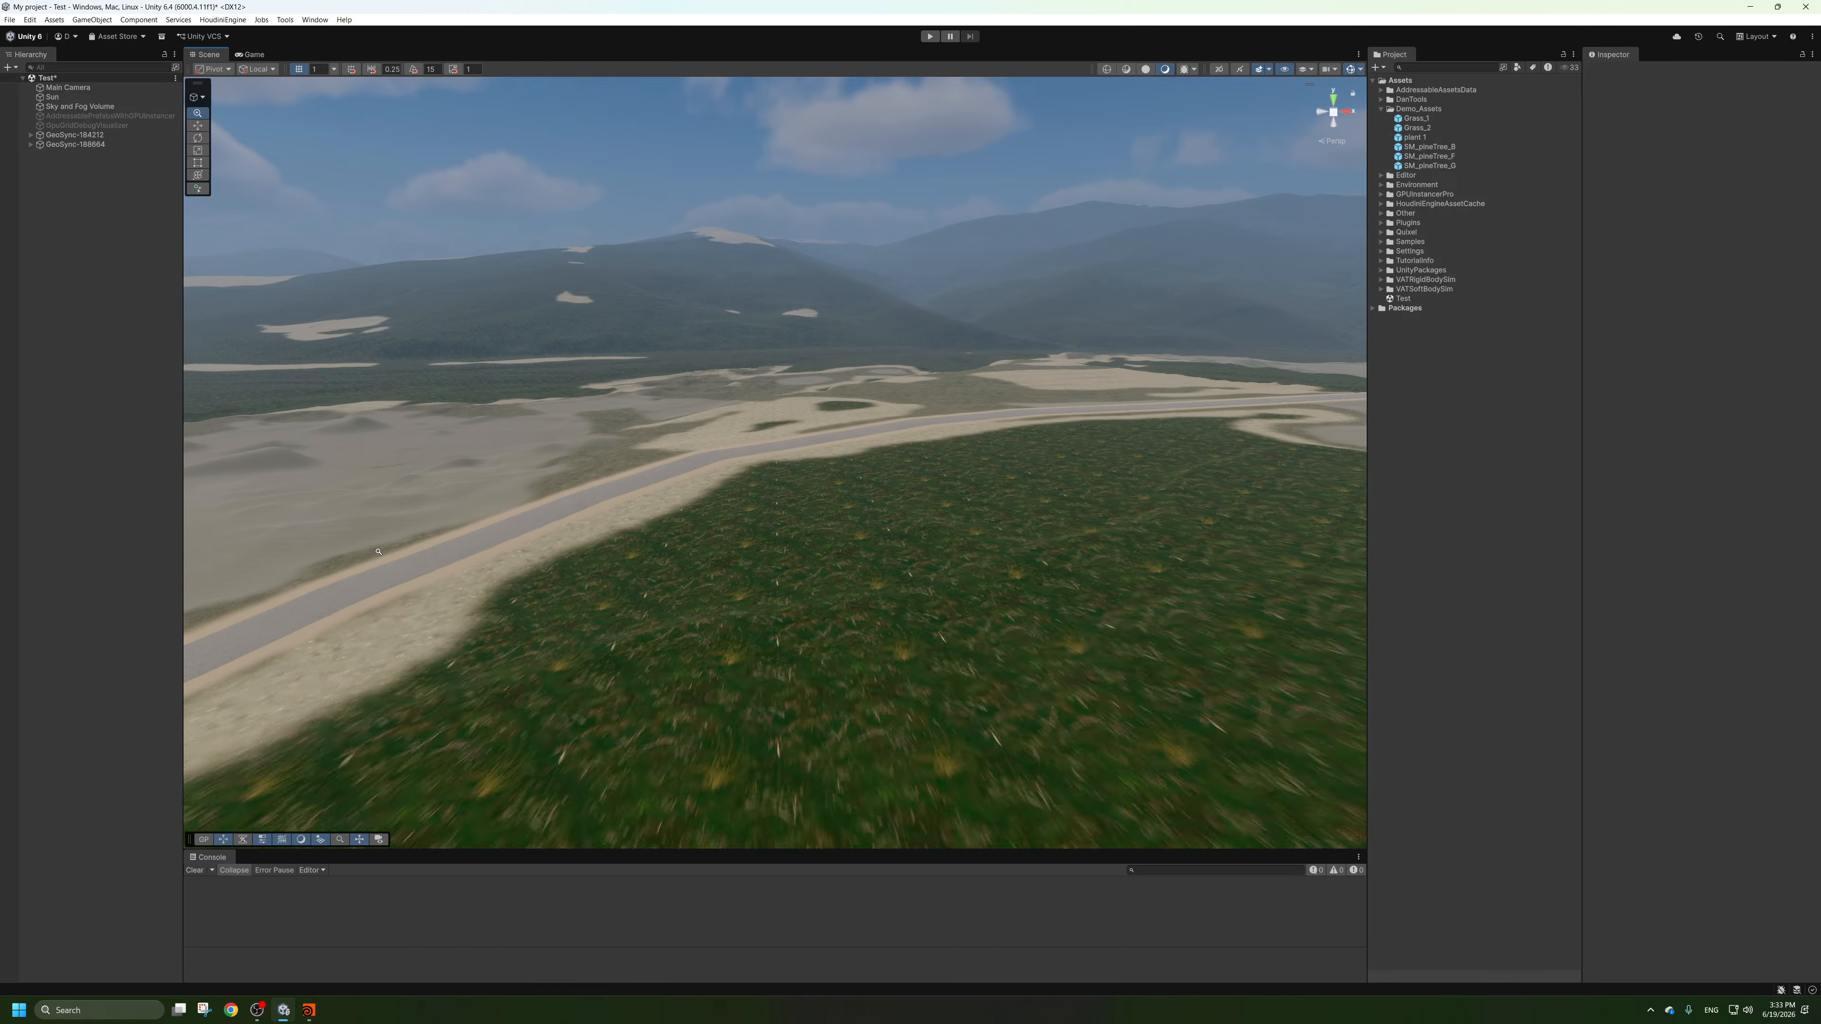
{"action": "right_click_drag", "start_coordinate": [595, 359], "coordinate": [681, 401], "text": "alt"}
{"action": "left_click_drag", "start_coordinate": [681, 402], "coordinate": [688, 552], "text": "alt"}
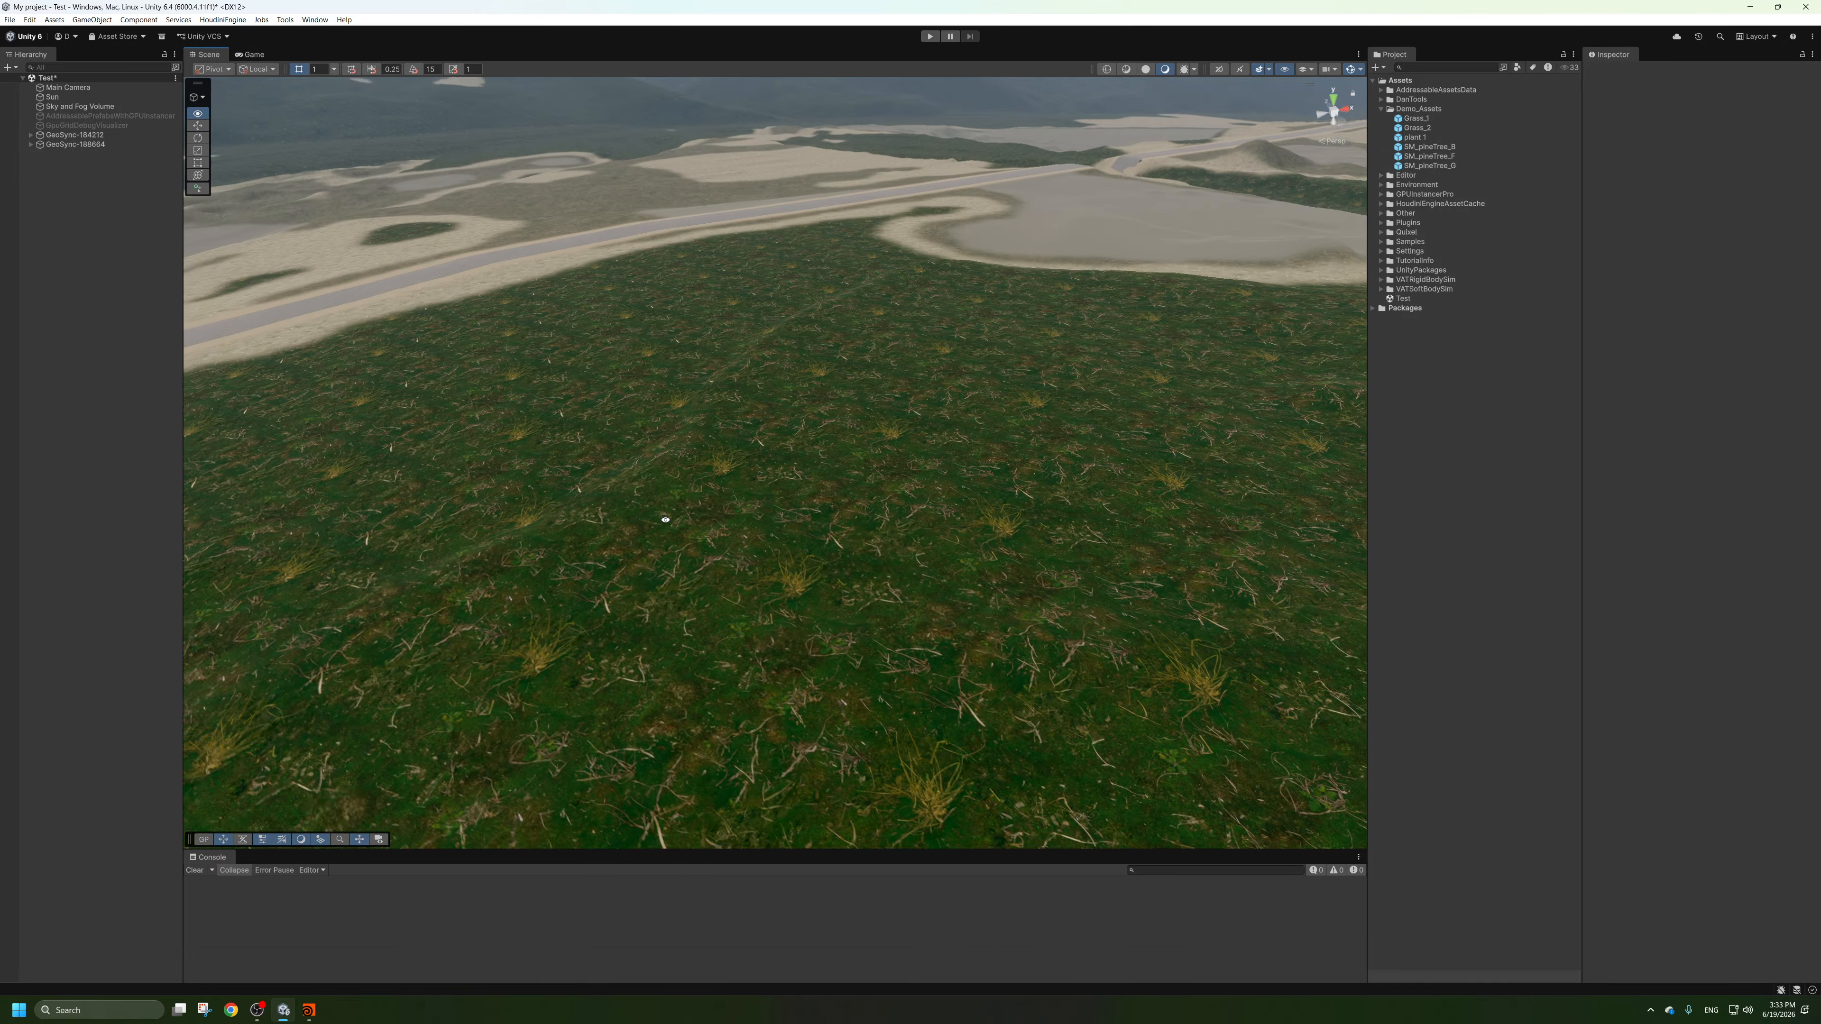
{"action": "right_click_drag", "start_coordinate": [688, 552], "coordinate": [501, 488], "text": "alt"}
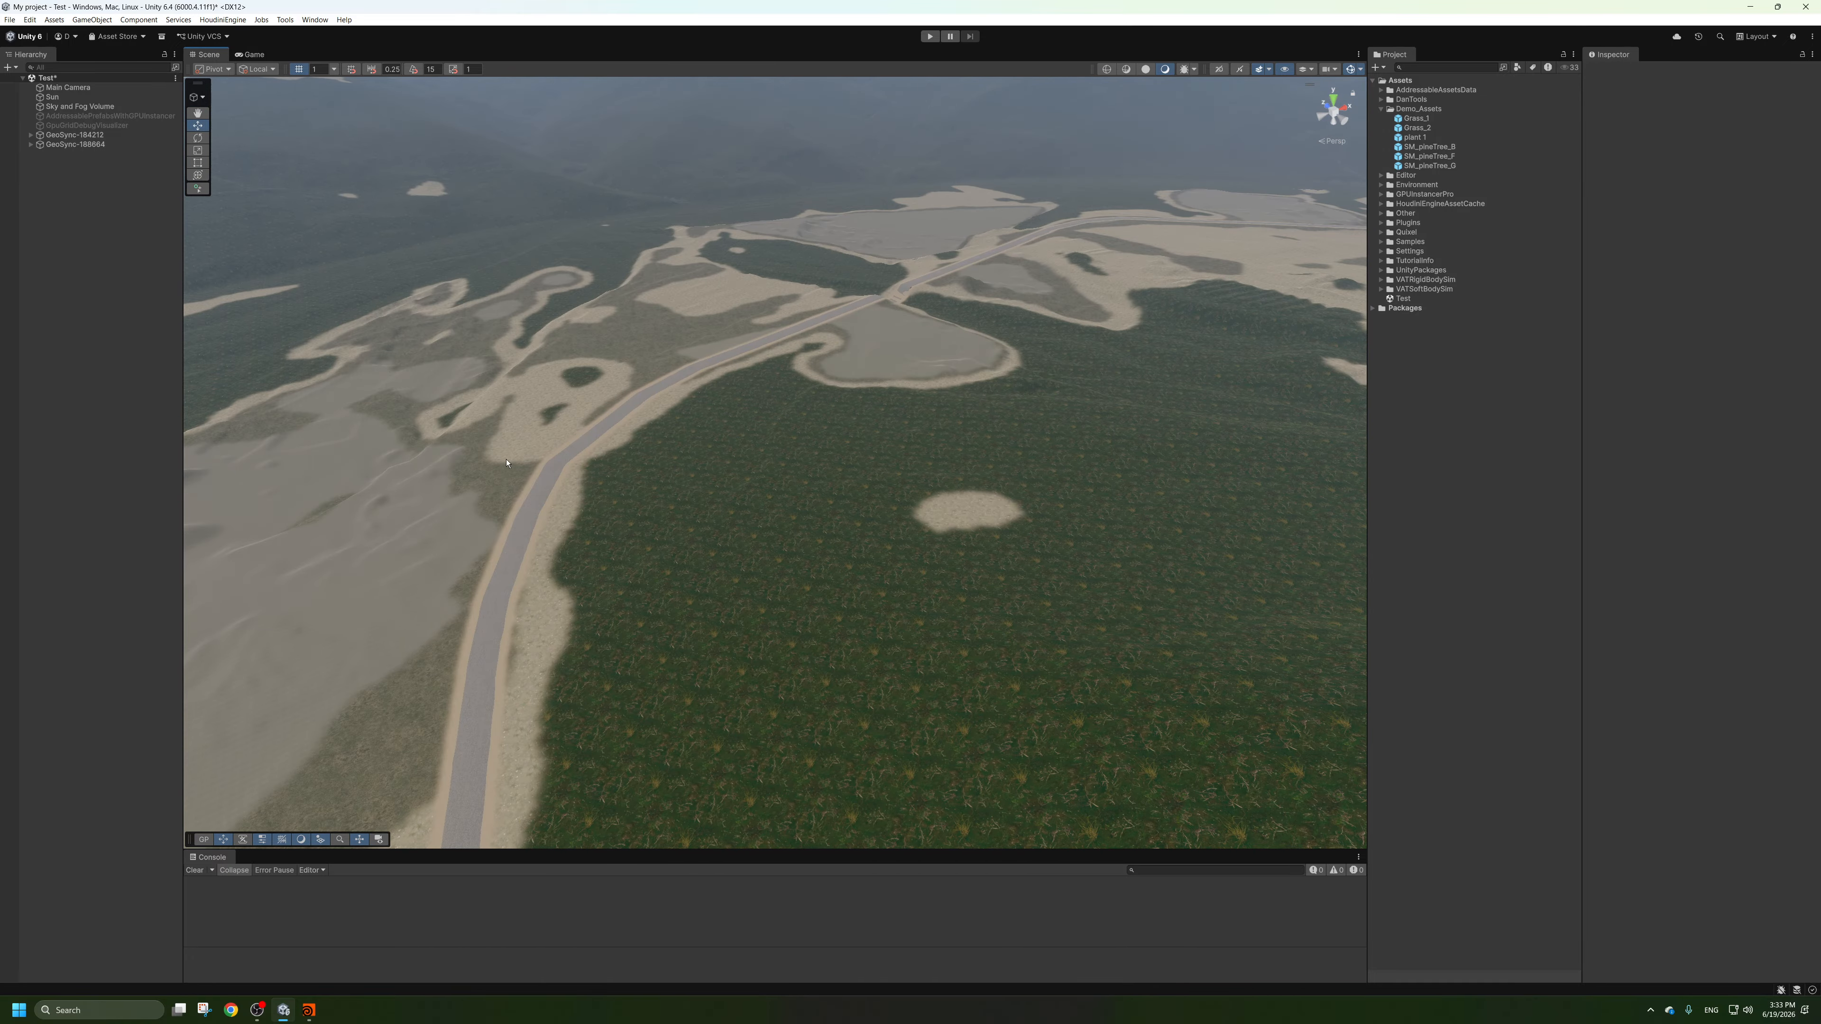
{"action": "left_click_drag", "start_coordinate": [501, 488], "coordinate": [452, 373], "text": "alt"}
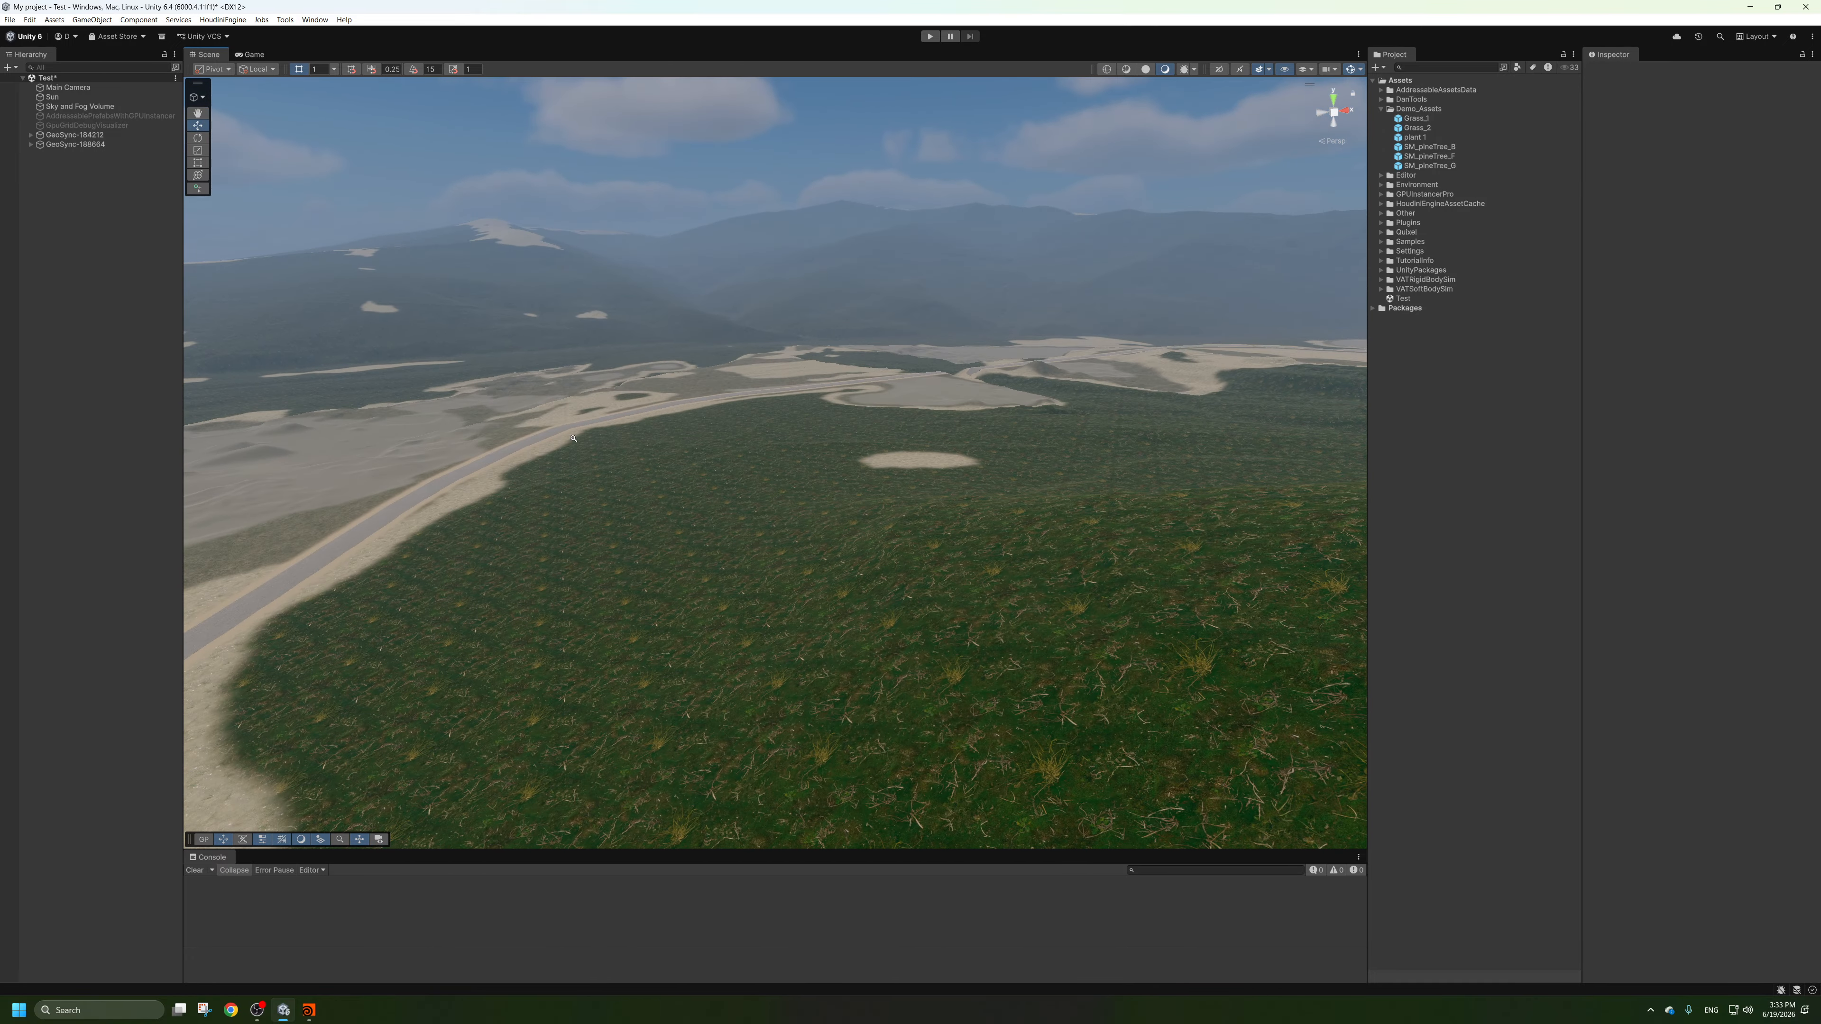
{"action": "right_click_drag", "start_coordinate": [573, 438], "coordinate": [894, 427], "text": "alt"}
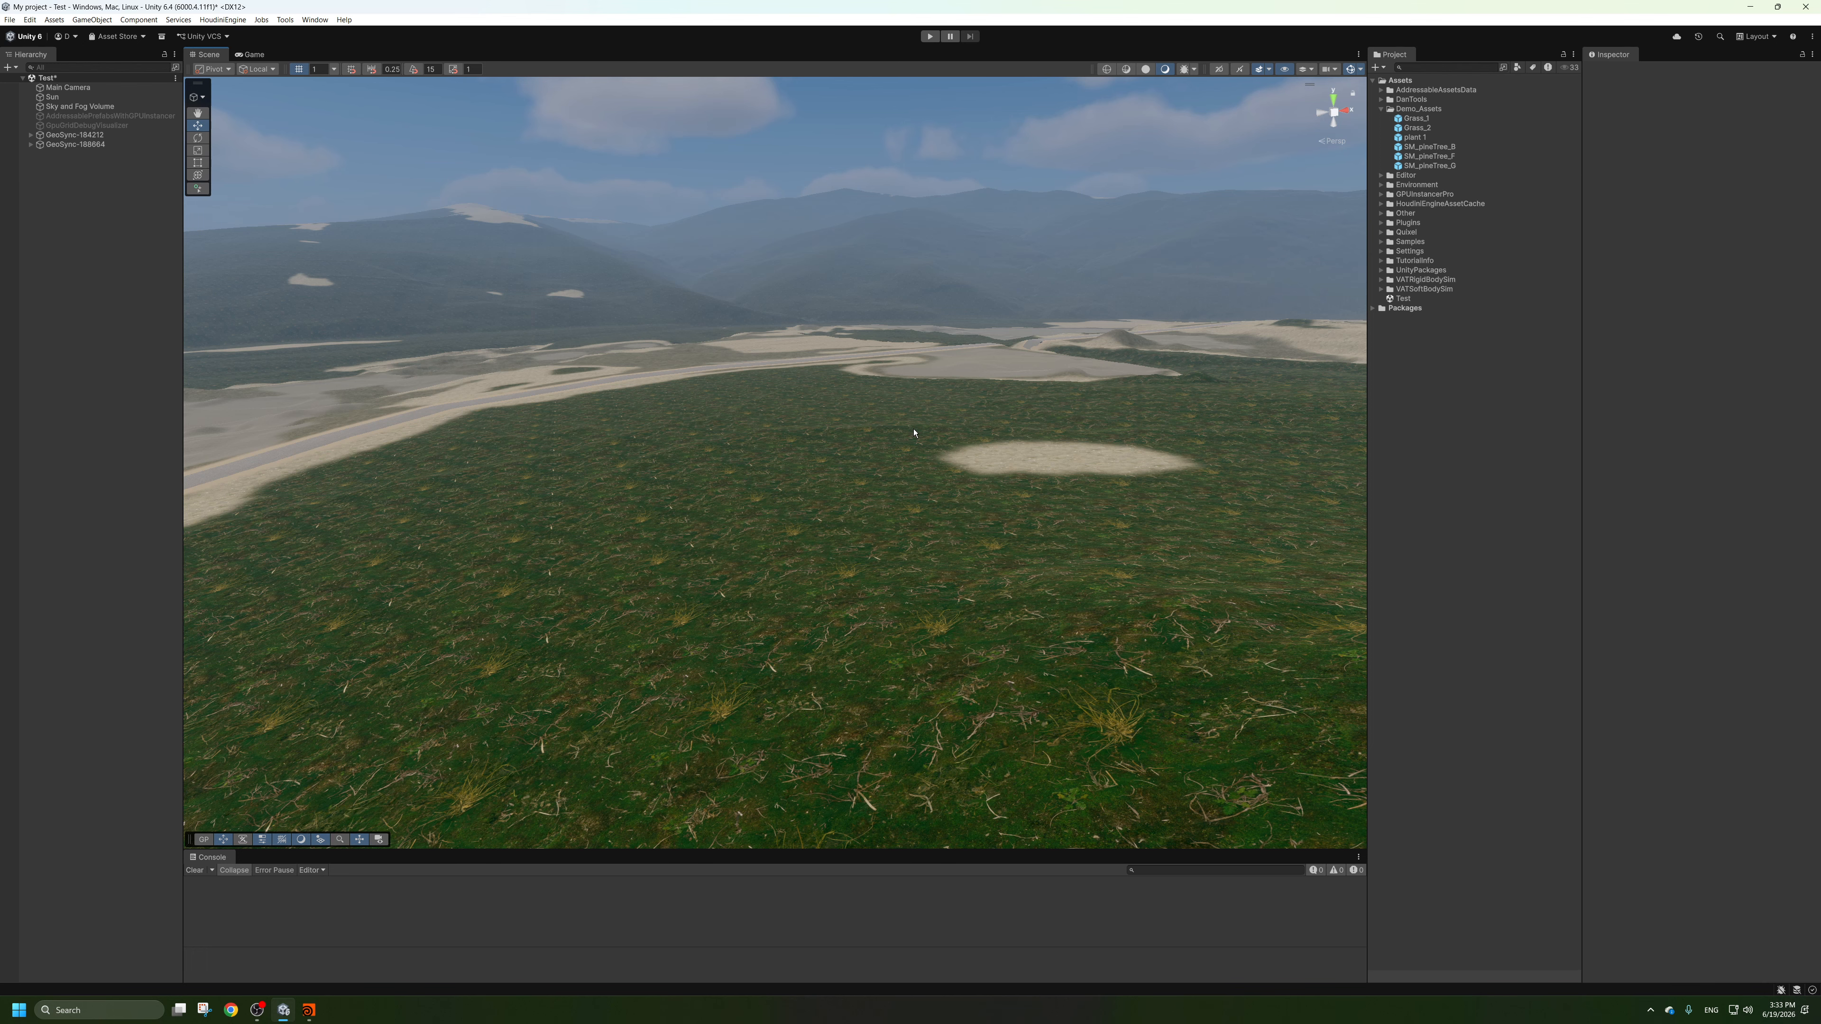
Inspect the detail prototypes assigned to the heightfield_1 terrain tile, and view the grass area beside the road more closely.
{"action": "left_click", "coordinate": [31, 144]}
{"action": "left_click", "coordinate": [75, 163]}
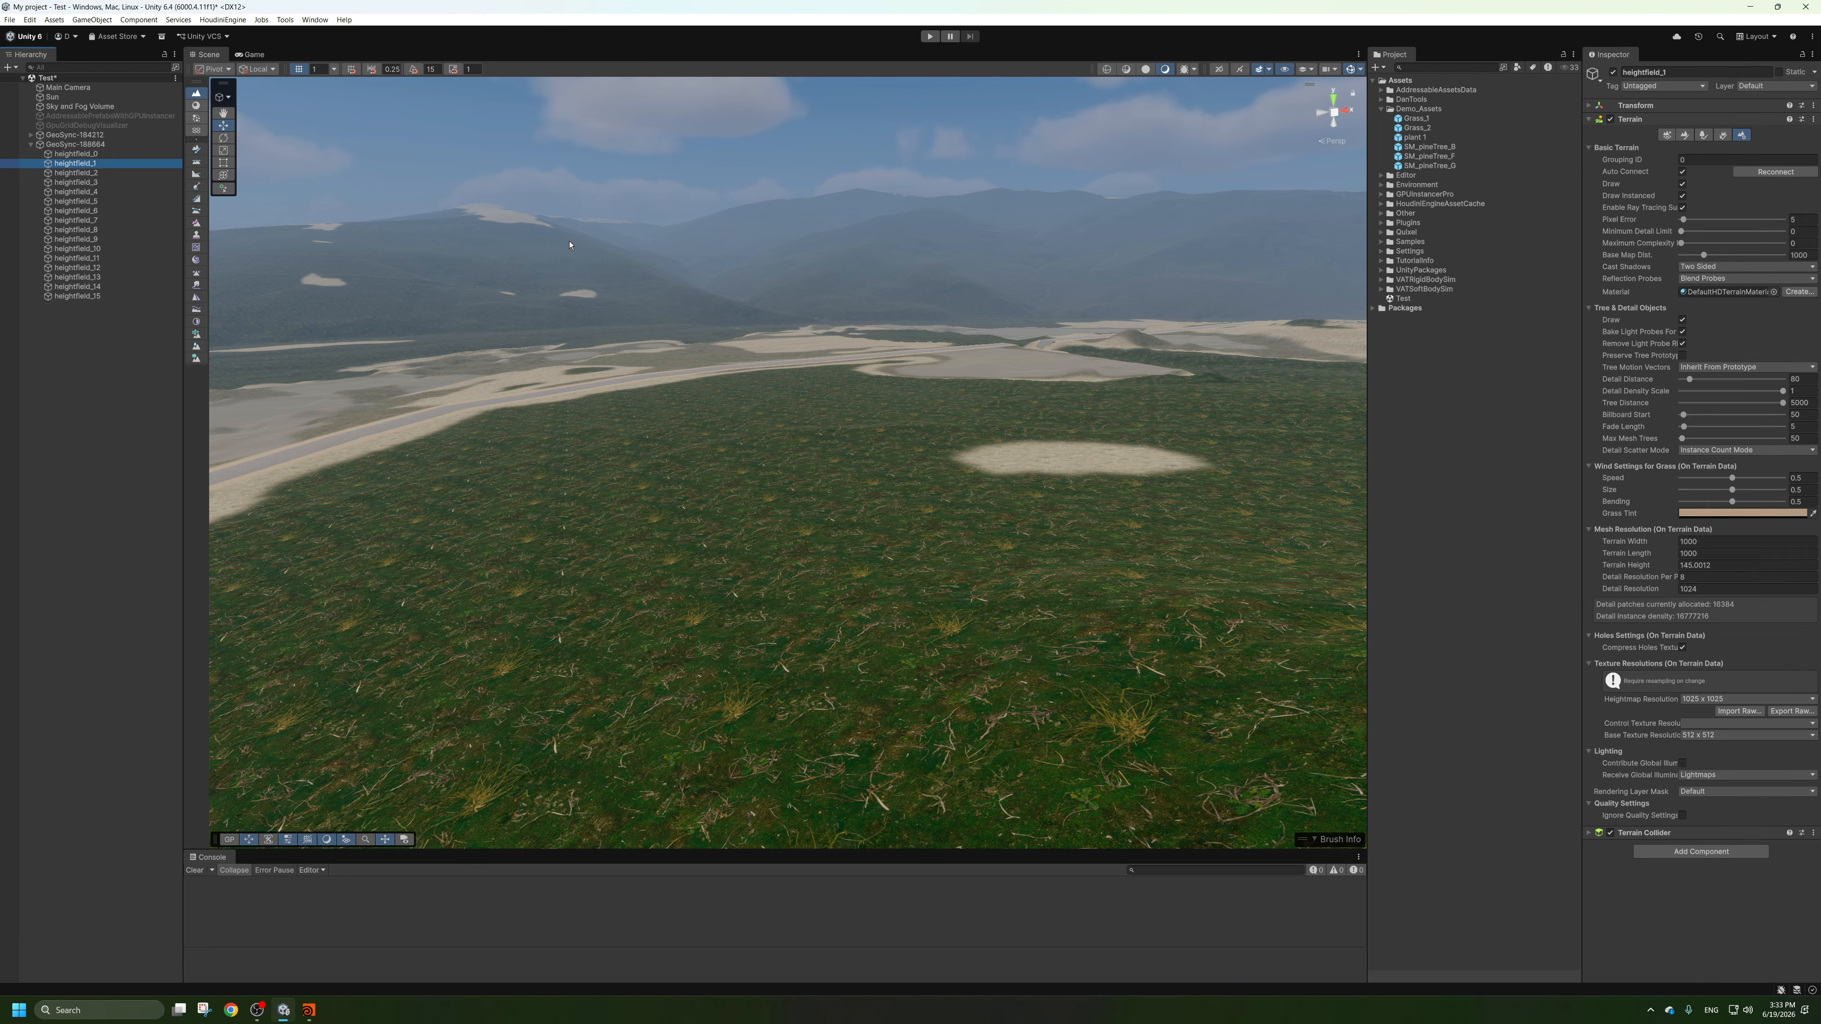
{"action": "left_click", "coordinate": [1721, 136]}
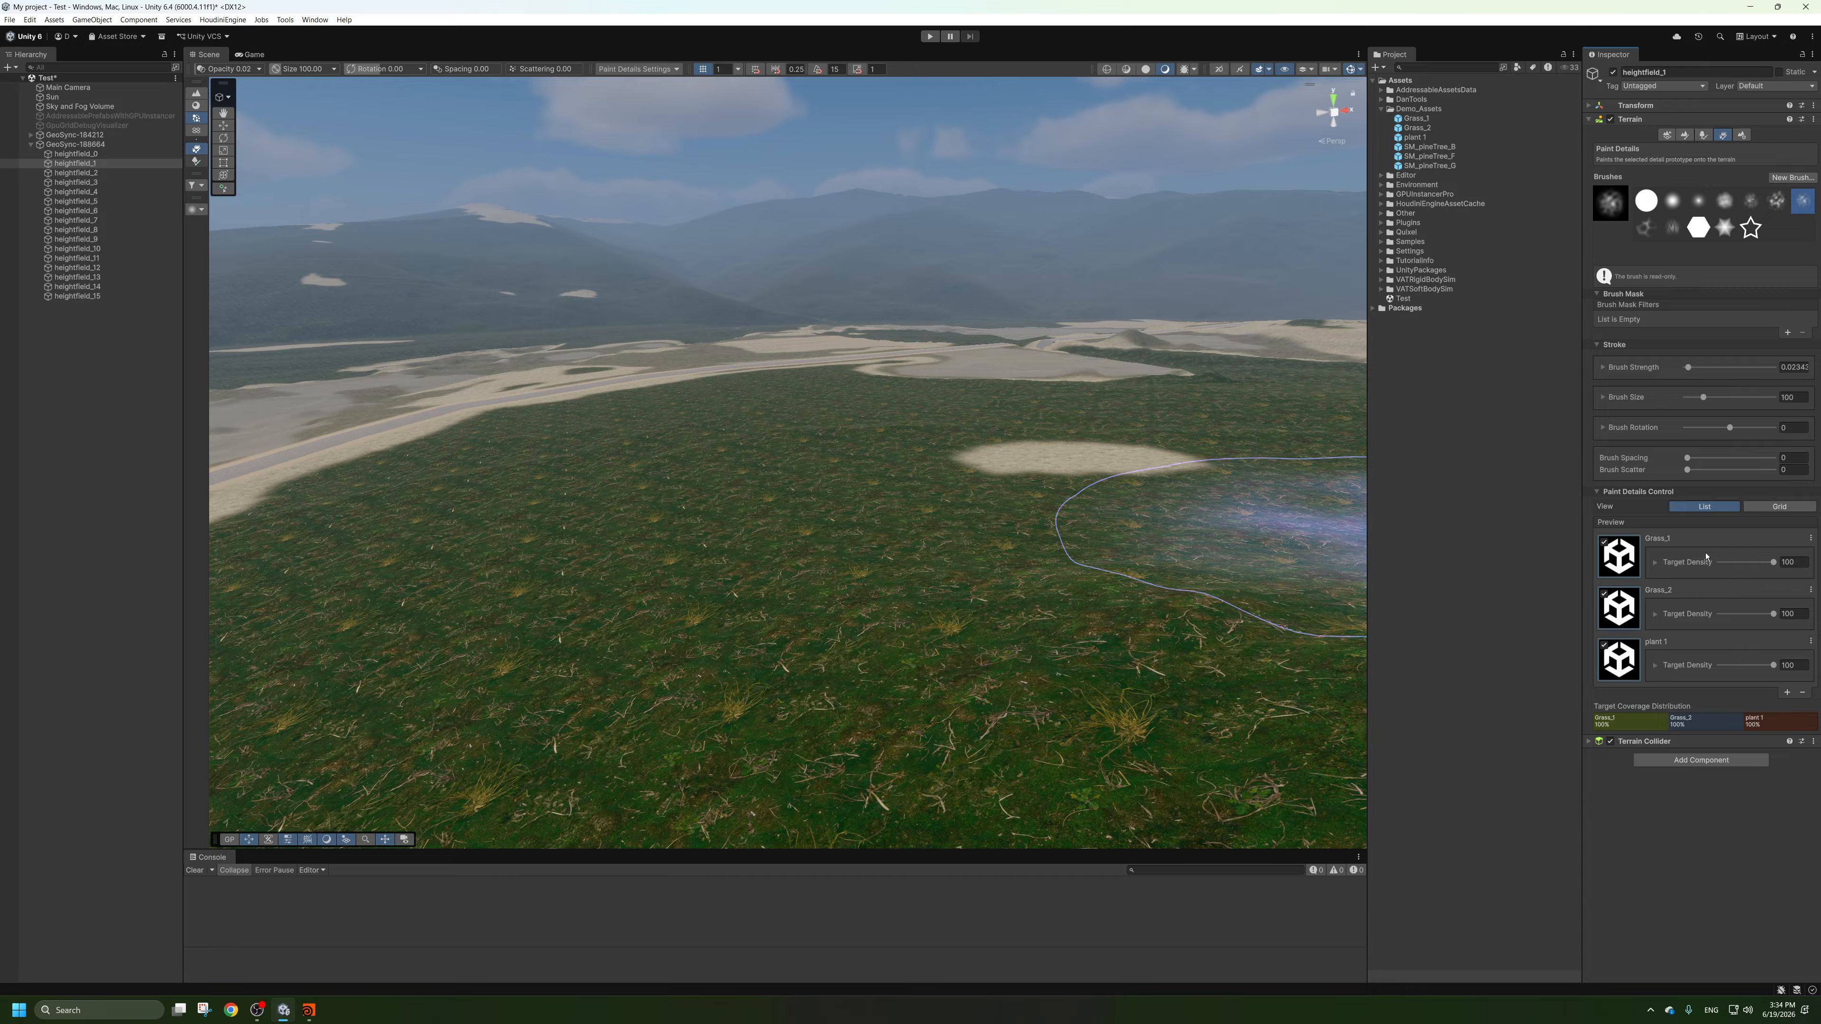
{"action": "left_click", "coordinate": [31, 144]}
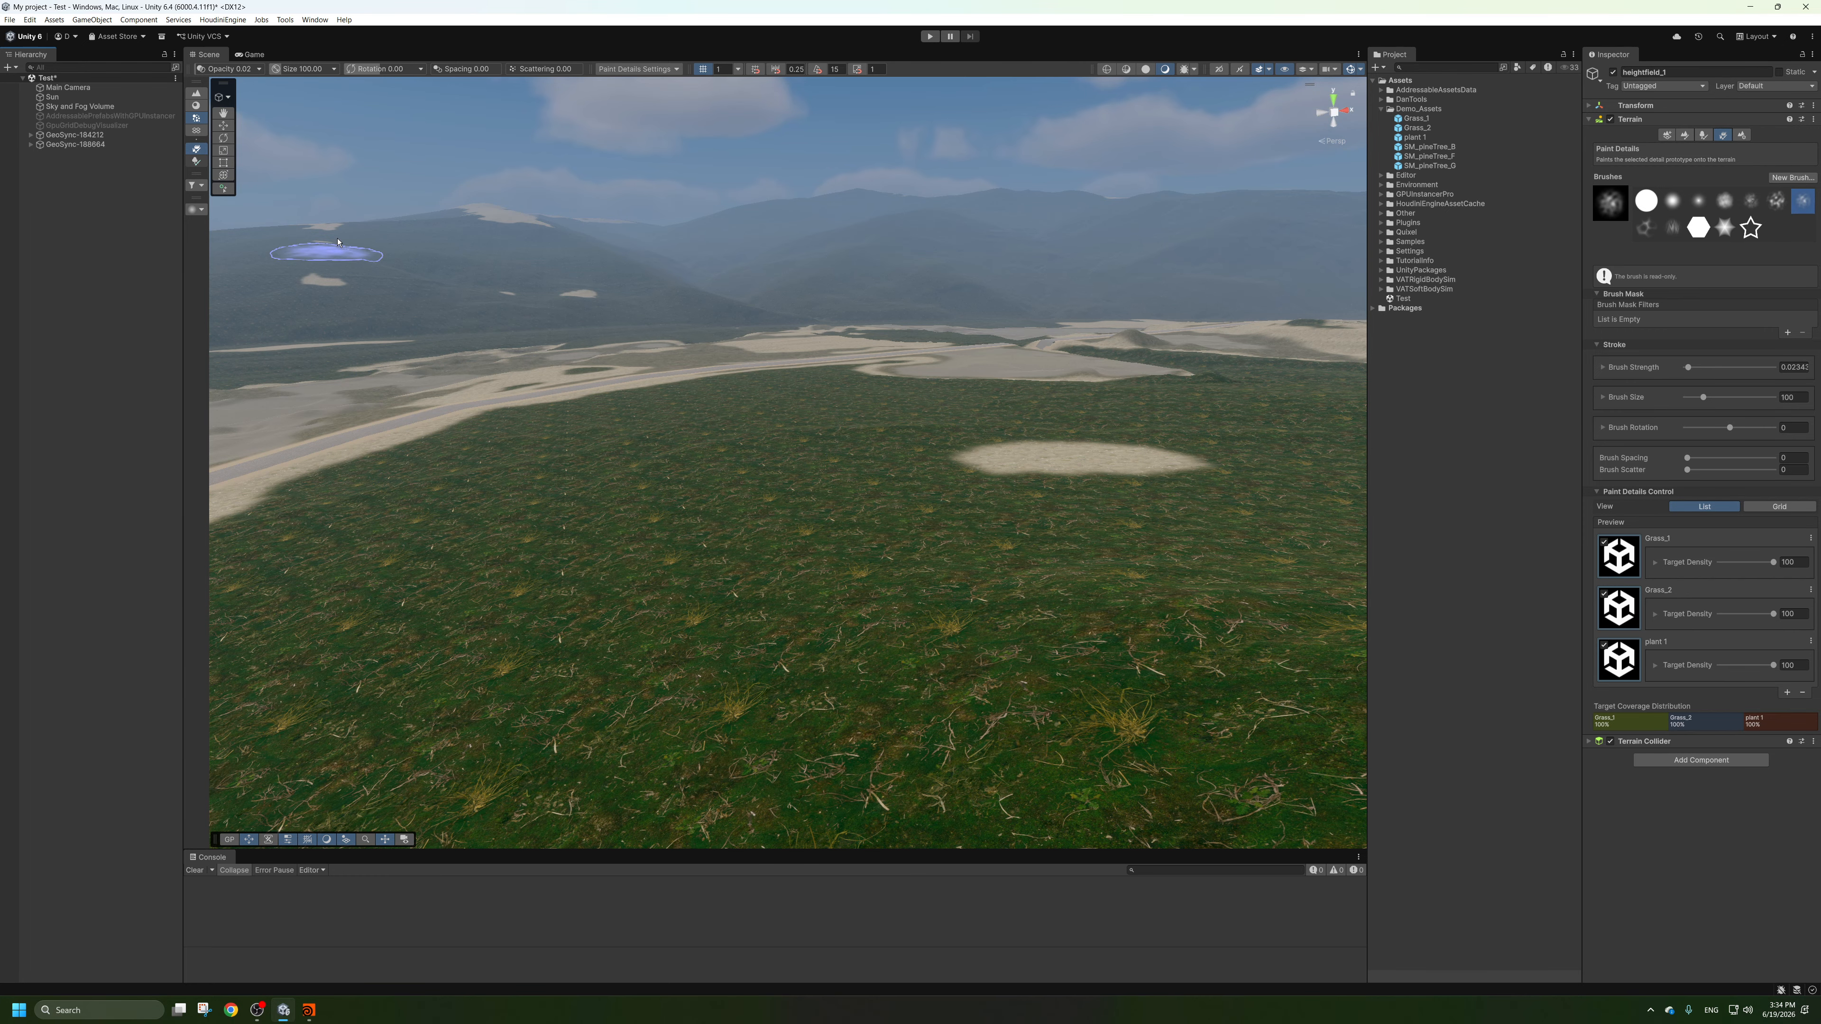
{"action": "left_click", "coordinate": [222, 126]}
{"action": "left_click", "coordinate": [100, 302]}
{"action": "right_click_drag", "start_coordinate": [717, 430], "coordinate": [788, 516]}
Review the GPU Instancer Pro commands for terrains and the heightfield tiles under the new terrain GeoSync object.
{"action": "left_click", "coordinate": [223, 20]}
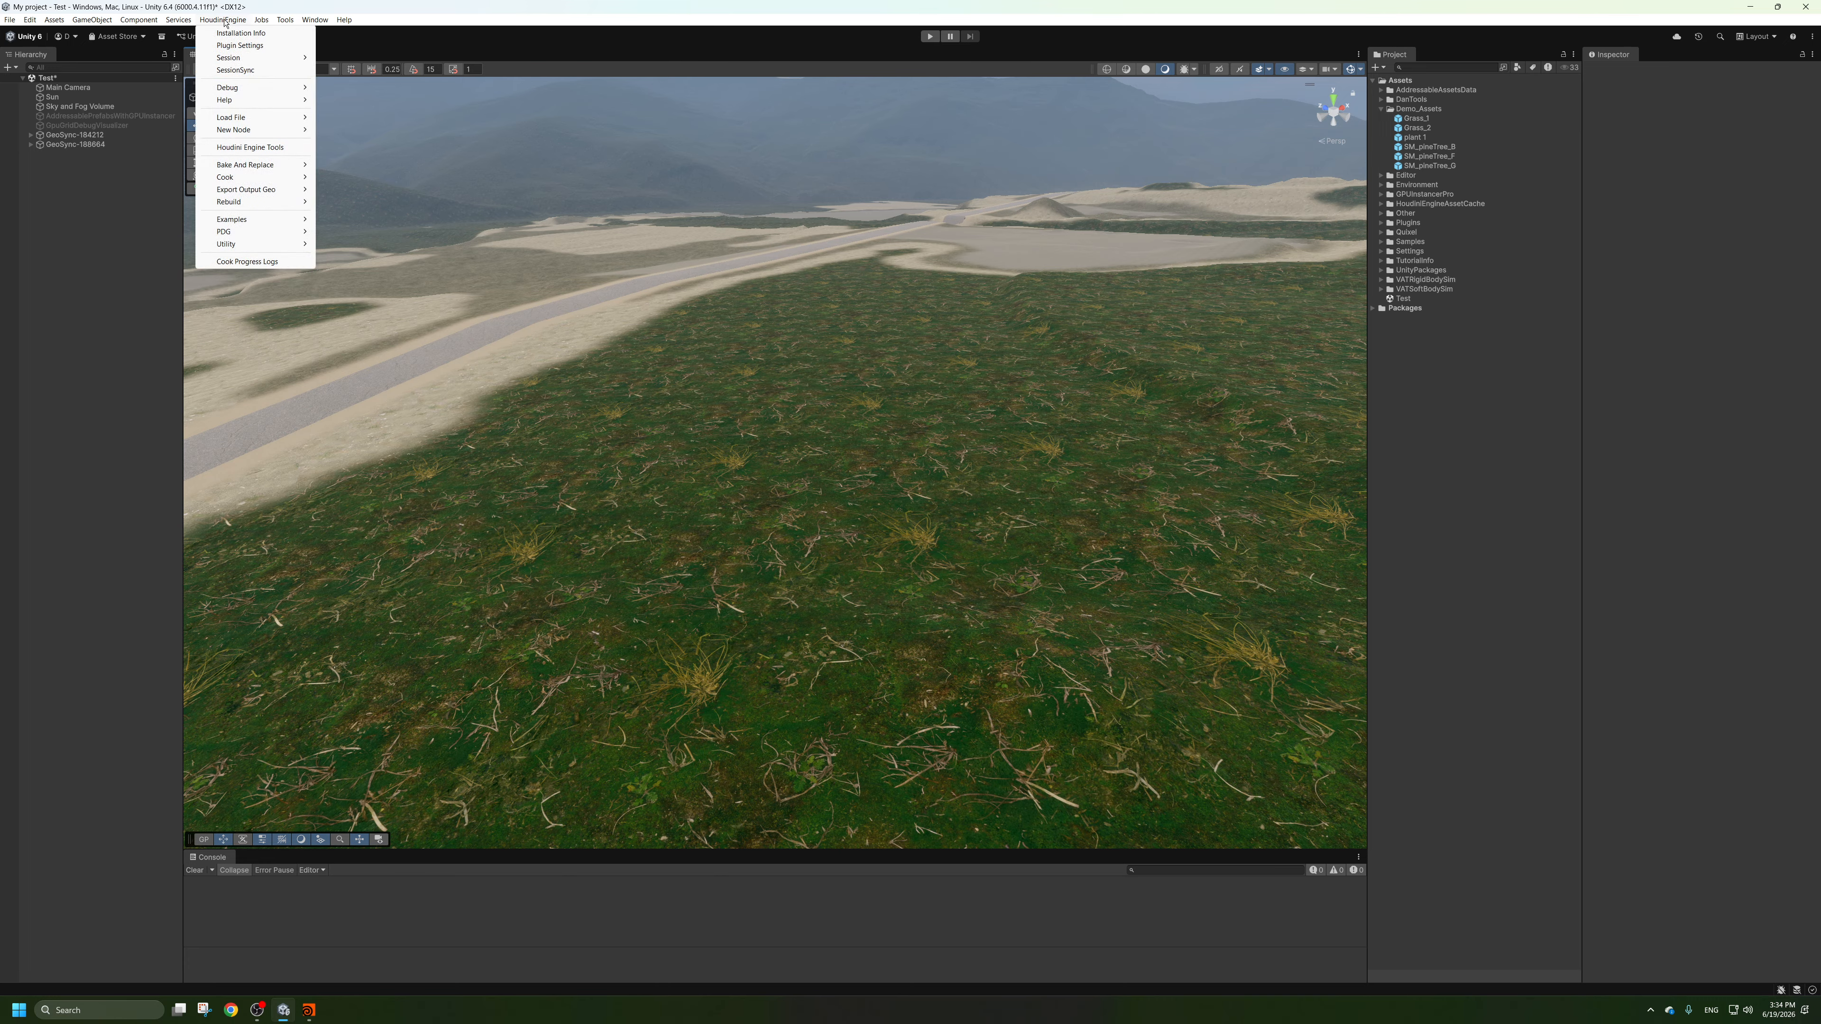
{"action": "mouse_move", "coordinate": [285, 21]}
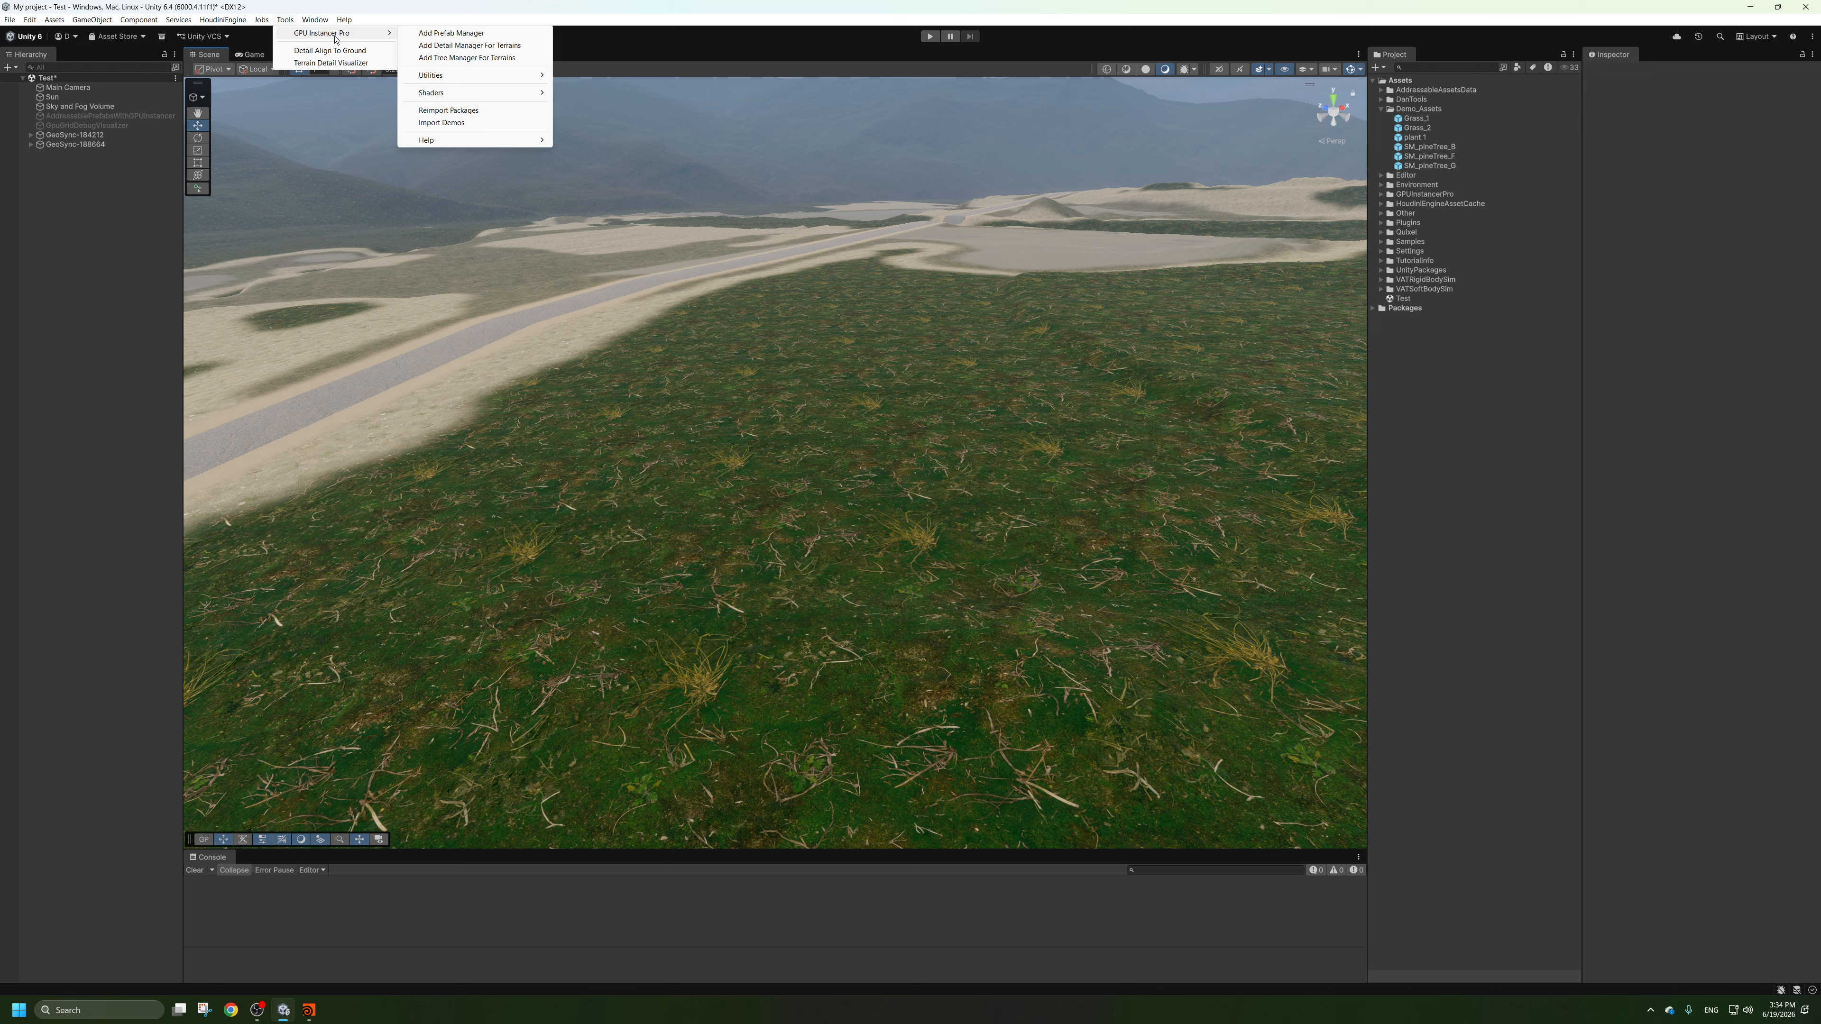
{"action": "left_click", "coordinate": [40, 145]}
{"action": "left_click", "coordinate": [41, 145]}
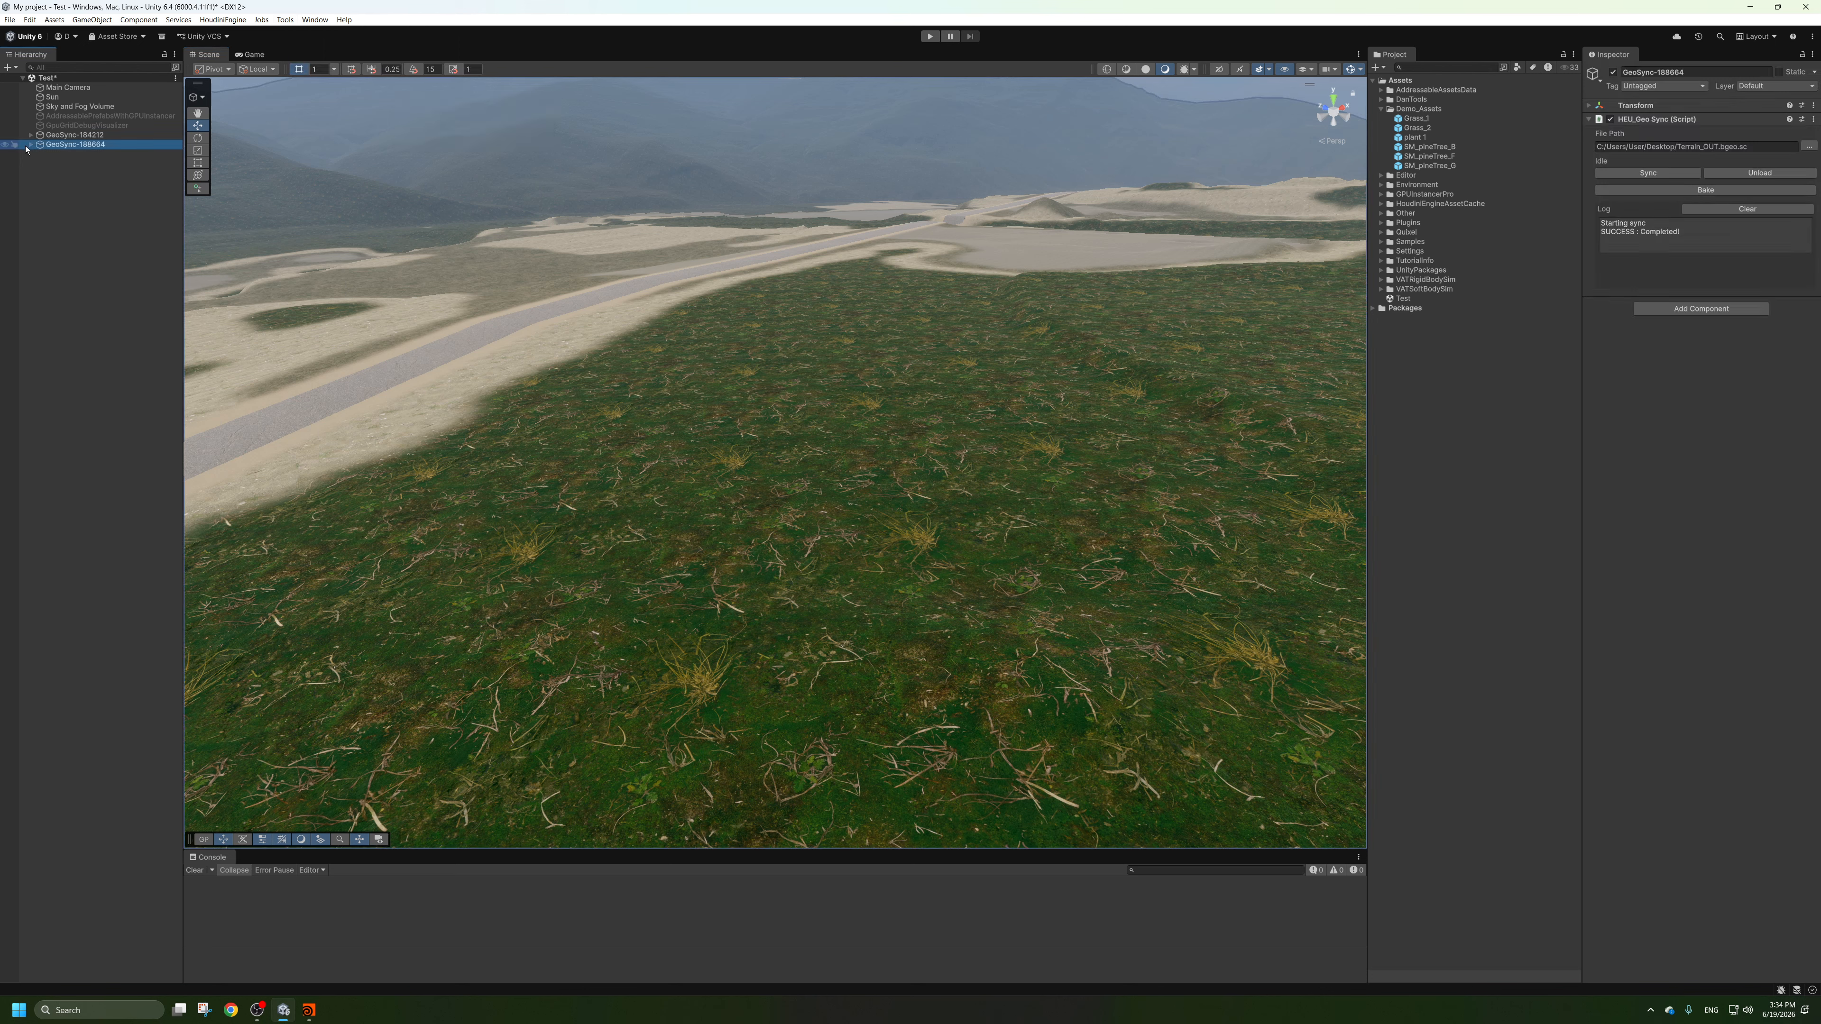
{"action": "left_click", "coordinate": [31, 147]}
{"action": "left_click", "coordinate": [107, 338]}
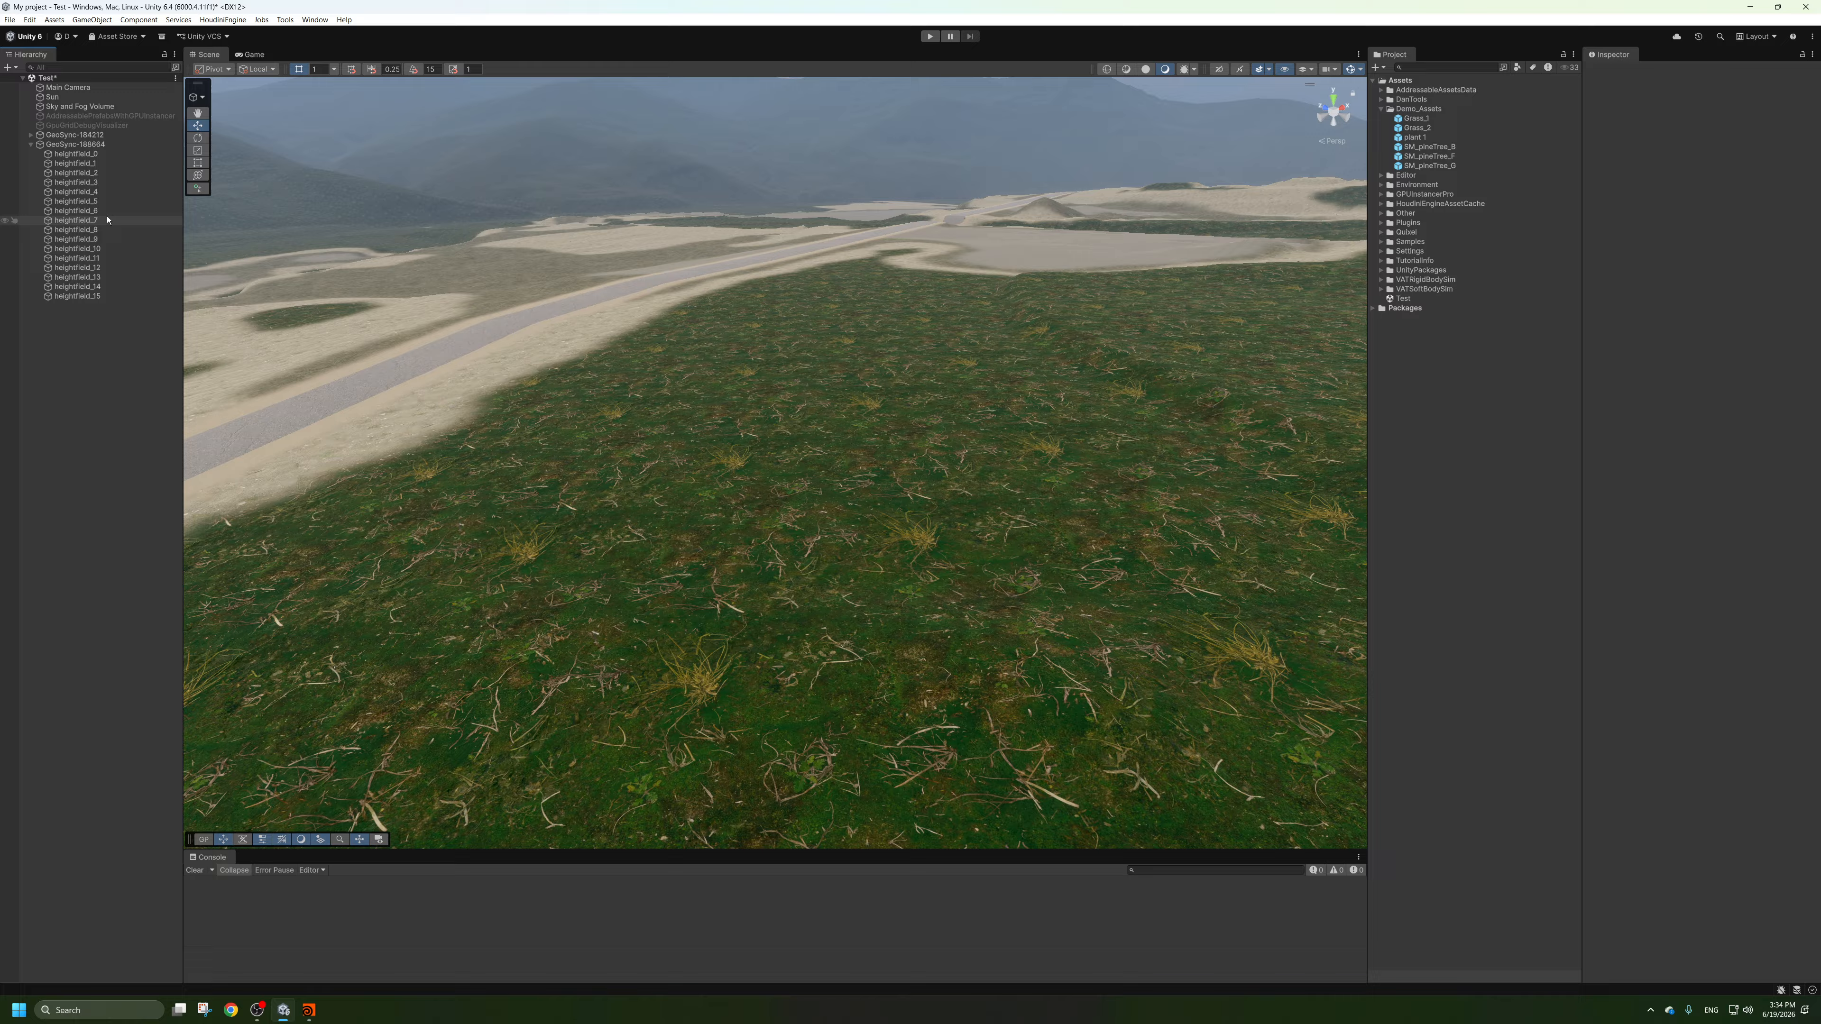
{"action": "left_click", "coordinate": [30, 146]}
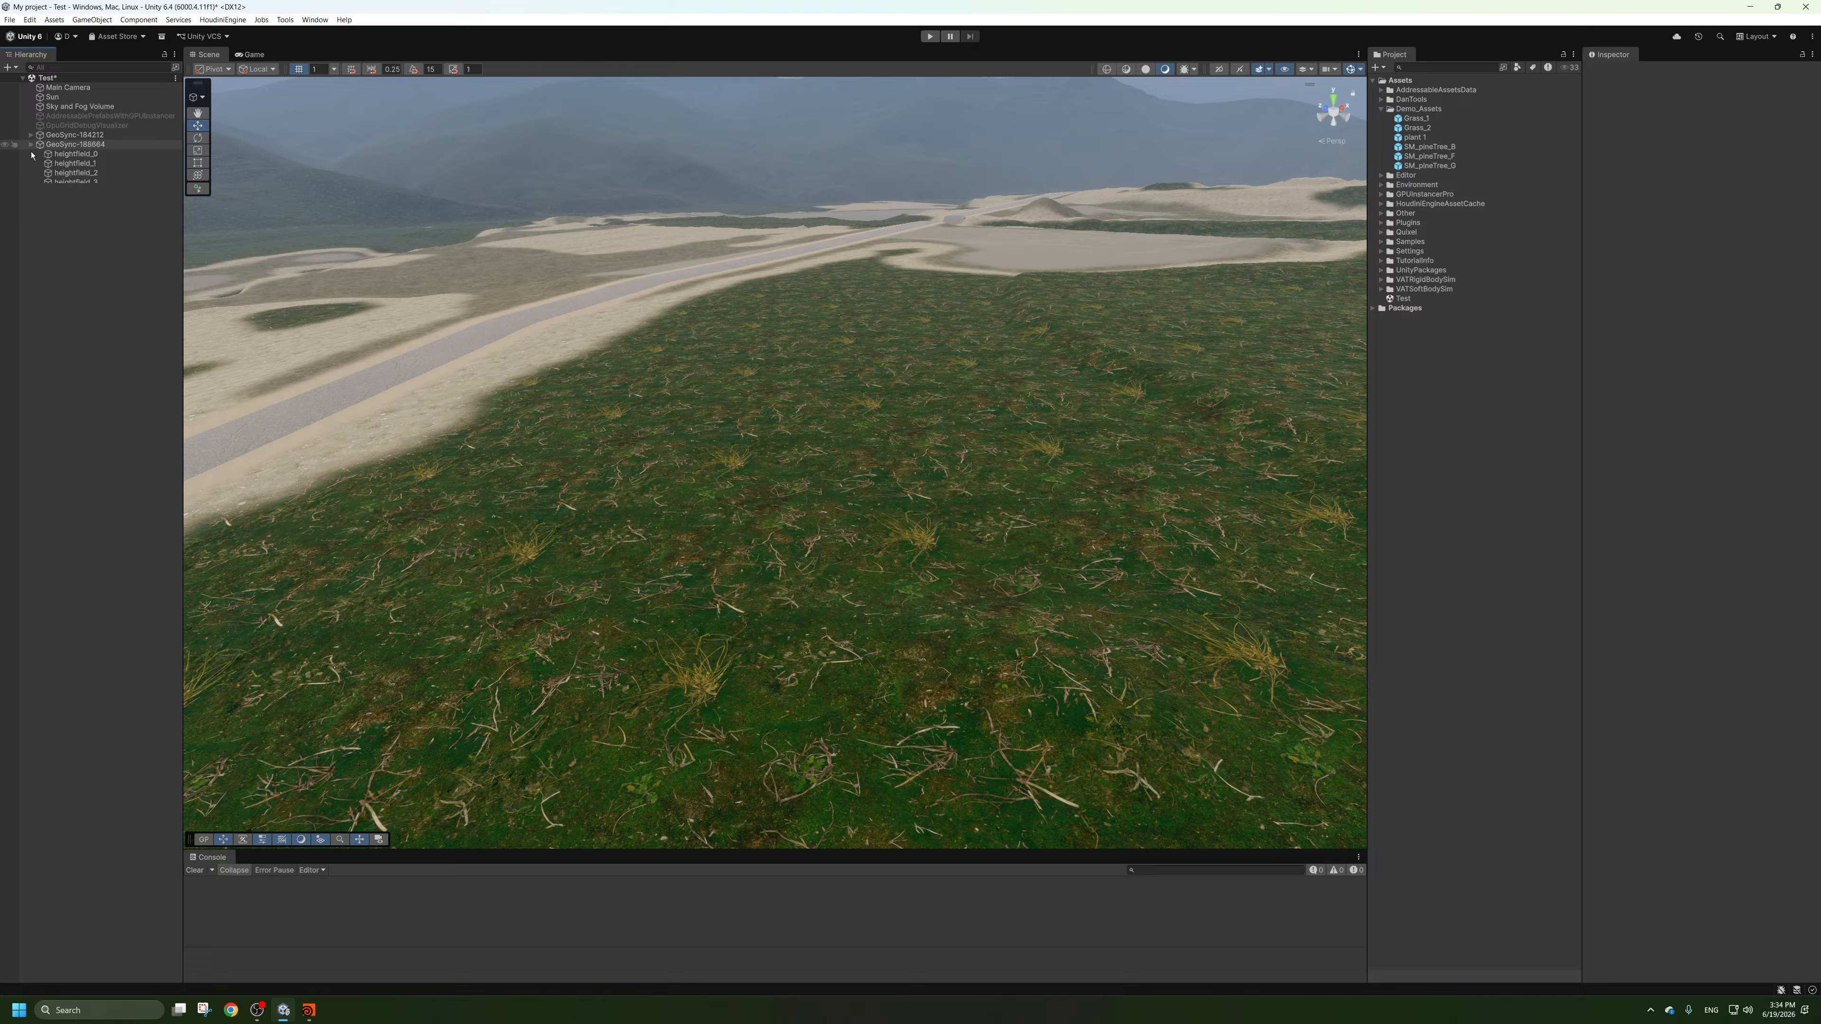
{"action": "left_click", "coordinate": [284, 20]}
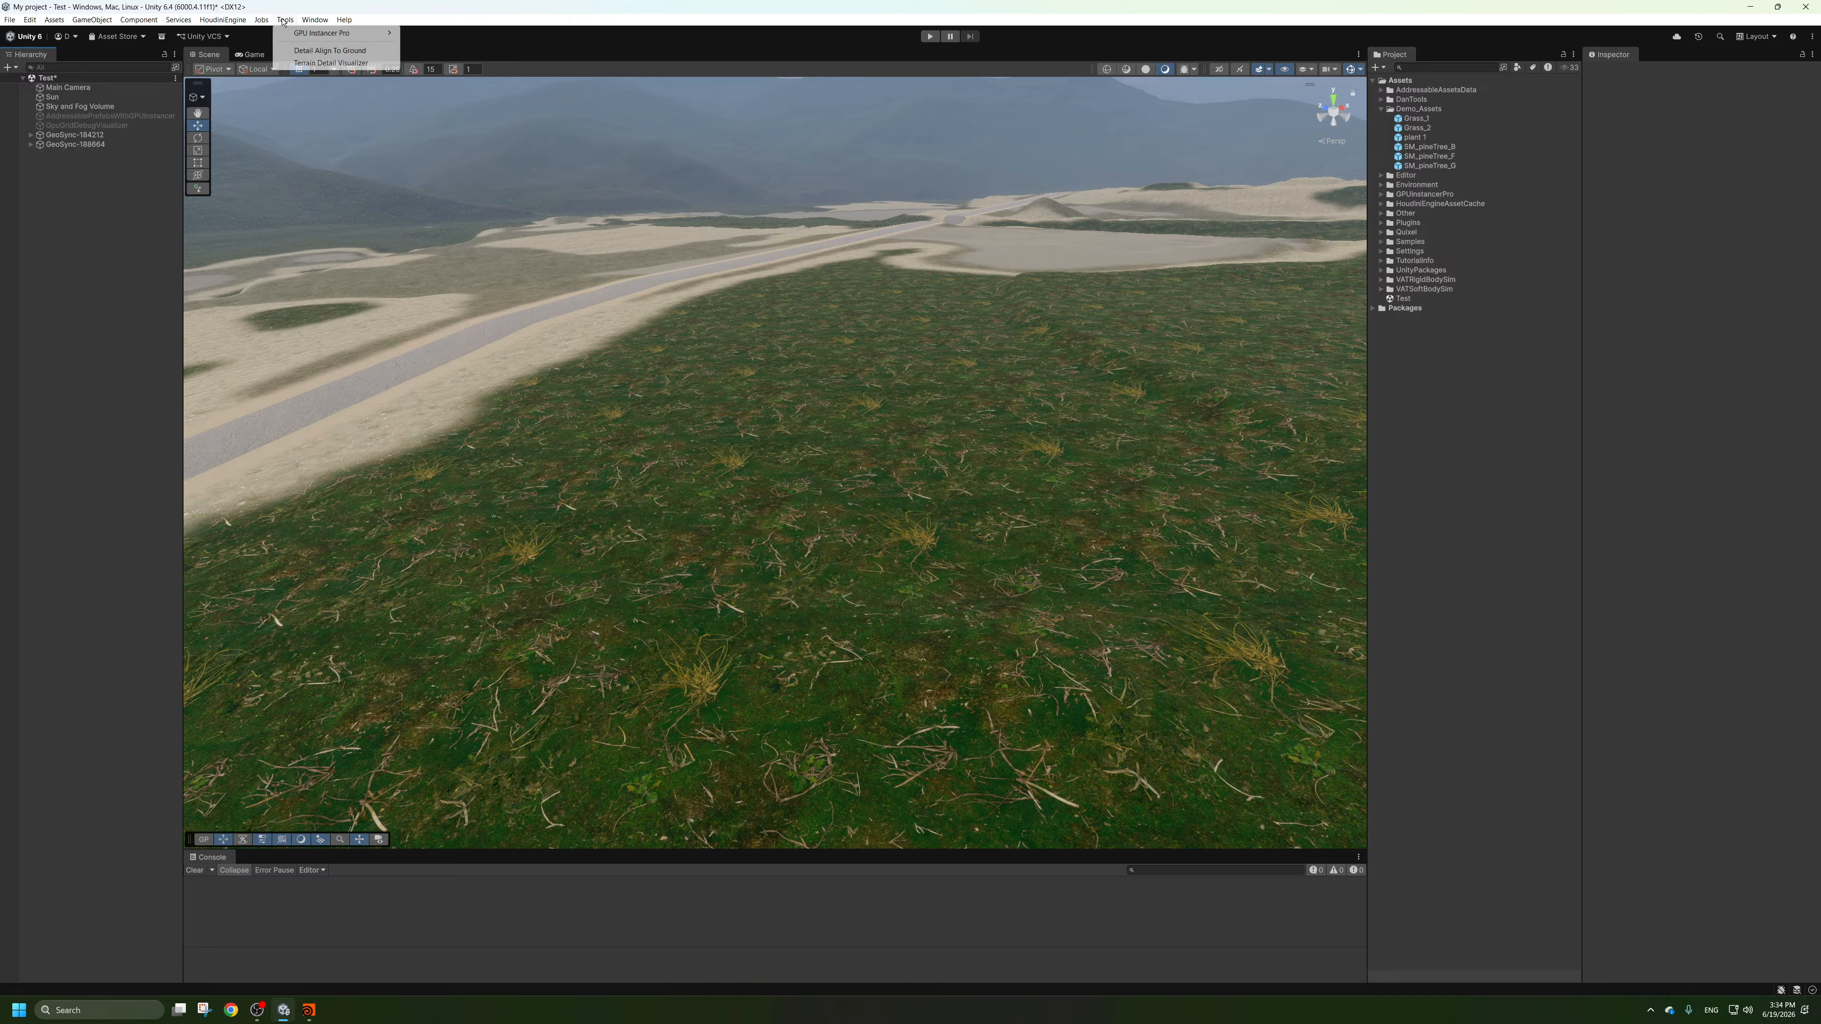
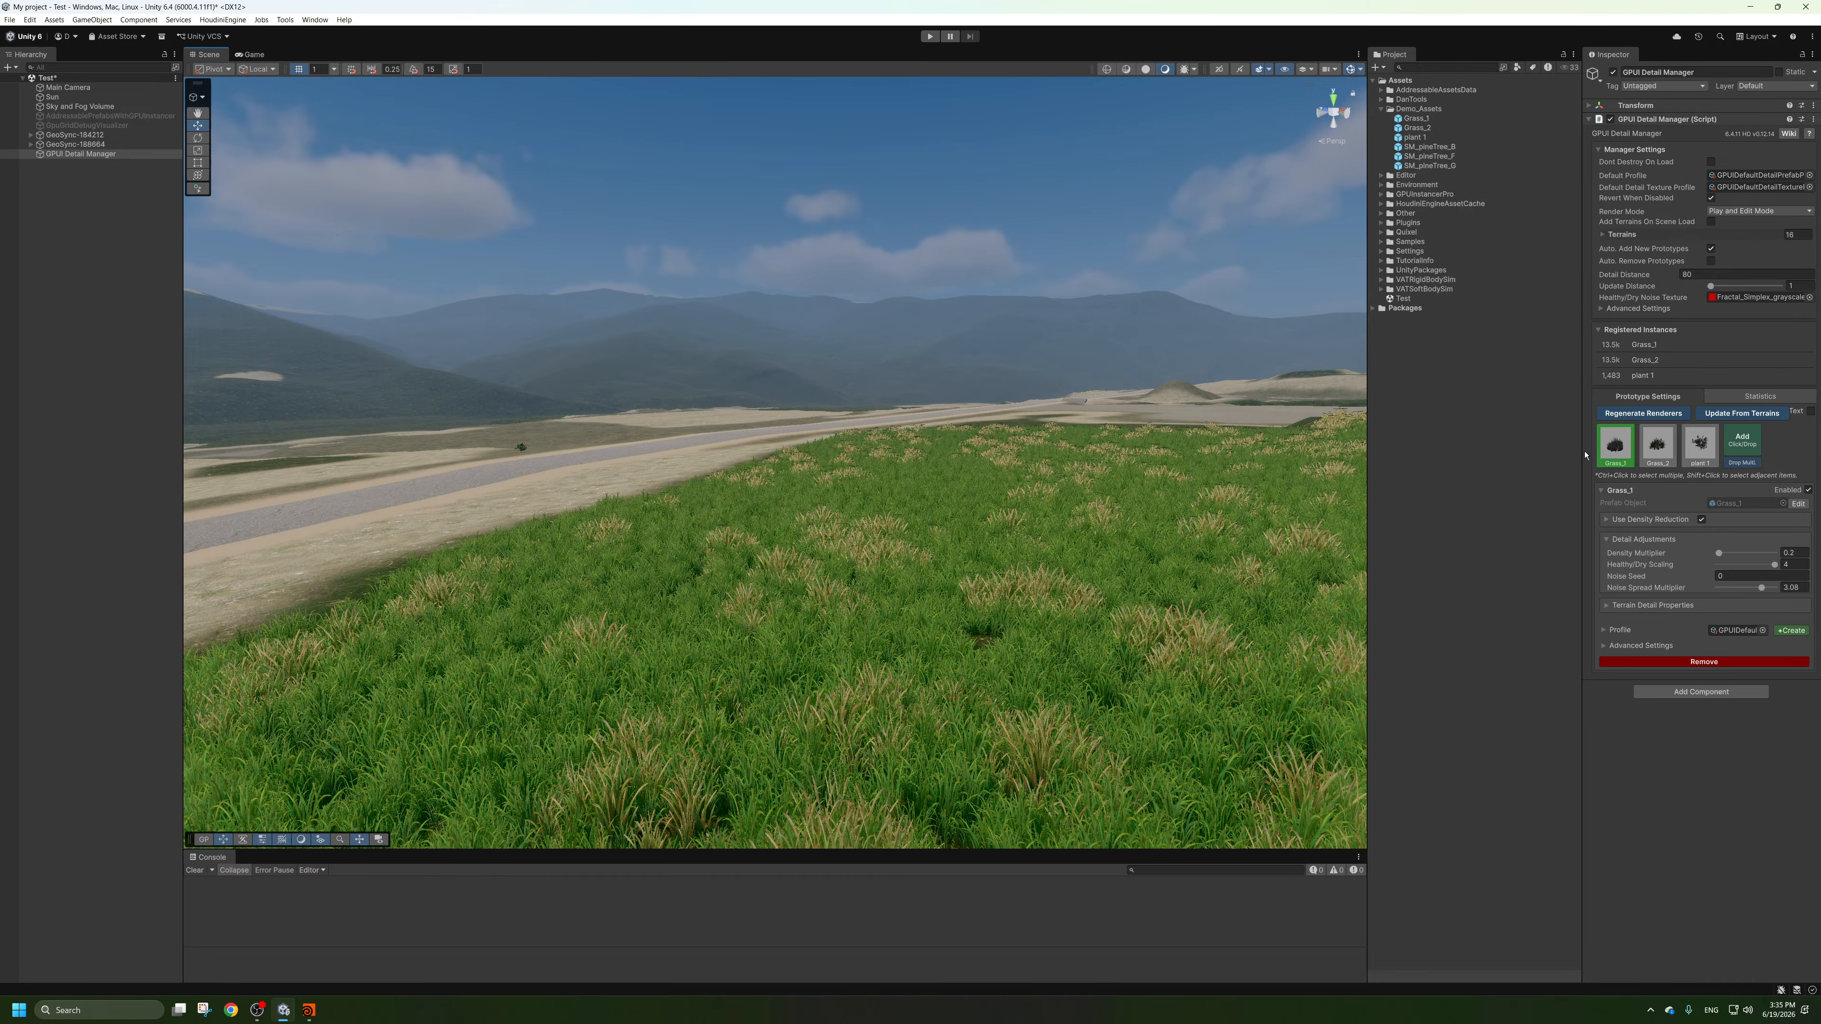
Set the Grass_2 detail prototype's density multiplier to 0.5 and check the grass beside the road.
{"action": "left_click", "coordinate": [1656, 443]}
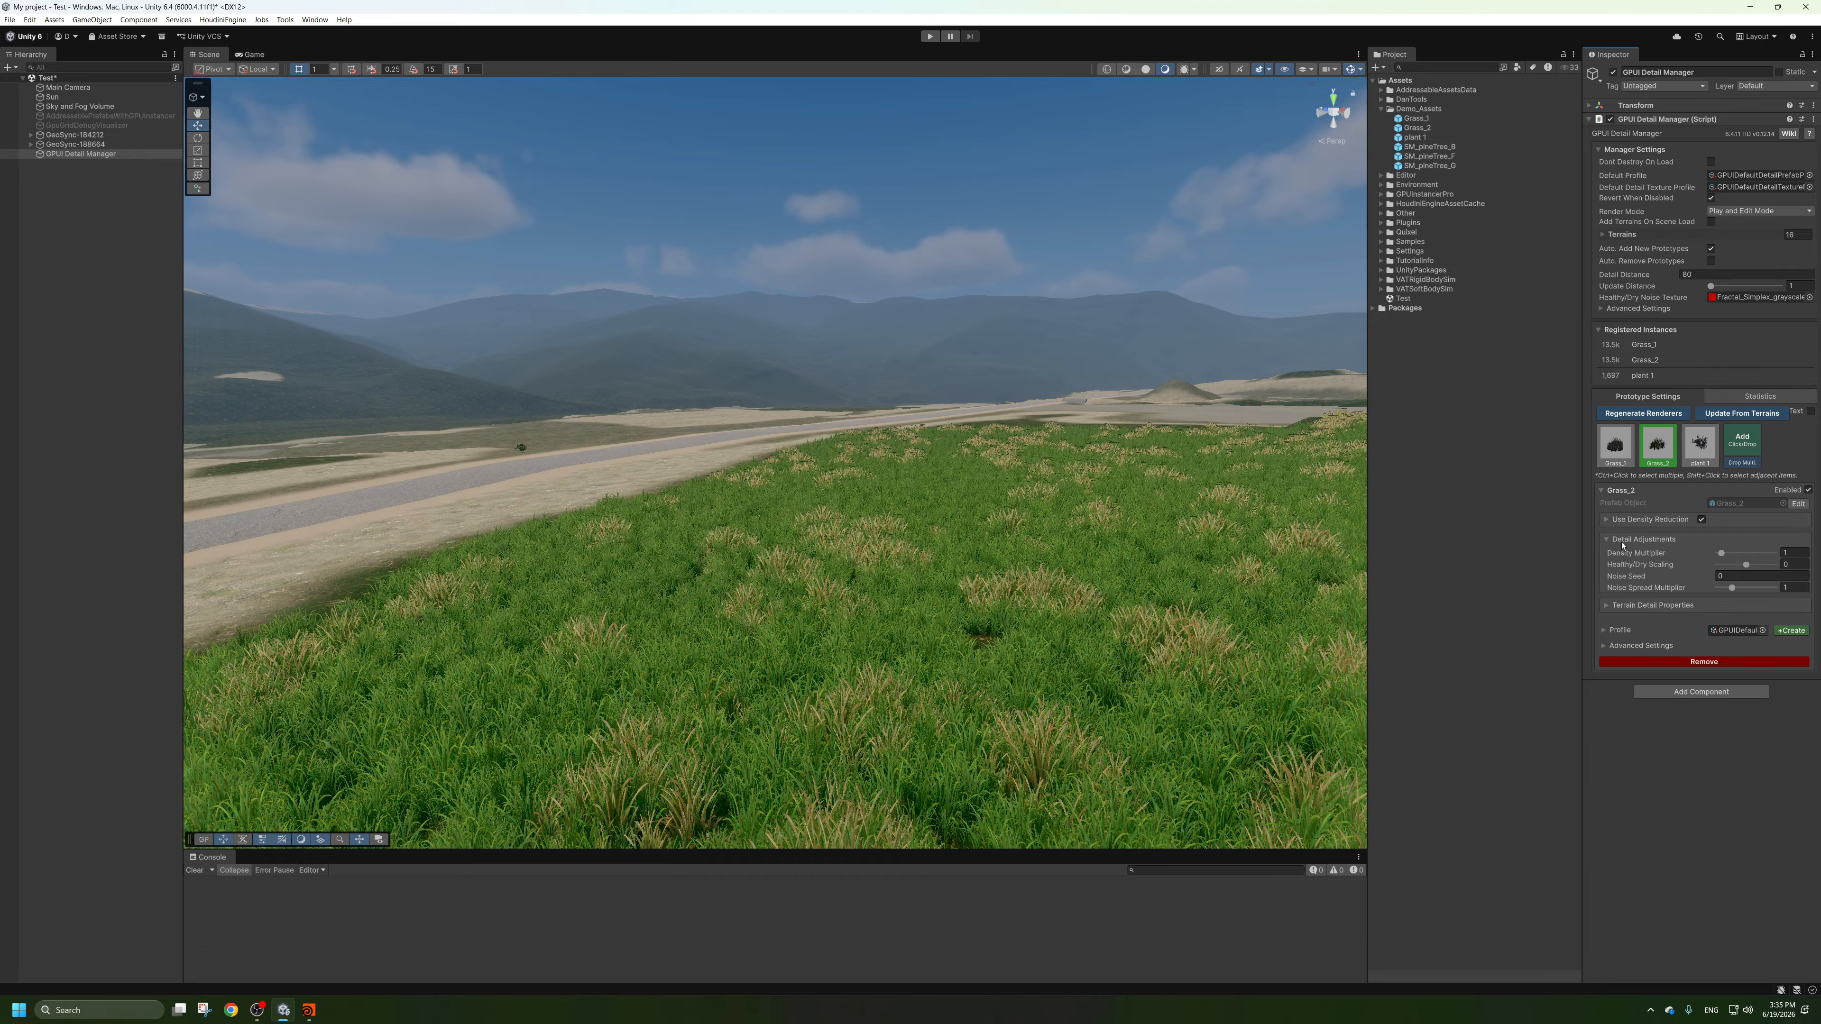
{"action": "left_click_drag", "start_coordinate": [1733, 556], "coordinate": [1722, 556]}
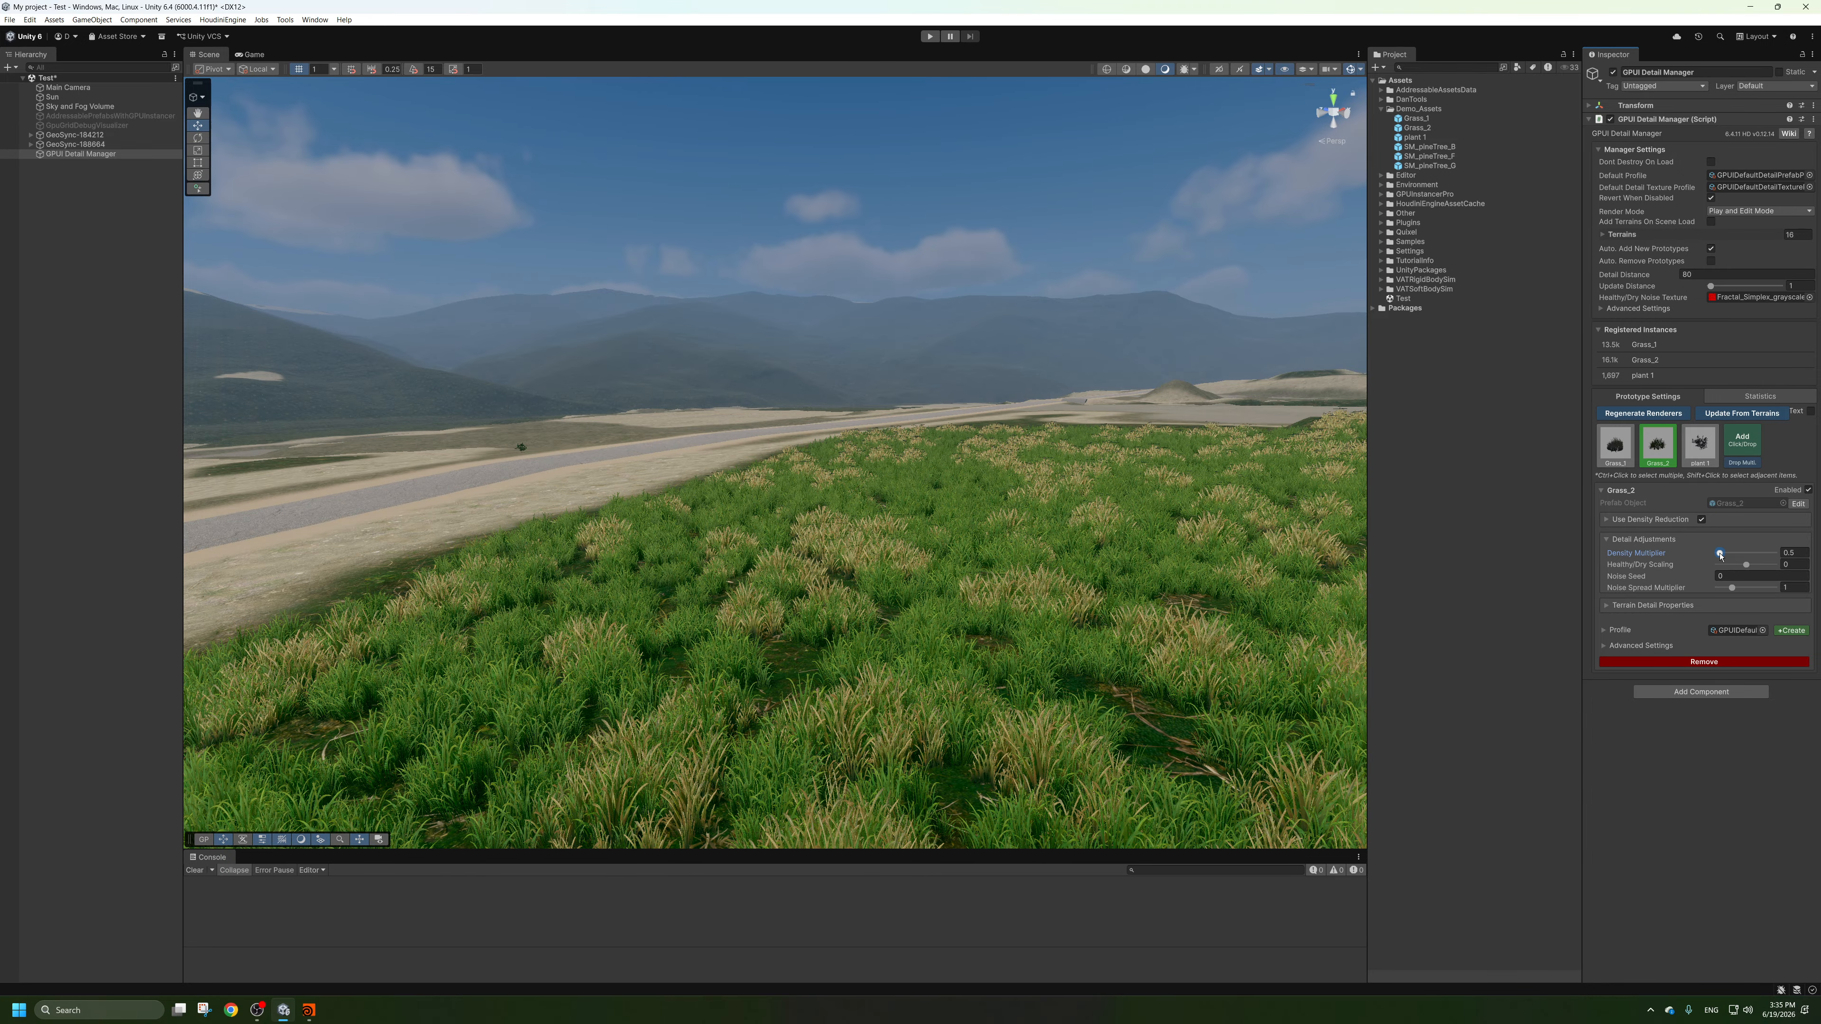
{"action": "left_click", "coordinate": [1801, 553]}
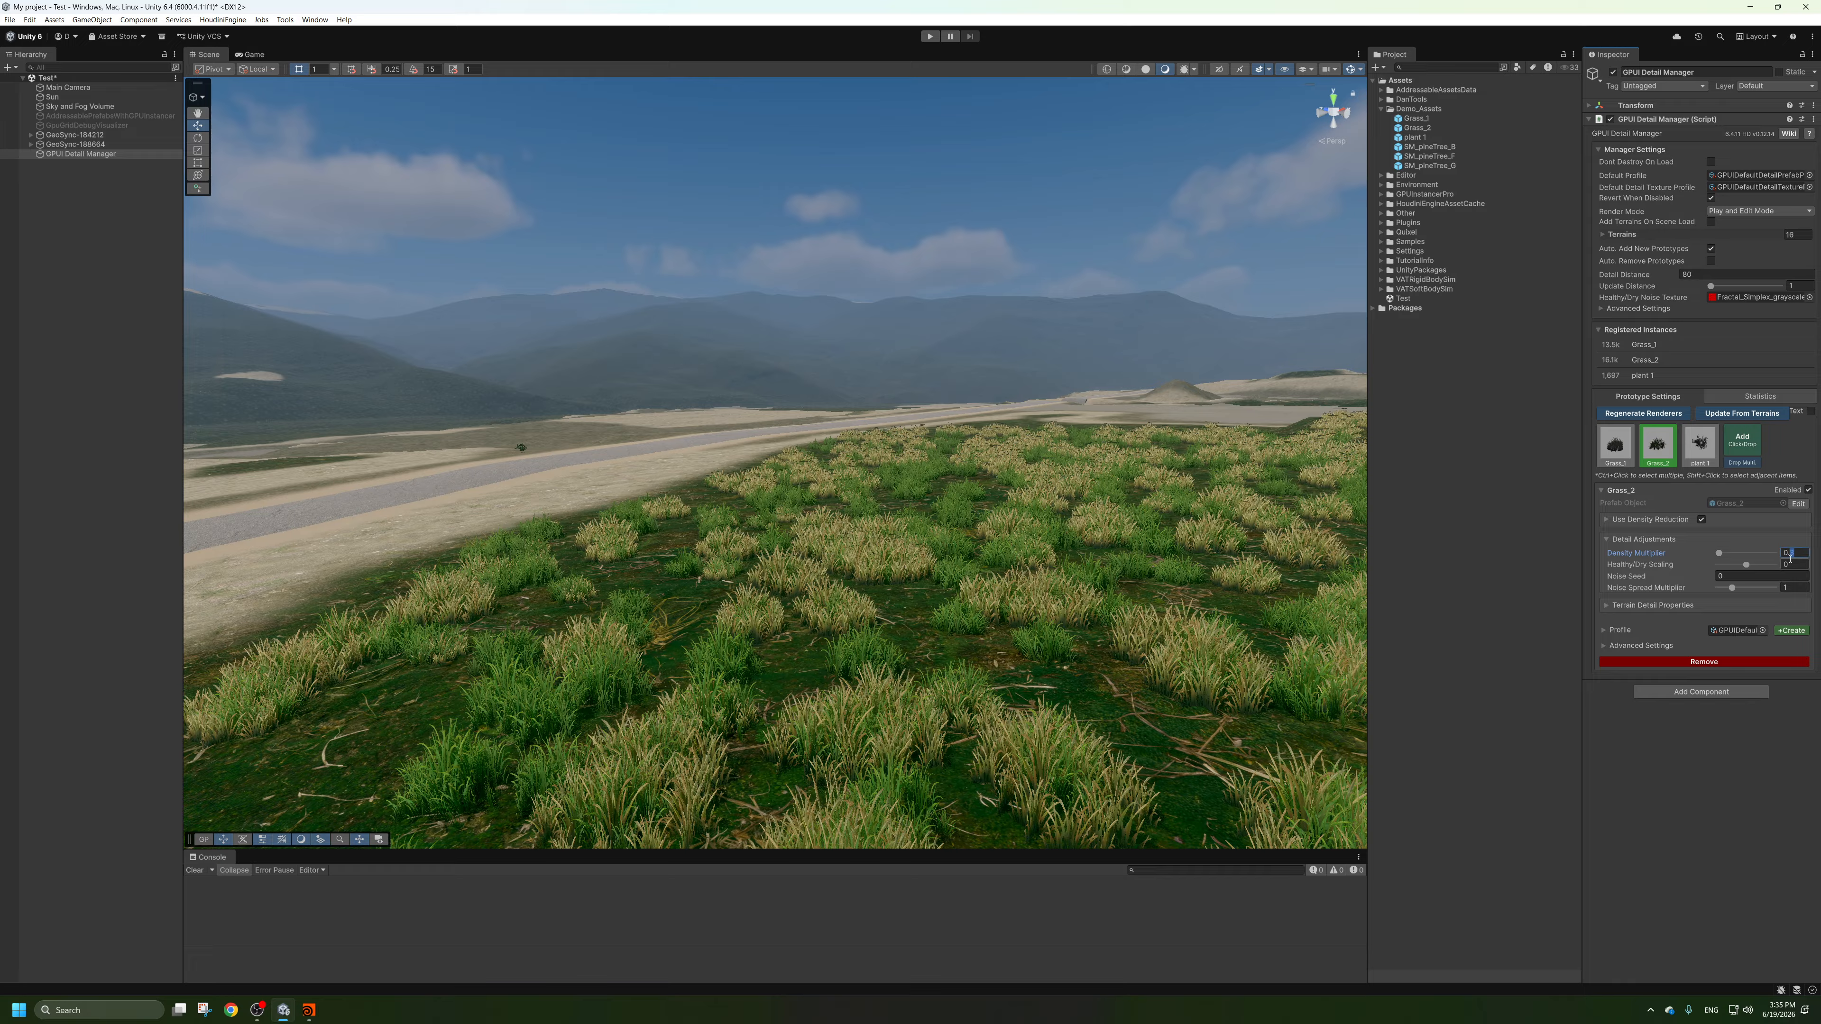
{"action": "key", "text": "BackSpace"}
{"action": "type", "text": "5"}
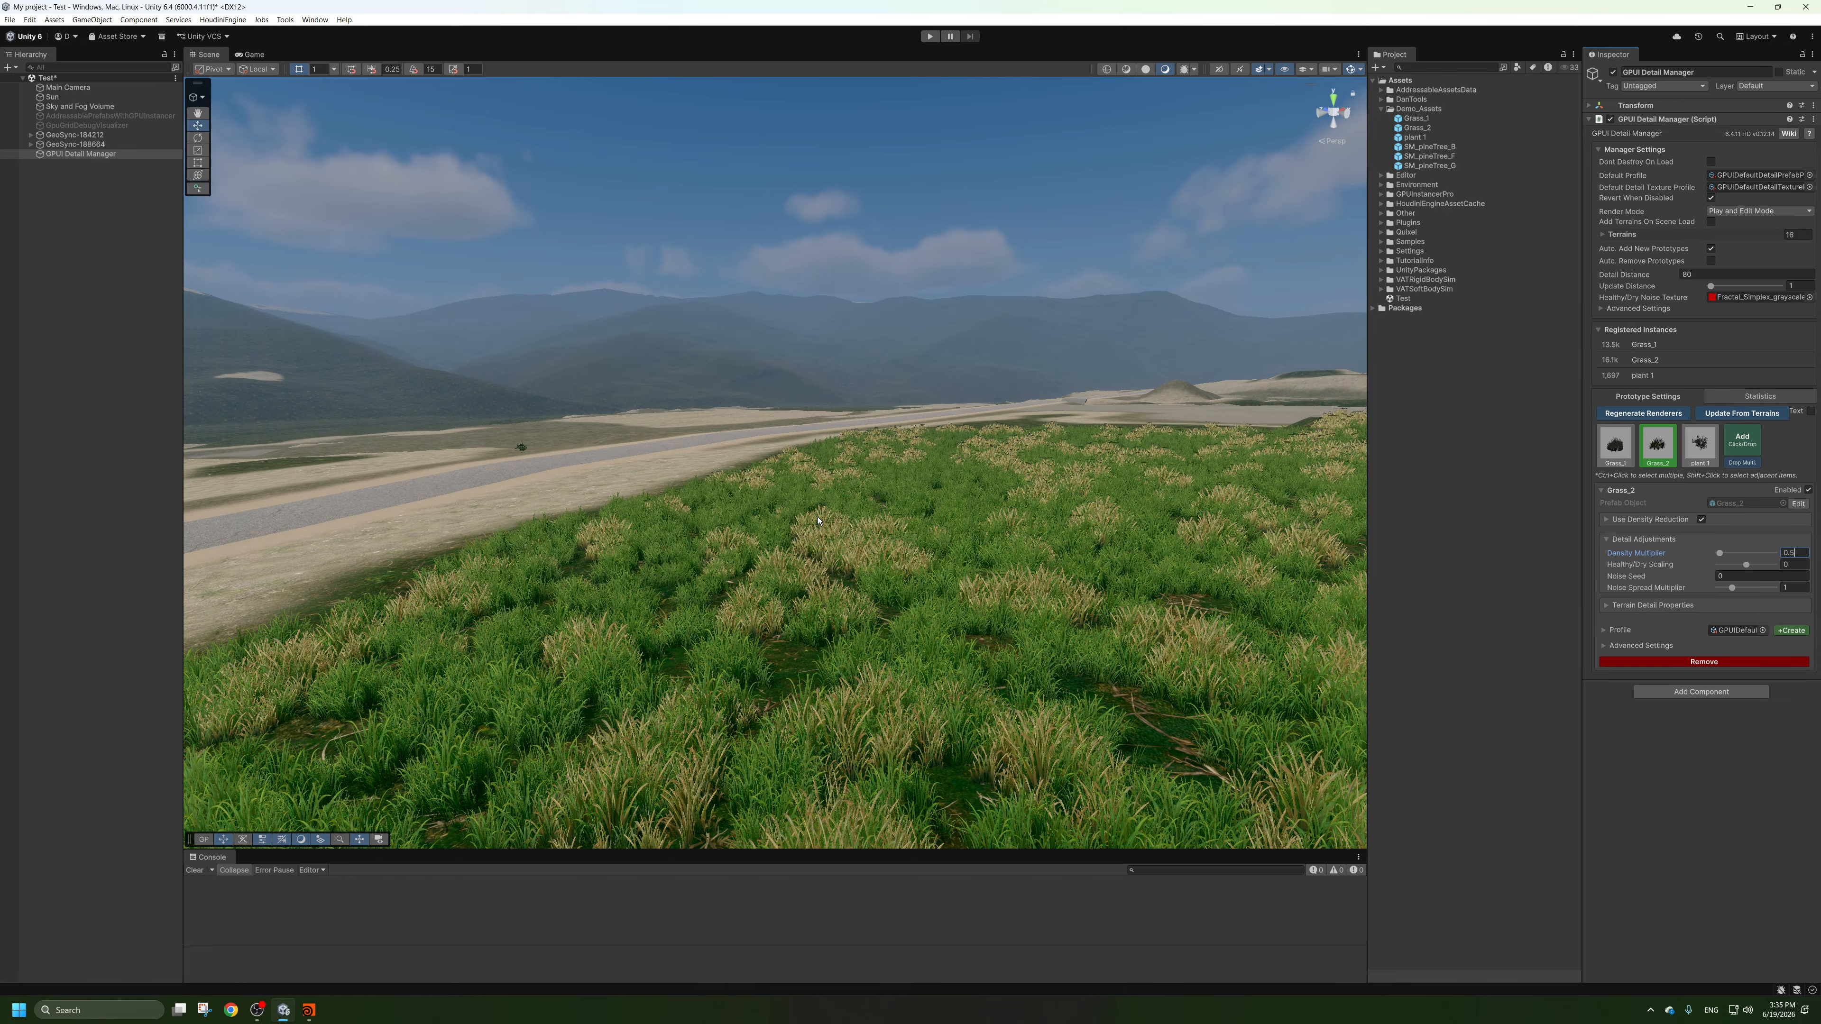
{"action": "right_click_drag", "start_coordinate": [818, 521], "coordinate": [925, 567]}
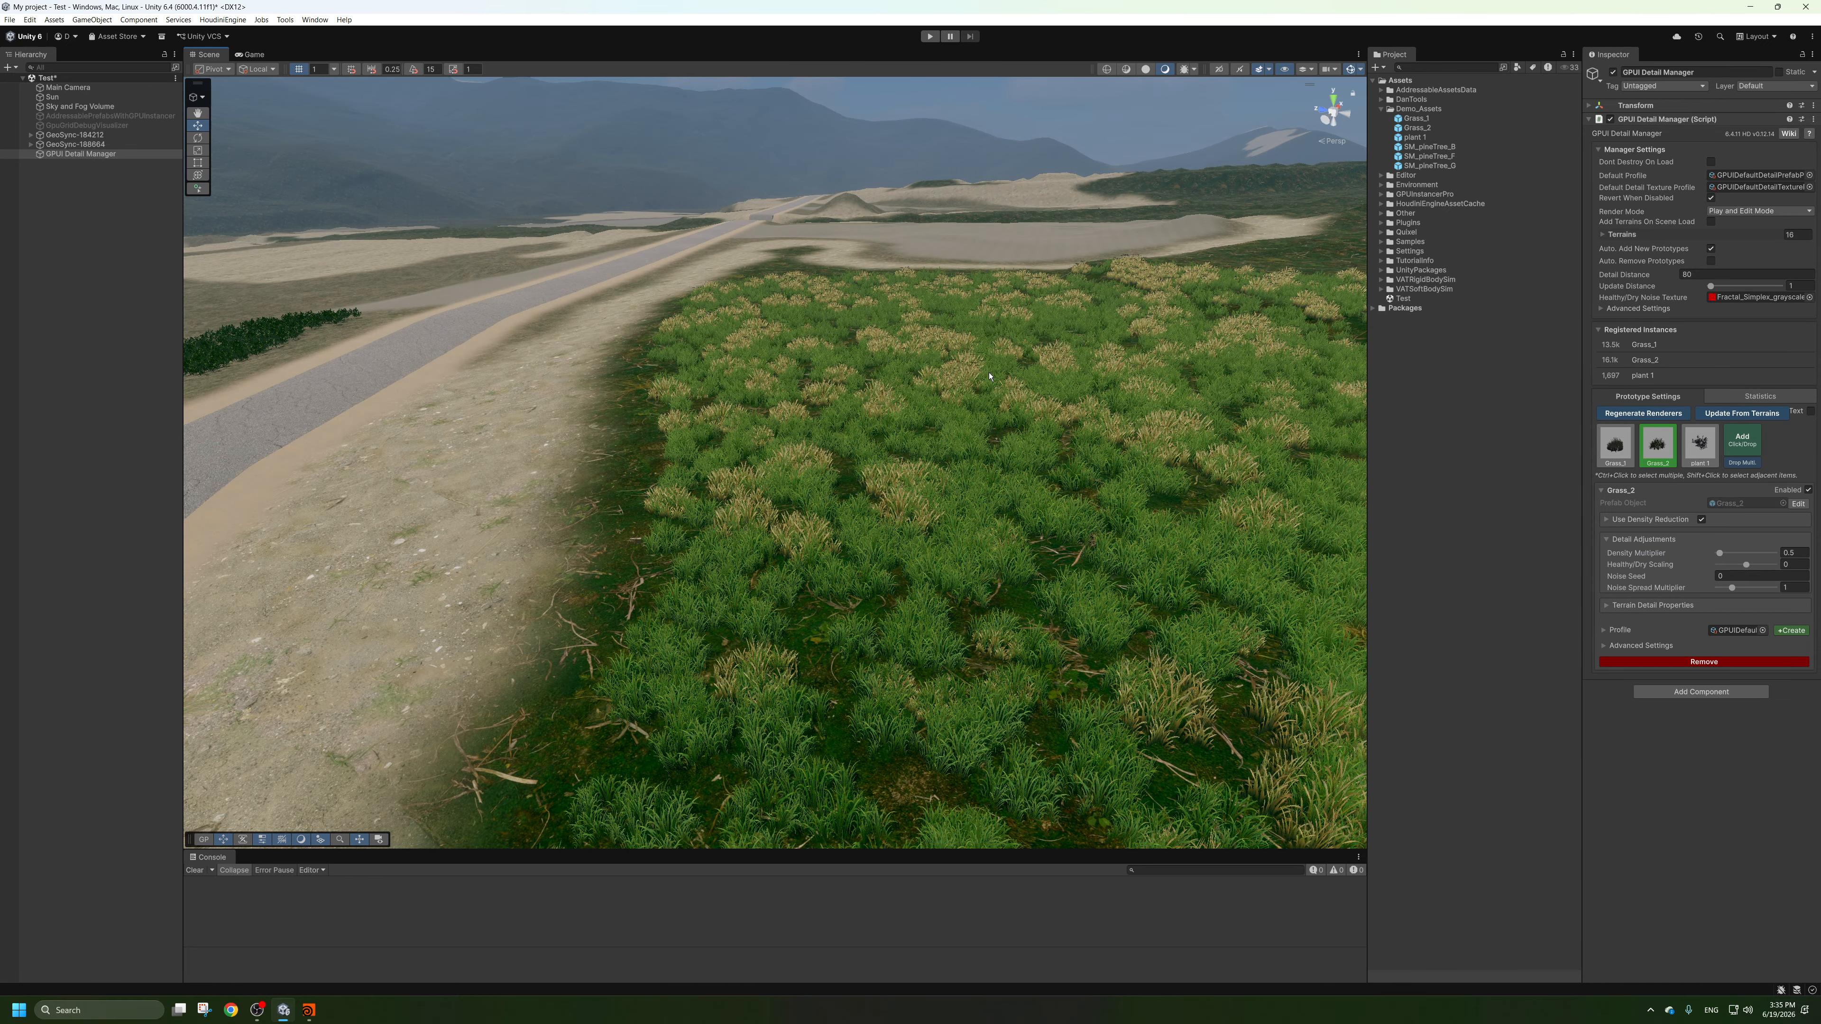
{"action": "right_click_drag", "start_coordinate": [909, 285], "coordinate": [914, 291]}
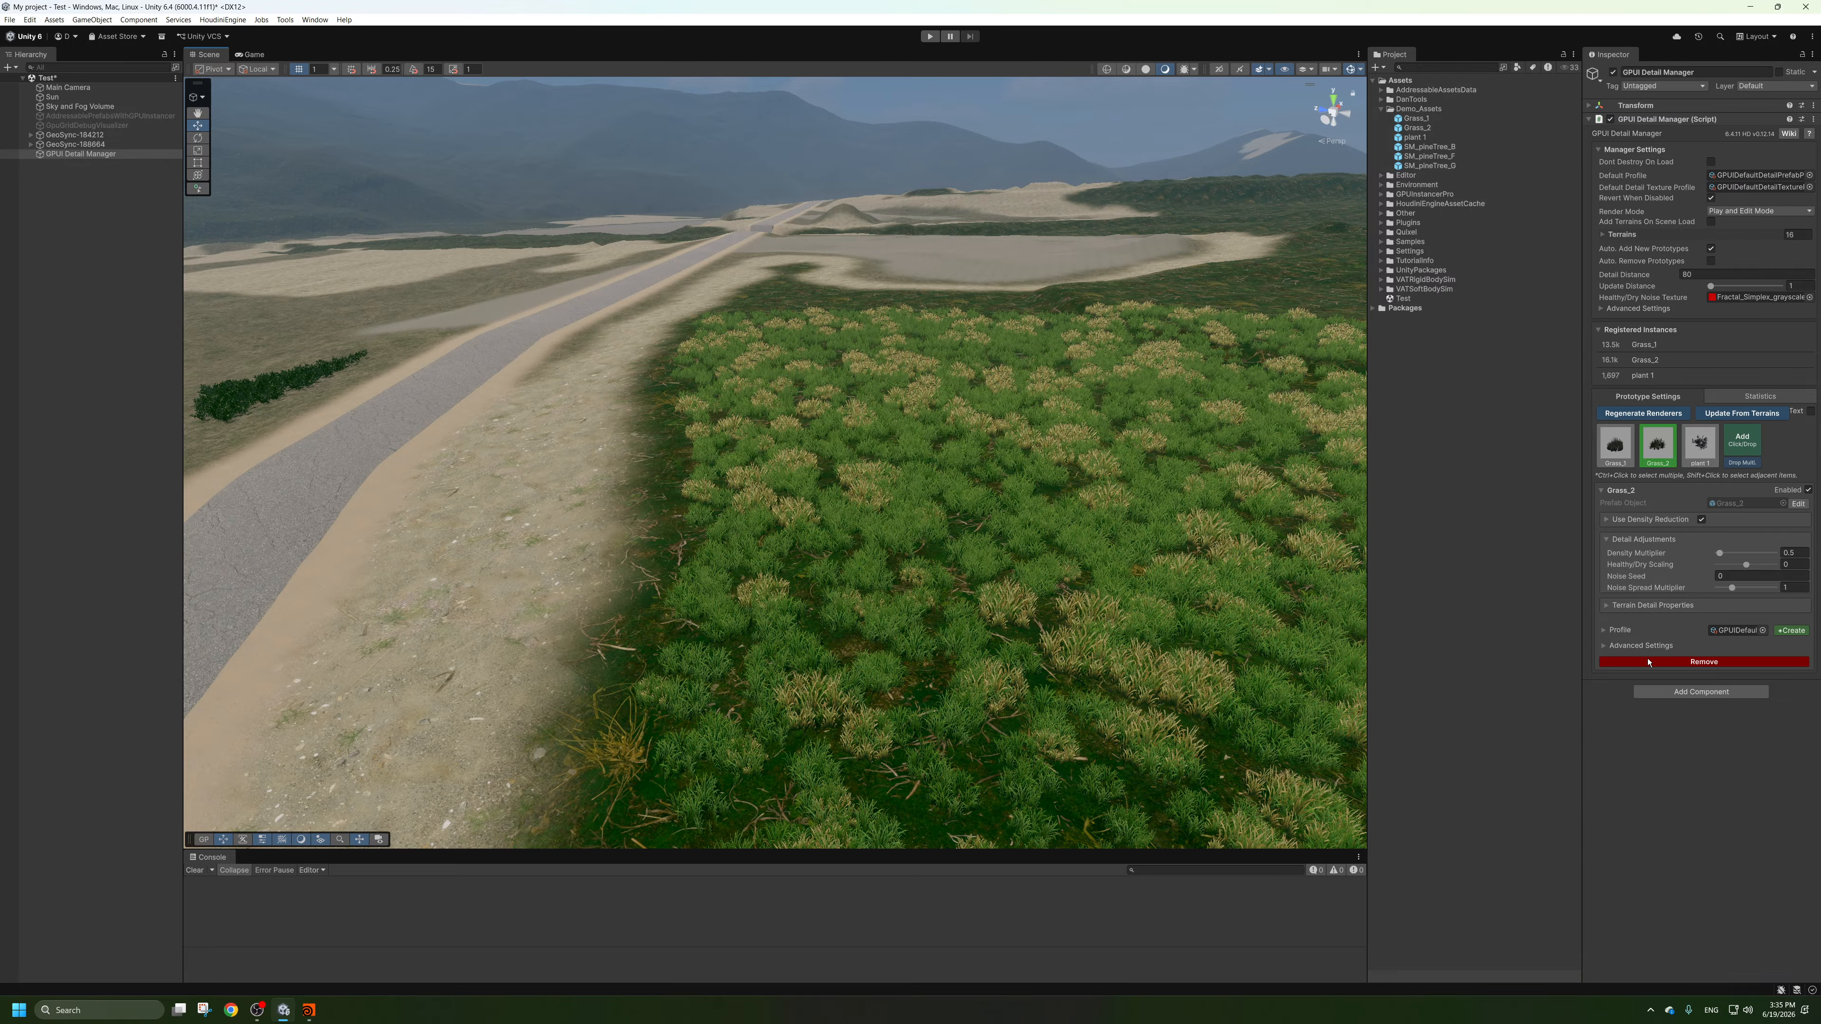
Inspect the GPUIDefaultDetailPrefabProfile assigned to Grass_2, and collapse the packages it is stored in.
{"action": "left_click", "coordinate": [1726, 631]}
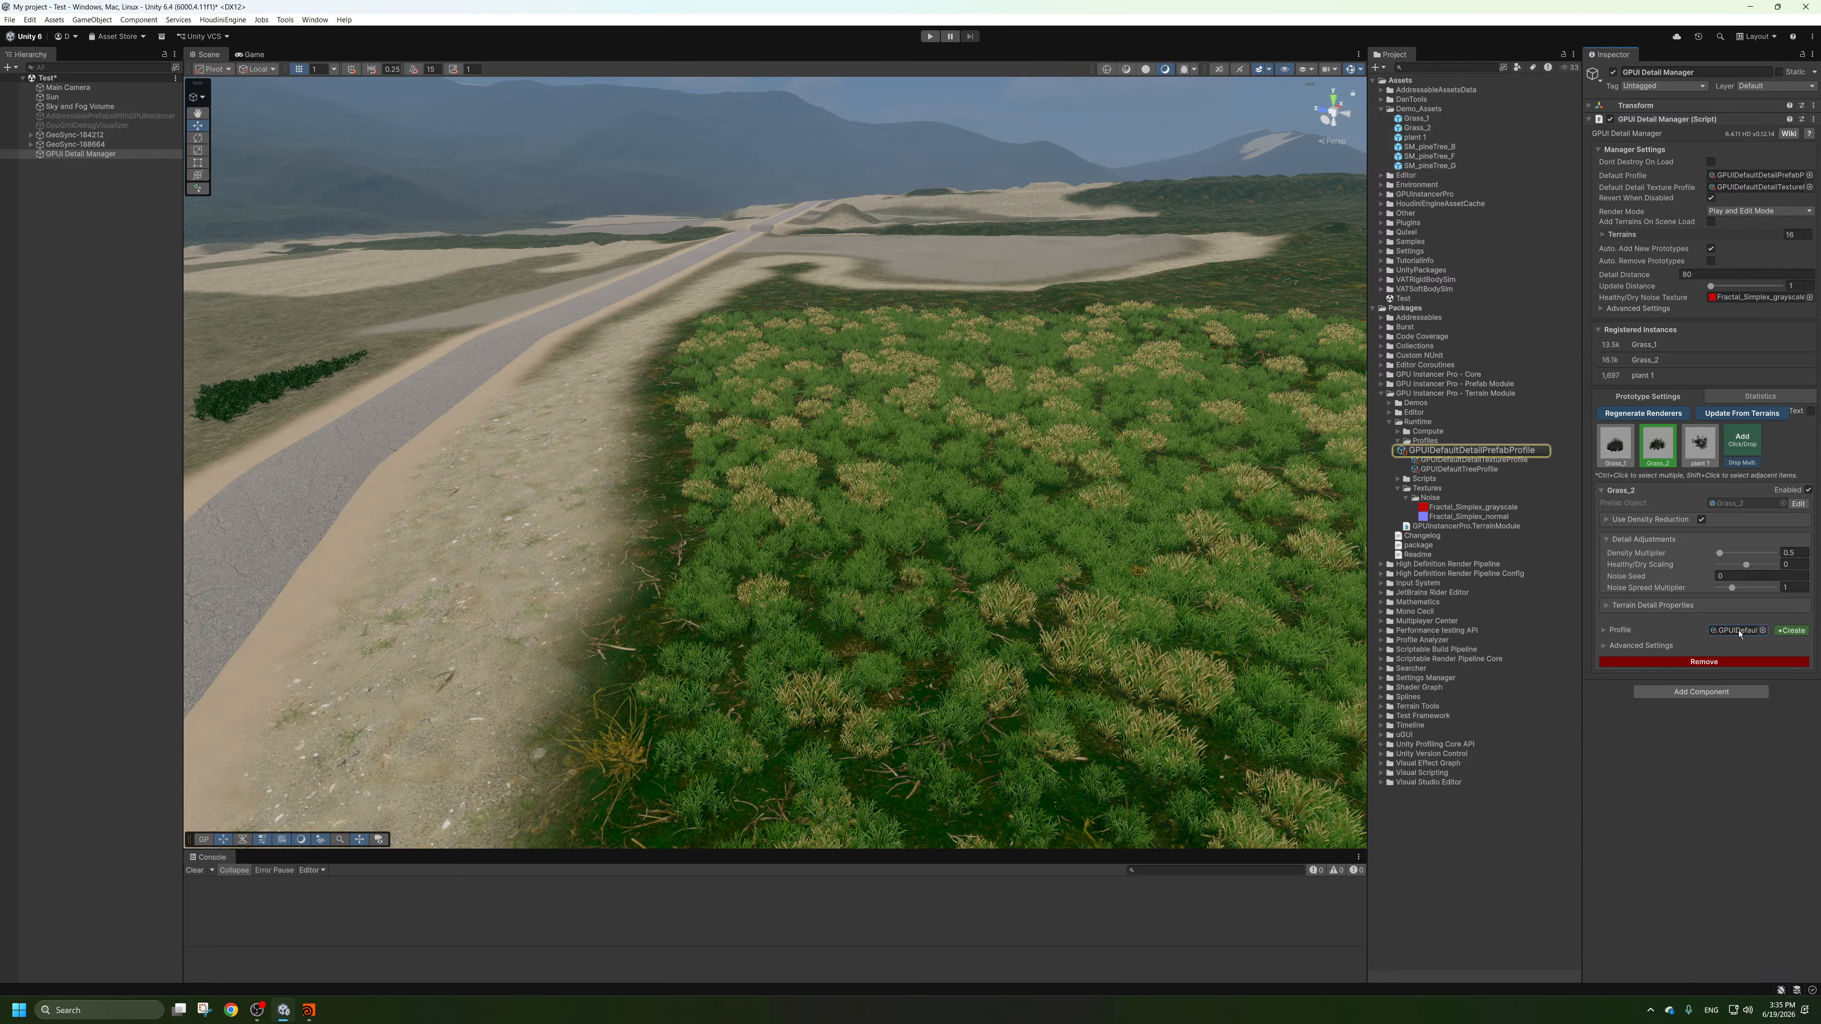
{"action": "left_click", "coordinate": [1468, 451]}
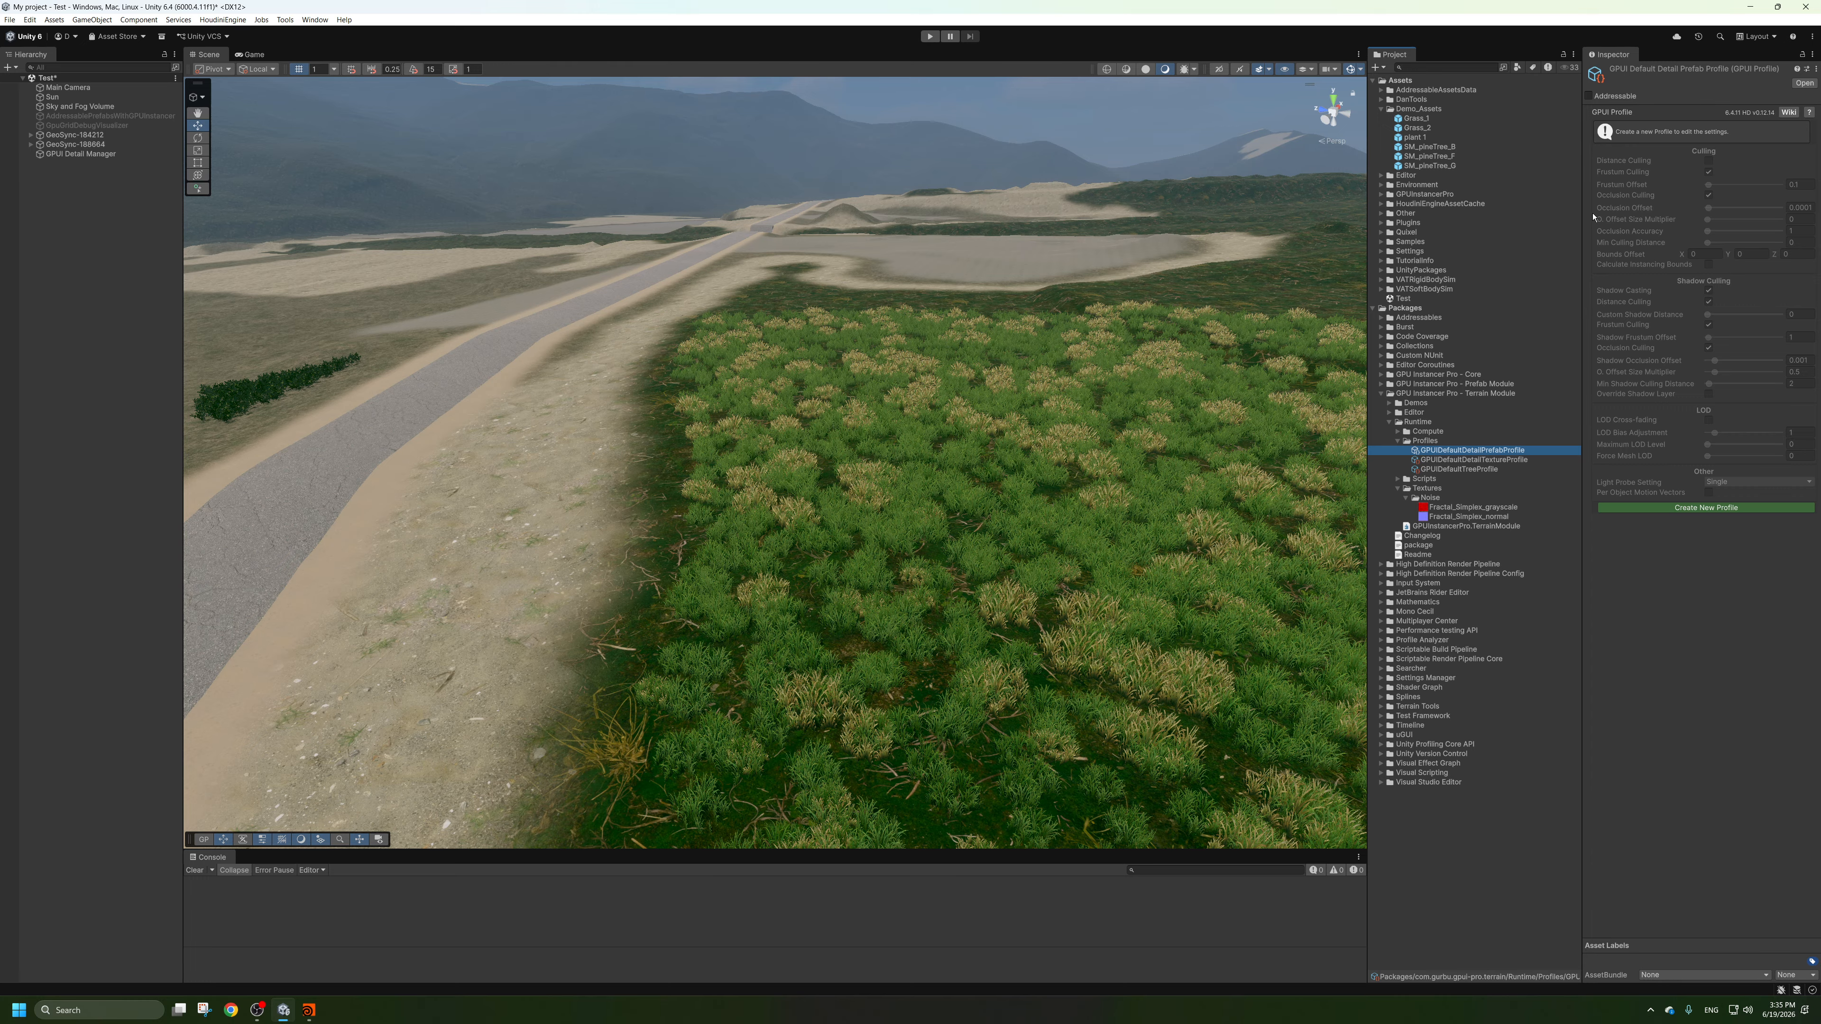
{"action": "left_click", "coordinate": [1381, 393]}
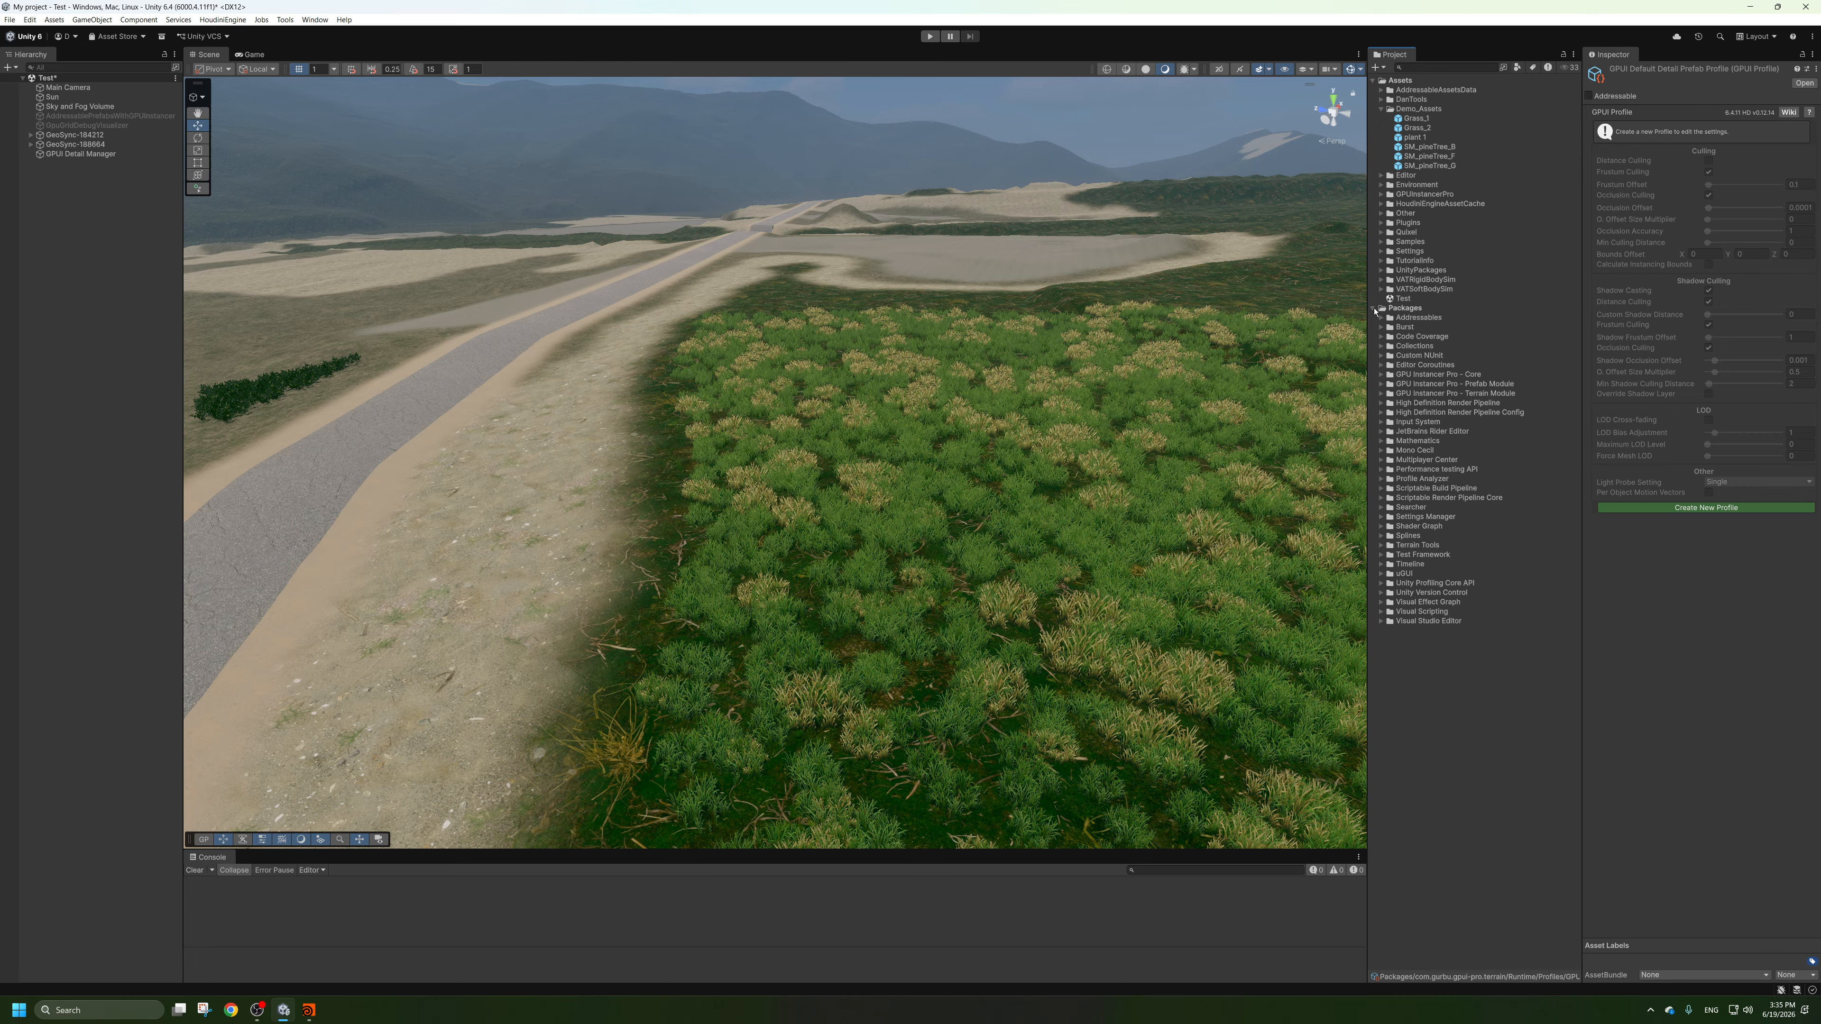
{"action": "left_click", "coordinate": [1374, 308]}
Review the plant 1 prototype's settings in the GPUI Detail Manager and view the plants along the road.
{"action": "right_click_drag", "start_coordinate": [1075, 344], "coordinate": [910, 459], "text": "alt"}
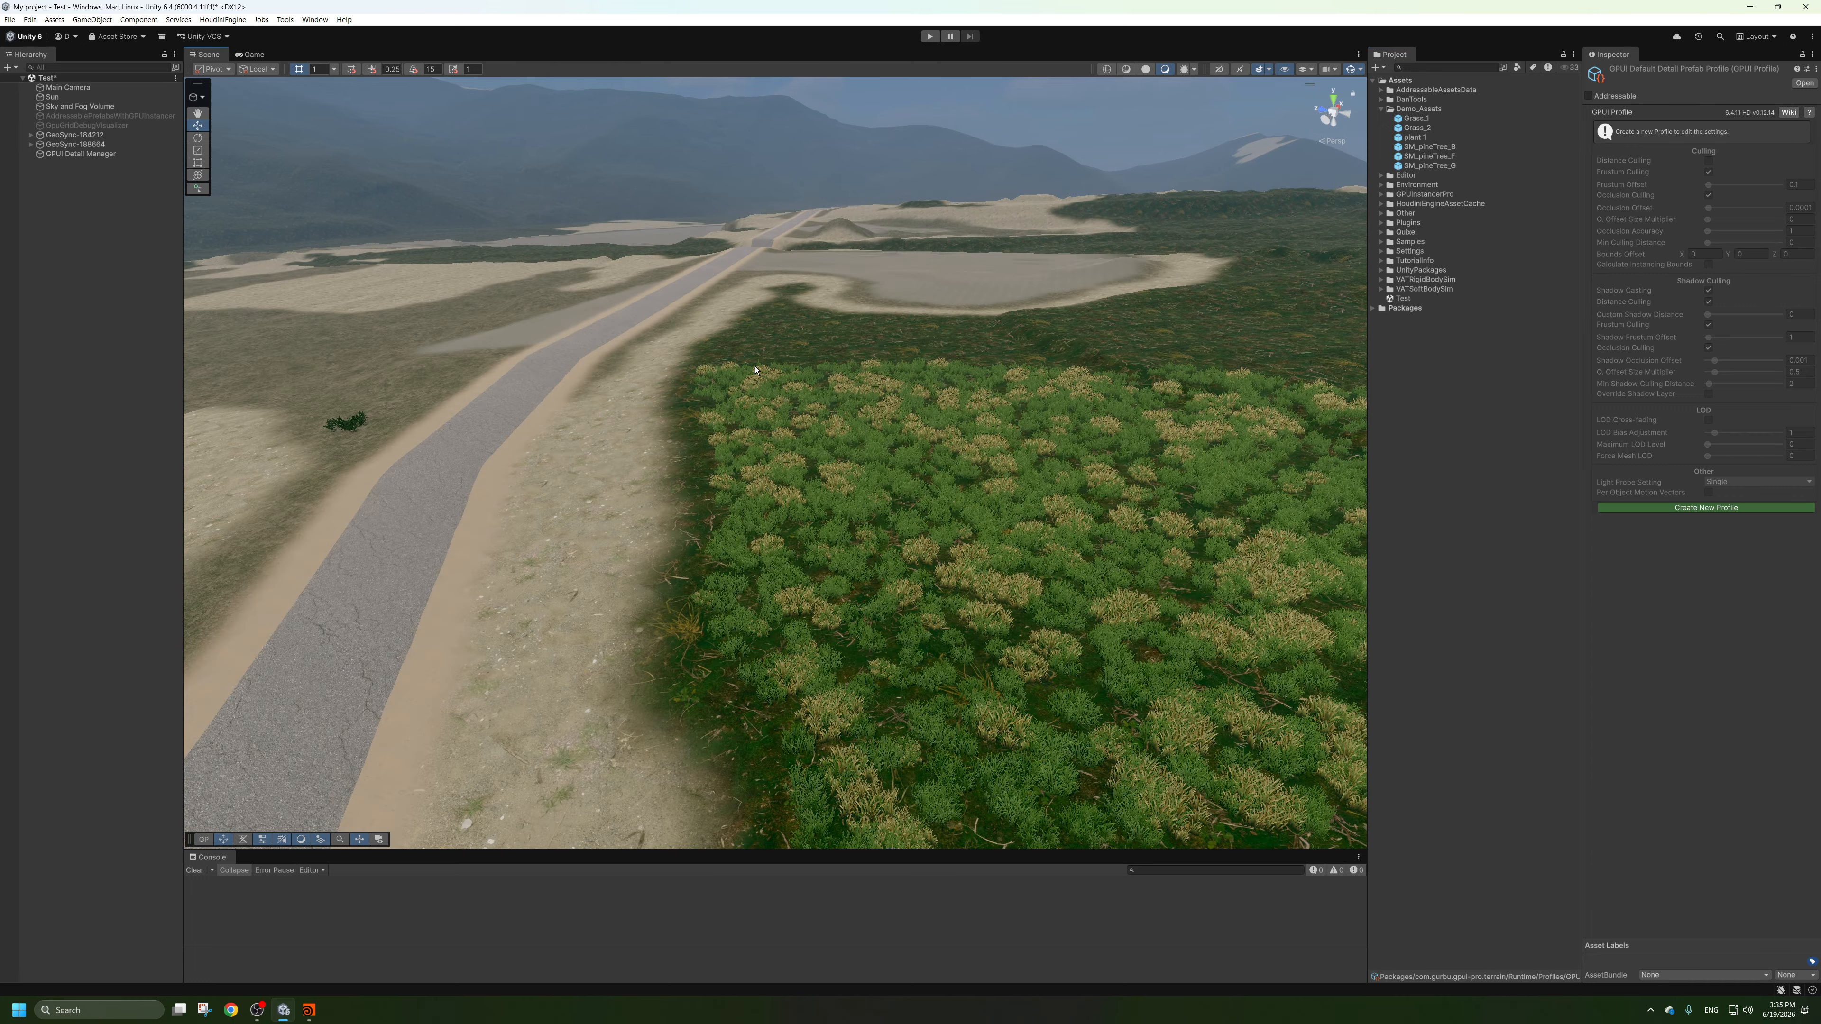
{"action": "middle_click_drag", "start_coordinate": [911, 459], "coordinate": [1004, 402], "text": "alt"}
{"action": "left_click_drag", "start_coordinate": [1004, 401], "coordinate": [932, 359], "text": "alt"}
{"action": "right_click_drag", "start_coordinate": [932, 358], "coordinate": [1004, 488], "text": "alt"}
{"action": "left_click", "coordinate": [80, 154]}
{"action": "middle_click_drag", "start_coordinate": [1003, 488], "coordinate": [1078, 536], "text": "alt"}
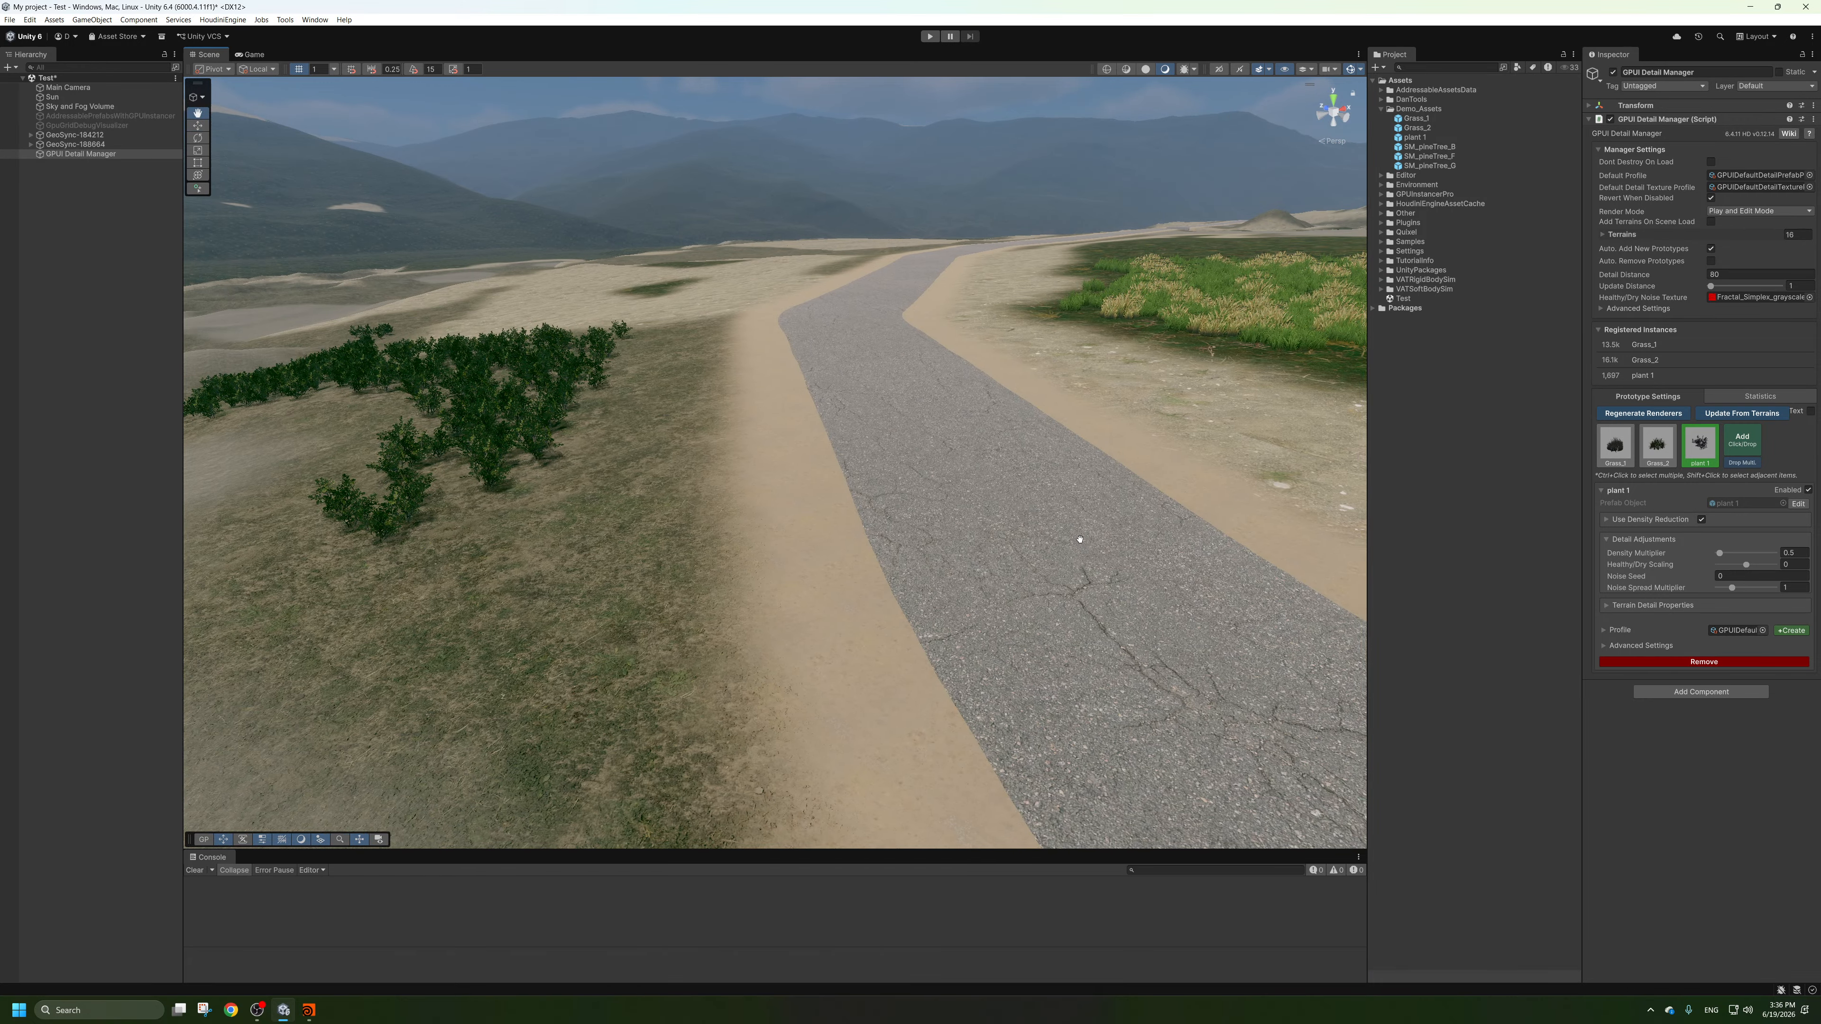
Examine the rendered grass and plant coverage from above, close to the ground and along the road.
{"action": "left_click_drag", "start_coordinate": [1078, 537], "coordinate": [1039, 531], "text": "alt"}
{"action": "right_click_drag", "start_coordinate": [1039, 531], "coordinate": [968, 585], "text": "alt"}
{"action": "left_click_drag", "start_coordinate": [968, 584], "coordinate": [662, 573], "text": "alt"}
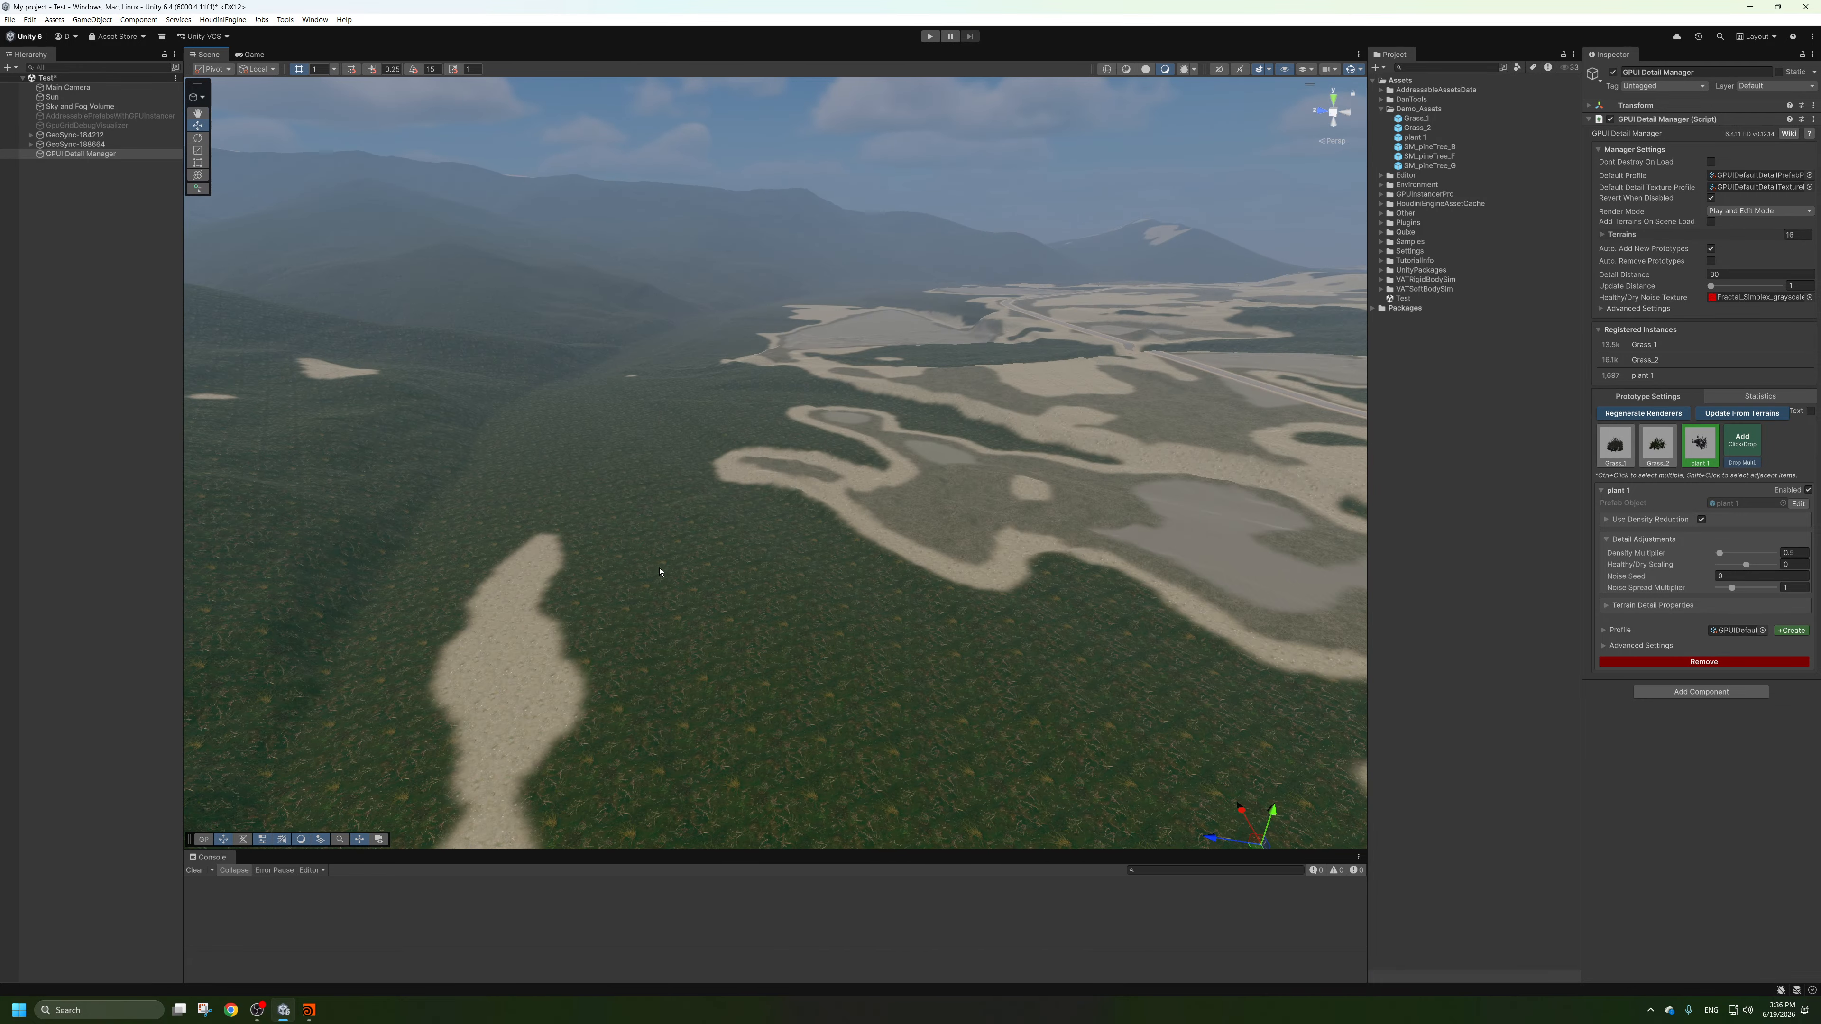
{"action": "right_click_drag", "start_coordinate": [662, 574], "coordinate": [1203, 488], "text": "alt"}
{"action": "left_click_drag", "start_coordinate": [1203, 488], "coordinate": [1273, 480], "text": "alt"}
{"action": "scroll", "coordinate": [1272, 479], "scroll_direction": "down", "scroll_amount": 5, "text": "alt"}
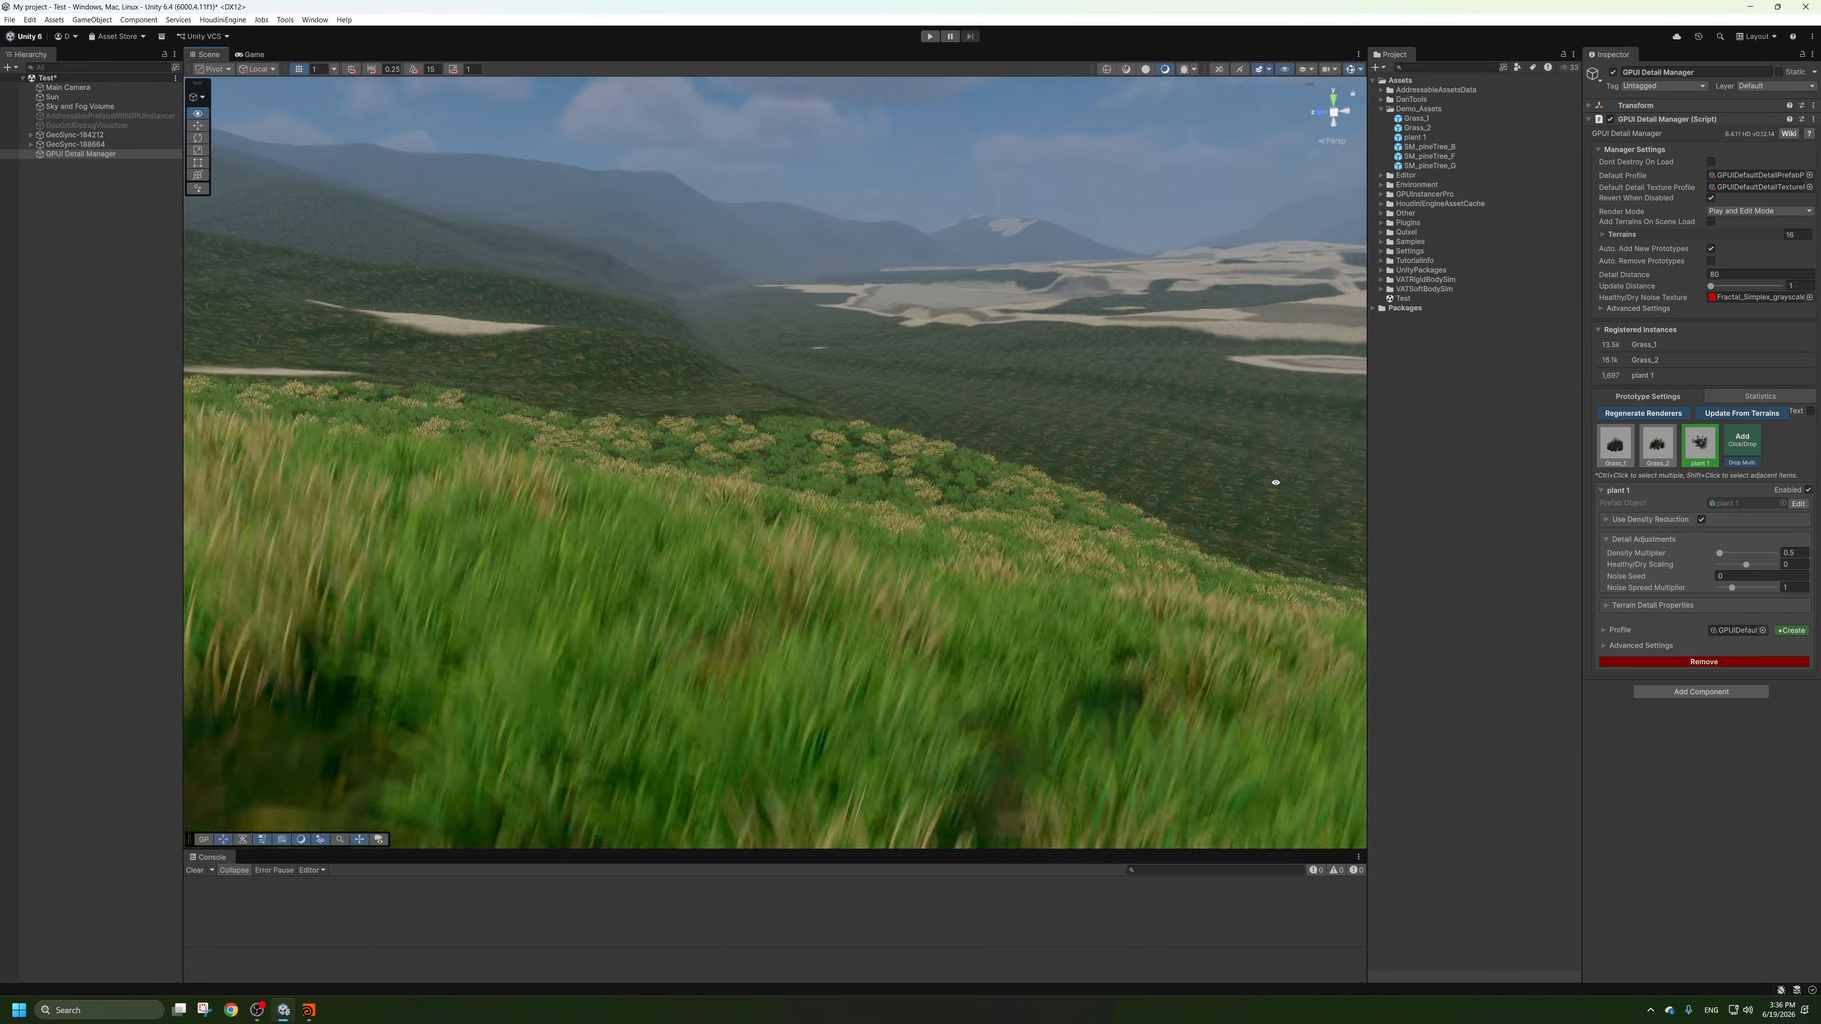
{"action": "scroll", "coordinate": [1273, 481], "scroll_direction": "up", "scroll_amount": 3, "text": "alt"}
{"action": "right_click_drag", "start_coordinate": [1275, 482], "coordinate": [601, 634], "text": "alt"}
{"action": "left_click_drag", "start_coordinate": [601, 634], "coordinate": [750, 631], "text": "alt"}
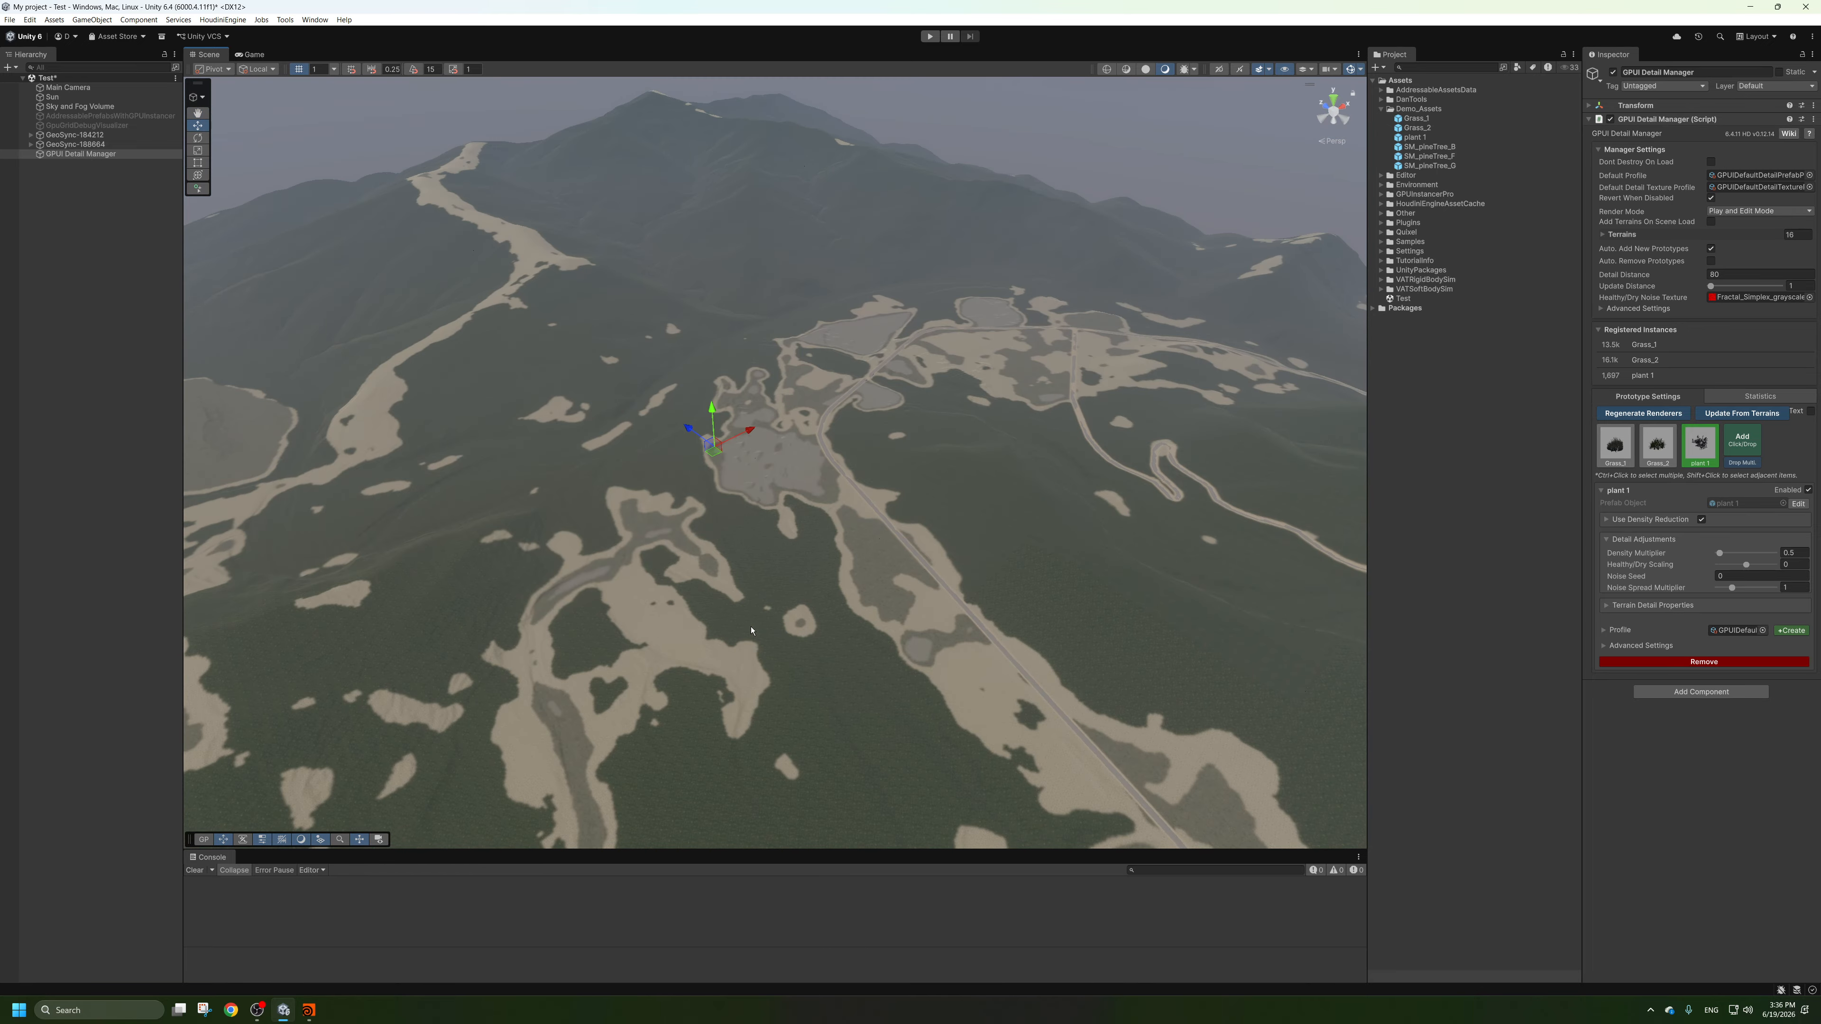
{"action": "right_click_drag", "start_coordinate": [750, 630], "coordinate": [1171, 545], "text": "alt"}
{"action": "left_click_drag", "start_coordinate": [1171, 546], "coordinate": [727, 380], "text": "alt"}
{"action": "right_click_drag", "start_coordinate": [727, 380], "coordinate": [1140, 448], "text": "alt"}
{"action": "middle_click_drag", "start_coordinate": [1140, 448], "coordinate": [1265, 505], "text": "alt"}
{"action": "right_click_drag", "start_coordinate": [1265, 506], "coordinate": [1402, 476], "text": "alt"}
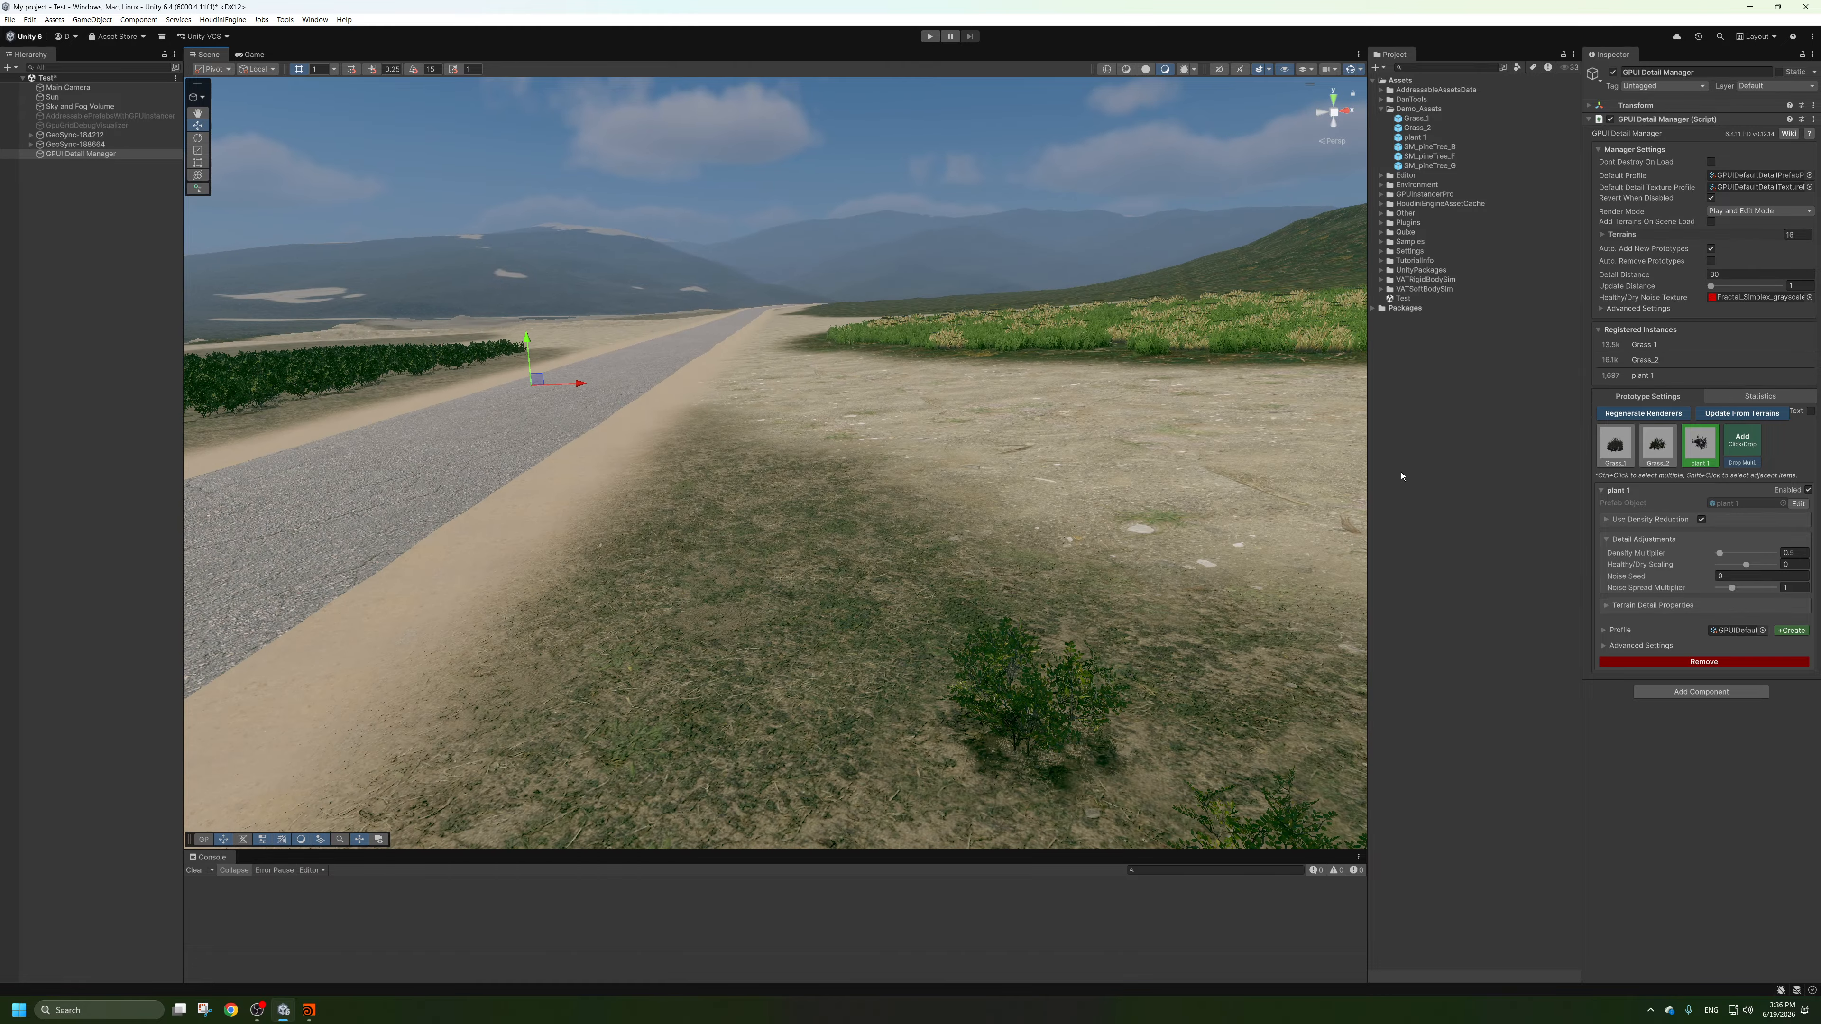
{"action": "left_click", "coordinate": [1476, 453]}
{"action": "middle_click_drag", "start_coordinate": [923, 358], "coordinate": [1007, 369], "text": "alt"}
{"action": "right_click_drag", "start_coordinate": [1008, 369], "coordinate": [1054, 366], "text": "alt"}
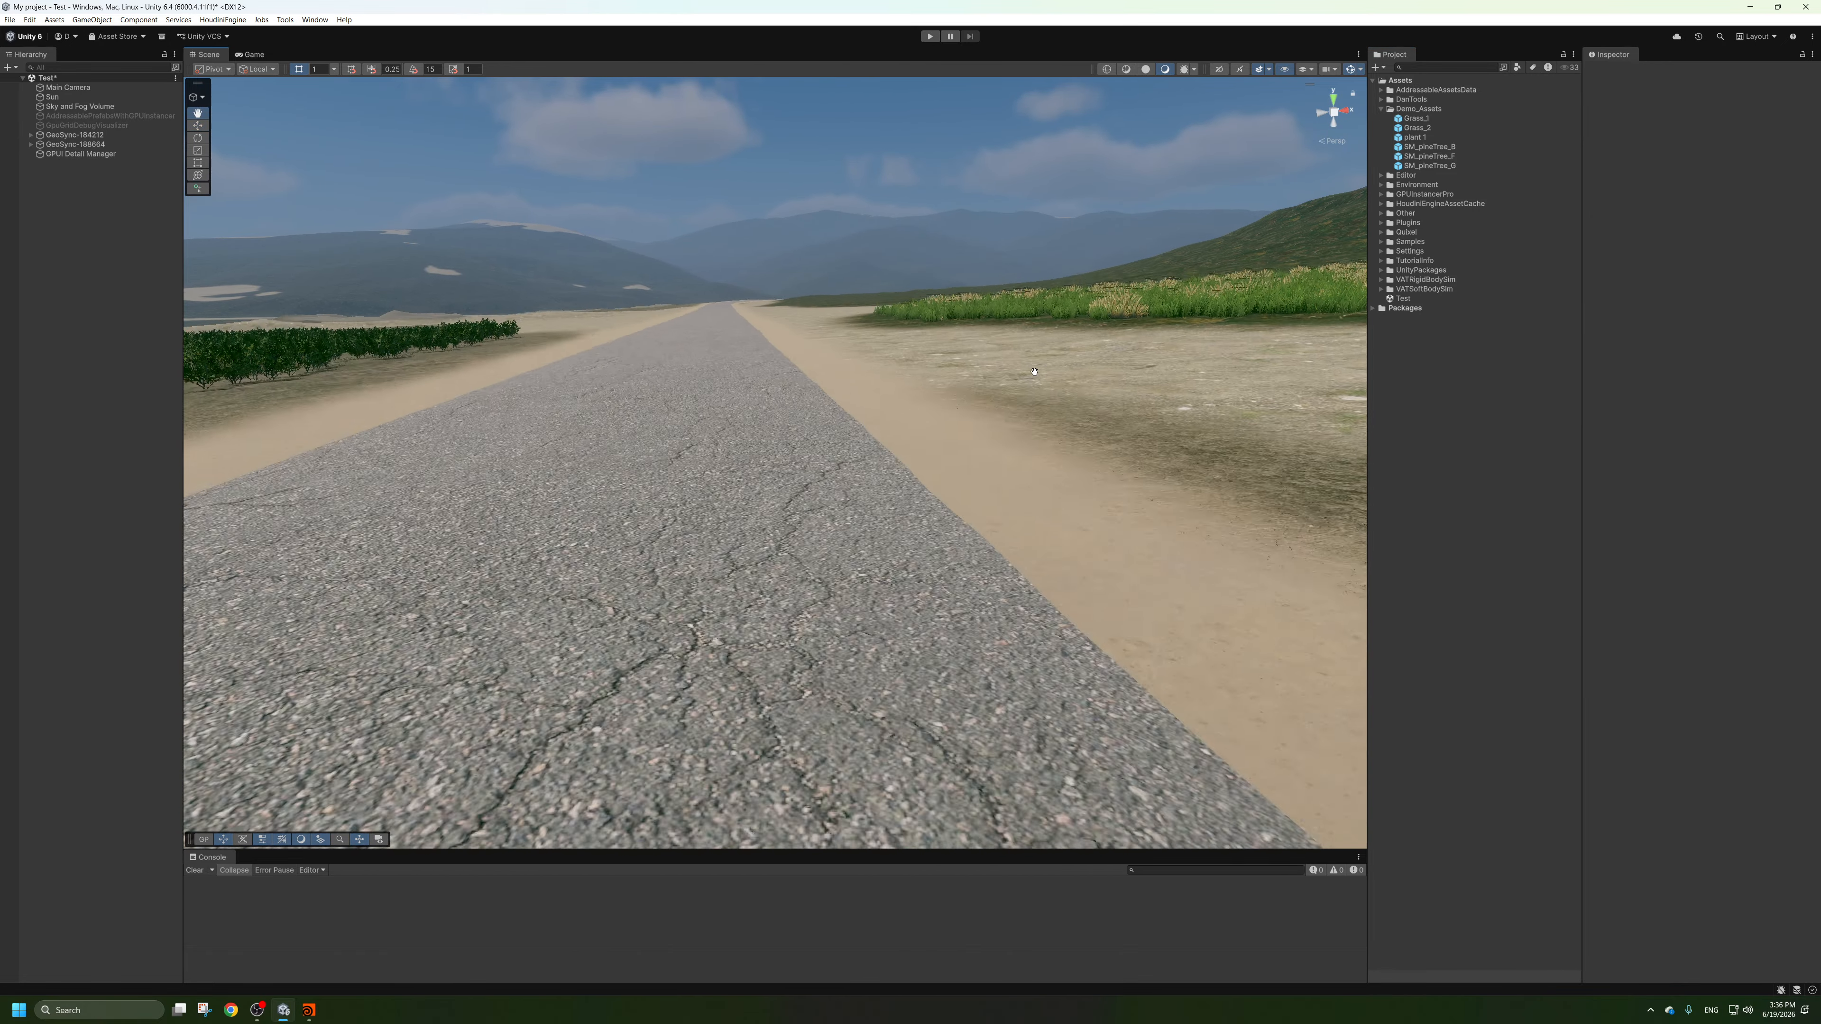
{"action": "middle_click_drag", "start_coordinate": [1054, 366], "coordinate": [1033, 451], "text": "alt"}
{"action": "left_click_drag", "start_coordinate": [1032, 452], "coordinate": [1049, 434], "text": "alt"}
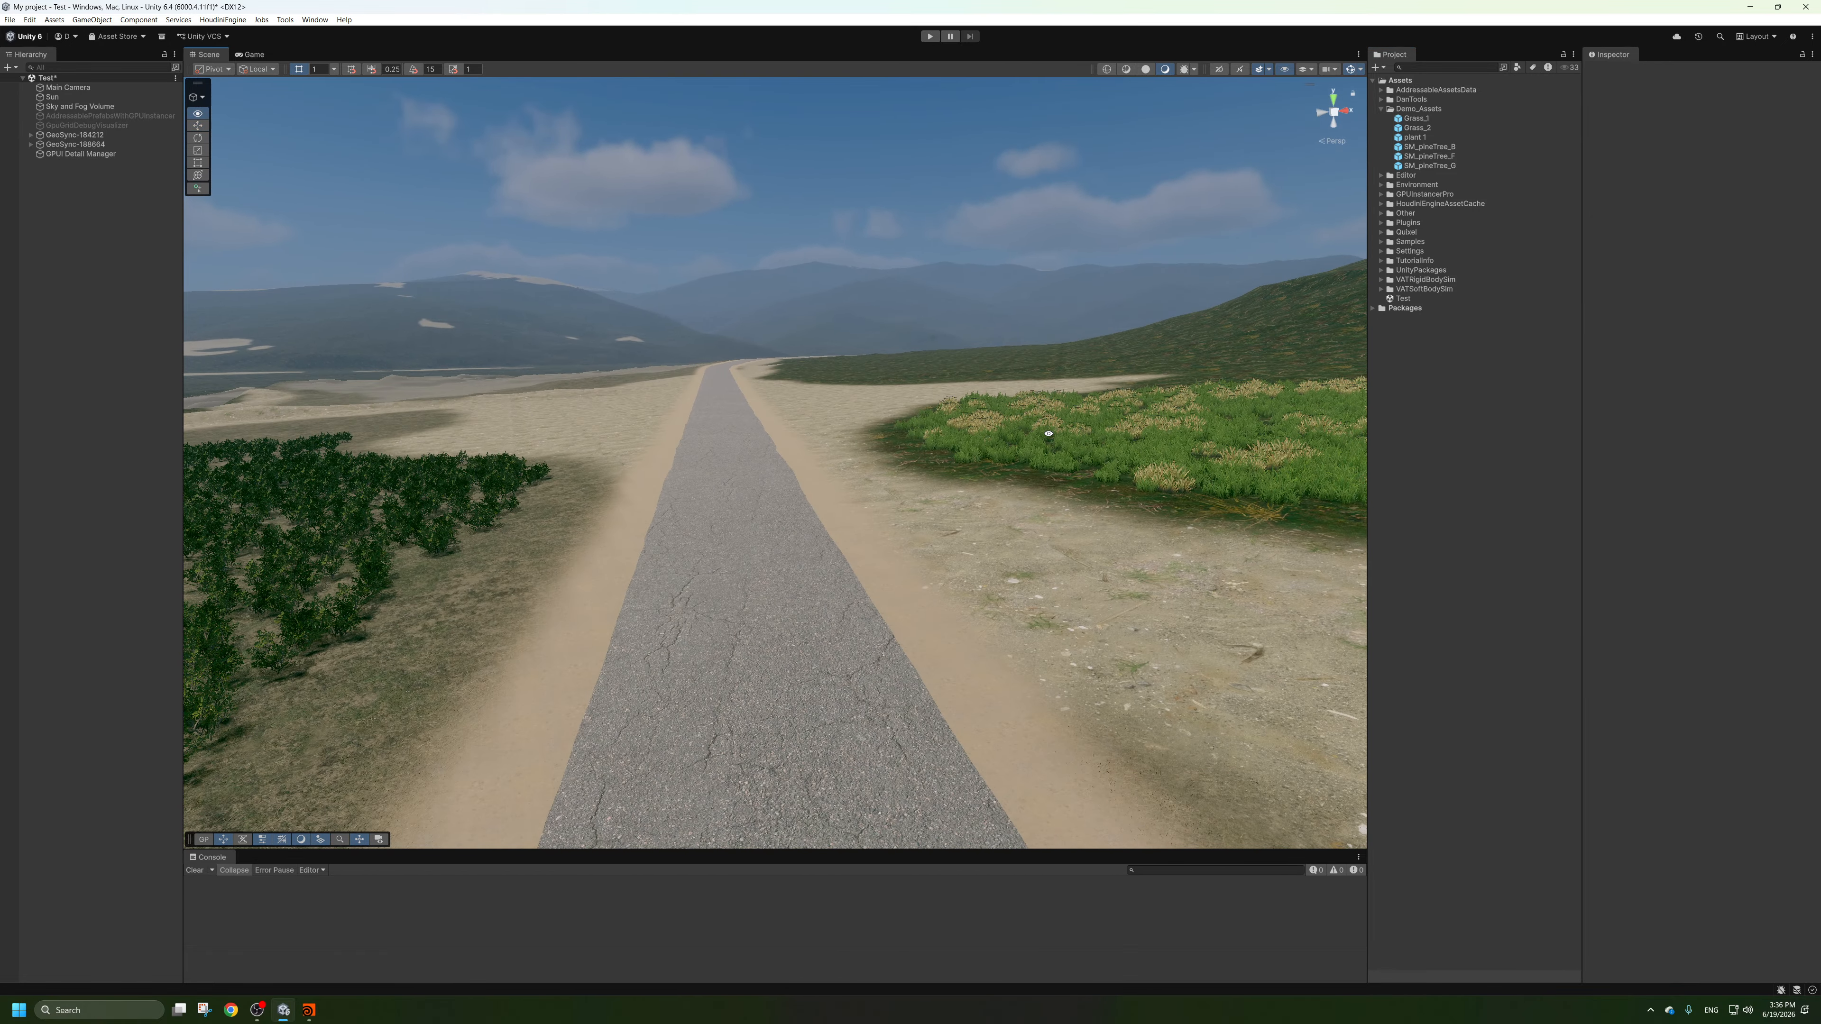
Review the Sun light's general and shadow settings.
{"action": "left_click", "coordinate": [52, 96]}
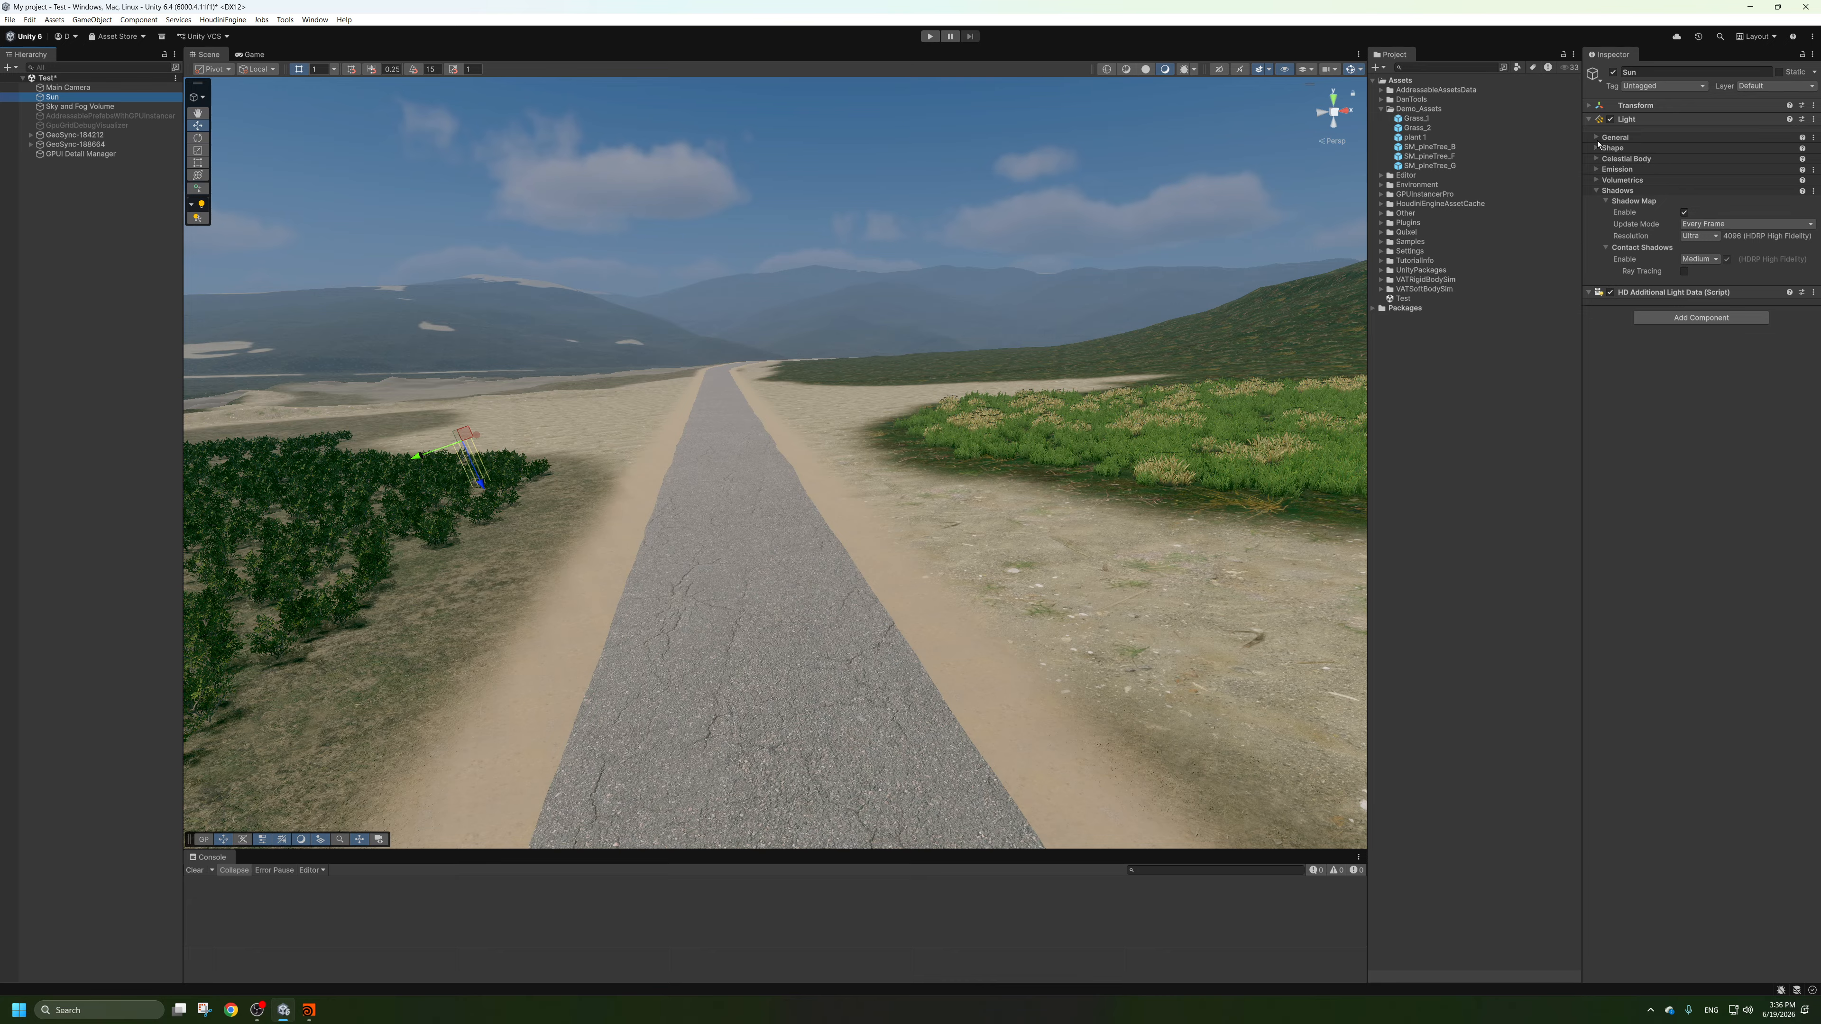
{"action": "left_click", "coordinate": [1596, 192]}
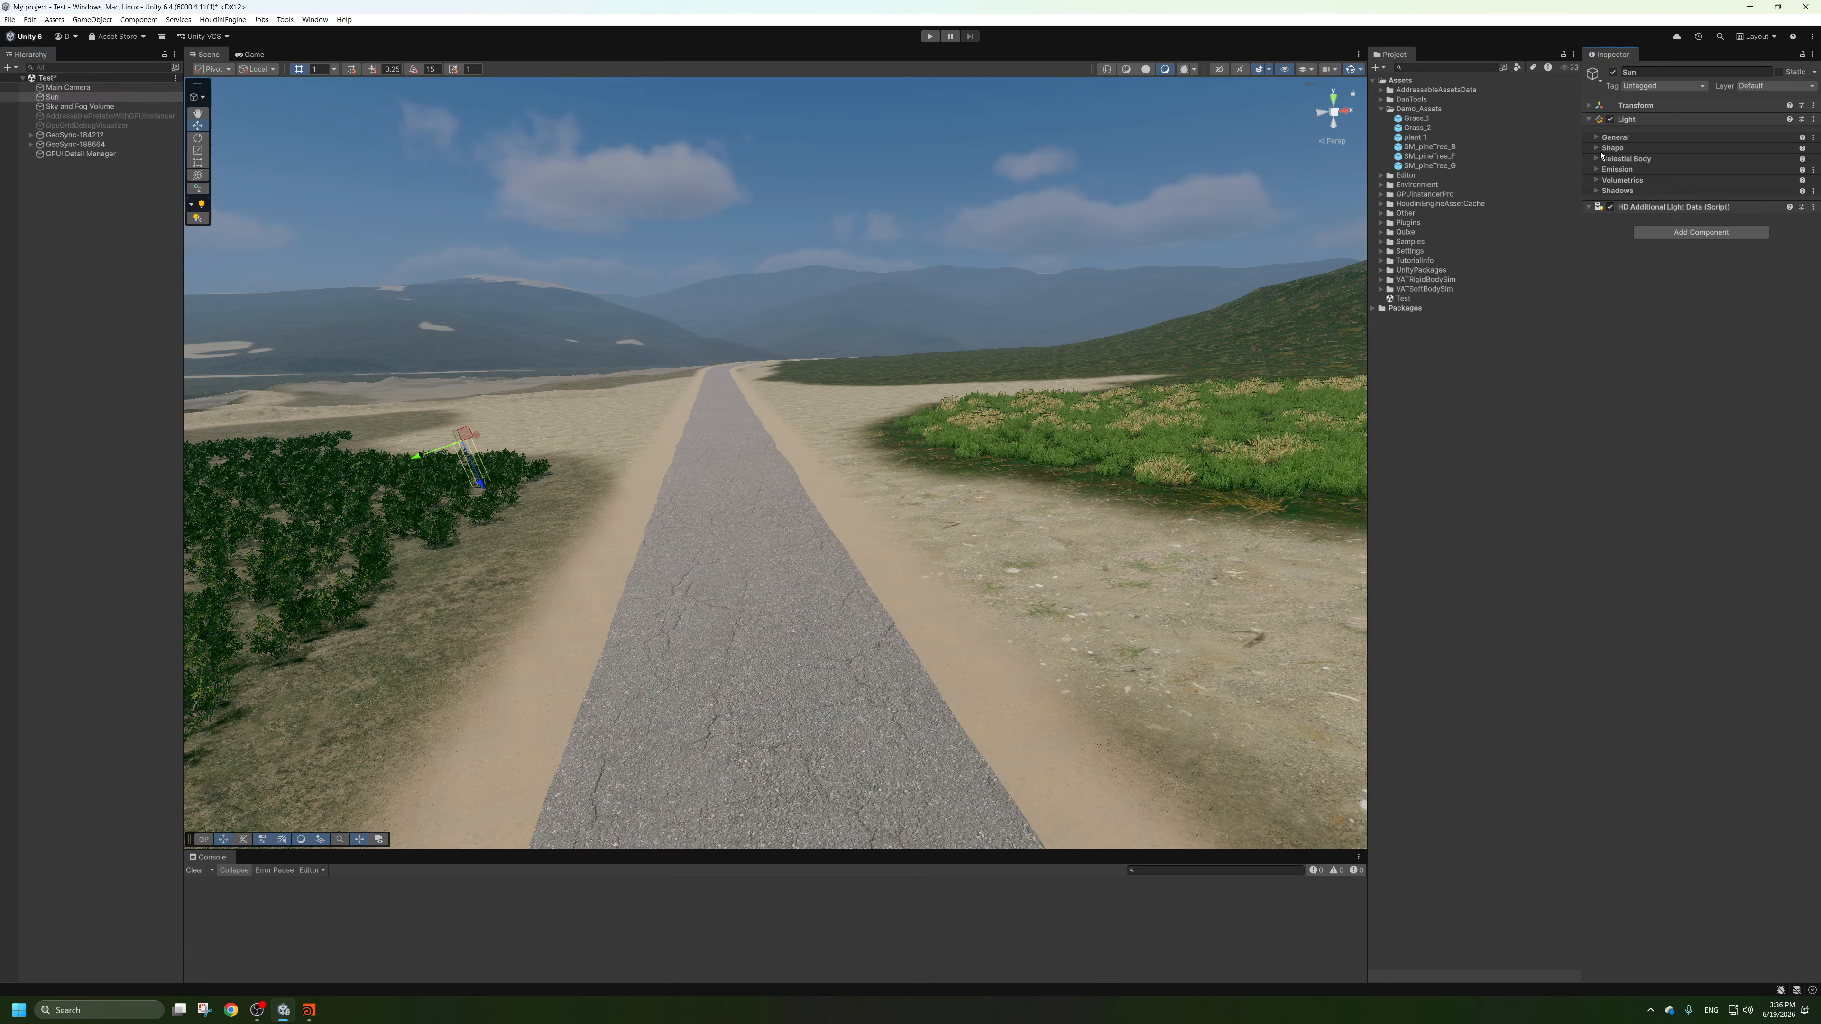
{"action": "left_click", "coordinate": [1595, 137]}
{"action": "left_click", "coordinate": [1596, 137]}
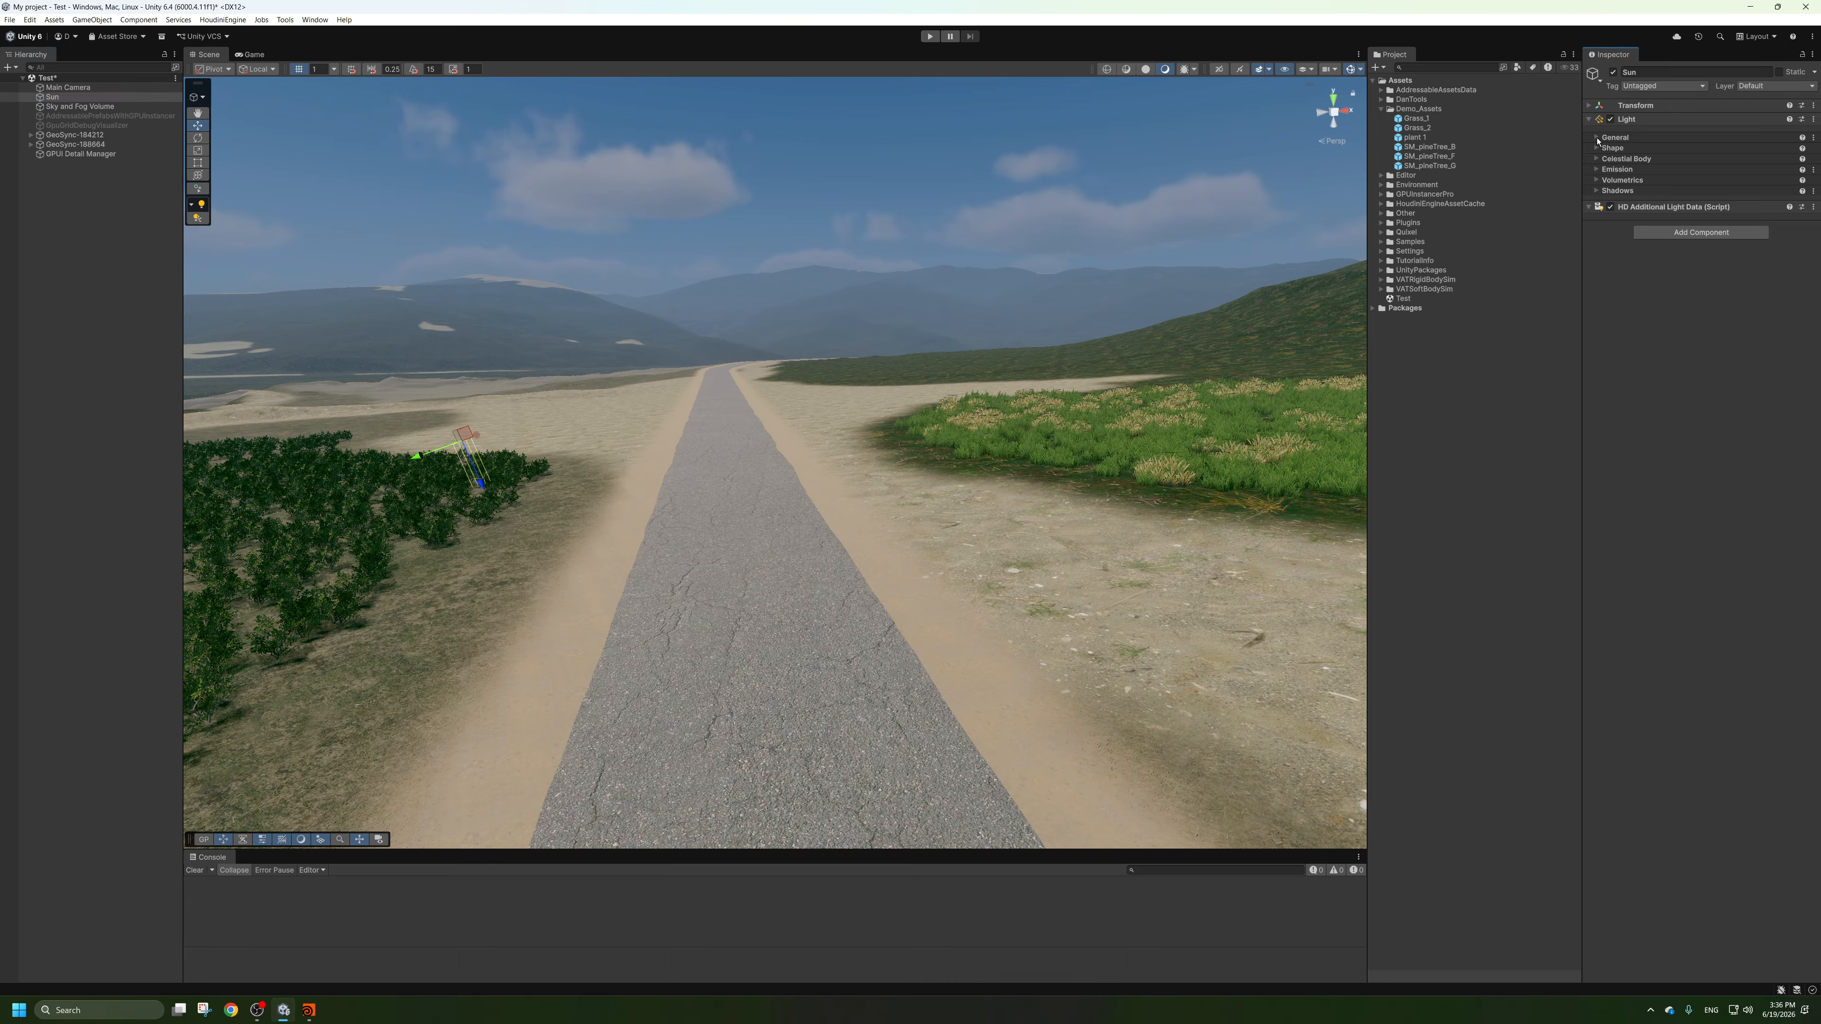
{"action": "left_click", "coordinate": [68, 106]}
{"action": "left_click", "coordinate": [58, 98]}
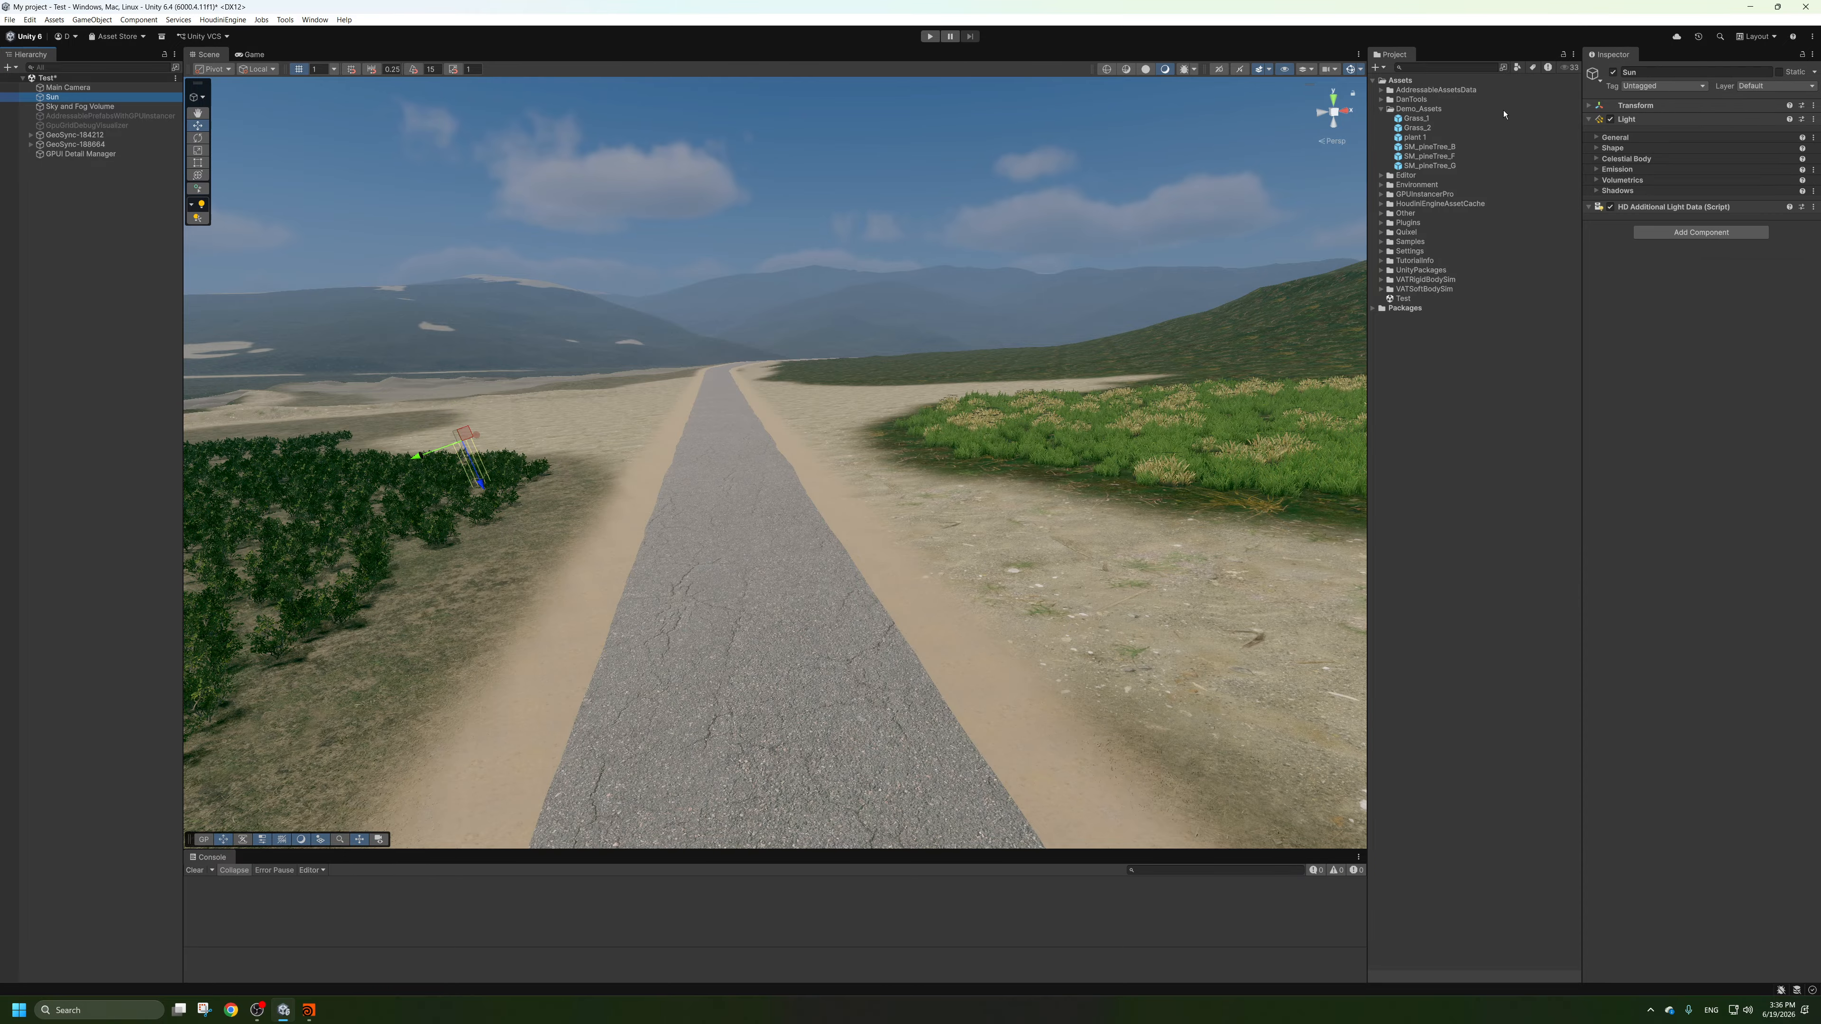
{"action": "left_click", "coordinate": [1596, 137]}
{"action": "left_click", "coordinate": [1597, 137]}
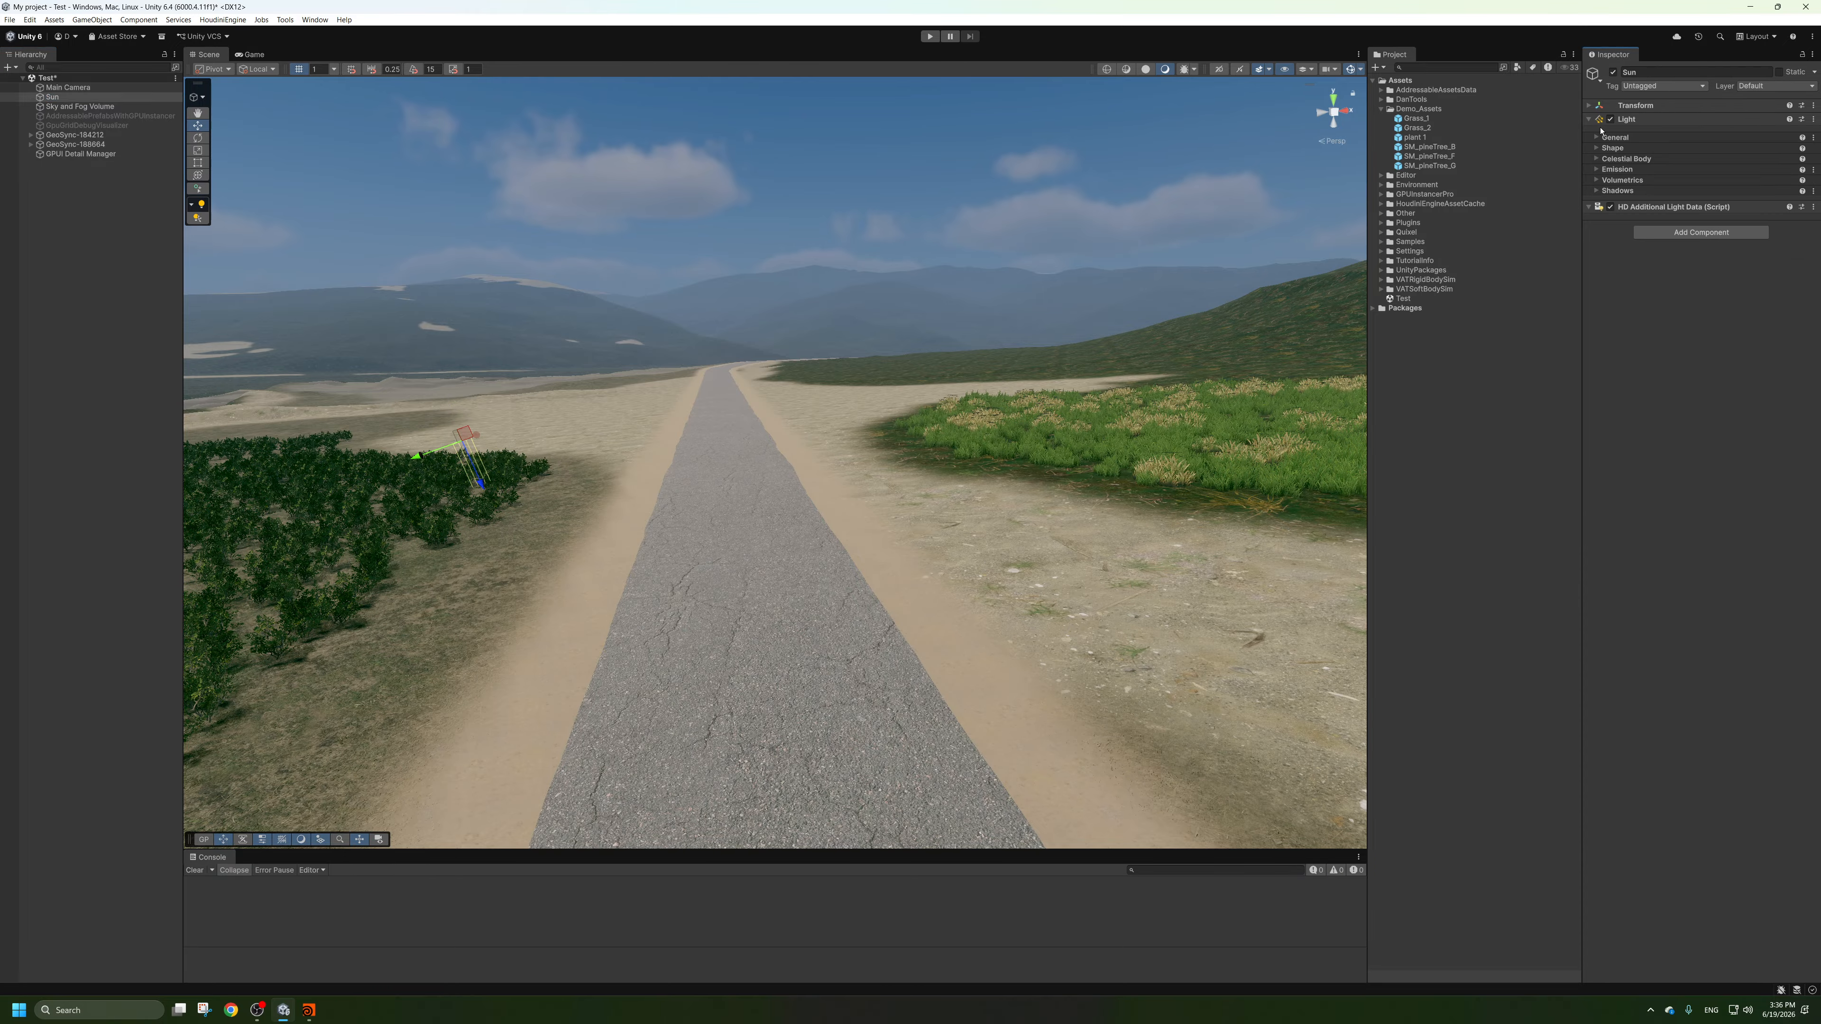
Rotate the Sun light to change the direction of the scene lighting, and deselect it.
{"action": "left_click", "coordinate": [1588, 106]}
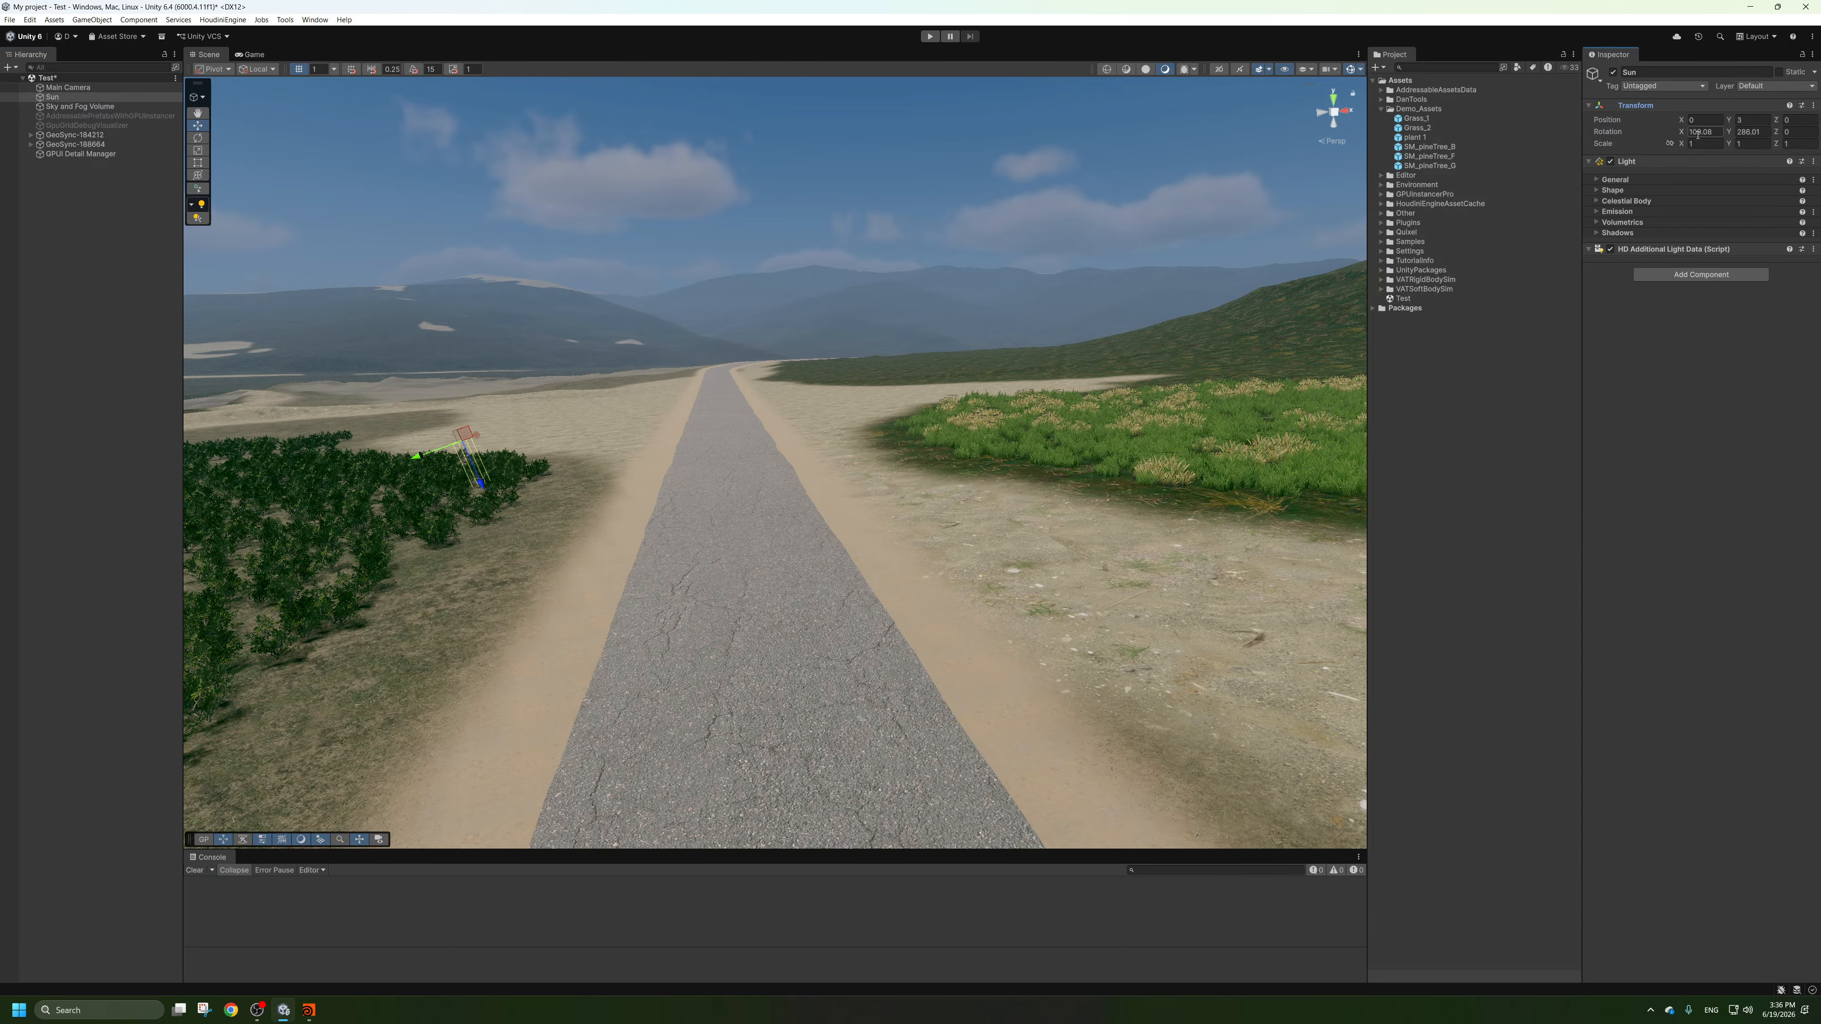
{"action": "left_click_drag", "start_coordinate": [1729, 133], "coordinate": [800, 348]}
{"action": "left_click_drag", "start_coordinate": [1597, 132], "coordinate": [1671, 204]}
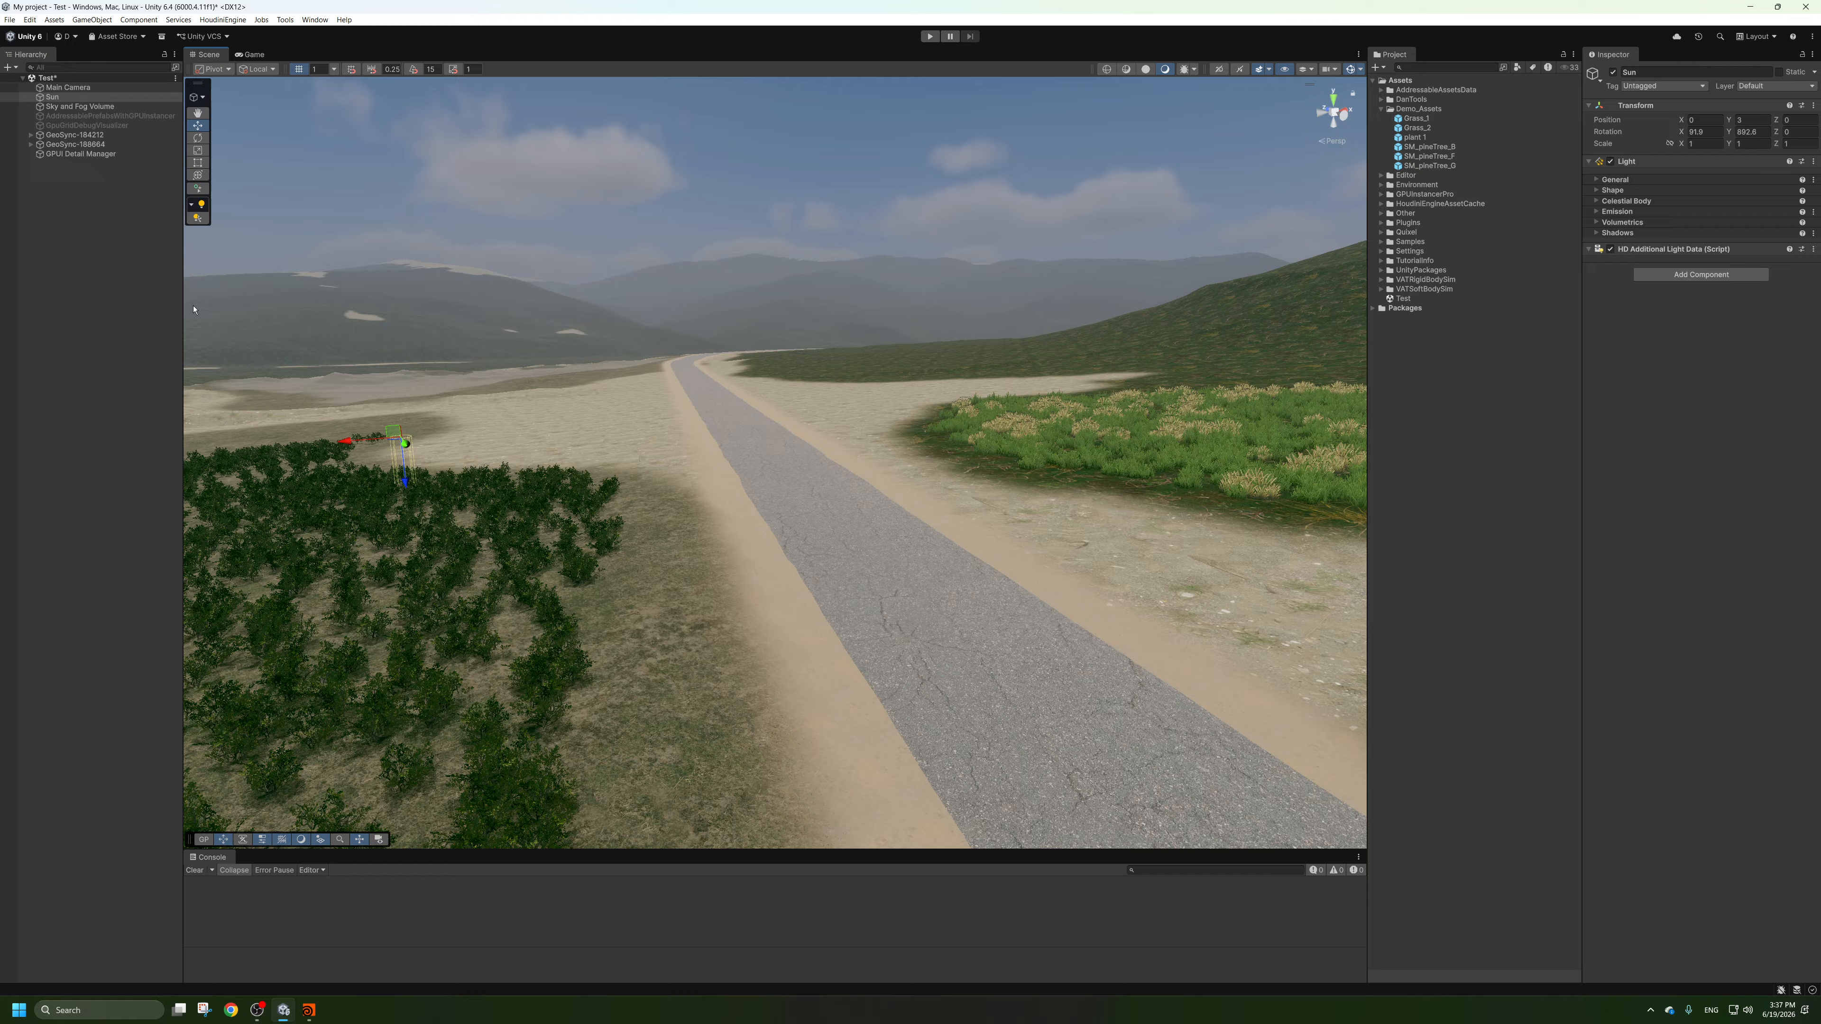
{"action": "left_click", "coordinate": [135, 244]}
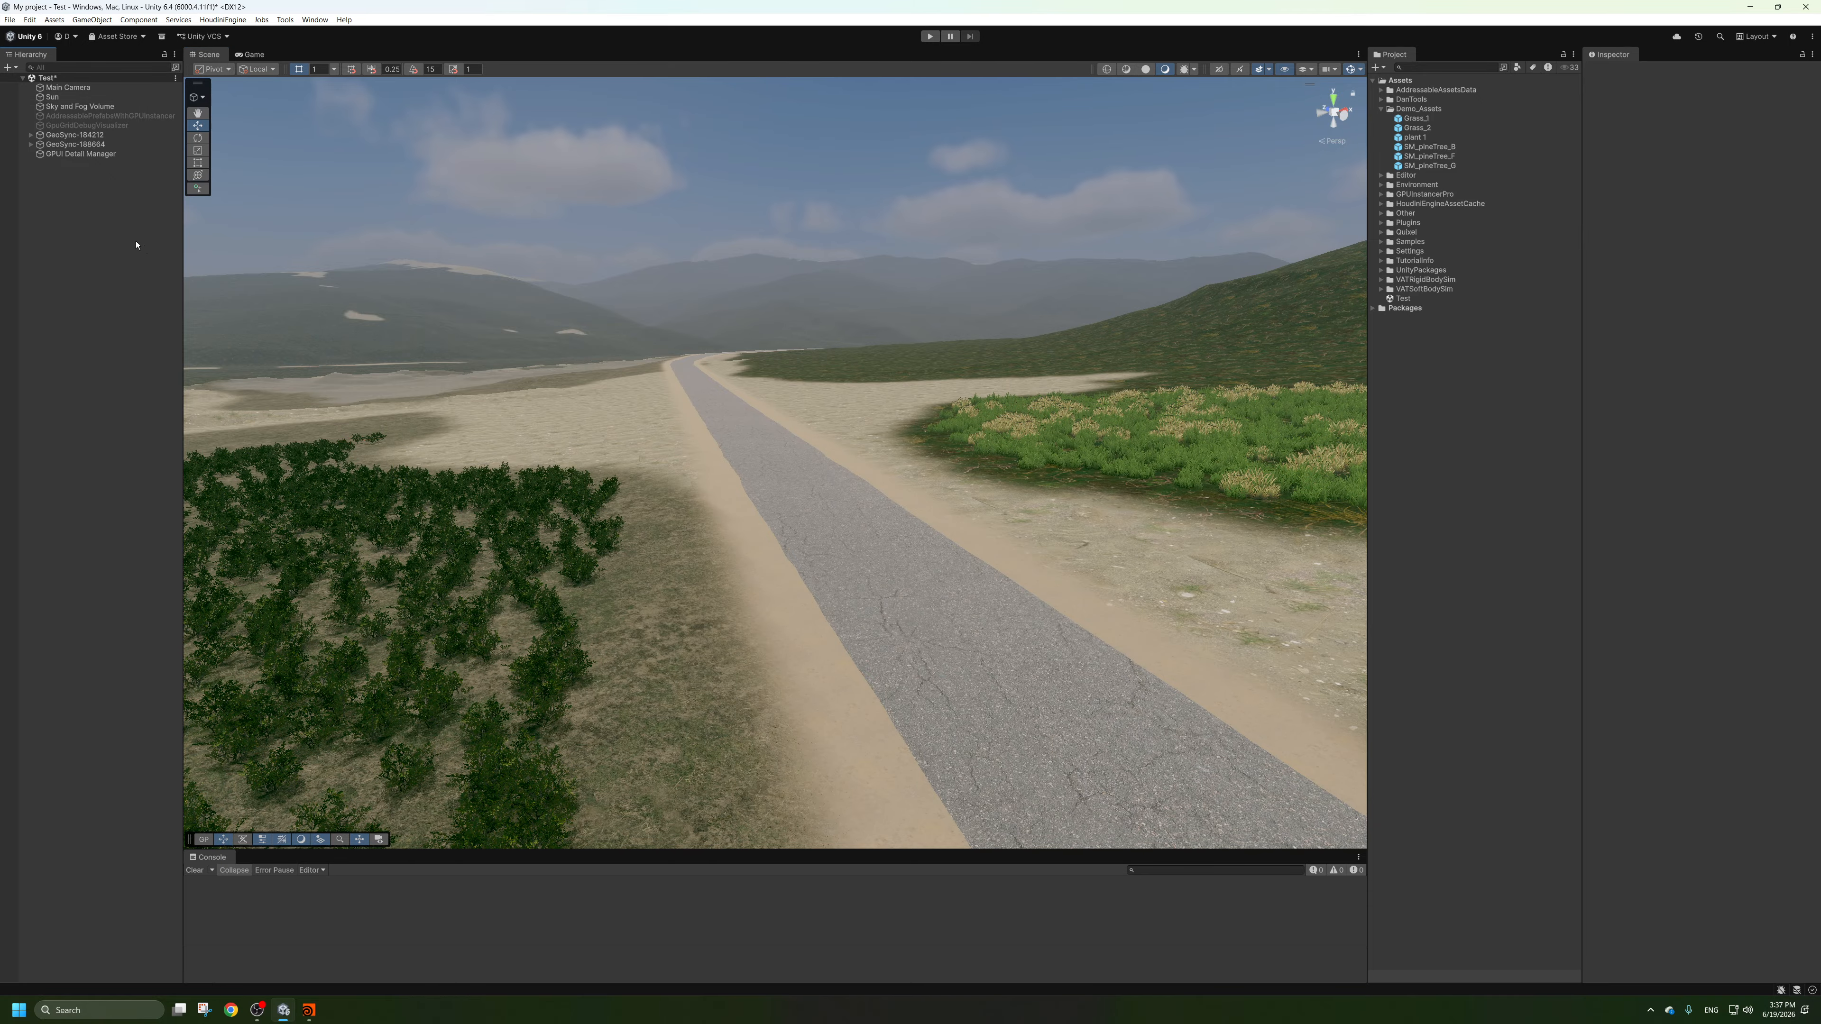
Place the SM_pineTree_B prefab on the sand beside the road and view it from farther away.
{"action": "key", "text": "s"}
{"action": "right_click_drag", "start_coordinate": [853, 359], "coordinate": [747, 360]}
{"action": "key", "text": "w"}
{"action": "key", "text": "s"}
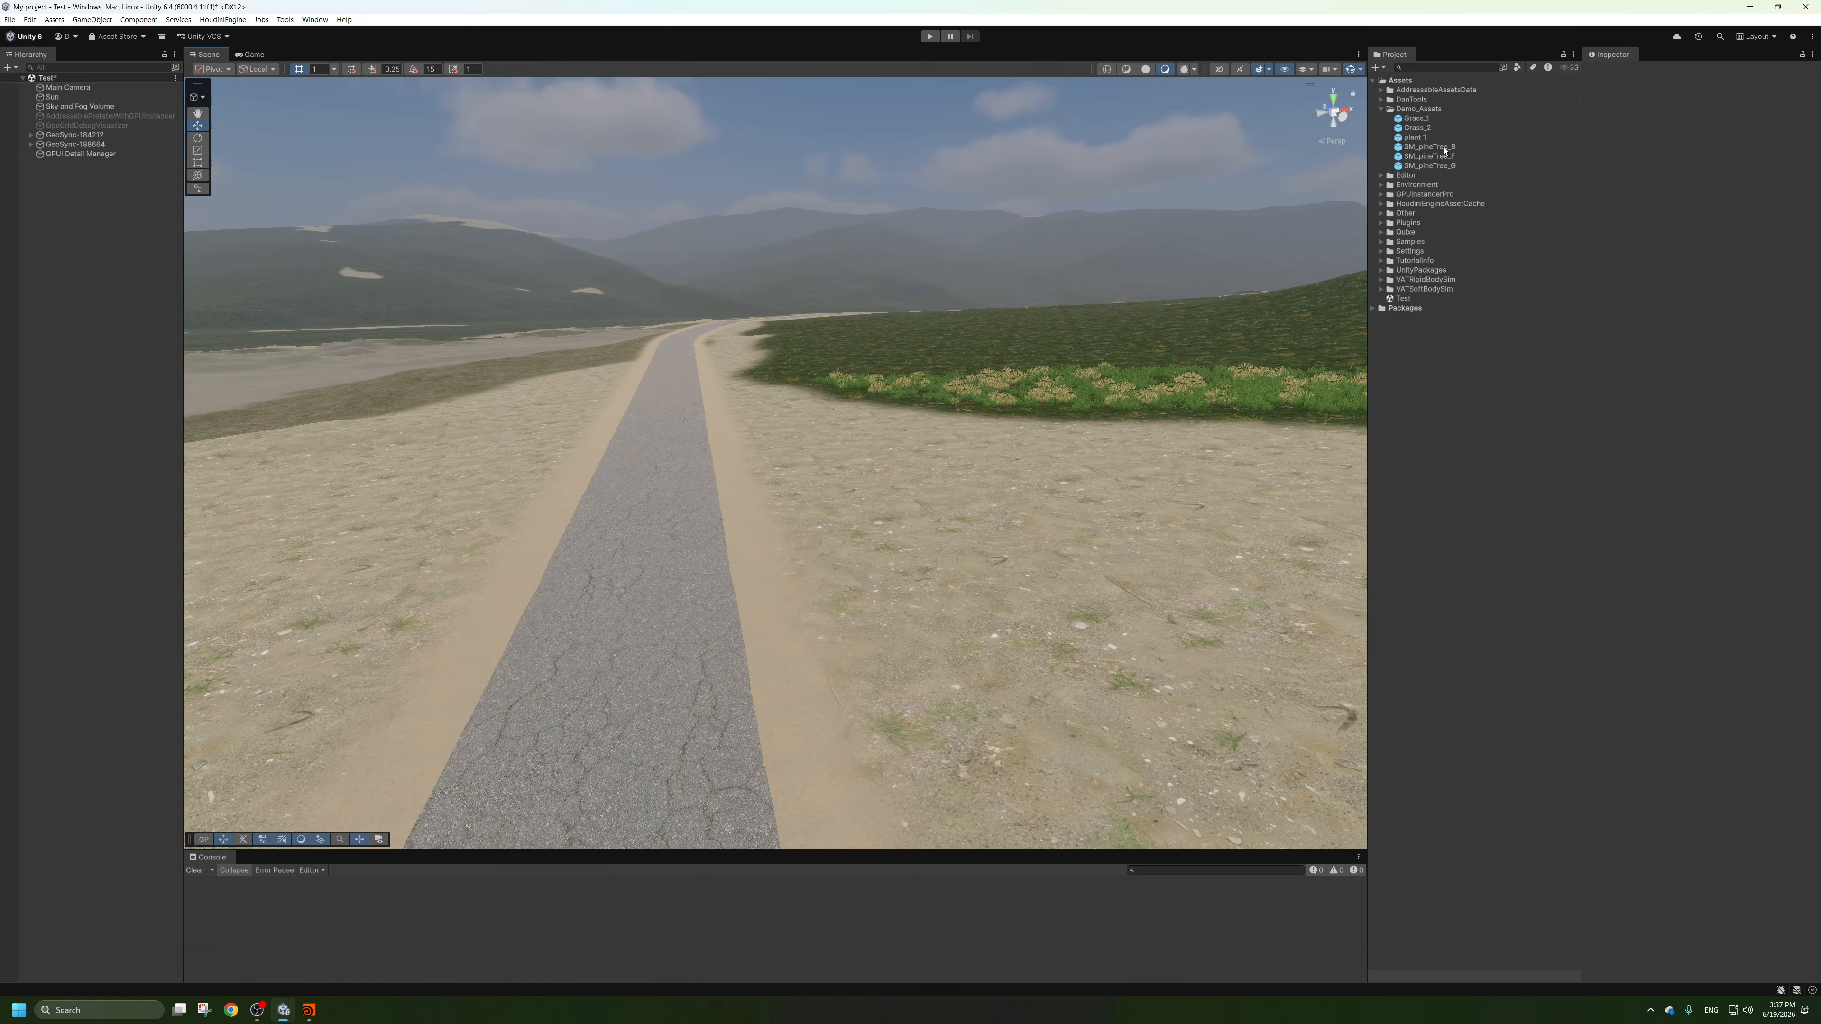
{"action": "left_click_drag", "start_coordinate": [1445, 148], "coordinate": [993, 420]}
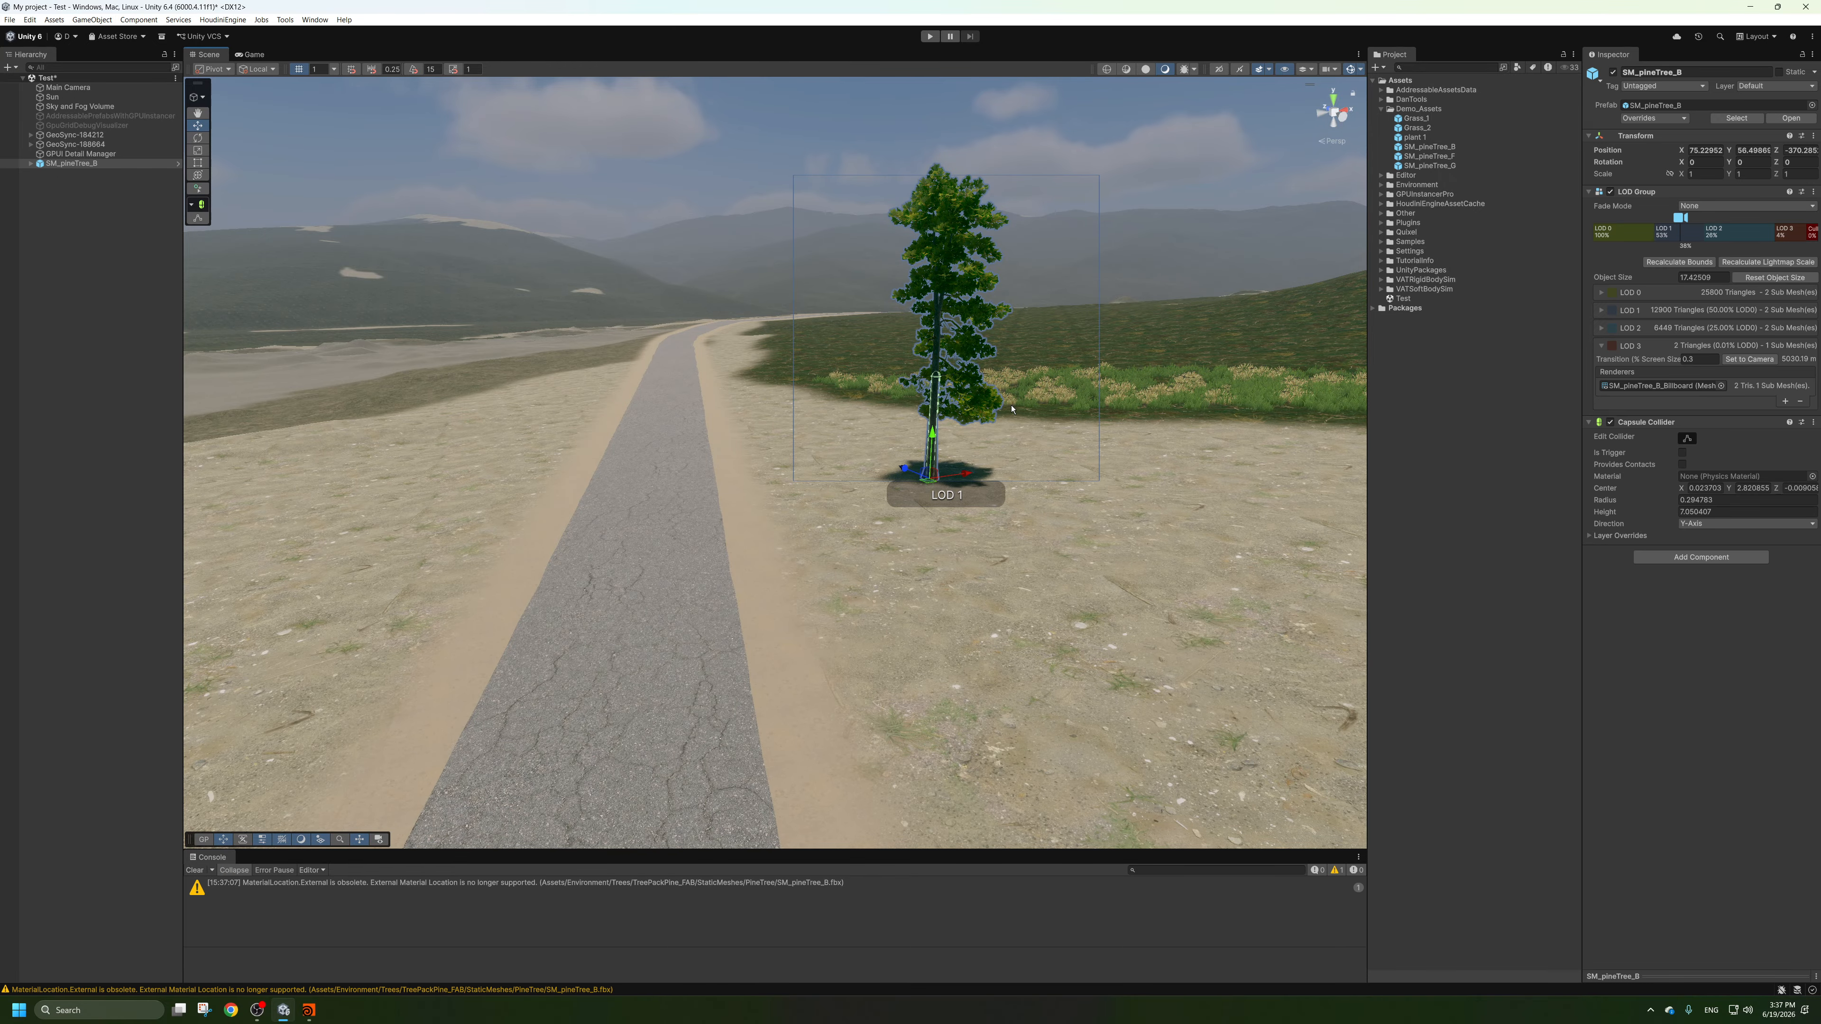
{"action": "scroll", "coordinate": [989, 424], "scroll_direction": "down", "scroll_amount": 10}
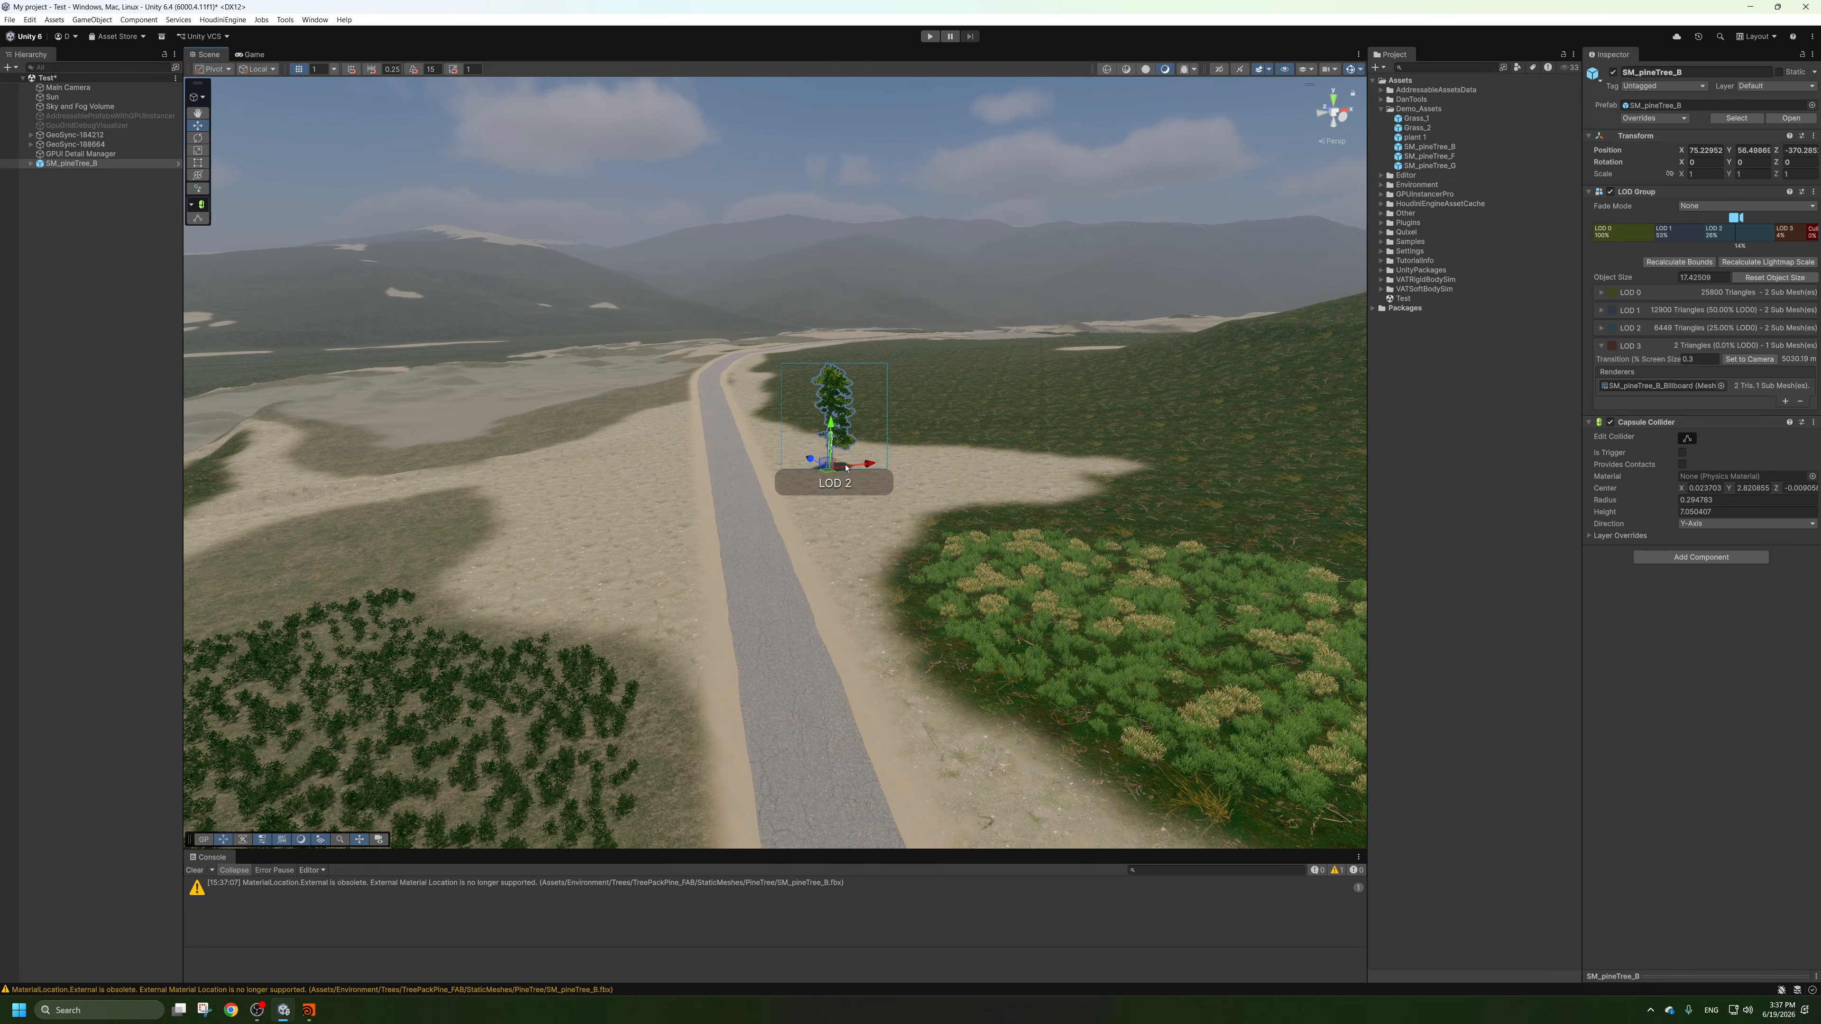
{"action": "left_click", "coordinate": [740, 469]}
{"action": "scroll", "coordinate": [741, 469], "scroll_direction": "down", "scroll_amount": 10}
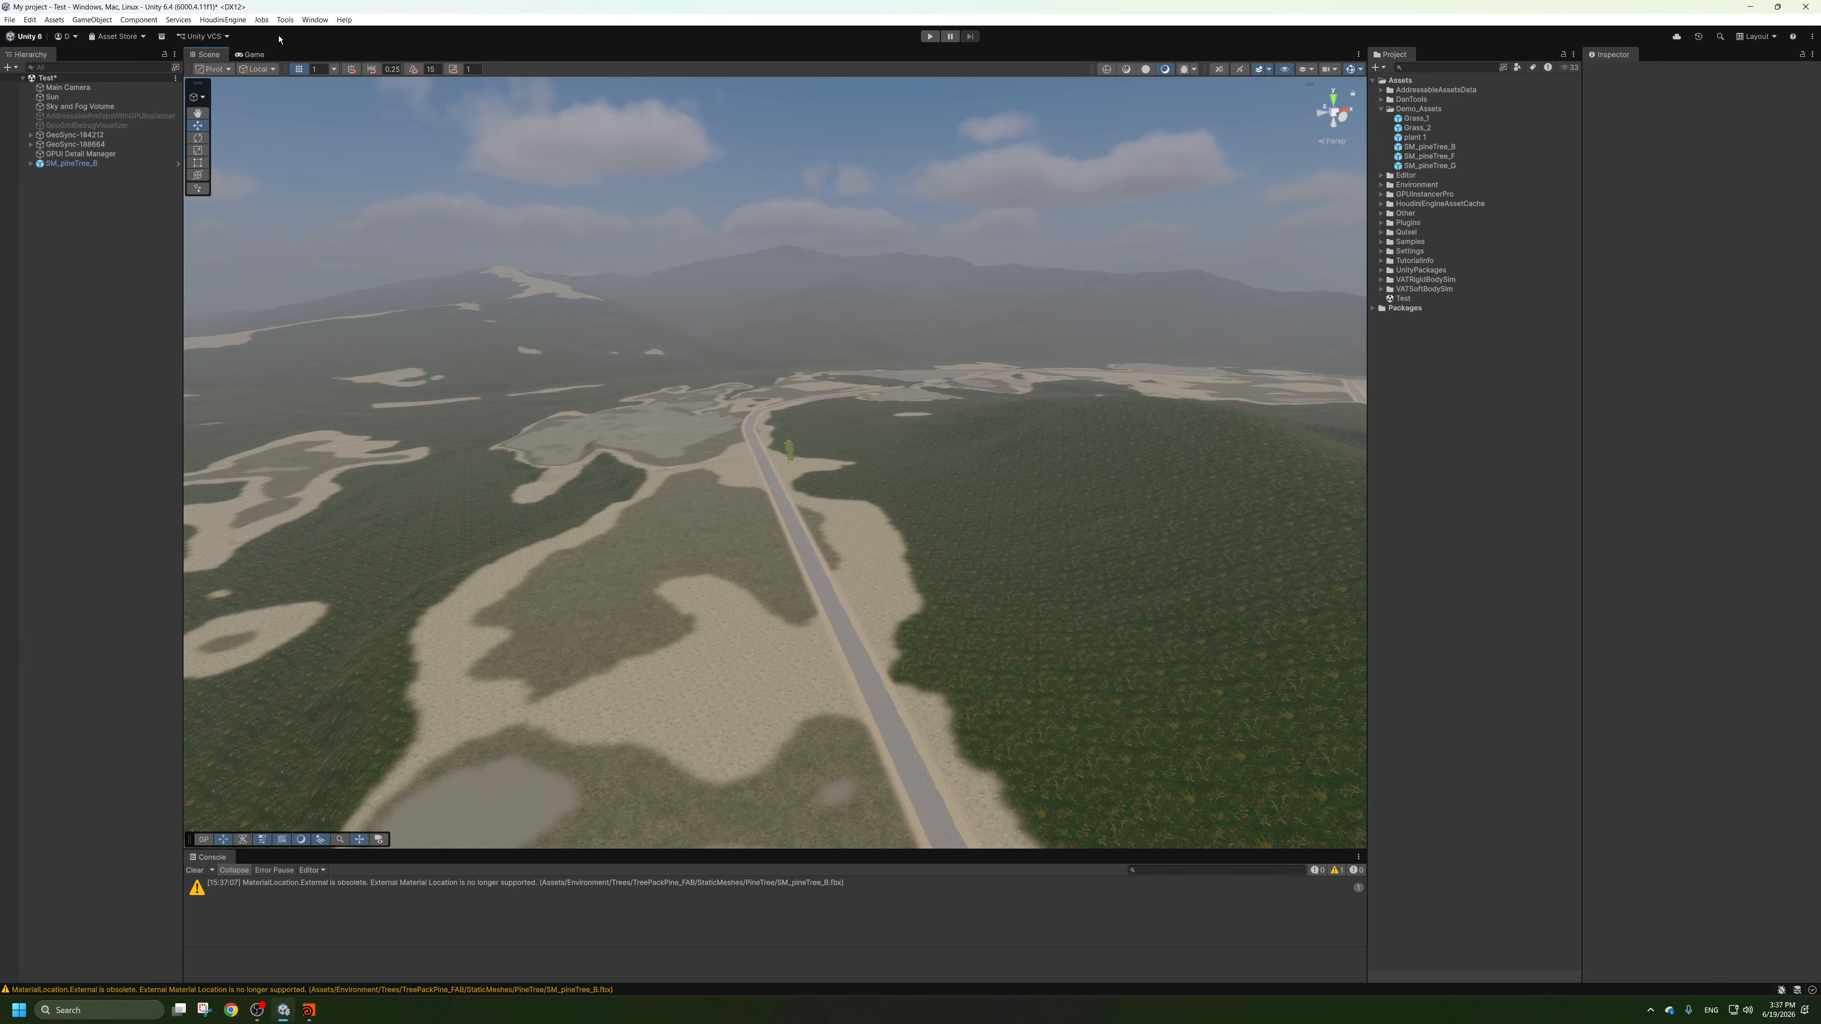
Review the GPU Instancer Pro utilities, including the billboard generator.
{"action": "left_click", "coordinate": [284, 20]}
{"action": "mouse_move", "coordinate": [268, 22]}
{"action": "mouse_move", "coordinate": [373, 33]}
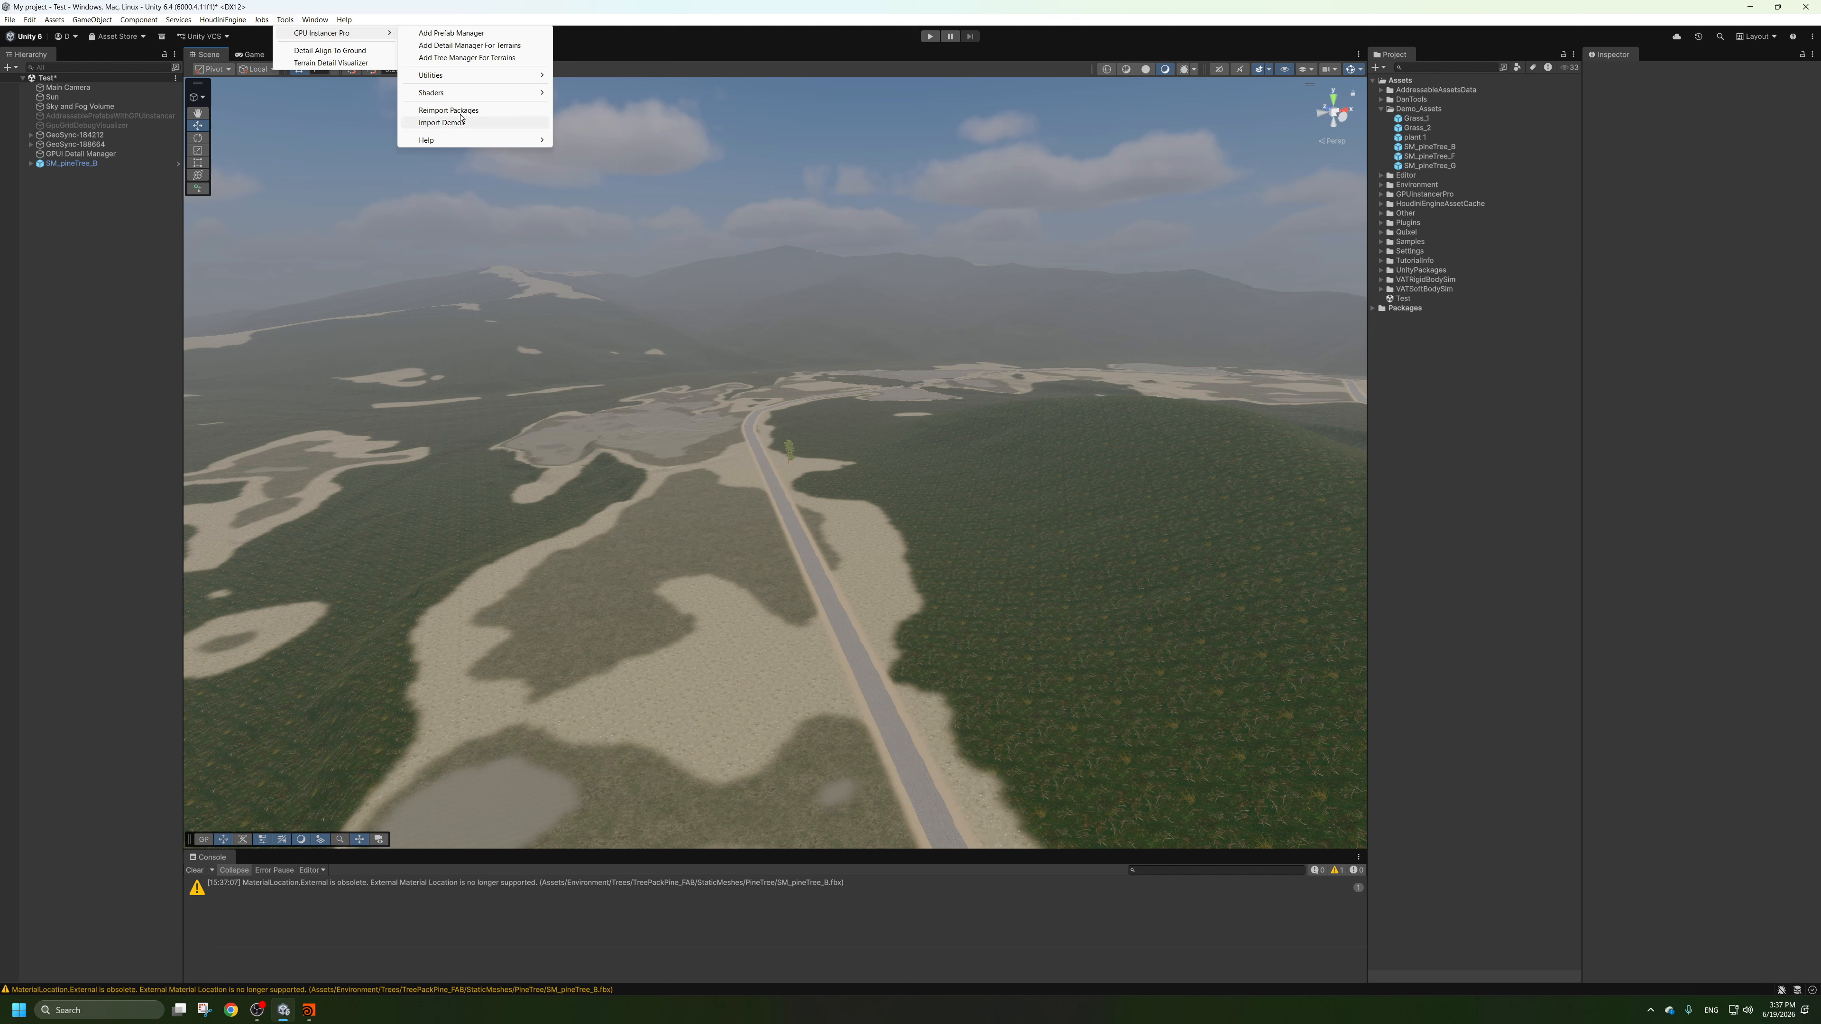
{"action": "mouse_move", "coordinate": [501, 76]}
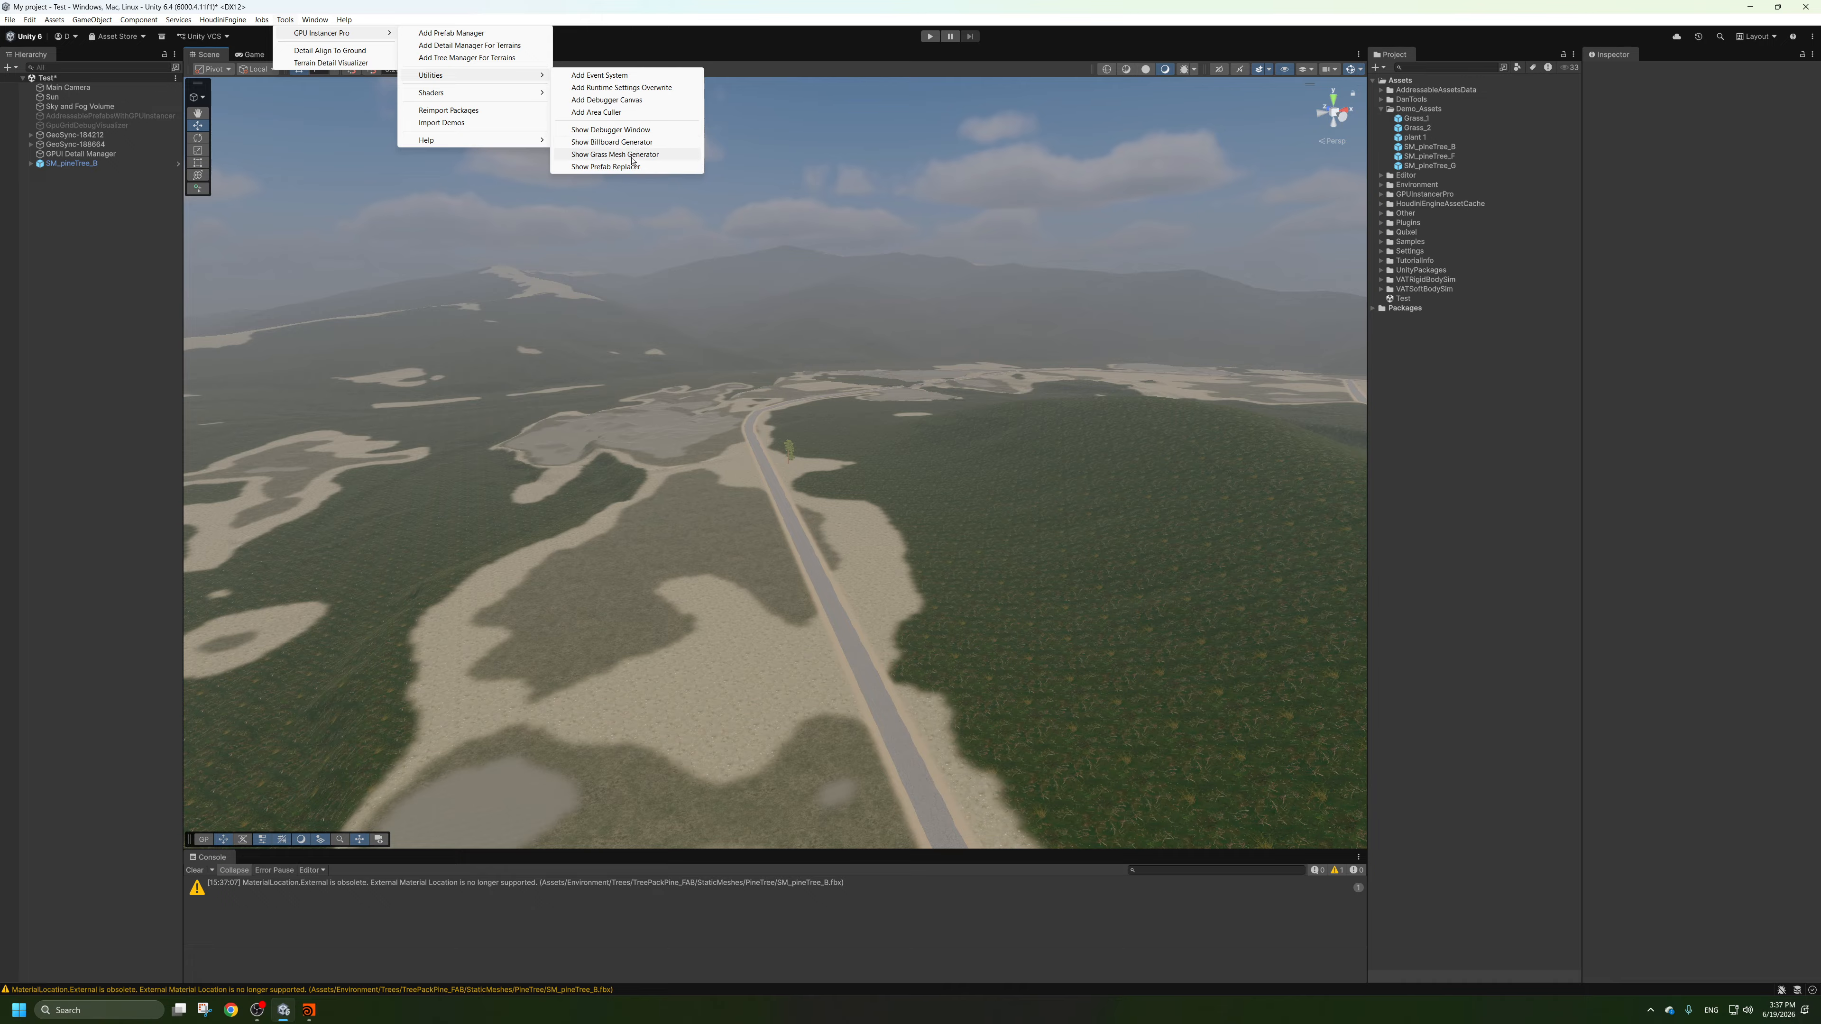
{"action": "left_click", "coordinate": [635, 144]}
{"action": "left_click", "coordinate": [978, 530]}
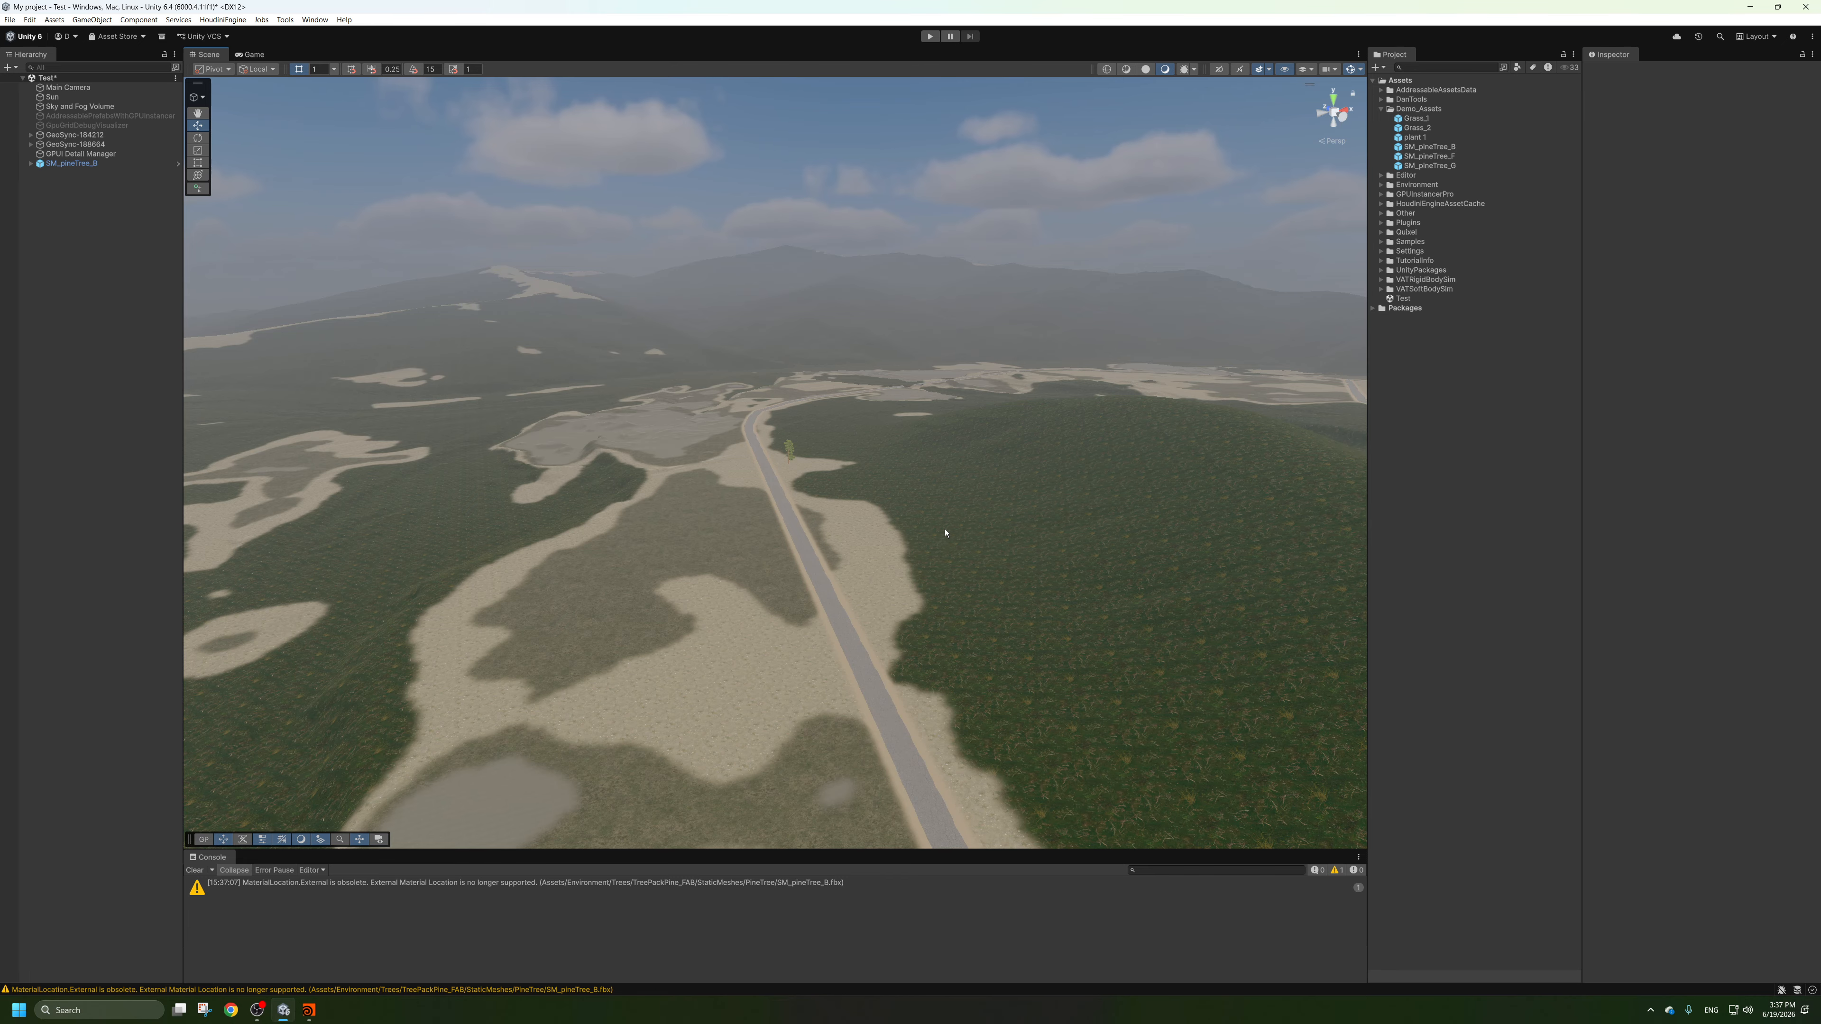
Delete the SM_pineTree_B test tree from the scene and clear the console.
{"action": "left_click_drag", "start_coordinate": [946, 533], "coordinate": [904, 441], "text": "alt"}
{"action": "scroll", "coordinate": [854, 443], "scroll_direction": "up", "scroll_amount": 15}
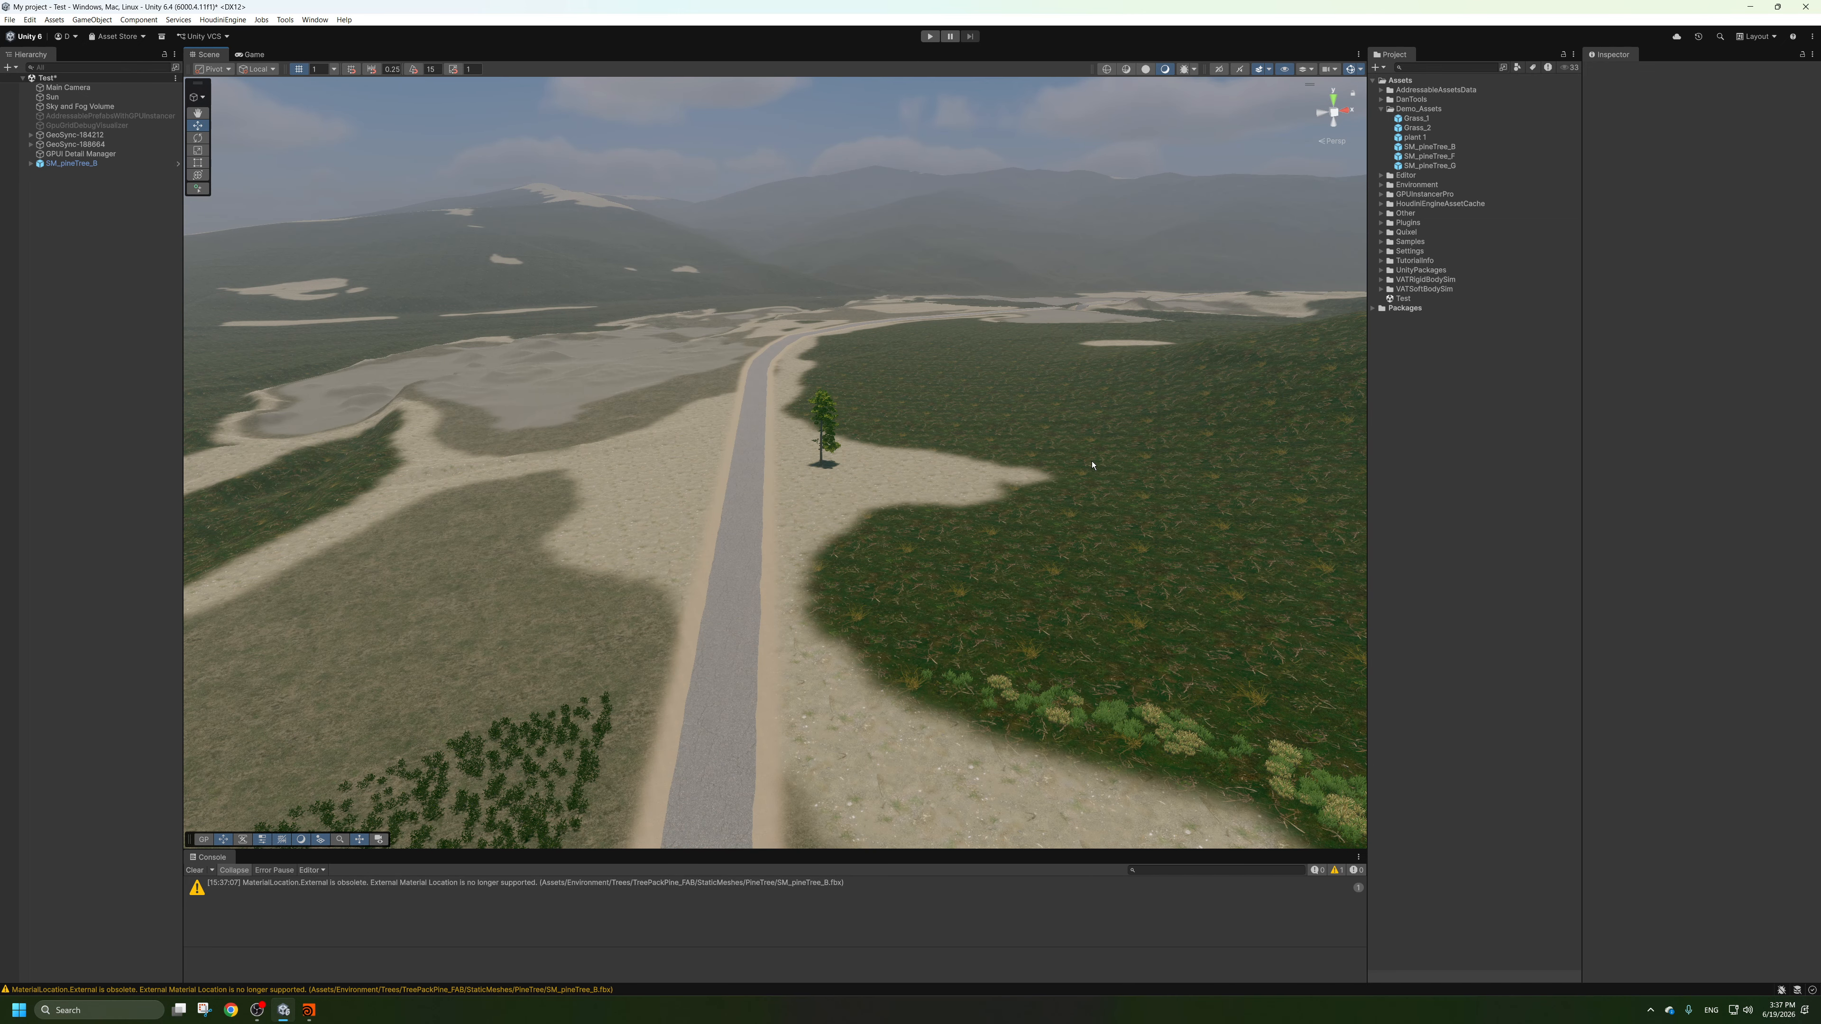
{"action": "scroll", "coordinate": [1092, 464], "scroll_direction": "up", "scroll_amount": 10}
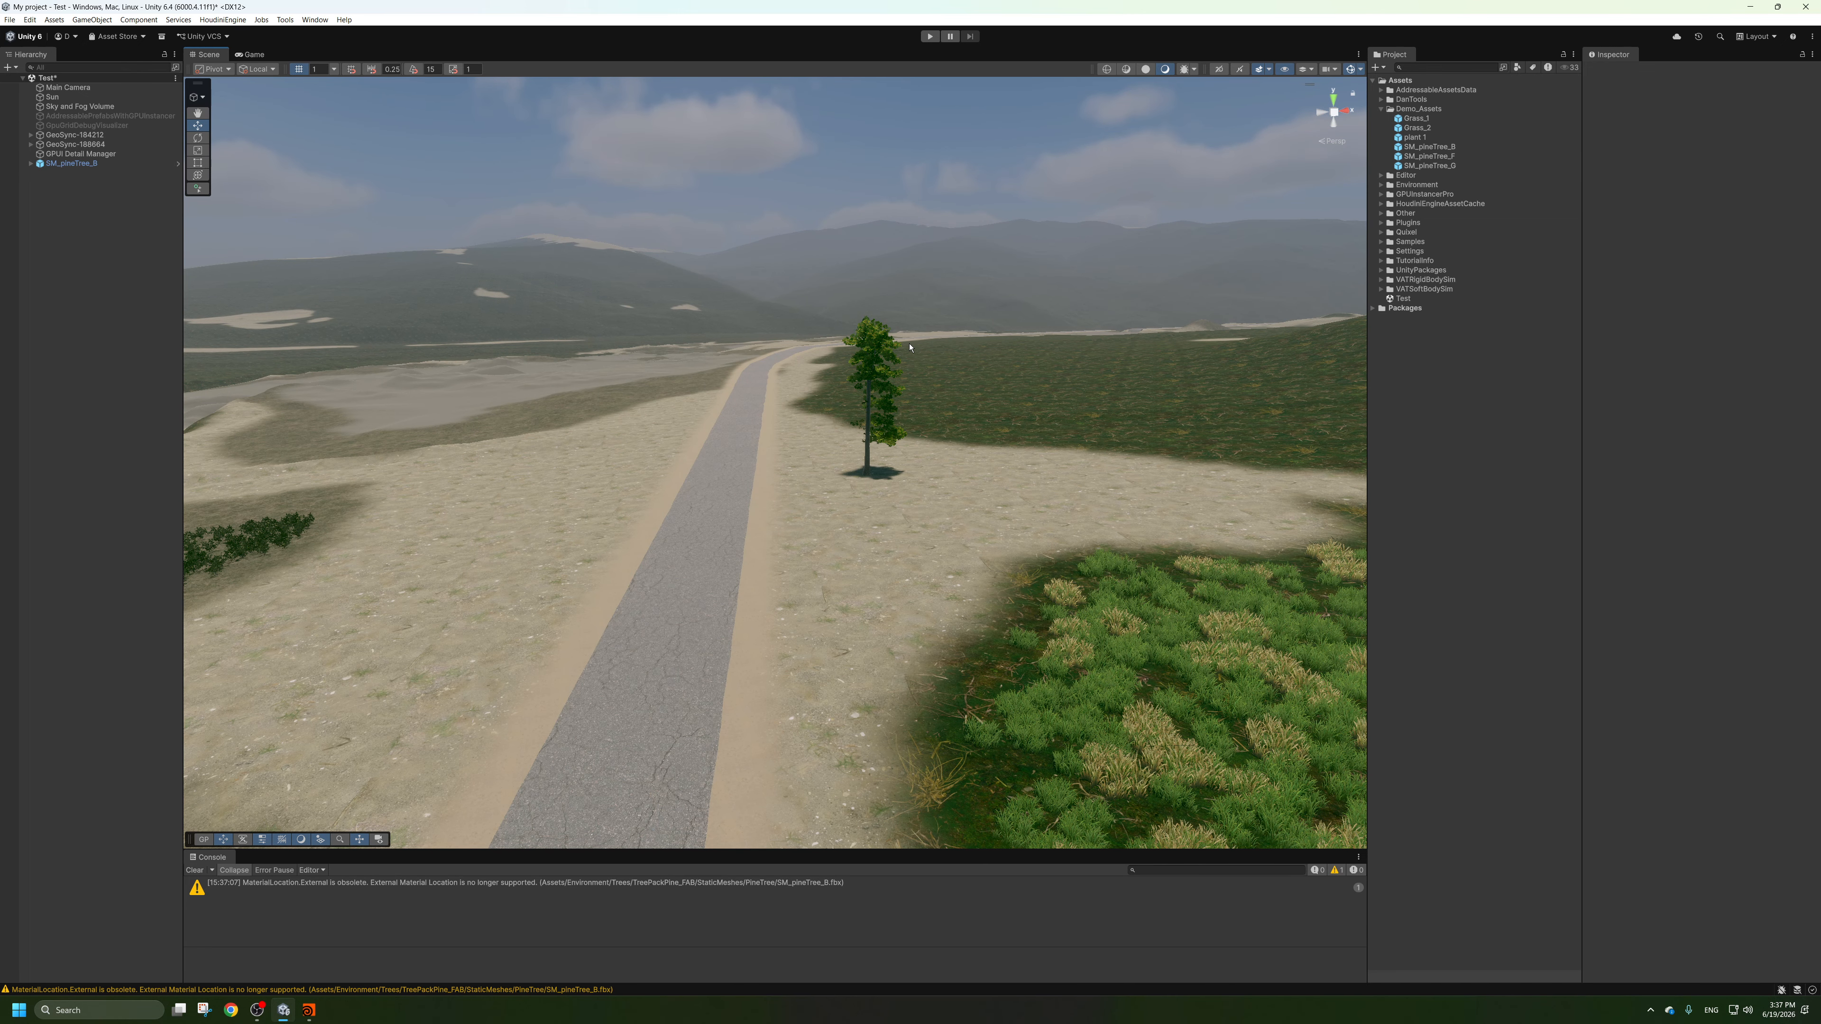
{"action": "left_click", "coordinate": [71, 164]}
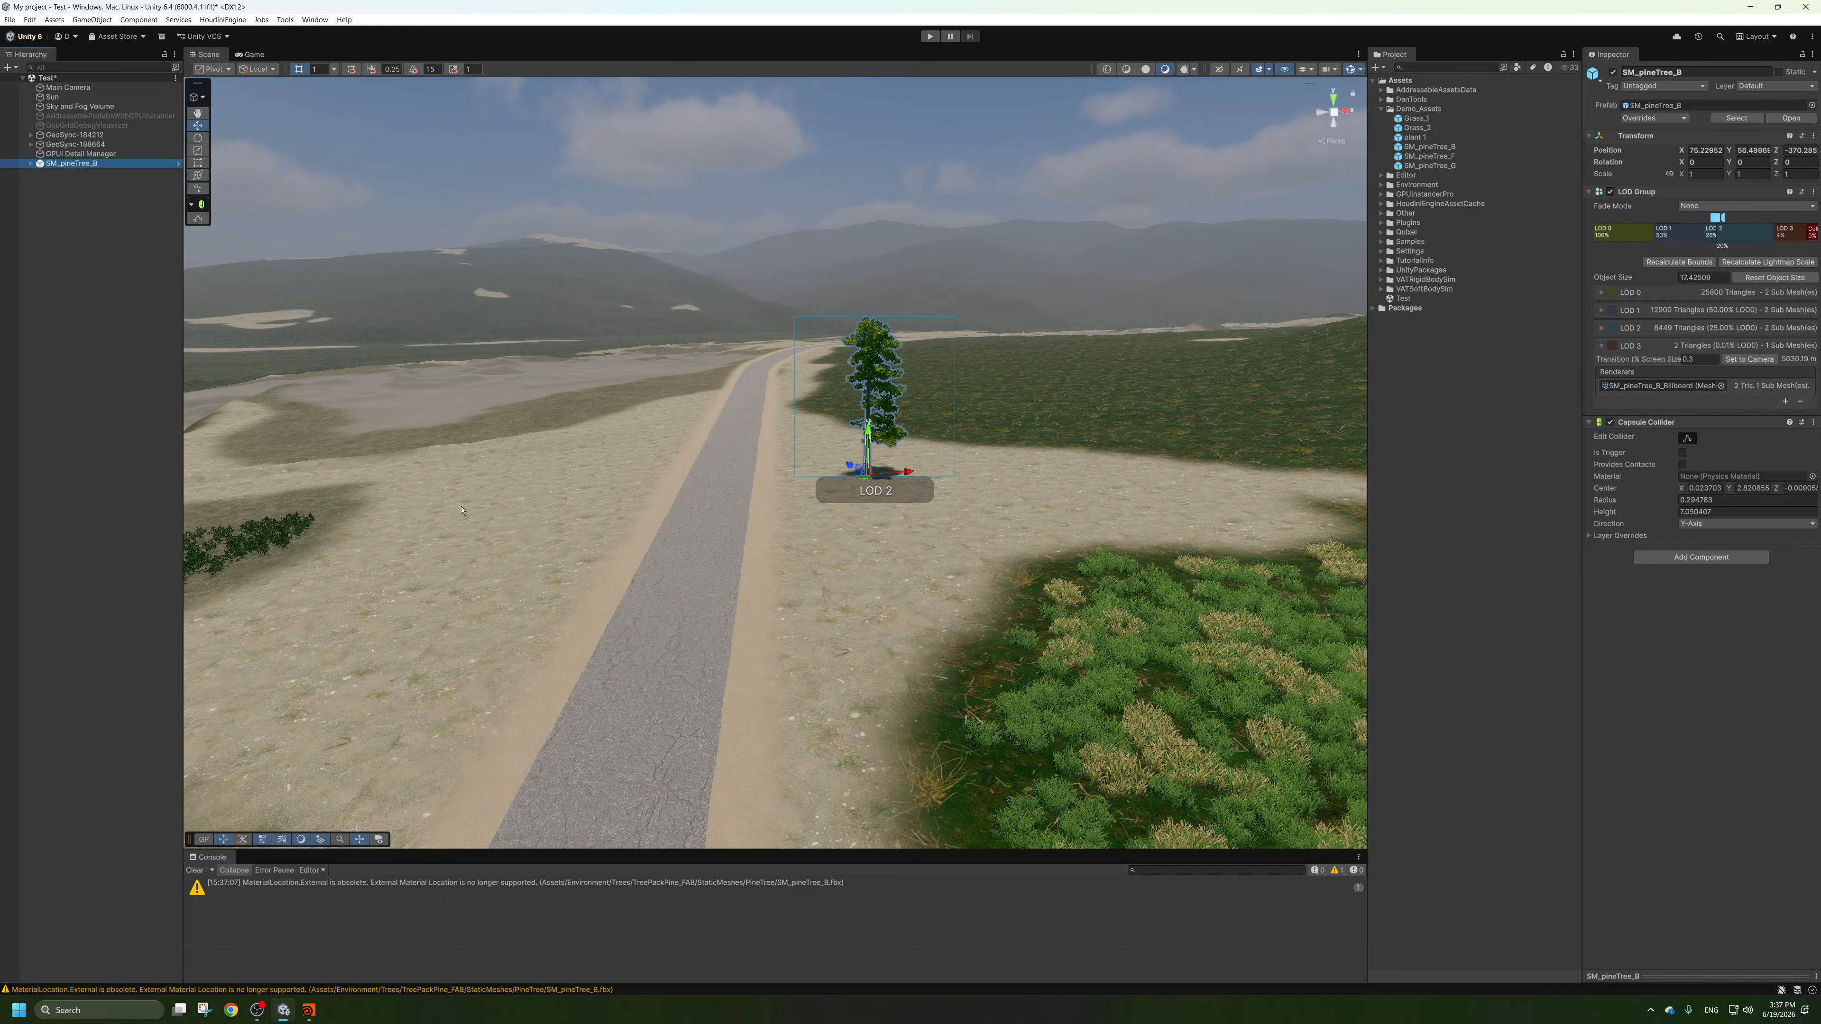
{"action": "key", "text": "Delete"}
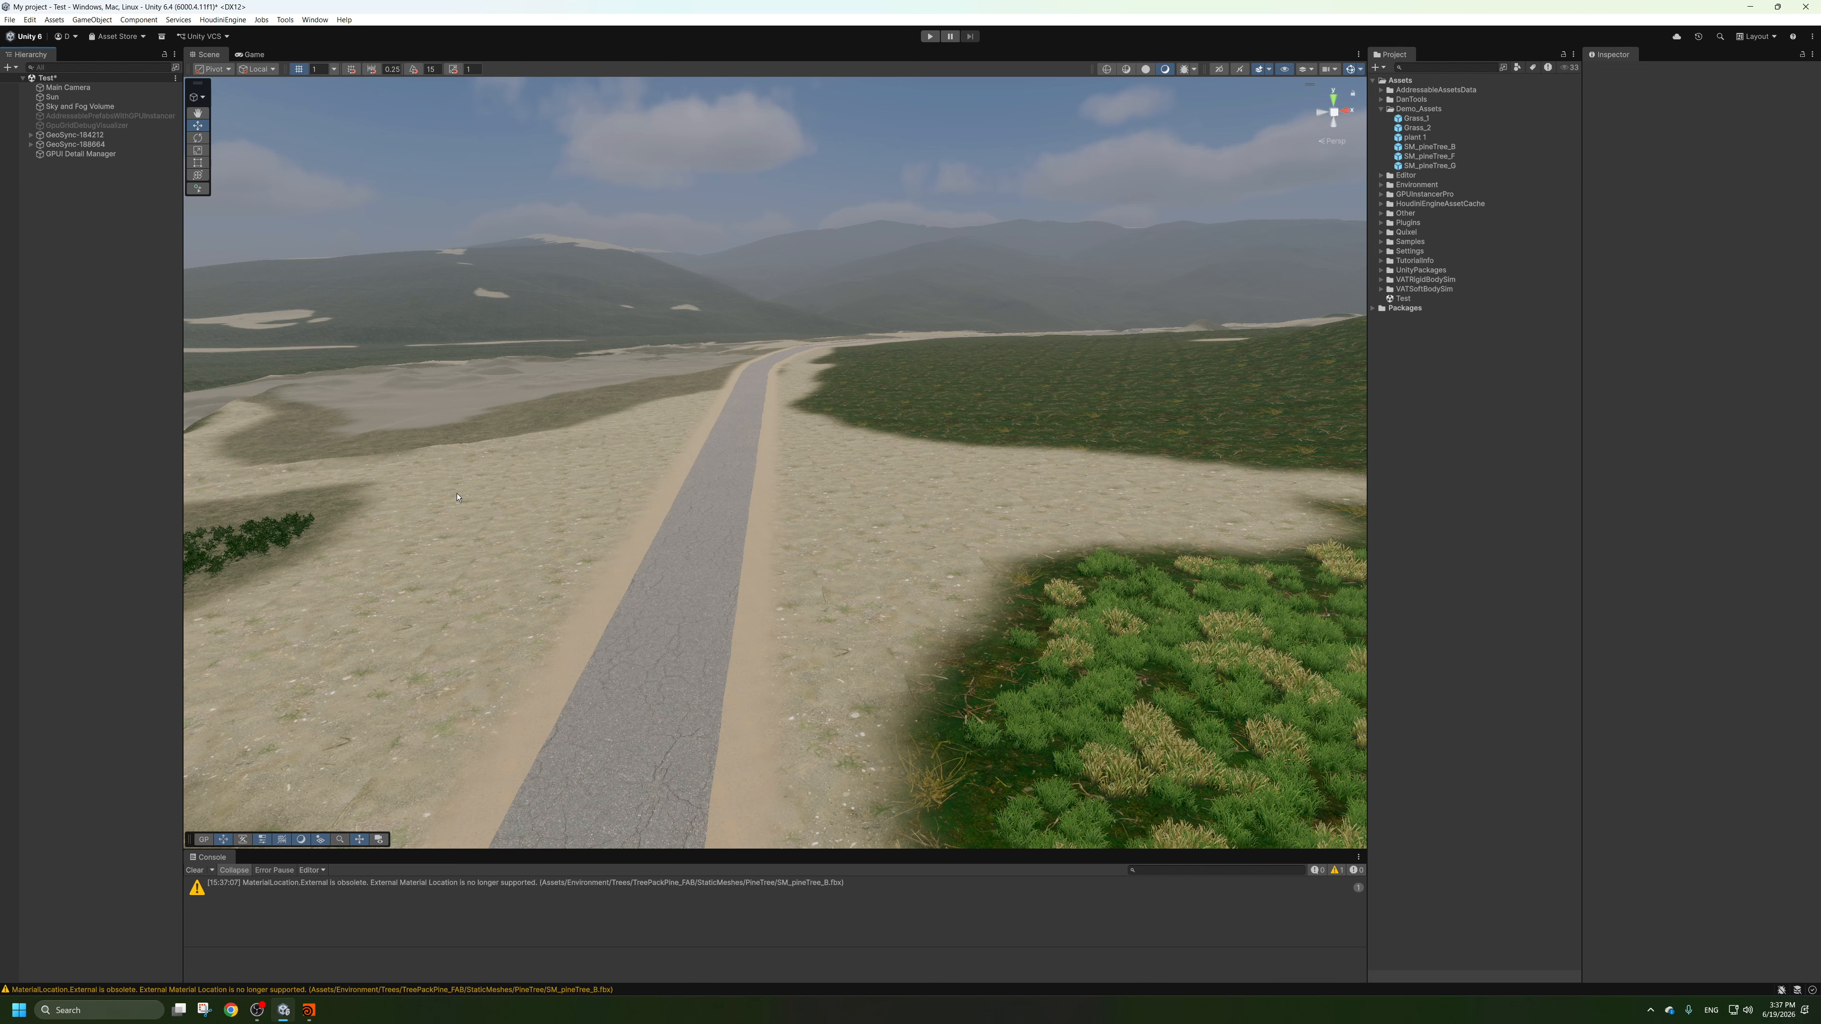
{"action": "left_click", "coordinate": [195, 871]}
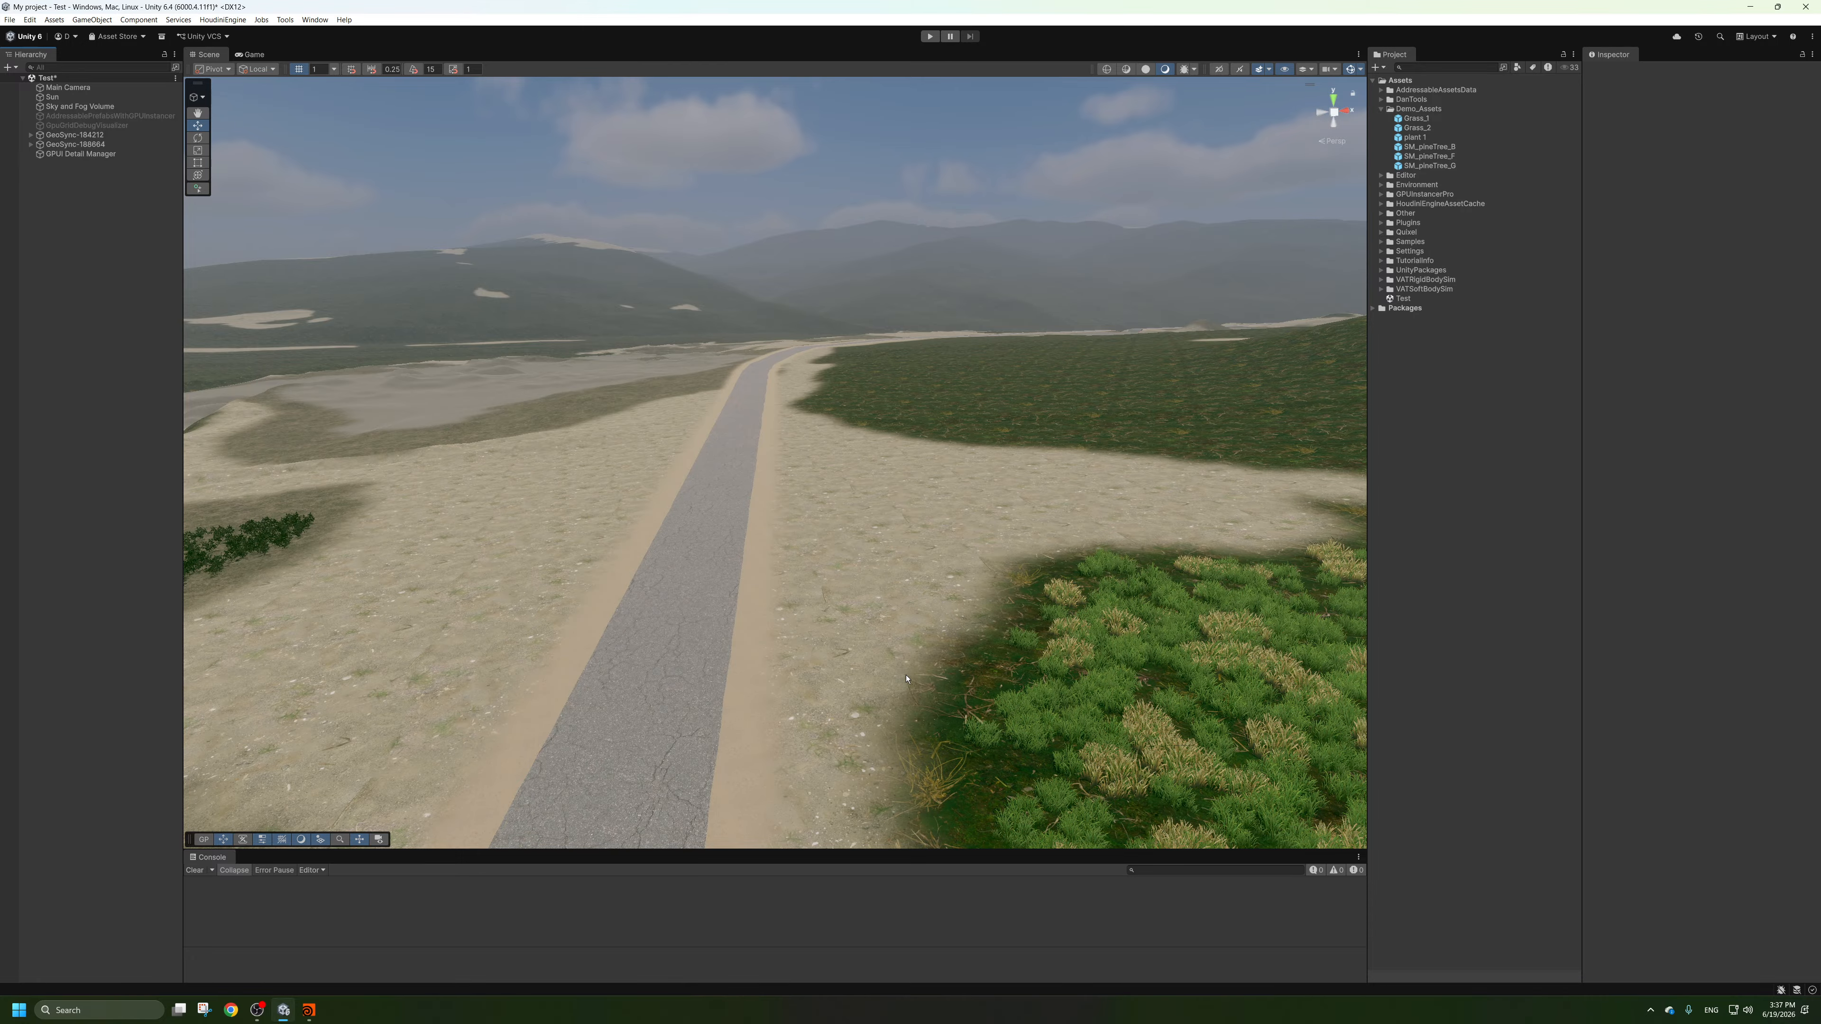
Switch to Houdini and examine the masked terrain around the lake and roads along with the node network.
{"action": "left_click", "coordinate": [309, 1010]}
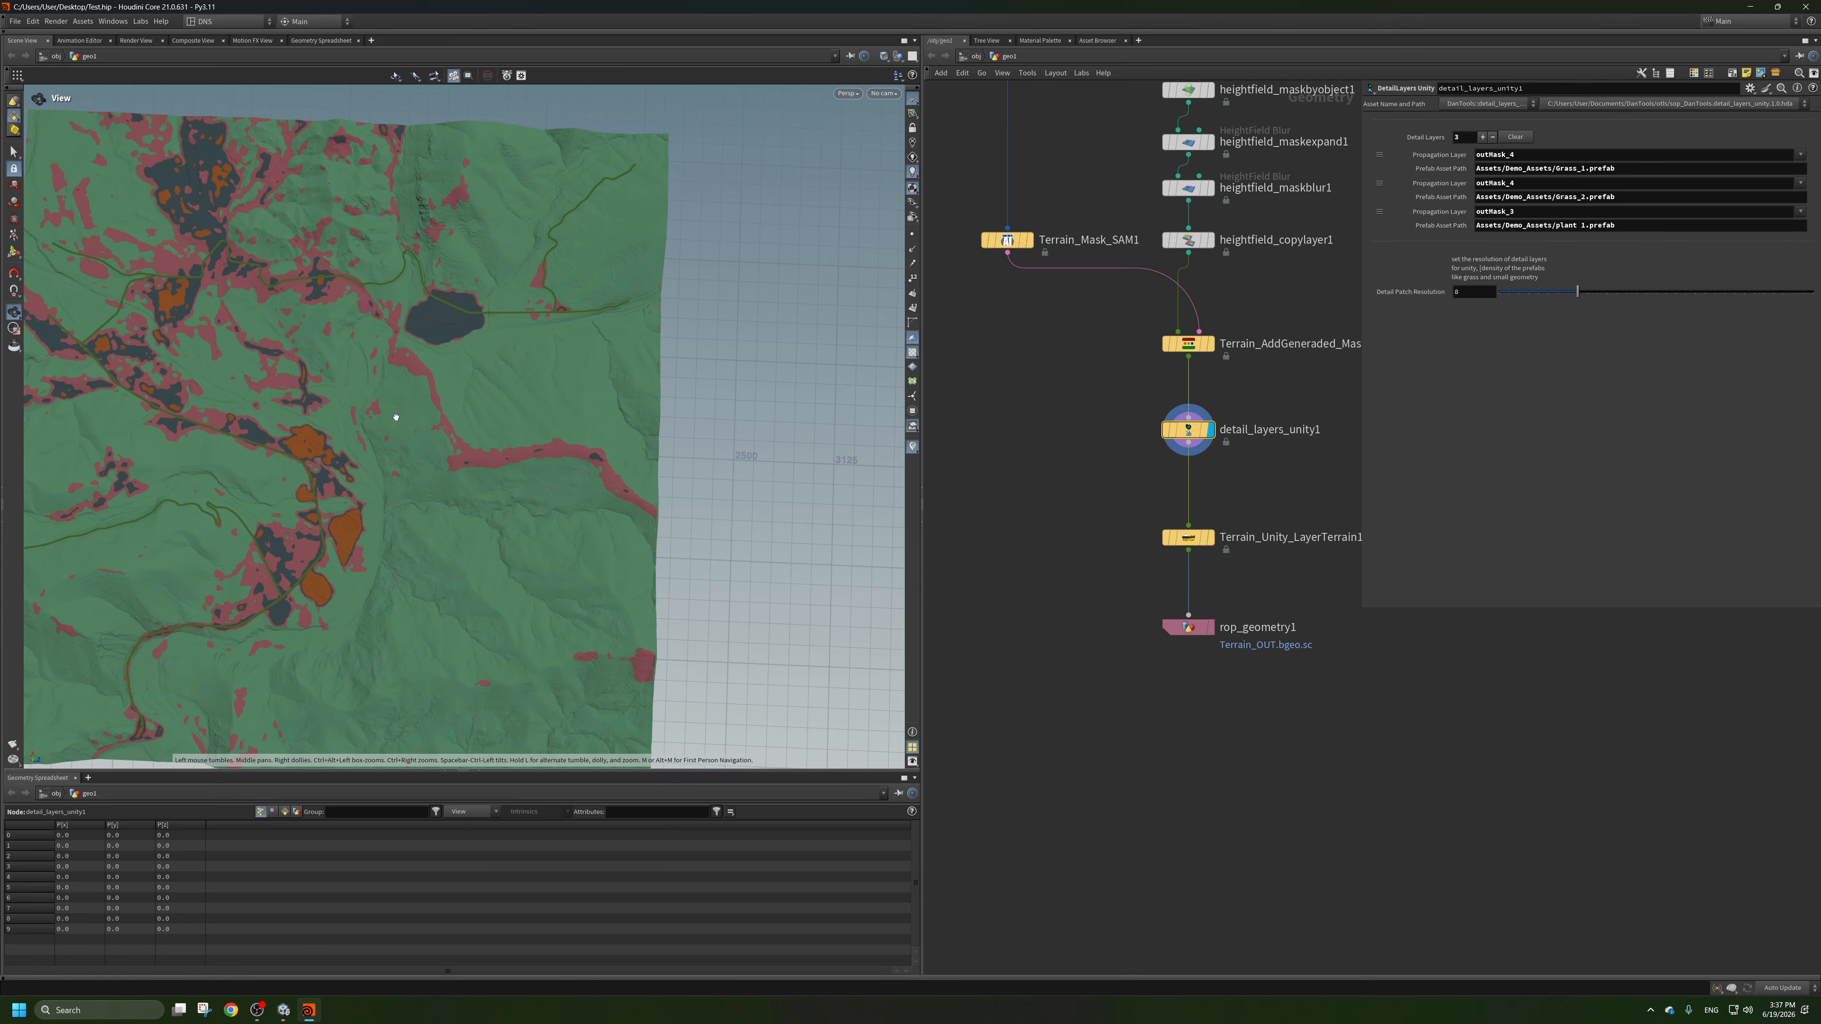
{"action": "scroll", "coordinate": [1048, 487], "scroll_direction": "down", "scroll_amount": 5}
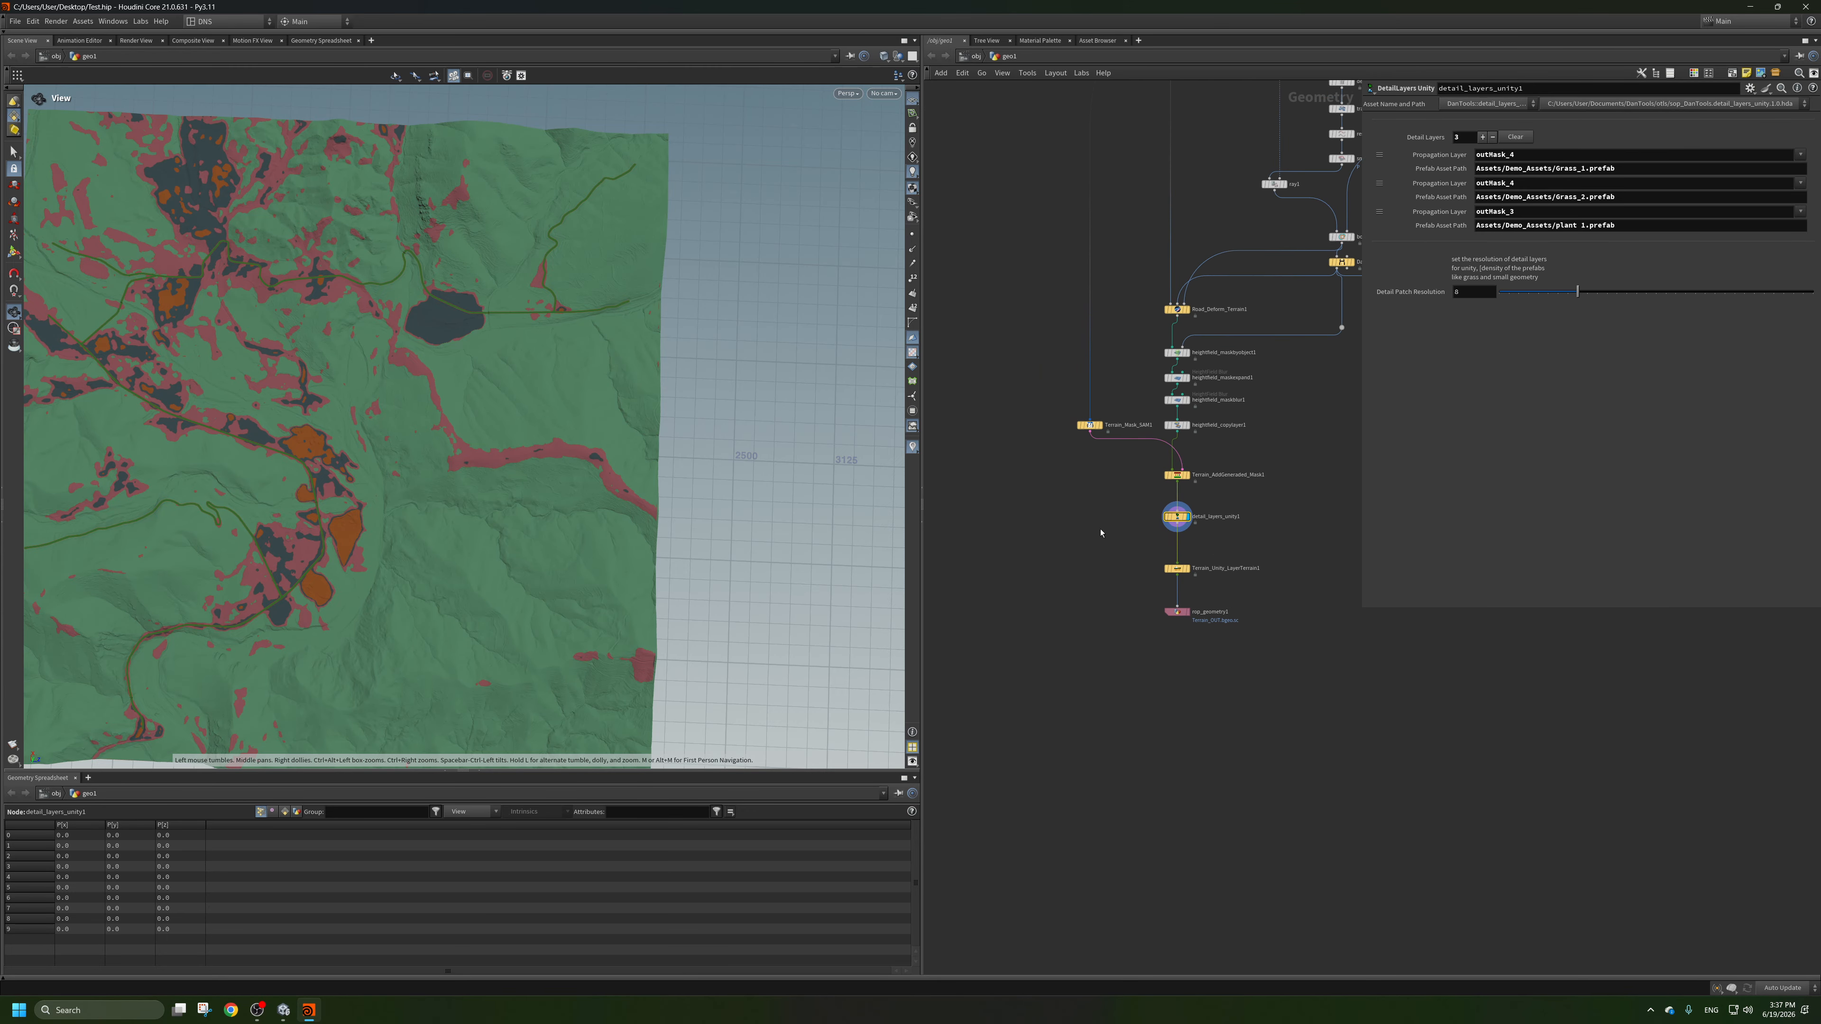
{"action": "scroll", "coordinate": [605, 456], "scroll_direction": "down", "scroll_amount": 3}
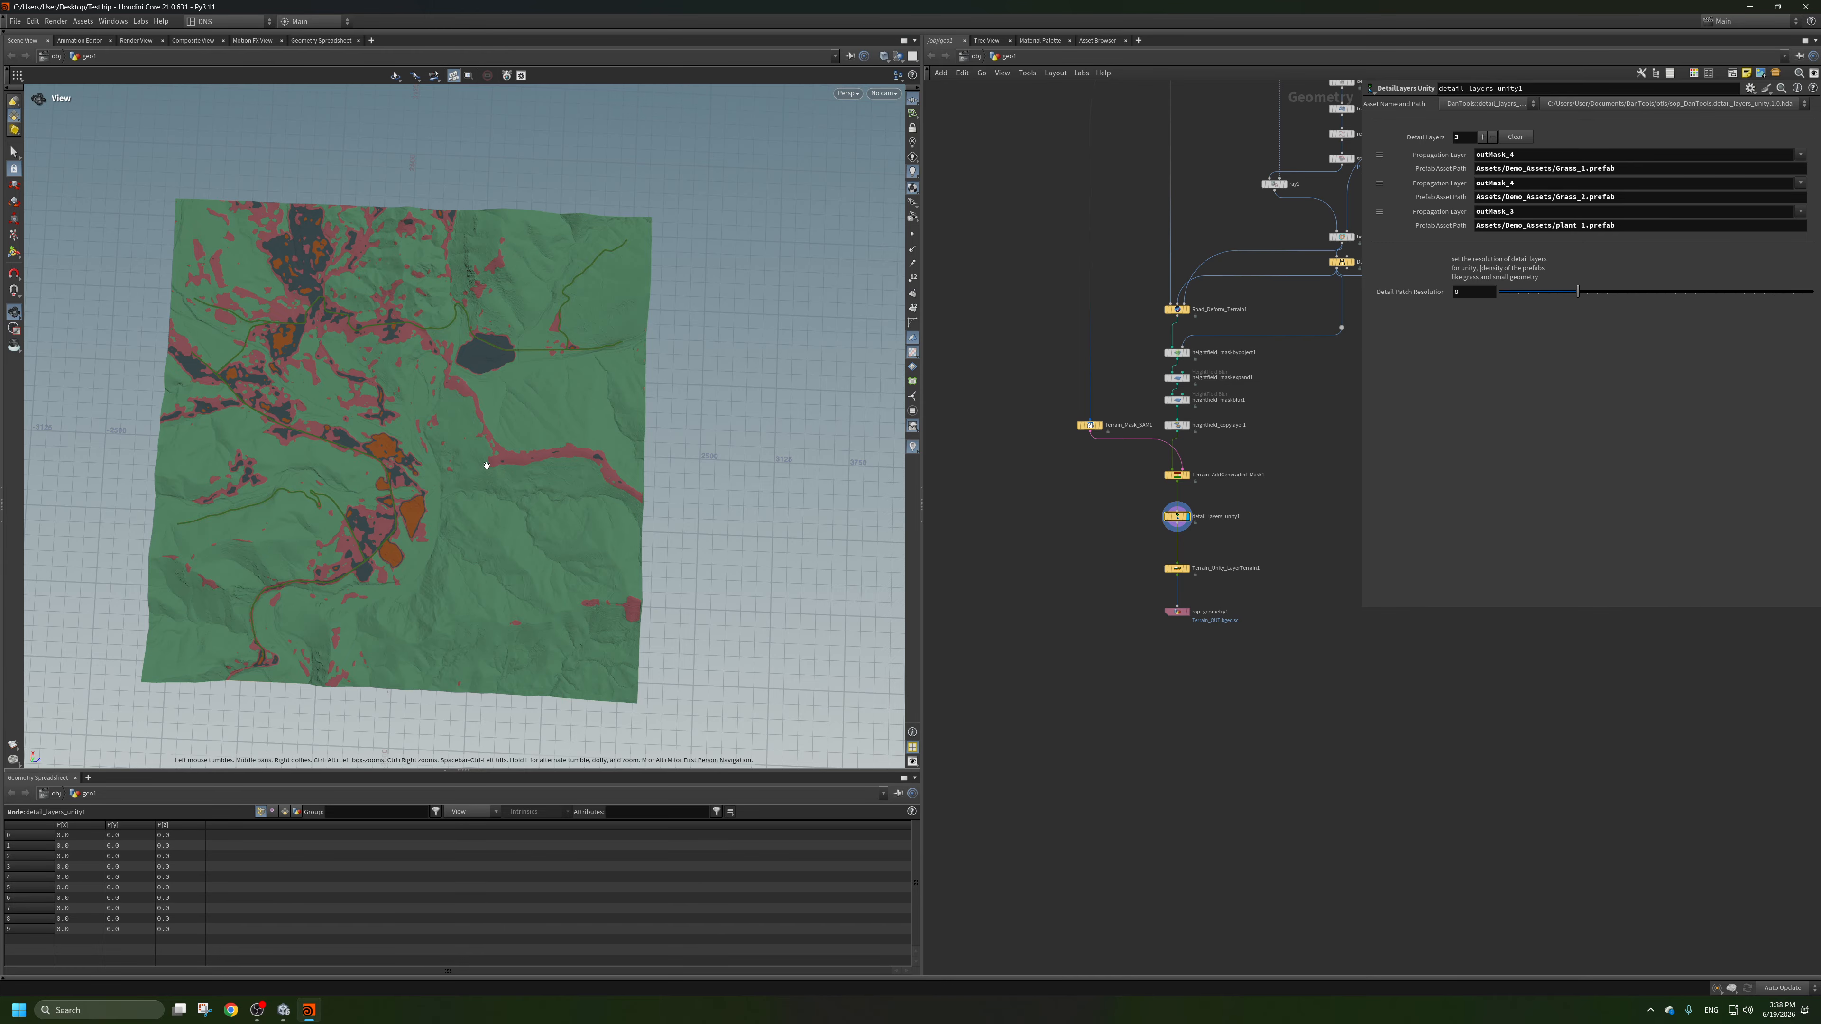
{"action": "left_click_drag", "start_coordinate": [492, 459], "coordinate": [528, 380]}
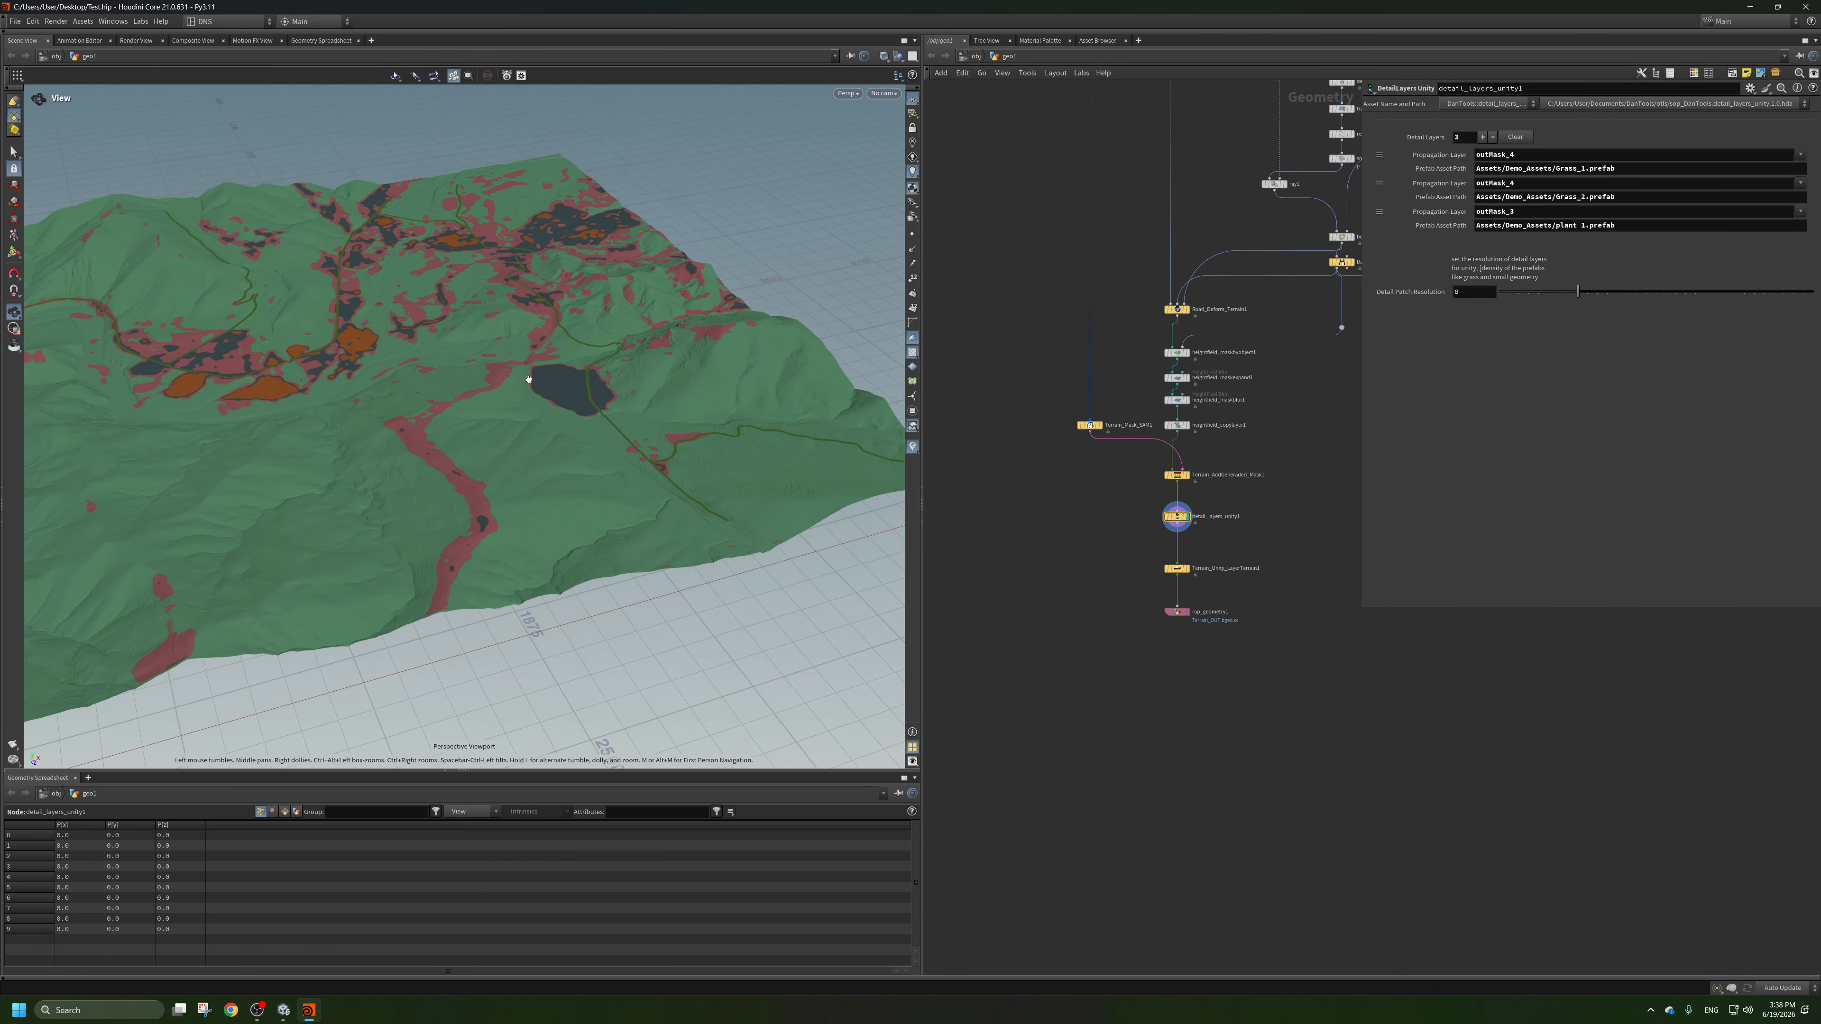
{"action": "scroll", "coordinate": [529, 379], "scroll_direction": "up", "scroll_amount": 6}
{"action": "middle_click_drag", "start_coordinate": [1107, 553], "coordinate": [1154, 697]}
{"action": "scroll", "coordinate": [1154, 697], "scroll_direction": "down", "scroll_amount": 3}
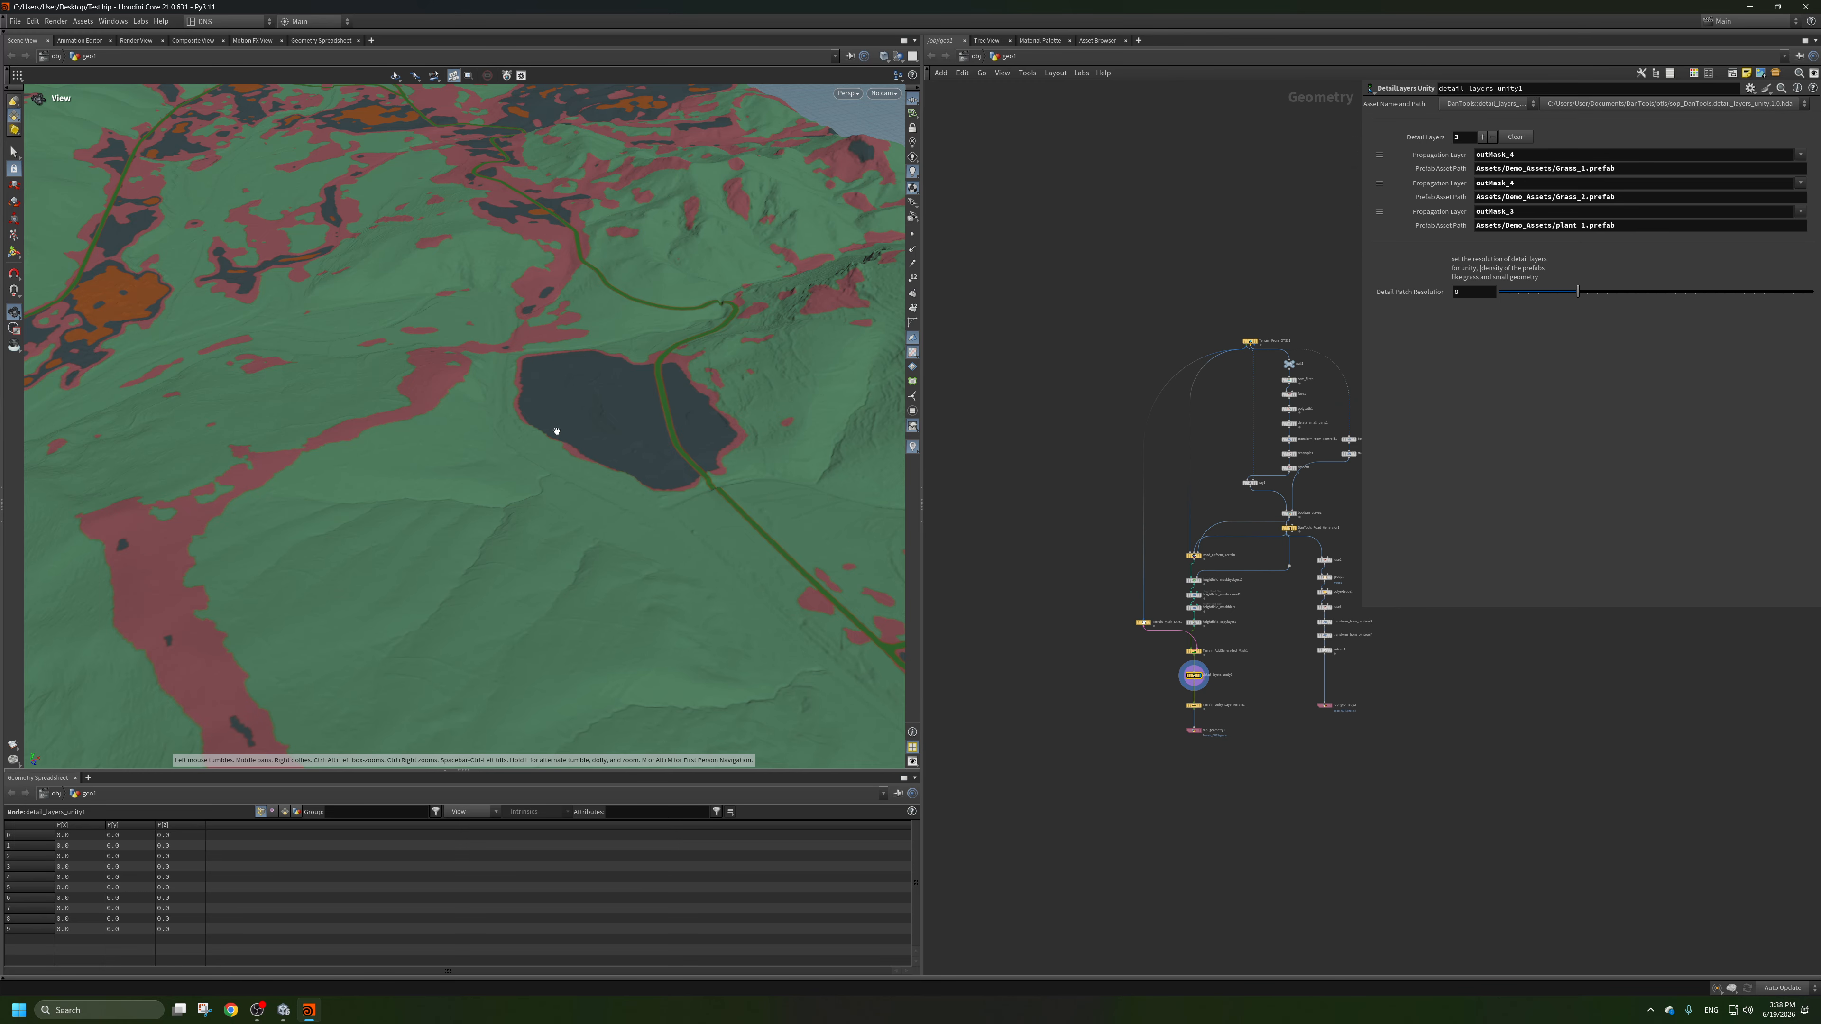
{"action": "scroll", "coordinate": [556, 431], "scroll_direction": "down", "scroll_amount": 3}
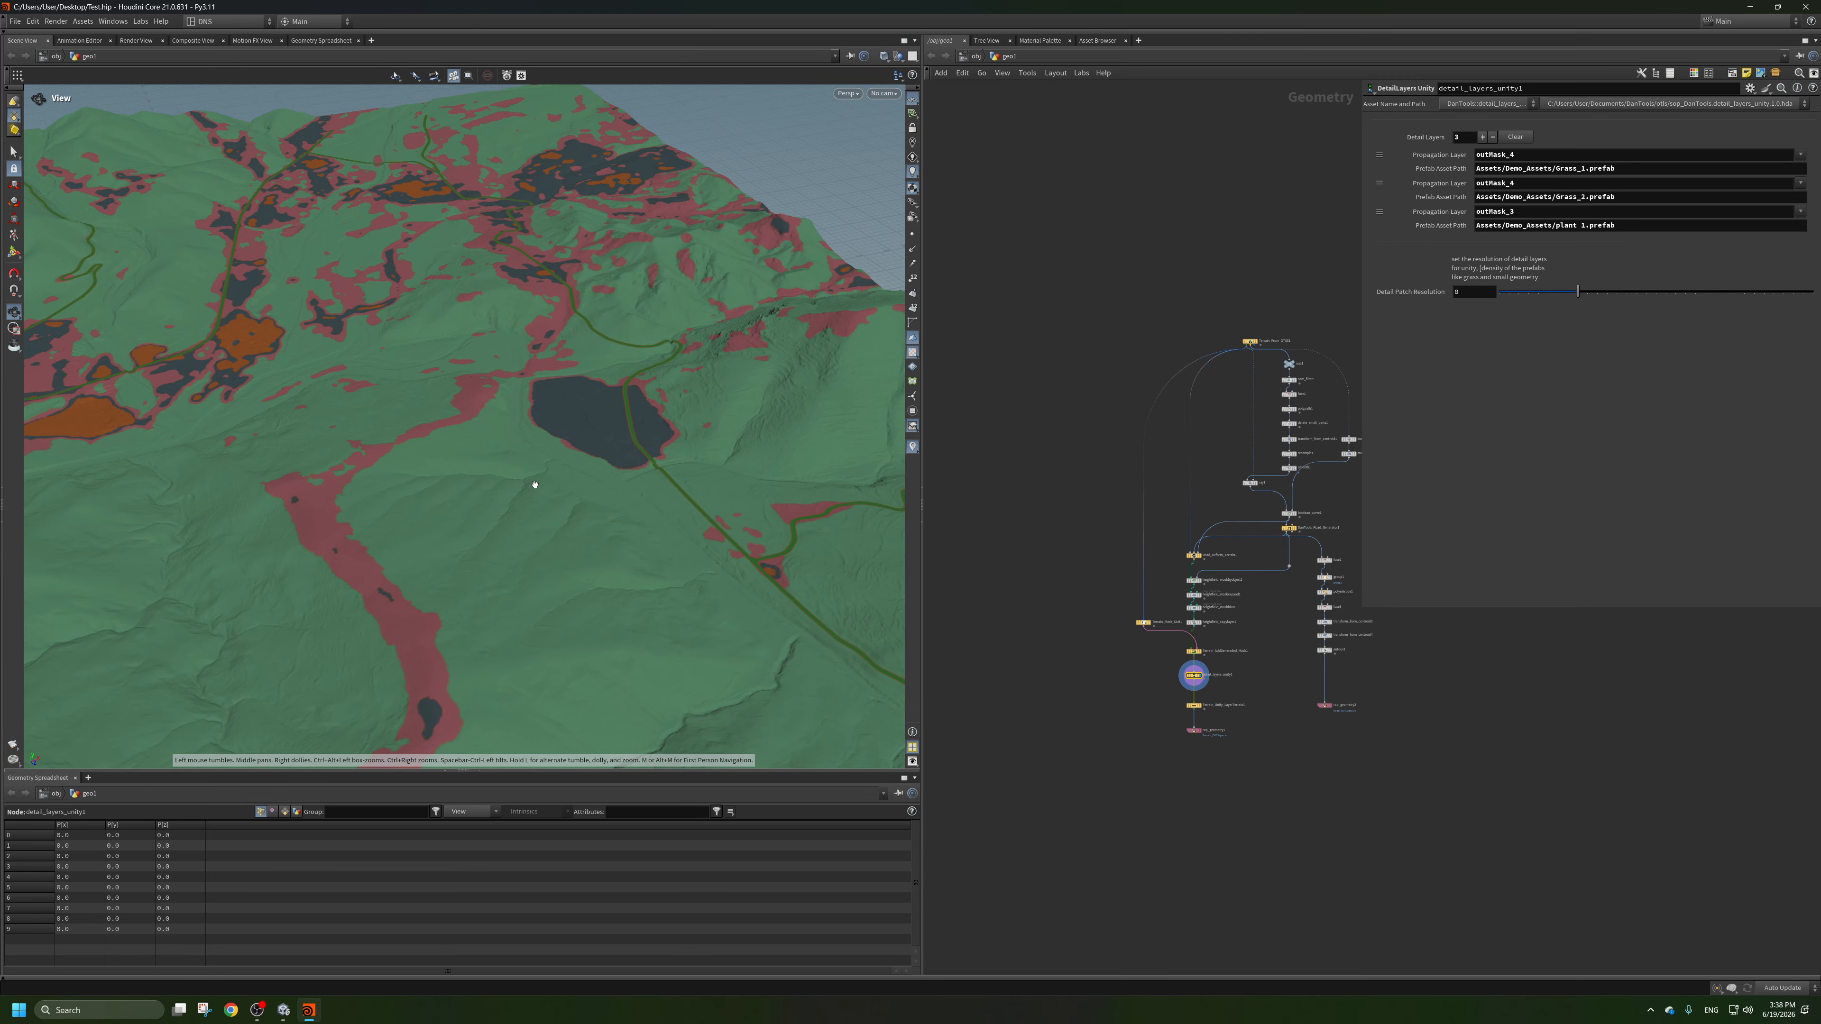
{"action": "left_click_drag", "start_coordinate": [535, 486], "coordinate": [522, 519]}
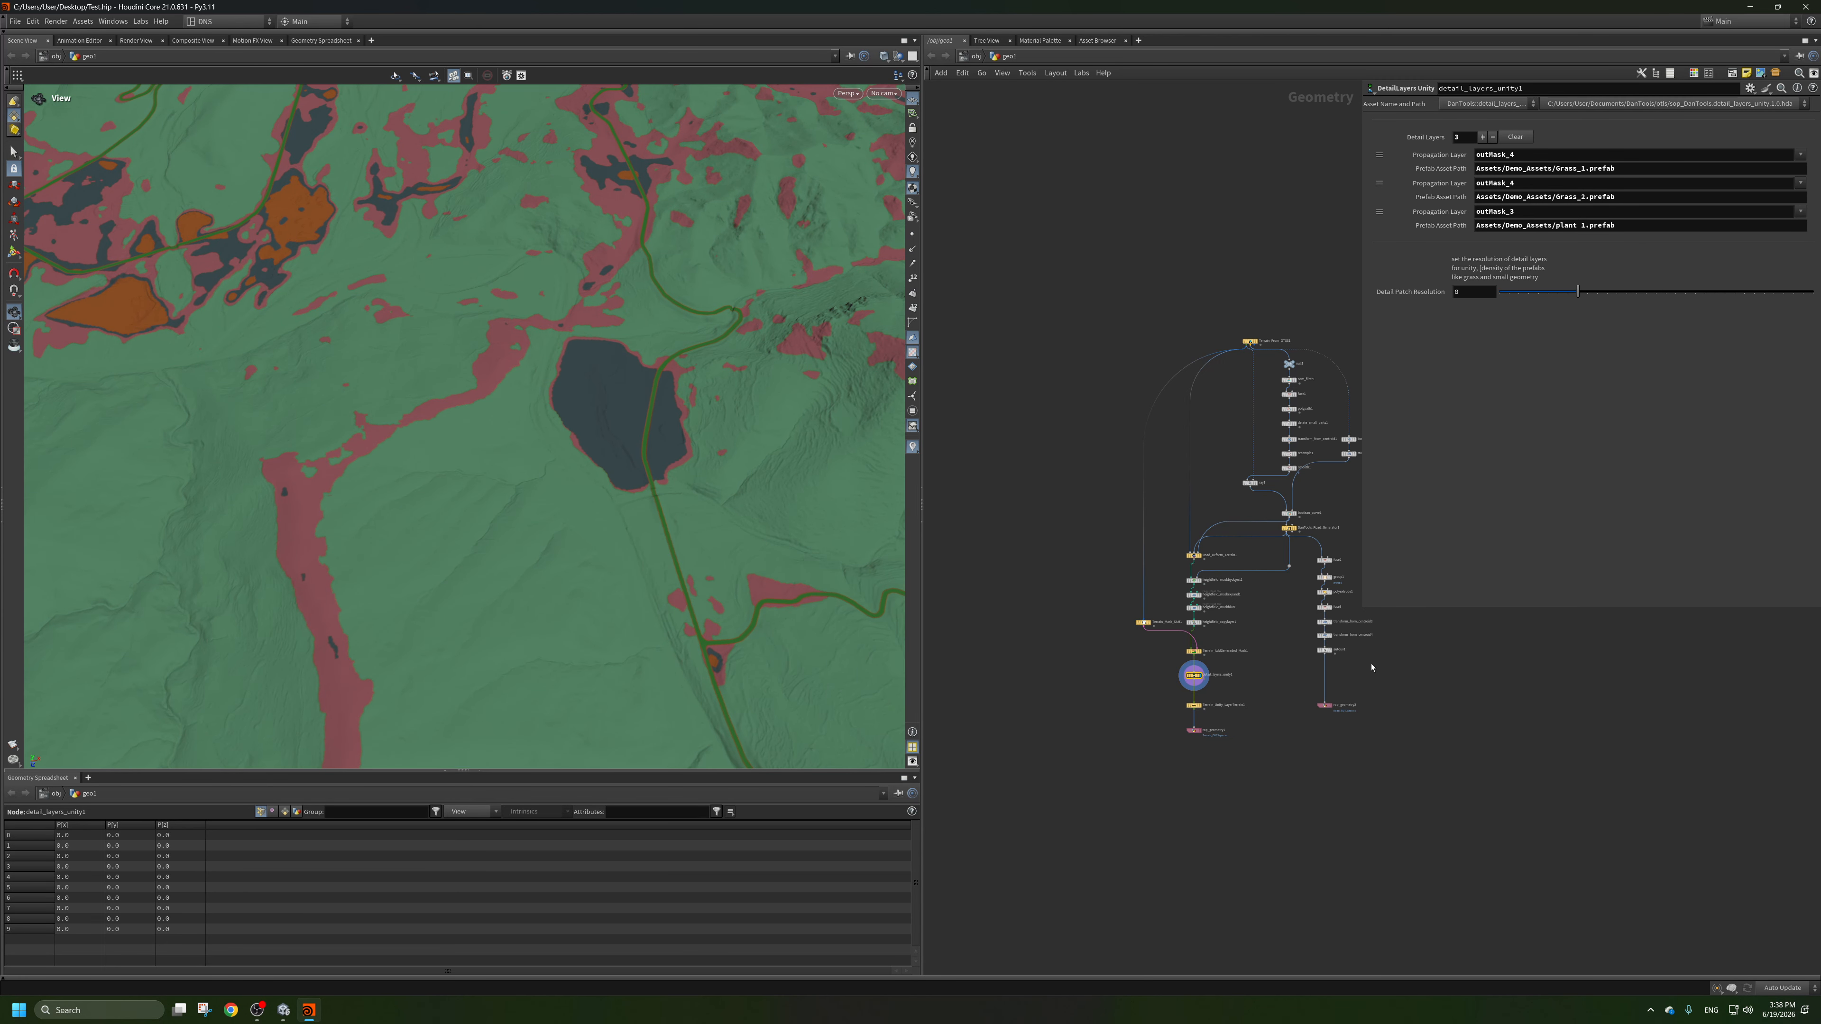
Add a HeightField Scatter node in the empty area beside the terrain node chain.
{"action": "scroll", "coordinate": [1321, 651], "scroll_direction": "up", "scroll_amount": 3}
{"action": "middle_click_drag", "start_coordinate": [1211, 646], "coordinate": [1308, 508]}
{"action": "scroll", "coordinate": [1155, 634], "scroll_direction": "down", "scroll_amount": 2}
{"action": "scroll", "coordinate": [1195, 596], "scroll_direction": "up", "scroll_amount": 1}
{"action": "scroll", "coordinate": [1308, 509], "scroll_direction": "up", "scroll_amount": 4}
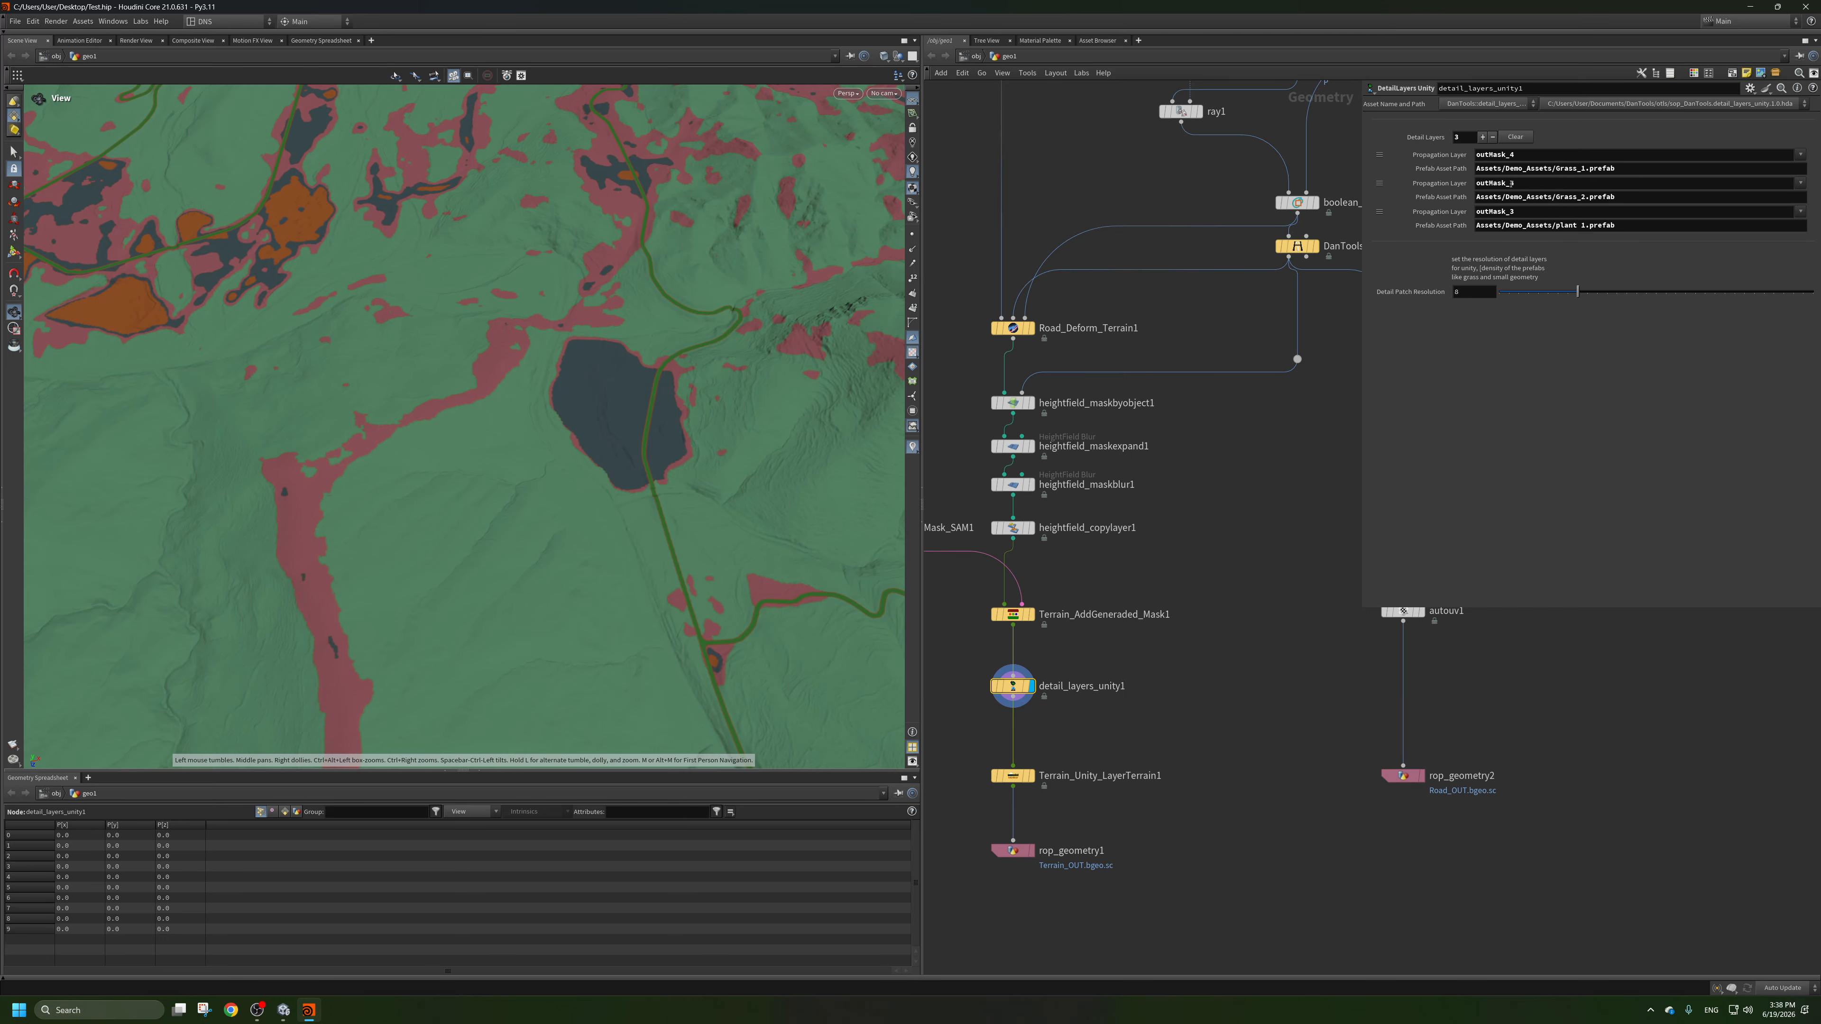
{"action": "left_click_drag", "start_coordinate": [1514, 157], "coordinate": [1466, 160]}
{"action": "middle_click_drag", "start_coordinate": [1226, 613], "coordinate": [1329, 521]}
{"action": "scroll", "coordinate": [1329, 521], "scroll_direction": "down", "scroll_amount": 2}
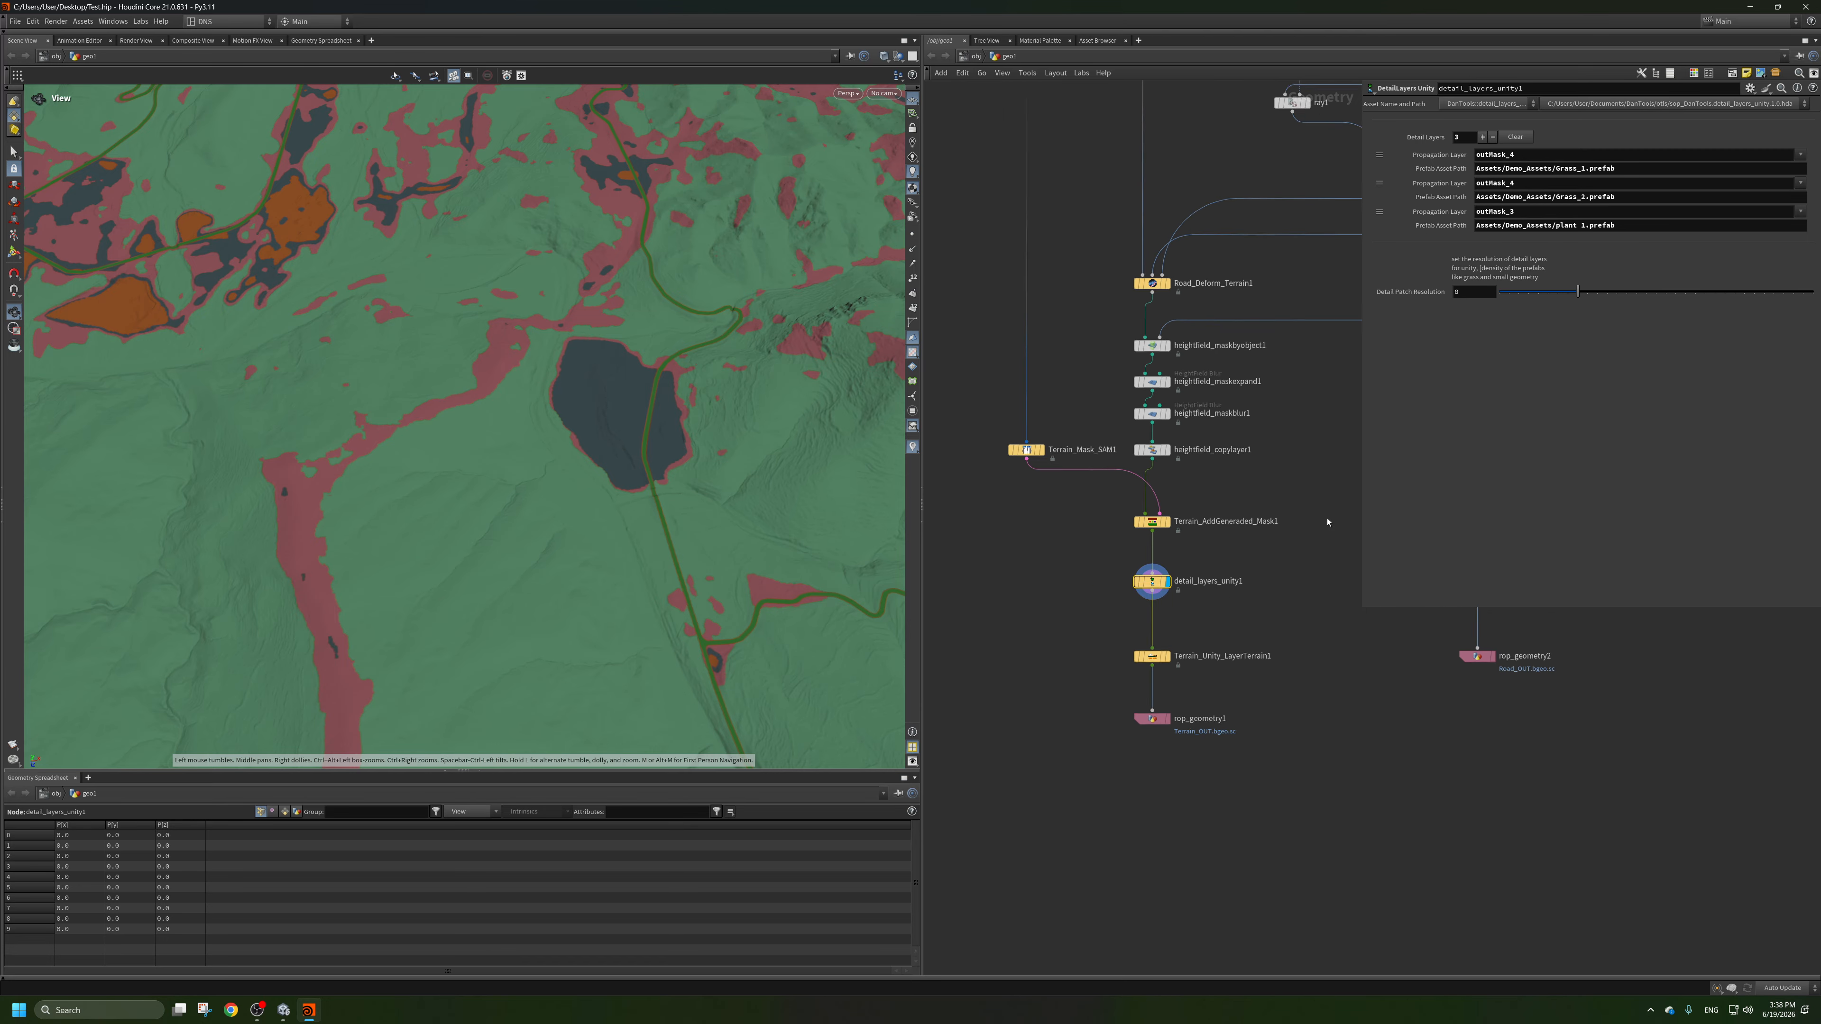
{"action": "middle_click_drag", "start_coordinate": [1064, 582], "coordinate": [1156, 537]}
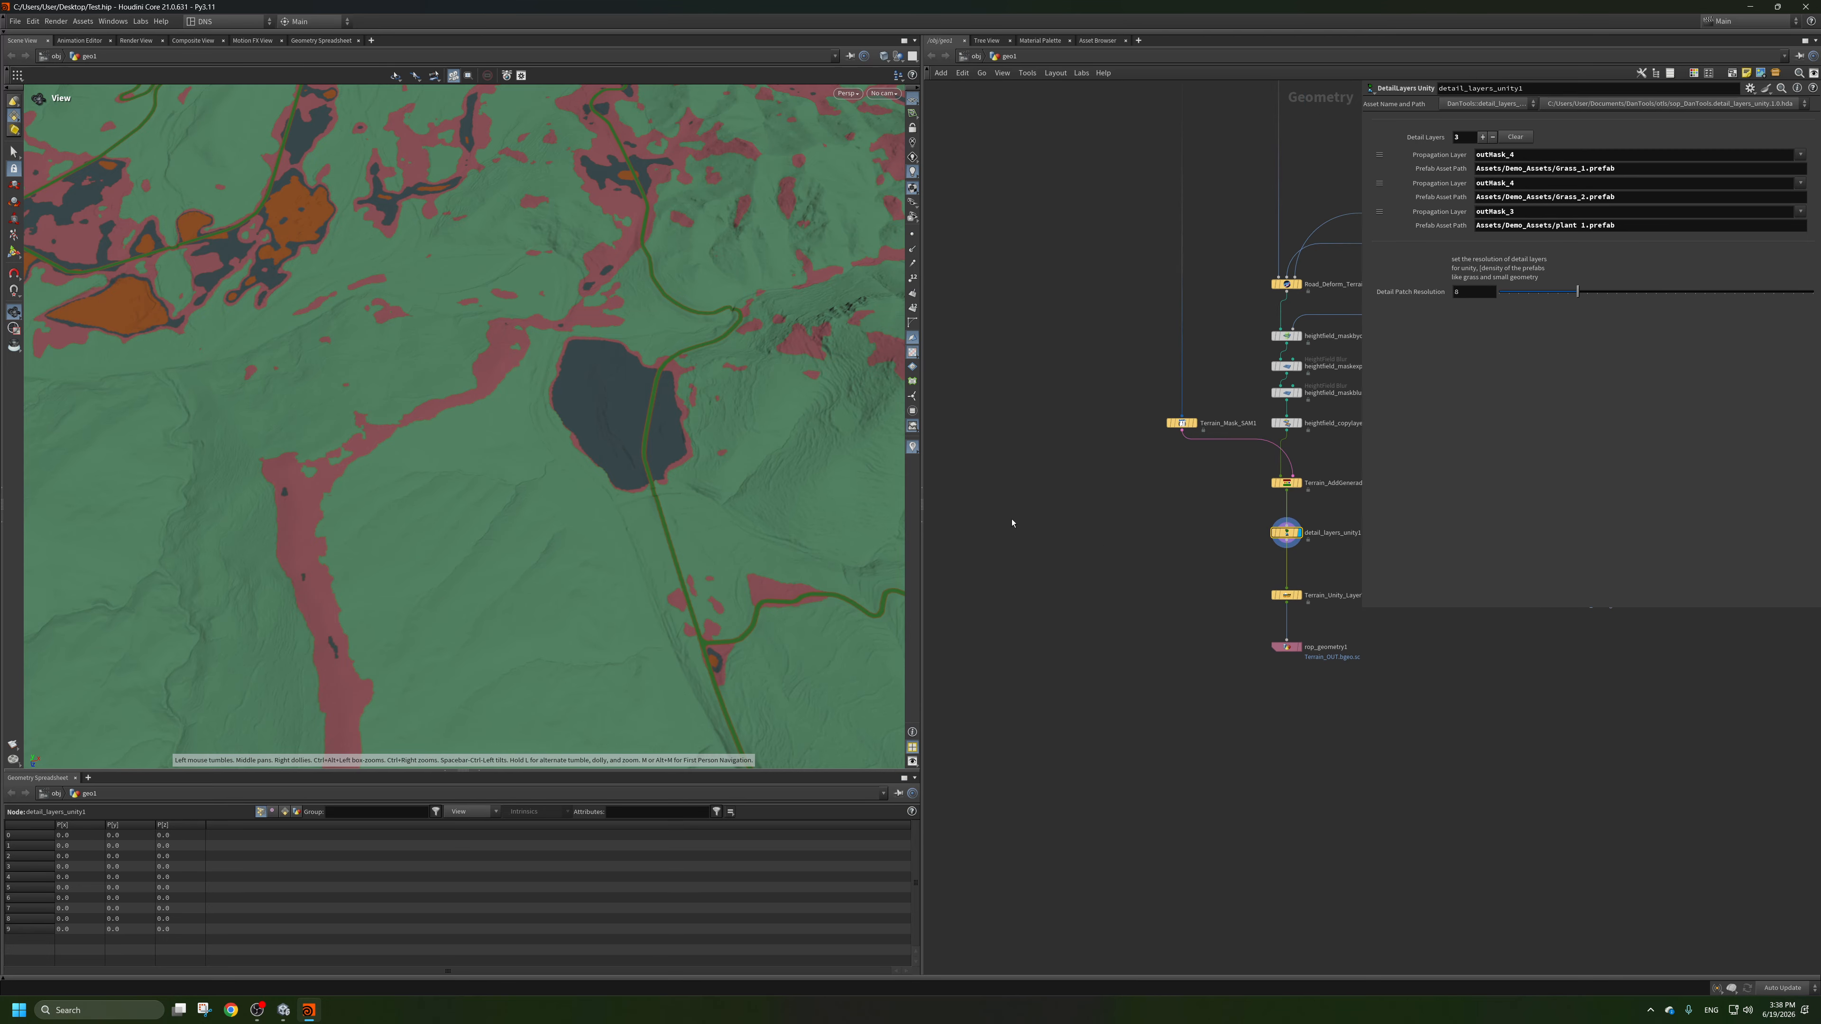
{"action": "key", "text": "Tab"}
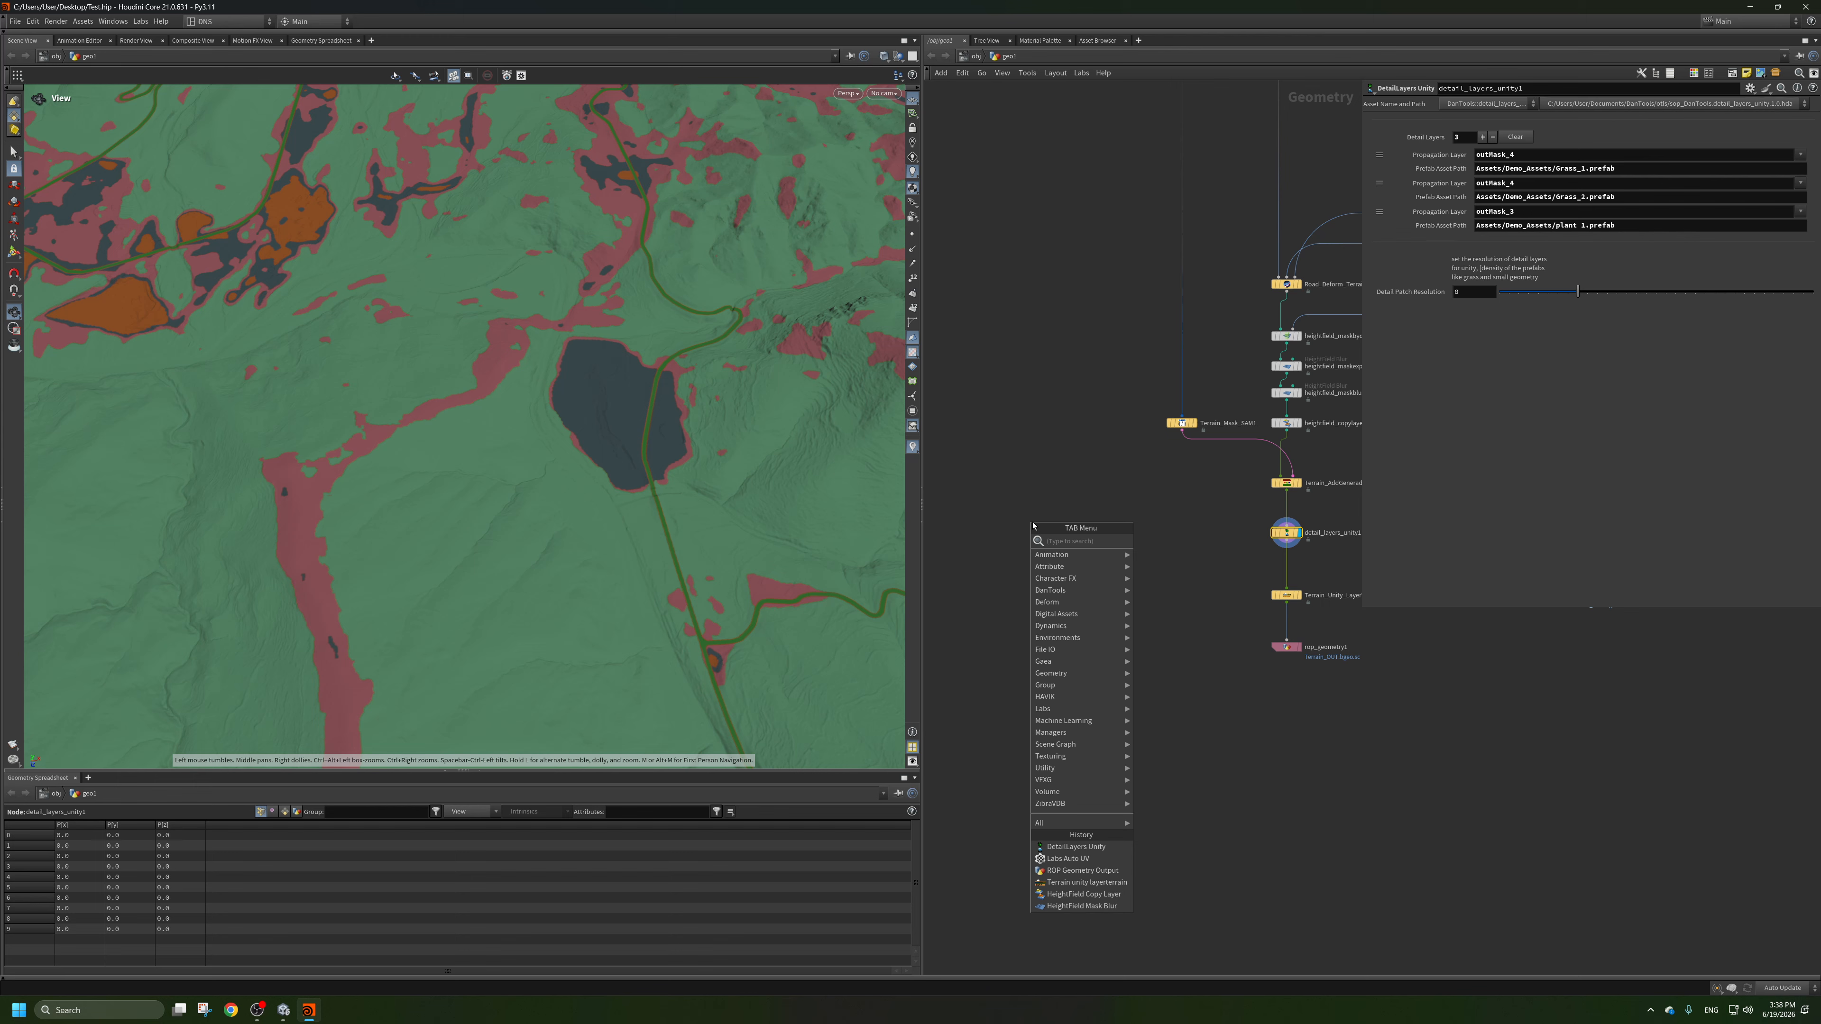
{"action": "type", "text": "hf"}
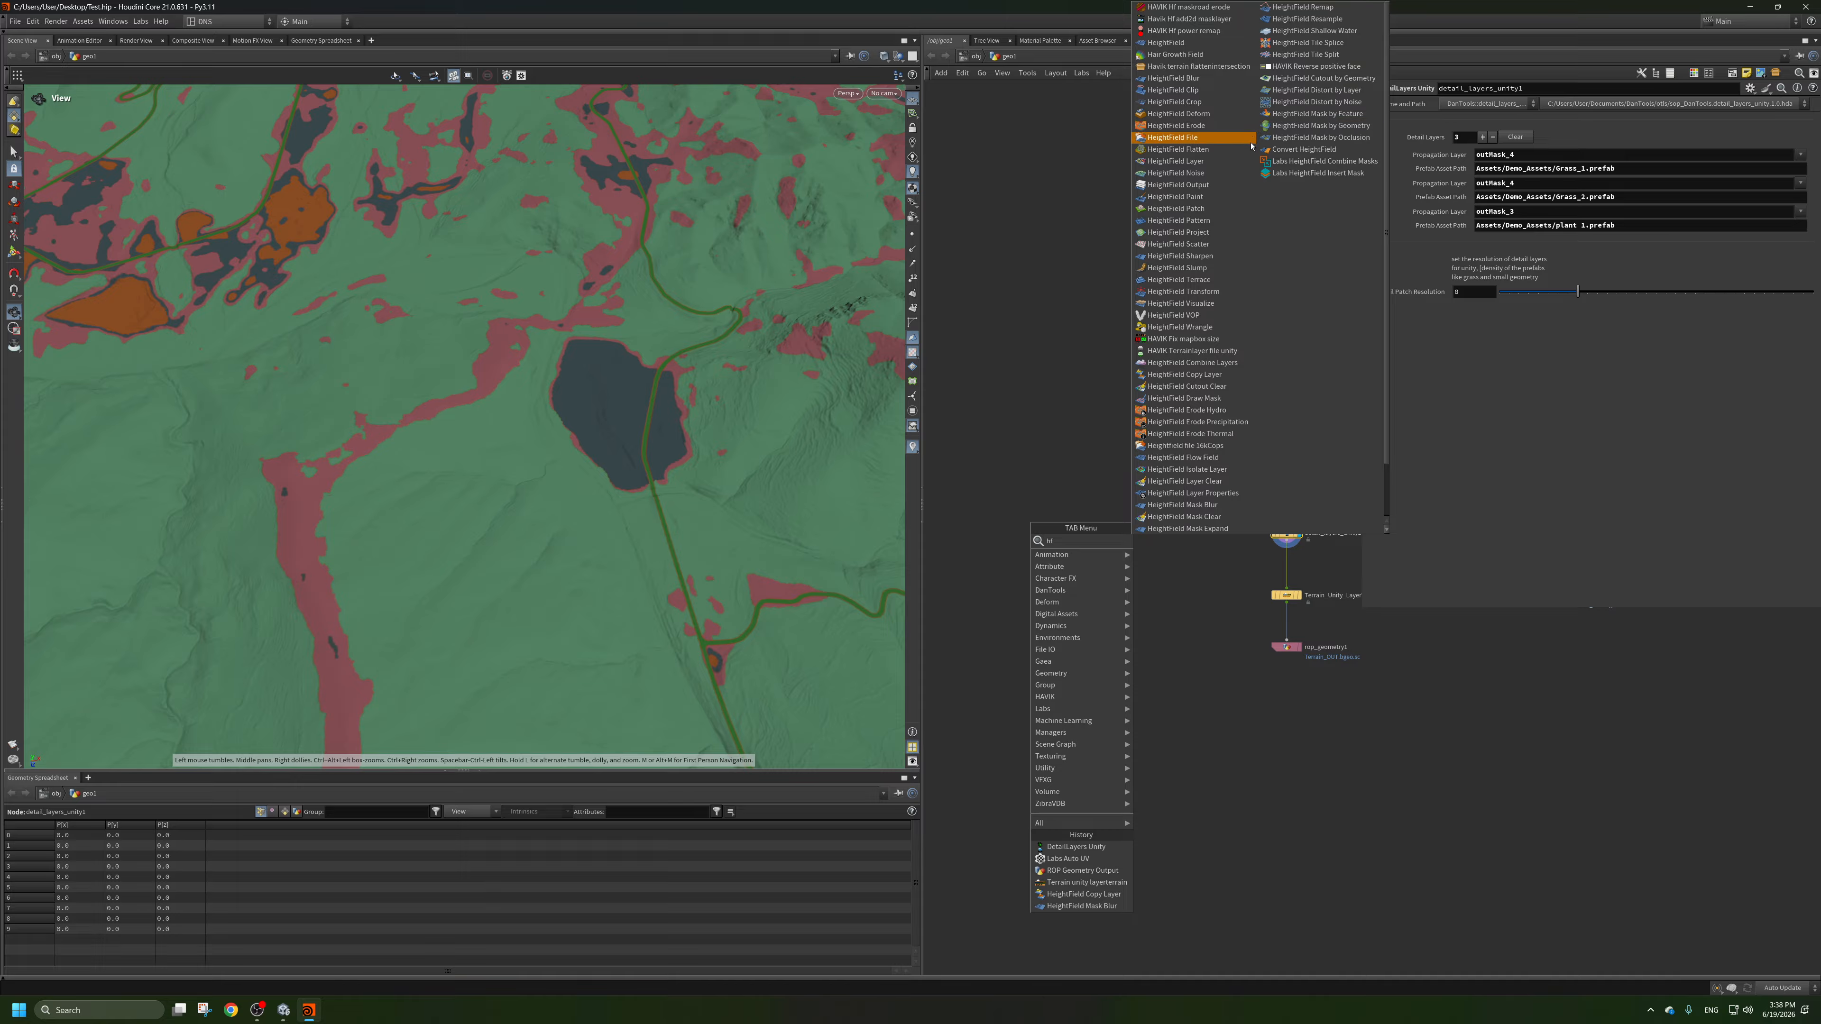
{"action": "left_click", "coordinate": [1225, 243]}
{"action": "left_click", "coordinate": [1091, 571]}
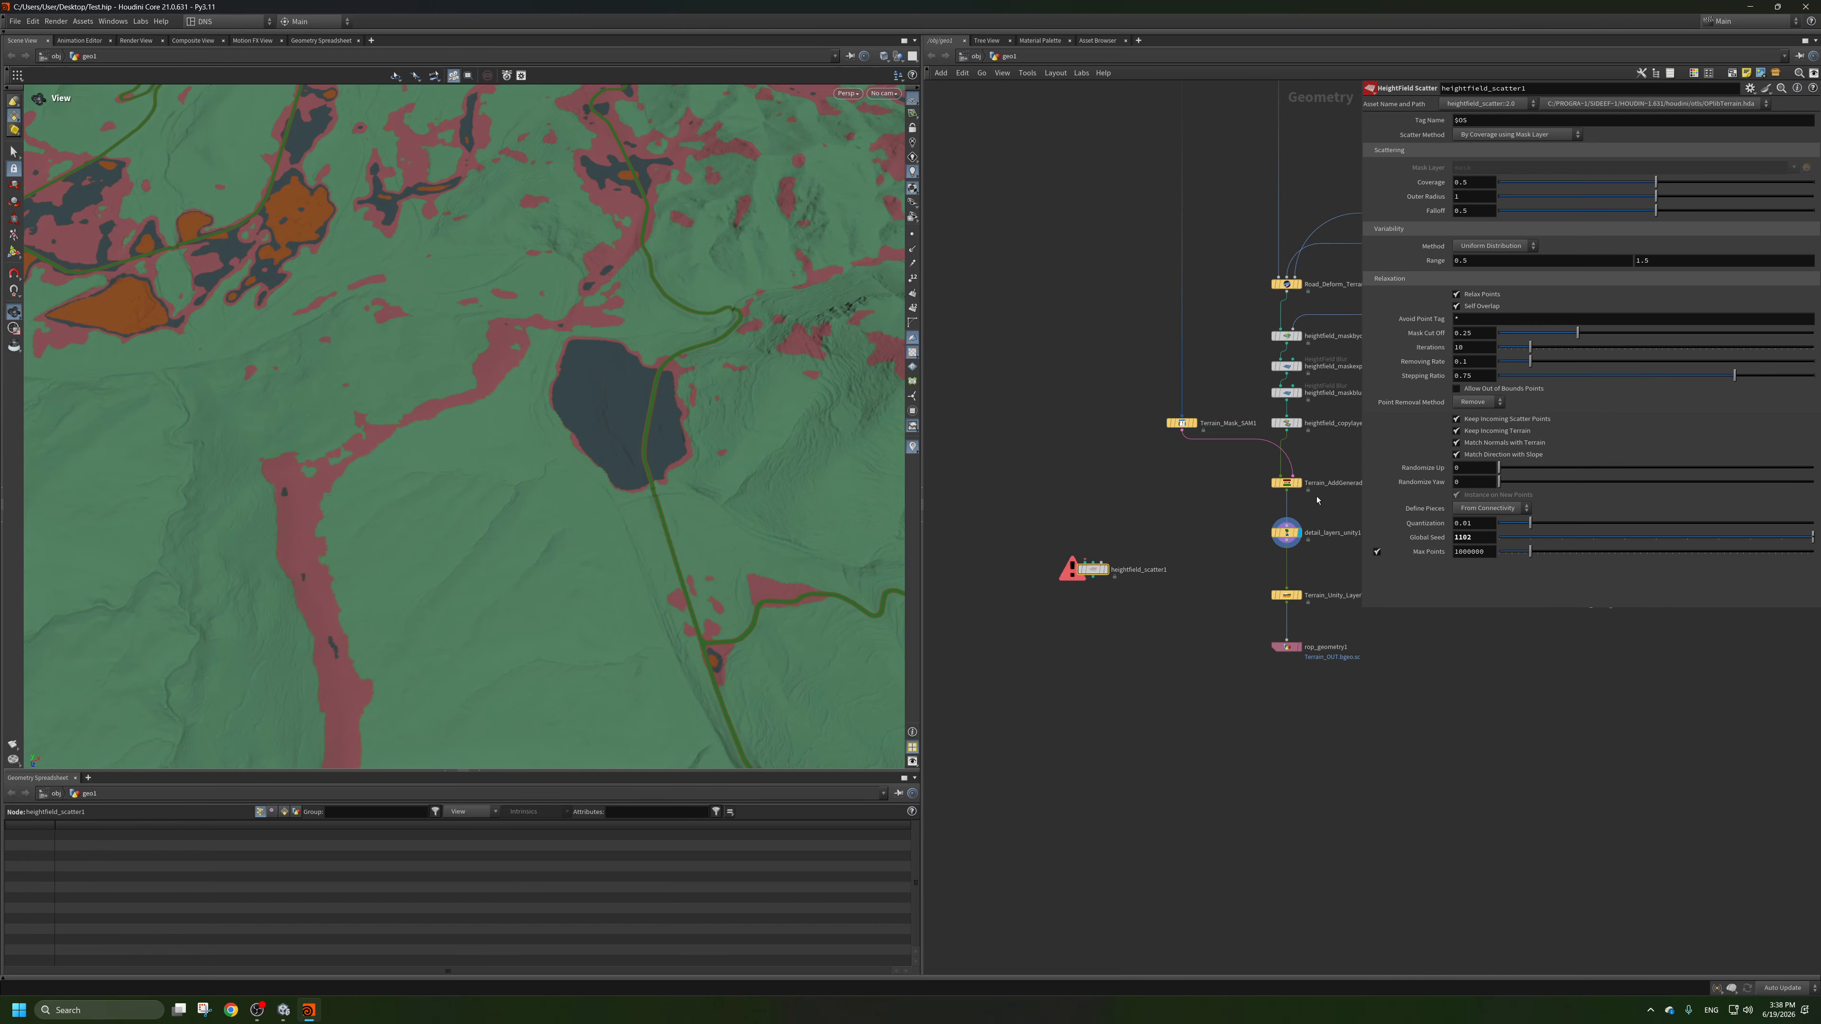
Connect the output of Terrain_AddGeneraded_Mask1 to the HeightField Scatter node and display the scatter.
{"action": "left_click", "coordinate": [1287, 490]}
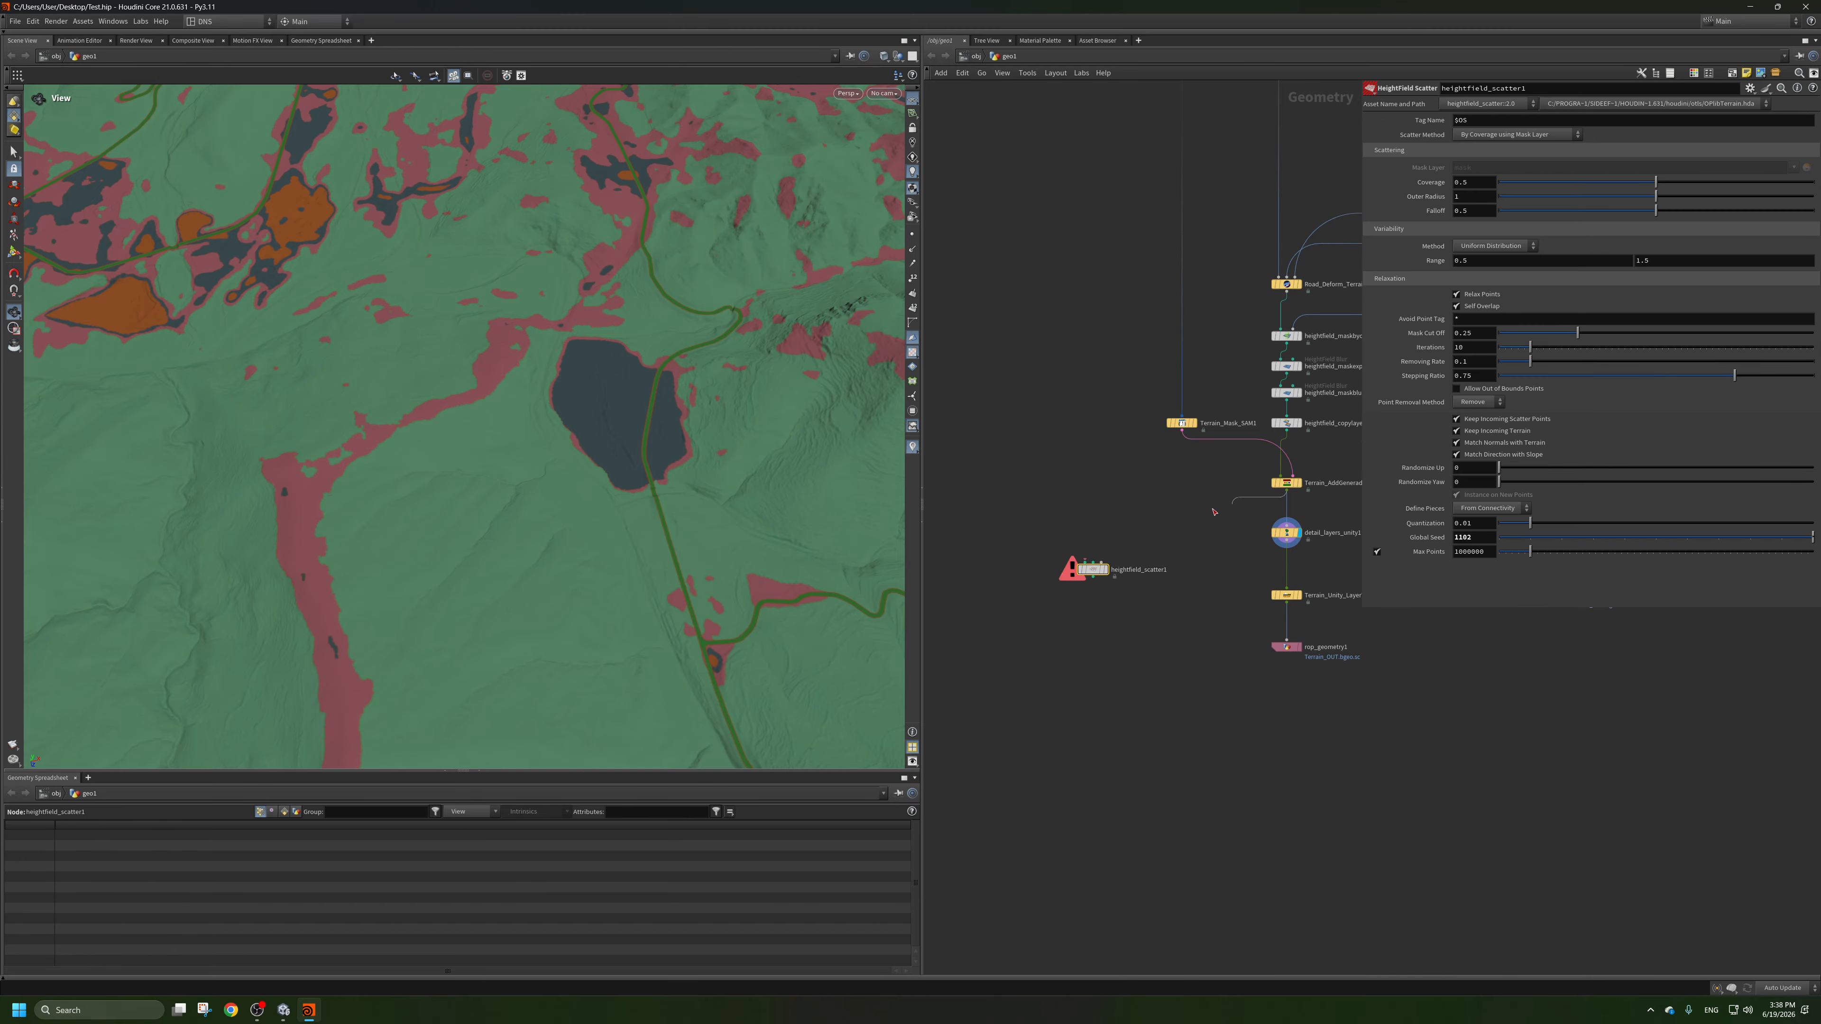
{"action": "left_click", "coordinate": [1110, 574]}
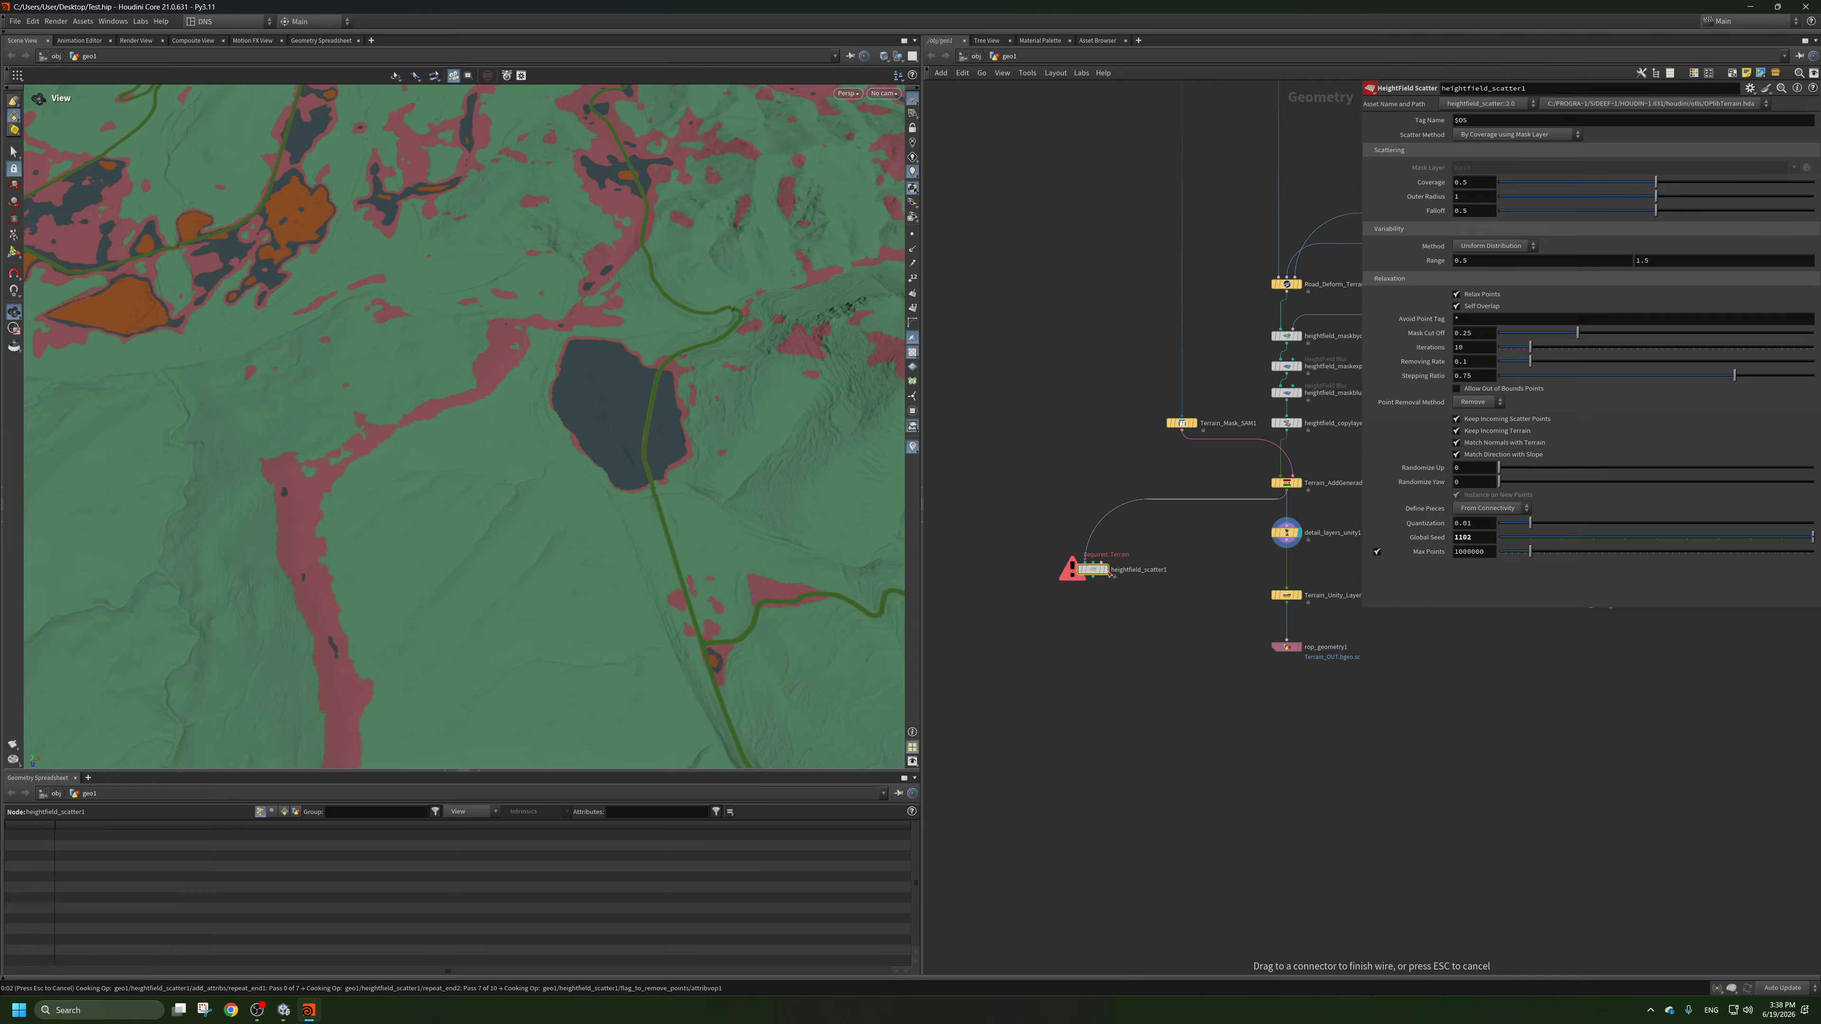
{"action": "left_click", "coordinate": [1111, 568]}
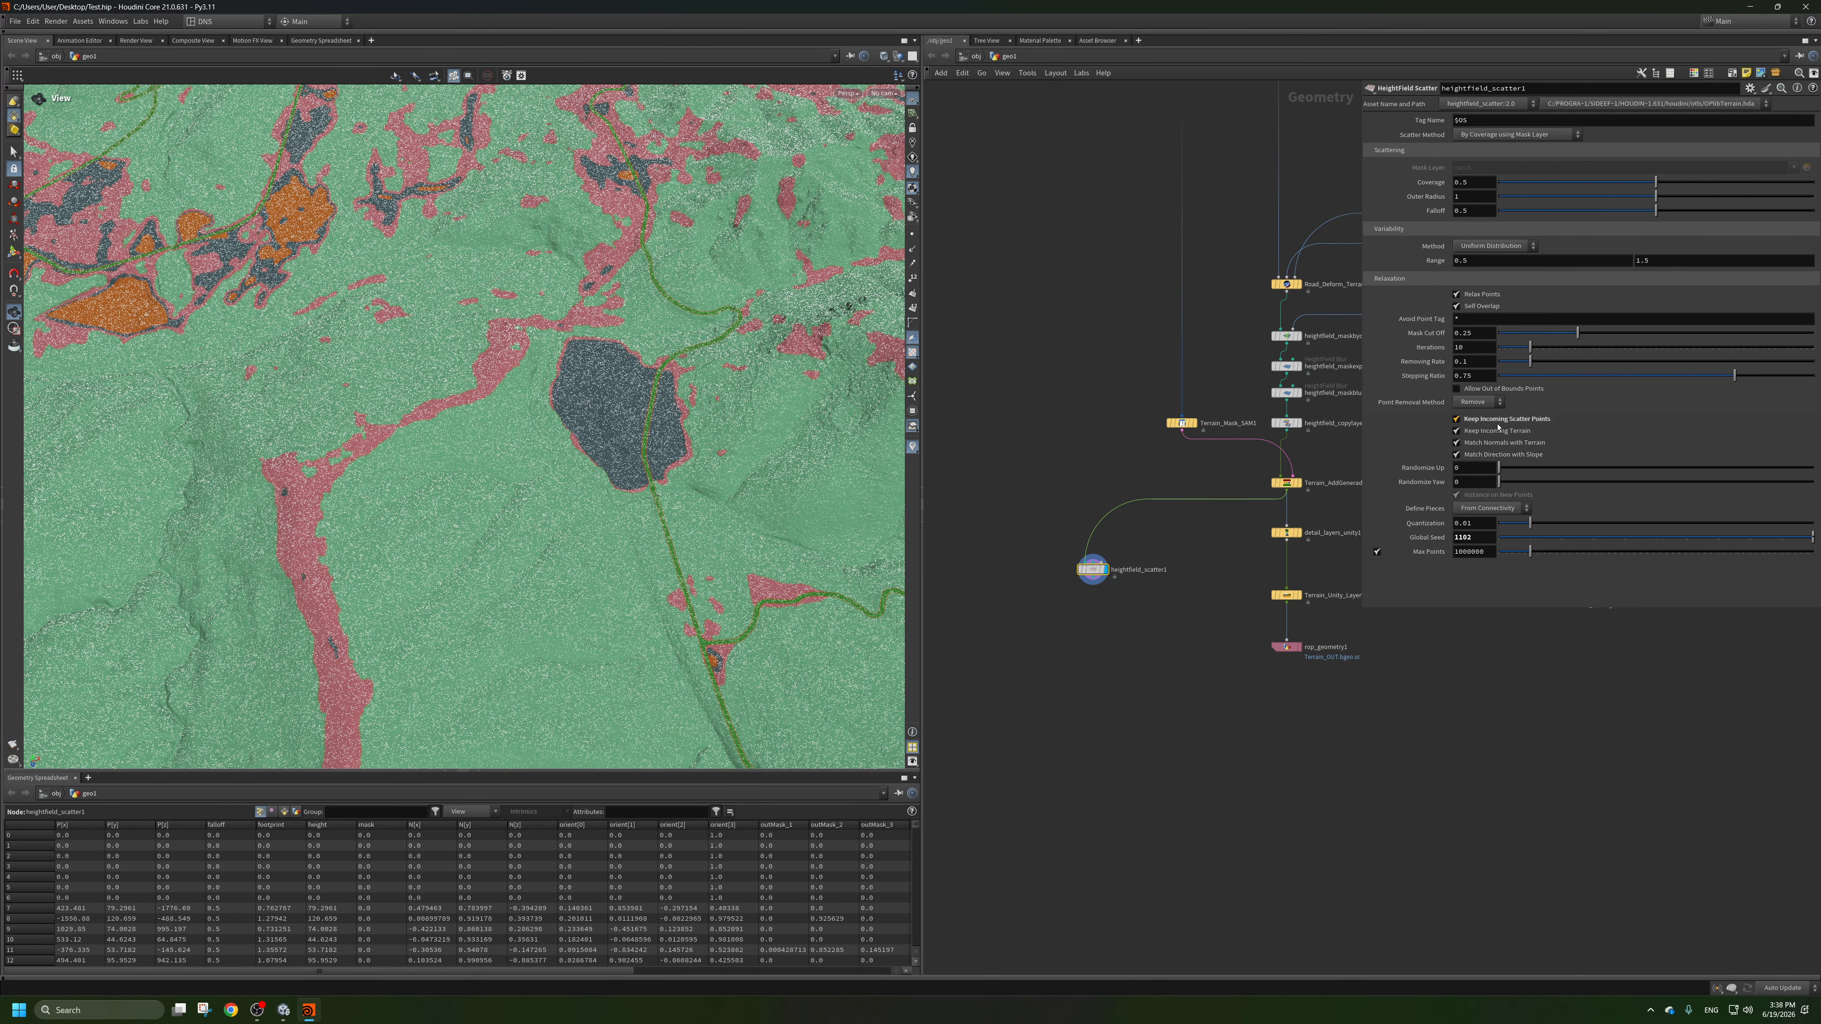
Turn off Keep Incoming Terrain on the scatter node and set its scatter method to Total Point Count using Mask Layer.
{"action": "scroll", "coordinate": [541, 379], "scroll_direction": "down", "scroll_amount": 8}
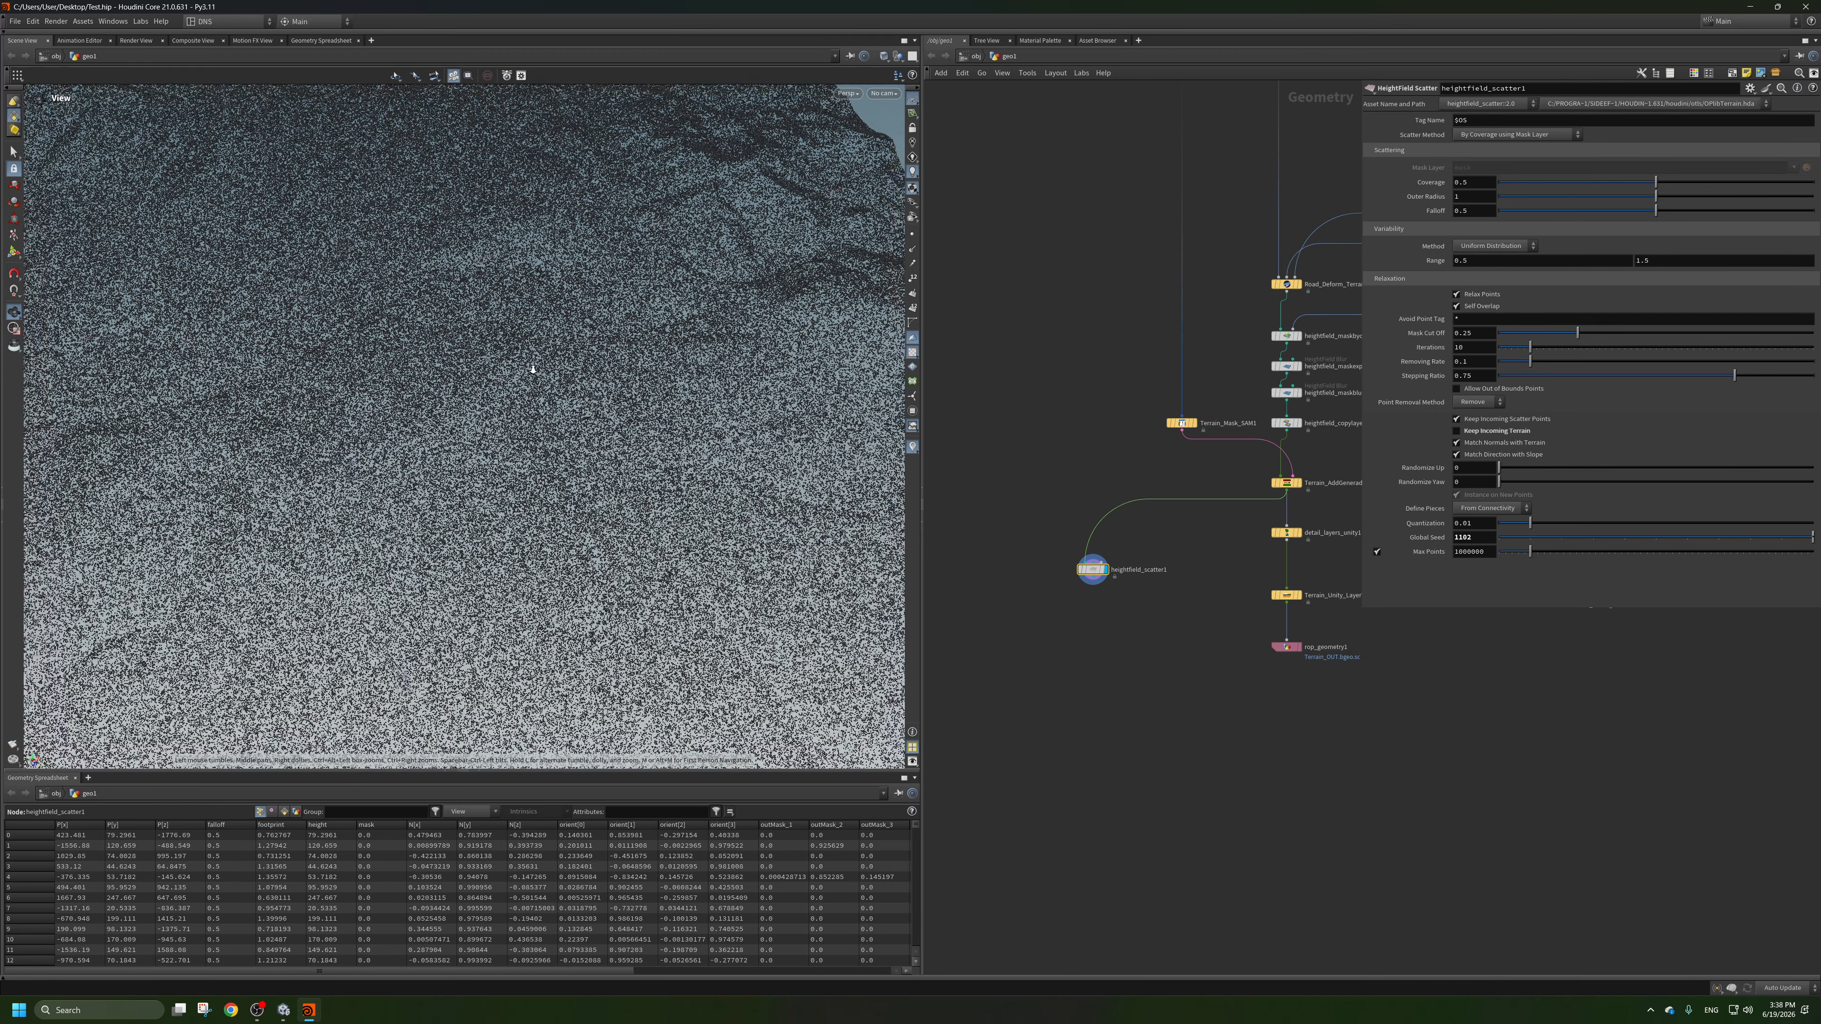
{"action": "left_click_drag", "start_coordinate": [581, 338], "coordinate": [552, 325]}
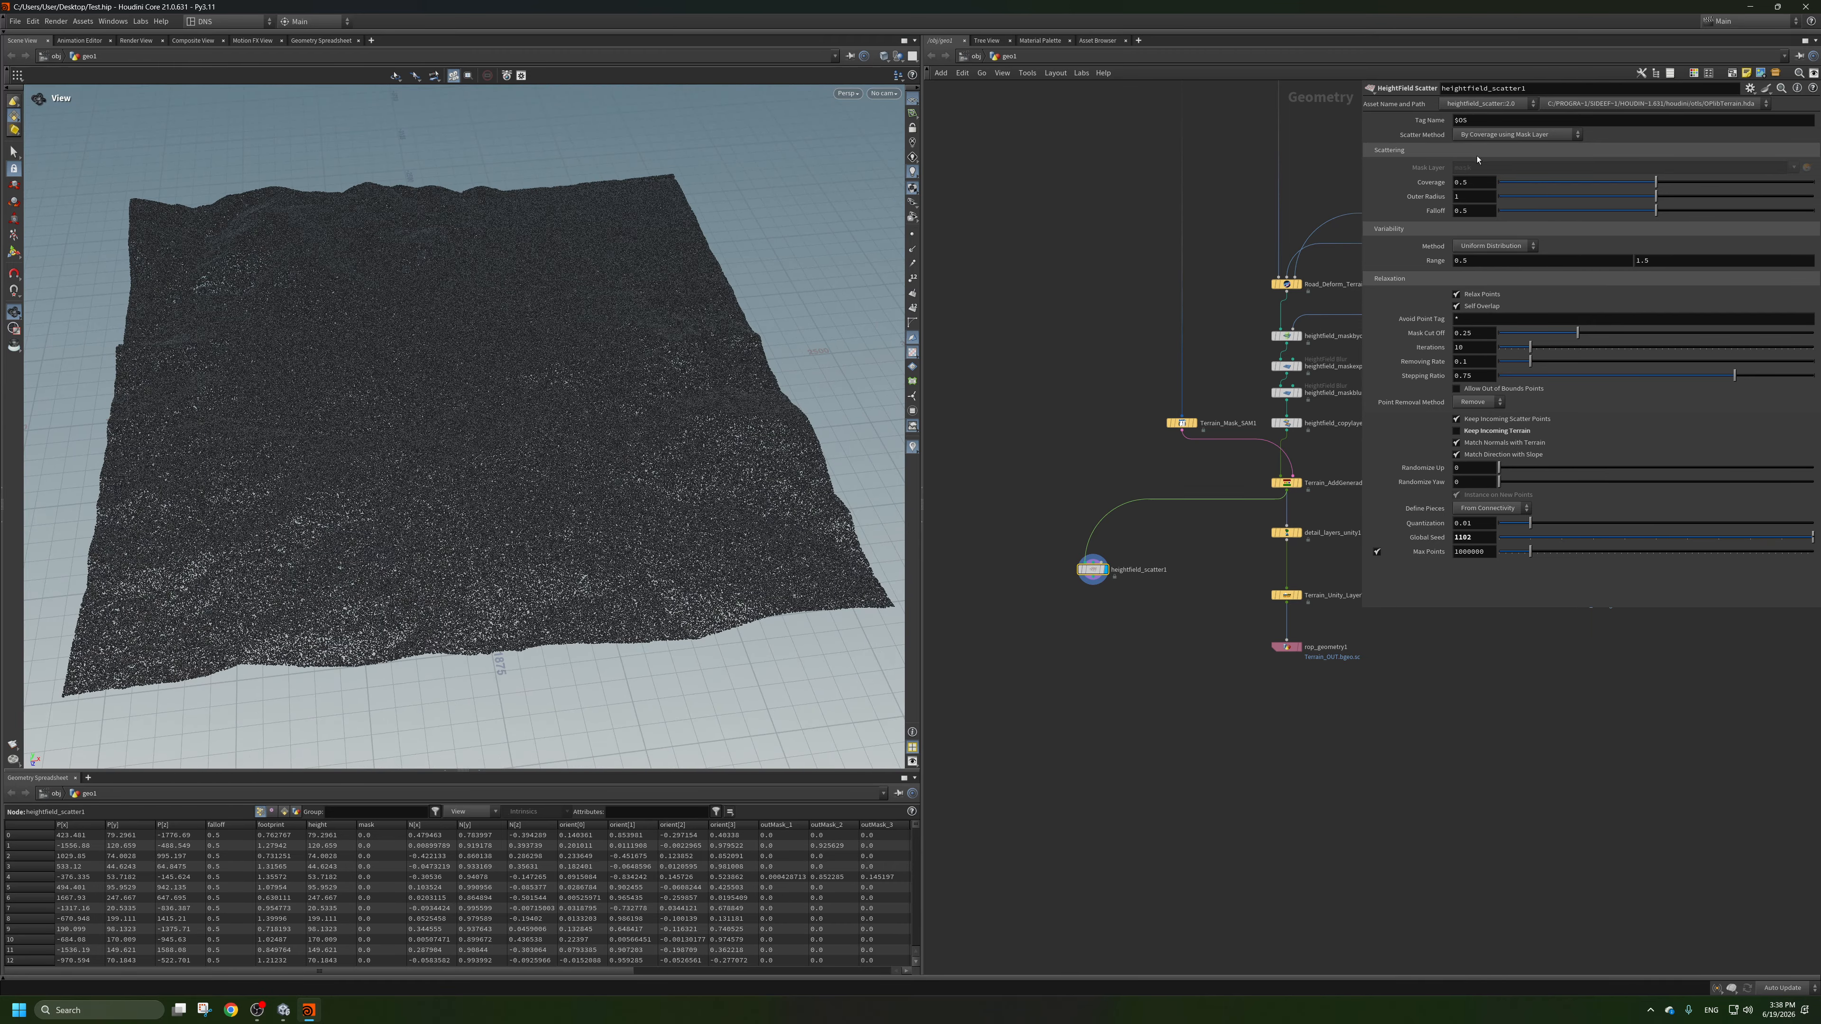
{"action": "left_click", "coordinate": [1502, 135]}
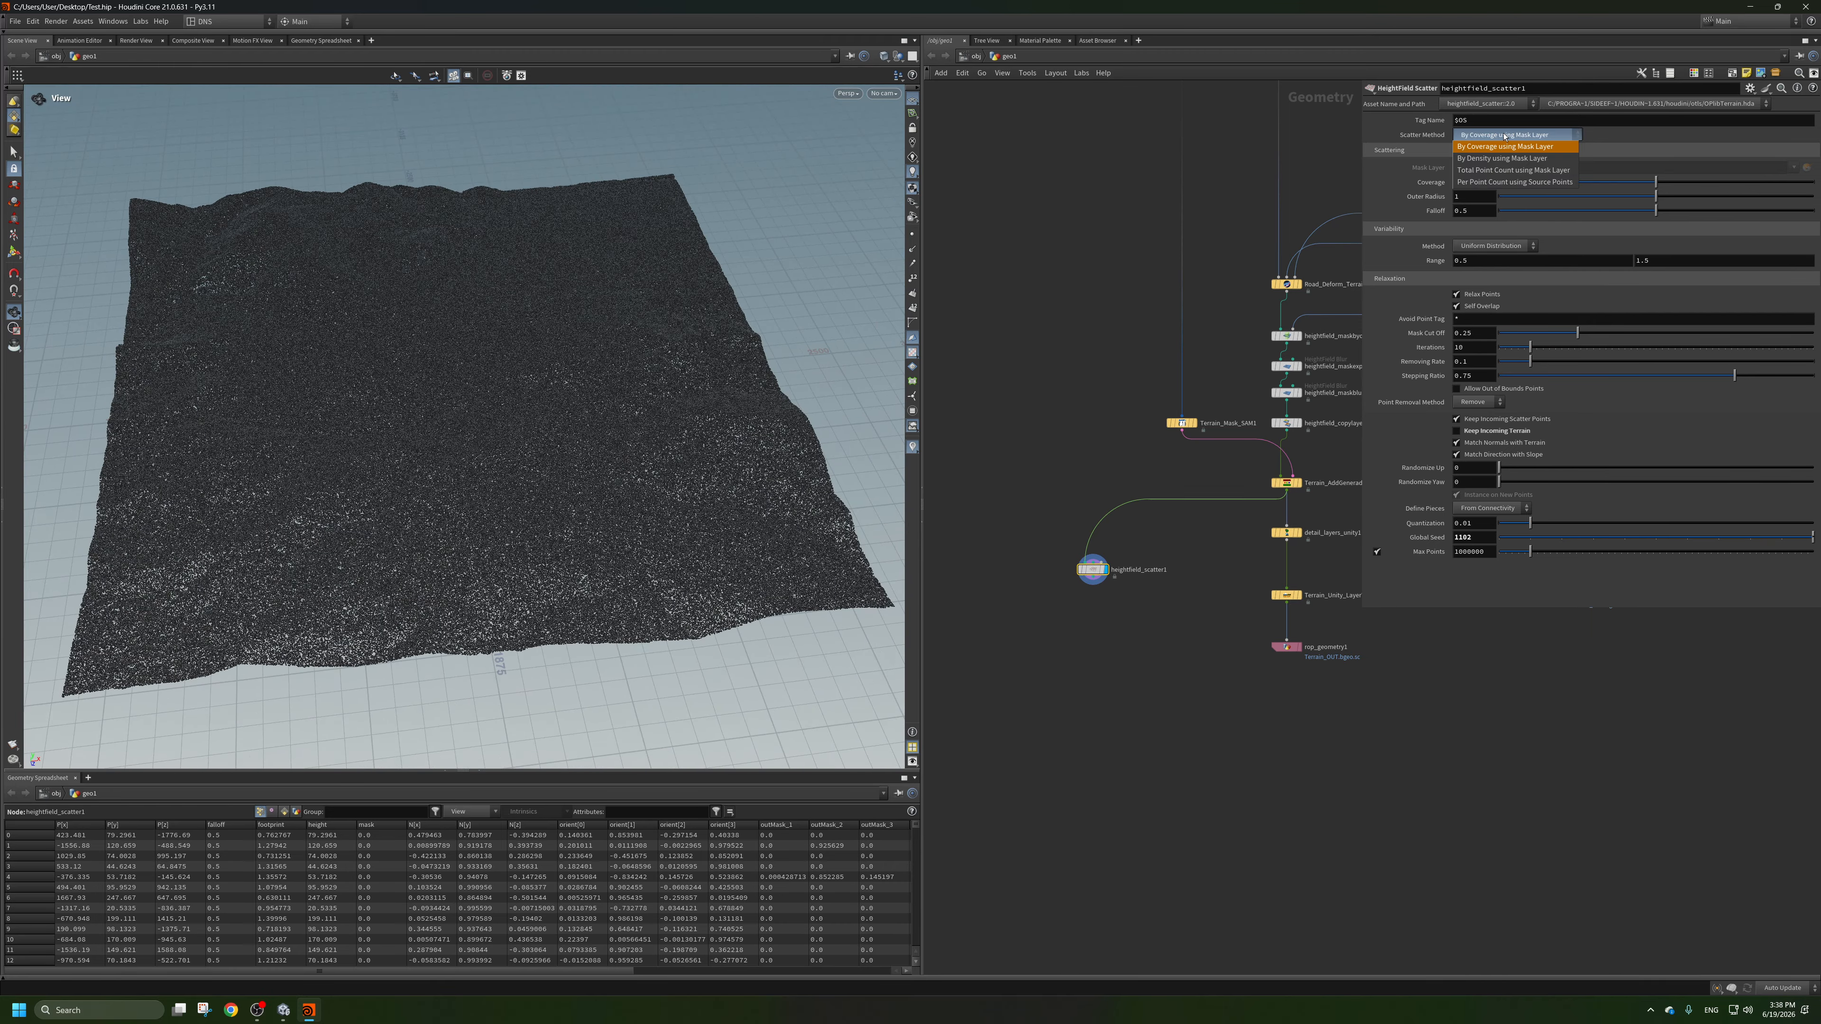
{"action": "left_click", "coordinate": [1512, 170]}
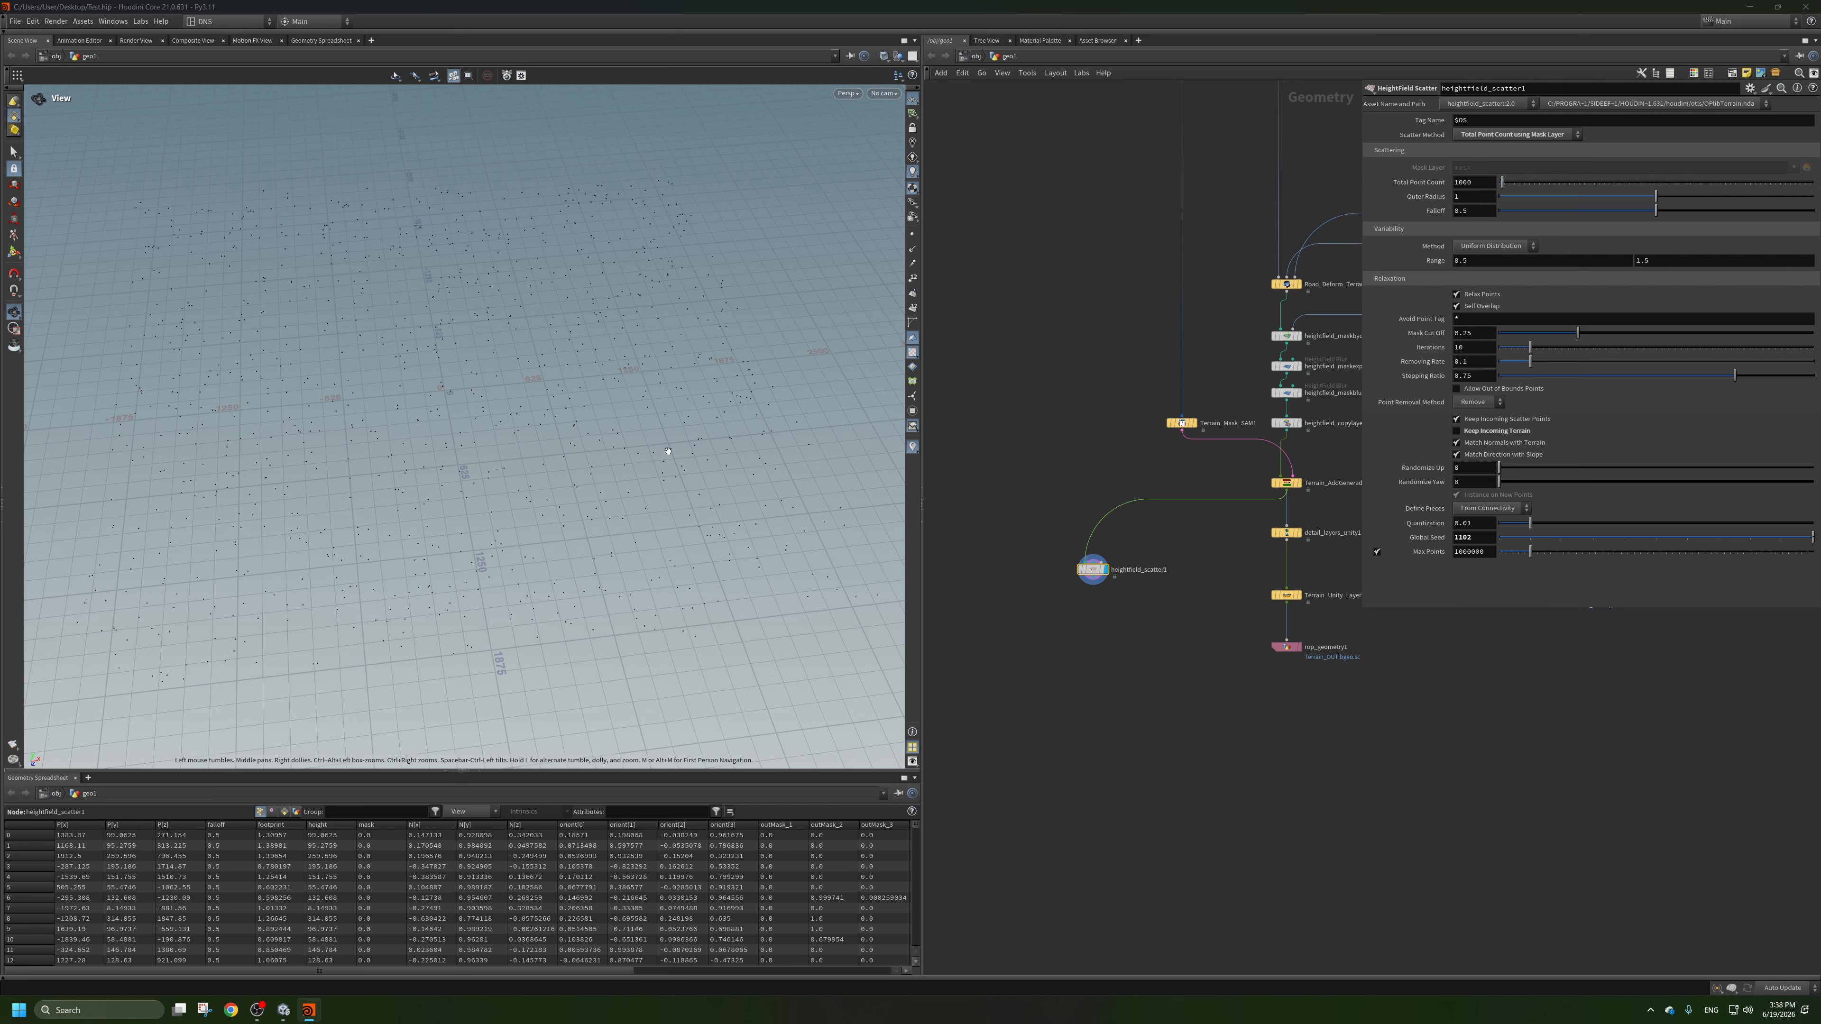
{"action": "scroll", "coordinate": [630, 365], "scroll_direction": "up", "scroll_amount": 3}
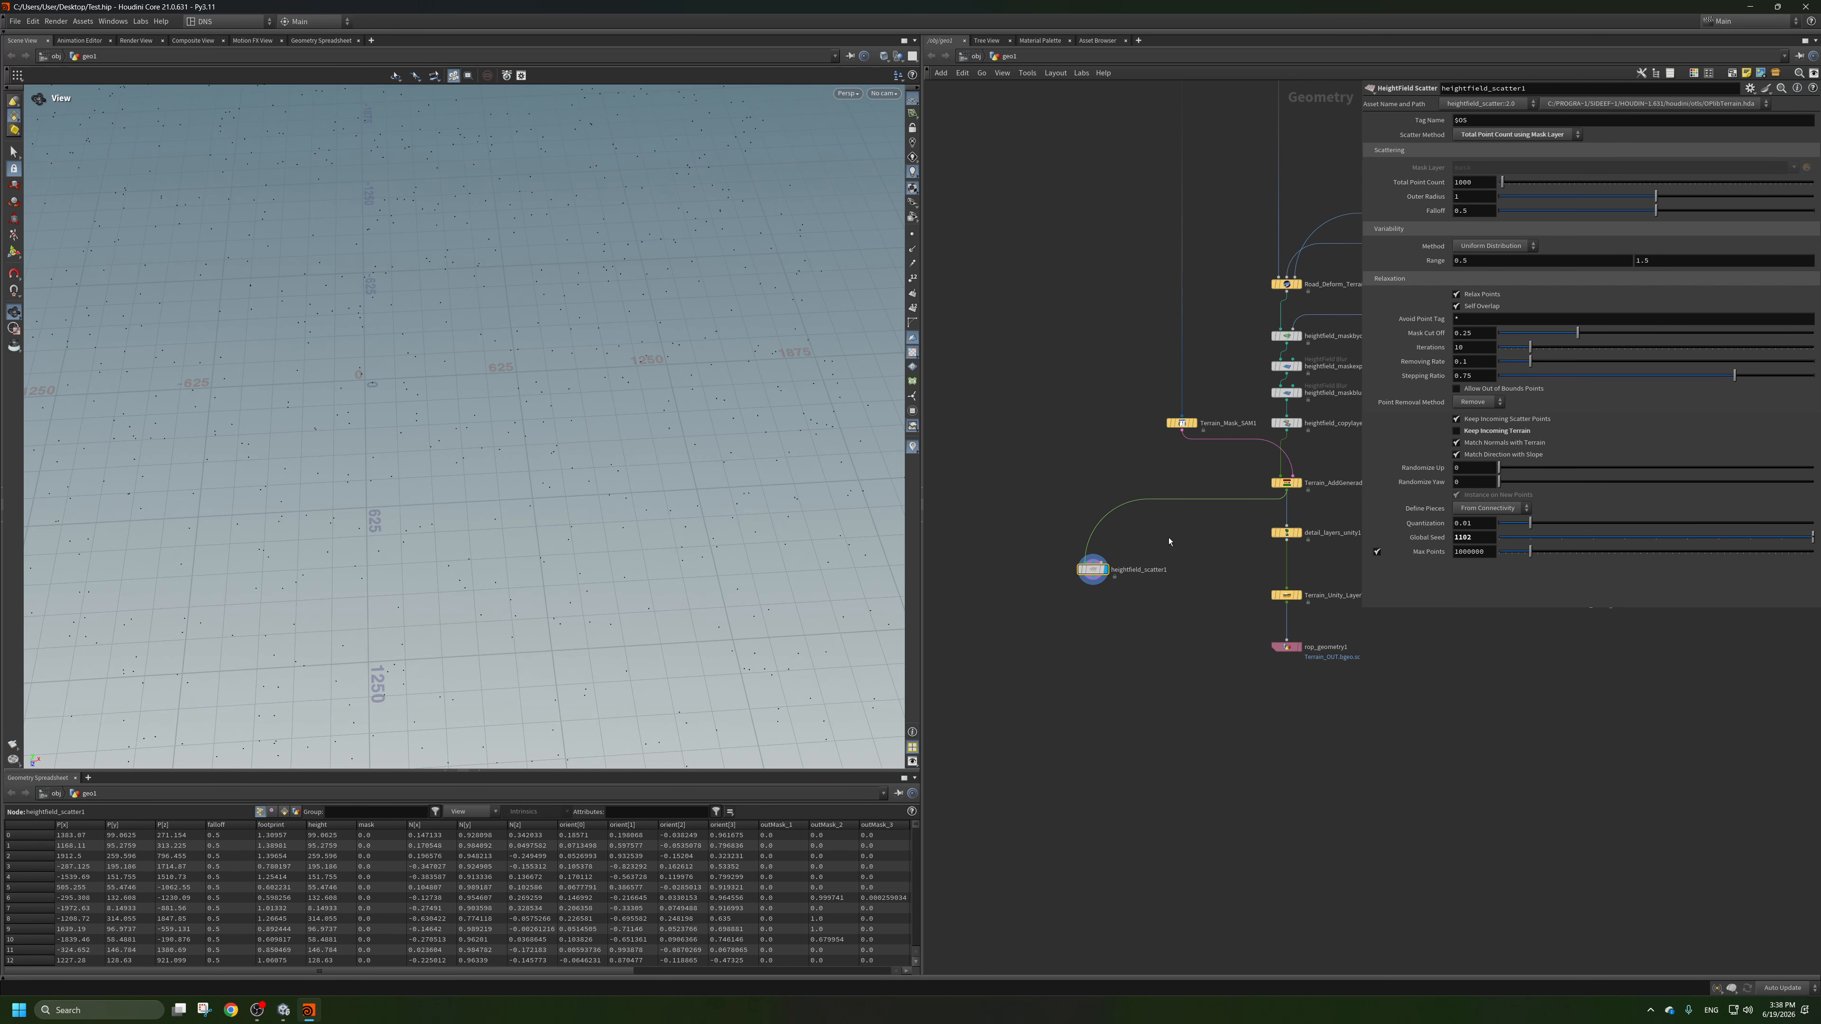
Move the scatter node aside and add a Labs HeightField Combine Masks node above it.
{"action": "left_click_drag", "start_coordinate": [1092, 569], "coordinate": [1047, 610]}
{"action": "key", "text": "Tab"}
{"action": "type", "text": "h"}
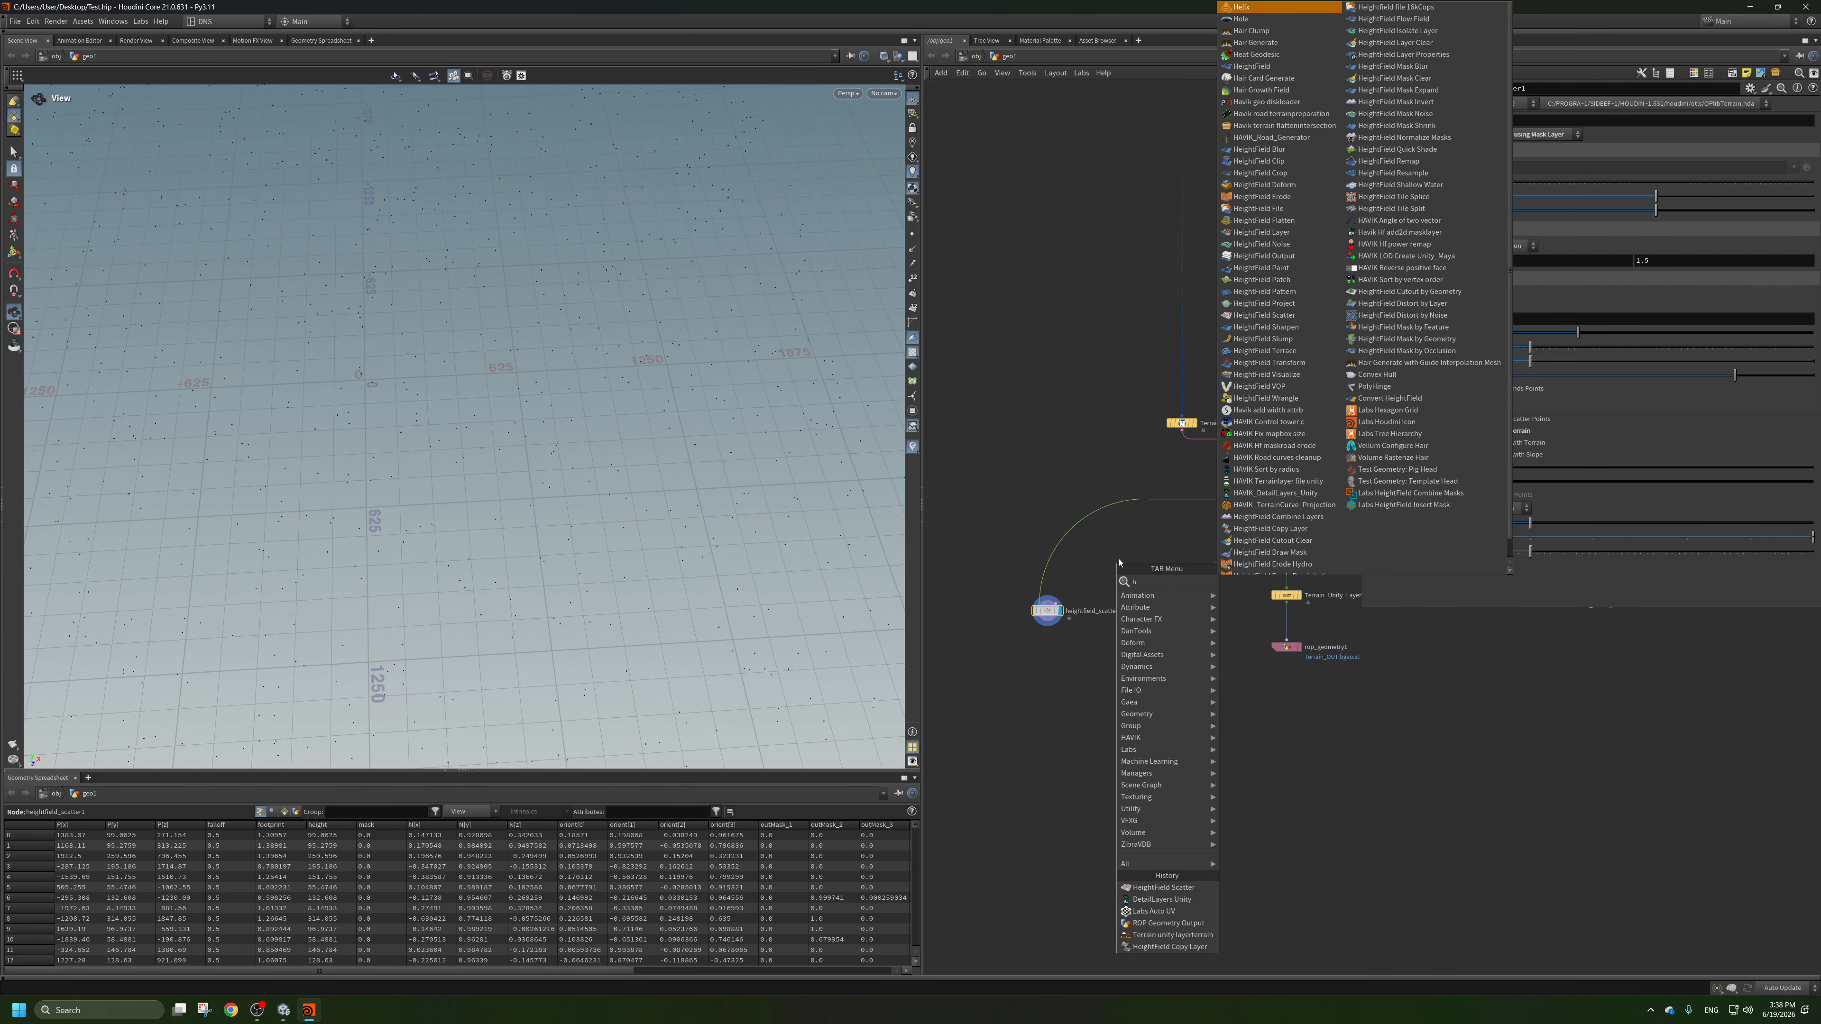
{"action": "type", "text": "fm"}
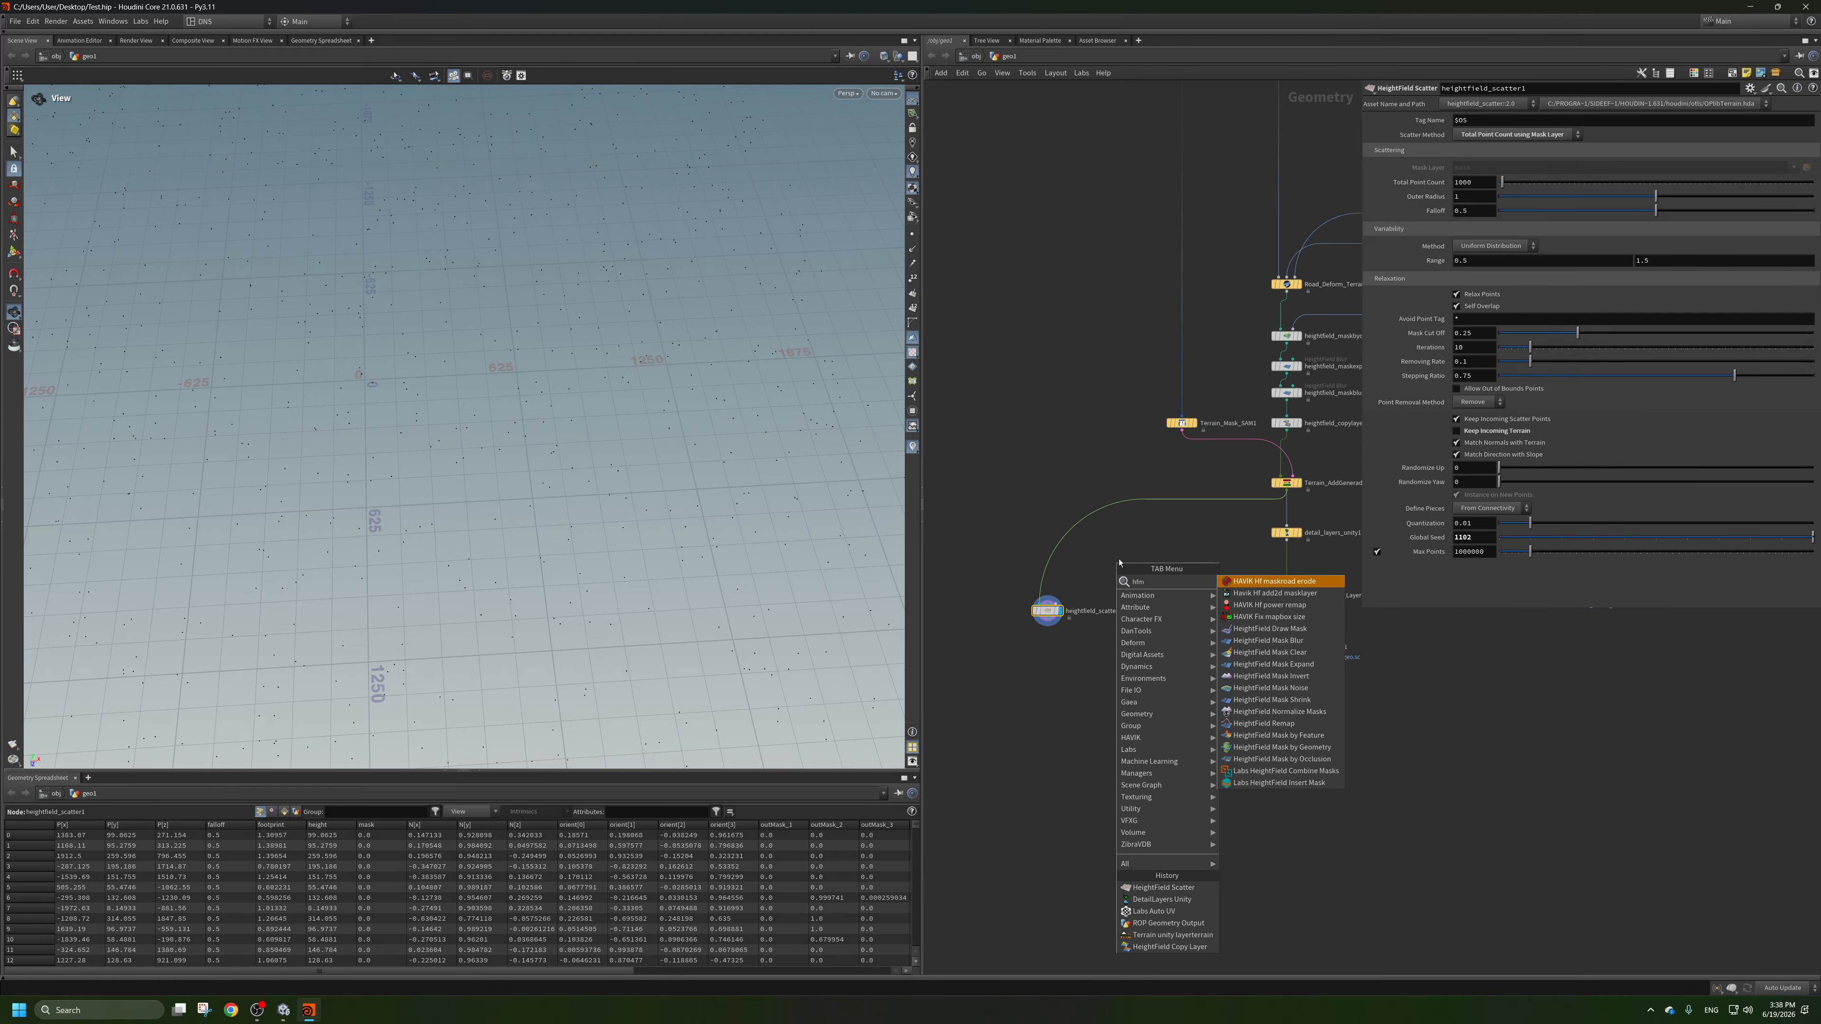
{"action": "type", "text": "c"}
{"action": "left_click", "coordinate": [1235, 591]}
{"action": "left_click", "coordinate": [1071, 561]}
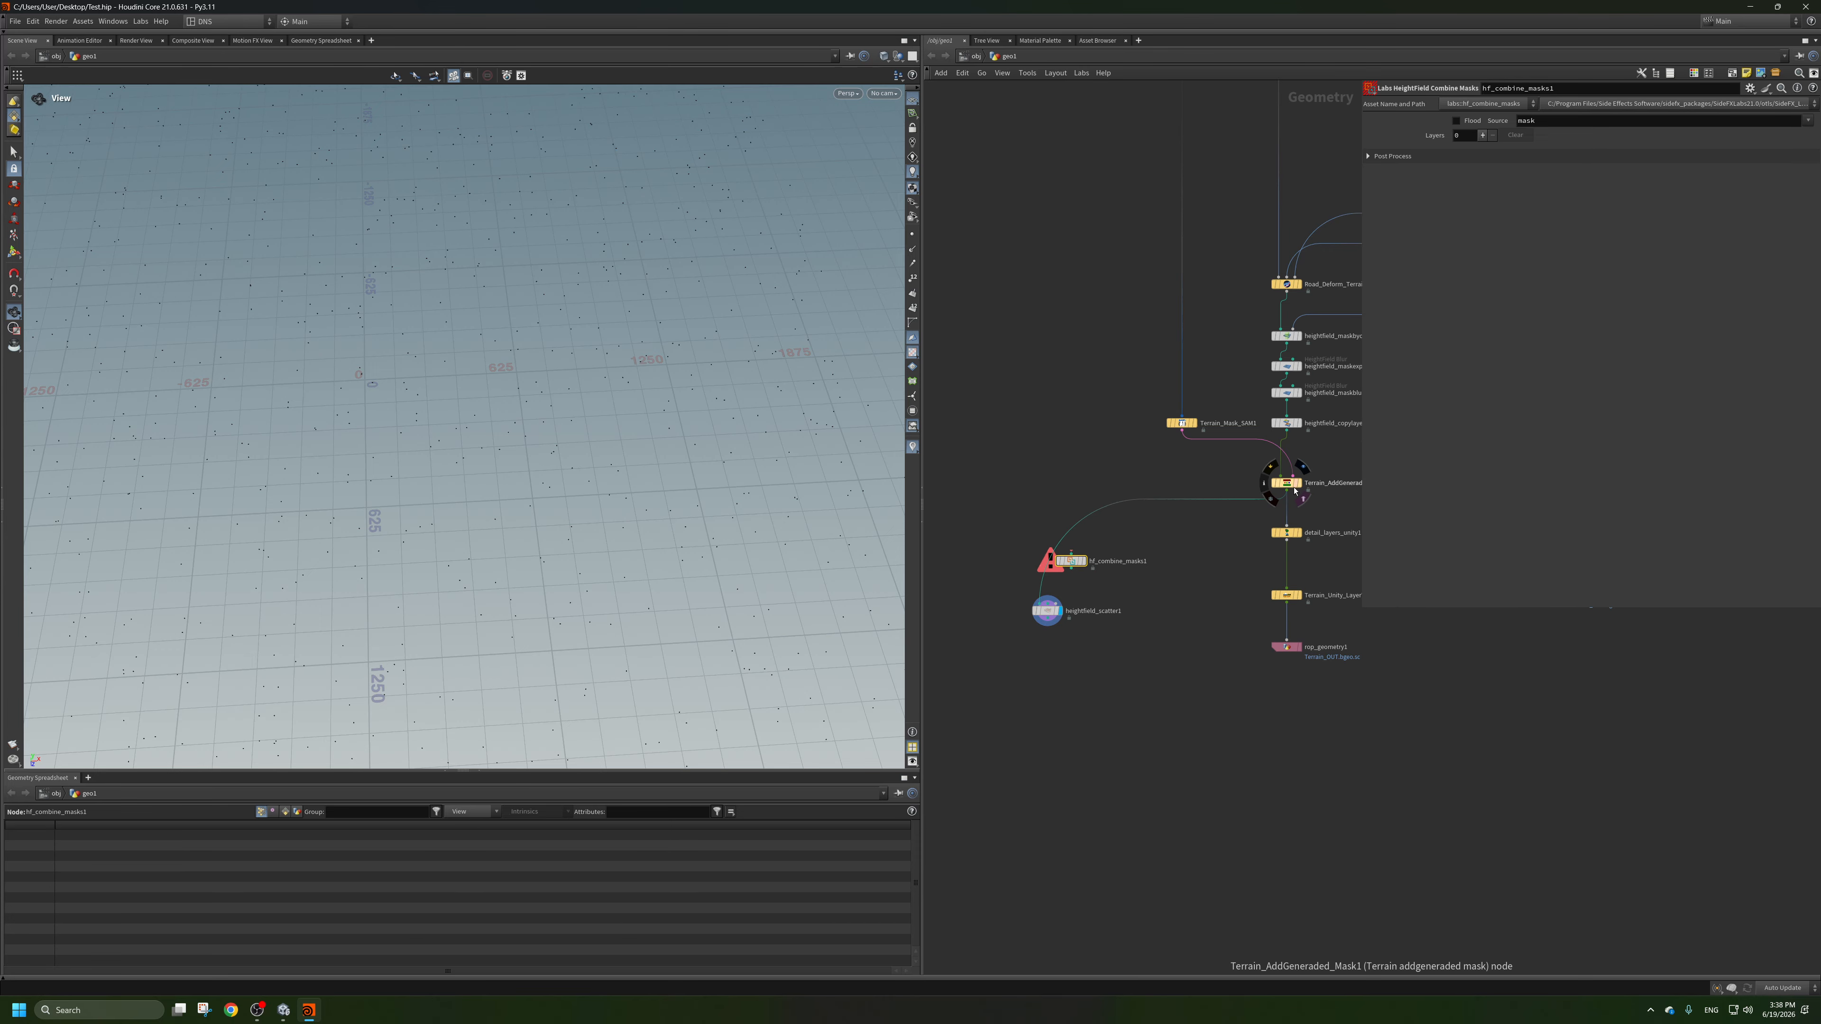
Feed Terrain_AddGeneraded_Mask1 into the displayed Combine Masks node and turn off See the masks on Terrain_AddGeneraded_Mask1.
{"action": "left_click_drag", "start_coordinate": [1287, 491], "coordinate": [1071, 552]}
{"action": "left_click", "coordinate": [1086, 546]}
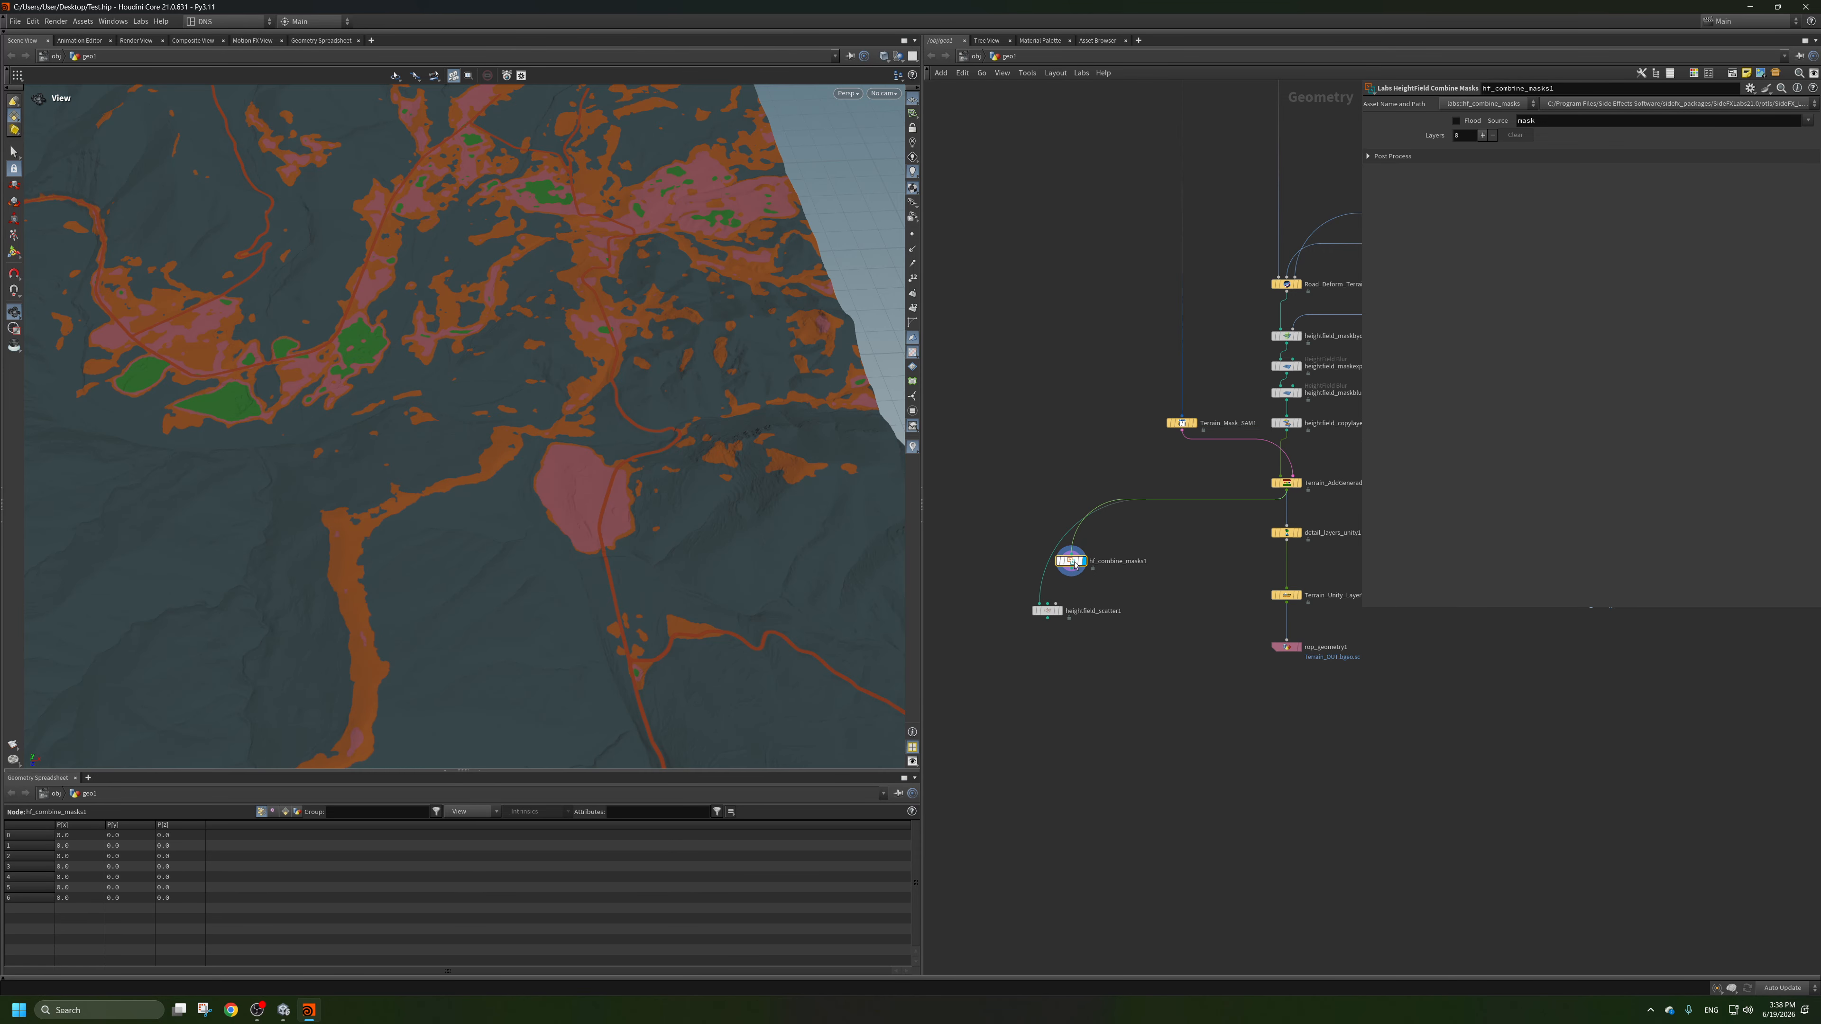
{"action": "left_click", "coordinate": [1286, 482]}
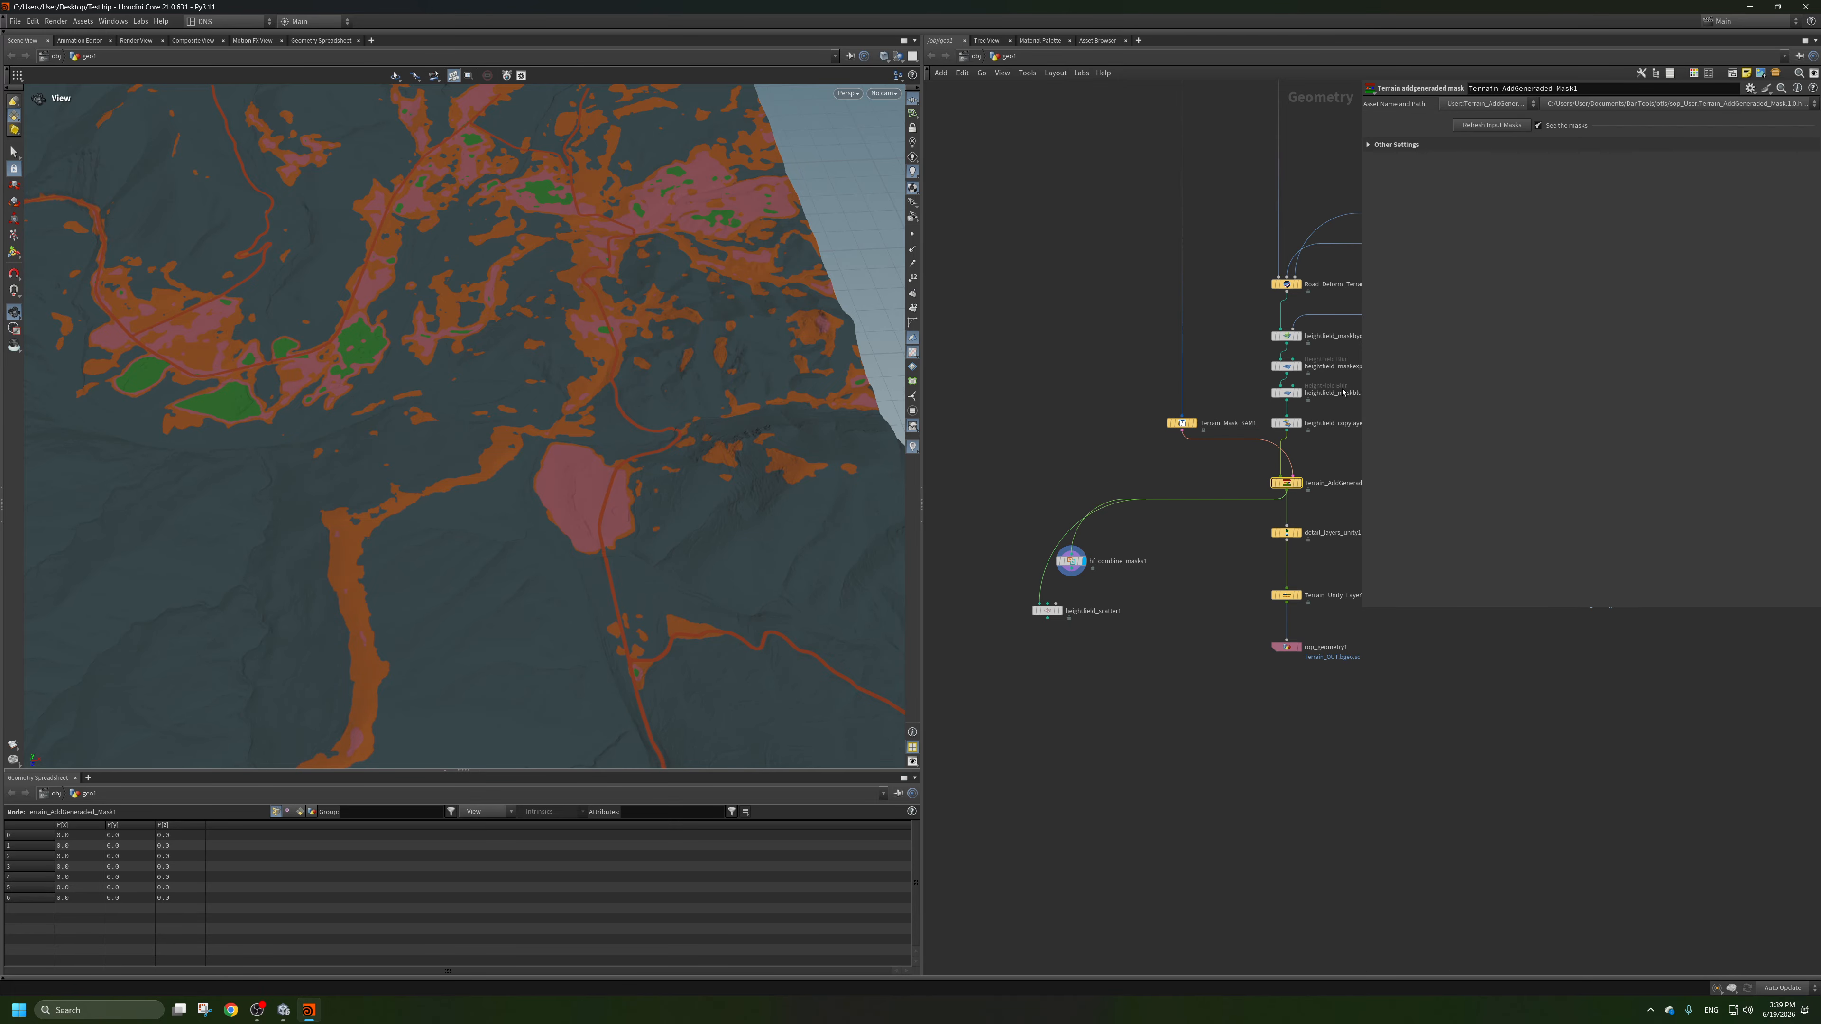
{"action": "left_click", "coordinate": [1560, 127]}
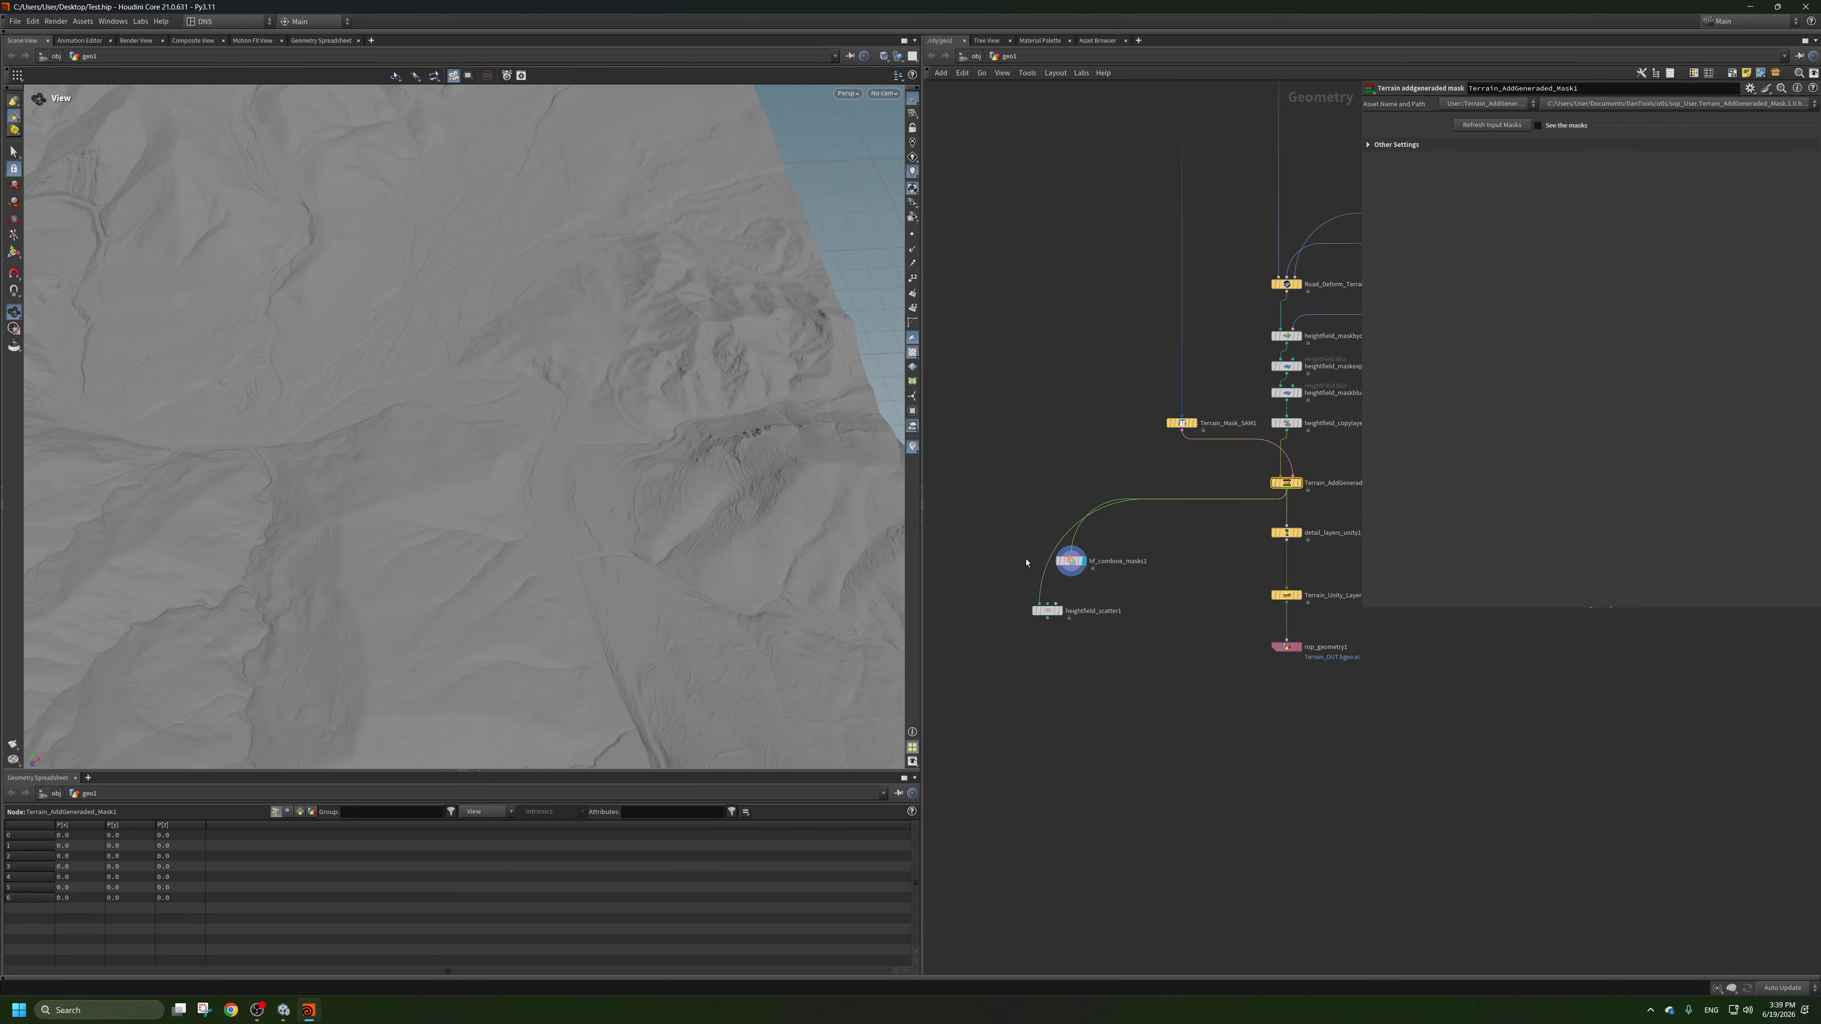
Set the Combine Masks source to outMask_4 and add one layer named mask with layer mode Replace.
{"action": "left_click", "coordinate": [1071, 561]}
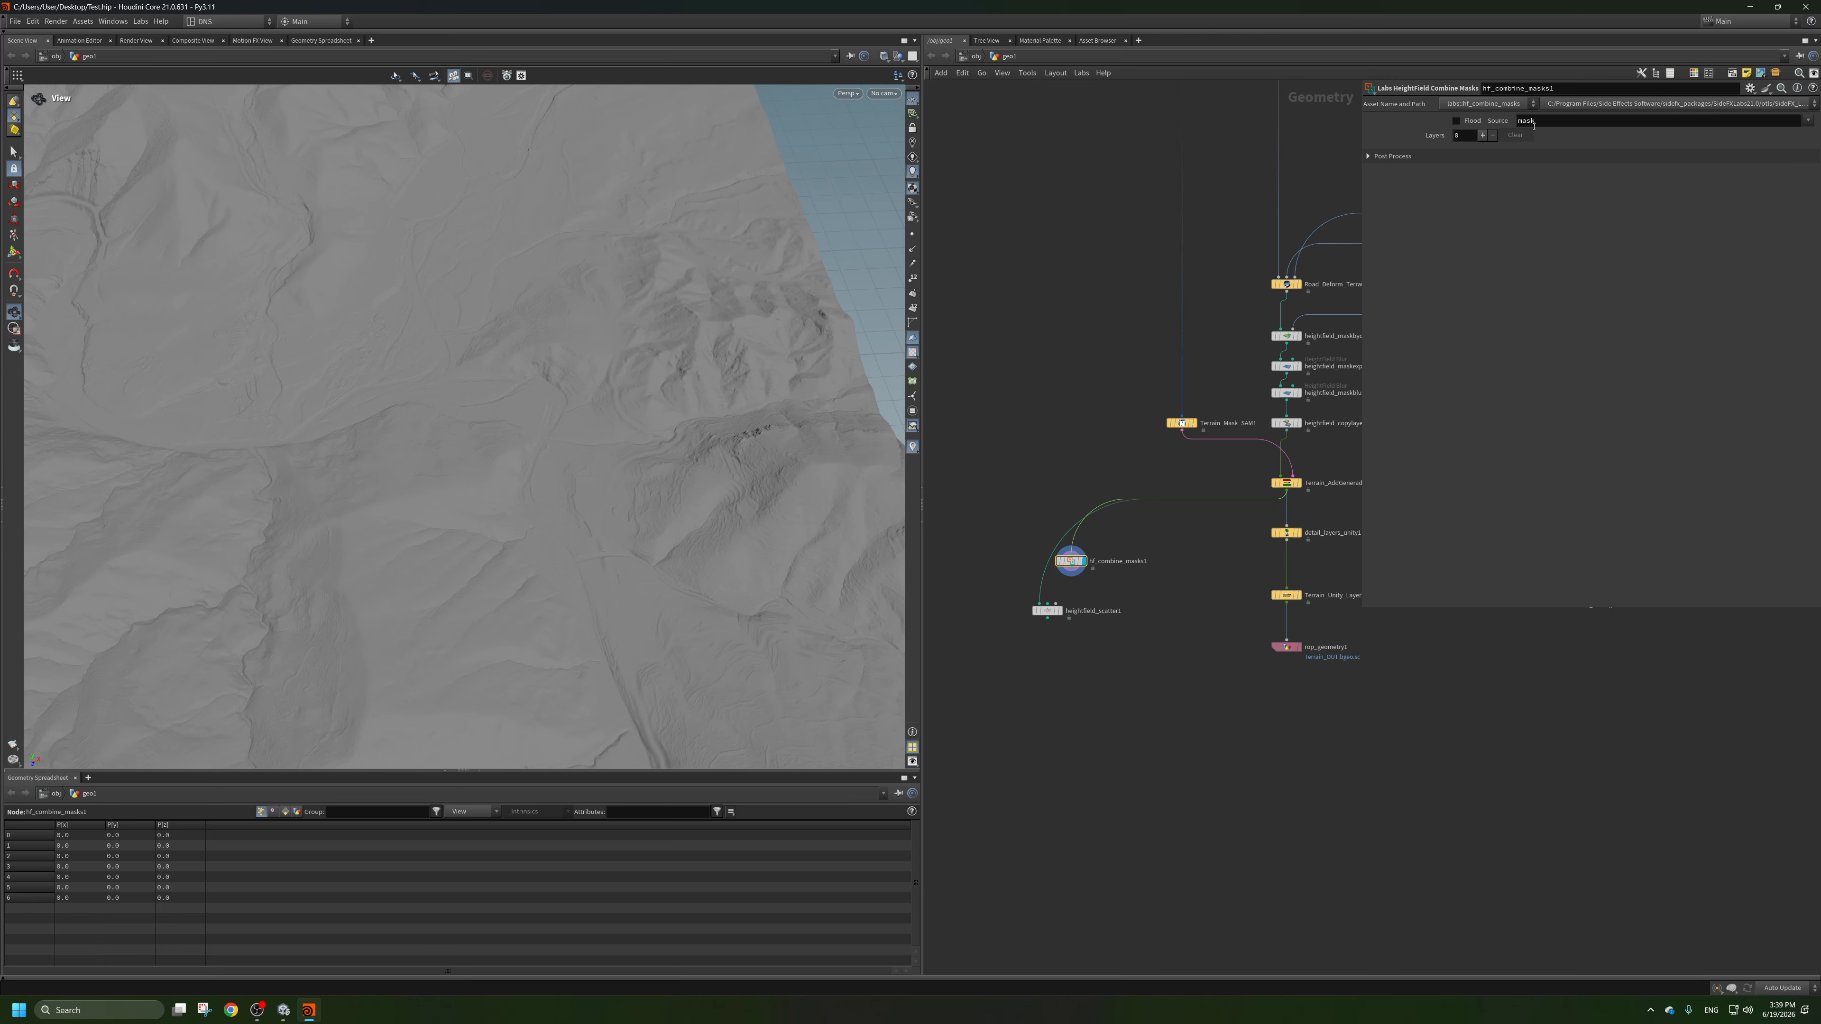
{"action": "left_click", "coordinate": [1805, 122]}
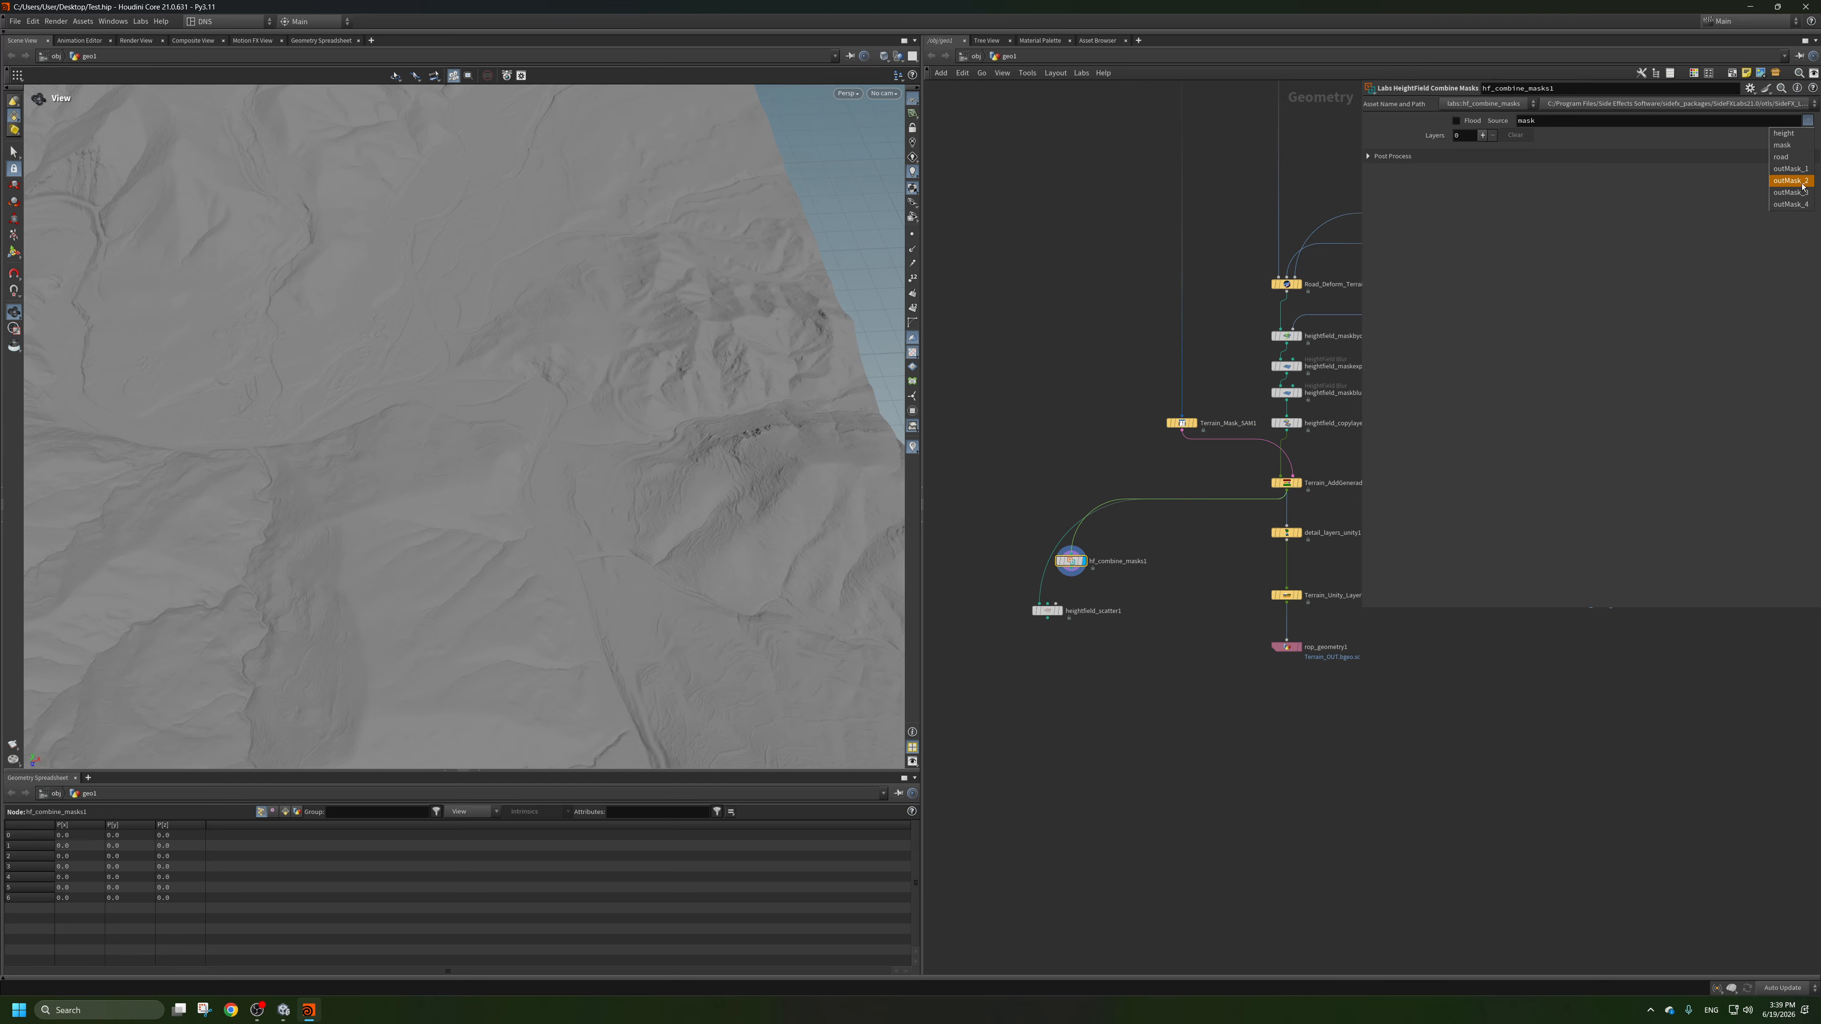
{"action": "left_click", "coordinate": [1635, 155]}
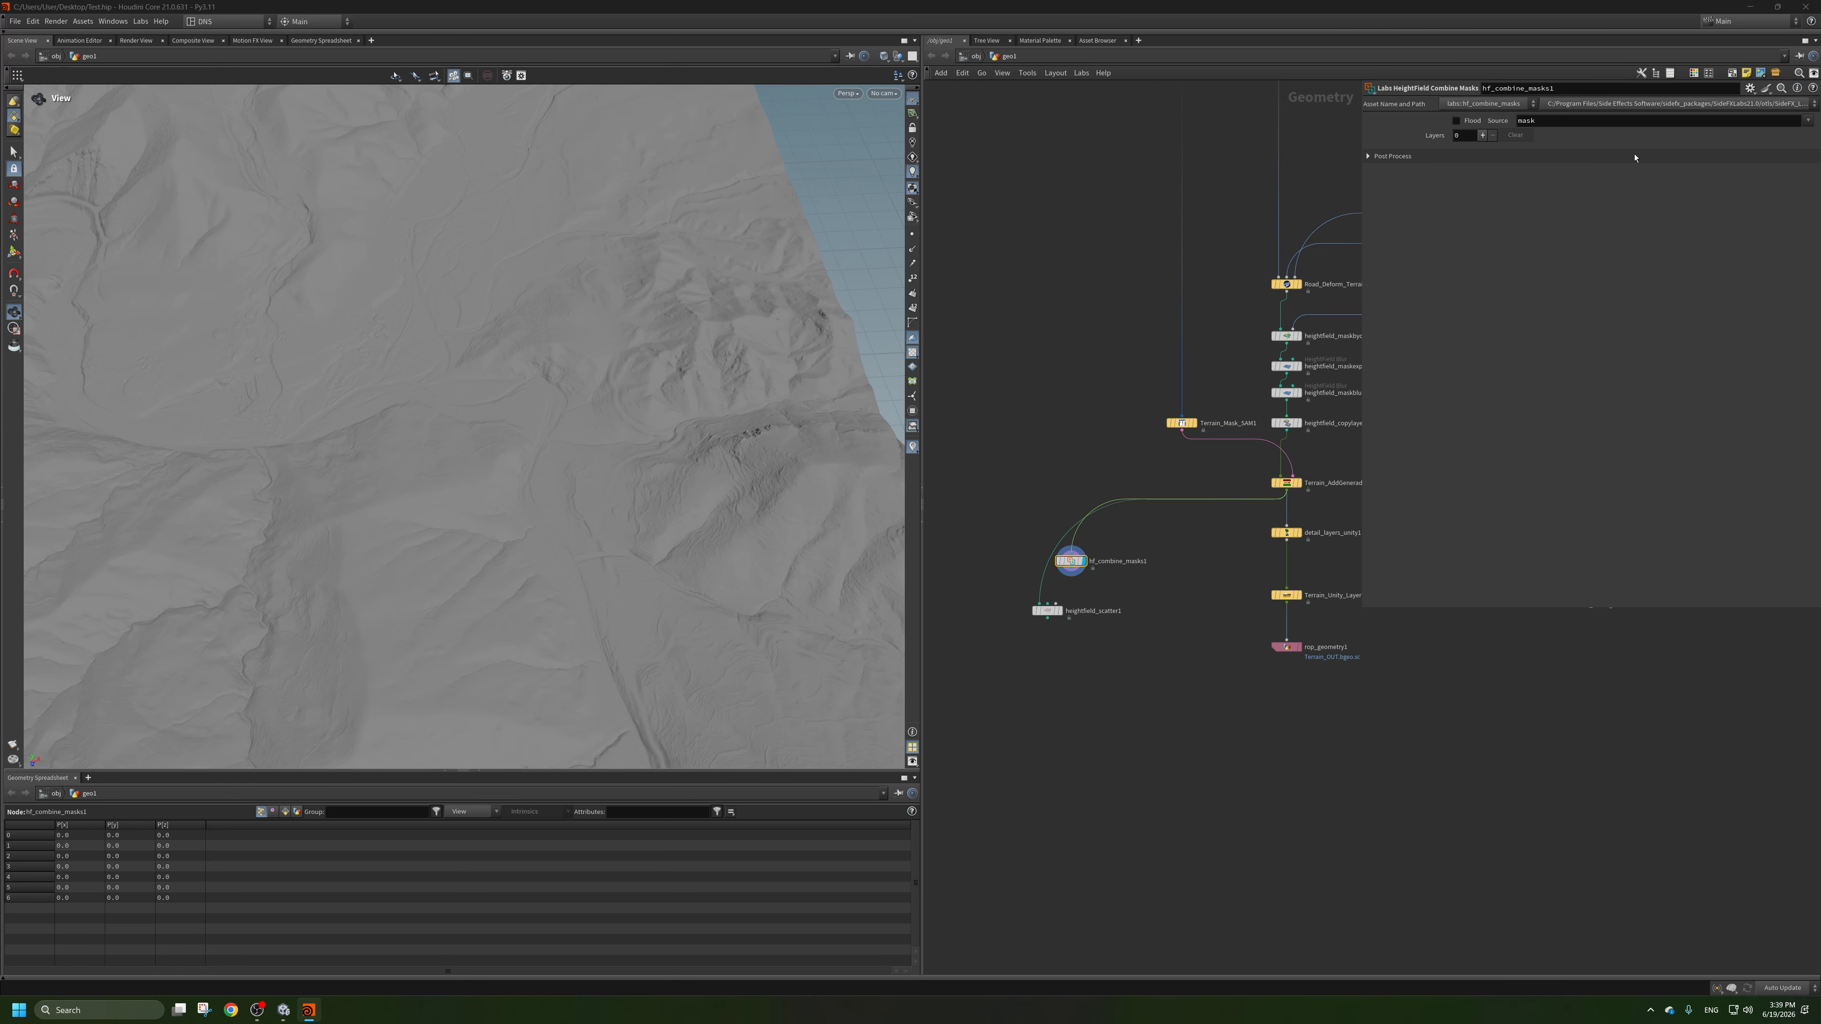
{"action": "left_click", "coordinate": [1482, 136]}
{"action": "left_click", "coordinate": [1500, 184]}
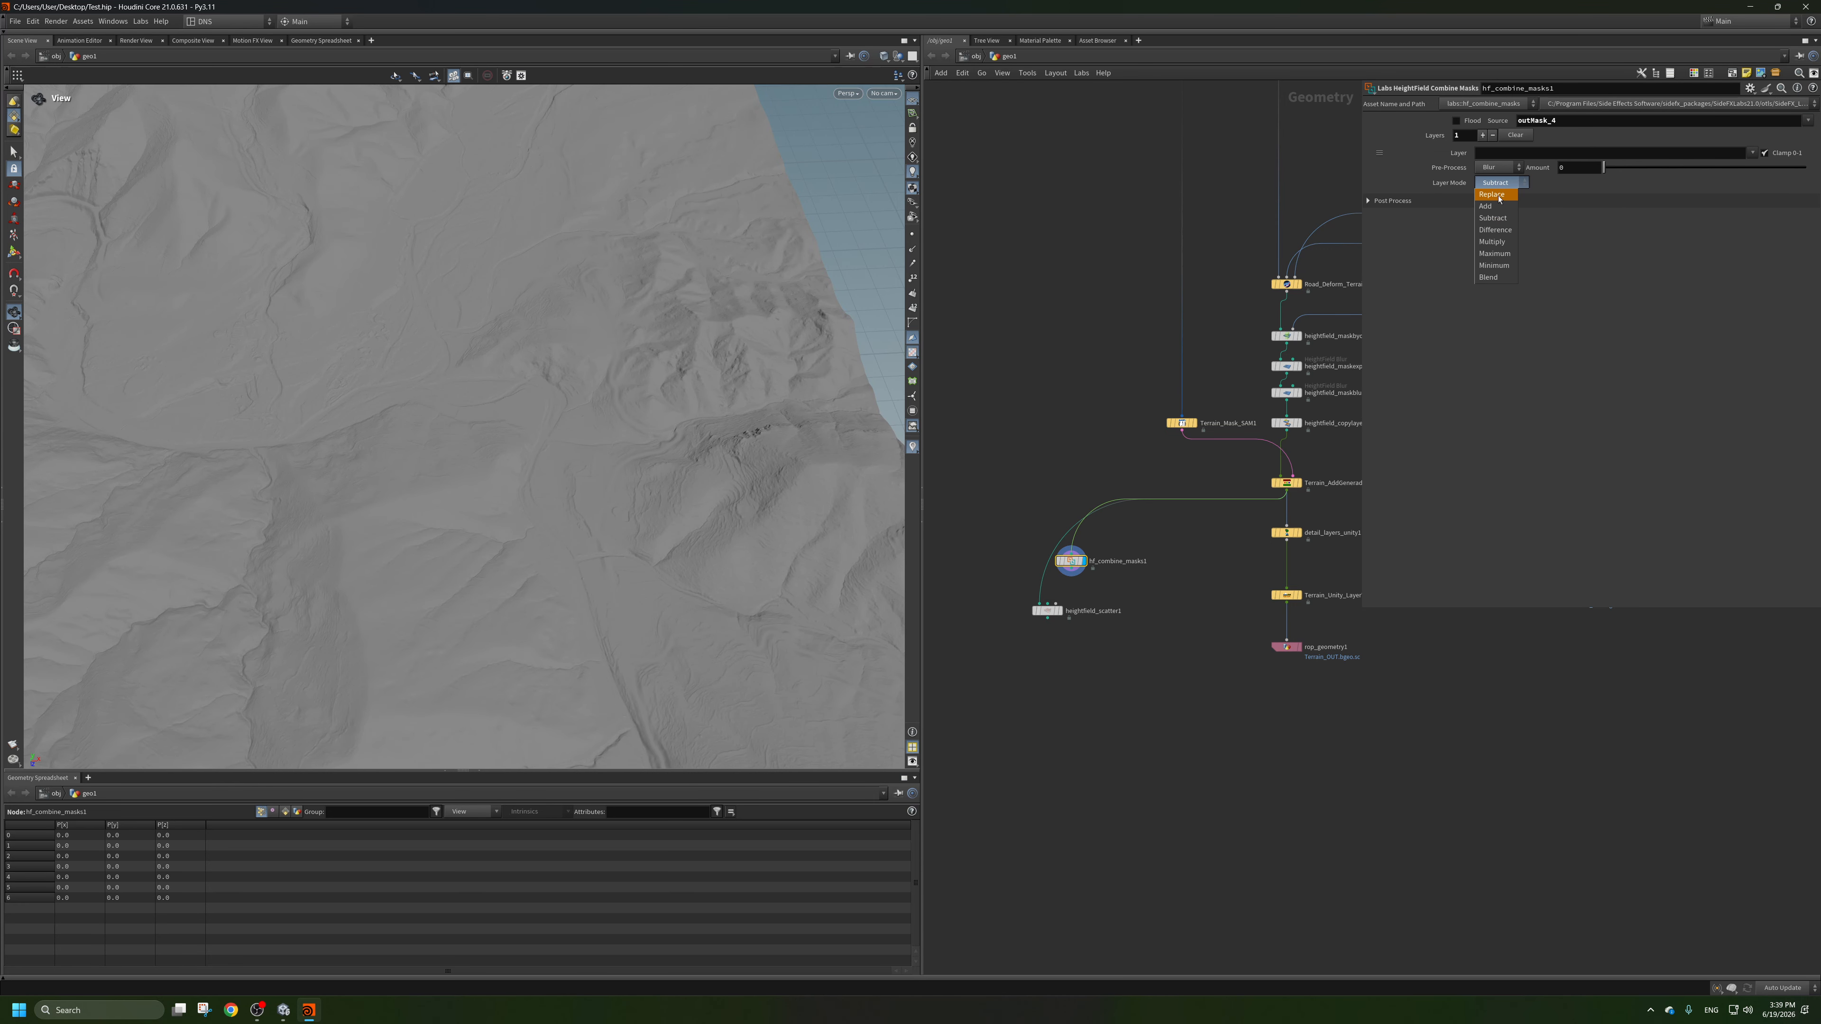
{"action": "left_click", "coordinate": [1497, 180]}
{"action": "left_click", "coordinate": [1494, 152]}
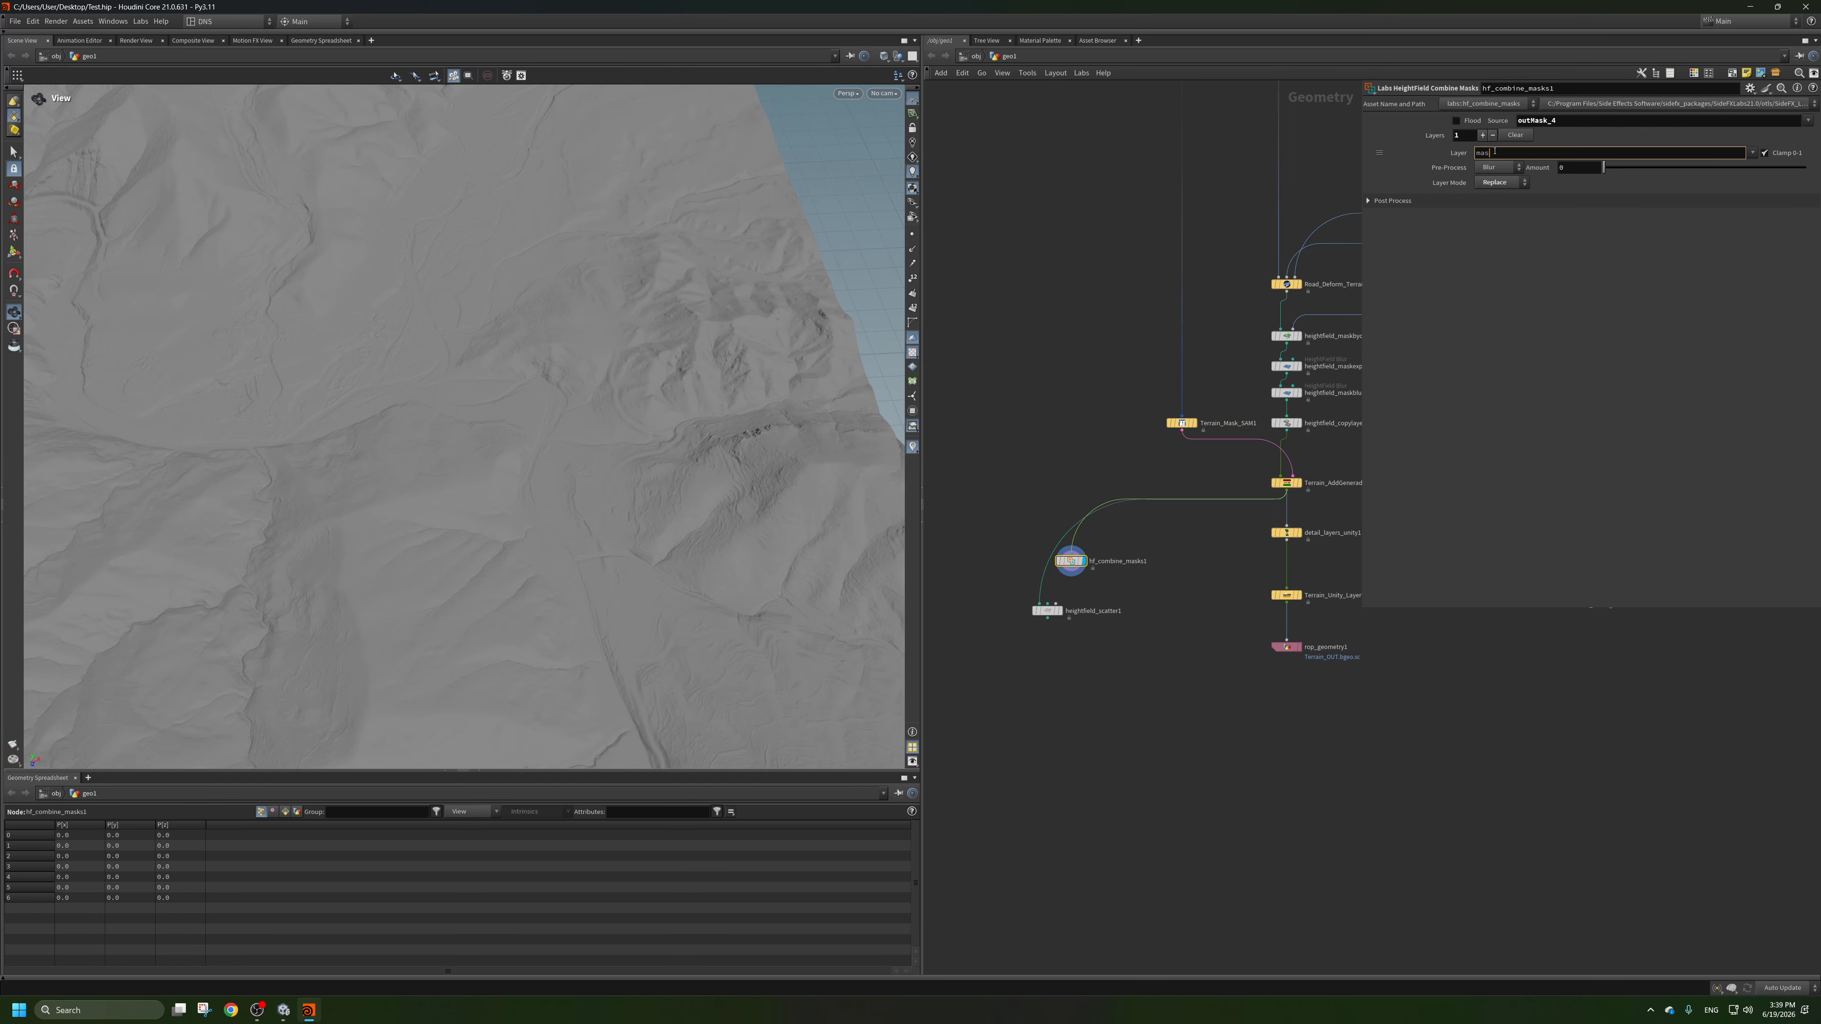
{"action": "key", "text": "Return"}
Set the Combine Masks source to mask and its single layer to outMask_4.
{"action": "left_click_drag", "start_coordinate": [1584, 122], "coordinate": [1490, 129]}
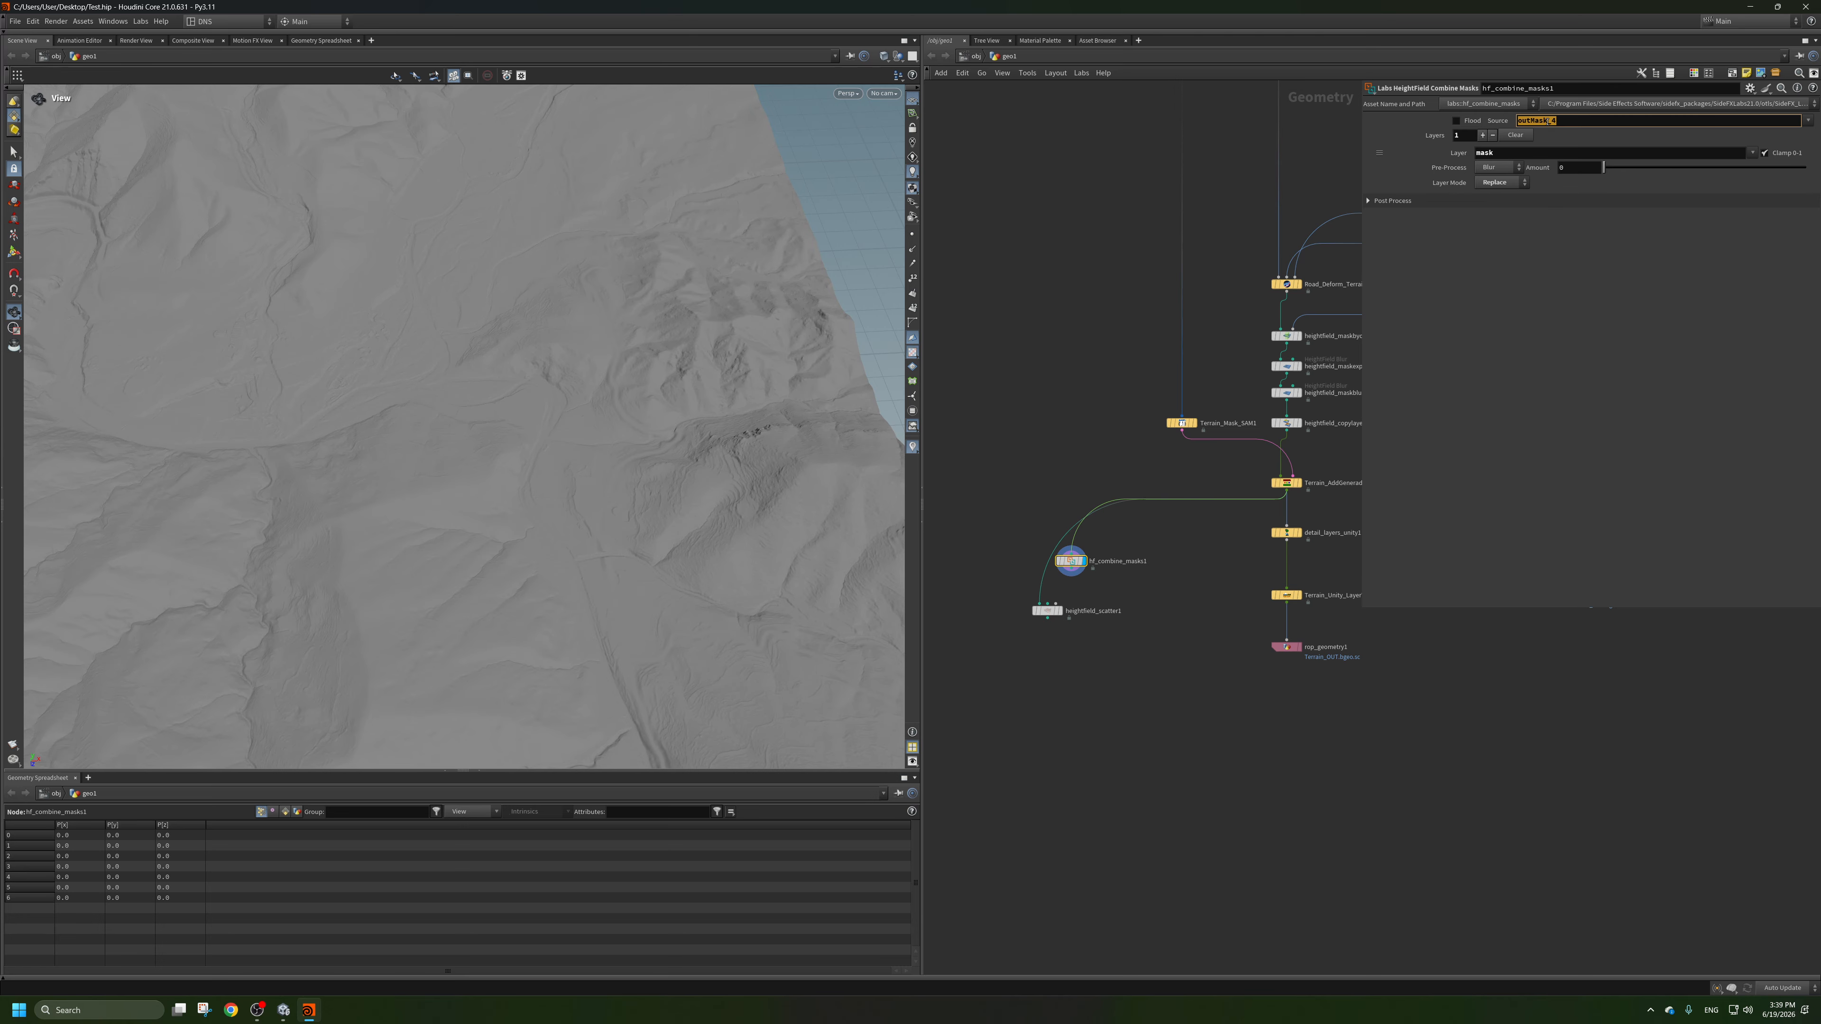
{"action": "type", "text": "mask"}
{"action": "key", "text": "Return"}
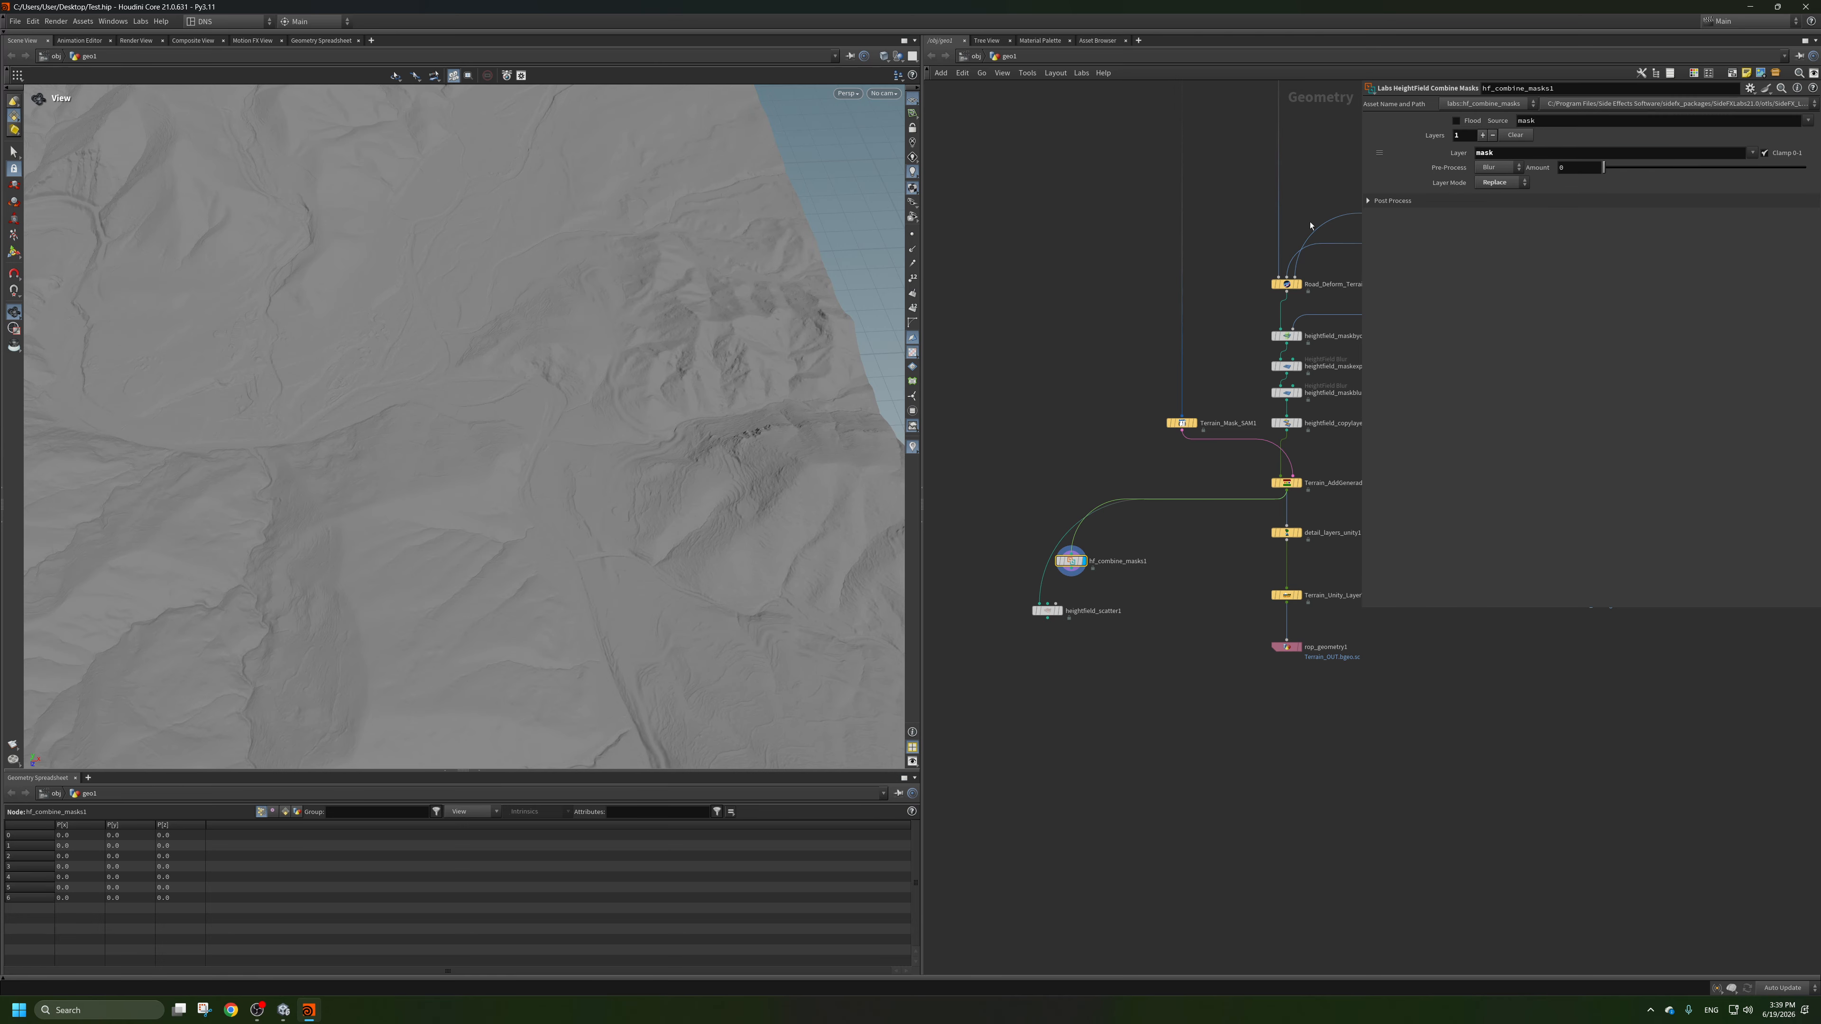
{"action": "key", "text": "Tab"}
{"action": "key", "text": "BackSpace"}
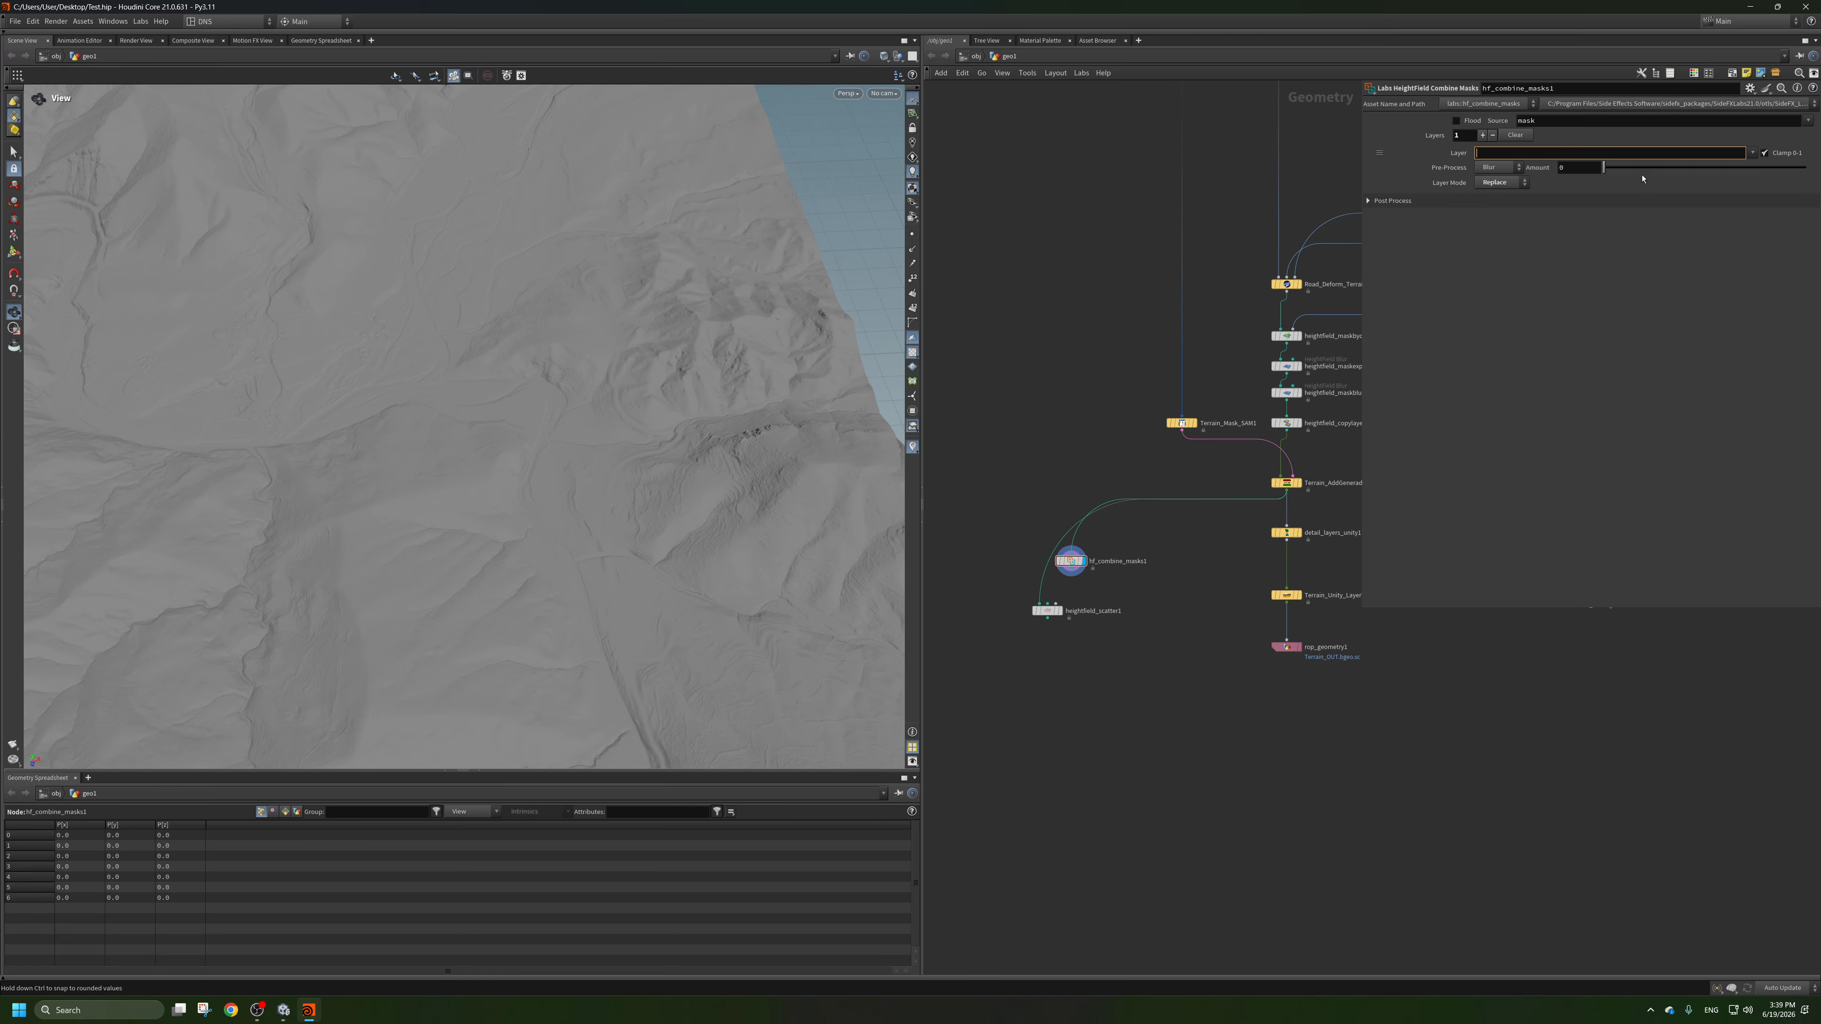
{"action": "left_click", "coordinate": [1752, 153]}
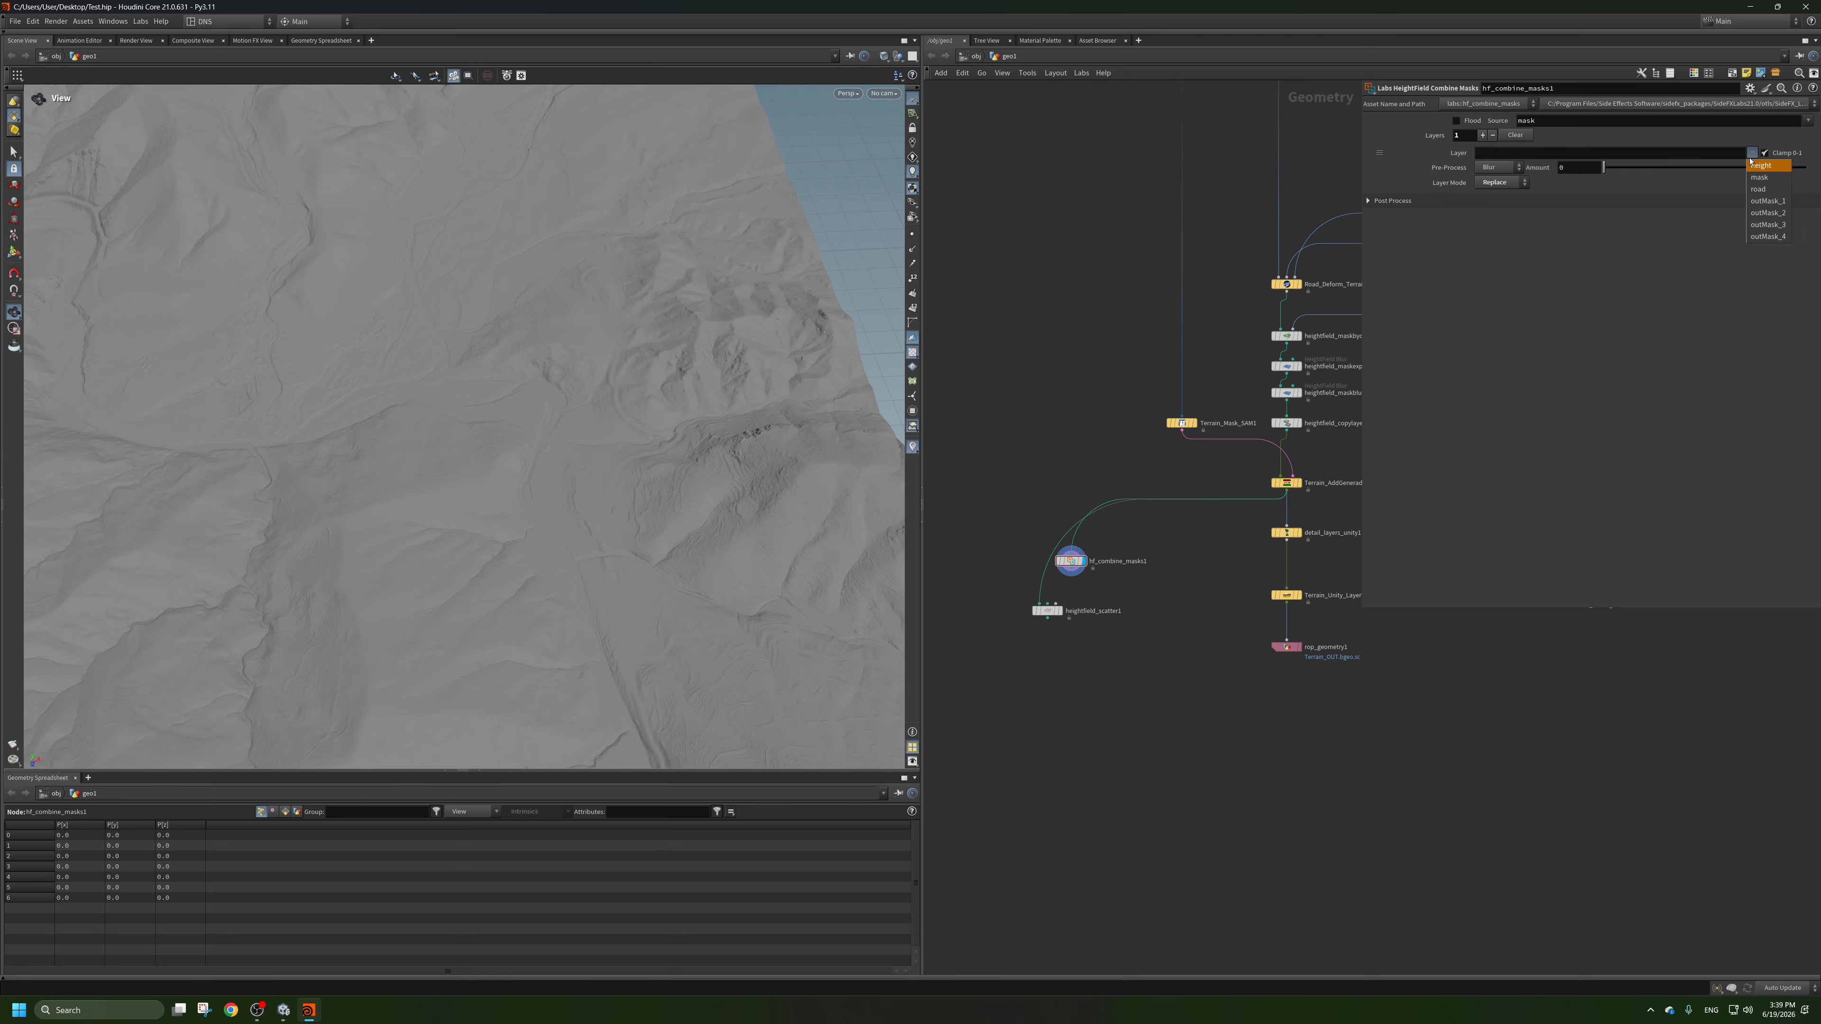
{"action": "left_click", "coordinate": [1774, 238]}
{"action": "scroll", "coordinate": [545, 302], "scroll_direction": "down", "scroll_amount": 5}
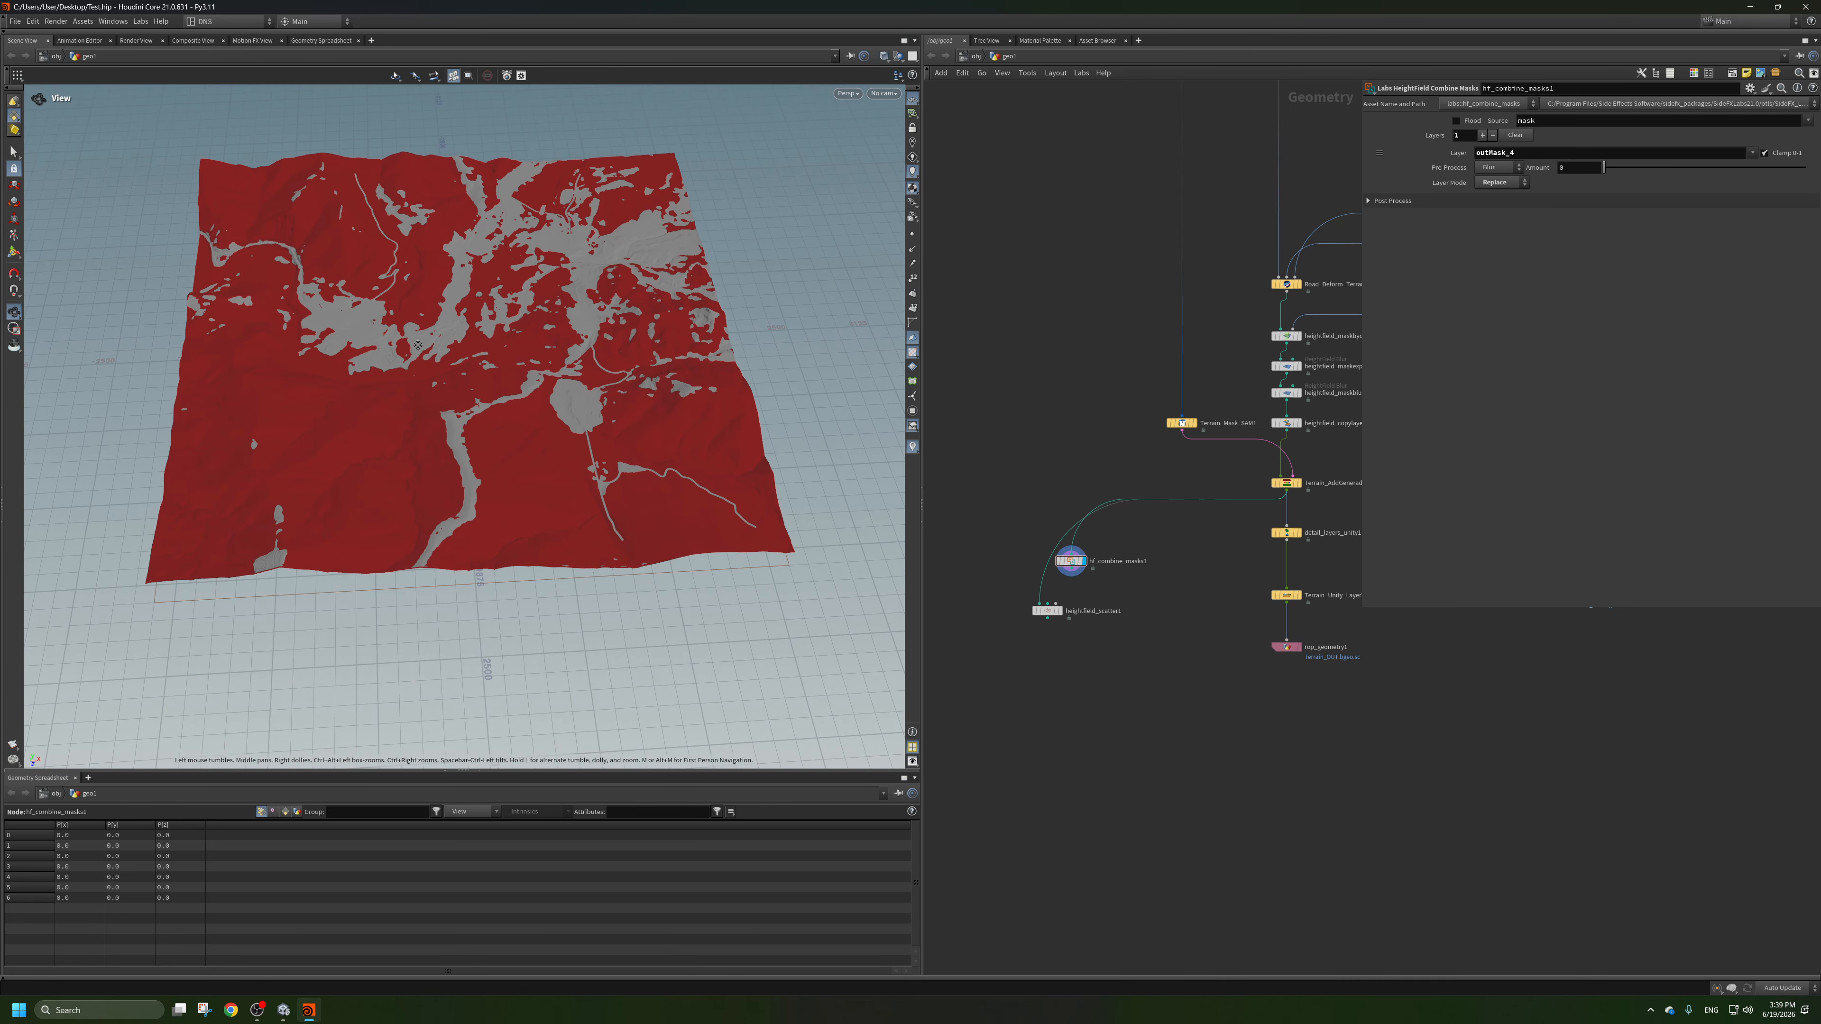
{"action": "middle_click_drag", "start_coordinate": [432, 346], "coordinate": [545, 349]}
{"action": "scroll", "coordinate": [545, 349], "scroll_direction": "up", "scroll_amount": 5}
{"action": "left_click_drag", "start_coordinate": [543, 349], "coordinate": [480, 276]}
{"action": "scroll", "coordinate": [481, 276], "scroll_direction": "up", "scroll_amount": 5}
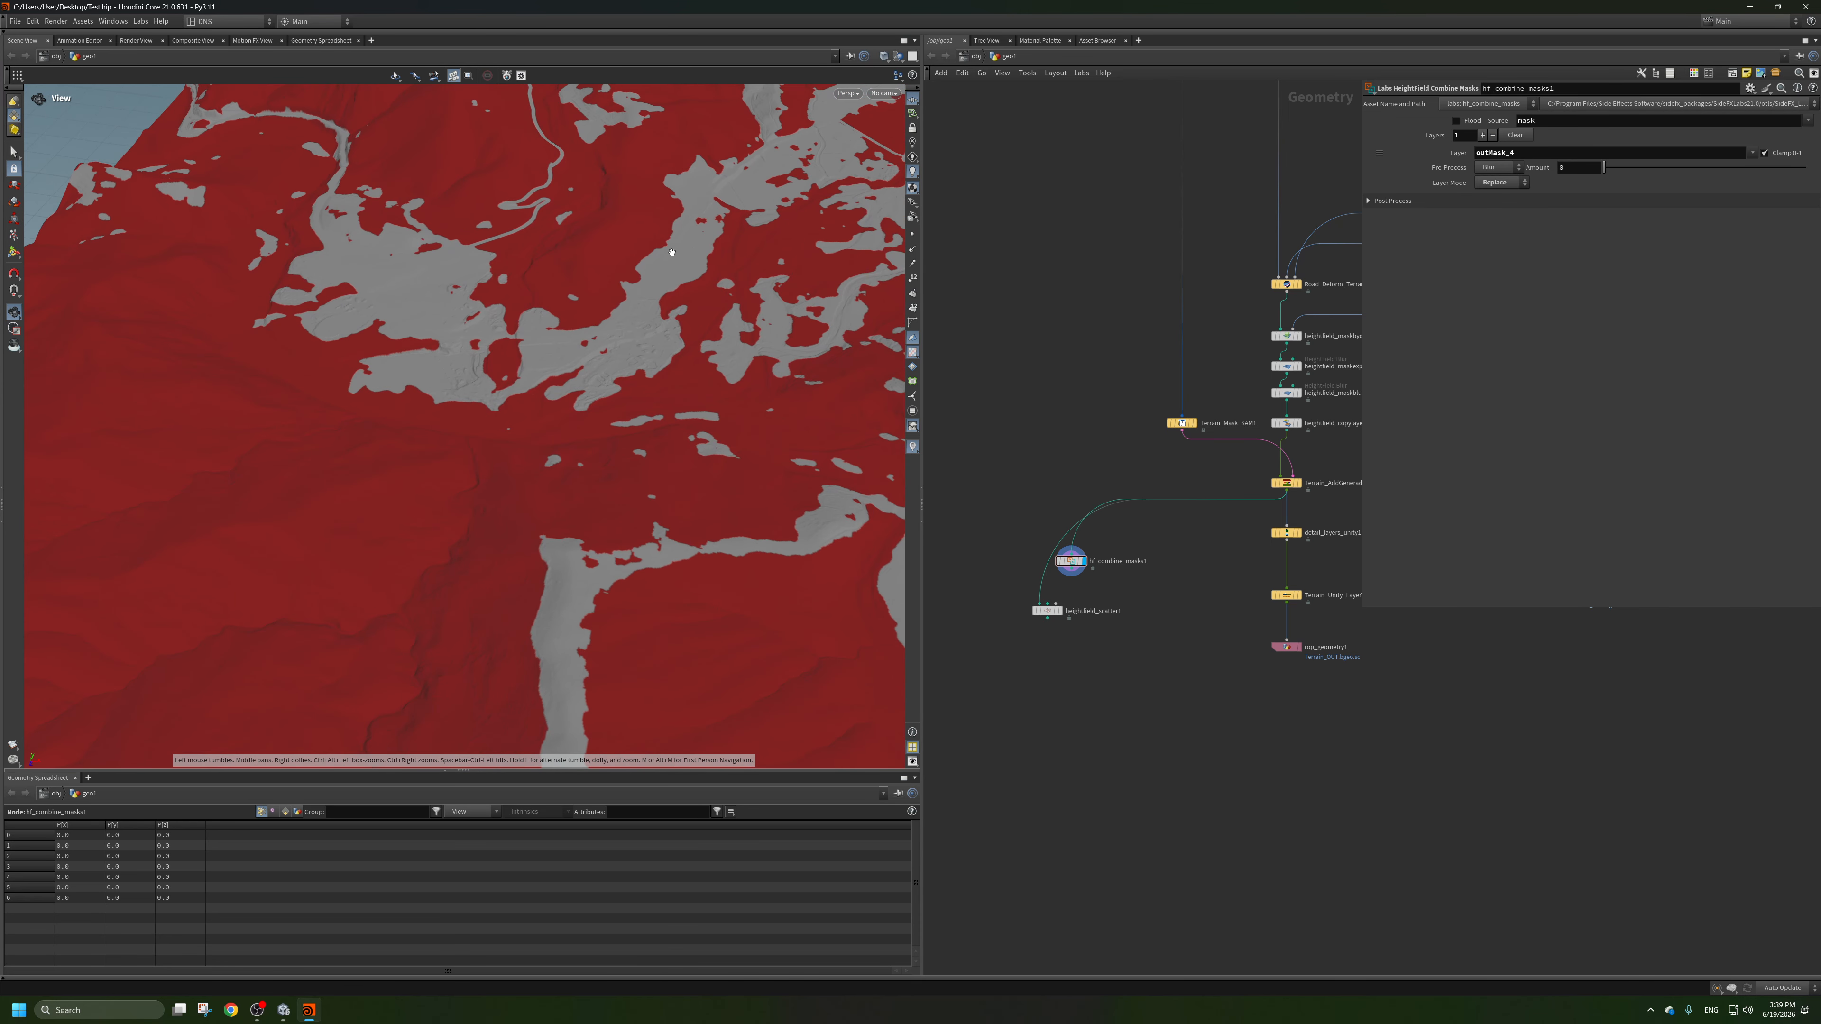
Place hf_combine_masks1 directly above heightfield_scatter1, wire its output into the scatter node, and display the scatter node.
{"action": "scroll", "coordinate": [1046, 602], "scroll_direction": "up", "scroll_amount": 5}
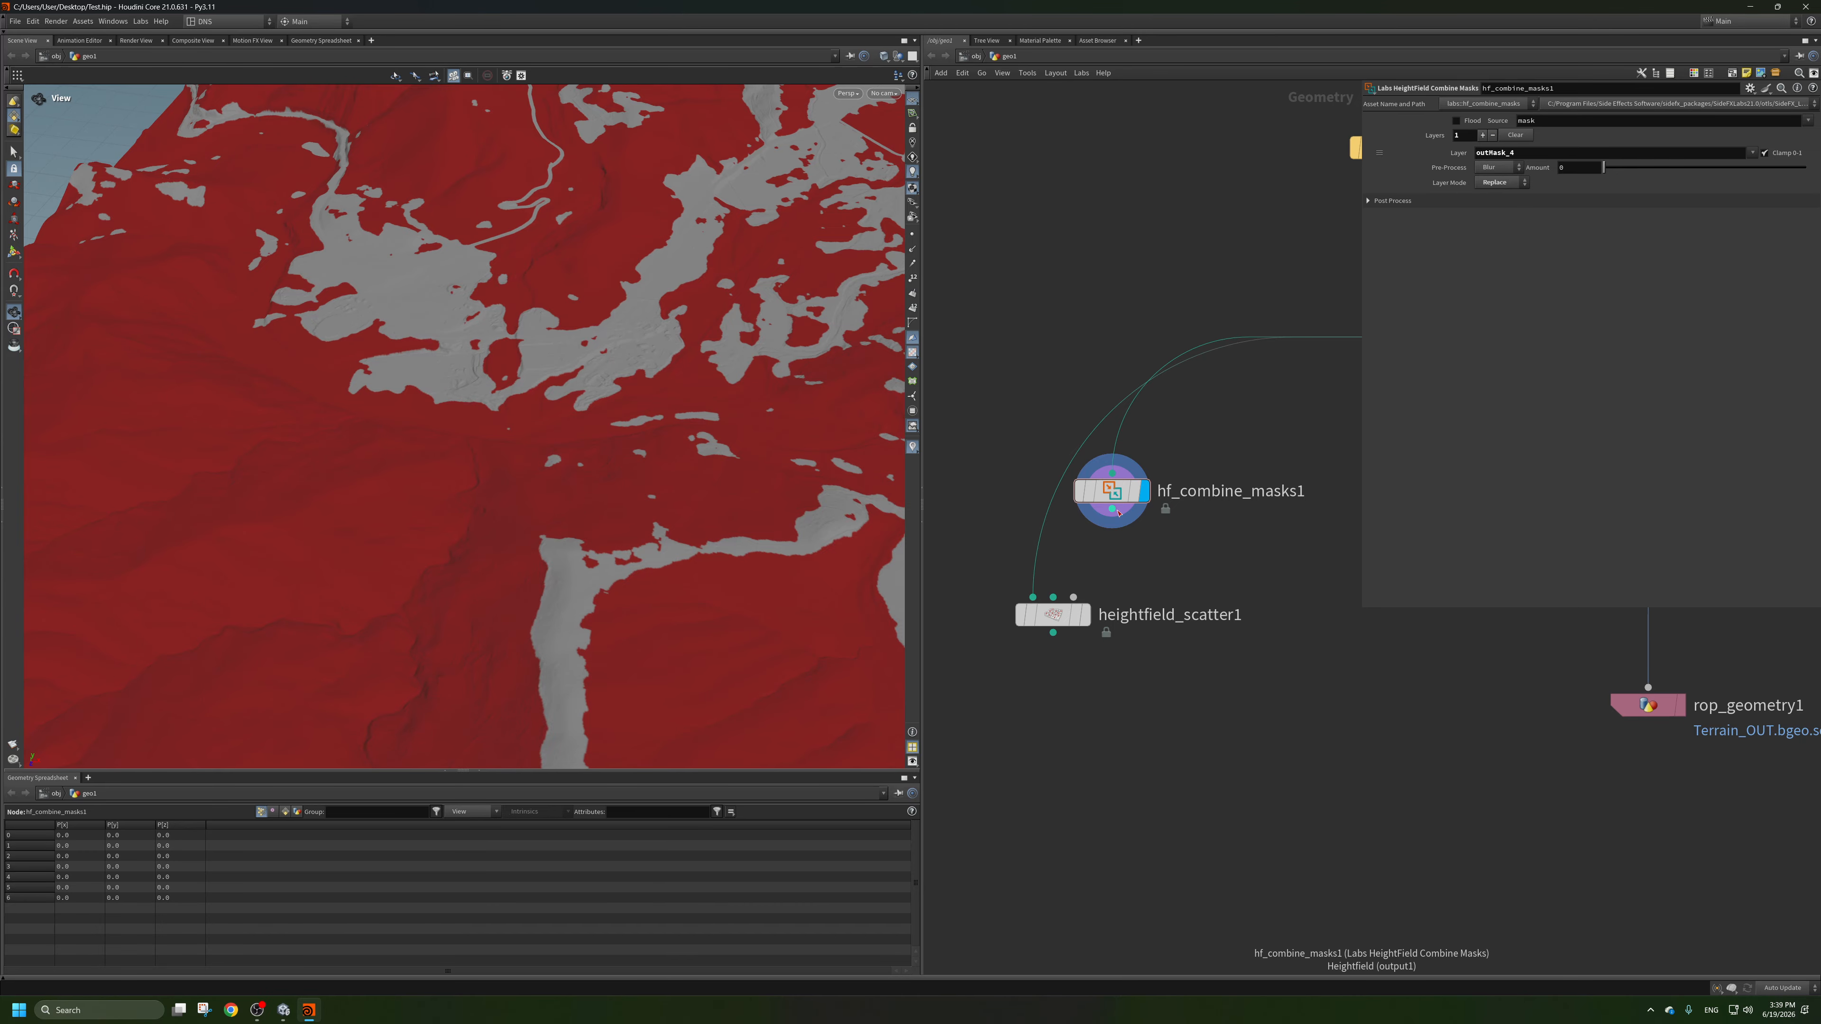
{"action": "left_click_drag", "start_coordinate": [1112, 508], "coordinate": [1056, 524]}
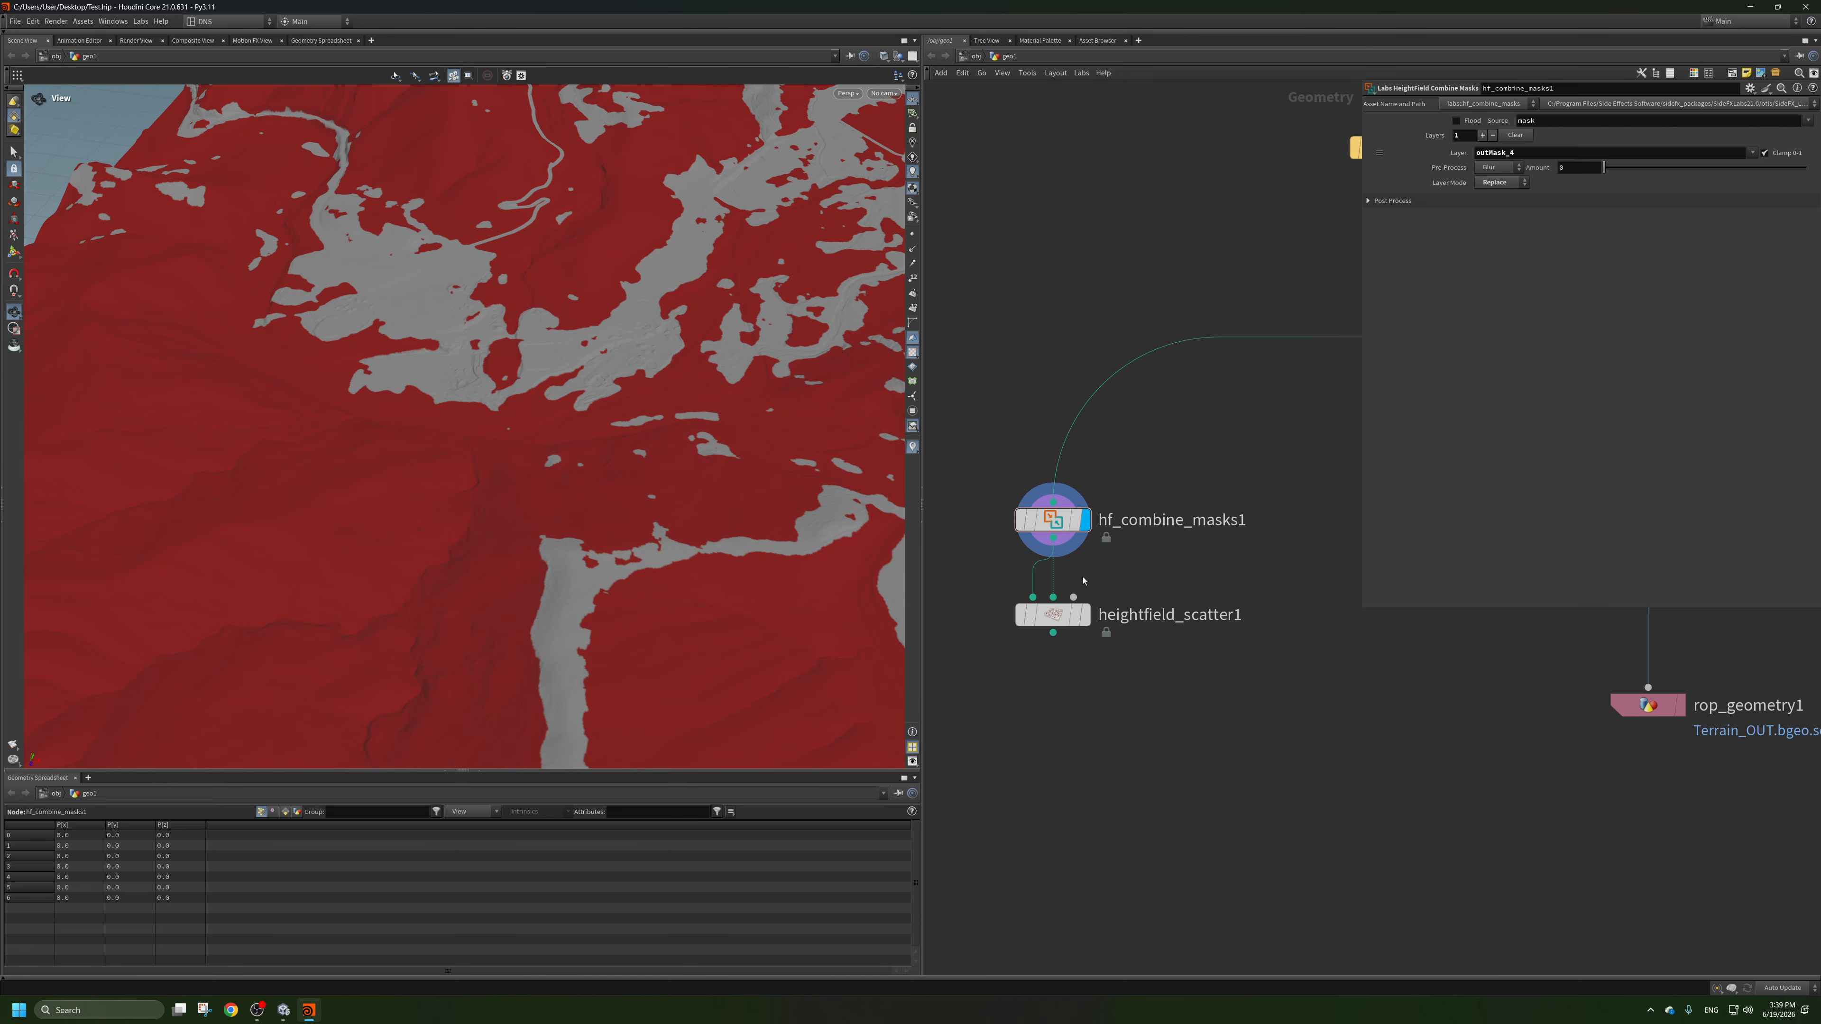
{"action": "left_click", "coordinate": [1086, 622]}
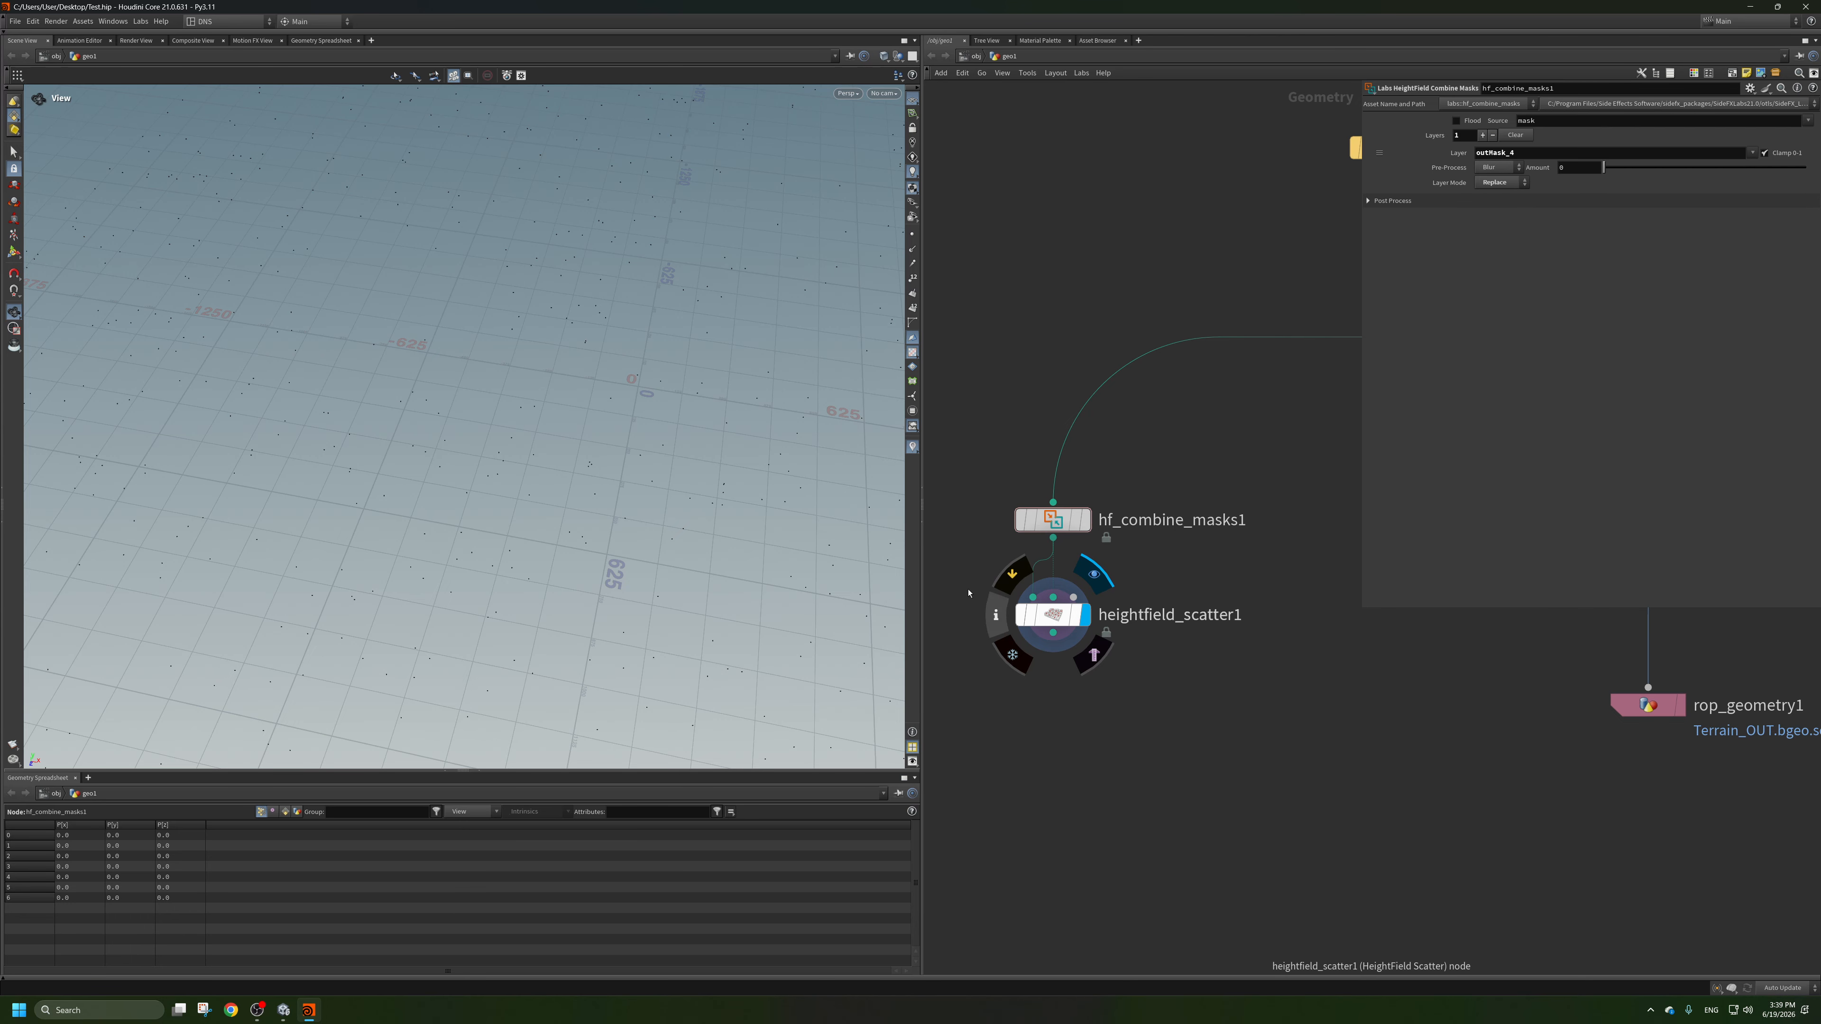
{"action": "scroll", "coordinate": [631, 365], "scroll_direction": "down", "scroll_amount": 5}
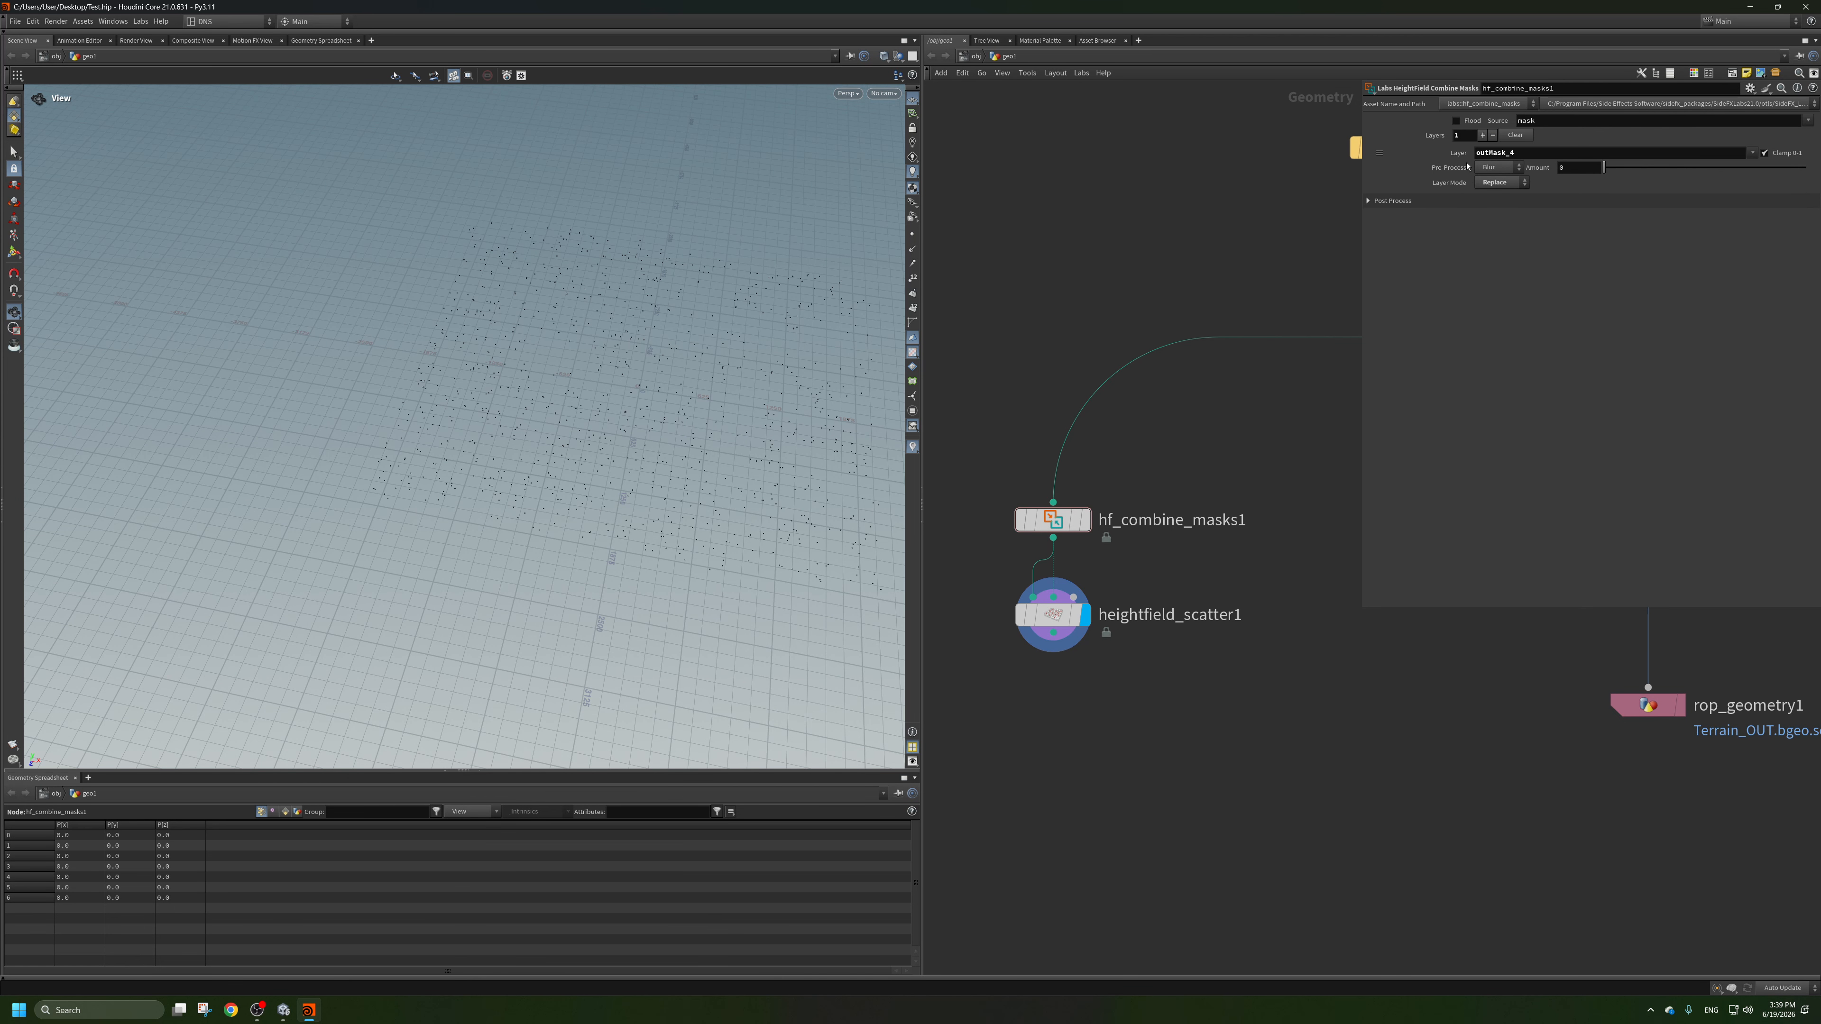
Set the heightfield scatter node's total point count to 10000.
{"action": "left_click", "coordinate": [1067, 609]}
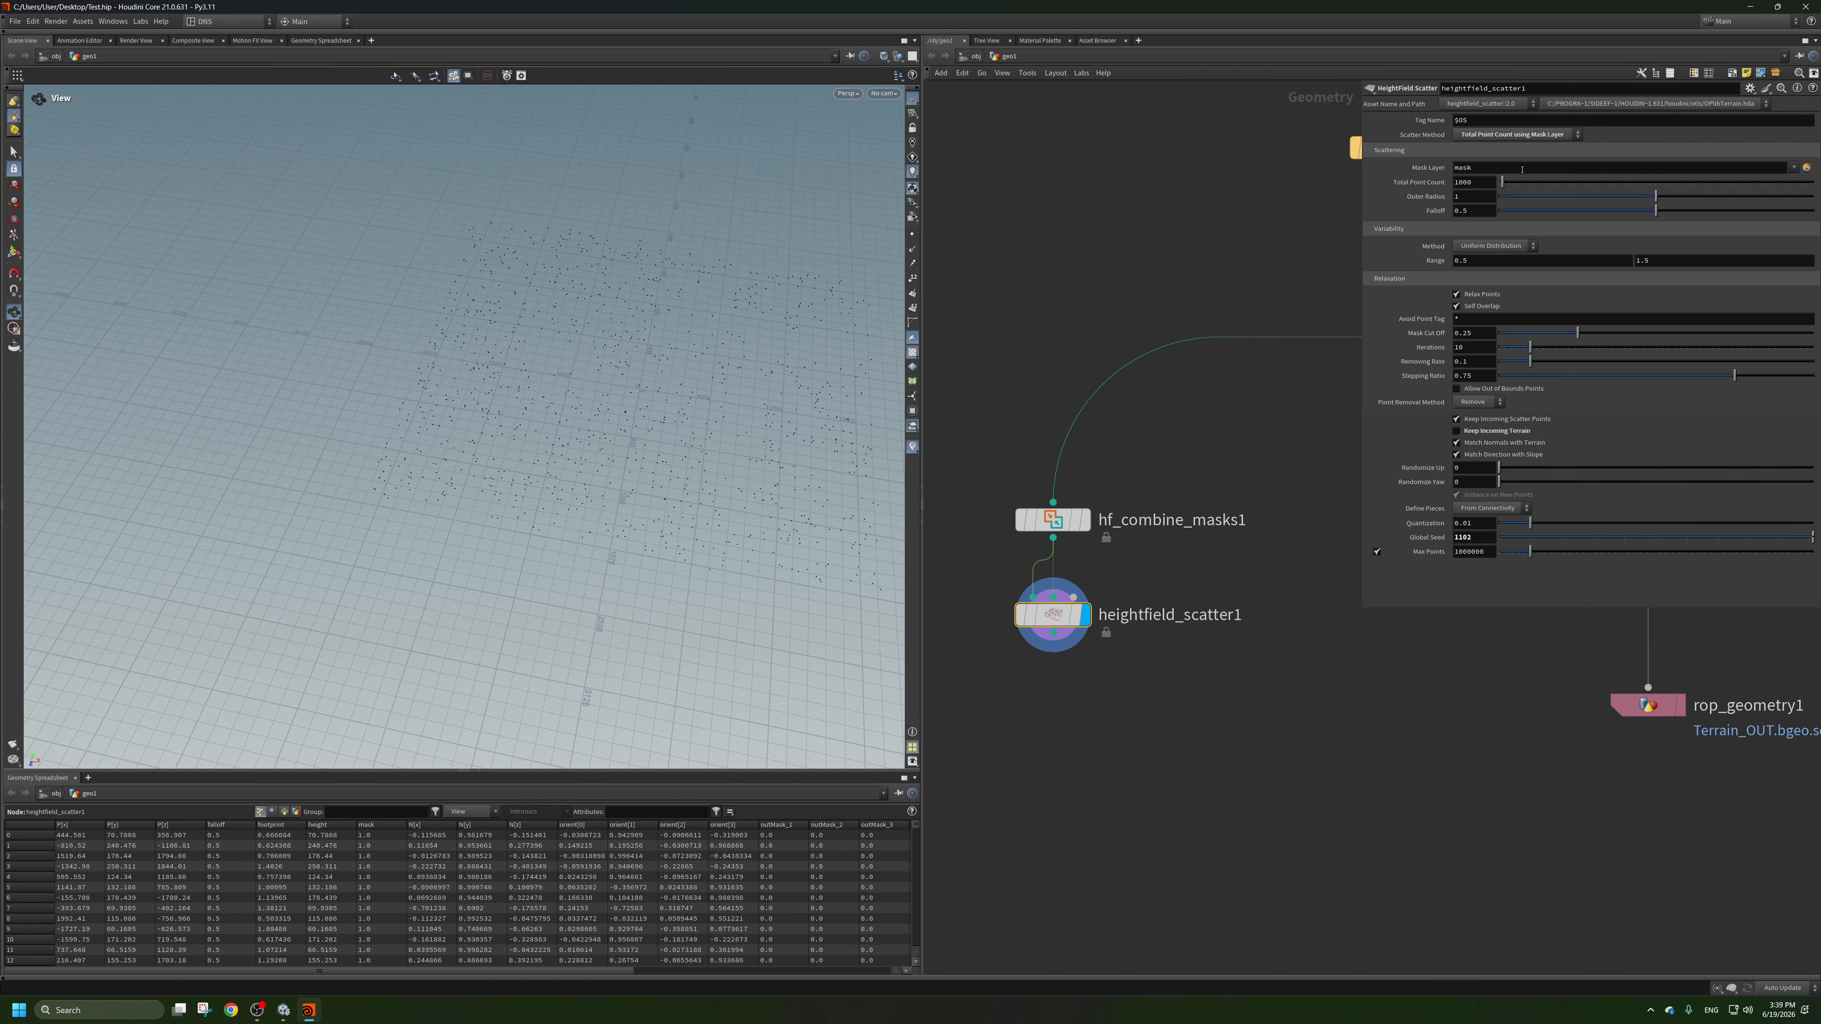
{"action": "left_click", "coordinate": [1456, 186]}
{"action": "type", "text": "3"}
{"action": "key", "text": "Return"}
{"action": "left_click", "coordinate": [1460, 186]}
{"action": "key", "text": "BackSpace"}
{"action": "type", "text": "10"}
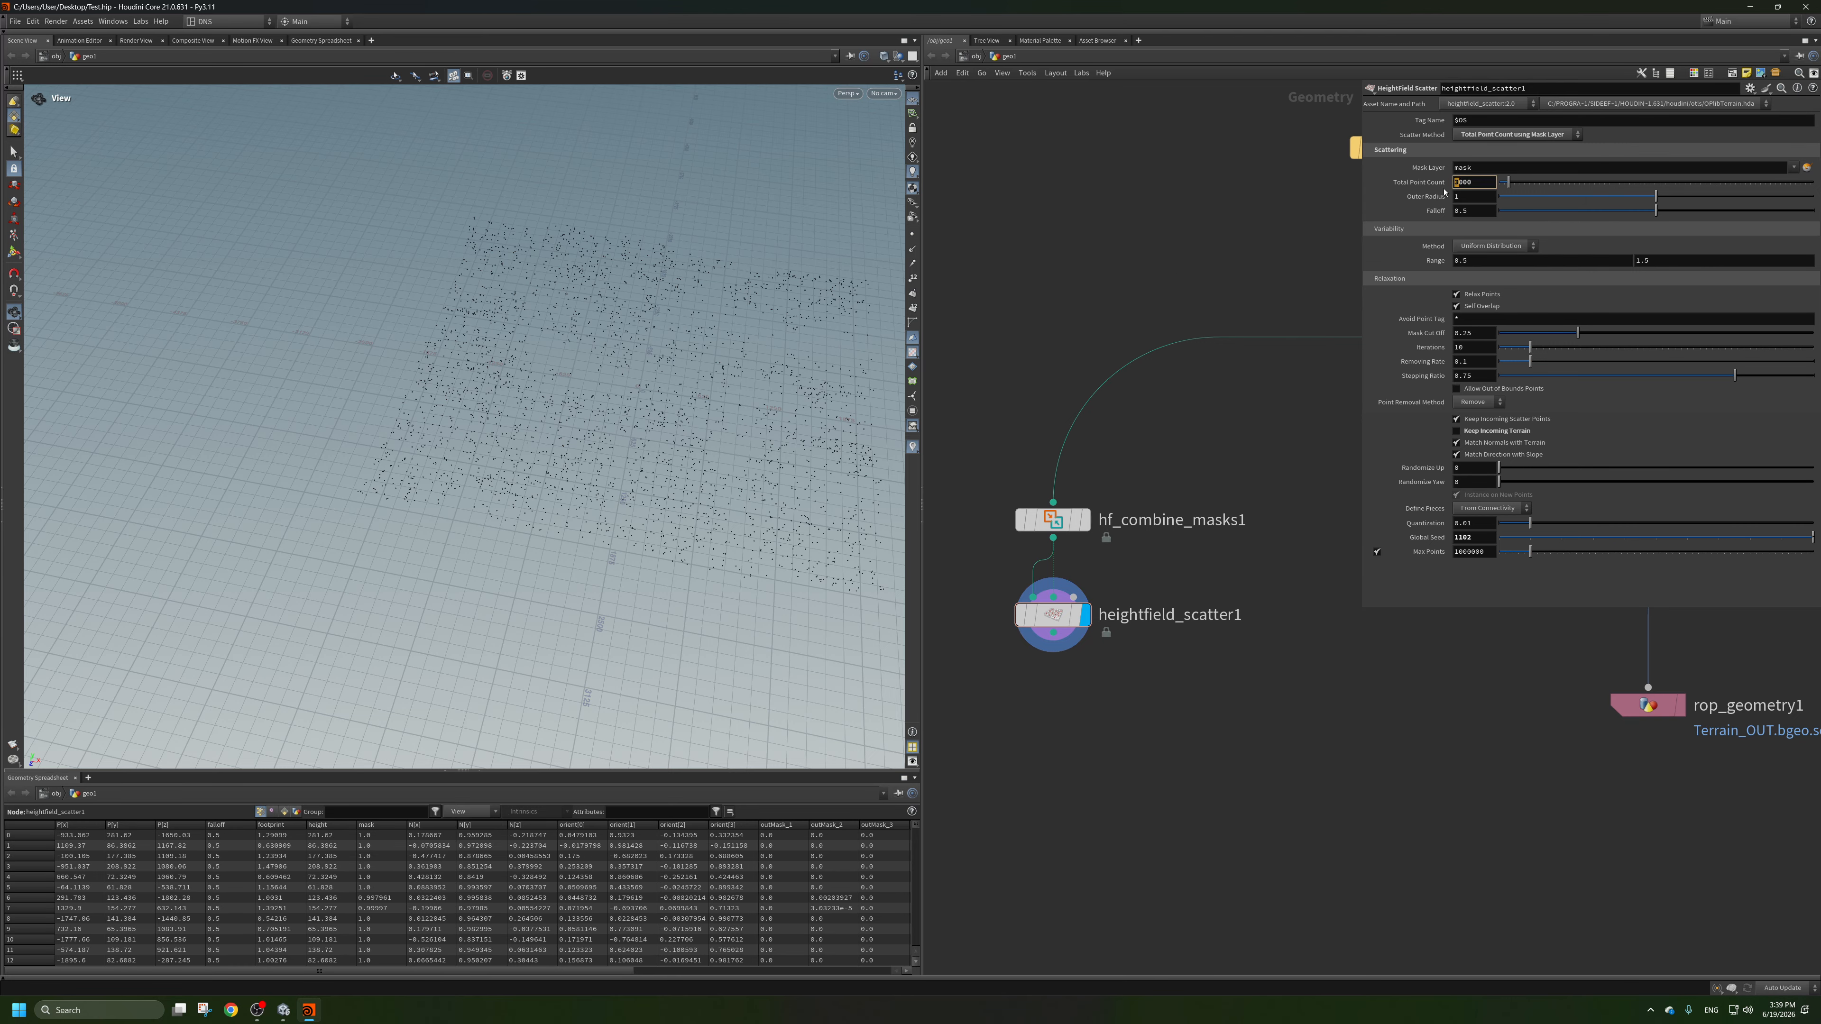
{"action": "key", "text": "Return"}
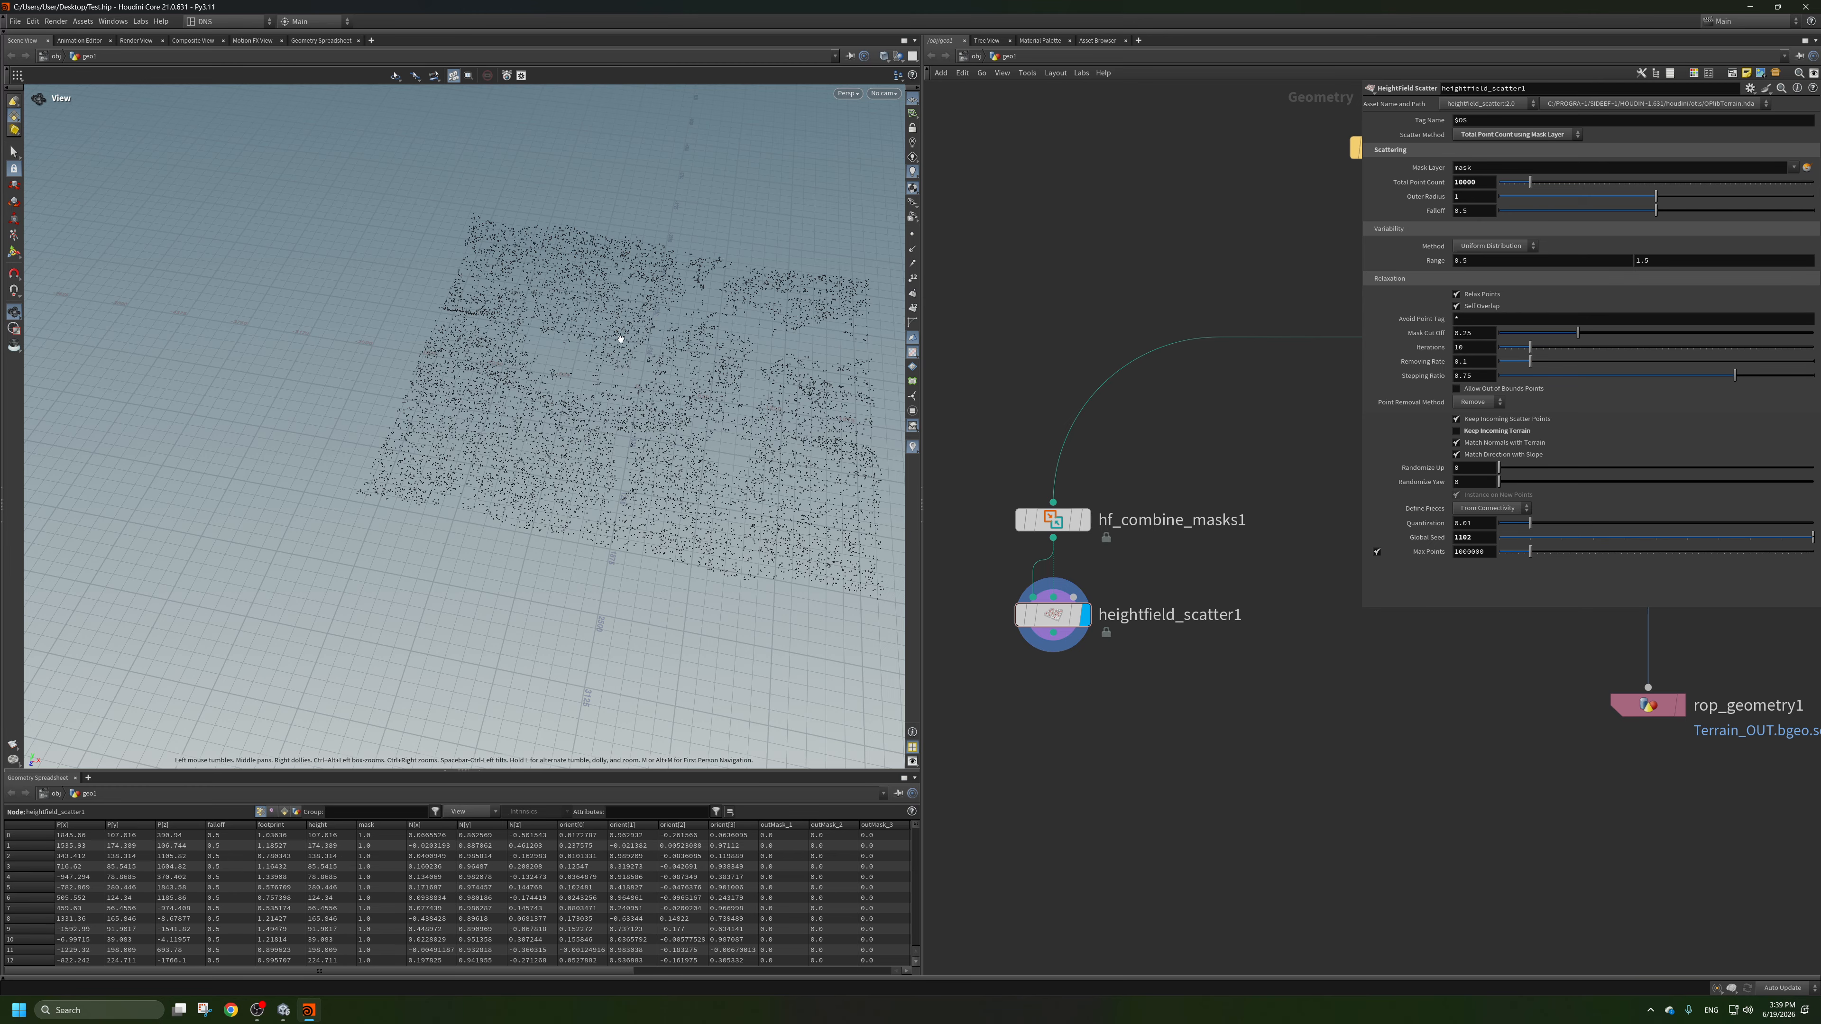
{"action": "left_click_drag", "start_coordinate": [621, 337], "coordinate": [644, 373]}
{"action": "middle_click_drag", "start_coordinate": [644, 373], "coordinate": [473, 327]}
{"action": "scroll", "coordinate": [472, 327], "scroll_direction": "up", "scroll_amount": 3}
{"action": "left_click_drag", "start_coordinate": [472, 327], "coordinate": [537, 313]}
{"action": "scroll", "coordinate": [1118, 528], "scroll_direction": "down", "scroll_amount": 2}
Add an Attribute Create node fed by the heightfield scatter node and move it off to the side.
{"action": "middle_click_drag", "start_coordinate": [1118, 527], "coordinate": [1109, 467]}
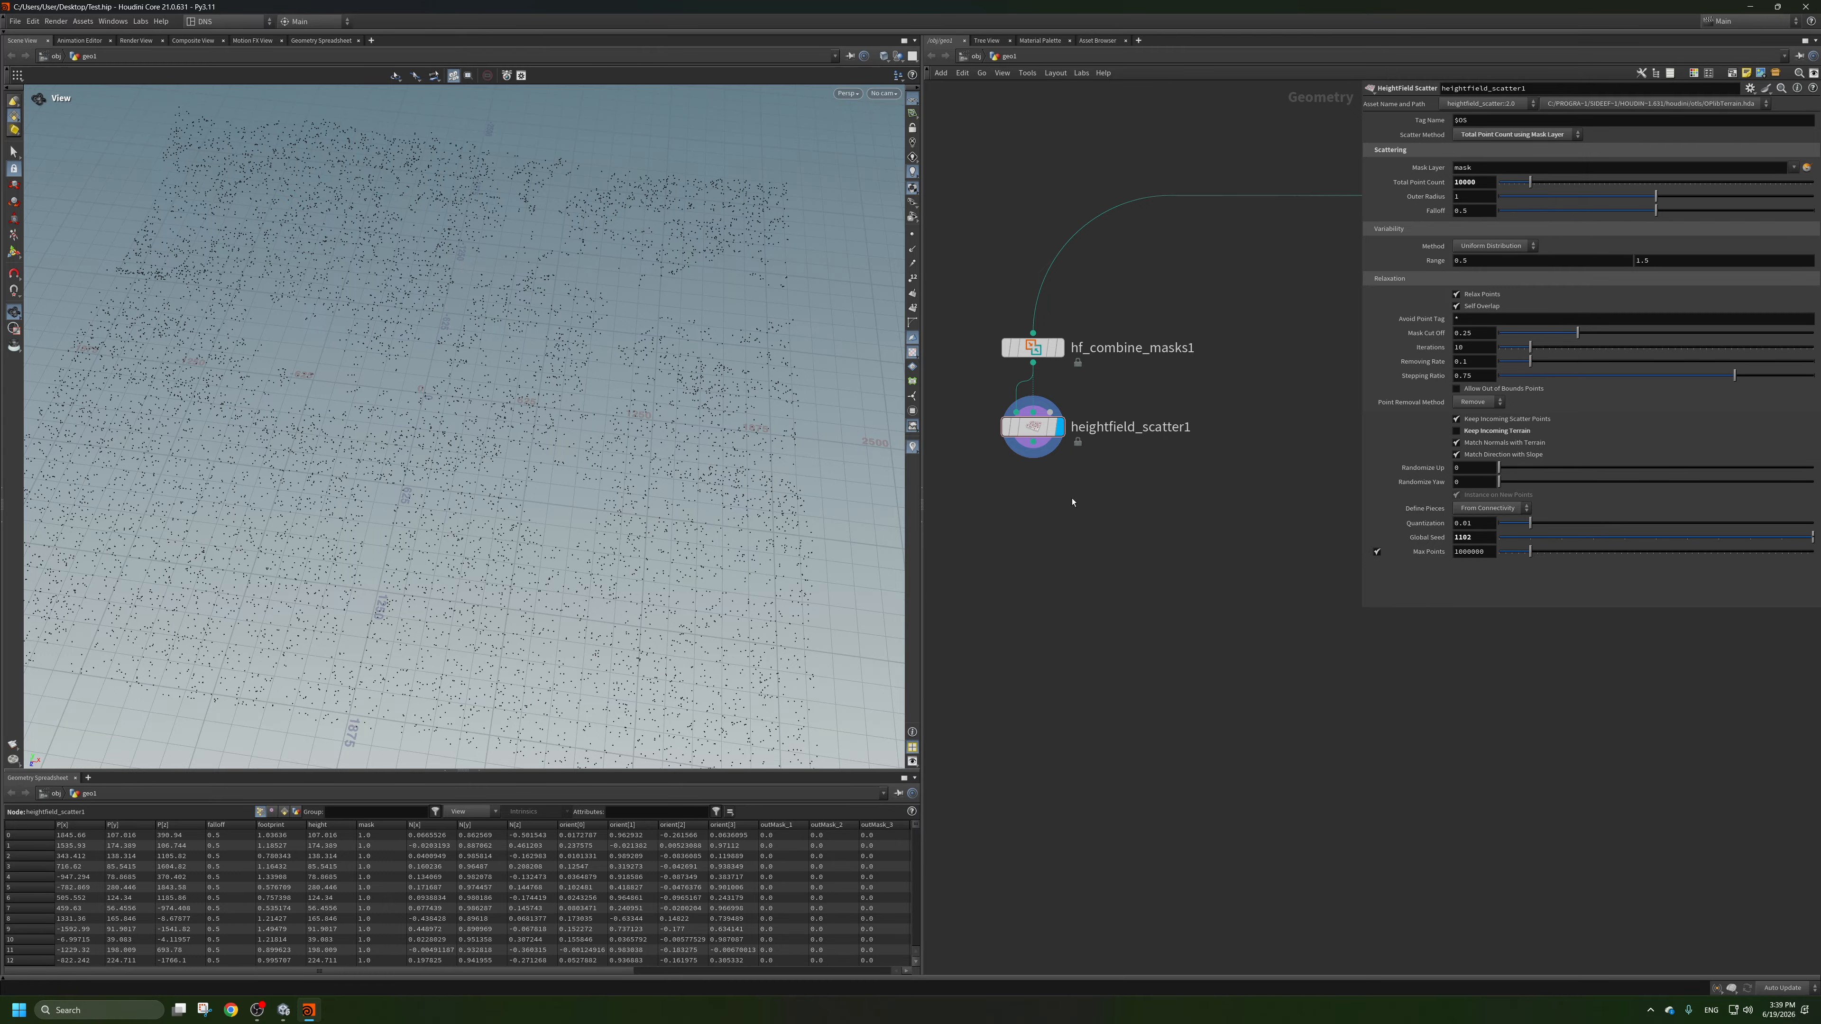
{"action": "scroll", "coordinate": [1091, 525], "scroll_direction": "down", "scroll_amount": 2}
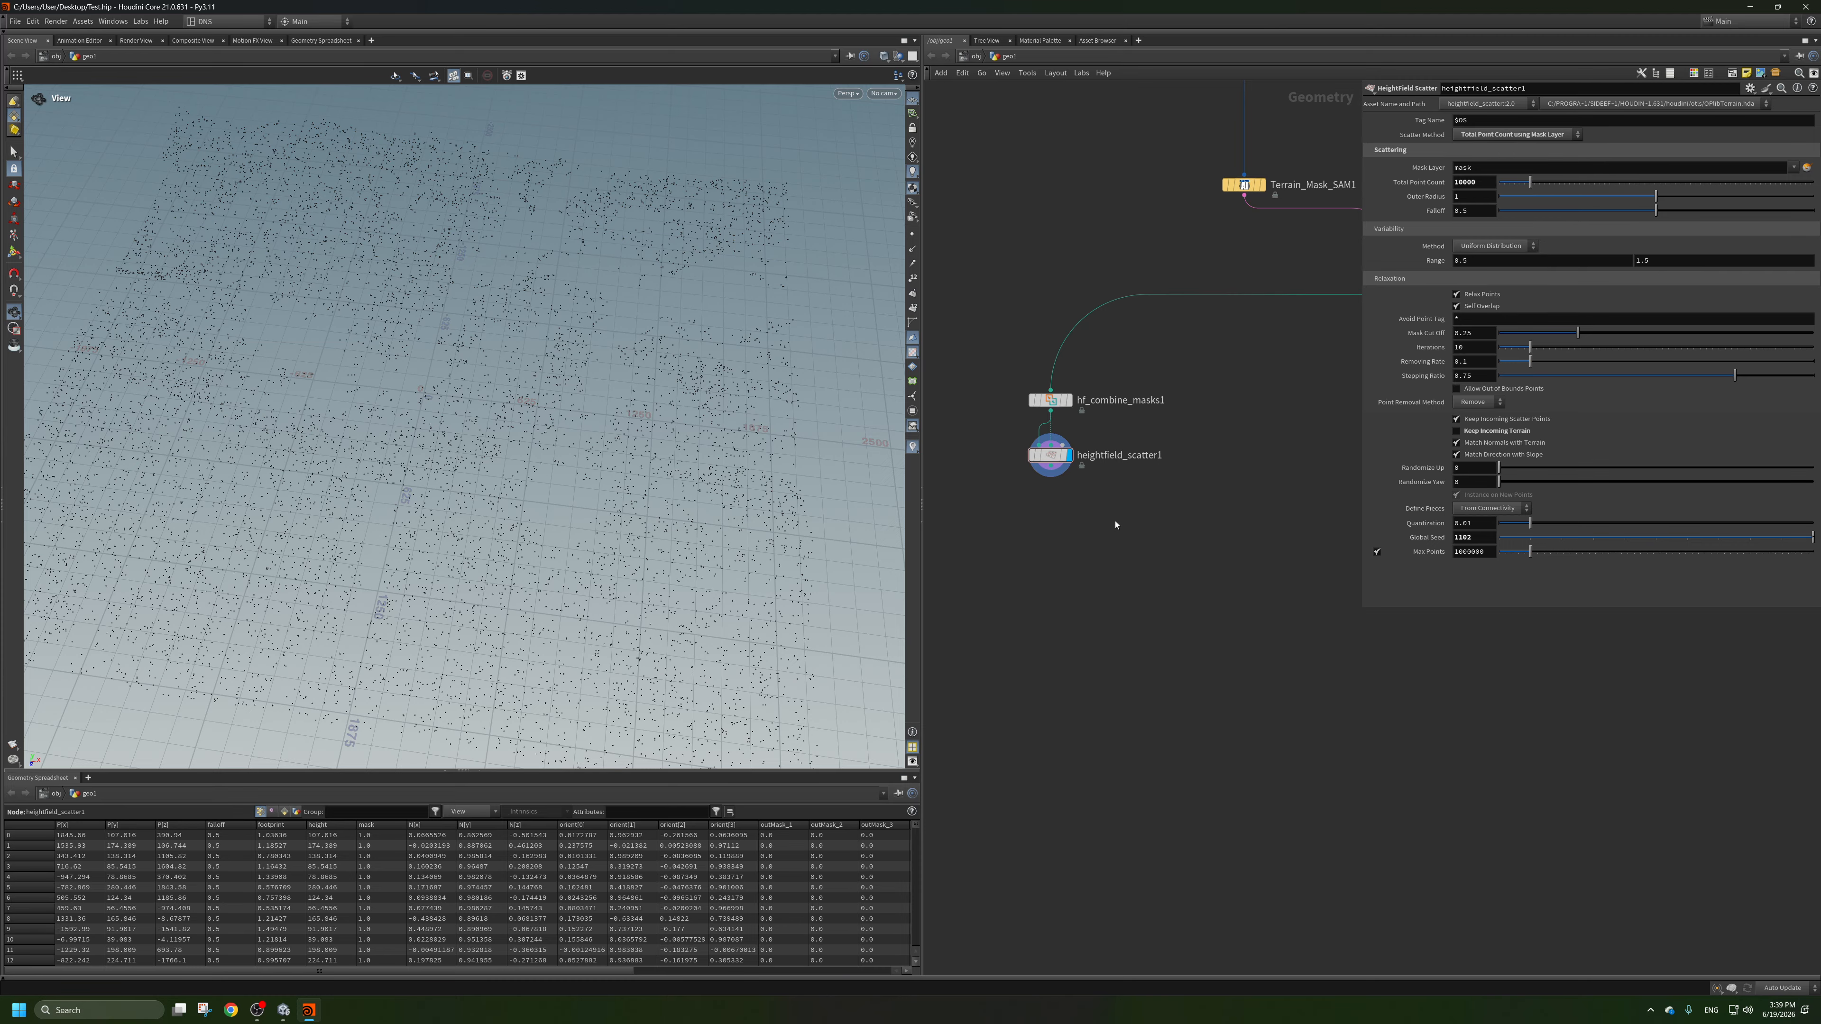
{"action": "scroll", "coordinate": [1109, 528], "scroll_direction": "up", "scroll_amount": 1}
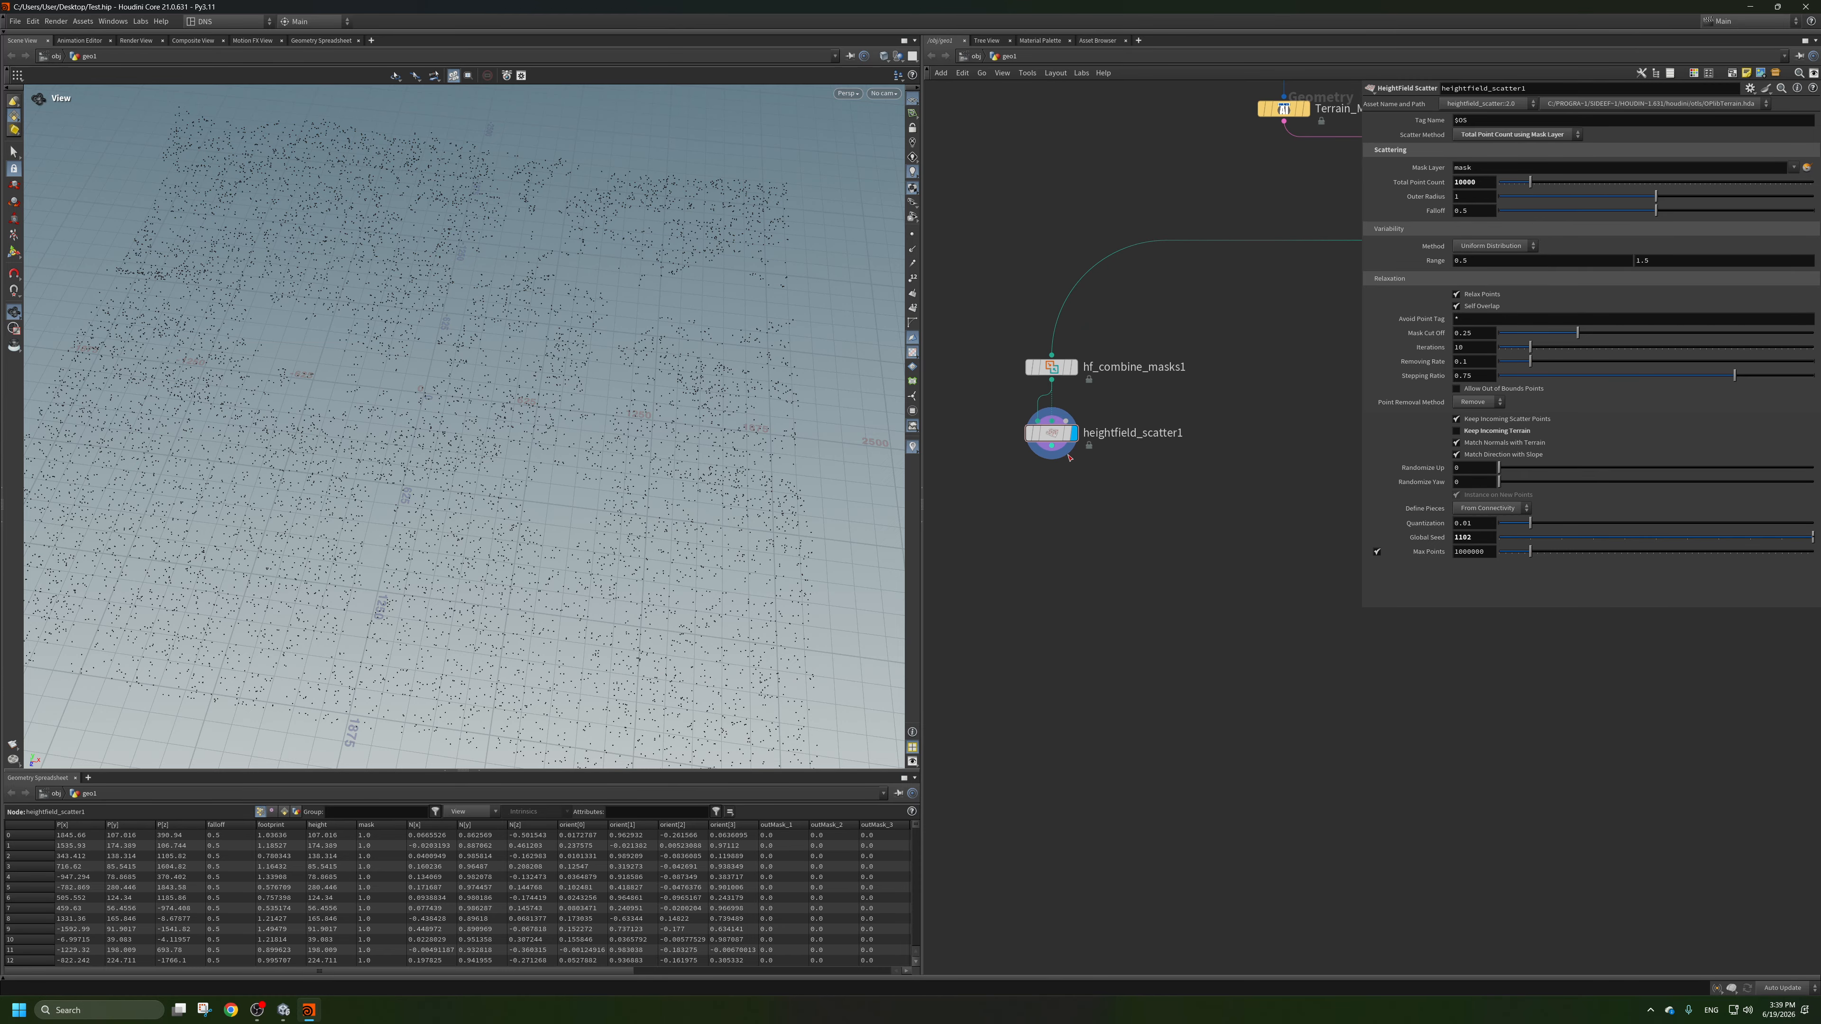
{"action": "mouse_move", "coordinate": [1052, 439]}
{"action": "left_click_drag", "start_coordinate": [1051, 435], "coordinate": [1051, 433]}
{"action": "middle_click_drag", "start_coordinate": [1071, 550], "coordinate": [1078, 537]}
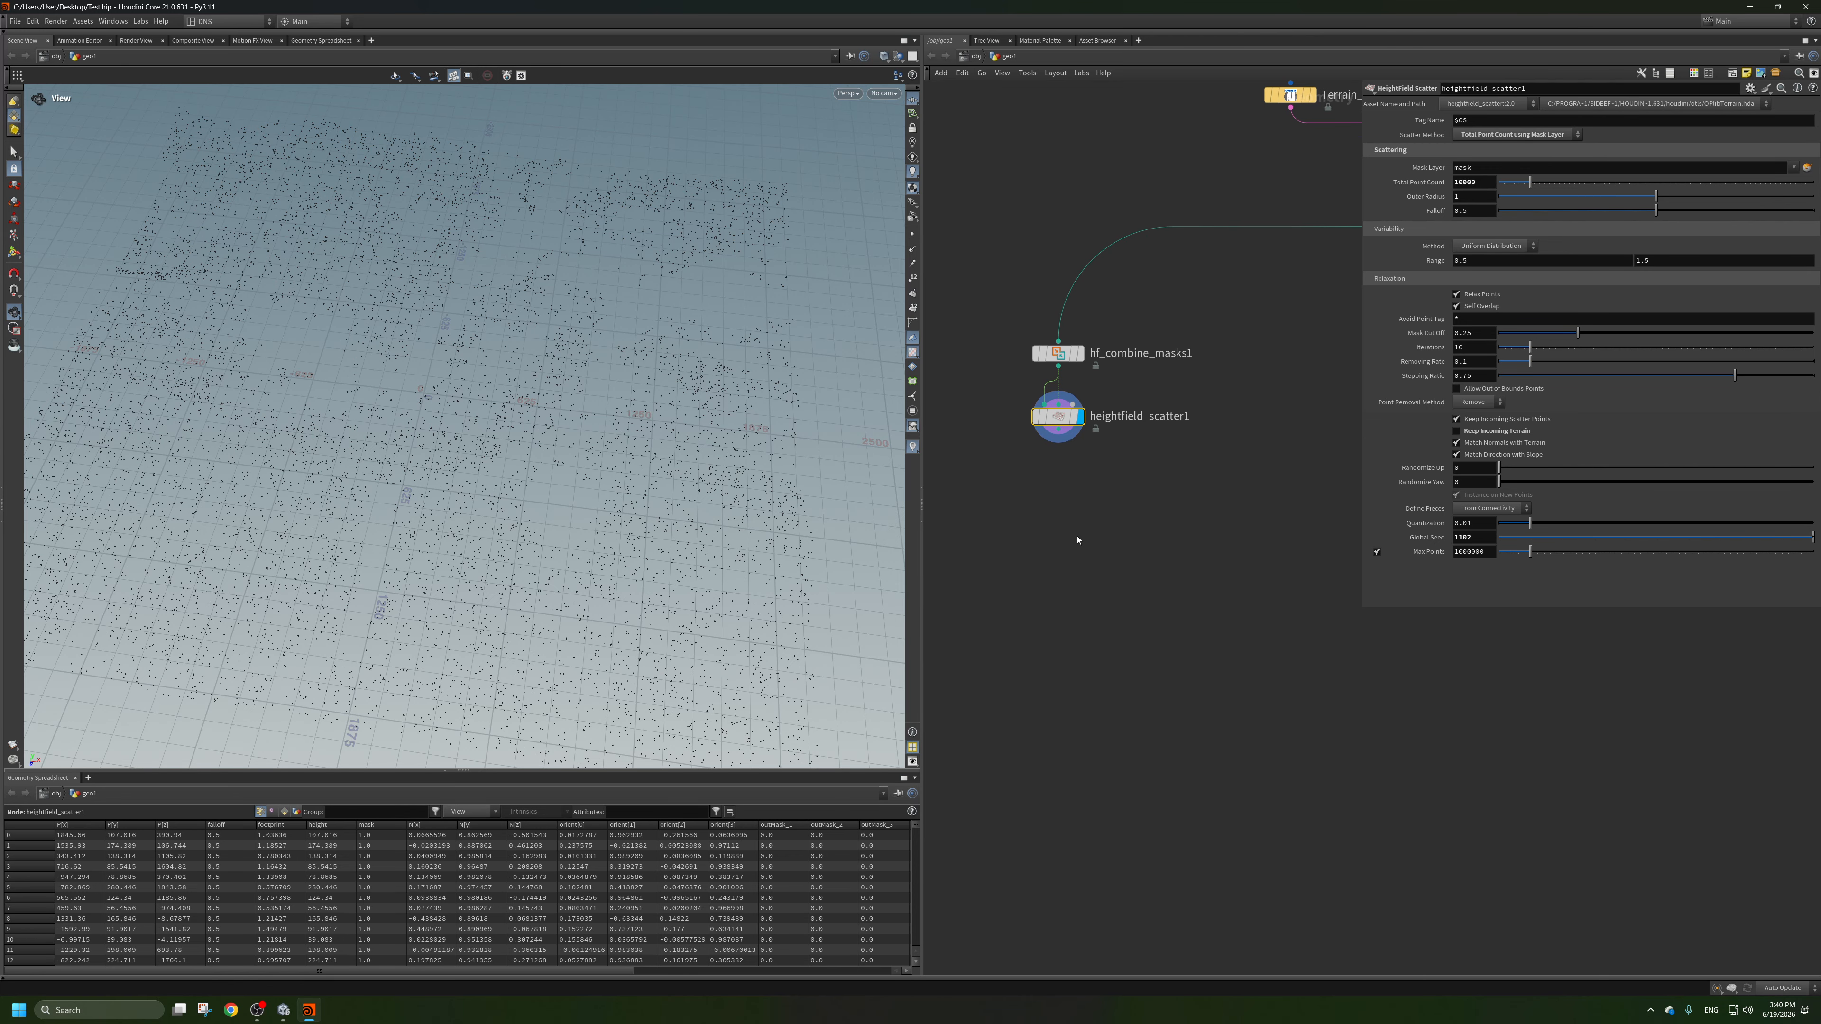
{"action": "key", "text": "Tab"}
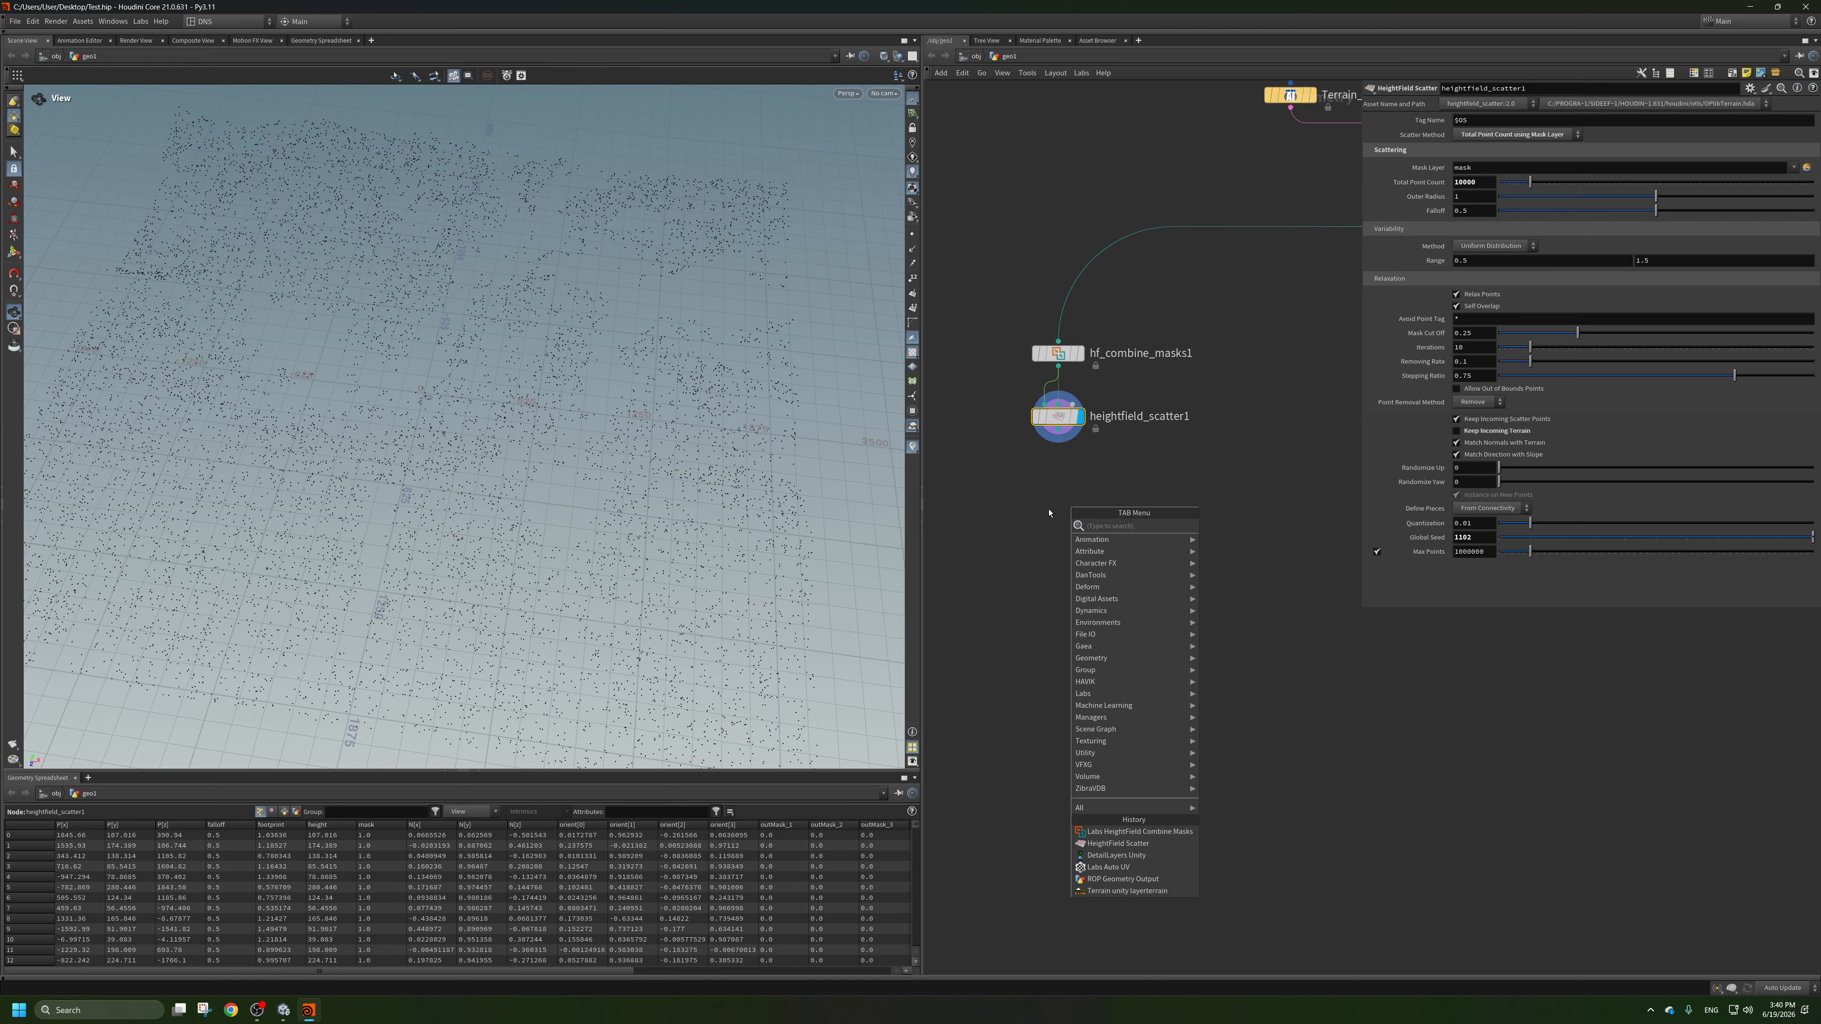
{"action": "right_click", "coordinate": [1049, 510]}
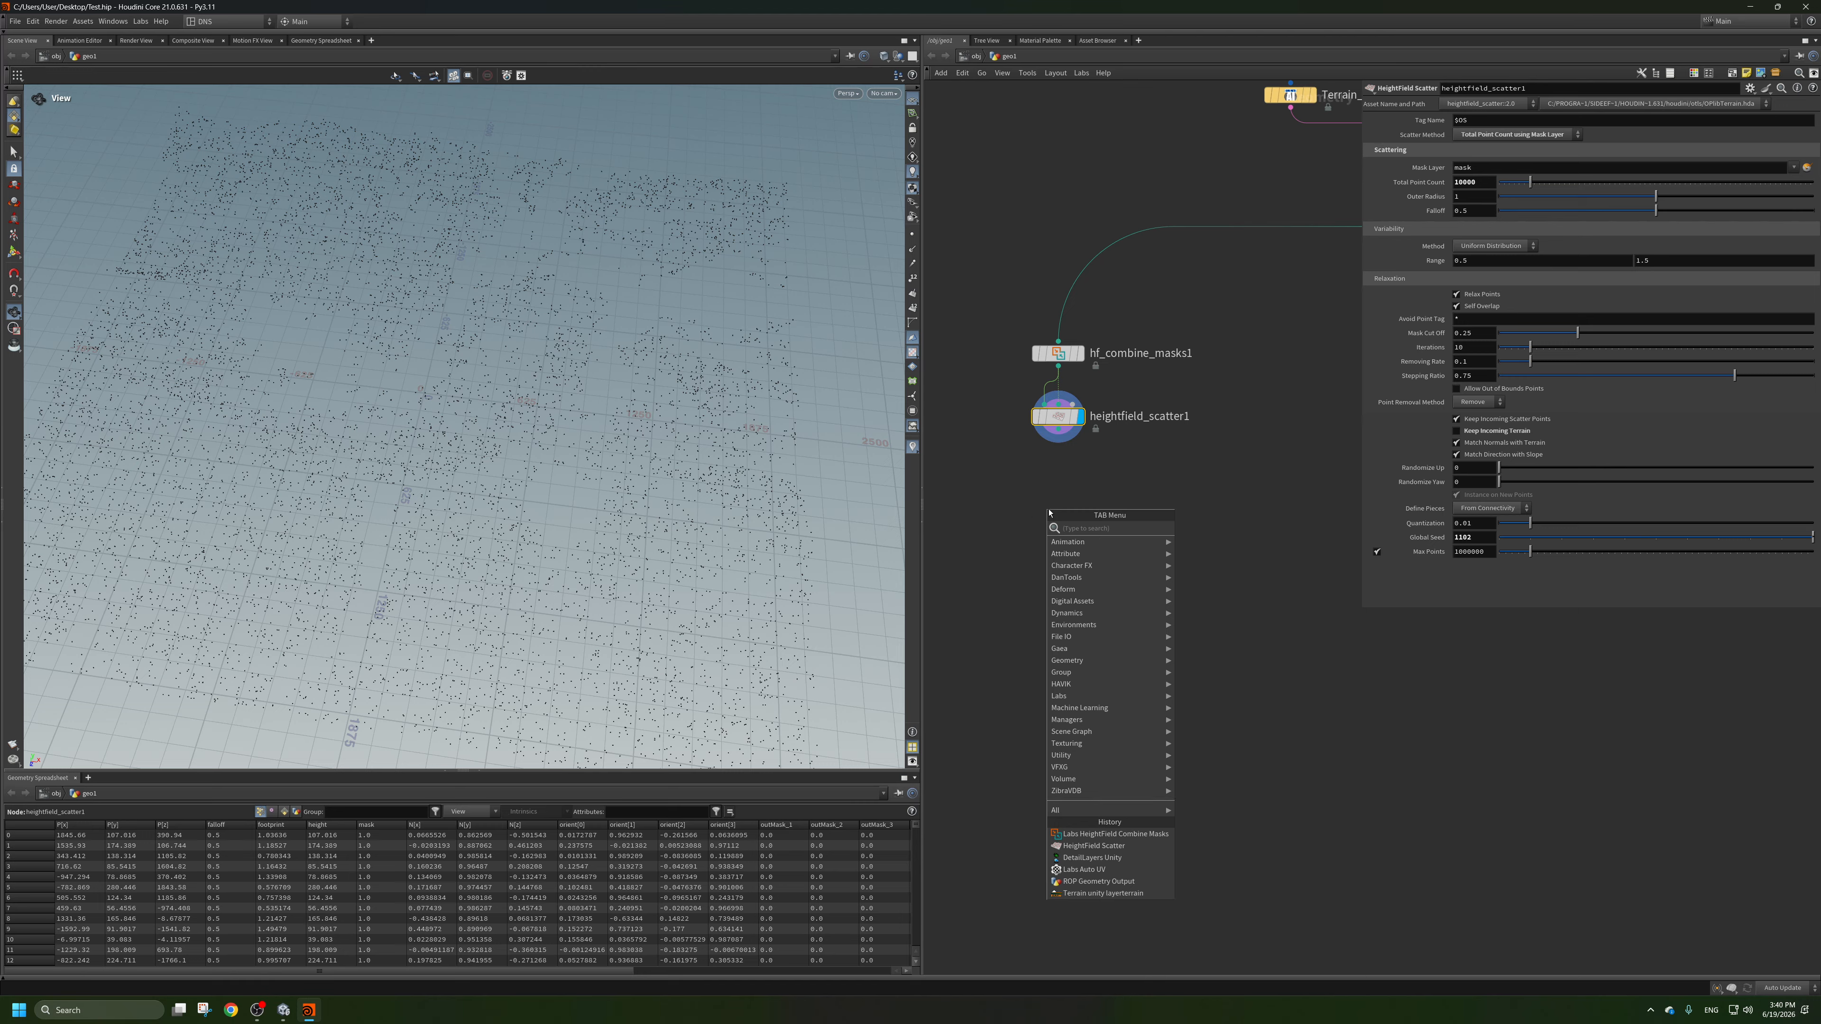
{"action": "type", "text": "atrc"}
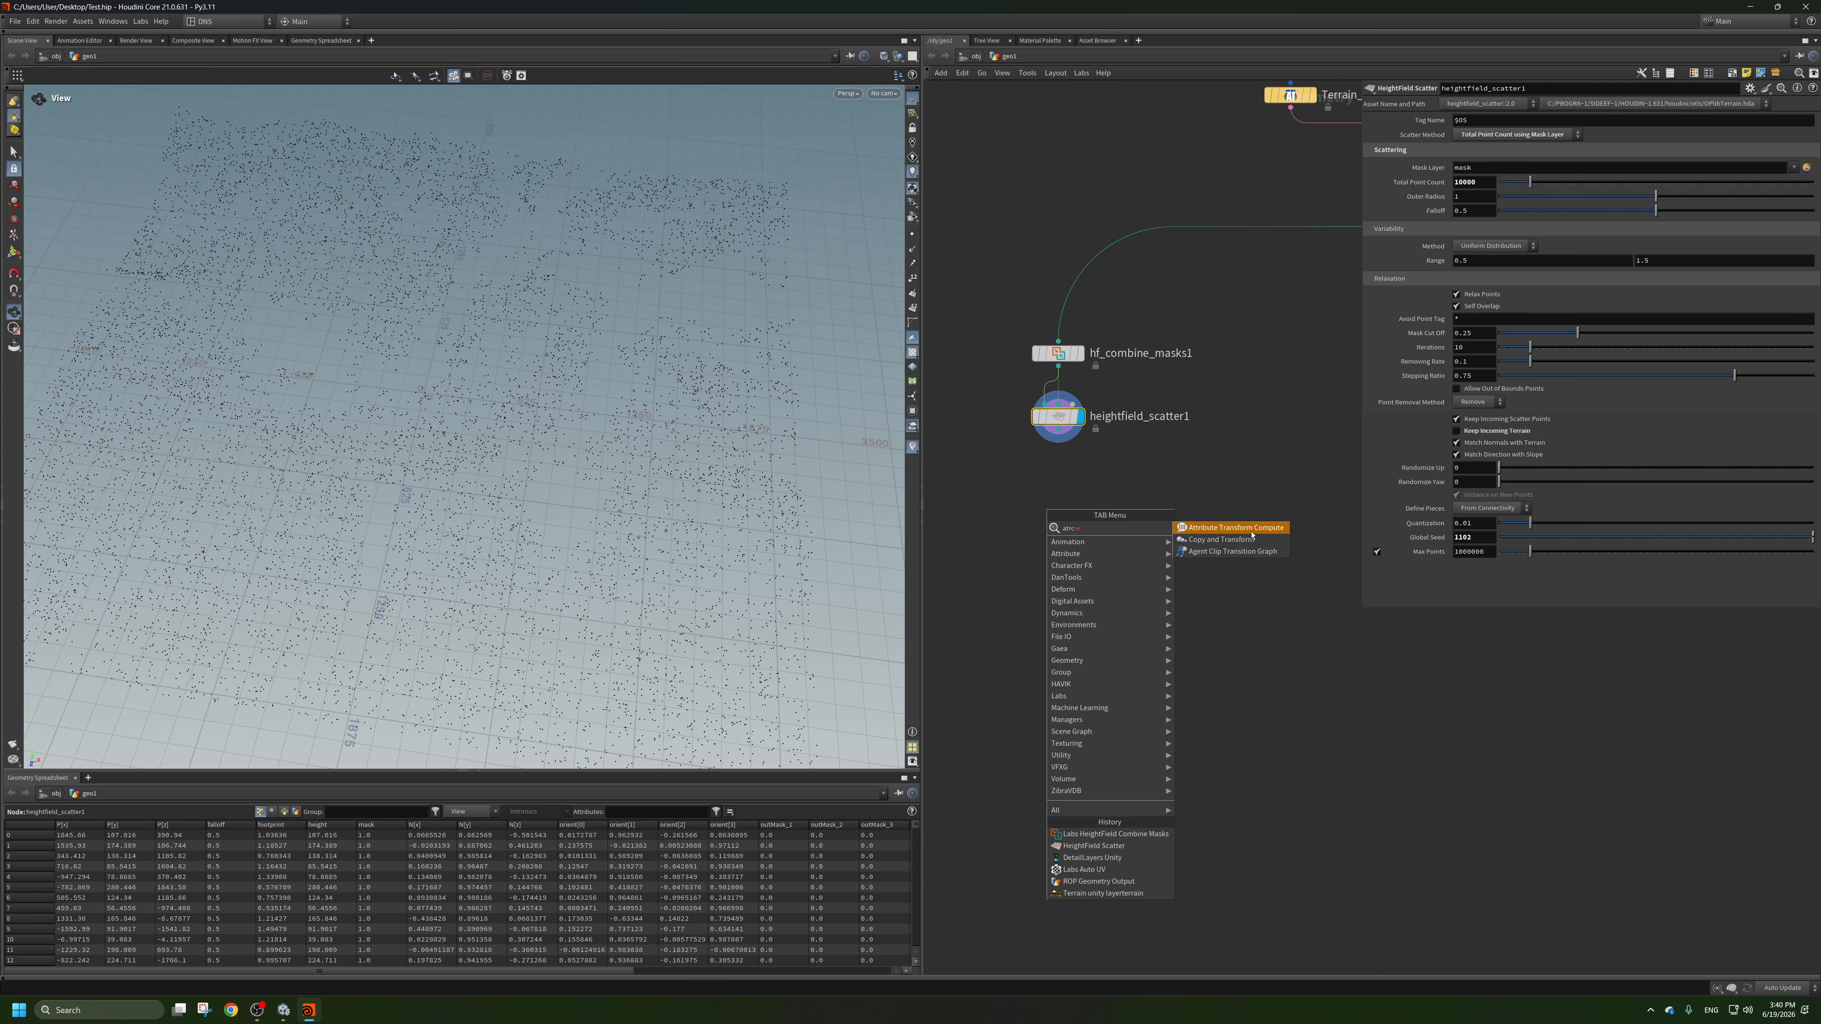
{"action": "right_click", "coordinate": [1147, 445]}
{"action": "type", "text": "cre"}
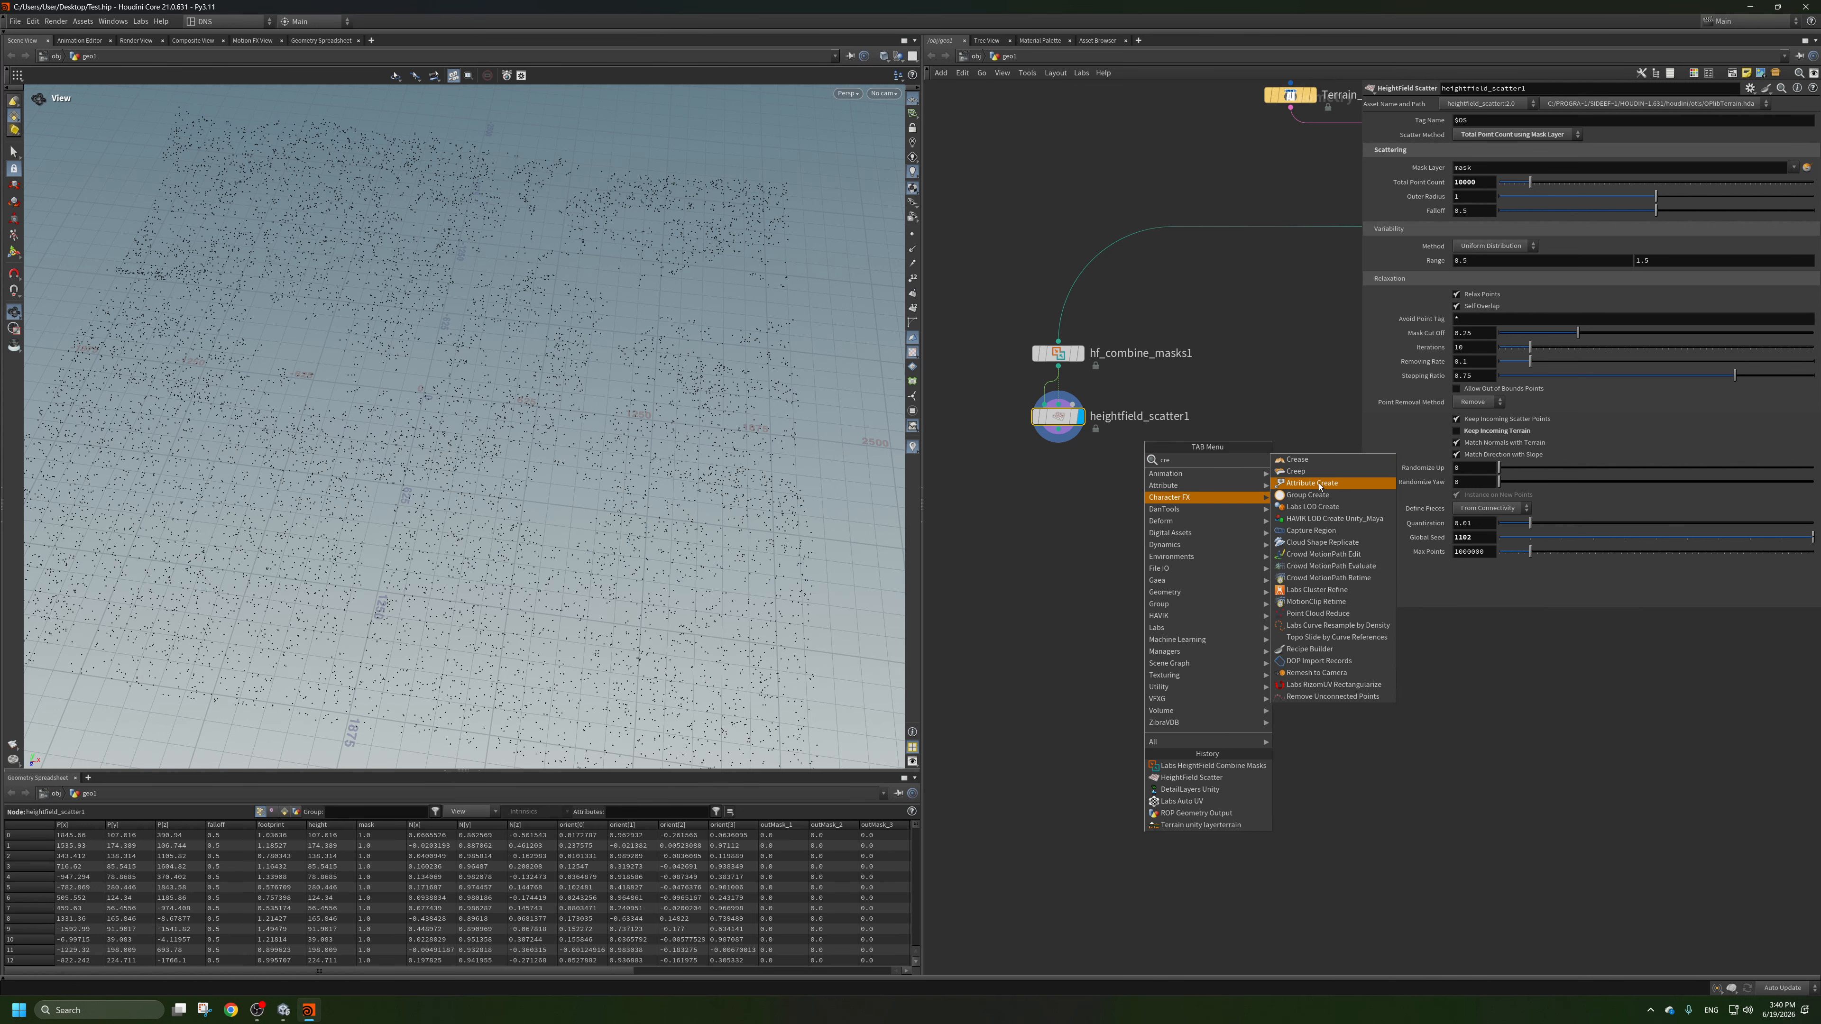
{"action": "left_click", "coordinate": [1320, 486]}
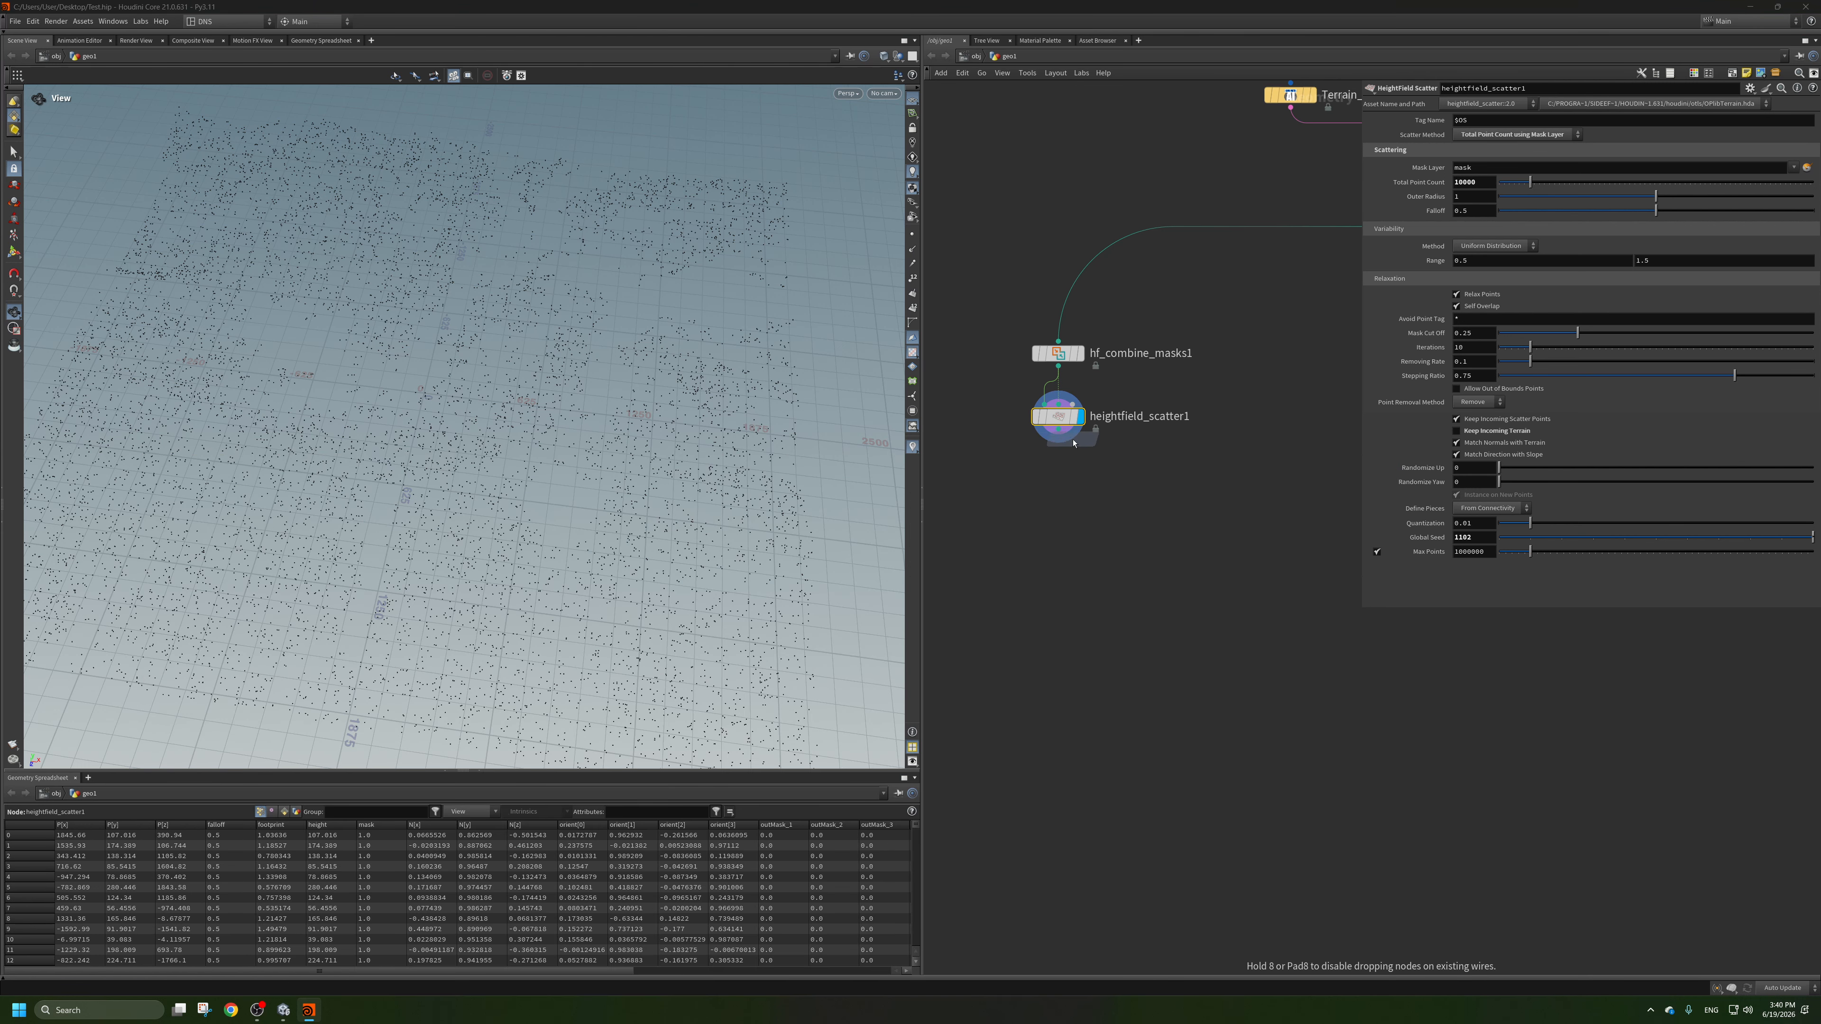
{"action": "left_click", "coordinate": [1061, 435]}
{"action": "left_click", "coordinate": [1081, 469]}
{"action": "middle_click_drag", "start_coordinate": [1088, 560], "coordinate": [1171, 570]}
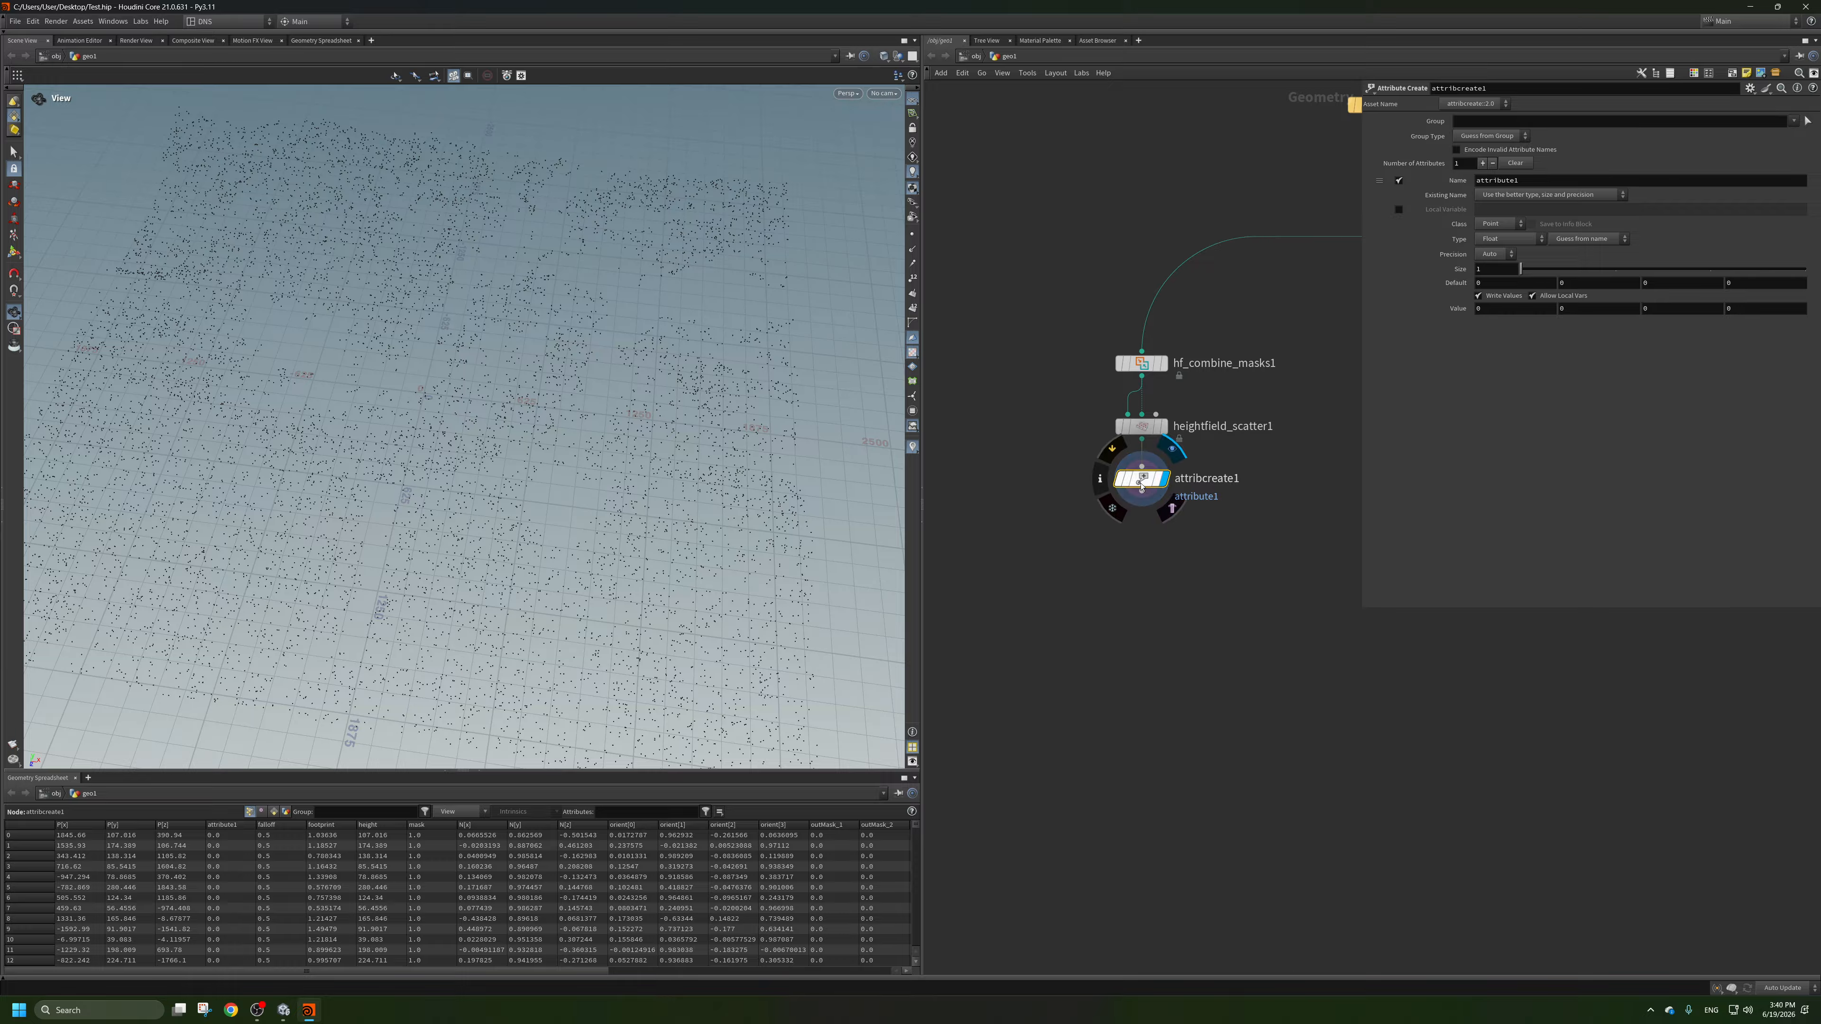
{"action": "left_click_drag", "start_coordinate": [1142, 478], "coordinate": [989, 550]}
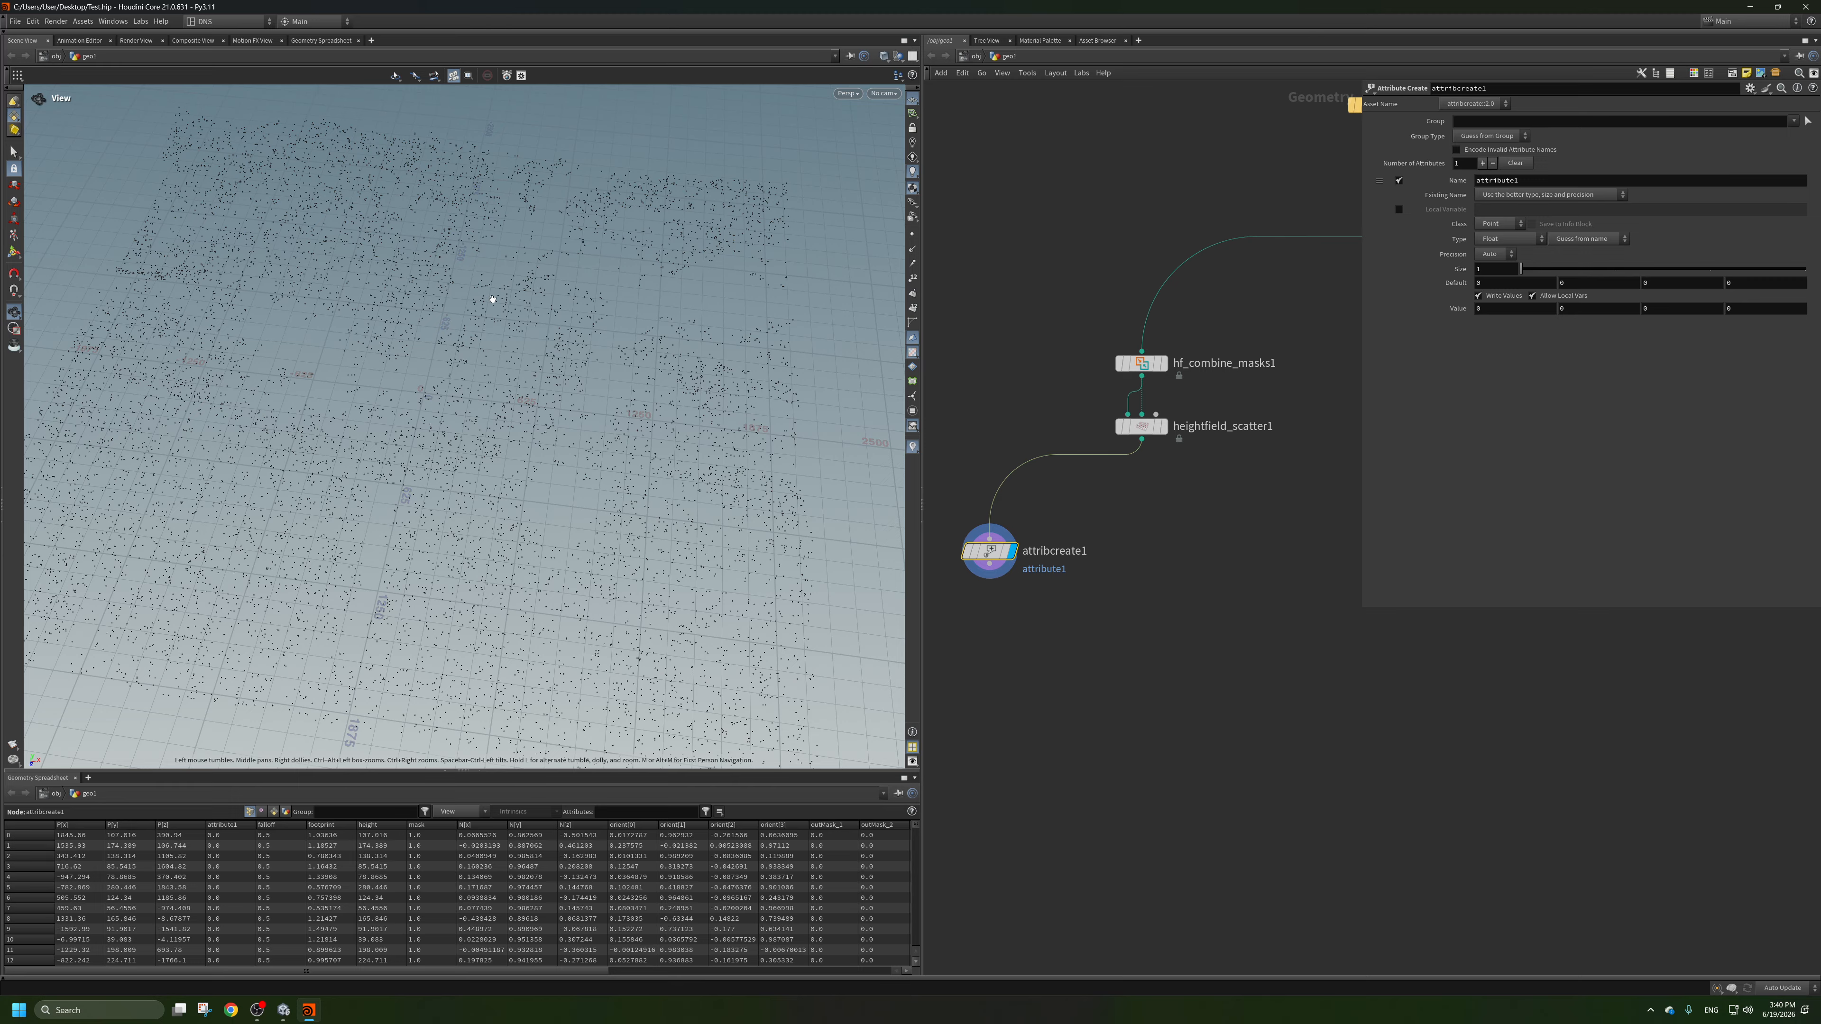
{"action": "key", "text": "Tab"}
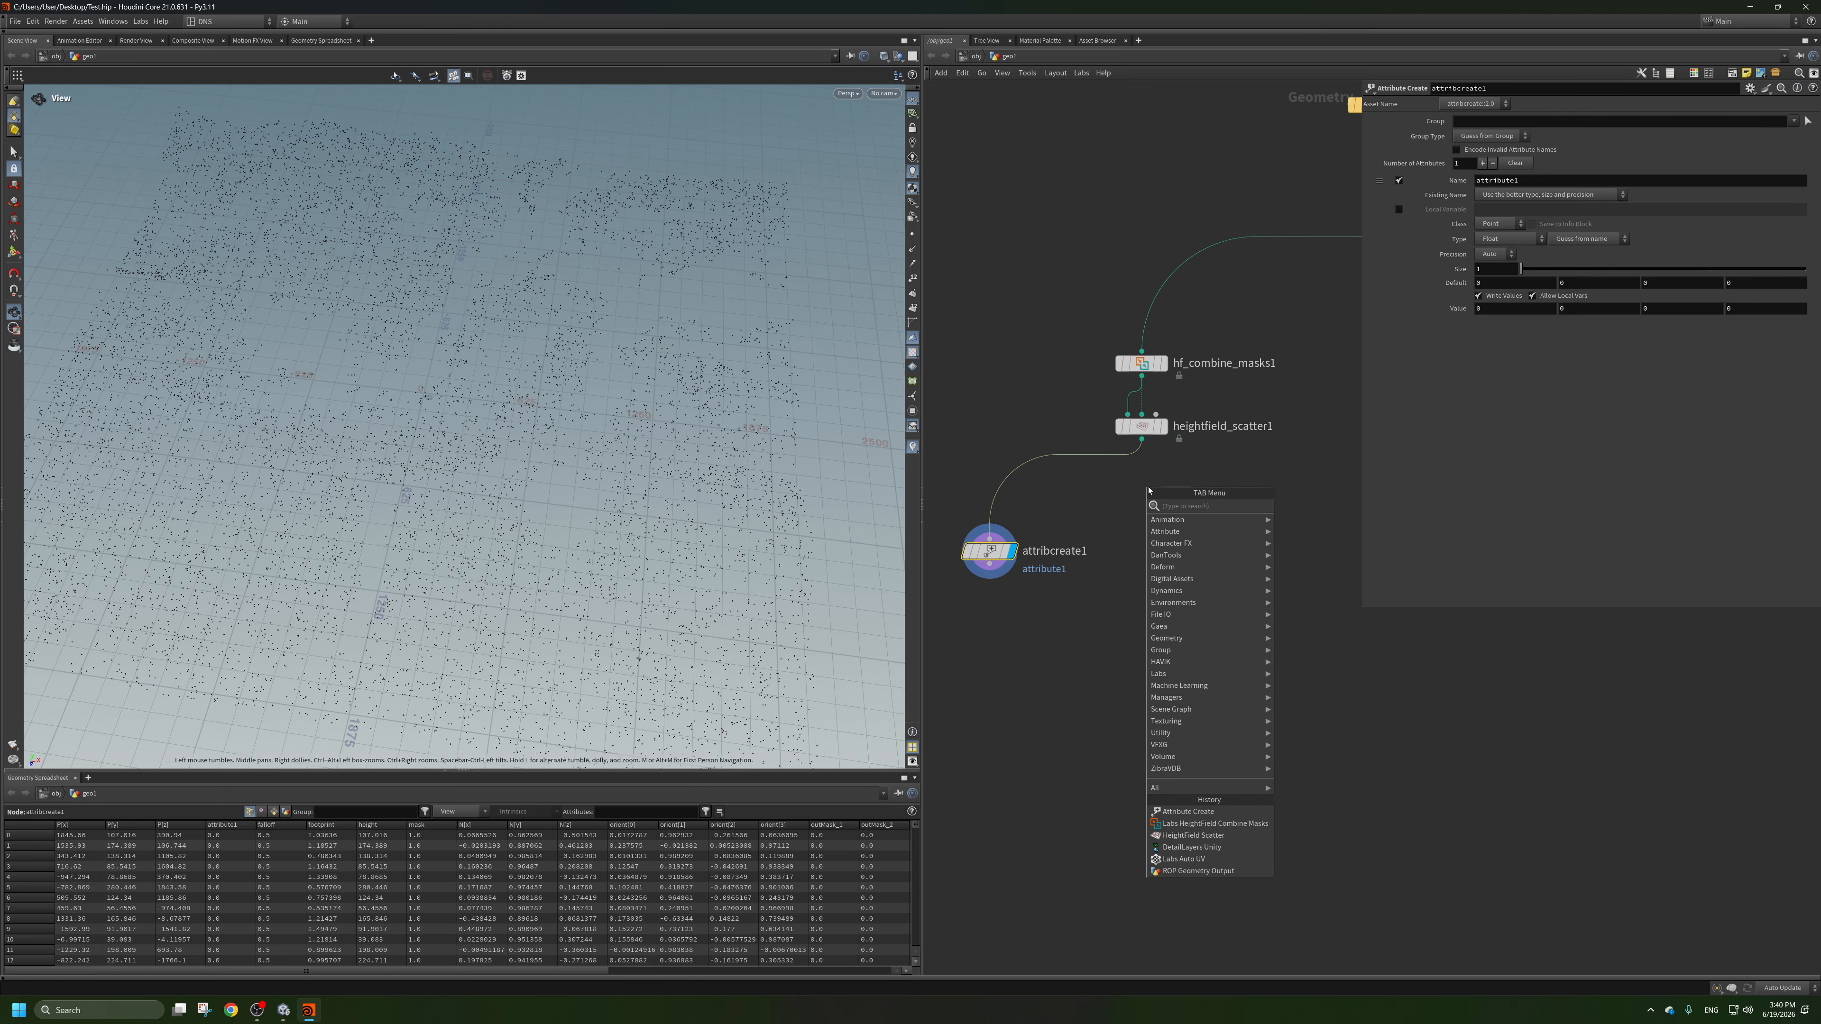
{"action": "type", "text": "bui"}
{"action": "key", "text": "Escape"}
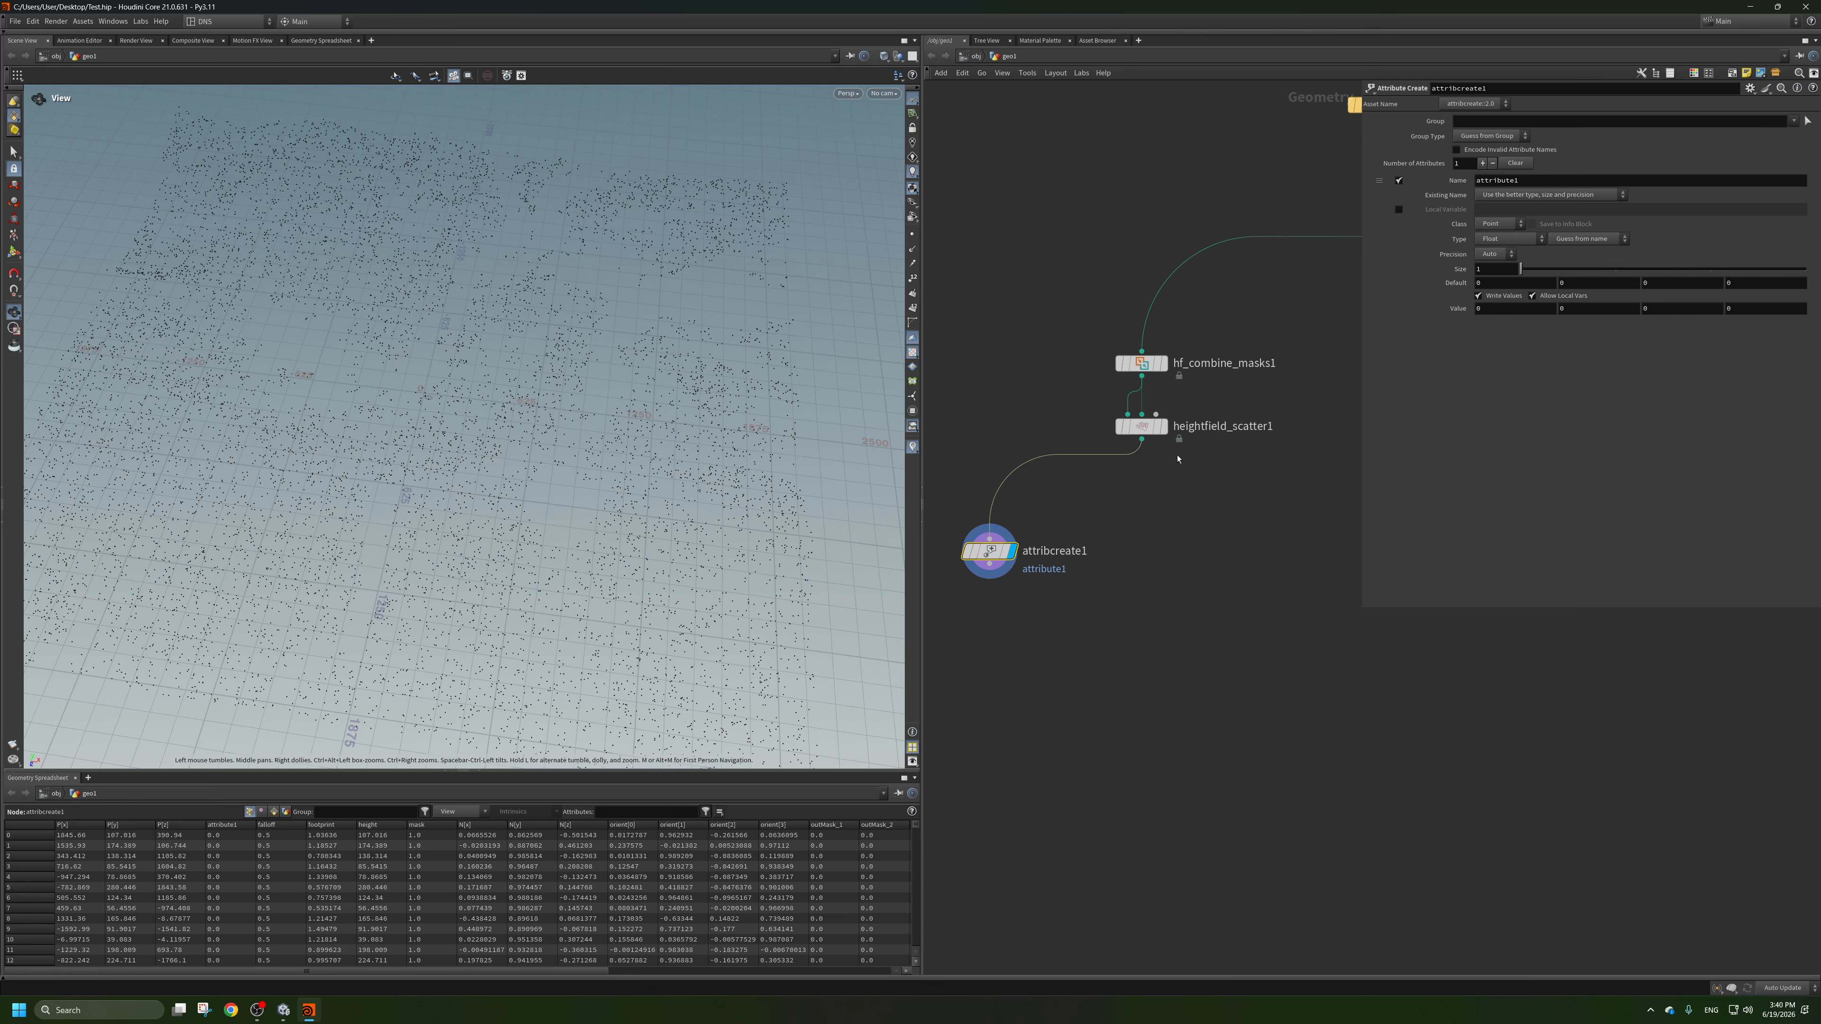
Add an Attribute Noise node below the heightfield scatter node, wired to the scatter output and displayed.
{"action": "key", "text": "Tab"}
{"action": "type", "text": "n"}
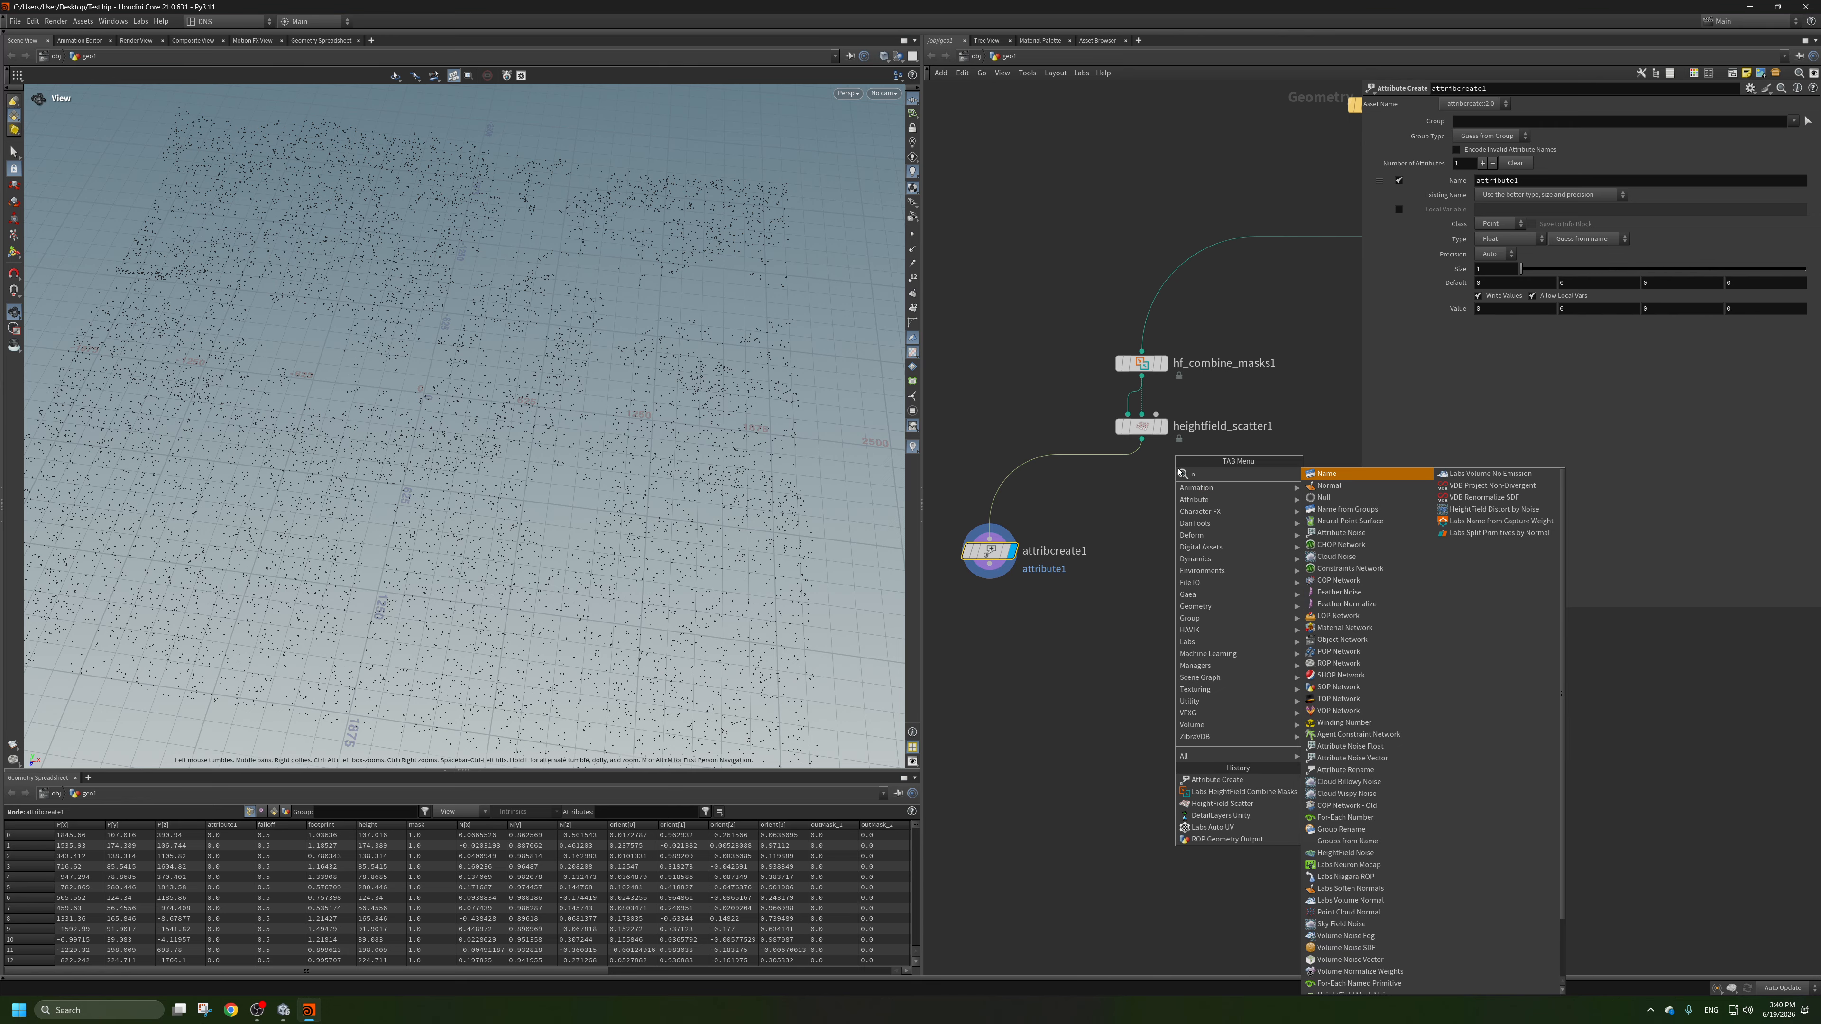
{"action": "type", "text": "oi"}
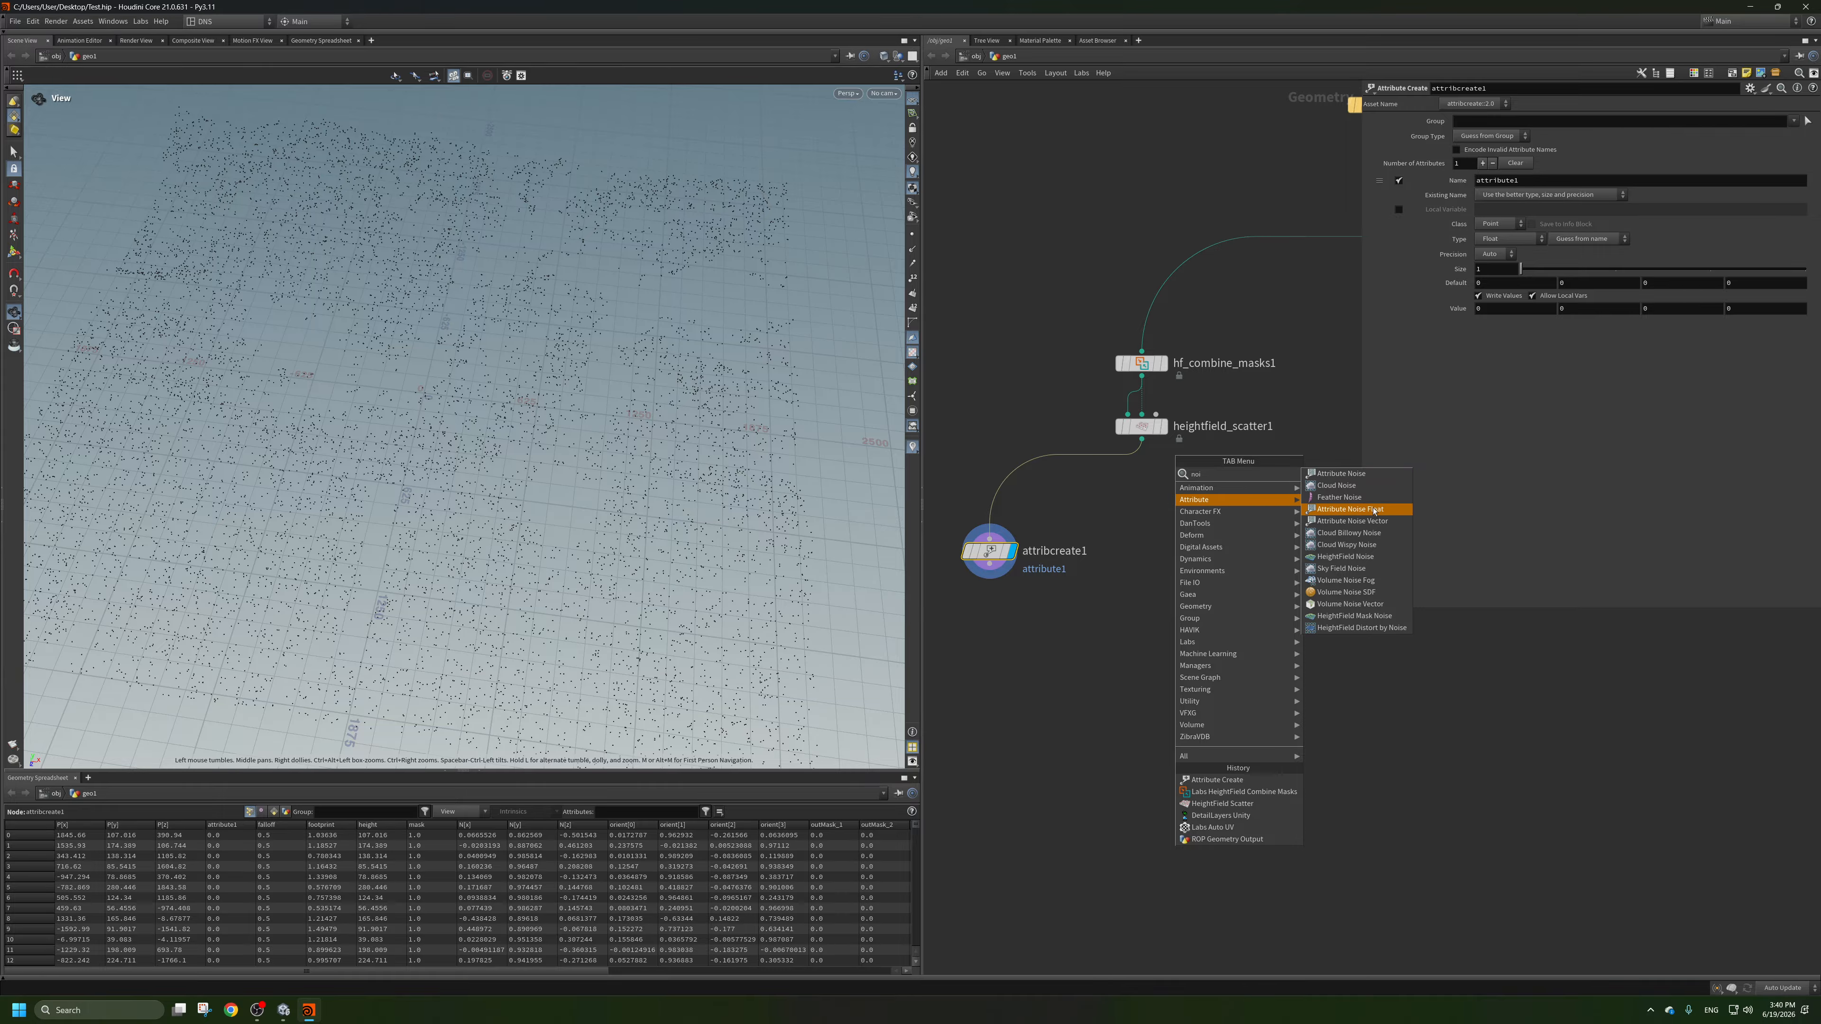
{"action": "key", "text": "Up"}
{"action": "key", "text": "Return"}
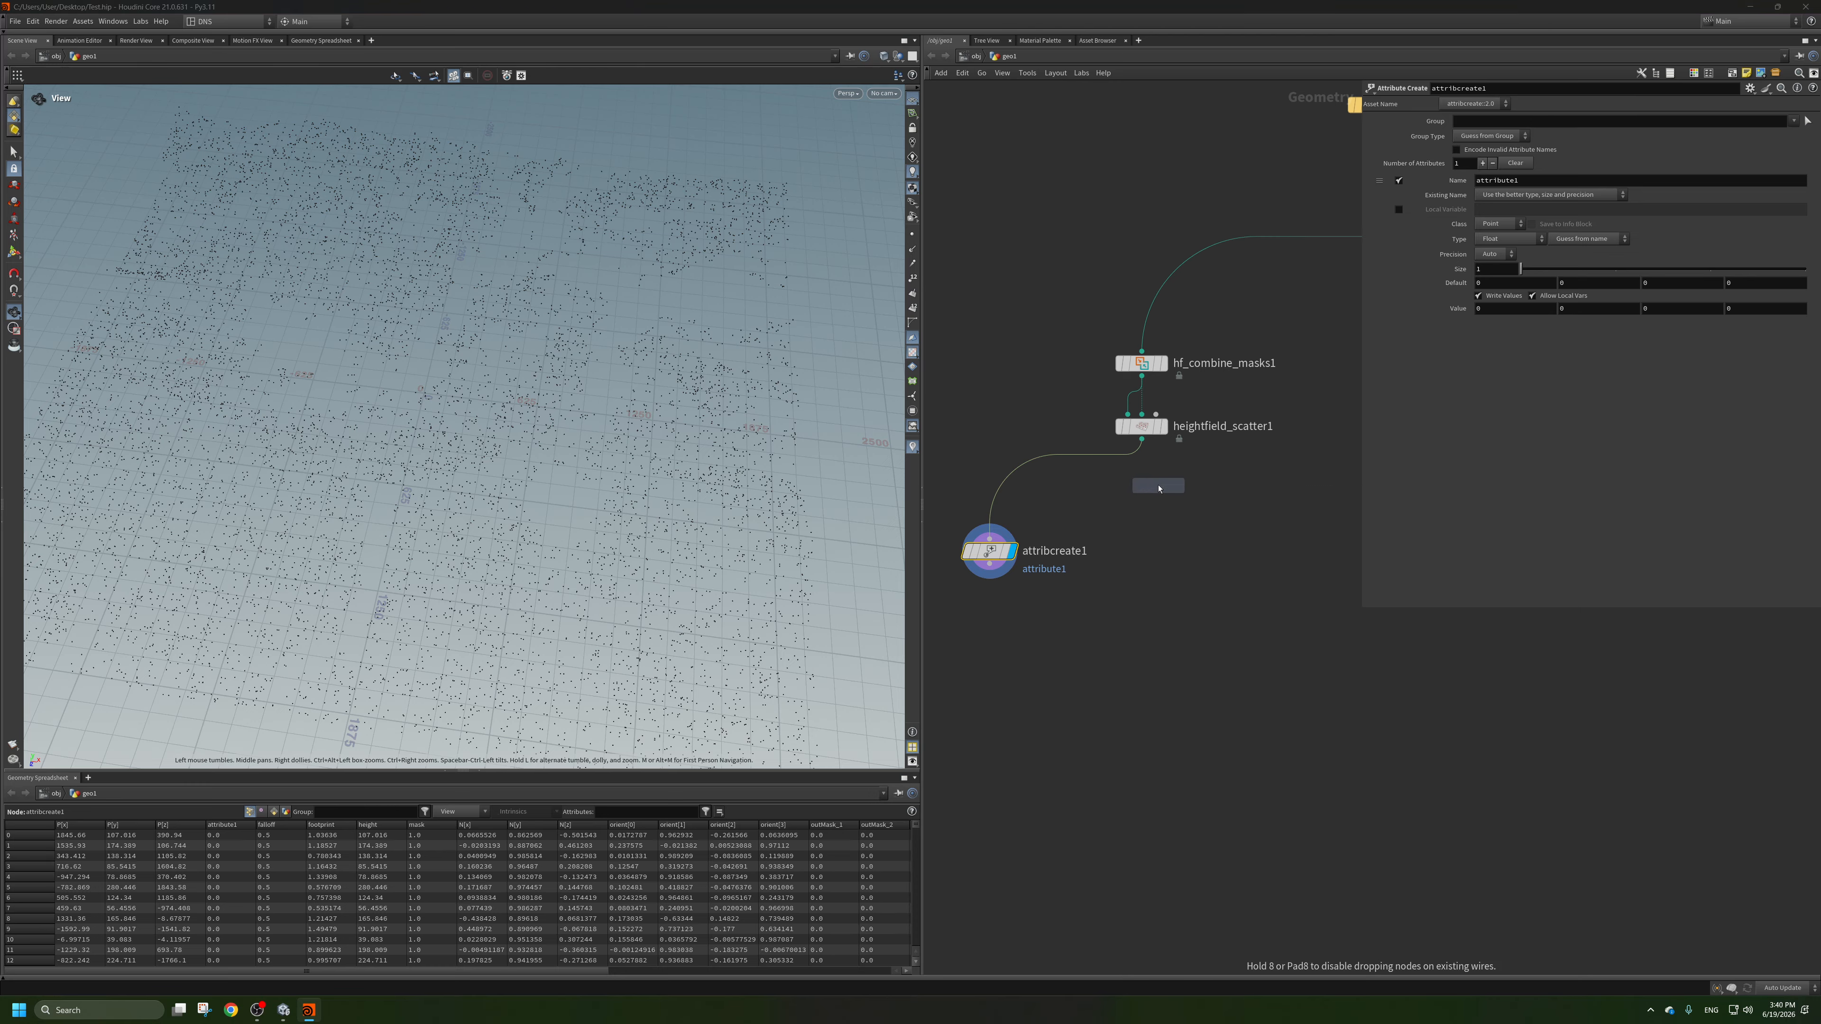
{"action": "left_click", "coordinate": [1150, 495]}
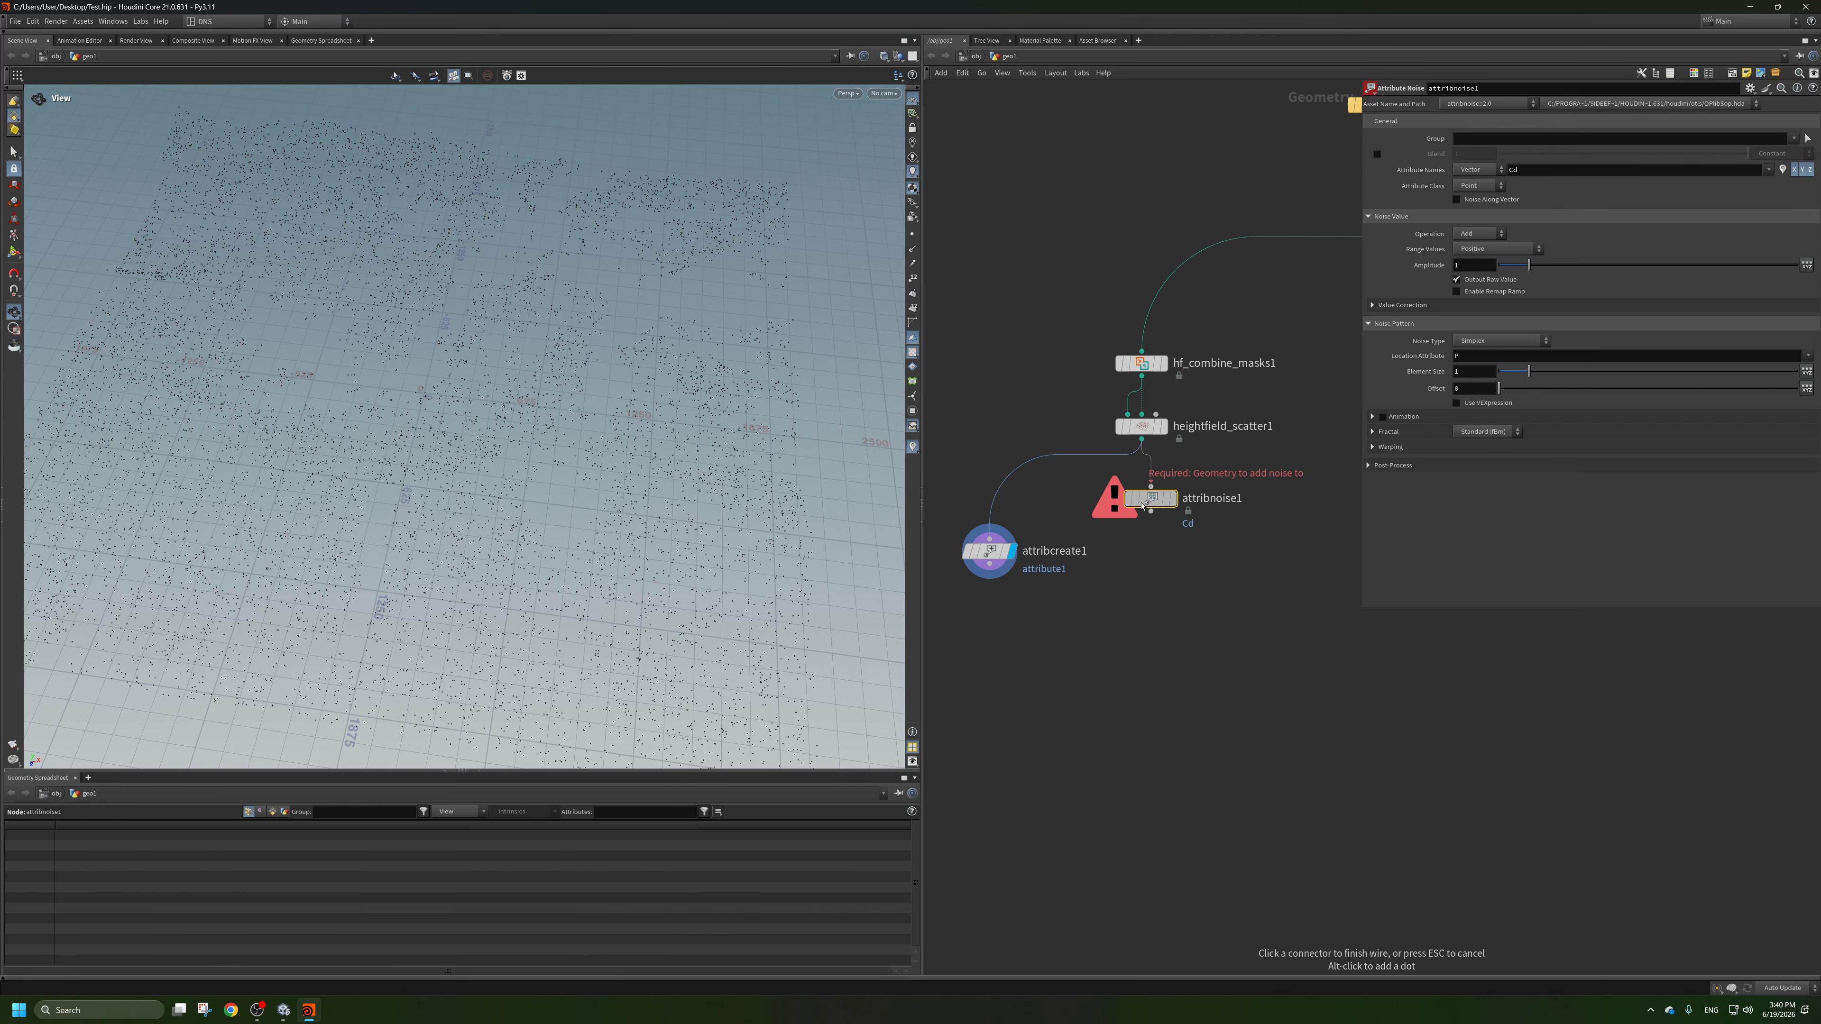
{"action": "left_click", "coordinate": [1169, 474]}
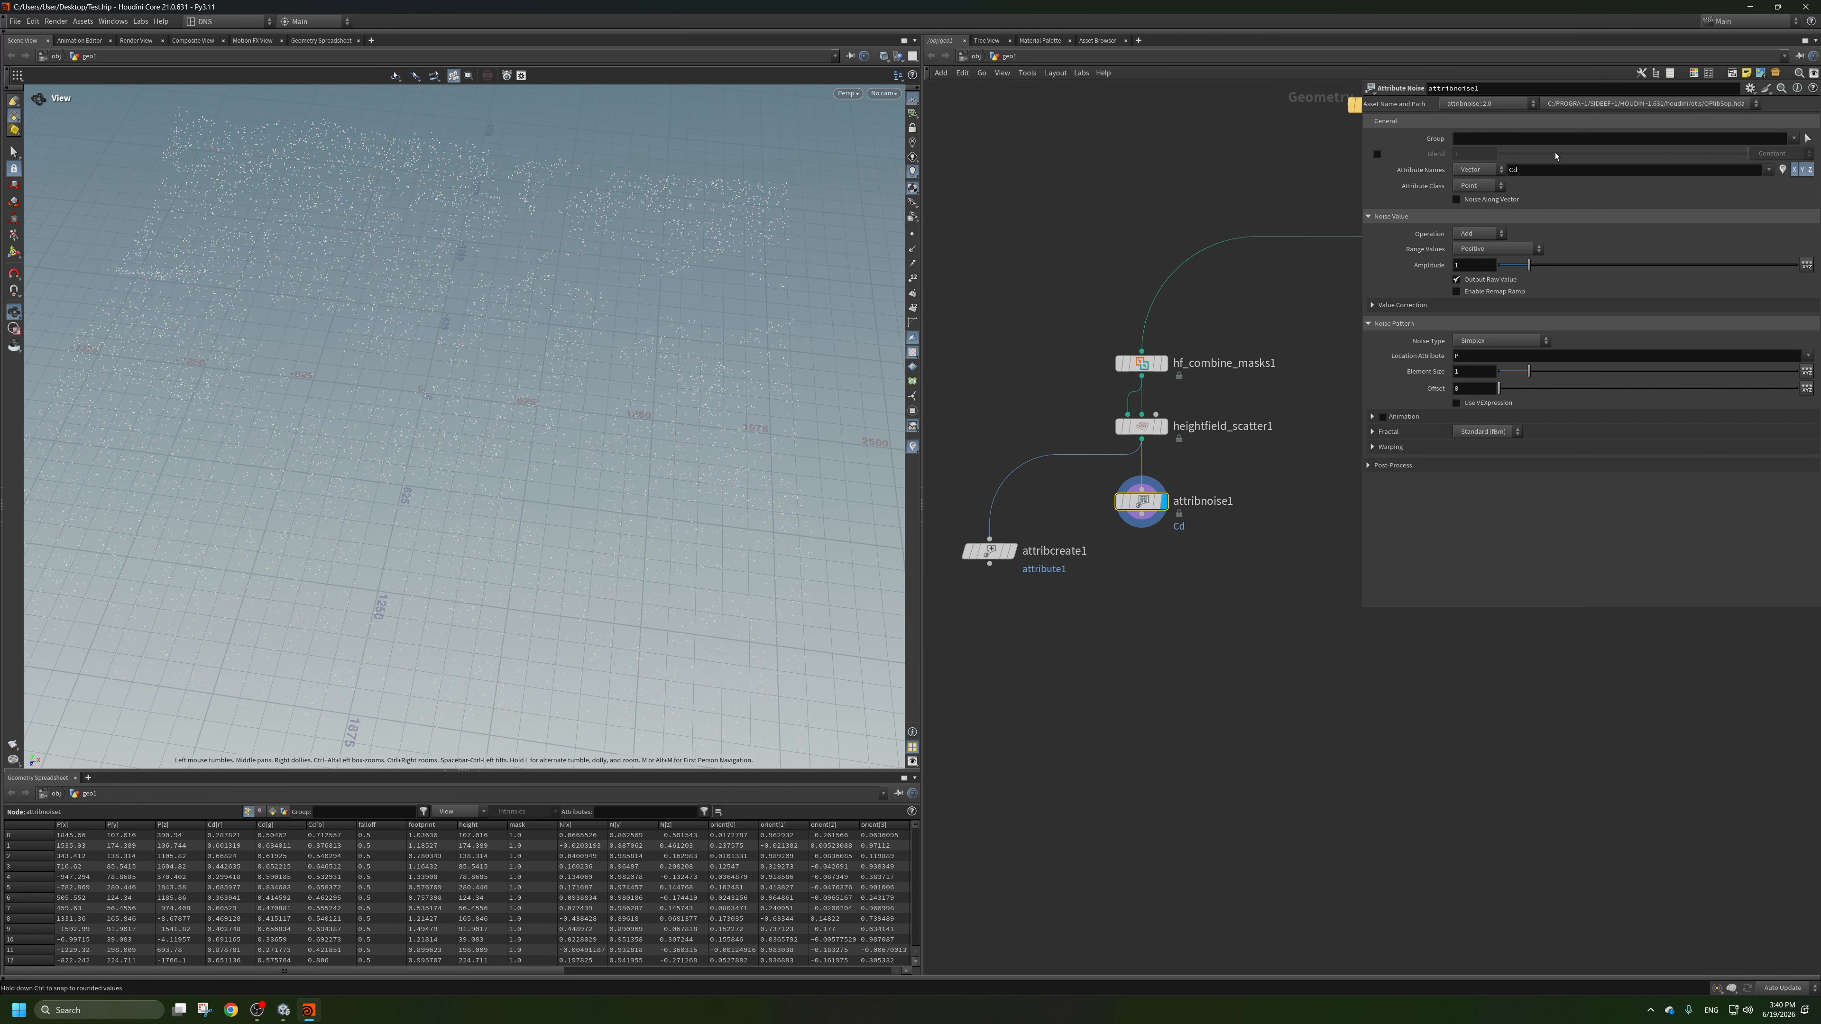
Set the Attribute Noise node's attribute type to Float and its range values to Zero Centered.
{"action": "left_click", "coordinate": [1474, 186]}
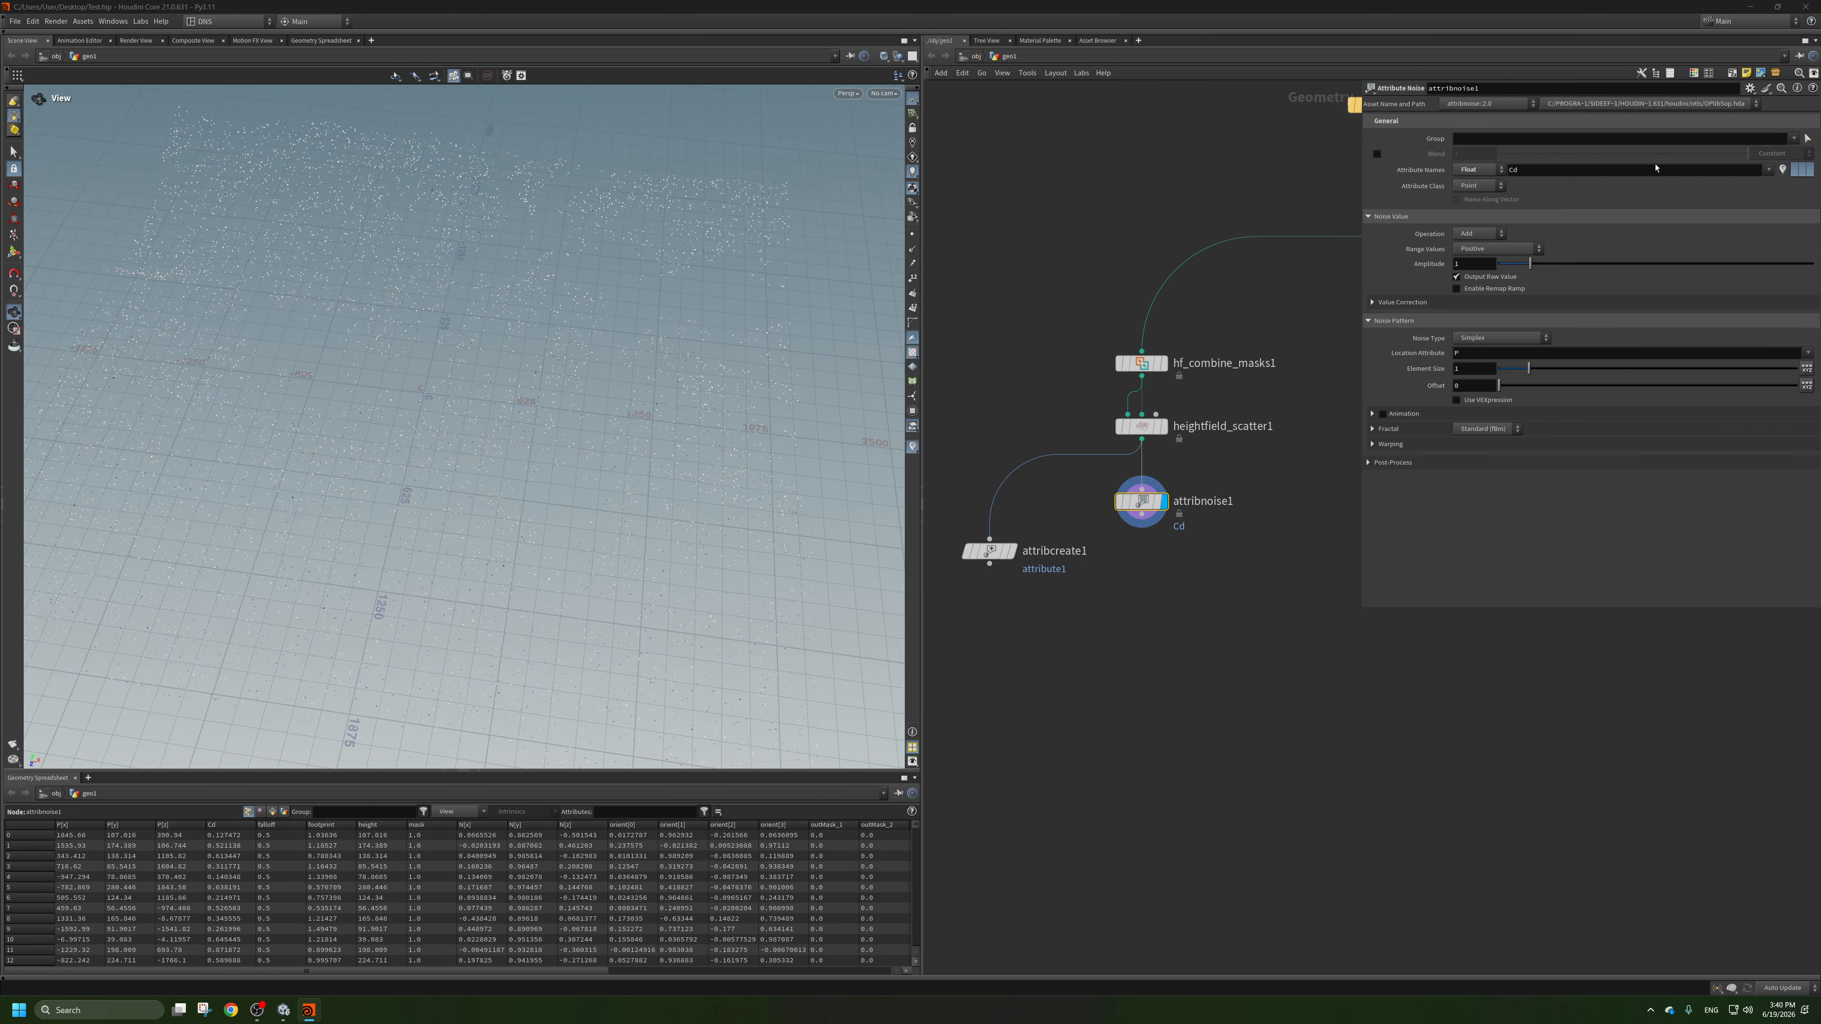
{"action": "double_click", "coordinate": [1539, 172]}
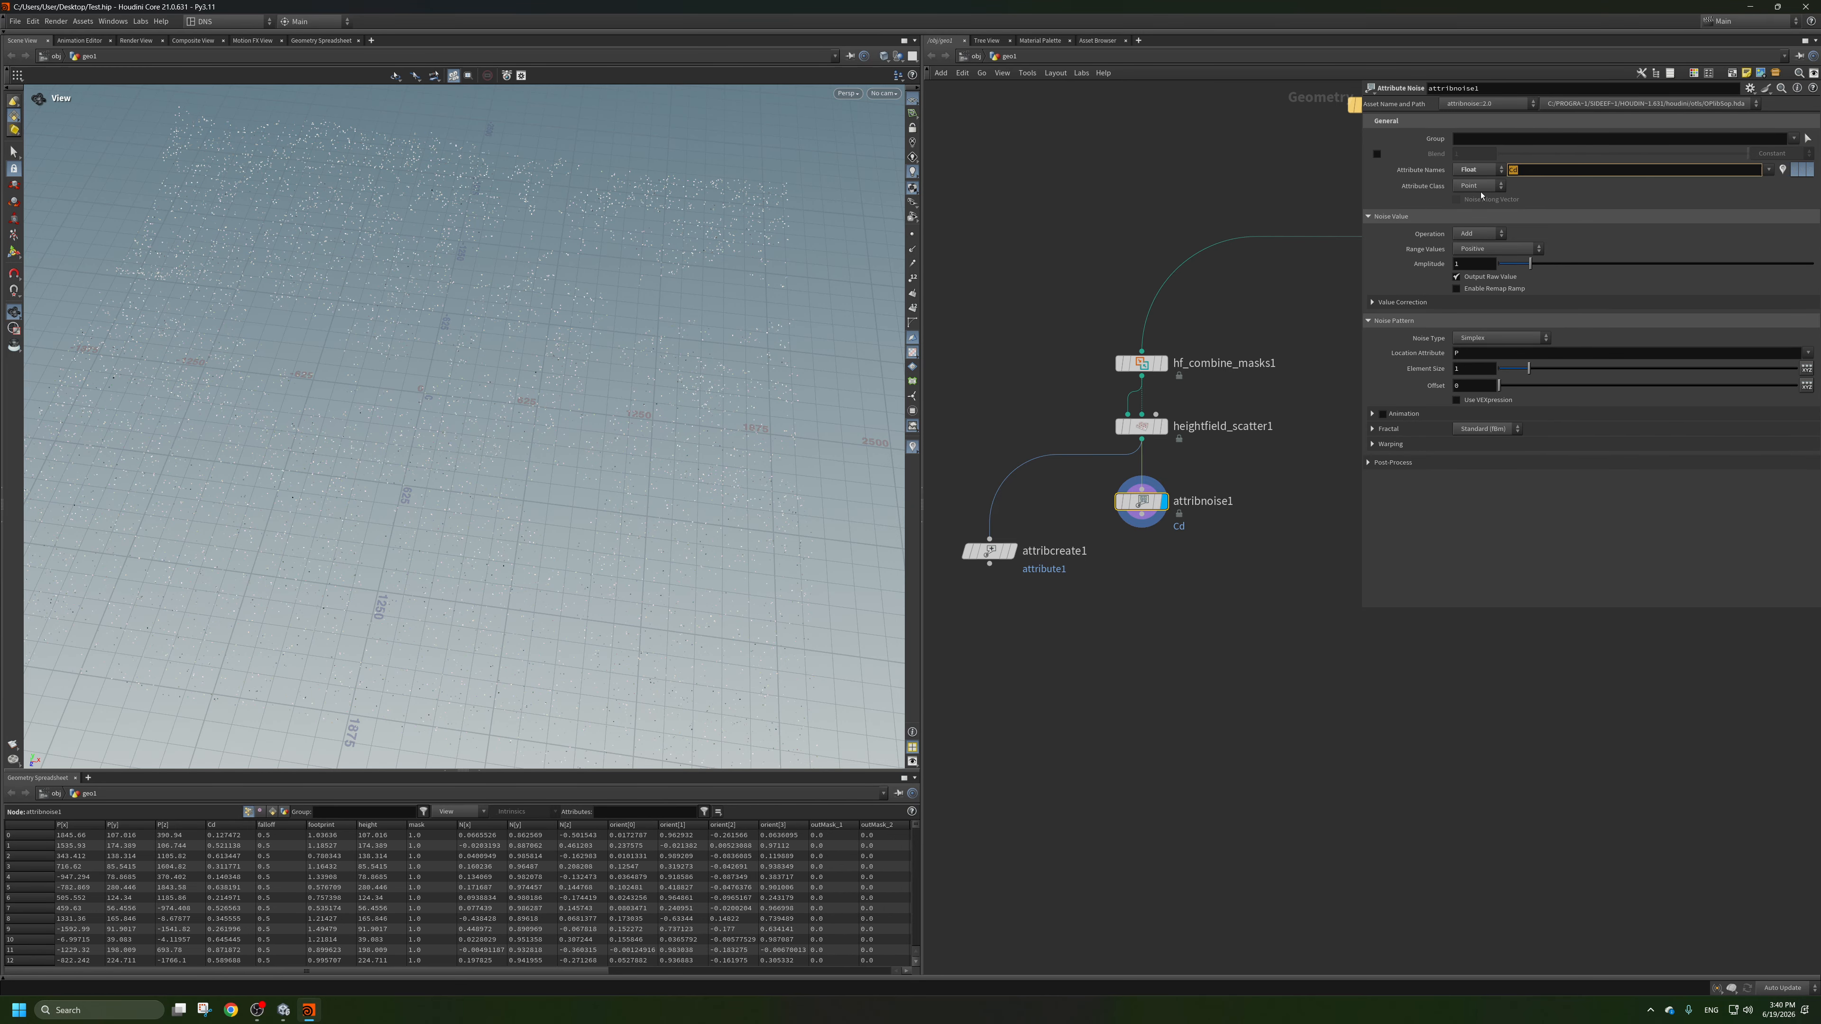
{"action": "left_click", "coordinate": [1495, 248]}
{"action": "left_click", "coordinate": [1492, 276]}
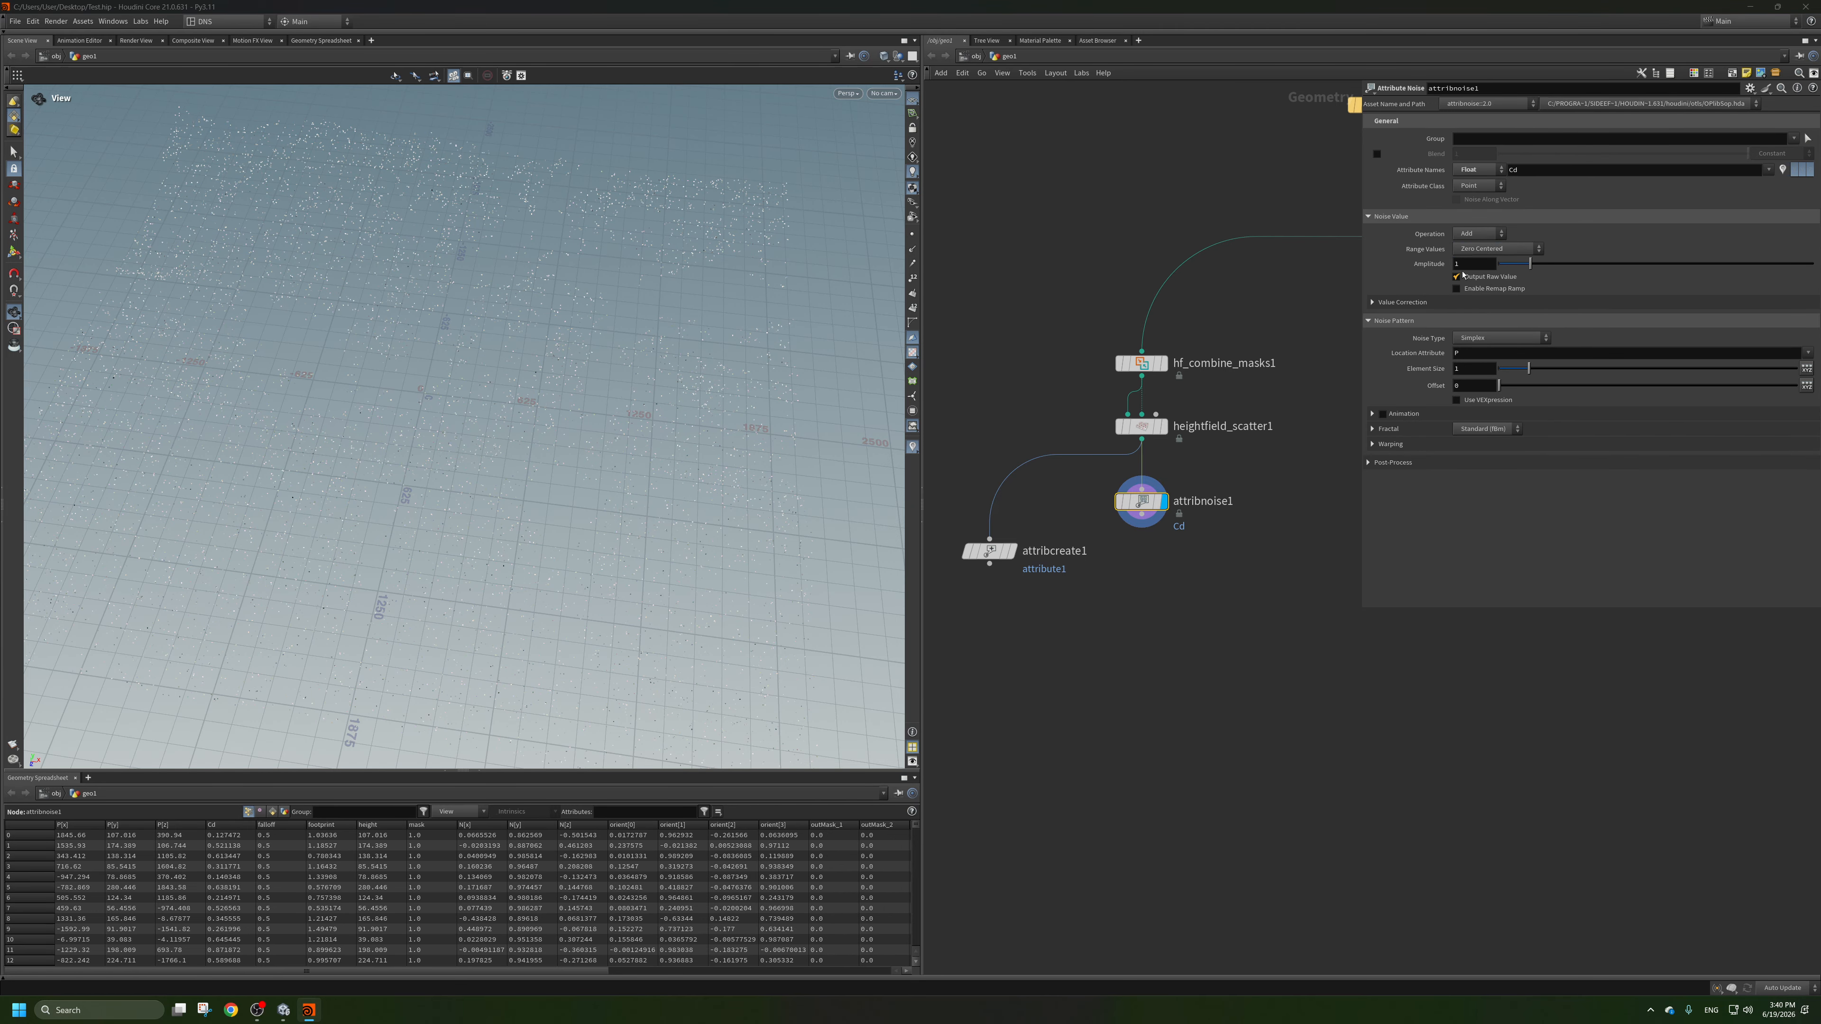
{"action": "scroll", "coordinate": [570, 302], "scroll_direction": "down", "scroll_amount": 3}
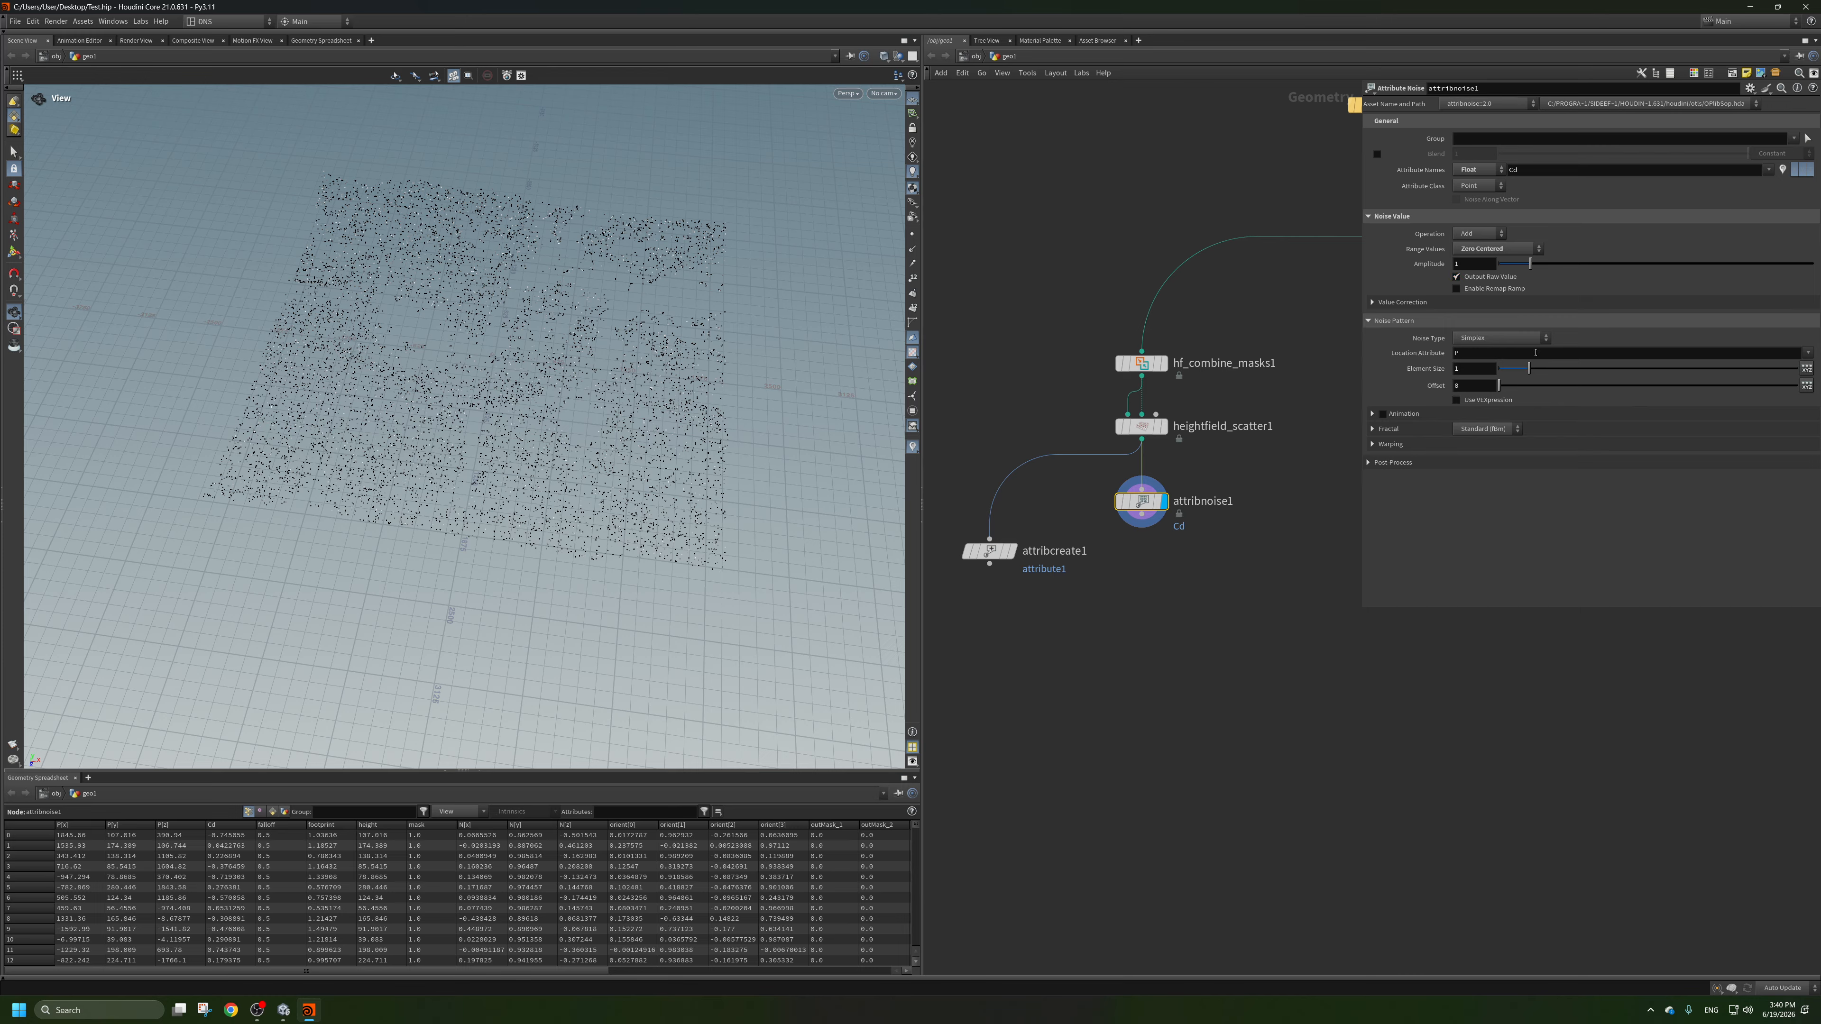
Raise the Attribute Noise node's element size to 650 and its amplitude to 10, and check the noise pattern on the points.
{"action": "left_click_drag", "start_coordinate": [1531, 370], "coordinate": [1801, 371]}
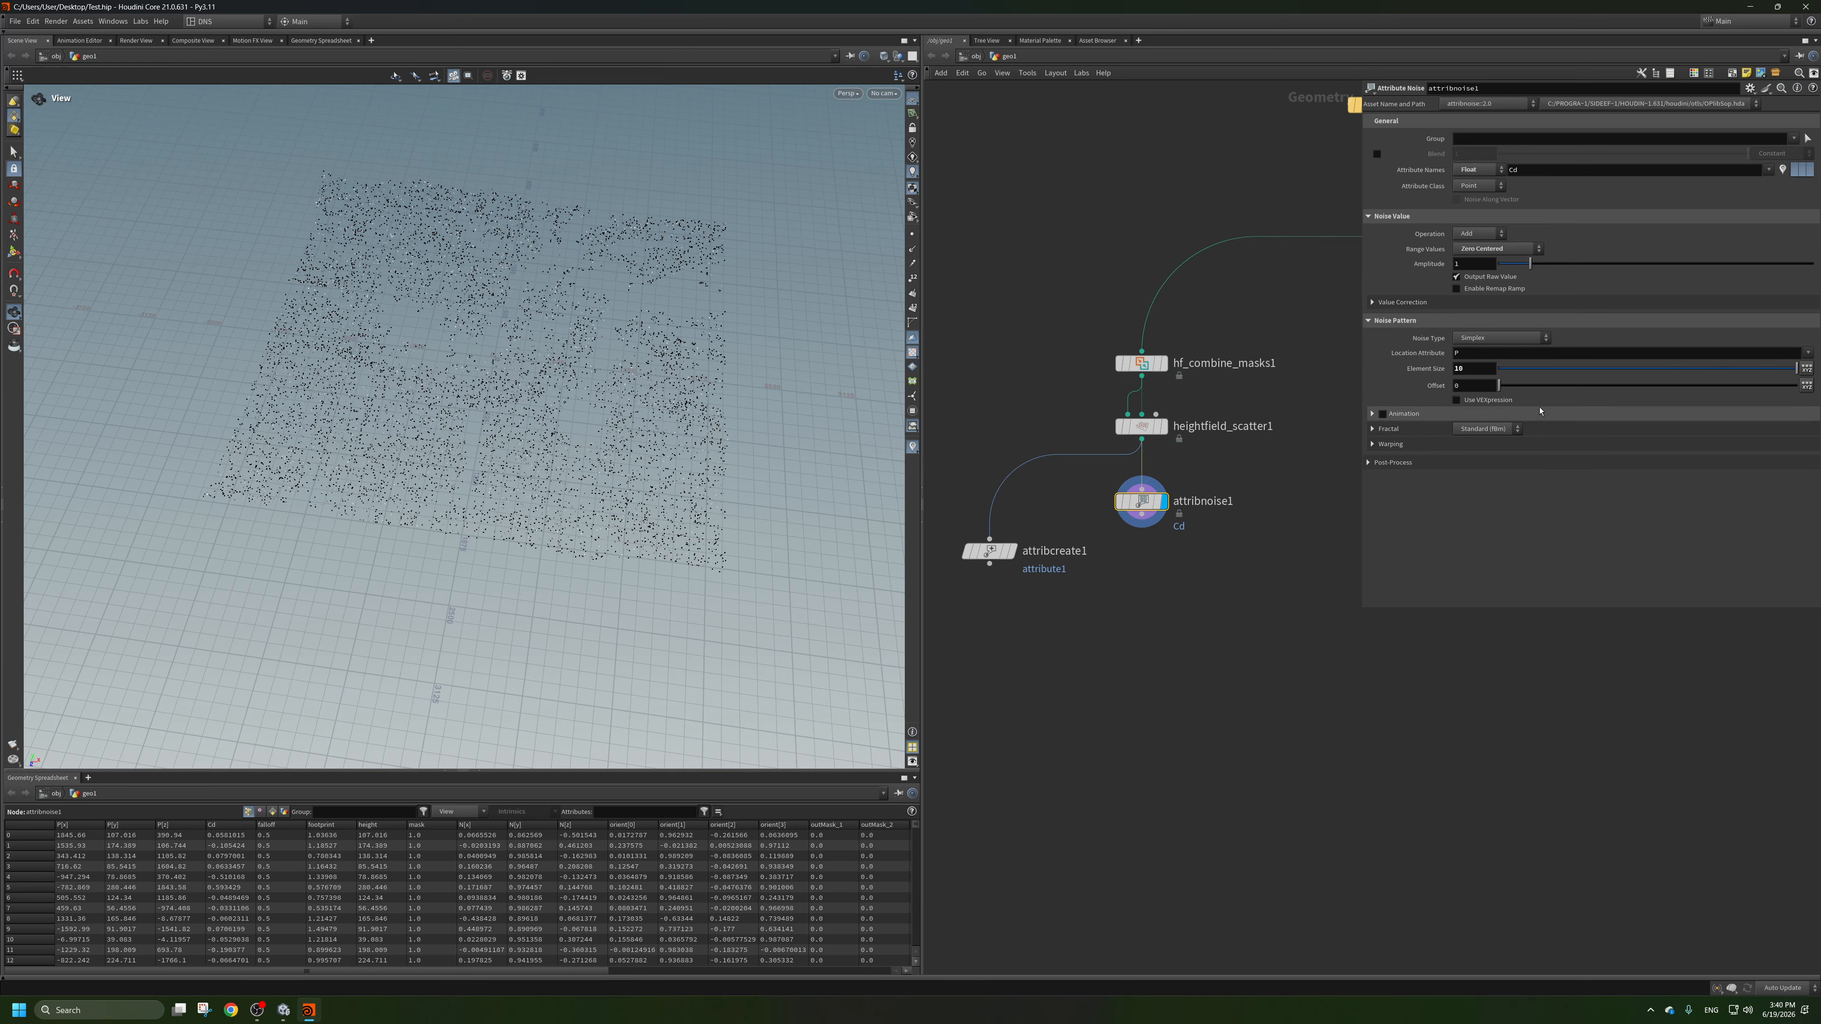
{"action": "middle_click_drag", "start_coordinate": [1477, 368], "coordinate": [1767, 340]}
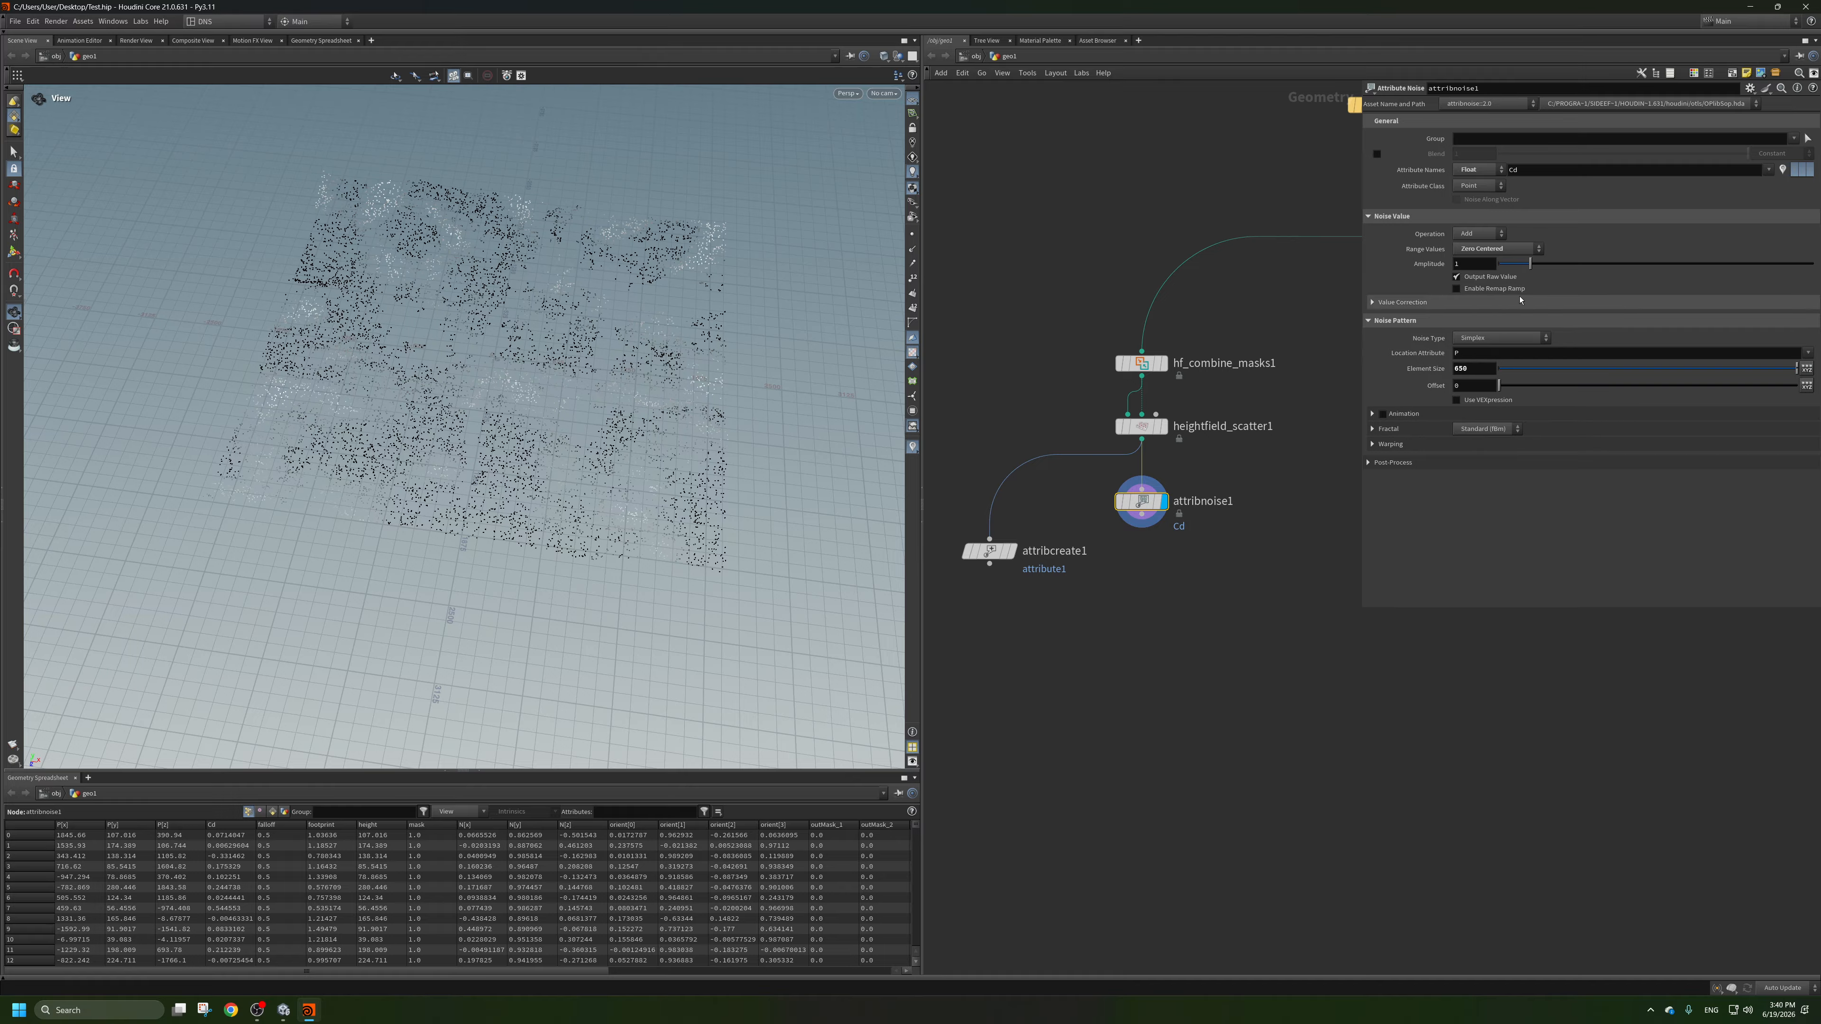
{"action": "left_click_drag", "start_coordinate": [1531, 265], "coordinate": [1817, 274]}
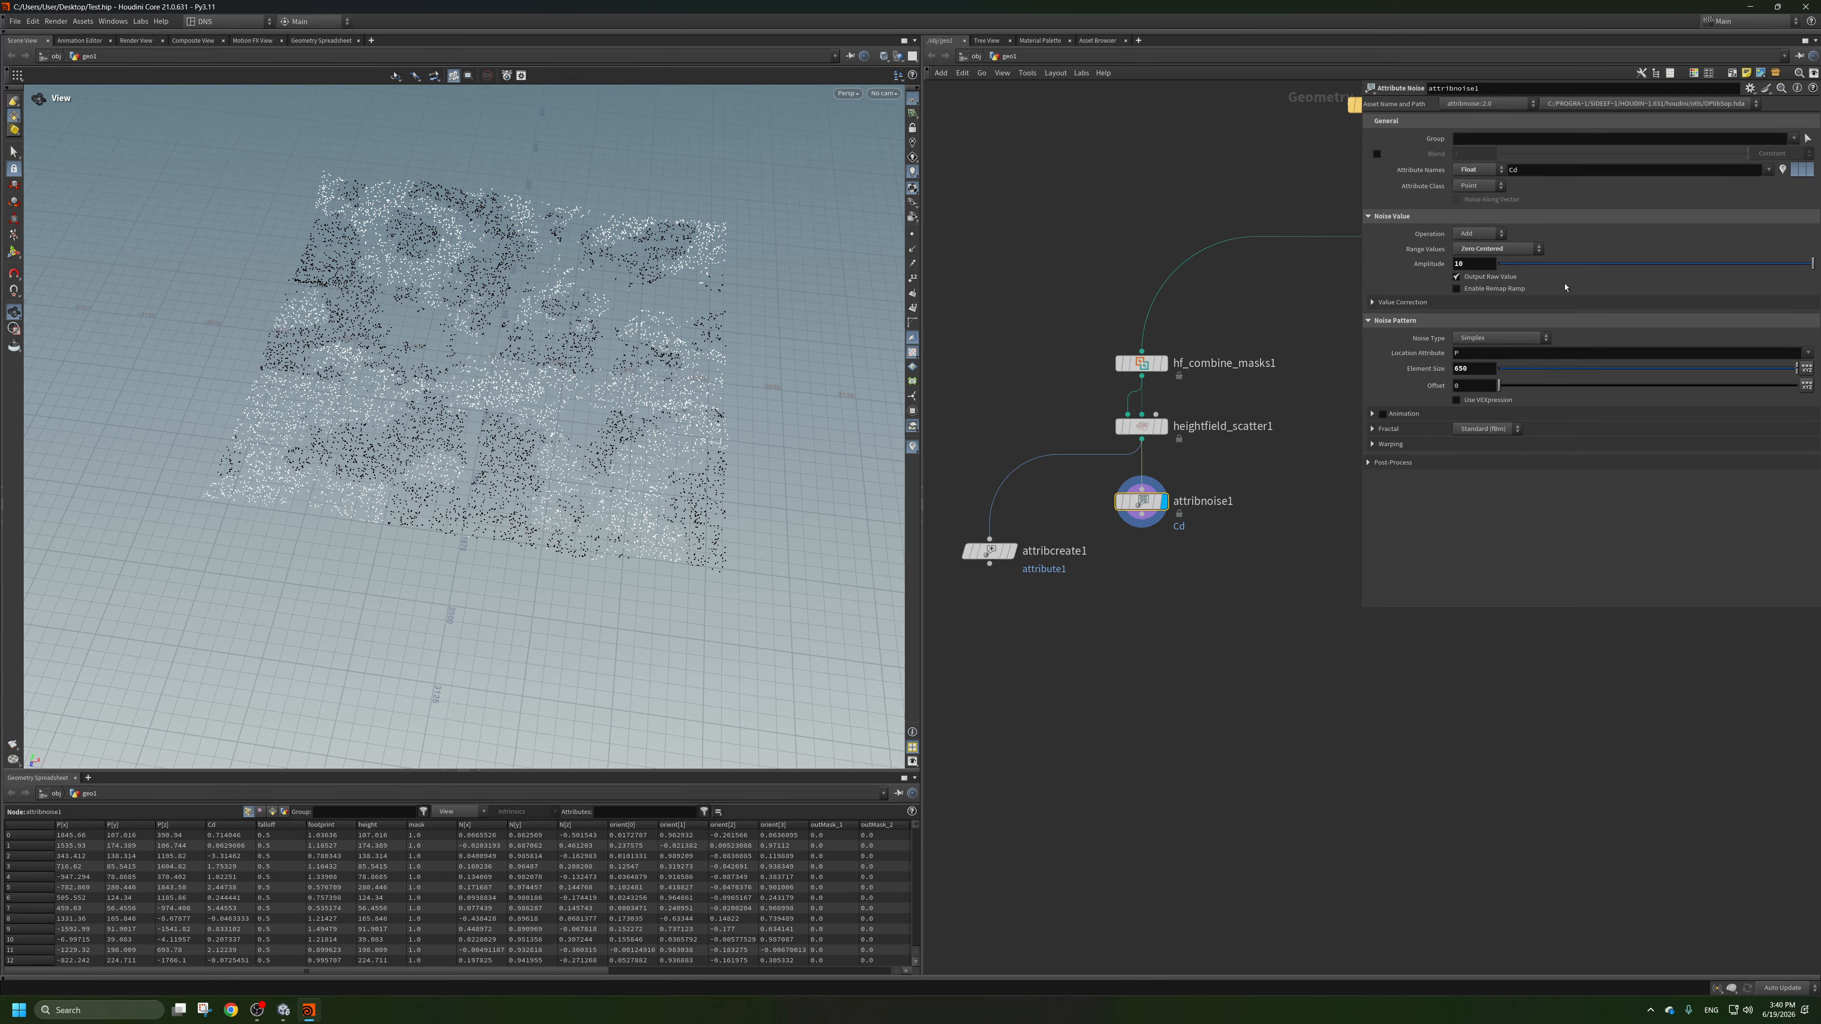
{"action": "left_click_drag", "start_coordinate": [662, 293], "coordinate": [638, 334]}
{"action": "scroll", "coordinate": [631, 335], "scroll_direction": "up", "scroll_amount": 2}
{"action": "middle_click_drag", "start_coordinate": [588, 343], "coordinate": [565, 314]}
{"action": "scroll", "coordinate": [574, 308], "scroll_direction": "down", "scroll_amount": 2}
{"action": "left_click_drag", "start_coordinate": [573, 308], "coordinate": [548, 305]}
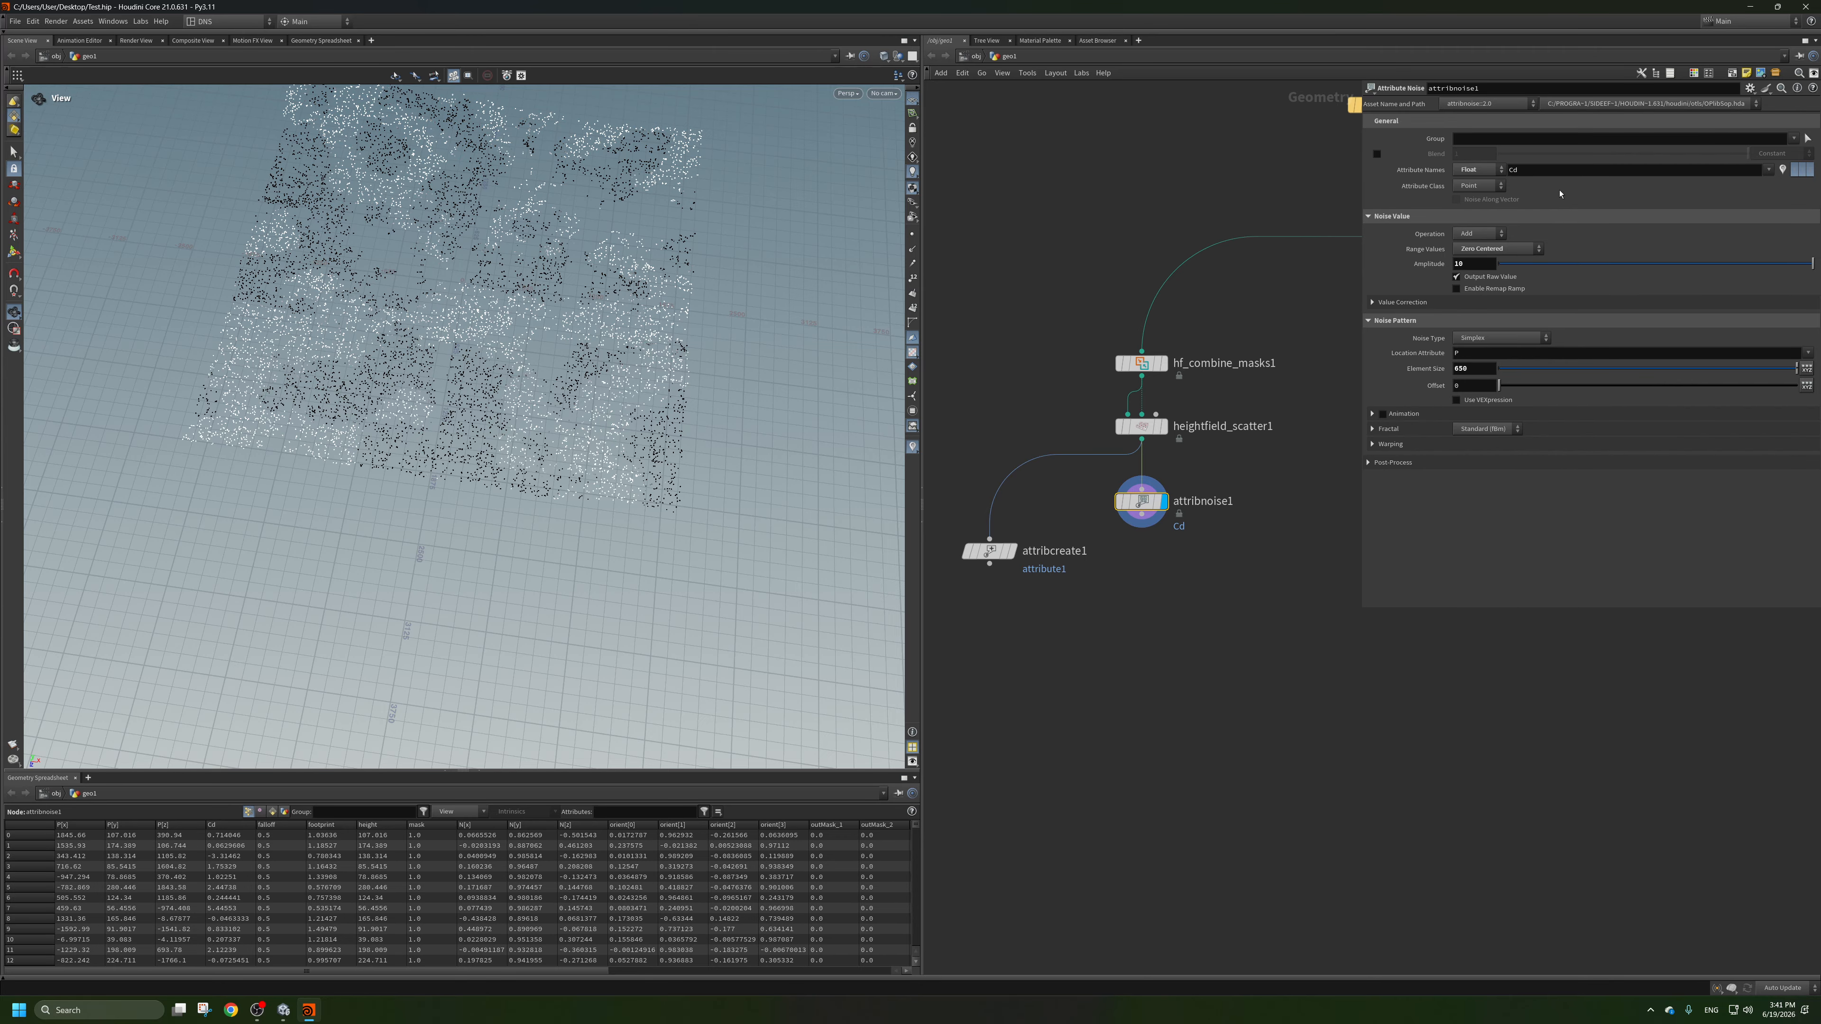
Change the Attribute Noise node's attribute name to mask.
{"action": "left_click_drag", "start_coordinate": [1538, 171], "coordinate": [1504, 170]}
{"action": "type", "text": "mask"}
{"action": "key", "text": "Return"}
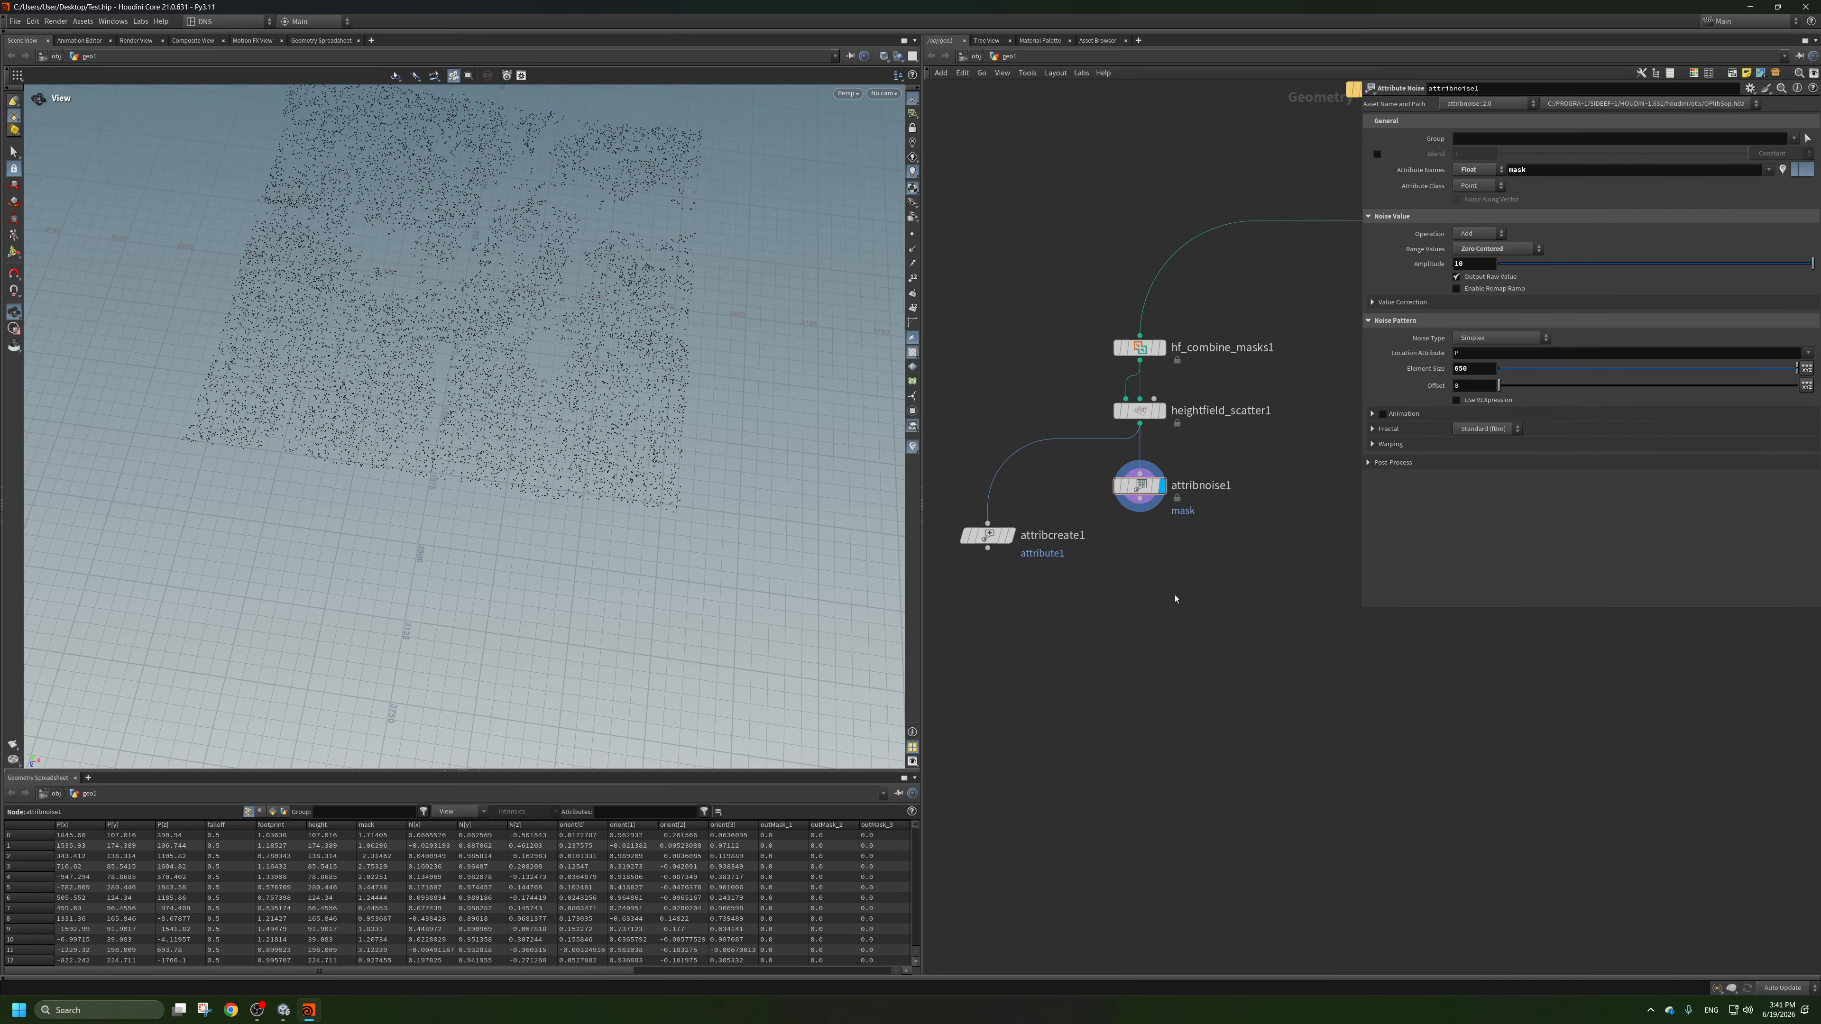
Add a Point Wrangle node directly below the Attribute Noise node, wired to its output and displayed.
{"action": "key", "text": "Tab"}
{"action": "type", "text": "wr"}
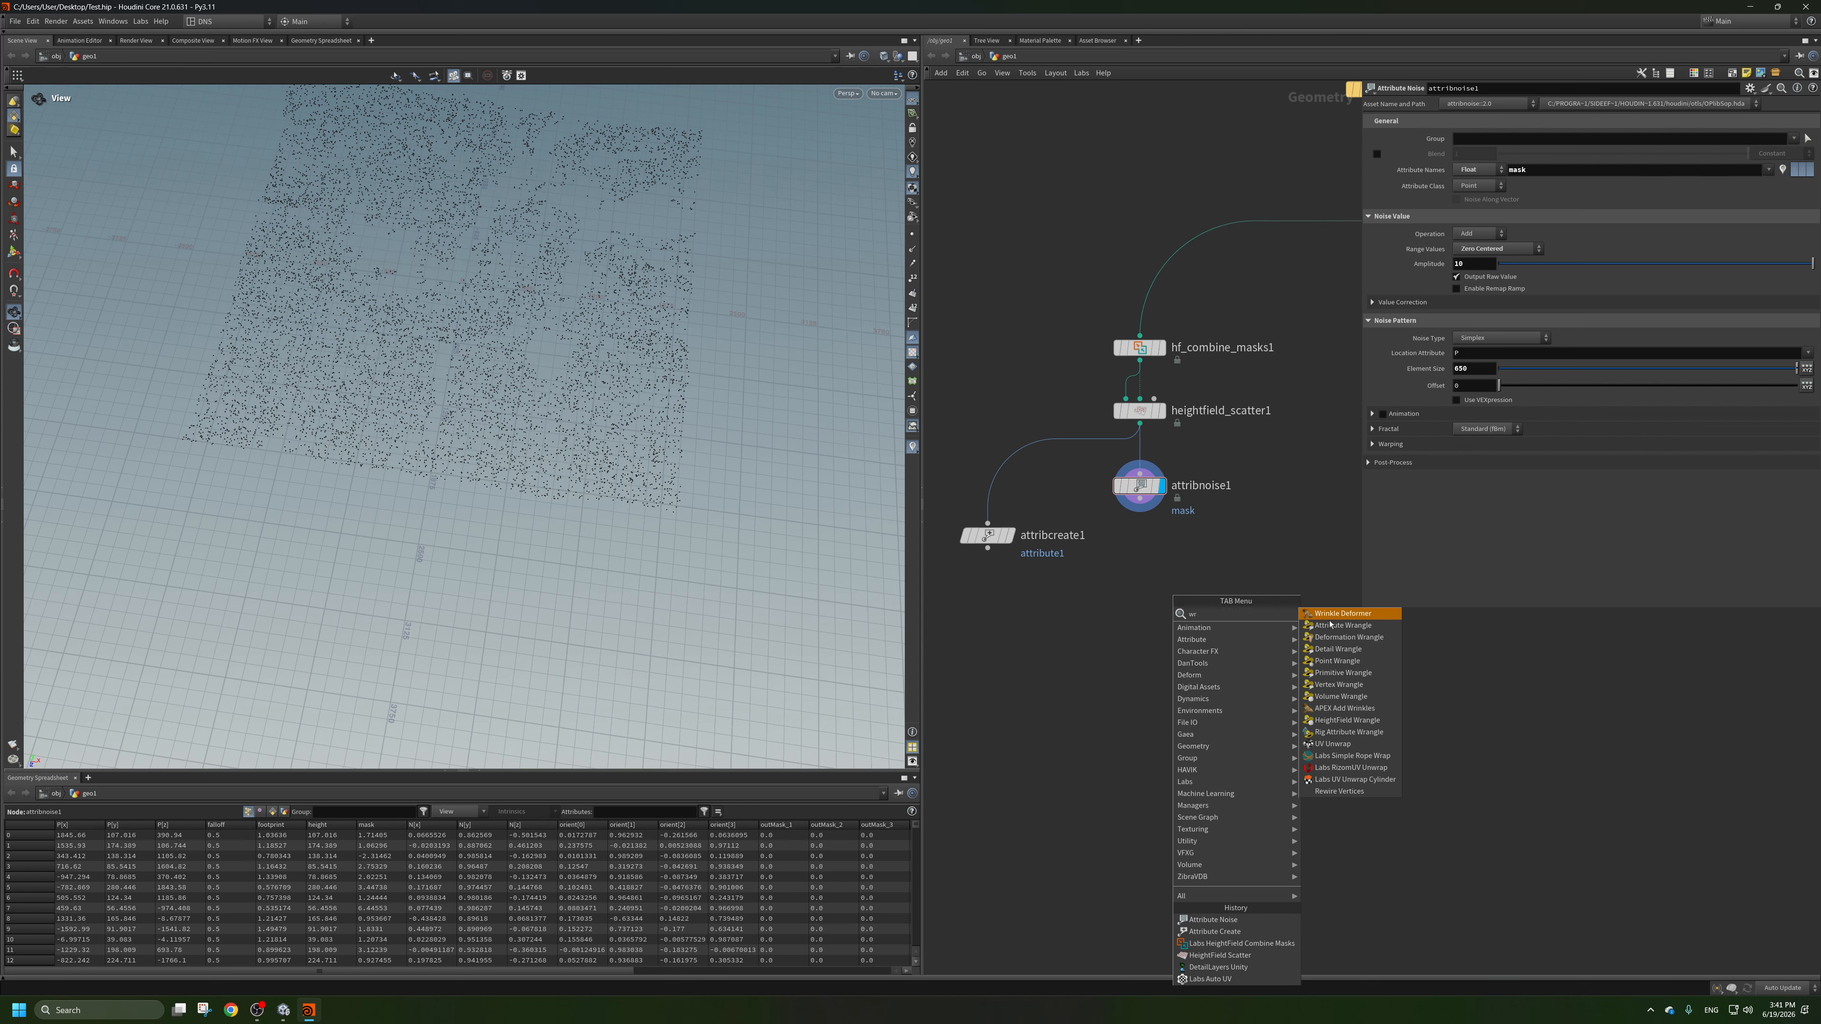
{"action": "left_click", "coordinate": [1344, 663]}
{"action": "left_click", "coordinate": [1141, 539]}
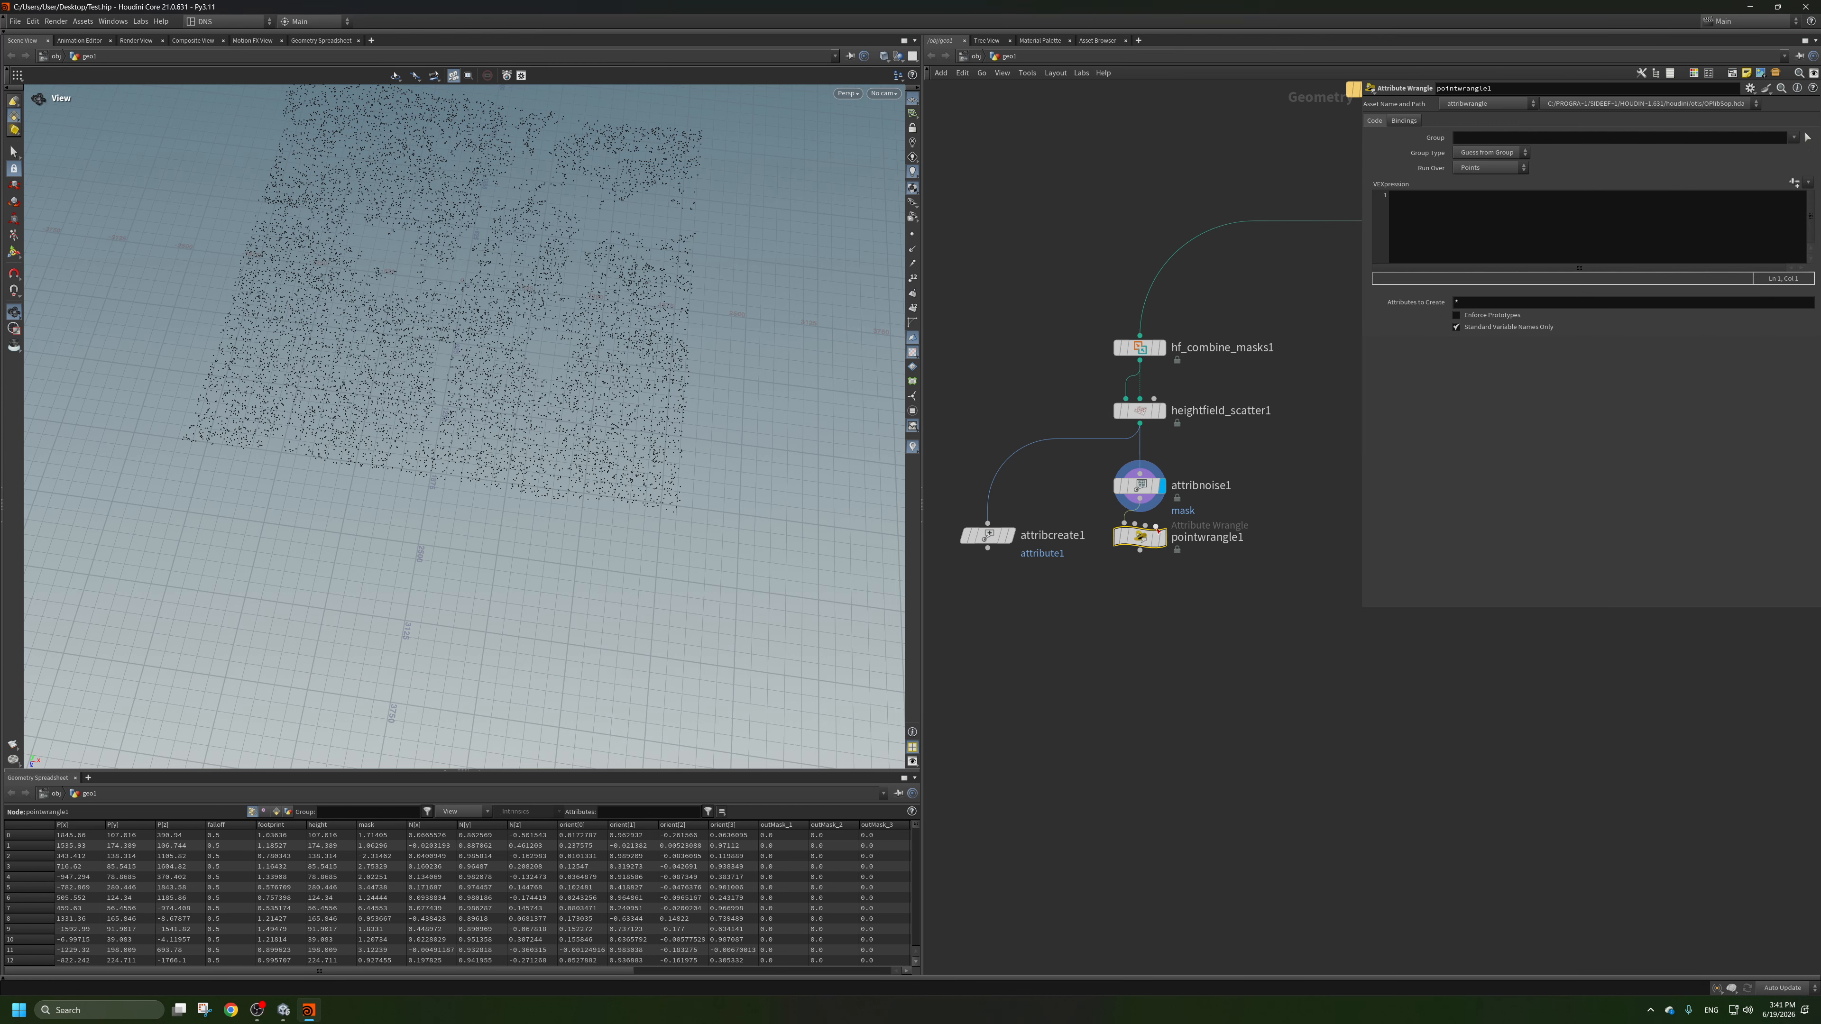
{"action": "left_click", "coordinate": [1487, 232]}
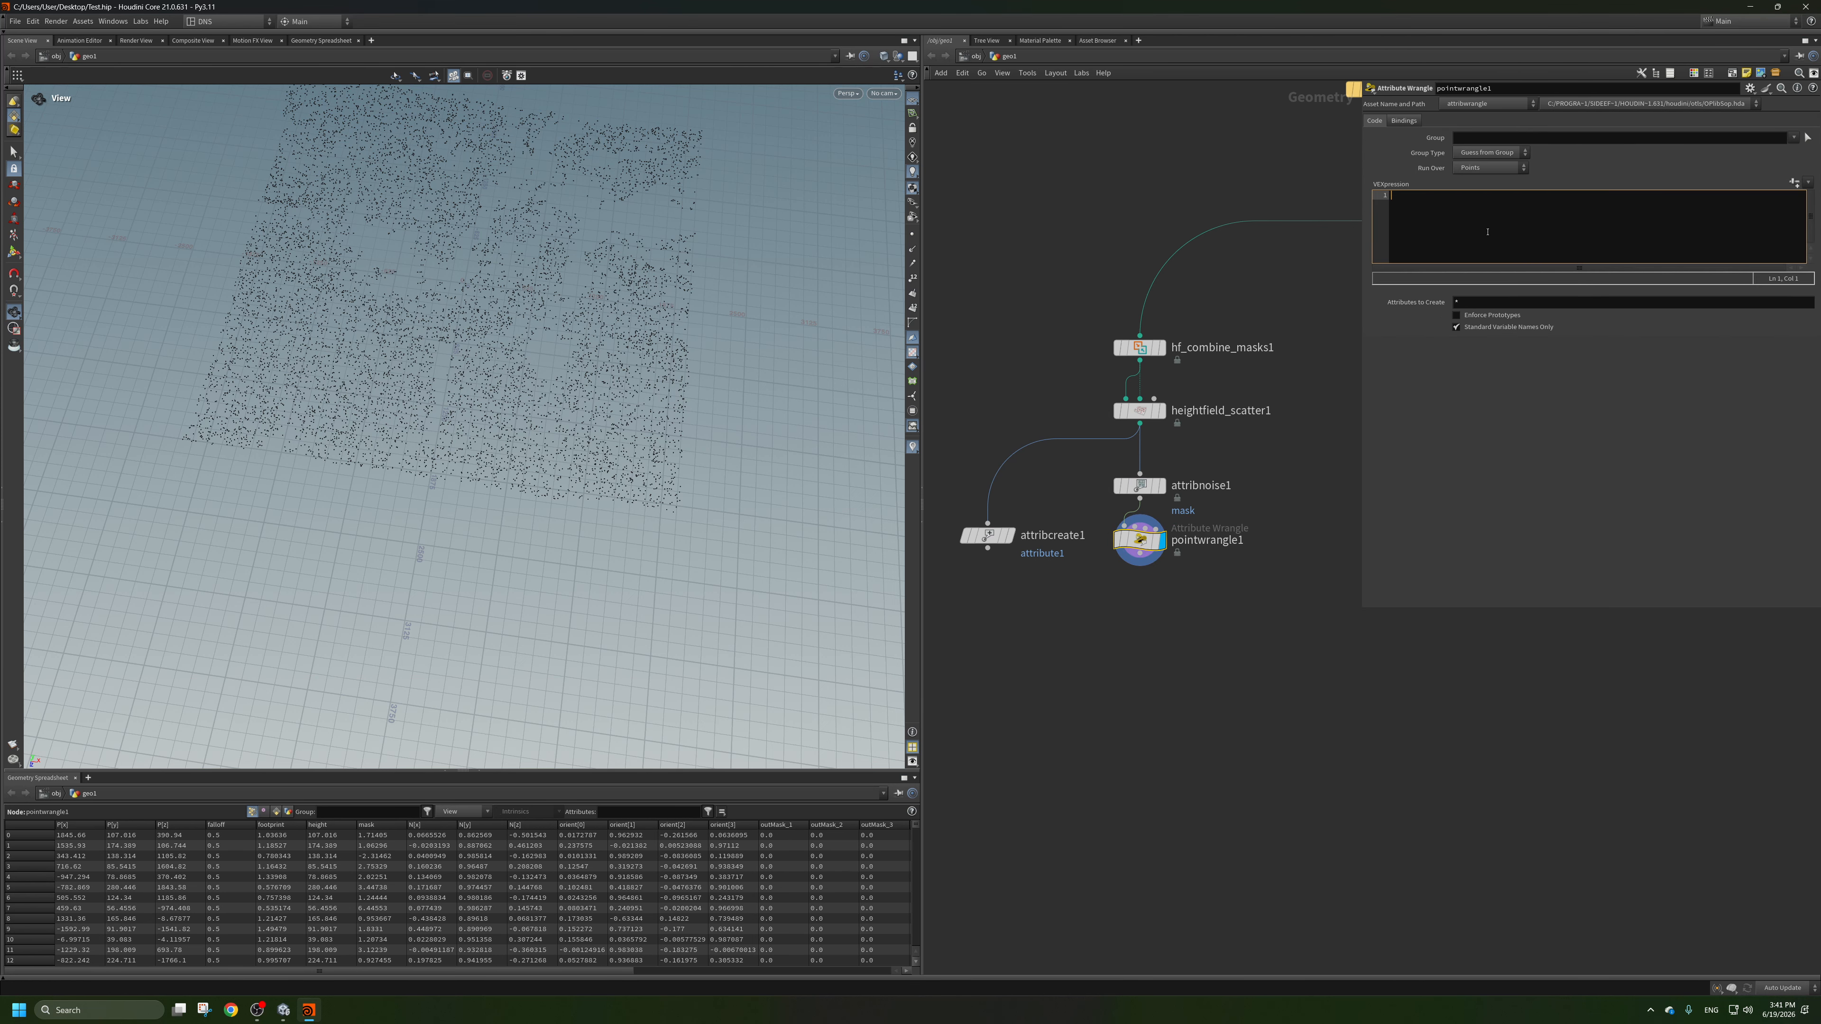
{"action": "type", "text": "if("}
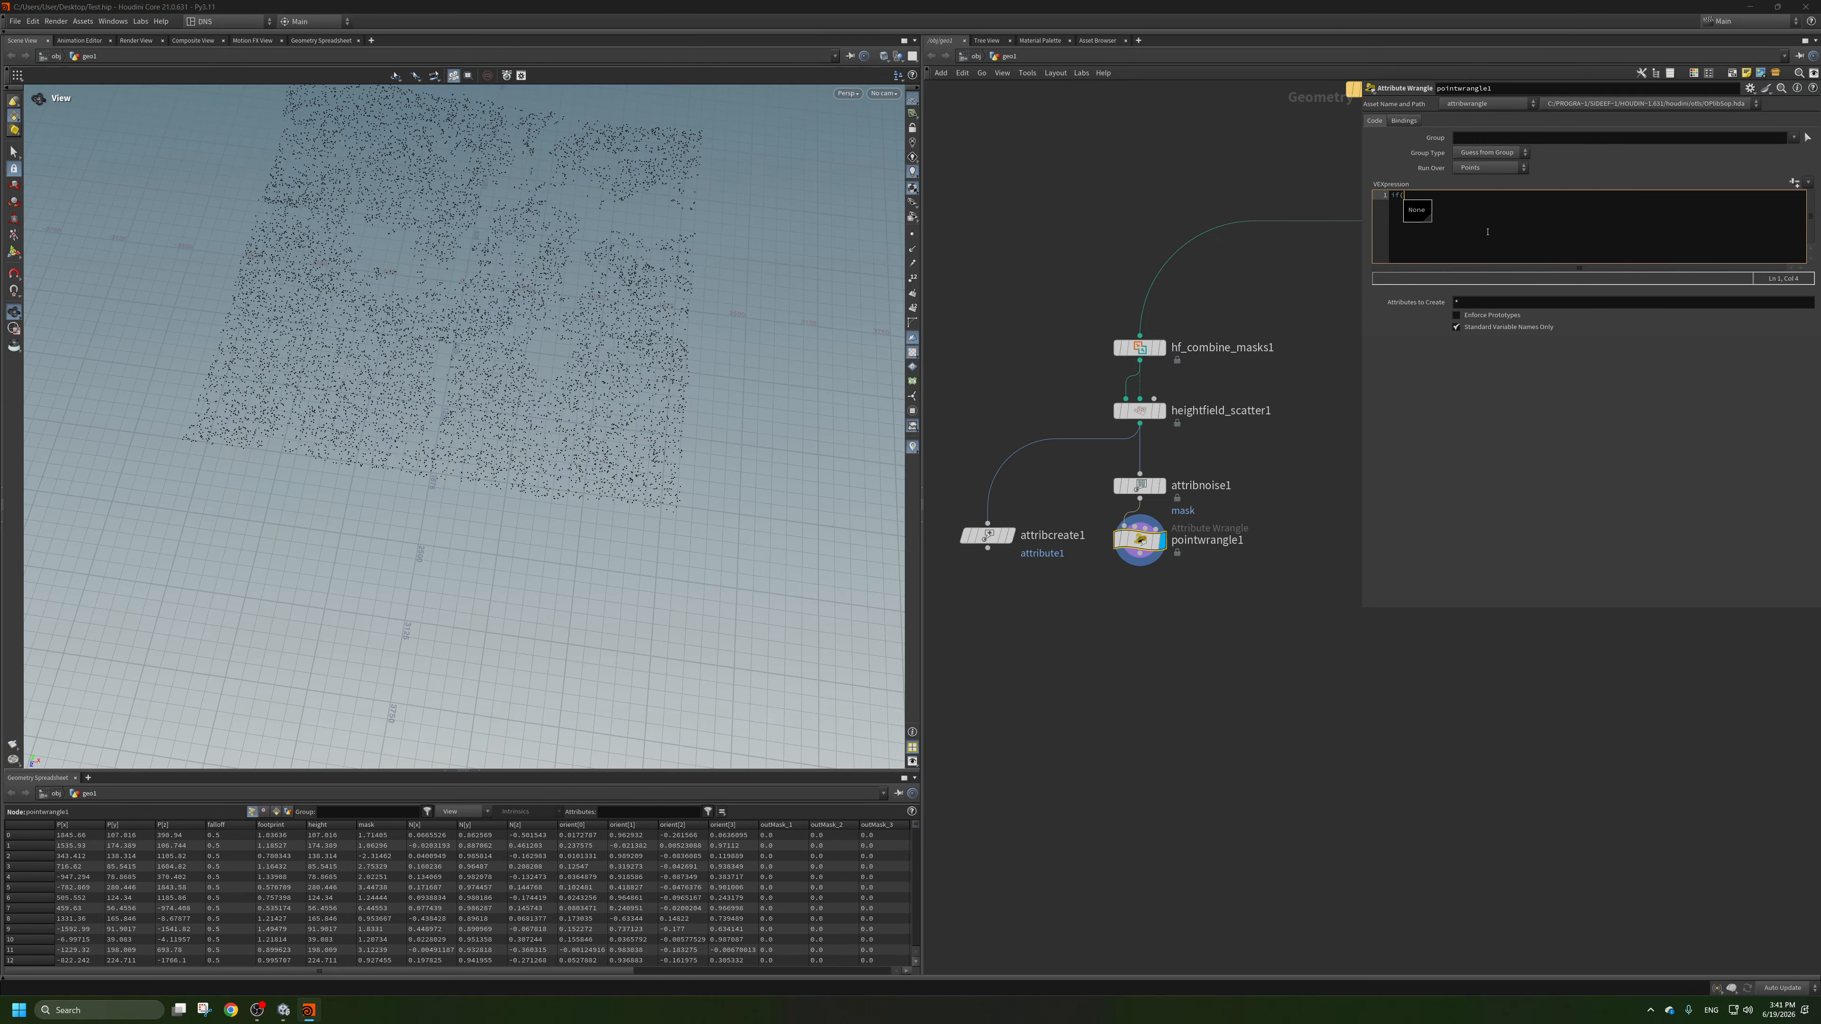
{"action": "type", "text": "@mask"}
{"action": "type", "text": "<= .9)"}
{"action": "key", "text": "Return"}
{"action": "type", "text": "{"}
{"action": "key", "text": "Return"}
{"action": "key", "text": "Return"}
{"action": "key", "text": "Up"}
{"action": "type", "text": "igrou"}
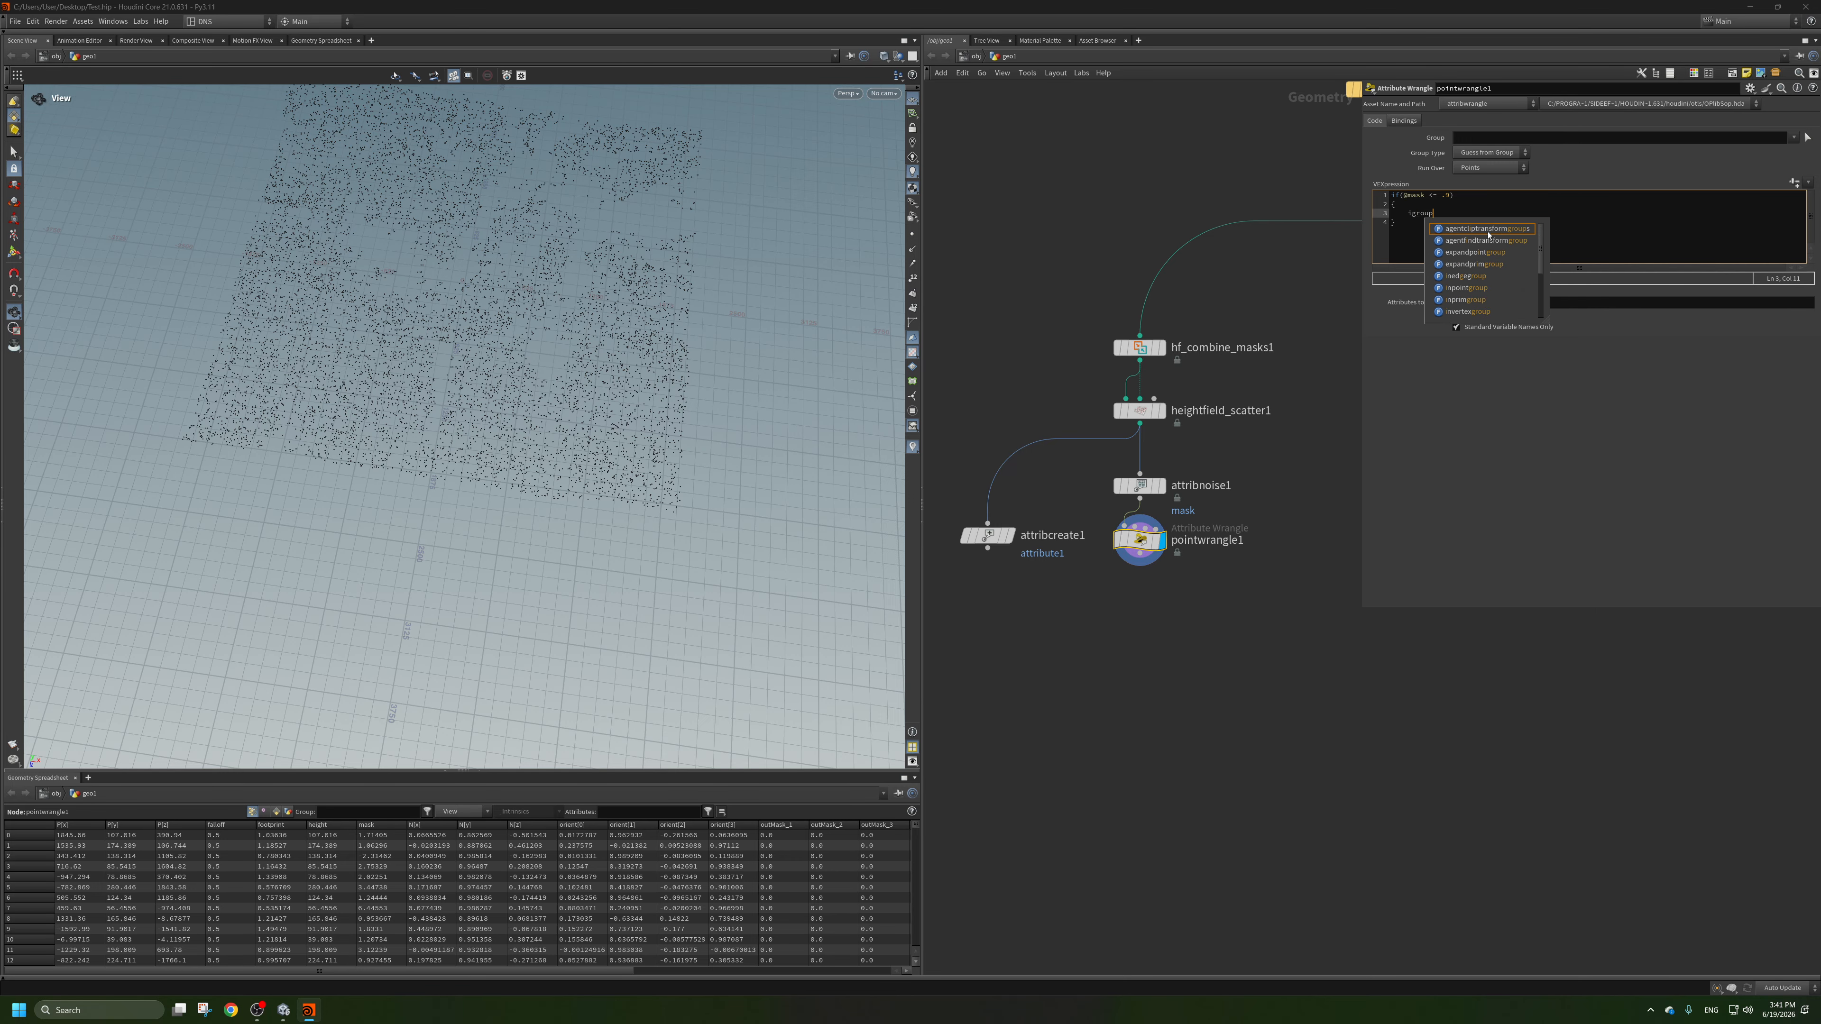
{"action": "key", "text": "Escape"}
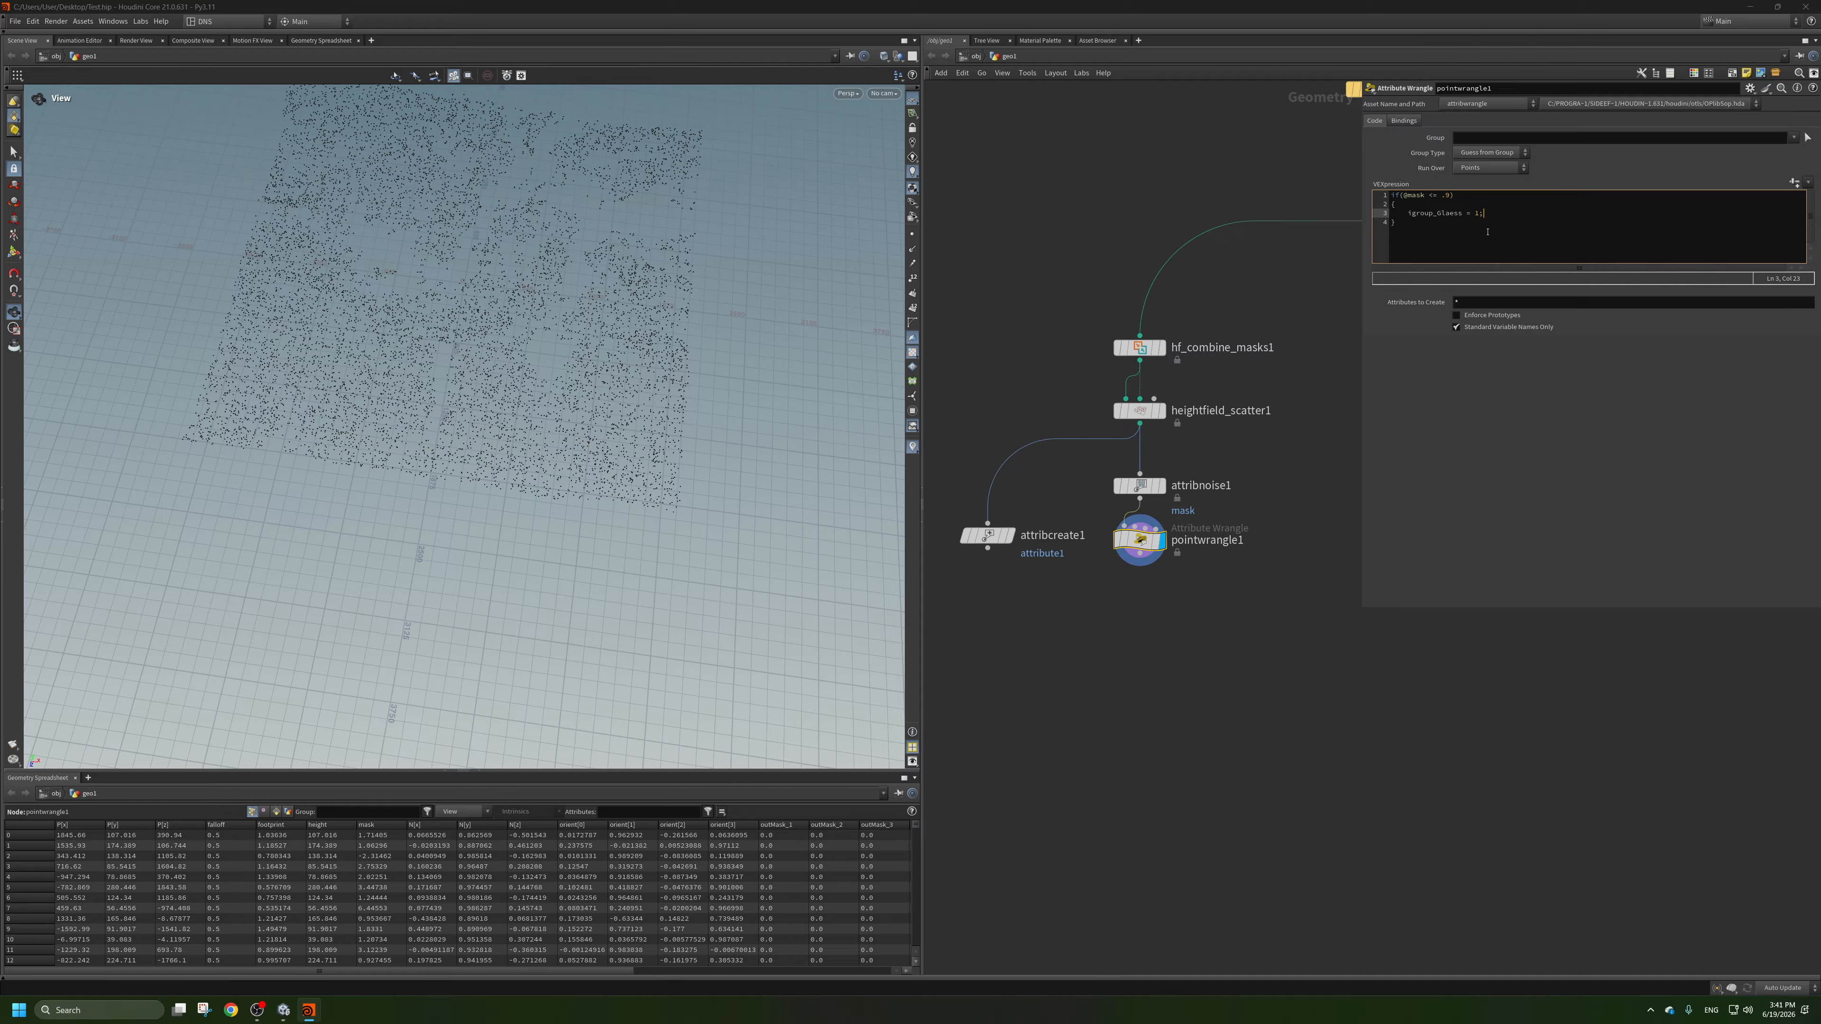
{"action": "left_click", "coordinate": [1408, 215]}
{"action": "type", "text": "@"}
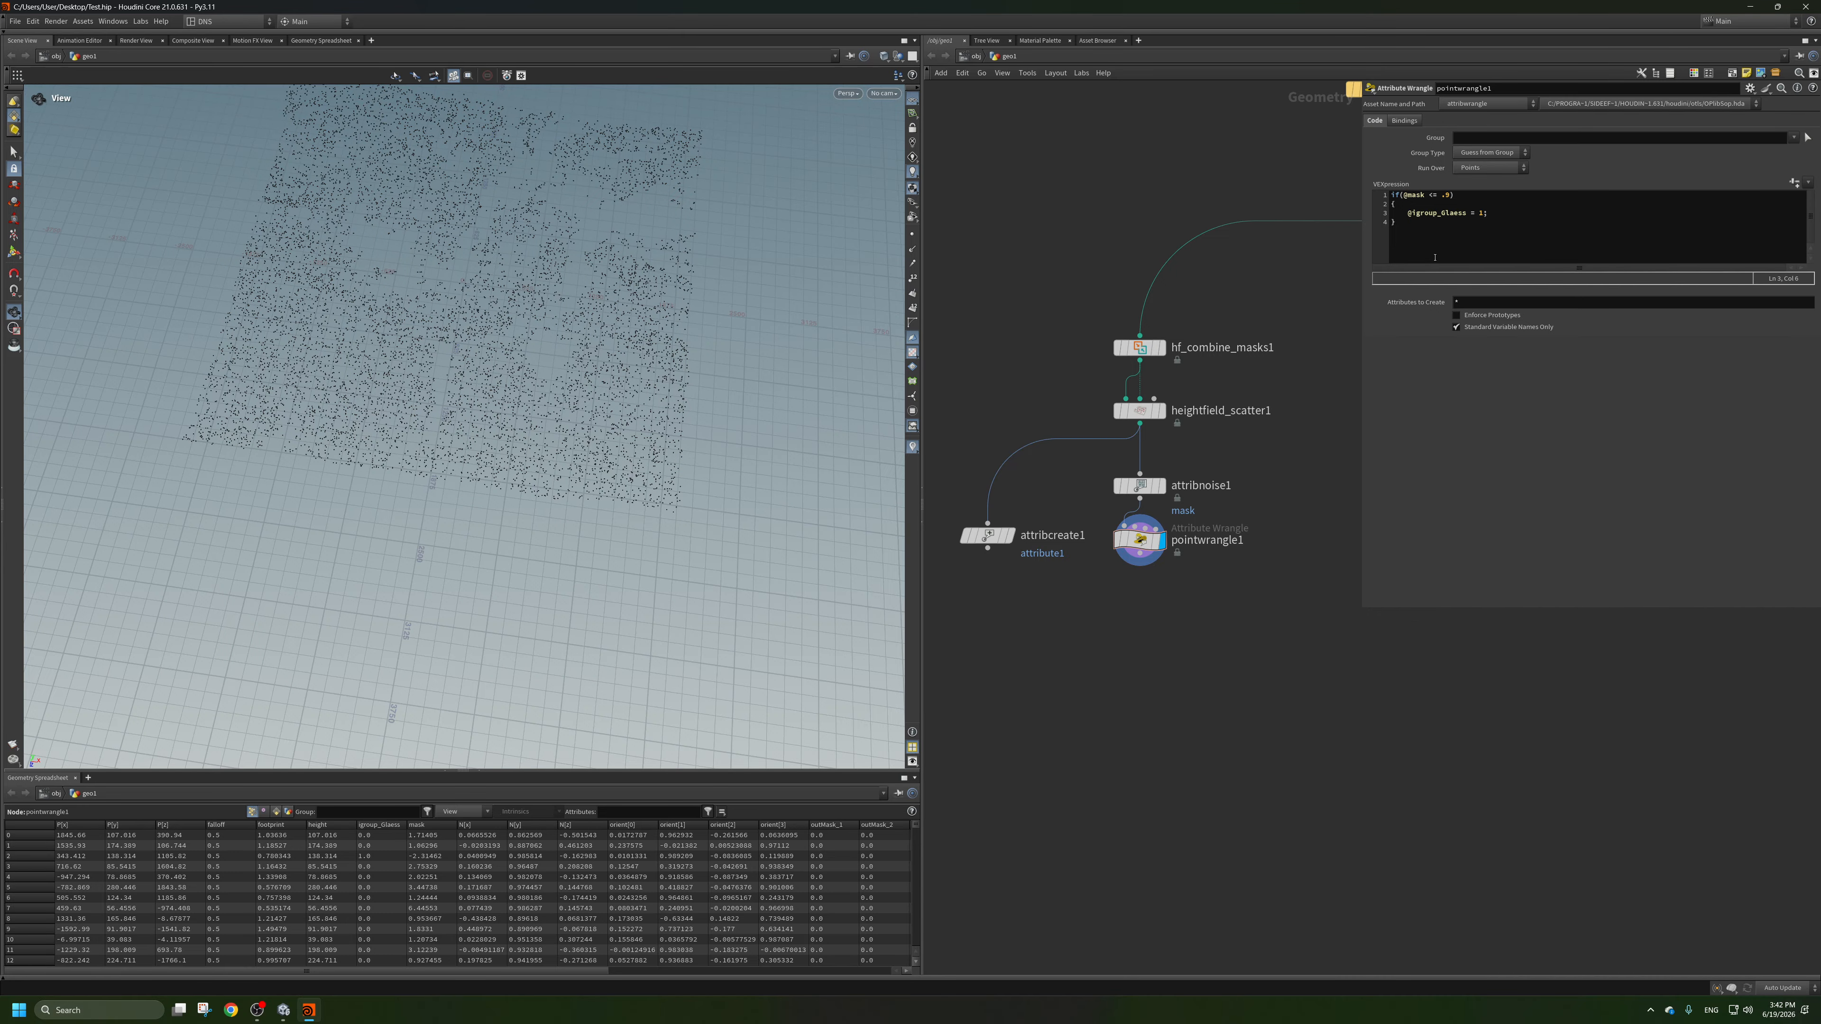
Search the node list for "bl" and "sep" to find a node that separates the points below the point wrangle.
{"action": "scroll", "coordinate": [1262, 491], "scroll_direction": "up", "scroll_amount": 1}
{"action": "key", "text": "Tab"}
{"action": "type", "text": "bl"}
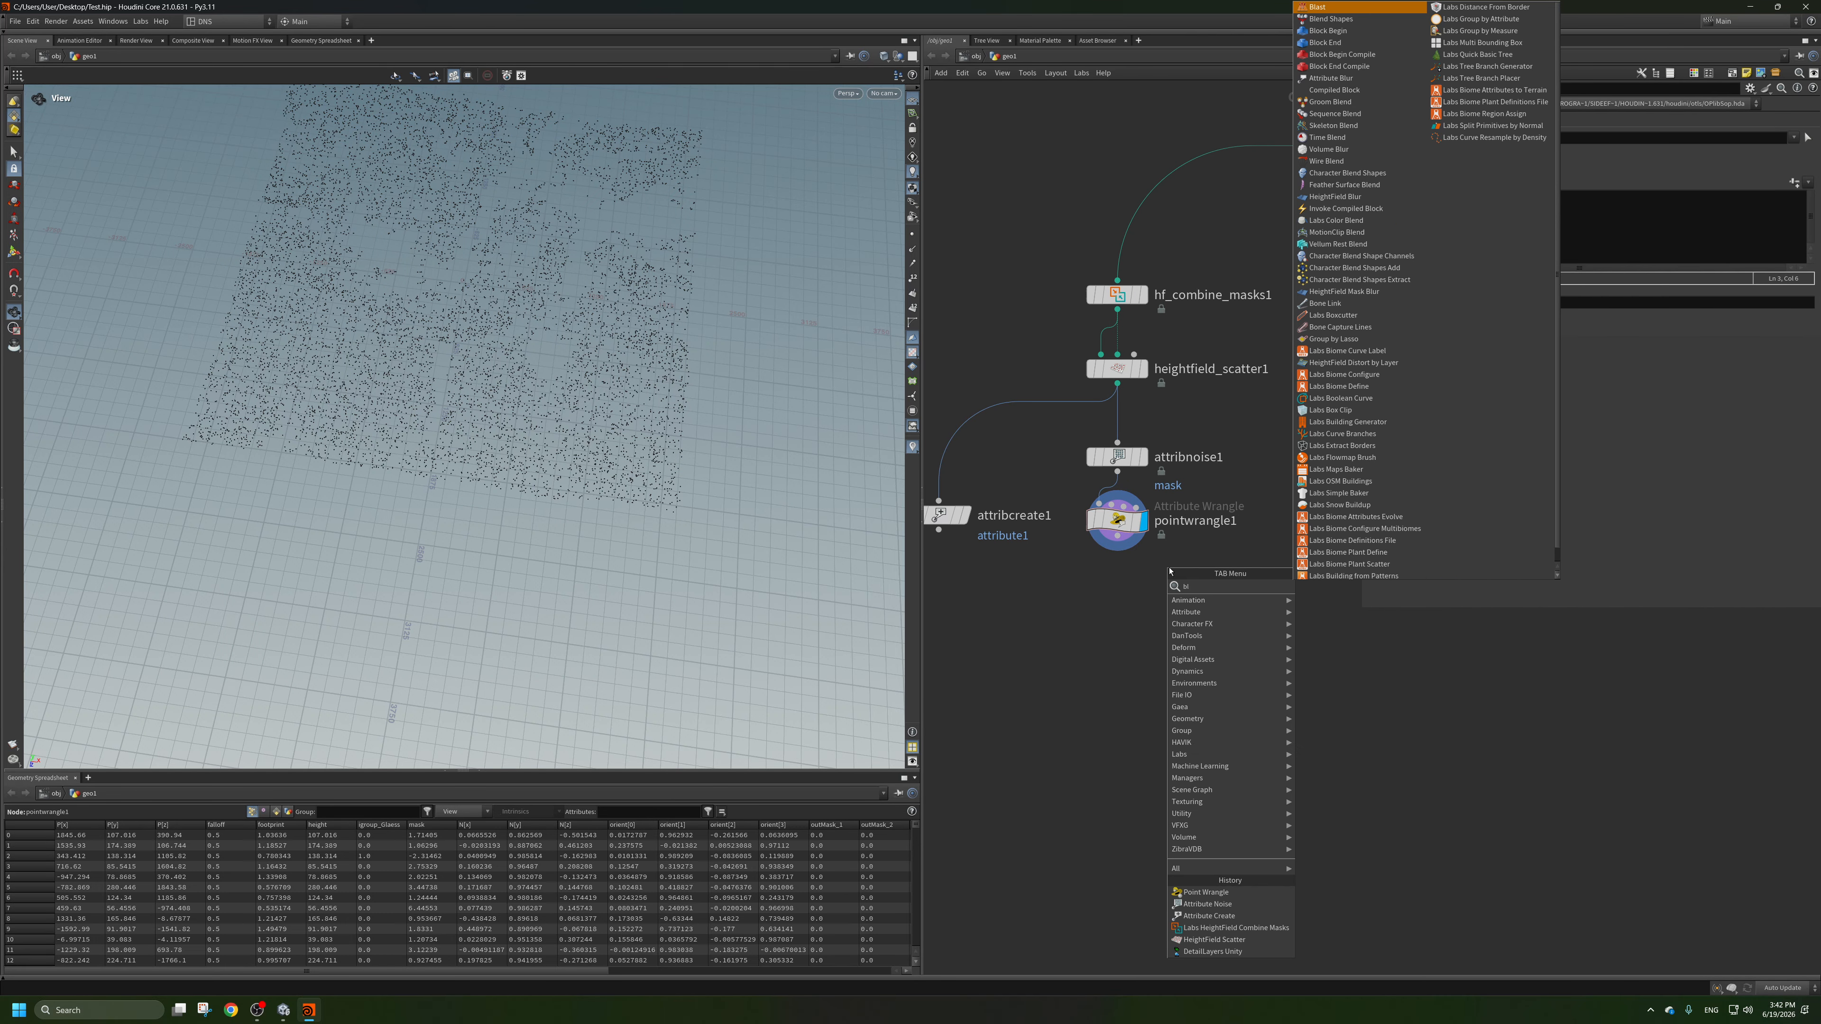
{"action": "key", "text": "Return"}
{"action": "type", "text": "sep"}
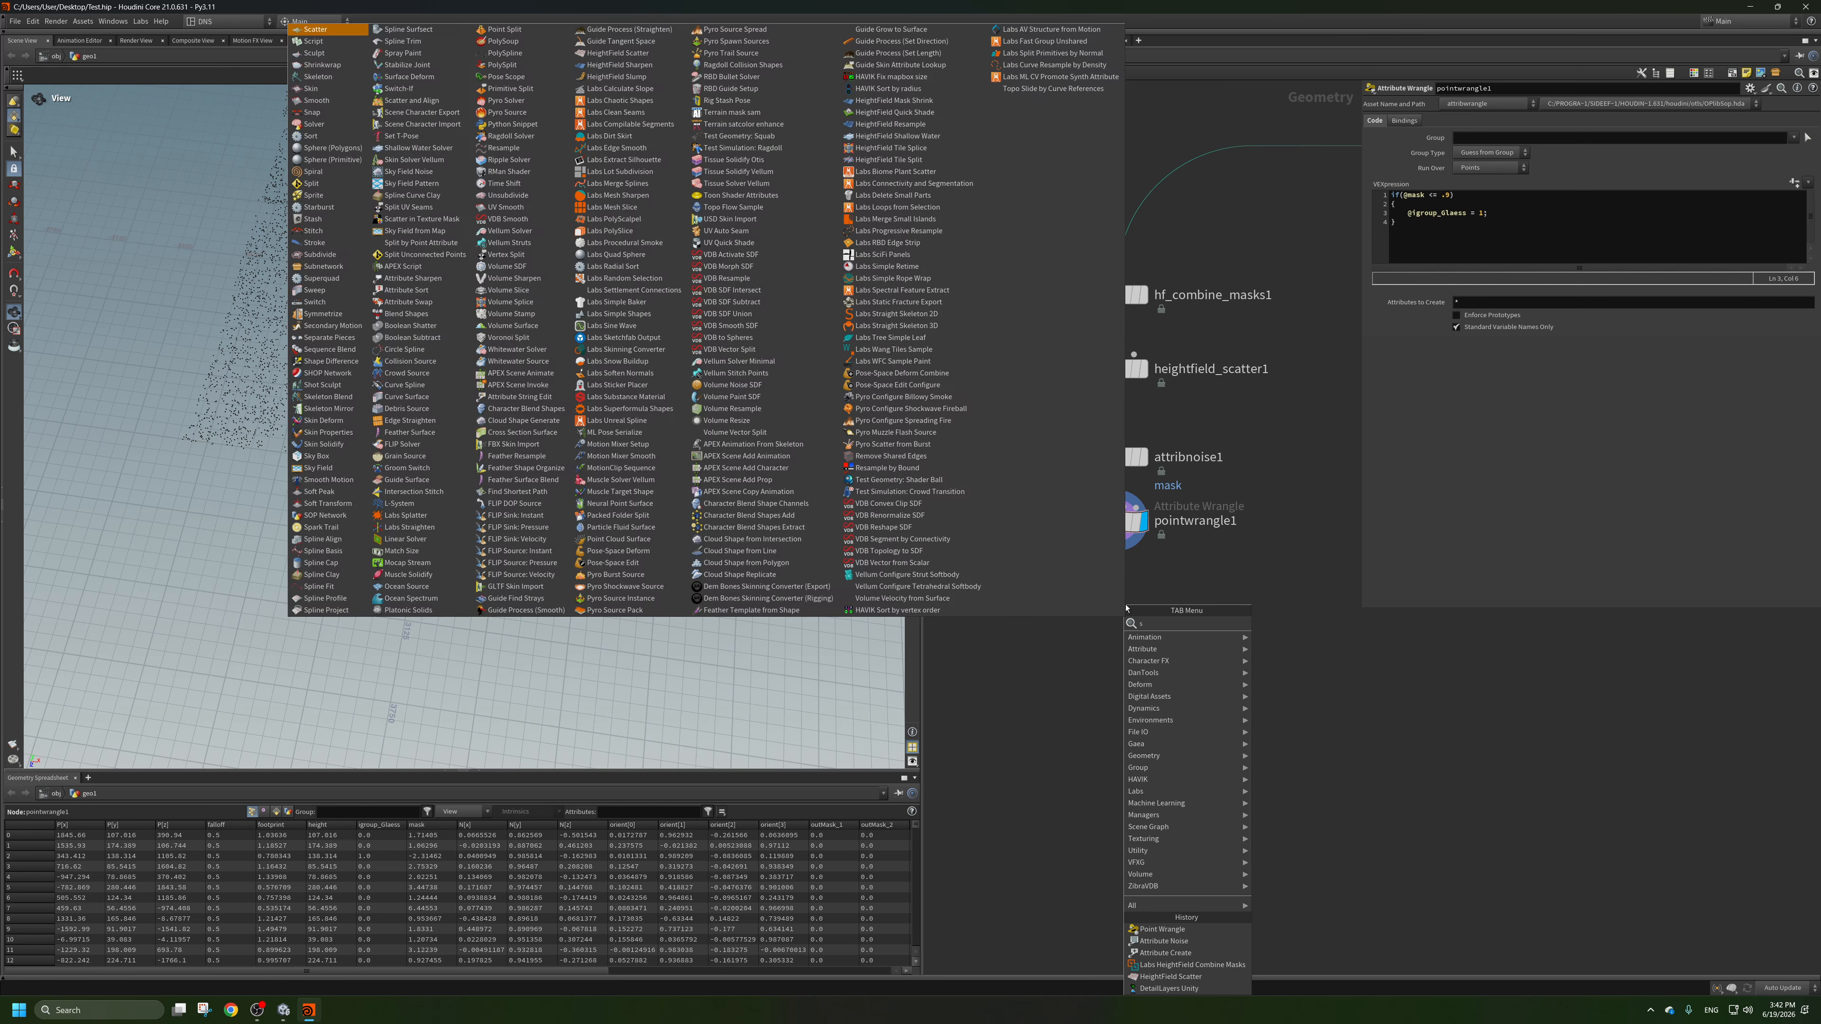
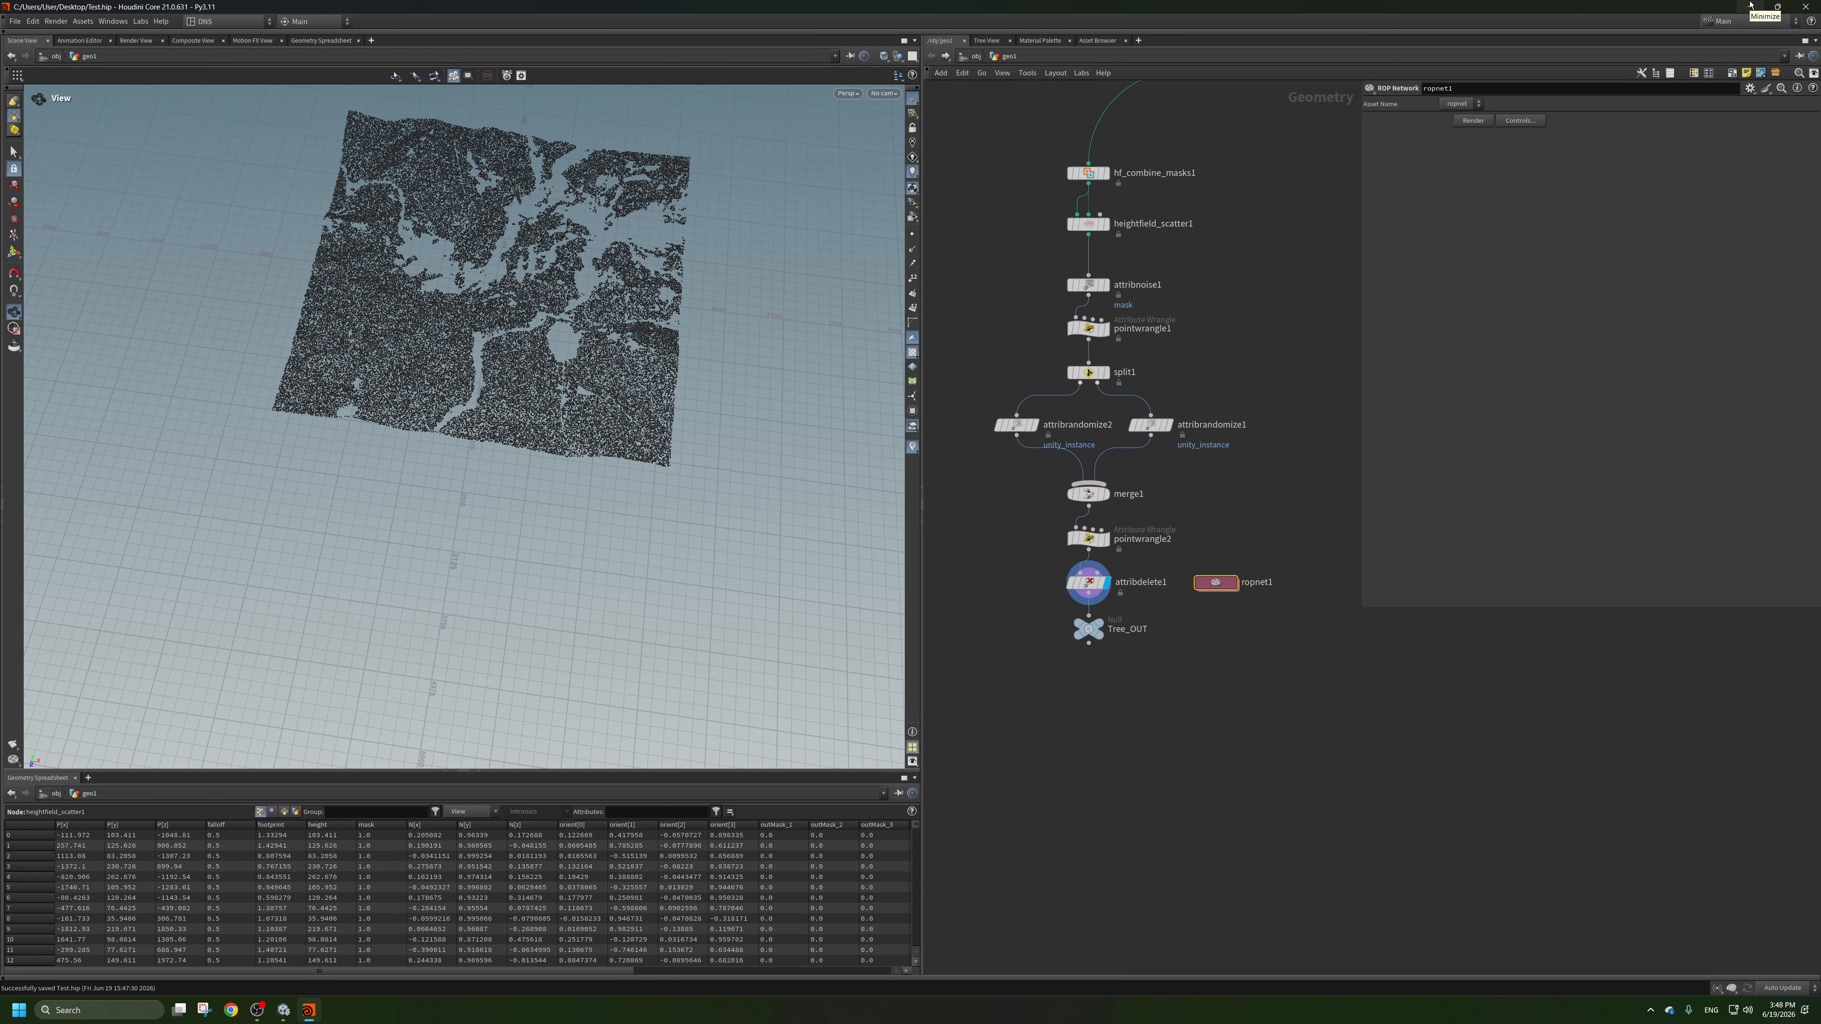
Switch to Unity and activate the disabled AddressablePrefabsWithGPUInstancer object in the Test scene.
{"action": "left_click", "coordinate": [1750, 6]}
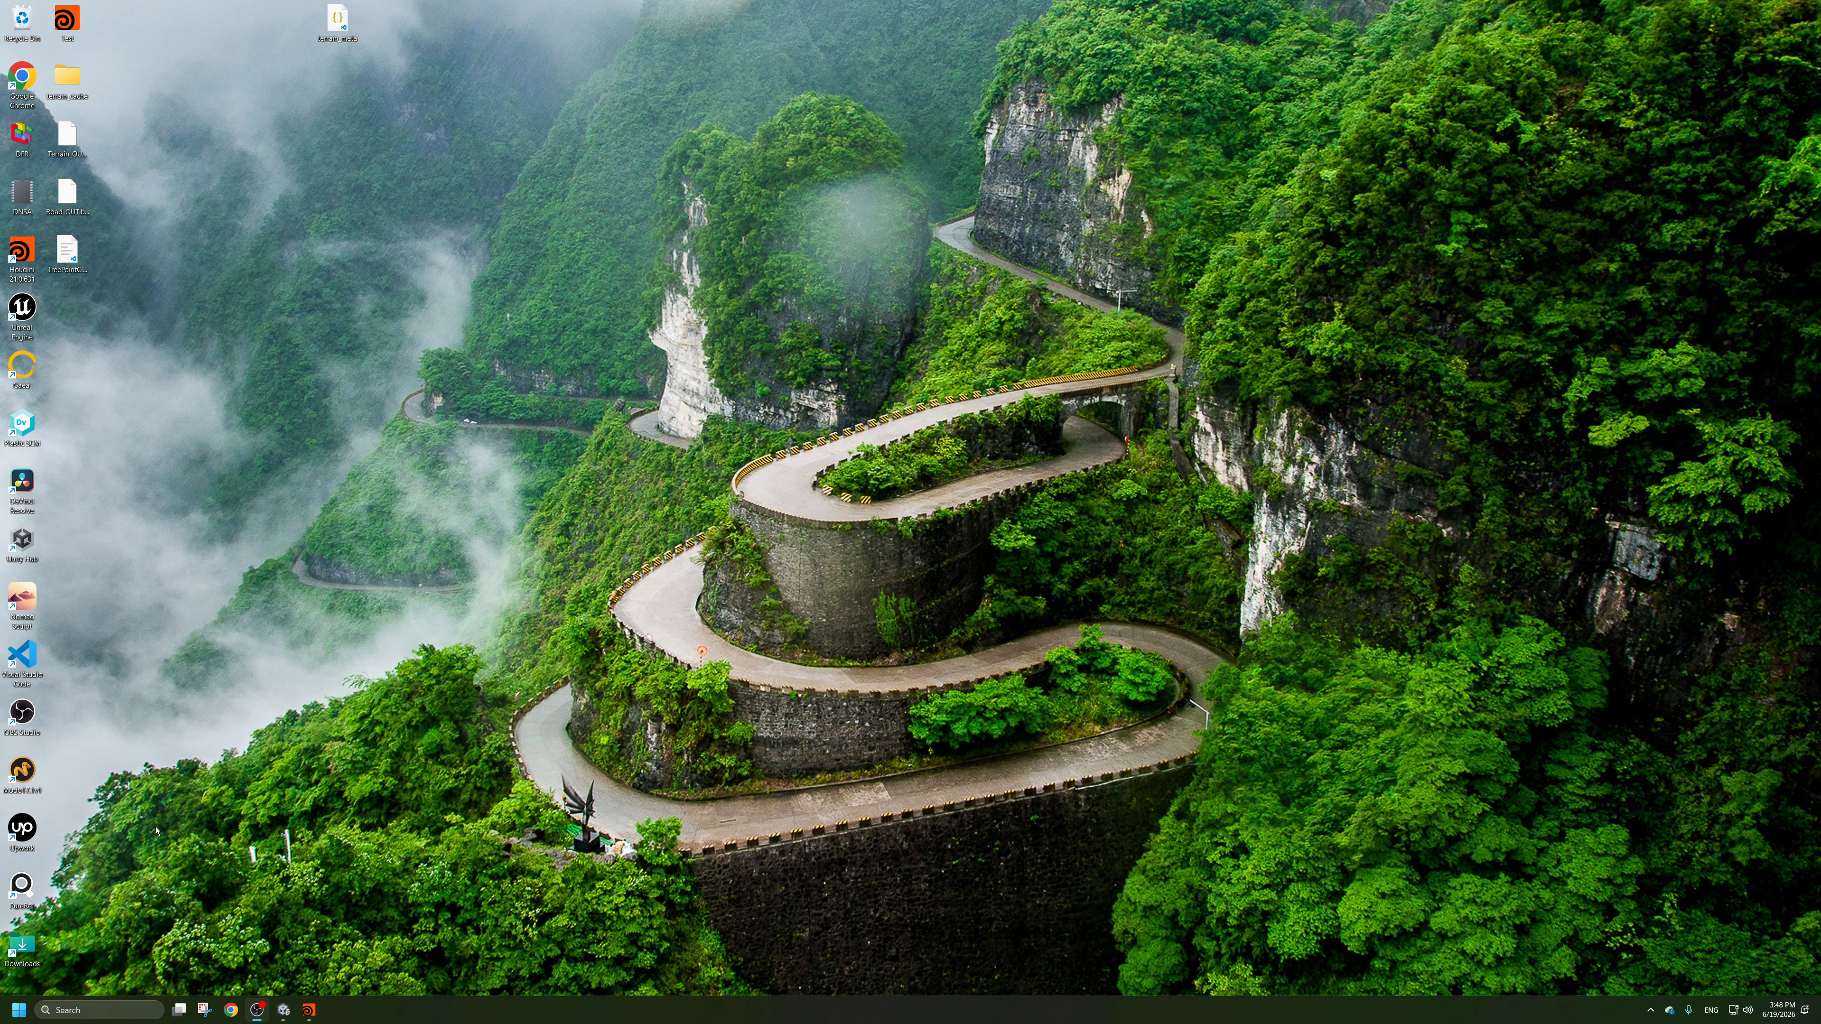
{"action": "left_click", "coordinate": [283, 1010]}
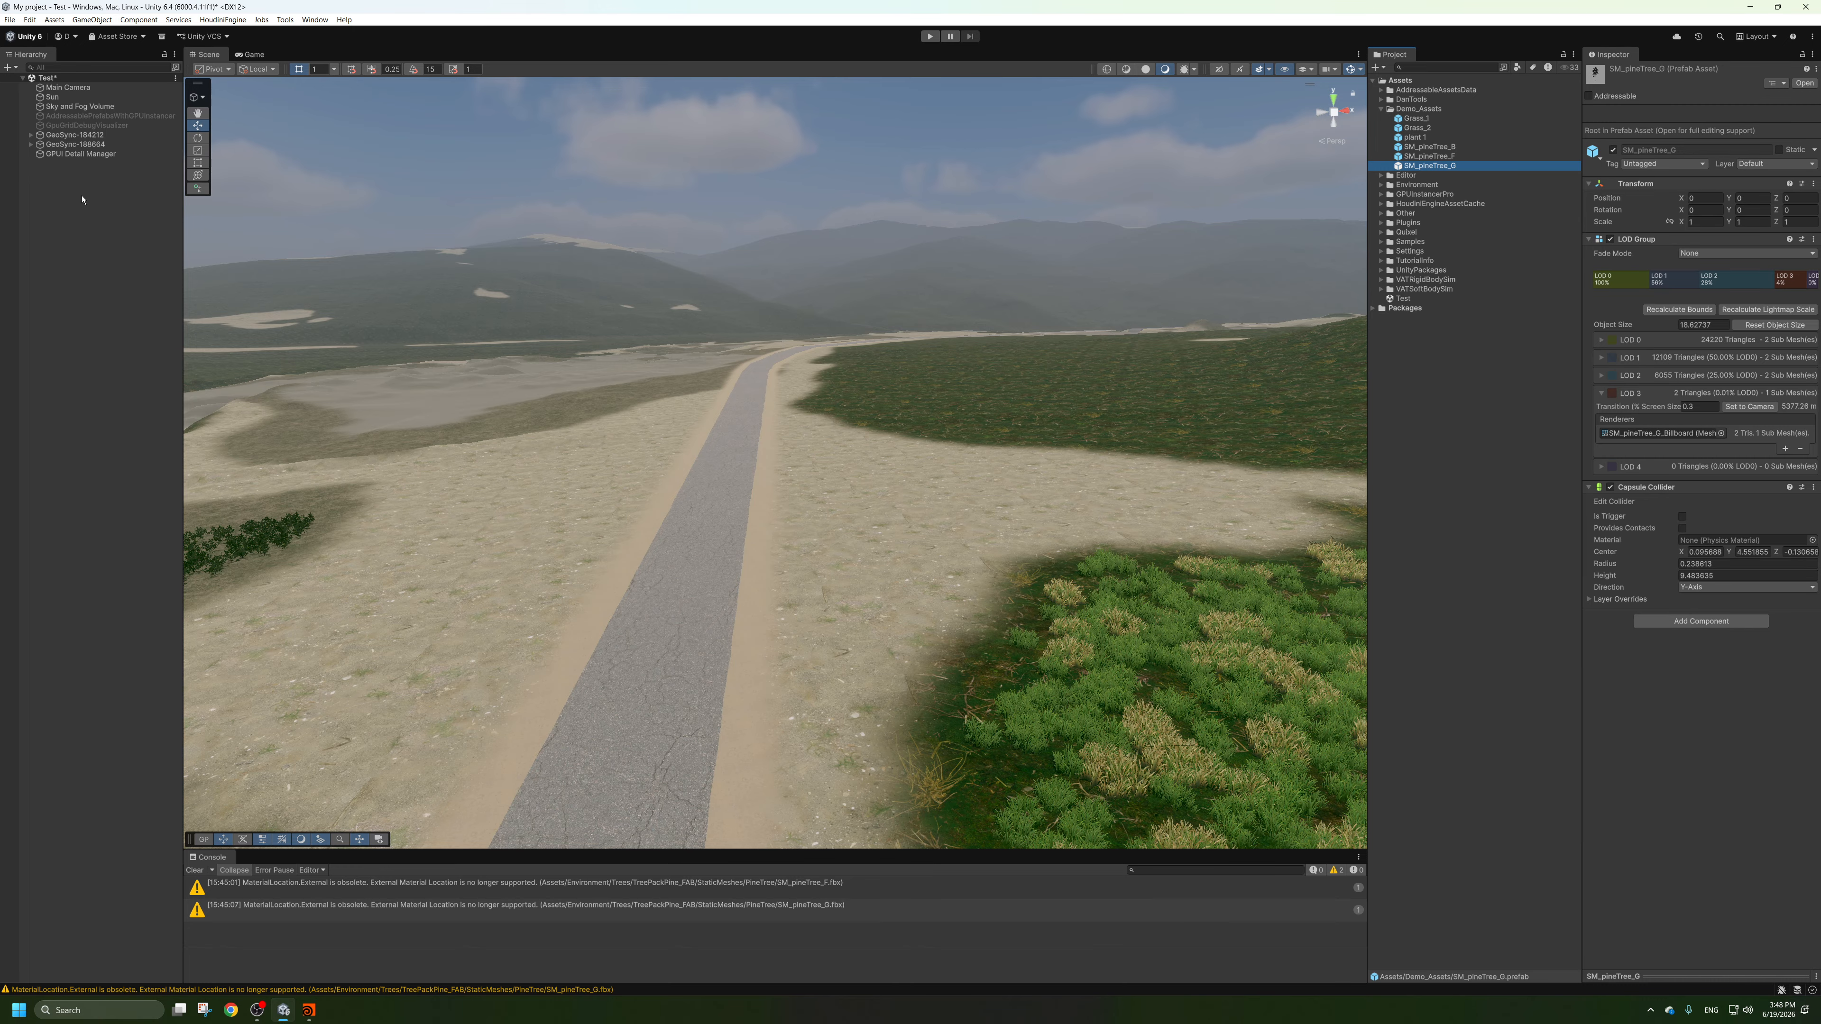
{"action": "left_click", "coordinate": [80, 162]}
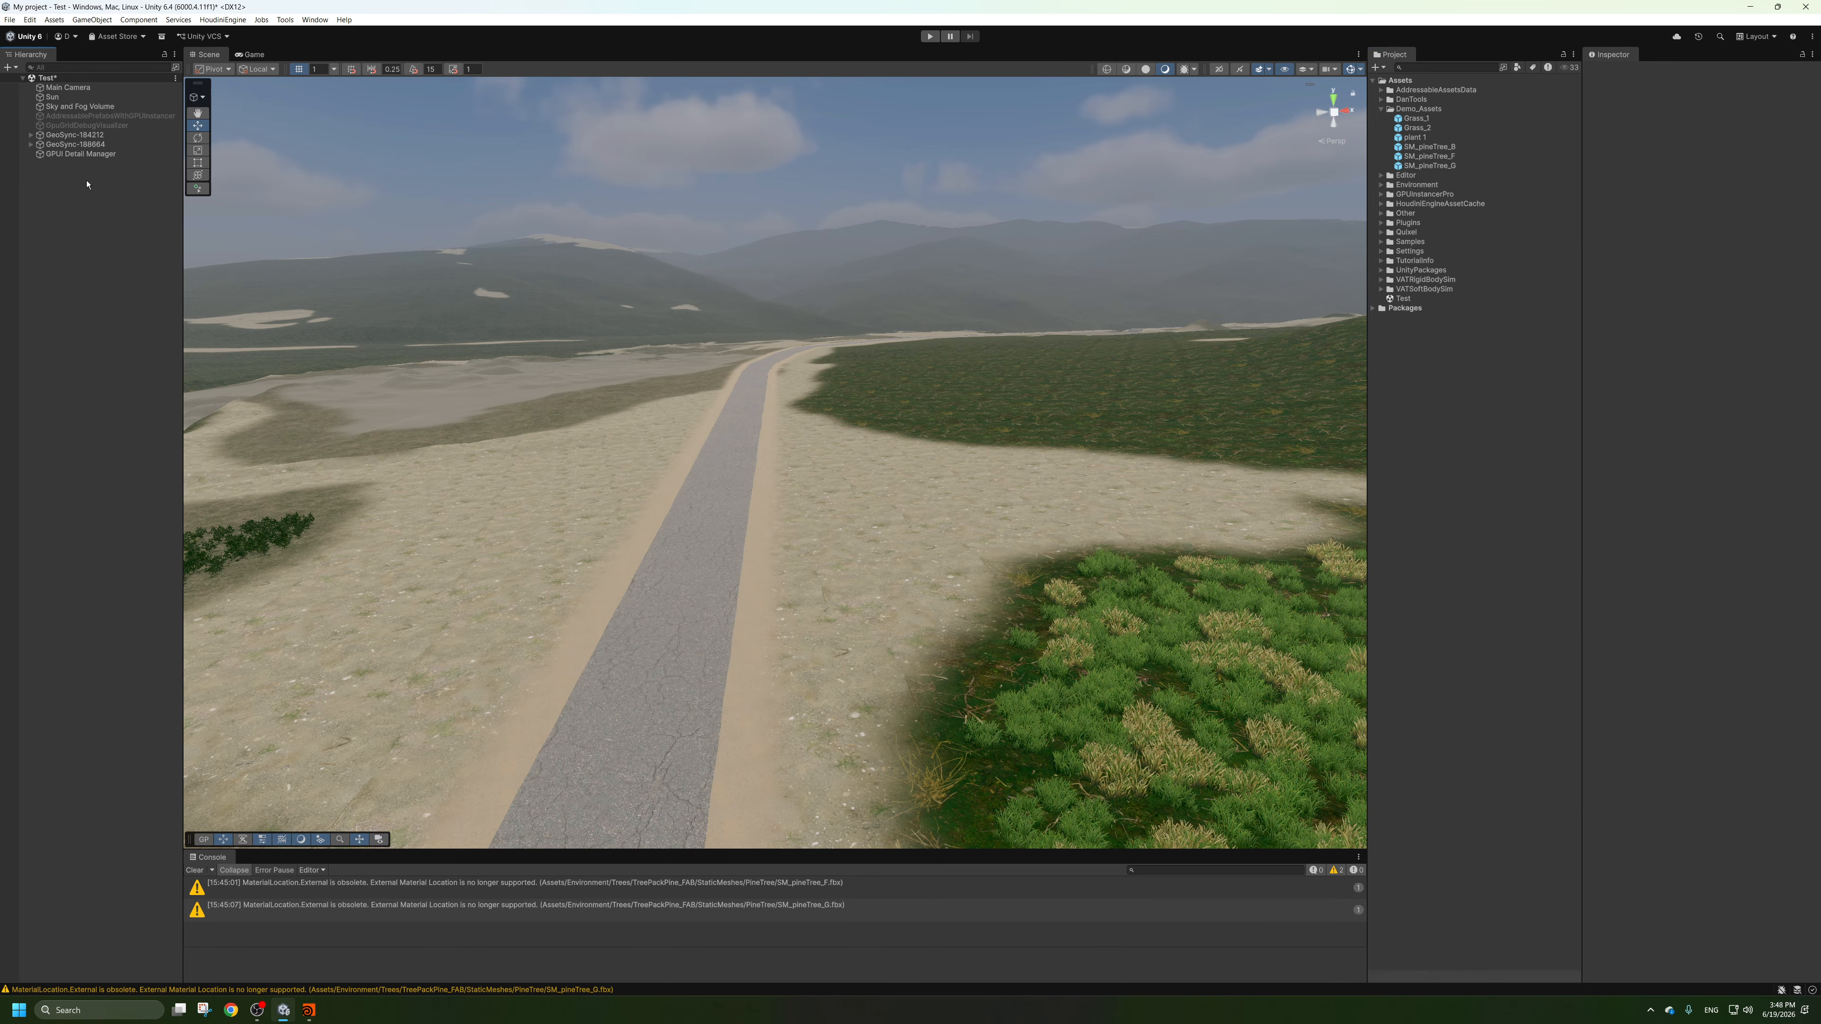
{"action": "left_click", "coordinate": [108, 116]}
{"action": "left_click", "coordinate": [1613, 73]}
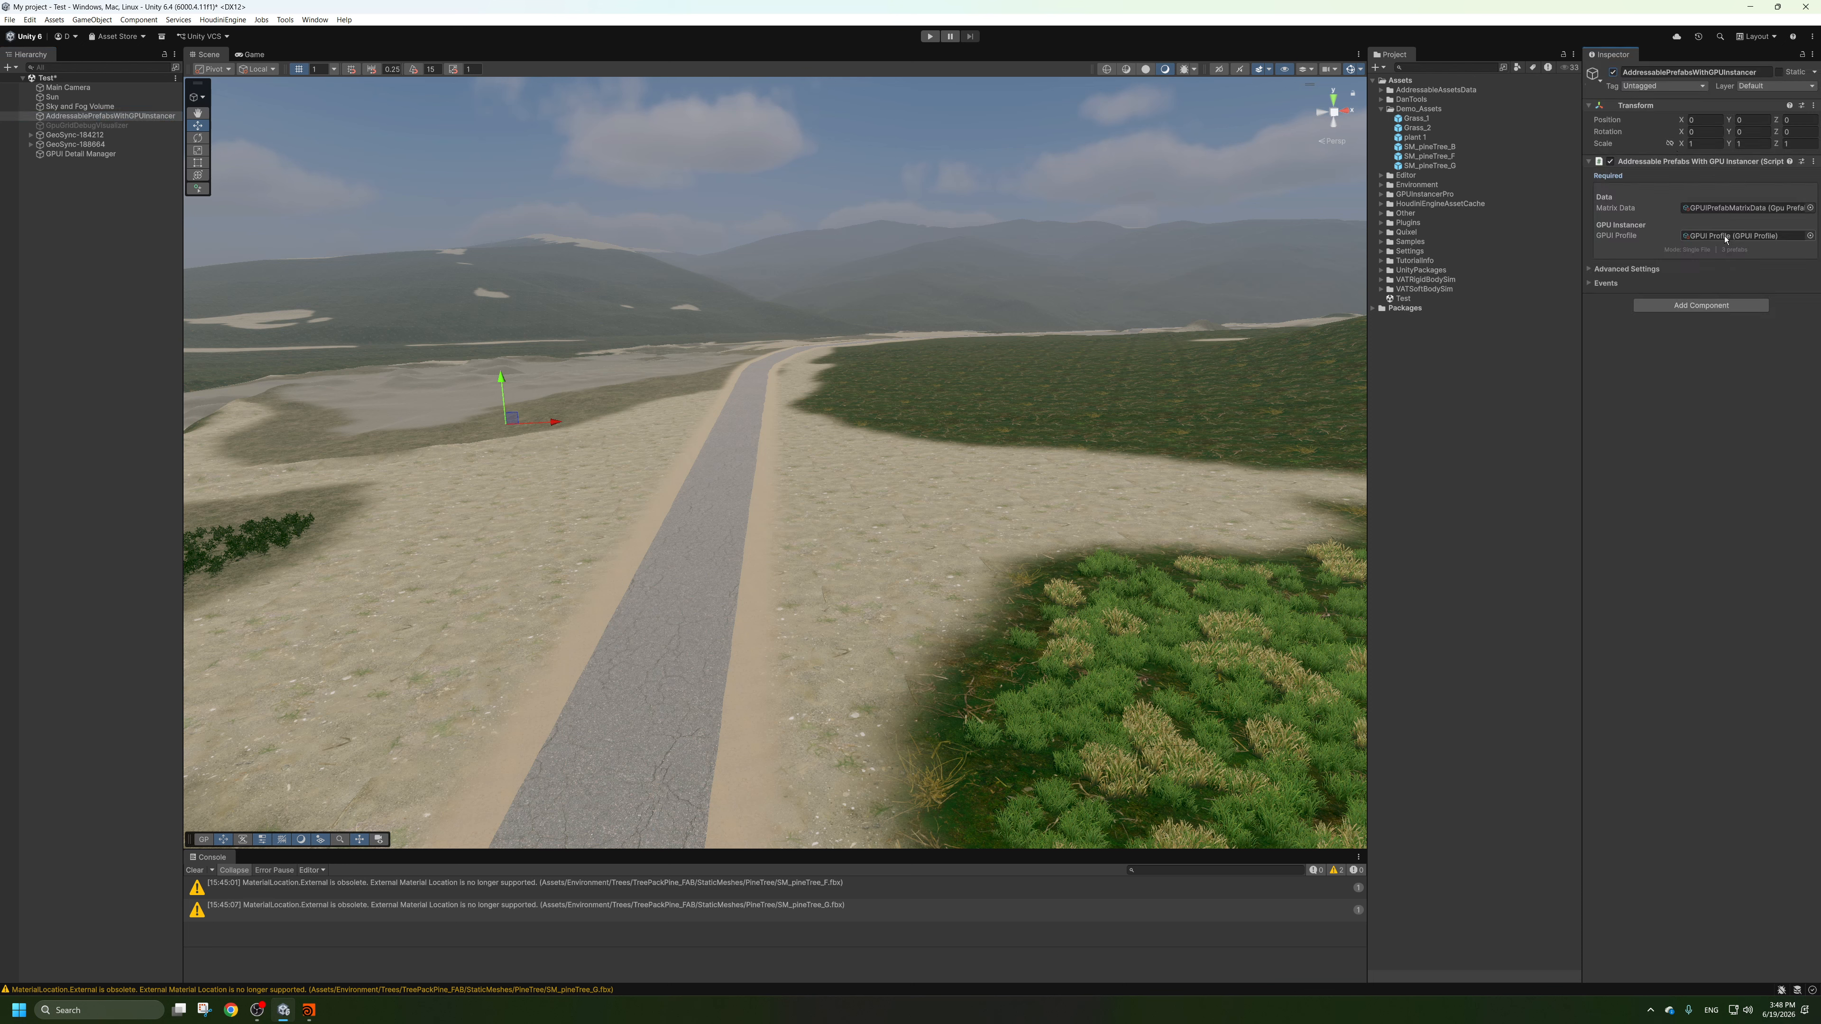
Open the GPUIPrefabMatrixData asset referenced by the instancer's Matrix Data and collapse the Car and Camera script folders.
{"action": "left_click", "coordinate": [1738, 207]}
{"action": "left_click", "coordinate": [1418, 223]}
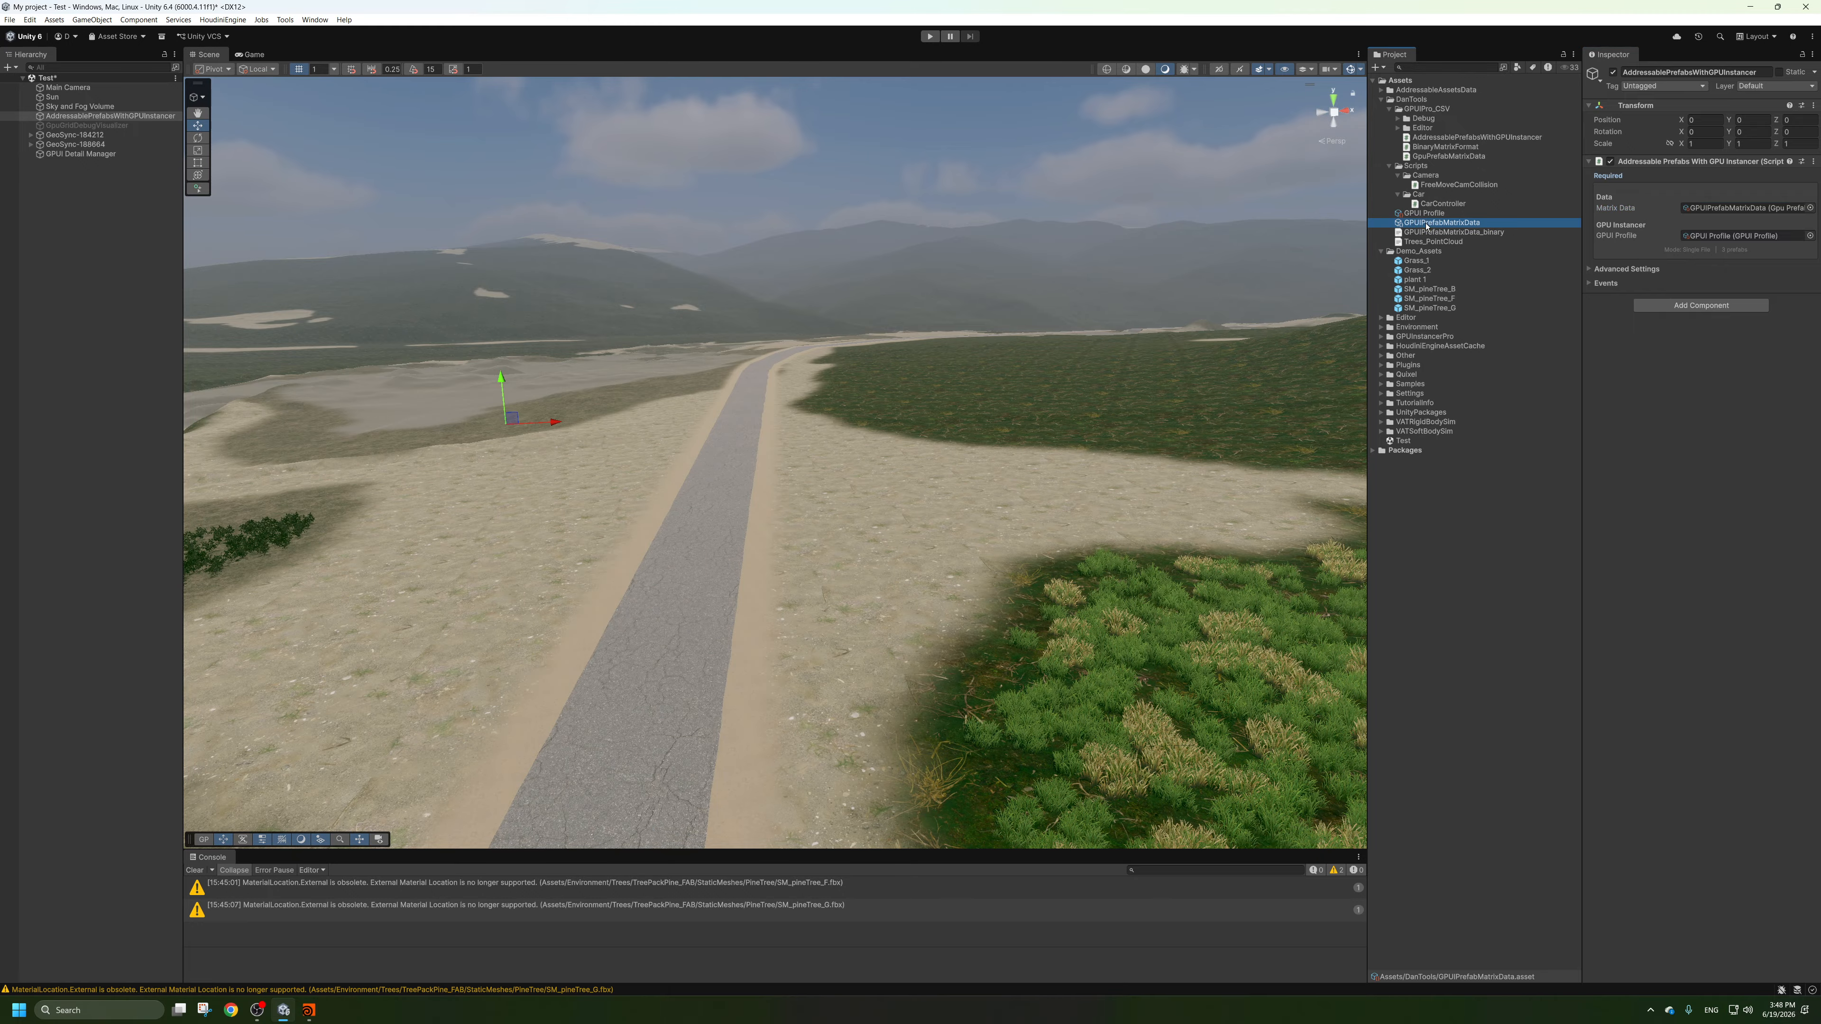
{"action": "left_click", "coordinate": [1400, 194]}
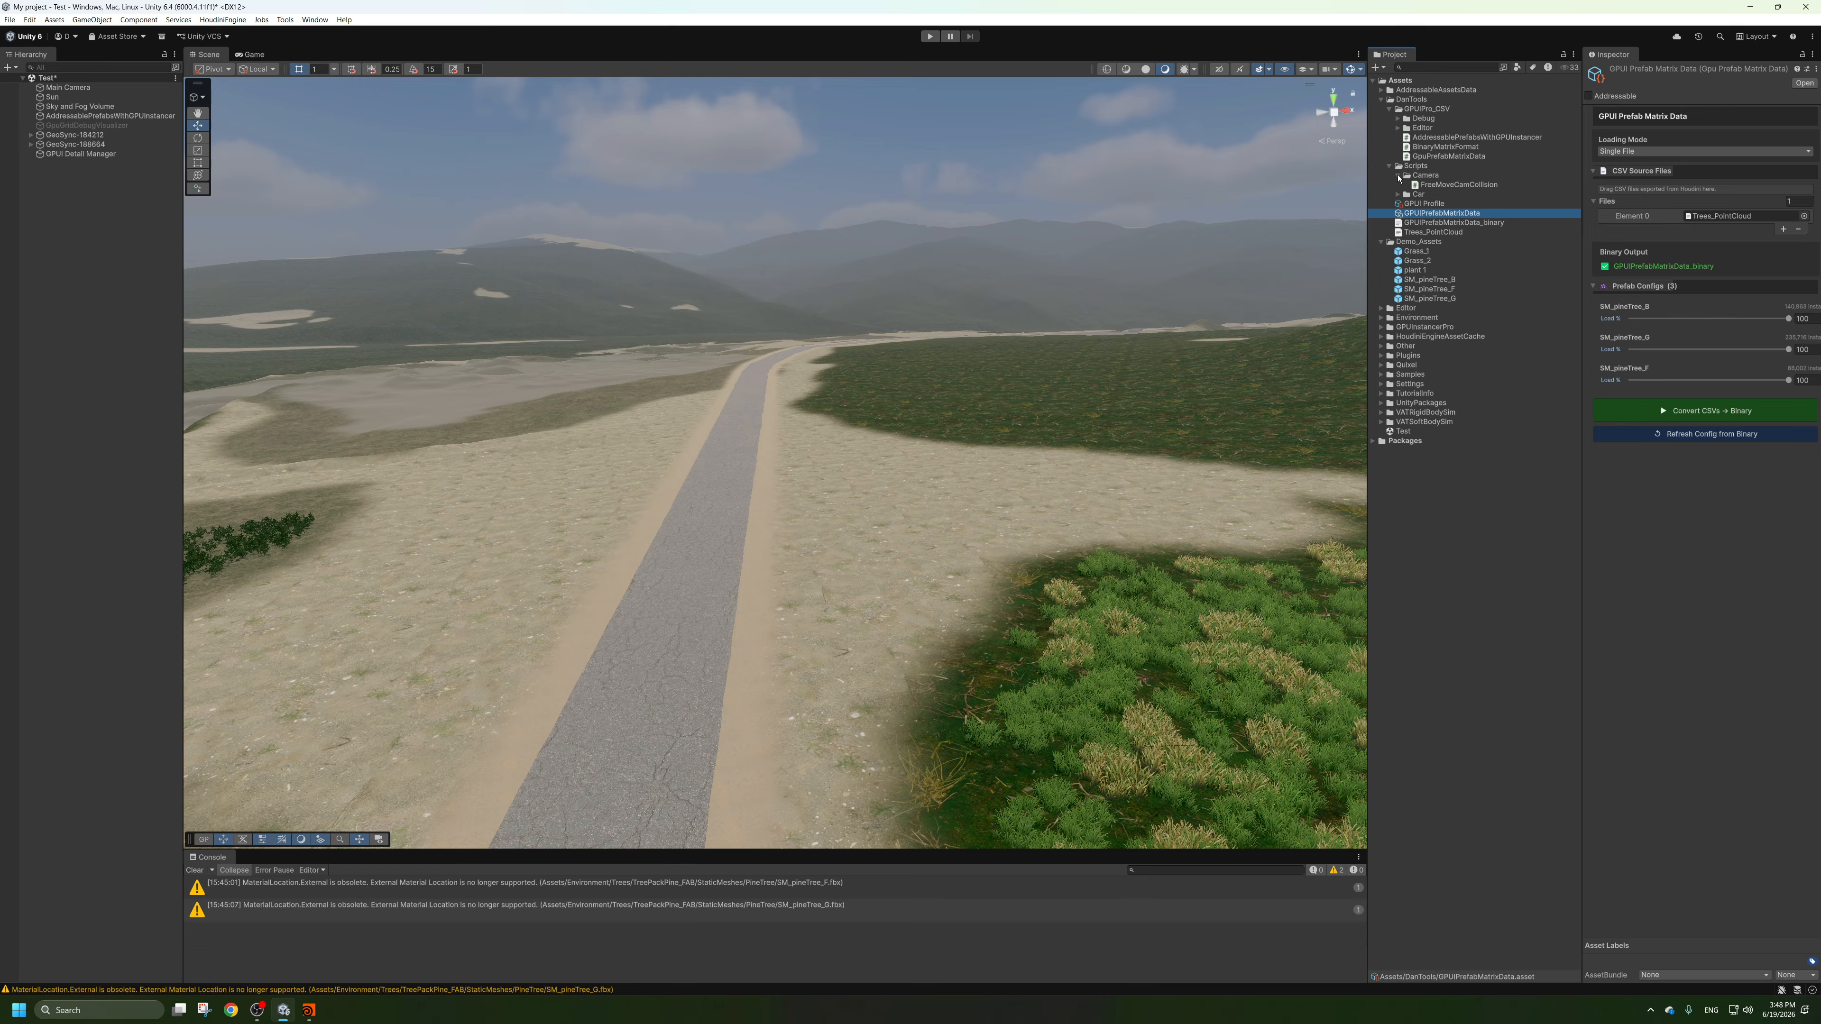
{"action": "left_click", "coordinate": [1398, 175]}
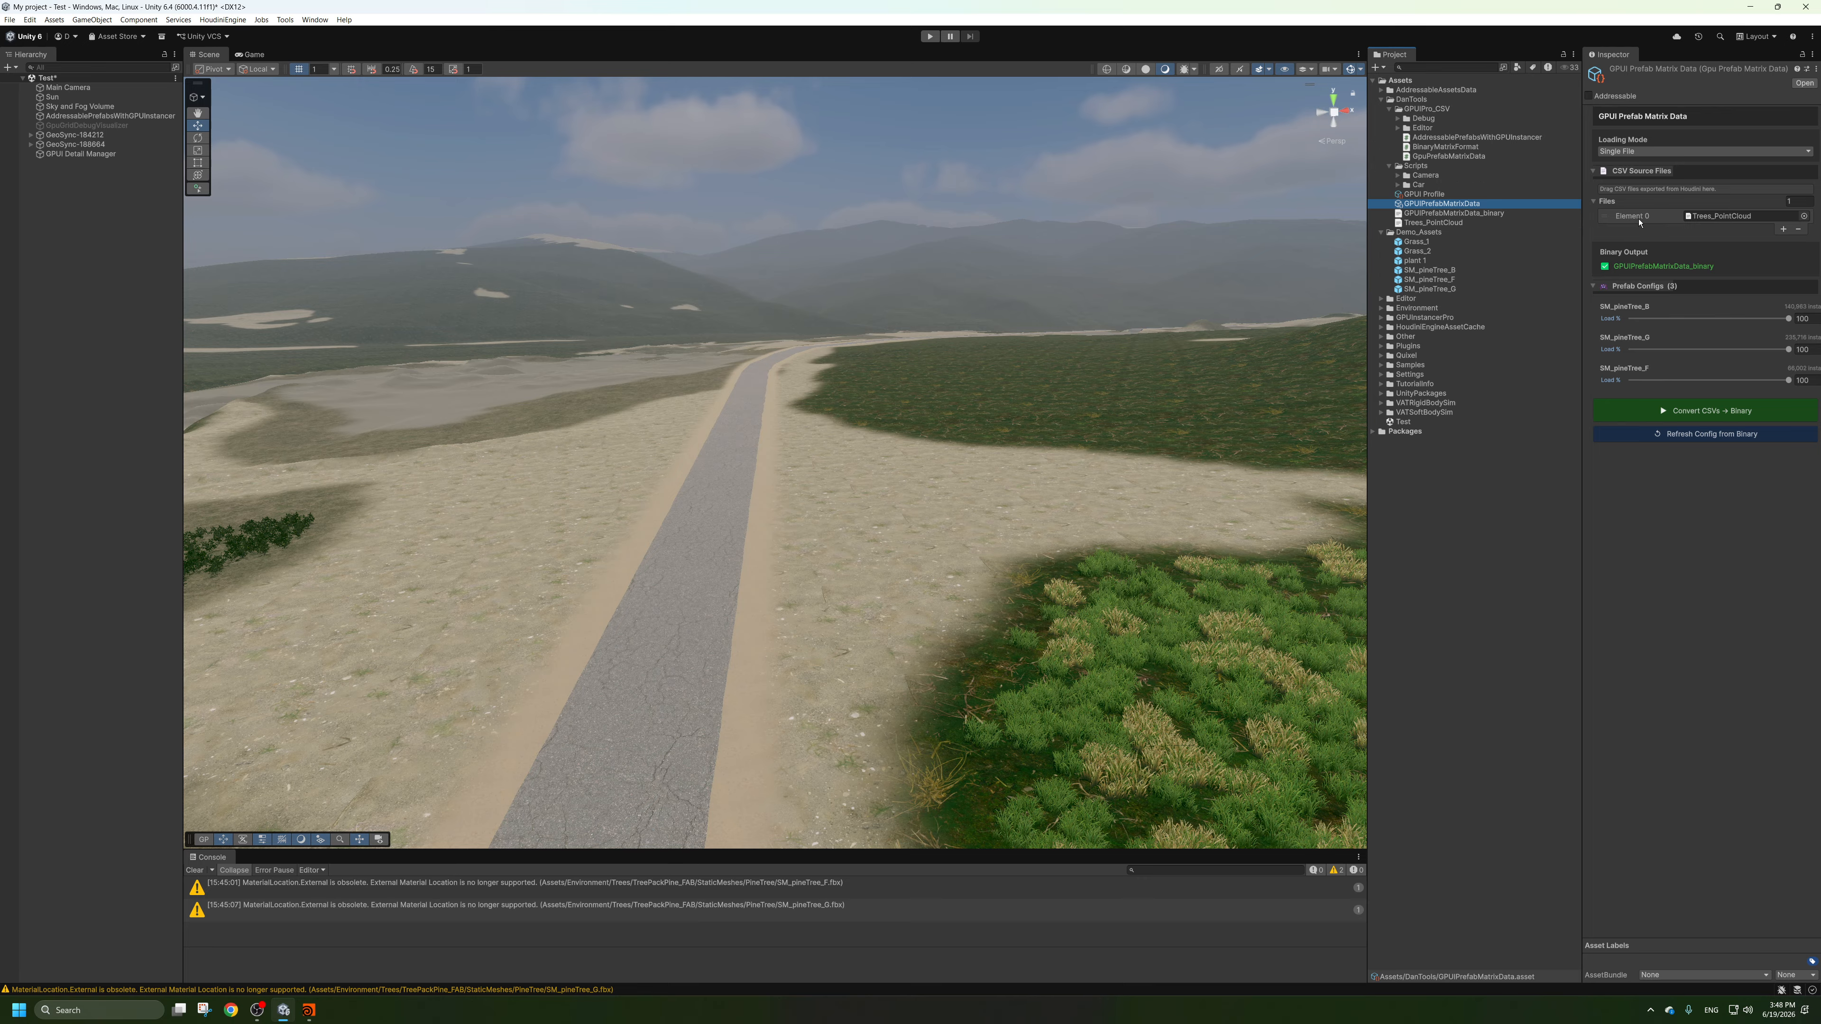
Delete the Trees_PointCloud CSV asset from the DanTools folder and clear the console.
{"action": "left_click", "coordinate": [1428, 222]}
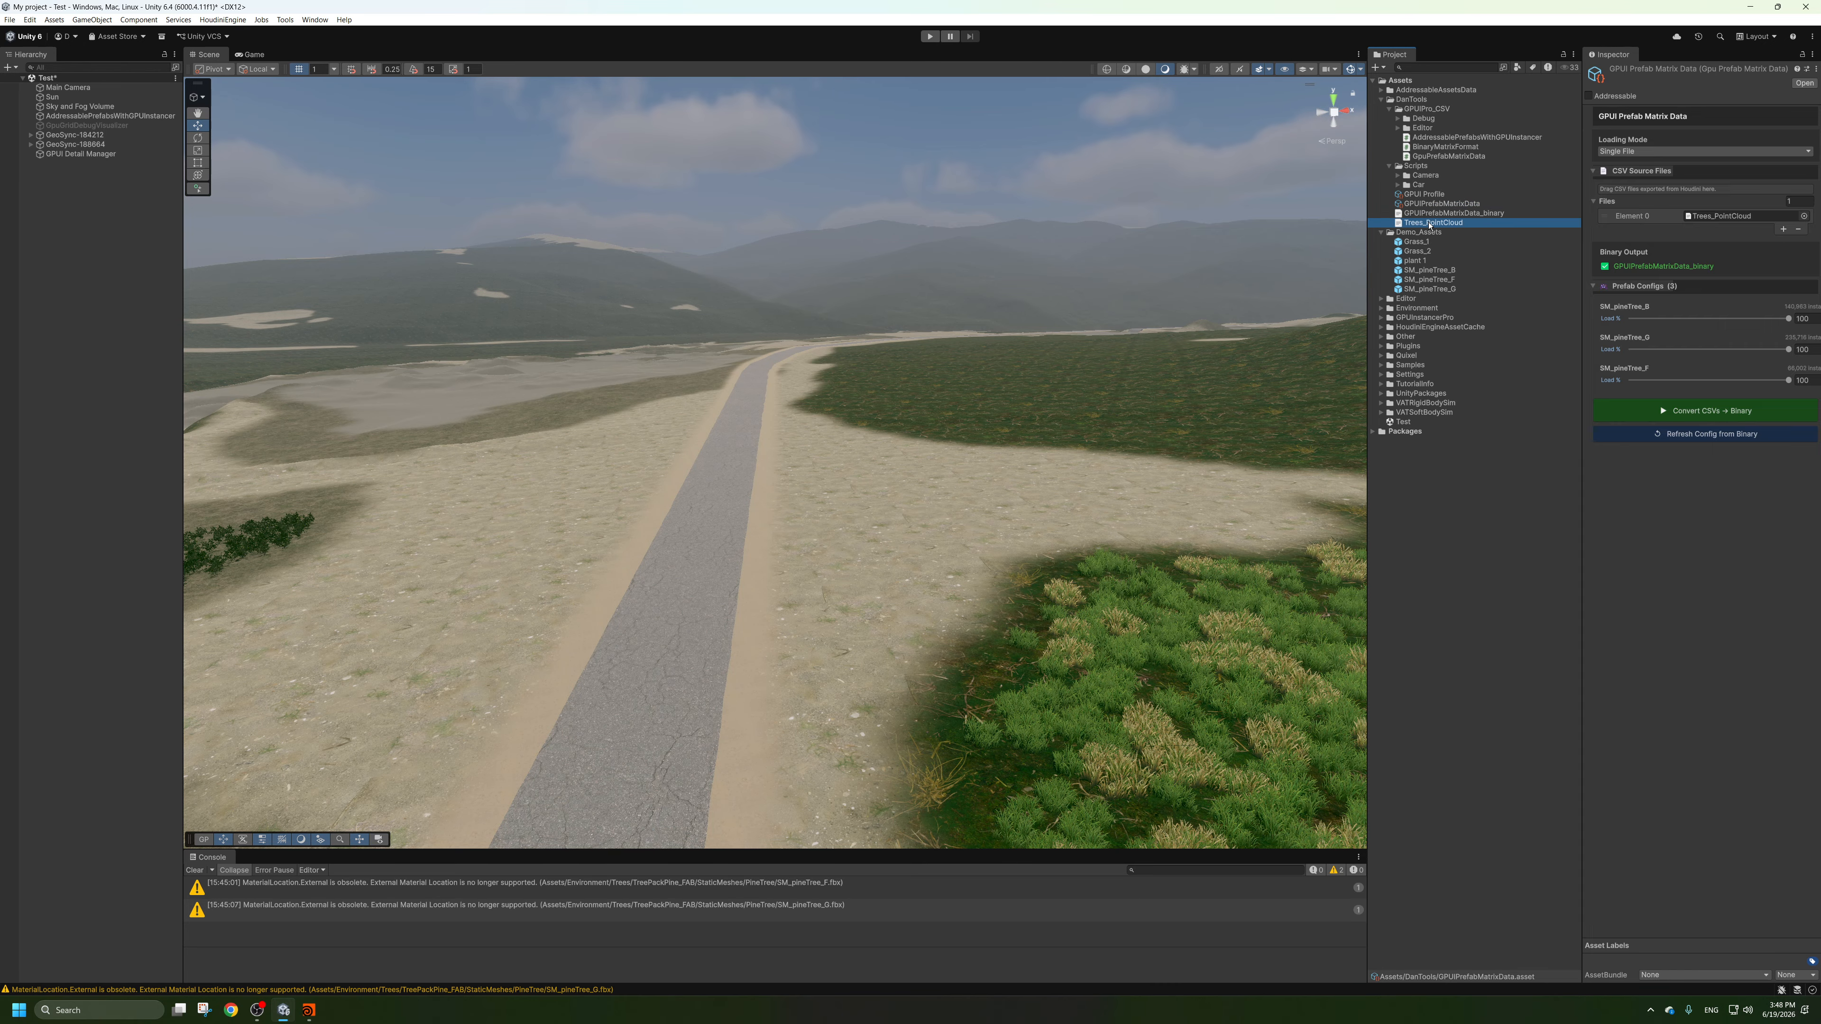
{"action": "key", "text": "Delete"}
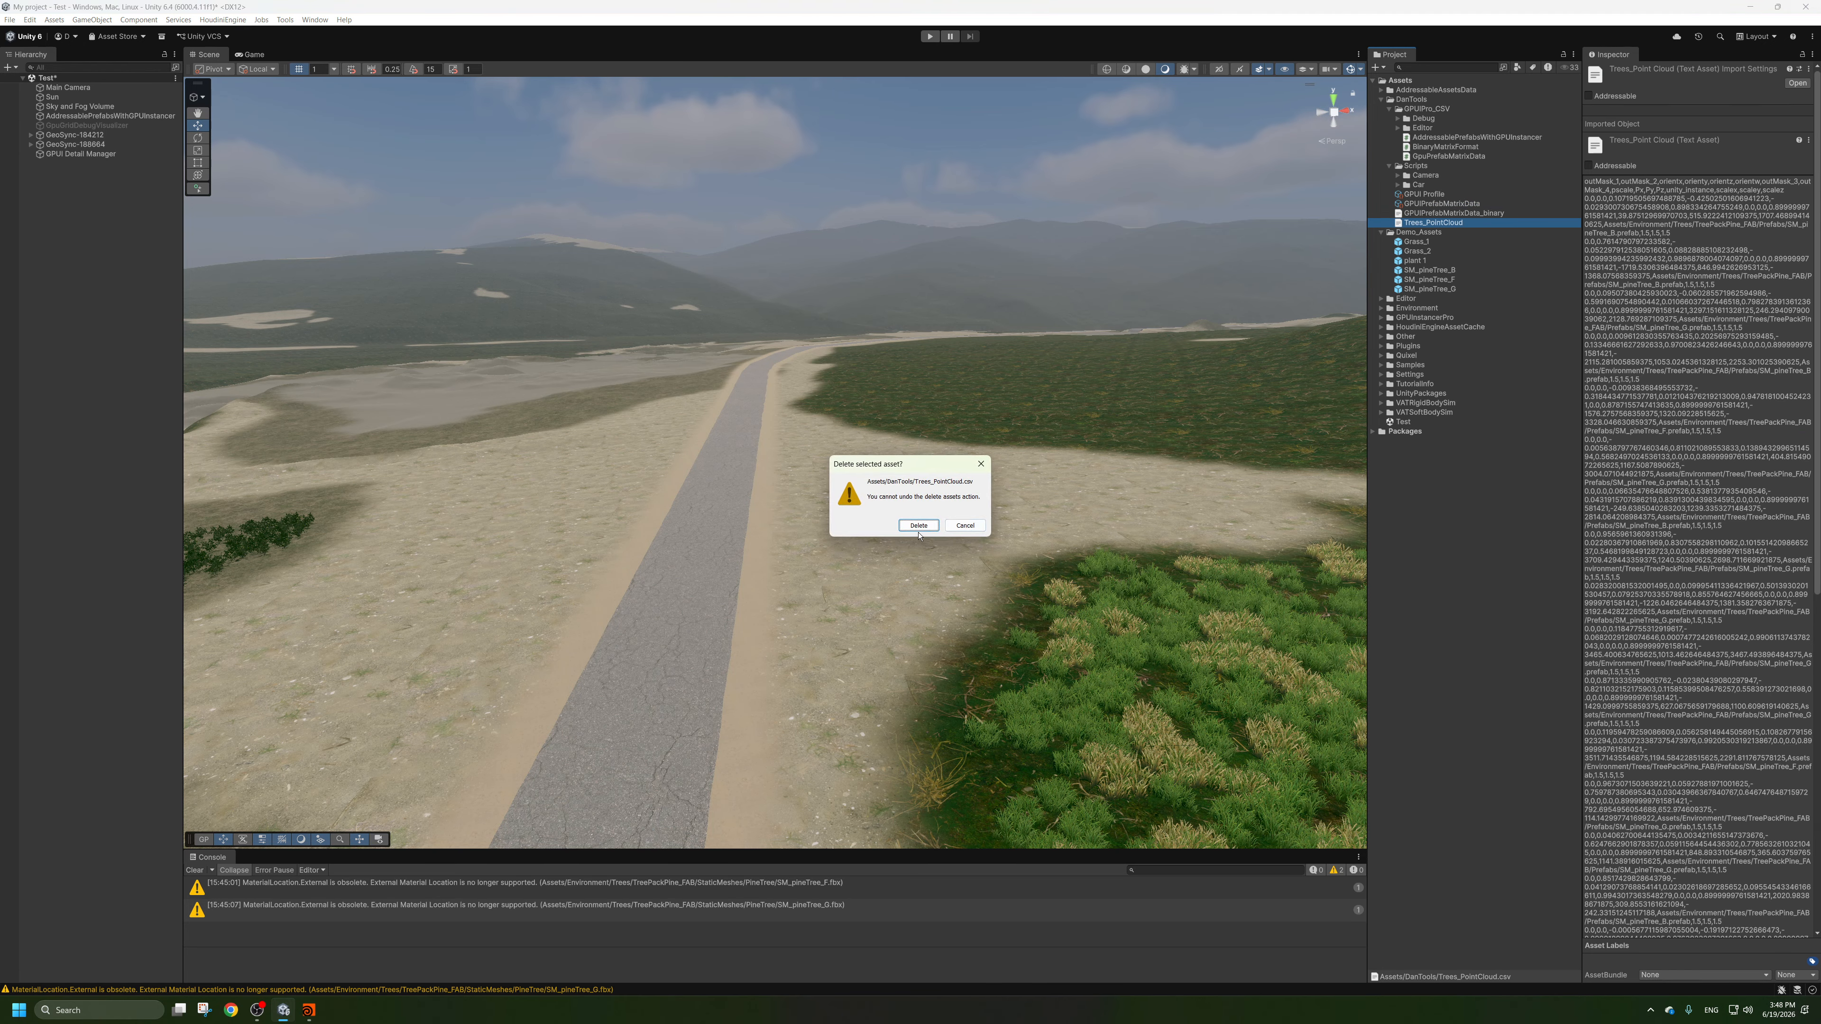
{"action": "left_click", "coordinate": [919, 525]}
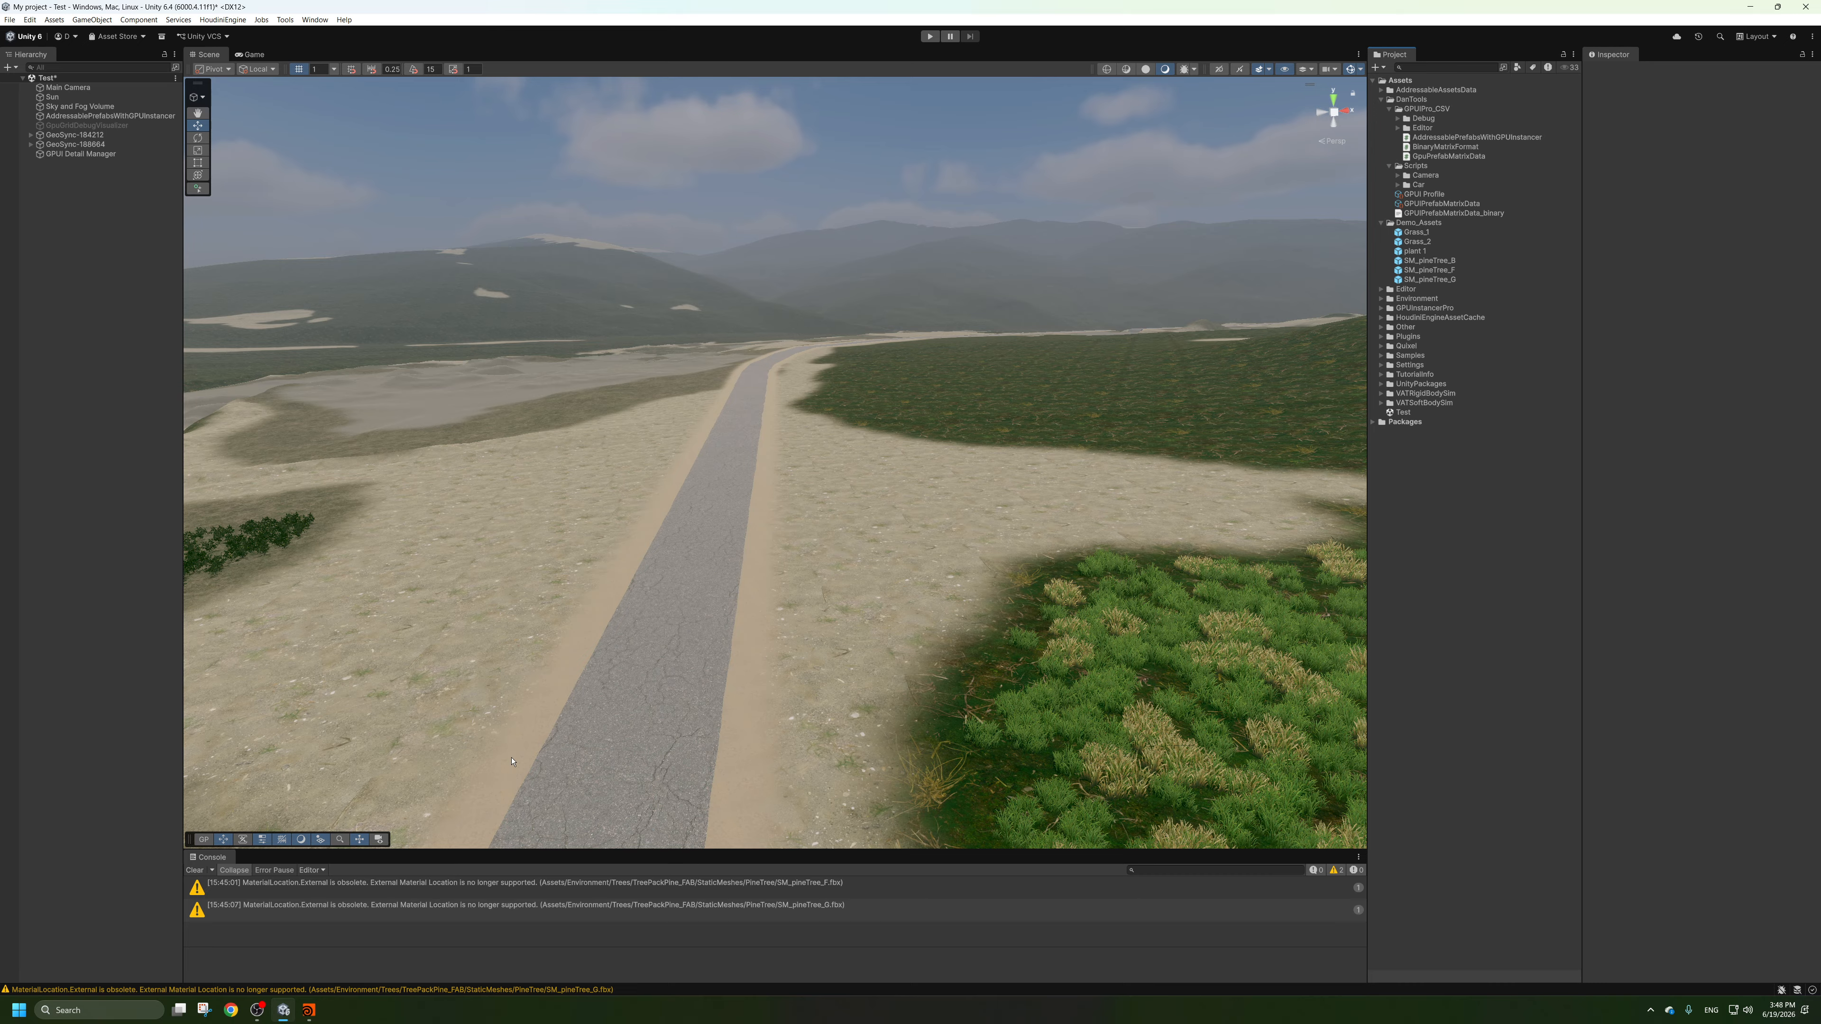
{"action": "left_click", "coordinate": [195, 871]}
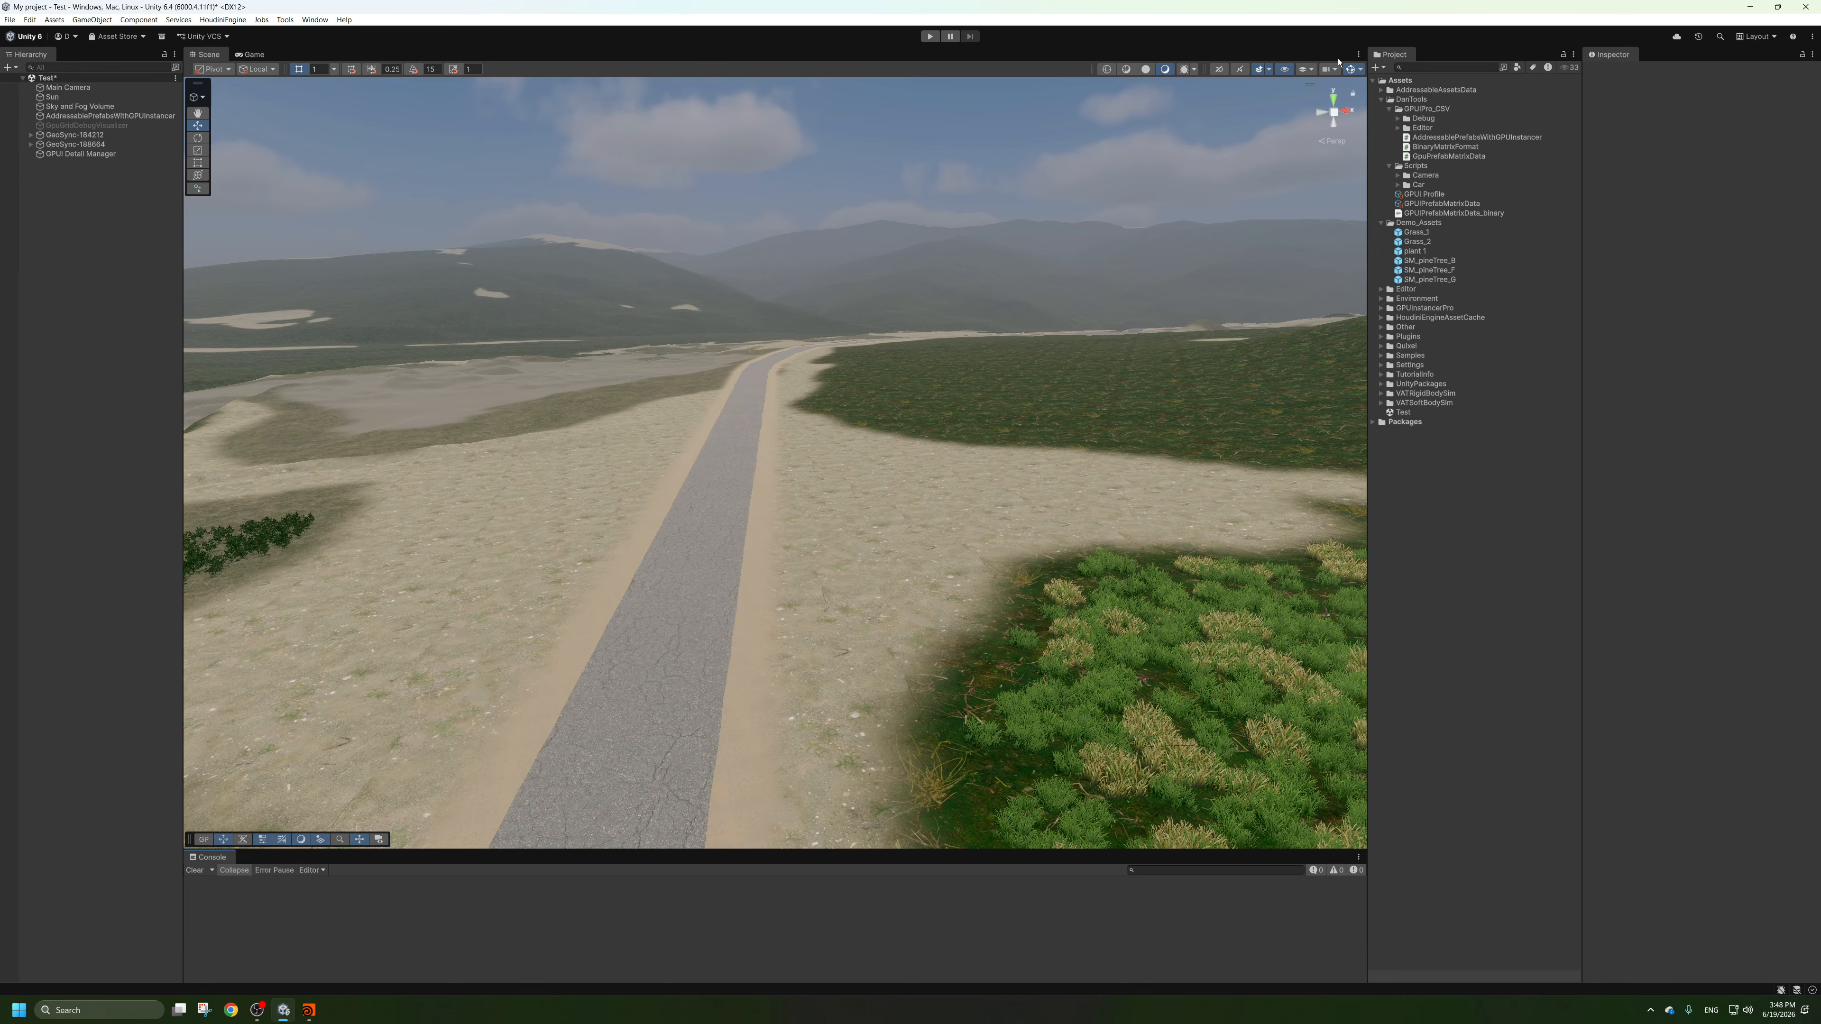
Import the TreePointCloud file from the desktop into the project's Scripts folder, restoring the maximized editor window when done.
{"action": "left_click_drag", "start_coordinate": [1269, 8], "coordinate": [1356, 50]}
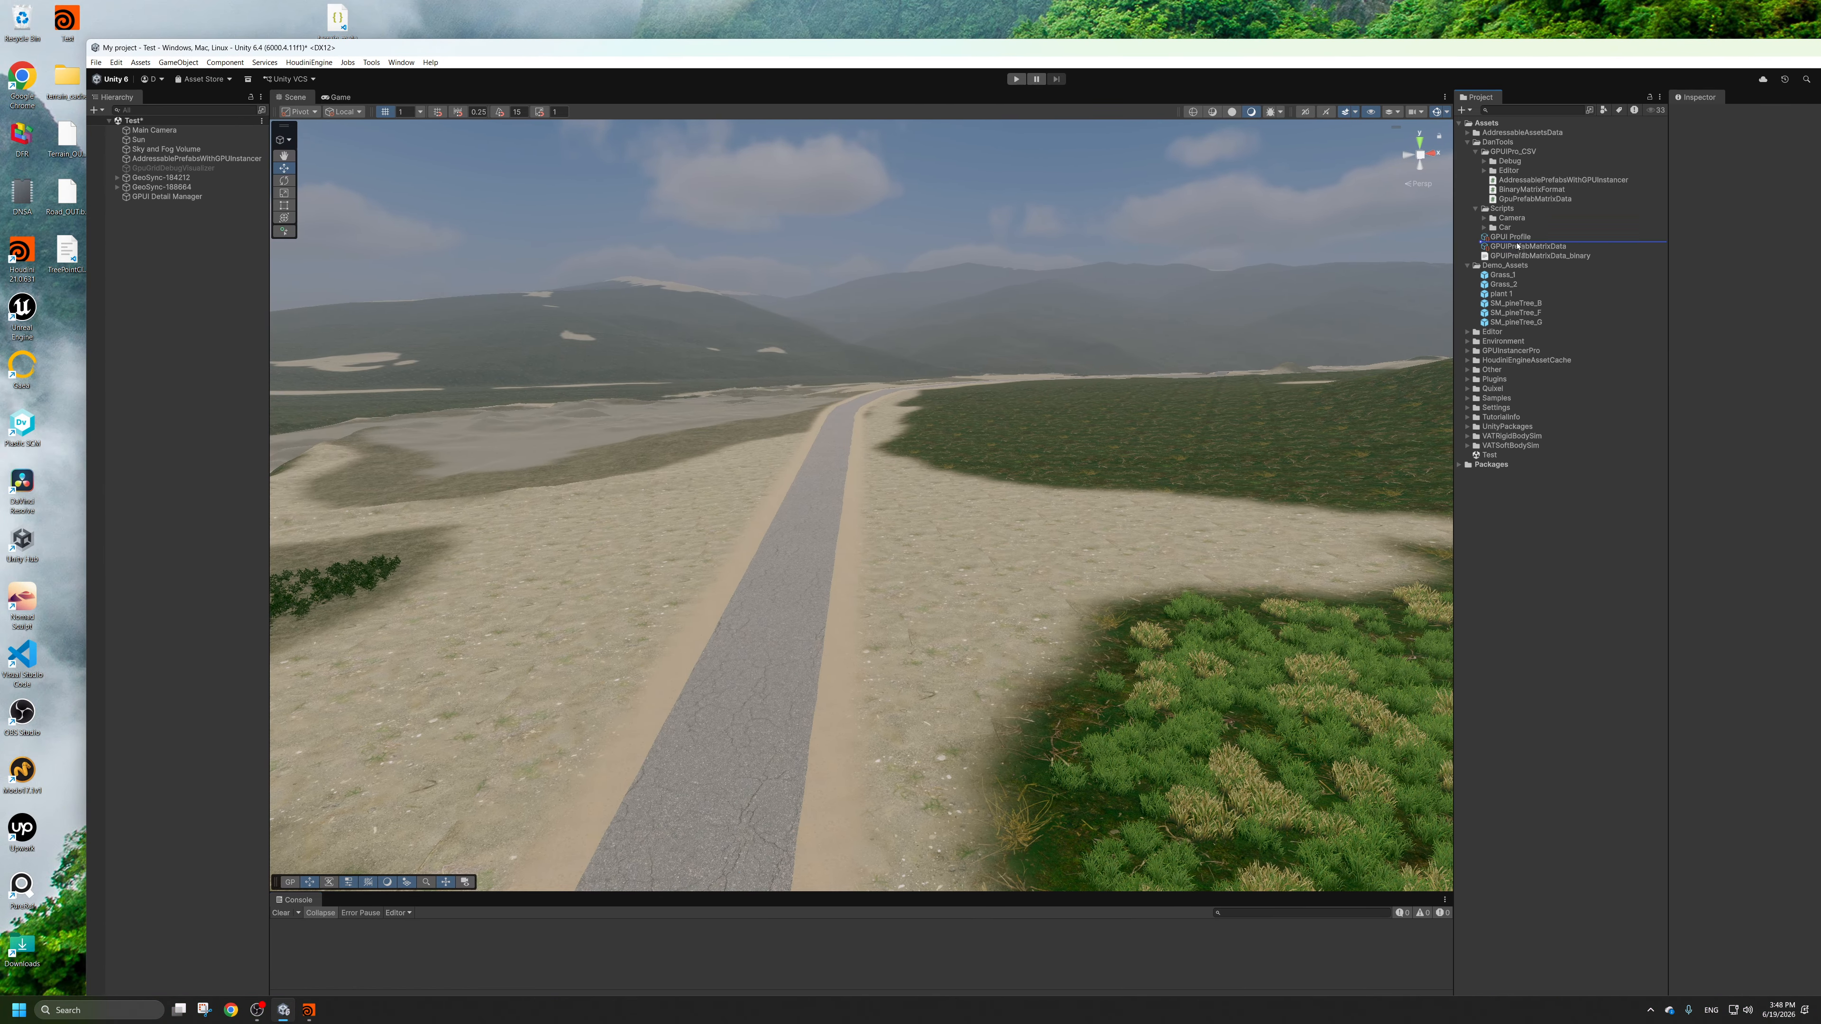
{"action": "mouse_move", "coordinate": [1516, 190]}
{"action": "left_mouse_down"}
{"action": "mouse_move", "coordinate": [1510, 227]}
{"action": "mouse_move", "coordinate": [1504, 210]}
{"action": "left_mouse_up"}
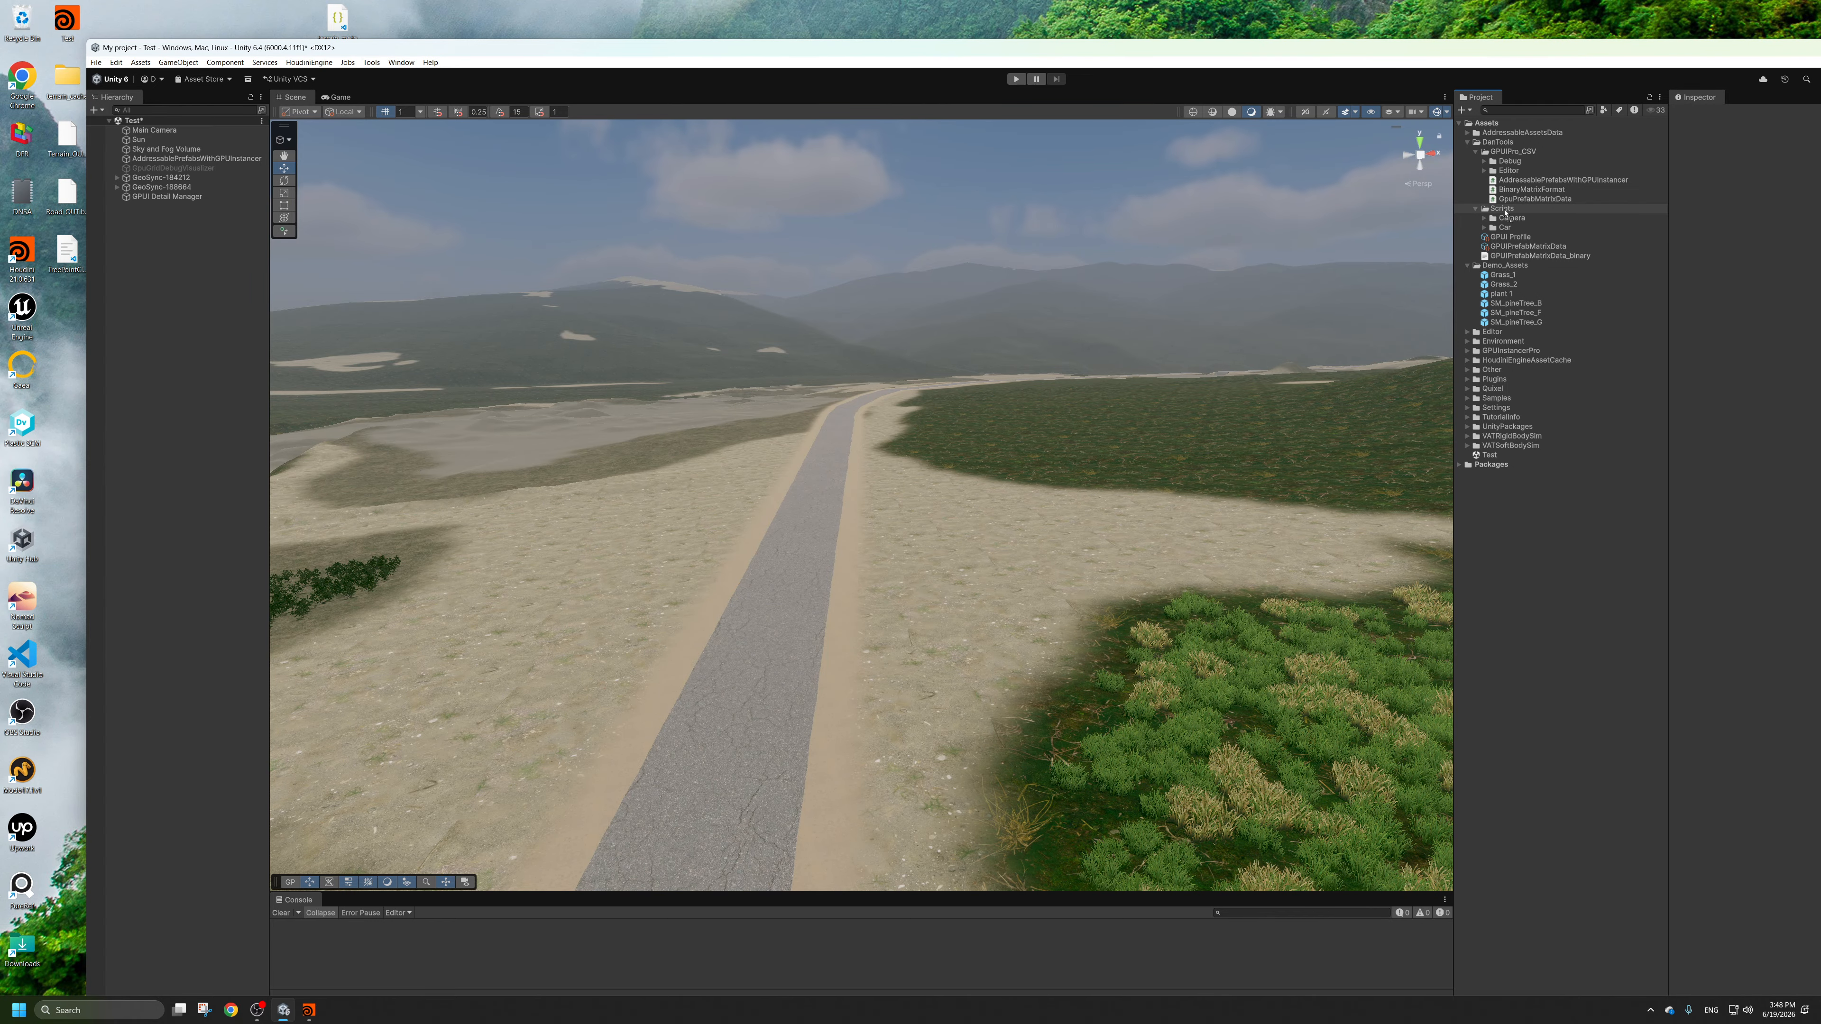
{"action": "left_click_drag", "start_coordinate": [1505, 211], "coordinate": [1504, 212]}
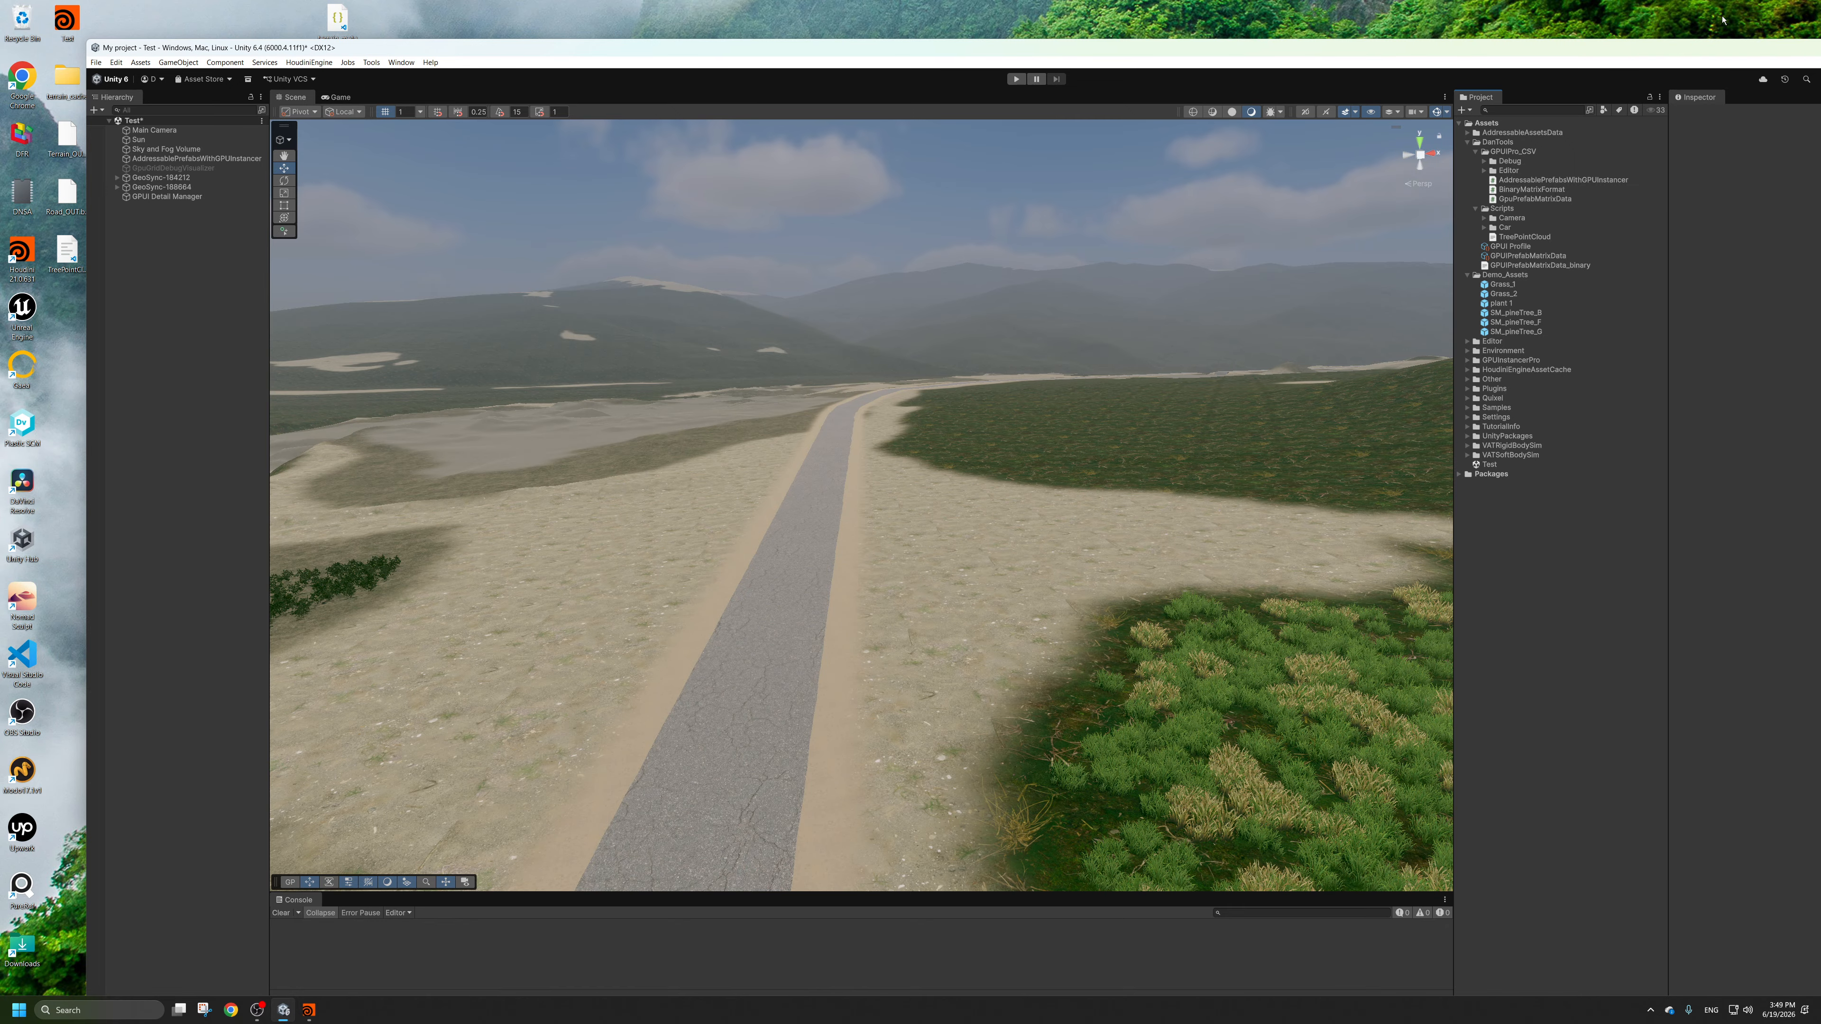
{"action": "left_click_drag", "start_coordinate": [1686, 48], "coordinate": [1547, 66]}
{"action": "double_click", "coordinate": [1728, 66]}
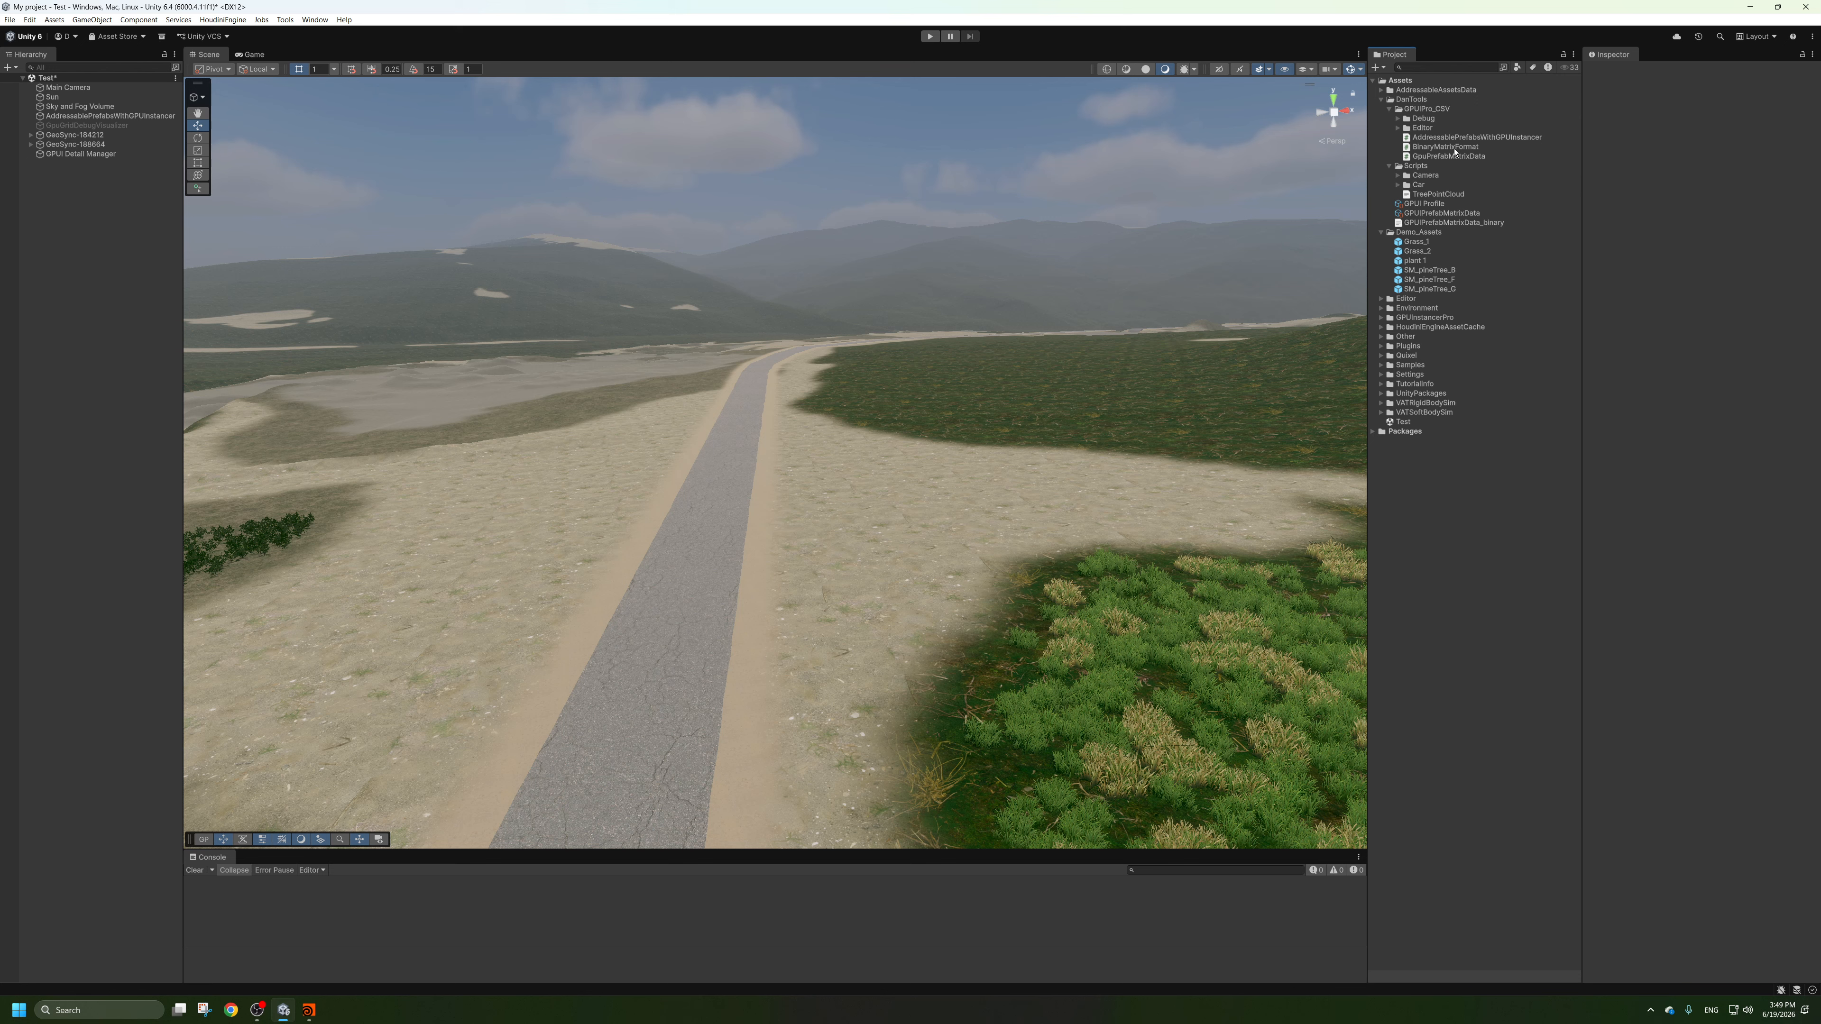
Assign TreePointCloud as the Element 0 CSV source file of the GPUIPrefabMatrixData asset.
{"action": "left_click", "coordinate": [1389, 111]}
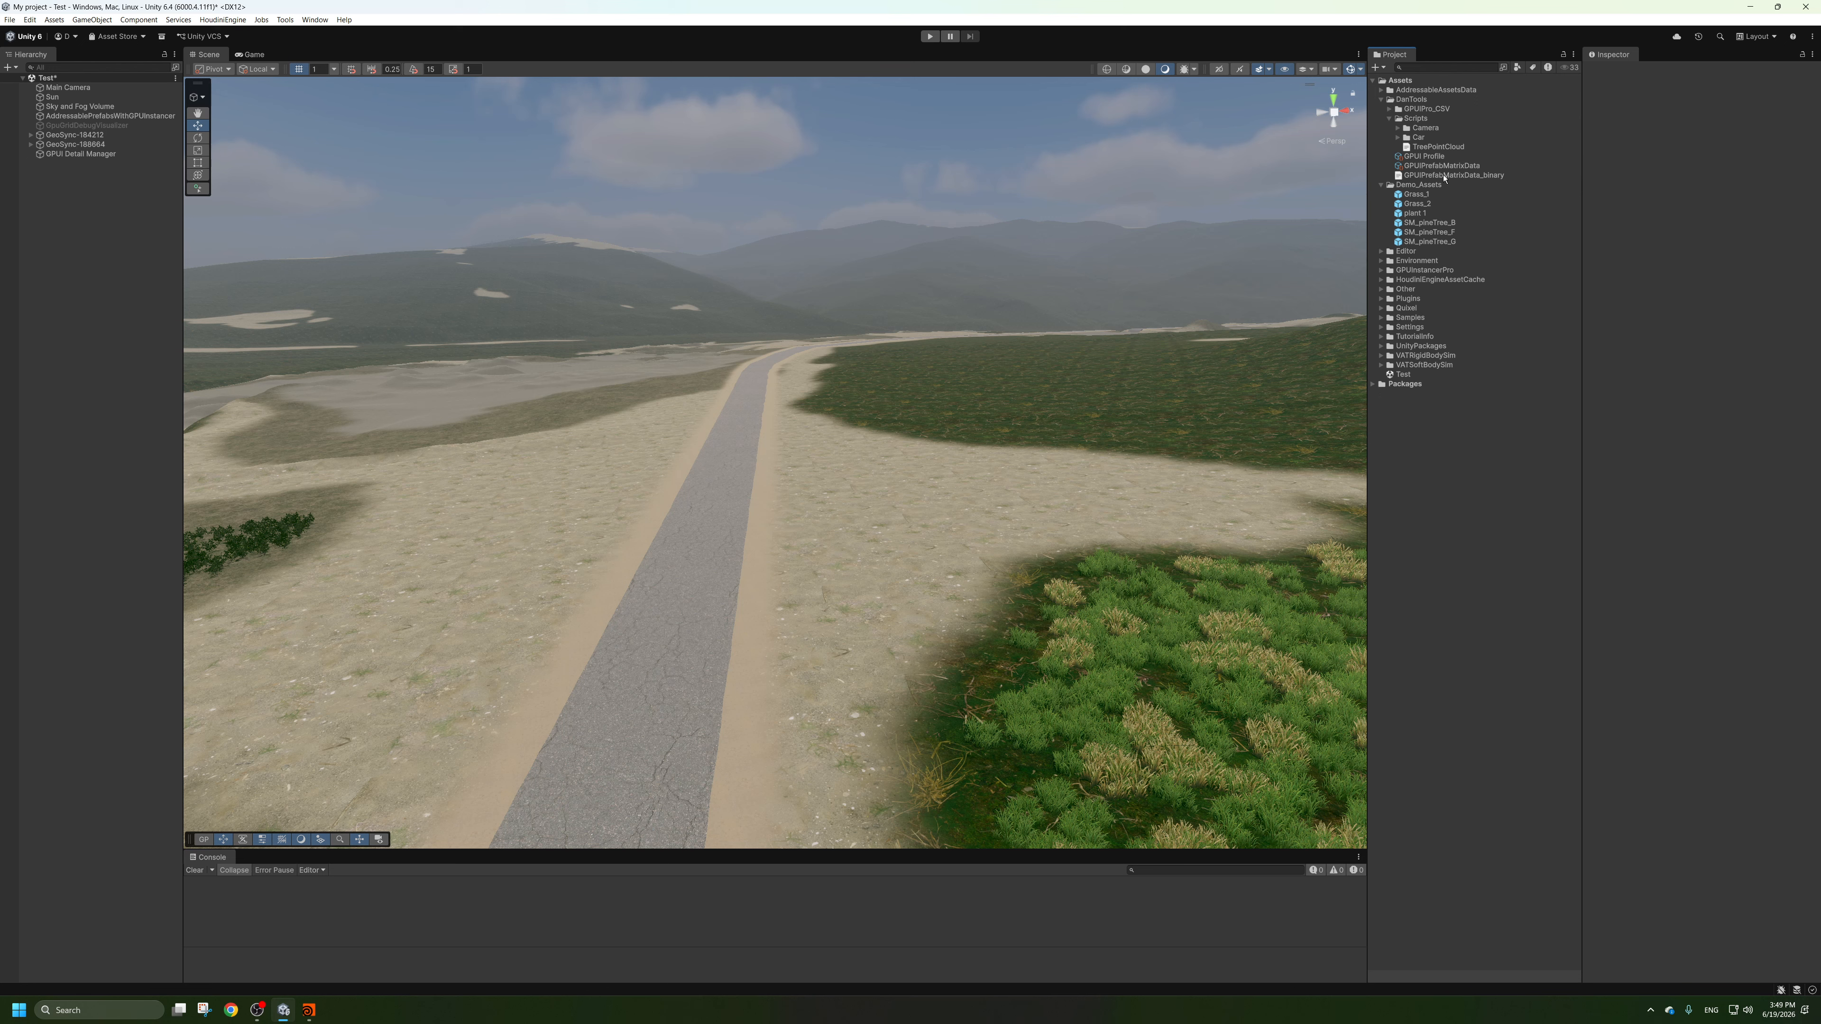
{"action": "left_click", "coordinate": [1459, 167]}
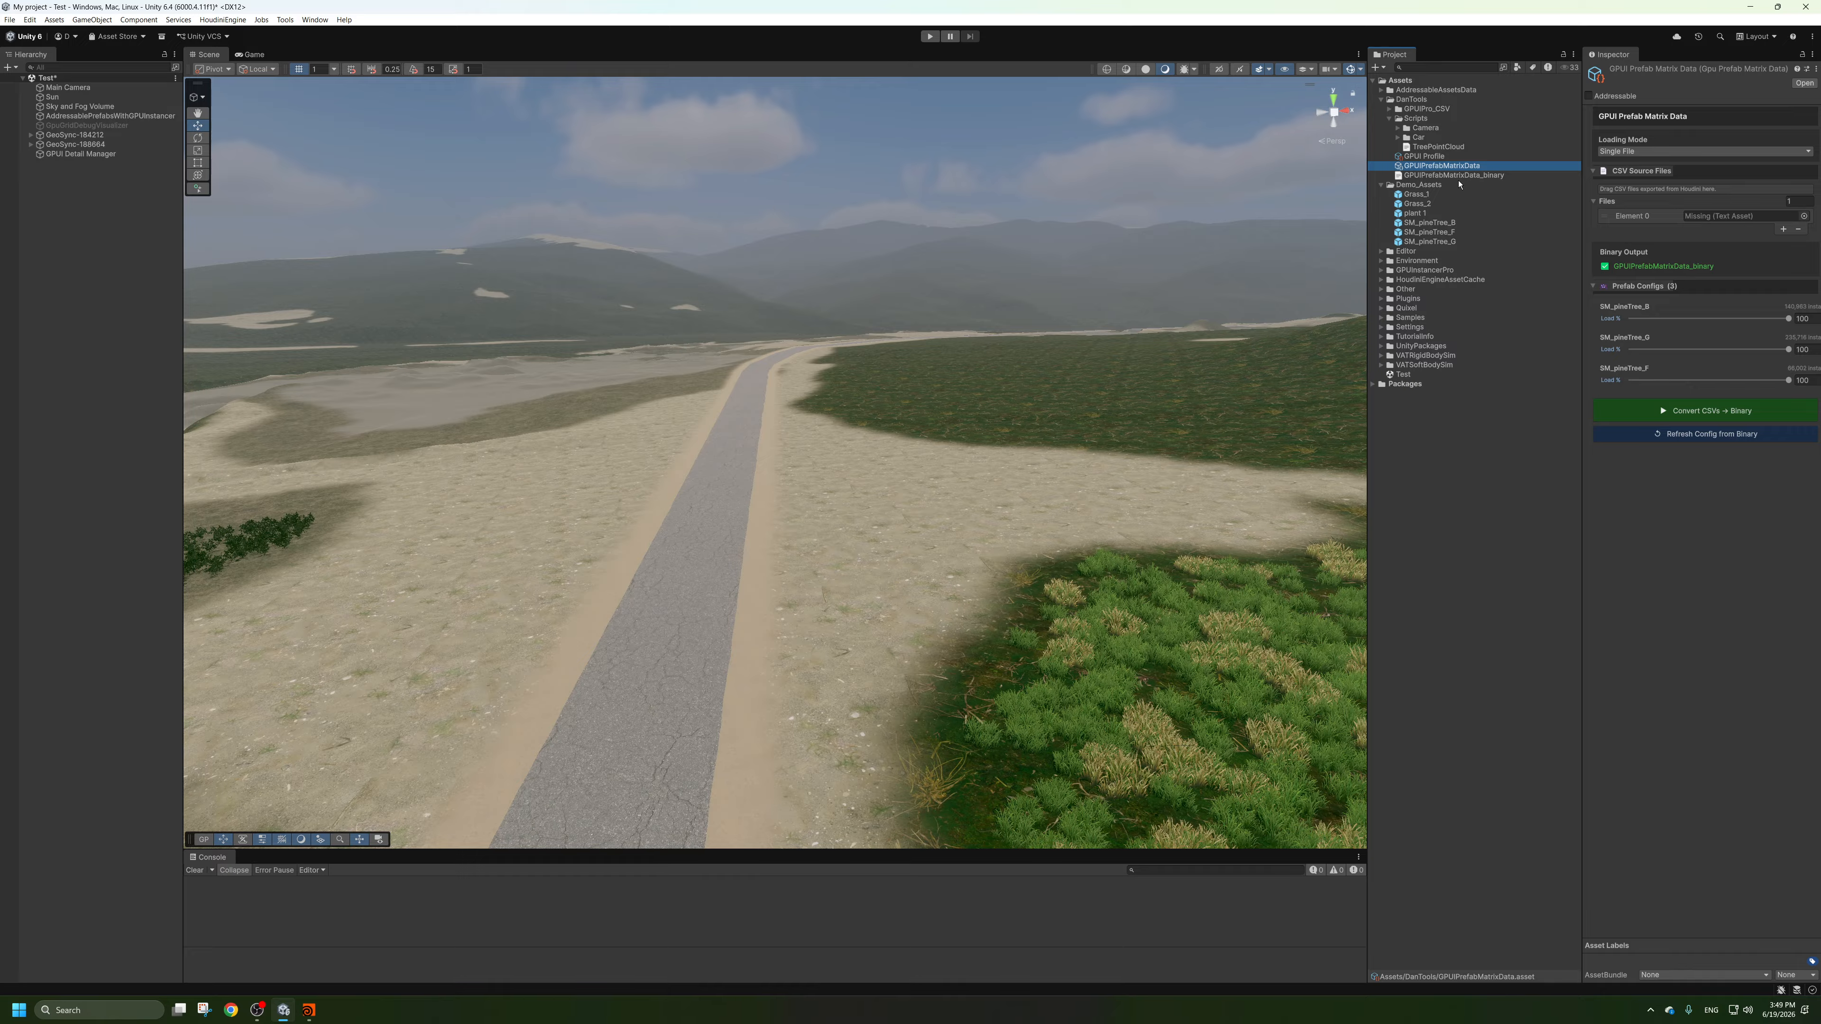
{"action": "left_click_drag", "start_coordinate": [1434, 154], "coordinate": [1720, 215]}
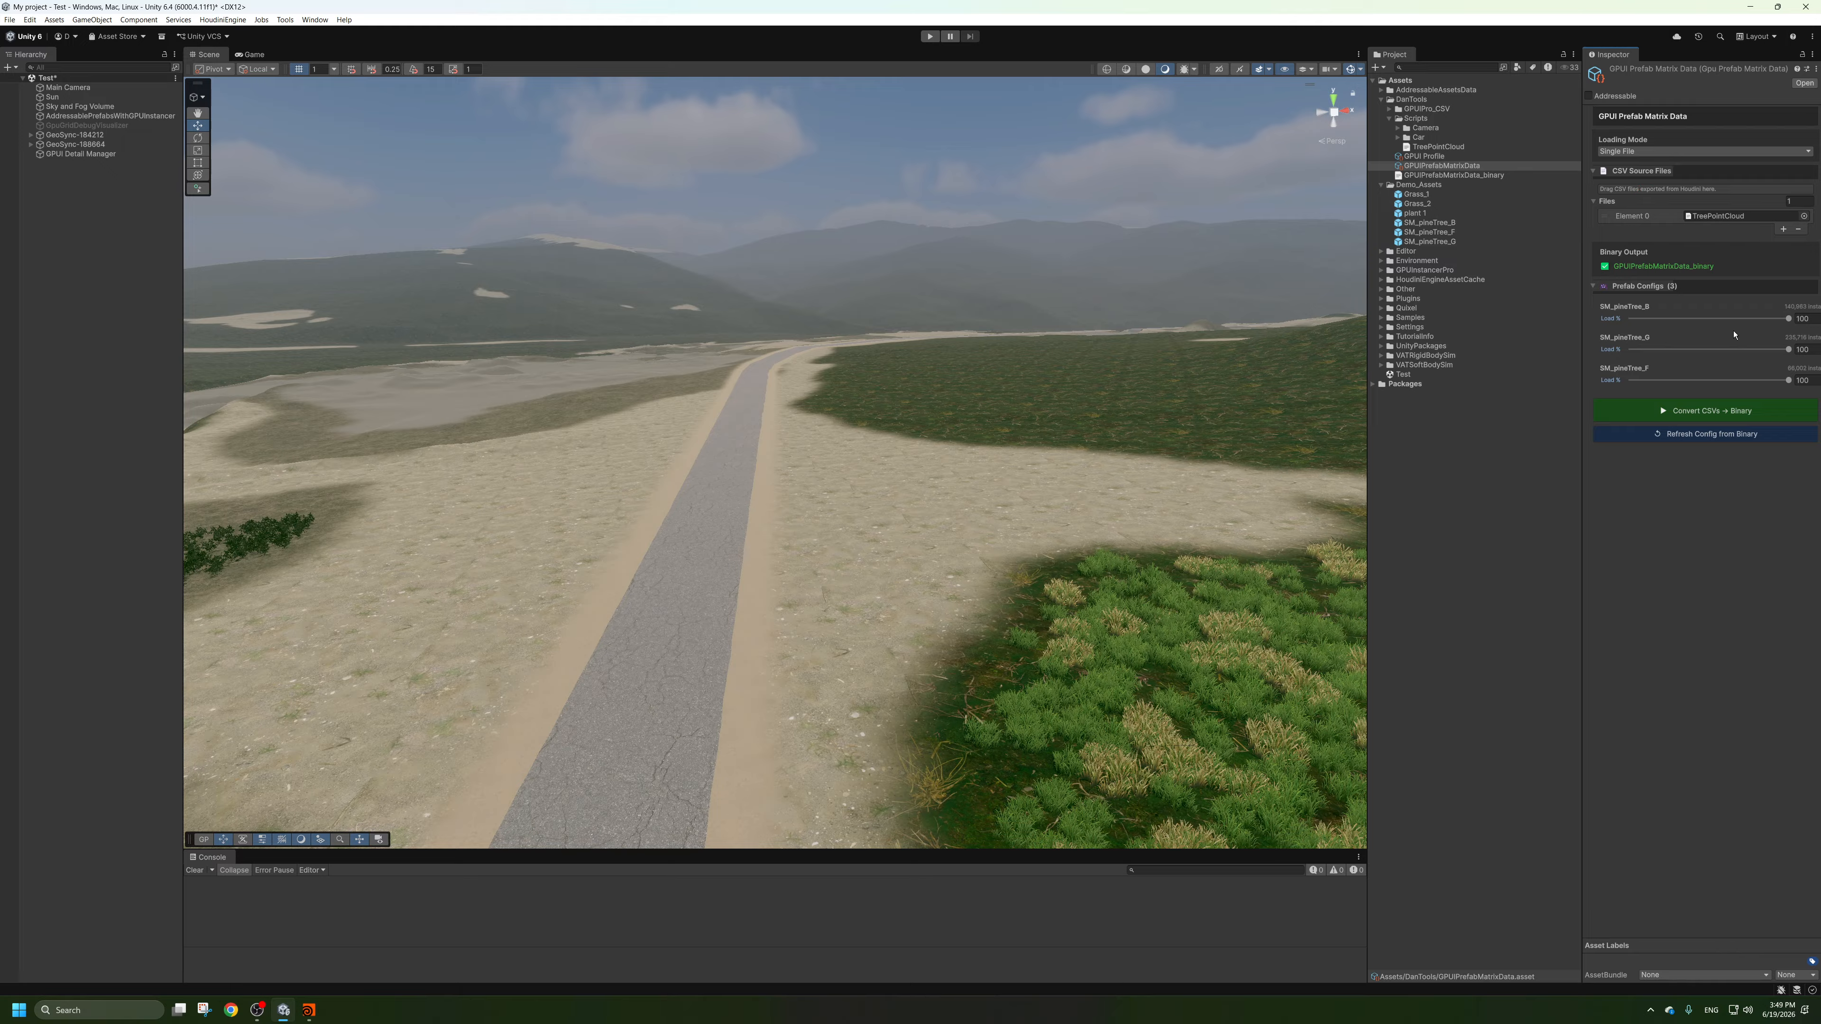
Keep the Single File loading mode and convert the matrix data's CSV source to binary.
{"action": "left_click", "coordinate": [1649, 153]}
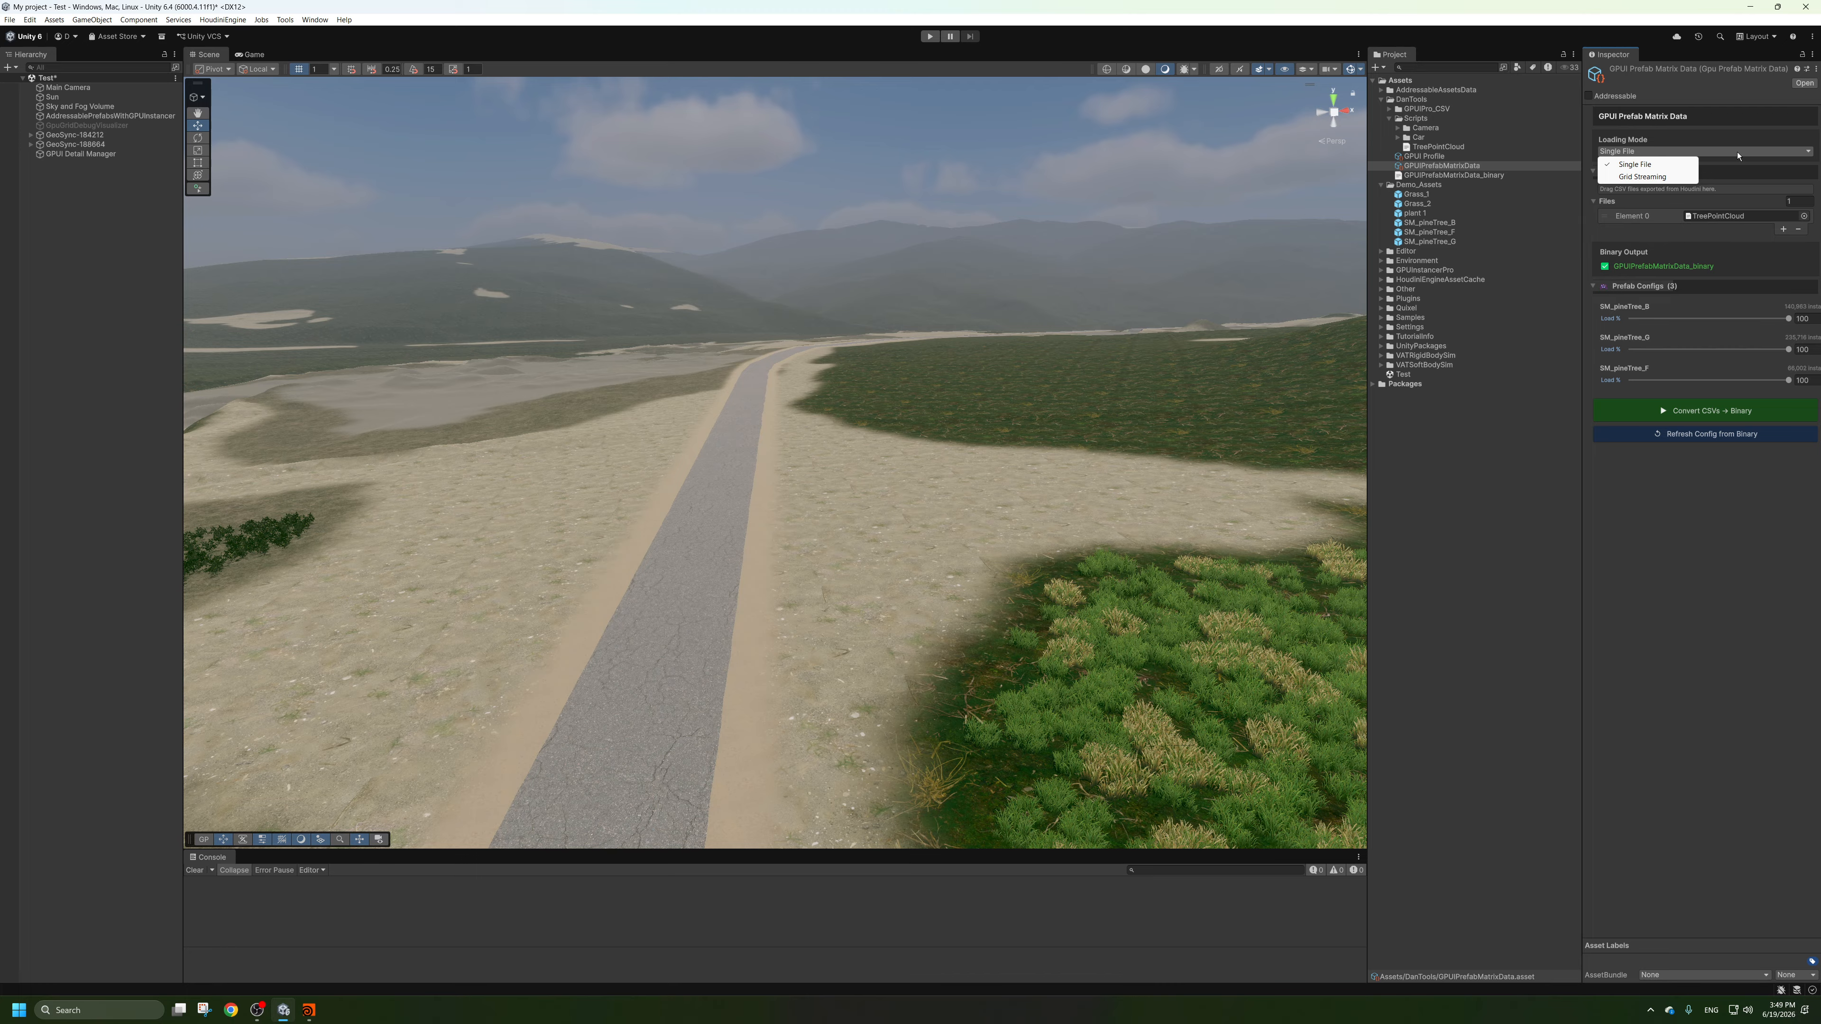
{"action": "left_click", "coordinate": [1695, 413]}
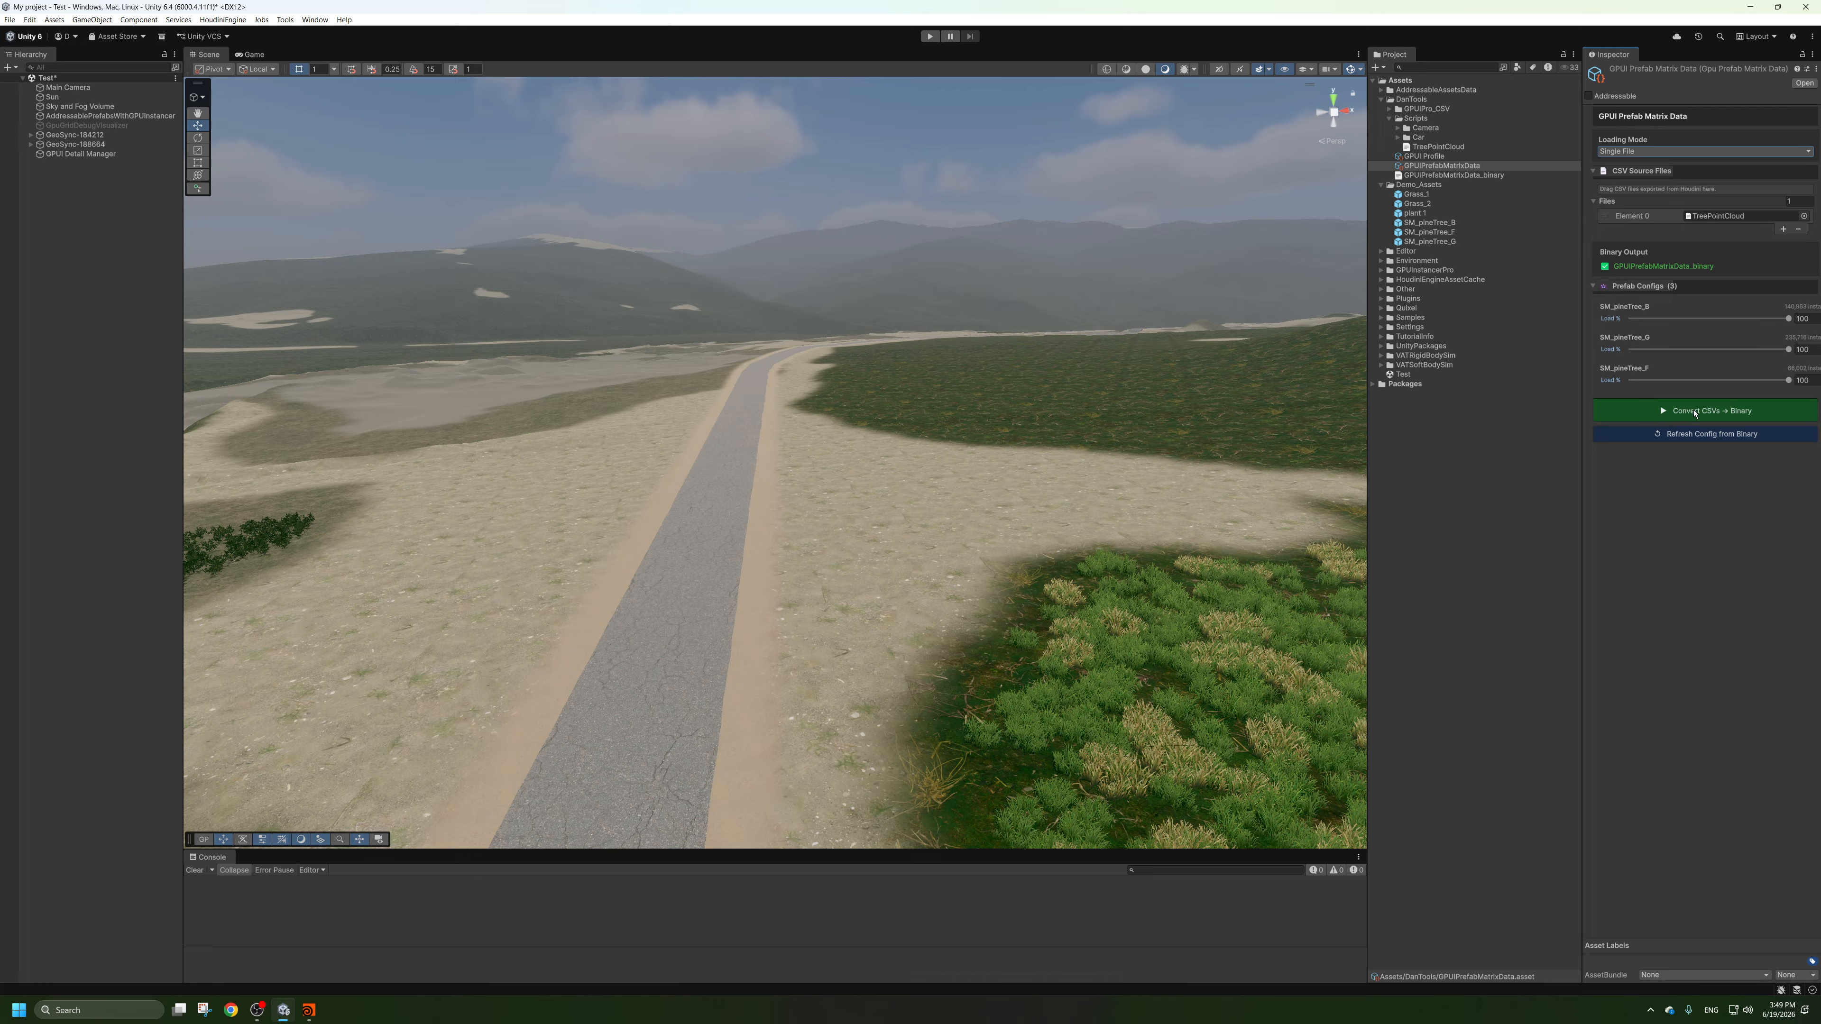
{"action": "left_click", "coordinate": [1695, 413]}
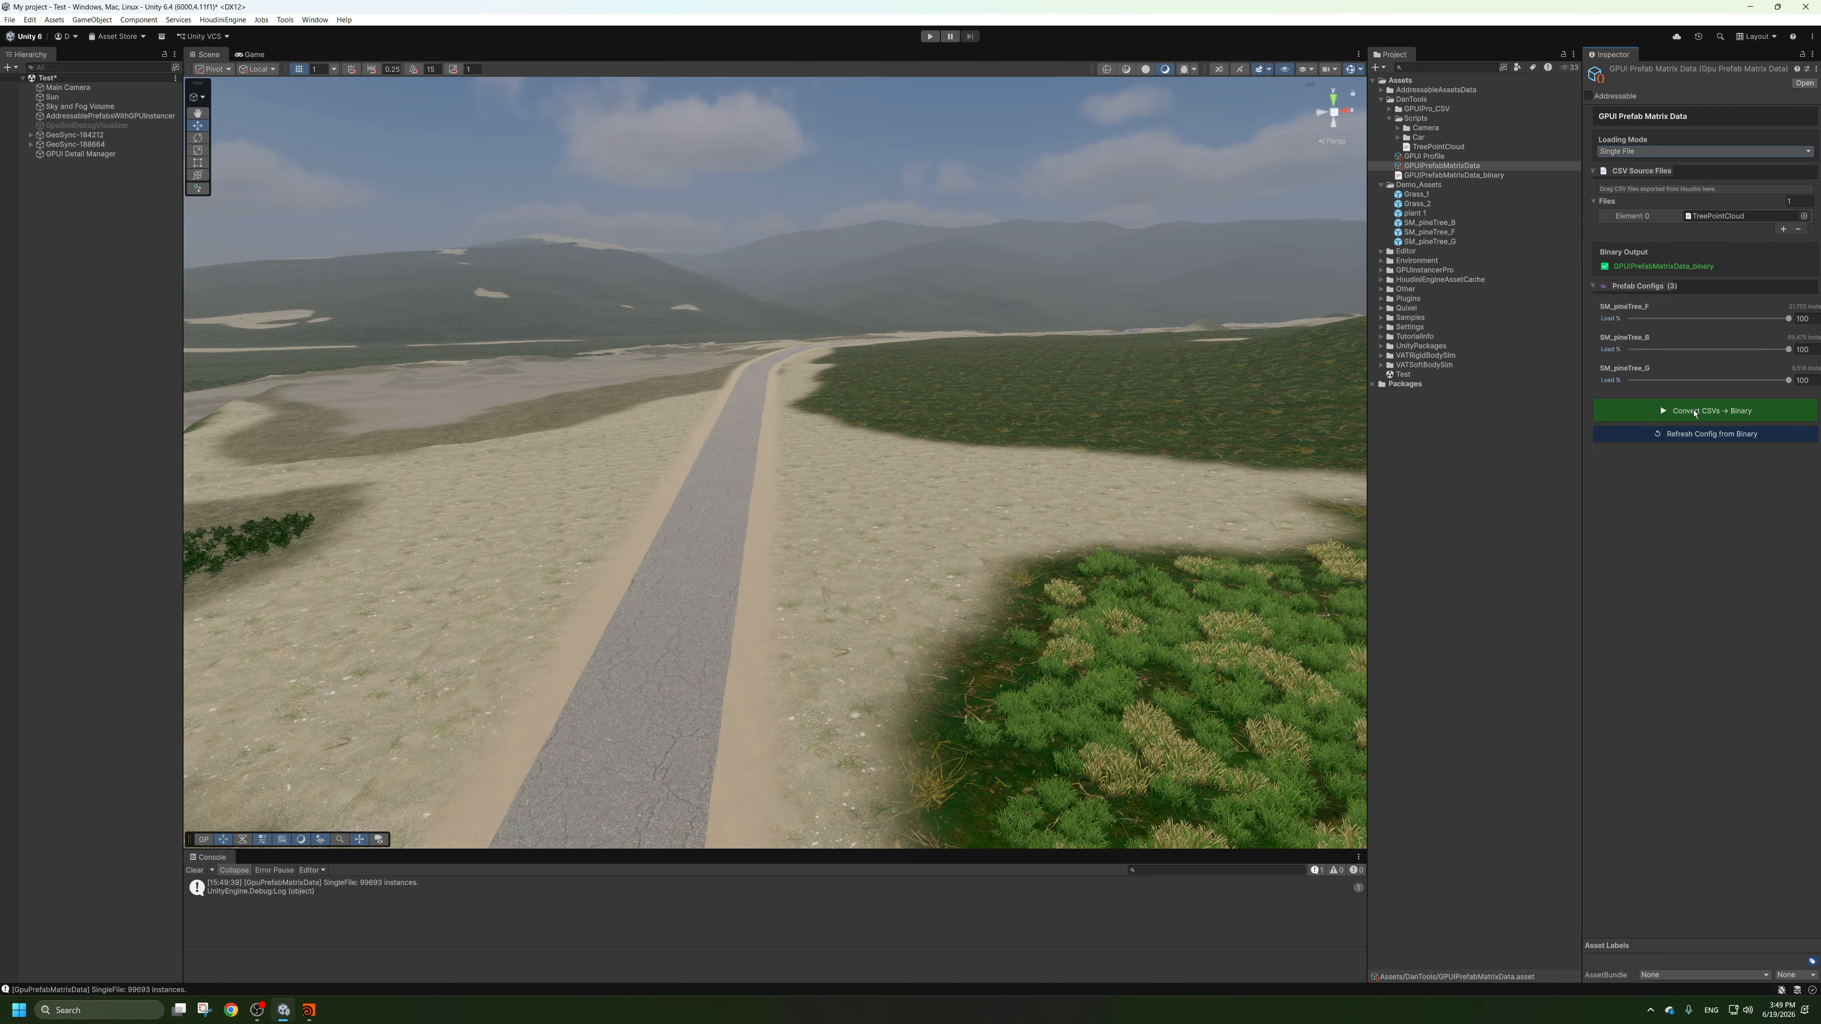
{"action": "left_click", "coordinate": [128, 235]}
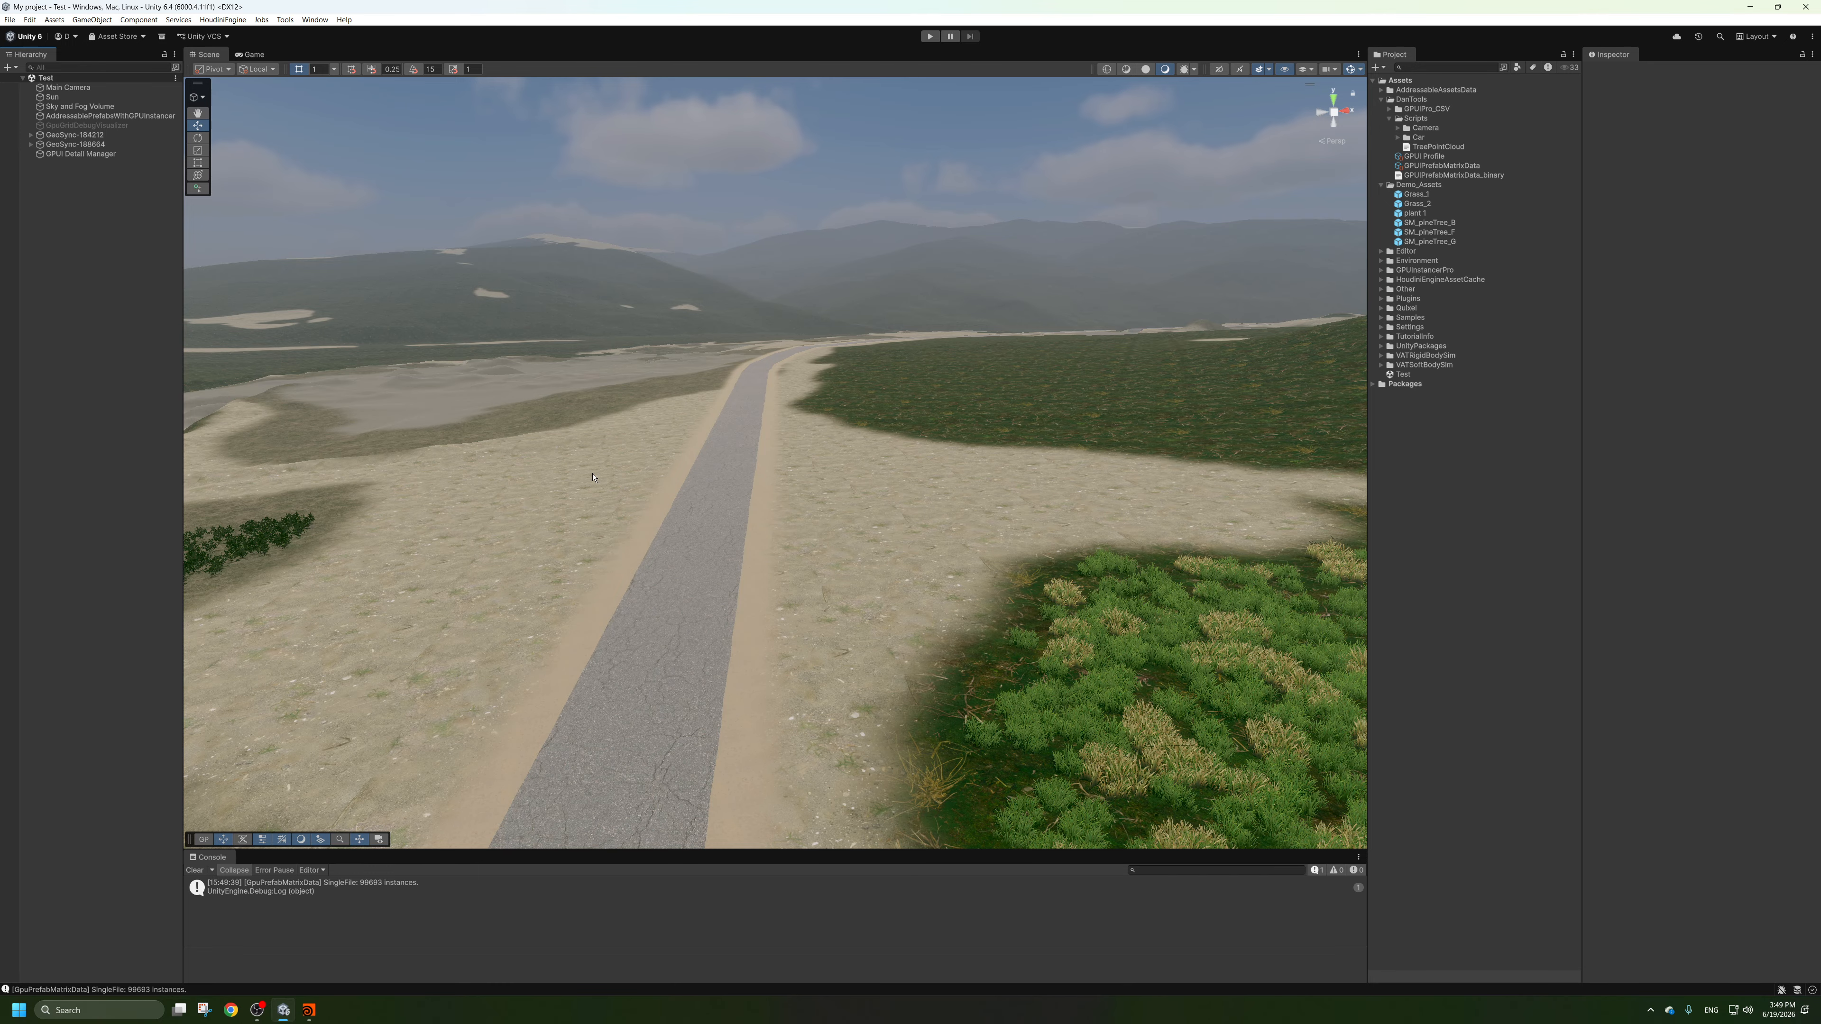
Align the Main Camera with a scene view looking down the road and save the scene.
{"action": "scroll", "coordinate": [592, 478], "scroll_direction": "down", "scroll_amount": 5}
{"action": "middle_click_drag", "start_coordinate": [592, 477], "coordinate": [645, 363]}
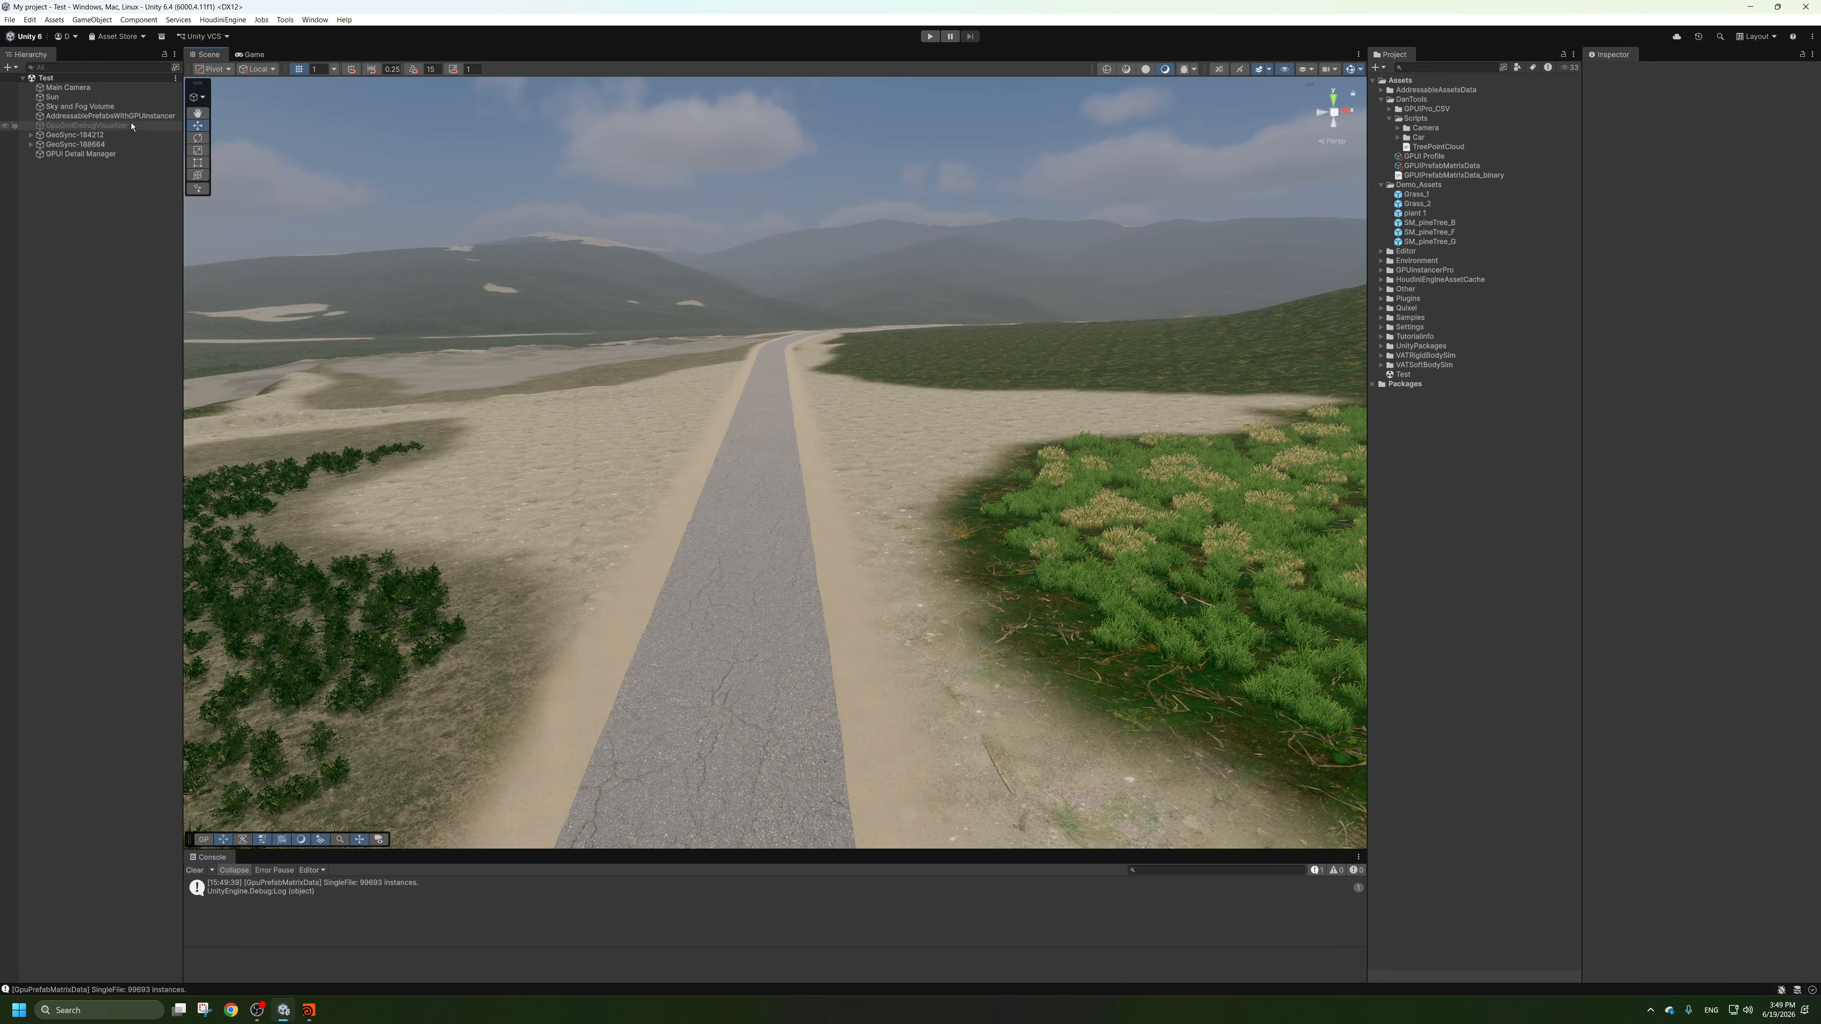
{"action": "left_click", "coordinate": [69, 87]}
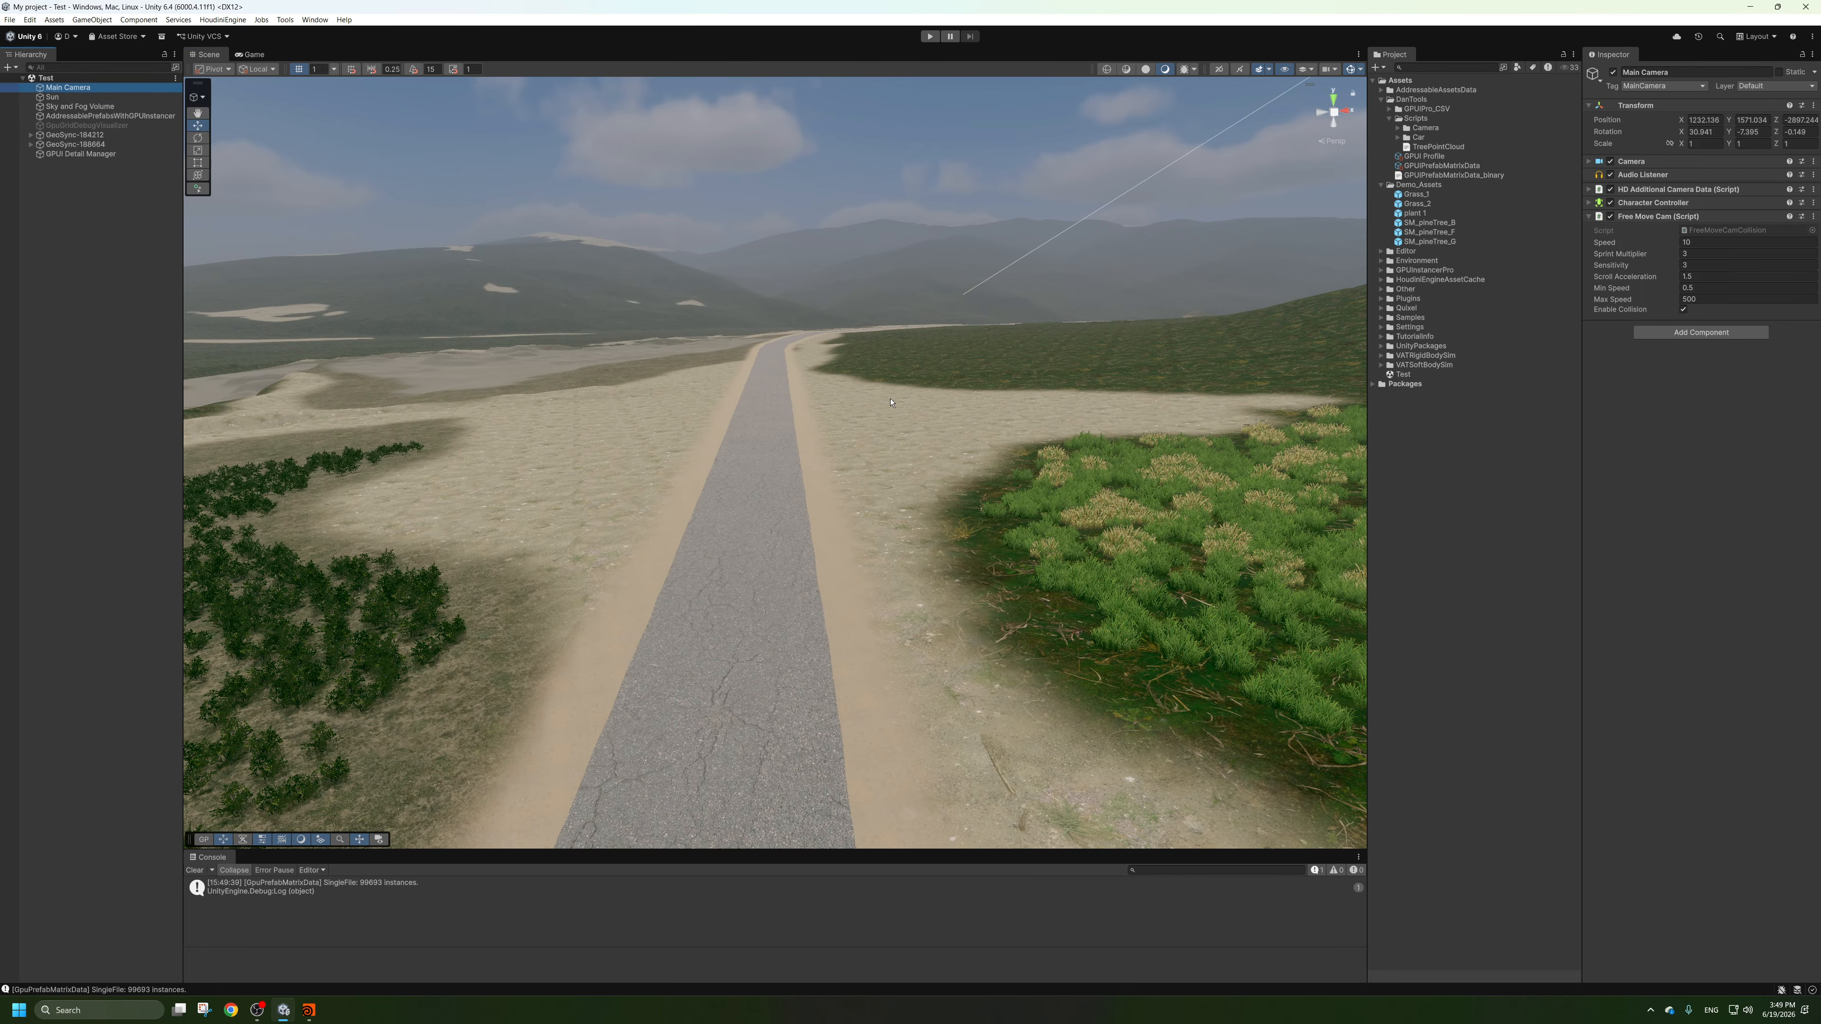
{"action": "key", "text": "ctrl+shift+f"}
{"action": "left_click", "coordinate": [97, 285]}
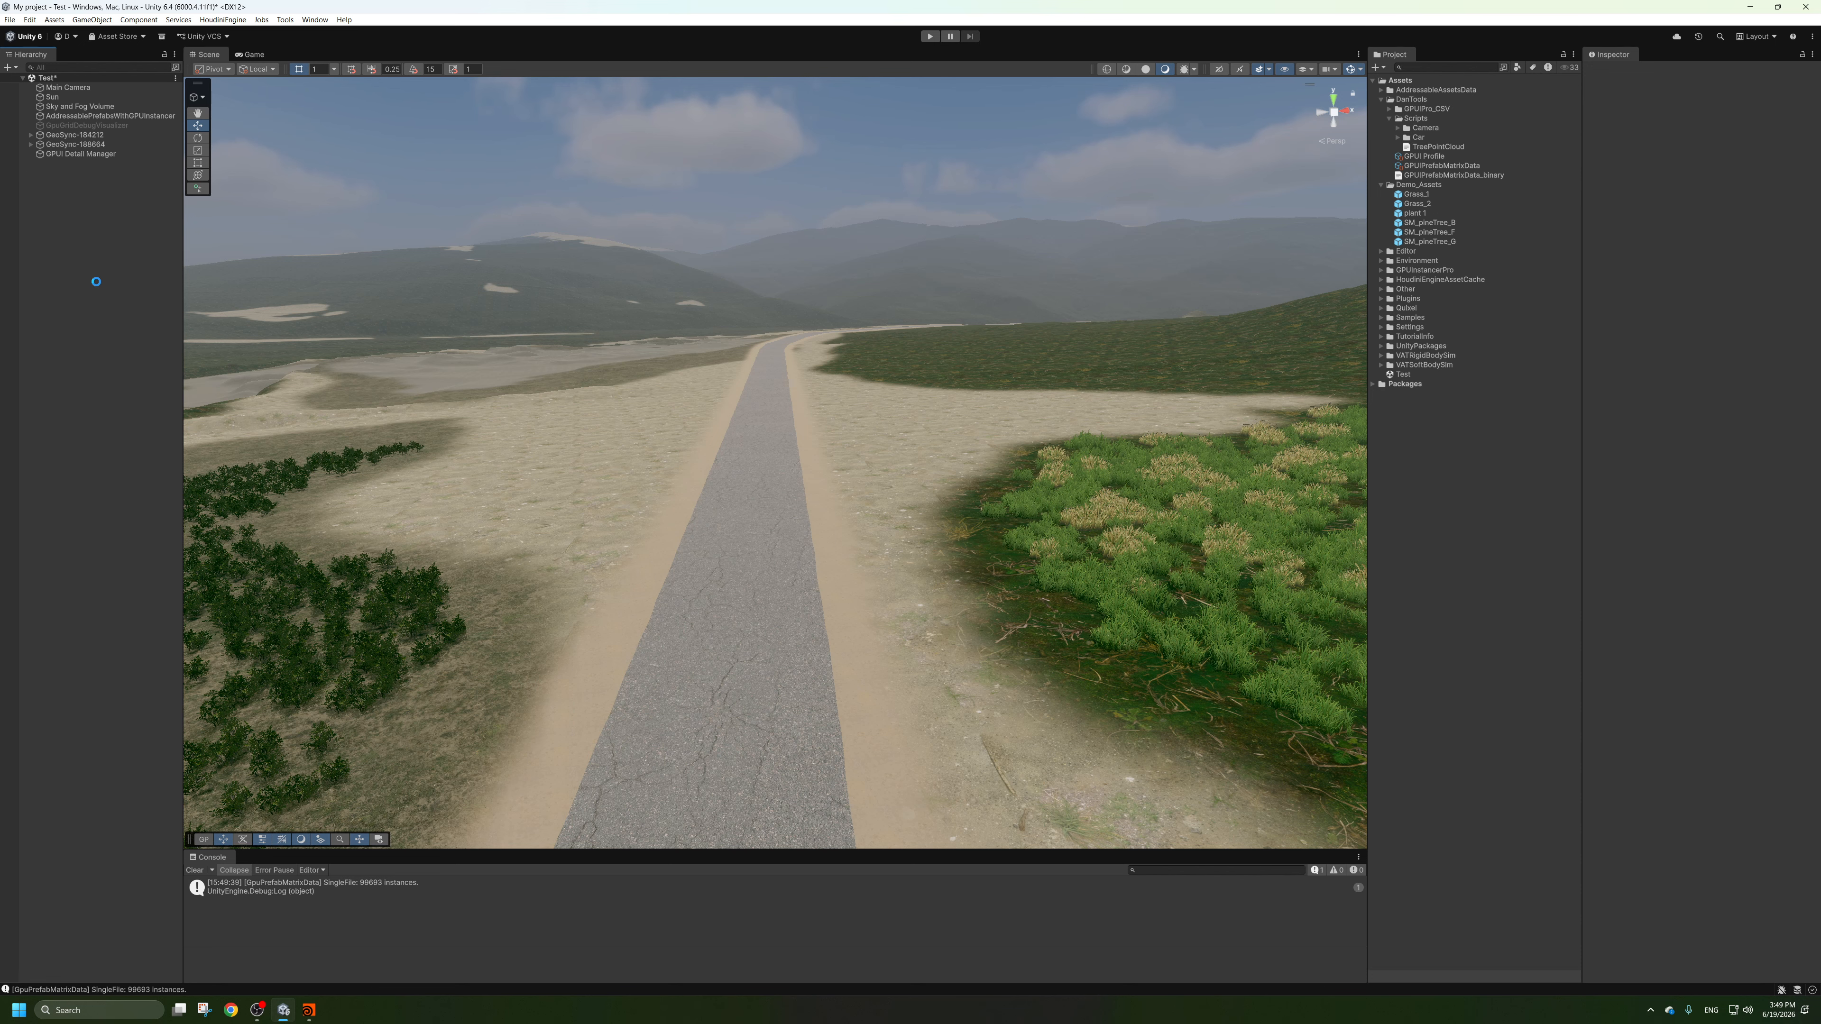
{"action": "key", "text": "ctrl+s"}
Run the scene and travel along the road to examine the instanced trees and vegetation.
{"action": "left_click", "coordinate": [929, 36]}
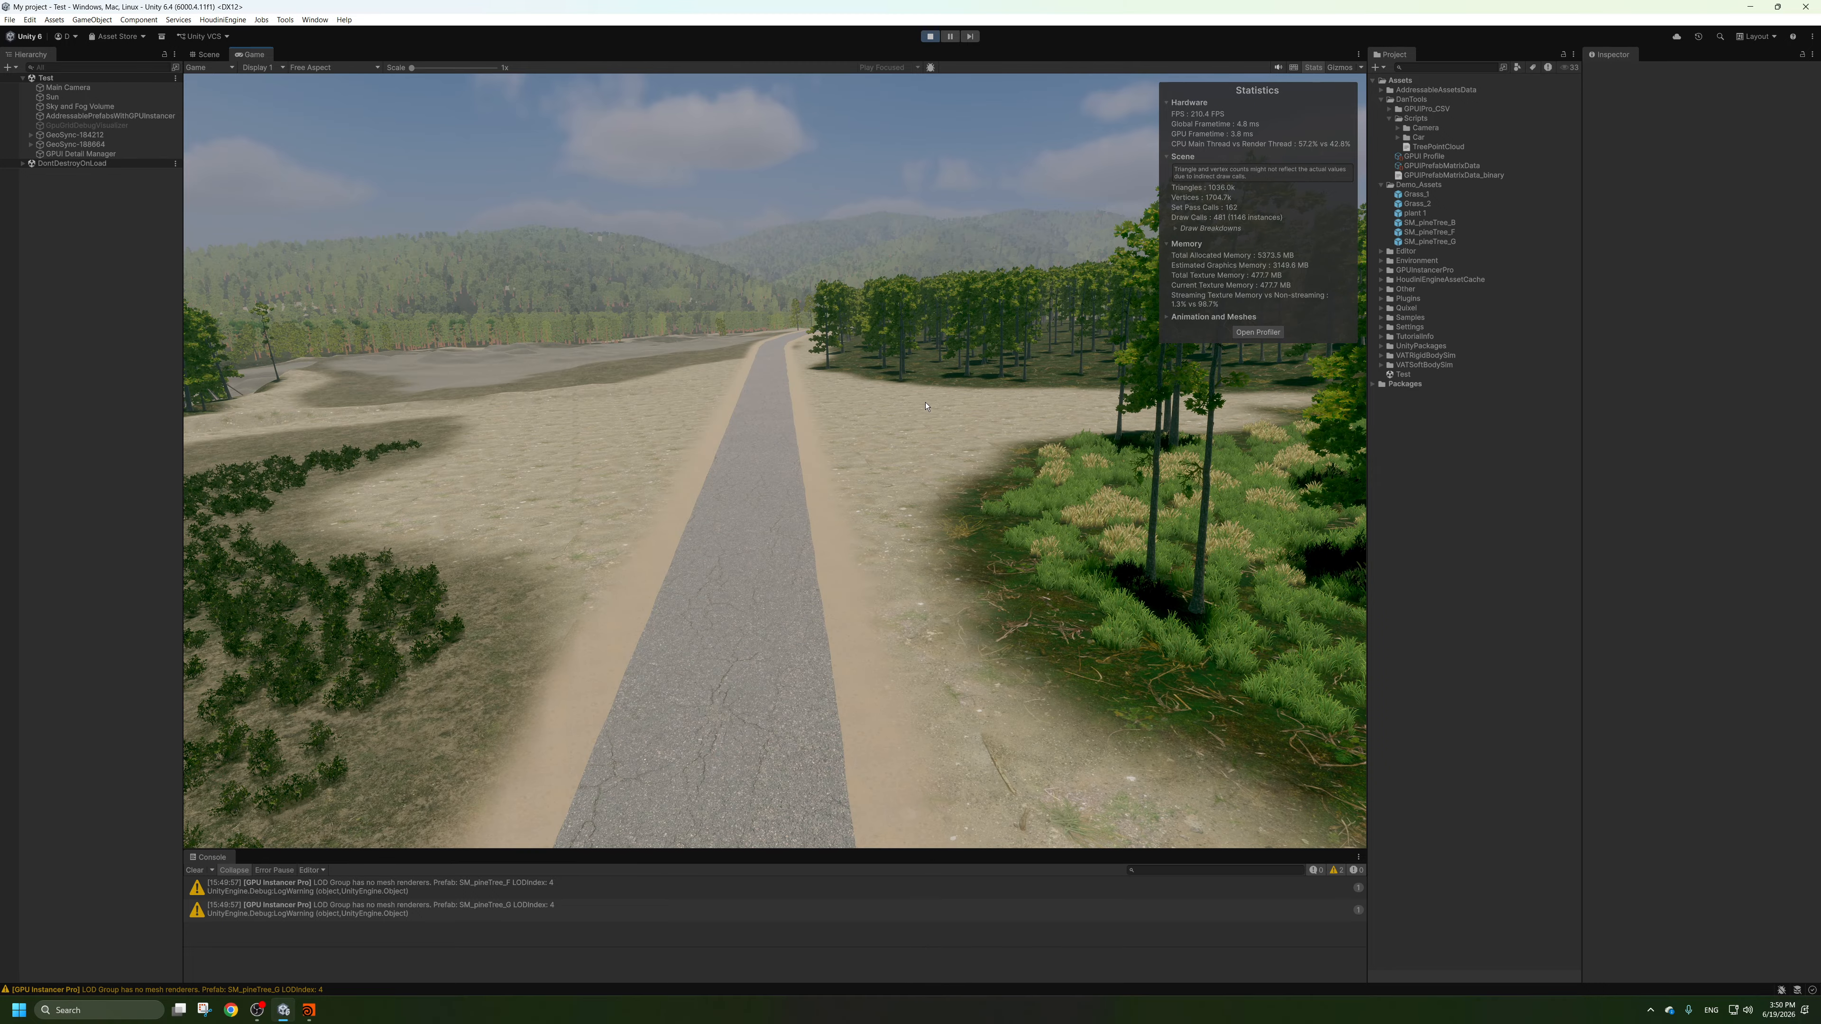
{"action": "key", "text": "w"}
{"action": "right_click_drag", "start_coordinate": [928, 404], "coordinate": [616, 449]}
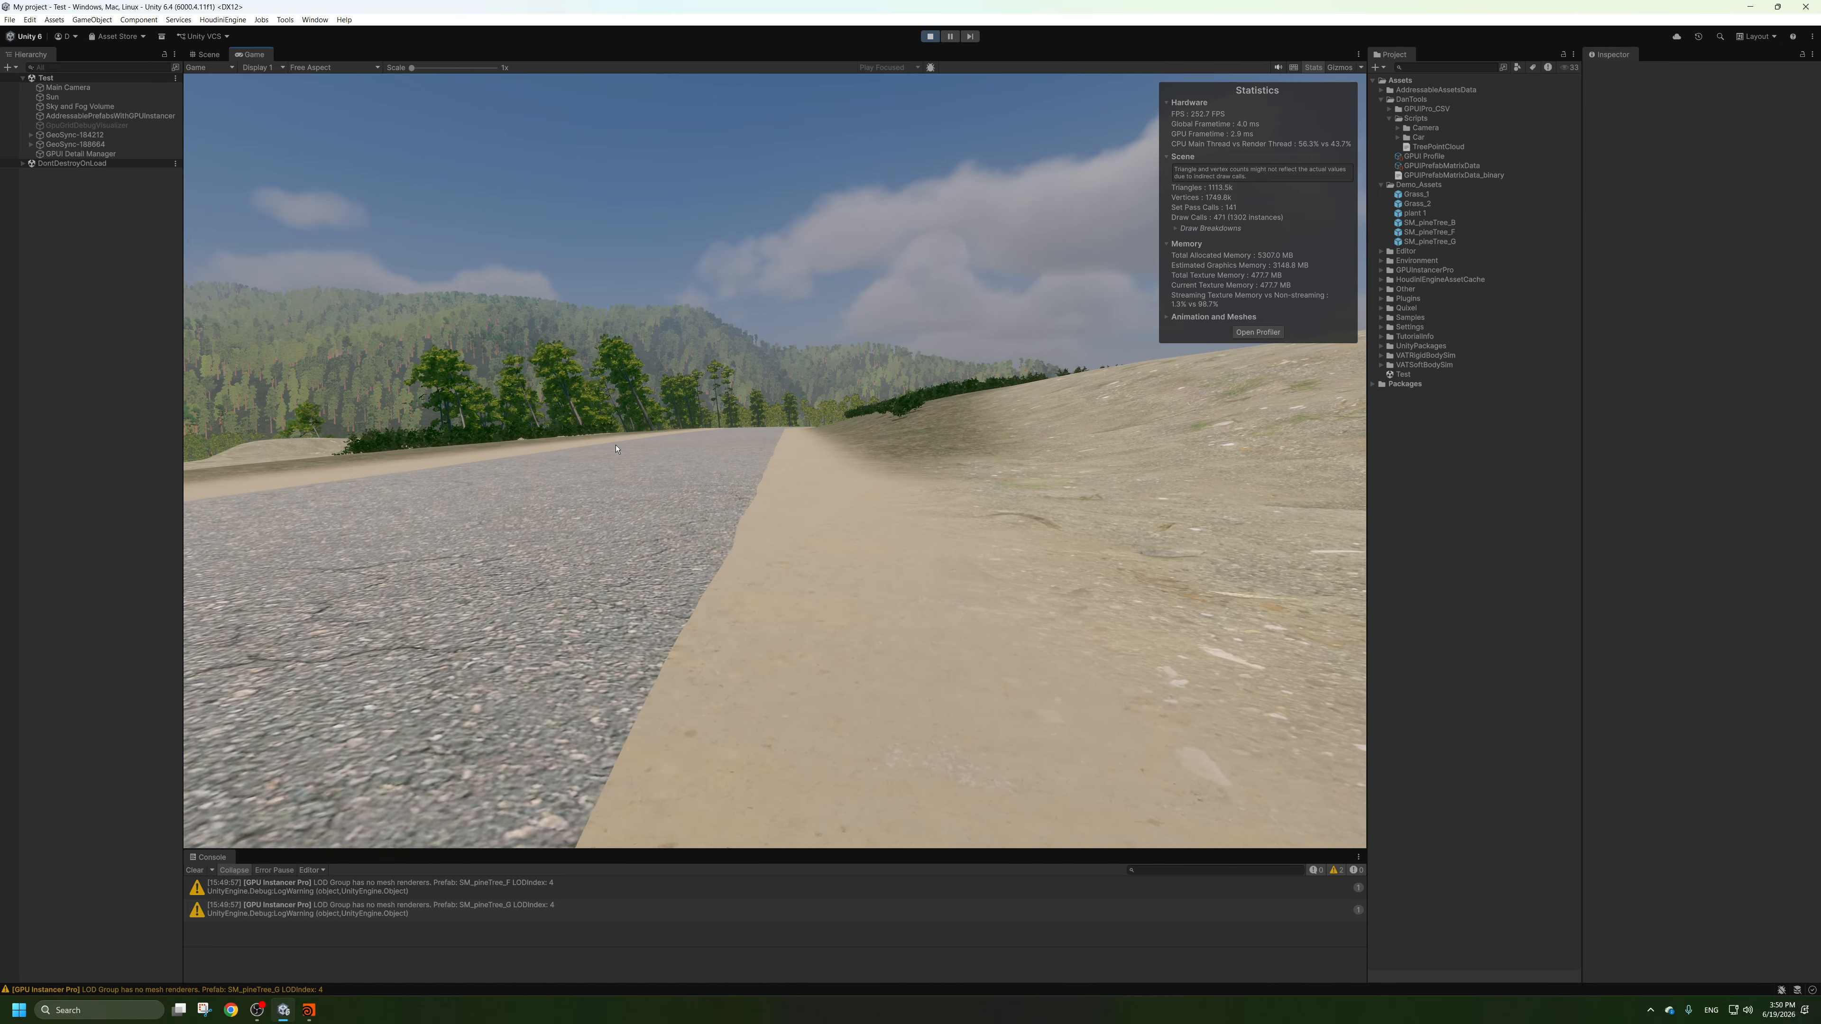
{"action": "right_click_drag", "start_coordinate": [615, 449], "coordinate": [771, 437]}
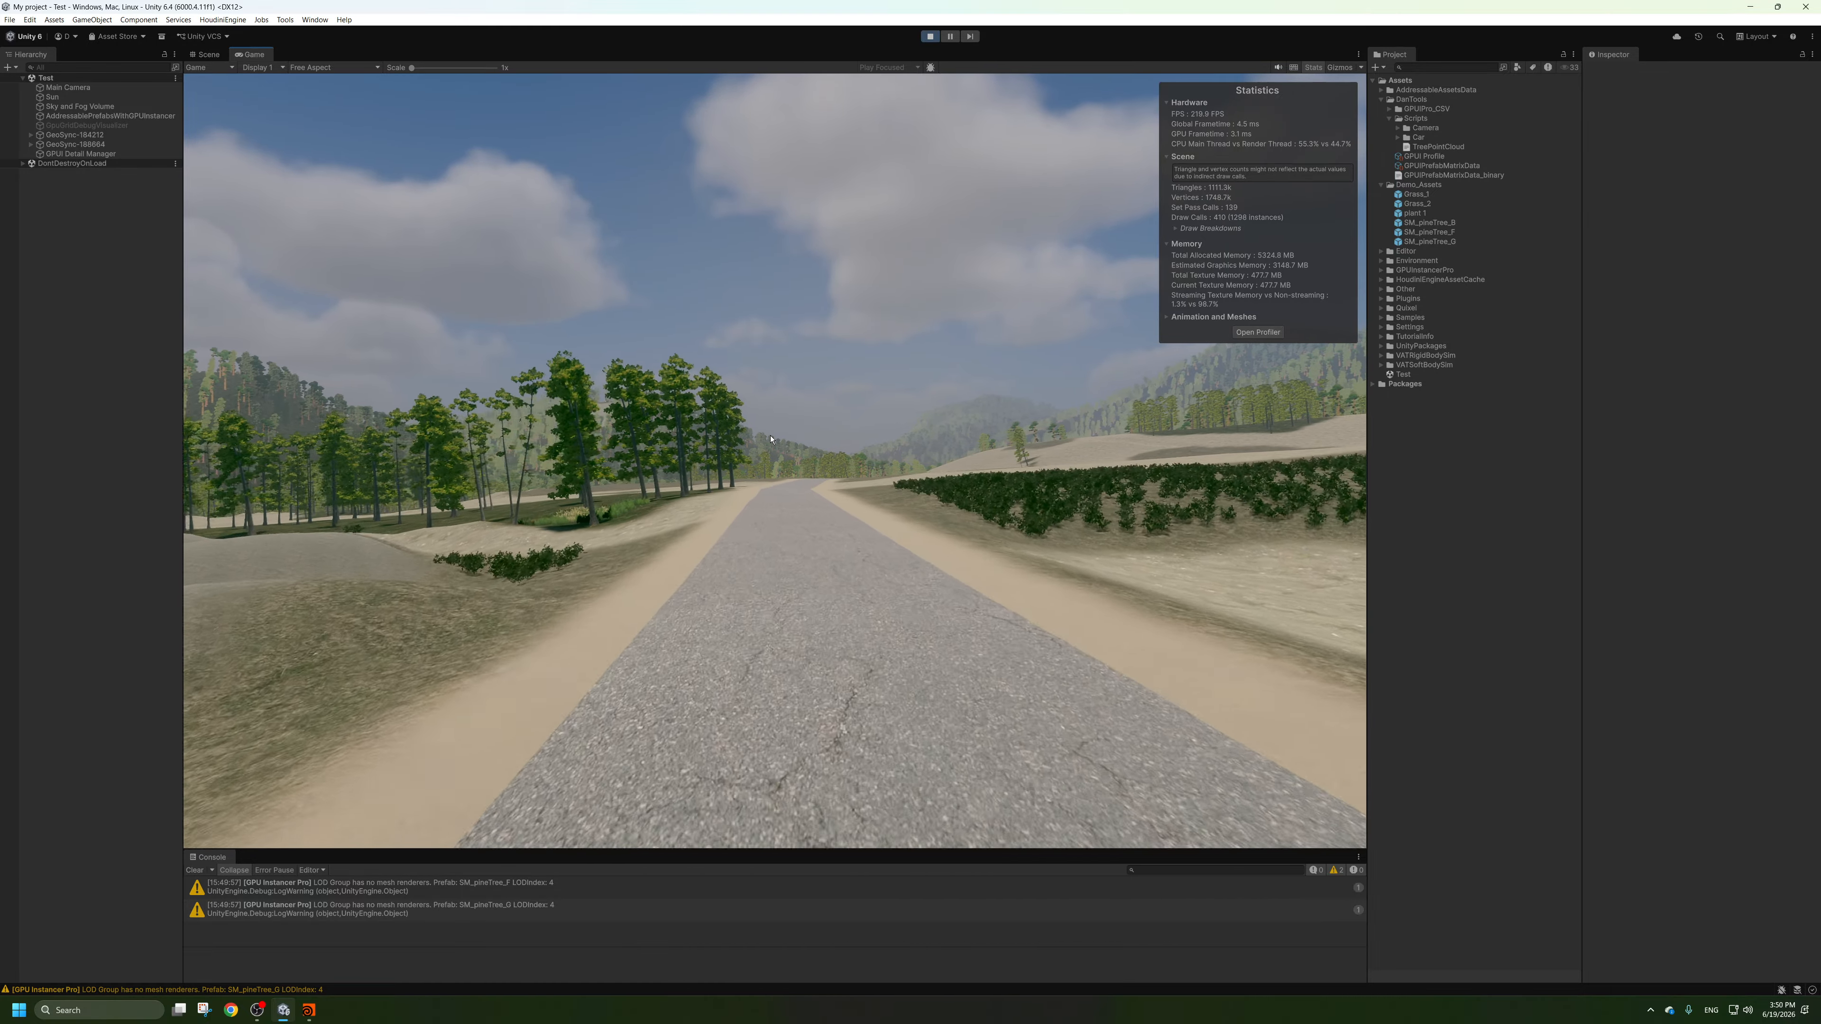
{"action": "key", "text": "w"}
{"action": "right_click_drag", "start_coordinate": [771, 439], "coordinate": [780, 438]}
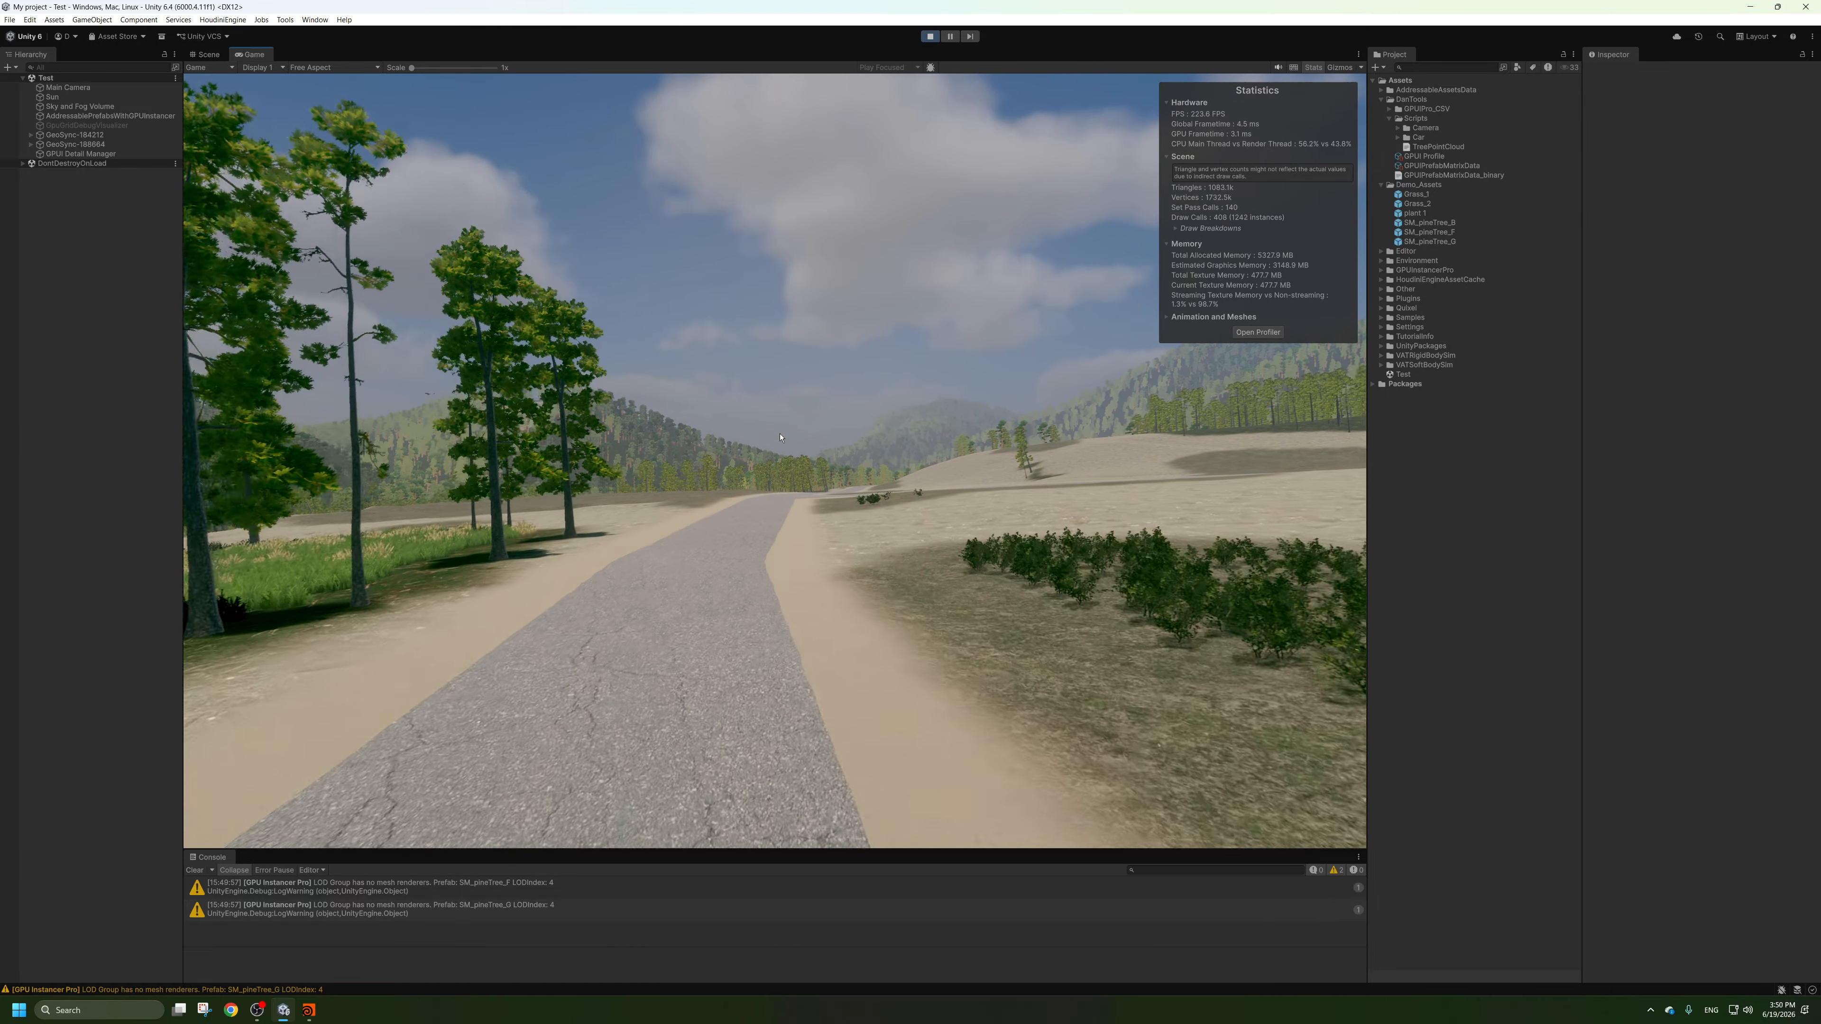
{"action": "key", "text": "w"}
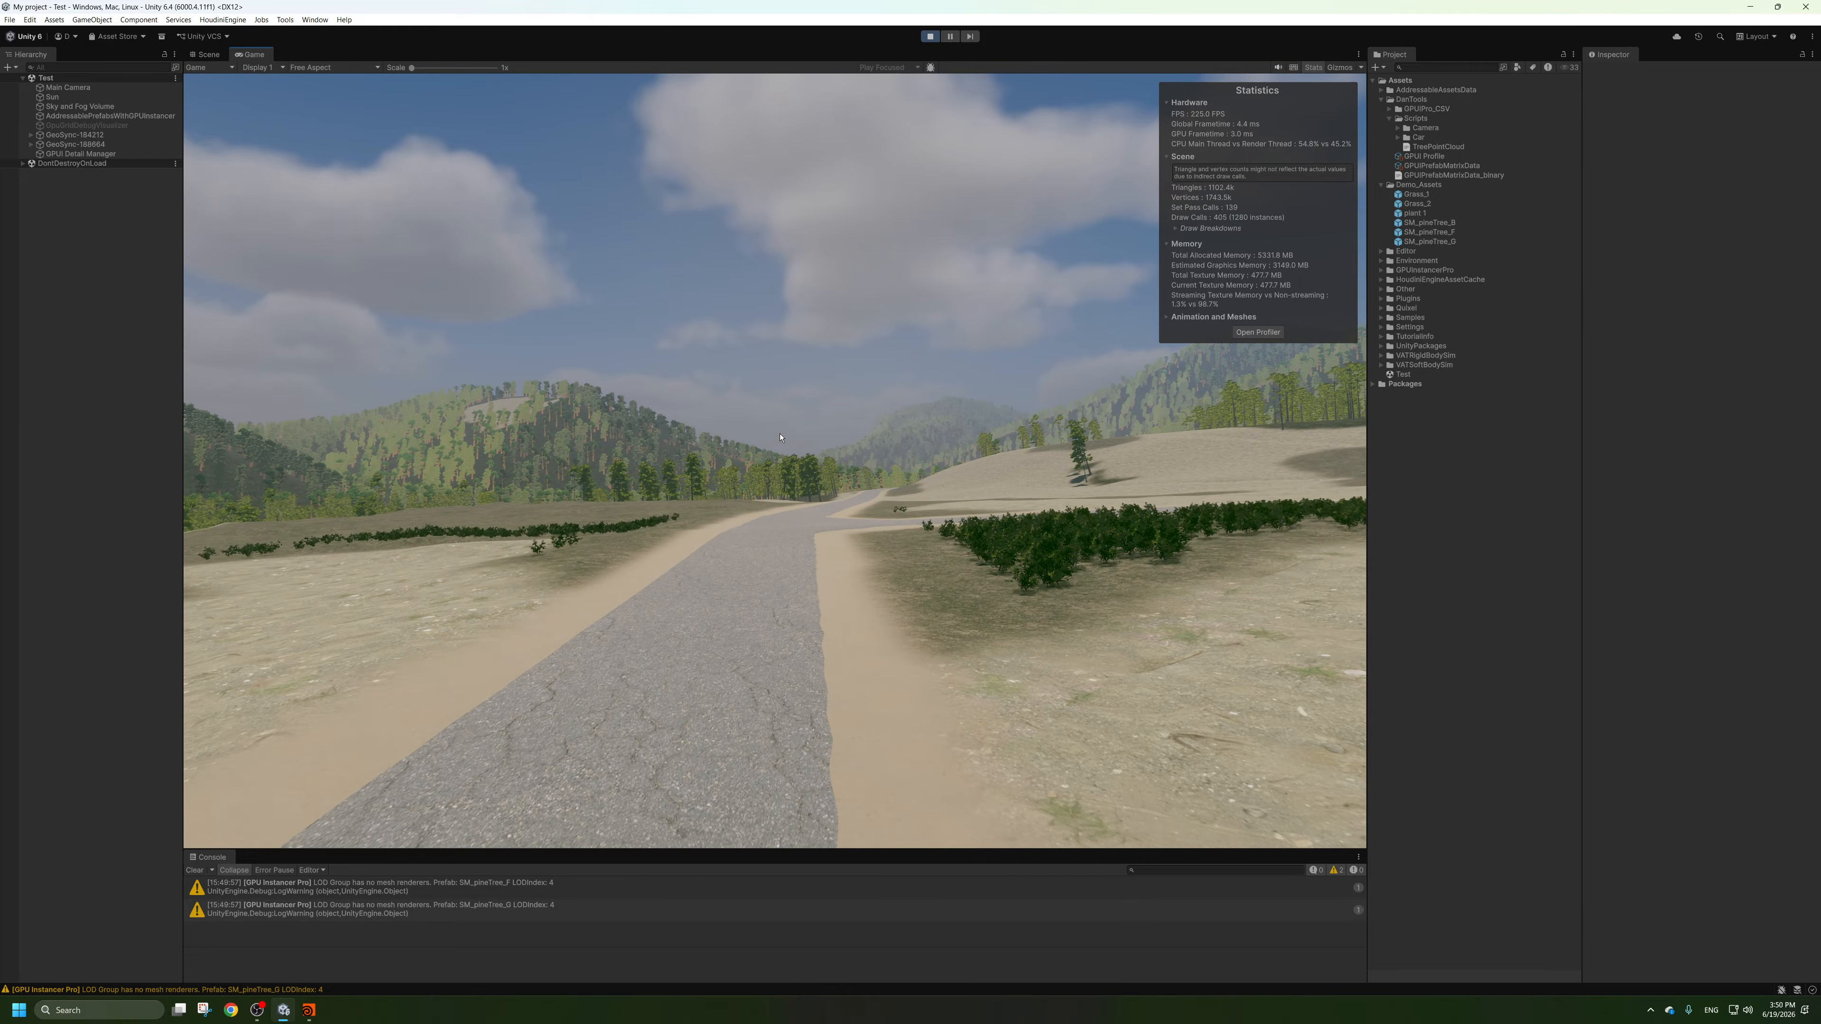
{"action": "key", "text": "w"}
{"action": "right_click_drag", "start_coordinate": [781, 438], "coordinate": [806, 446]}
{"action": "key", "text": "w"}
{"action": "key", "text": "w"}
{"action": "key", "text": "w"}
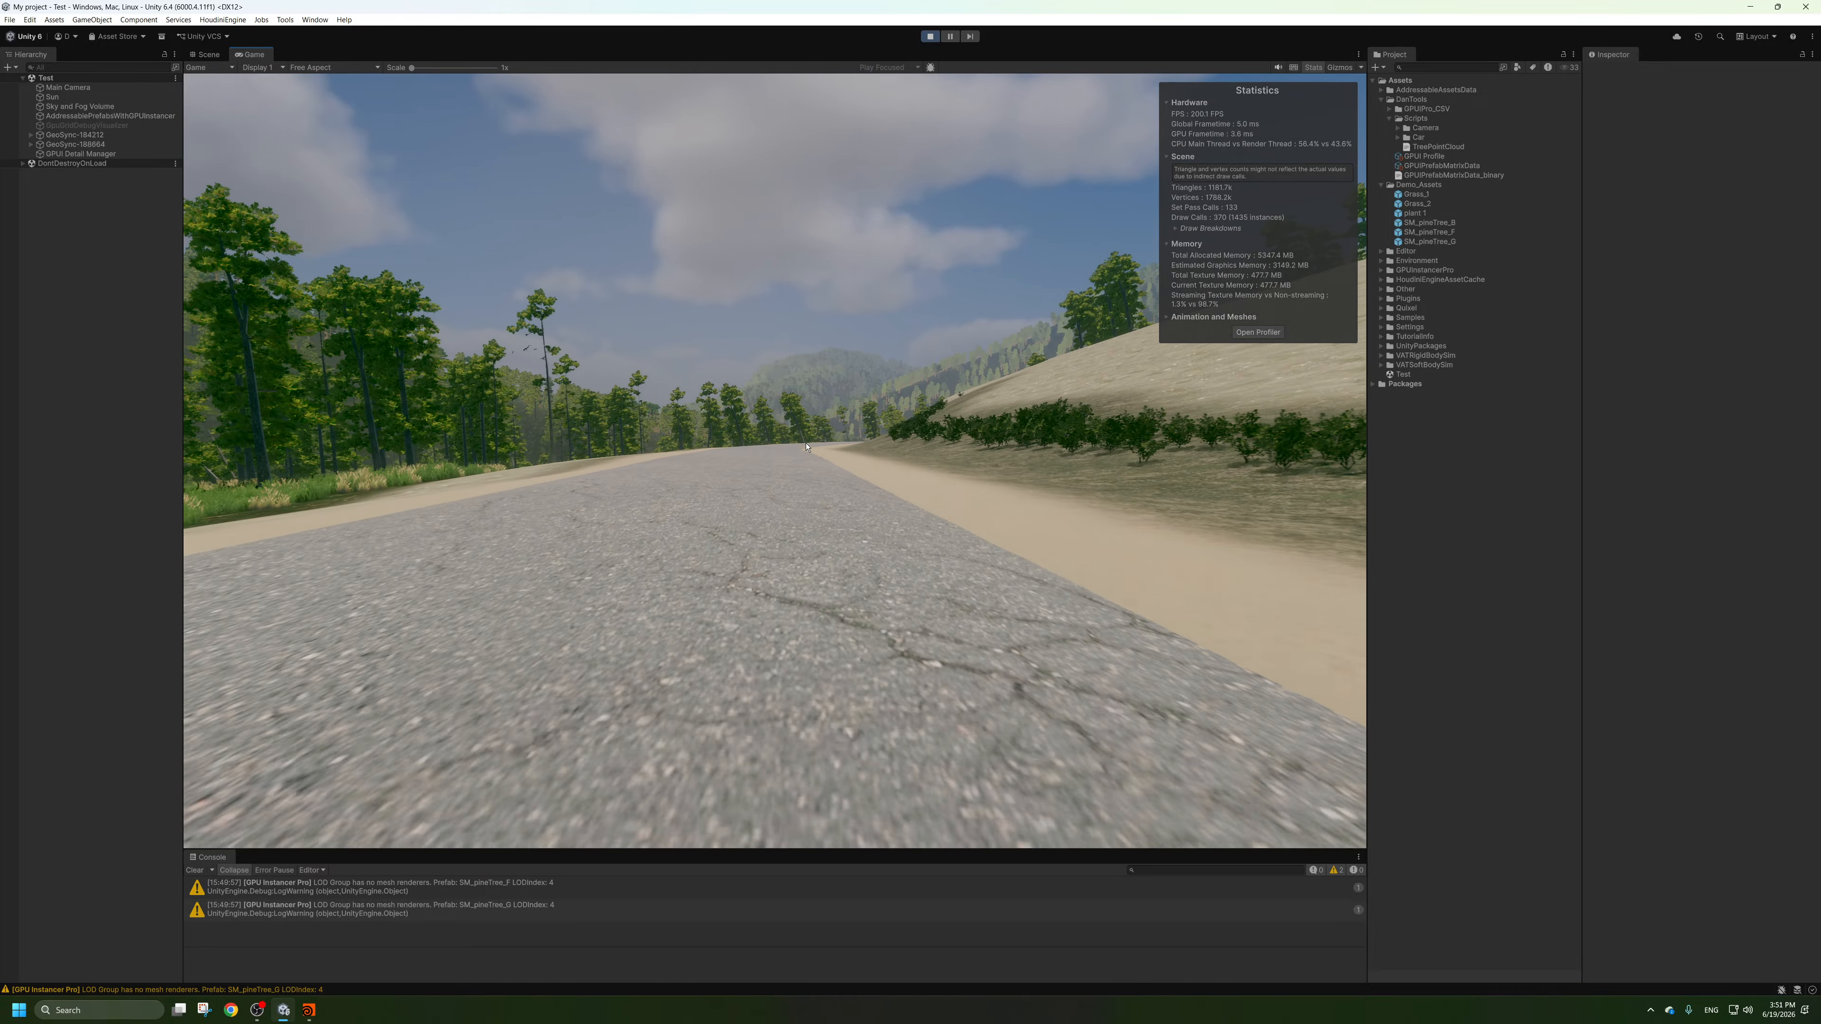
{"action": "key", "text": "w"}
Rotate the Sun light to about 171.27 on X and 771.0 on Y for low-angle lighting.
{"action": "left_click", "coordinate": [54, 99]}
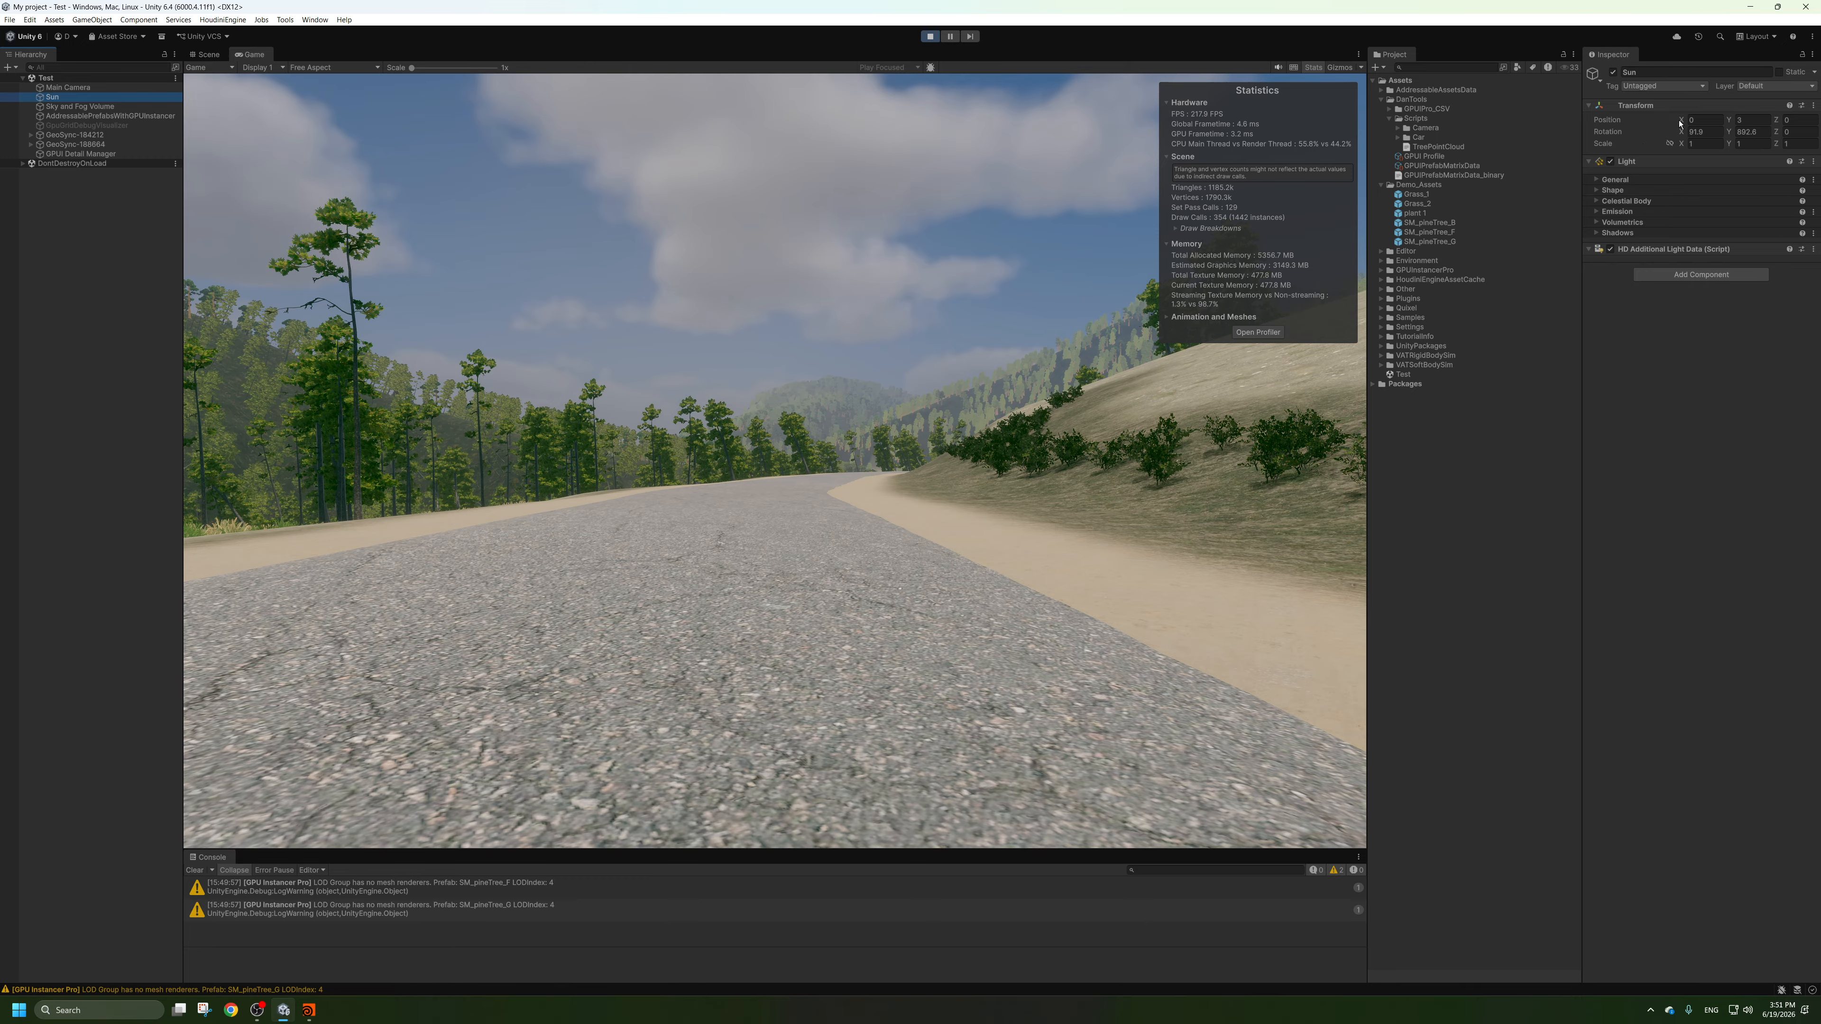
{"action": "left_click_drag", "start_coordinate": [1680, 131], "coordinate": [1776, 142]}
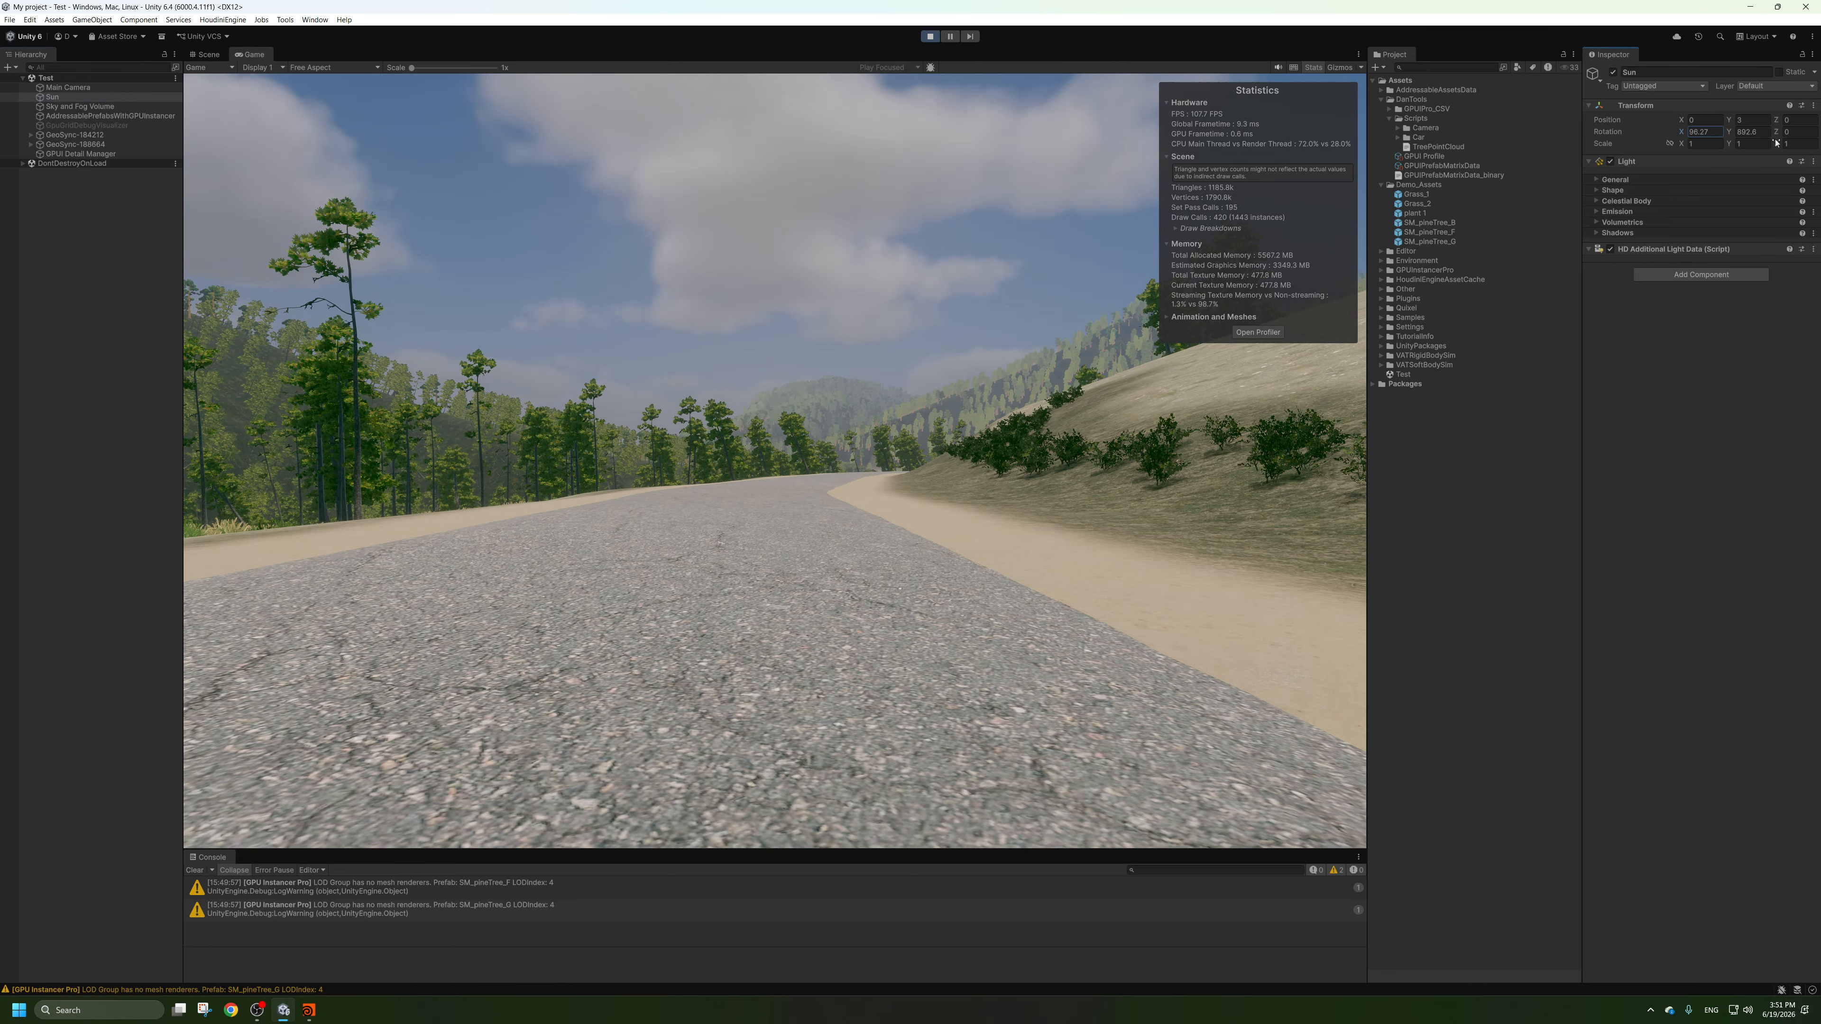
{"action": "left_click_drag", "start_coordinate": [44, 147], "coordinate": [1446, 334]}
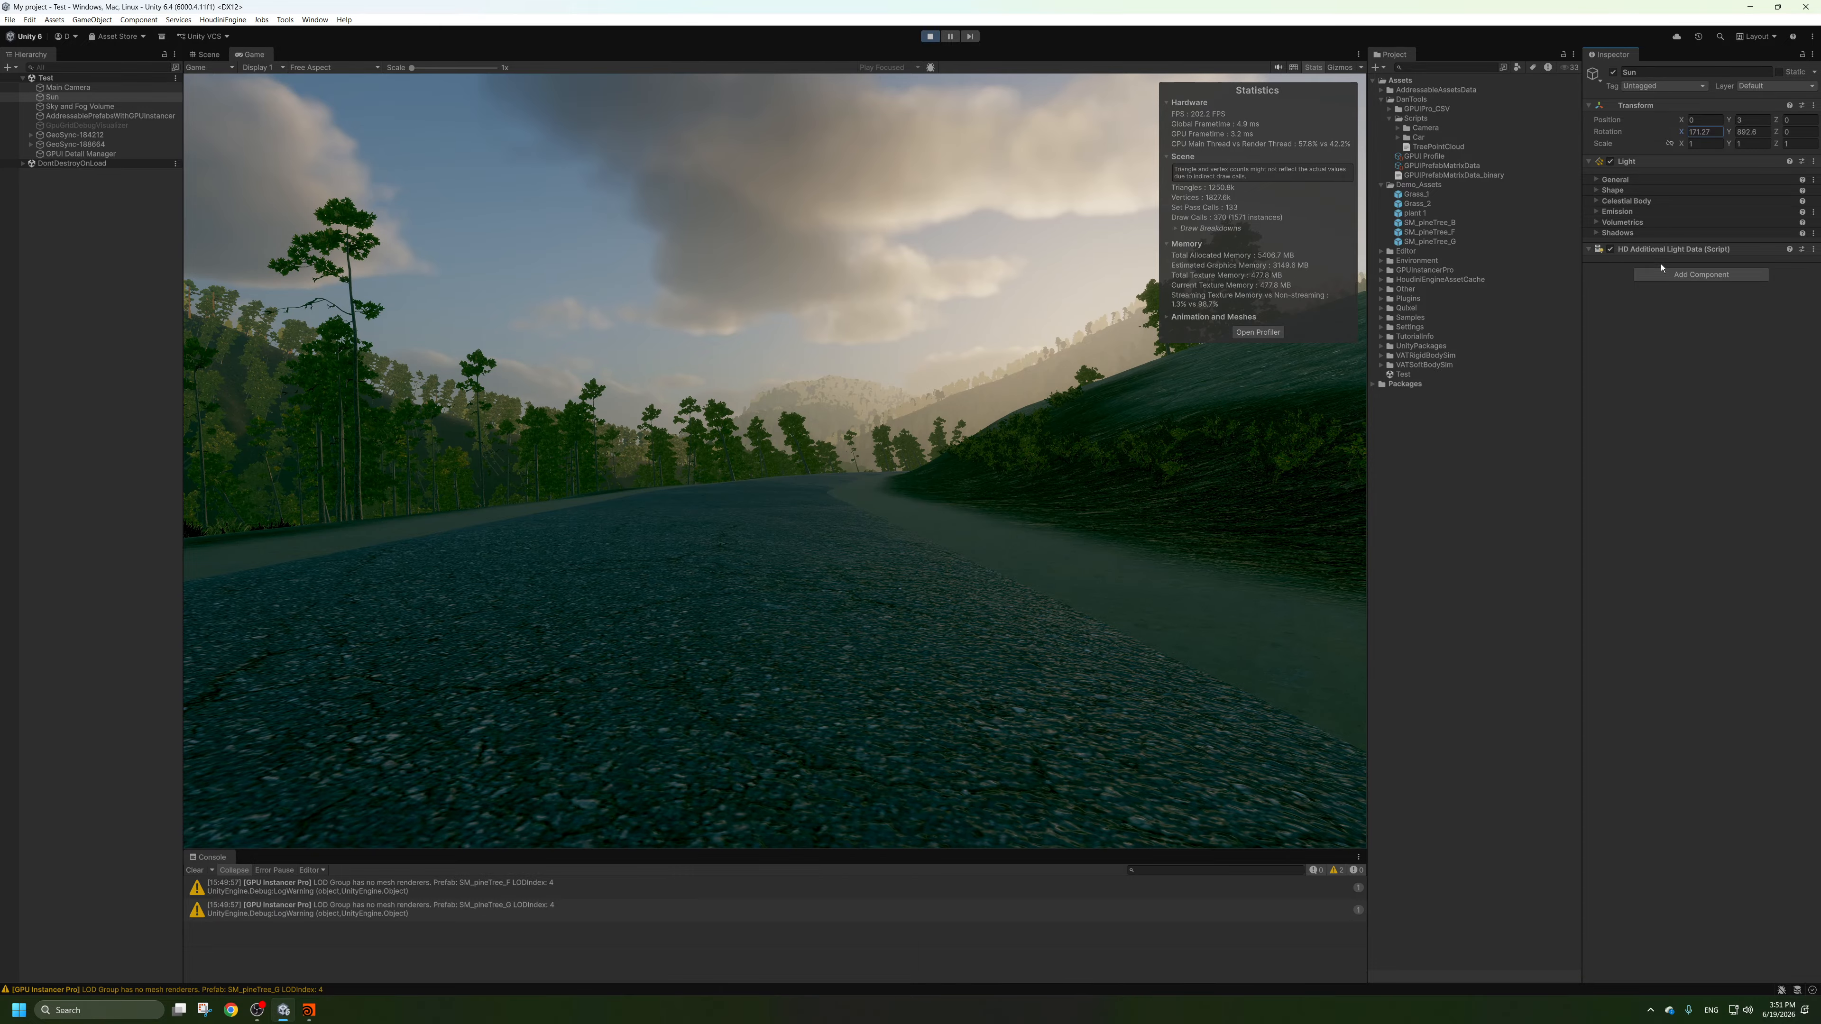
{"action": "left_click", "coordinate": [1747, 132]}
{"action": "left_click_drag", "start_coordinate": [1728, 132], "coordinate": [1491, 204]}
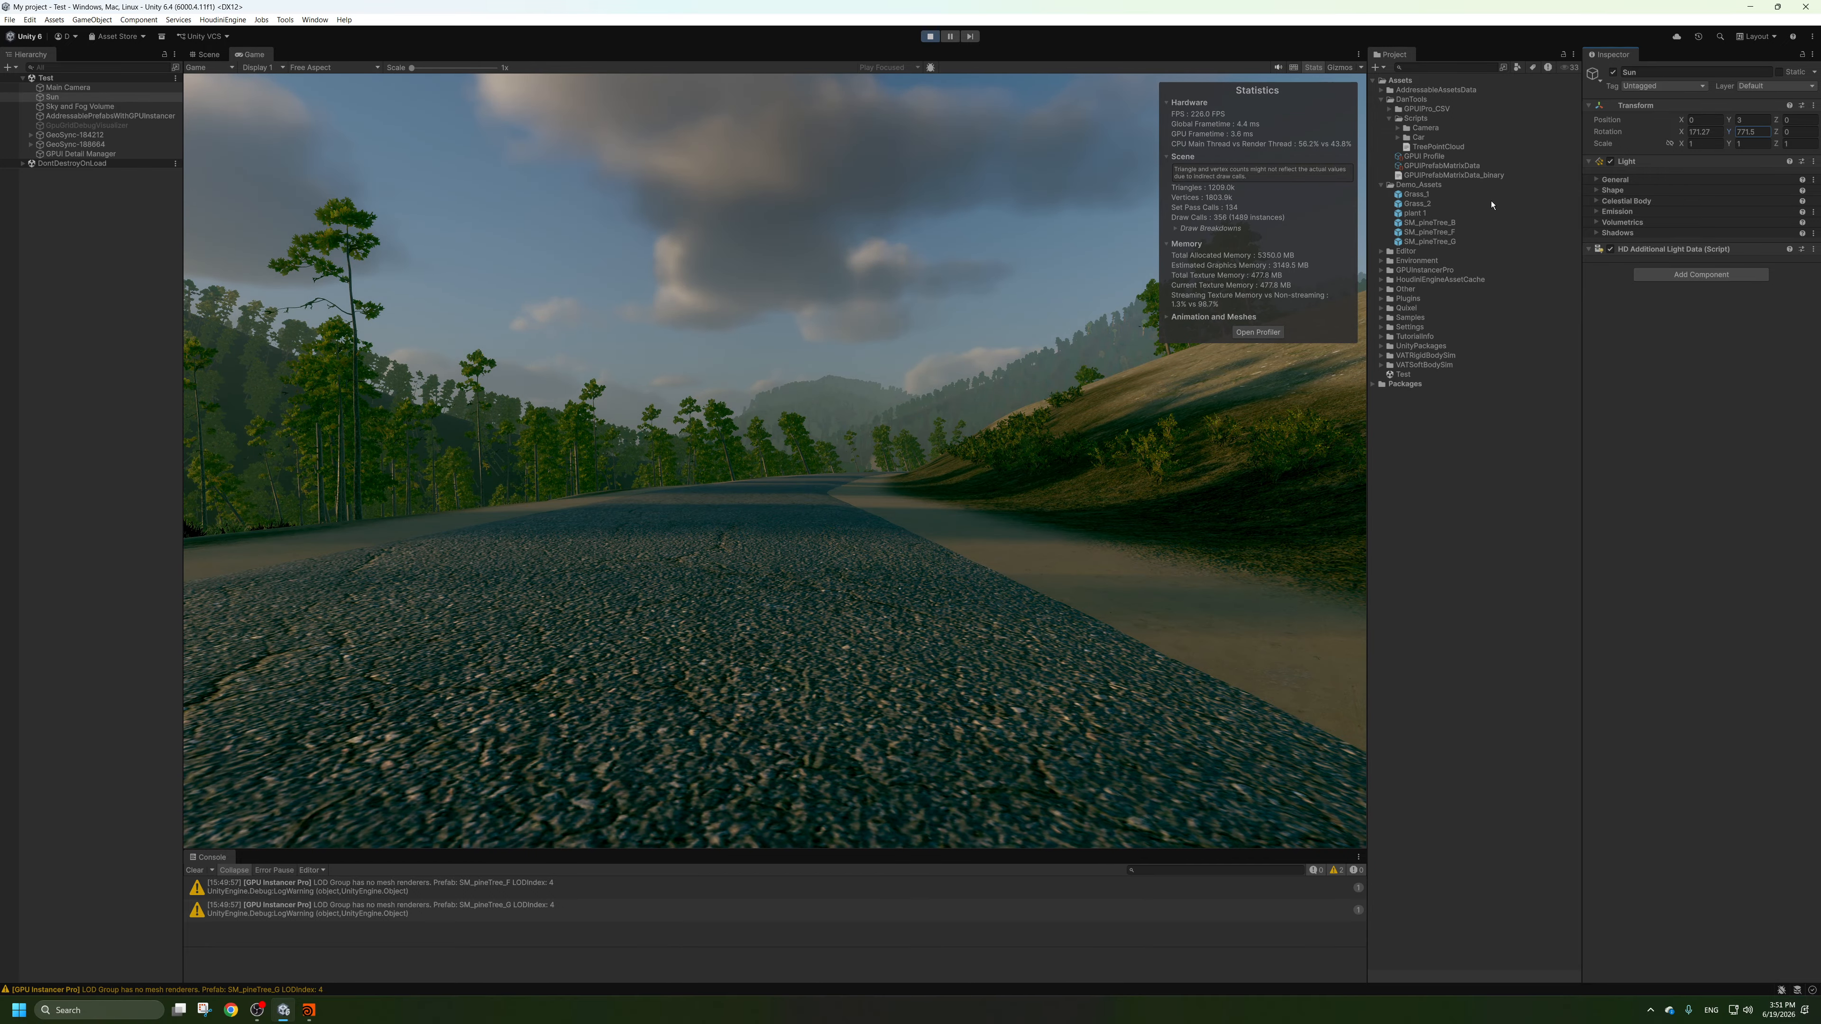
Hide the Game view's statistics overlay and clear the console messages.
{"action": "left_click", "coordinate": [1313, 67]}
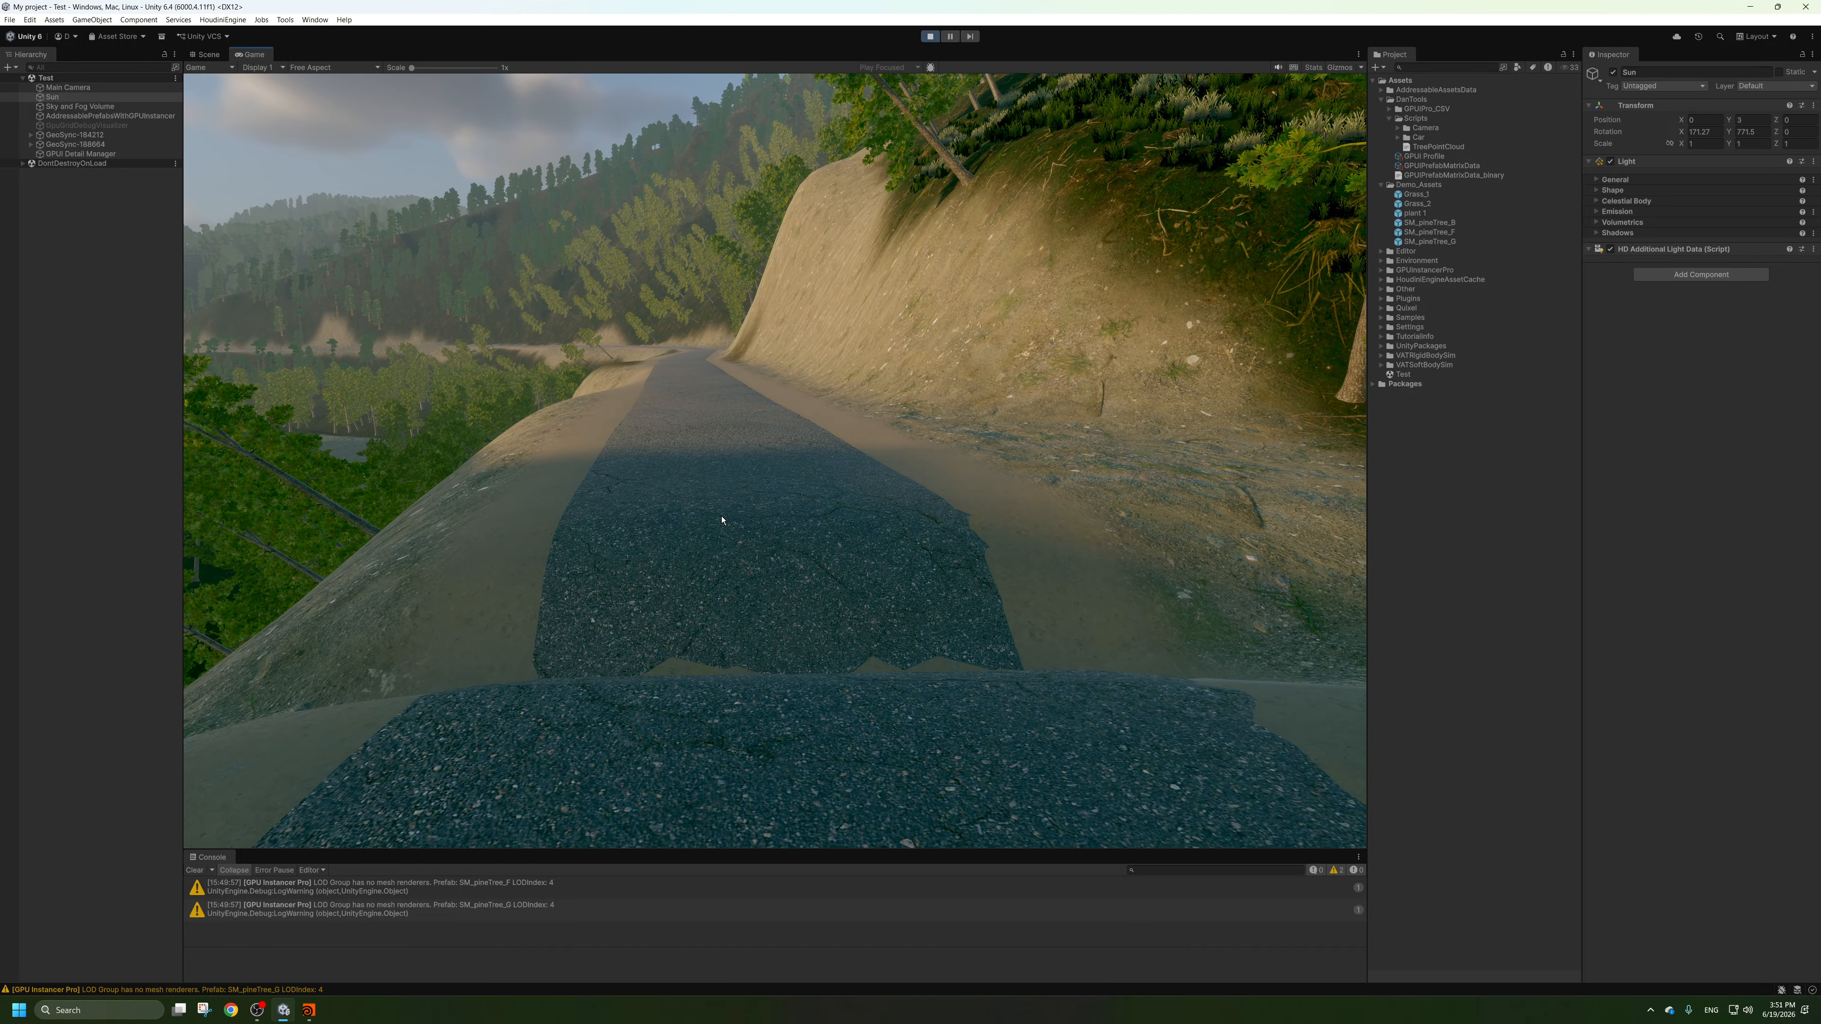
{"action": "left_click", "coordinate": [193, 870]}
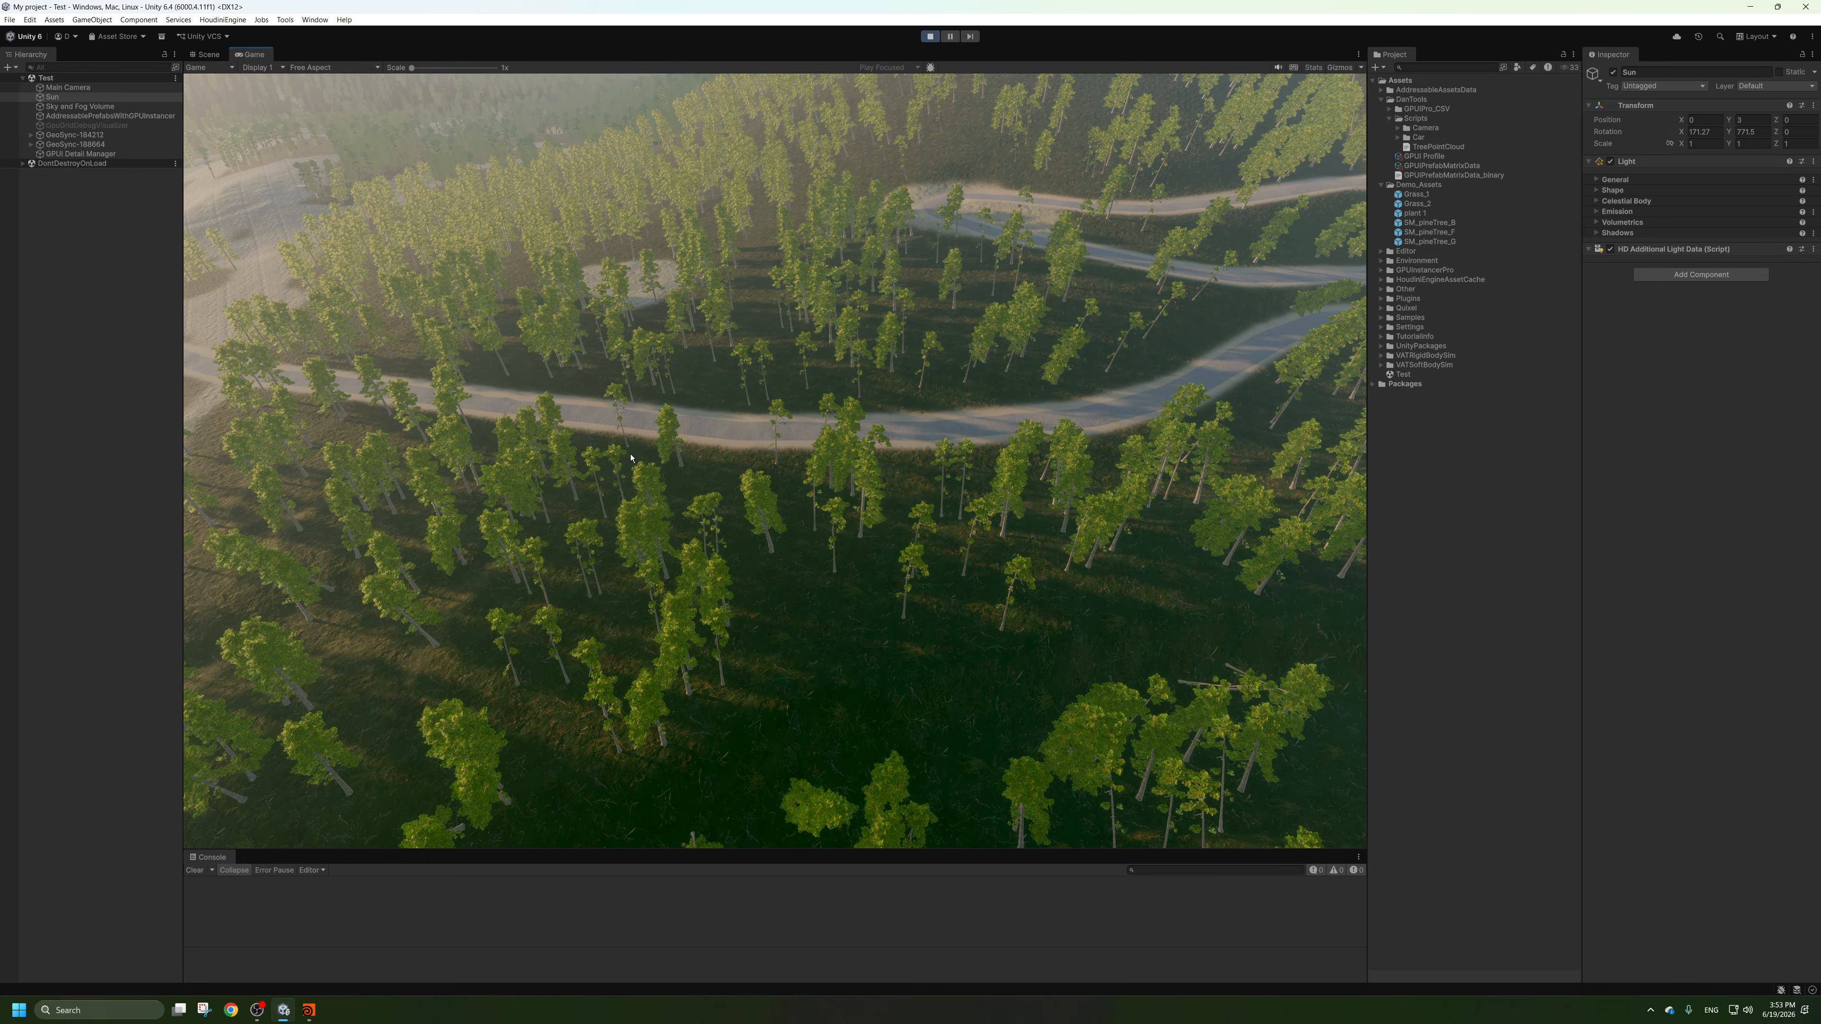
Stop the running scene and collapse the tools folder with the CSV and script assets in the project.
{"action": "left_click", "coordinate": [930, 36]}
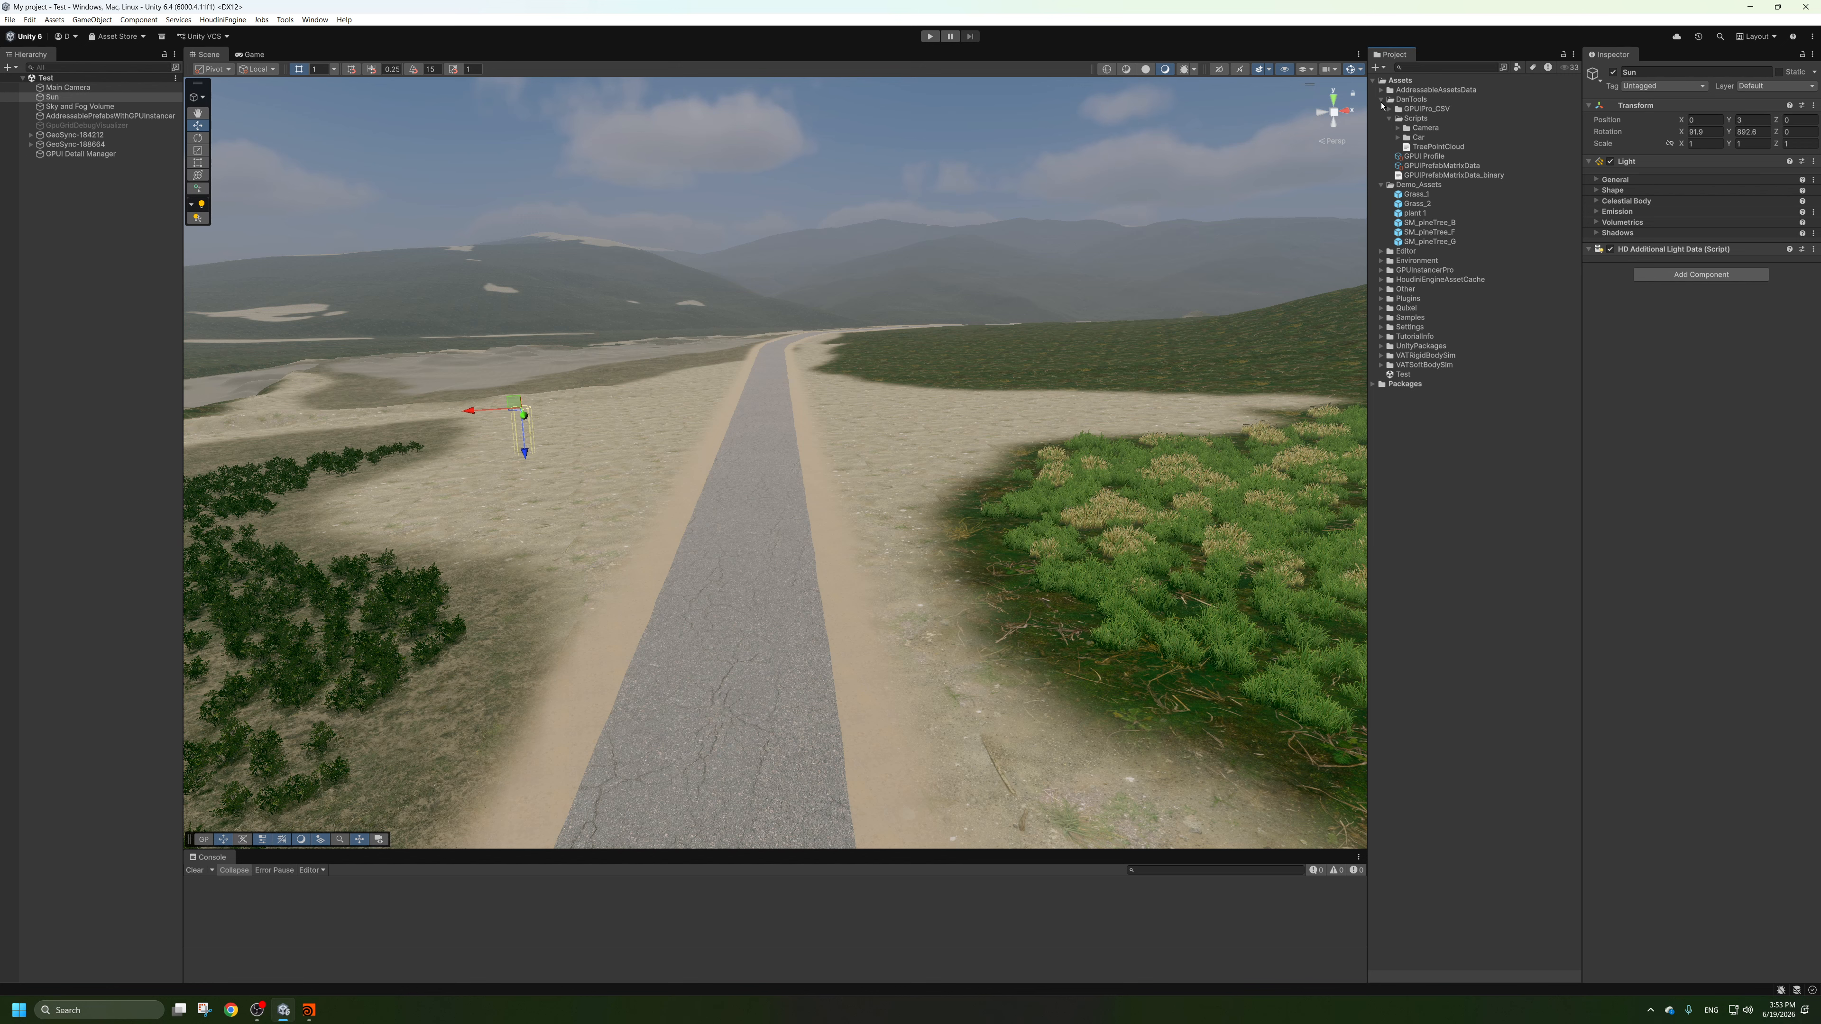
{"action": "left_click", "coordinate": [1381, 99]}
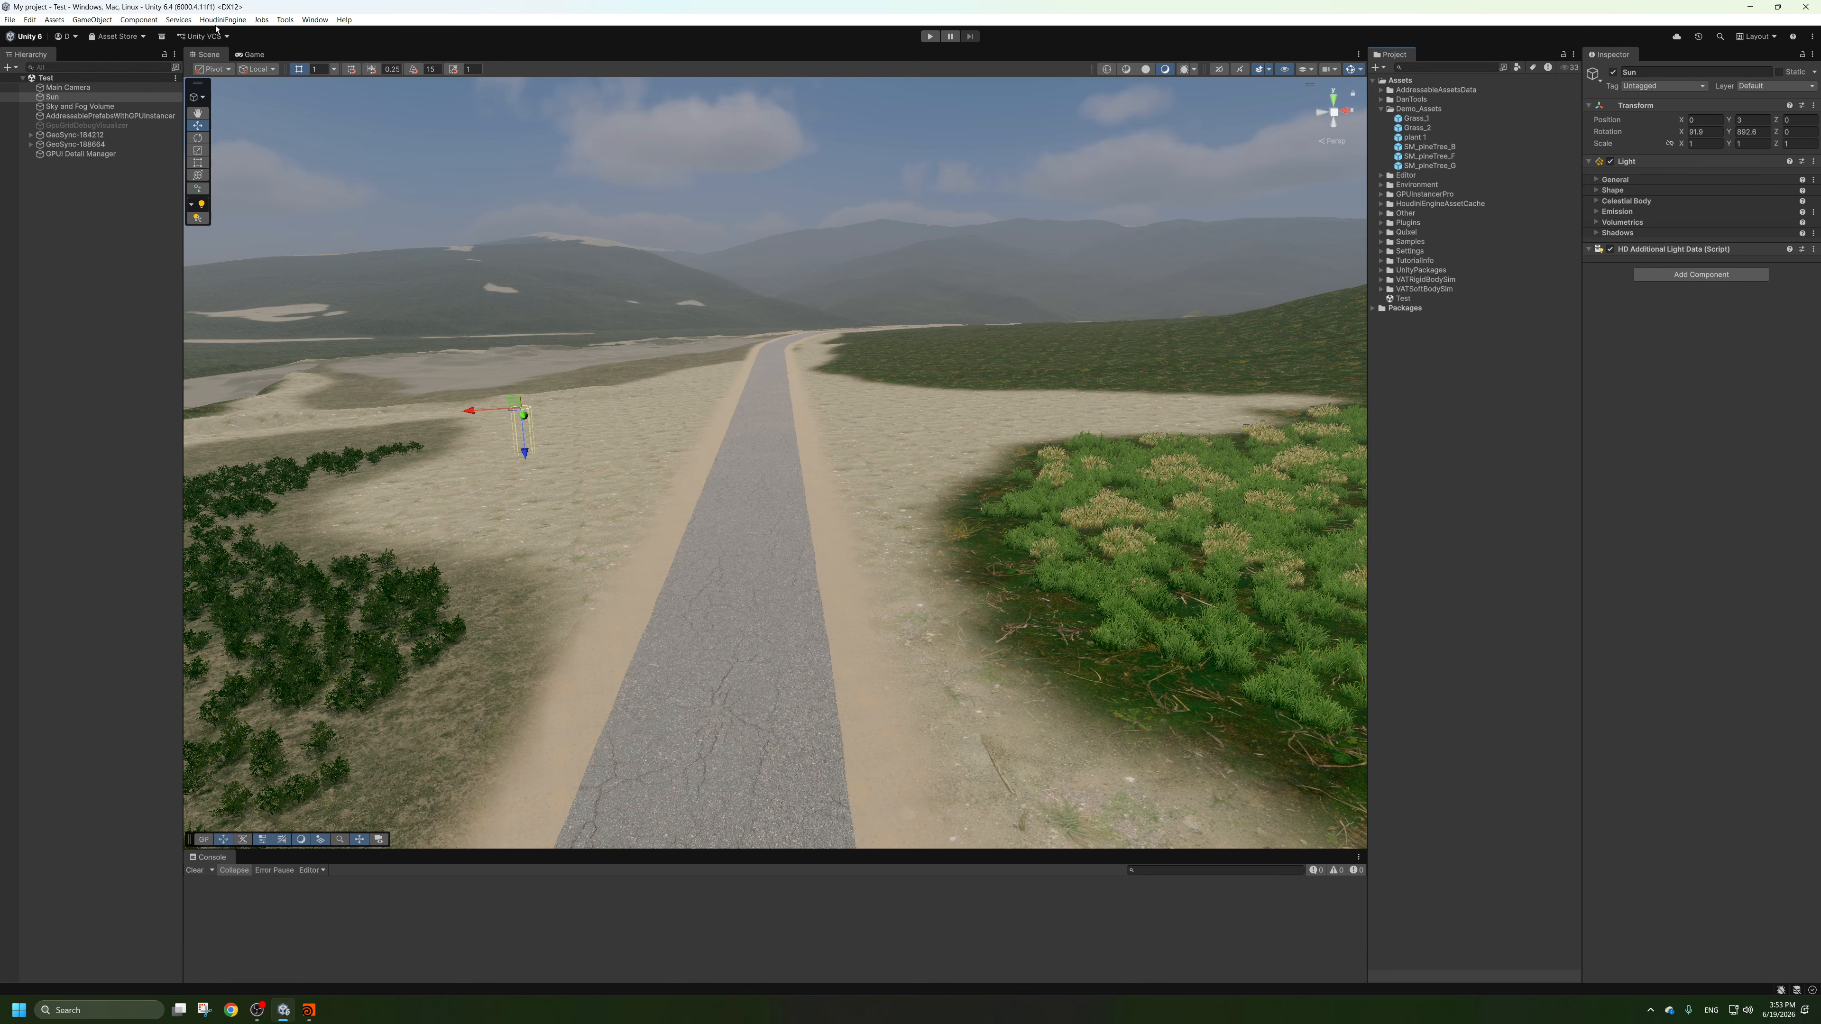
Switch to Houdini and inspect the propagation layers and prefab paths of the detail_layers_unity1 node.
{"action": "left_click", "coordinate": [309, 1010]}
{"action": "middle_click_drag", "start_coordinate": [1167, 339], "coordinate": [1049, 602]}
{"action": "scroll", "coordinate": [1049, 602], "scroll_direction": "down", "scroll_amount": 3}
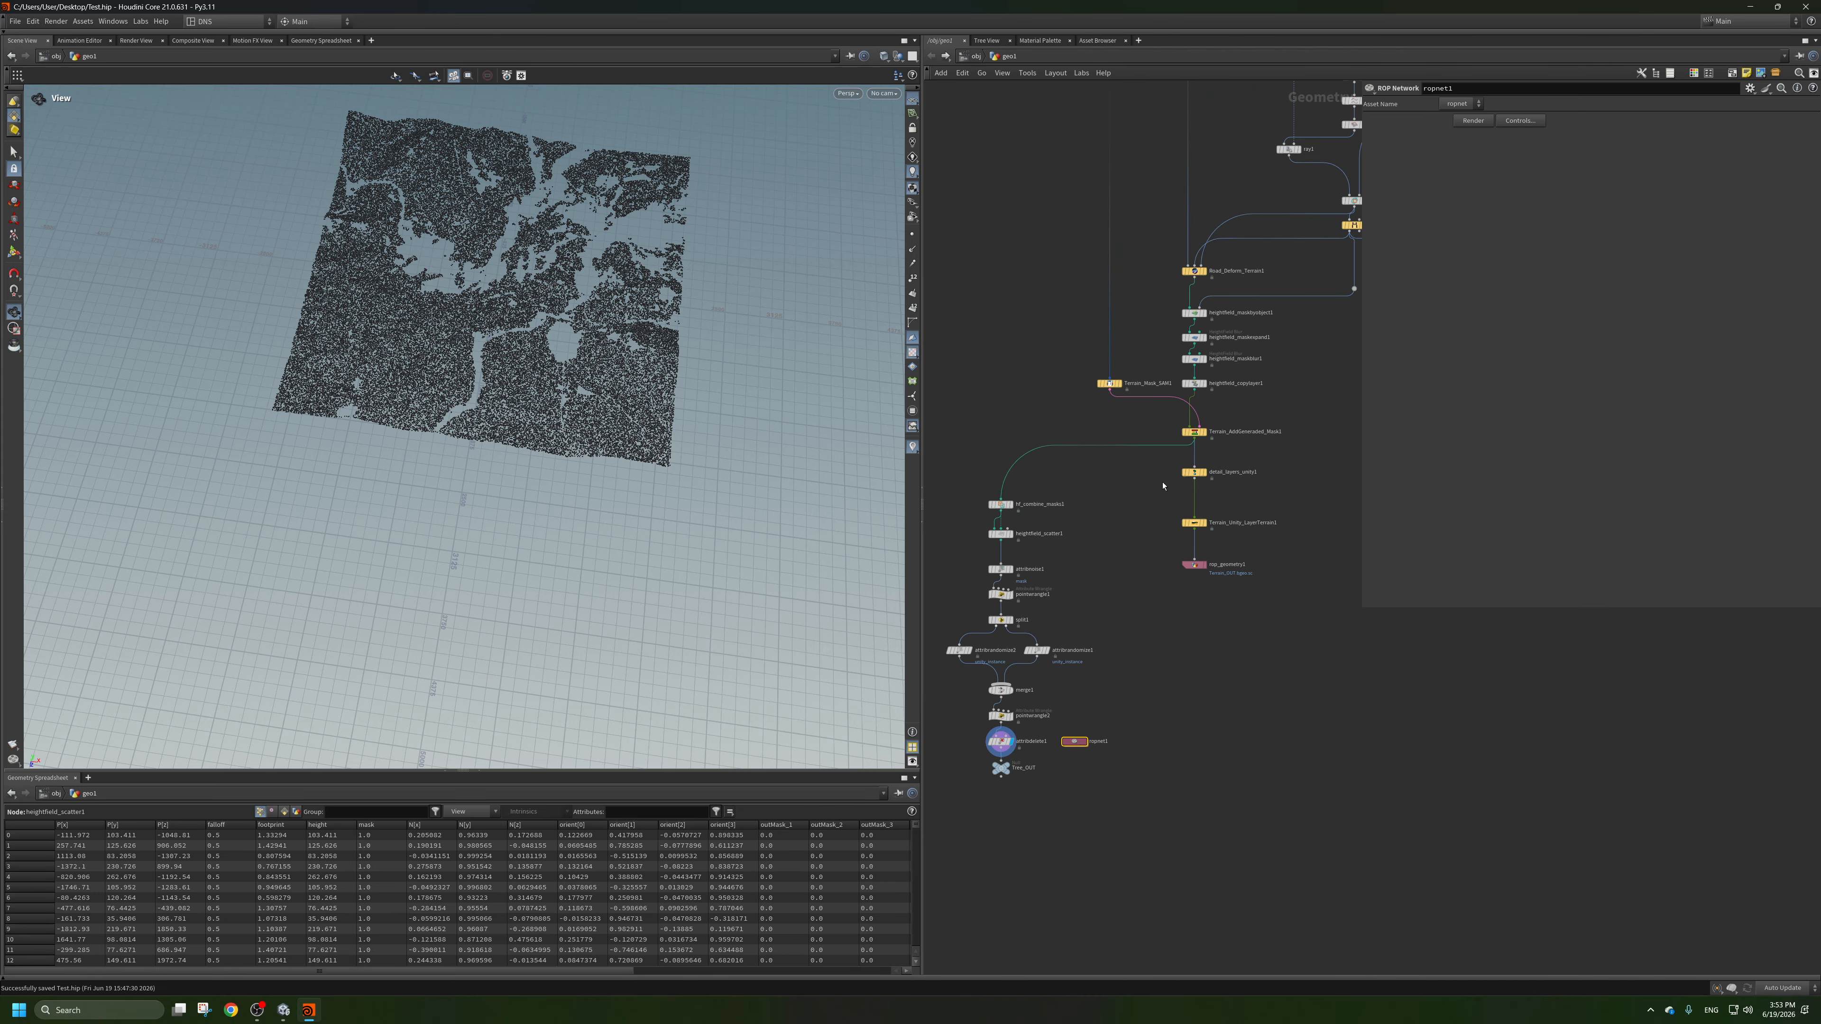
{"action": "scroll", "coordinate": [1174, 474], "scroll_direction": "up", "scroll_amount": 4}
{"action": "left_click", "coordinate": [1208, 479]}
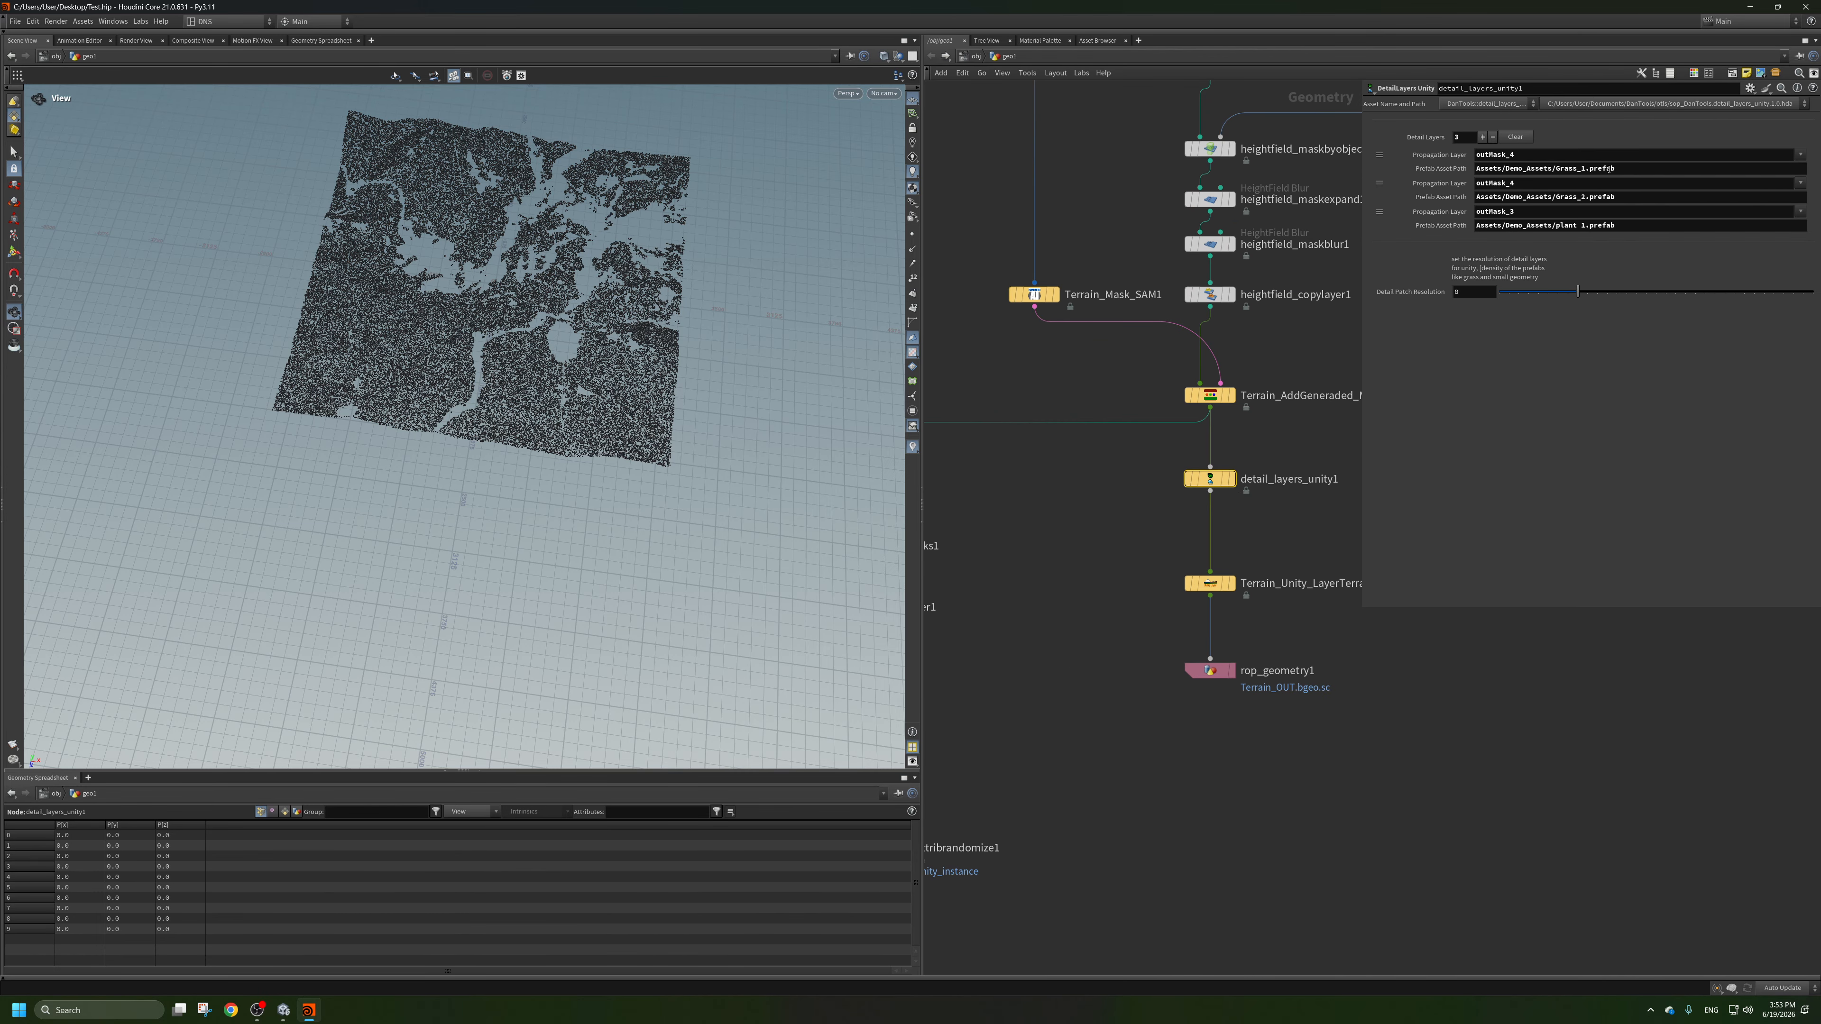
Return to Unity, open the Terrain Detail Visualizer and assign heightfield_0 as its terrain.
{"action": "key", "text": "alt+Tab"}
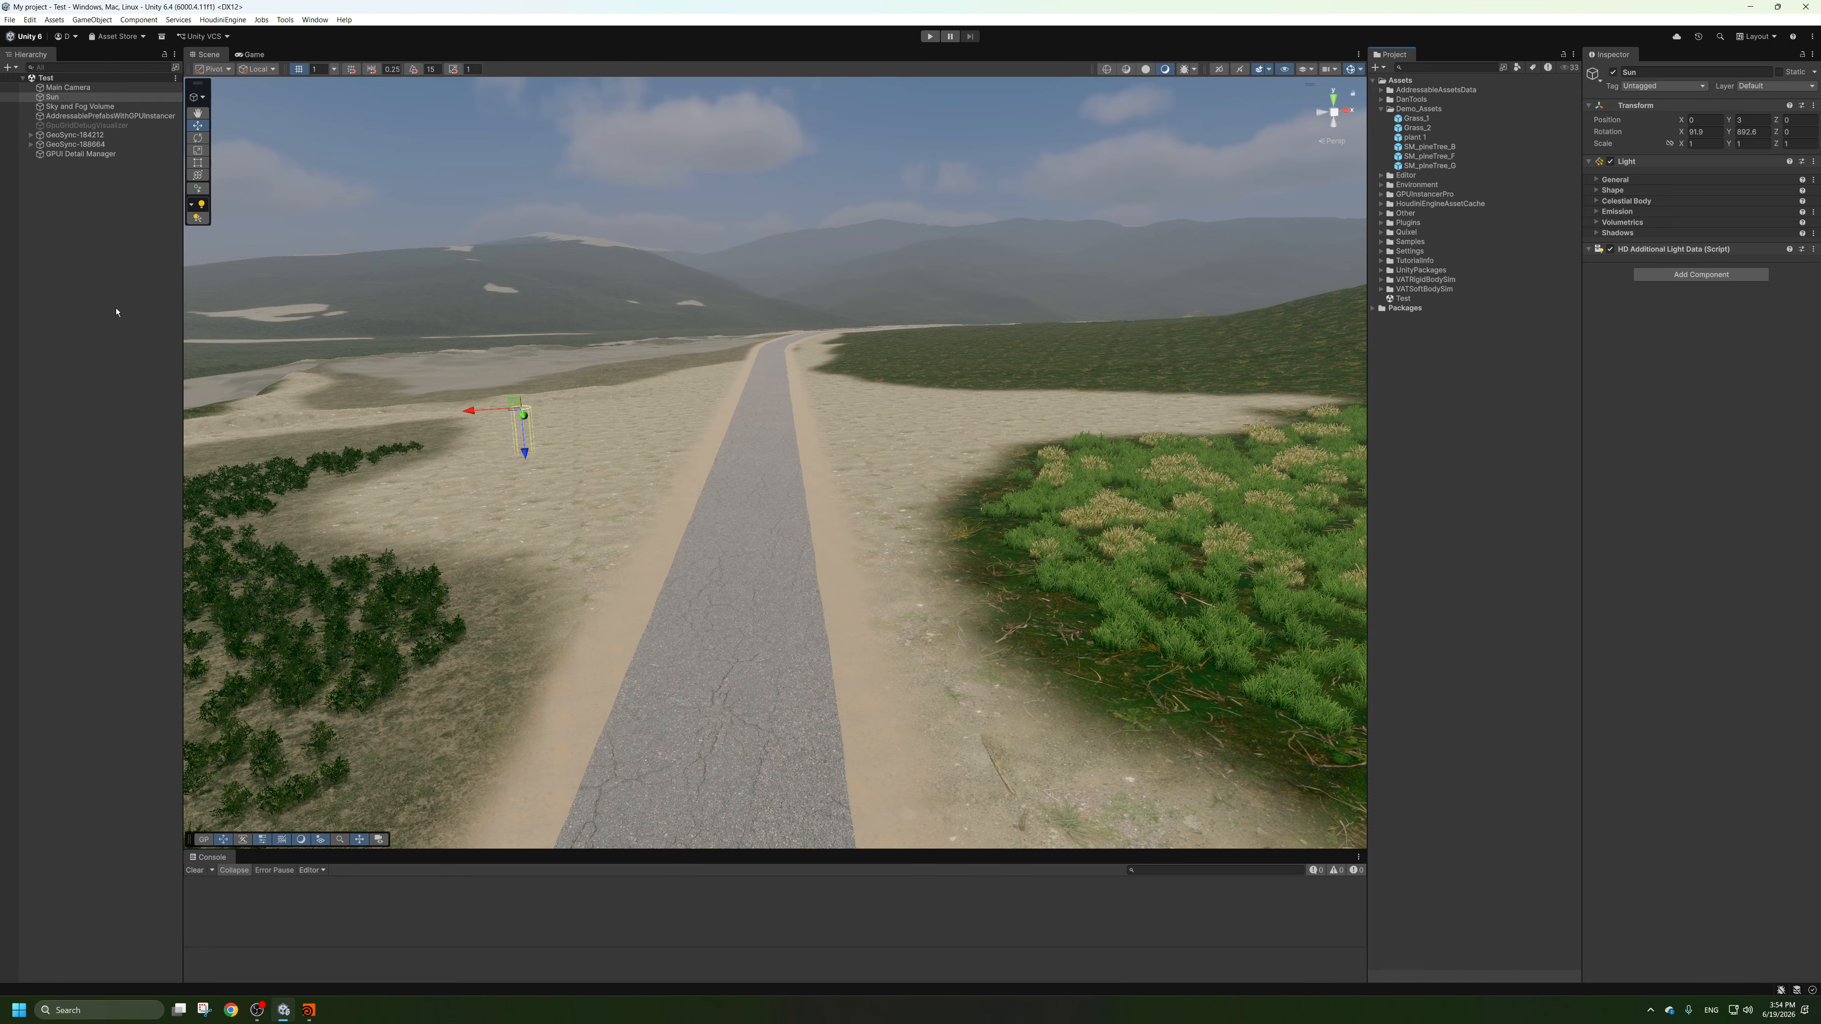
{"action": "left_click", "coordinate": [932, 542]}
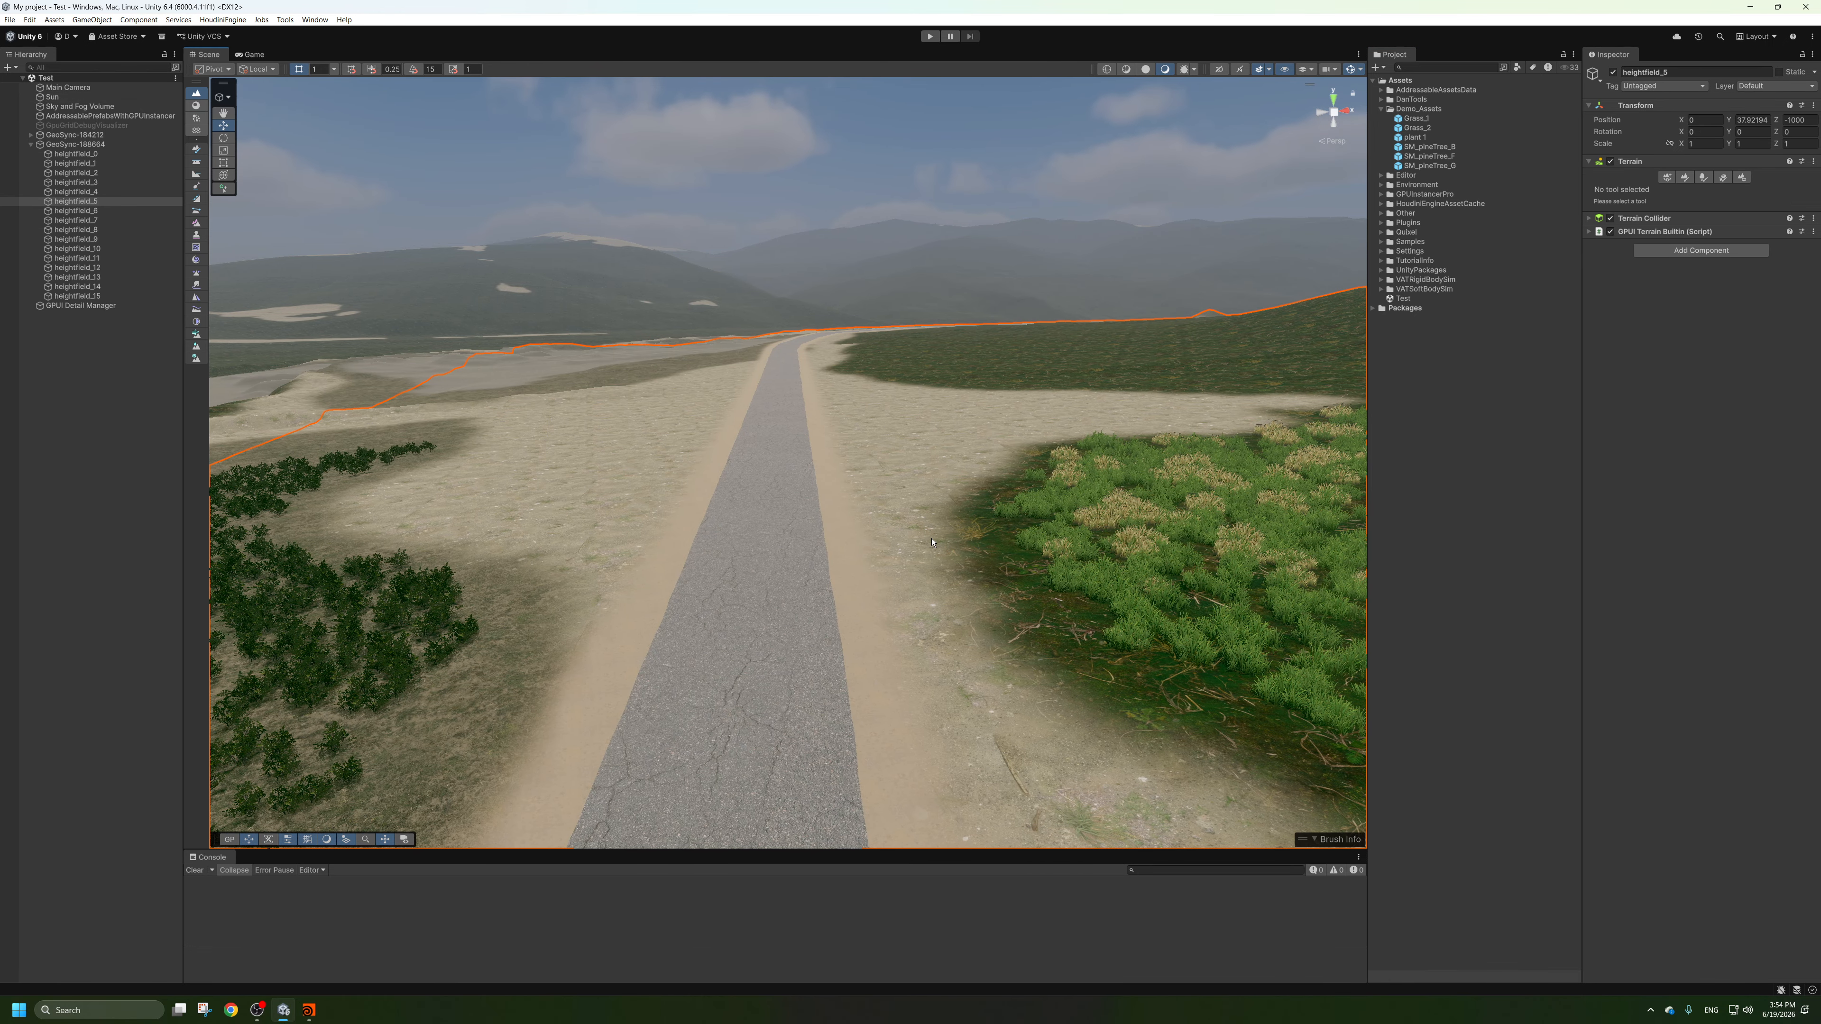
{"action": "left_click", "coordinate": [285, 20]}
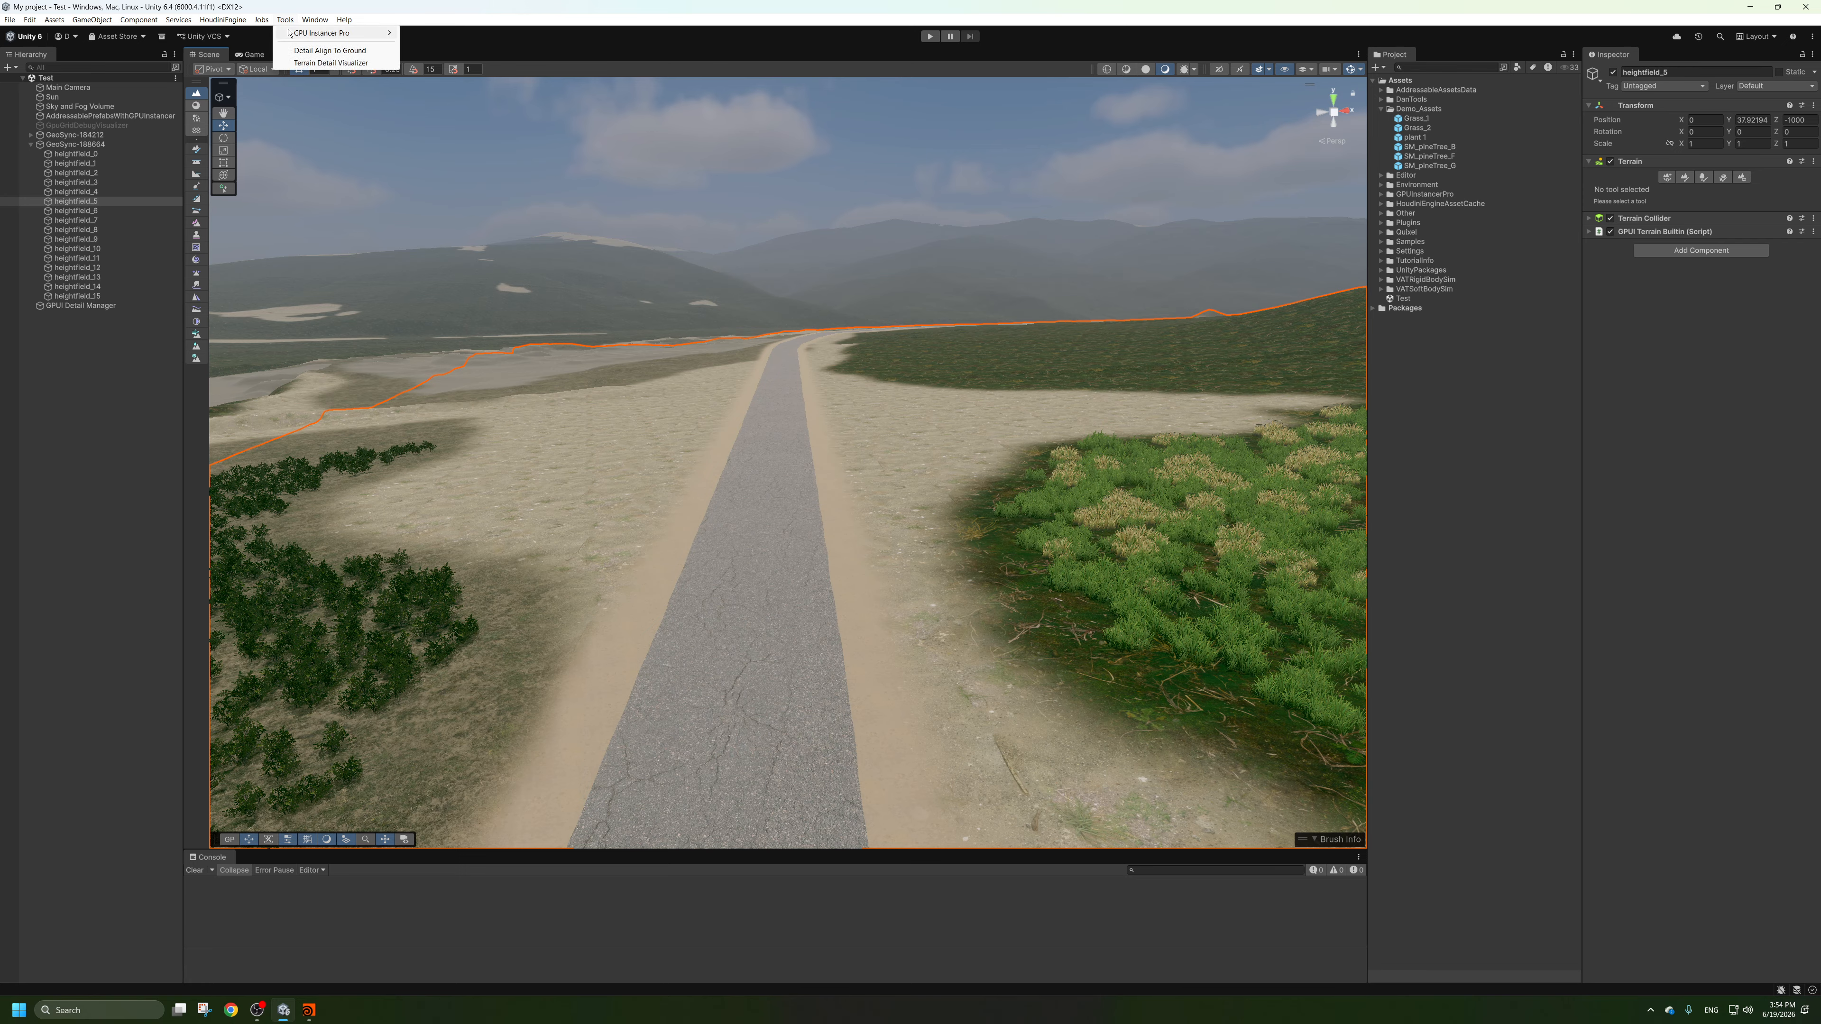
{"action": "left_click", "coordinate": [330, 62]}
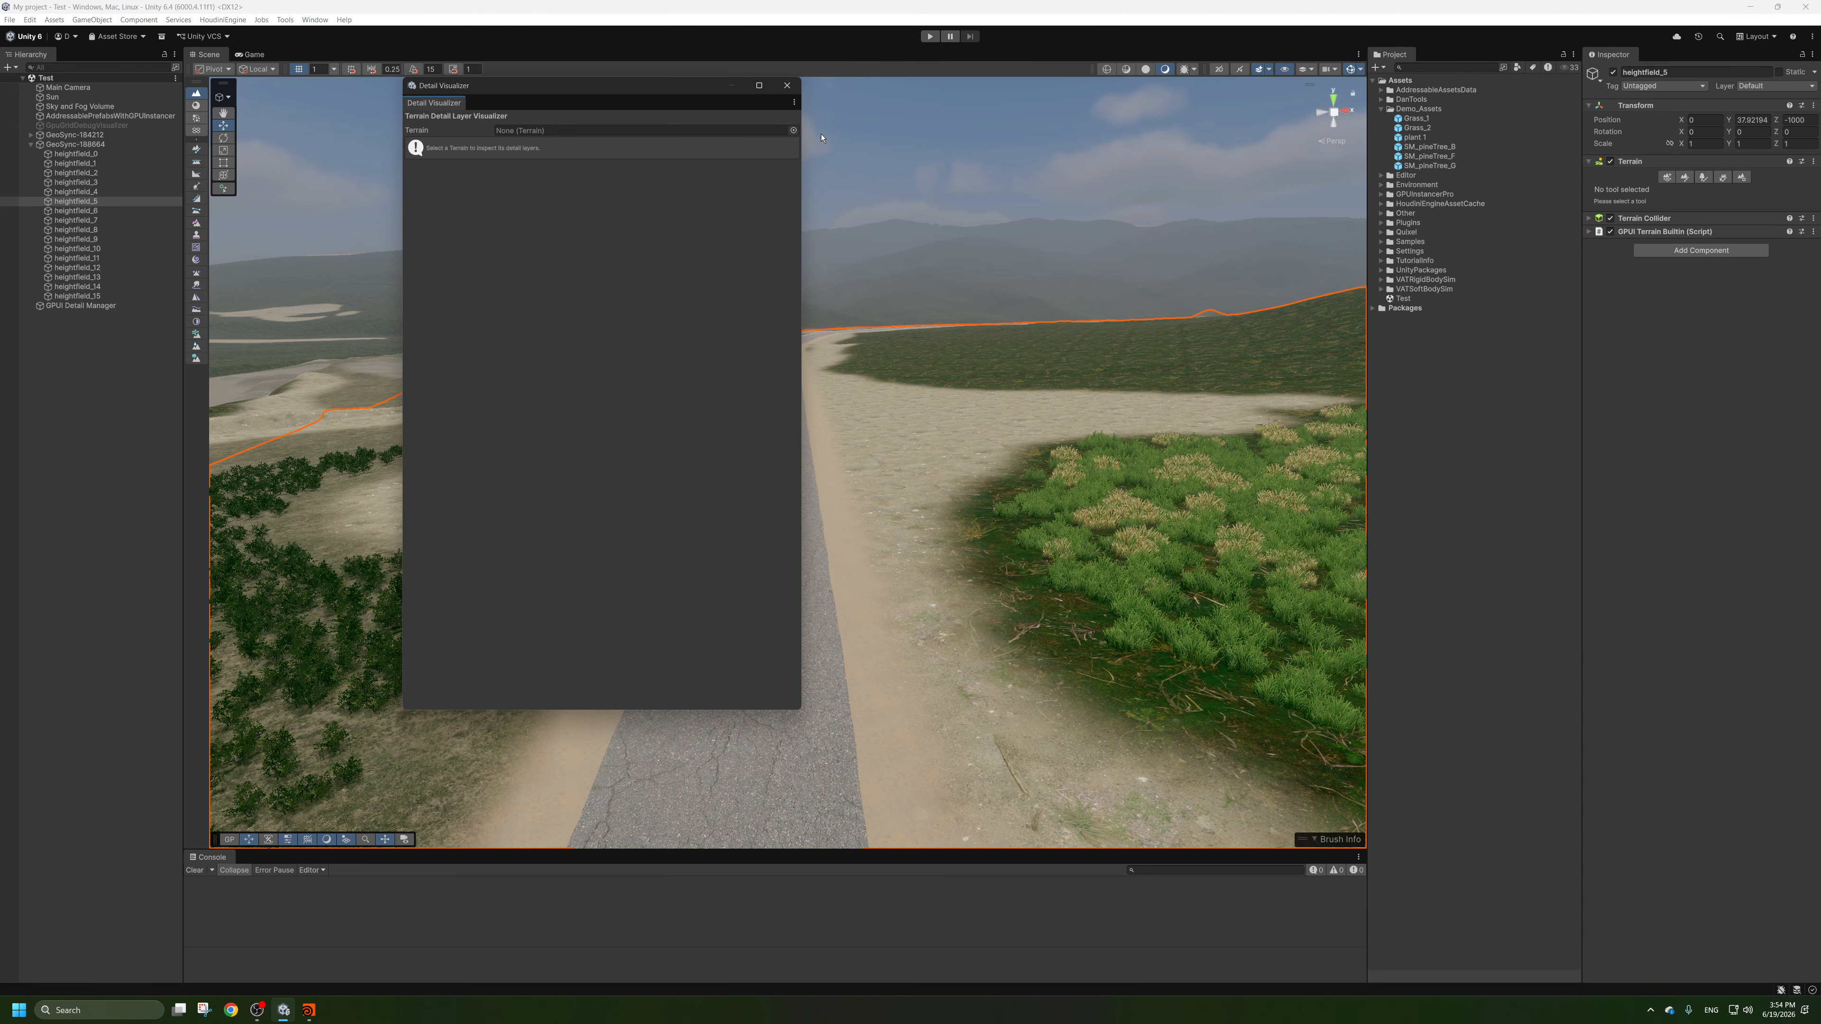
{"action": "left_click", "coordinate": [794, 130]}
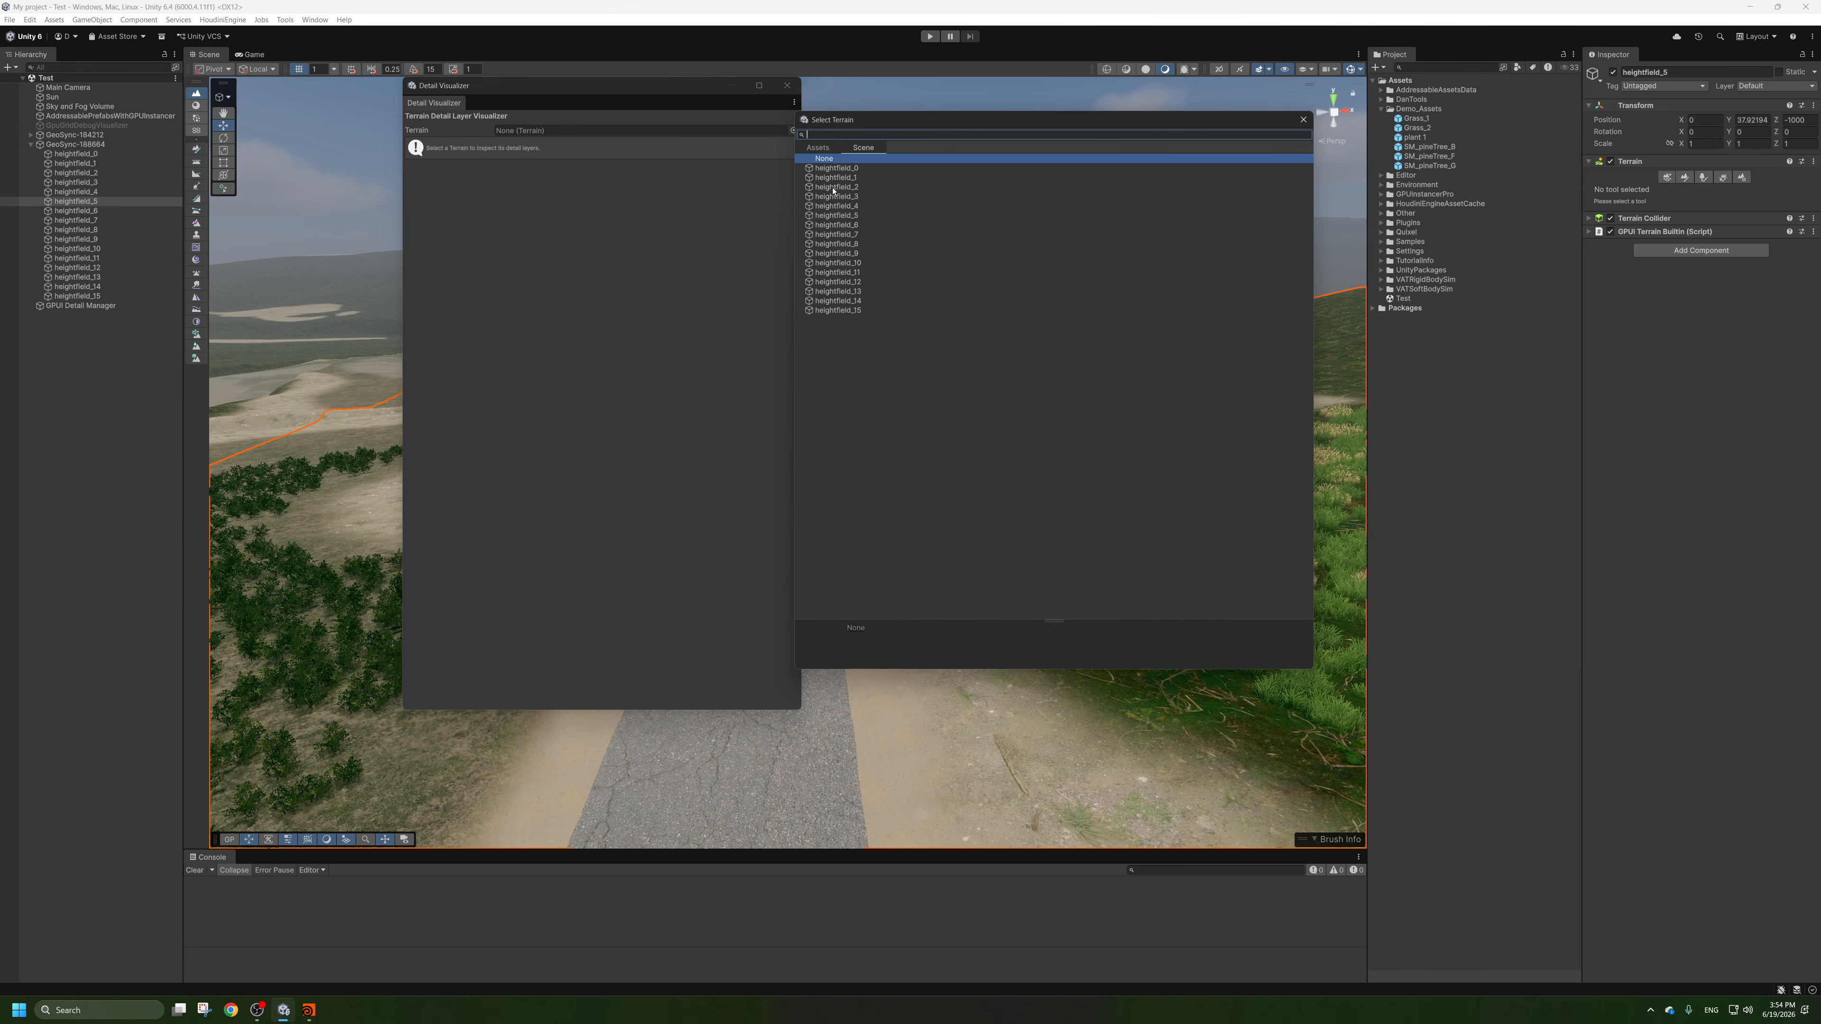
{"action": "left_click", "coordinate": [839, 168]}
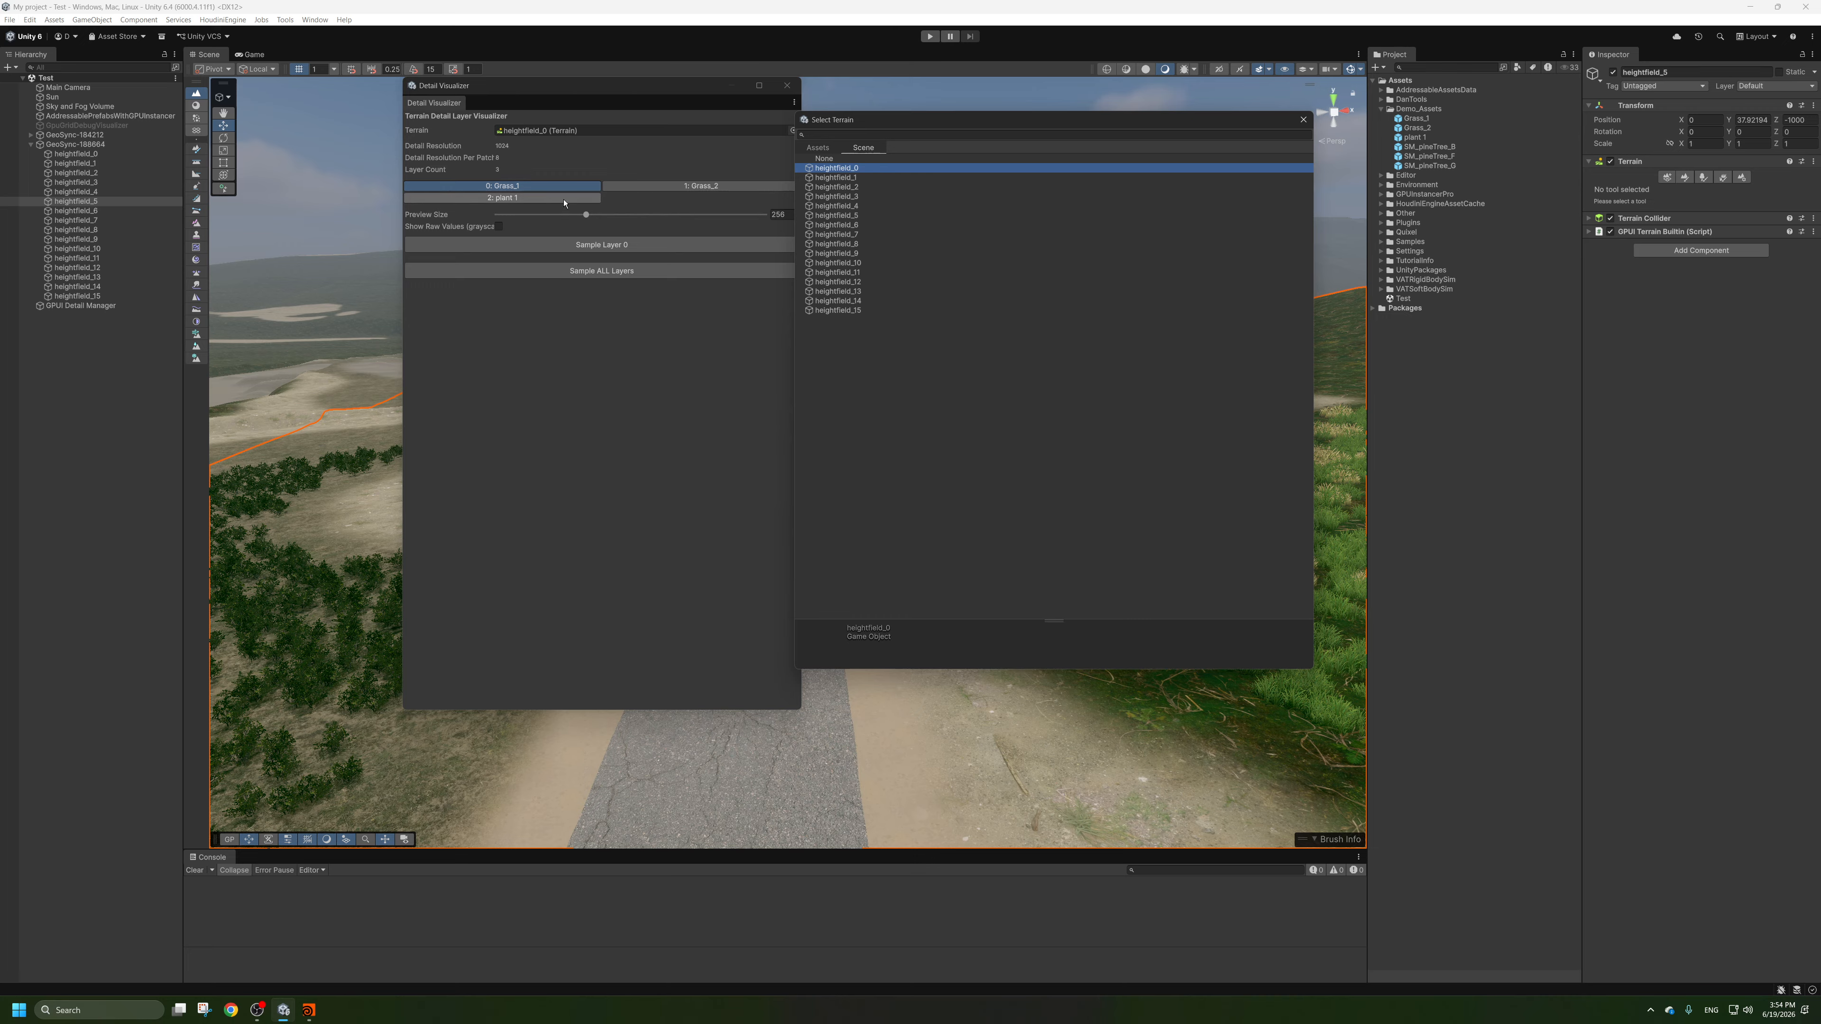
{"action": "left_click", "coordinate": [1303, 120]}
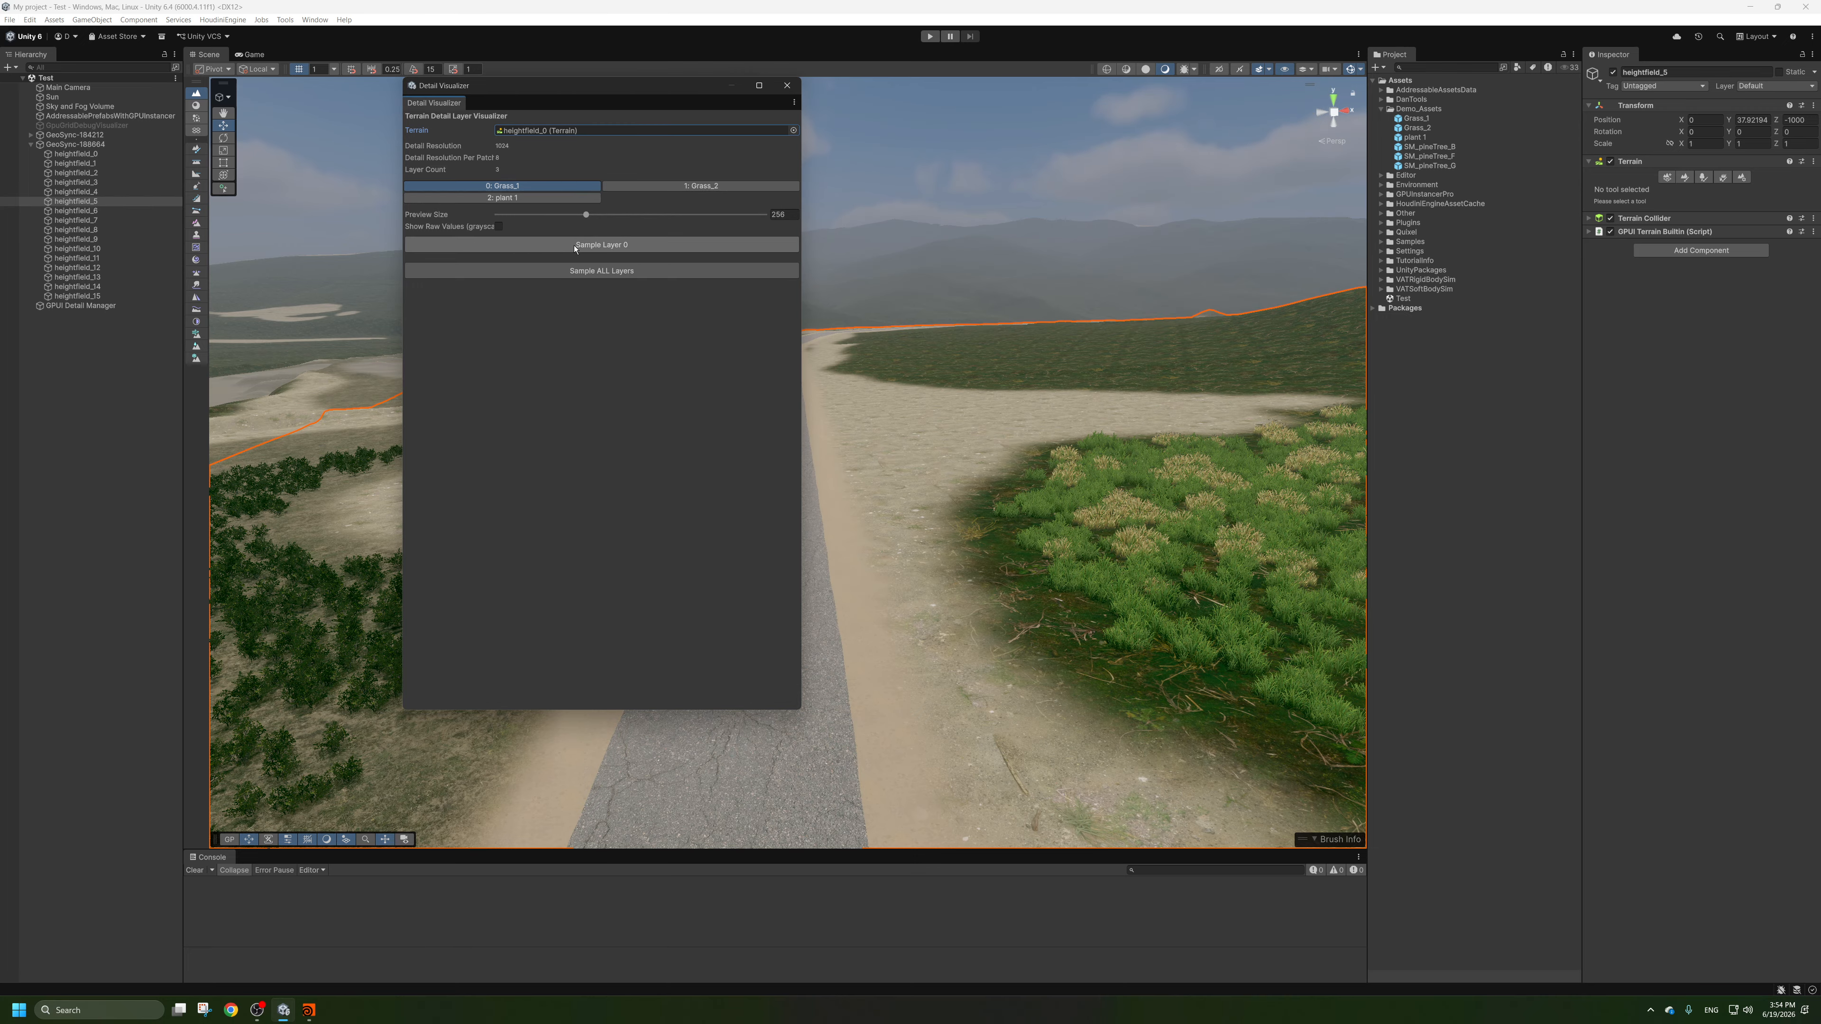
Sample the Grass_1, Grass_2 and plant 1 detail layers of heightfield_0, and close the visualizer.
{"action": "left_click", "coordinate": [574, 247]}
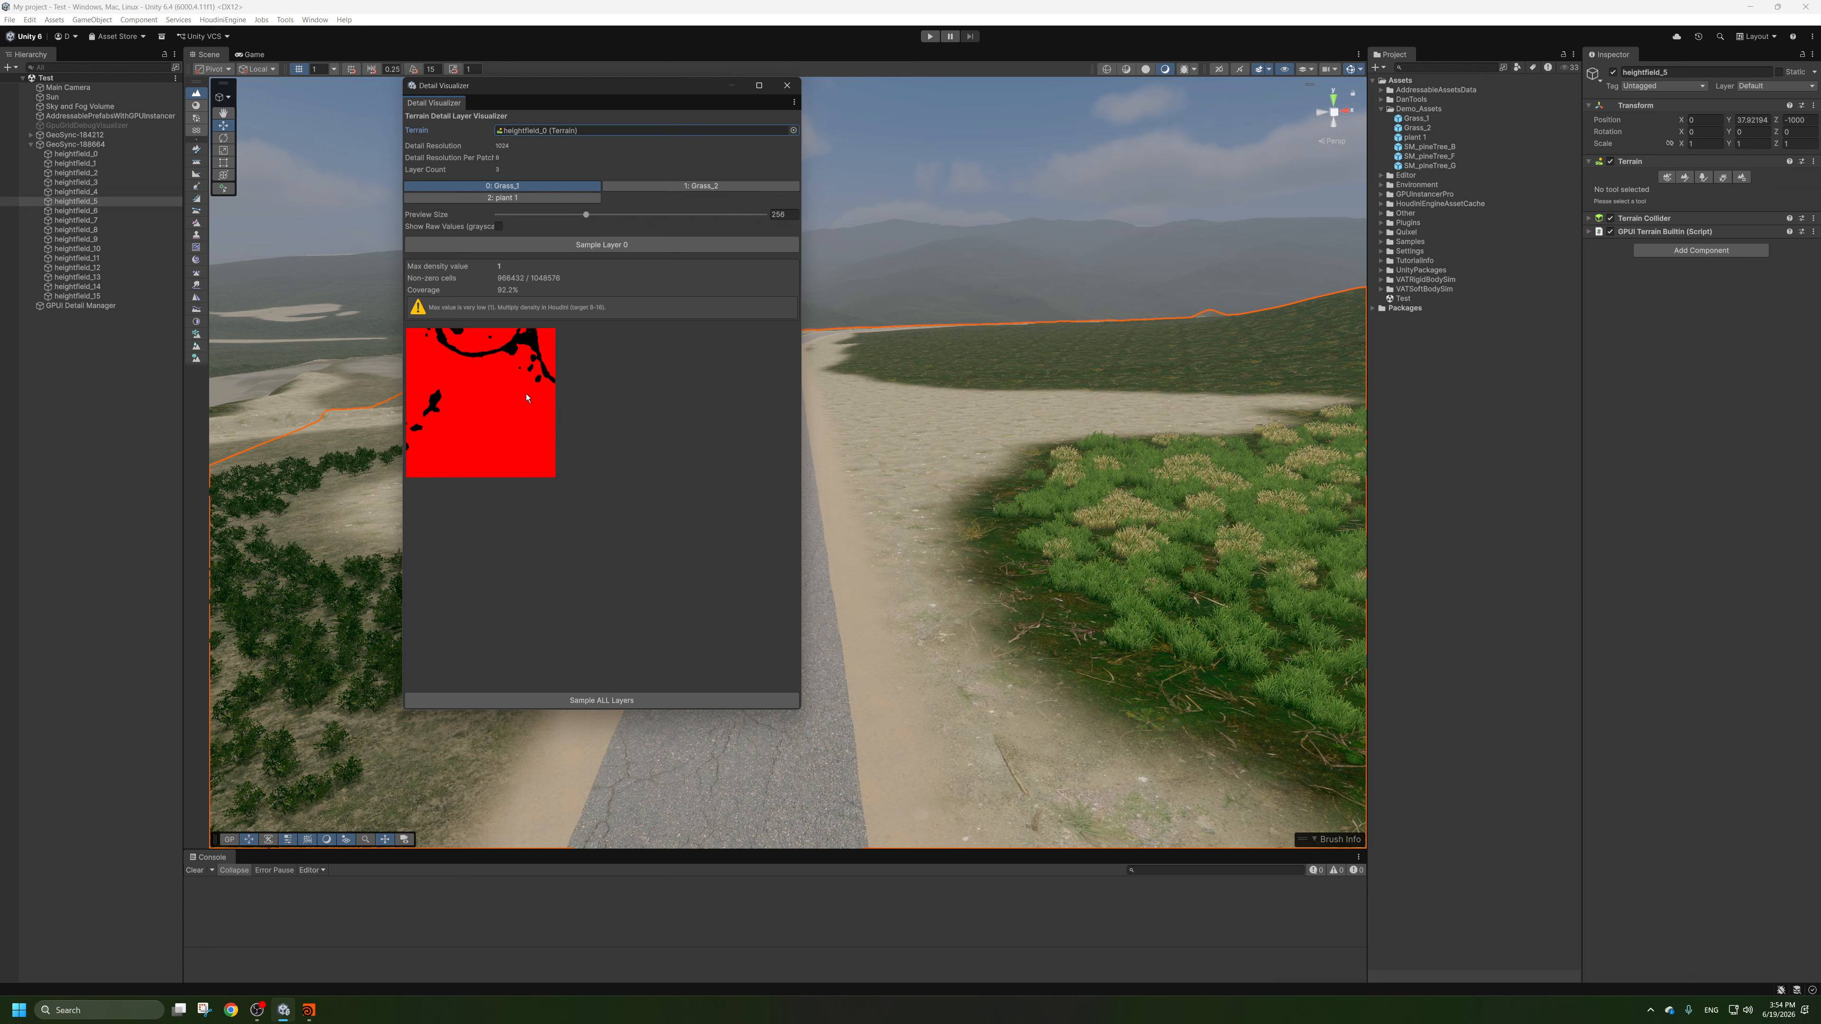
{"action": "left_click", "coordinate": [701, 186]}
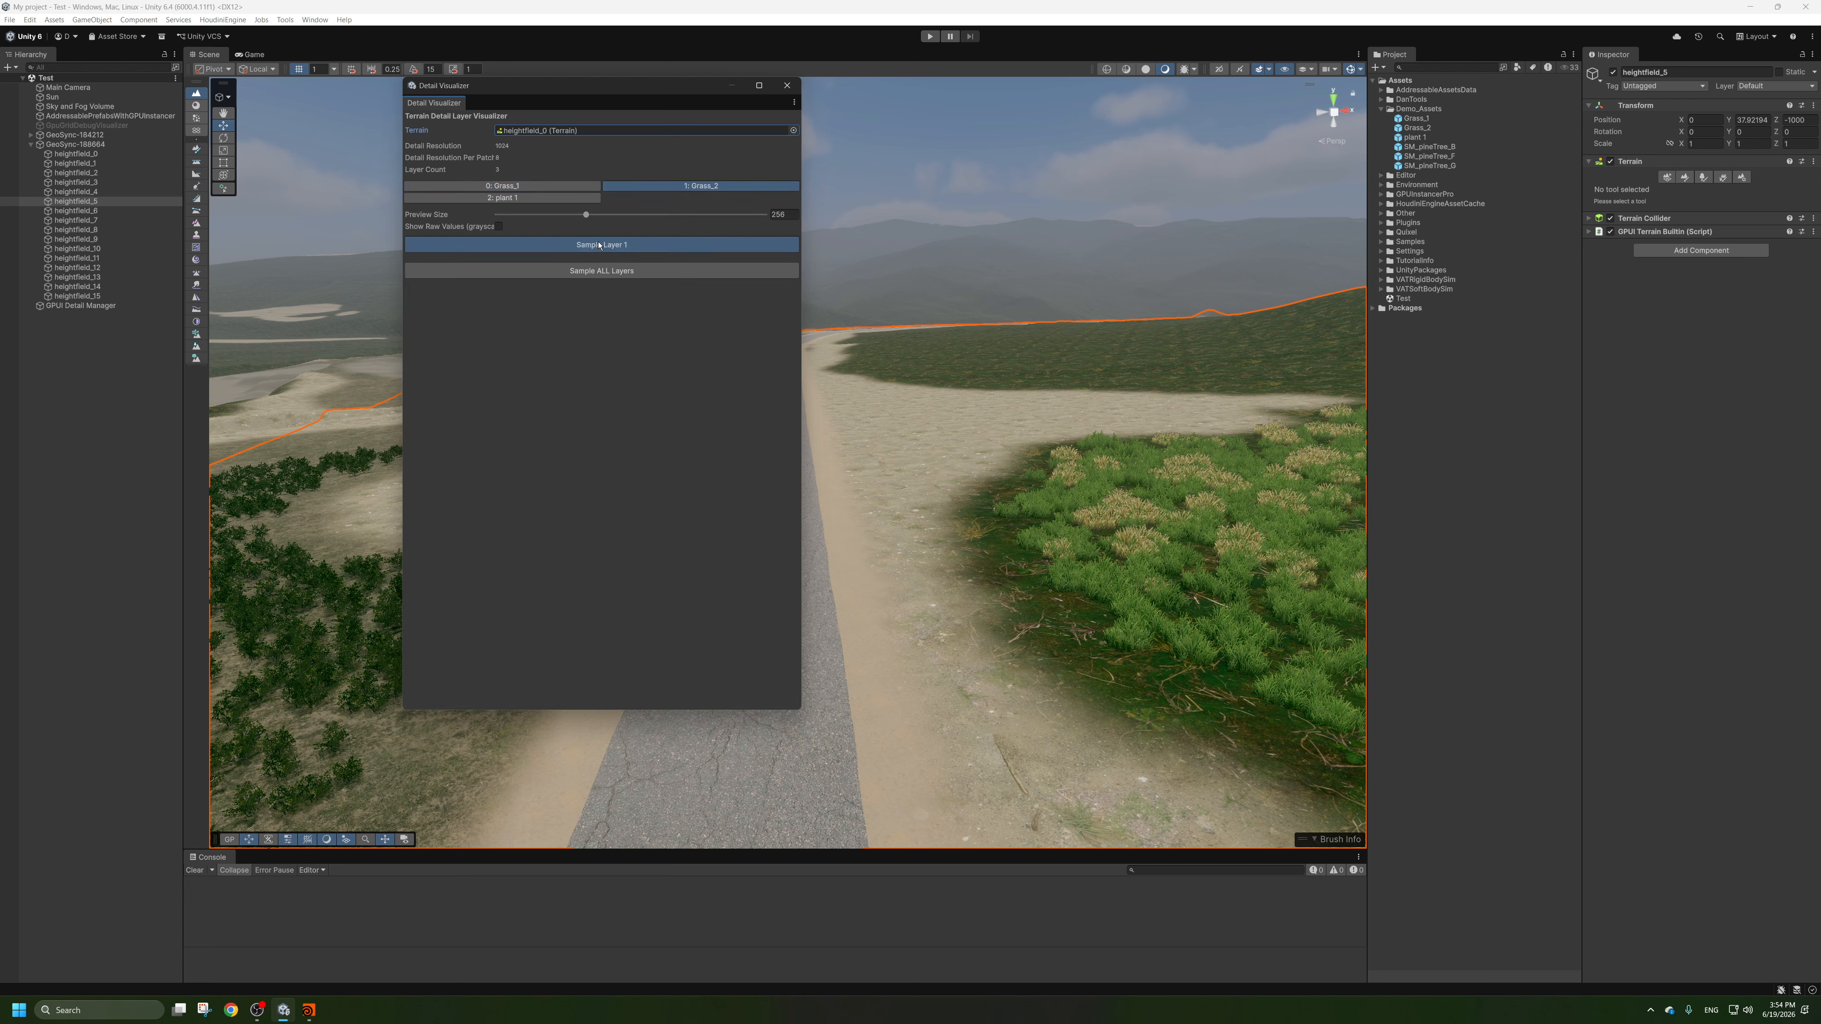
{"action": "left_click", "coordinate": [602, 244]}
{"action": "left_click", "coordinate": [515, 198]}
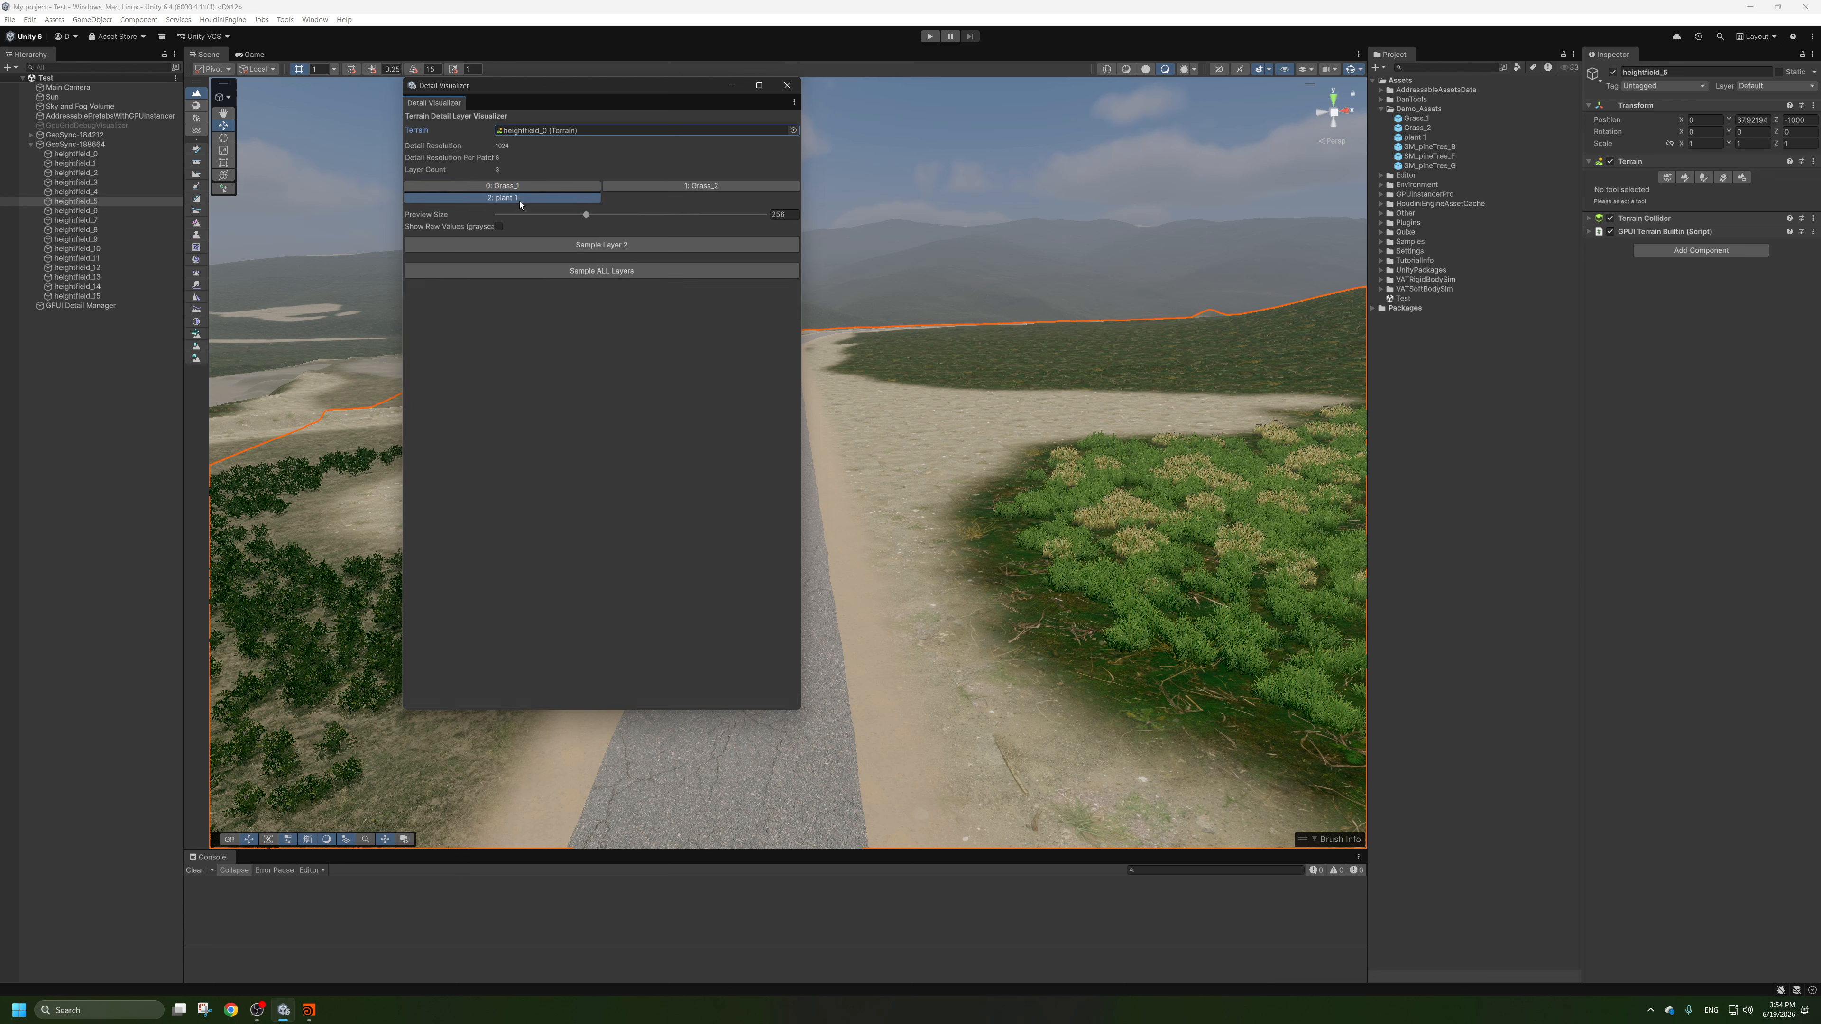
{"action": "left_click", "coordinate": [529, 245]}
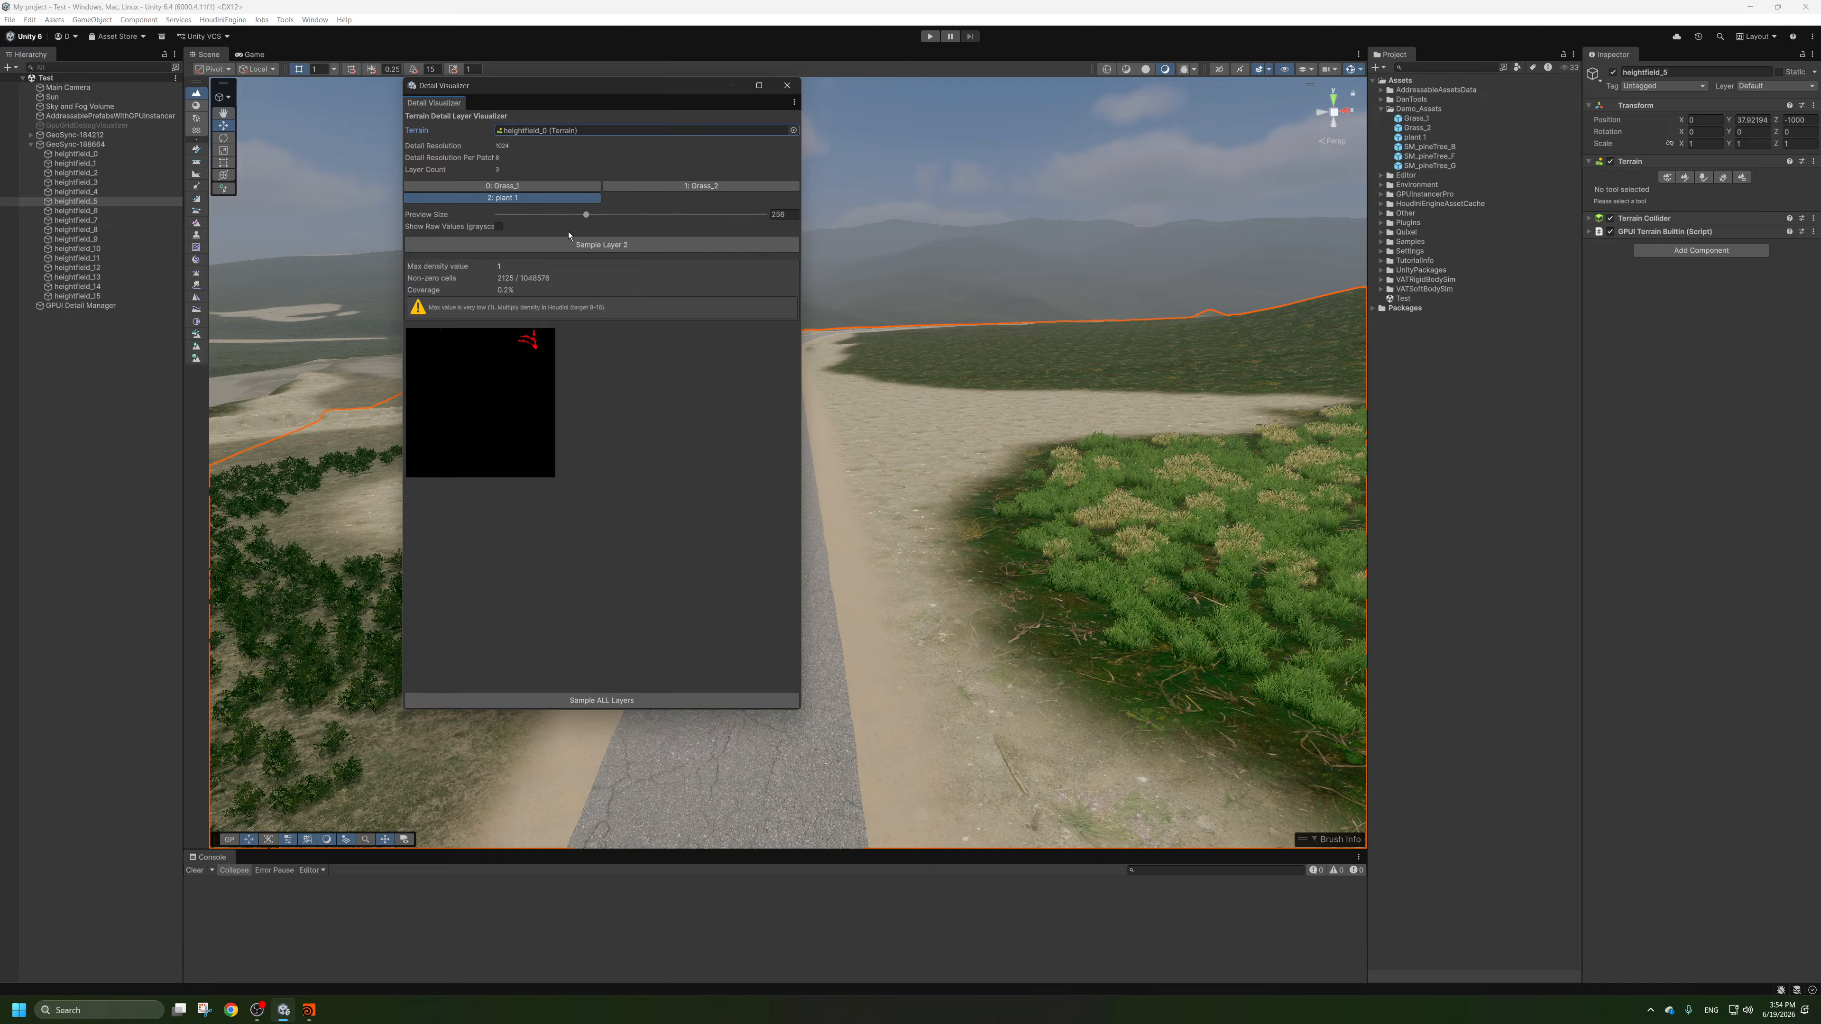
{"action": "left_click", "coordinate": [787, 86]}
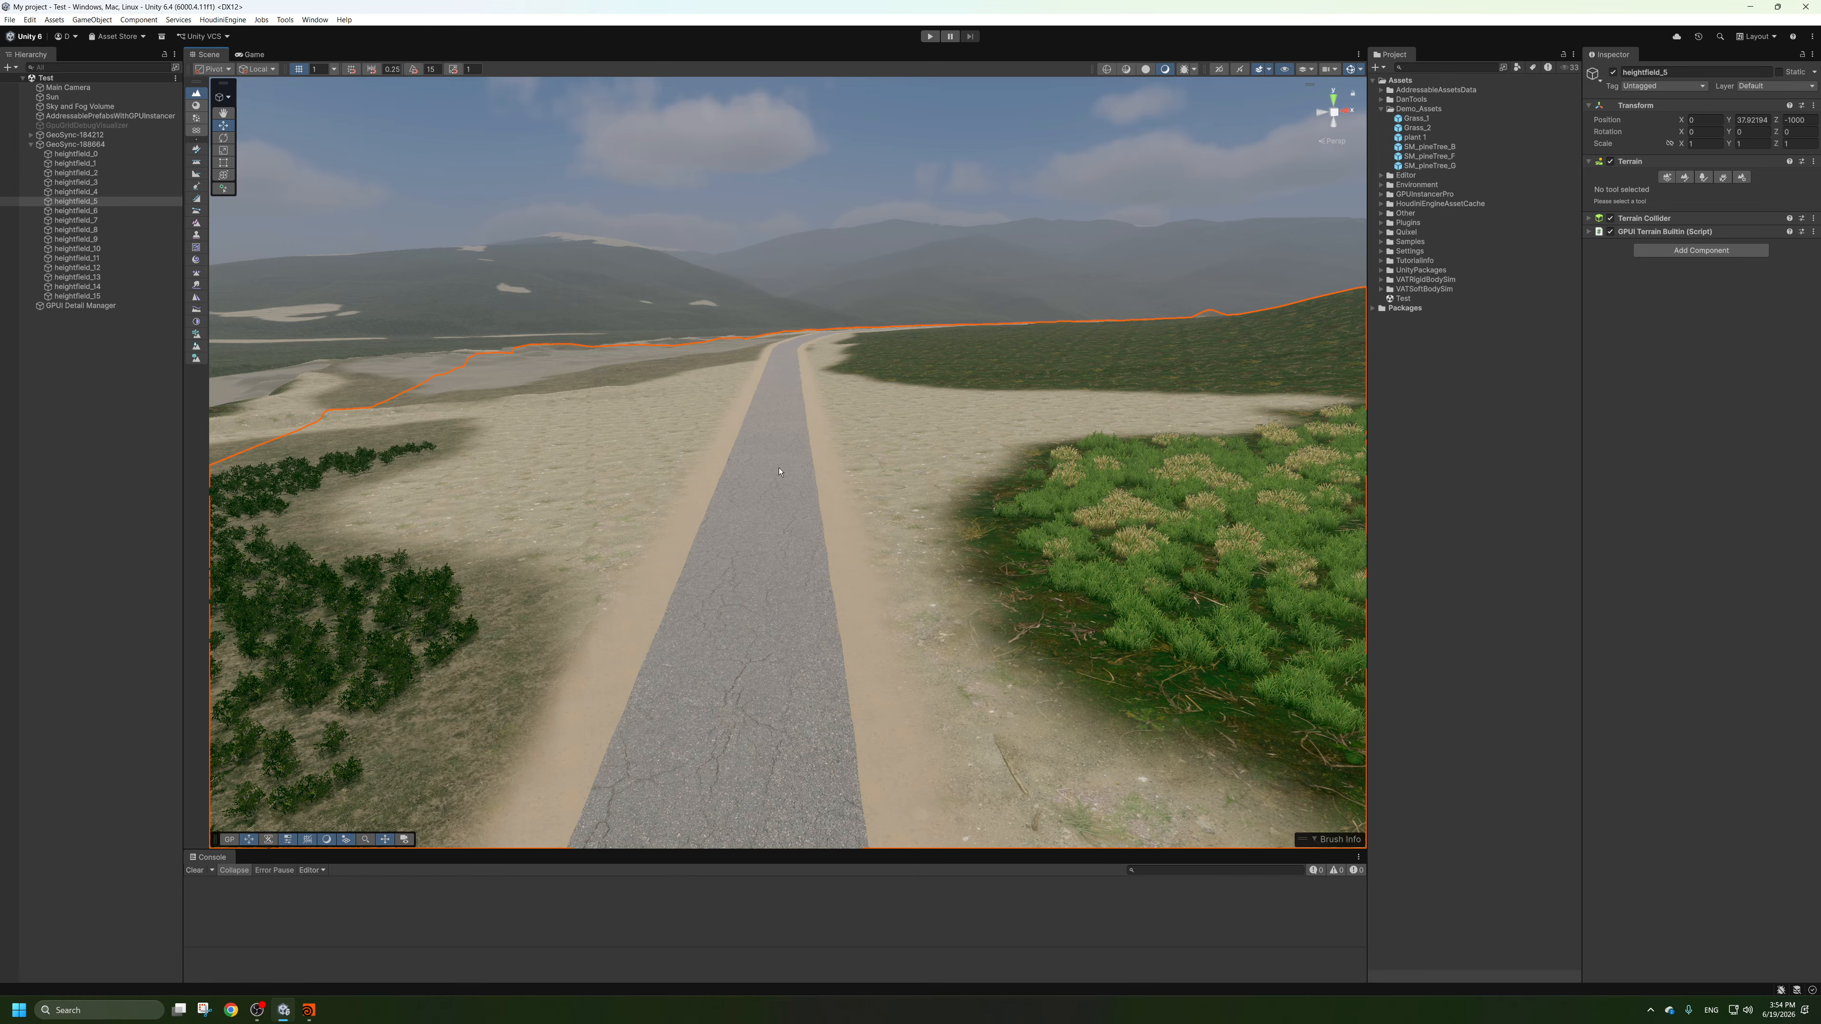
Browse the project's packages and the HoudiniEngineUnity plugin's Scripts folders, and inspect the HEU_EditorUtility script in Utility.
{"action": "left_click", "coordinate": [1373, 309]}
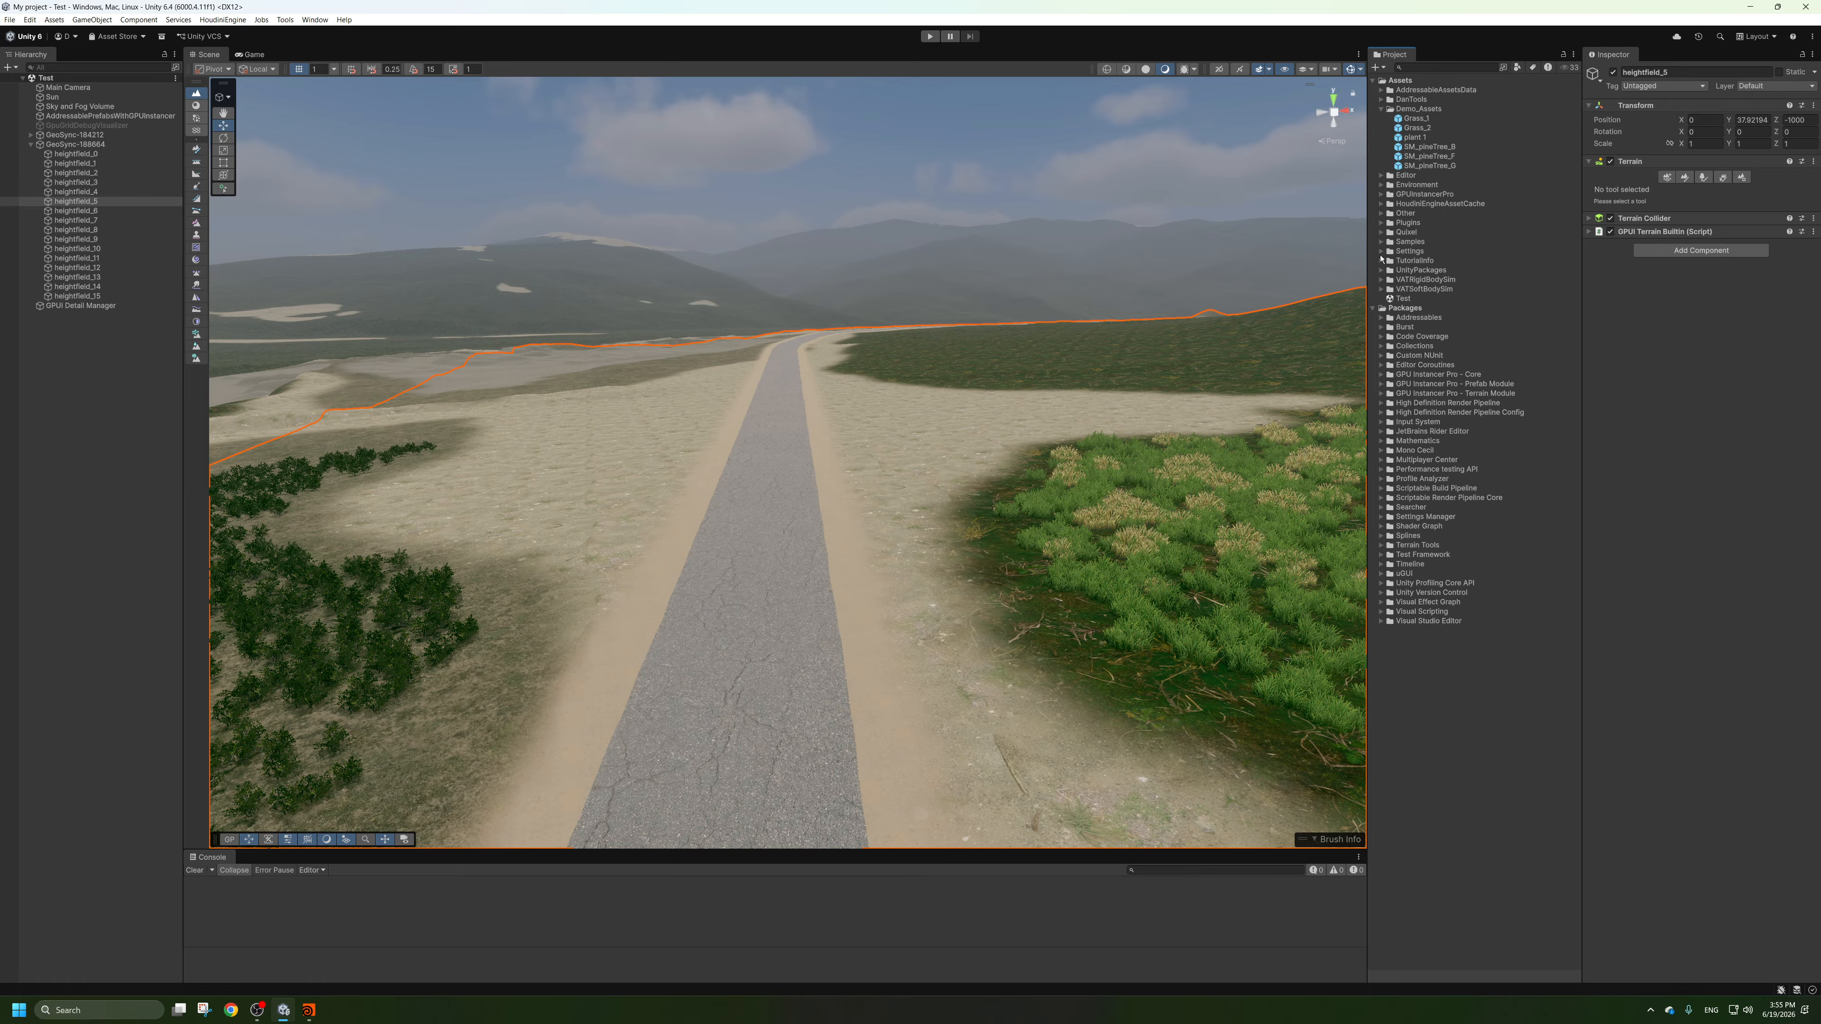
{"action": "left_click", "coordinate": [1381, 223]}
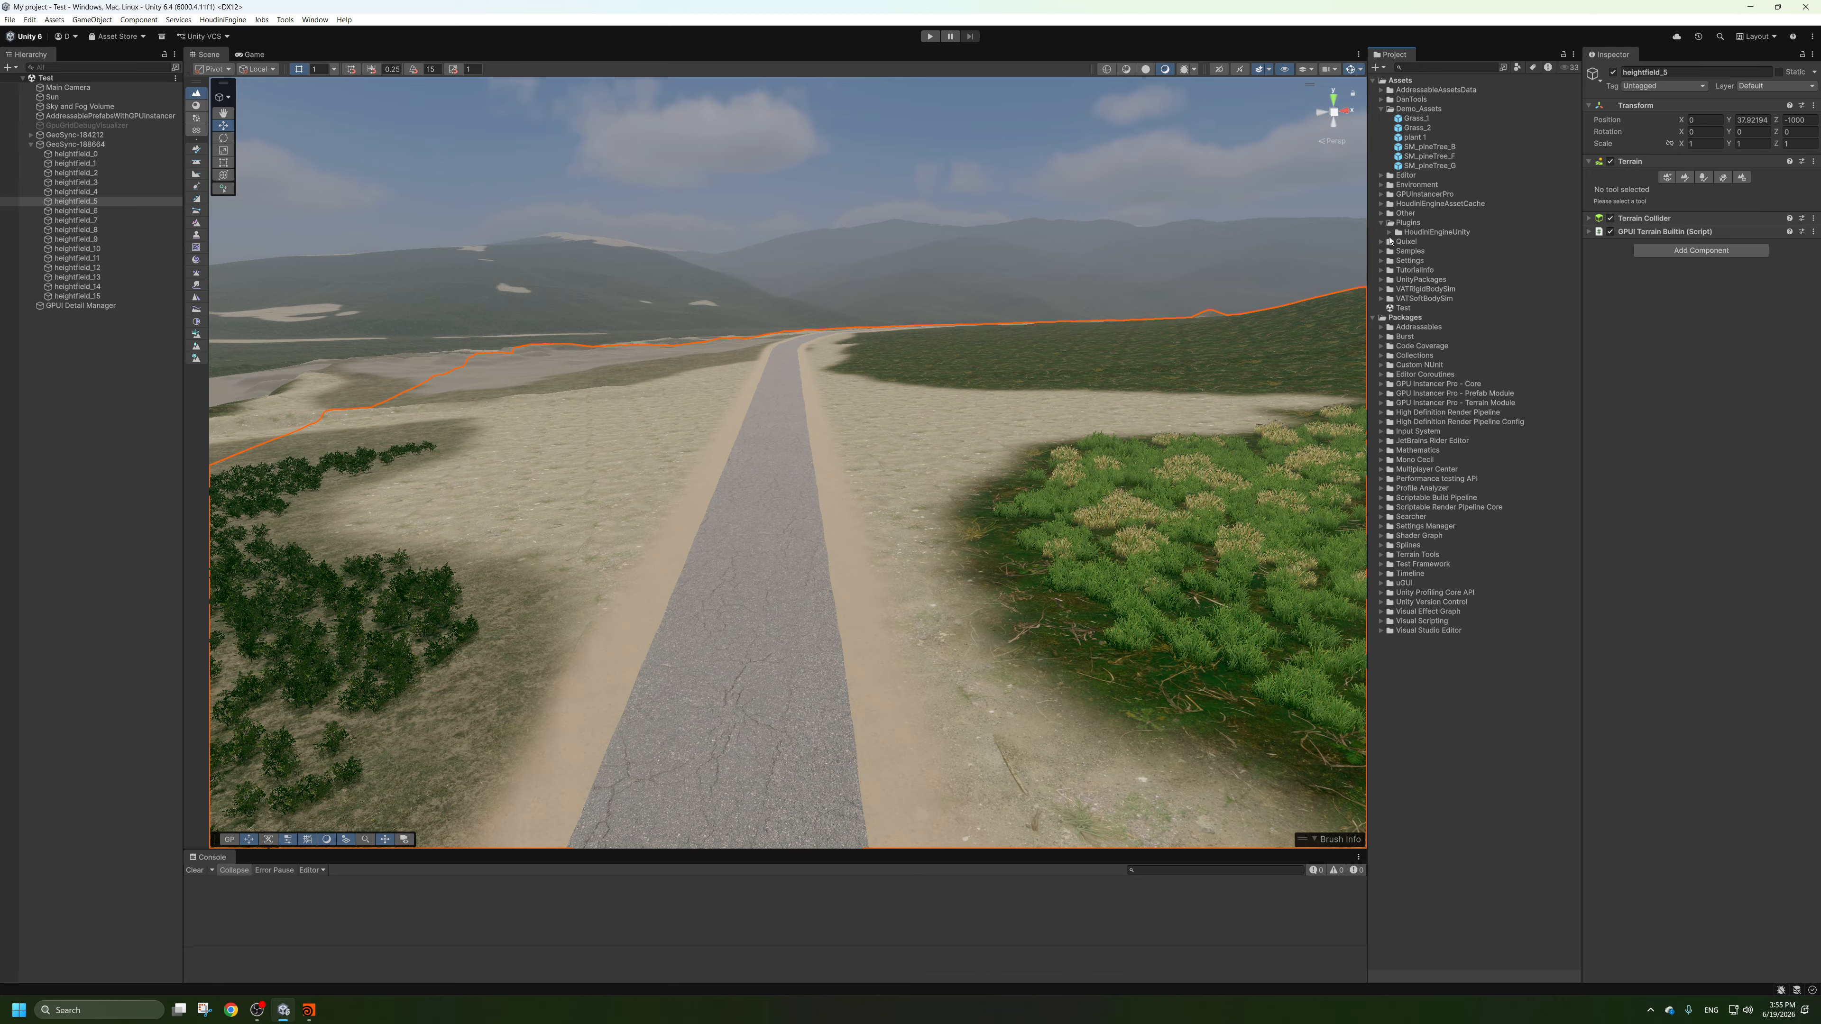
{"action": "left_click", "coordinate": [1390, 232]}
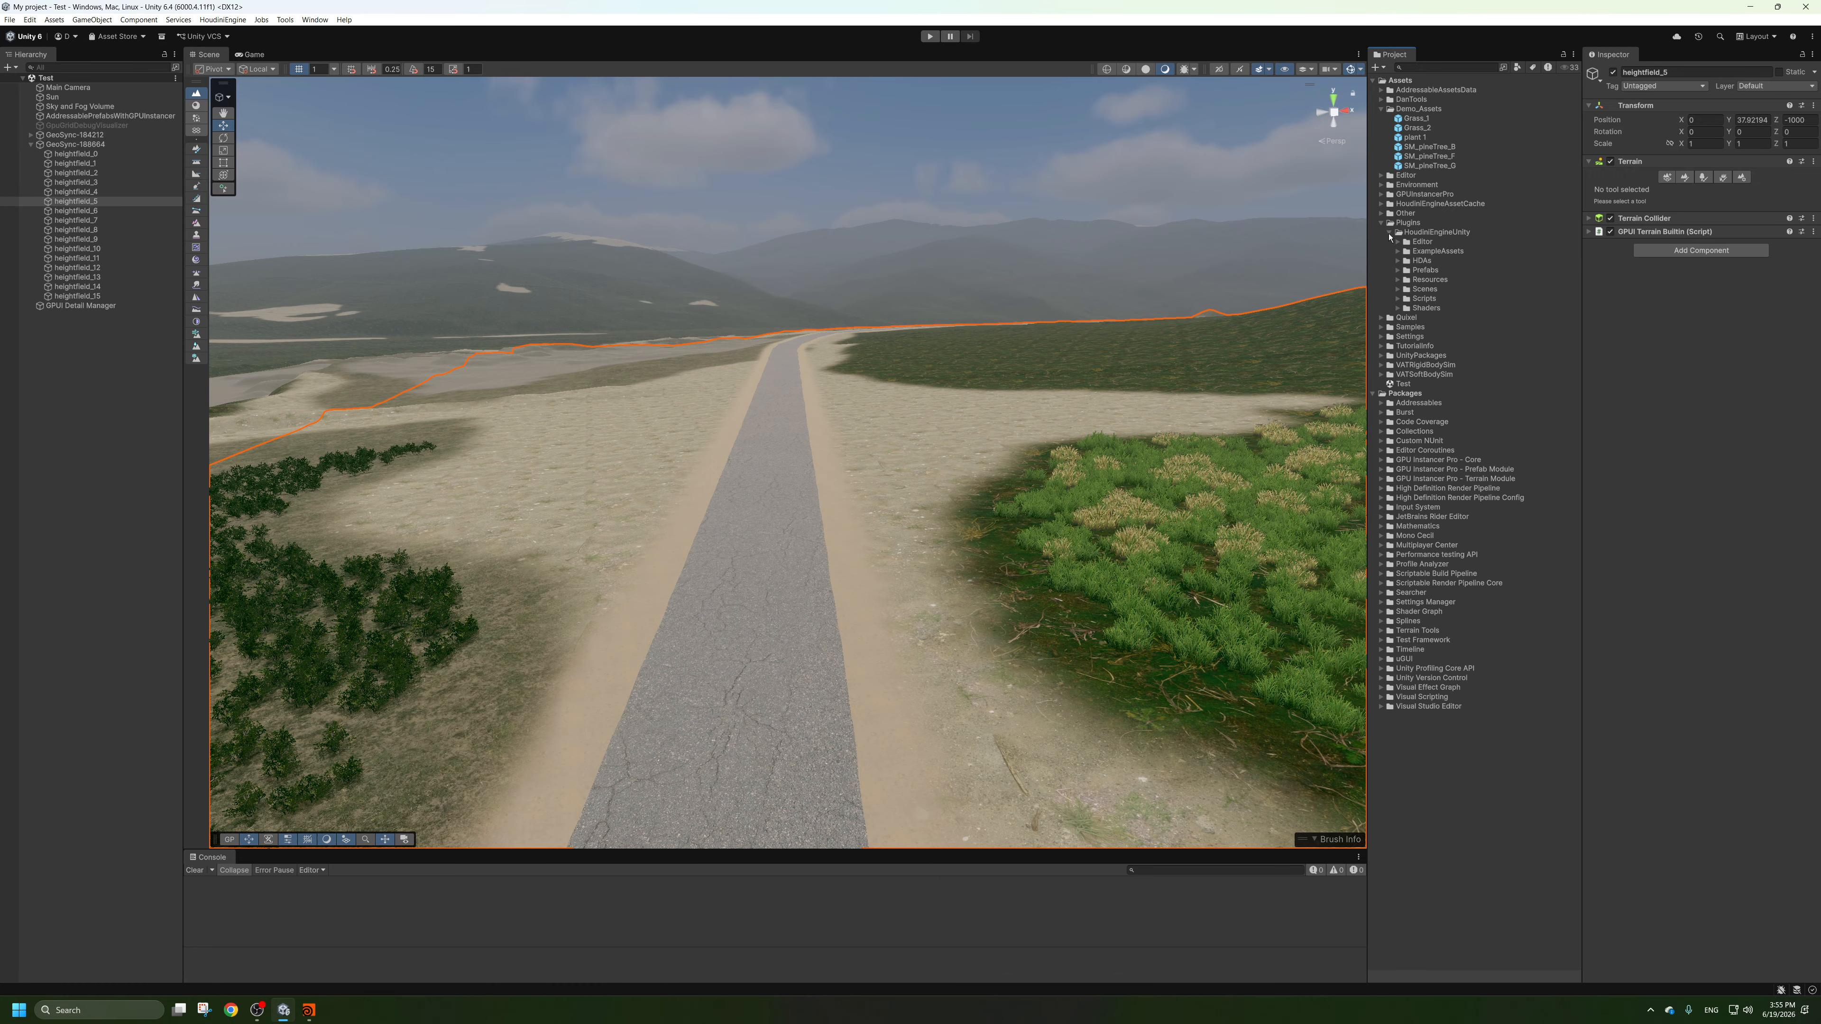
{"action": "left_click", "coordinate": [1398, 280]}
{"action": "left_click", "coordinate": [1398, 280]}
{"action": "left_click", "coordinate": [1399, 298]}
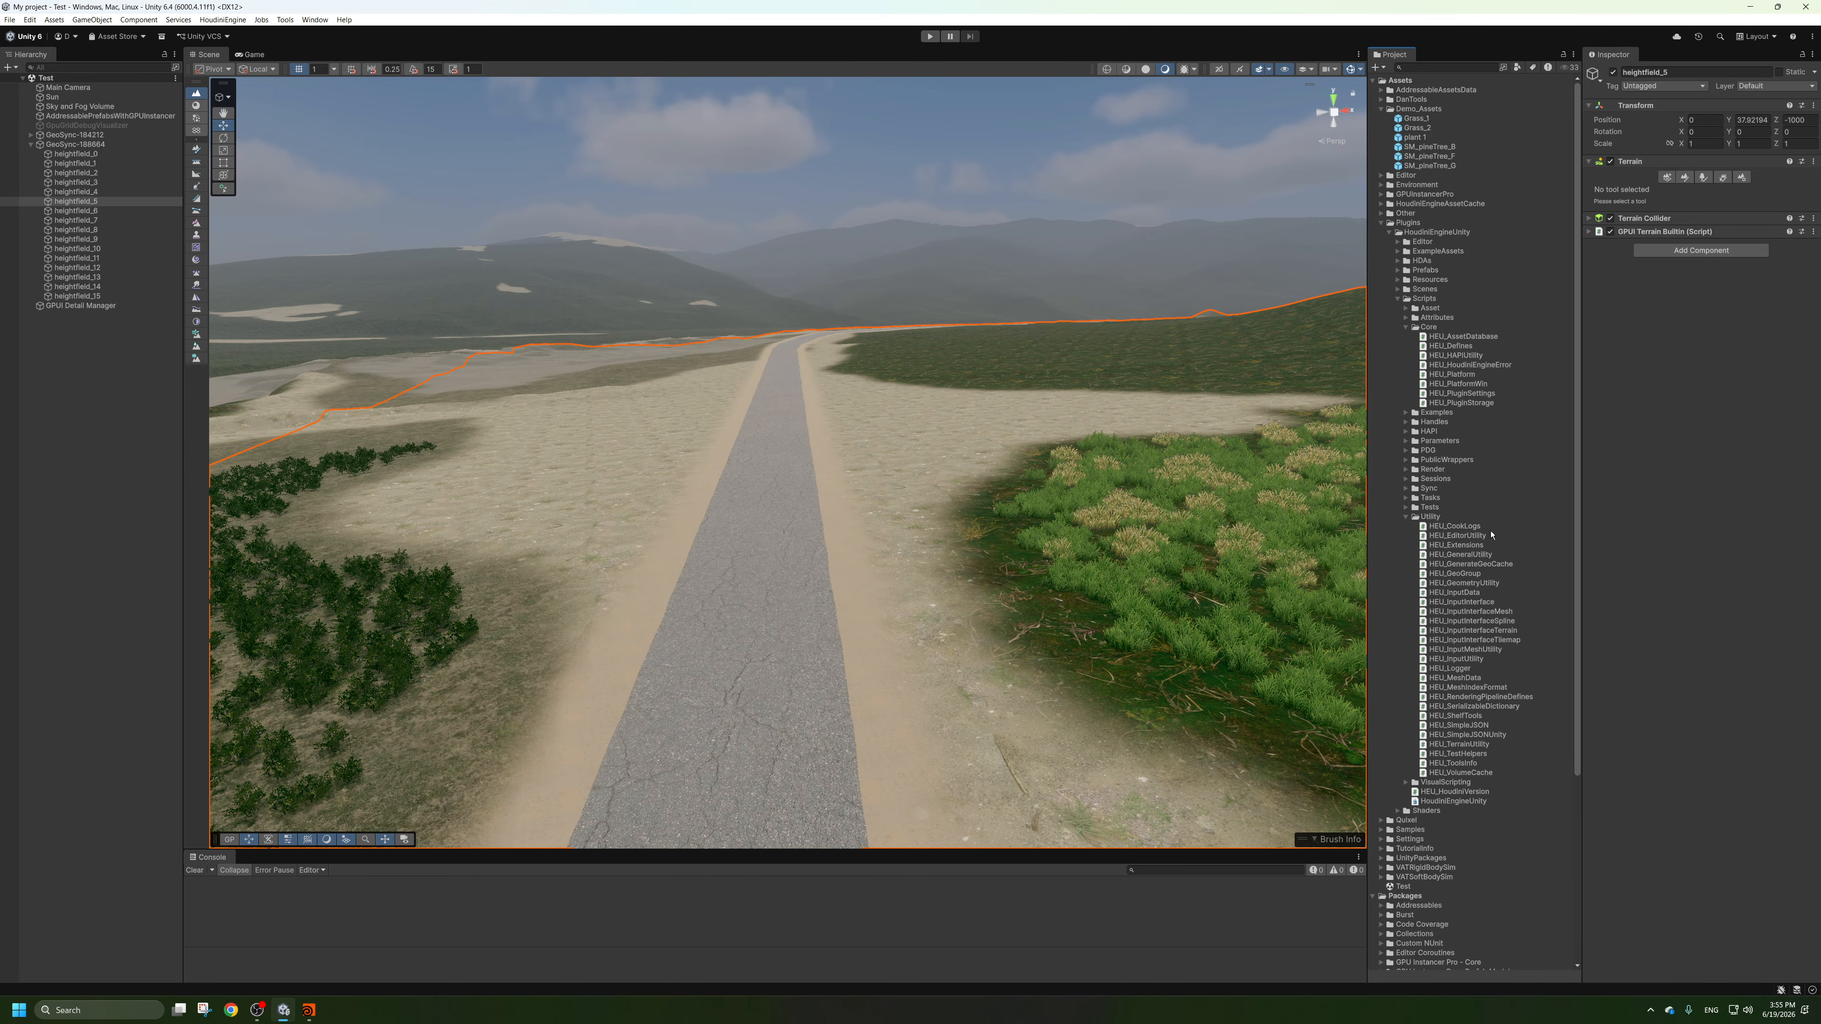
{"action": "left_click", "coordinate": [1459, 536]}
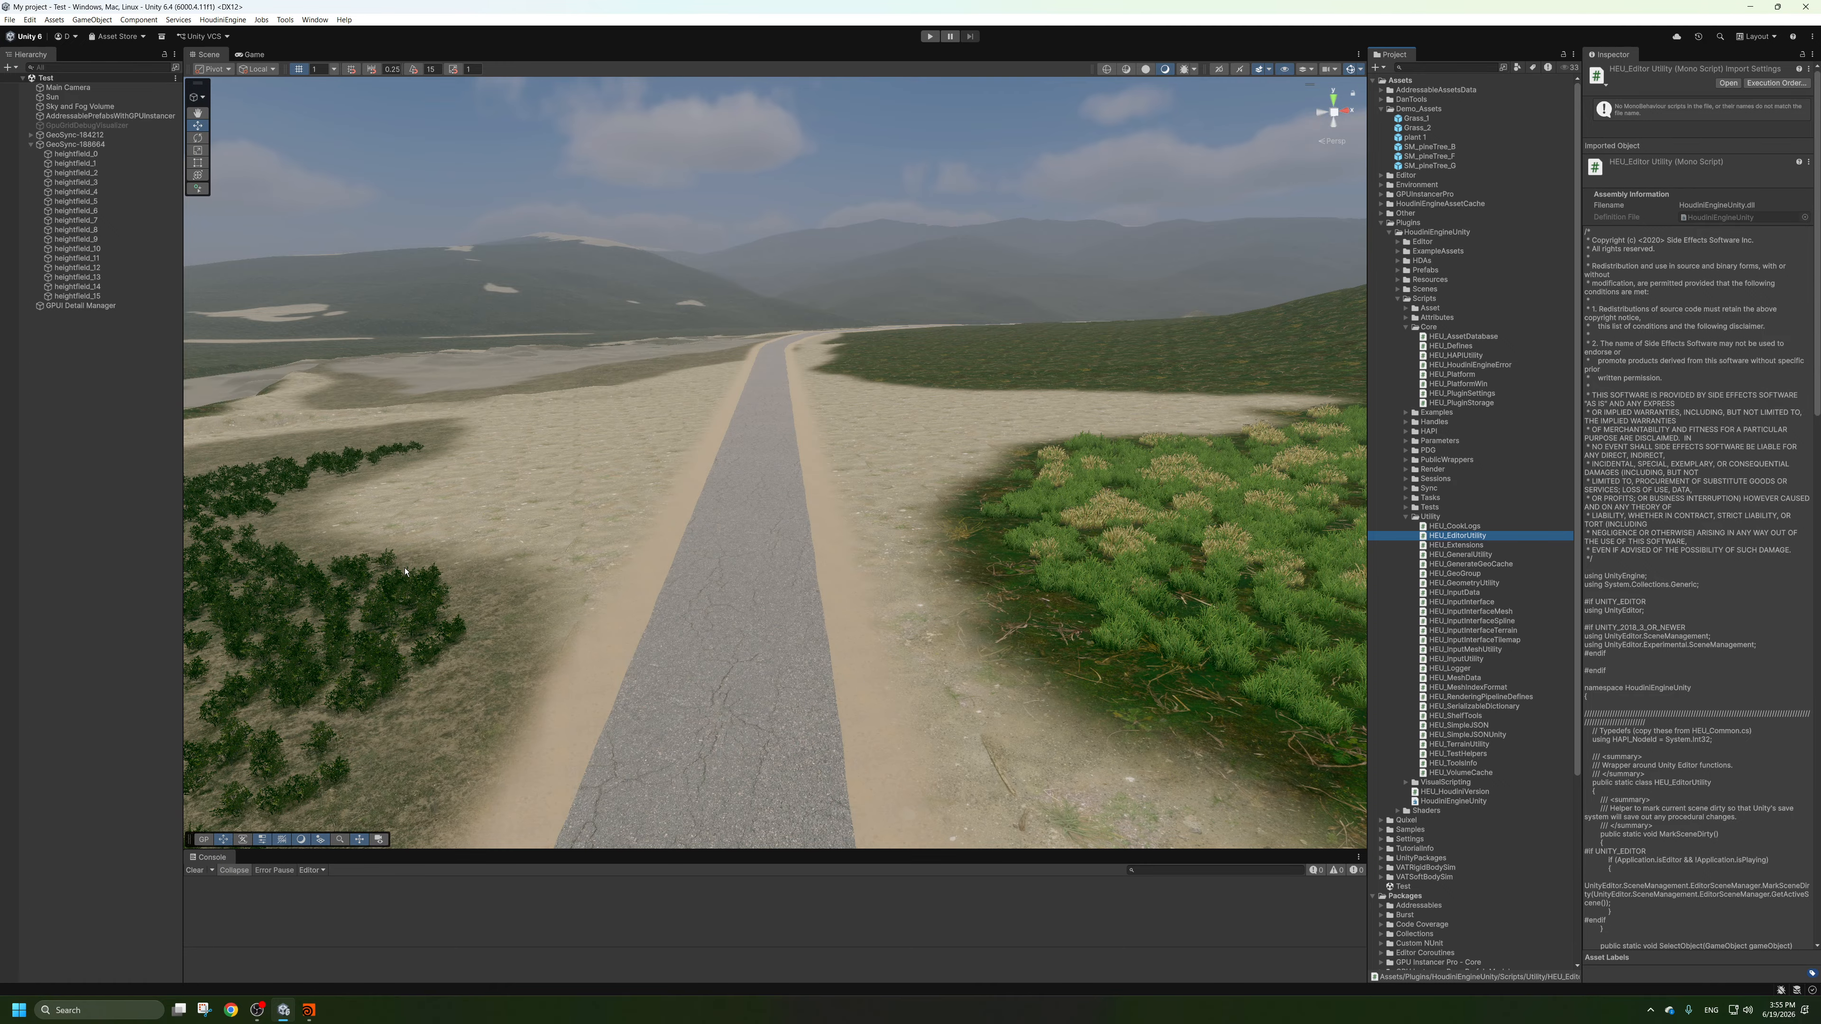
Examine the grass and plants beside the road in the Scene view.
{"action": "key", "text": "s"}
{"action": "right_click_drag", "start_coordinate": [775, 470], "coordinate": [874, 465]}
{"action": "key", "text": "d"}
{"action": "key", "text": "a"}
{"action": "key", "text": "w"}
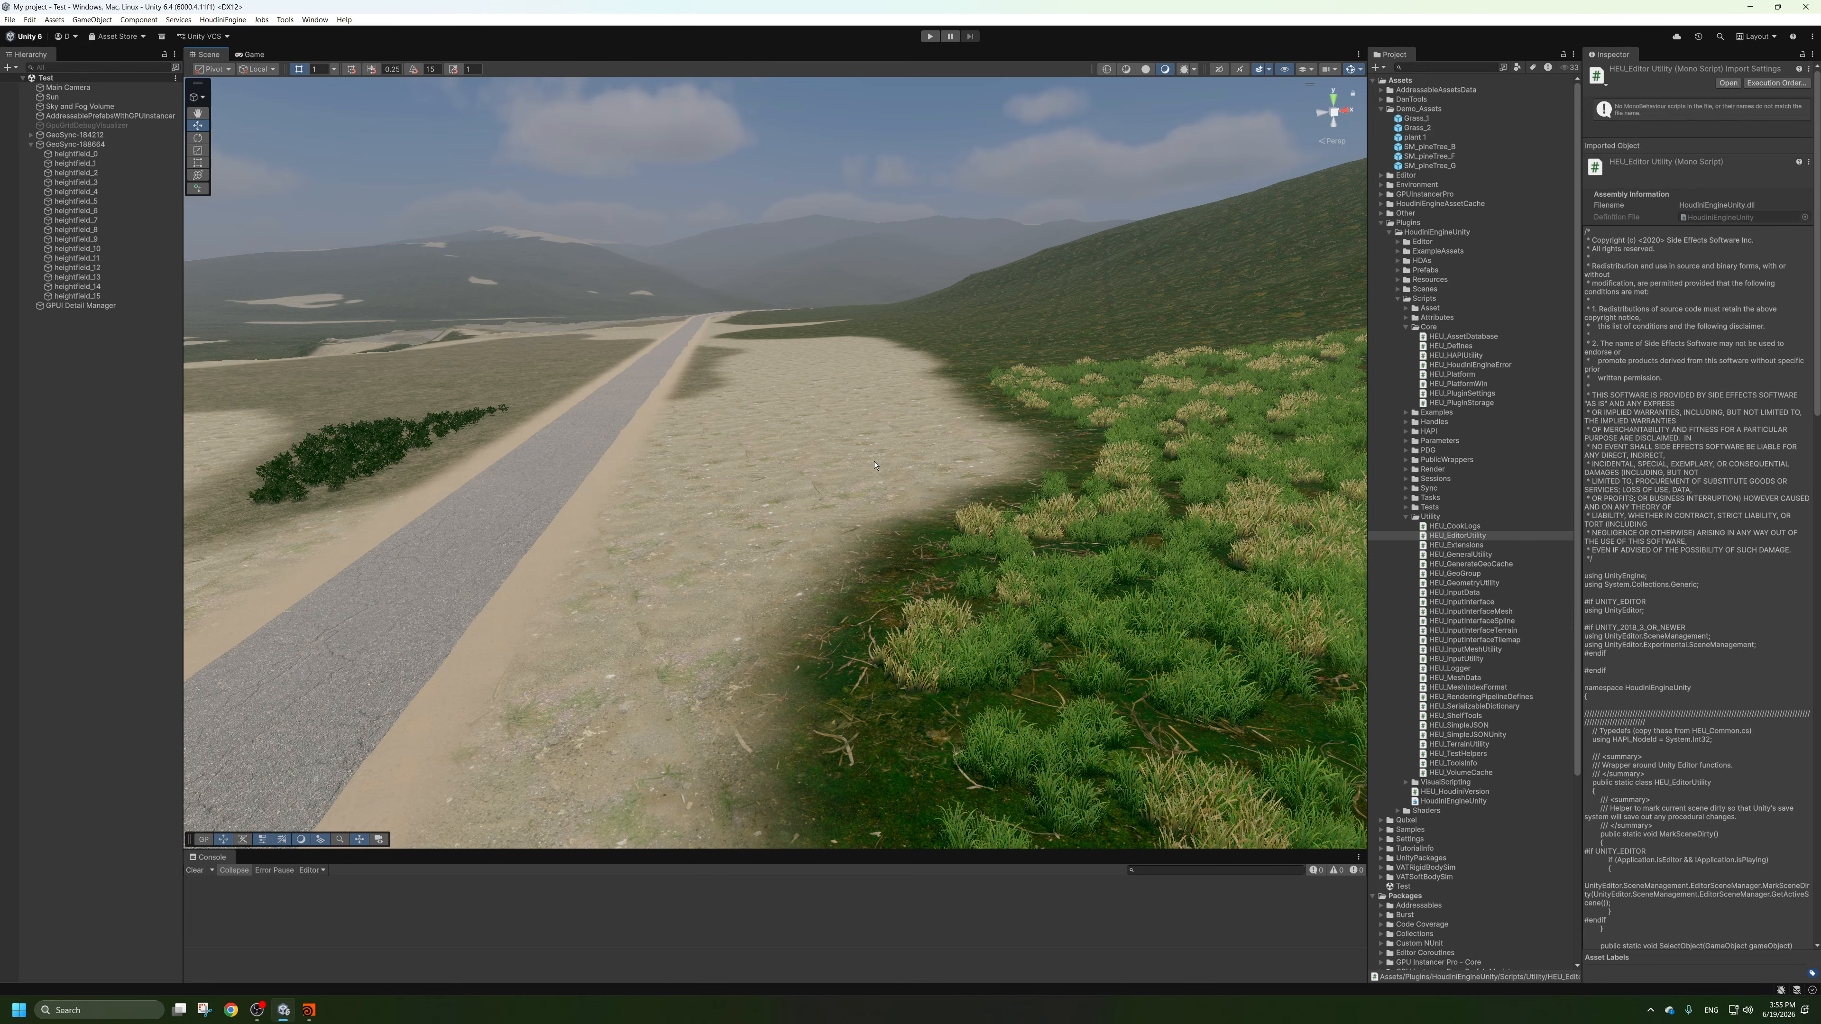